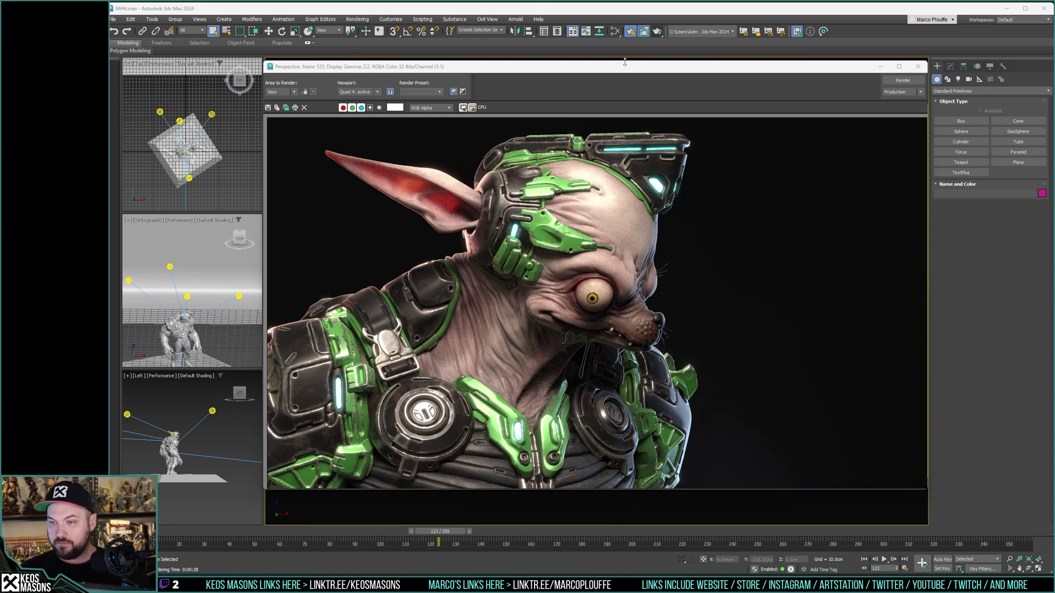
Step: Switch to the image viewer, examine the full-body character render up close from head to feet, and close the image
{"action": "key", "text": "alt+Tab"}
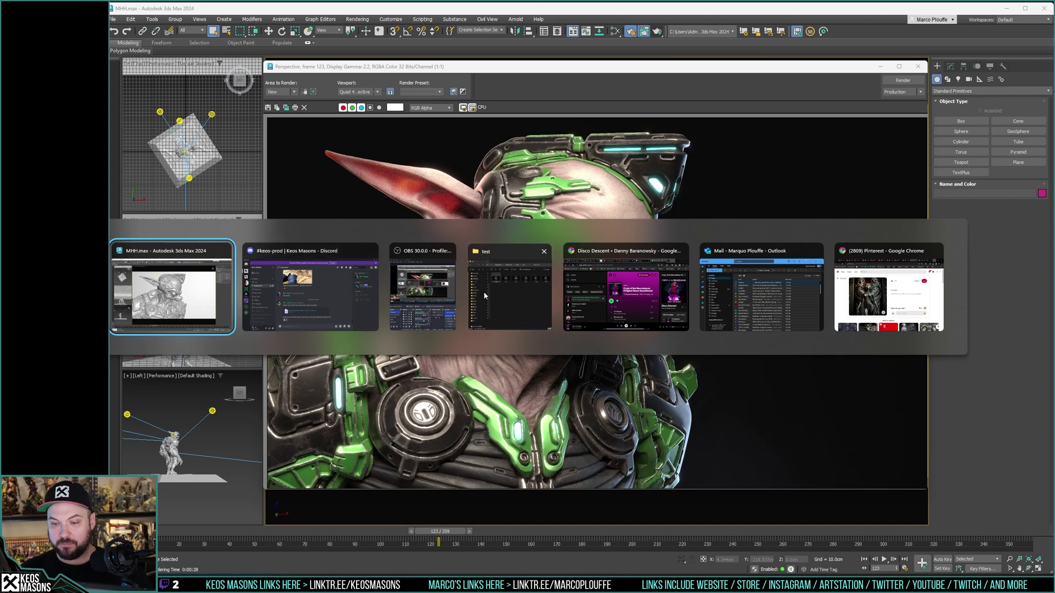
{"action": "key", "text": "alt+Tab"}
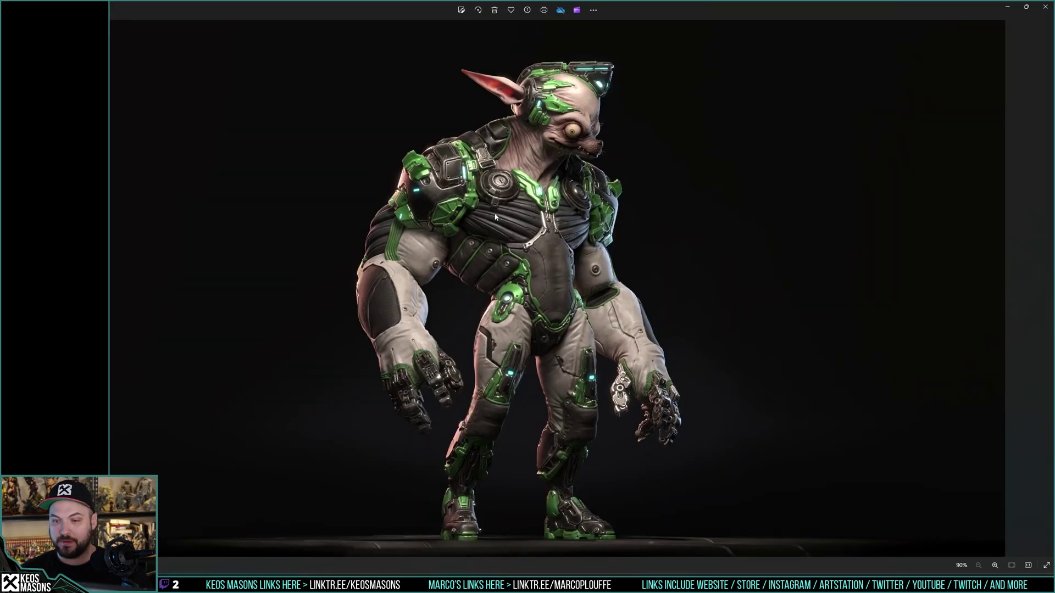
{"action": "scroll", "coordinate": [546, 170], "scroll_direction": "up", "scroll_amount": 1}
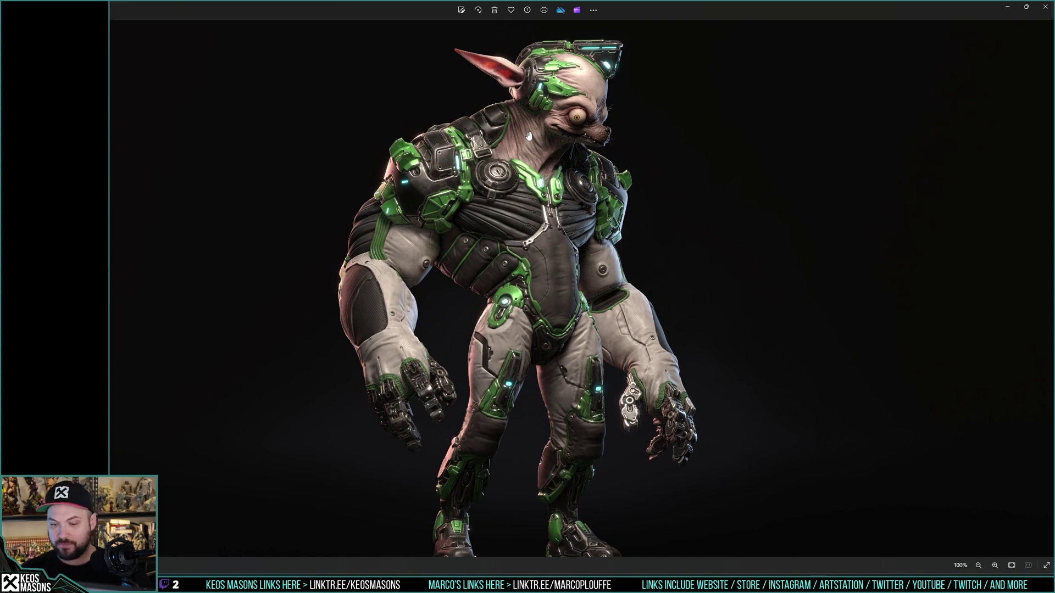
{"action": "left_click_drag", "start_coordinate": [557, 392], "coordinate": [557, 338]}
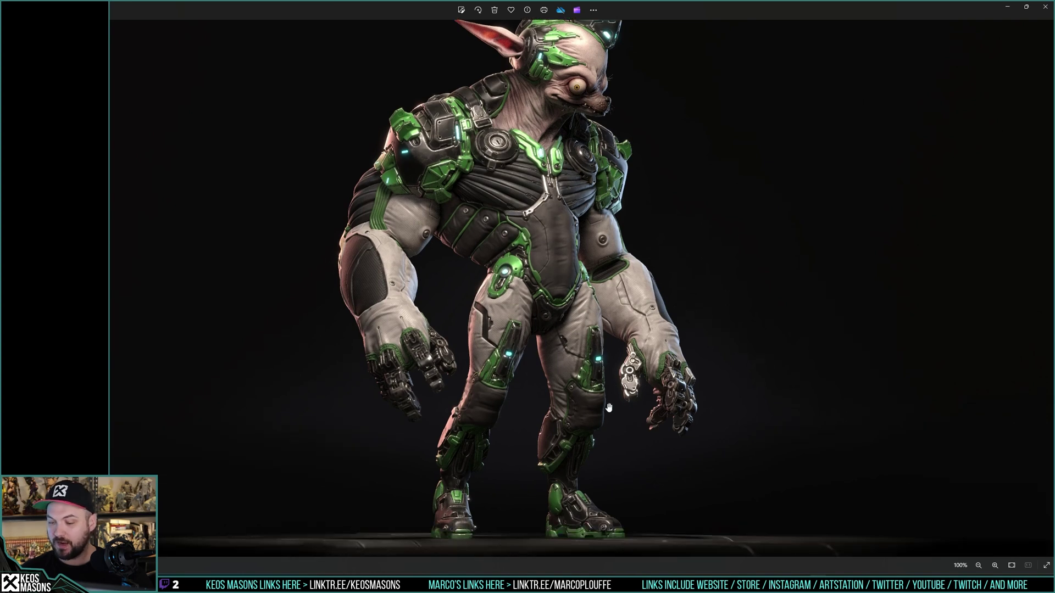
{"action": "mouse_move", "coordinate": [546, 308]}
{"action": "left_mouse_down"}
{"action": "mouse_move", "coordinate": [542, 341]}
{"action": "mouse_move", "coordinate": [542, 308]}
{"action": "left_mouse_up"}
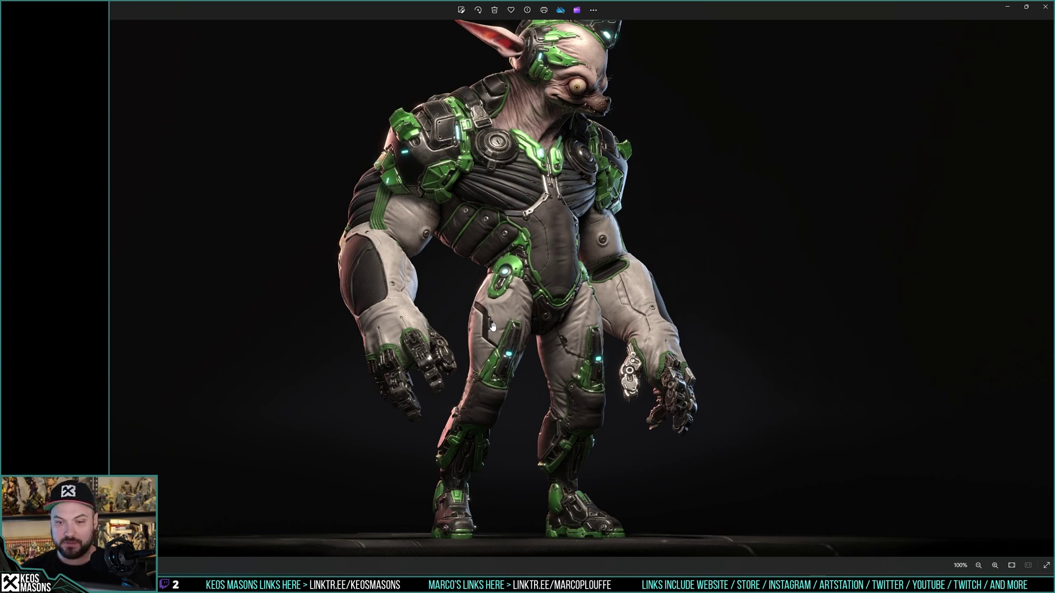
{"action": "left_click_drag", "start_coordinate": [558, 231], "coordinate": [559, 283]}
{"action": "left_click_drag", "start_coordinate": [548, 363], "coordinate": [556, 305]}
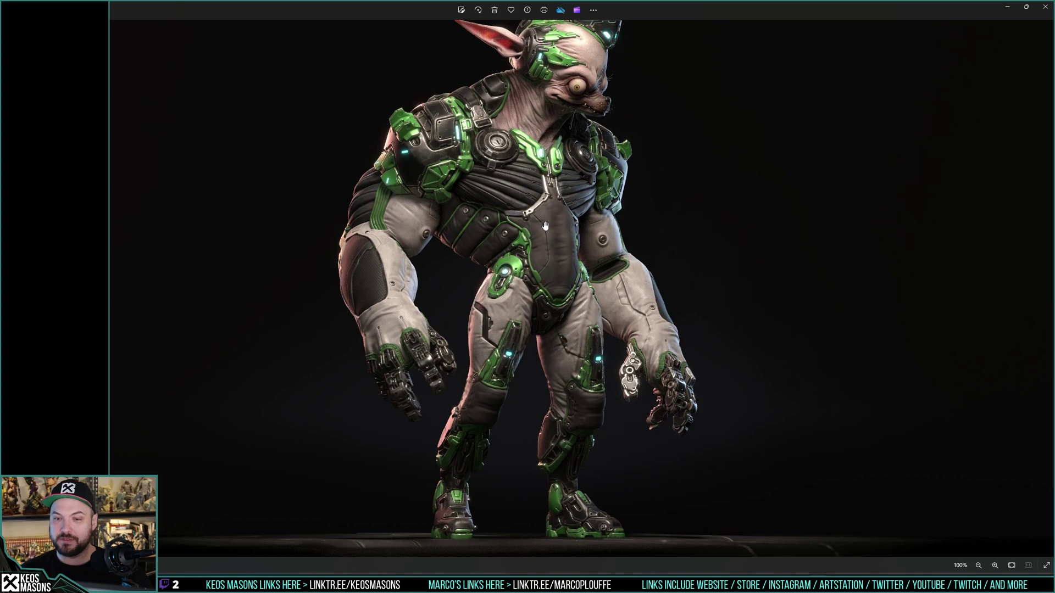
{"action": "left_click_drag", "start_coordinate": [549, 212], "coordinate": [529, 265]}
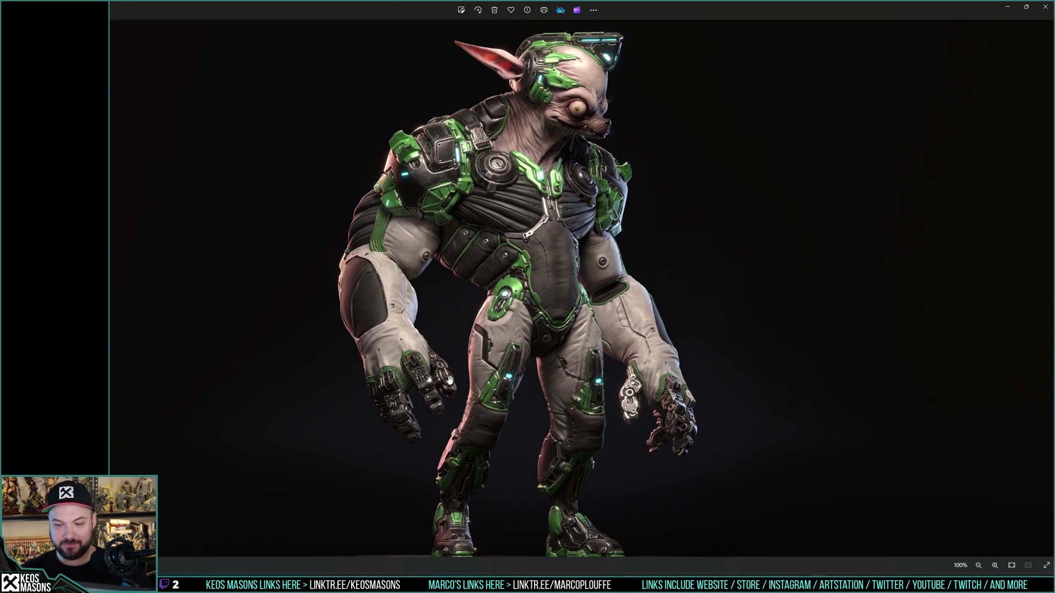
{"action": "scroll", "coordinate": [612, 362], "scroll_direction": "down", "scroll_amount": 1}
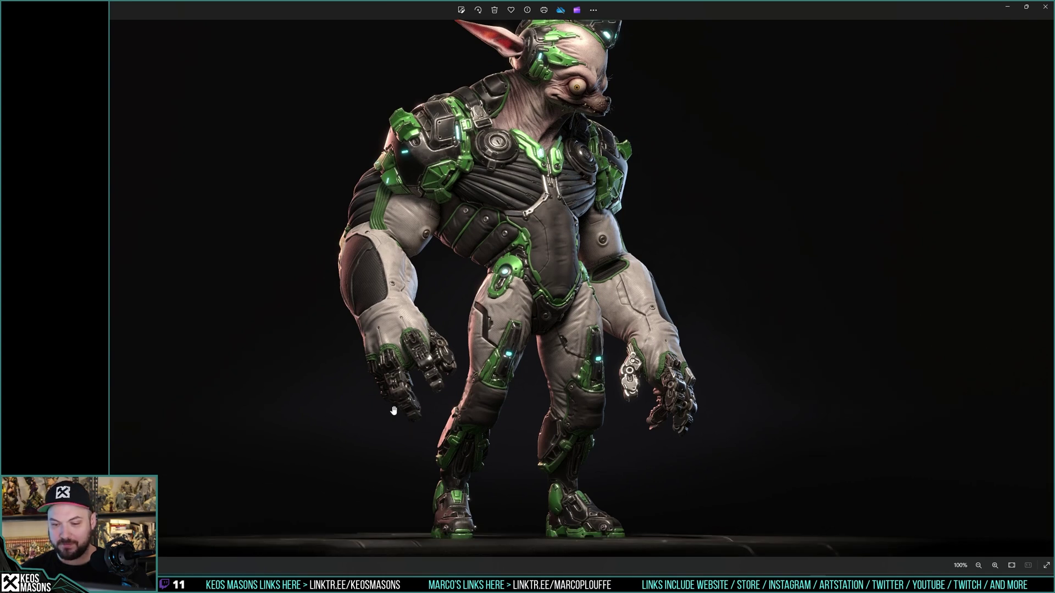
{"action": "scroll", "coordinate": [478, 324], "scroll_direction": "up", "scroll_amount": 3}
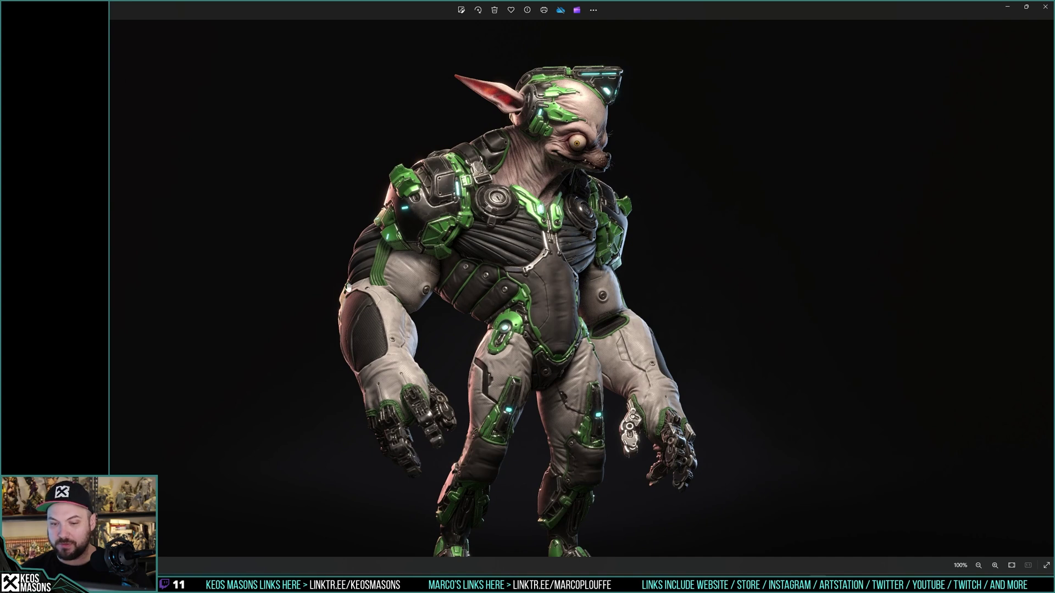
{"action": "left_click_drag", "start_coordinate": [591, 321], "coordinate": [574, 308]}
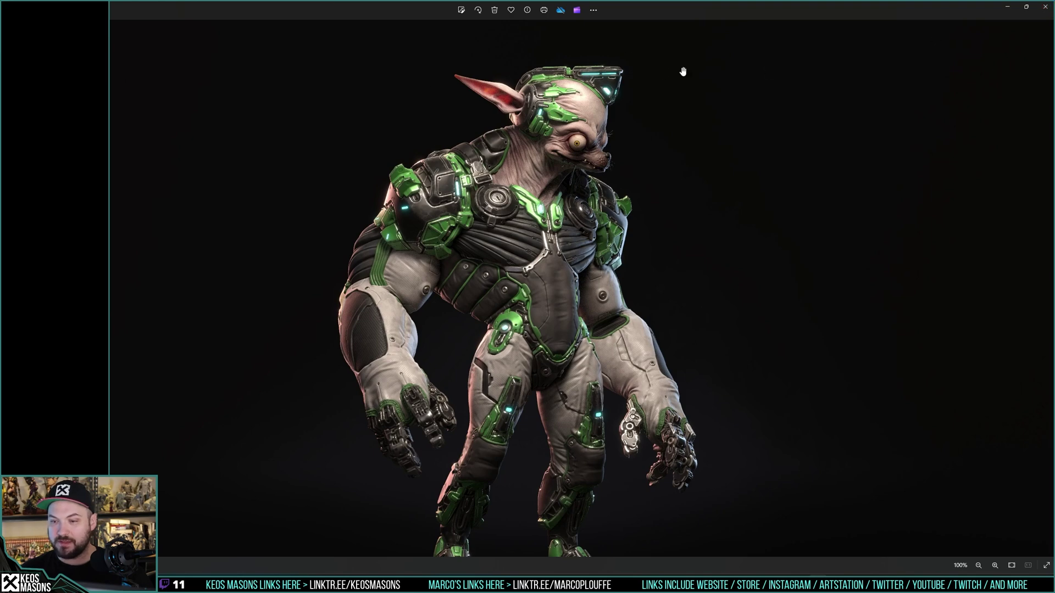
{"action": "left_click", "coordinate": [1045, 7]}
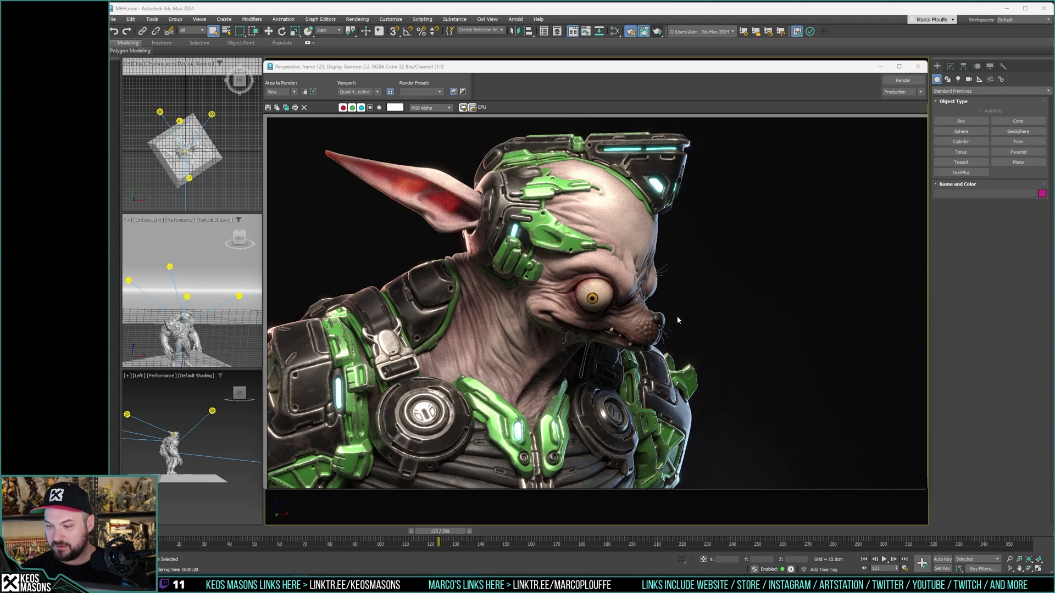
Step: Close the rendered frame window and set the Arnold Camera (AA) samples to 6 in Render Setup
{"action": "left_click", "coordinate": [918, 67]}
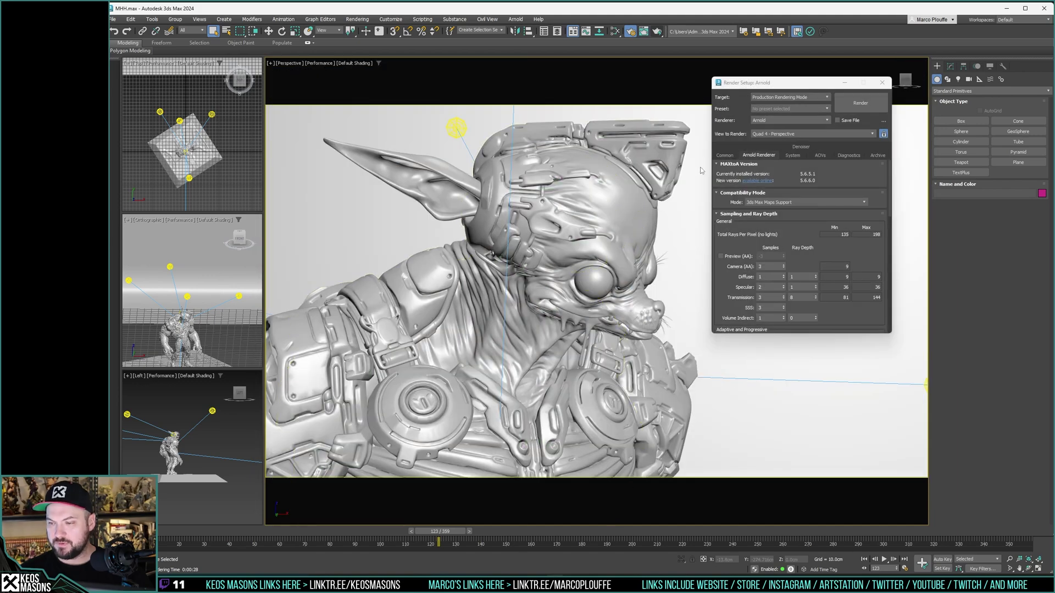
{"action": "left_click", "coordinate": [772, 267]}
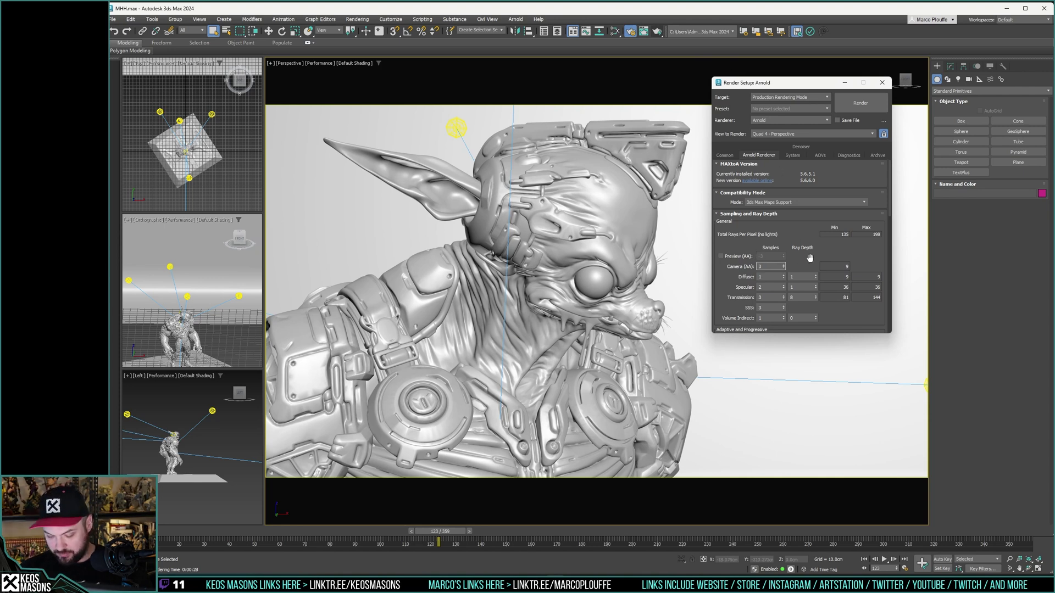
{"action": "type", "text": "63"}
{"action": "key", "text": "Return"}
{"action": "left_click_drag", "start_coordinate": [768, 267], "coordinate": [720, 269]}
{"action": "type", "text": "6"}
{"action": "key", "text": "Return"}
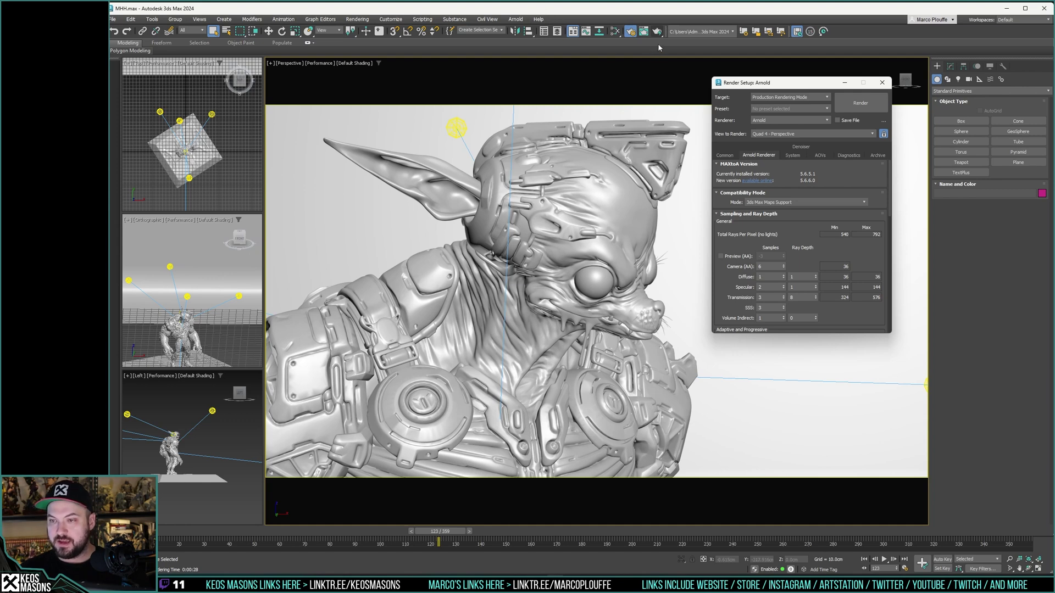
Step: Reopen the rendered frame and render only a region framing the character's face and snout
{"action": "left_click", "coordinate": [643, 31]}
{"action": "left_click", "coordinate": [305, 92]}
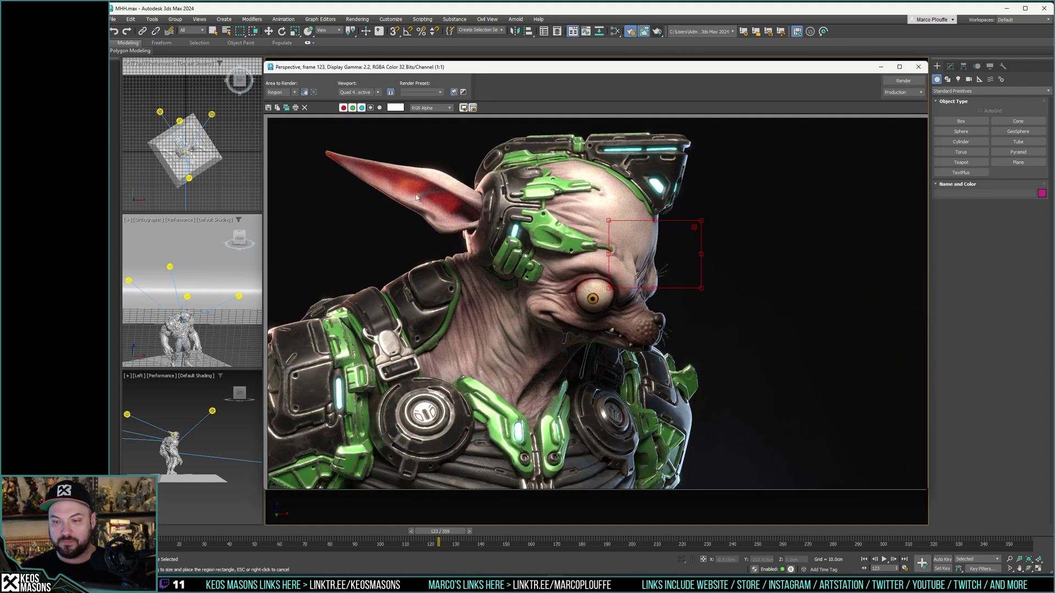
{"action": "left_click_drag", "start_coordinate": [651, 242], "coordinate": [702, 370]}
{"action": "left_click", "coordinate": [903, 81]}
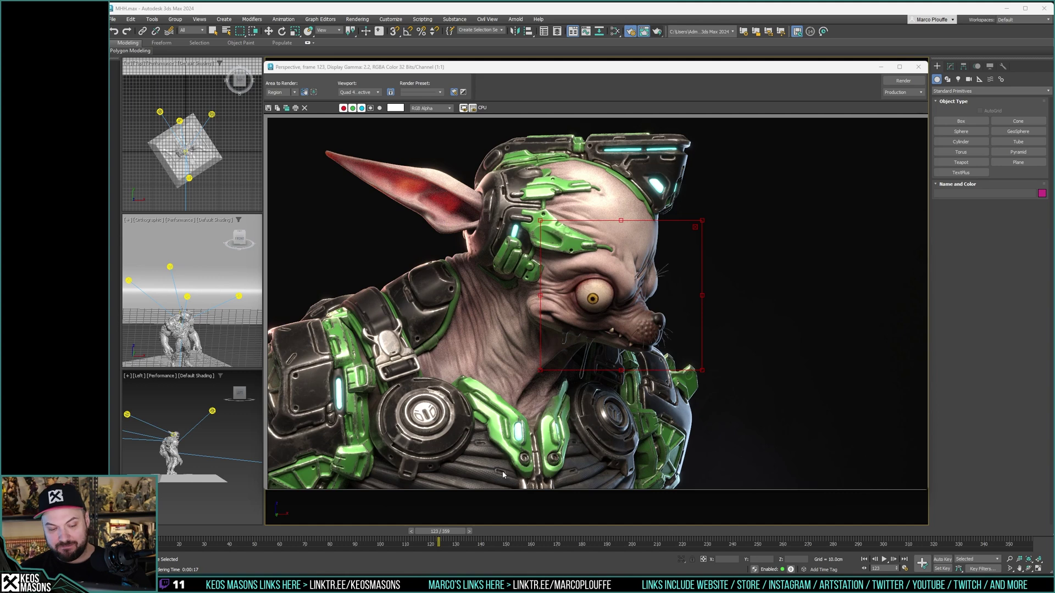
Step: Set the area to render back to View and close the rendered frame window
{"action": "key", "text": "q"}
{"action": "left_click", "coordinate": [281, 92]}
{"action": "left_click", "coordinate": [288, 104]}
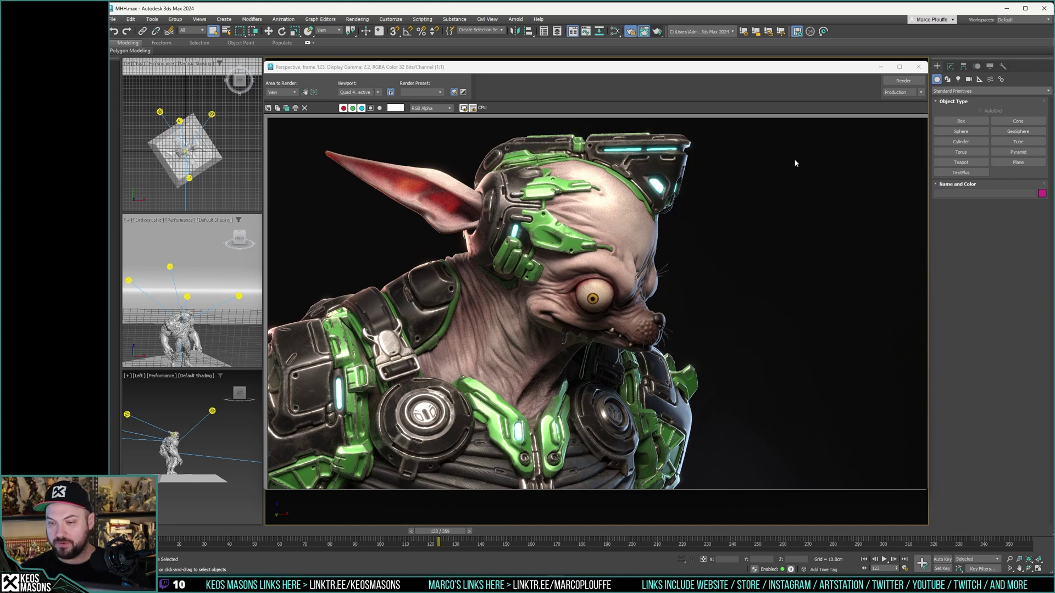
{"action": "left_click", "coordinate": [918, 66]}
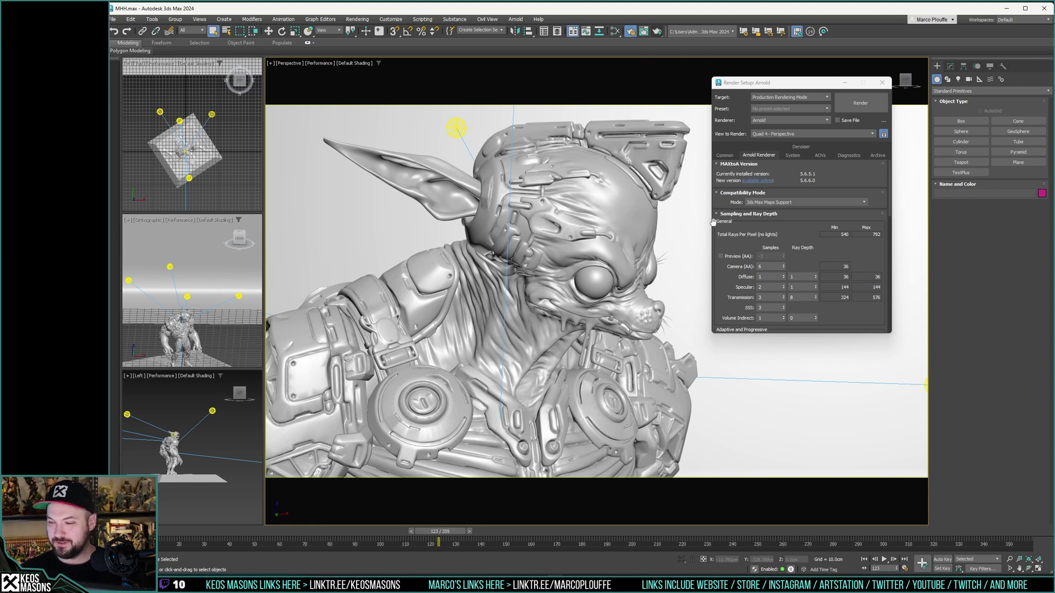
Step: Set the Arnold Camera (AA) samples to 2 and close Render Setup
{"action": "double_click", "coordinate": [761, 267]}
{"action": "type", "text": "1"}
{"action": "key", "text": "Return"}
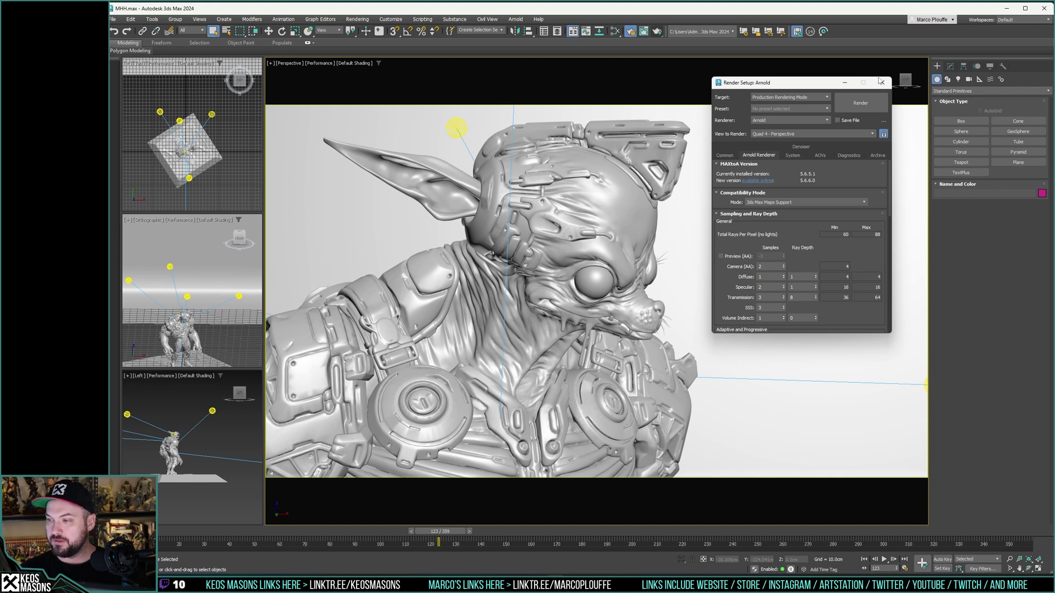
{"action": "left_click", "coordinate": [882, 83]}
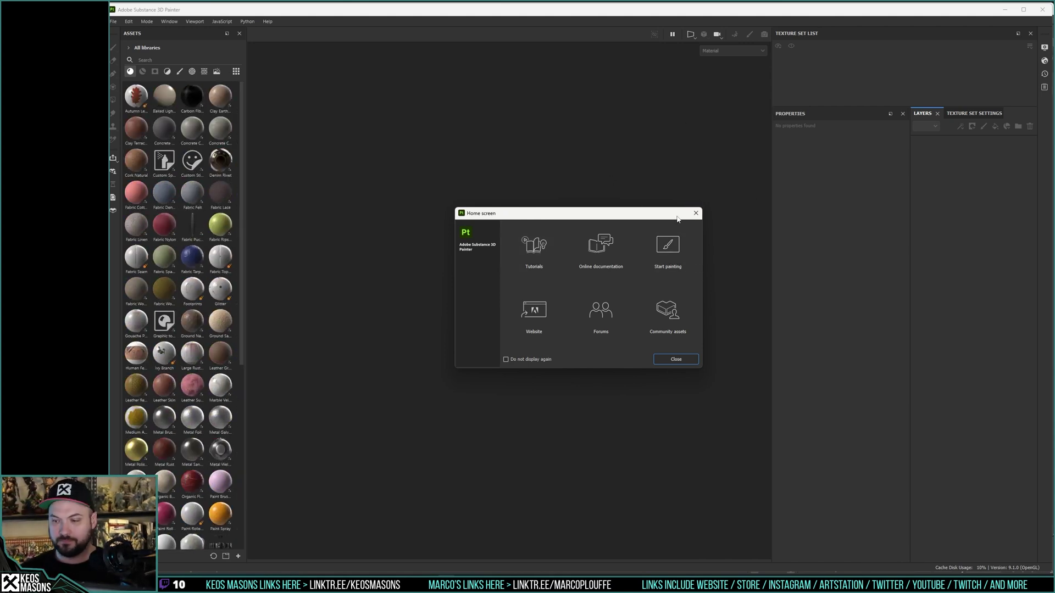
Step: In Substance 3D Painter, dismiss the home screen and open the MHH_01 project
{"action": "left_click", "coordinate": [694, 213]}
{"action": "left_click", "coordinate": [114, 22]}
{"action": "mouse_move", "coordinate": [148, 50]}
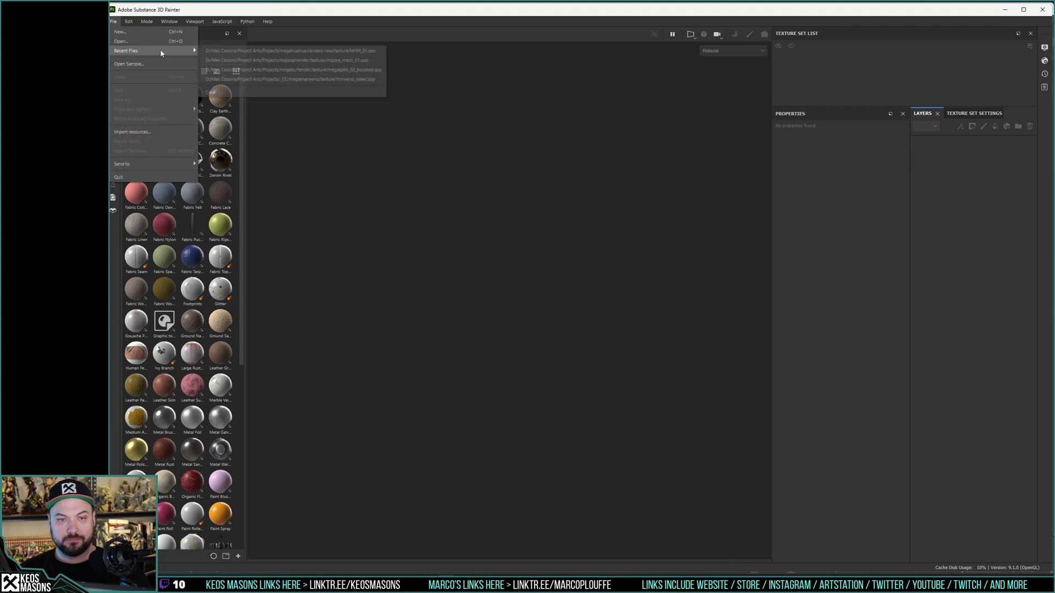
{"action": "left_click", "coordinate": [148, 41]}
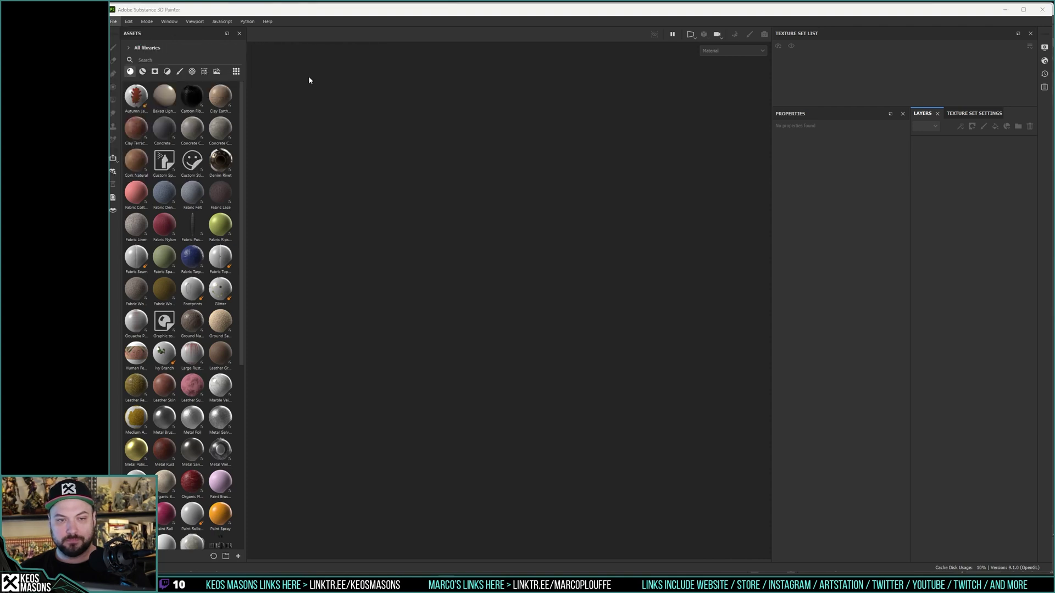
{"action": "left_click", "coordinate": [236, 100]}
{"action": "double_click", "coordinate": [236, 100]}
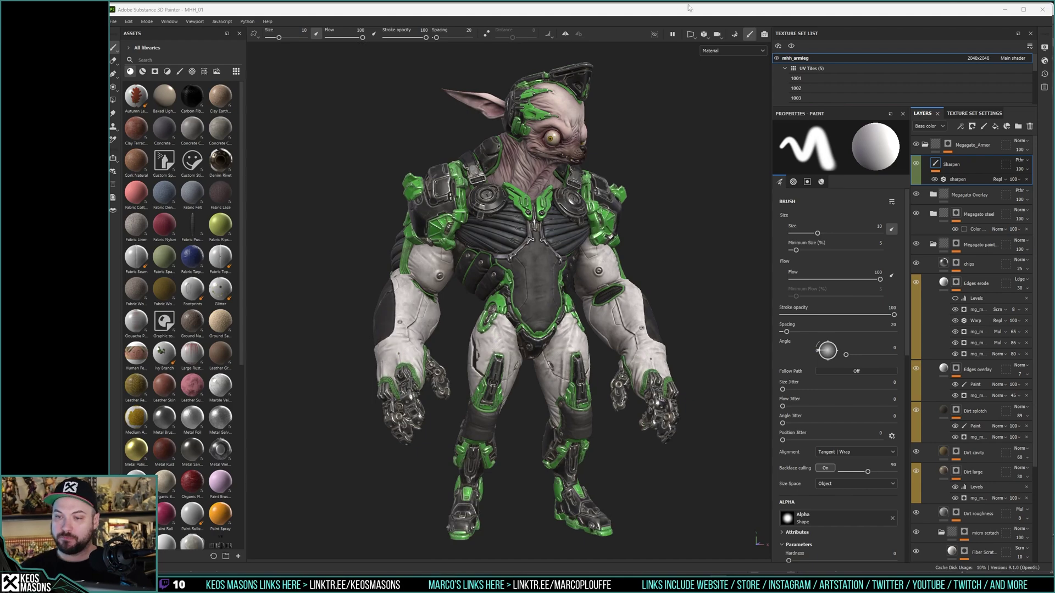
Step: Examine the textured chest armor, ribbed torso and belly panel of the character up close from several angles
{"action": "scroll", "coordinate": [536, 421], "scroll_direction": "up", "scroll_amount": 10}
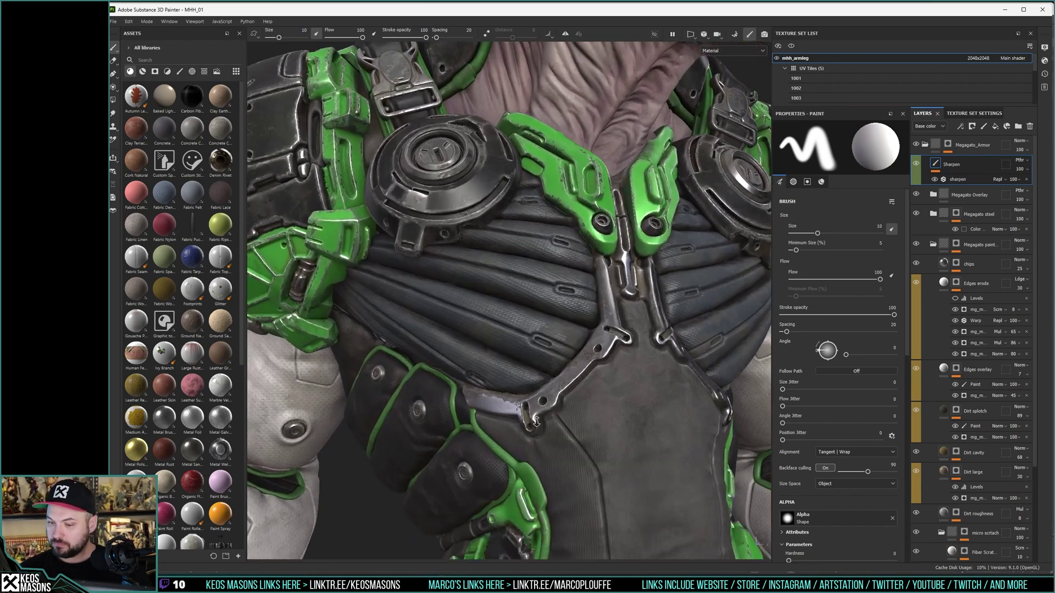
{"action": "right_click_drag", "start_coordinate": [536, 422], "coordinate": [531, 380], "text": "alt"}
{"action": "left_click_drag", "start_coordinate": [532, 379], "coordinate": [501, 361], "text": "alt"}
{"action": "middle_click_drag", "start_coordinate": [501, 361], "coordinate": [518, 300], "text": "alt"}
{"action": "left_click_drag", "start_coordinate": [518, 300], "coordinate": [541, 351], "text": "alt"}
{"action": "middle_click_drag", "start_coordinate": [539, 416], "coordinate": [546, 319], "text": "alt"}
{"action": "right_click_drag", "start_coordinate": [546, 319], "coordinate": [574, 365], "text": "alt"}
{"action": "left_click_drag", "start_coordinate": [519, 365], "coordinate": [560, 380], "text": "alt"}
{"action": "right_click_drag", "start_coordinate": [532, 314], "coordinate": [490, 226], "text": "alt"}
{"action": "left_click_drag", "start_coordinate": [490, 225], "coordinate": [462, 217], "text": "alt"}
{"action": "right_click_drag", "start_coordinate": [462, 217], "coordinate": [438, 165], "text": "alt"}
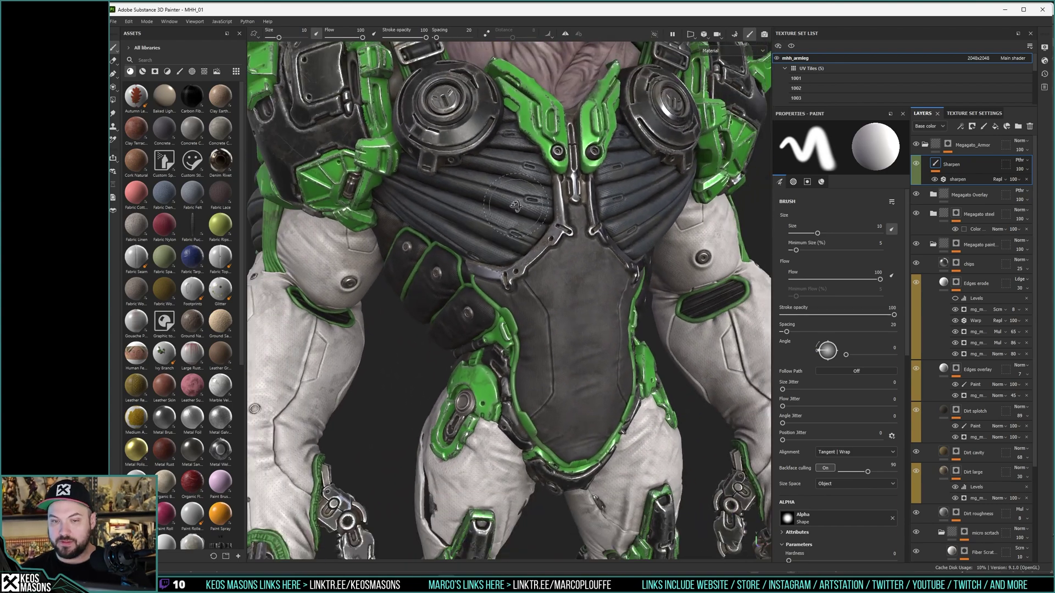
{"action": "left_click_drag", "start_coordinate": [467, 212], "coordinate": [527, 198], "text": "alt"}
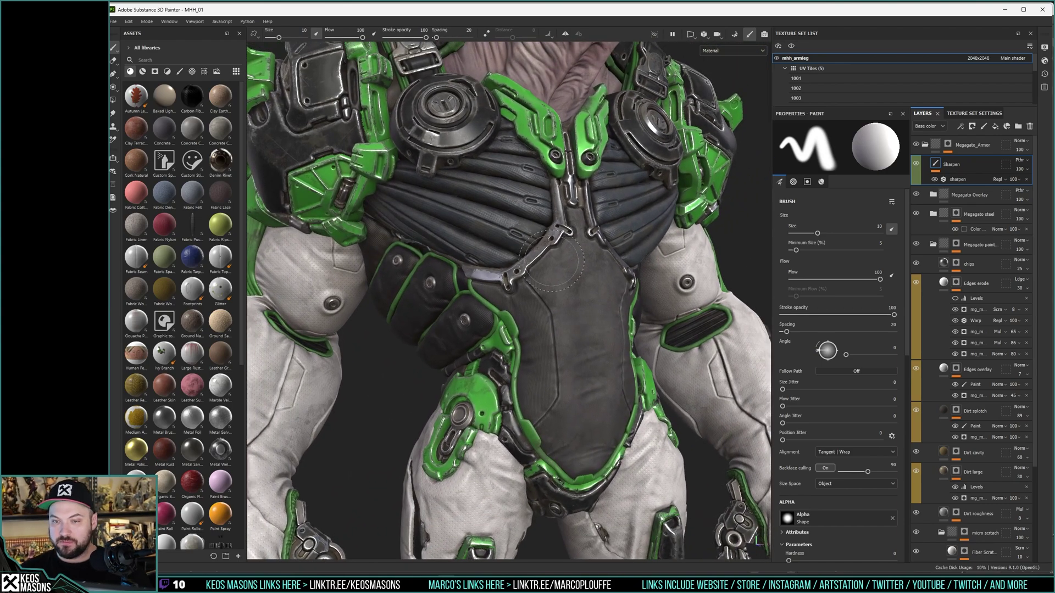
{"action": "left_click_drag", "start_coordinate": [586, 258], "coordinate": [609, 259], "text": "alt"}
{"action": "left_click_drag", "start_coordinate": [510, 240], "coordinate": [503, 251], "text": "alt"}
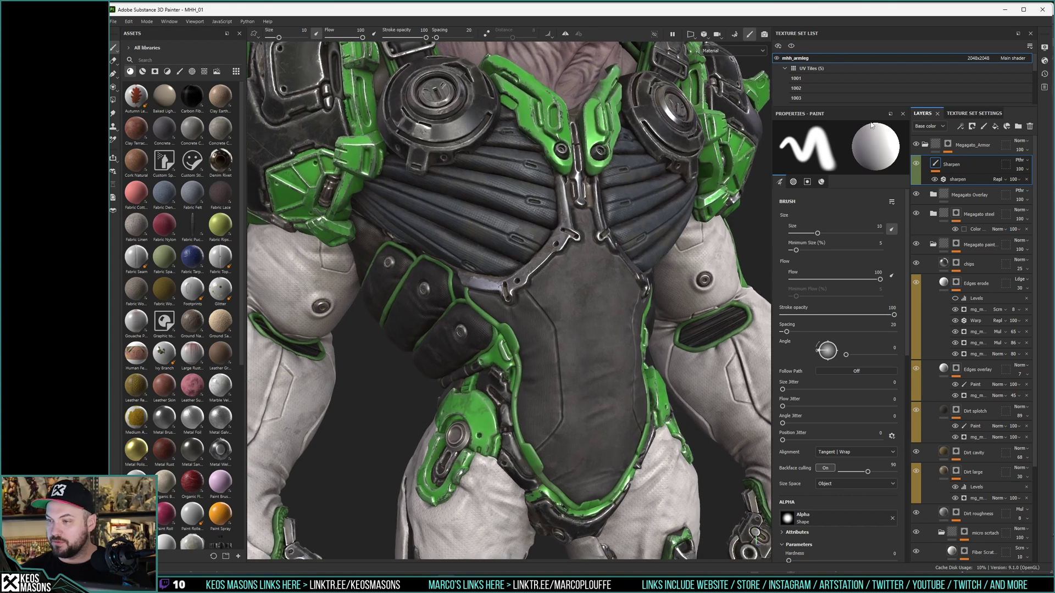
Step: Collapse the UV tile lists of both texture sets and make mhh_body the active texture set
{"action": "left_click", "coordinate": [784, 68]}
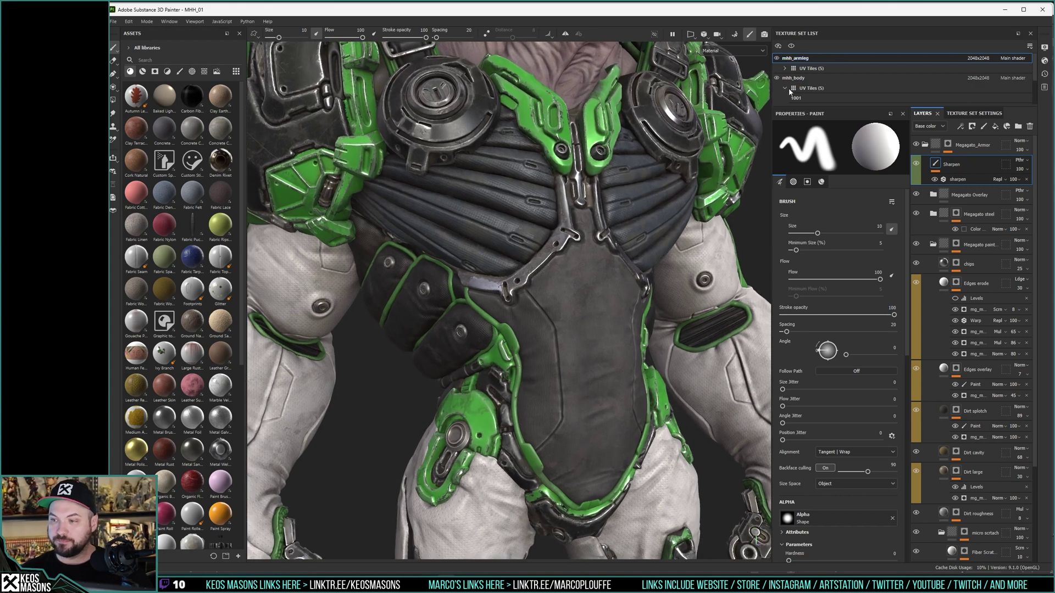
{"action": "left_click", "coordinate": [785, 88]}
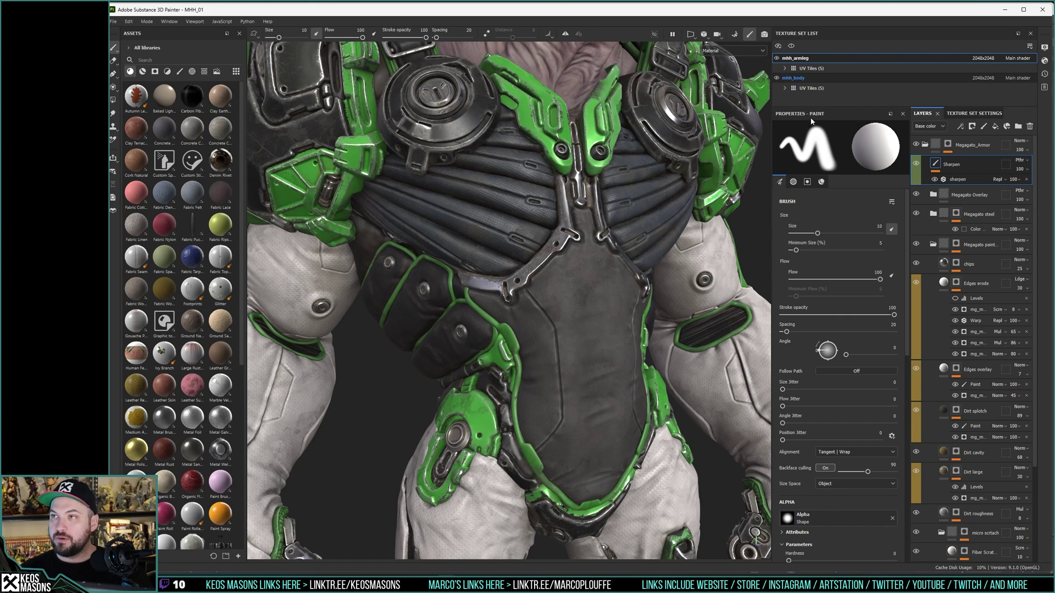
{"action": "left_click", "coordinate": [796, 78]}
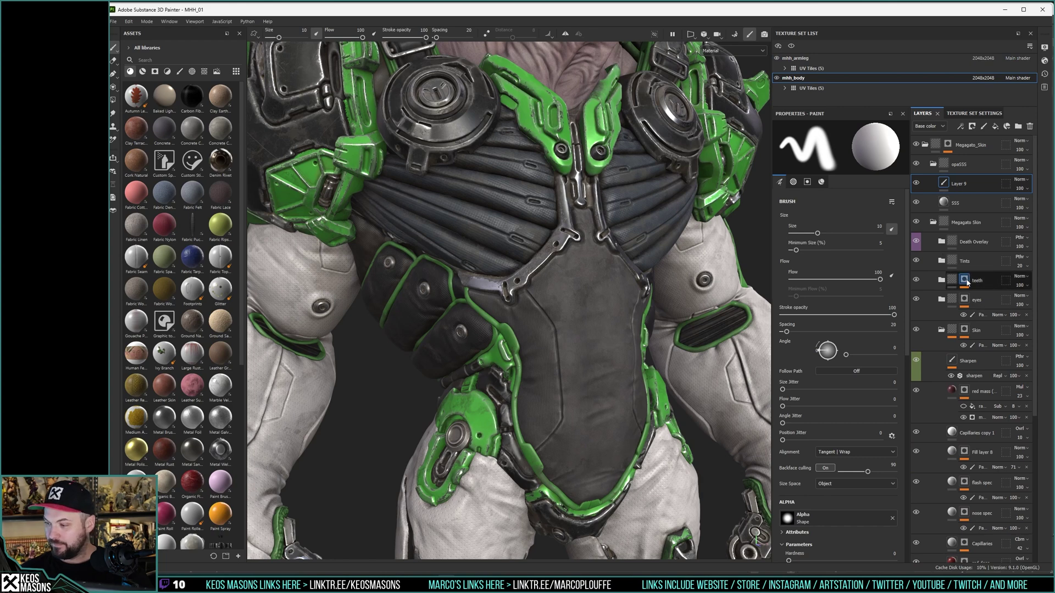
Step: Collapse the Megagato Skin and Megagato_Skin groups and expand the Megagato_Armor group
{"action": "left_click", "coordinate": [933, 222]}
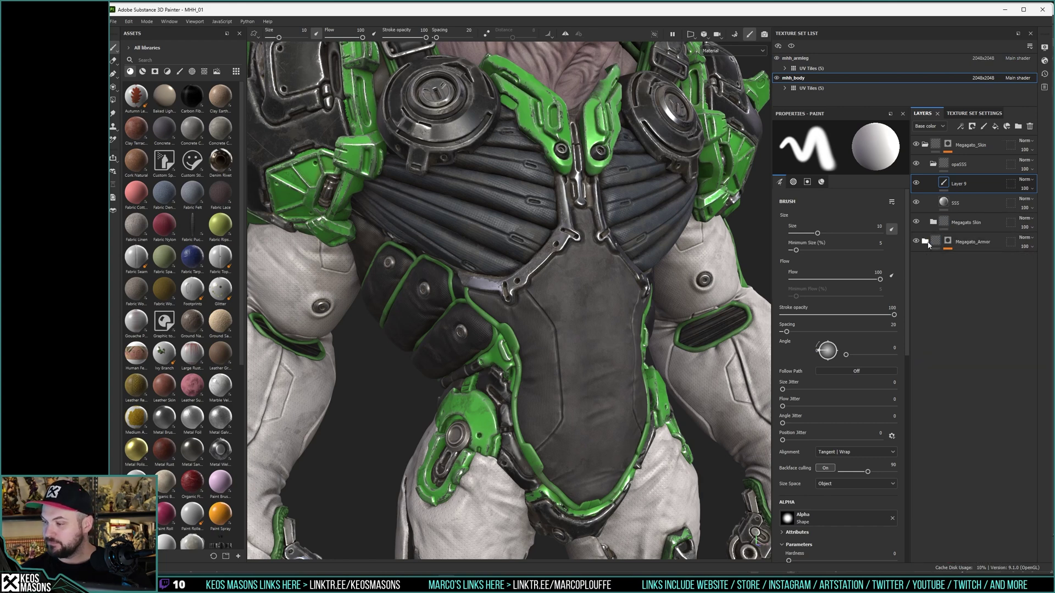
{"action": "left_click", "coordinate": [925, 242]}
{"action": "left_click", "coordinate": [925, 144]}
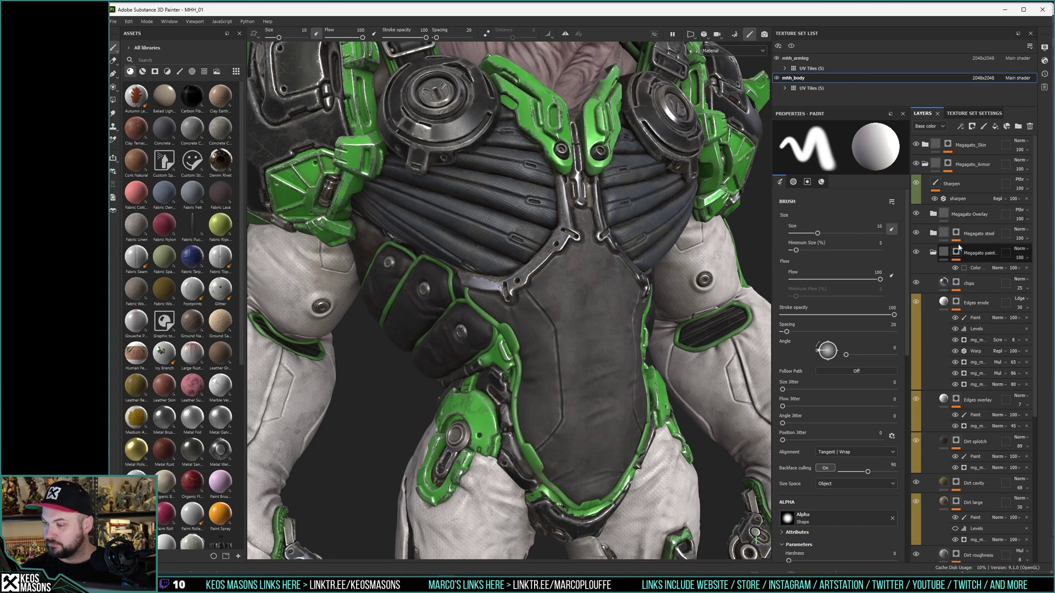
Step: Look through the layers of the Megagato painted armor group down to the micro scratch folder, and collapse the group
{"action": "scroll", "coordinate": [961, 427], "scroll_direction": "down", "scroll_amount": 3}
{"action": "scroll", "coordinate": [962, 434], "scroll_direction": "down", "scroll_amount": 2}
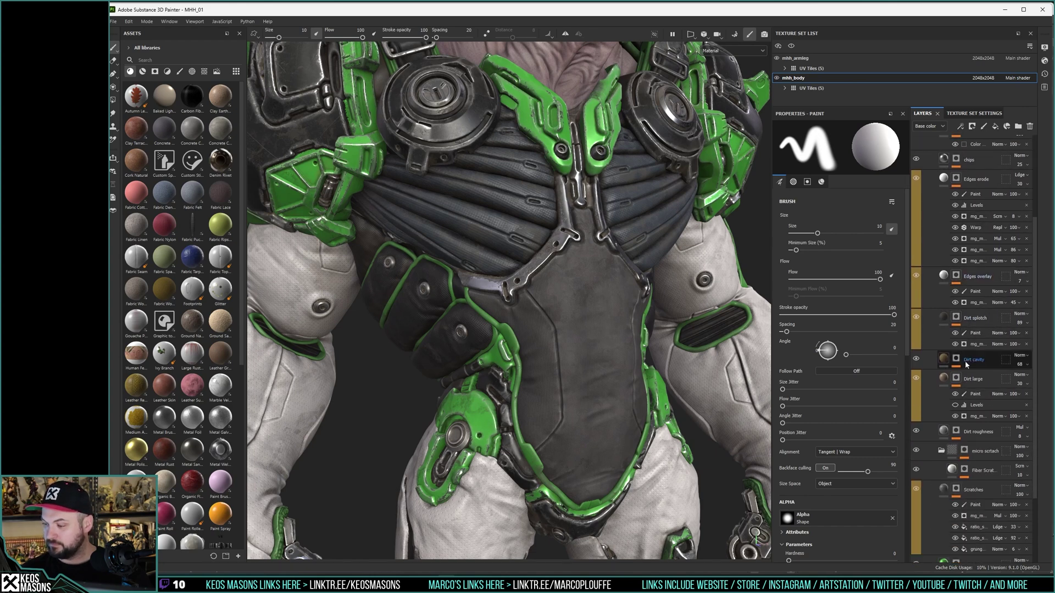
{"action": "left_click", "coordinate": [963, 428]}
{"action": "left_click", "coordinate": [953, 430]}
{"action": "scroll", "coordinate": [953, 429], "scroll_direction": "up", "scroll_amount": 4}
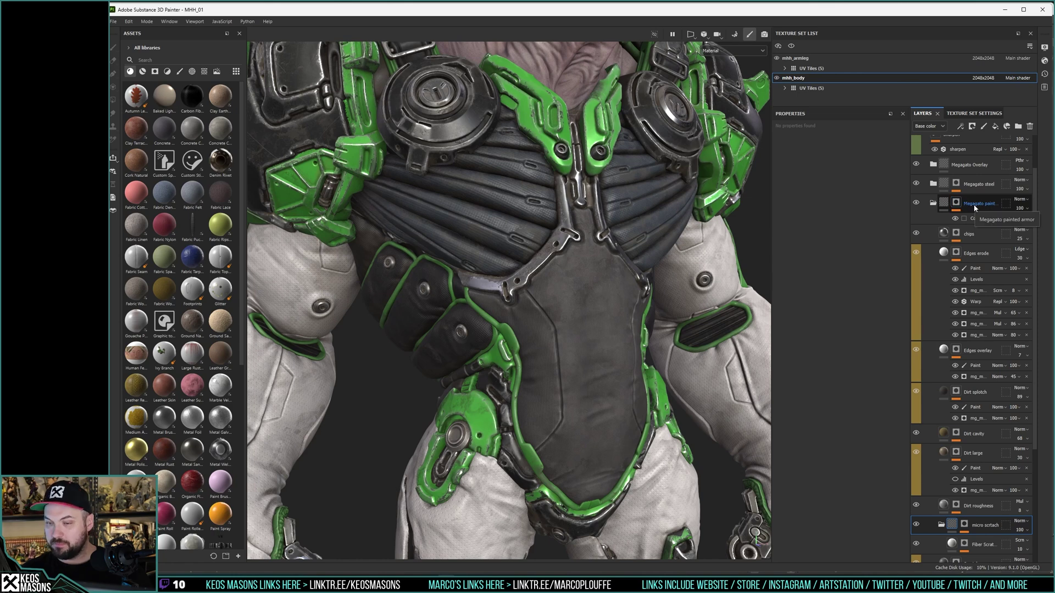
{"action": "left_click", "coordinate": [933, 203]}
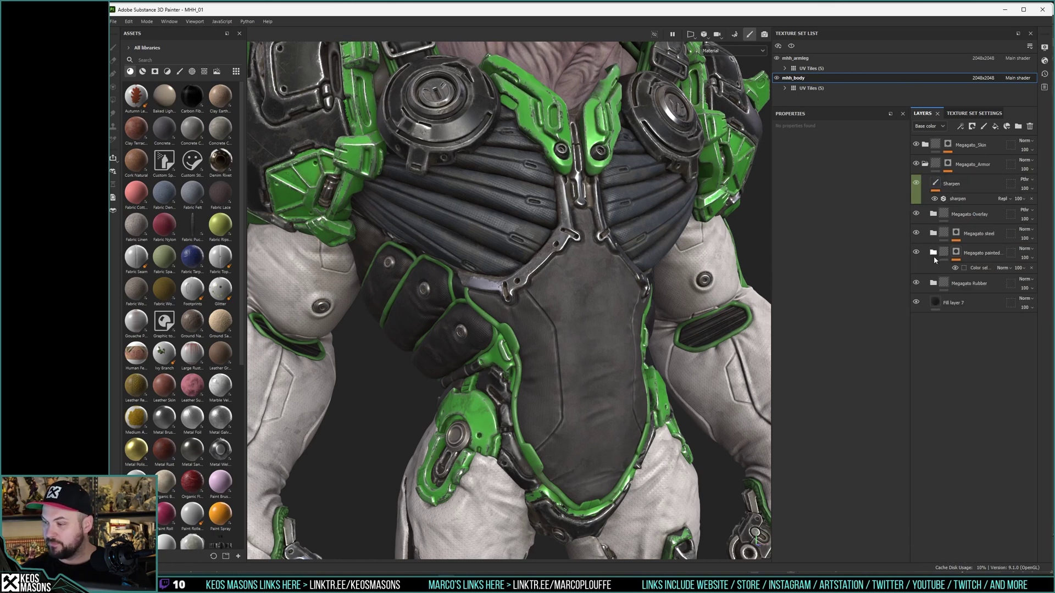
Step: Expand the Megagato Rubber group and preview the mask of its muscle folder on the model
{"action": "left_click", "coordinate": [932, 283]}
{"action": "left_click", "coordinate": [941, 300]}
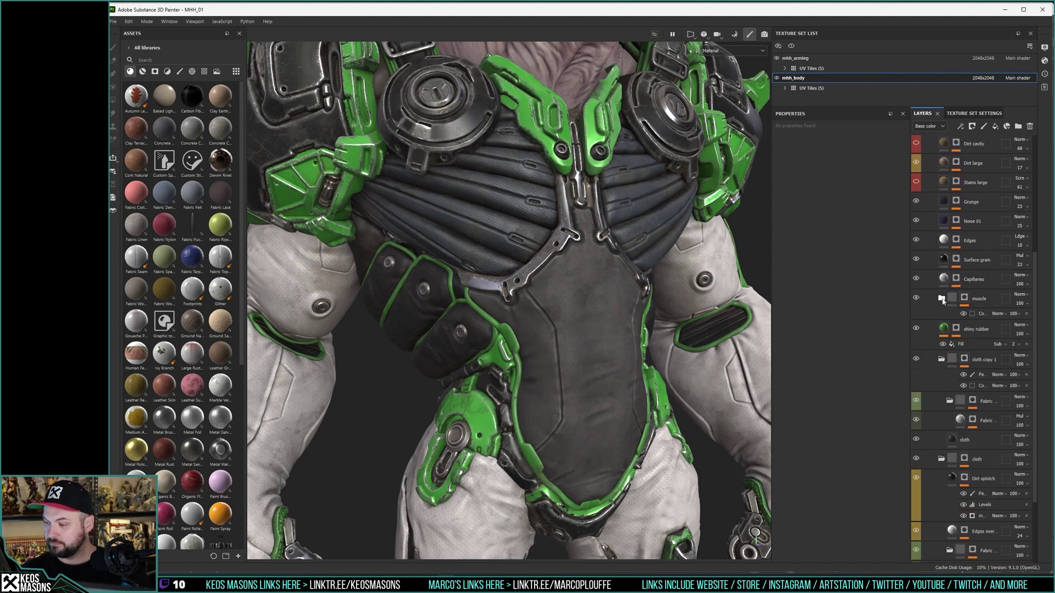
{"action": "left_click", "coordinate": [952, 300], "text": "alt"}
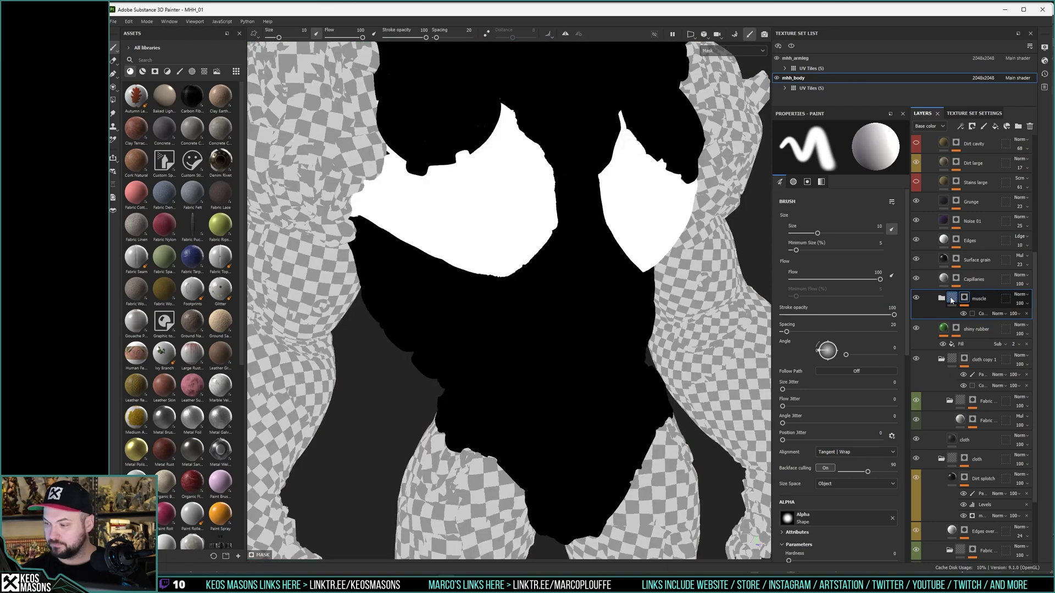
{"action": "left_click", "coordinate": [952, 300], "text": "alt"}
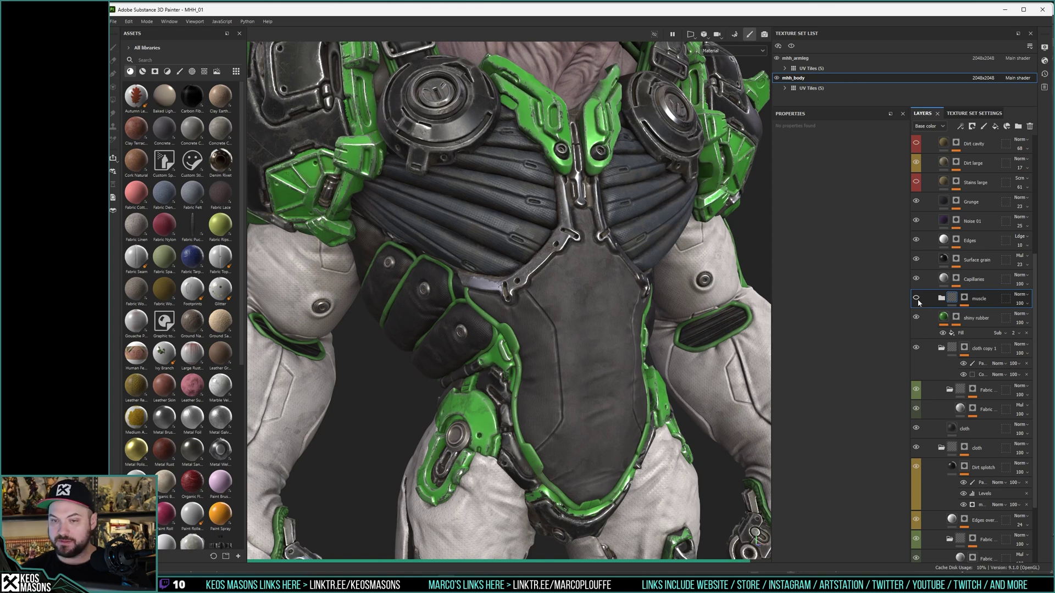
Step: Compare the torso with the muscle, cloth copy 1 and fabric folders switched on and off
{"action": "left_click", "coordinate": [916, 299]}
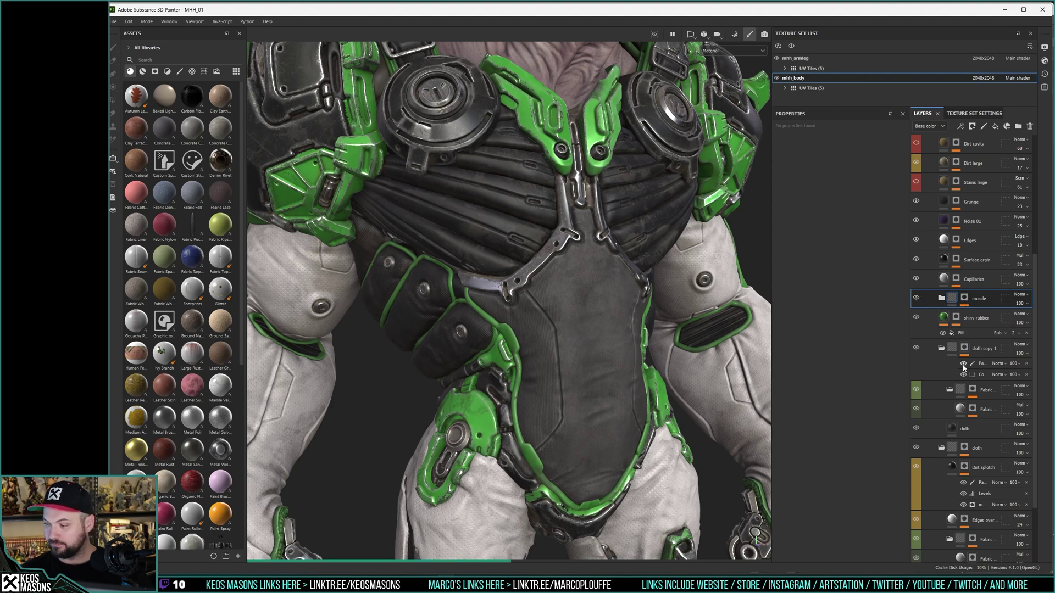
{"action": "left_click", "coordinate": [916, 391]}
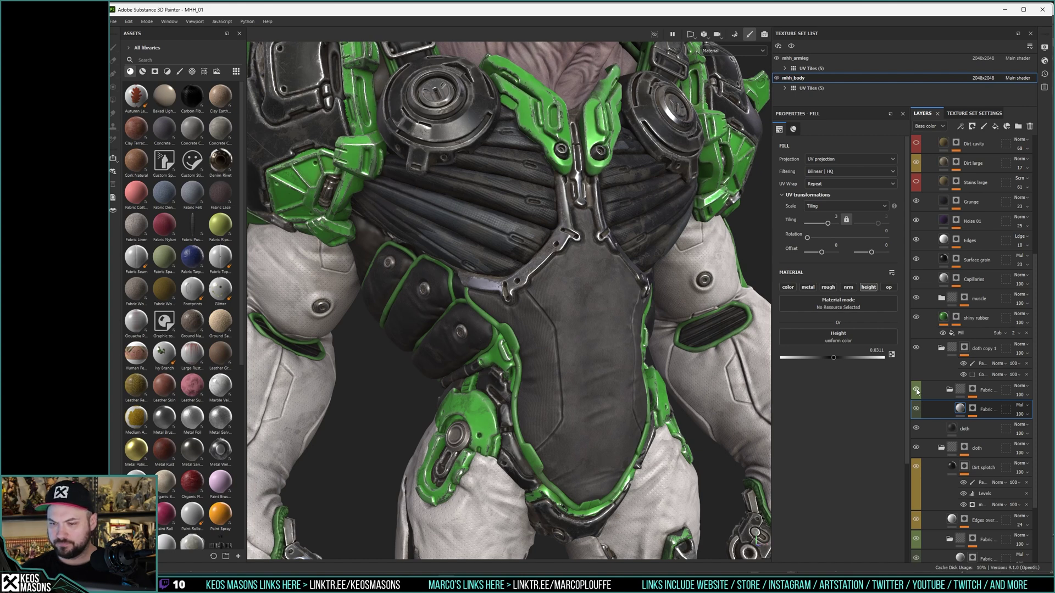
{"action": "left_click_drag", "start_coordinate": [417, 236], "coordinate": [513, 230], "text": "alt"}
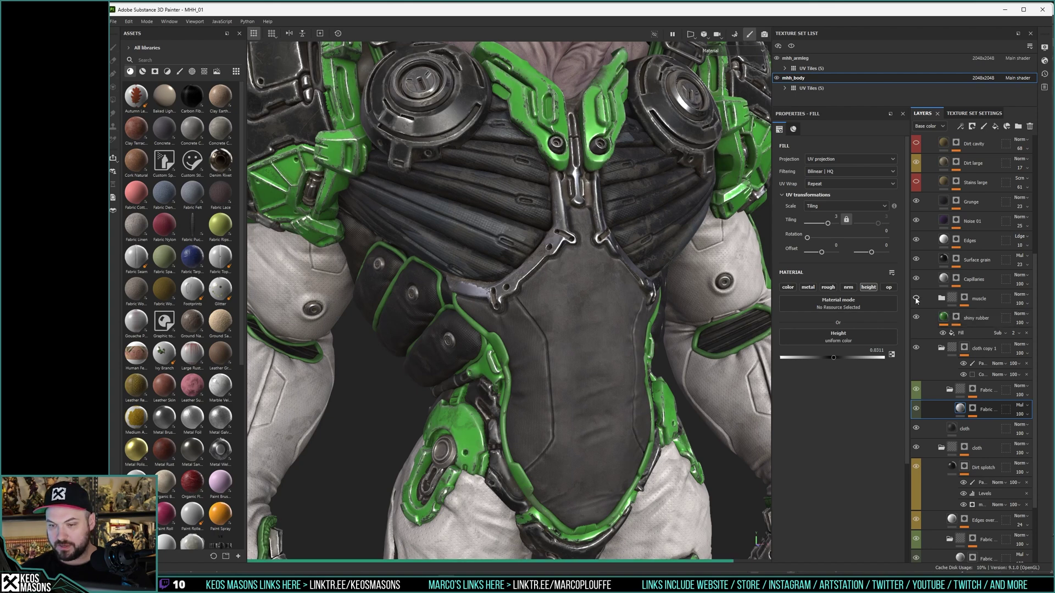
{"action": "left_click", "coordinate": [916, 299]}
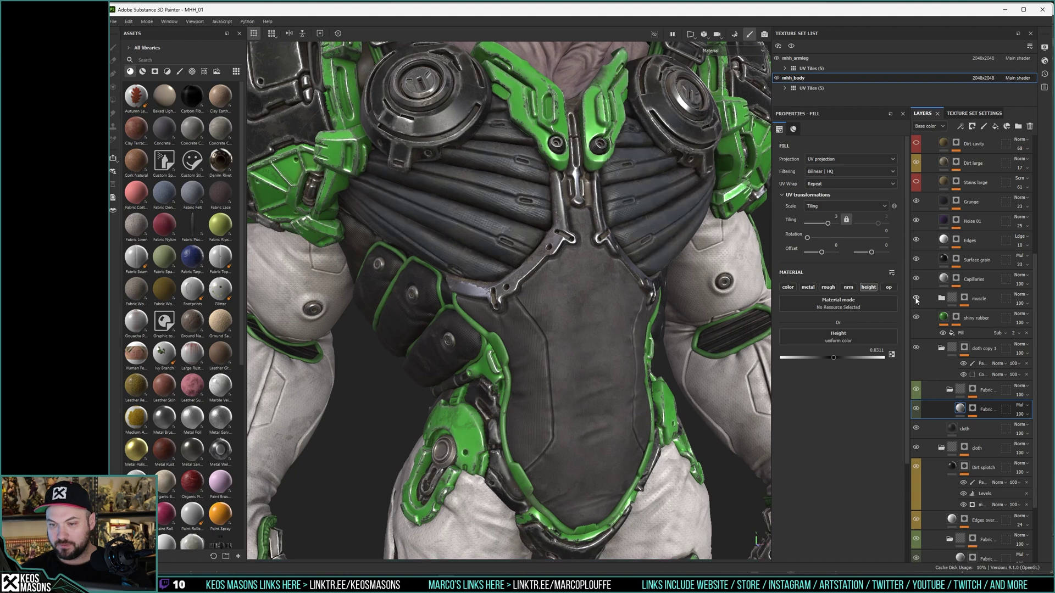
{"action": "left_click", "coordinate": [916, 390]}
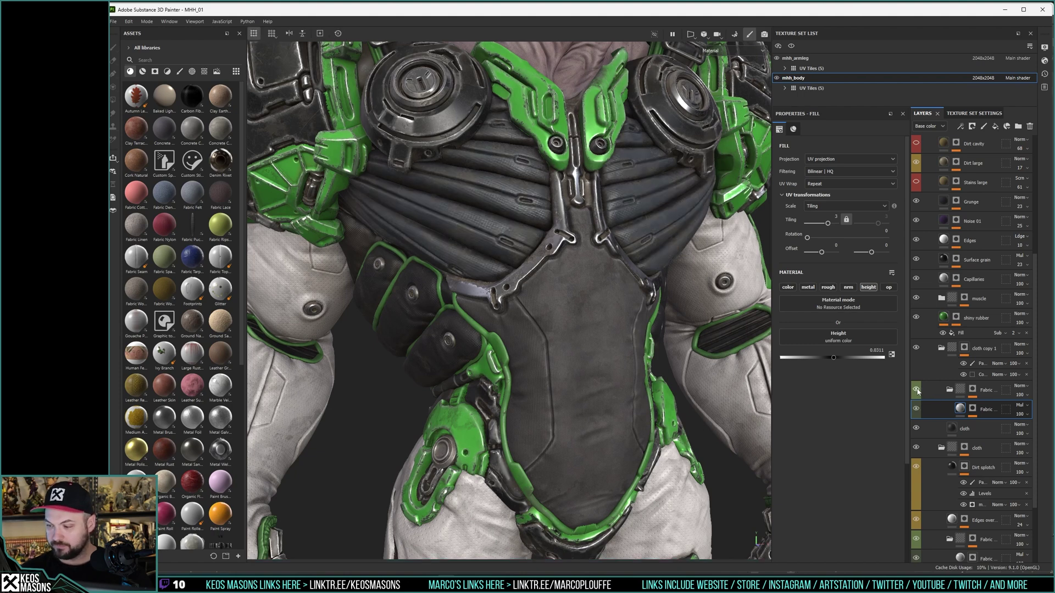
{"action": "left_click", "coordinate": [916, 349]}
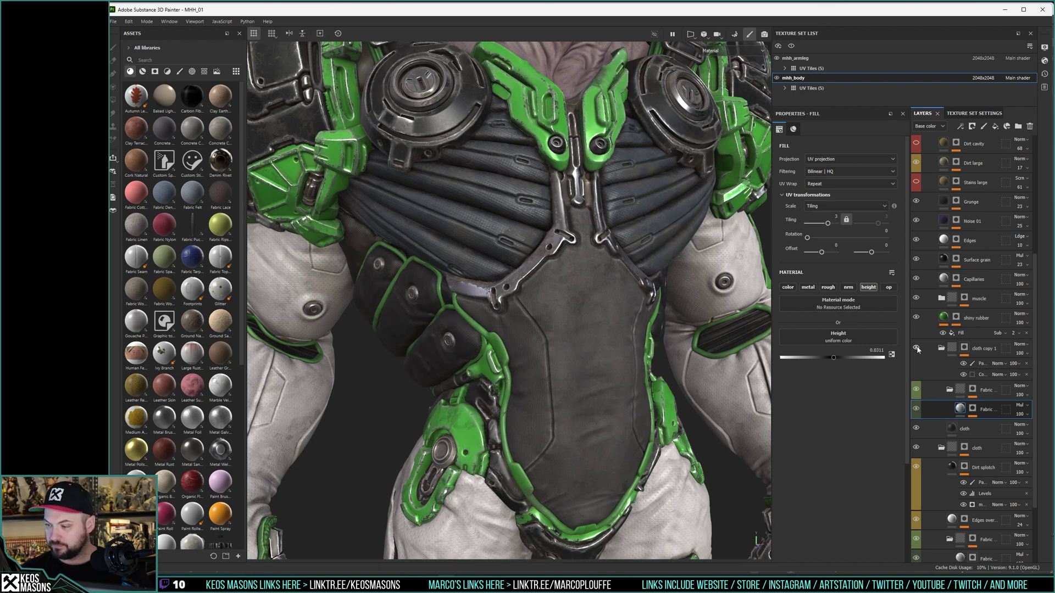
Step: Lower the tiling of the ratio_weave_2 fill in the fabric mask inside the muscle folder
{"action": "left_click", "coordinate": [941, 299]}
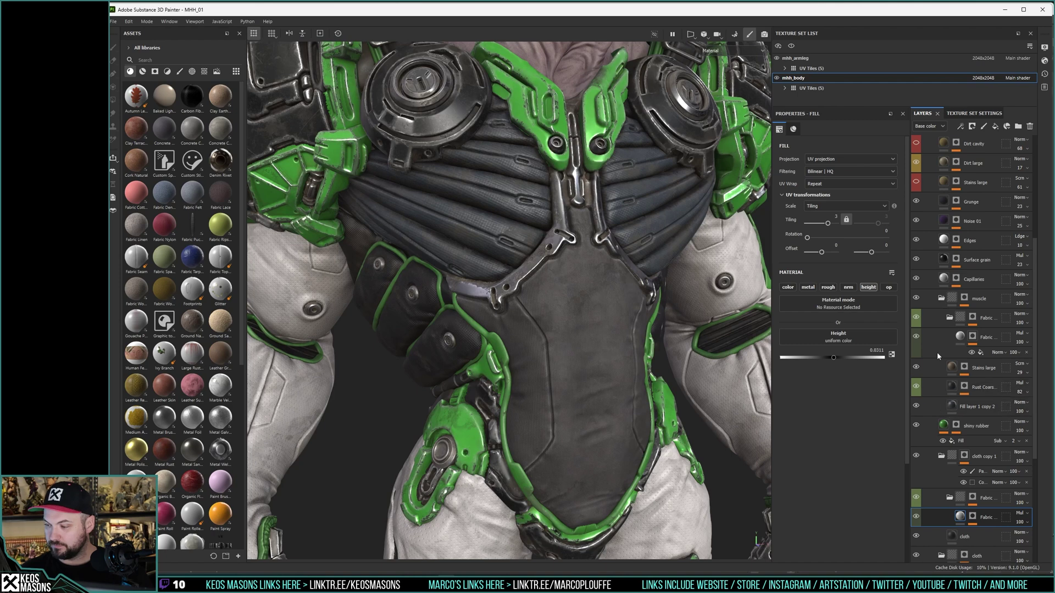
{"action": "left_click", "coordinate": [972, 353]}
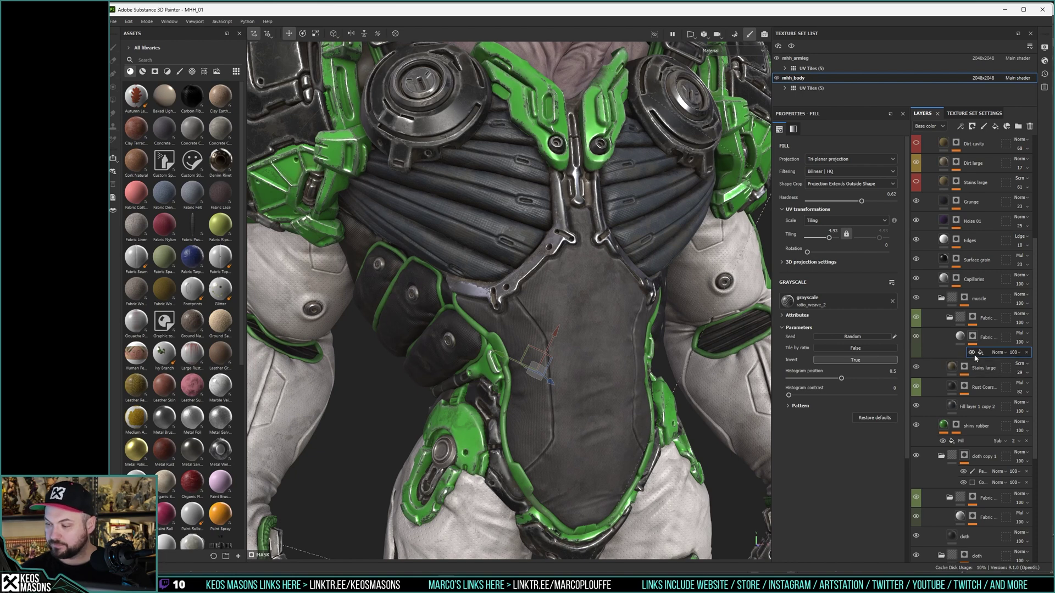
{"action": "double_click", "coordinate": [833, 231]}
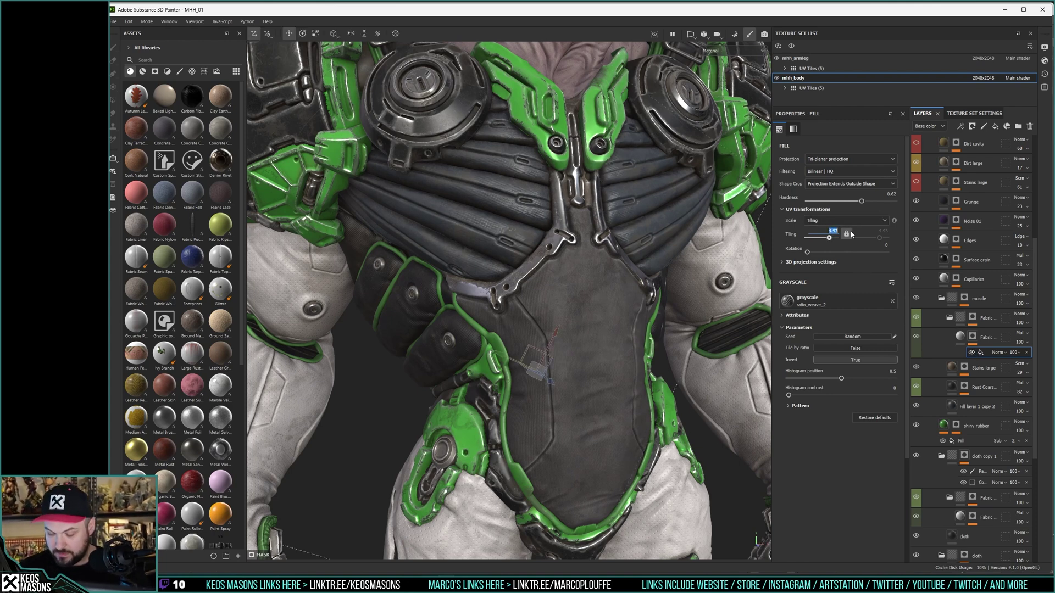
{"action": "key", "text": "Return"}
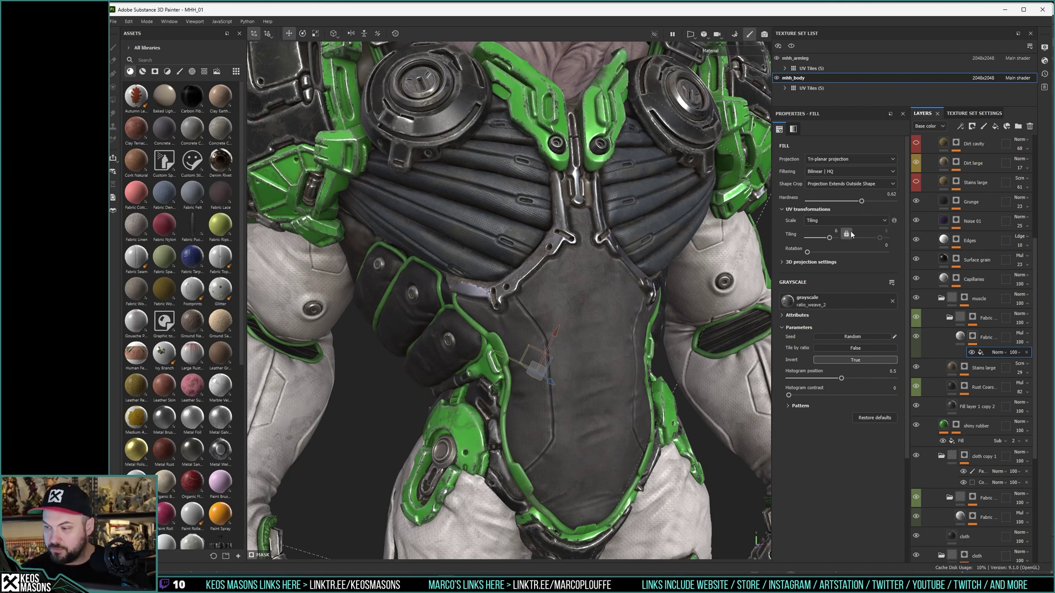
{"action": "key", "text": "ctrl+z"}
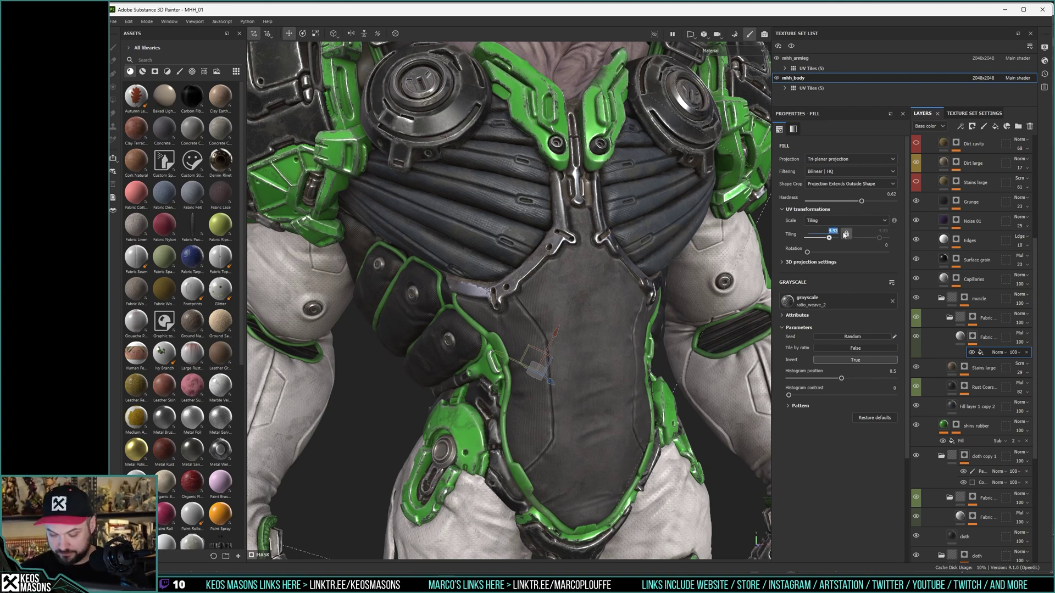
{"action": "key", "text": "Return"}
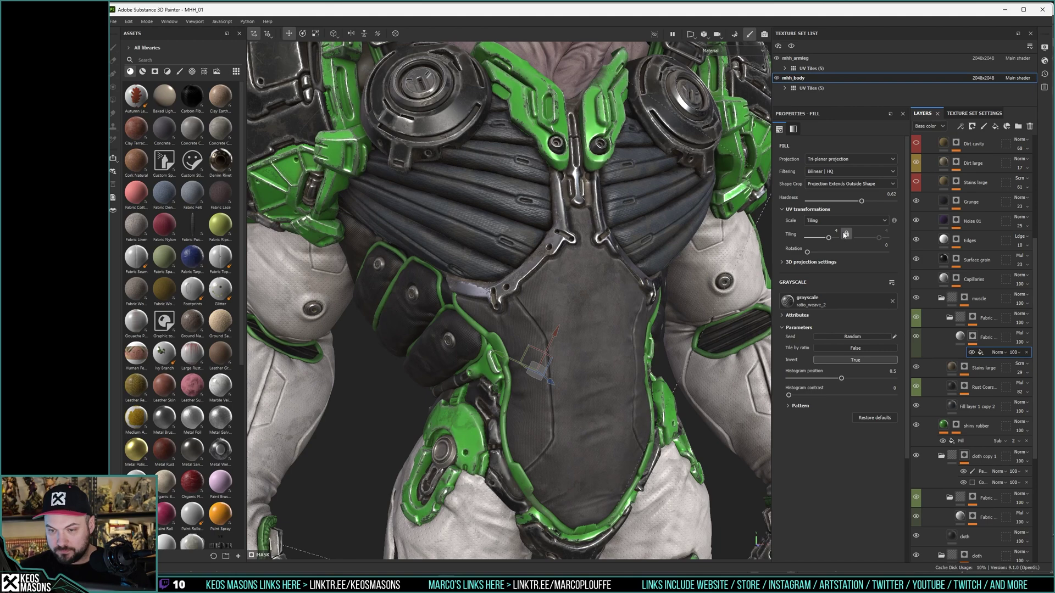
{"action": "mouse_move", "coordinate": [618, 253]}
{"action": "left_mouse_down", "text": "alt"}
{"action": "mouse_move", "coordinate": [575, 252]}
{"action": "mouse_move", "coordinate": [599, 244]}
{"action": "left_mouse_up", "text": "alt"}
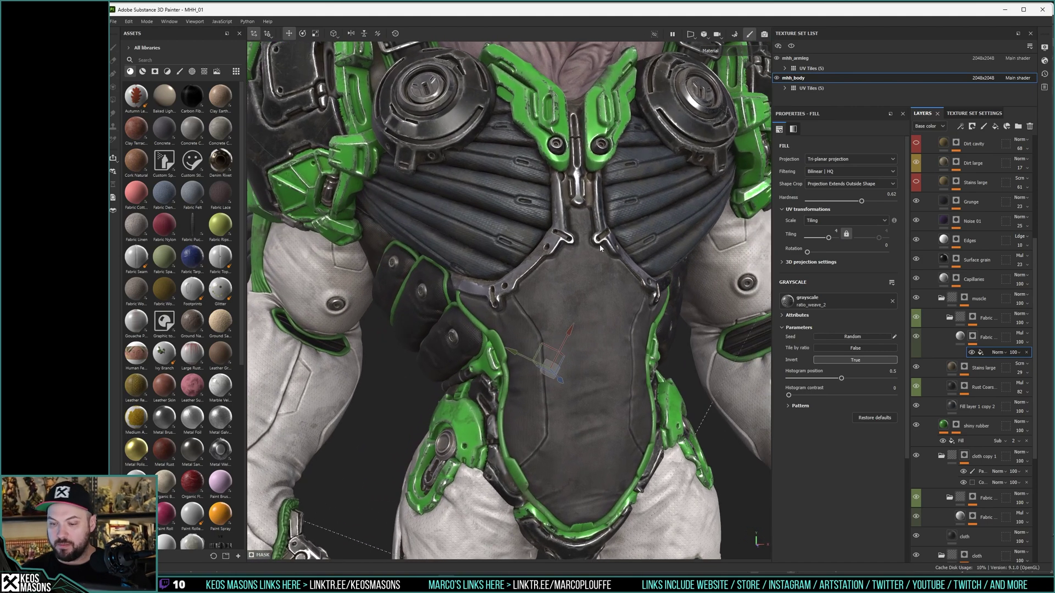
Step: Inspect the Gradient Weave fill in the fabric mask of cloth copy 1 and check the full-body render in the image viewer
{"action": "left_click", "coordinate": [970, 517]}
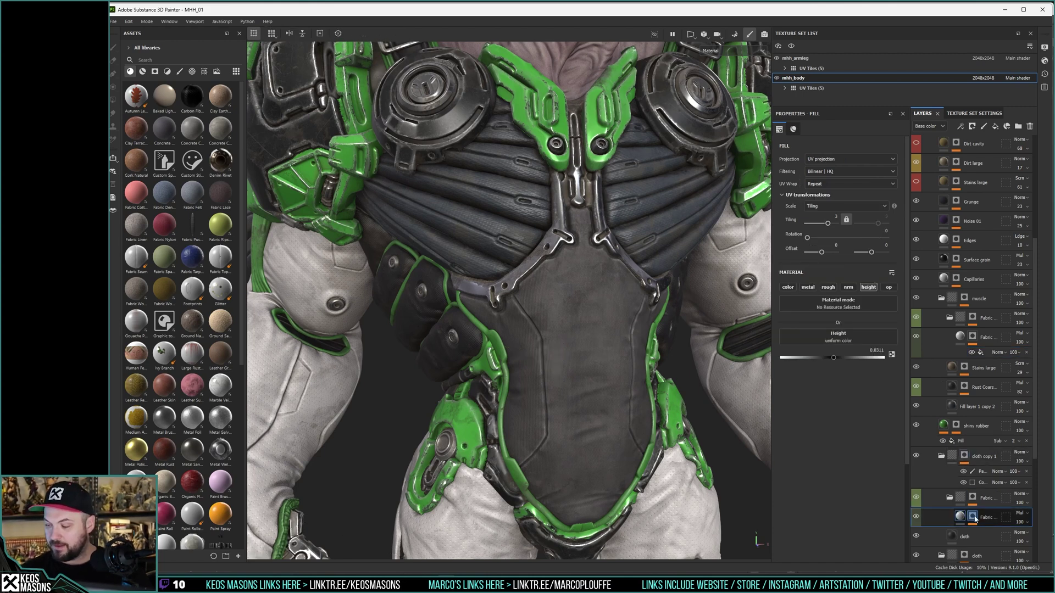
{"action": "key", "text": "ctrl+v"}
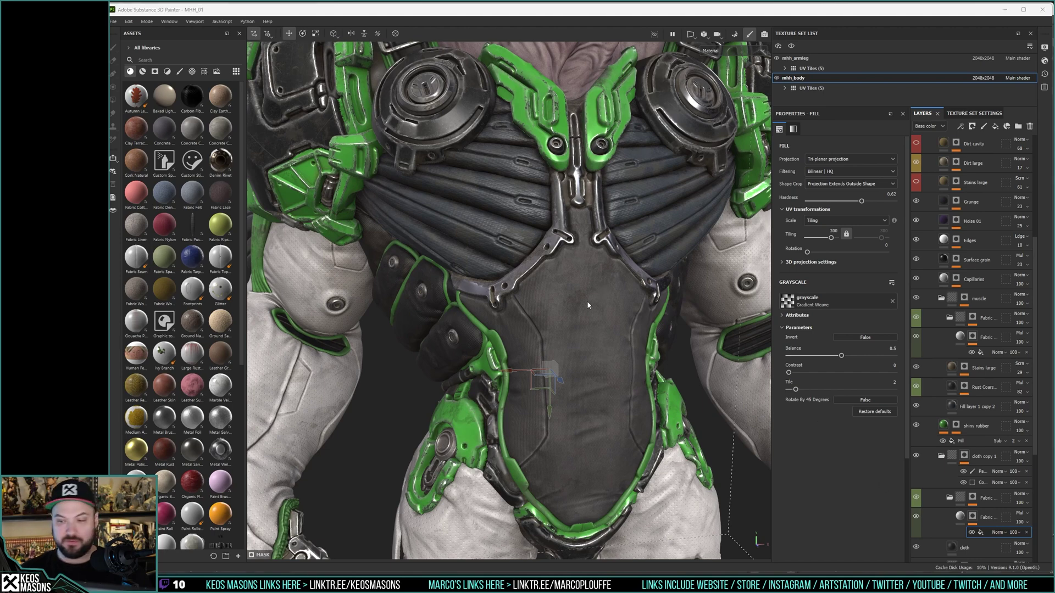
{"action": "key", "text": "alt+Tab"}
{"action": "scroll", "coordinate": [574, 320], "scroll_direction": "up", "scroll_amount": 1}
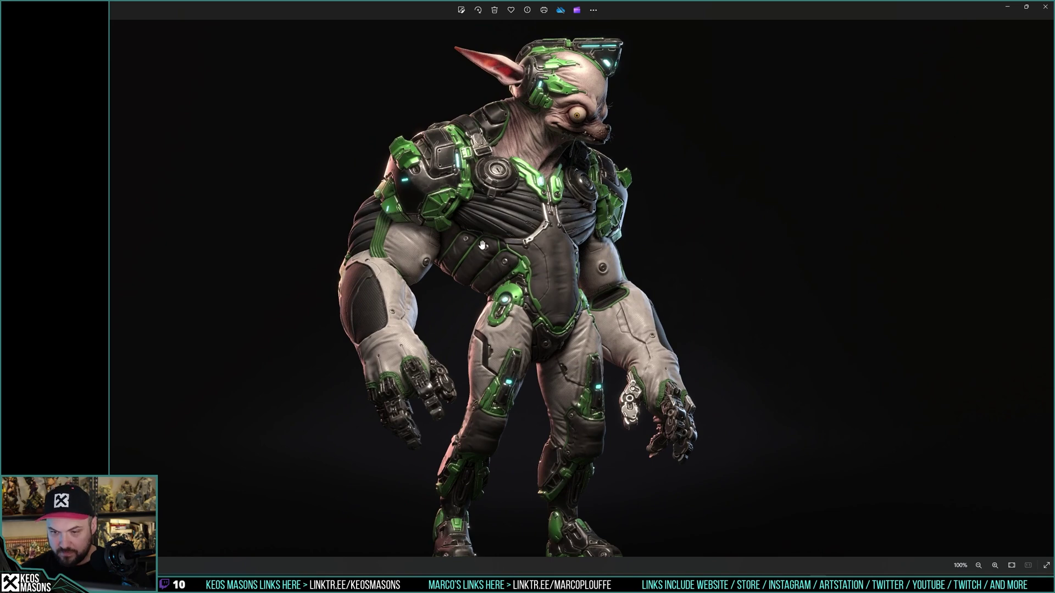
{"action": "left_click", "coordinate": [1044, 7]}
Step: Open the Pavement fill in the cloth folder's fabric mask and toggle the fabric folder to compare its effect on the belly panel
{"action": "scroll", "coordinate": [965, 471], "scroll_direction": "down", "scroll_amount": 5}
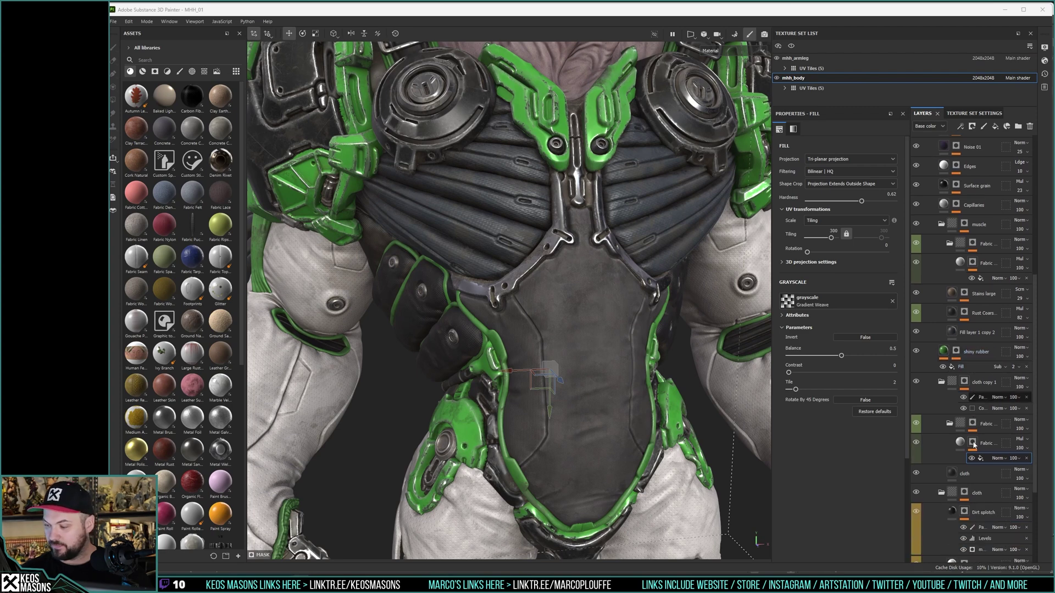
{"action": "scroll", "coordinate": [965, 471], "scroll_direction": "down", "scroll_amount": 2}
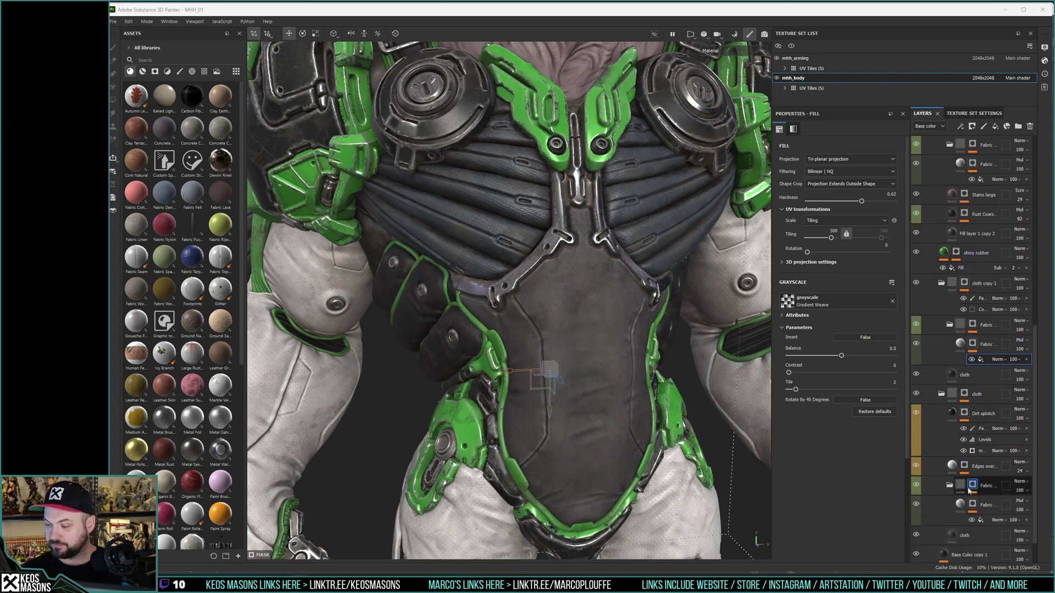
{"action": "left_click", "coordinate": [983, 521]}
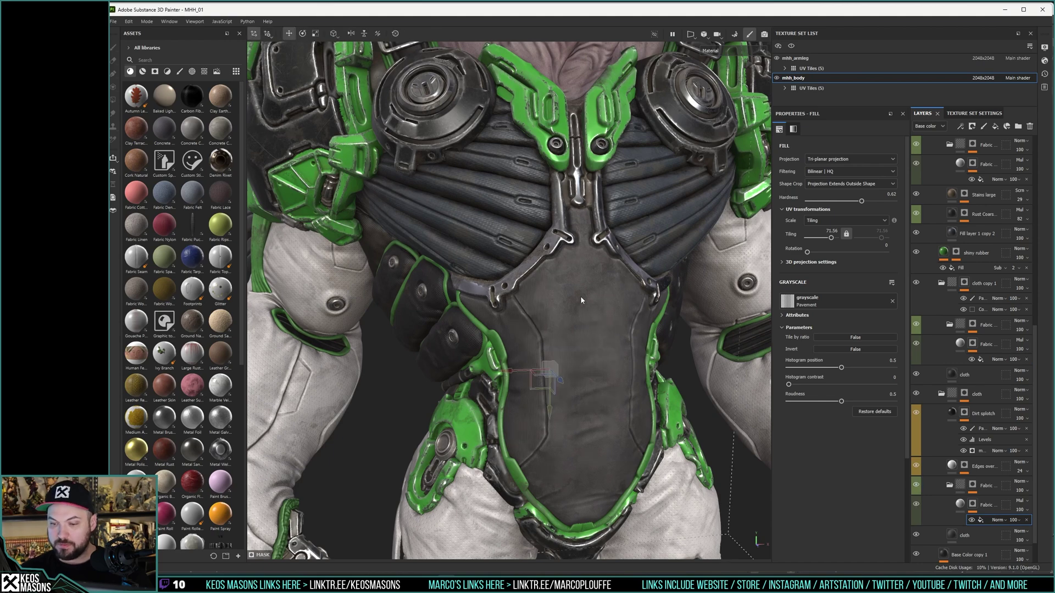
{"action": "scroll", "coordinate": [592, 314], "scroll_direction": "up", "scroll_amount": 5}
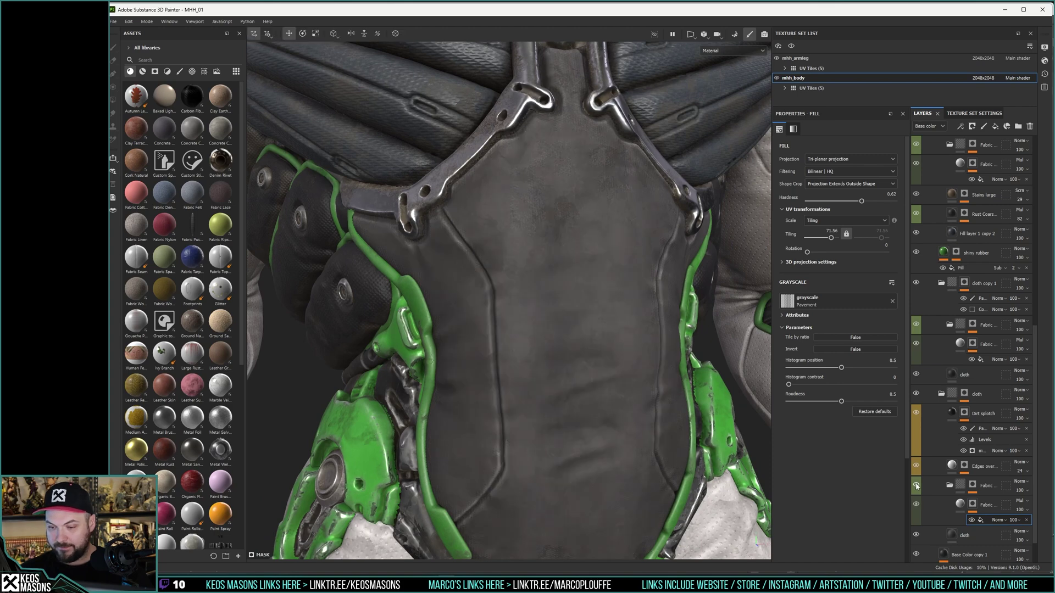
{"action": "left_click", "coordinate": [916, 485]}
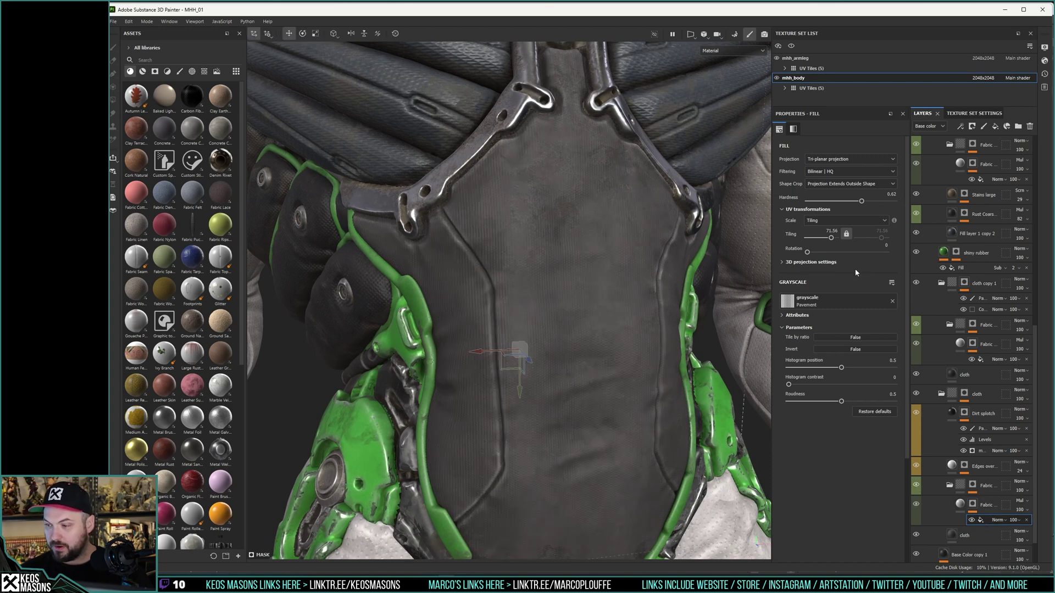
Step: Try a tiling of 50 on the Pavement fill, checking the belly panel, and settle on 55
{"action": "left_click", "coordinate": [831, 230]}
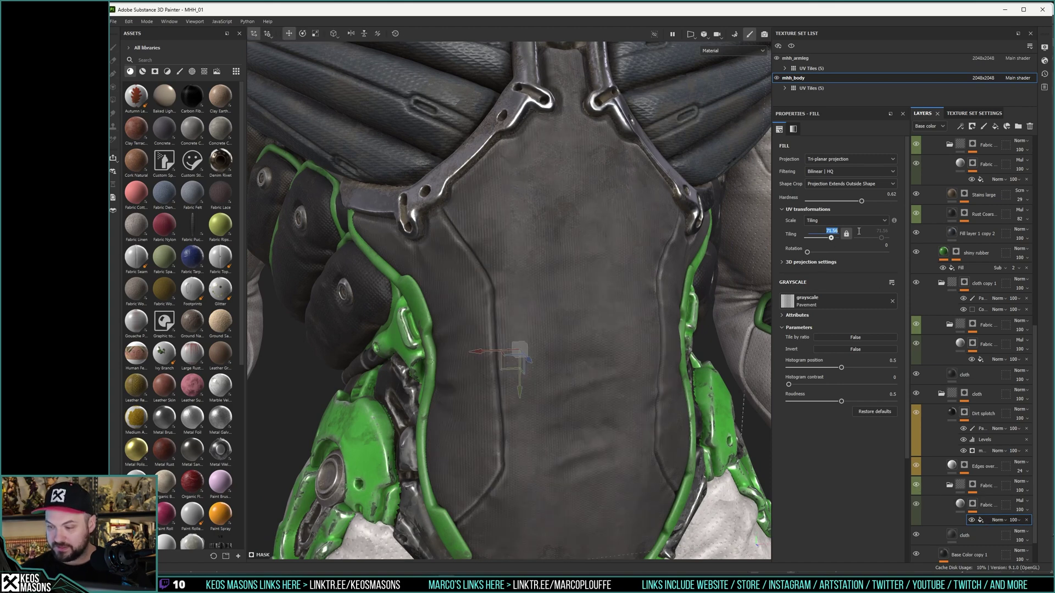
{"action": "type", "text": "50"}
{"action": "key", "text": "Return"}
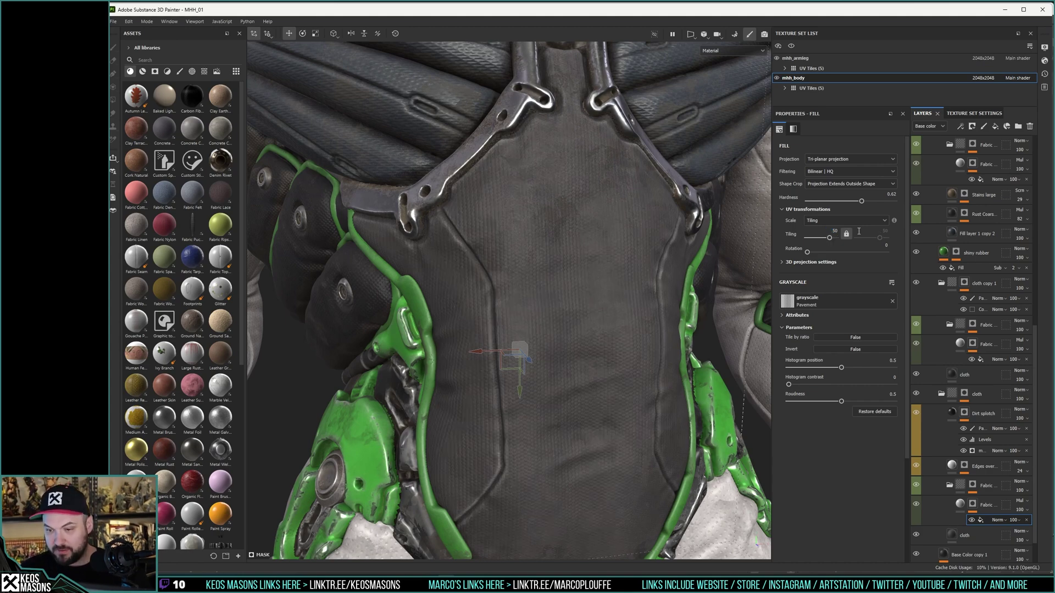
{"action": "scroll", "coordinate": [565, 341], "scroll_direction": "down", "scroll_amount": 3}
{"action": "left_click_drag", "start_coordinate": [565, 341], "coordinate": [554, 385], "text": "alt"}
{"action": "left_click", "coordinate": [835, 231]}
{"action": "type", "text": "55"}
{"action": "key", "text": "Return"}
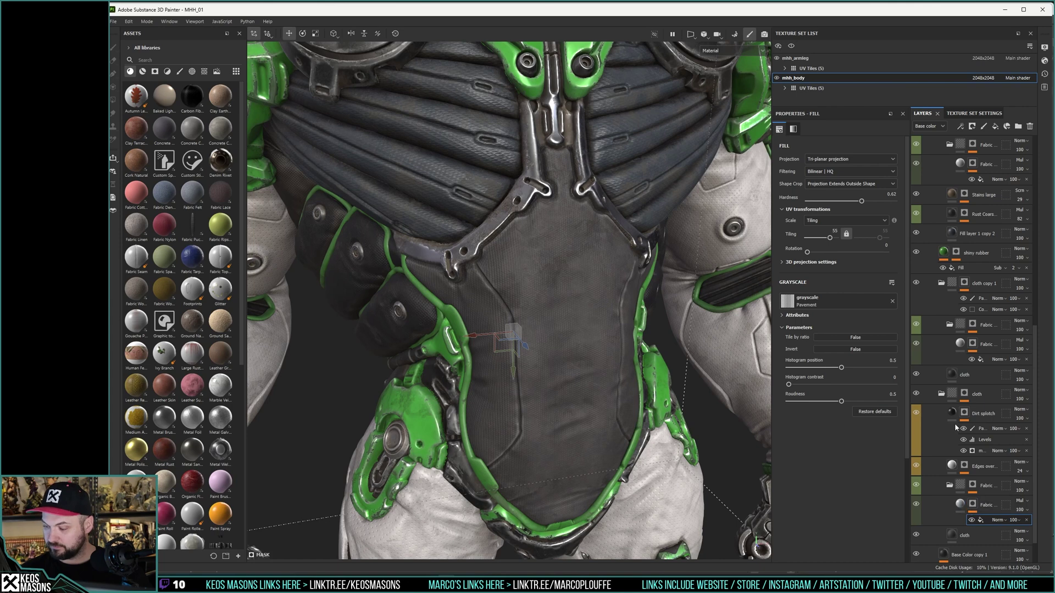
Step: Check the layer stack in the Height and Normal channels and return it to Base color
{"action": "left_click", "coordinate": [929, 127]}
{"action": "left_click", "coordinate": [926, 170]}
{"action": "left_click", "coordinate": [929, 126]}
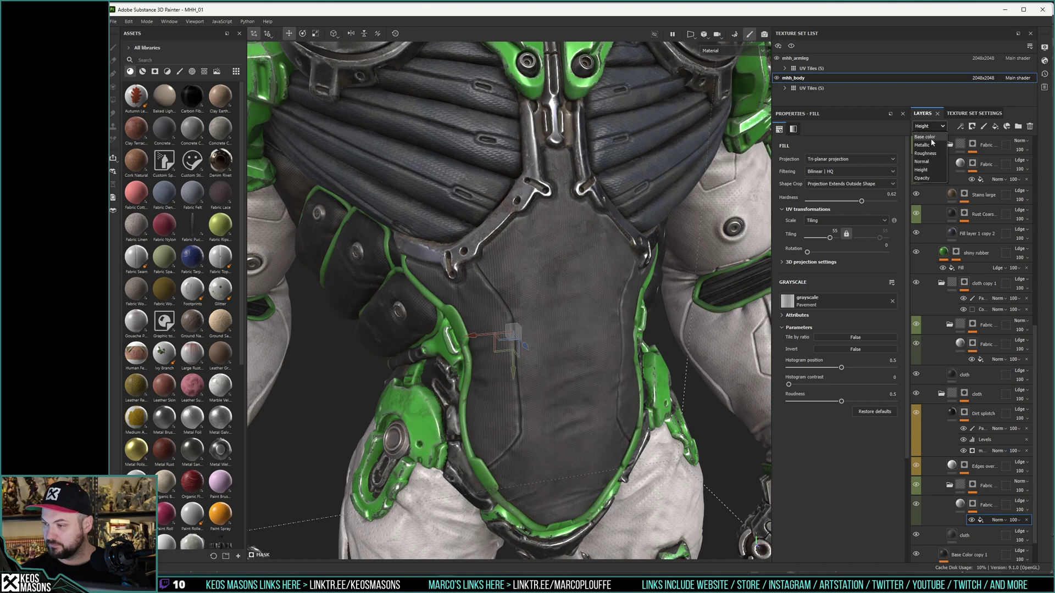
{"action": "left_click", "coordinate": [924, 161]}
{"action": "left_click", "coordinate": [930, 127]}
{"action": "left_click", "coordinate": [930, 137]}
Step: Set the uniform height of the fabric fill layer in the cloth folder to 0.04
{"action": "left_click", "coordinate": [986, 504]}
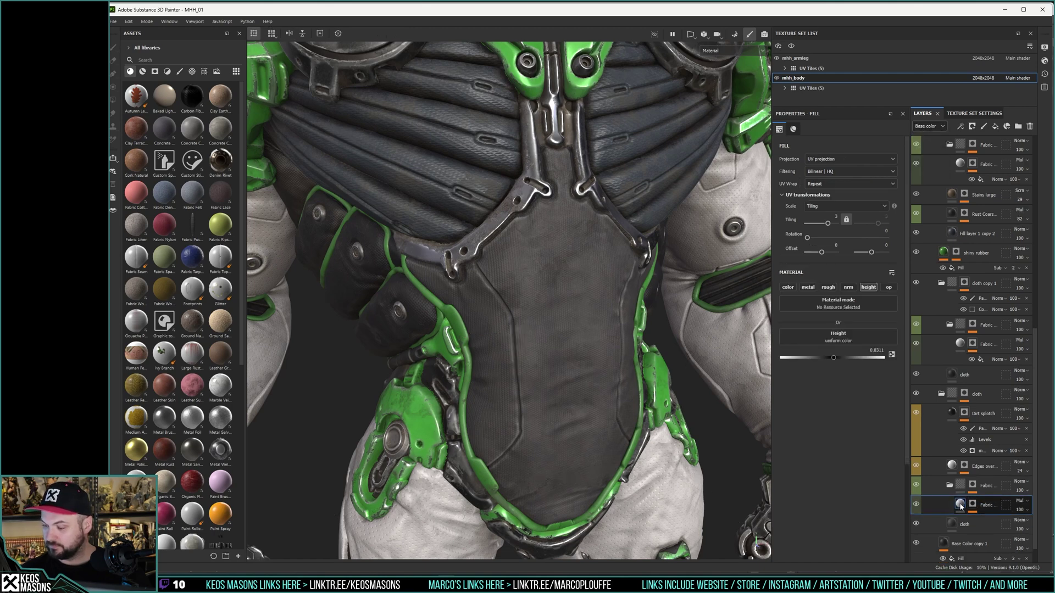
{"action": "double_click", "coordinate": [878, 351]}
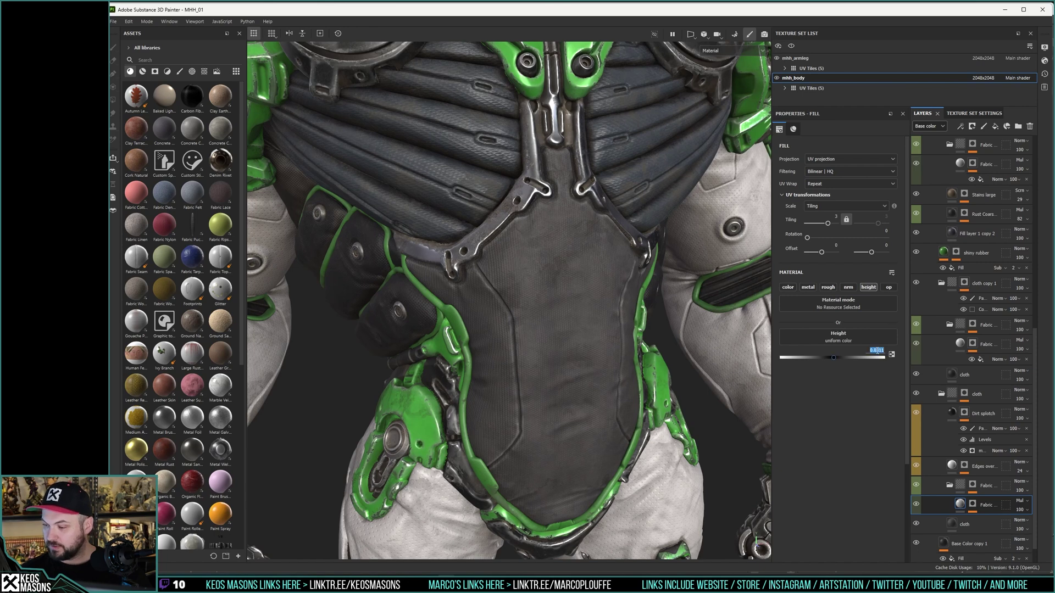
{"action": "left_click", "coordinate": [880, 350]}
{"action": "left_click_drag", "start_coordinate": [876, 350], "coordinate": [895, 354]}
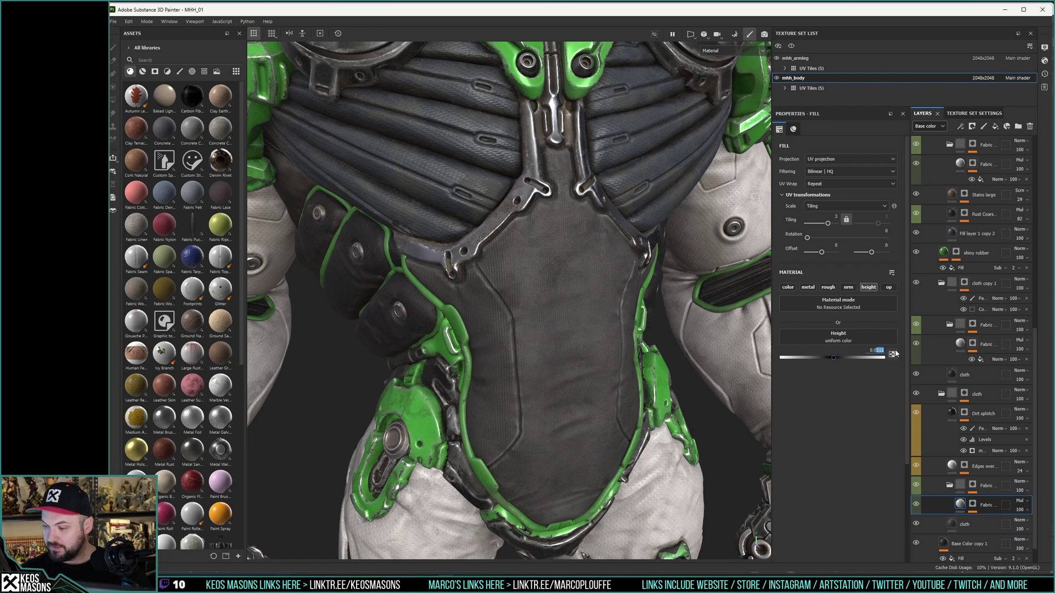
{"action": "type", "text": "4"}
{"action": "key", "text": "Return"}
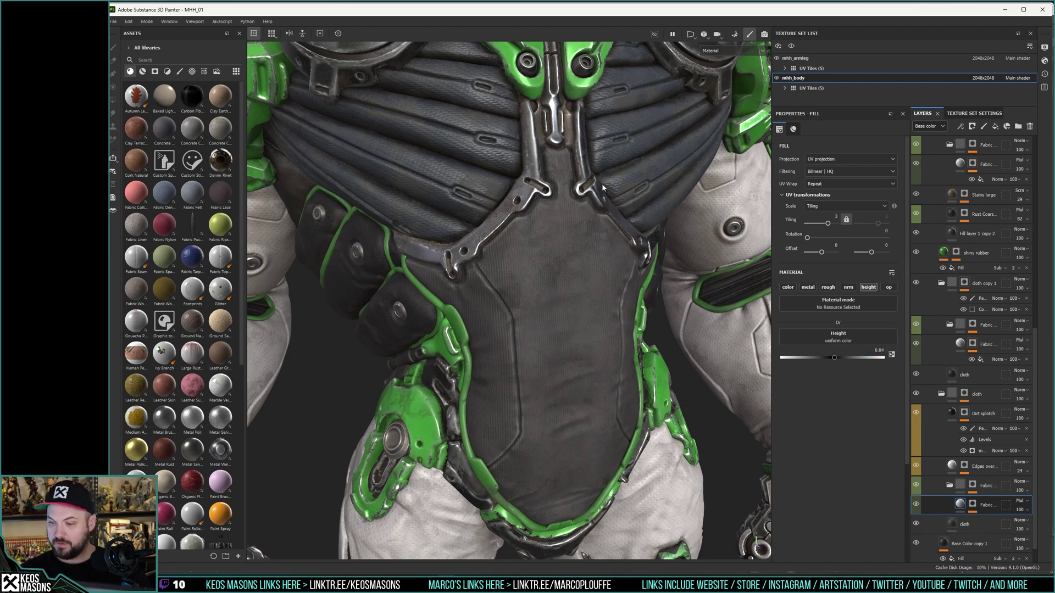
Step: Inspect the creature from belly to head and show the Opacity channel alone around the ear
{"action": "scroll", "coordinate": [630, 210], "scroll_direction": "down", "scroll_amount": 5}
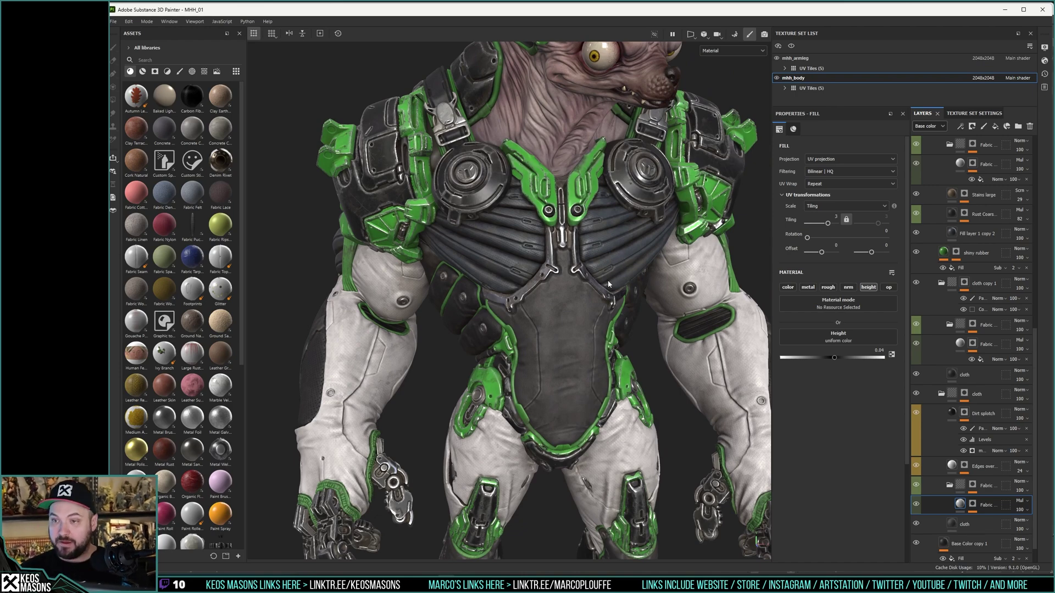
{"action": "left_click_drag", "start_coordinate": [614, 289], "coordinate": [632, 294], "text": "alt"}
{"action": "middle_click_drag", "start_coordinate": [583, 165], "coordinate": [571, 384], "text": "alt"}
{"action": "right_click_drag", "start_coordinate": [466, 330], "coordinate": [505, 308], "text": "alt"}
{"action": "left_click_drag", "start_coordinate": [472, 302], "coordinate": [487, 297], "text": "alt"}
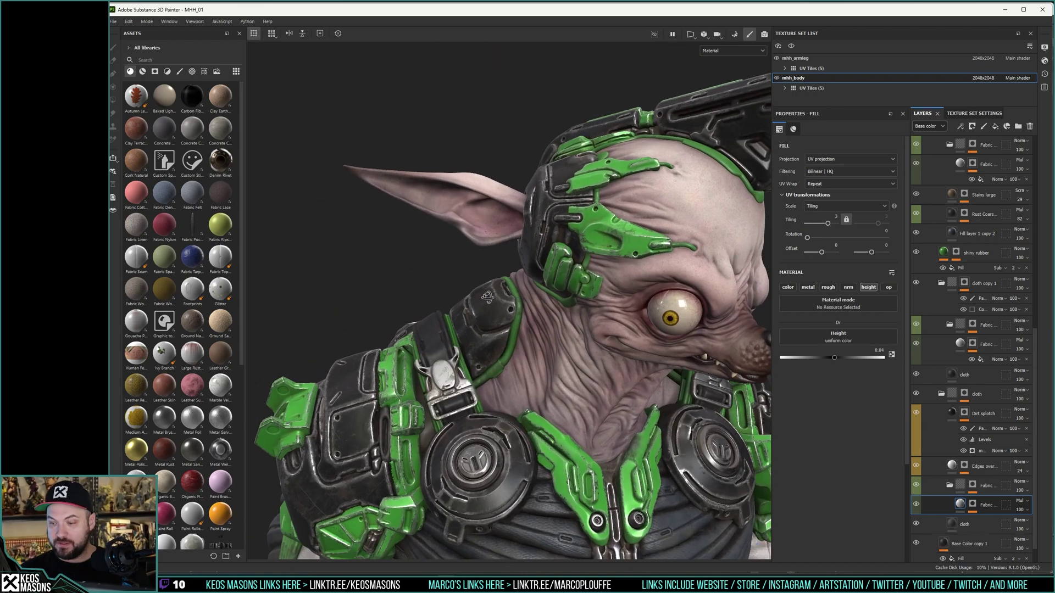
{"action": "left_click", "coordinate": [733, 51]}
{"action": "scroll", "coordinate": [720, 117], "scroll_direction": "down", "scroll_amount": 5}
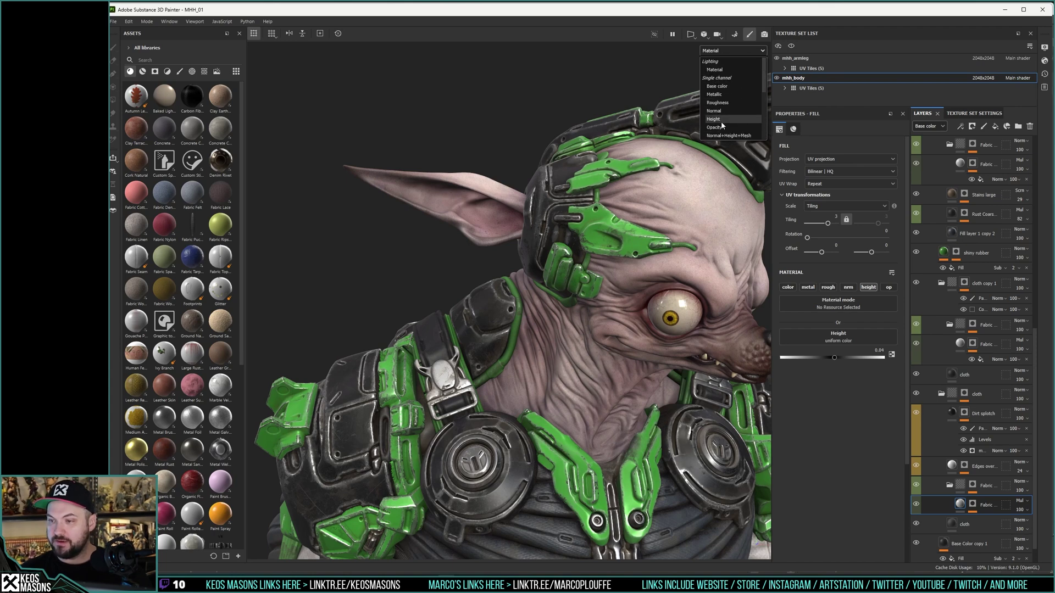
{"action": "left_click", "coordinate": [714, 134]}
{"action": "left_click_drag", "start_coordinate": [496, 274], "coordinate": [459, 263], "text": "alt"}
{"action": "scroll", "coordinate": [457, 269], "scroll_direction": "up", "scroll_amount": 3}
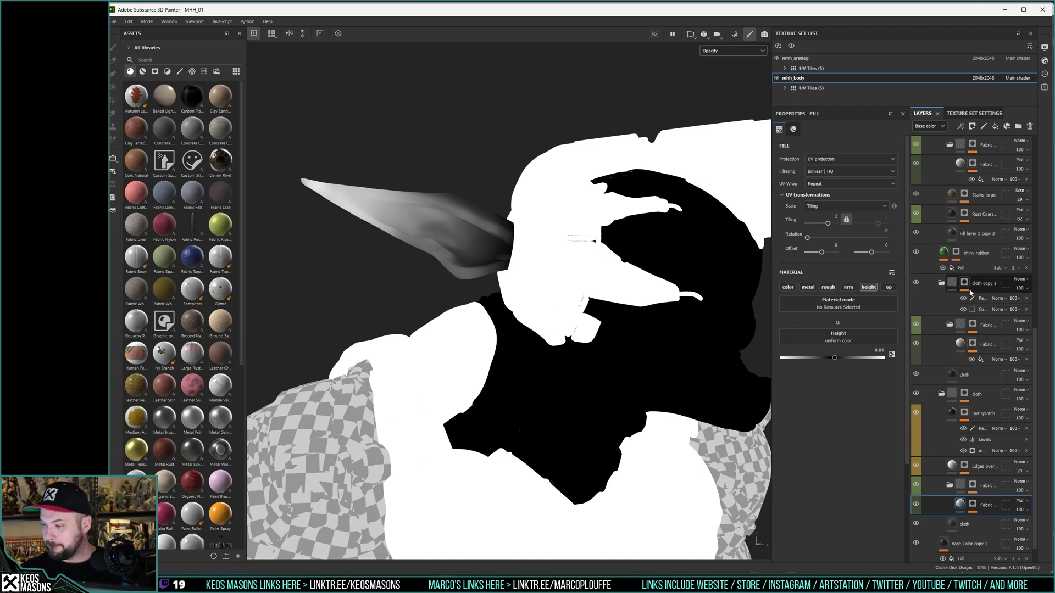
Step: Collapse the Megagato_Armor folder, expand the Megagato_Skin folder and select its Layer 9 paint layer
{"action": "scroll", "coordinate": [957, 304], "scroll_direction": "up", "scroll_amount": 6}
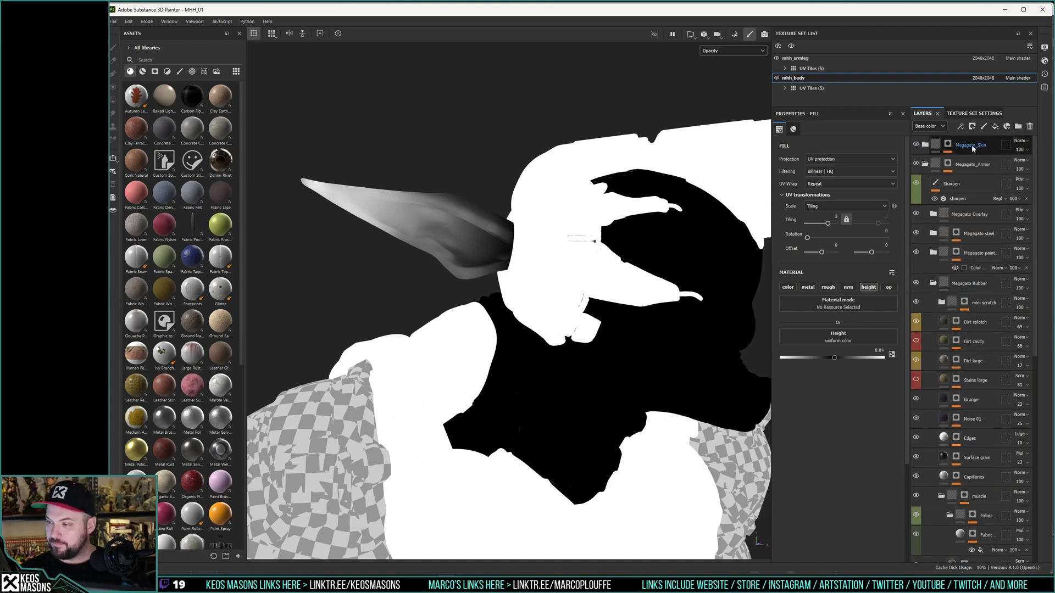
{"action": "left_click", "coordinate": [926, 162]}
{"action": "left_click", "coordinate": [924, 144]}
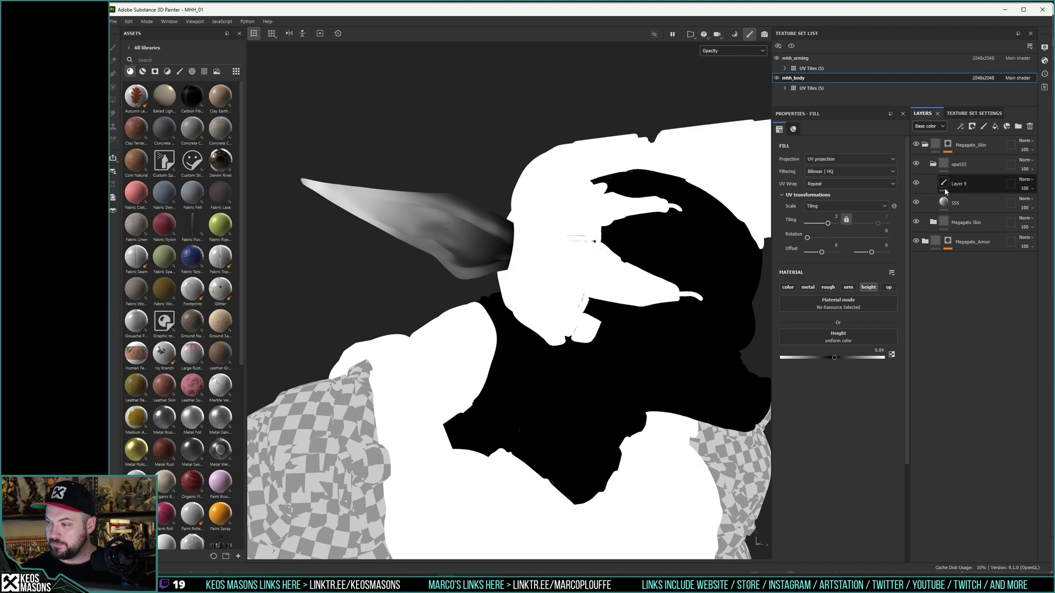
{"action": "left_click", "coordinate": [961, 168]}
{"action": "left_click", "coordinate": [957, 184]}
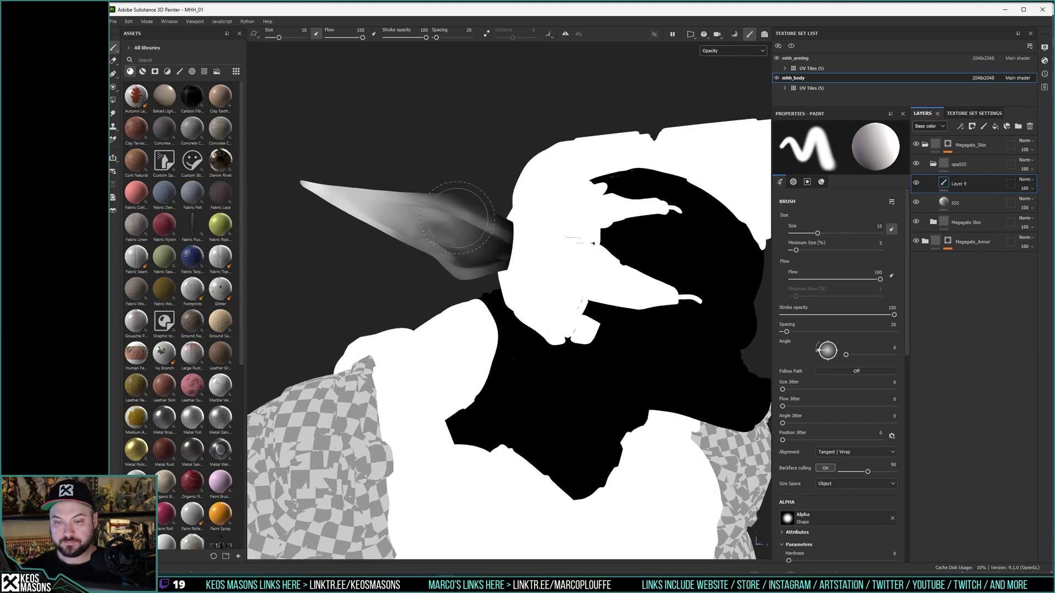
Step: Switch to the Eraser on Layer 9, set its flow to 33, and apply pen pressure to flow instead of size
{"action": "right_click_drag", "start_coordinate": [464, 229], "coordinate": [470, 229], "text": "ctrl"}
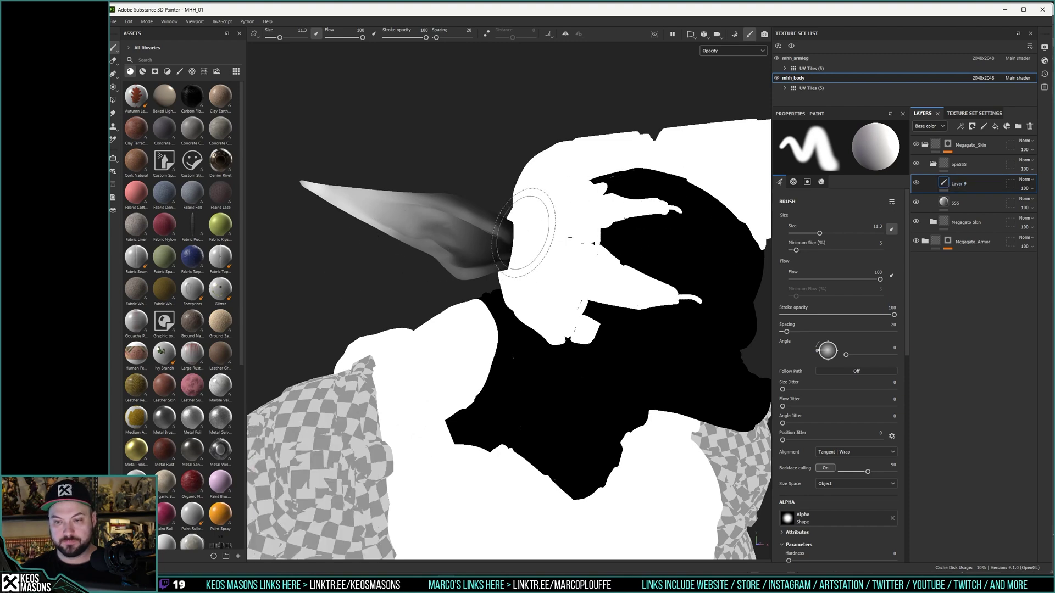
{"action": "left_click_drag", "start_coordinate": [459, 211], "coordinate": [499, 236]}
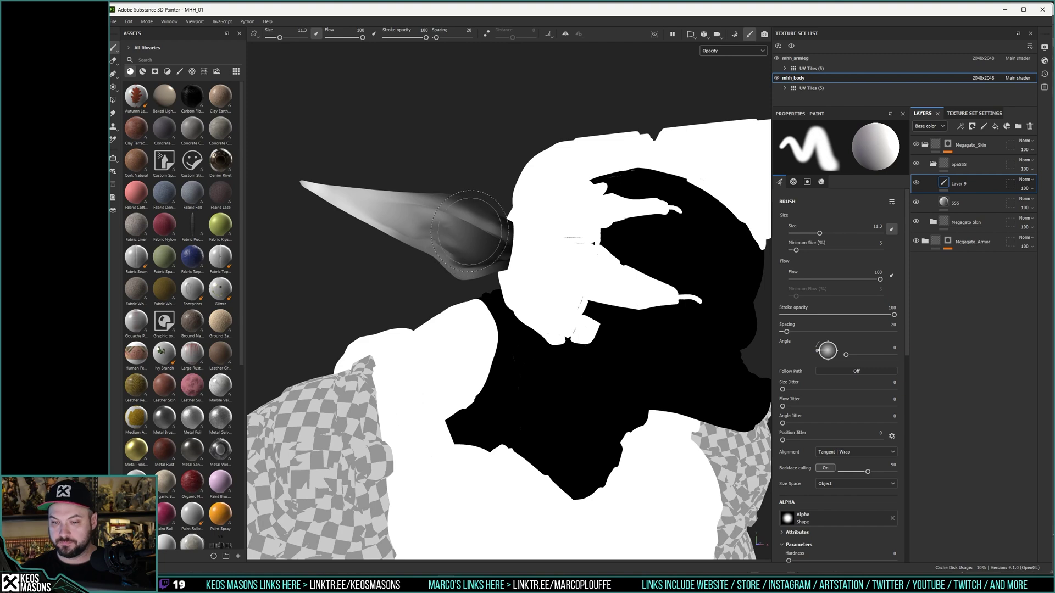
{"action": "key", "text": "e"}
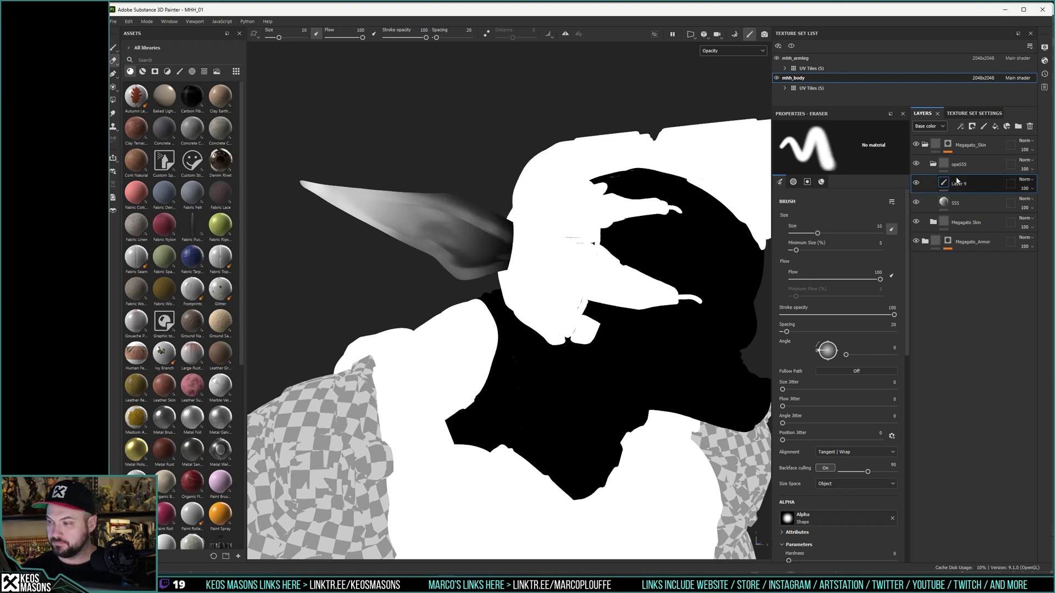
{"action": "mouse_move", "coordinate": [943, 205]}
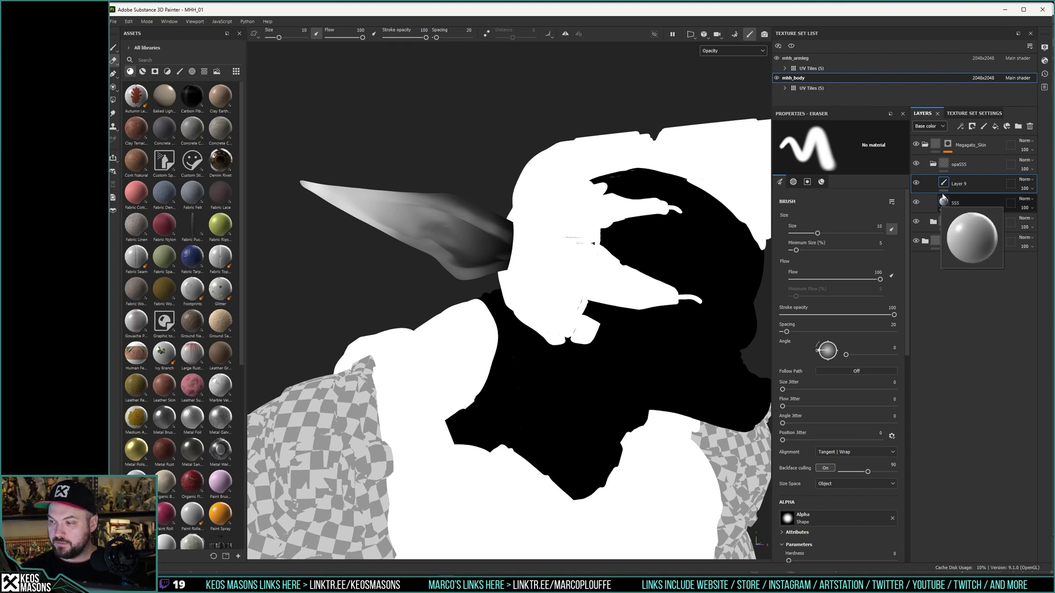
{"action": "key", "text": "ctrl"}
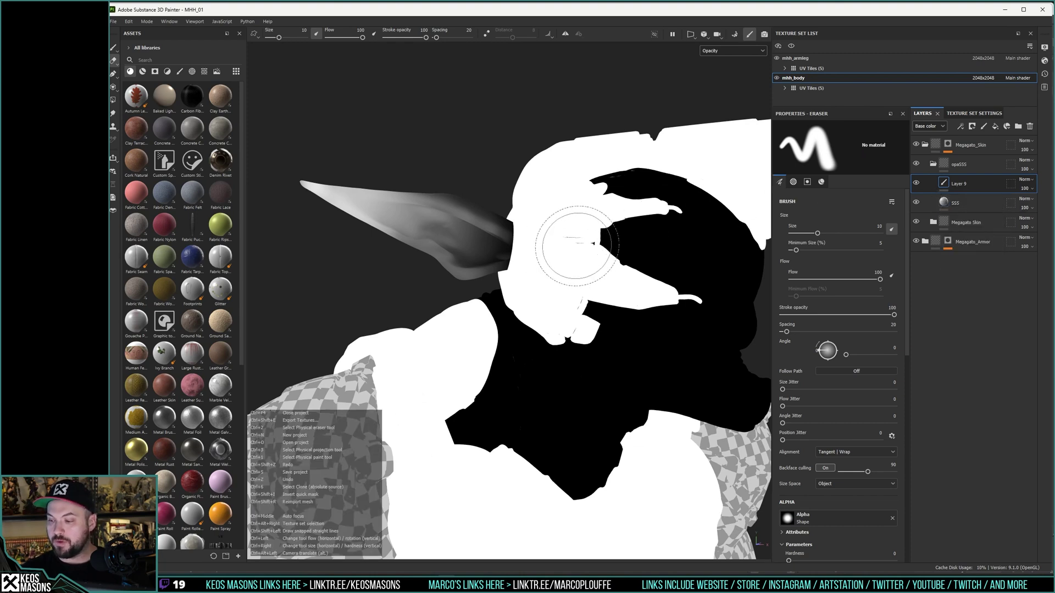
{"action": "scroll", "coordinate": [908, 334], "scroll_direction": "down", "scroll_amount": 5}
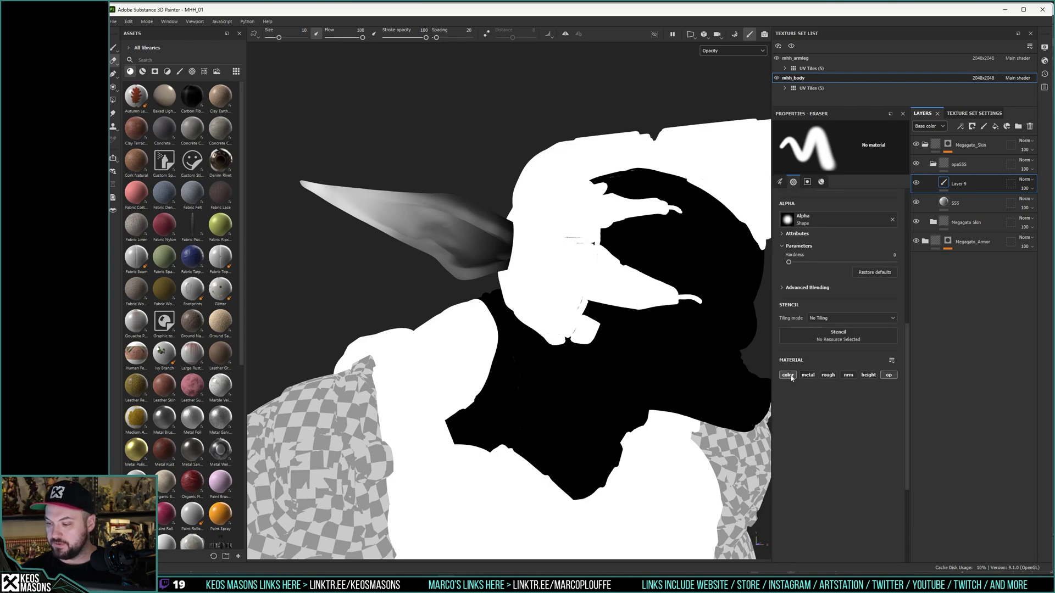
{"action": "scroll", "coordinate": [900, 328], "scroll_direction": "up", "scroll_amount": 5}
{"action": "left_click", "coordinate": [891, 277]}
{"action": "left_click_drag", "start_coordinate": [880, 279], "coordinate": [820, 281]}
{"action": "left_click", "coordinate": [891, 229]}
Step: Erase softly over the base of the ear in the opacity map with an eraser size of about 11.2
{"action": "right_click_drag", "start_coordinate": [476, 258], "coordinate": [484, 258], "text": "ctrl"}
{"action": "mouse_move", "coordinate": [472, 209]}
{"action": "left_mouse_down"}
{"action": "mouse_move", "coordinate": [493, 268]}
{"action": "mouse_move", "coordinate": [471, 244]}
{"action": "left_mouse_up"}
{"action": "key", "text": "bracketleft"}
{"action": "right_click_drag", "start_coordinate": [478, 250], "coordinate": [485, 250], "text": "ctrl"}
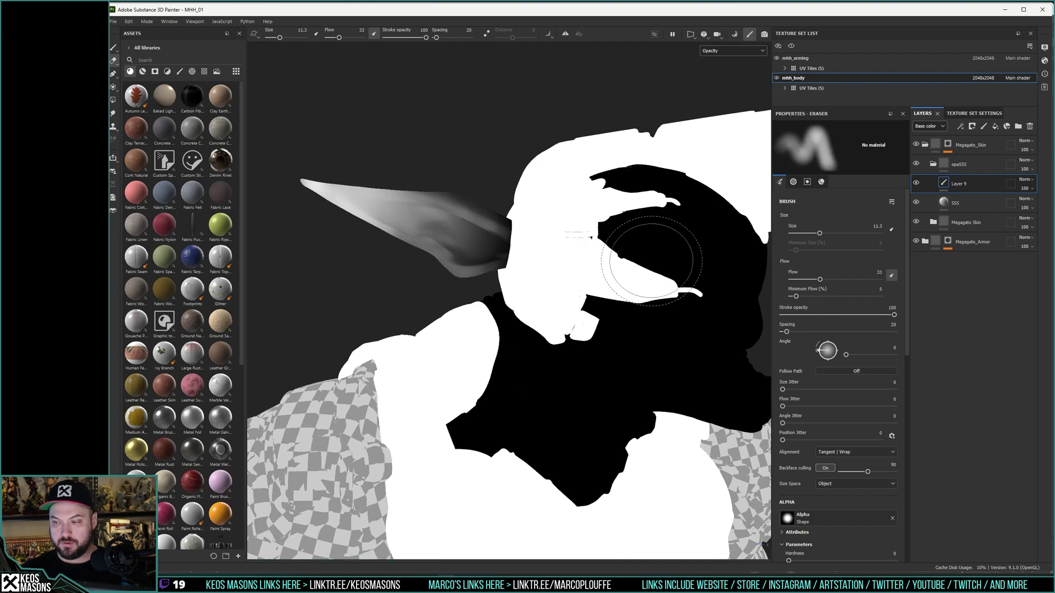
Step: Lower the eraser flow to 6, enlarge it to 12.68, erase softly across the ear and undo the last stroke
{"action": "left_click_drag", "start_coordinate": [819, 279], "coordinate": [796, 280]}
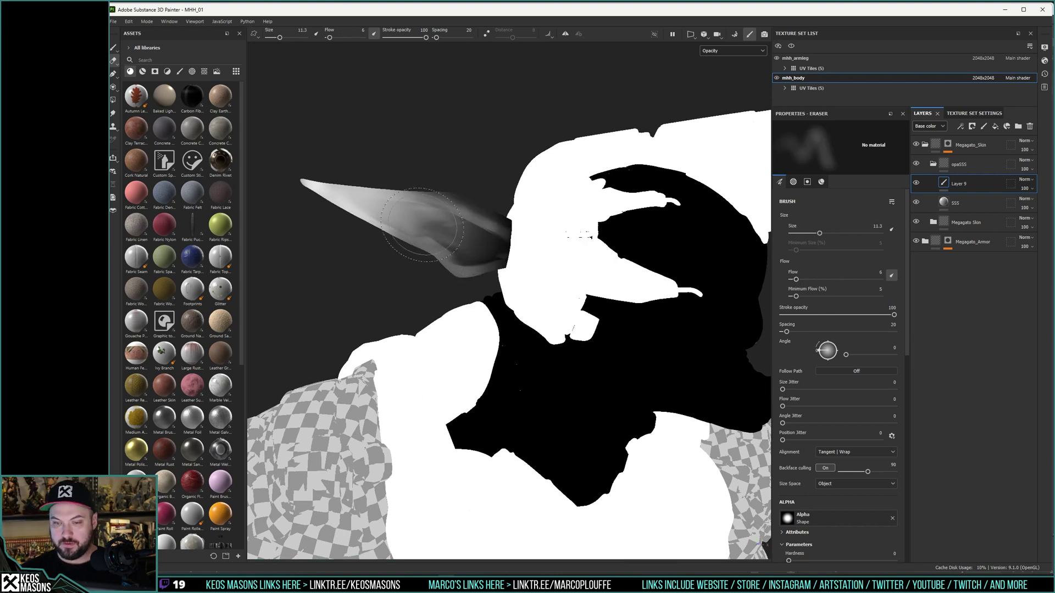
{"action": "left_click_drag", "start_coordinate": [478, 249], "coordinate": [387, 227], "text": "alt"}
{"action": "mouse_move", "coordinate": [584, 278]}
{"action": "left_mouse_down", "text": "alt"}
{"action": "mouse_move", "coordinate": [306, 270]}
{"action": "mouse_move", "coordinate": [285, 291]}
{"action": "left_mouse_up", "text": "alt"}
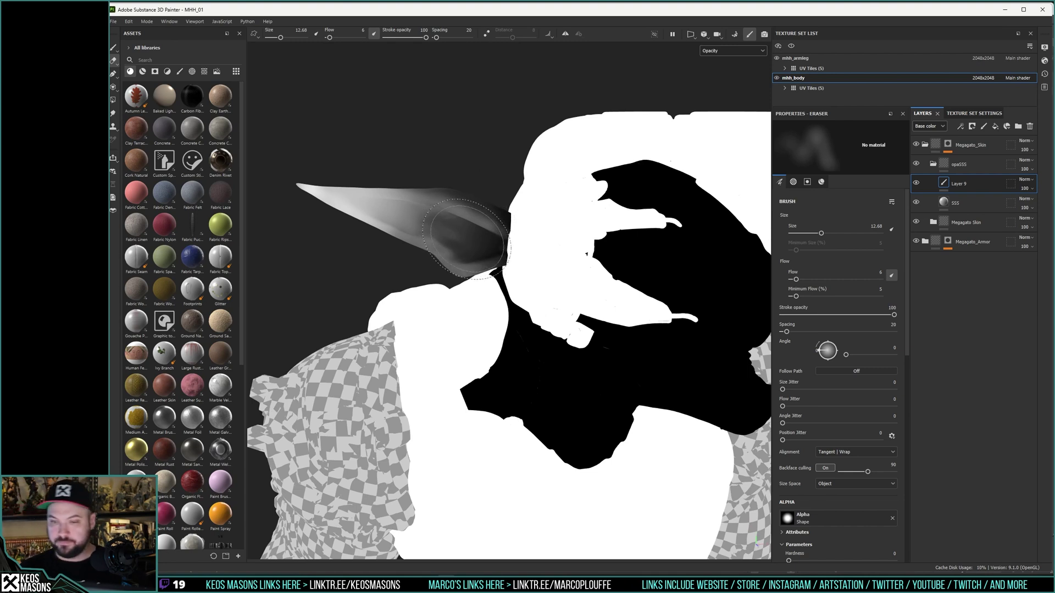
{"action": "left_click_drag", "start_coordinate": [478, 223], "coordinate": [365, 212]}
{"action": "key", "text": "ctrl+z"}
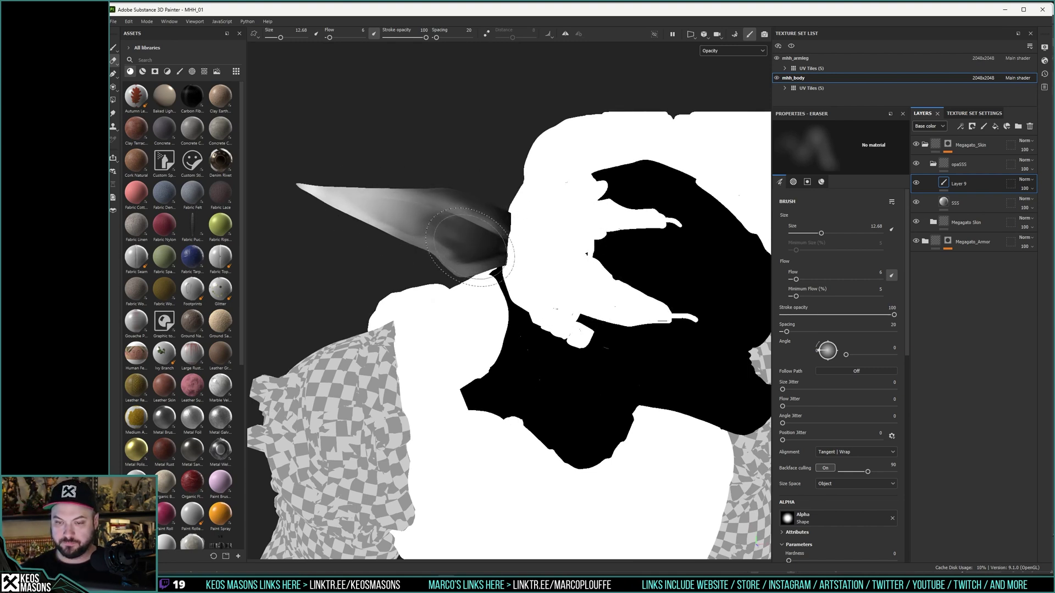
Step: Check the ear and upper body in the Opacity view, and return to the full Material view
{"action": "scroll", "coordinate": [488, 326], "scroll_direction": "down", "scroll_amount": 5}
{"action": "left_click_drag", "start_coordinate": [488, 326], "coordinate": [513, 349], "text": "alt"}
{"action": "scroll", "coordinate": [494, 333], "scroll_direction": "up", "scroll_amount": 5}
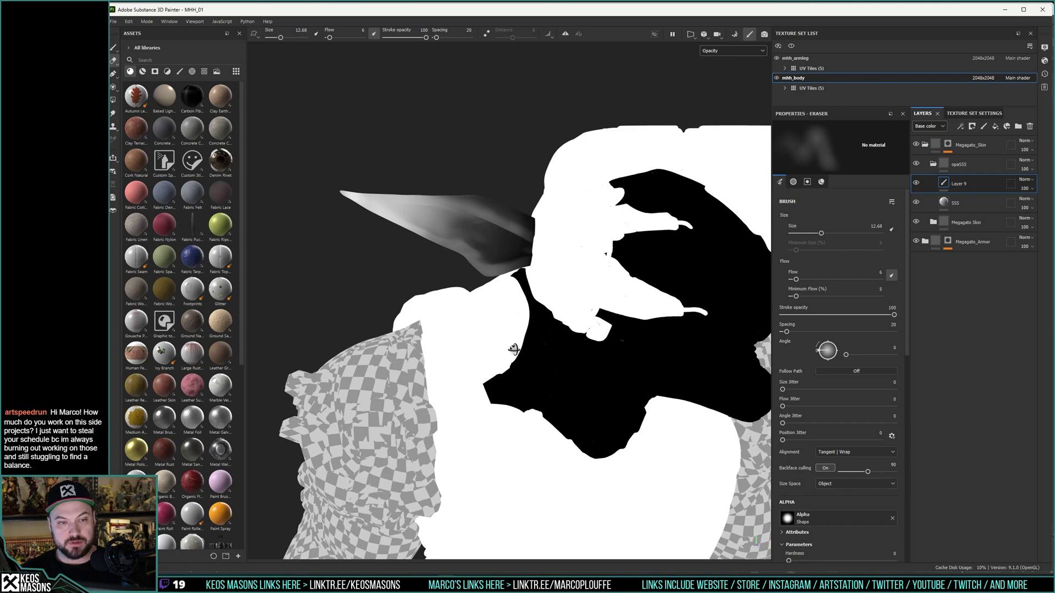
{"action": "mouse_move", "coordinate": [514, 349]}
{"action": "left_mouse_down", "text": "alt"}
{"action": "mouse_move", "coordinate": [509, 338]}
{"action": "mouse_move", "coordinate": [503, 346]}
{"action": "mouse_move", "coordinate": [554, 329]}
{"action": "mouse_move", "coordinate": [527, 297]}
{"action": "mouse_move", "coordinate": [539, 280]}
{"action": "mouse_move", "coordinate": [514, 285]}
{"action": "mouse_move", "coordinate": [616, 285]}
{"action": "mouse_move", "coordinate": [527, 278]}
{"action": "mouse_move", "coordinate": [459, 289]}
{"action": "mouse_move", "coordinate": [489, 308]}
{"action": "mouse_move", "coordinate": [330, 236]}
{"action": "mouse_move", "coordinate": [494, 297]}
{"action": "mouse_move", "coordinate": [329, 254]}
{"action": "left_mouse_up", "text": "alt"}
{"action": "mouse_move", "coordinate": [582, 302]}
{"action": "left_mouse_down", "text": "alt"}
{"action": "mouse_move", "coordinate": [607, 306]}
{"action": "mouse_move", "coordinate": [536, 299]}
{"action": "mouse_move", "coordinate": [515, 236]}
{"action": "mouse_move", "coordinate": [532, 278]}
{"action": "mouse_move", "coordinate": [493, 267]}
{"action": "mouse_move", "coordinate": [497, 237]}
{"action": "mouse_move", "coordinate": [599, 230]}
{"action": "mouse_move", "coordinate": [549, 259]}
{"action": "mouse_move", "coordinate": [522, 232]}
{"action": "mouse_move", "coordinate": [536, 276]}
{"action": "left_mouse_up", "text": "alt"}
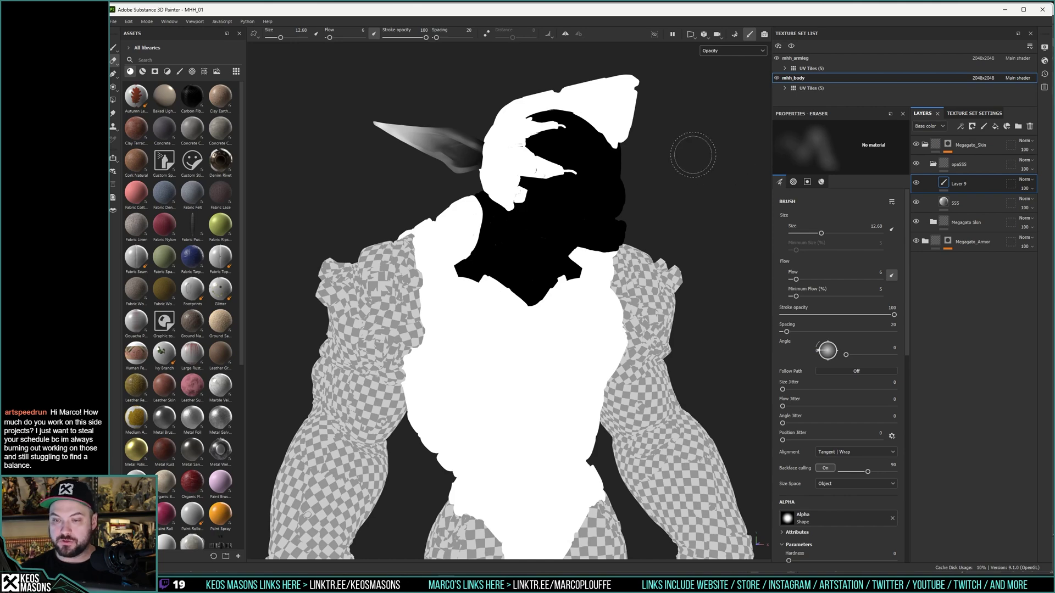
{"action": "key", "text": "m"}
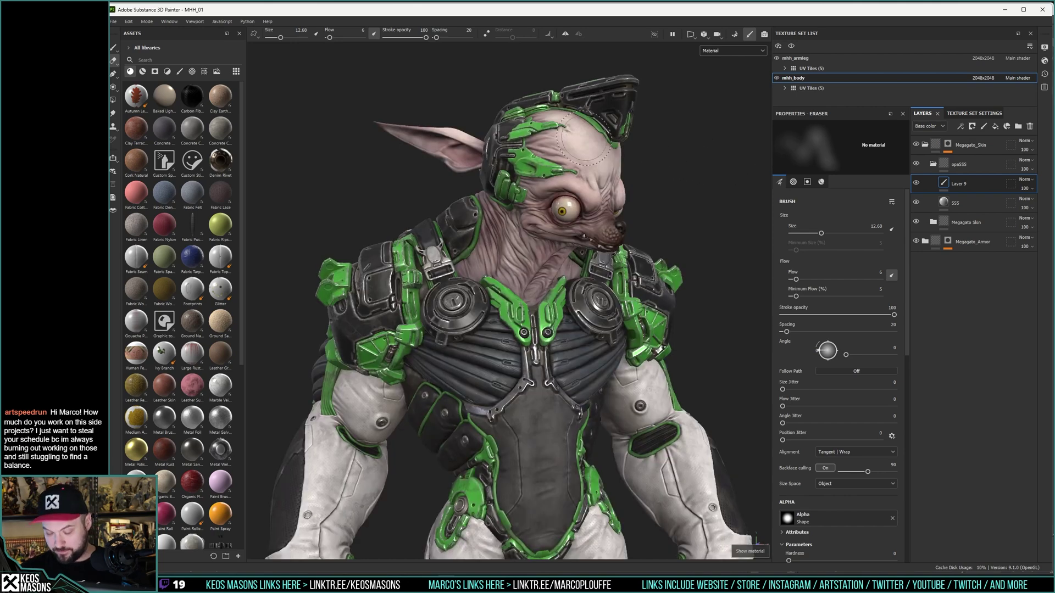
{"action": "left_click_drag", "start_coordinate": [585, 170], "coordinate": [519, 171], "text": "alt"}
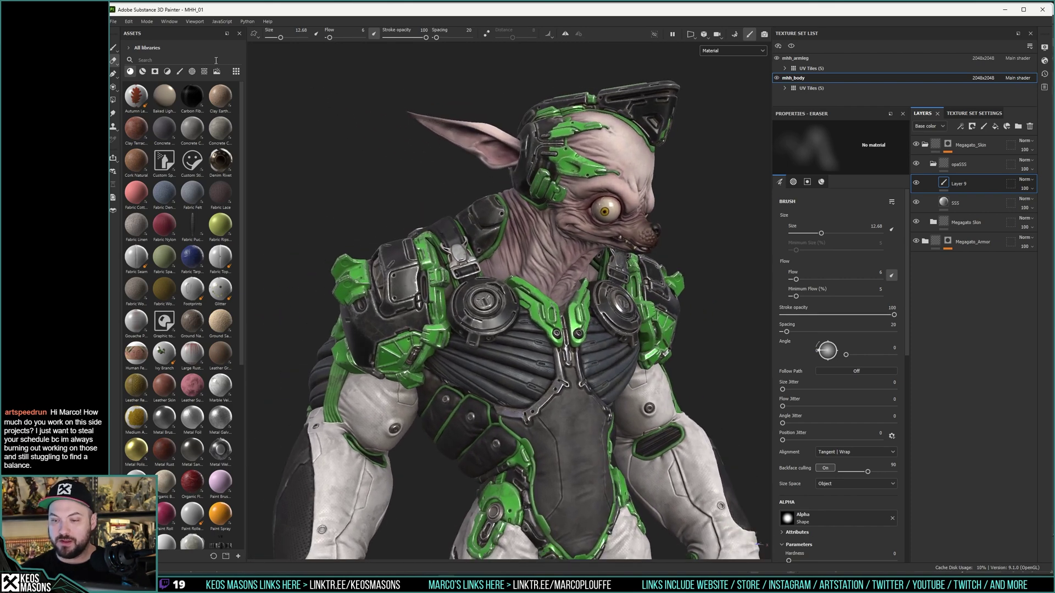
Step: Open the texture export settings and set the output directory to the exportmaps folder in megahuahua/renders new/texture
{"action": "left_click", "coordinate": [114, 22]}
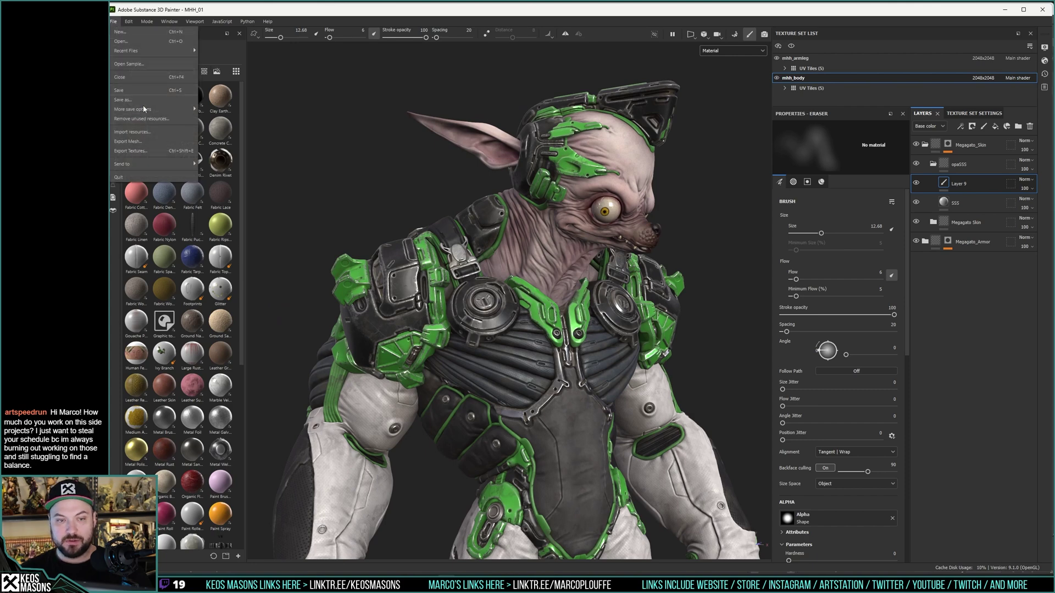
{"action": "left_click", "coordinate": [148, 150]}
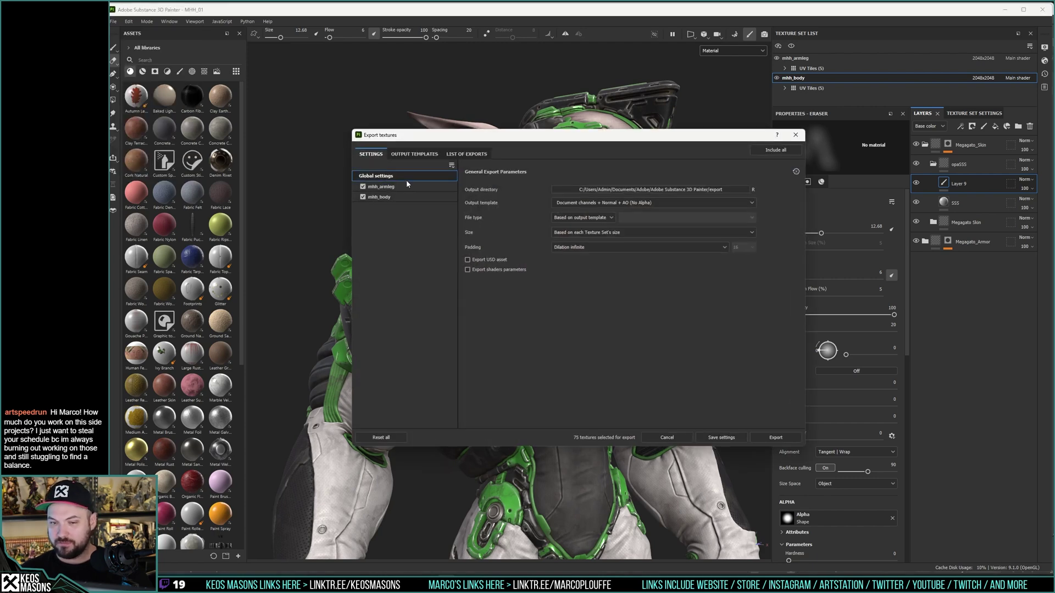
{"action": "left_click", "coordinate": [679, 189]}
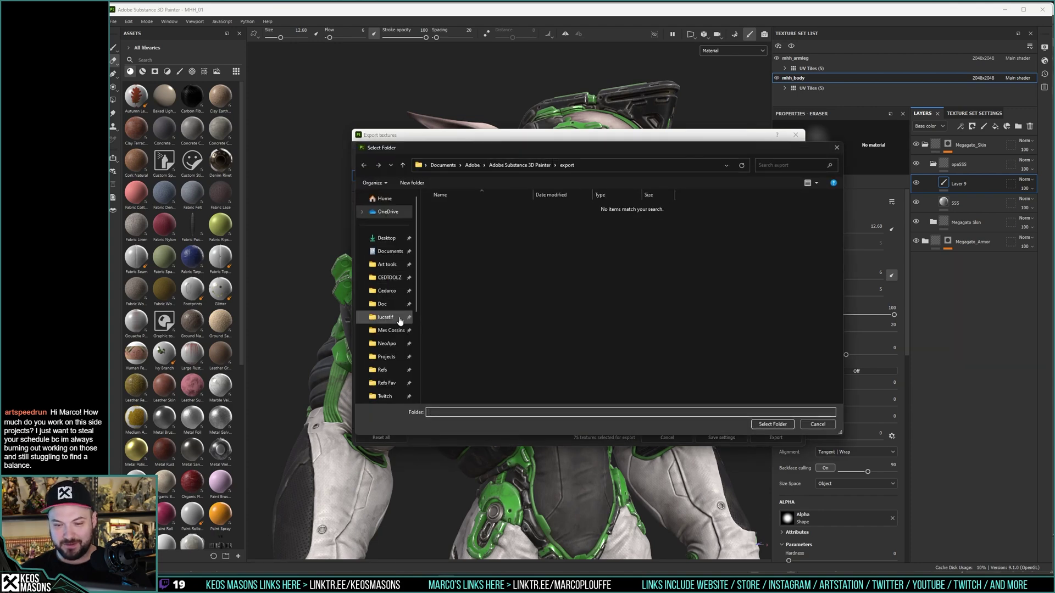
{"action": "scroll", "coordinate": [396, 306], "scroll_direction": "down", "scroll_amount": 3}
{"action": "left_click", "coordinate": [388, 327]}
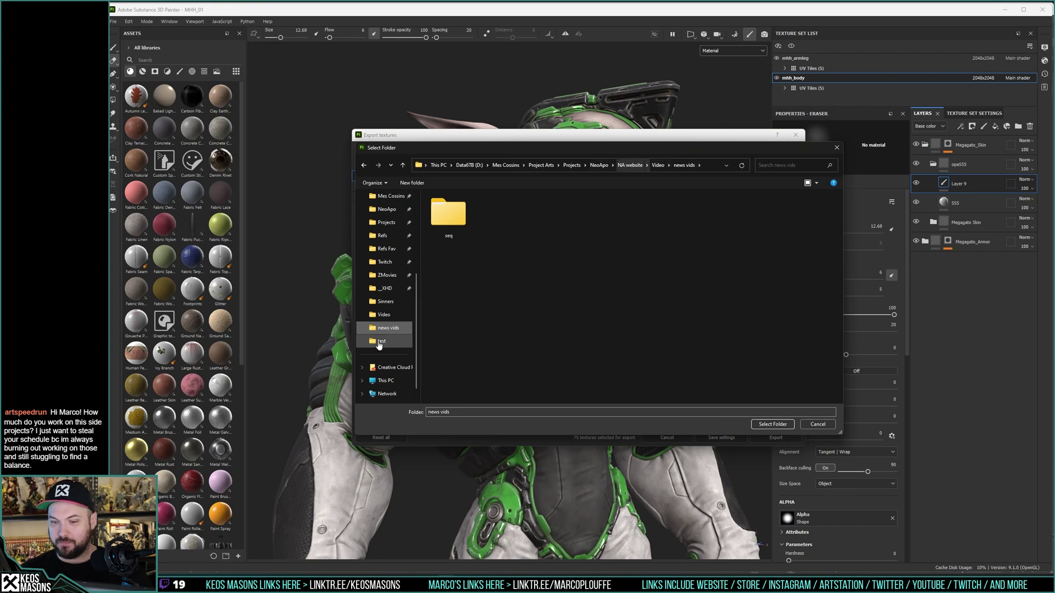
{"action": "left_click", "coordinate": [384, 341]}
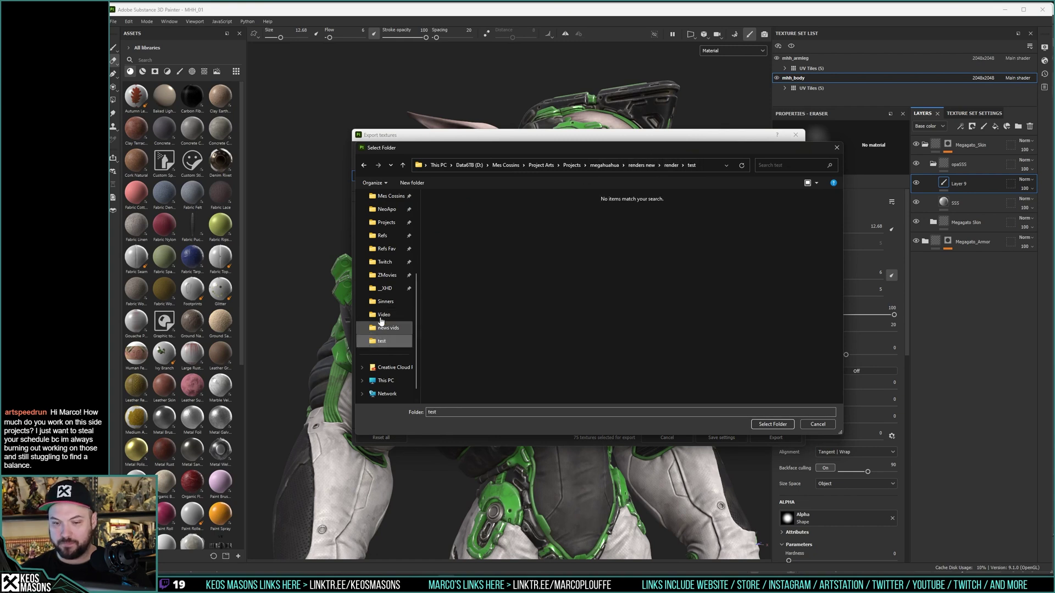
{"action": "left_click", "coordinate": [671, 165]}
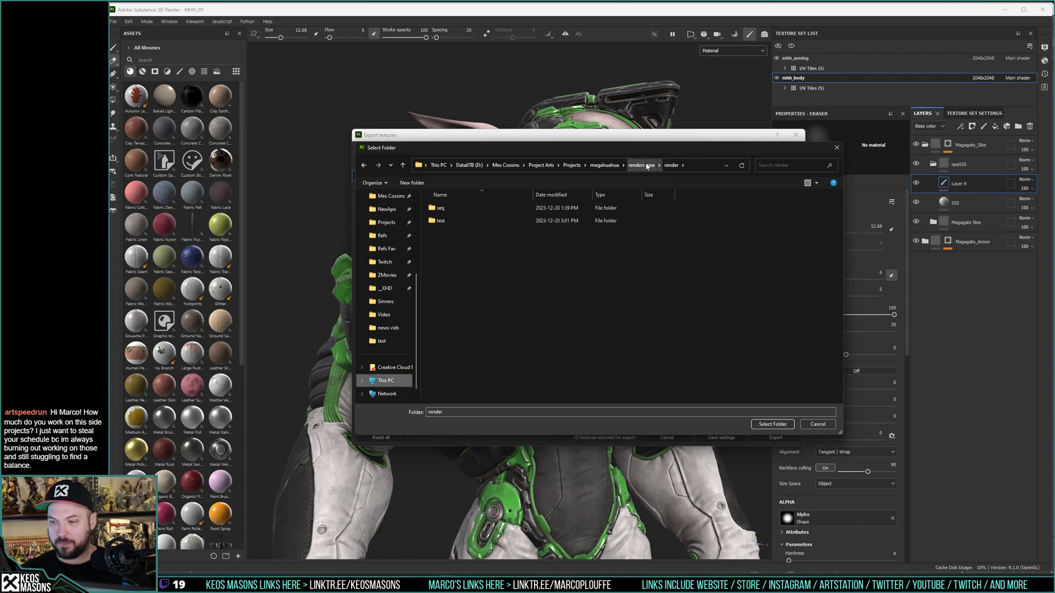
{"action": "left_click", "coordinate": [636, 165]}
{"action": "double_click", "coordinate": [438, 259]}
{"action": "double_click", "coordinate": [443, 208]}
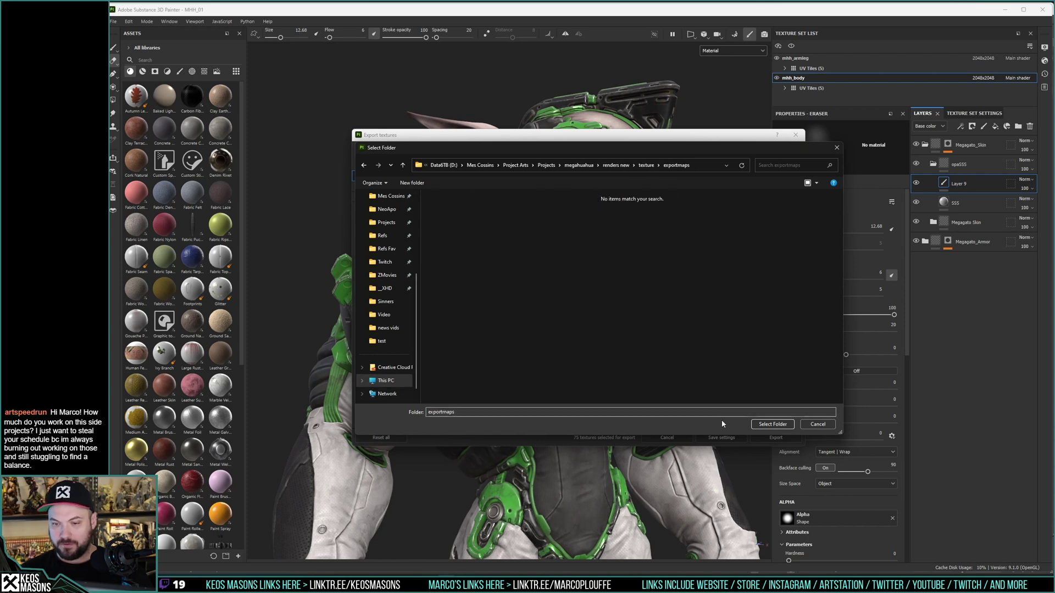
{"action": "left_click", "coordinate": [772, 424]}
Step: Choose the Arnold CED CUSTOM w Opa output template and png file type, exclude mhh_arming, and export the textures
{"action": "left_click", "coordinate": [659, 202]}
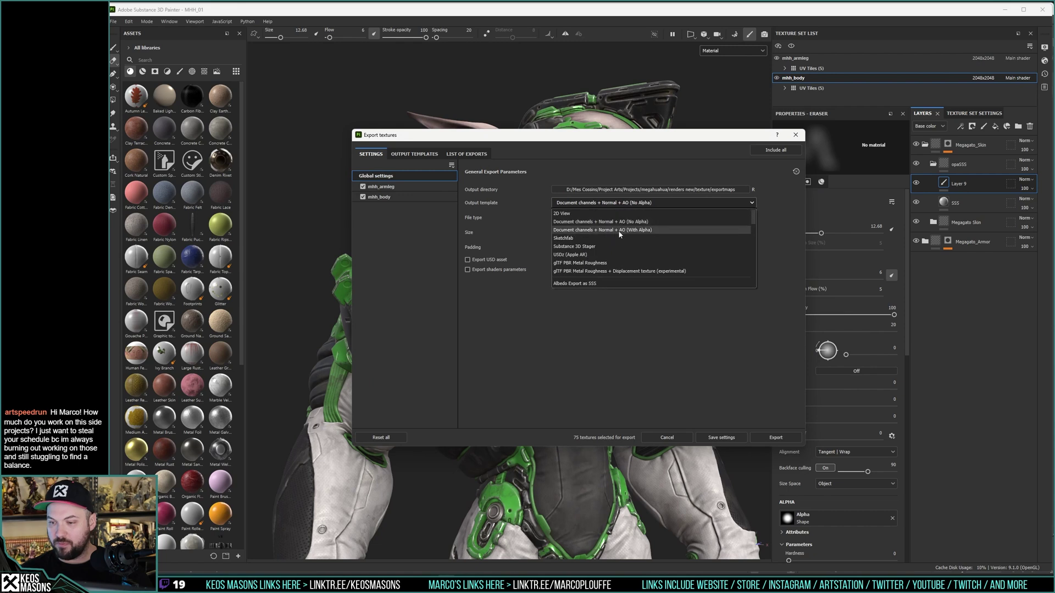
{"action": "scroll", "coordinate": [614, 247], "scroll_direction": "down", "scroll_amount": 3}
{"action": "left_click", "coordinate": [602, 254]}
{"action": "left_click", "coordinate": [595, 217]}
{"action": "left_click", "coordinate": [558, 263]}
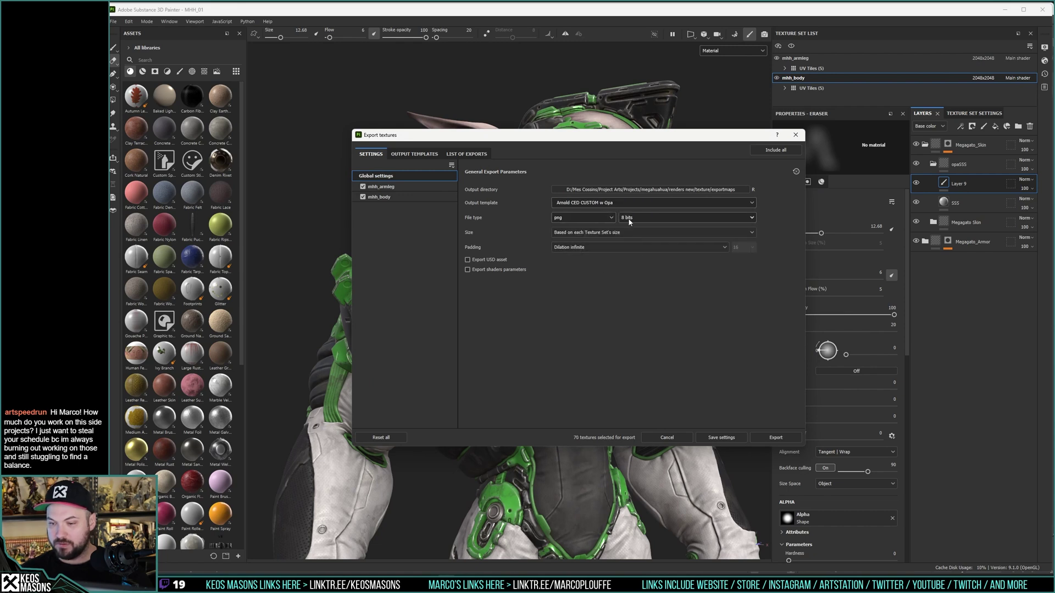
{"action": "left_click", "coordinate": [363, 187]}
{"action": "left_click", "coordinate": [775, 437]}
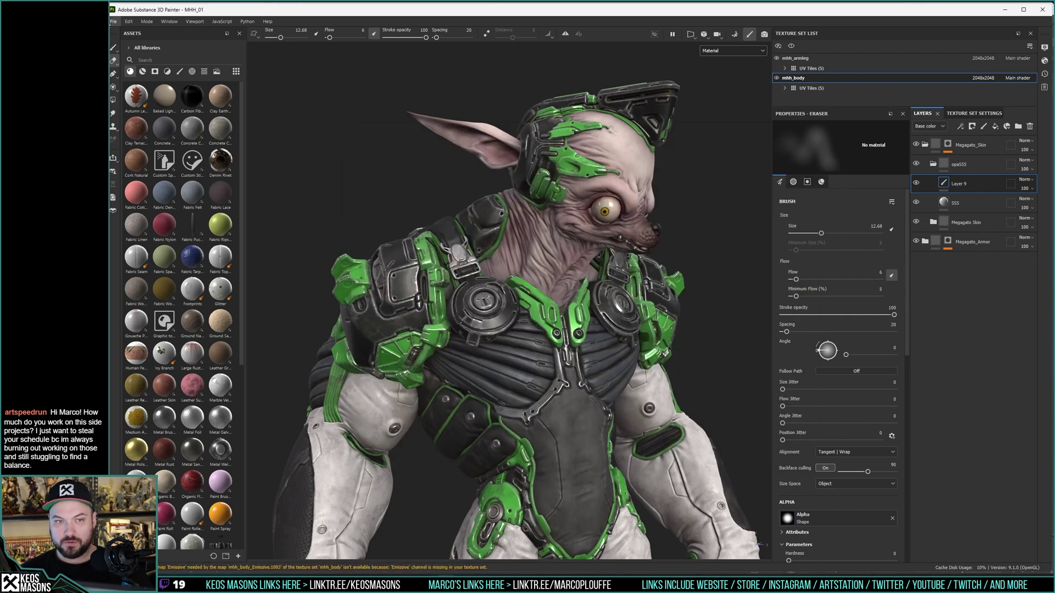
Step: Open the project's save dialog and browse to the megahuahua/renders new/texture folder
{"action": "left_click", "coordinate": [113, 21]}
{"action": "left_click", "coordinate": [212, 152]}
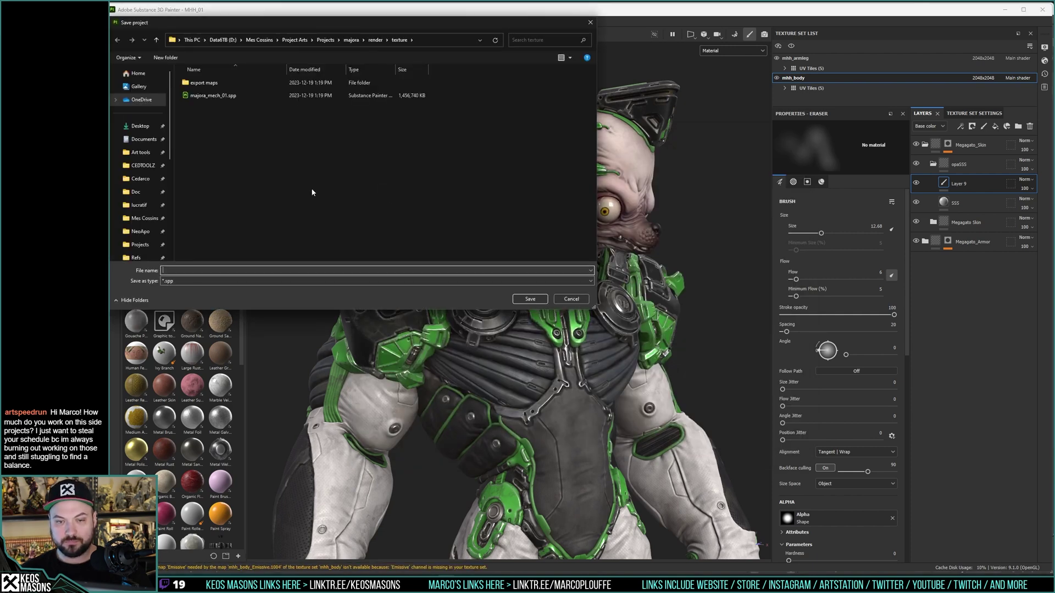
{"action": "left_click", "coordinate": [212, 95]}
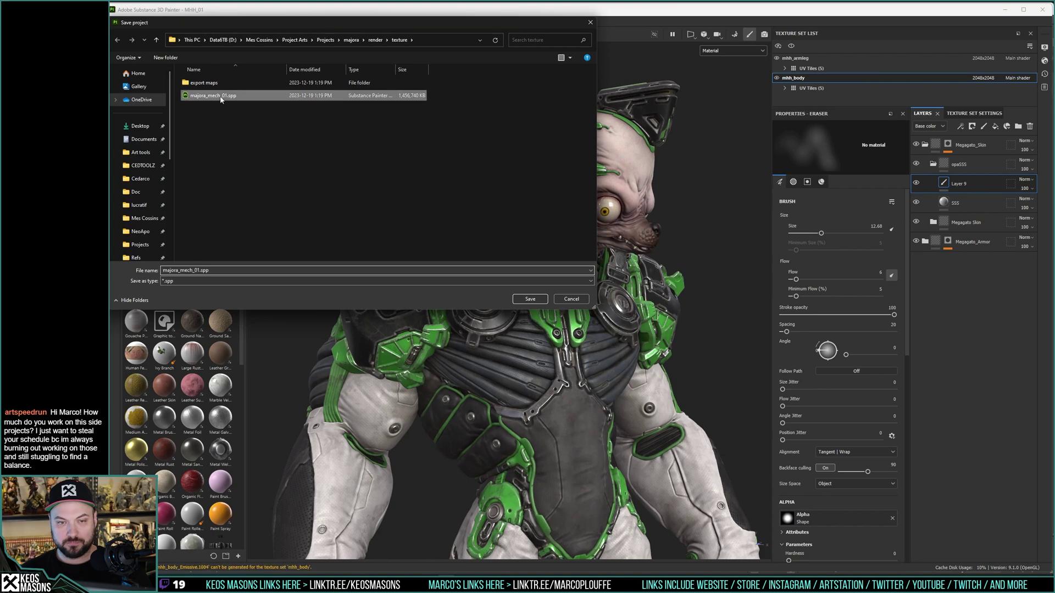
{"action": "left_click", "coordinate": [325, 40]}
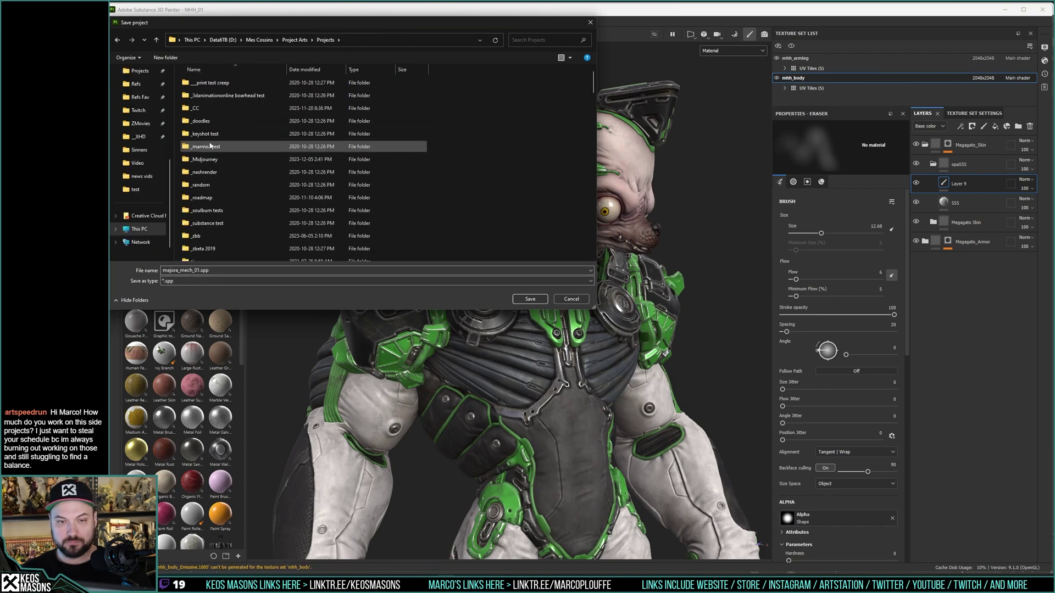
{"action": "left_click", "coordinate": [141, 190]}
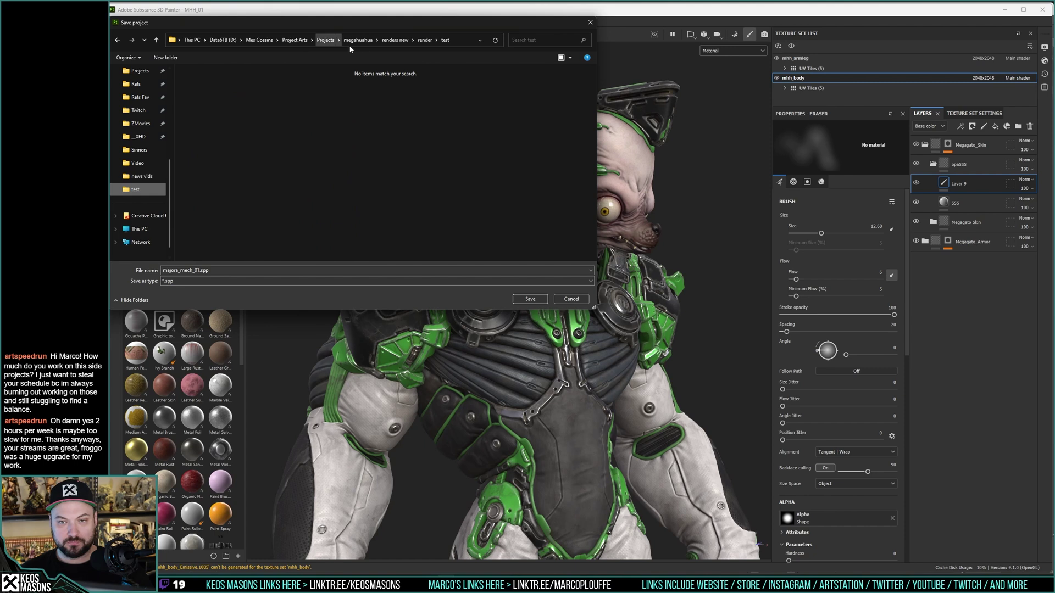
{"action": "left_click", "coordinate": [358, 39]}
{"action": "double_click", "coordinate": [206, 172]}
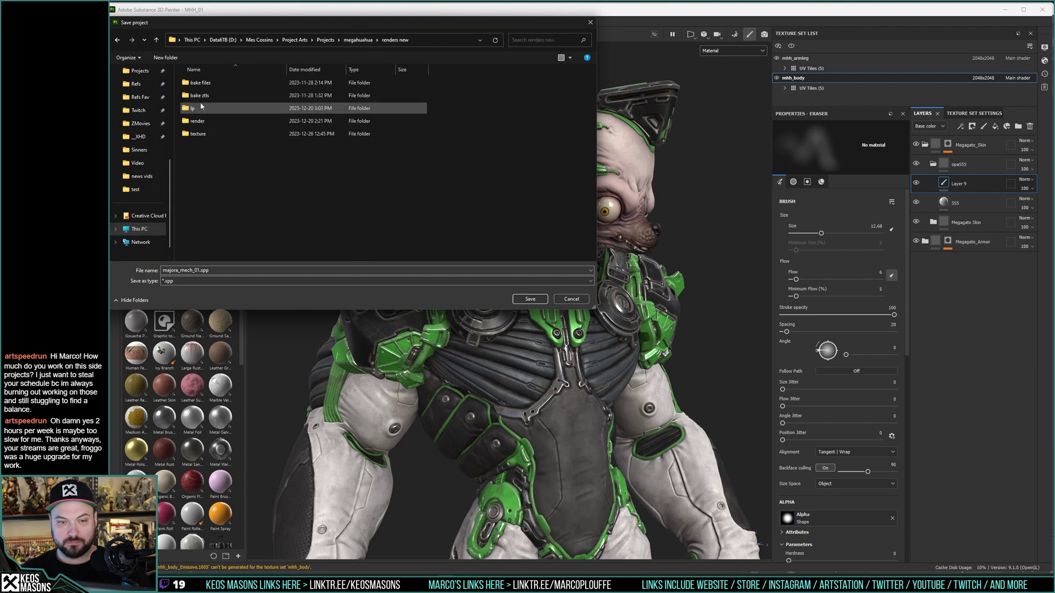
{"action": "double_click", "coordinate": [201, 137]}
Step: Save the project in this folder, basing its file name on MHH_01.spp
{"action": "left_click", "coordinate": [201, 96]}
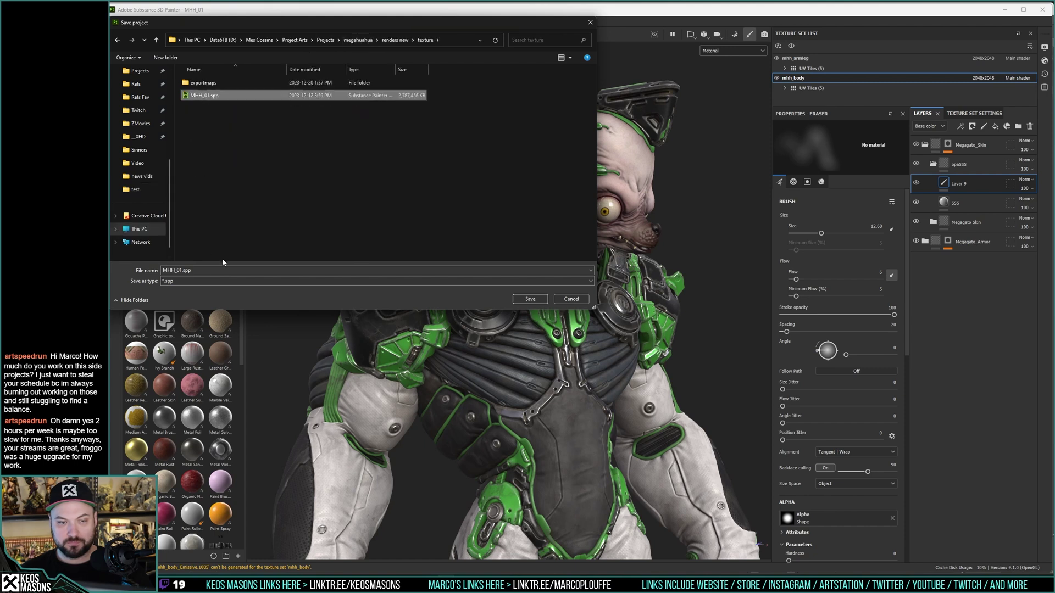
{"action": "left_click", "coordinate": [181, 270]}
{"action": "left_click", "coordinate": [181, 270]}
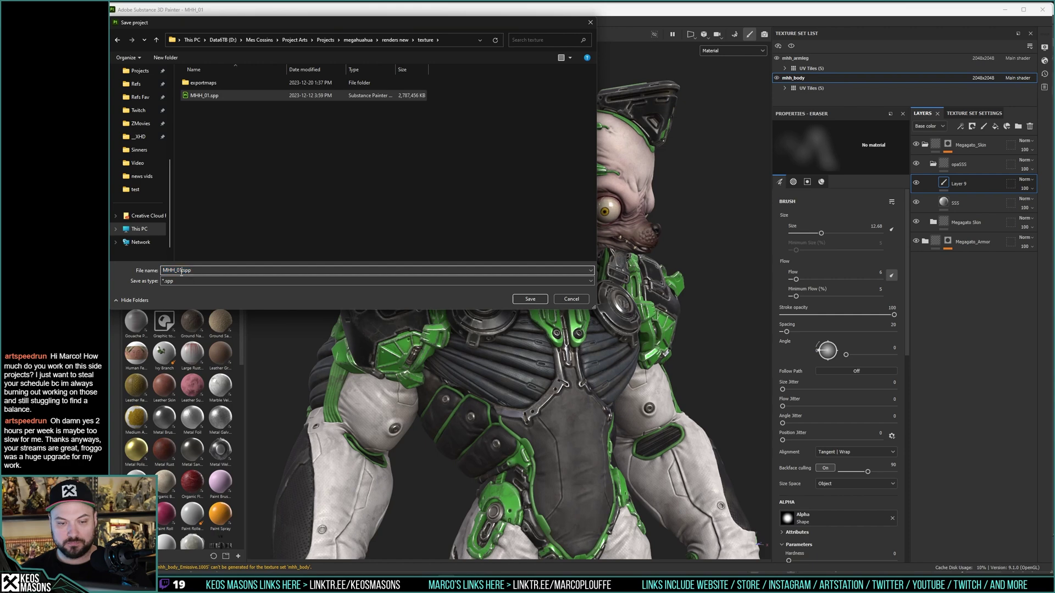
{"action": "left_click", "coordinate": [531, 299]}
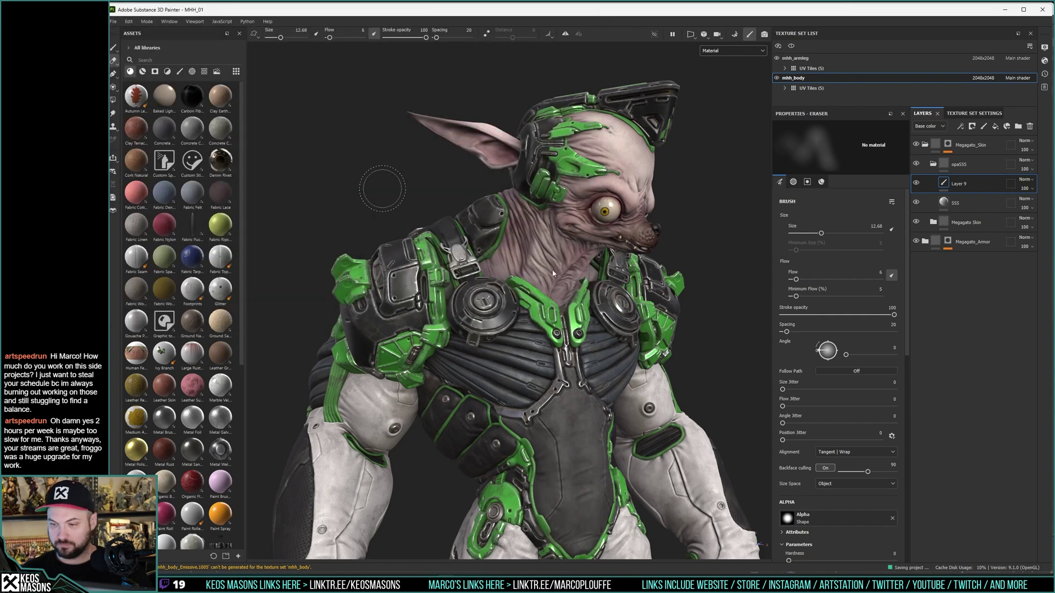
Step: Switch to the MHH.max scene in 3ds Max, flush Arnold's texture cache and render the perspective view
{"action": "key", "text": "alt+Tab"}
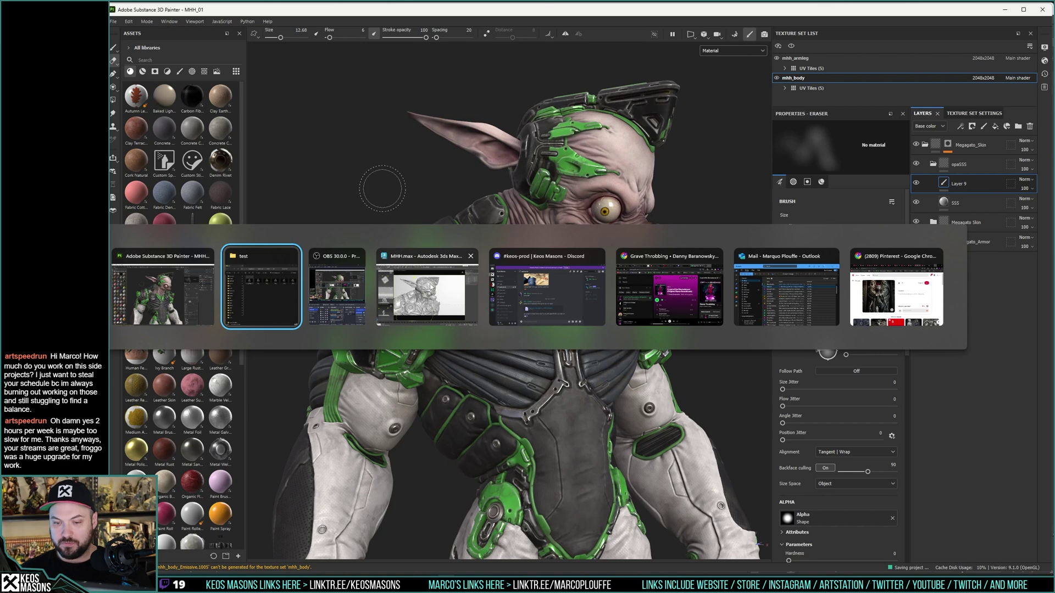
{"action": "left_click", "coordinate": [432, 295]}
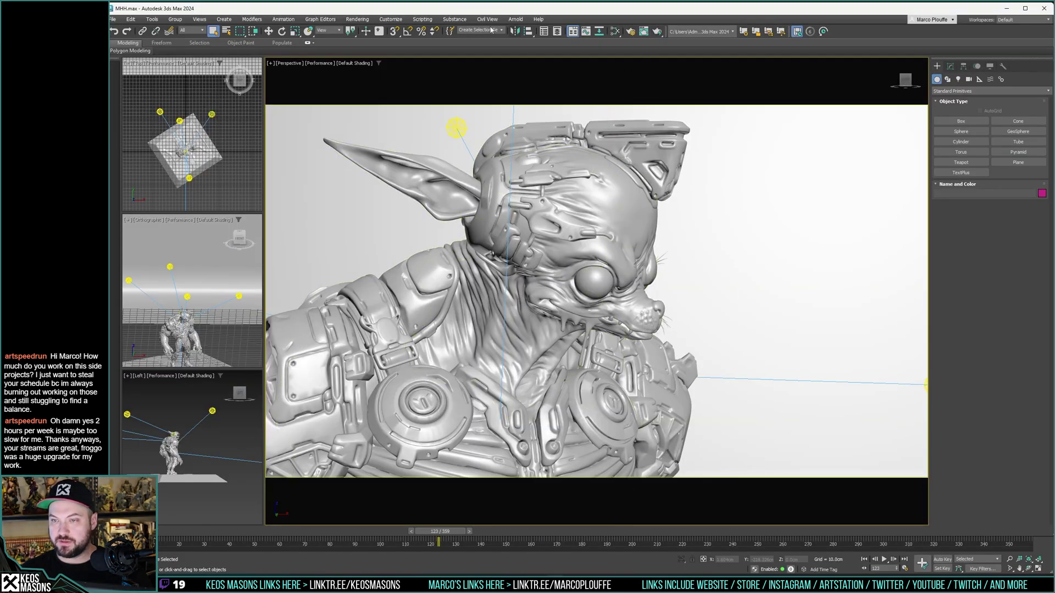
{"action": "left_click", "coordinate": [515, 19]}
{"action": "mouse_move", "coordinate": [571, 43]}
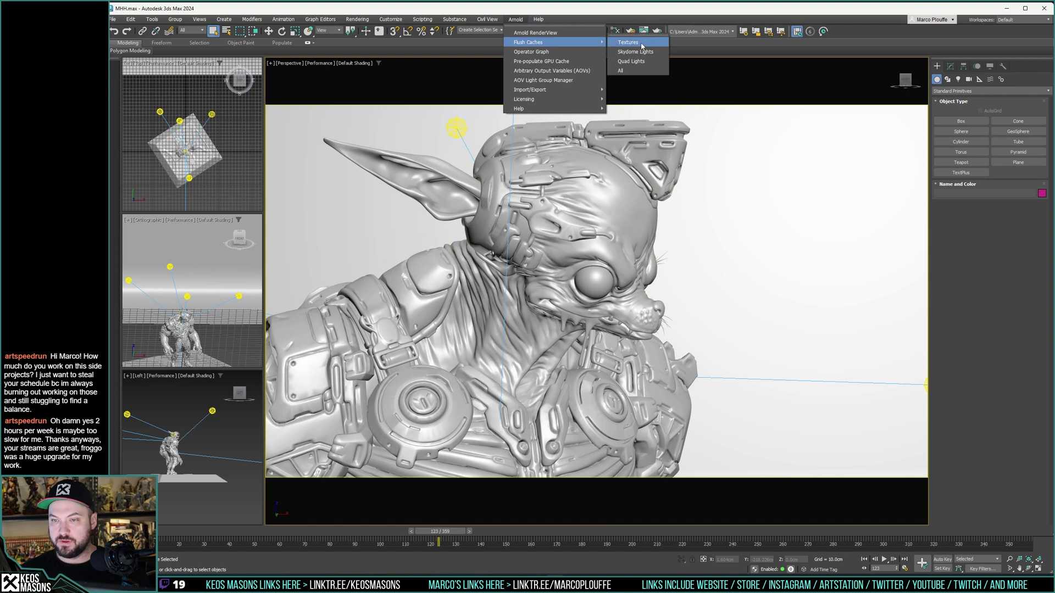
{"action": "left_click", "coordinate": [641, 44]}
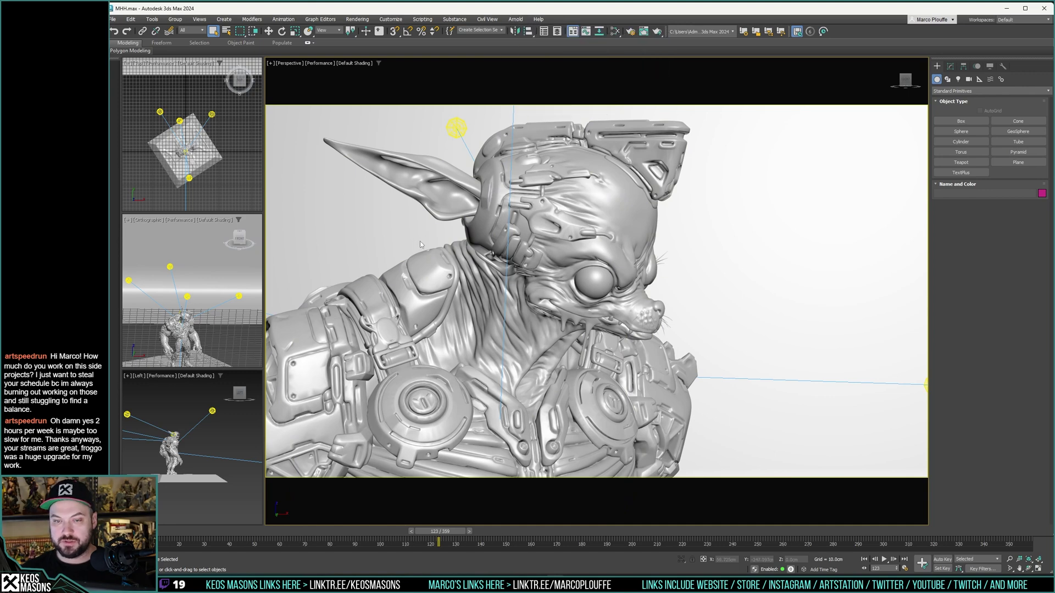
{"action": "left_click", "coordinate": [658, 32]}
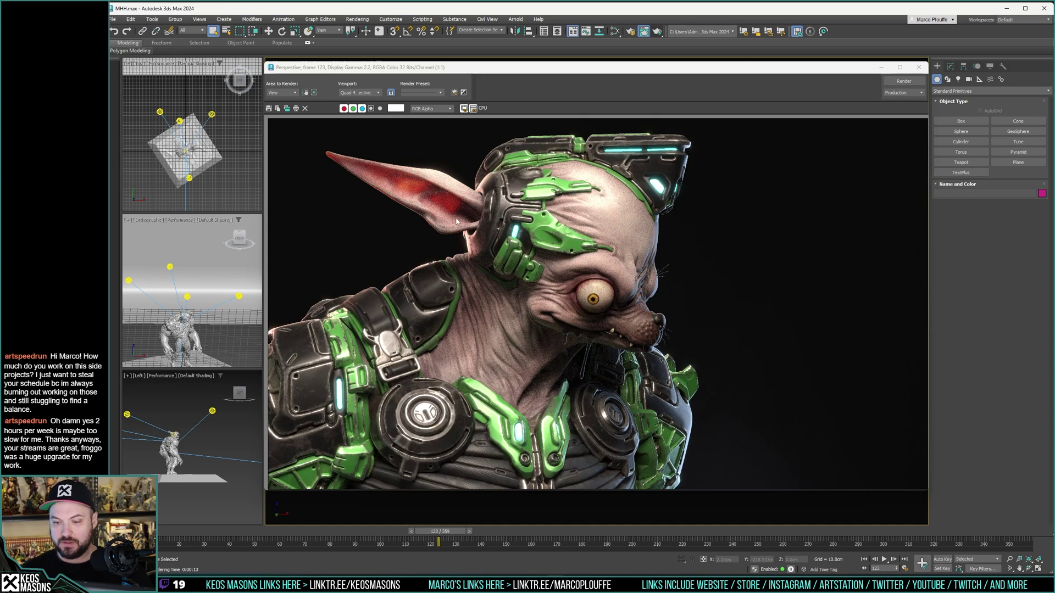
{"action": "left_click", "coordinate": [515, 18]}
{"action": "left_click", "coordinate": [524, 51]}
{"action": "left_click", "coordinate": [516, 19]}
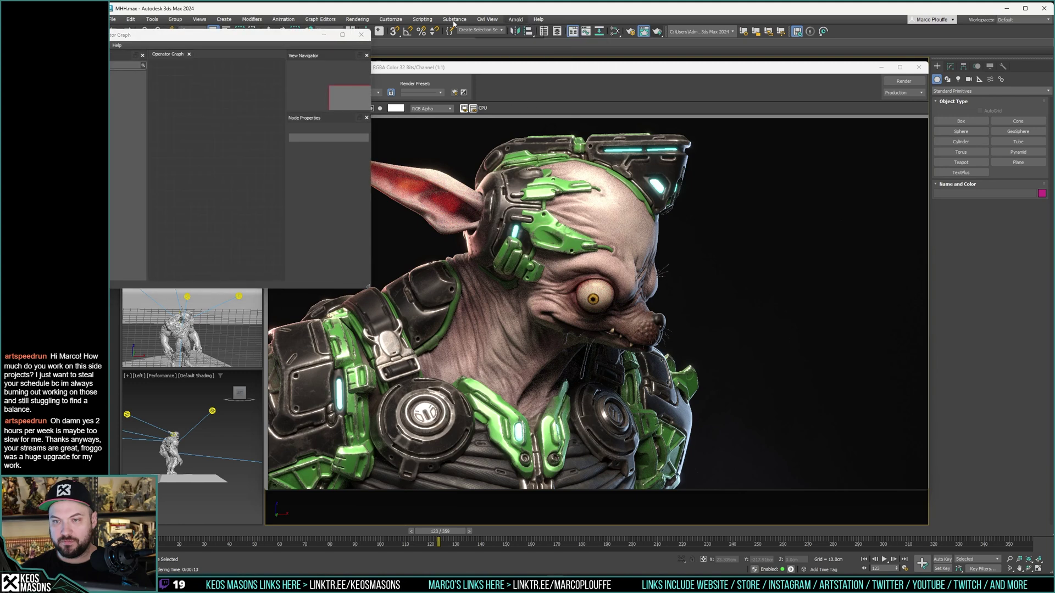
{"action": "left_click", "coordinate": [357, 19]}
{"action": "left_click", "coordinate": [356, 38]}
Step: Flush all of Arnold's caches and render the perspective view again
{"action": "left_click", "coordinate": [515, 18]}
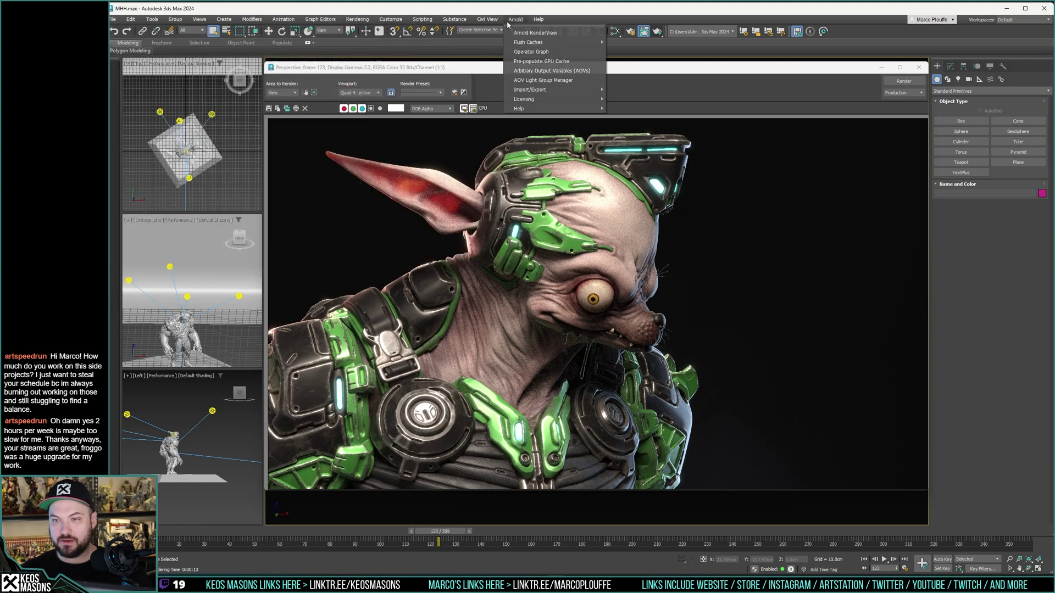
{"action": "mouse_move", "coordinate": [529, 42]}
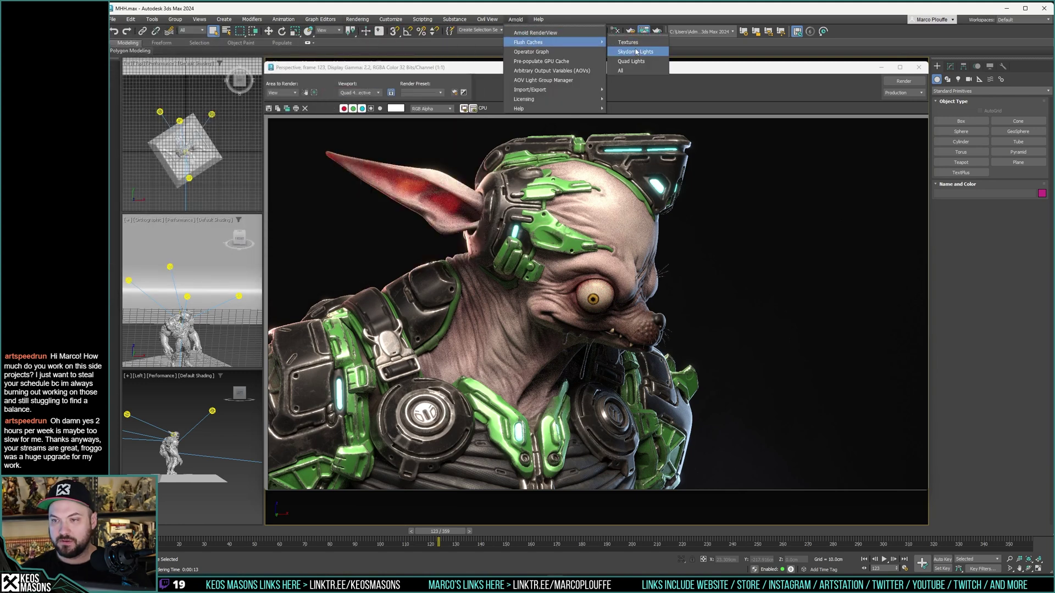
{"action": "left_click", "coordinate": [634, 70]}
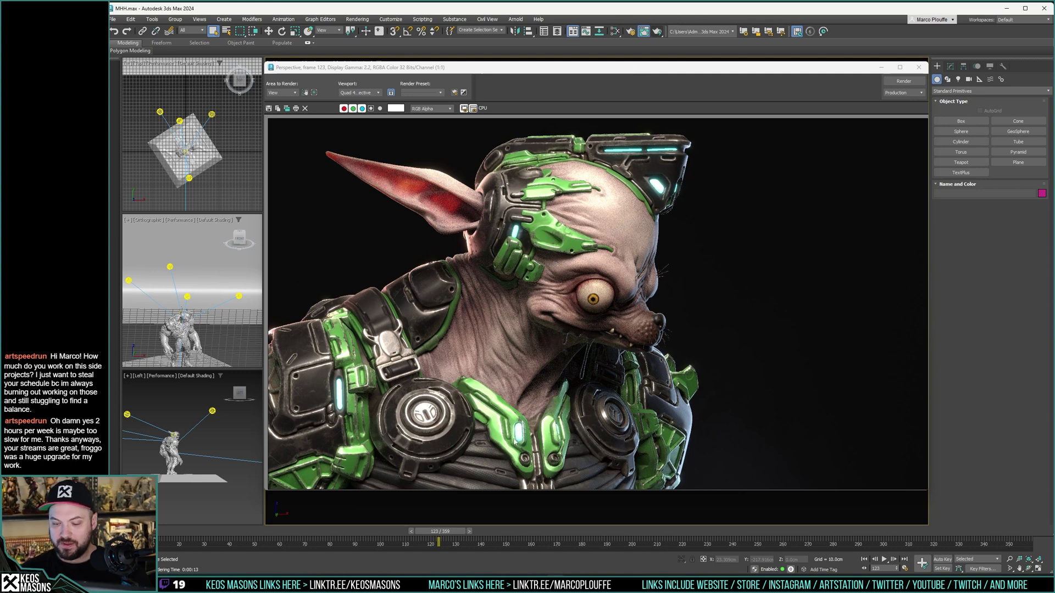
{"action": "left_click", "coordinate": [903, 81]}
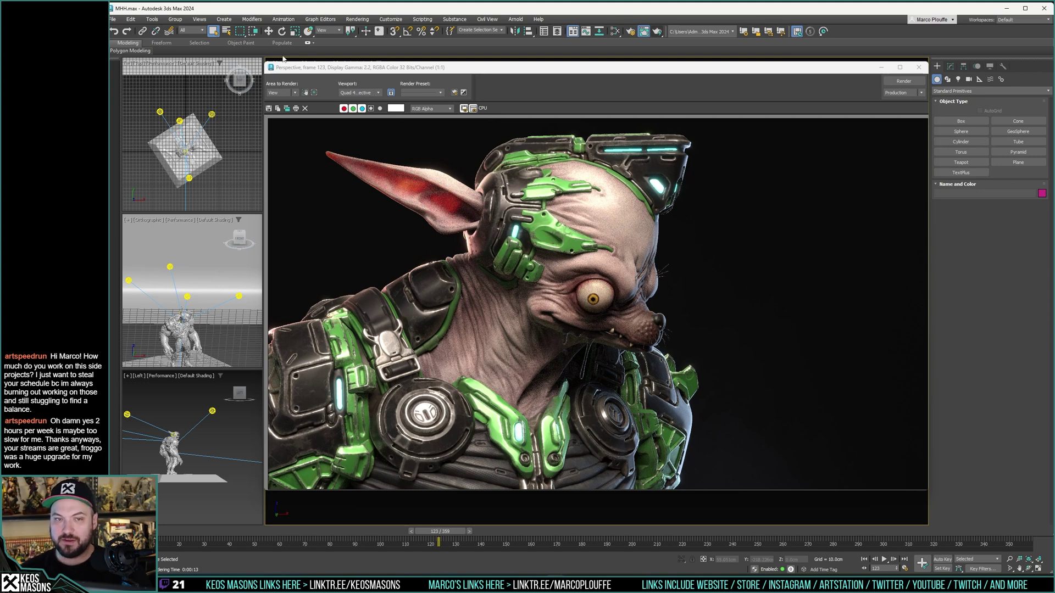
Step: Save the MHH.max scene and restart 3ds Max
{"action": "left_click", "coordinate": [113, 18]}
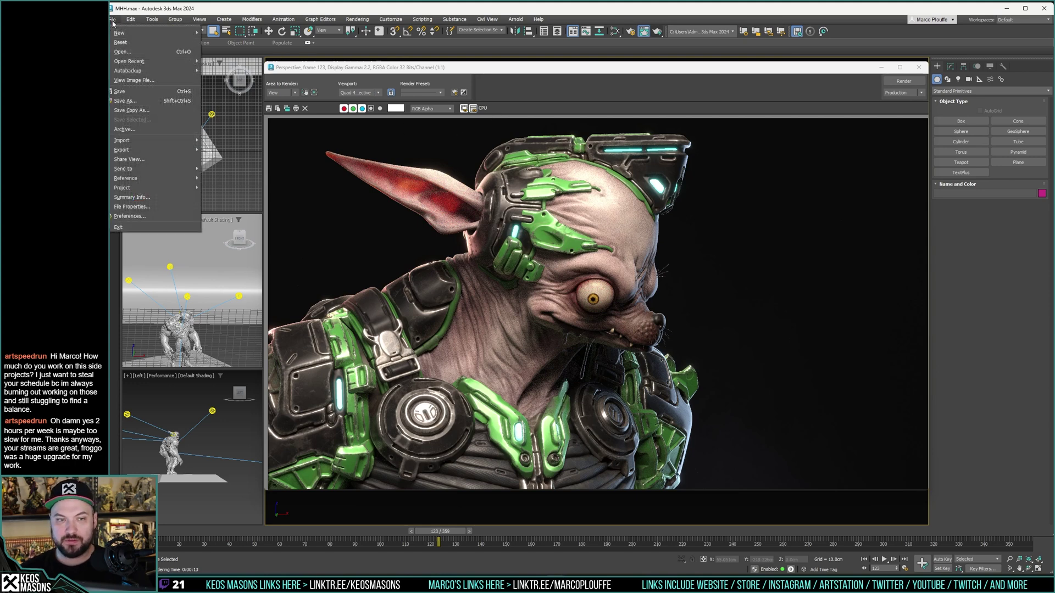
{"action": "left_click", "coordinate": [134, 93]}
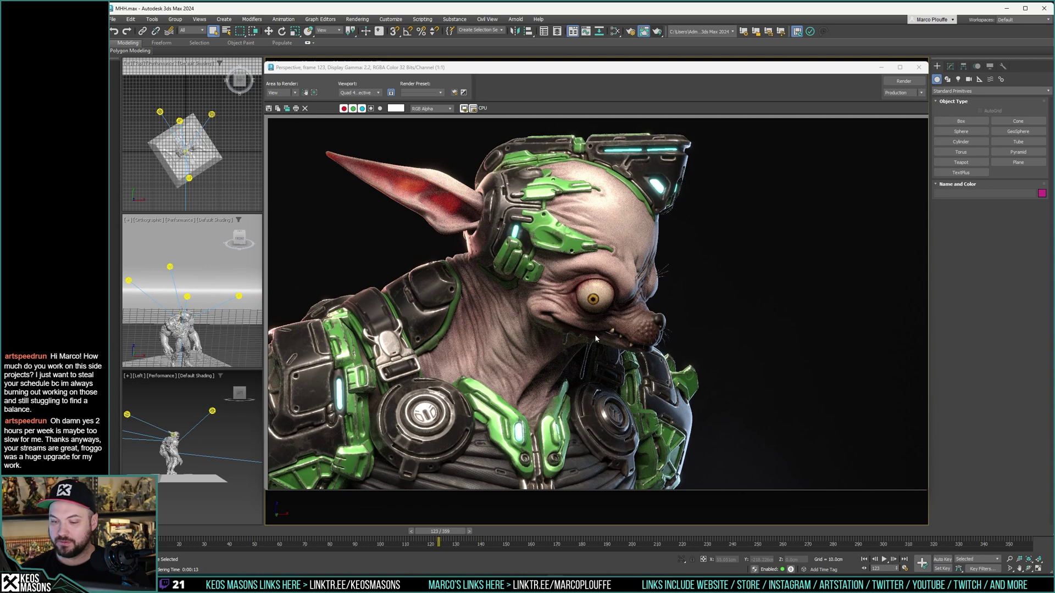
{"action": "key", "text": "alt+Tab"}
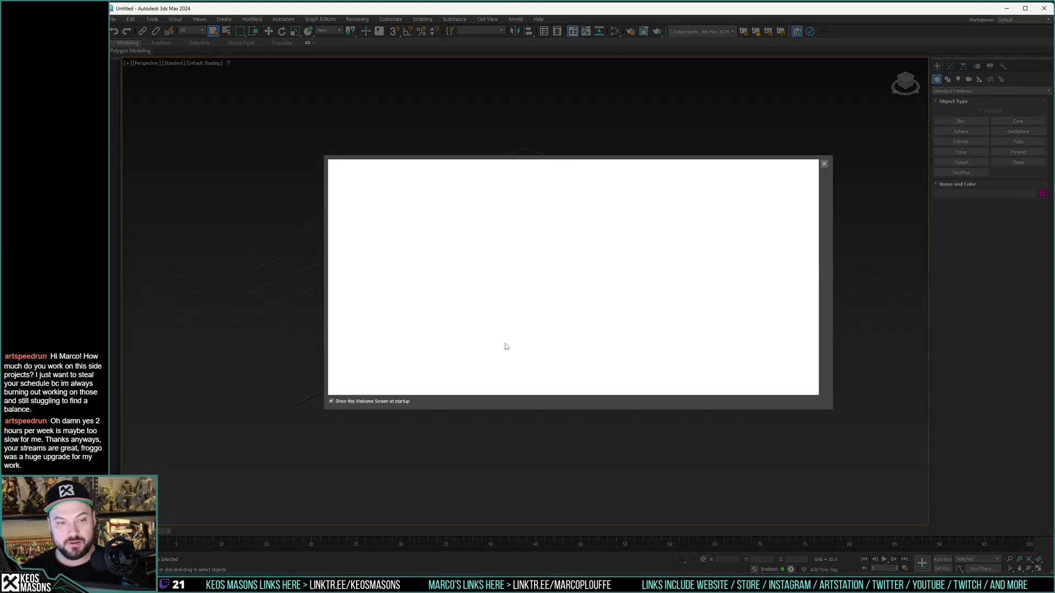
Step: Dismiss the welcome screen and reopen the recent MHH.max scene from megahuahua/renders new/lp, closing the missing external files dialog
{"action": "left_click", "coordinate": [824, 163]}
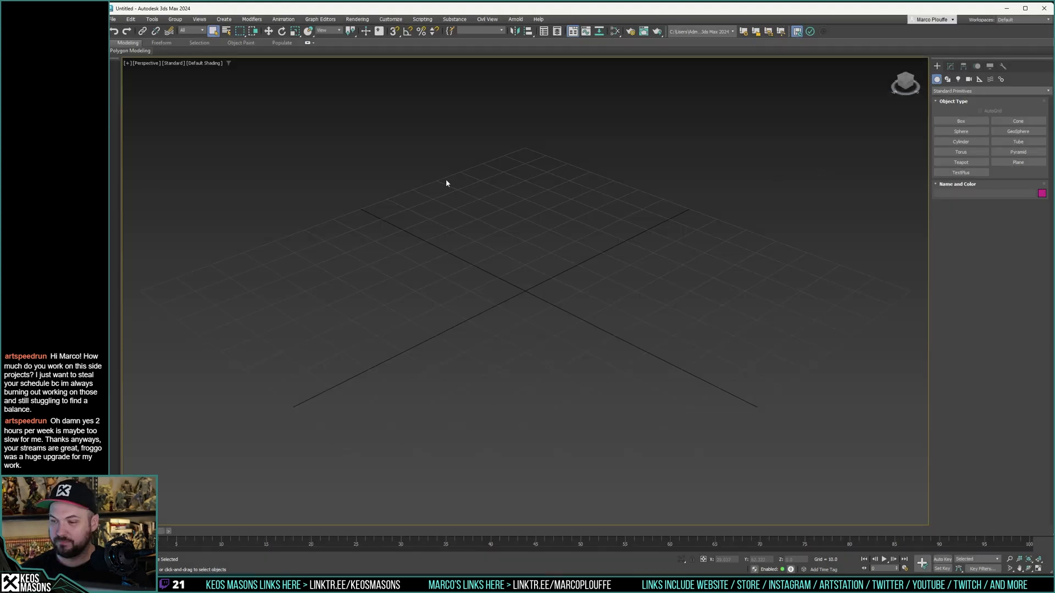
{"action": "left_click", "coordinate": [113, 19]}
{"action": "mouse_move", "coordinate": [151, 63]}
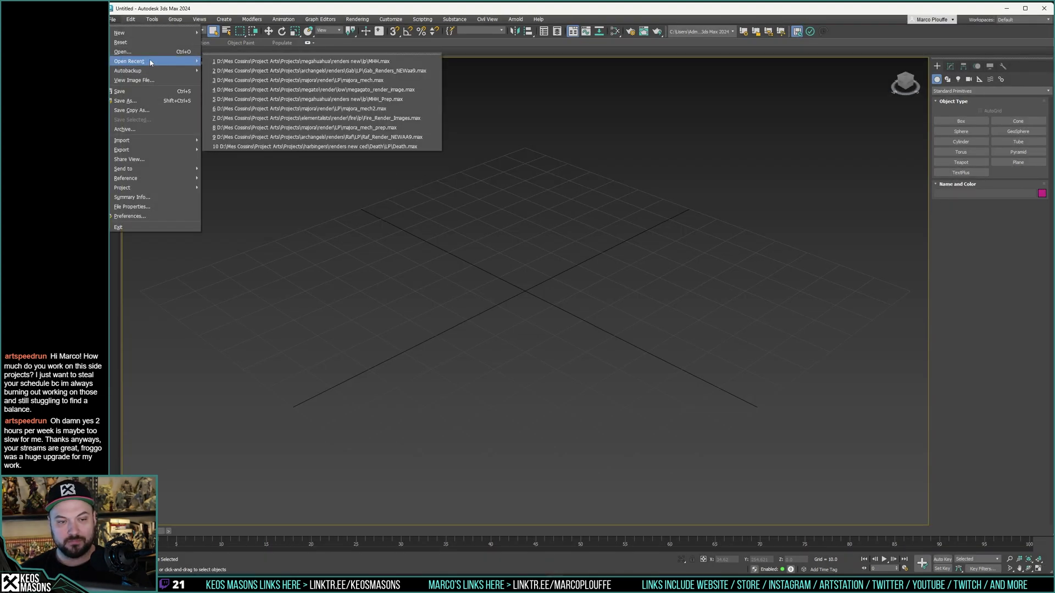
{"action": "left_click", "coordinate": [320, 62]}
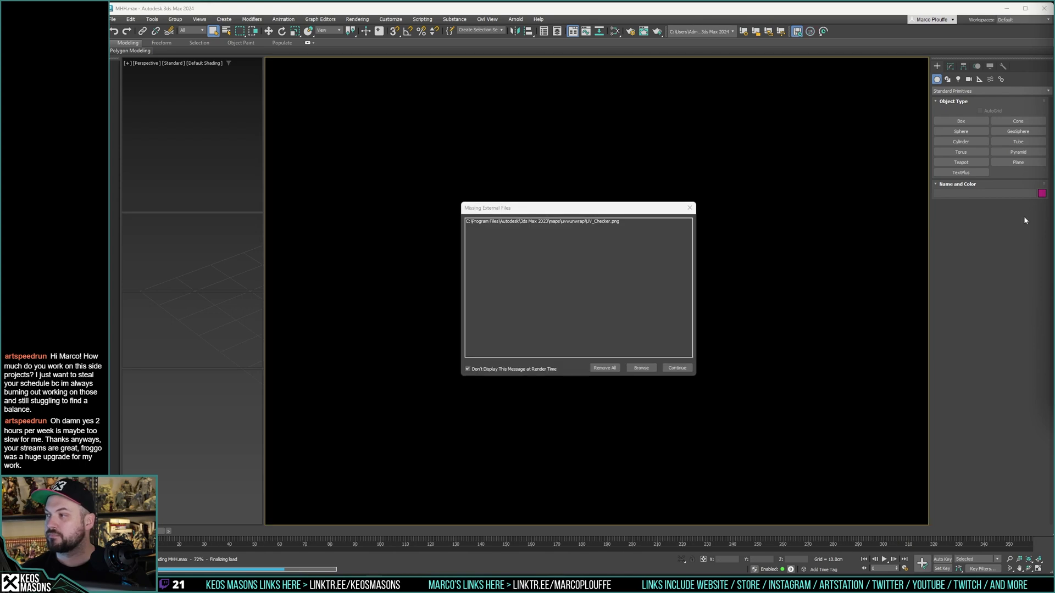
{"action": "left_click", "coordinate": [690, 208]}
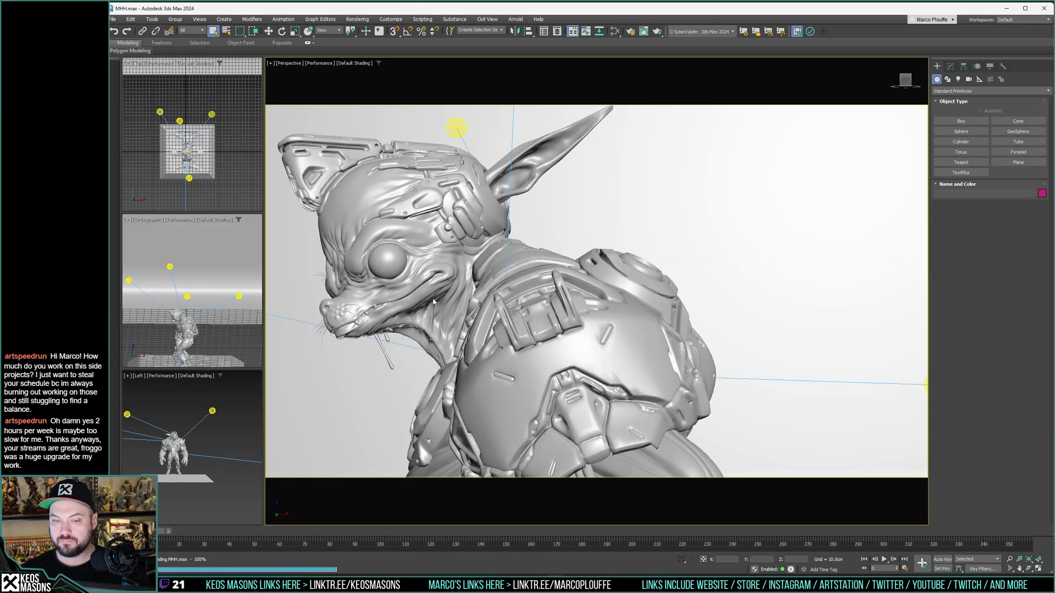
Step: Go to frame 123, render the perspective view of the creature's head and shoulders, and close the render
{"action": "left_click_drag", "start_coordinate": [165, 531], "coordinate": [451, 532]}
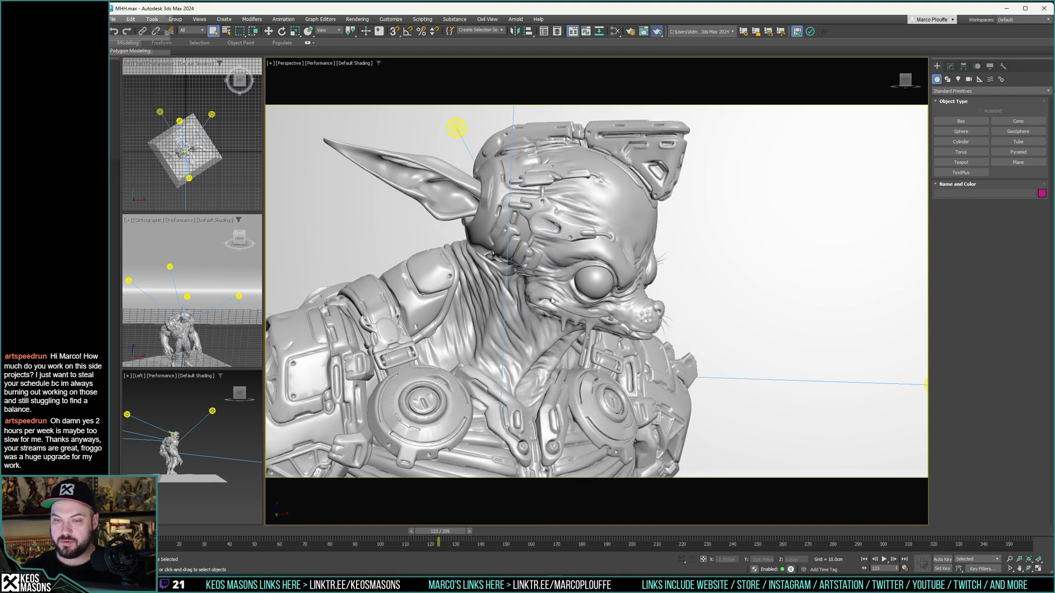
{"action": "key", "text": "shift+q"}
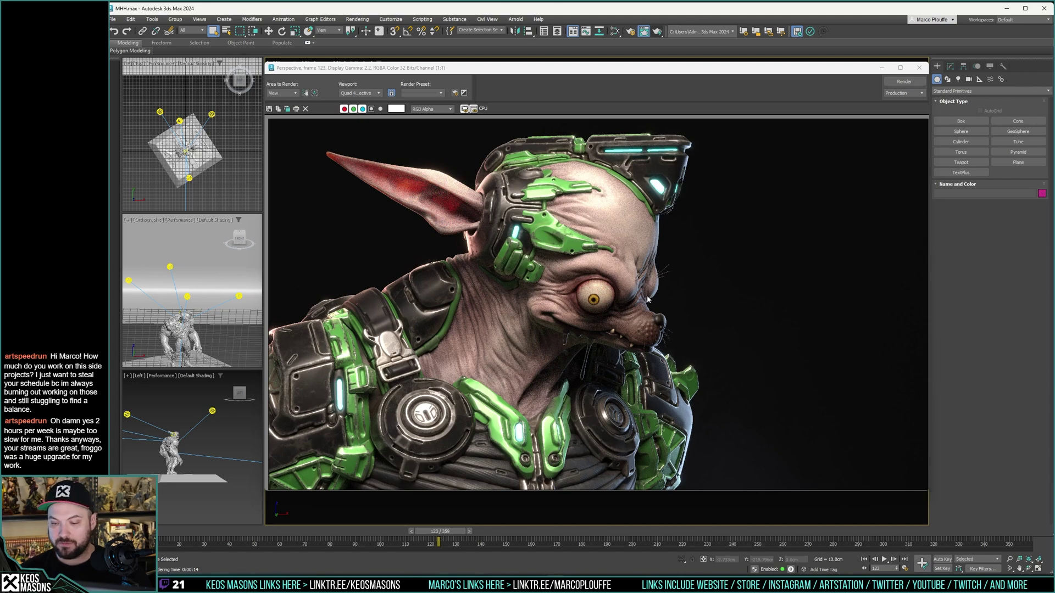
{"action": "left_click", "coordinate": [919, 67]}
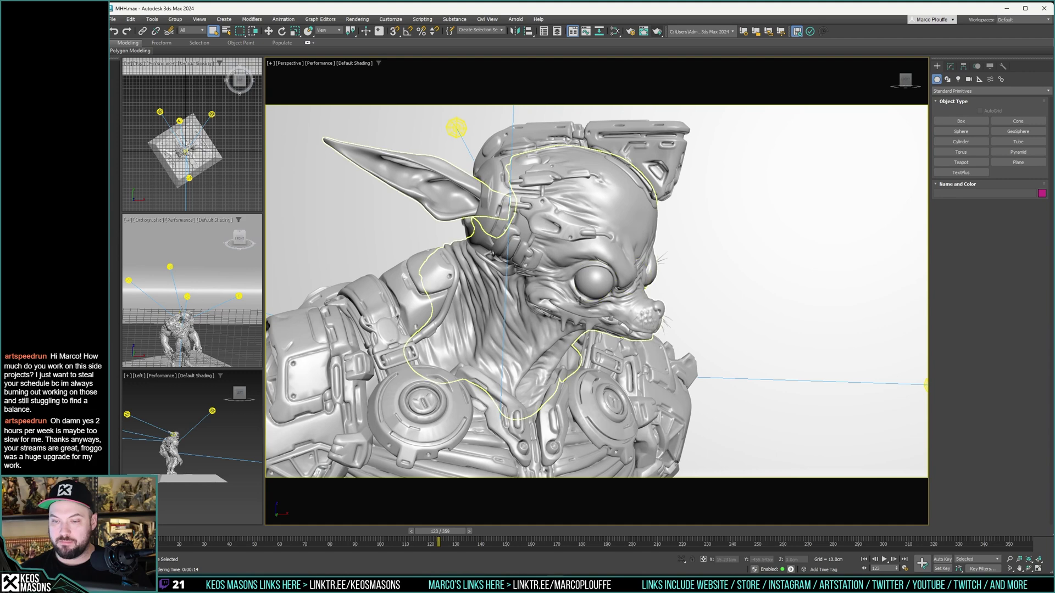
Step: Render a perspective view of the creature's torso and waist to examine the suit fabric, and close the render
{"action": "scroll", "coordinate": [576, 299], "scroll_direction": "down", "scroll_amount": 3}
{"action": "middle_click_drag", "start_coordinate": [577, 299], "coordinate": [544, 287], "text": "alt"}
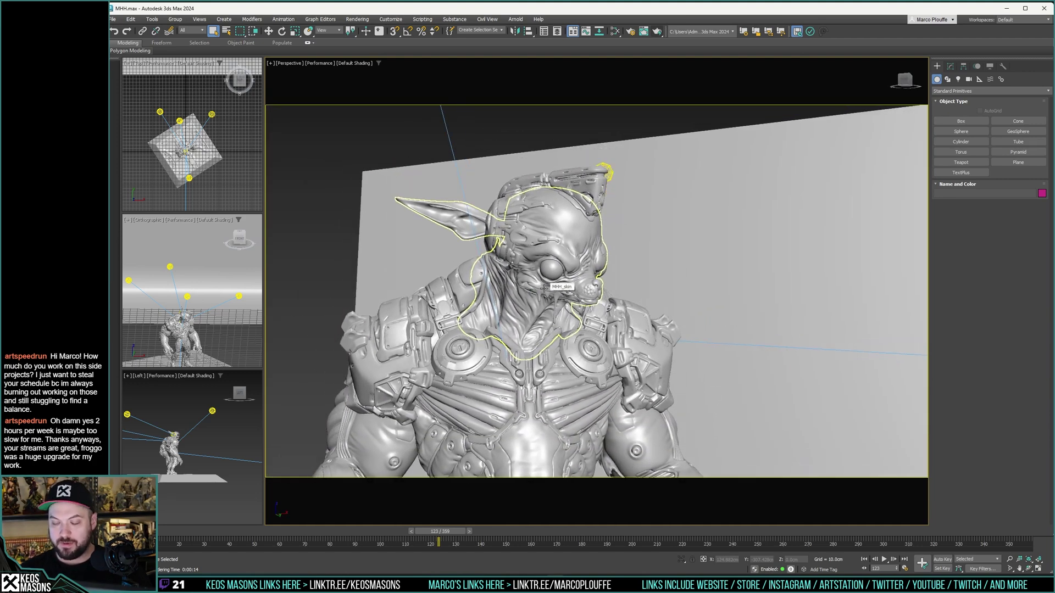
{"action": "scroll", "coordinate": [544, 288], "scroll_direction": "up", "scroll_amount": 4}
{"action": "middle_click_drag", "start_coordinate": [540, 359], "coordinate": [572, 121]}
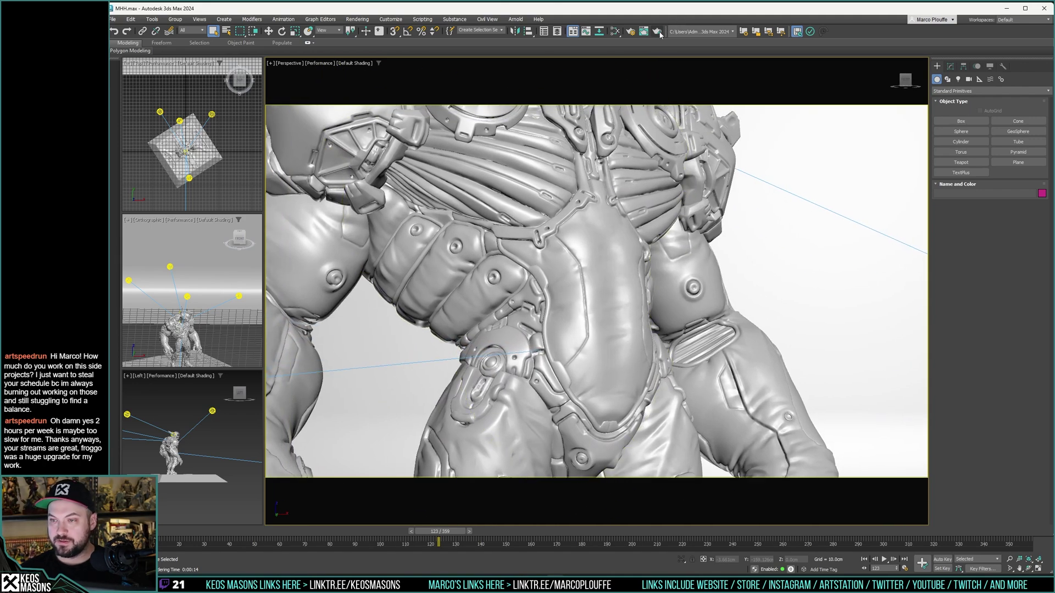
{"action": "left_click", "coordinate": [657, 32]}
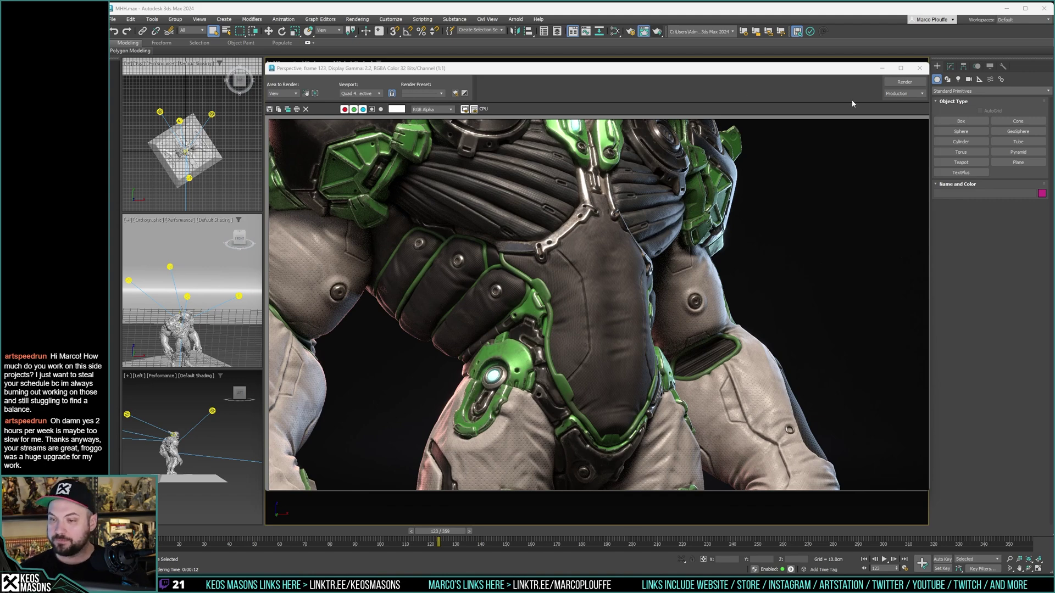
{"action": "left_click", "coordinate": [919, 68]}
Step: Render the creature's head and shoulders again from the reframed perspective, and select the Li Main003 light
{"action": "middle_click_drag", "start_coordinate": [558, 118], "coordinate": [555, 267]}
{"action": "middle_click_drag", "start_coordinate": [633, 186], "coordinate": [633, 182], "text": "alt"}
{"action": "left_click", "coordinate": [657, 31]}
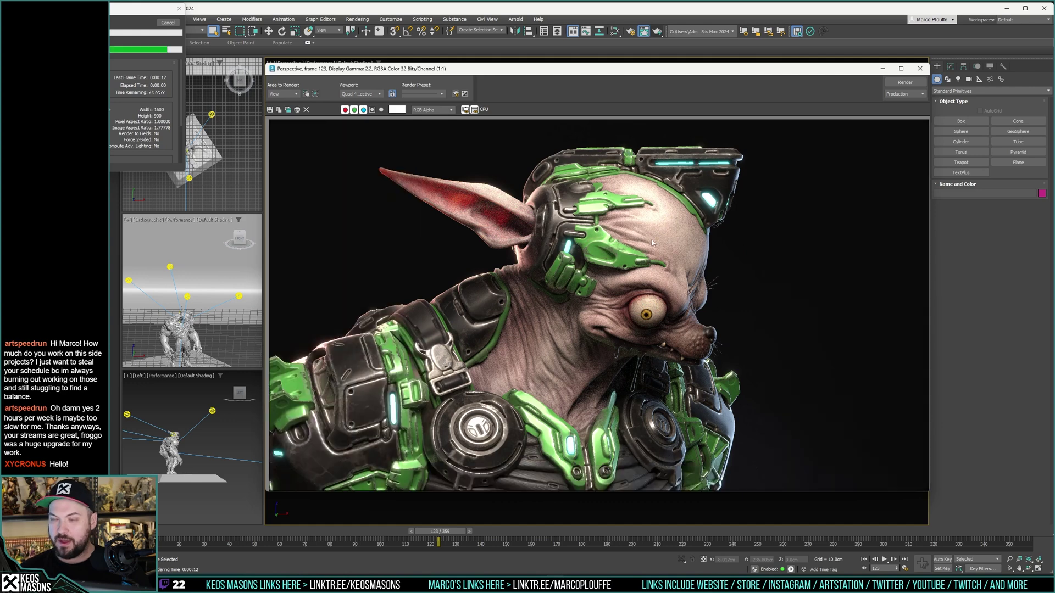
{"action": "left_click", "coordinate": [212, 411]}
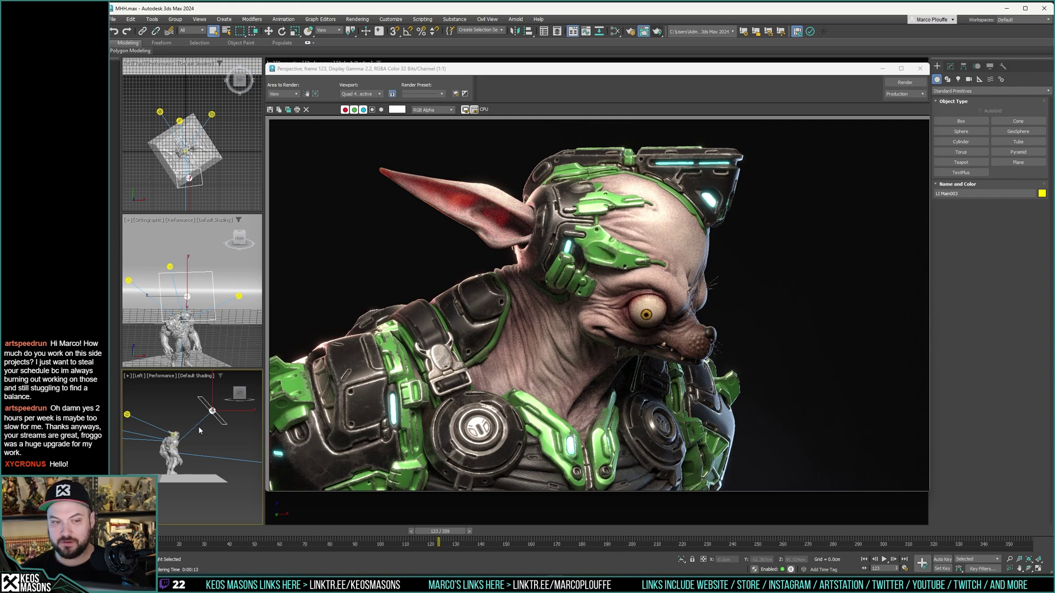
{"action": "left_click", "coordinate": [919, 68]}
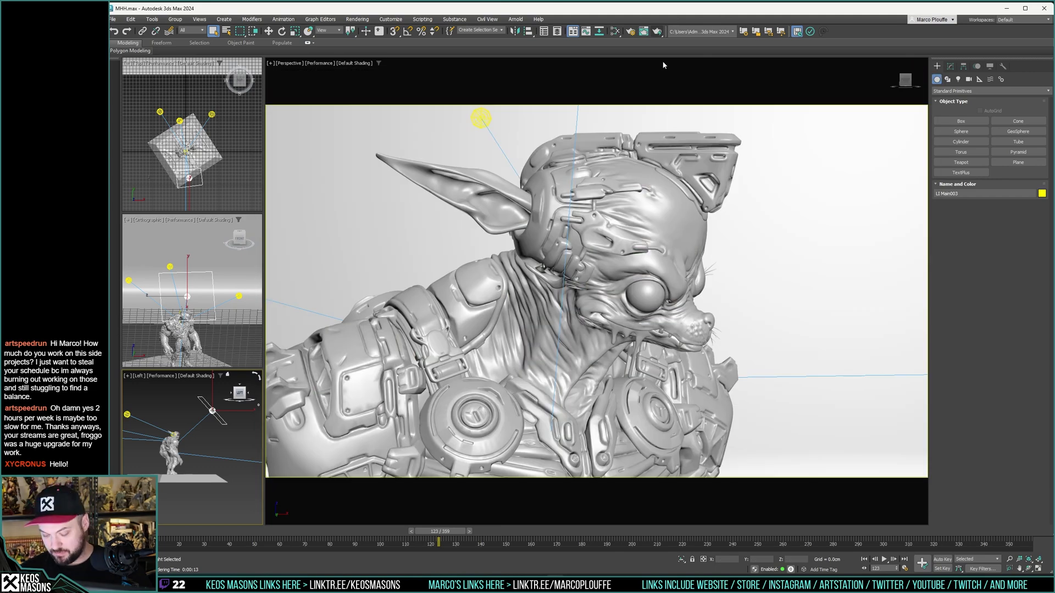
Step: Open the Slate Material Editor and examine the skin material's node network and its body roughness bitmap settings
{"action": "key", "text": "m"}
{"action": "scroll", "coordinate": [568, 263], "scroll_direction": "down", "scroll_amount": 5}
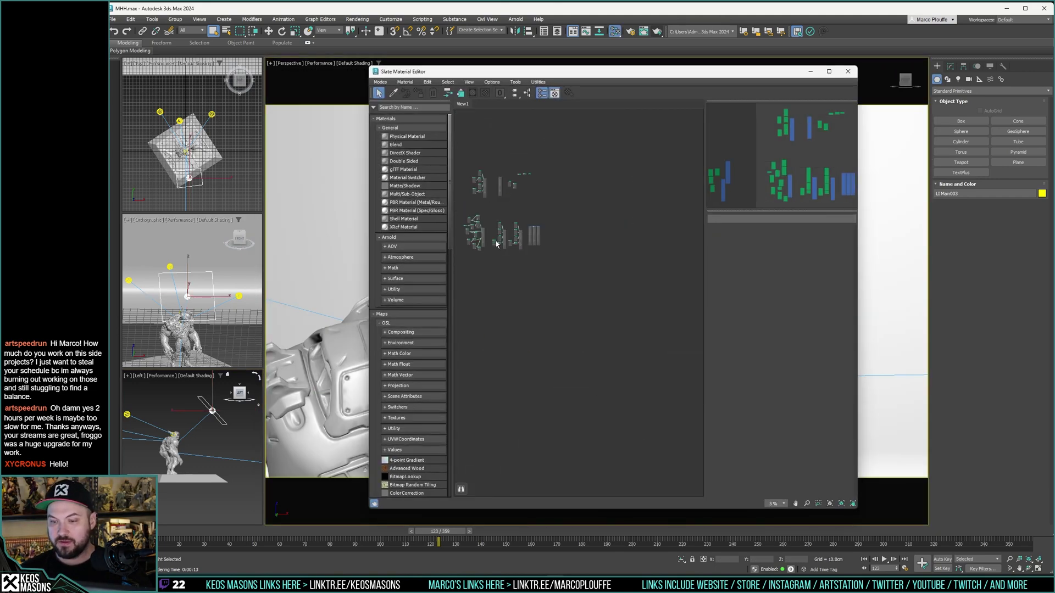
{"action": "scroll", "coordinate": [535, 259], "scroll_direction": "up", "scroll_amount": 5}
{"action": "scroll", "coordinate": [604, 259], "scroll_direction": "down", "scroll_amount": 2}
{"action": "middle_click_drag", "start_coordinate": [610, 257], "coordinate": [620, 310]}
{"action": "scroll", "coordinate": [588, 263], "scroll_direction": "up", "scroll_amount": 4}
{"action": "double_click", "coordinate": [579, 244]}
{"action": "middle_click_drag", "start_coordinate": [533, 251], "coordinate": [463, 223]}
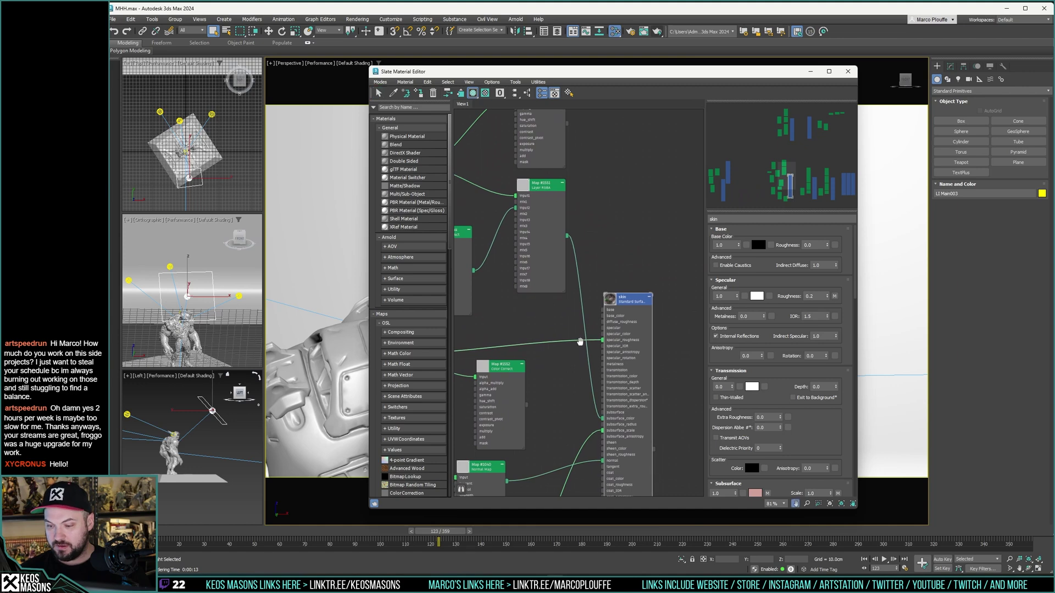
{"action": "middle_click_drag", "start_coordinate": [579, 341], "coordinate": [661, 334]}
{"action": "middle_click_drag", "start_coordinate": [511, 345], "coordinate": [576, 334]}
{"action": "double_click", "coordinate": [539, 302]}
{"action": "middle_click_drag", "start_coordinate": [594, 372], "coordinate": [550, 348]}
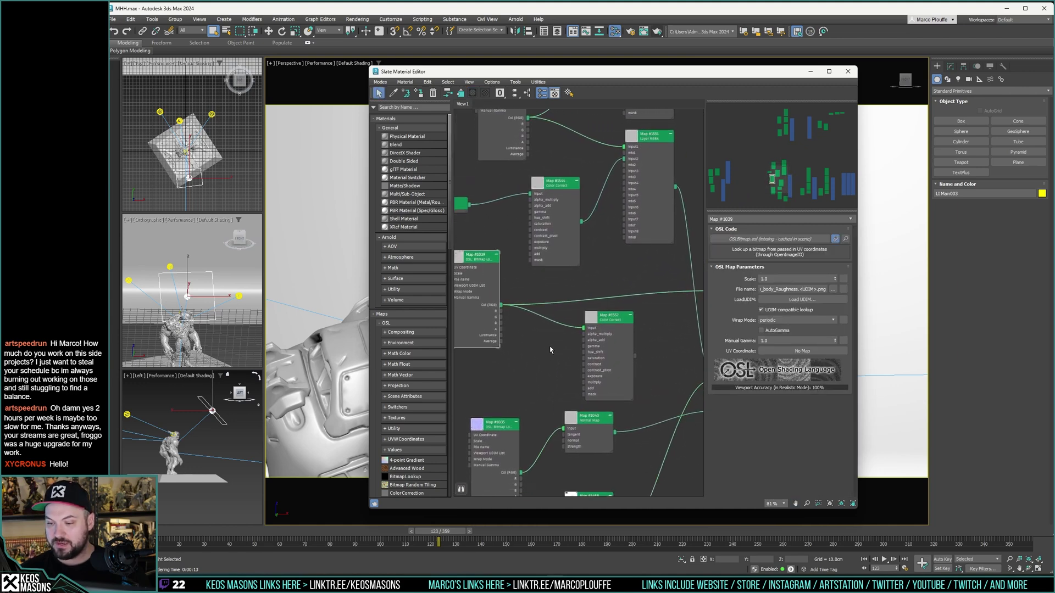
Step: Review the unconnected Color Correct node fed by the skin's roughness bitmap and delete it
{"action": "left_click_drag", "start_coordinate": [608, 325], "coordinate": [588, 325]}
{"action": "double_click", "coordinate": [589, 323]}
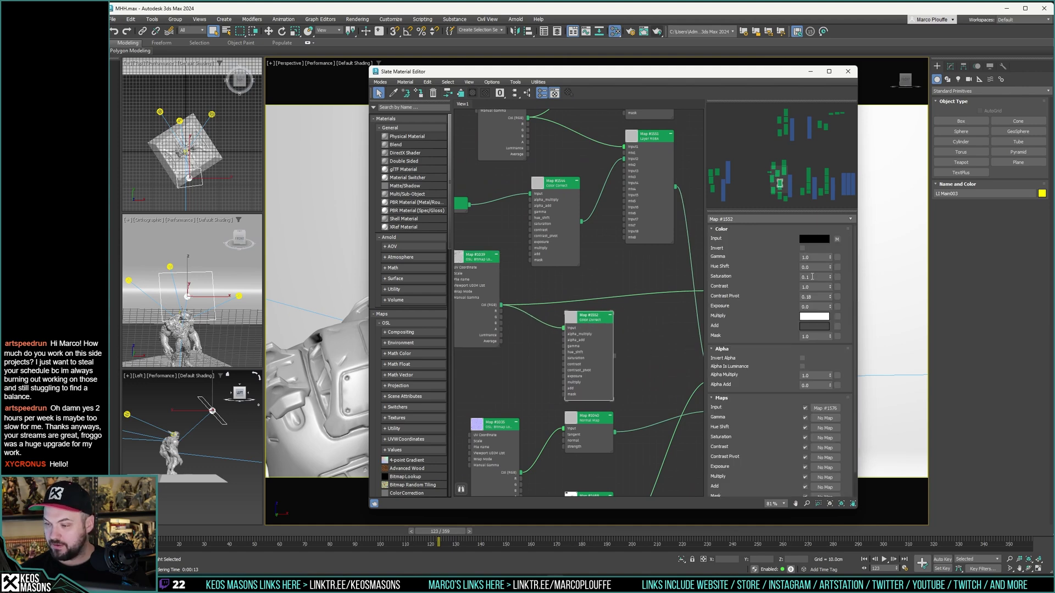
{"action": "double_click", "coordinate": [486, 274]}
{"action": "double_click", "coordinate": [604, 322]}
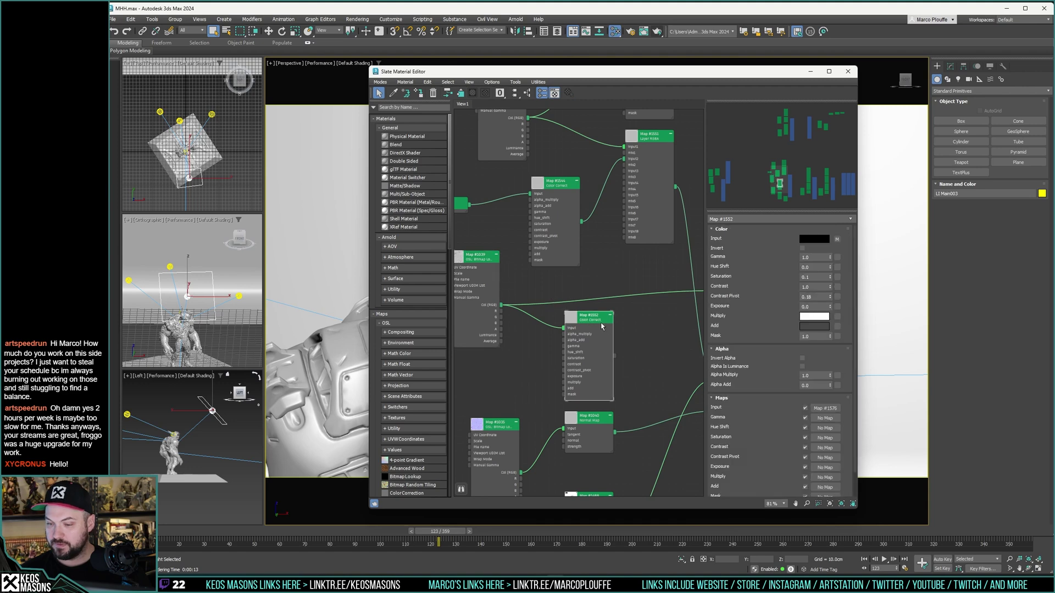
{"action": "key", "text": "Delete"}
Step: Add a new Arnold Color Correct map beside the skin's roughness bitmap
{"action": "right_click", "coordinate": [579, 327]}
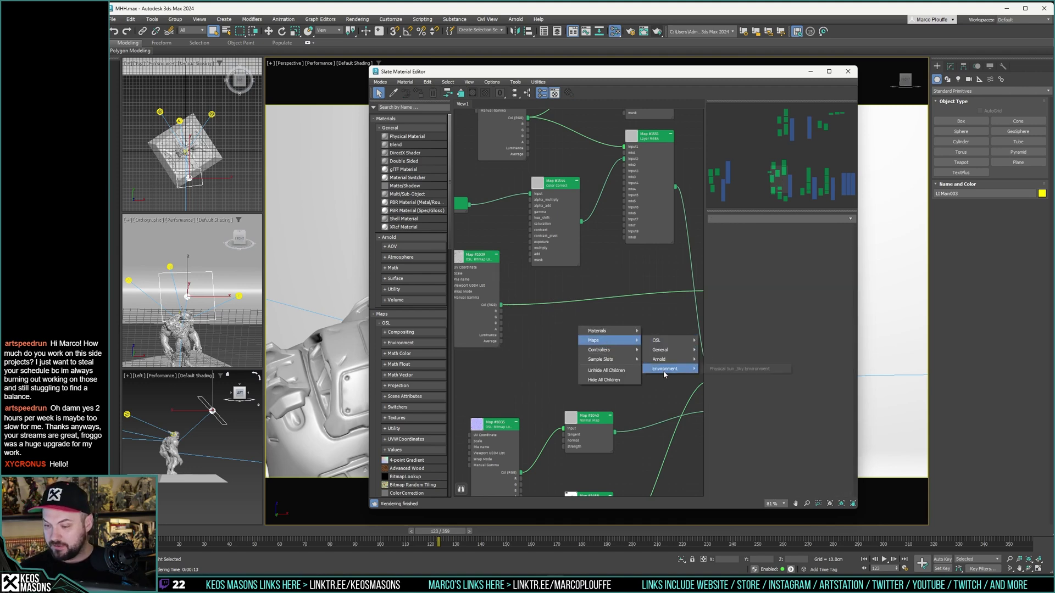
{"action": "mouse_move", "coordinate": [666, 361]}
{"action": "mouse_move", "coordinate": [731, 378]}
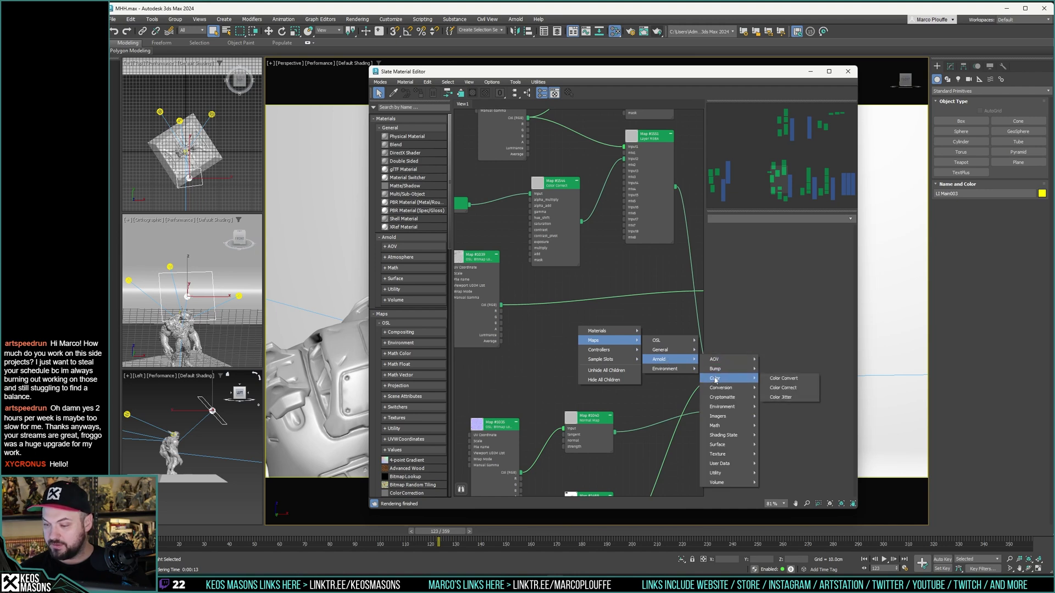
{"action": "left_click", "coordinate": [783, 387]}
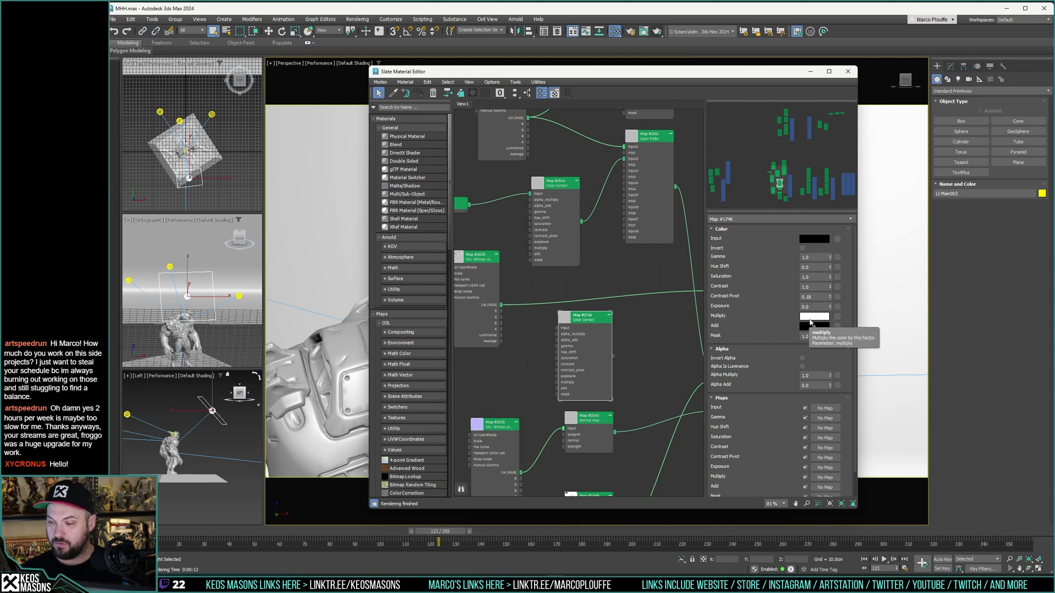
Step: Leave the new Color Correct's Multiply color as is and set its Add color to a light grey of 209
{"action": "left_click", "coordinate": [812, 319]}
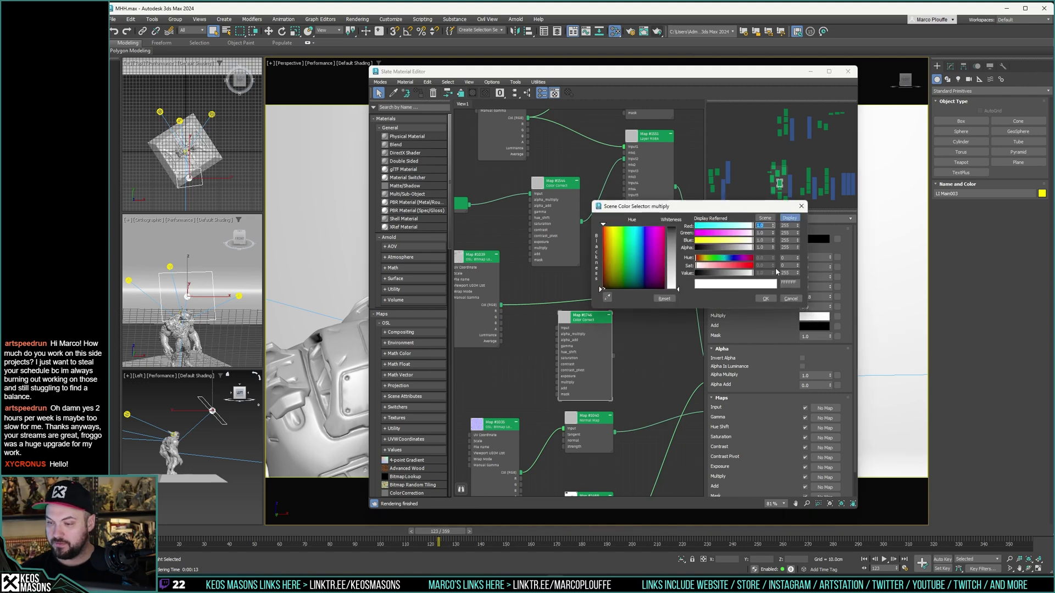
{"action": "left_click", "coordinate": [791, 300]}
{"action": "left_click", "coordinate": [822, 328]}
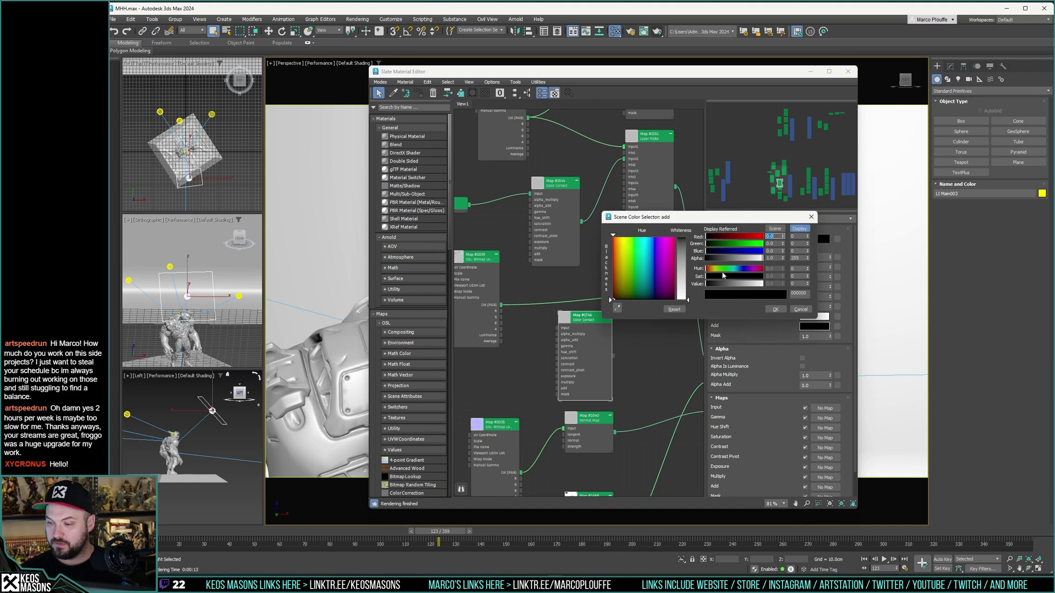
{"action": "left_click", "coordinate": [684, 278]}
{"action": "left_click", "coordinate": [769, 308]}
Step: Route the roughness bitmap through the new Color Correct into the skin material's specular roughness
{"action": "left_click_drag", "start_coordinate": [501, 304], "coordinate": [560, 328]}
{"action": "middle_click_drag", "start_coordinate": [631, 327], "coordinate": [548, 328]}
{"action": "left_click_drag", "start_coordinate": [531, 358], "coordinate": [628, 293]}
Step: Test-render the perspective view to examine the skin's shine with the corrected roughness, and close the render
{"action": "left_click", "coordinate": [658, 31]}
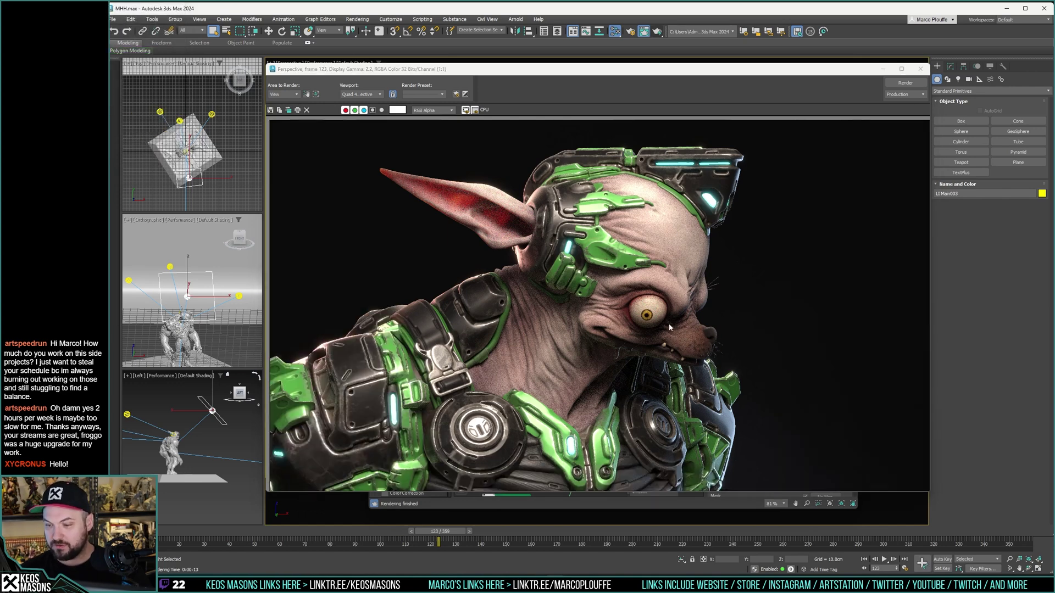
{"action": "key", "text": "alt+Tab"}
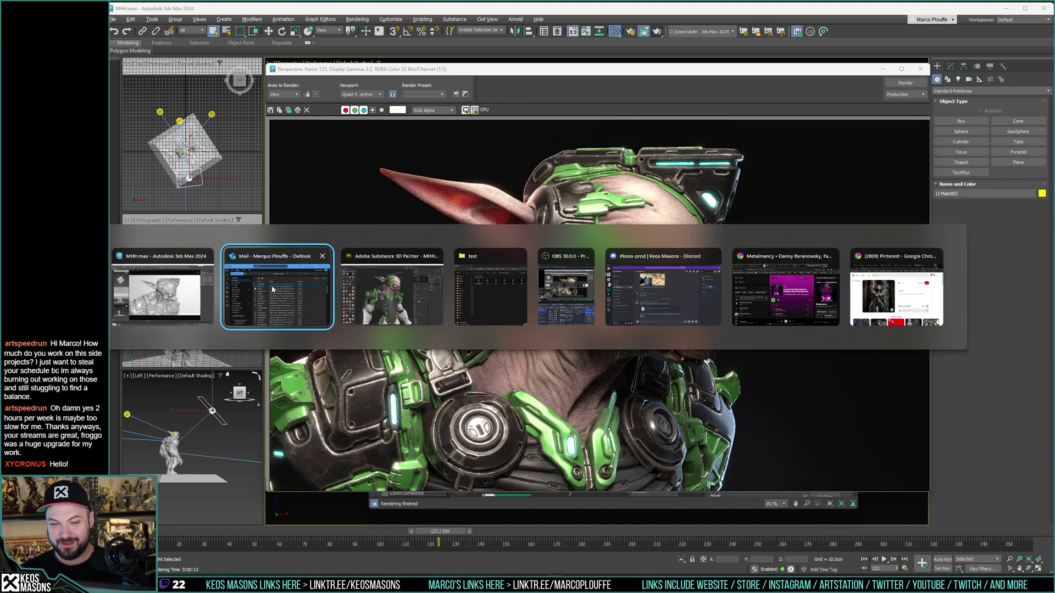
{"action": "left_click", "coordinate": [192, 289]}
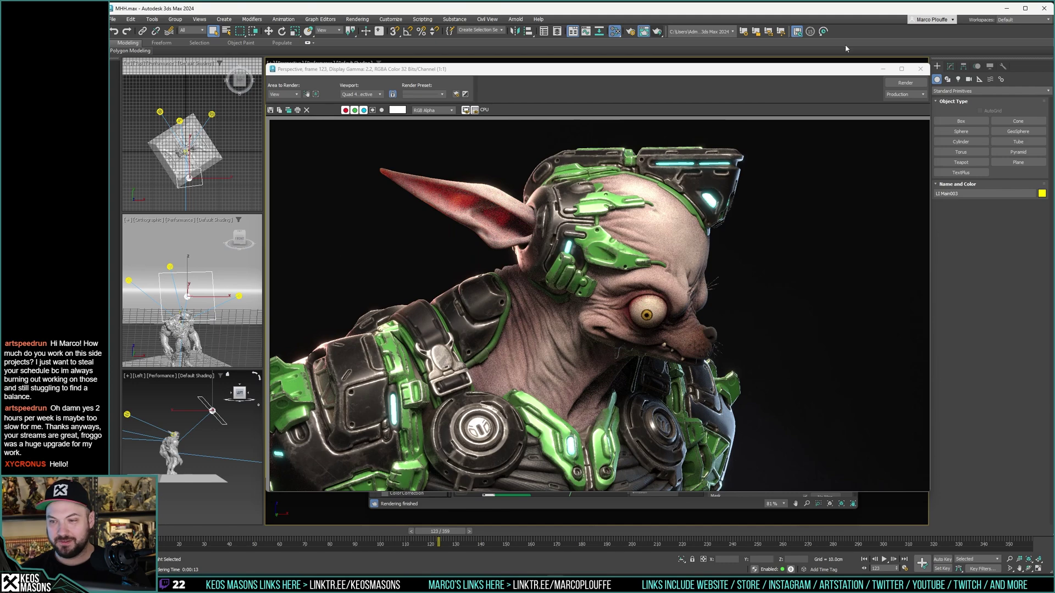
{"action": "left_click", "coordinate": [920, 68]}
Step: Connect the roughness bitmap directly to the skin material's specular roughness, bypassing the Color Correct
{"action": "middle_click_drag", "start_coordinate": [588, 258], "coordinate": [568, 288]}
{"action": "left_click_drag", "start_coordinate": [465, 292], "coordinate": [675, 278]}
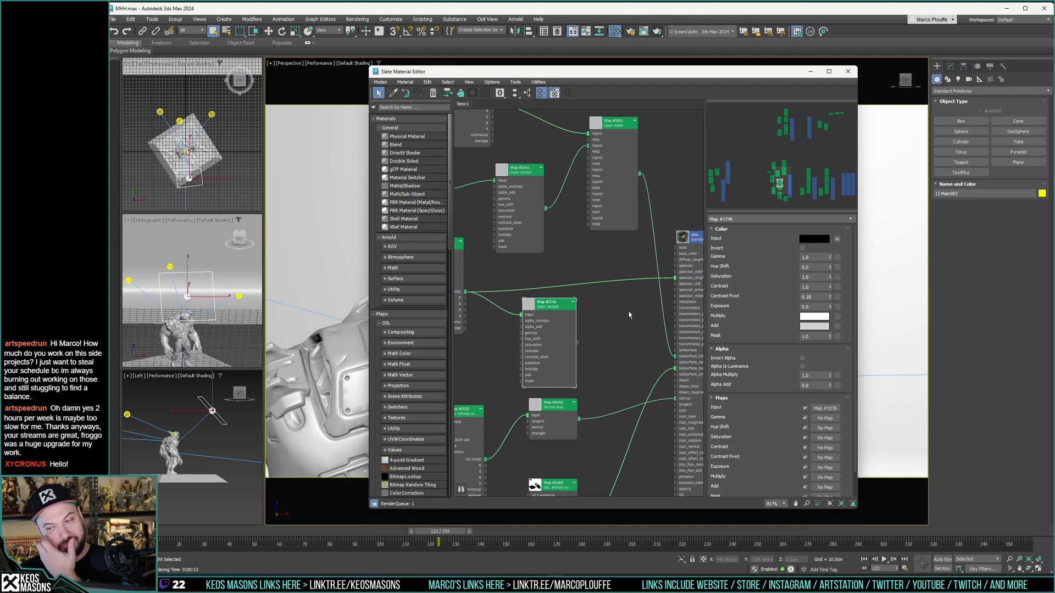
{"action": "middle_click_drag", "start_coordinate": [629, 313], "coordinate": [612, 313]}
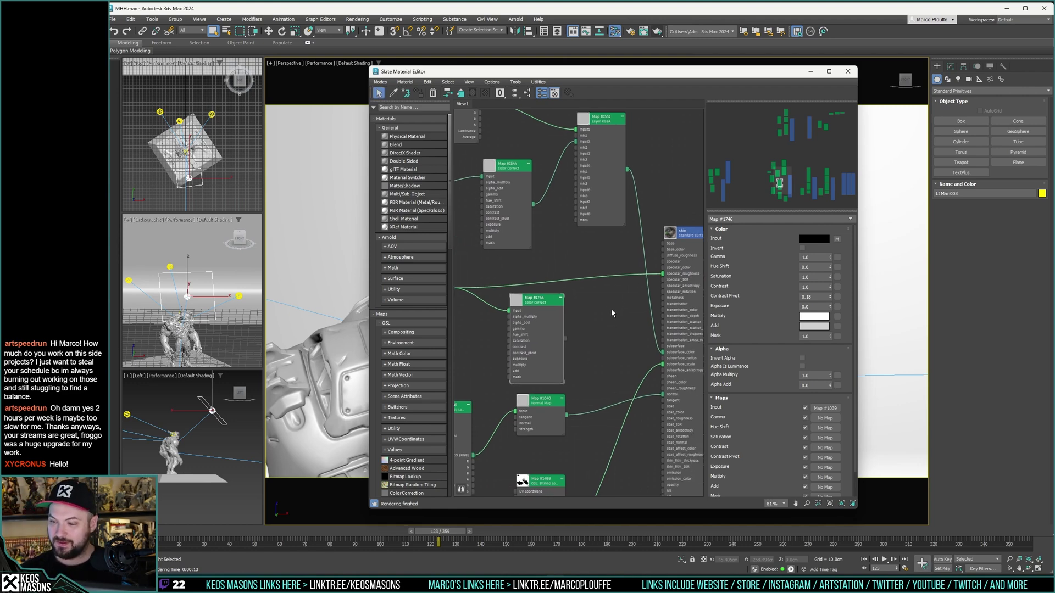
{"action": "left_click", "coordinate": [693, 256]}
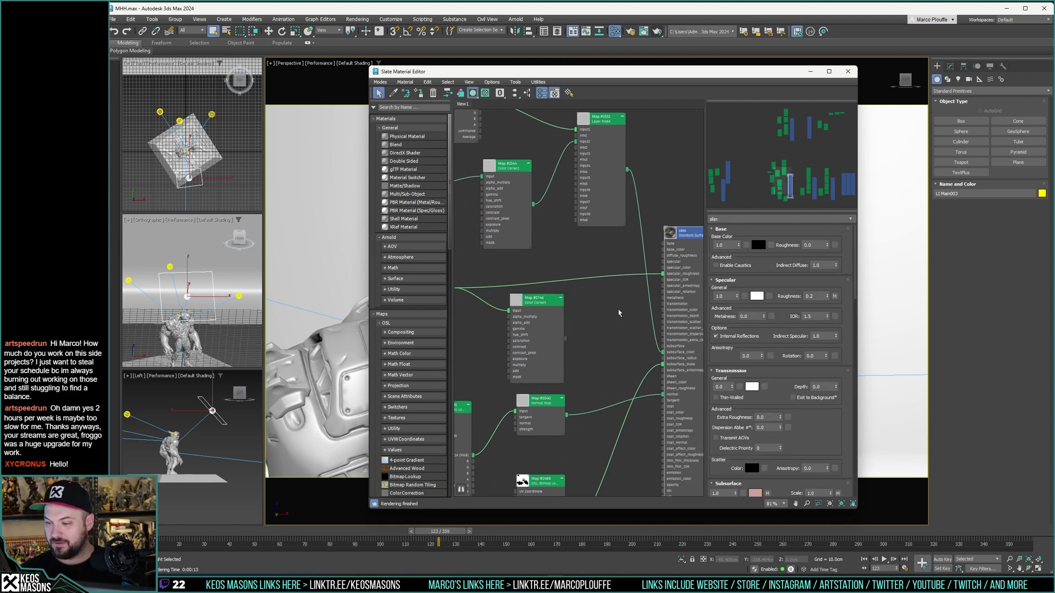
{"action": "middle_click_drag", "start_coordinate": [506, 343], "coordinate": [549, 416]}
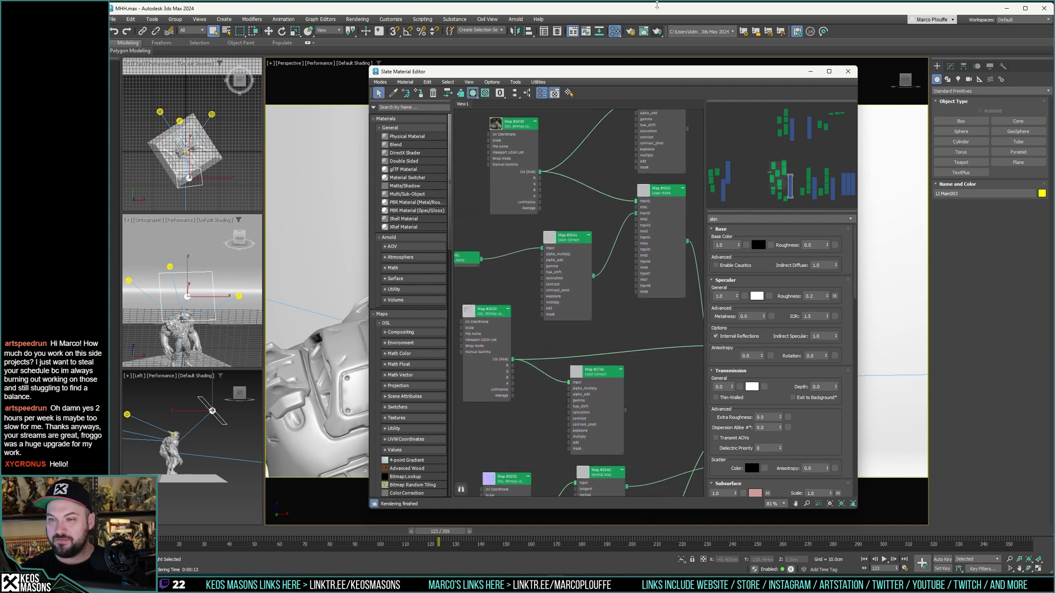
Step: View the last rendered frame, render the perspective view again with the uncorrected roughness for comparison, and close the render
{"action": "left_click", "coordinate": [631, 31]}
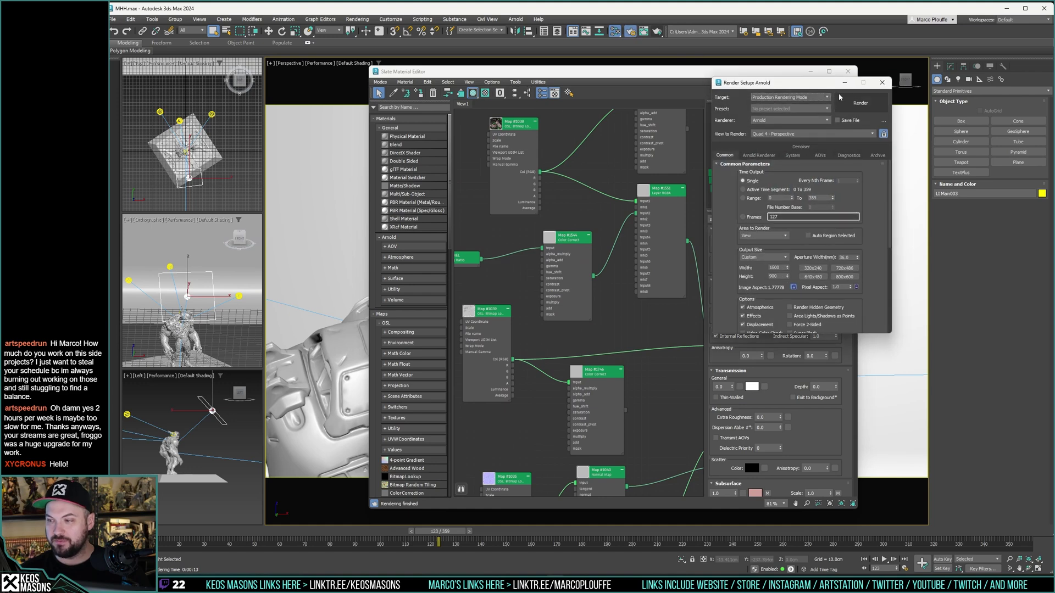
{"action": "left_click", "coordinate": [881, 83]}
{"action": "left_click", "coordinate": [644, 32]}
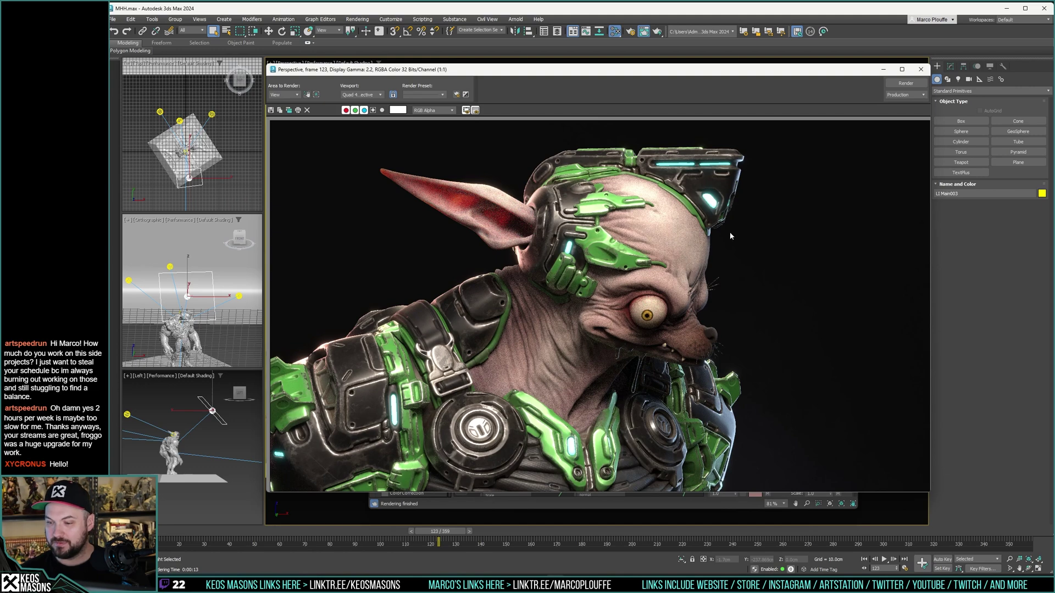
{"action": "left_click", "coordinate": [921, 69]}
{"action": "left_click", "coordinate": [657, 31]}
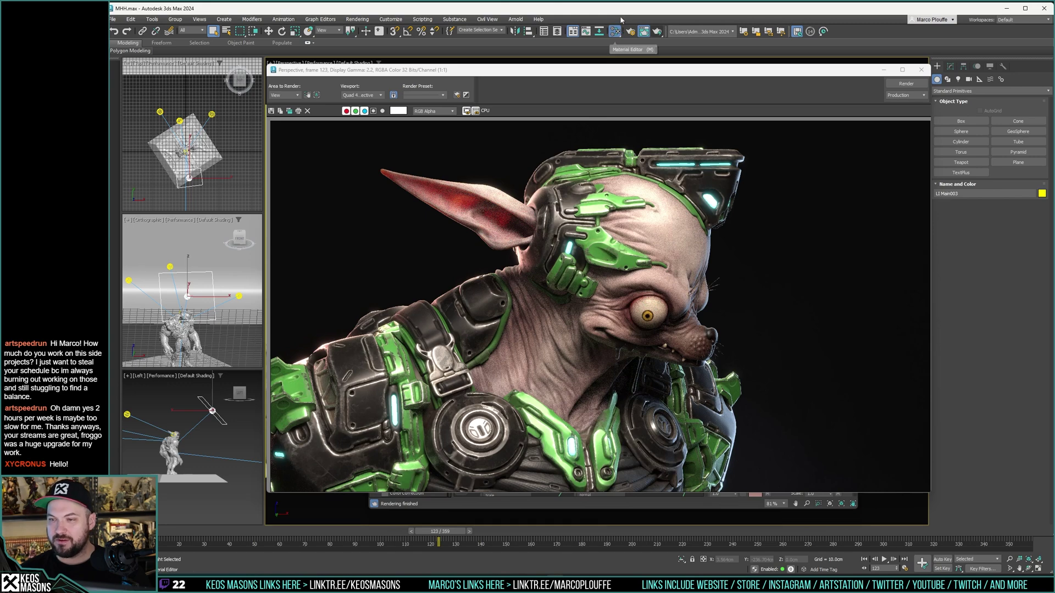
{"action": "left_click", "coordinate": [921, 69]}
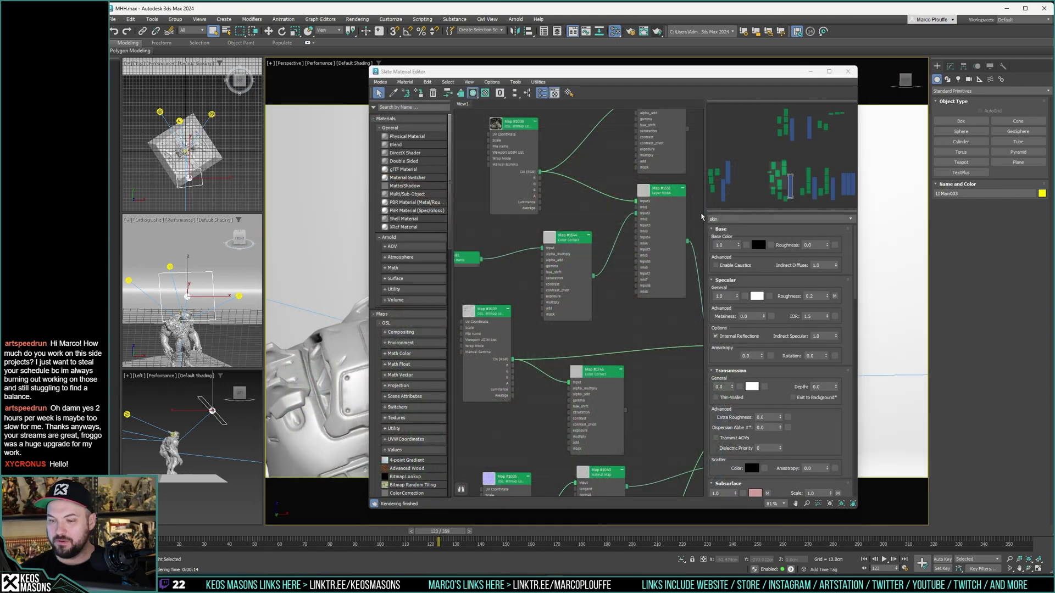
Step: Reconnect the Color Correct to the skin's specular roughness and brighten its Add color to near-white
{"action": "middle_click_drag", "start_coordinate": [628, 328], "coordinate": [589, 283]}
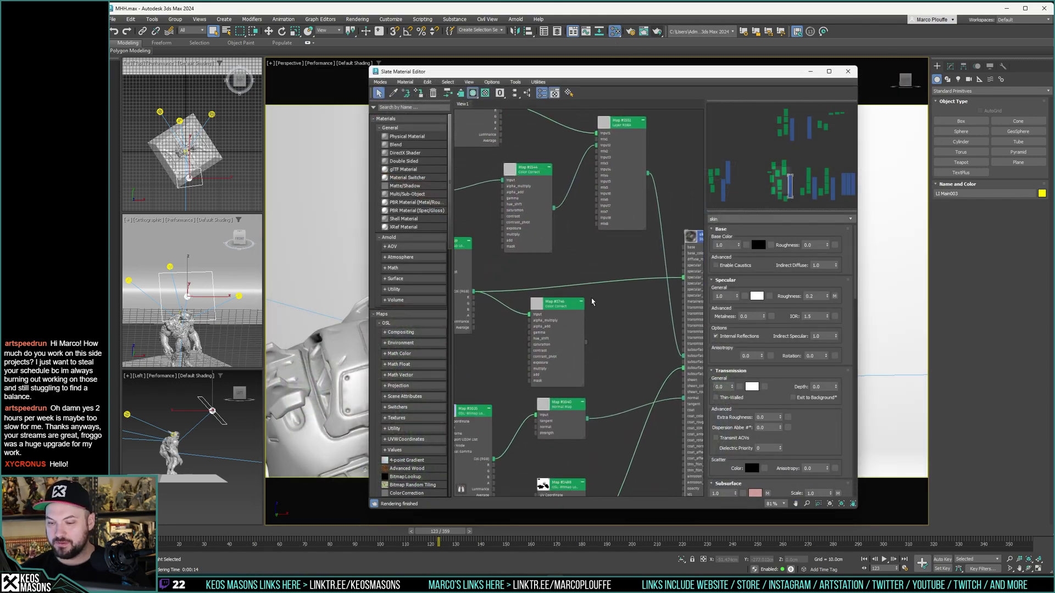
{"action": "left_click_drag", "start_coordinate": [586, 342], "coordinate": [684, 277]}
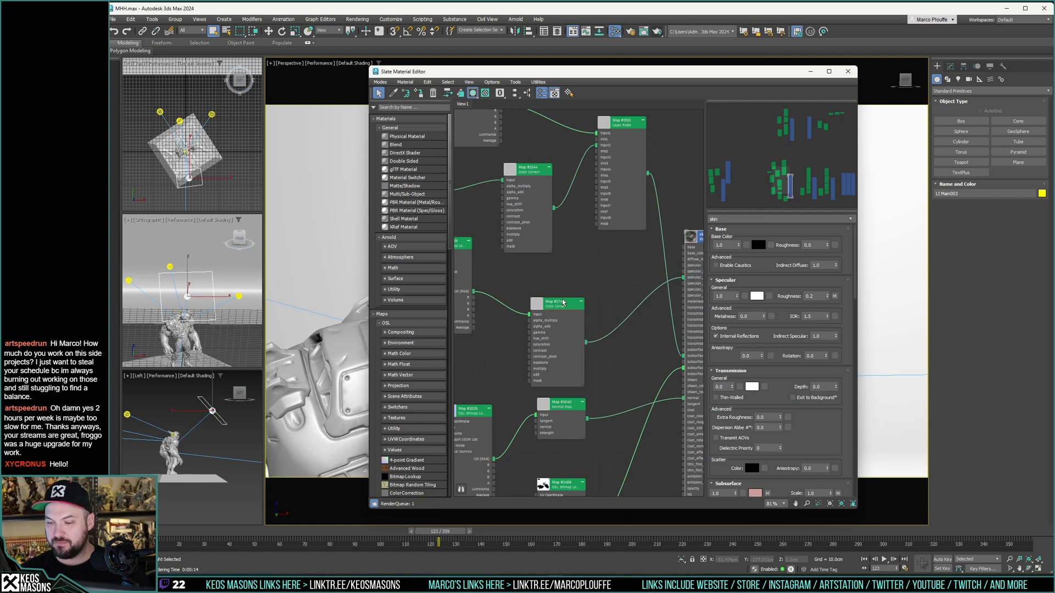
{"action": "left_click", "coordinate": [560, 311]}
{"action": "left_click", "coordinate": [813, 326]}
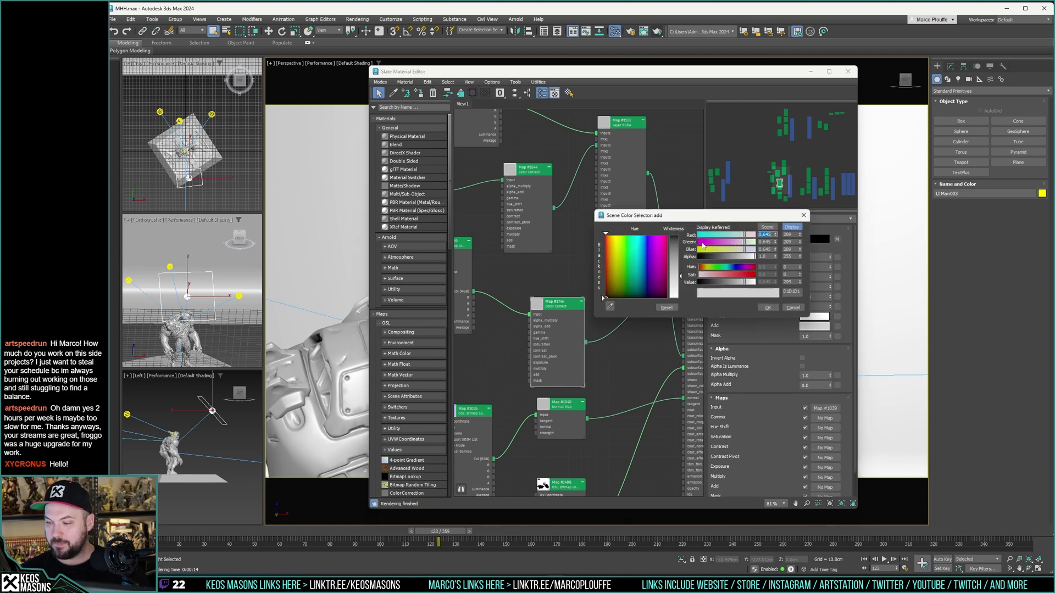
{"action": "left_click_drag", "start_coordinate": [682, 293], "coordinate": [677, 292]}
{"action": "left_click", "coordinate": [767, 307]}
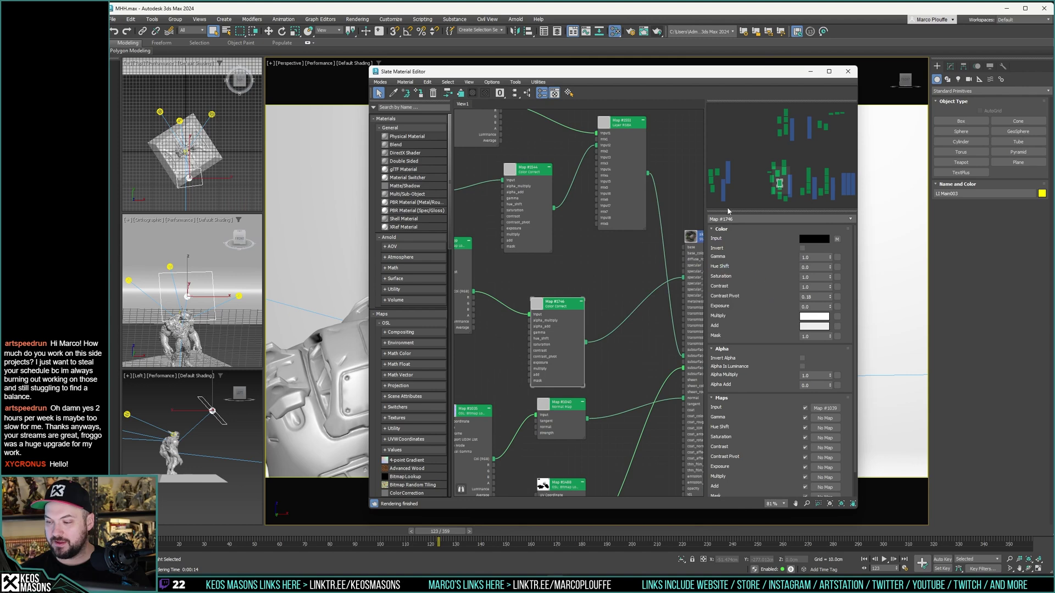
Step: Render the head and shoulders with the near-white Add color, close the render, and move the Color Correct node slightly up
{"action": "left_click", "coordinate": [653, 34]}
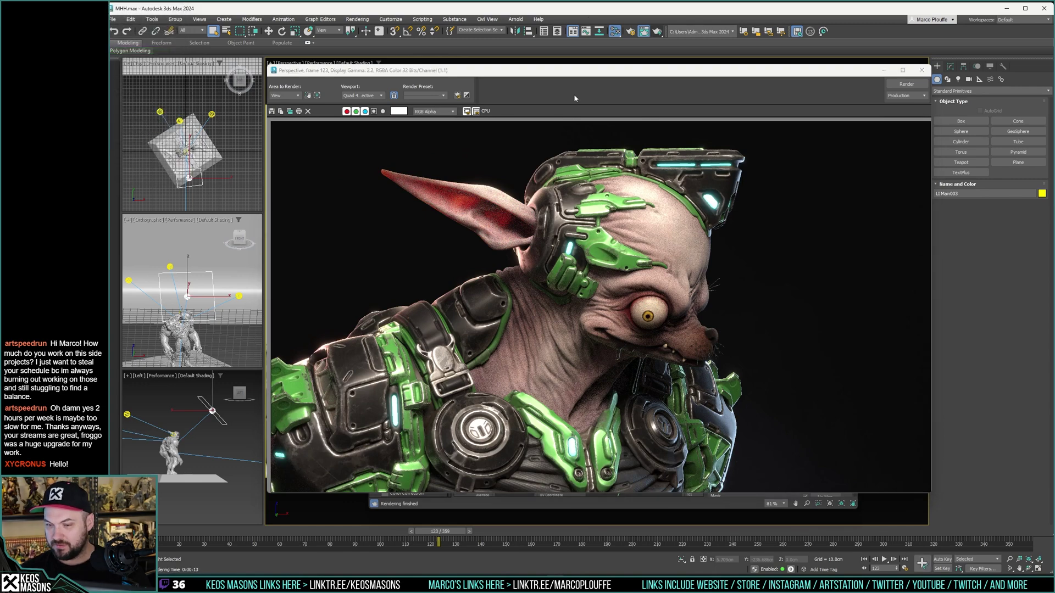
{"action": "left_click", "coordinate": [922, 70]}
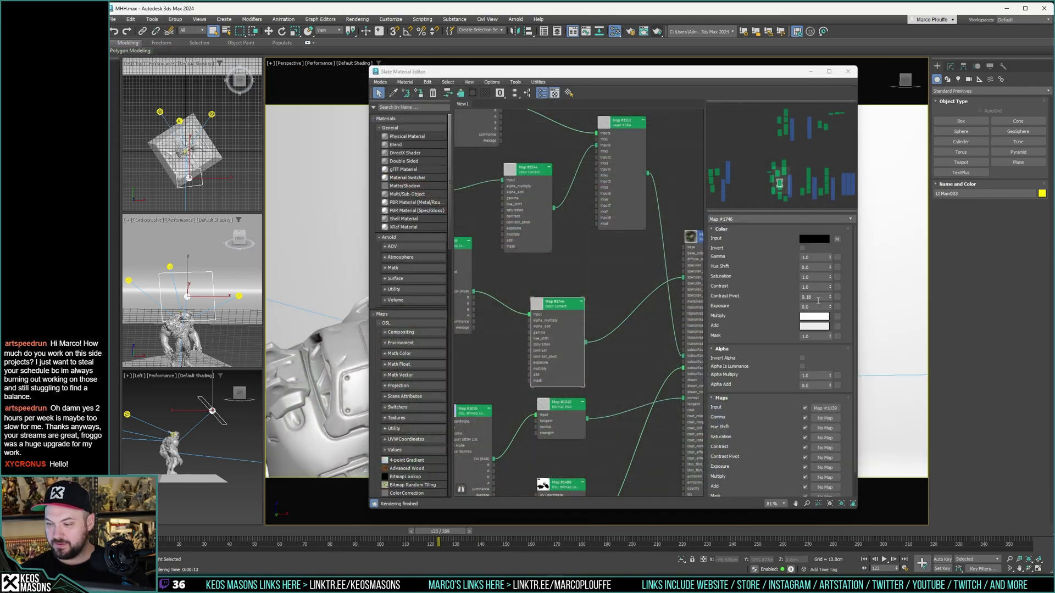
{"action": "left_click_drag", "start_coordinate": [576, 310], "coordinate": [566, 284]}
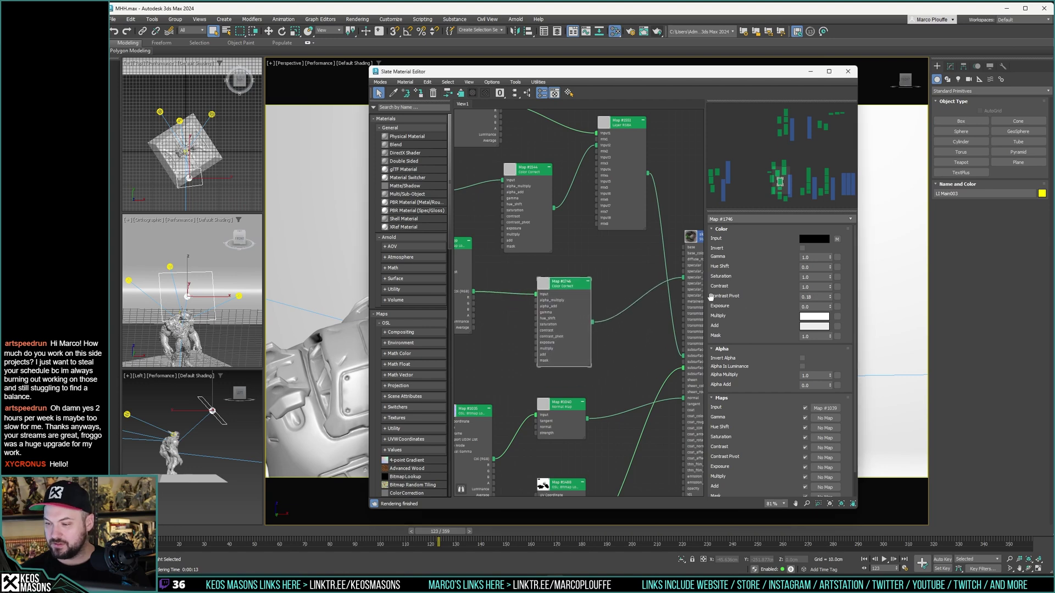
Step: Darken the Color Correct's Add color from near-white to a grey
{"action": "left_click", "coordinate": [809, 325]}
{"action": "left_click_drag", "start_coordinate": [756, 285], "coordinate": [715, 284]}
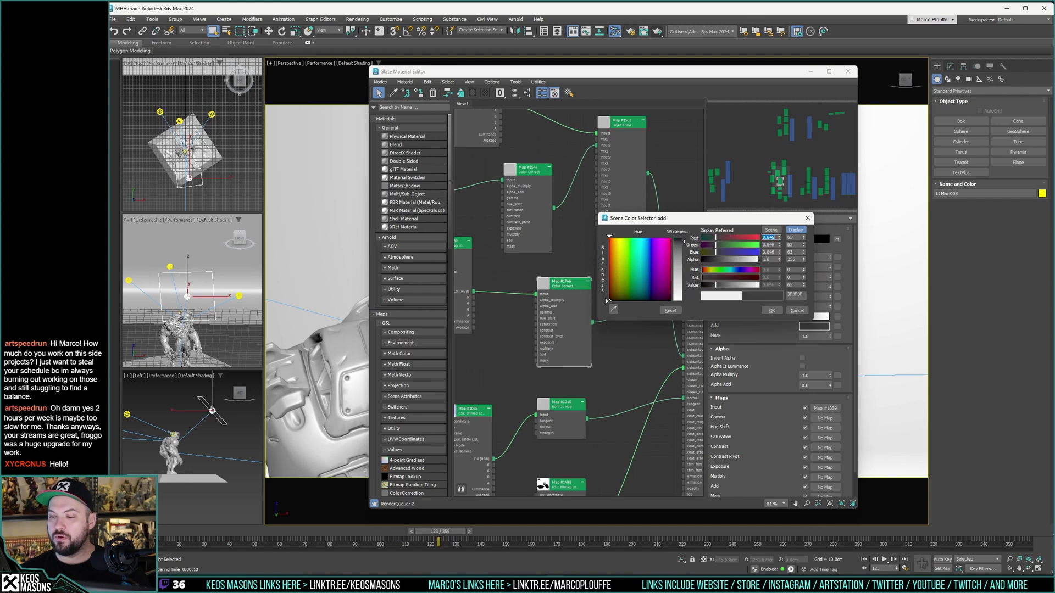
{"action": "left_click_drag", "start_coordinate": [678, 254], "coordinate": [677, 252]}
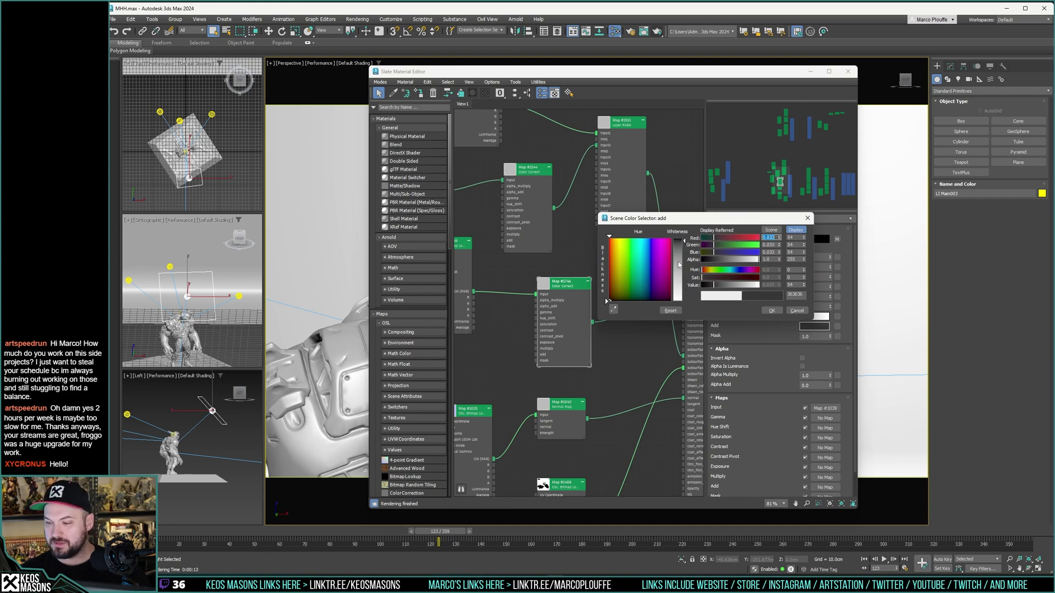
{"action": "left_click", "coordinate": [771, 311]}
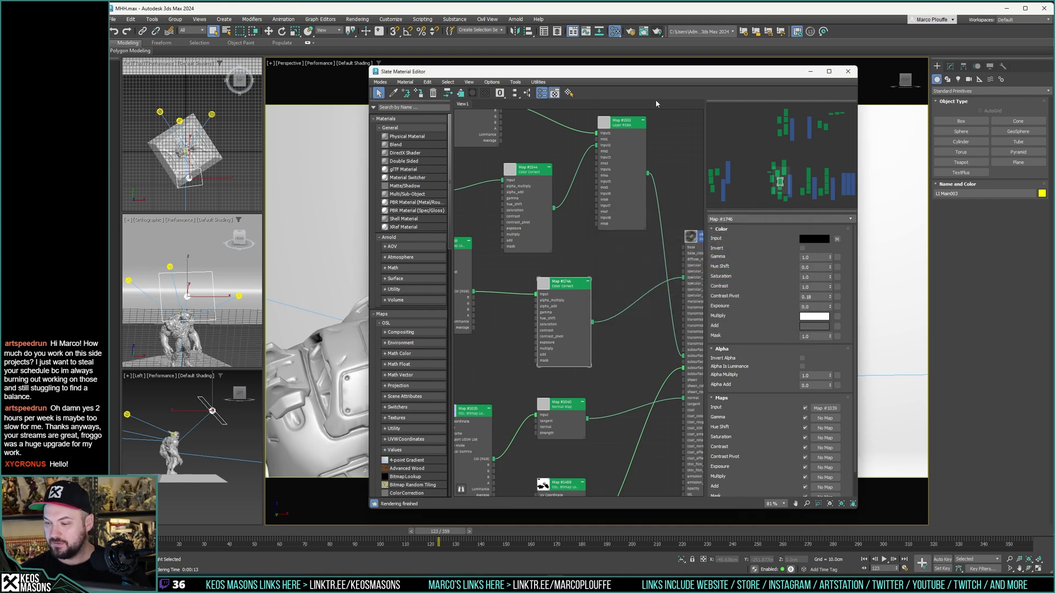
Step: Test-render the skin with the grey Add color, close the render, and set the Add color to a darker grey of about 63
{"action": "left_click", "coordinate": [657, 32]}
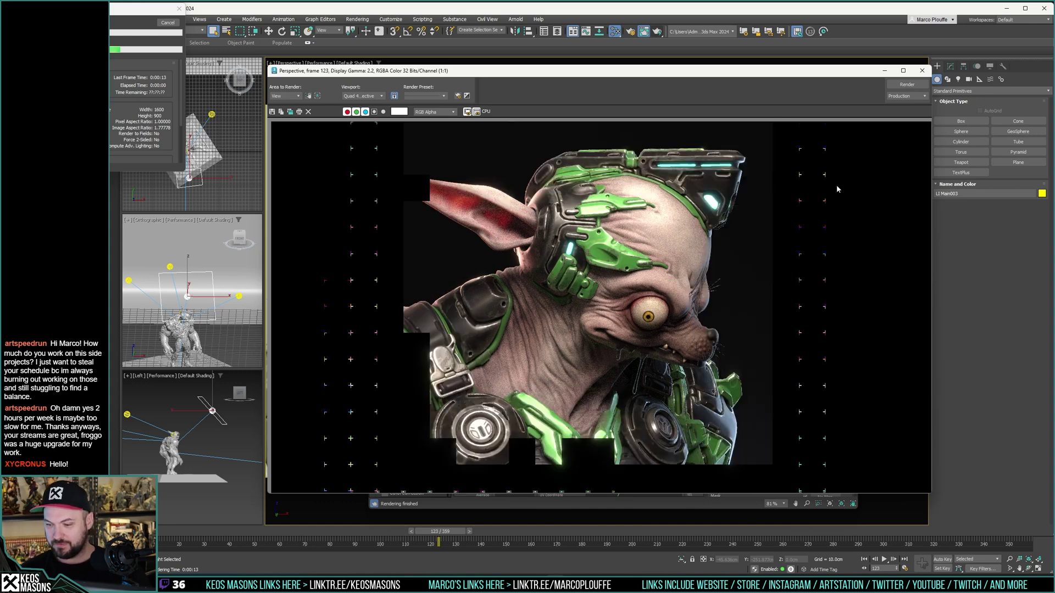
{"action": "left_click", "coordinate": [921, 71]}
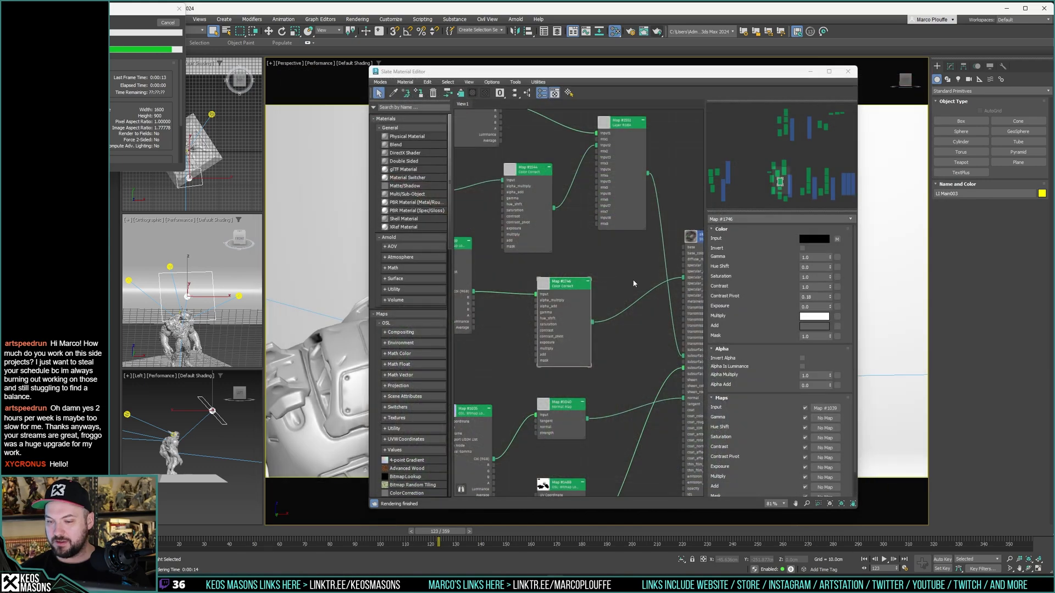
{"action": "left_click", "coordinate": [814, 327]}
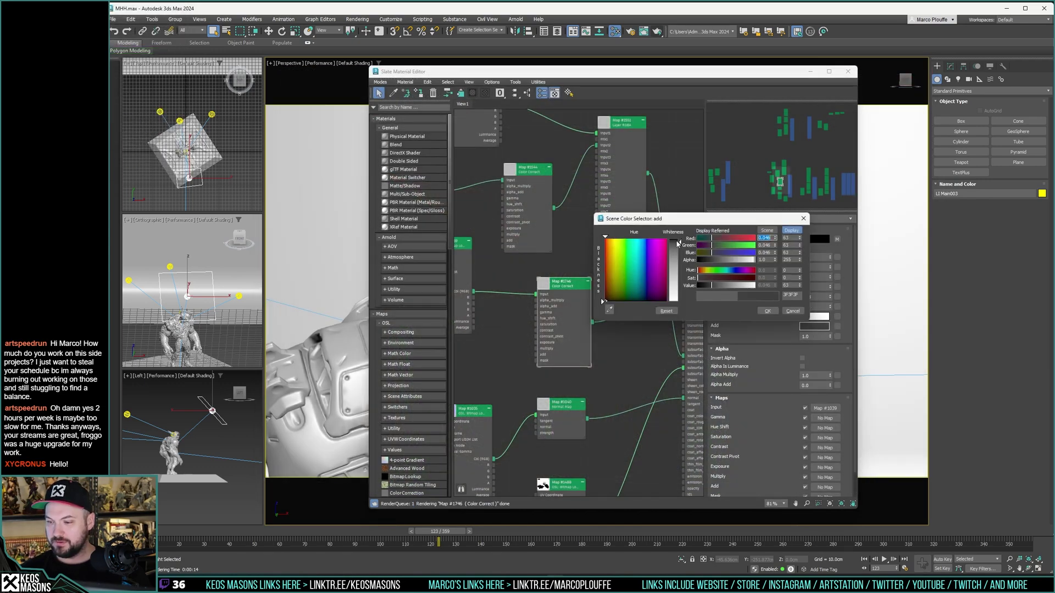
{"action": "left_click", "coordinate": [768, 311]}
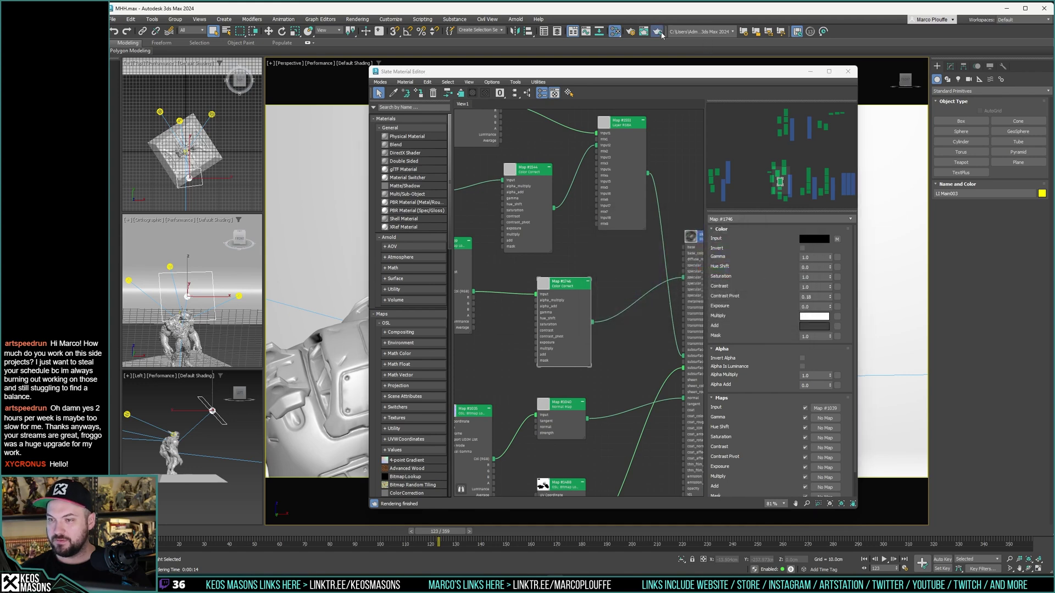
Step: Test-render the skin, then darken the Color Correct's Add color to a grey of 44 and shift its node slightly down
{"action": "left_click", "coordinate": [659, 33]}
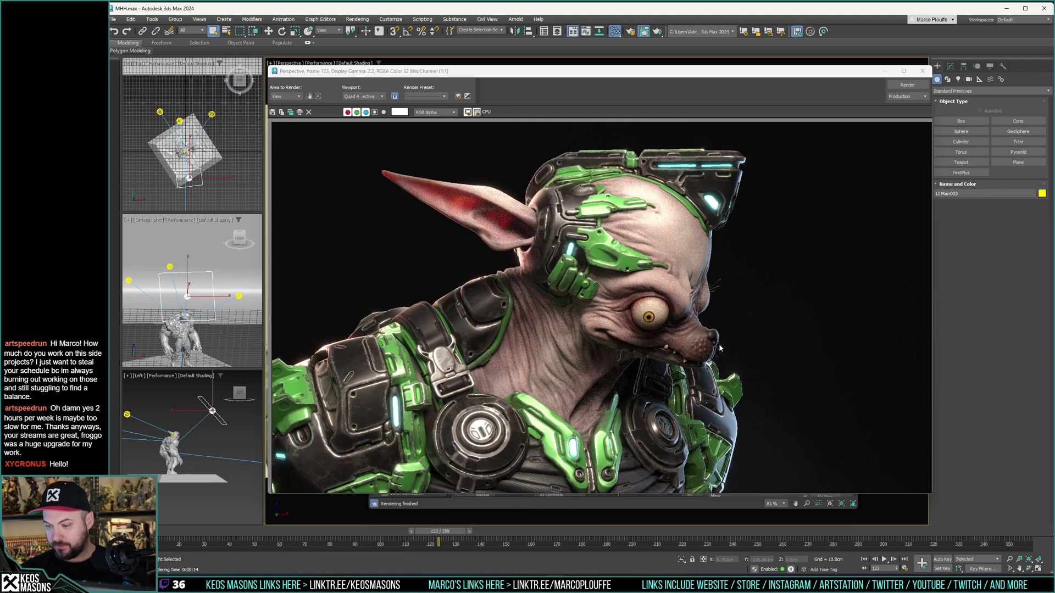
{"action": "left_click", "coordinate": [922, 71]}
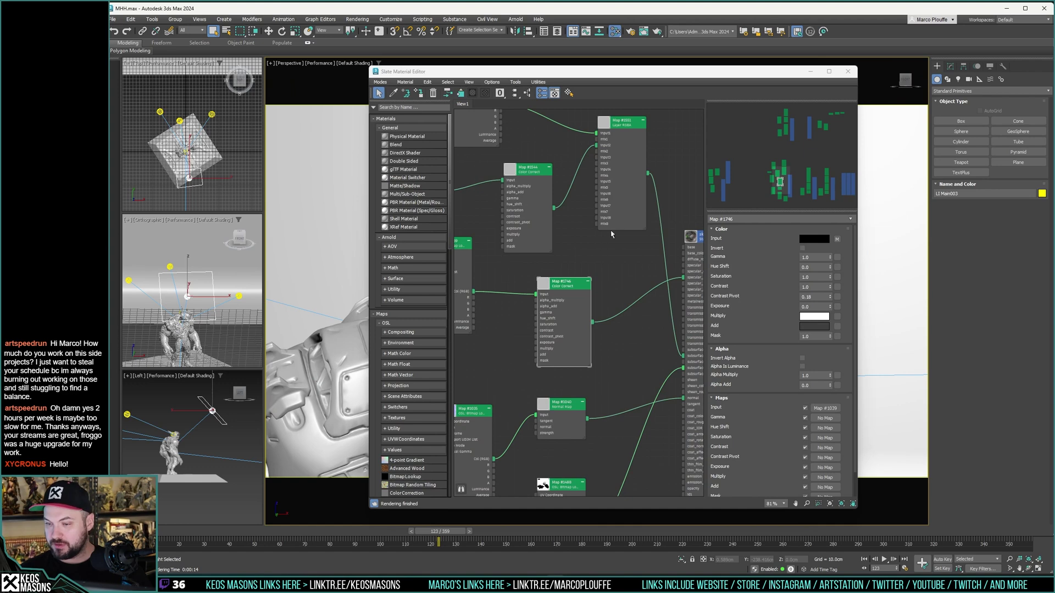
{"action": "left_click", "coordinate": [805, 327]}
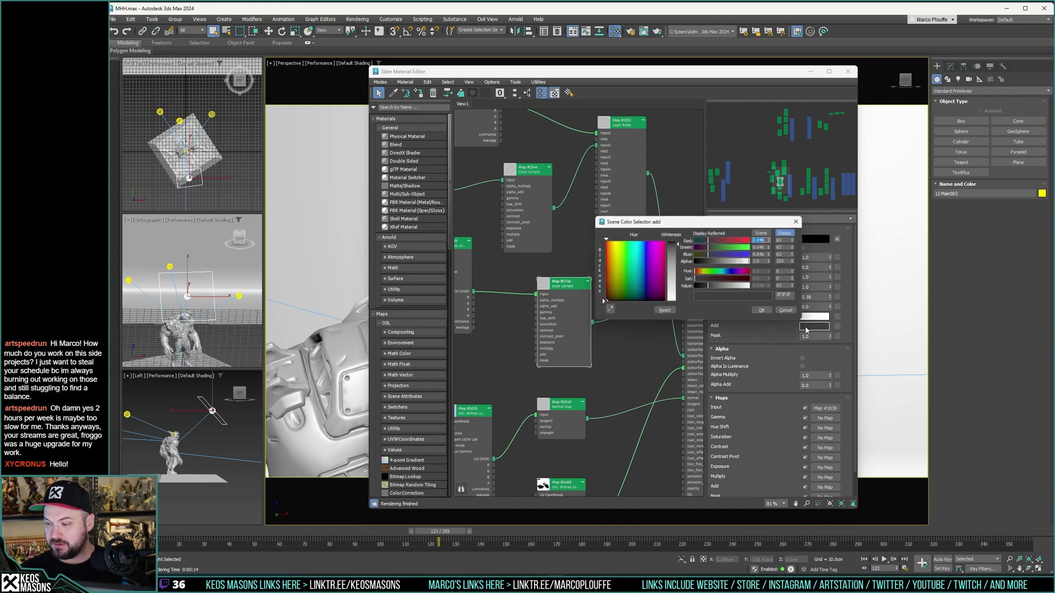
{"action": "left_click", "coordinate": [705, 286]}
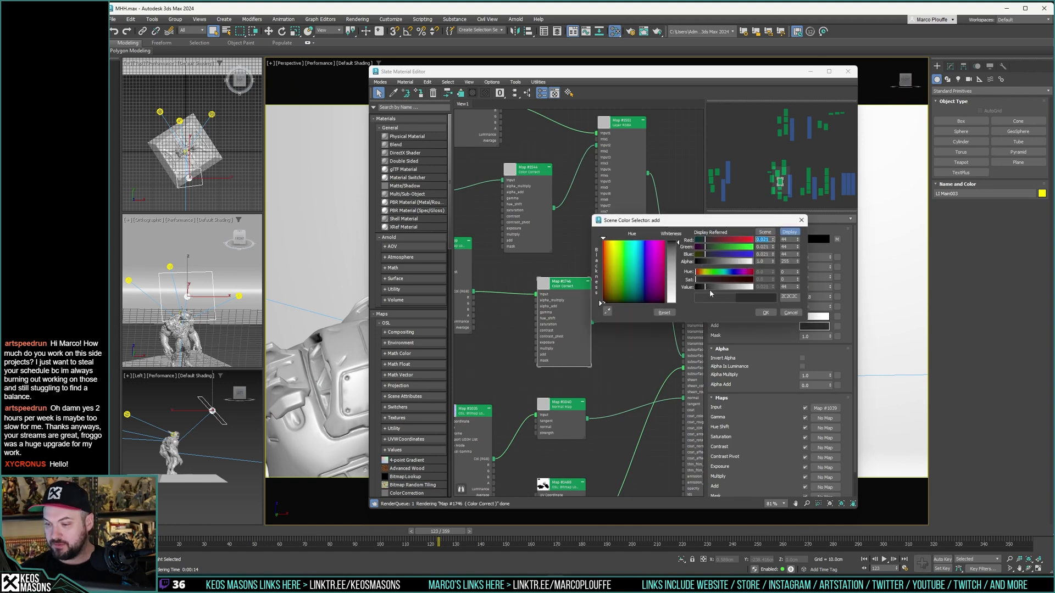
{"action": "left_click", "coordinate": [765, 312]}
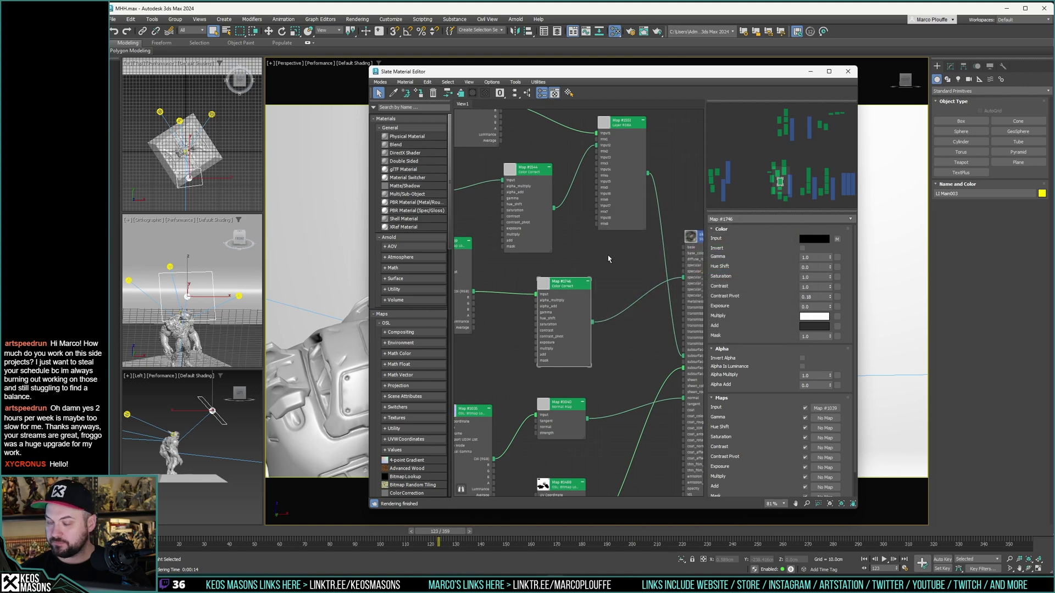
{"action": "left_click_drag", "start_coordinate": [574, 283], "coordinate": [574, 296]}
{"action": "left_click", "coordinate": [601, 276]}
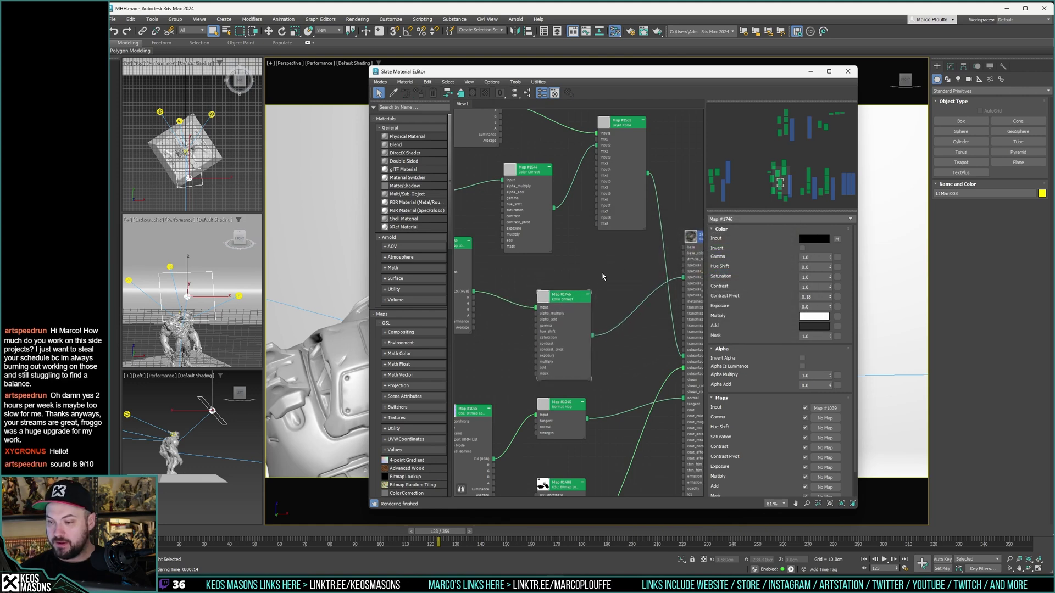
Step: Tint the skin material's specular color a very pale cyan with a saturation of 22
{"action": "double_click", "coordinate": [695, 262]}
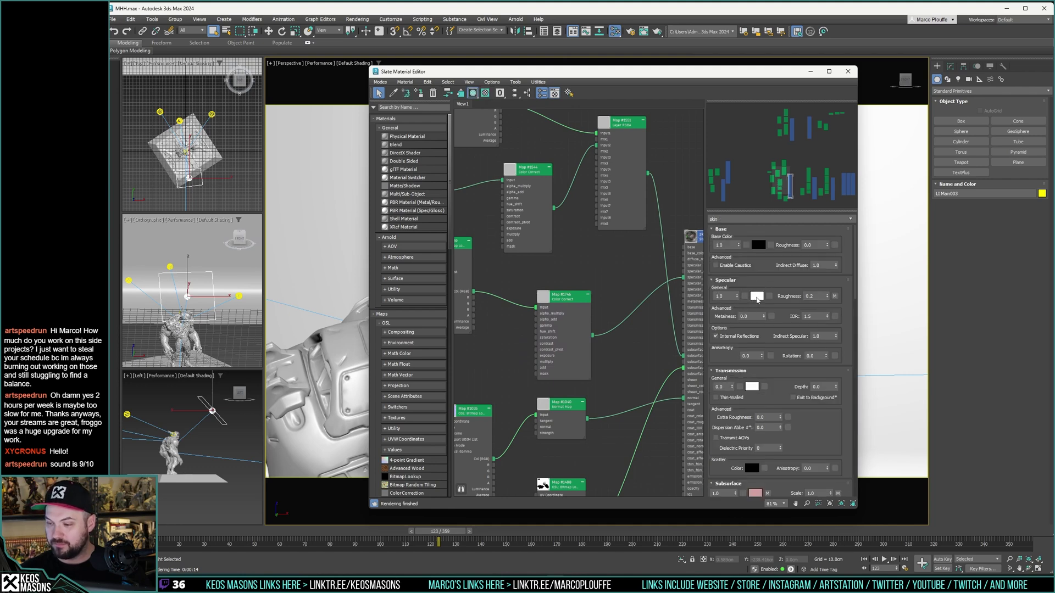
{"action": "left_click", "coordinate": [756, 296]}
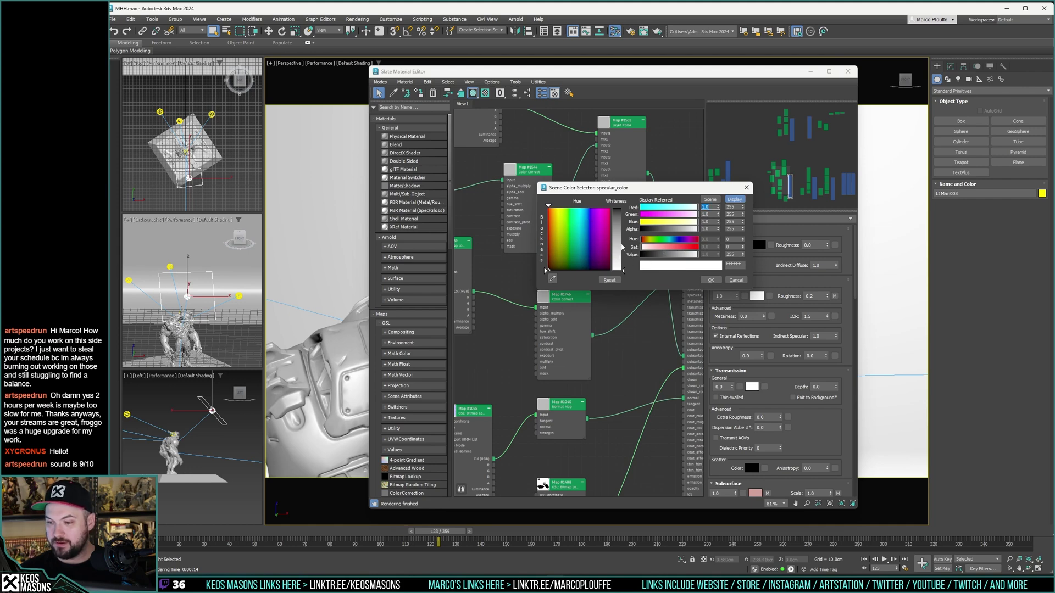
{"action": "left_click", "coordinate": [671, 241]}
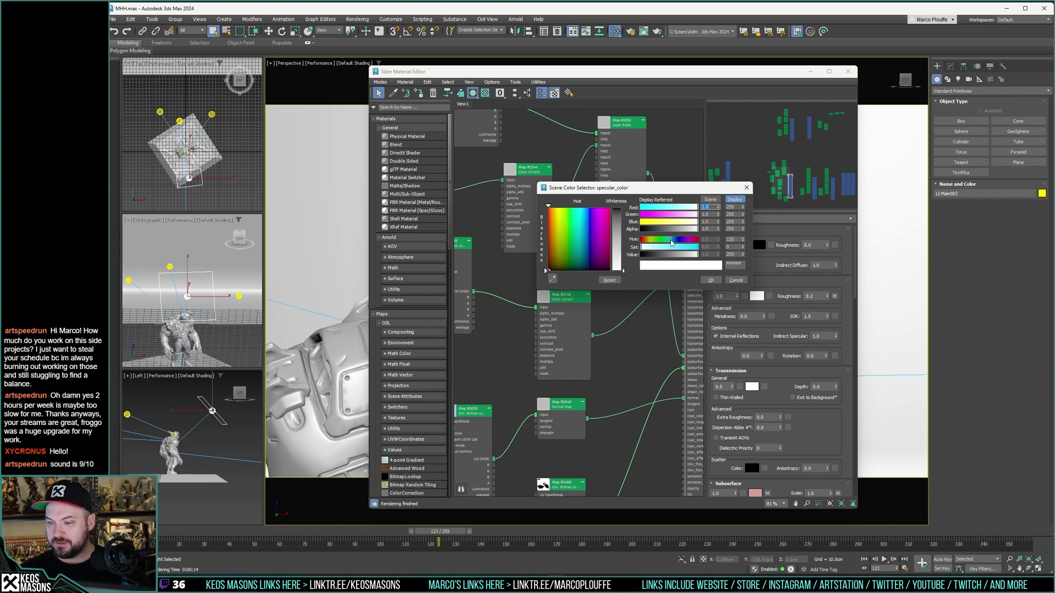
{"action": "left_click", "coordinate": [642, 247]}
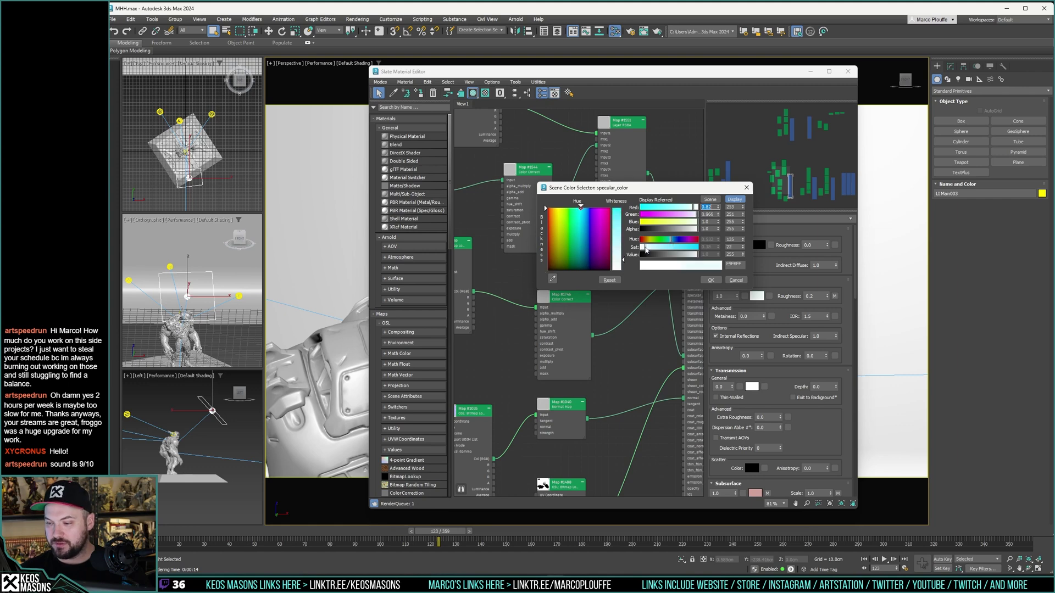
{"action": "left_click", "coordinate": [710, 280]}
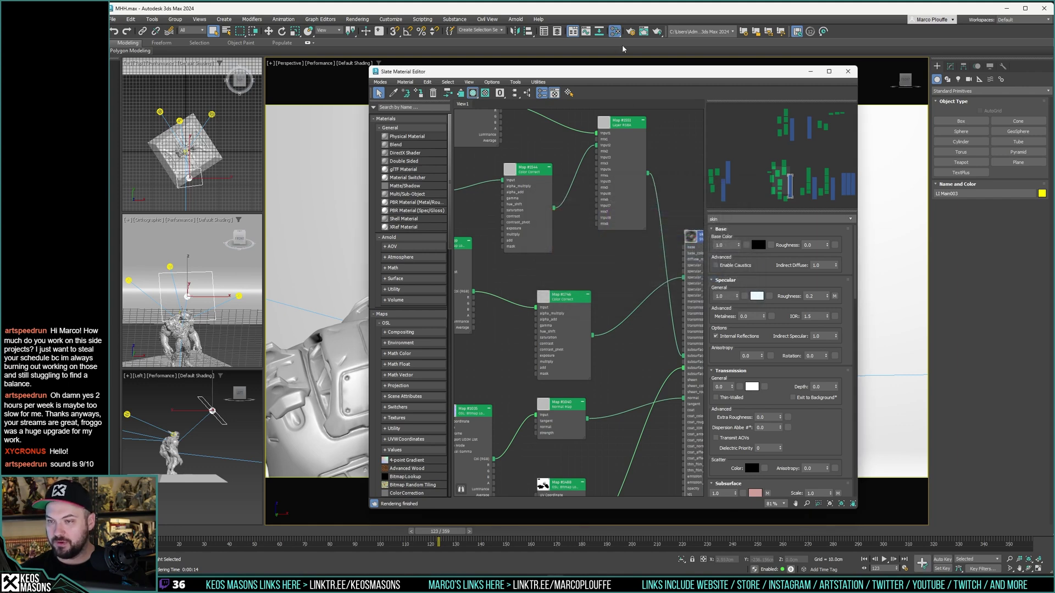
Step: Test-render the skin with the pale cyan specular, then deepen the specular color to a saturation of 69
{"action": "key", "text": "shift+q"}
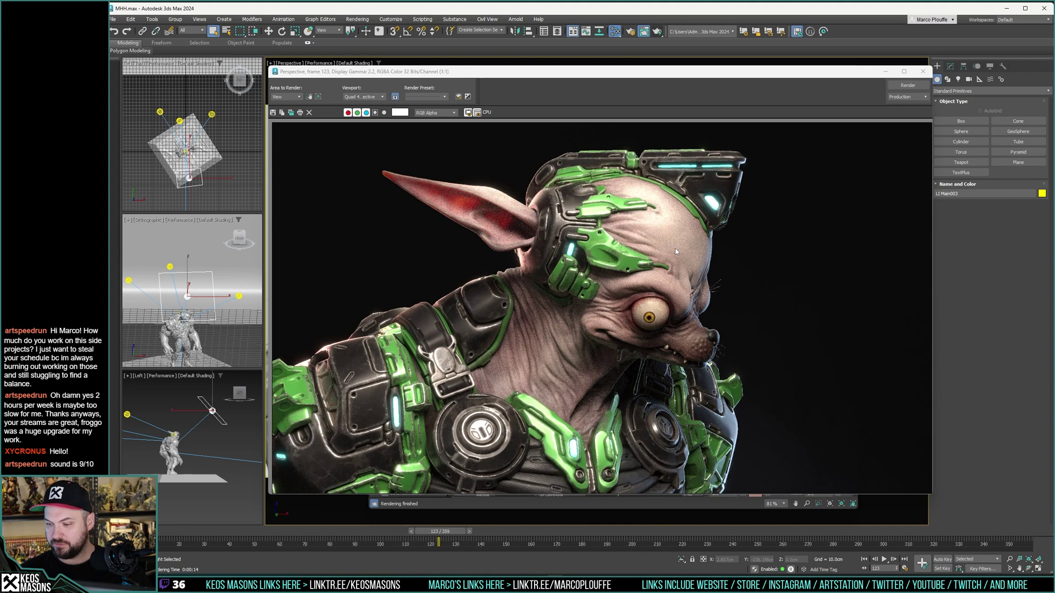
{"action": "key", "text": "alt+Tab"}
{"action": "key", "text": "alt+Tab"}
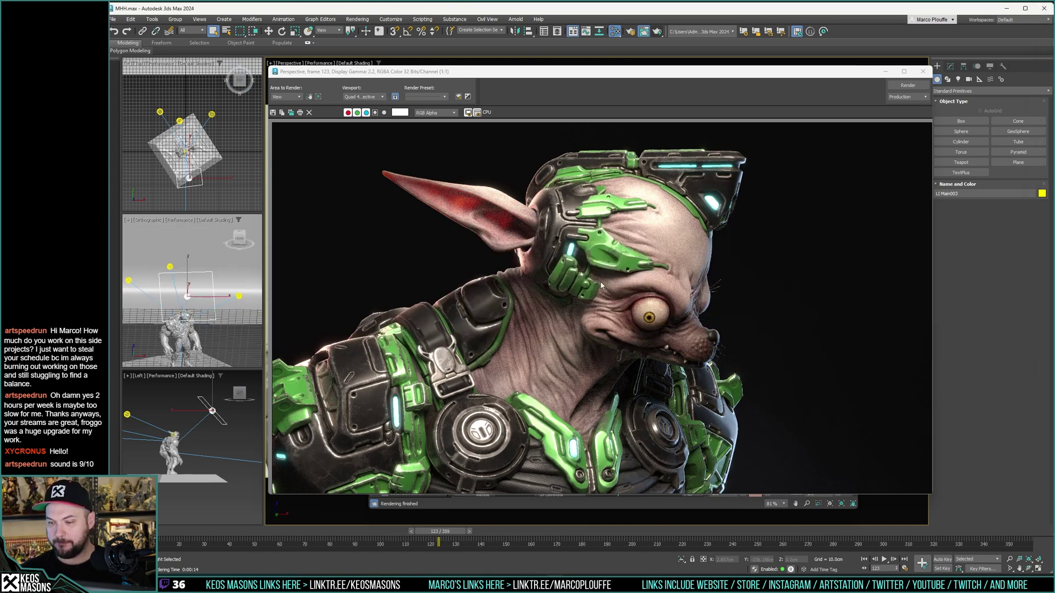
{"action": "key", "text": "m"}
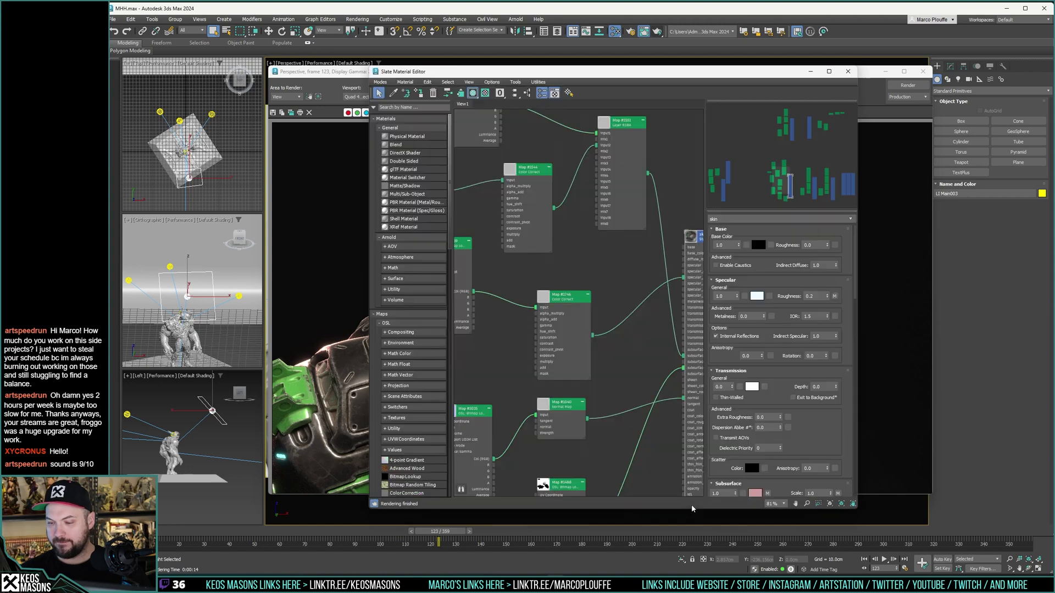
{"action": "left_click", "coordinate": [757, 297]}
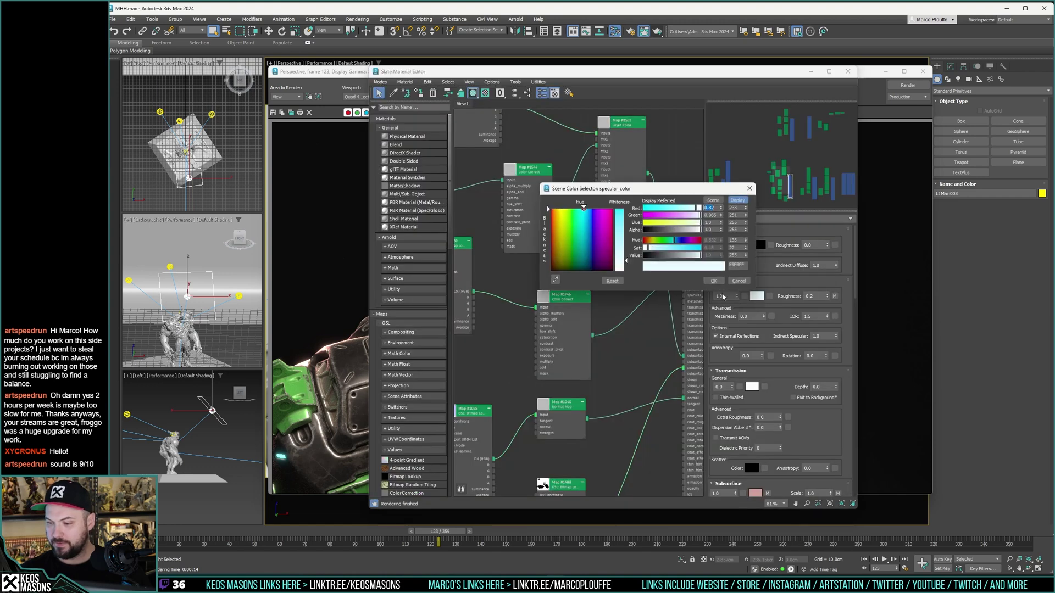
{"action": "left_click_drag", "start_coordinate": [630, 251], "coordinate": [627, 240]}
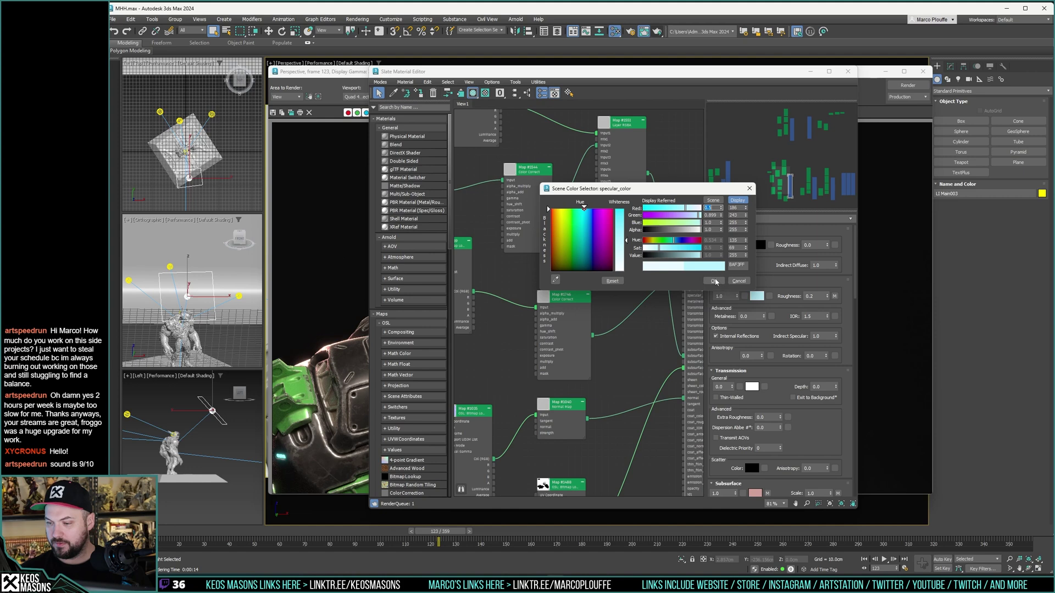
{"action": "key", "text": "Return"}
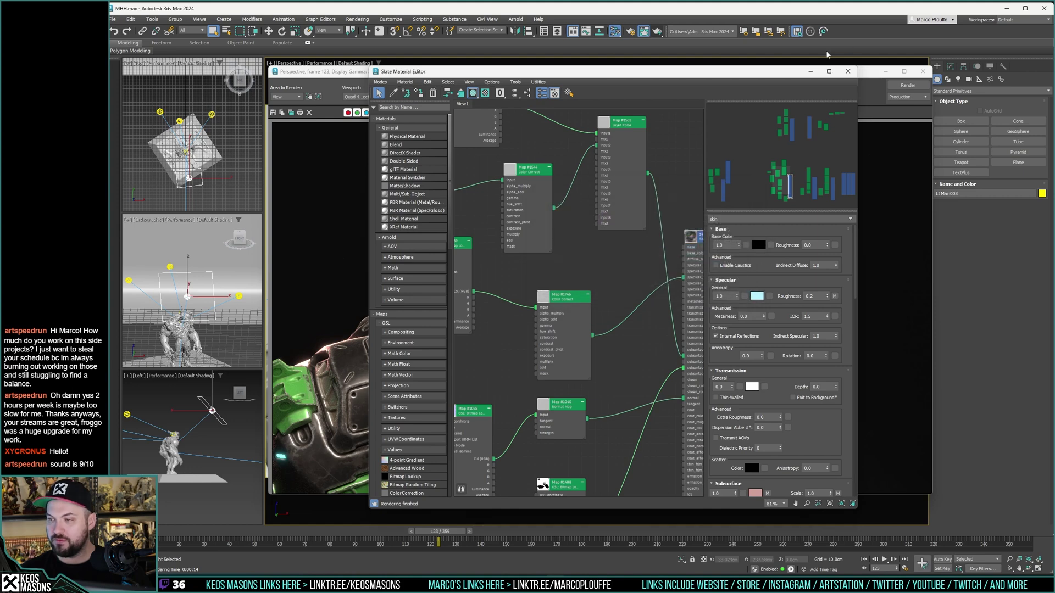
Step: Test-render the skin with the stronger cyan specular, then reduce the specular color's saturation to 33
{"action": "left_click", "coordinate": [908, 85]}
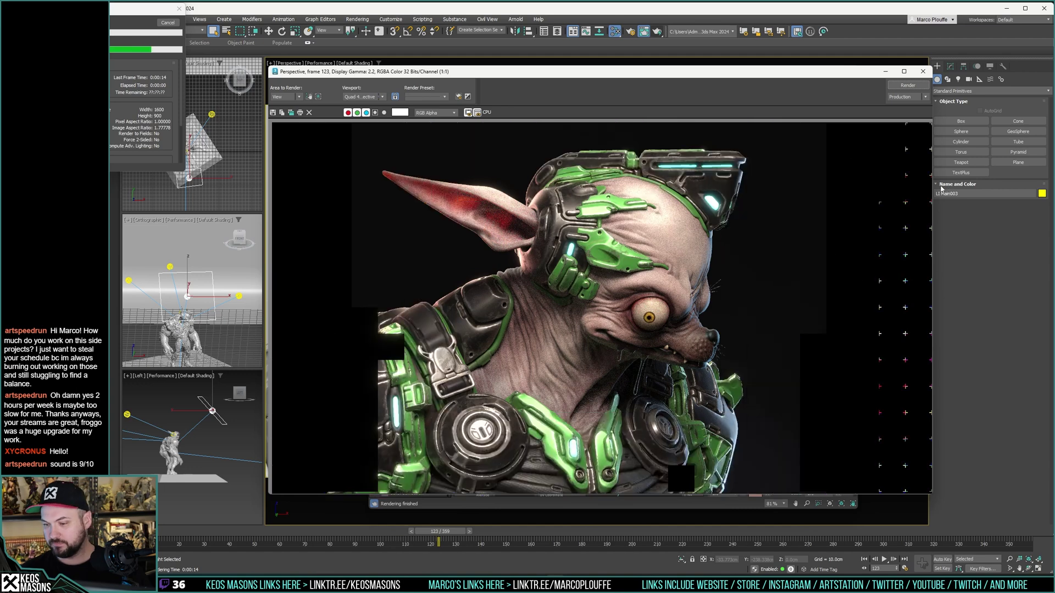
{"action": "left_click", "coordinate": [924, 72]}
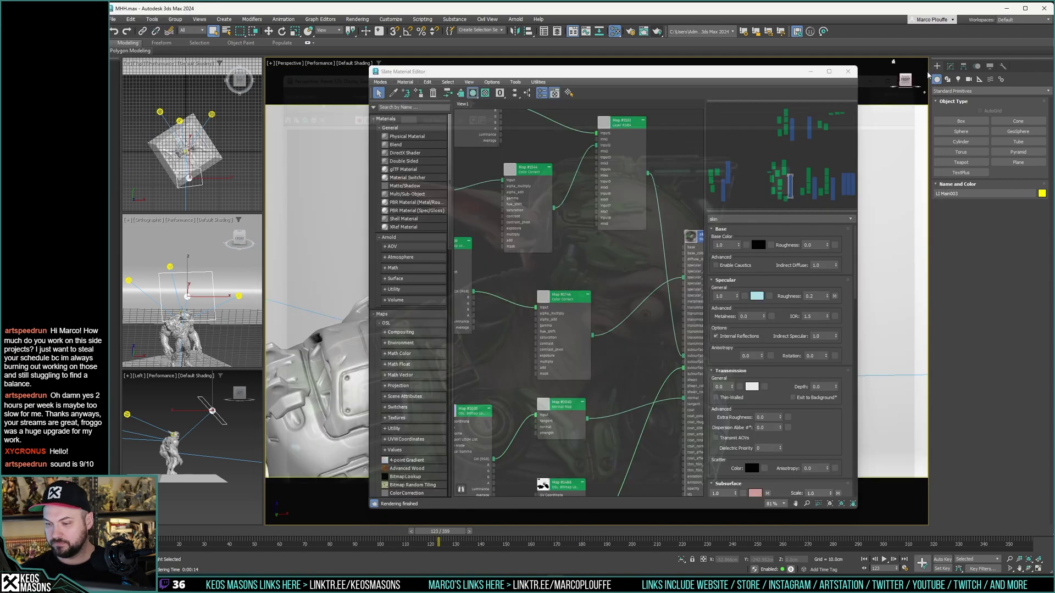
{"action": "left_click", "coordinate": [756, 296]}
{"action": "left_click", "coordinate": [652, 246]}
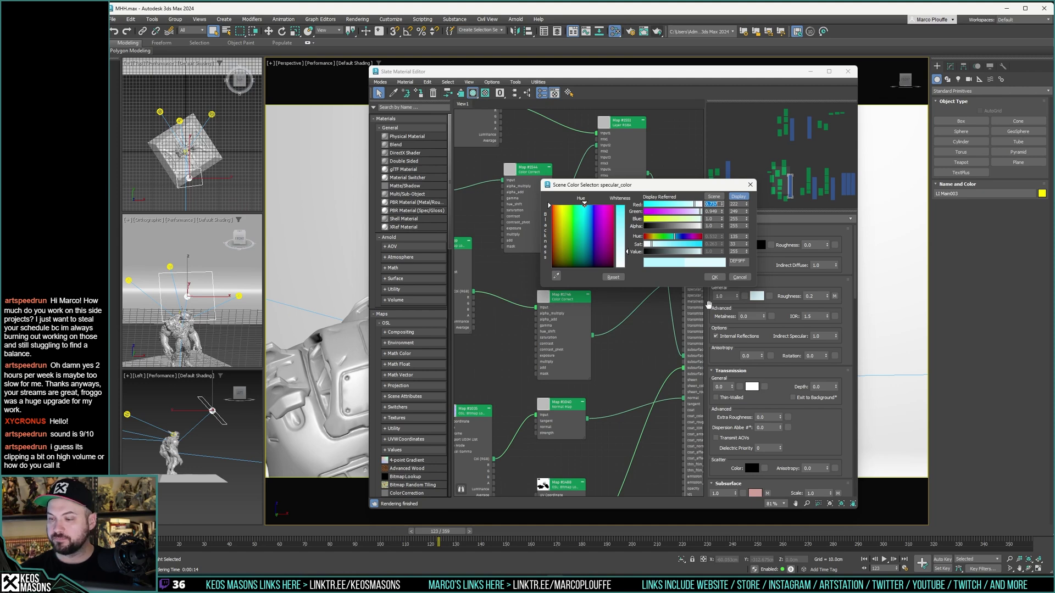
{"action": "left_click", "coordinate": [714, 277]}
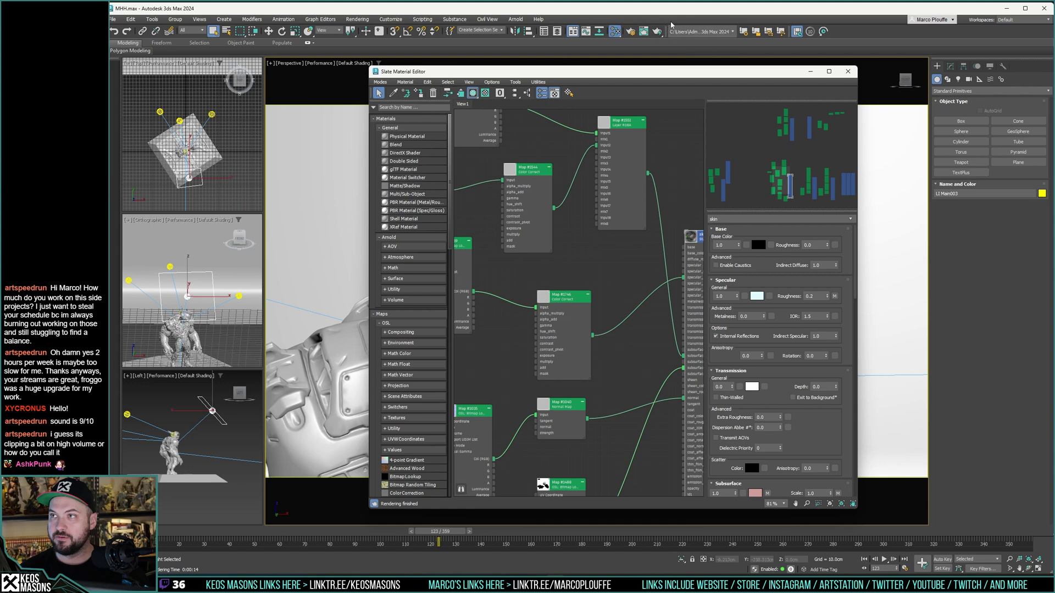
Step: Try a specular weight of 0.7 on the skin material and test-render the head and shoulders
{"action": "left_click_drag", "start_coordinate": [726, 296], "coordinate": [693, 302]}
{"action": "type", "text": ".7"}
{"action": "key", "text": "Return"}
{"action": "left_click", "coordinate": [657, 32]}
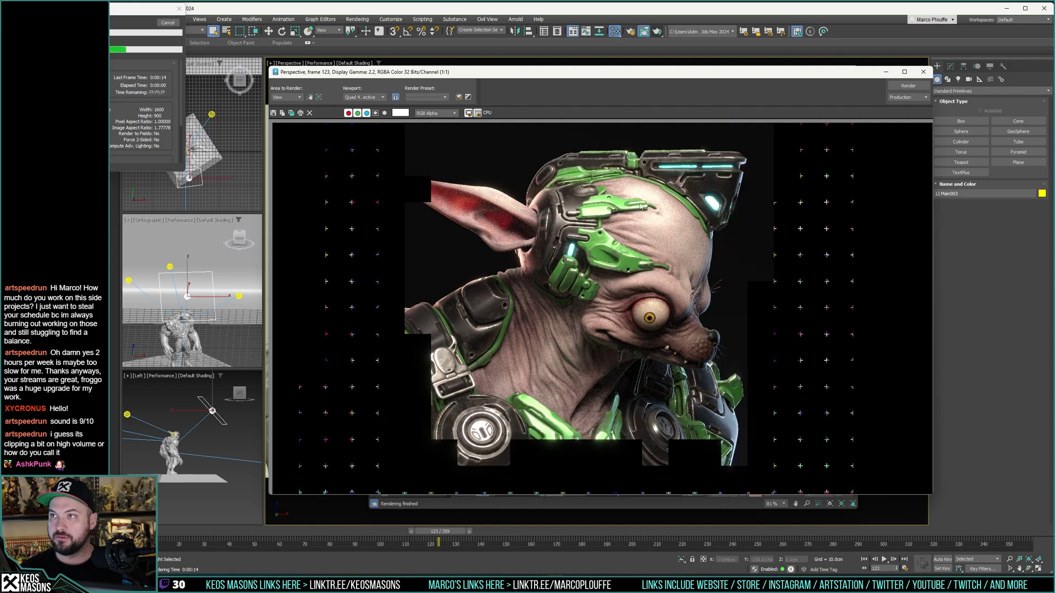
{"action": "left_click", "coordinate": [924, 76]}
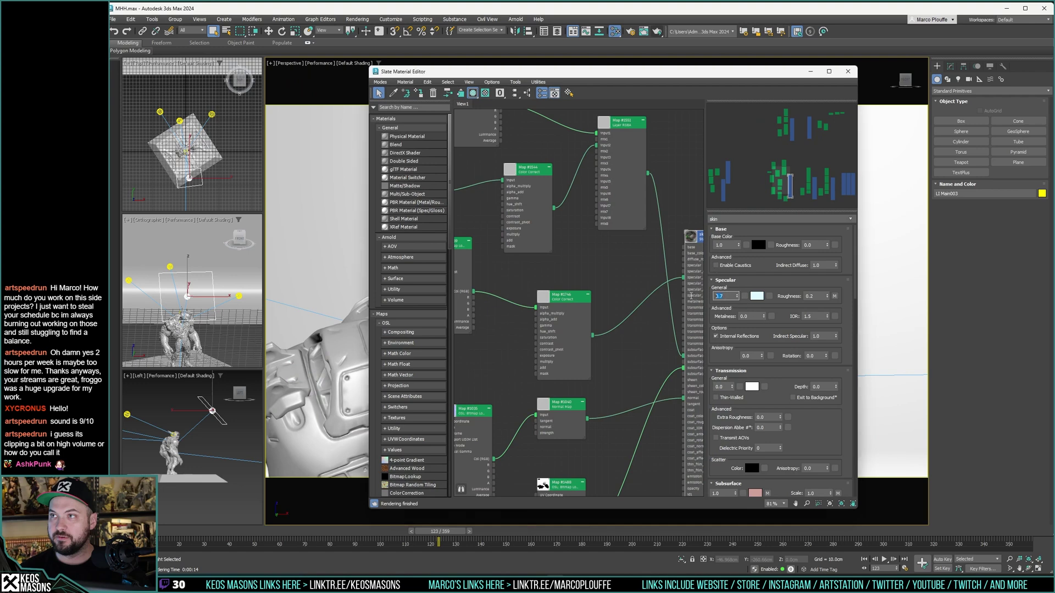
Step: Remove the cyan tint from the skin's specular color and darken it to a neutral grey of 188
{"action": "left_click", "coordinate": [769, 280]}
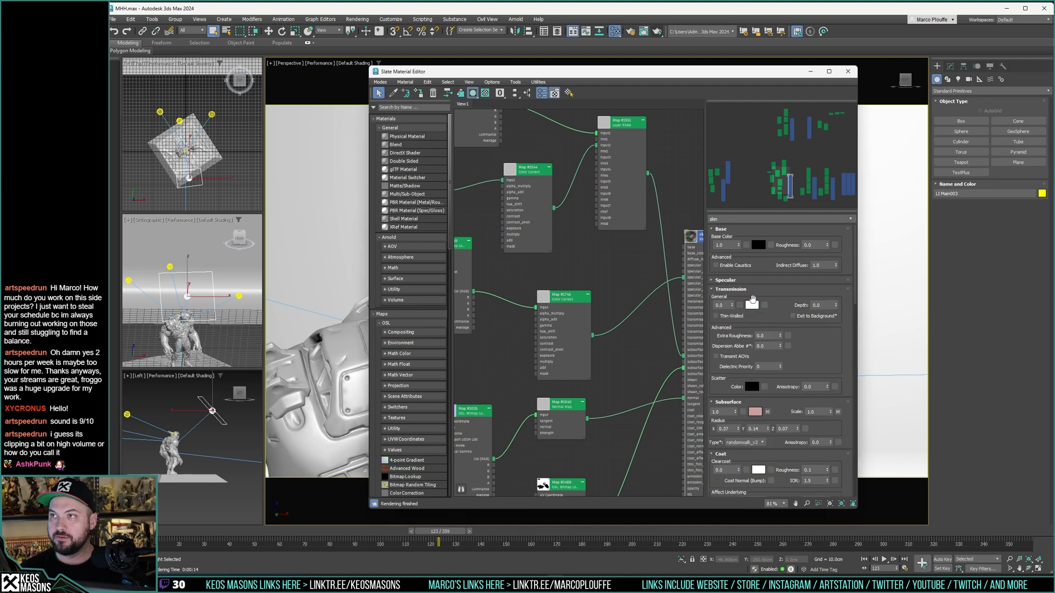
{"action": "left_click", "coordinate": [740, 281]}
{"action": "left_click", "coordinate": [756, 296]}
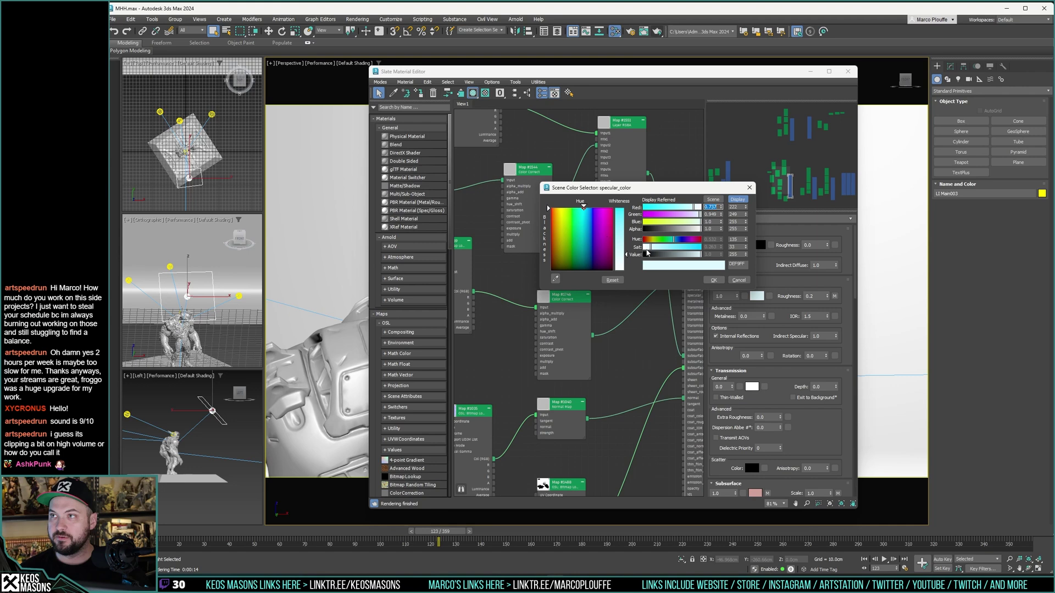
{"action": "left_click_drag", "start_coordinate": [646, 247], "coordinate": [642, 246]}
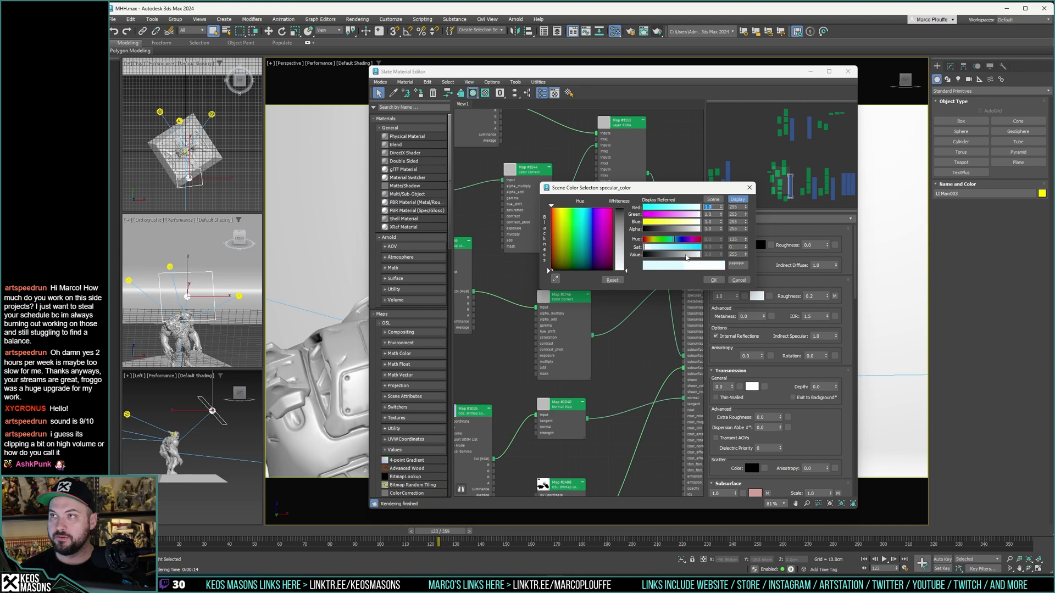
{"action": "left_click", "coordinate": [692, 264]}
{"action": "left_click", "coordinate": [714, 279]}
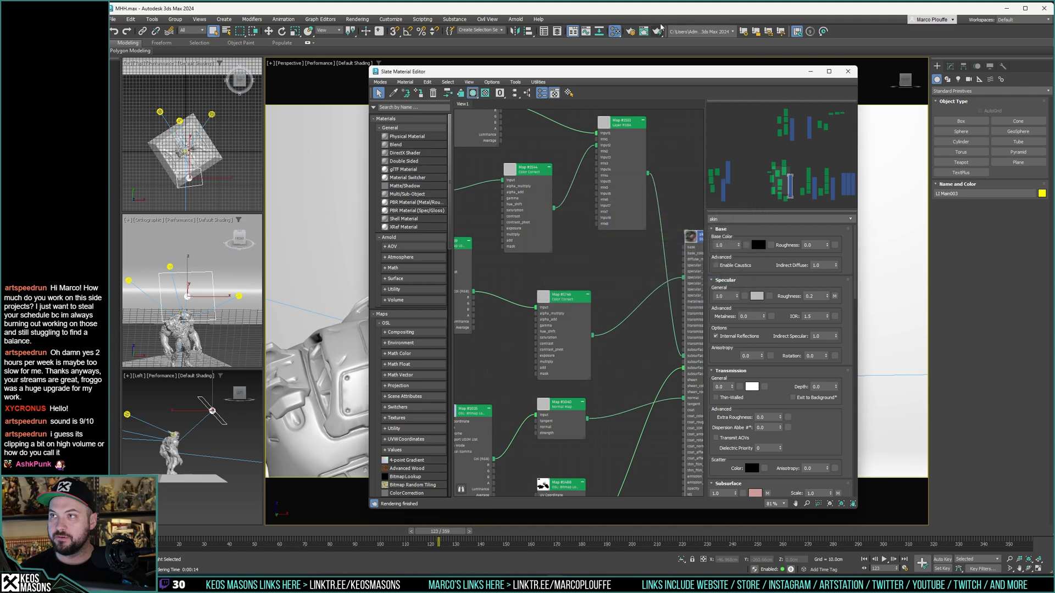
Step: Change the skin's specular color to a muted pale blue-grey with a value of 203
{"action": "left_click", "coordinate": [756, 297]}
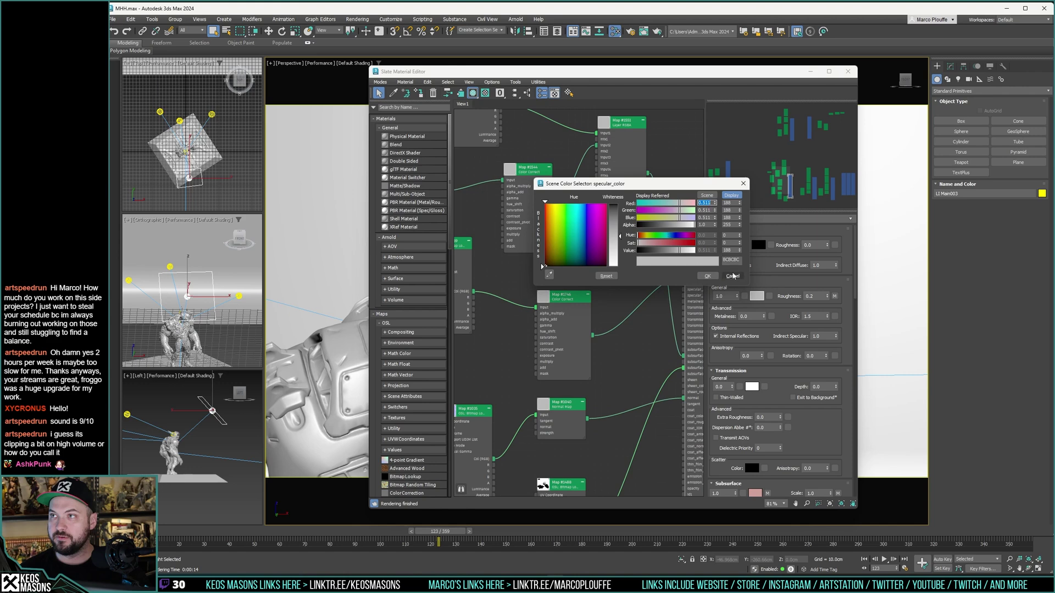
{"action": "left_click", "coordinate": [732, 276]}
{"action": "left_click", "coordinate": [756, 297]}
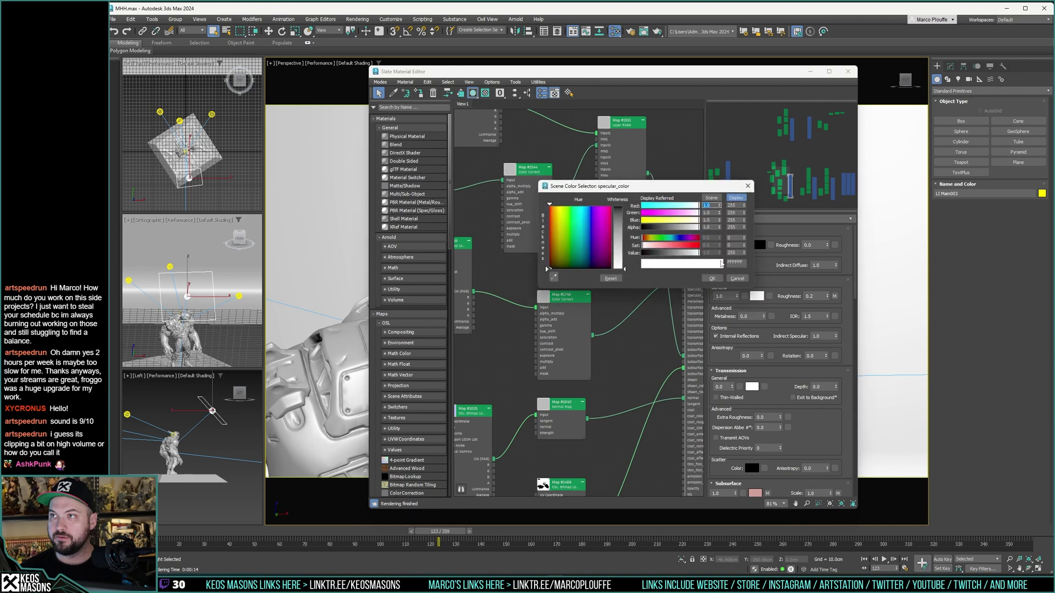
{"action": "left_click", "coordinate": [674, 239]}
{"action": "left_click_drag", "start_coordinate": [647, 245], "coordinate": [688, 253]}
{"action": "left_click", "coordinate": [712, 279]}
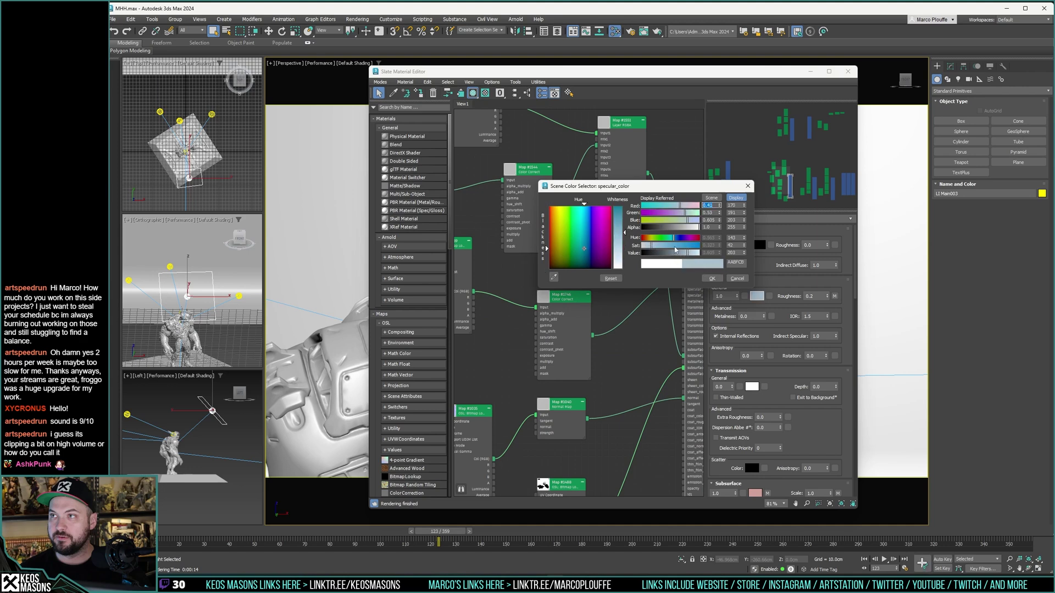
Step: Test-render the skin with the blue-grey specular, close the render, and set the specular color to pure white
{"action": "left_click", "coordinate": [657, 32]}
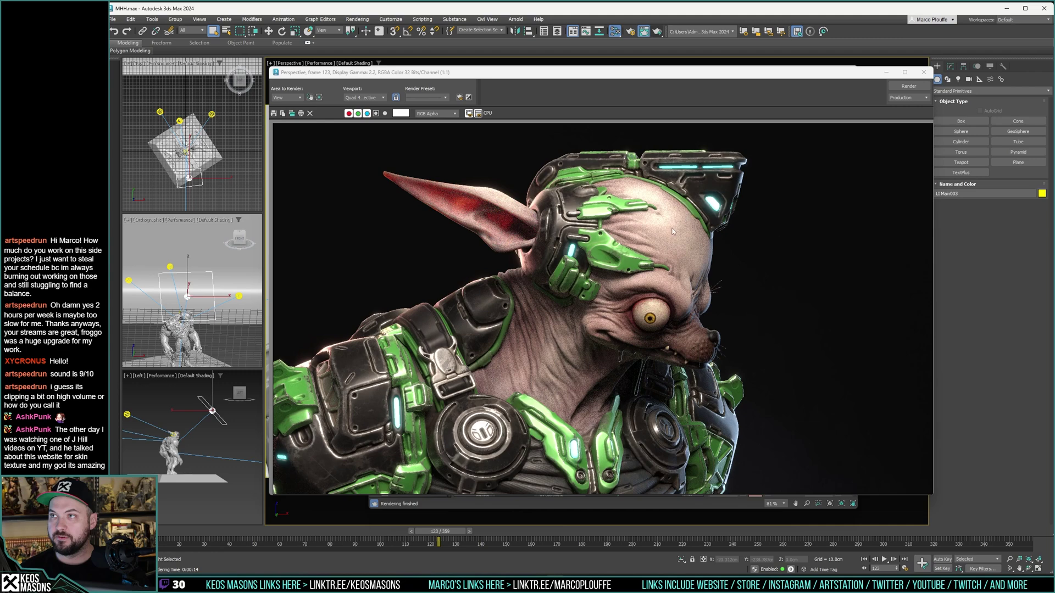
{"action": "left_click", "coordinate": [925, 73]}
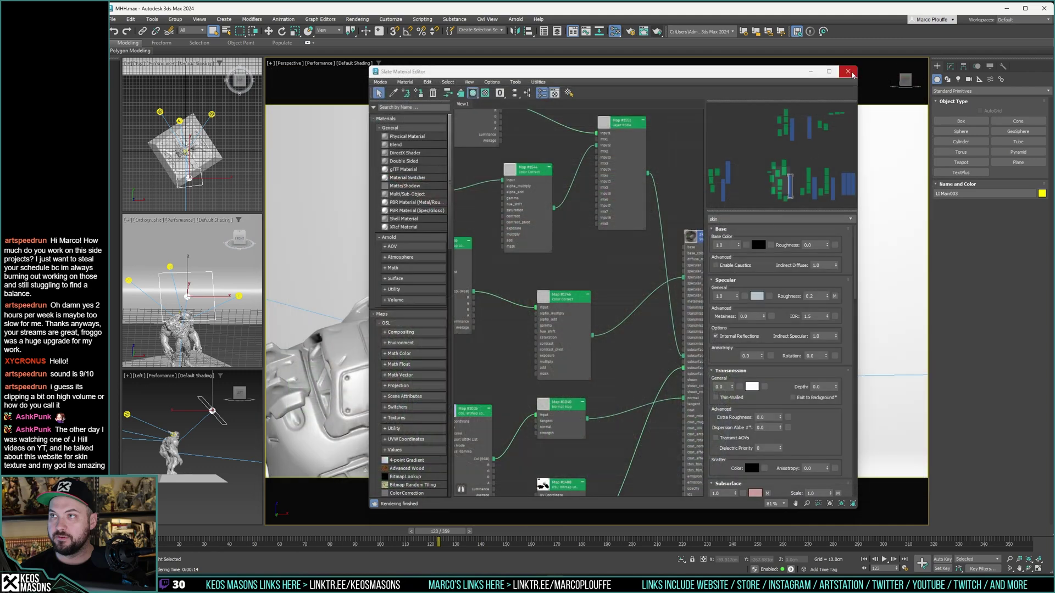
{"action": "left_click", "coordinate": [756, 296]}
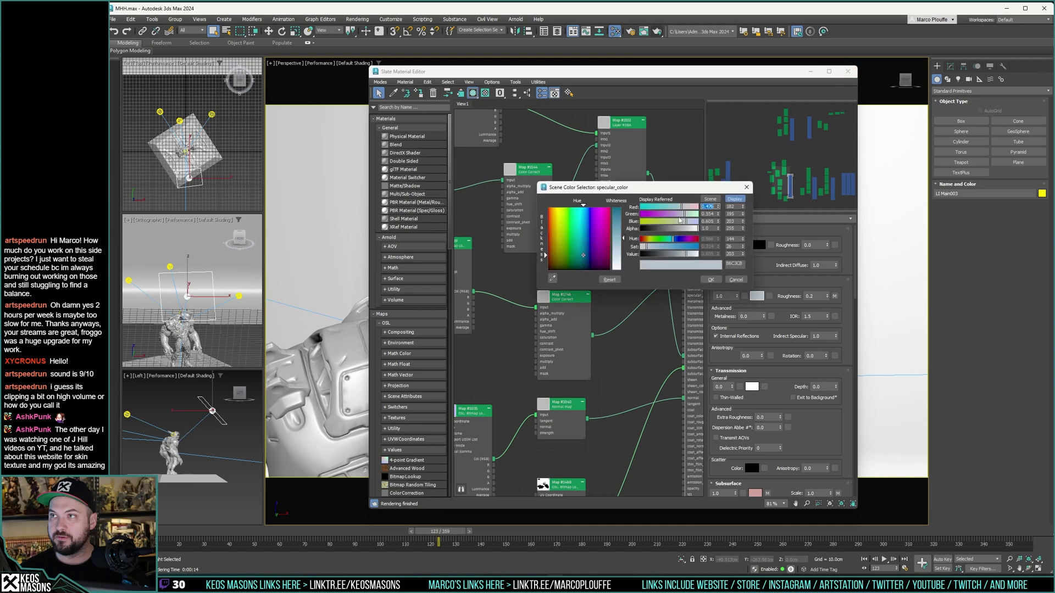
{"action": "left_click_drag", "start_coordinate": [649, 248], "coordinate": [641, 247]}
{"action": "left_click_drag", "start_coordinate": [708, 256], "coordinate": [714, 255]}
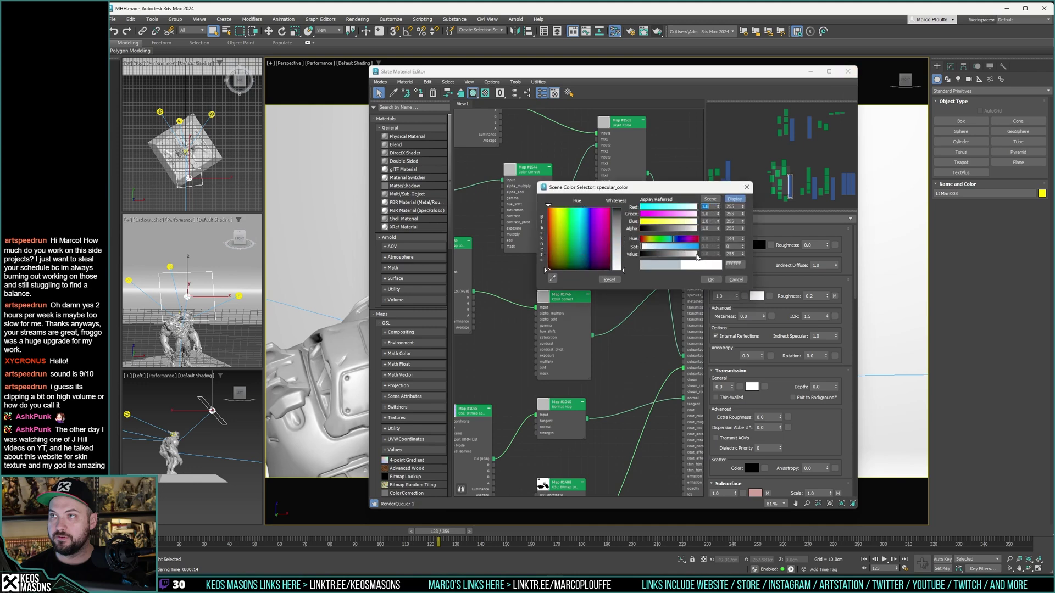
{"action": "left_click", "coordinate": [710, 280]}
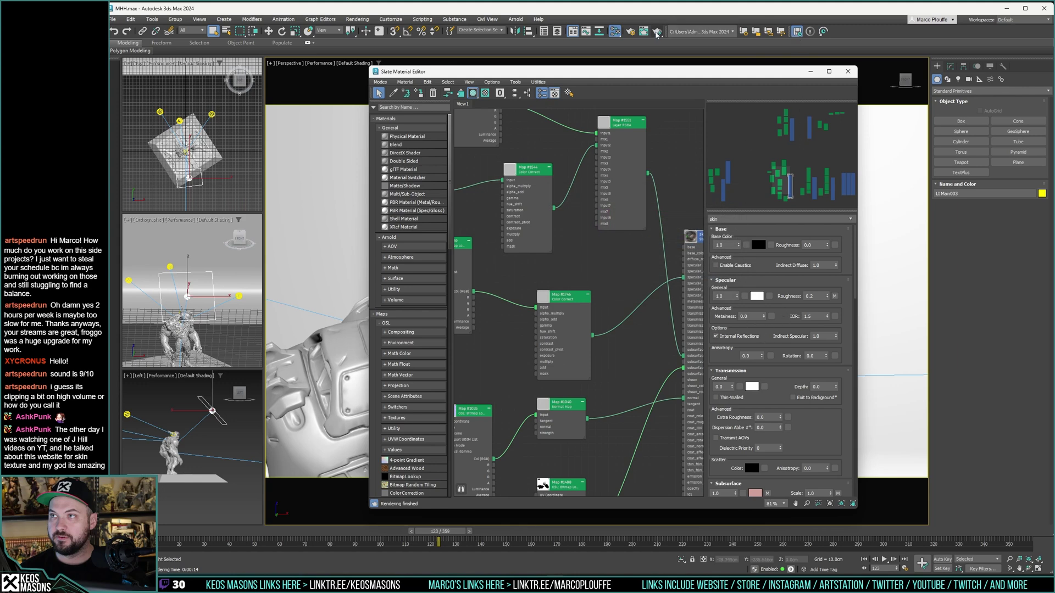
Step: Start a test render, switch to Substance 3D Painter, and inspect the creature's roughness channel before restoring the full material display
{"action": "left_click", "coordinate": [768, 31]}
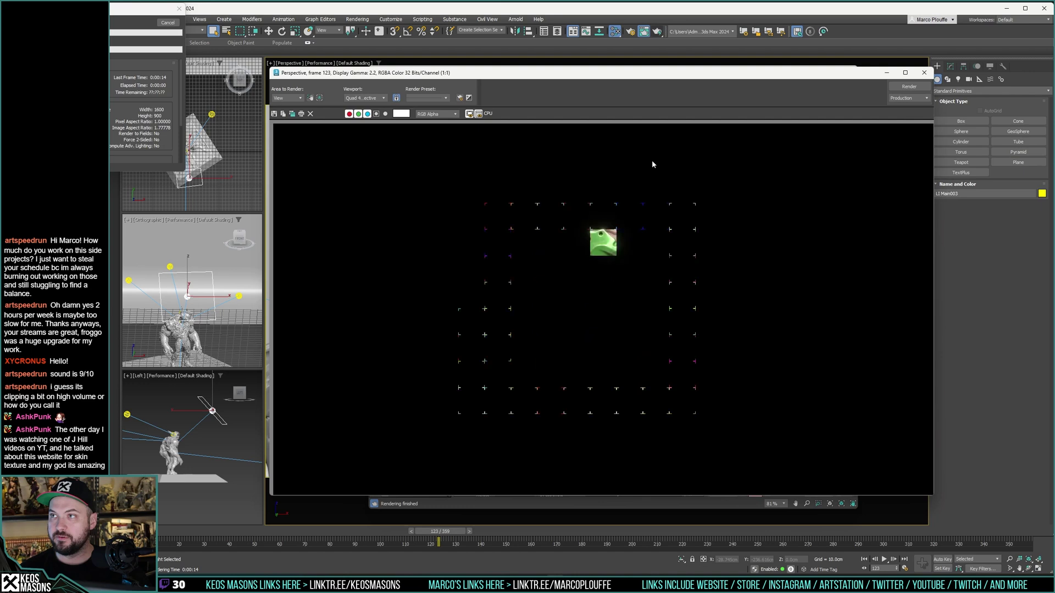
{"action": "key", "text": "alt+Tab"}
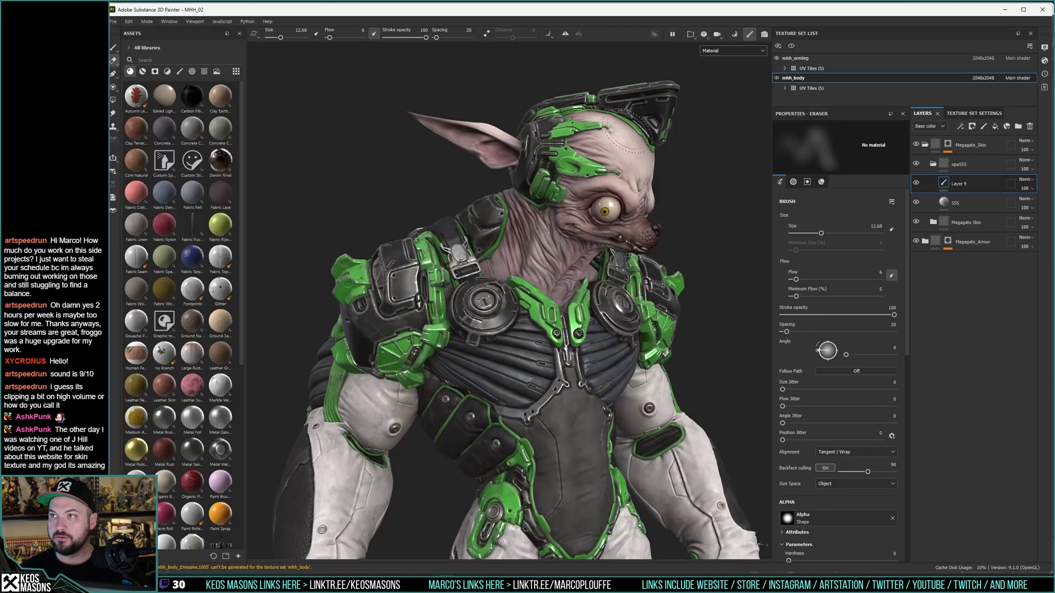
{"action": "left_click", "coordinate": [722, 51]}
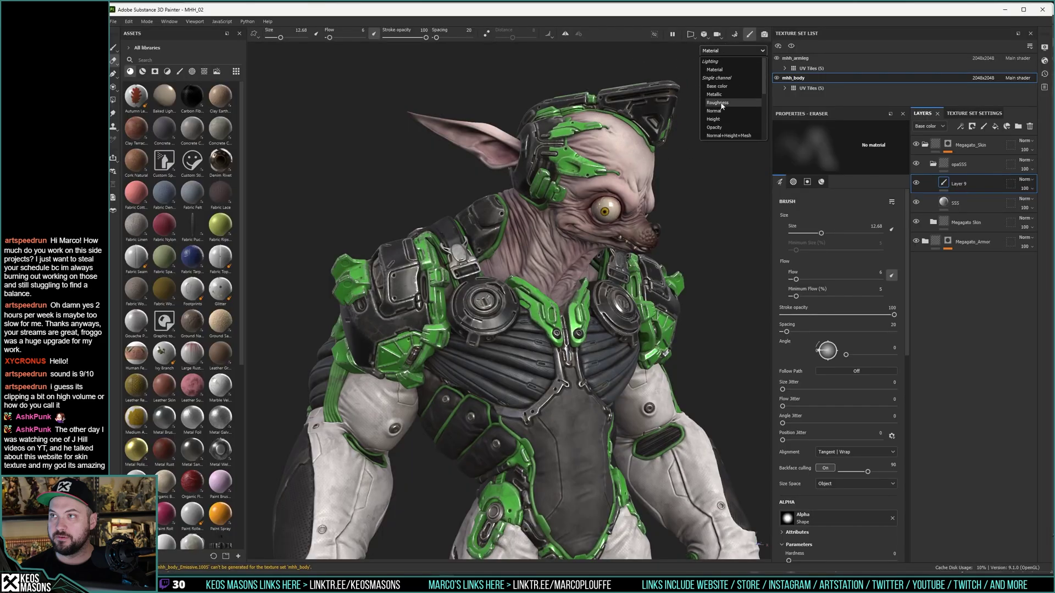
{"action": "left_click", "coordinate": [717, 102]}
{"action": "left_click_drag", "start_coordinate": [615, 220], "coordinate": [552, 228], "text": "alt"}
{"action": "middle_click_drag", "start_coordinate": [552, 228], "coordinate": [552, 248], "text": "alt"}
{"action": "left_click_drag", "start_coordinate": [552, 249], "coordinate": [632, 224], "text": "alt"}
{"action": "key", "text": "m"}
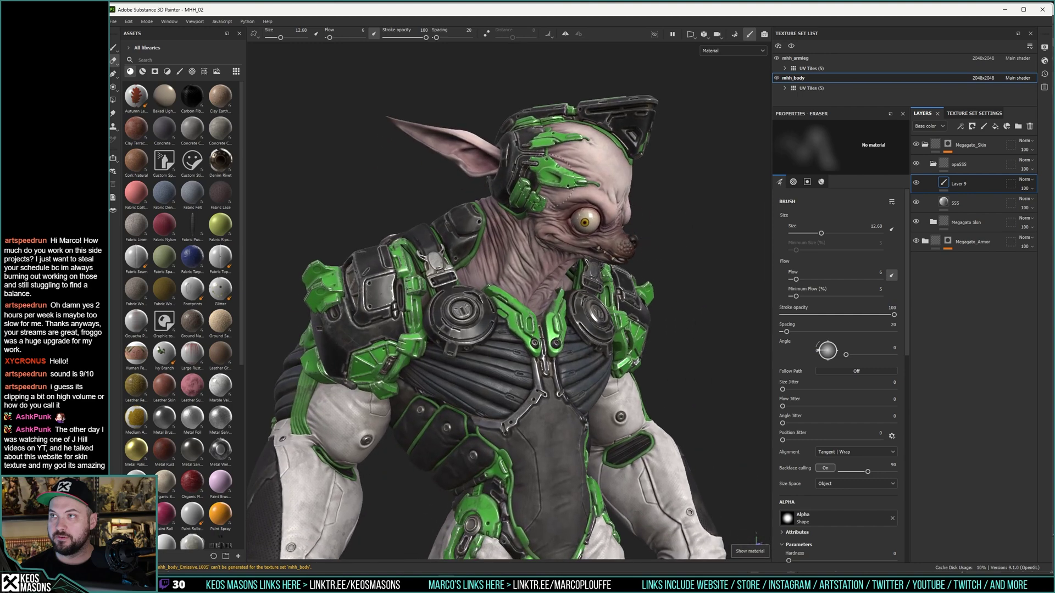
Step: Save the Substance 3D Painter project and return to 3ds Max
{"action": "left_click", "coordinate": [113, 22]}
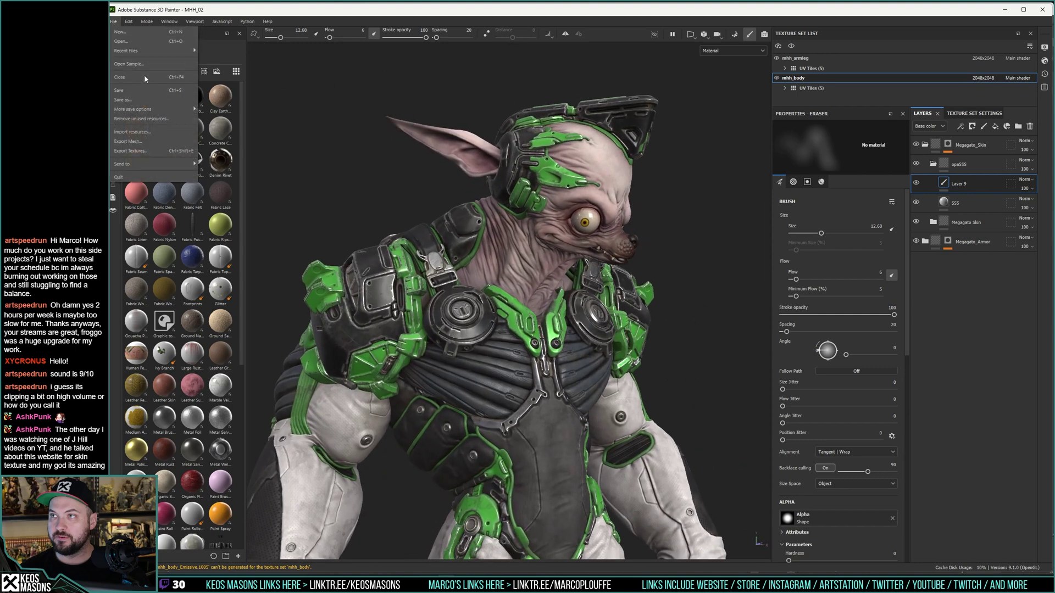
{"action": "left_click", "coordinate": [120, 90]}
{"action": "left_click", "coordinate": [1005, 9]}
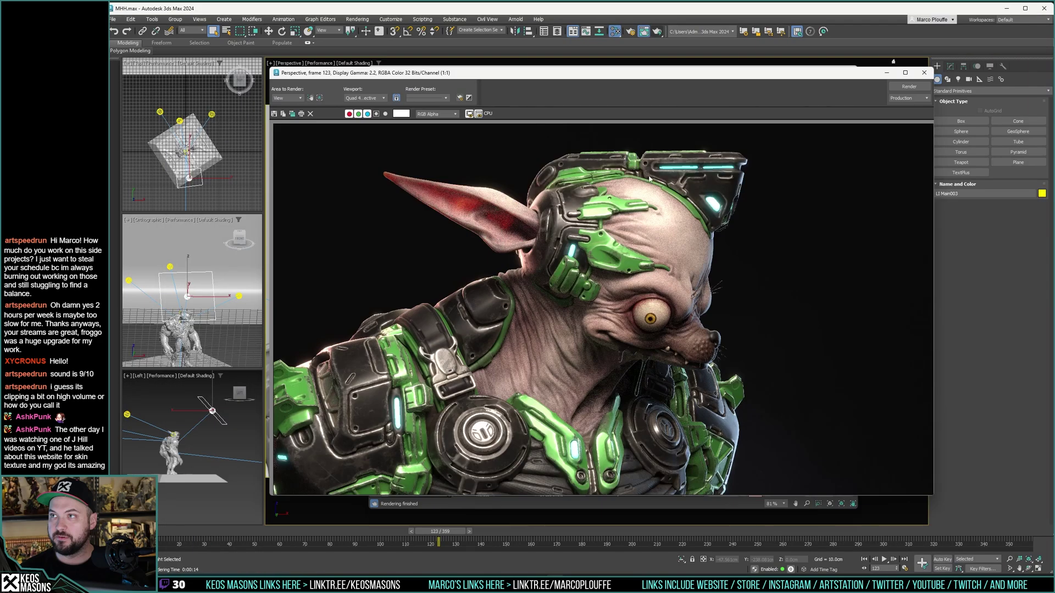
Step: Close the render and material editor, and test-render the head and shoulders from a new angle with the skin mesh selected
{"action": "left_click", "coordinate": [924, 73]}
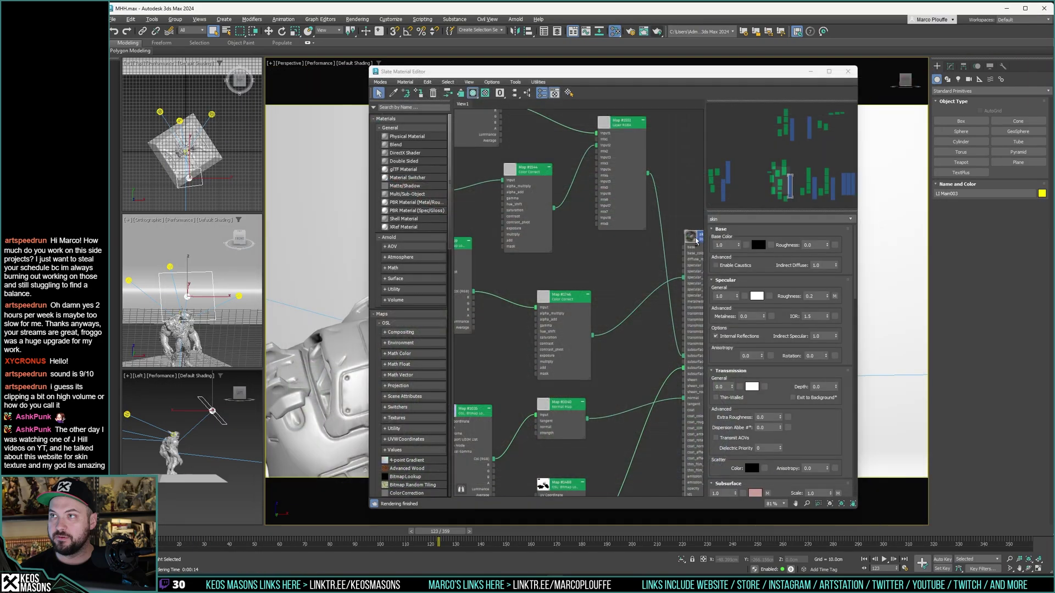
{"action": "left_click", "coordinate": [849, 72]}
{"action": "left_click", "coordinate": [624, 238]}
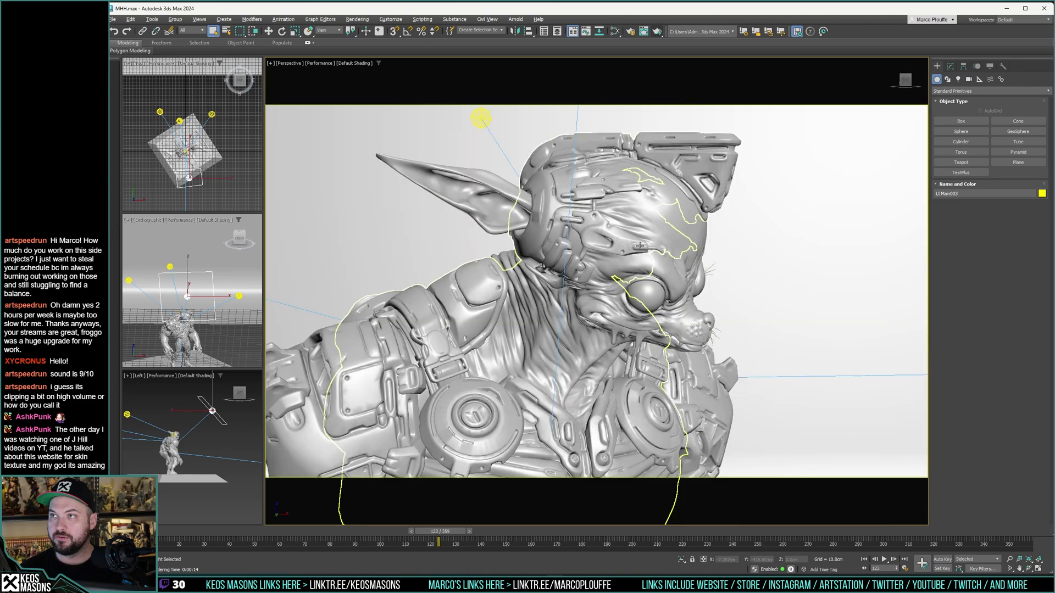
{"action": "left_click", "coordinate": [640, 245]}
{"action": "middle_click_drag", "start_coordinate": [640, 246], "coordinate": [671, 115], "text": "alt"}
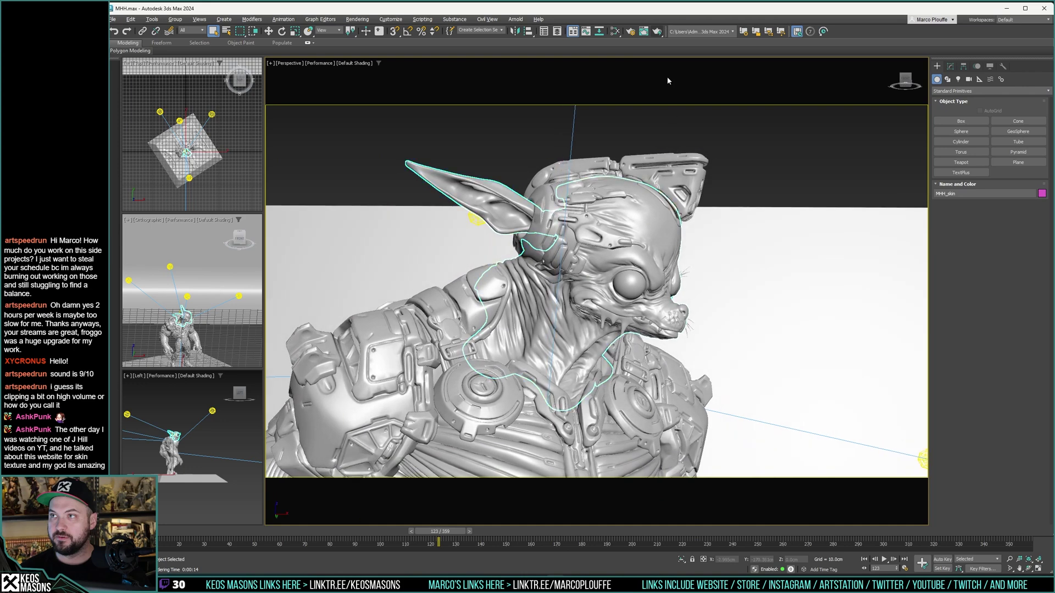
{"action": "left_click", "coordinate": [659, 32]}
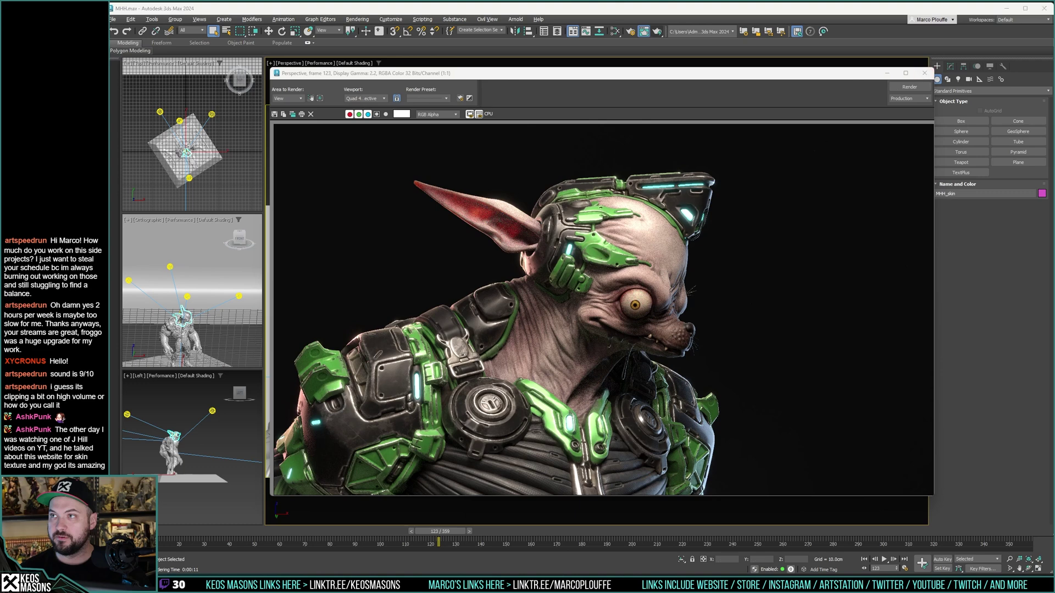
Step: Close the render and test-render a tighter view of the creature's head and neck
{"action": "left_click", "coordinate": [926, 73]}
{"action": "scroll", "coordinate": [627, 236], "scroll_direction": "up", "scroll_amount": 5}
{"action": "left_click", "coordinate": [657, 31]}
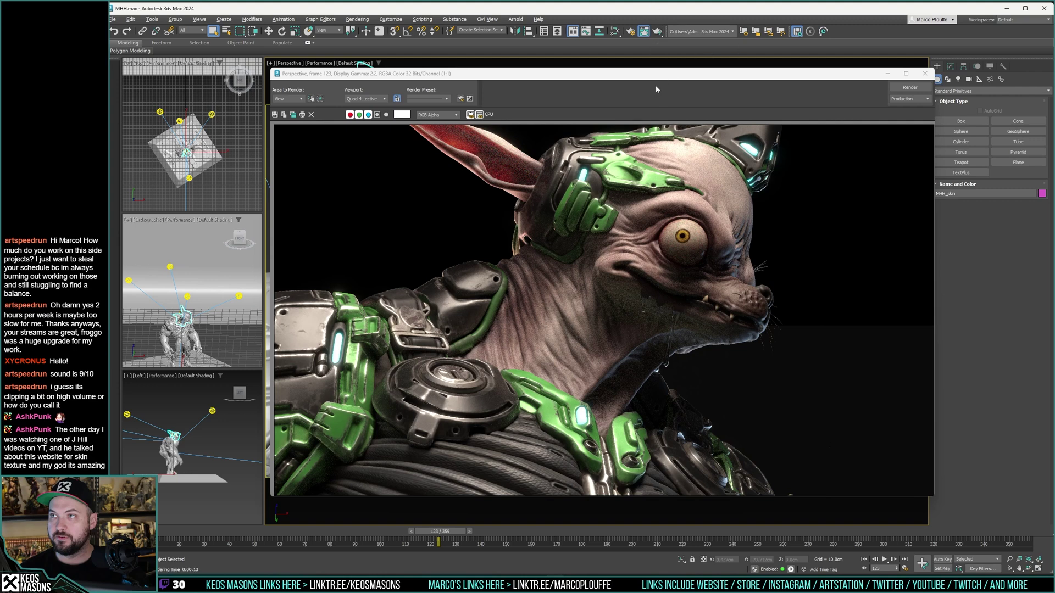
{"action": "left_click", "coordinate": [620, 82]}
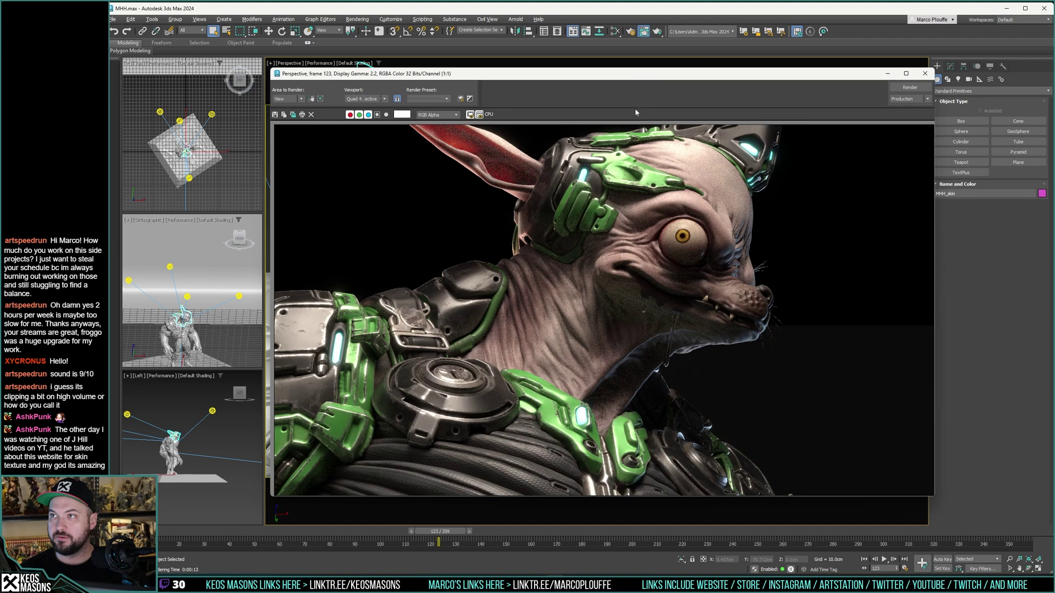
Step: Locate the saliva material in the Slate Material Editor's node graph and open its parameters
{"action": "key", "text": "m"}
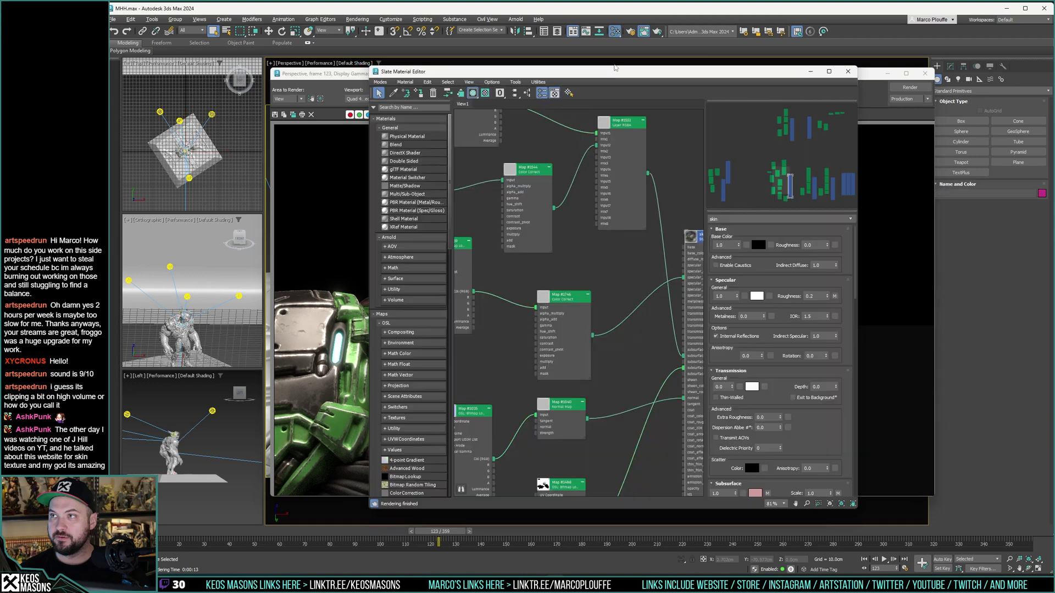
{"action": "scroll", "coordinate": [572, 251], "scroll_direction": "down", "scroll_amount": 10}
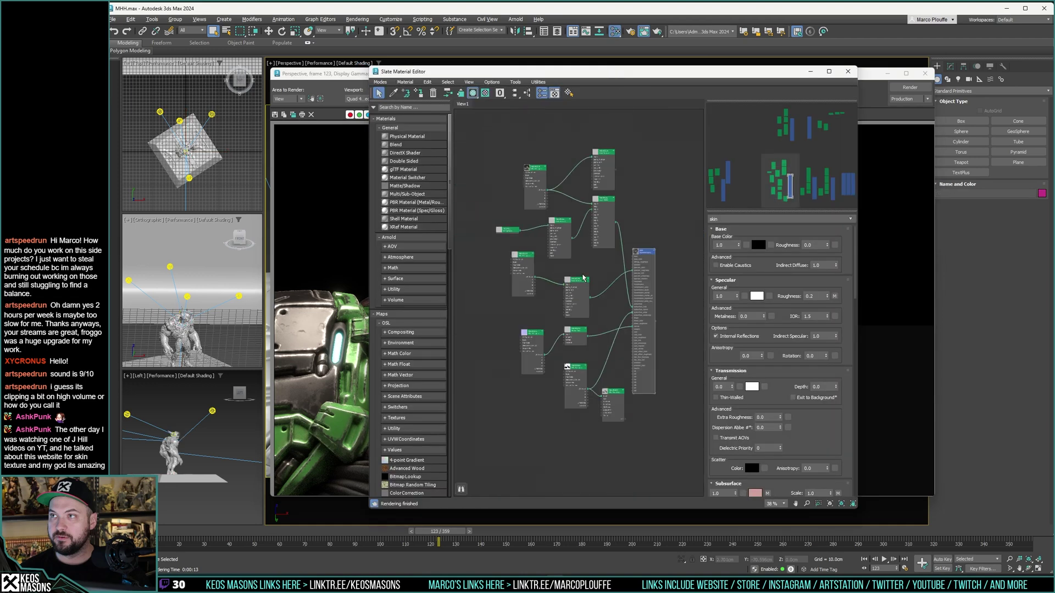
{"action": "scroll", "coordinate": [572, 251], "scroll_direction": "up", "scroll_amount": 4}
{"action": "scroll", "coordinate": [573, 251], "scroll_direction": "down", "scroll_amount": 2}
{"action": "scroll", "coordinate": [545, 284], "scroll_direction": "up", "scroll_amount": 1}
{"action": "middle_click_drag", "start_coordinate": [545, 284], "coordinate": [665, 264]}
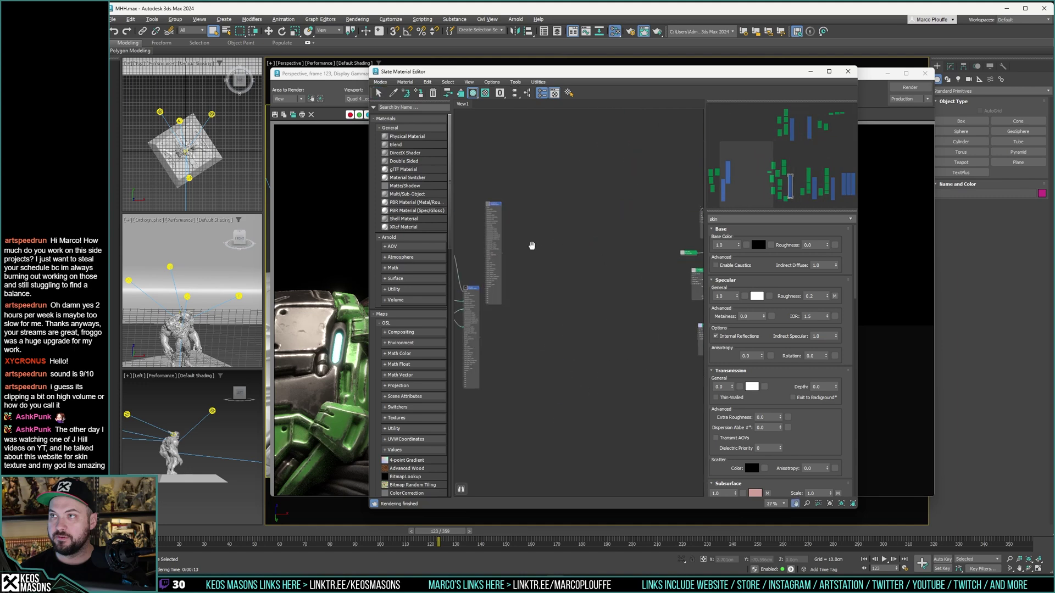
{"action": "middle_click_drag", "start_coordinate": [528, 245], "coordinate": [626, 251]}
{"action": "scroll", "coordinate": [586, 228], "scroll_direction": "up", "scroll_amount": 6}
{"action": "scroll", "coordinate": [595, 190], "scroll_direction": "down", "scroll_amount": 5}
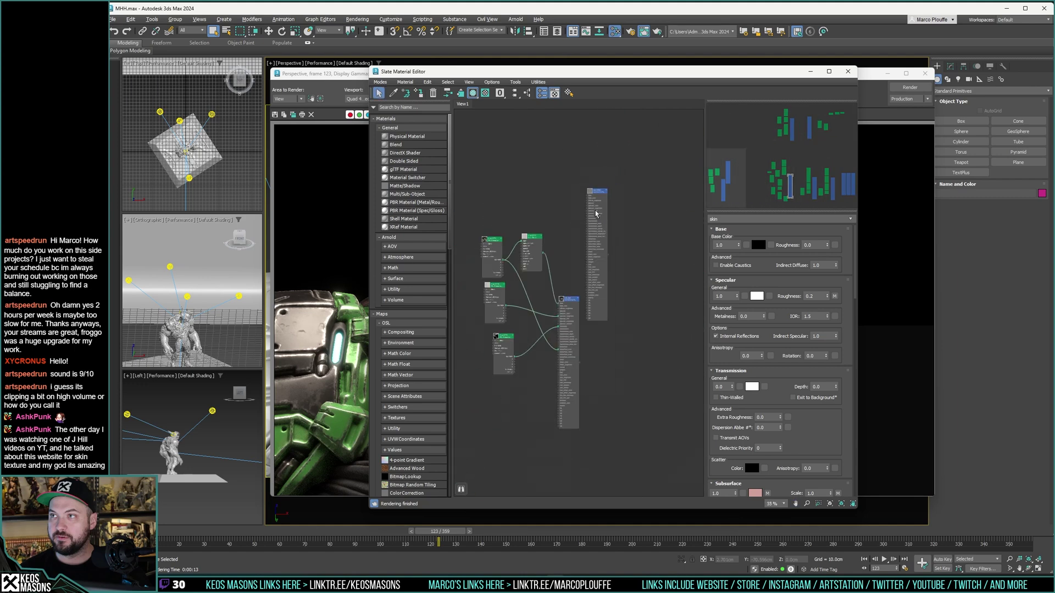
{"action": "scroll", "coordinate": [578, 244], "scroll_direction": "up", "scroll_amount": 5}
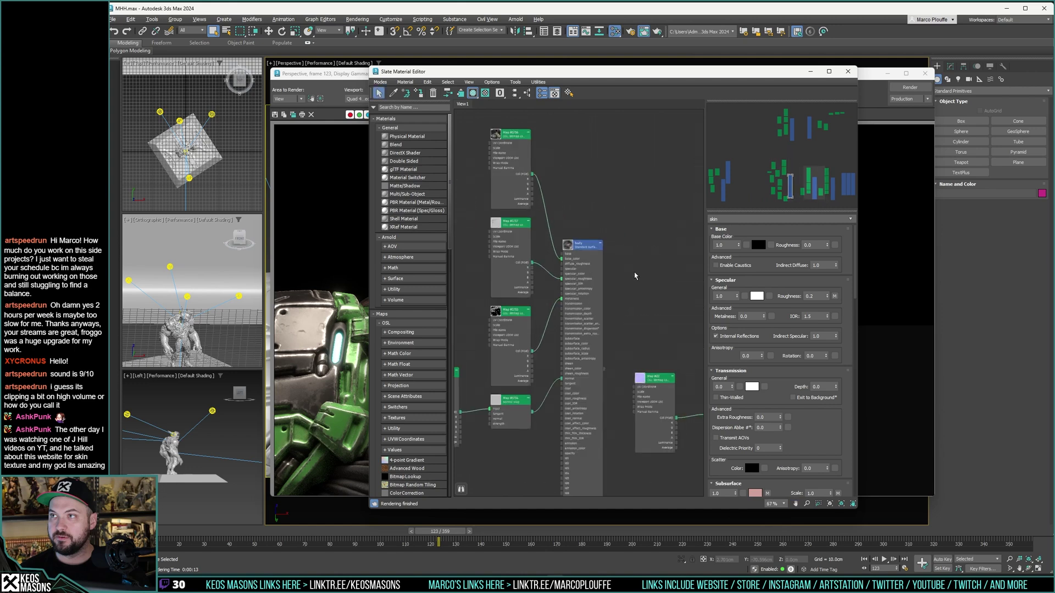
{"action": "scroll", "coordinate": [578, 243], "scroll_direction": "down", "scroll_amount": 4}
{"action": "scroll", "coordinate": [649, 184], "scroll_direction": "up", "scroll_amount": 5}
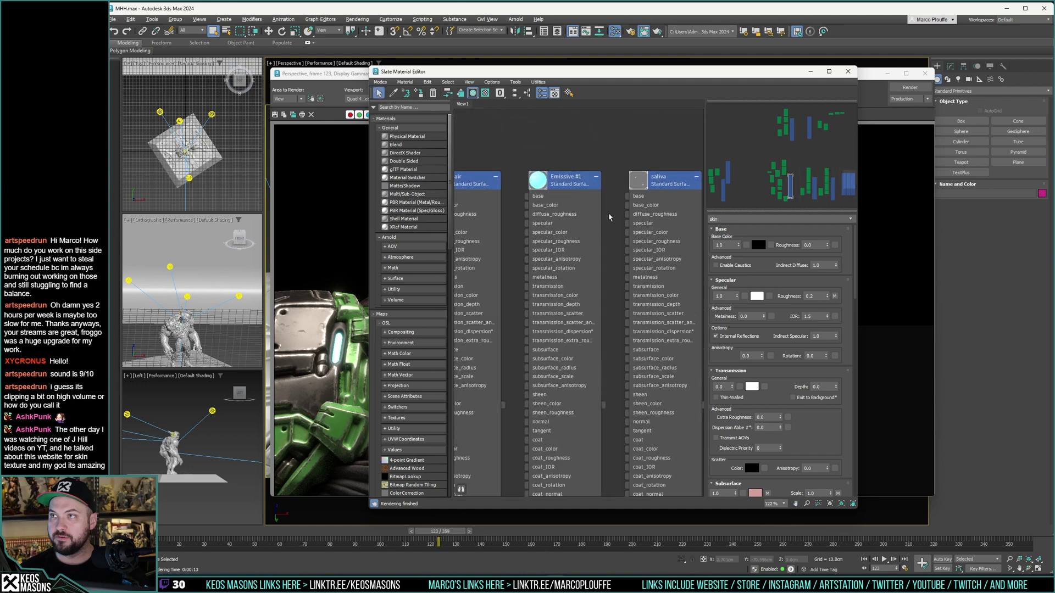
{"action": "double_click", "coordinate": [650, 185]}
{"action": "scroll", "coordinate": [615, 279], "scroll_direction": "down", "scroll_amount": 3}
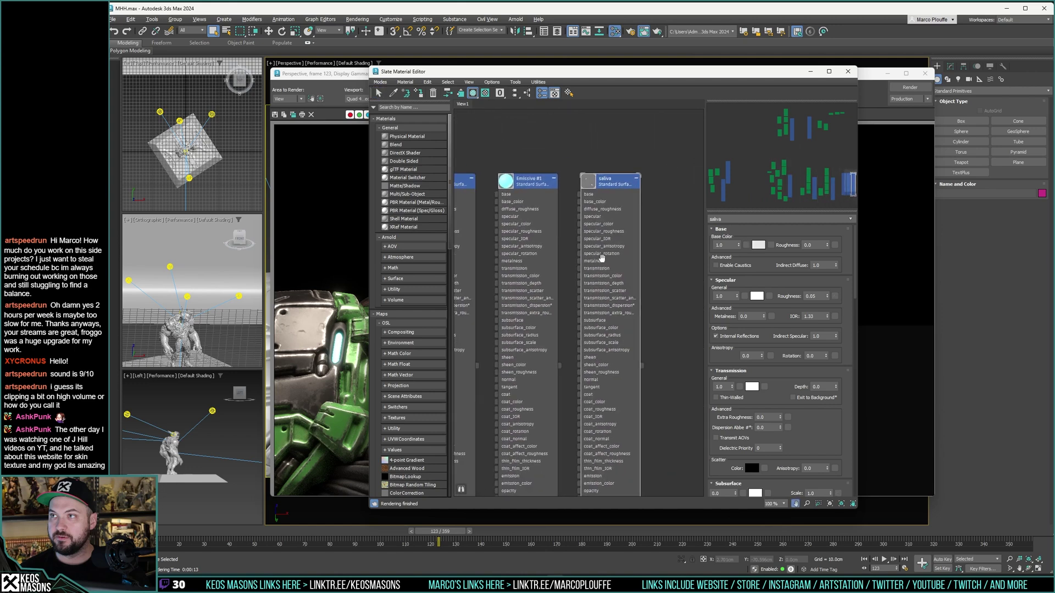
{"action": "middle_click_drag", "start_coordinate": [627, 277], "coordinate": [622, 259]}
{"action": "scroll", "coordinate": [622, 258], "scroll_direction": "down", "scroll_amount": 1}
{"action": "middle_click_drag", "start_coordinate": [636, 312], "coordinate": [648, 290]}
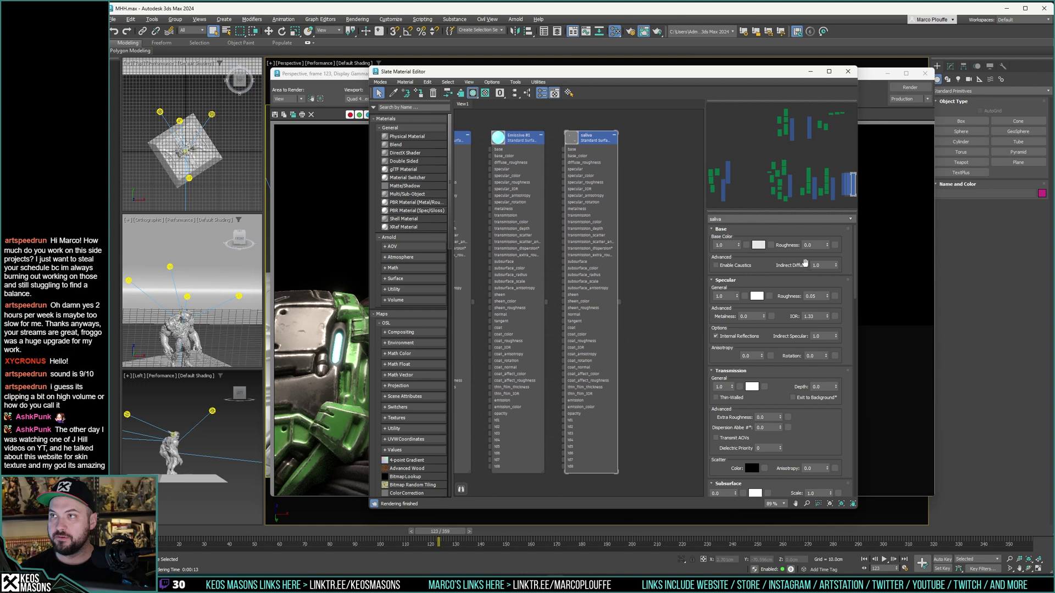
Step: Try a specular roughness of 0.3 on the saliva material and test-render the head
{"action": "double_click", "coordinate": [810, 296]}
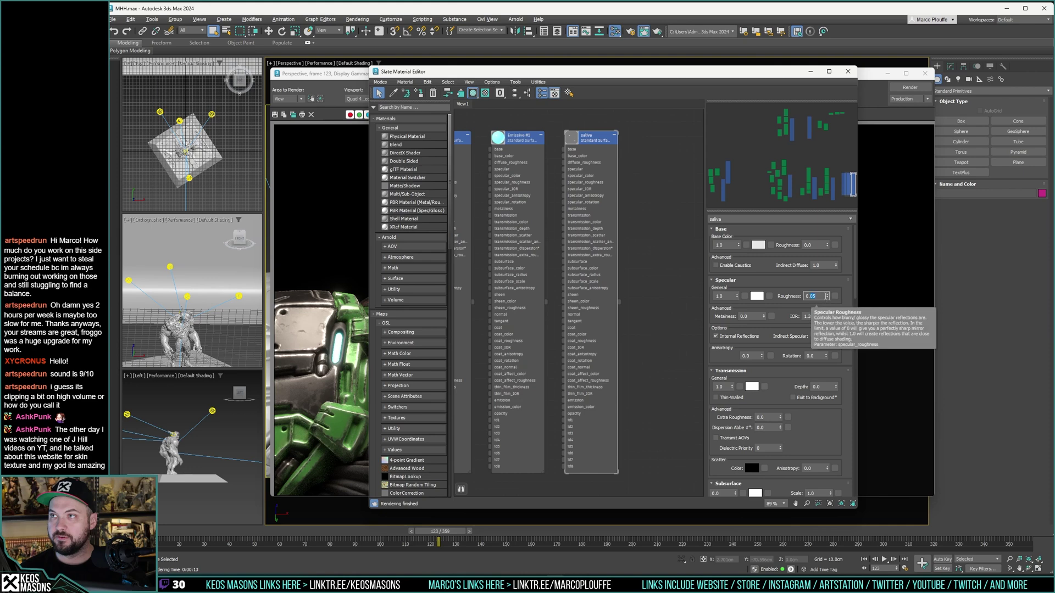
{"action": "key", "text": "Return"}
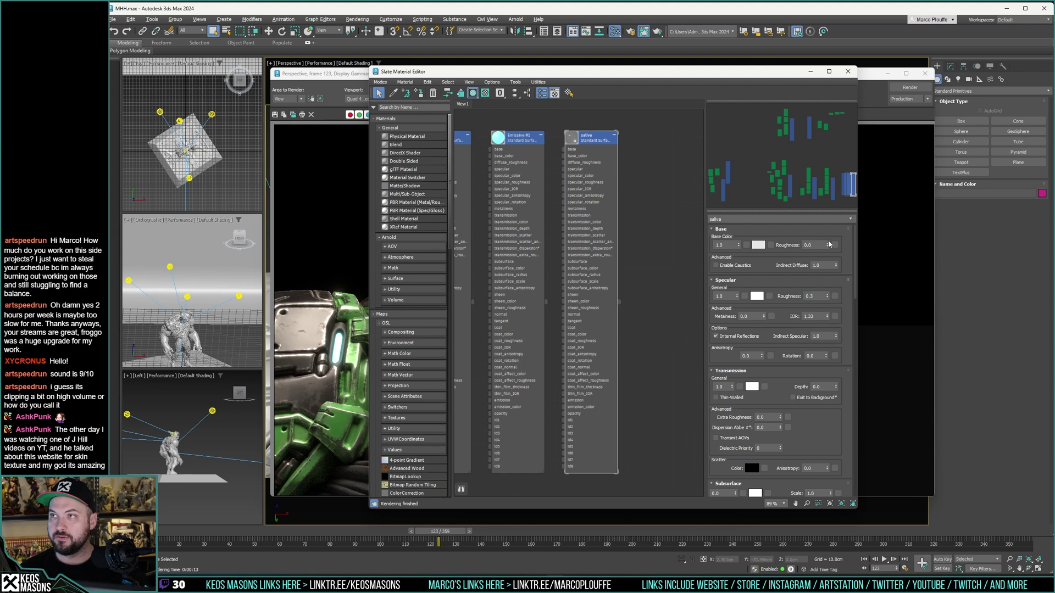
{"action": "left_click", "coordinate": [660, 33]}
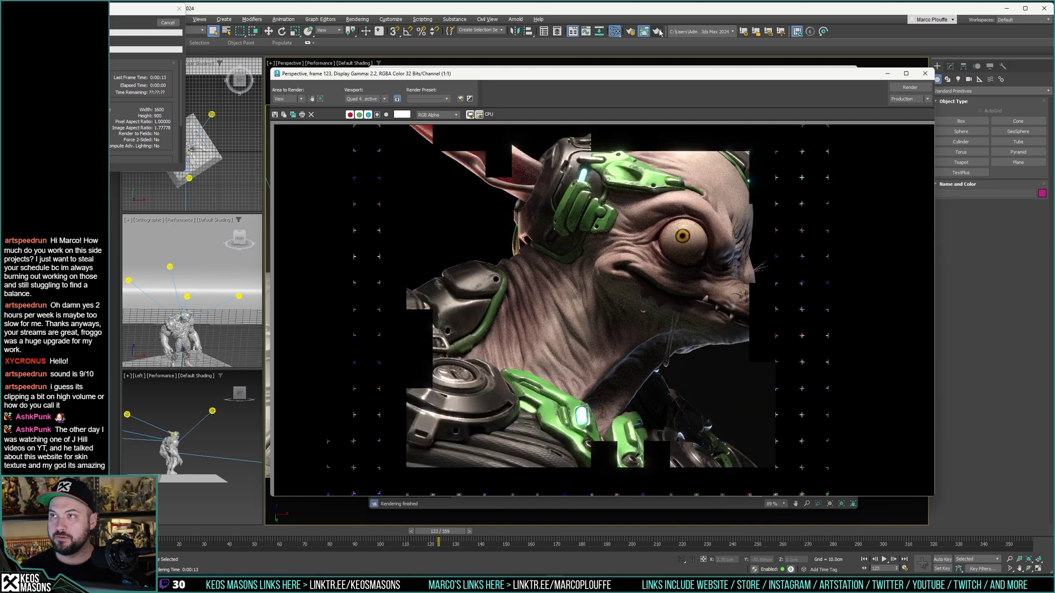
Step: Restrict rendering to a region framing the creature's face, muzzle and front of the neck
{"action": "left_click", "coordinate": [311, 99]}
{"action": "left_click_drag", "start_coordinate": [675, 284], "coordinate": [659, 262]}
{"action": "left_click_drag", "start_coordinate": [735, 361], "coordinate": [789, 399]}
{"action": "key", "text": "Escape"}
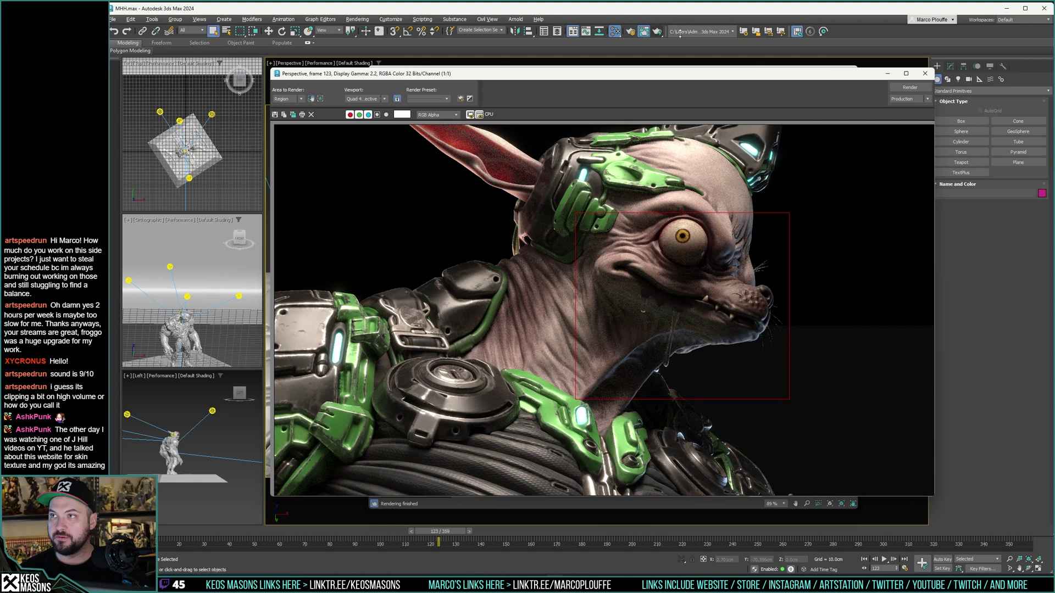
Step: Try a transmission weight of 0.8 on the saliva material and render the face region
{"action": "key", "text": "alt+Tab"}
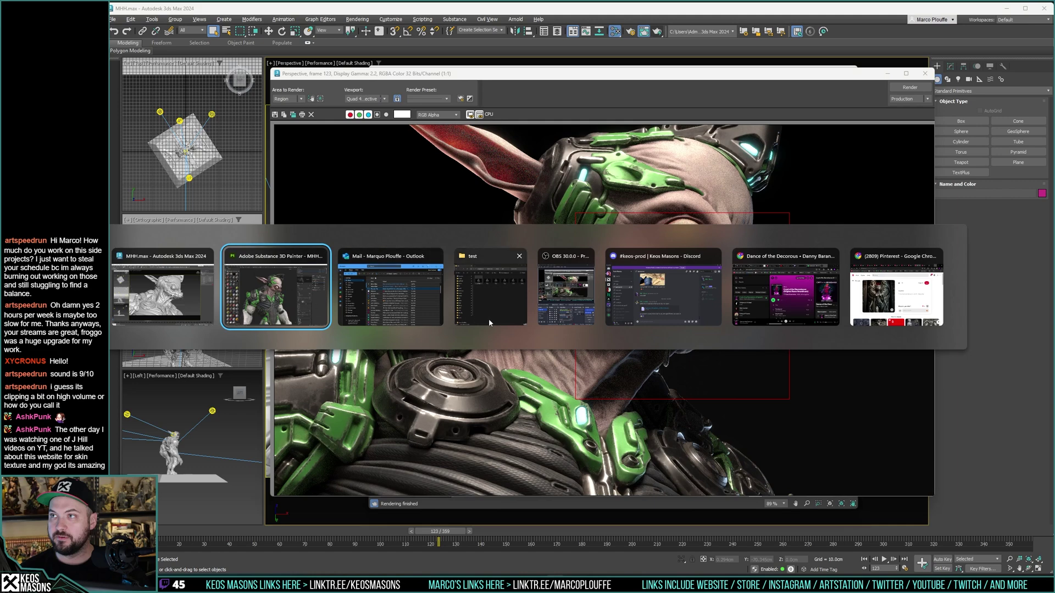
{"action": "key", "text": "Escape"}
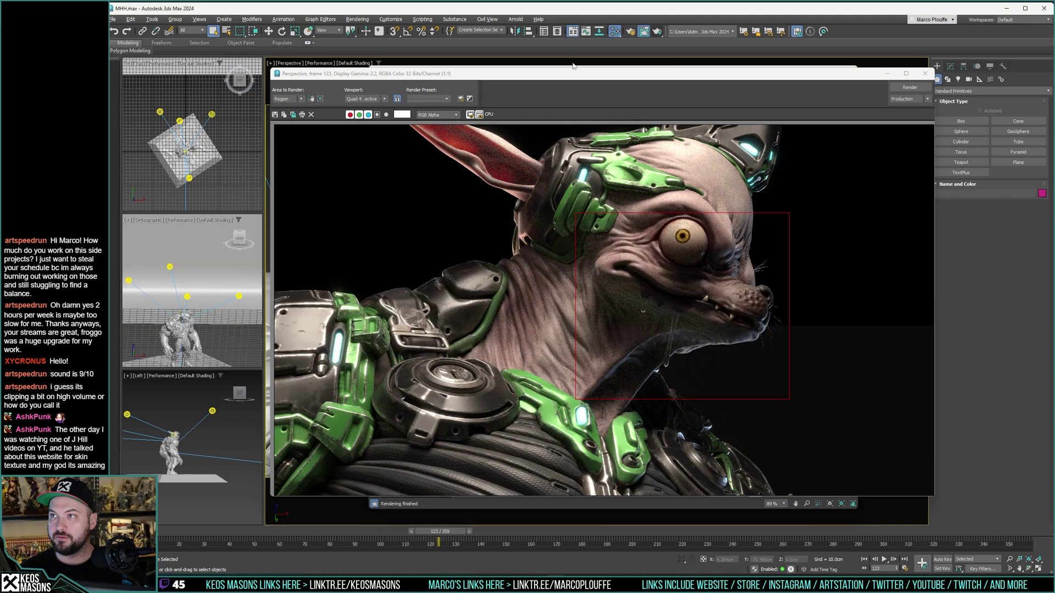
{"action": "key", "text": "m"}
{"action": "left_click_drag", "start_coordinate": [346, 78], "coordinate": [338, 106]}
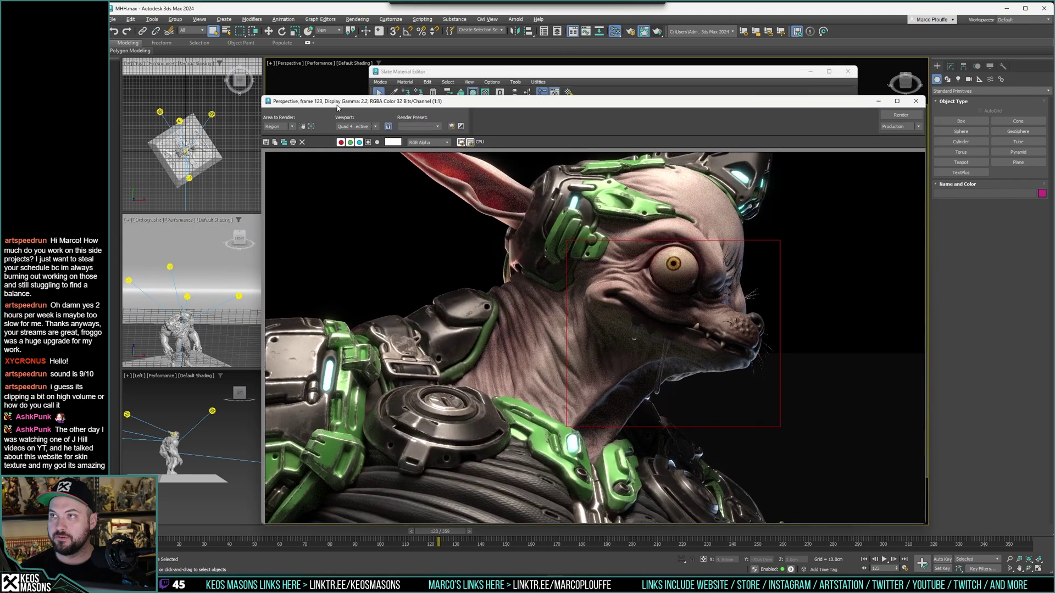
{"action": "left_click", "coordinate": [448, 72]}
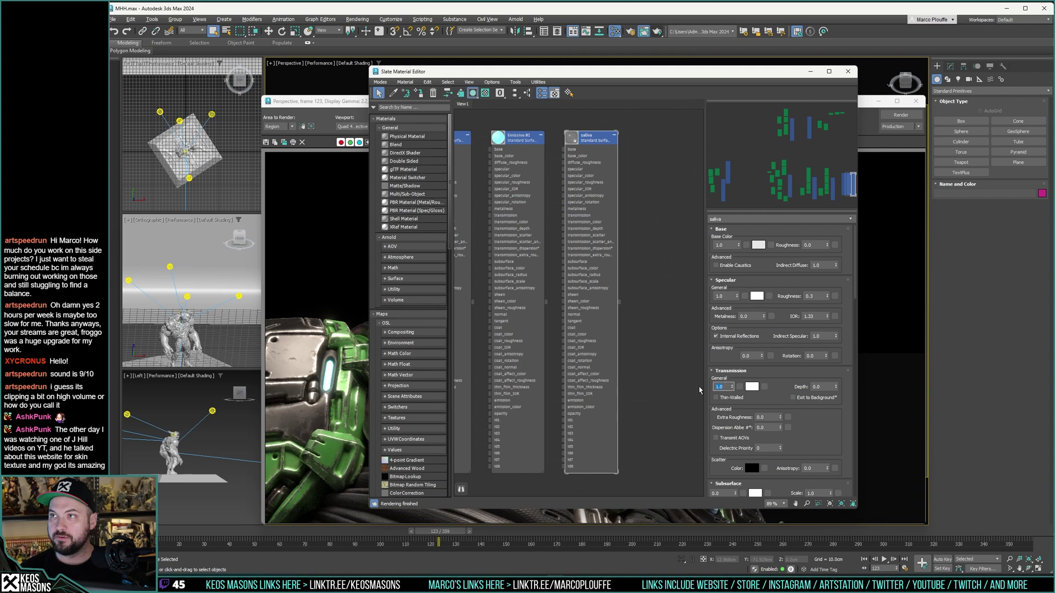
{"action": "type", "text": "0.8"}
{"action": "key", "text": "Return"}
{"action": "left_click", "coordinate": [658, 32]}
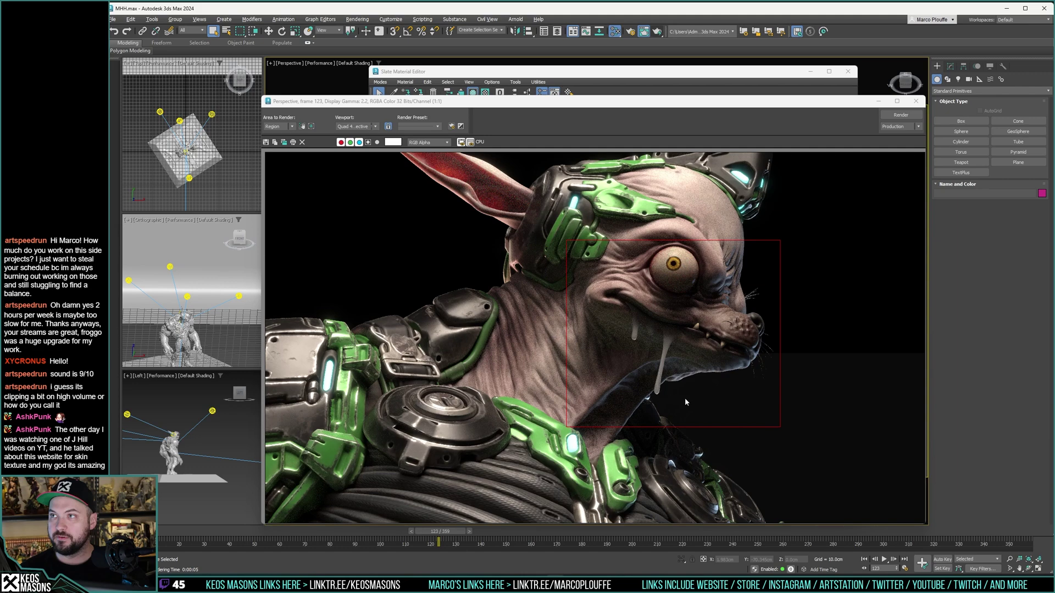
Step: Set the saliva material's transmission weight to 0.93
{"action": "key", "text": "alt+Tab"}
{"action": "key", "text": "alt+Tab"}
{"action": "left_click", "coordinate": [707, 84]}
{"action": "double_click", "coordinate": [724, 387]}
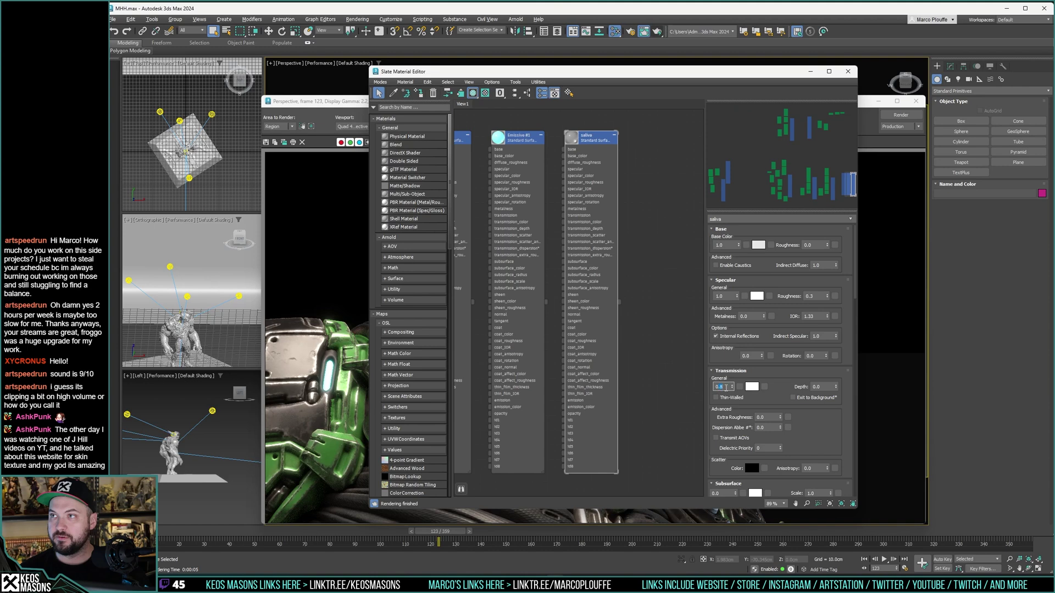
{"action": "double_click", "coordinate": [721, 387]}
{"action": "type", "text": "0.93"}
{"action": "key", "text": "Return"}
Step: Set the saliva material's specular roughness to 0.15 and re-render the face region
{"action": "left_click", "coordinate": [816, 297]}
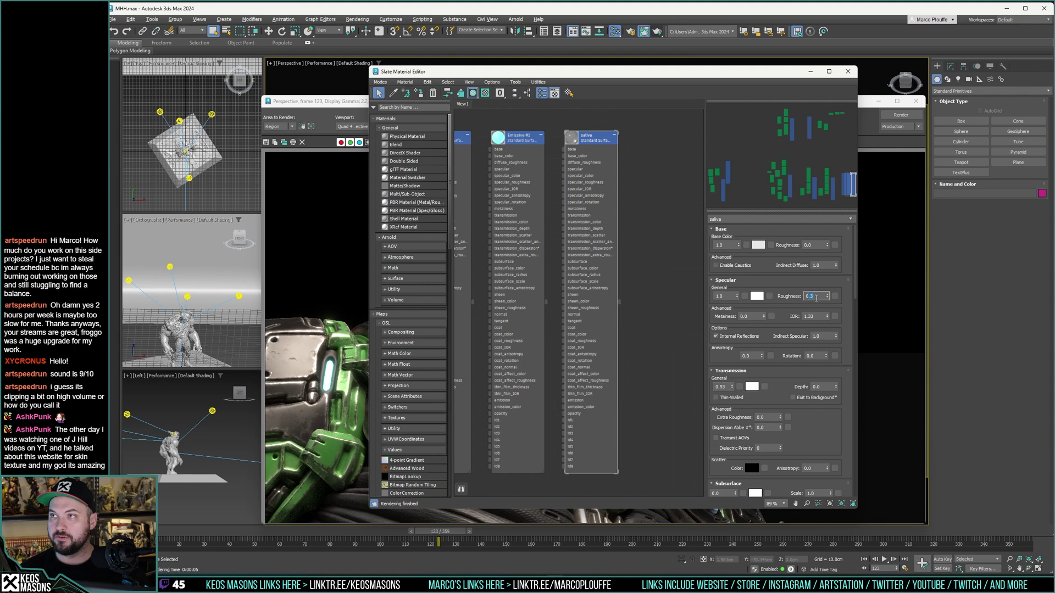
{"action": "left_click", "coordinate": [845, 298]}
{"action": "type", "text": "0.15"}
{"action": "key", "text": "Return"}
{"action": "left_click", "coordinate": [635, 32]}
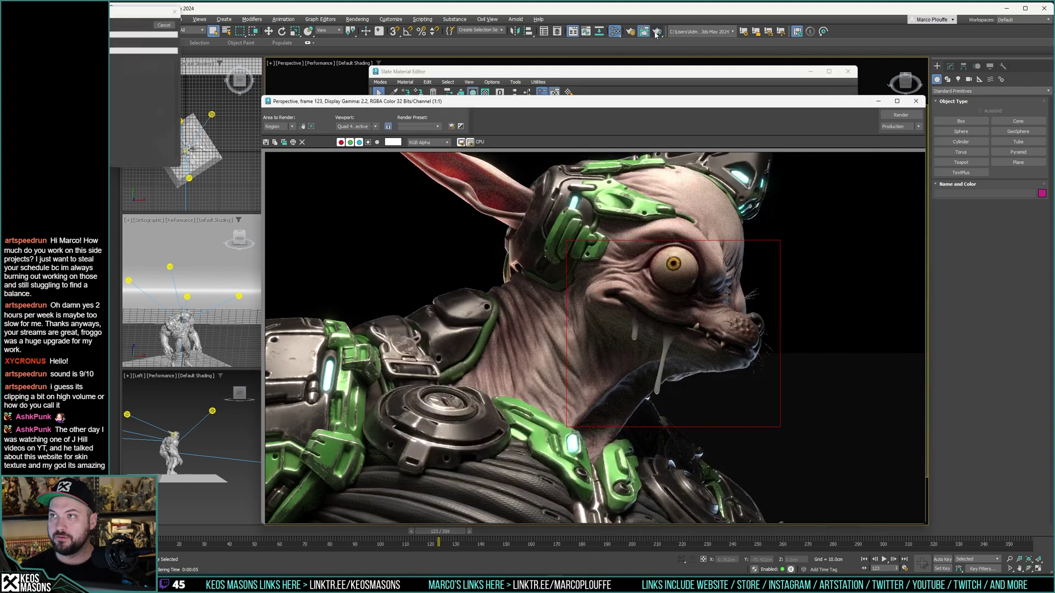
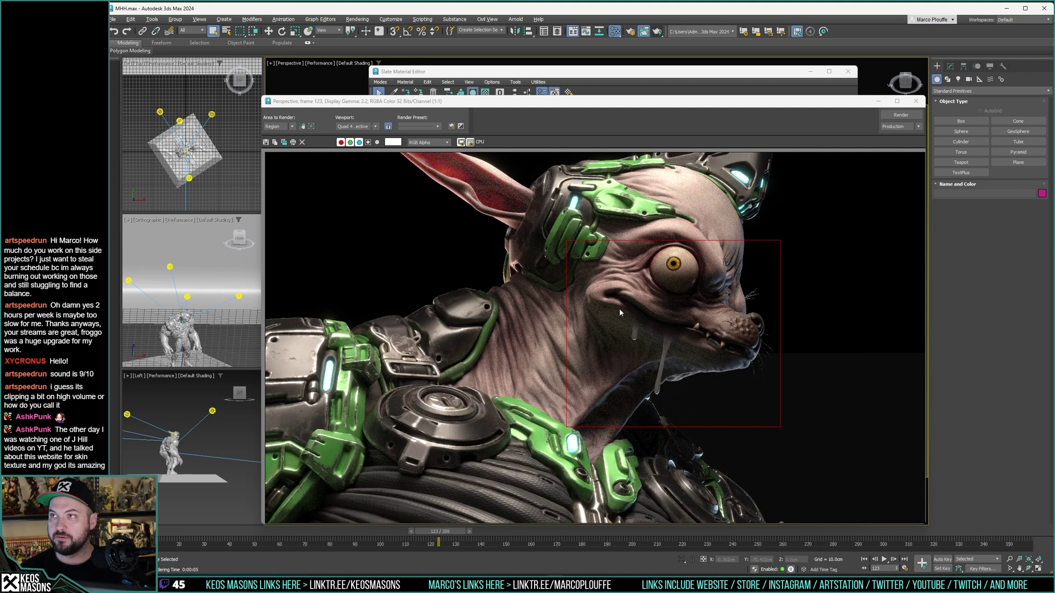
{"action": "key", "text": "alt+Tab"}
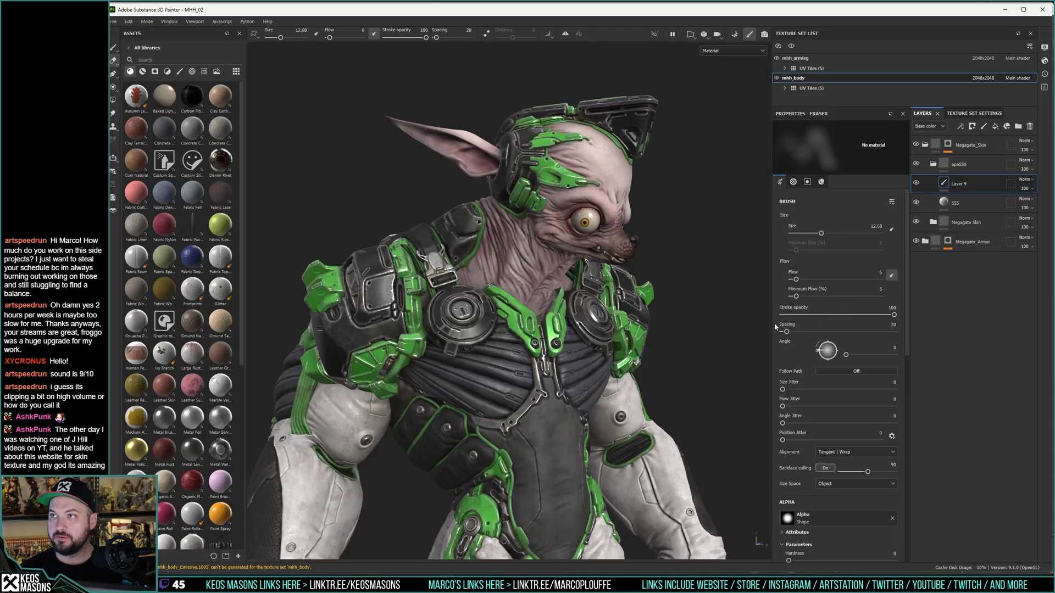
{"action": "key", "text": "alt+Tab"}
{"action": "key", "text": "alt+Tab"}
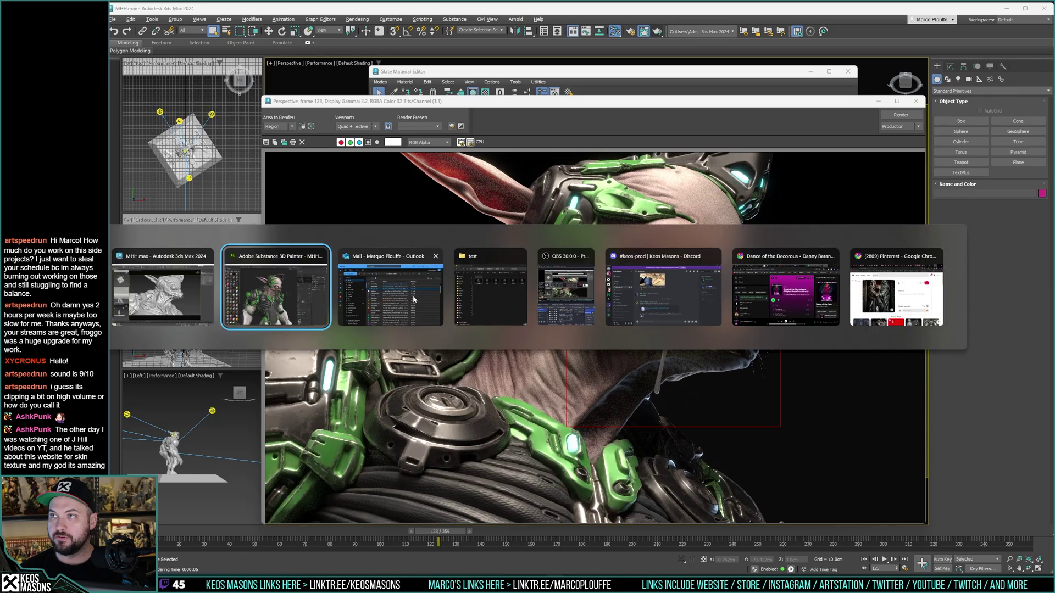
Step: Set the saliva material's specular roughness to 0.07
{"action": "key", "text": "Escape"}
{"action": "left_click", "coordinate": [593, 81]}
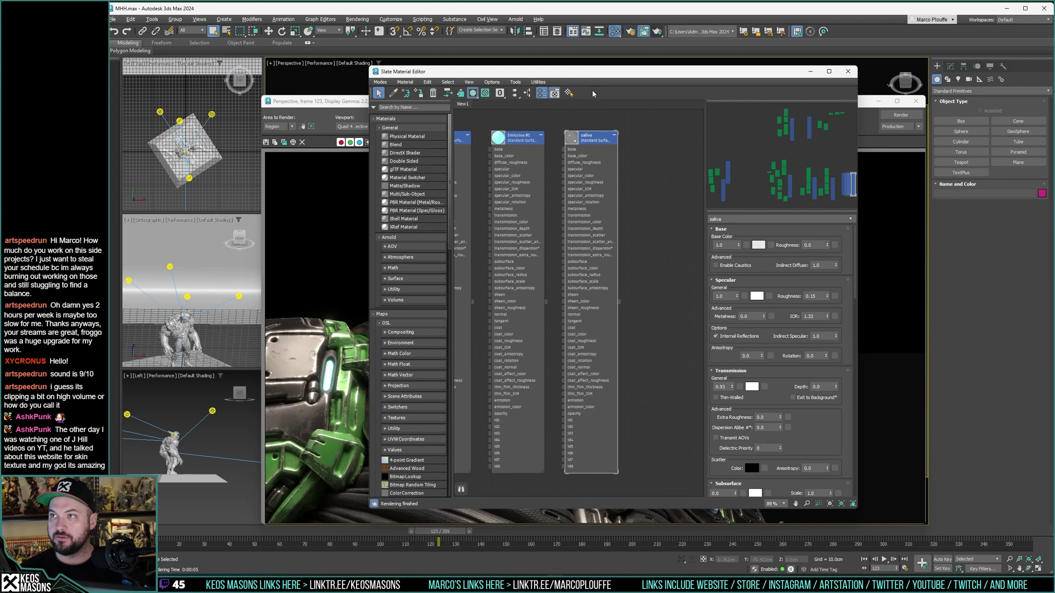
{"action": "left_click", "coordinate": [812, 296]}
{"action": "double_click", "coordinate": [816, 297]}
{"action": "type", "text": "0.07"}
{"action": "scroll", "coordinate": [845, 299], "scroll_direction": "down", "scroll_amount": 1}
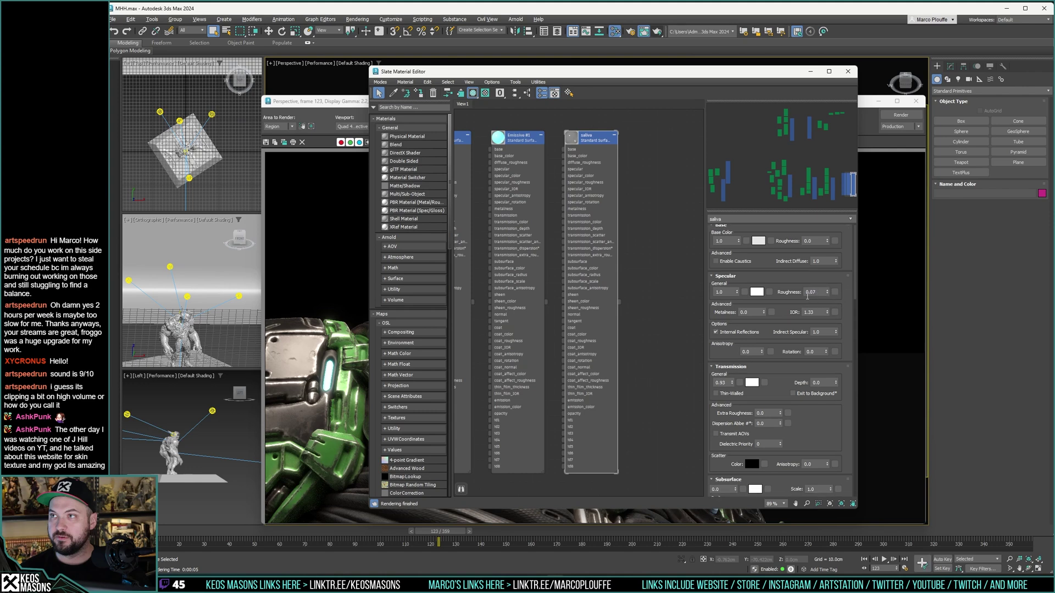
Step: Set the saliva material's transmission weight to 0.9 and re-render the face region
{"action": "left_click", "coordinate": [723, 383]}
{"action": "key", "text": "BackSpace"}
{"action": "key", "text": "Return"}
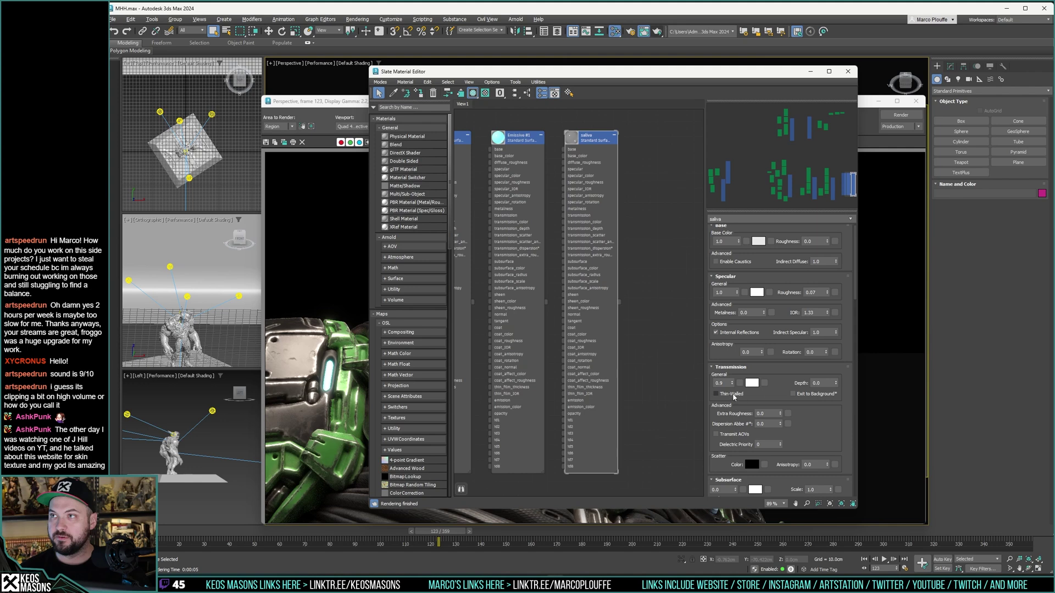
{"action": "left_click", "coordinate": [656, 33]}
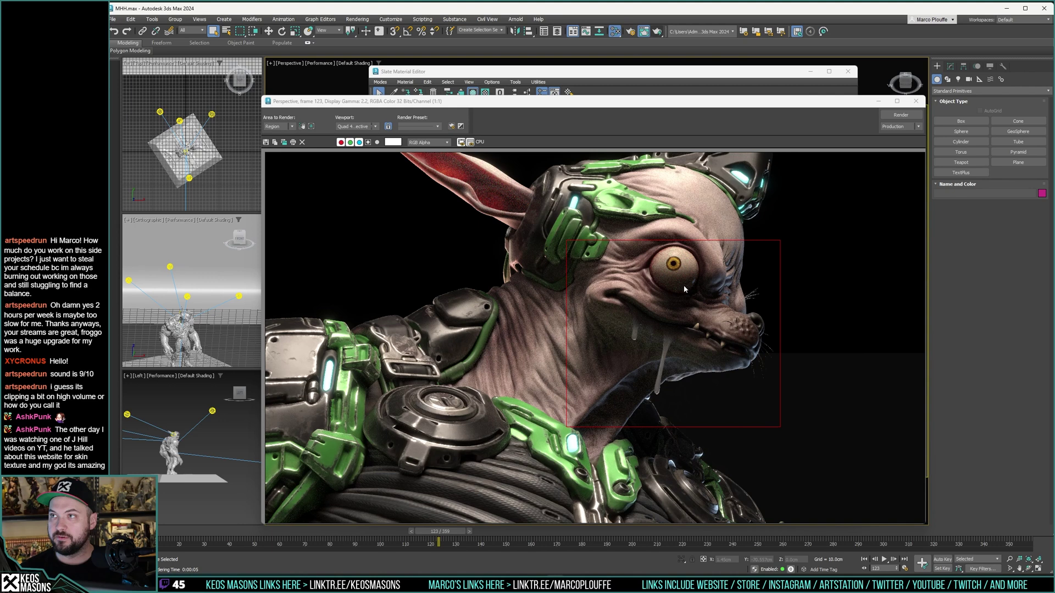
{"action": "key", "text": "alt+Tab"}
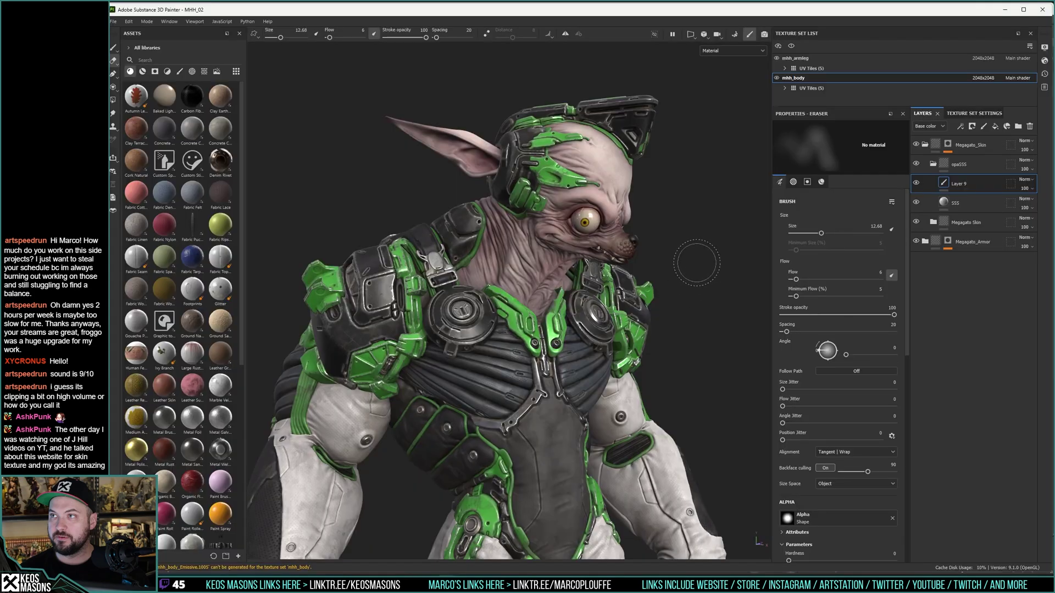
{"action": "key", "text": "alt+Tab"}
{"action": "key", "text": "alt+Tab"}
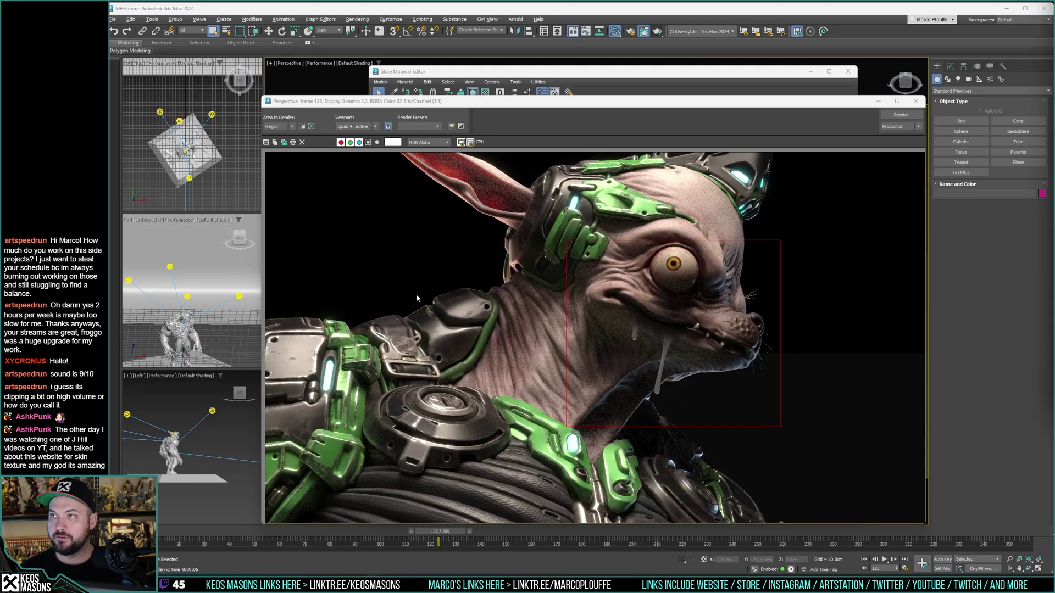
{"action": "key", "text": "alt+Tab"}
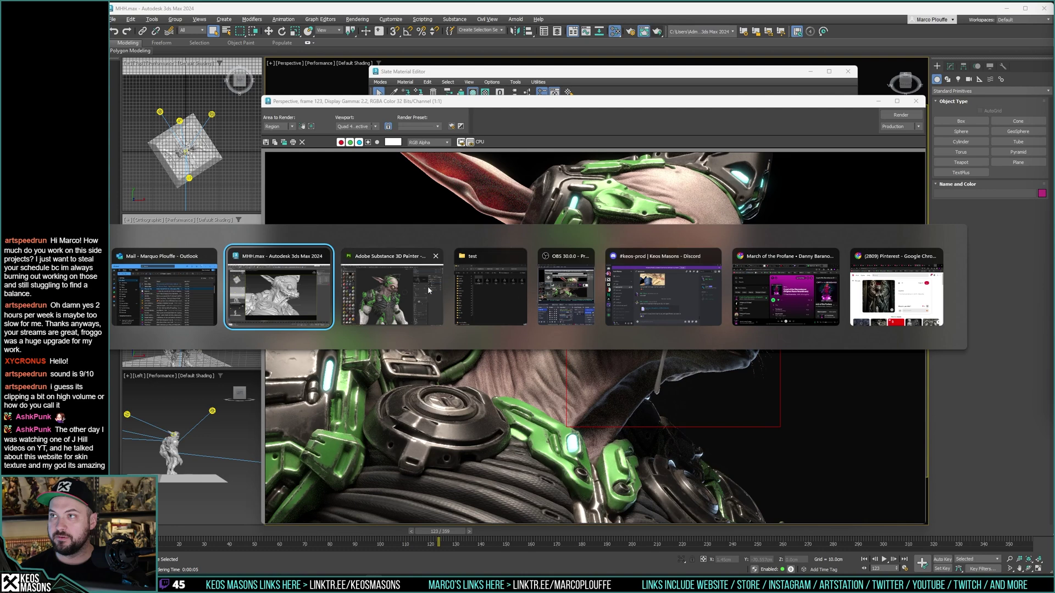
Step: Raise the saliva material's base color value to pure white and render the face region again
{"action": "left_click", "coordinate": [563, 77]}
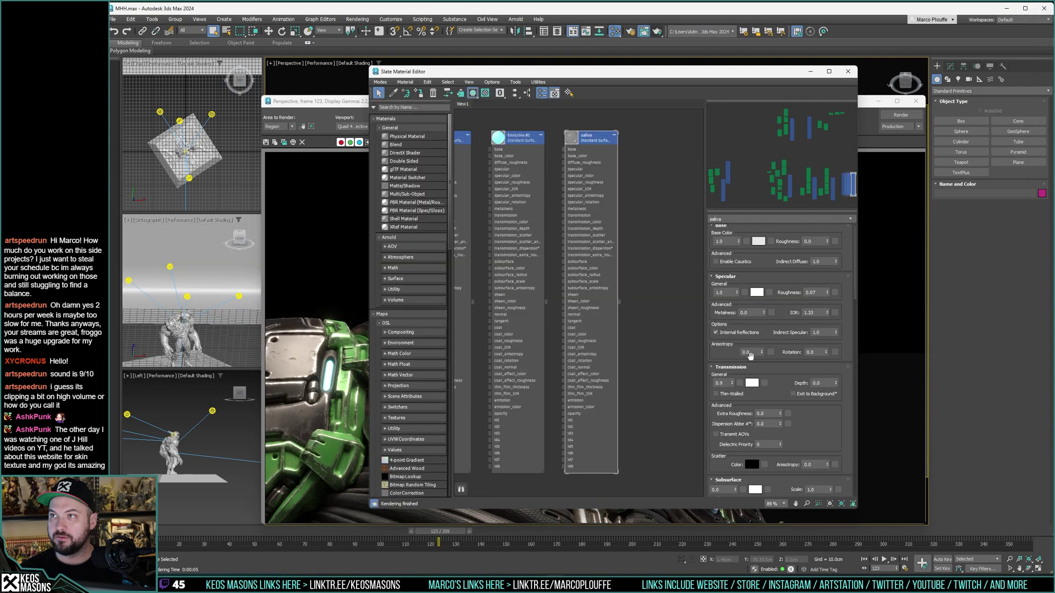
{"action": "double_click", "coordinate": [721, 383]}
{"action": "left_click", "coordinate": [780, 370]}
{"action": "left_click", "coordinate": [760, 244]}
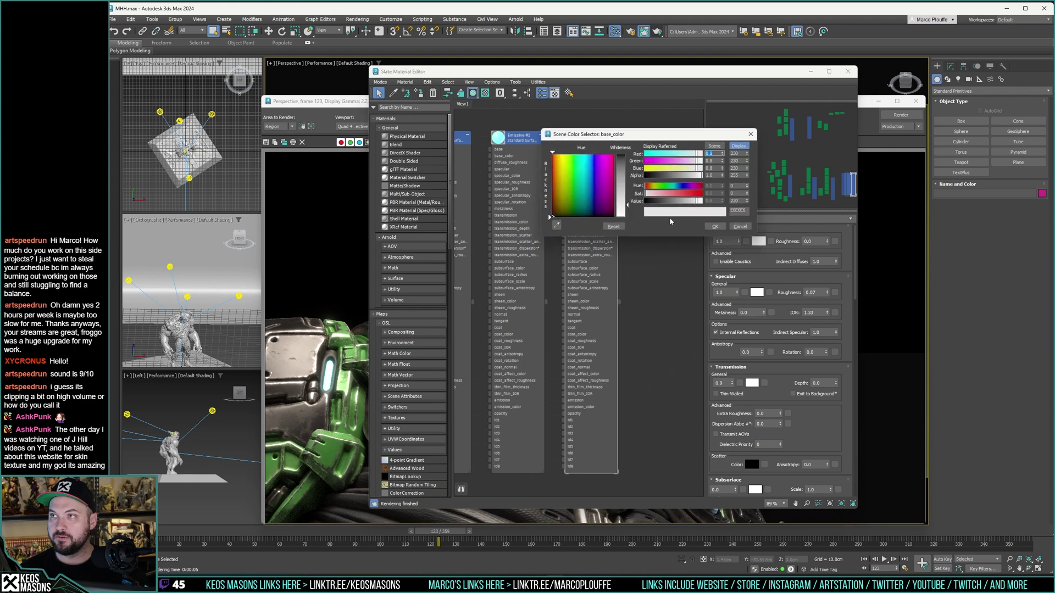
{"action": "left_click_drag", "start_coordinate": [696, 201], "coordinate": [706, 202]}
{"action": "left_click", "coordinate": [714, 228]}
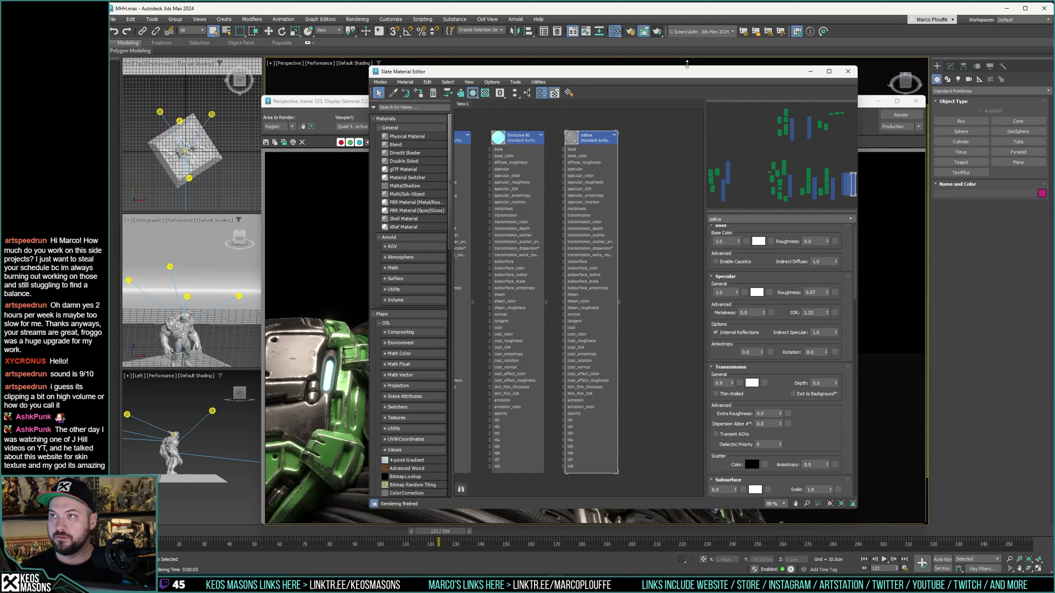
{"action": "left_click", "coordinate": [656, 31]}
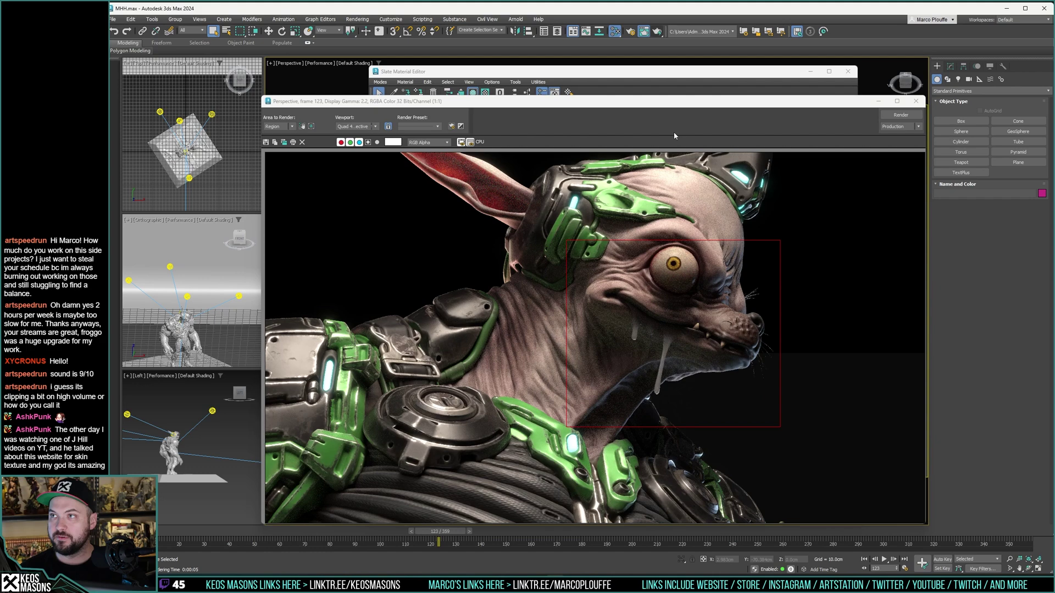
Step: Run another test render of the face region, returning to the saliva material's parameters
{"action": "key", "text": "alt+Tab"}
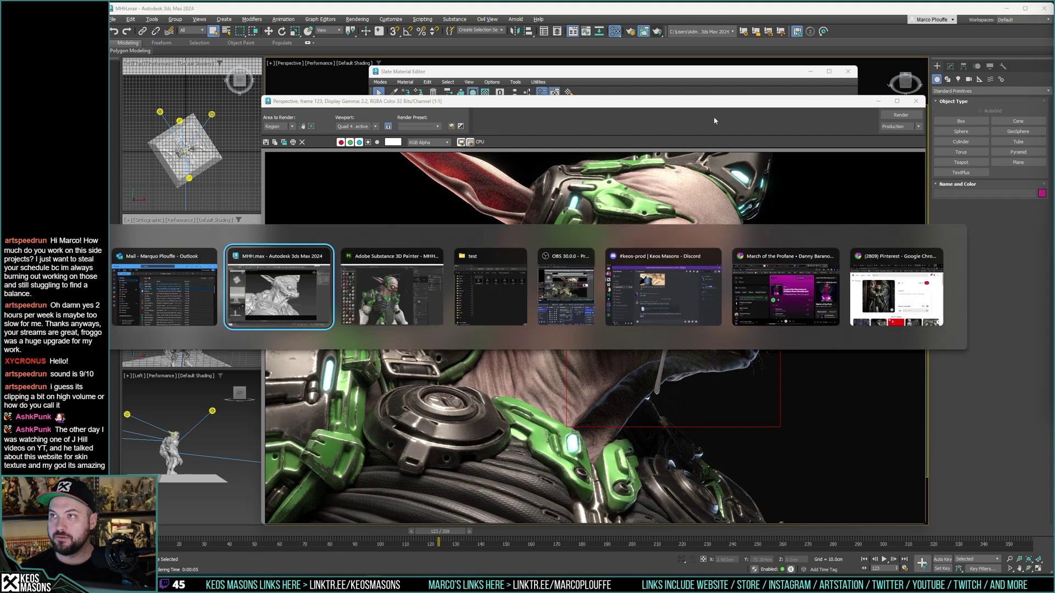
{"action": "left_click", "coordinate": [718, 97]}
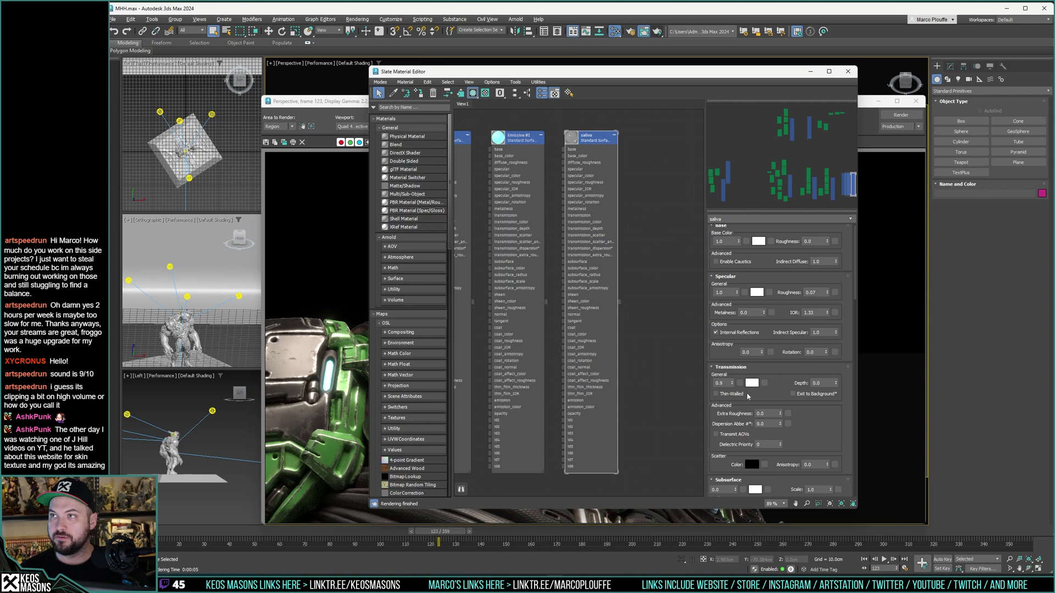
{"action": "key", "text": "shift+q"}
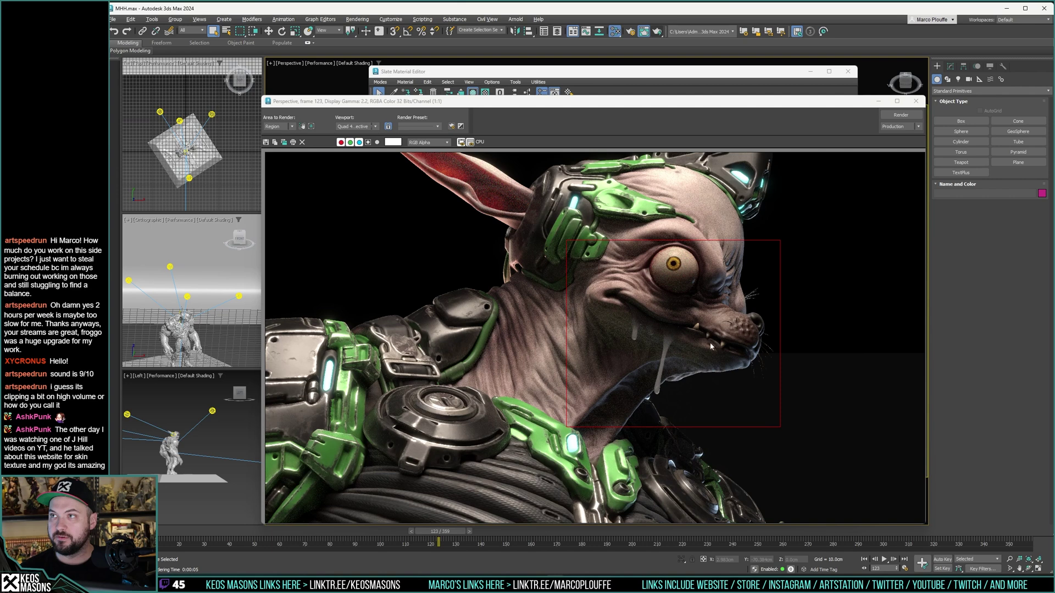
{"action": "key", "text": "m"}
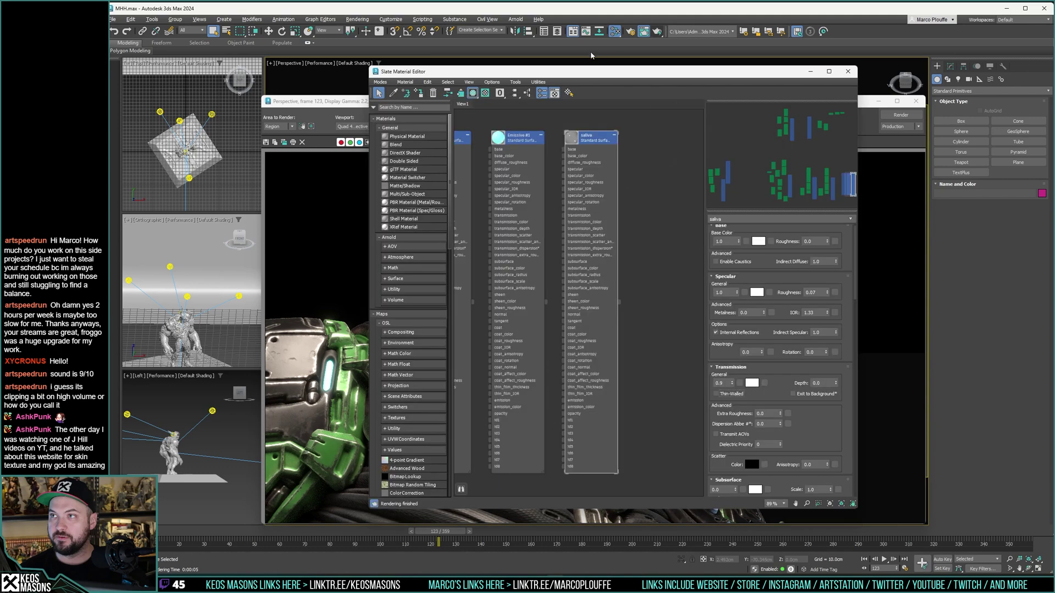
Step: Start saving the rendered image and browse to the test folder inside the render folder
{"action": "left_click", "coordinate": [346, 107]}
{"action": "left_click", "coordinate": [266, 142]}
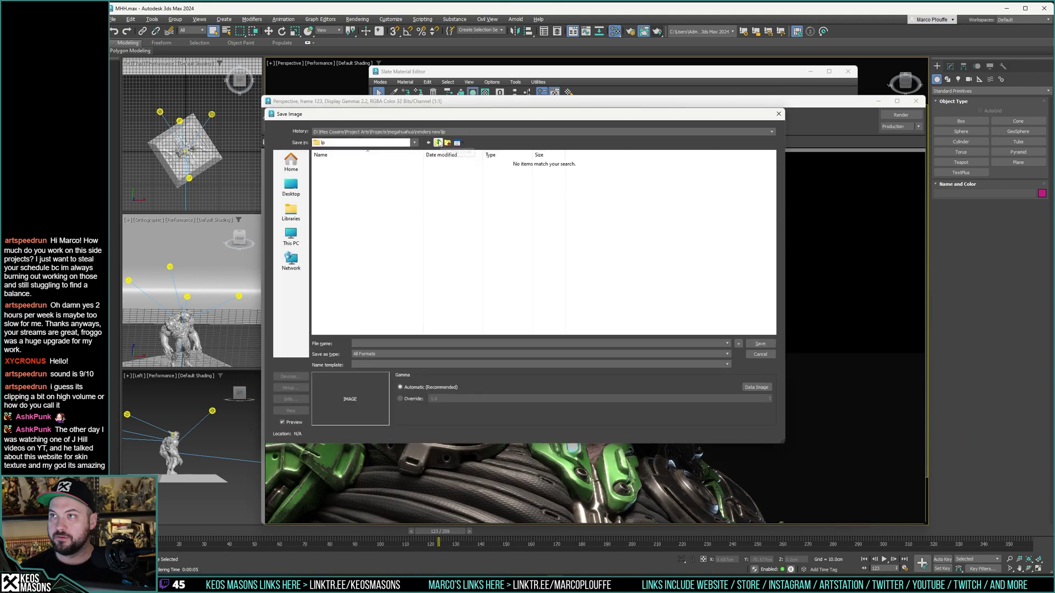
{"action": "left_click", "coordinate": [438, 142]}
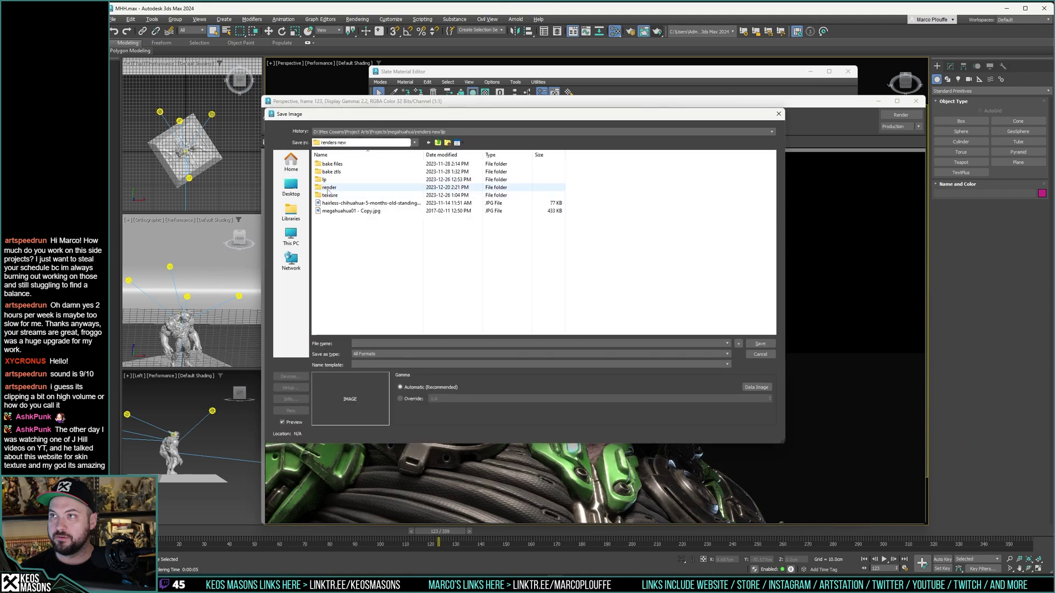
{"action": "double_click", "coordinate": [336, 188]}
{"action": "double_click", "coordinate": [326, 172]}
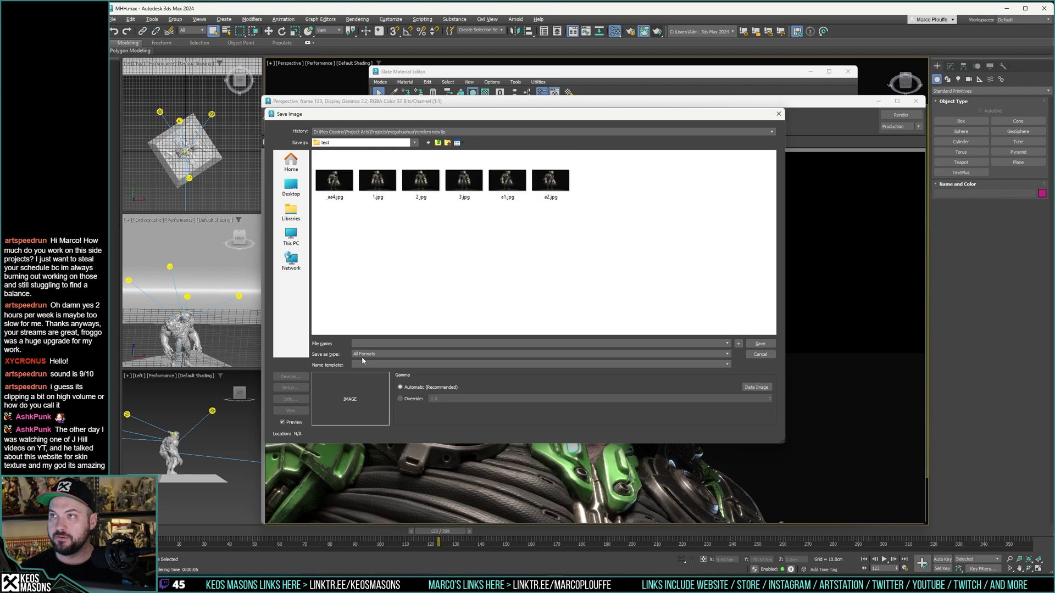
Step: Save the rendered image as a JPEG file named 11 with the default compression settings
{"action": "left_click", "coordinate": [375, 344]}
{"action": "type", "text": "11"}
{"action": "left_click", "coordinate": [401, 354]}
{"action": "key", "text": "j"}
{"action": "left_click", "coordinate": [401, 354]}
{"action": "left_click", "coordinate": [760, 344]}
{"action": "left_click", "coordinate": [500, 325]}
Step: Re-render the face region and save the result as a JPEG in the same test folder
{"action": "left_click", "coordinate": [901, 115]}
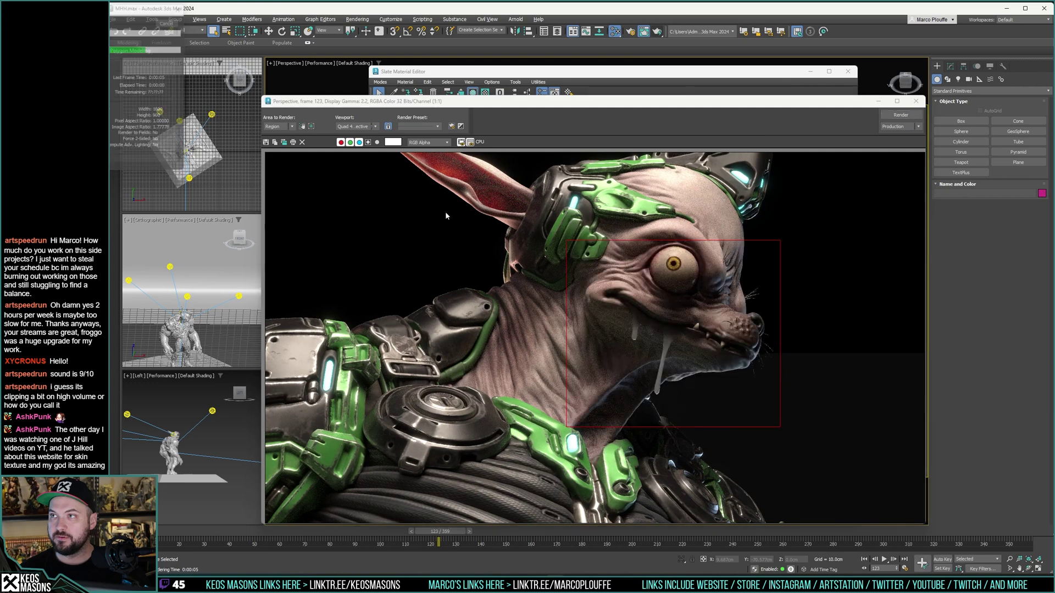
{"action": "key", "text": "alt+Tab"}
{"action": "left_click", "coordinate": [266, 142]}
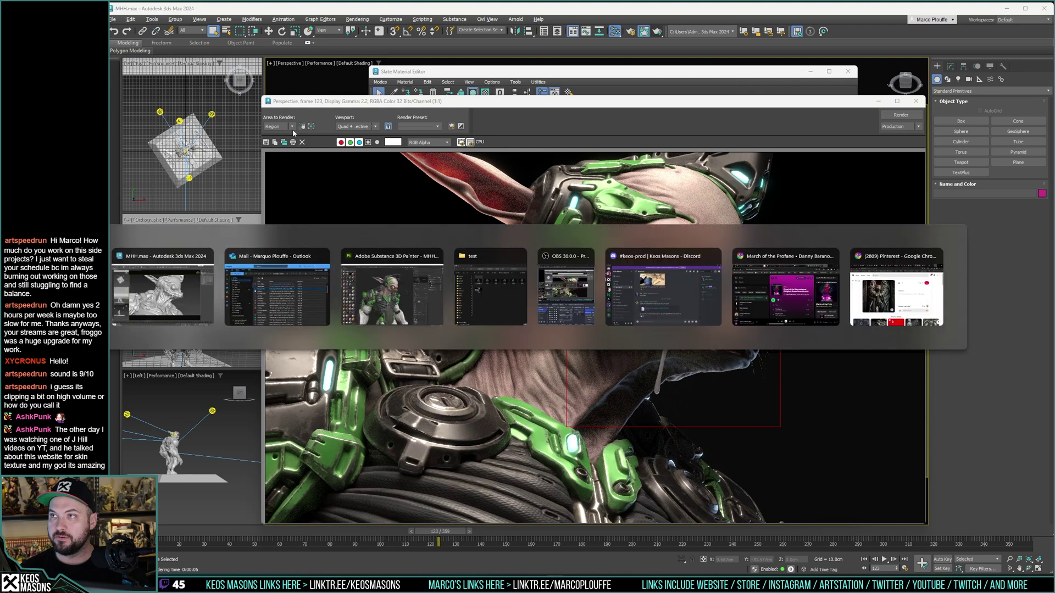
{"action": "left_click", "coordinate": [266, 142]}
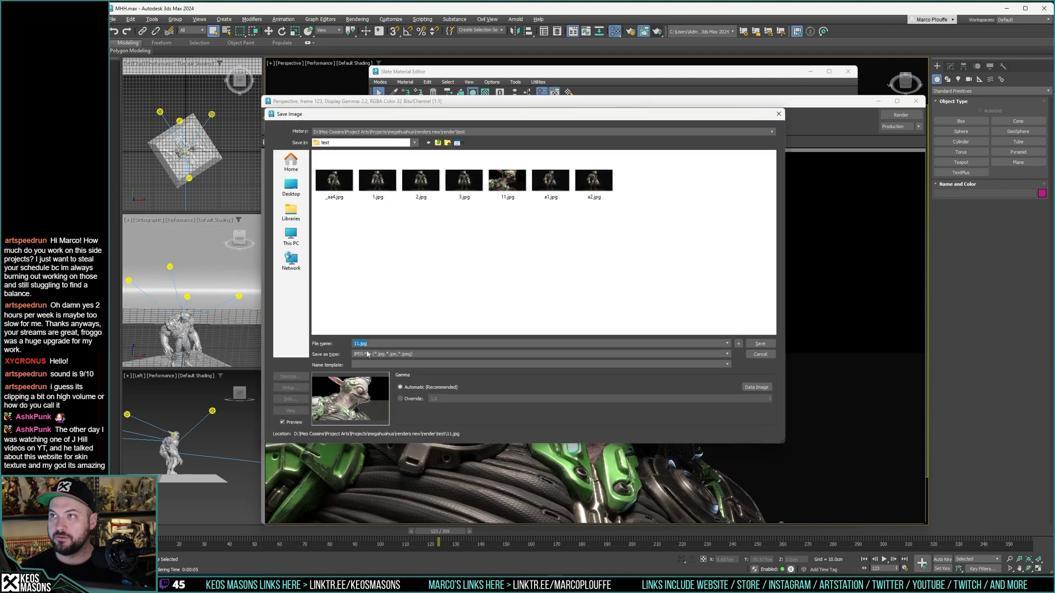
{"action": "left_click", "coordinate": [760, 343]}
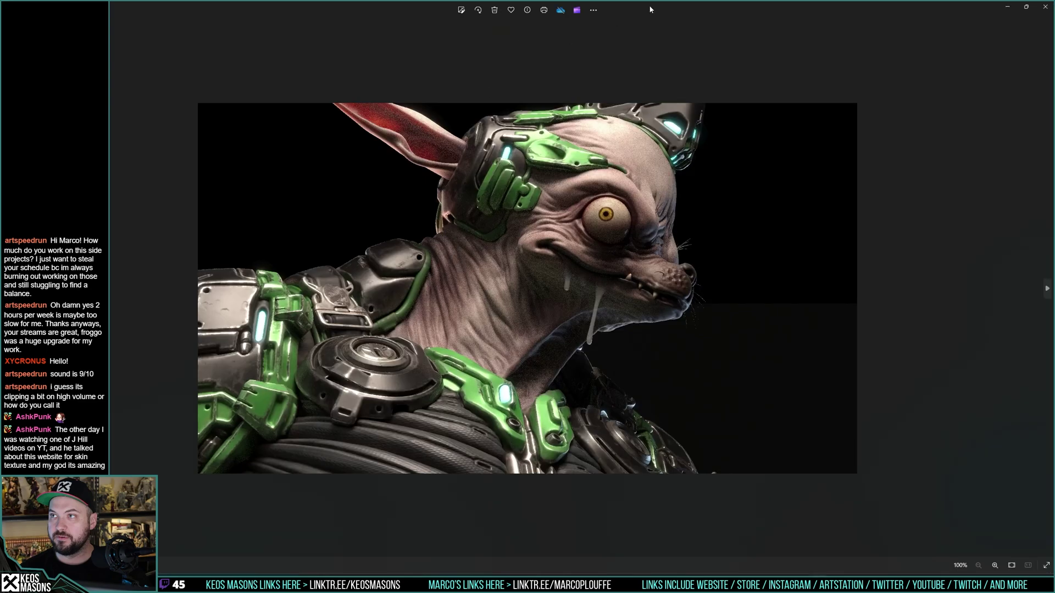
Step: View 11.jpg in an enlarged image viewer window, compare it with the adjacent saved render, and close the viewer
{"action": "double_click", "coordinate": [649, 10]}
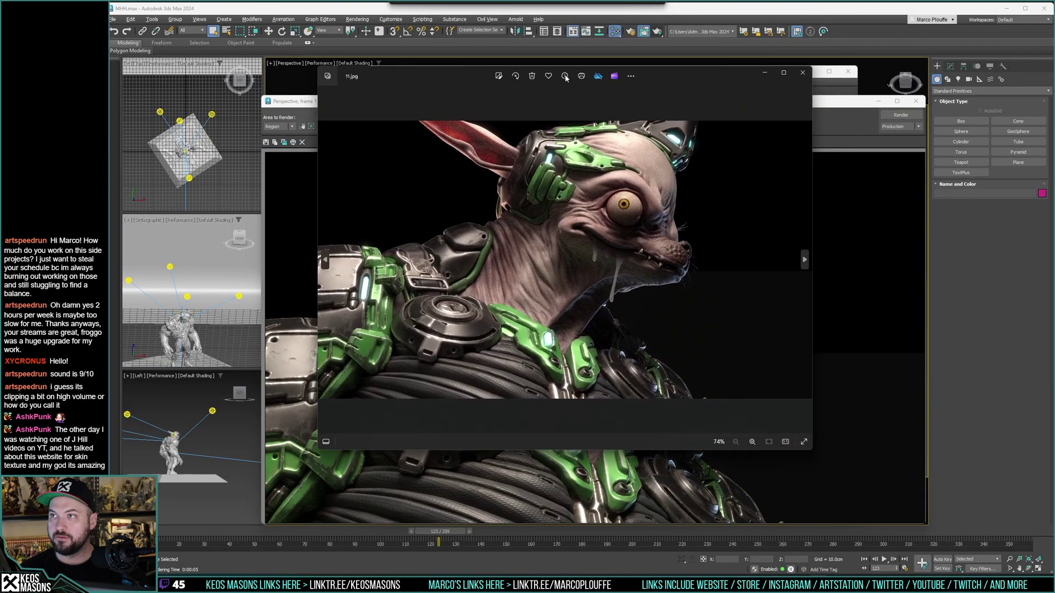
{"action": "left_click_drag", "start_coordinate": [773, 466], "coordinate": [984, 556]}
{"action": "left_click_drag", "start_coordinate": [714, 77], "coordinate": [668, 78]}
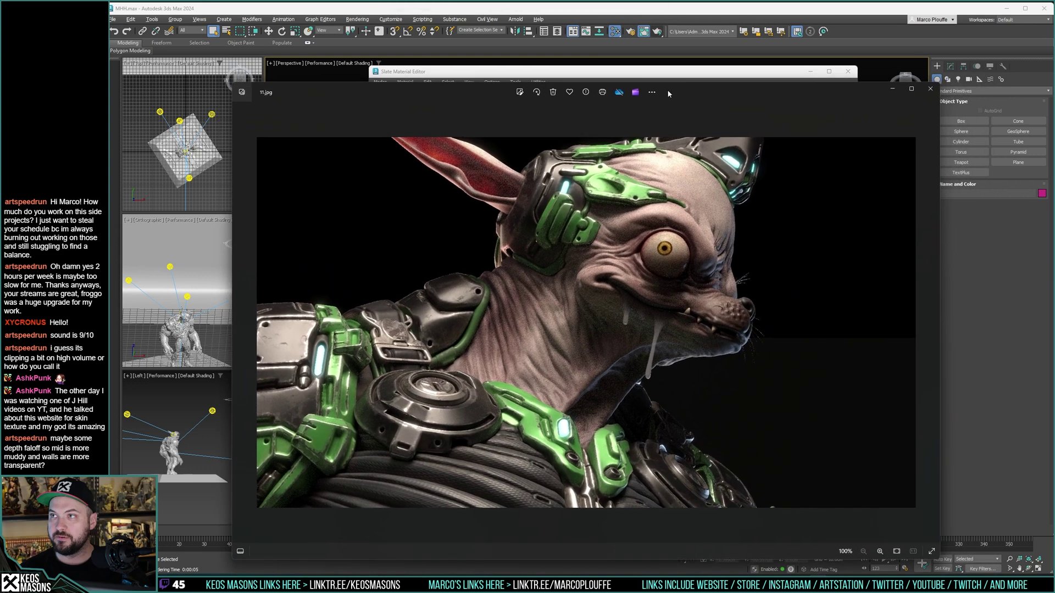
{"action": "key", "text": "Right"}
{"action": "key", "text": "Left"}
{"action": "key", "text": "Right"}
{"action": "left_click", "coordinate": [930, 88]}
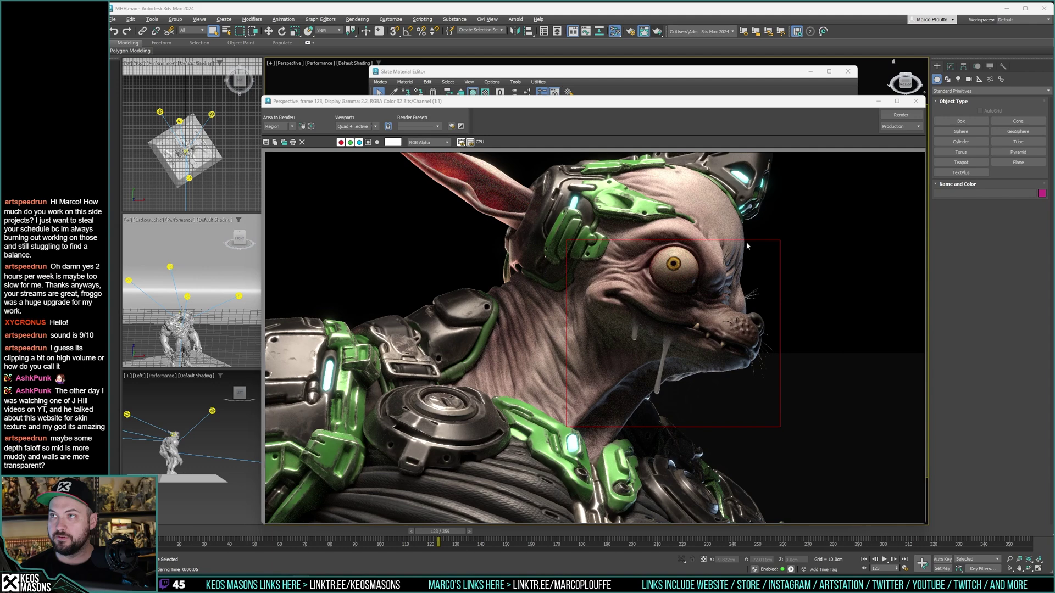
Step: Try a transmission depth of 1 on the saliva material and render the face region
{"action": "left_click", "coordinate": [916, 101]}
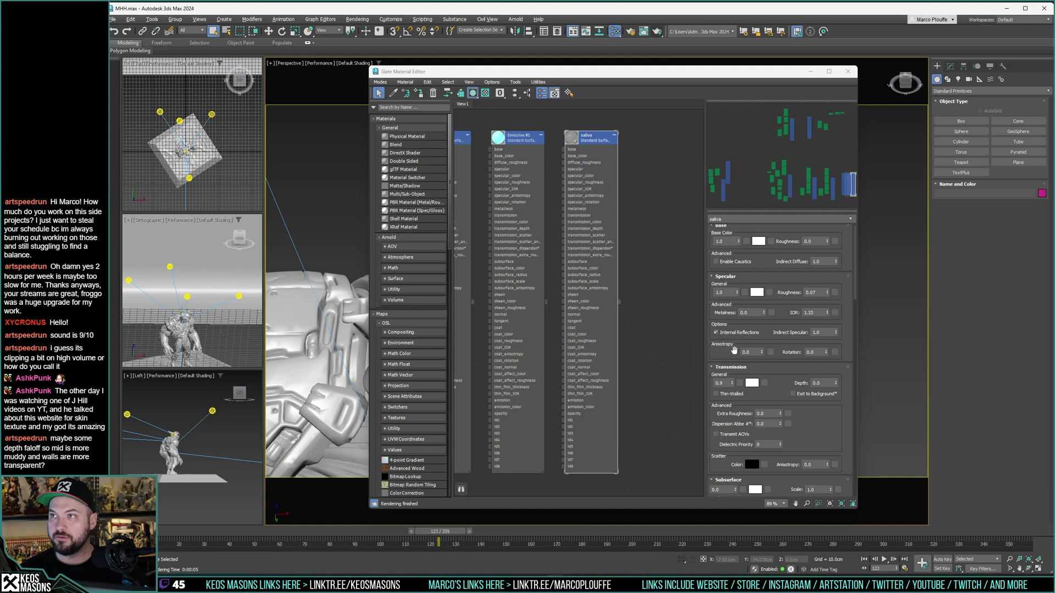
{"action": "double_click", "coordinate": [821, 382]}
{"action": "type", "text": "1"}
{"action": "left_click", "coordinate": [657, 31]}
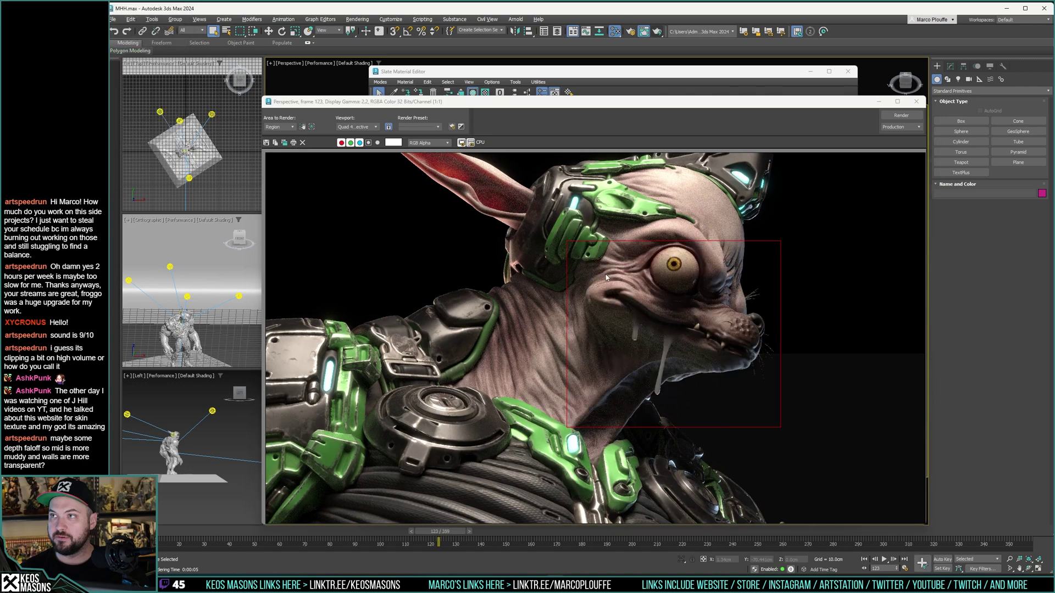
Step: Reset the saliva material's transmission depth to 0
{"action": "left_click", "coordinate": [916, 101]}
{"action": "double_click", "coordinate": [822, 384]}
{"action": "type", "text": "0"}
{"action": "key", "text": "Return"}
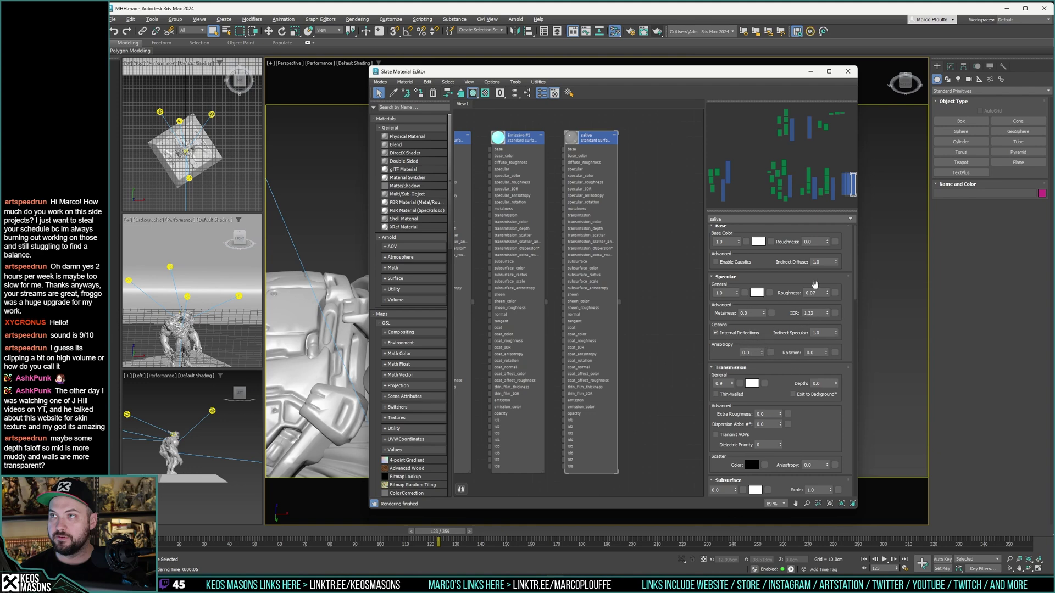
Step: Try a metalness of 0.5 on the saliva material and render the face region
{"action": "left_click", "coordinate": [743, 313]}
{"action": "type", "text": "0.5"}
{"action": "key", "text": "Return"}
{"action": "left_click", "coordinate": [657, 32]}
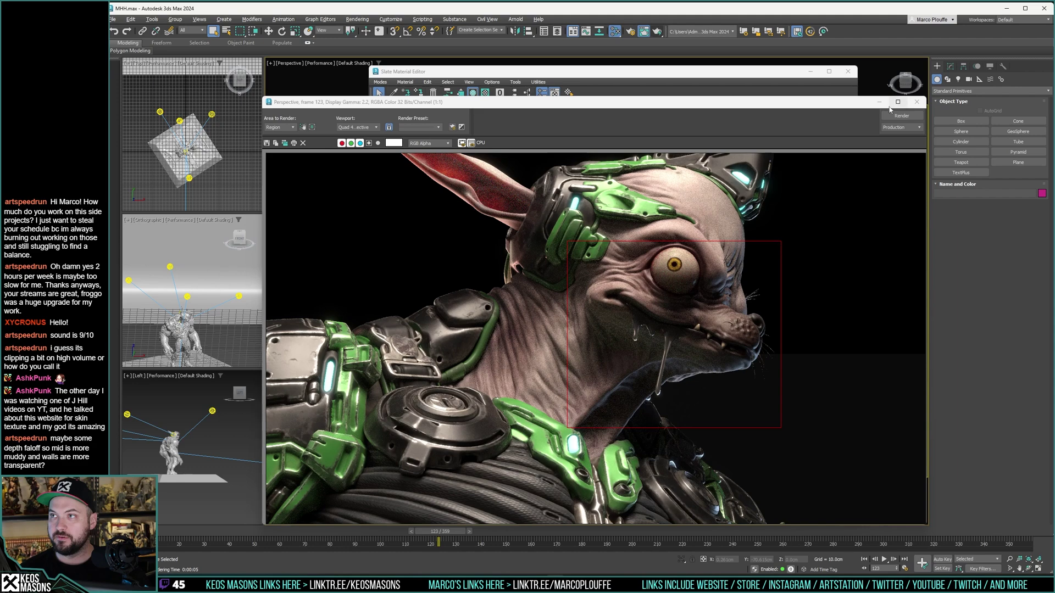
Step: Set the saliva material's metalness to 0.15 and re-render the face region
{"action": "left_click", "coordinate": [916, 105]}
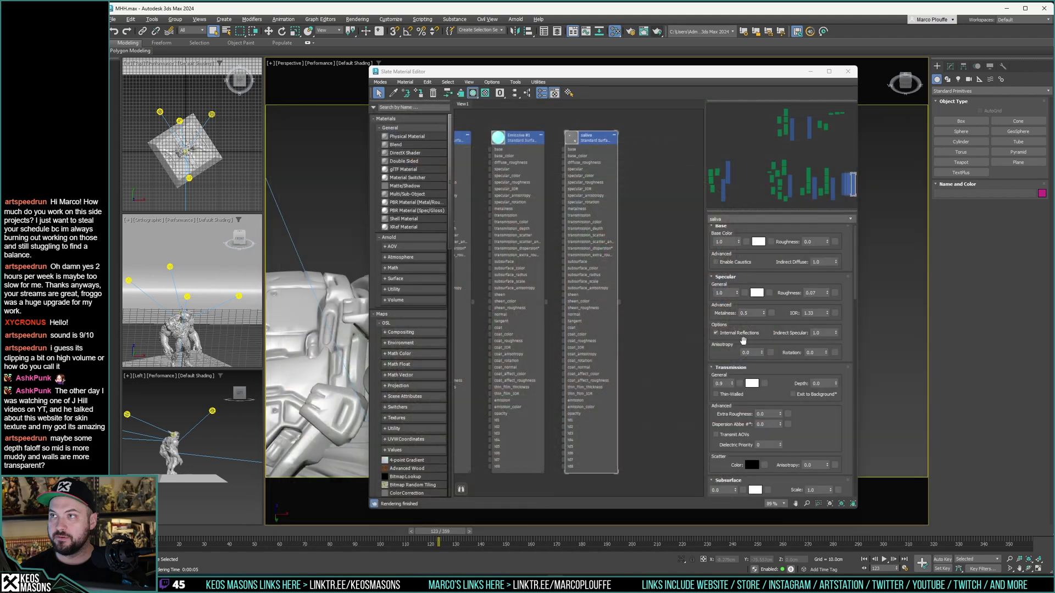
{"action": "left_click", "coordinate": [757, 313]}
{"action": "double_click", "coordinate": [745, 313]}
{"action": "left_click", "coordinate": [659, 33]}
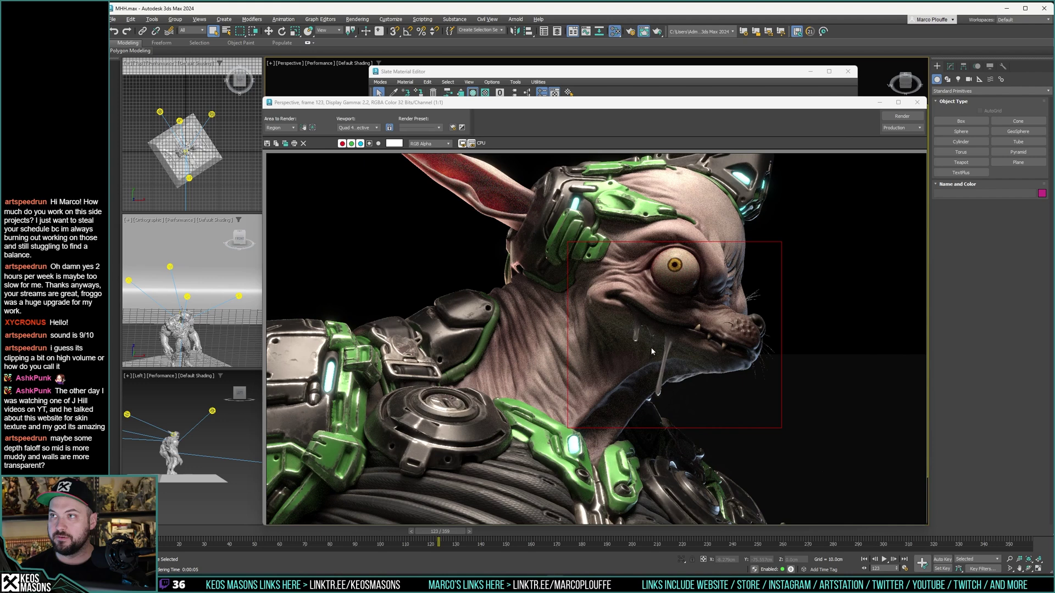
Step: Set the saliva material's transmission weight to 0.85 and re-render the face region
{"action": "left_click", "coordinate": [626, 73]}
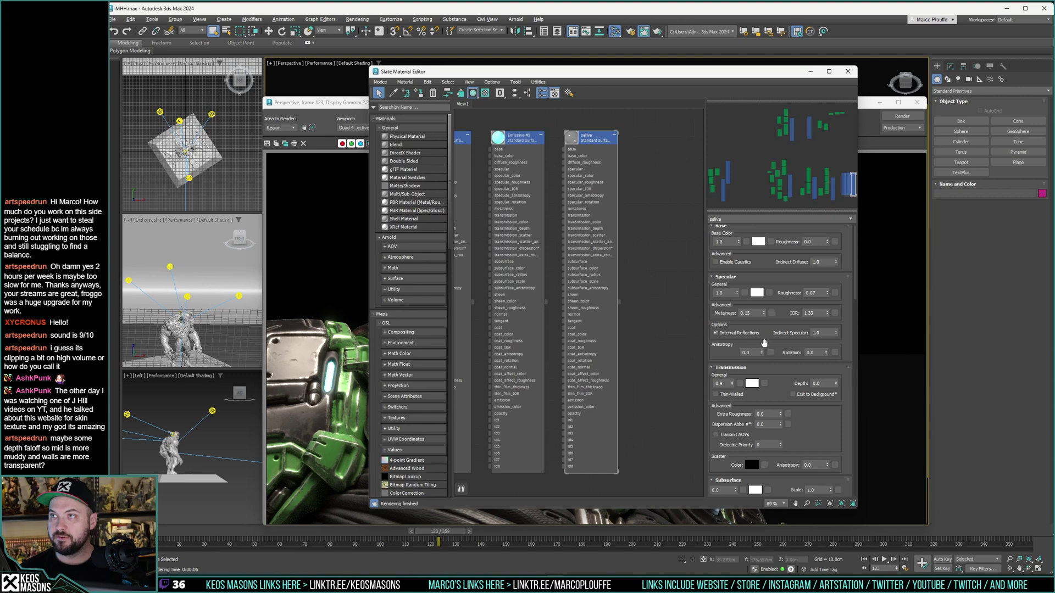
{"action": "double_click", "coordinate": [721, 384]}
{"action": "type", "text": "0.85"}
{"action": "key", "text": "Return"}
{"action": "left_click", "coordinate": [659, 33]}
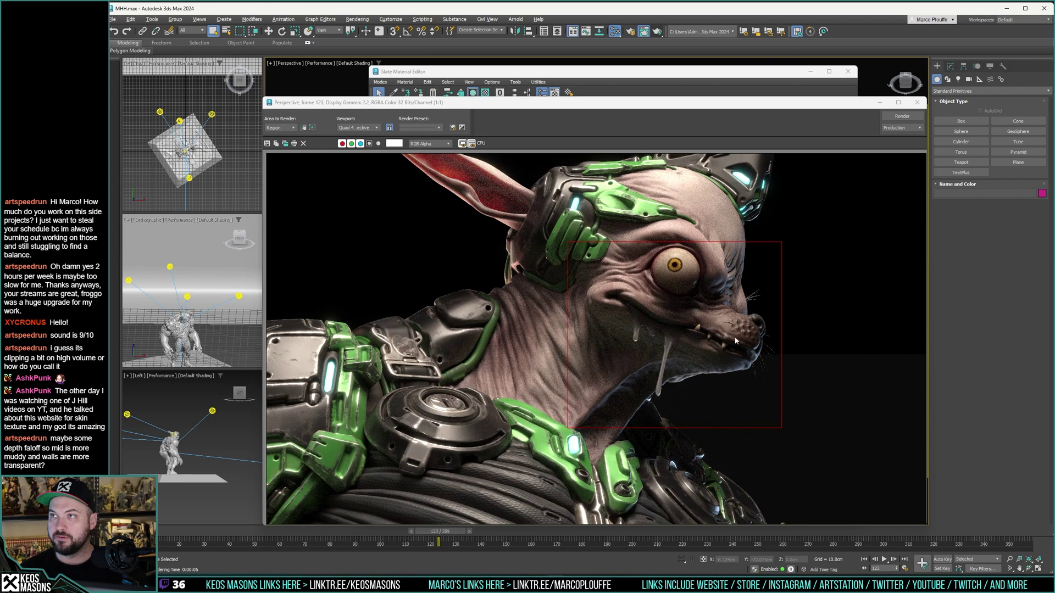
Step: Close the render and material editor windows and move the timeline to frame 66 for a front view of the creature
{"action": "left_click", "coordinate": [917, 103]}
{"action": "left_click", "coordinate": [847, 71]}
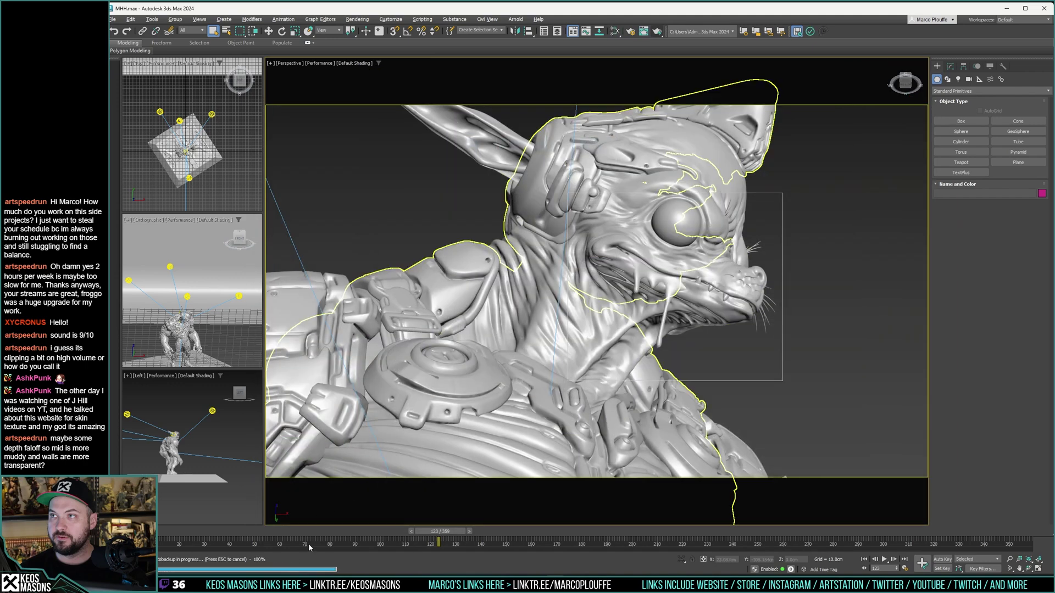
{"action": "left_click_drag", "start_coordinate": [421, 532], "coordinate": [279, 532]}
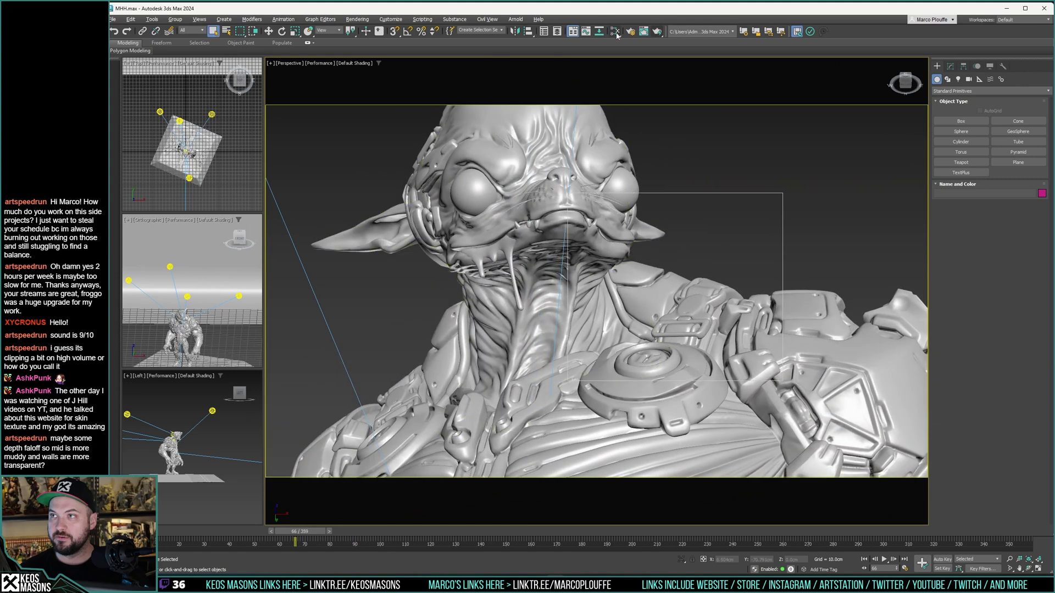
Step: Set the render area from Region to the full View and render the creature's front view at frame 66
{"action": "left_click", "coordinate": [632, 36]}
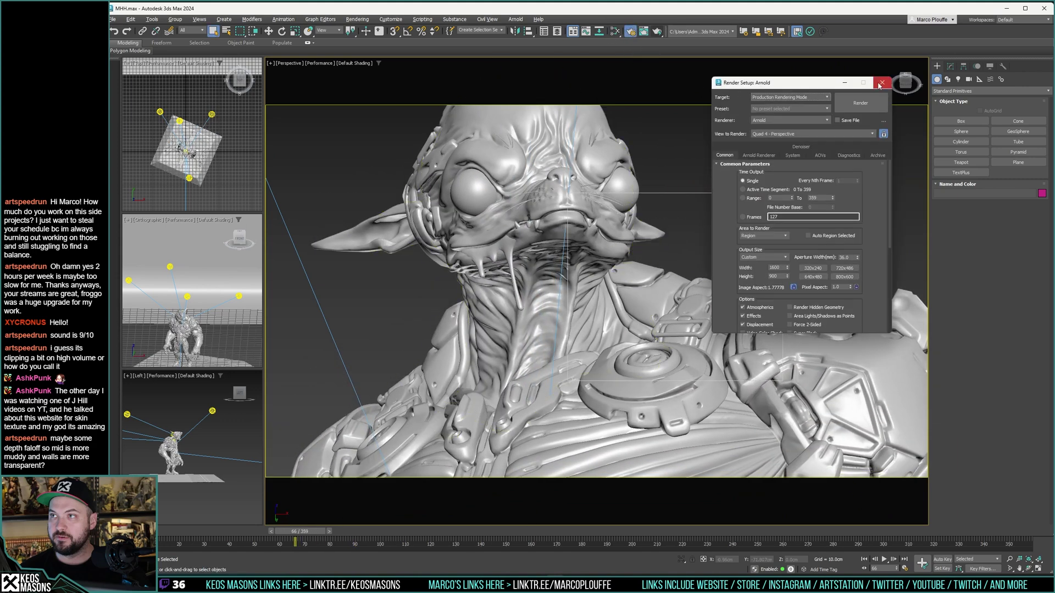
{"action": "left_click", "coordinate": [882, 83]}
{"action": "left_click", "coordinate": [642, 31]}
{"action": "left_click", "coordinate": [291, 128]}
{"action": "left_click", "coordinate": [293, 135]}
{"action": "left_click", "coordinate": [902, 116]}
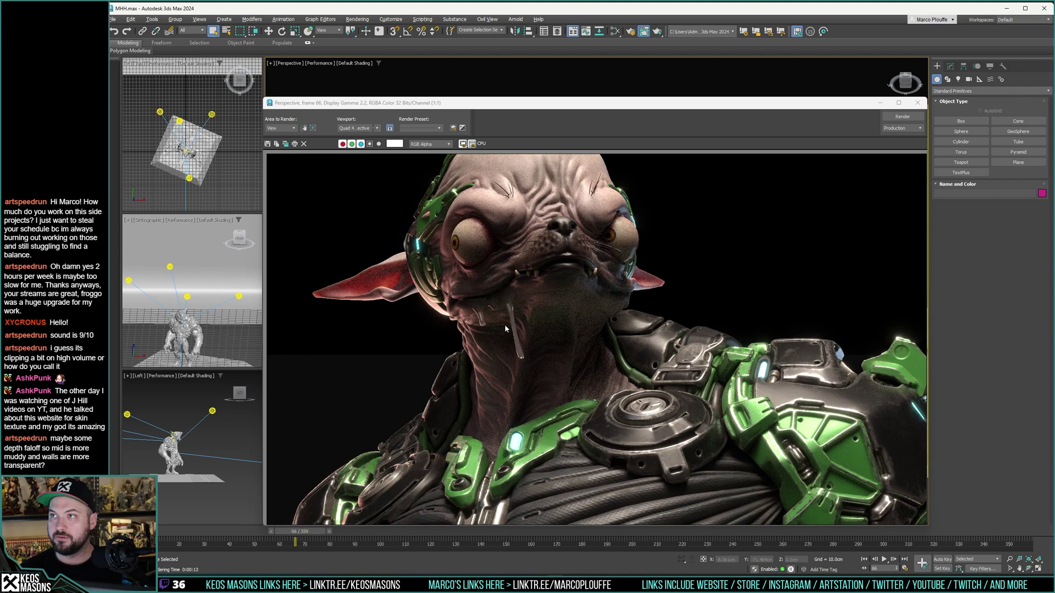
{"action": "left_click", "coordinate": [916, 103]}
Step: Move the timeline to frame 43, orbit to the creature's three-quarter view and render it
{"action": "left_click_drag", "start_coordinate": [325, 532], "coordinate": [269, 532]}
{"action": "middle_click_drag", "start_coordinate": [536, 348], "coordinate": [583, 356], "text": "alt"}
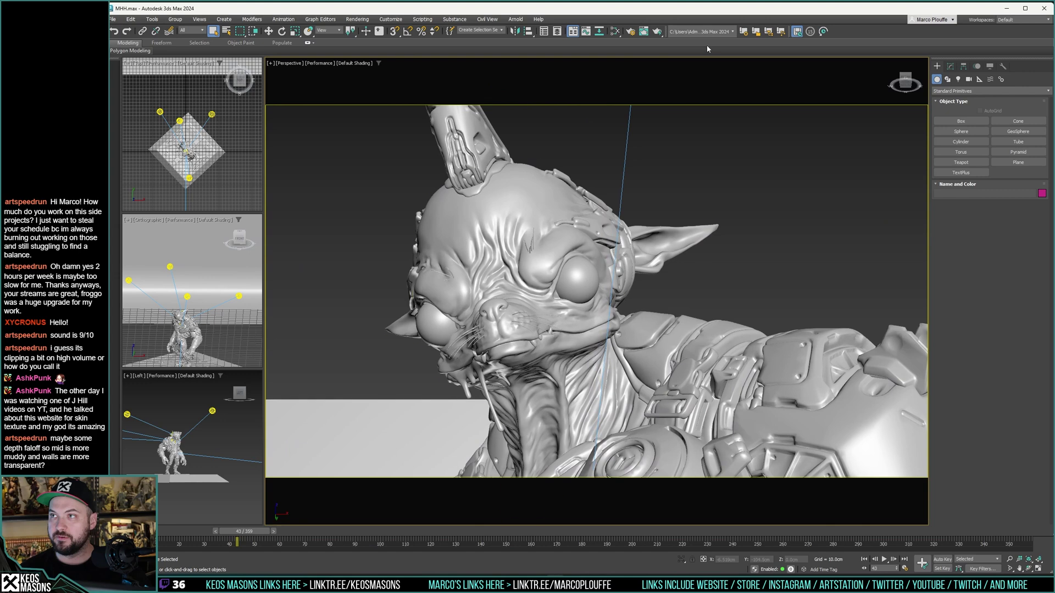
{"action": "left_click", "coordinate": [657, 31]}
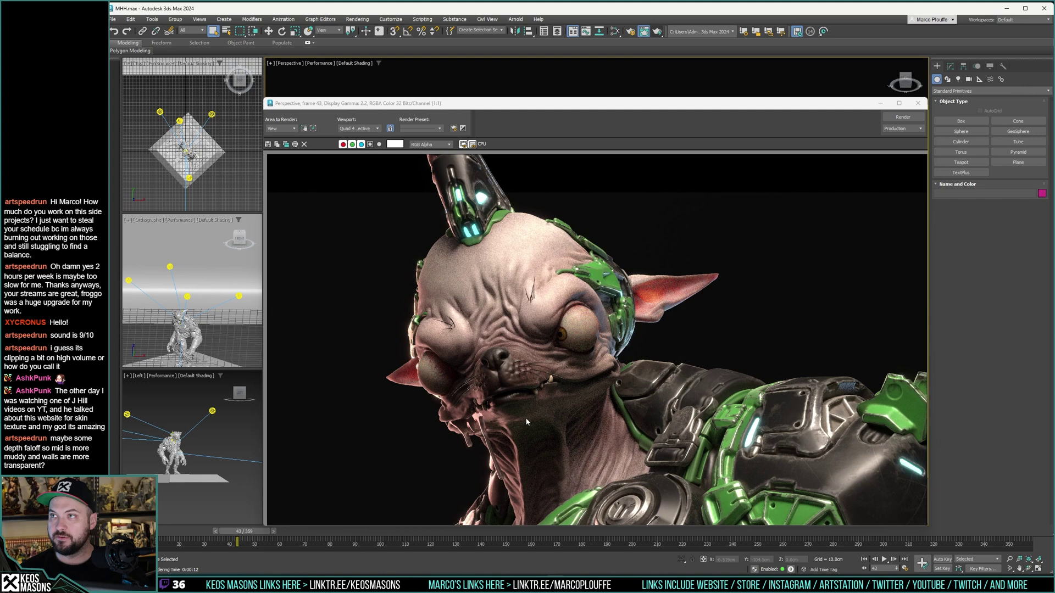
Step: Move the timeline to frame 166, frame the creature's head in side view and render it
{"action": "left_click_drag", "start_coordinate": [254, 533], "coordinate": [541, 539]}
{"action": "left_click", "coordinate": [917, 106]}
{"action": "middle_click_drag", "start_coordinate": [657, 258], "coordinate": [618, 184]}
{"action": "key", "text": "shift+q"}
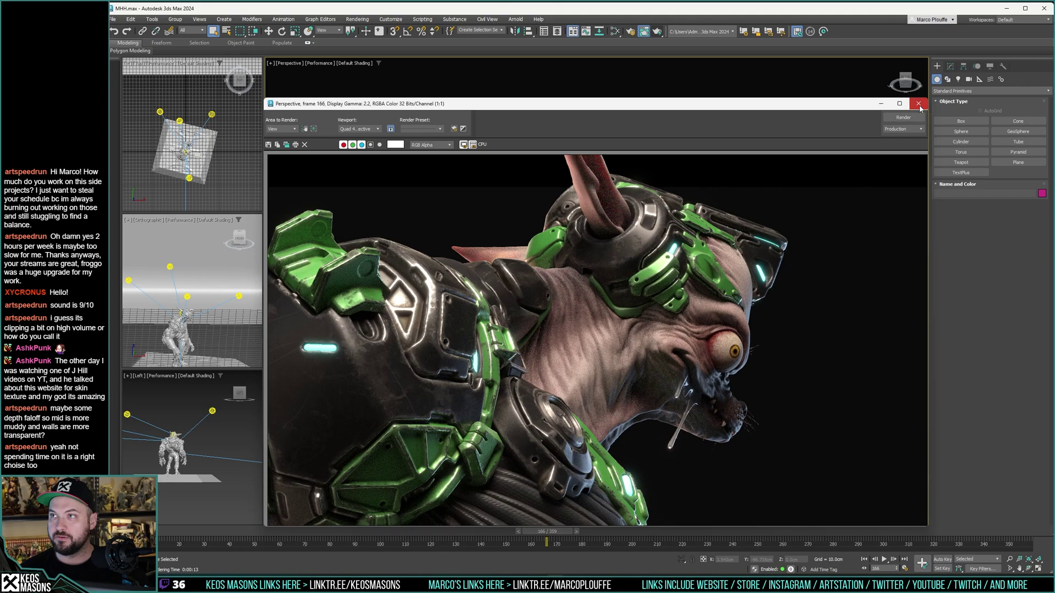
{"action": "left_click", "coordinate": [919, 105]}
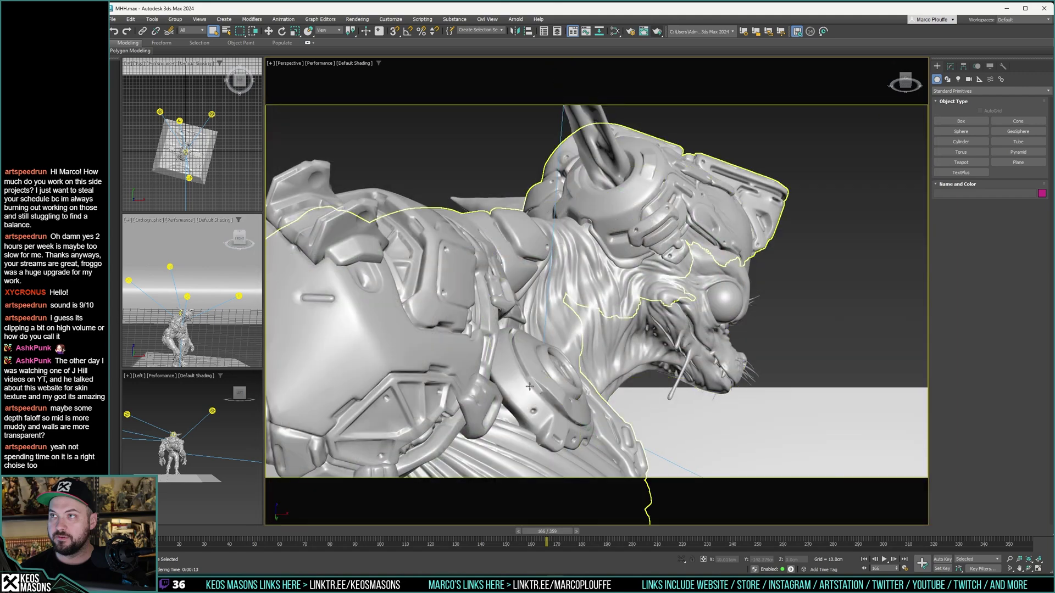
Step: Move the timeline to frame 123 and render the perspective view of the creature's head and shoulders
{"action": "left_click_drag", "start_coordinate": [527, 537], "coordinate": [428, 534]}
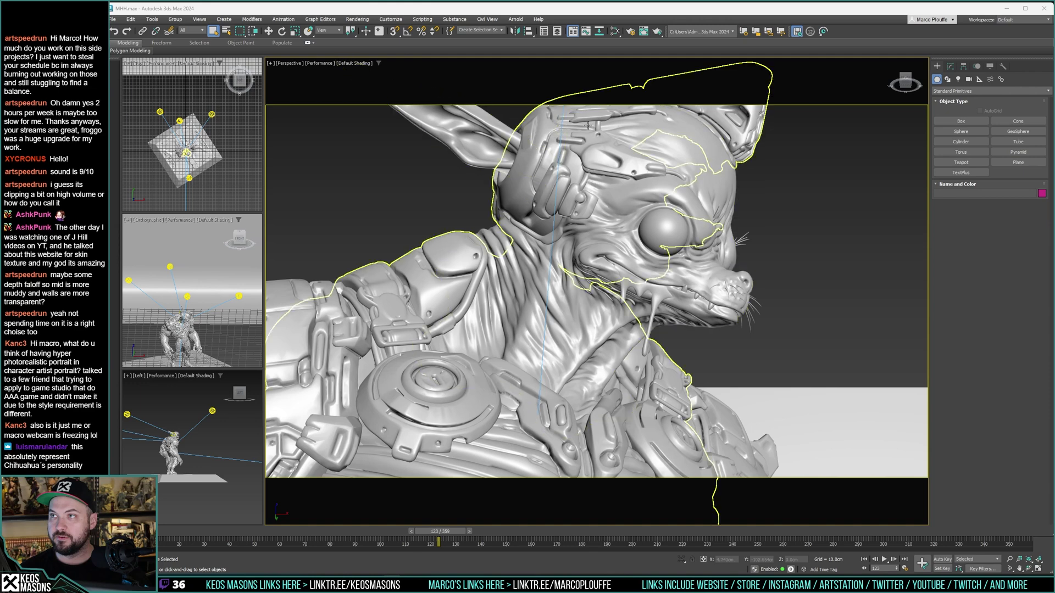
{"action": "left_click", "coordinate": [631, 32]}
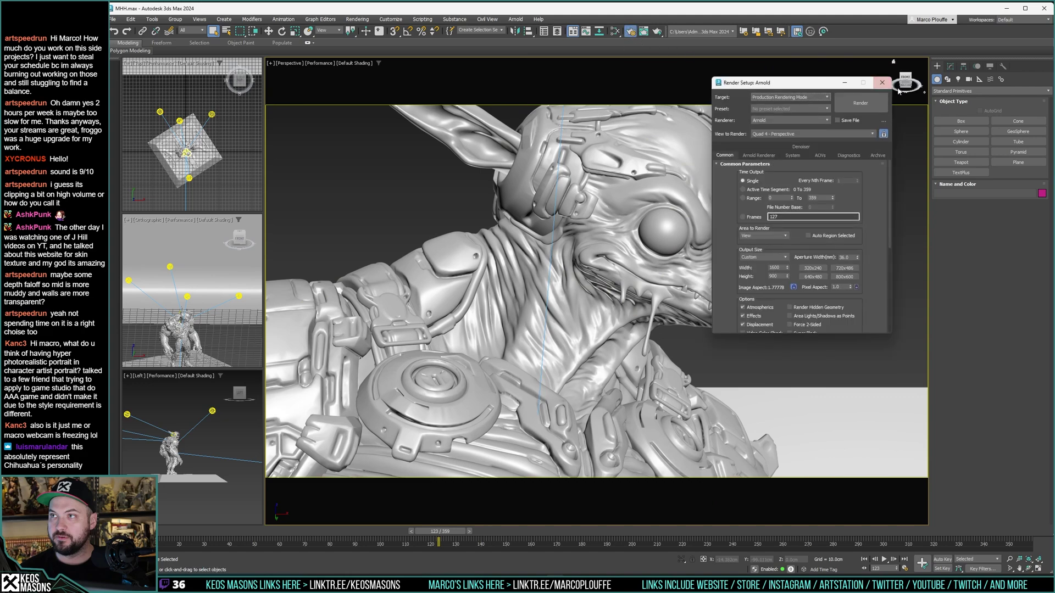
{"action": "left_click", "coordinate": [882, 82]}
{"action": "left_click", "coordinate": [644, 32]}
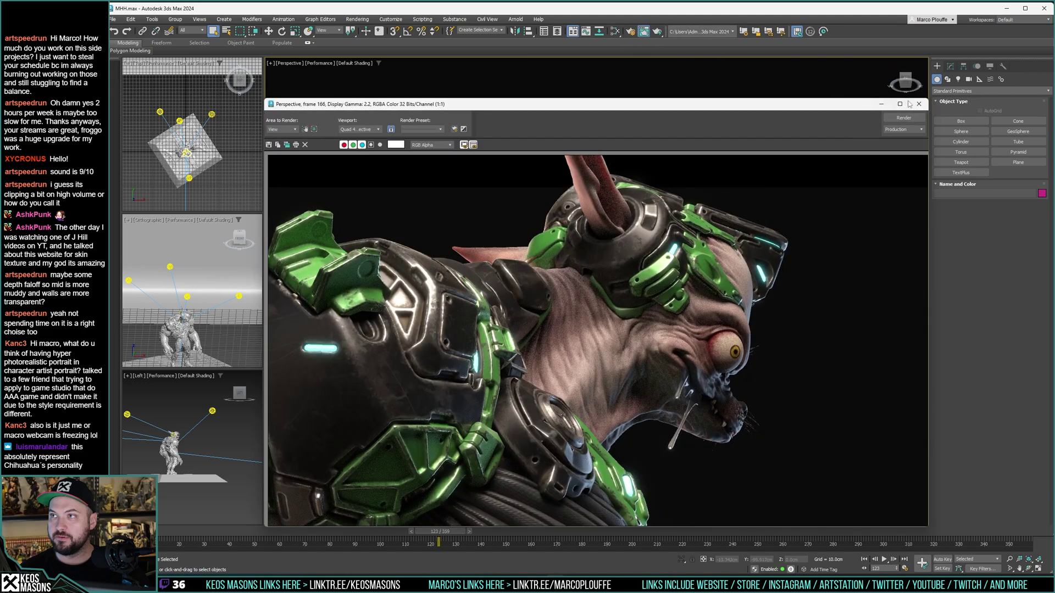
{"action": "left_click", "coordinate": [903, 118]}
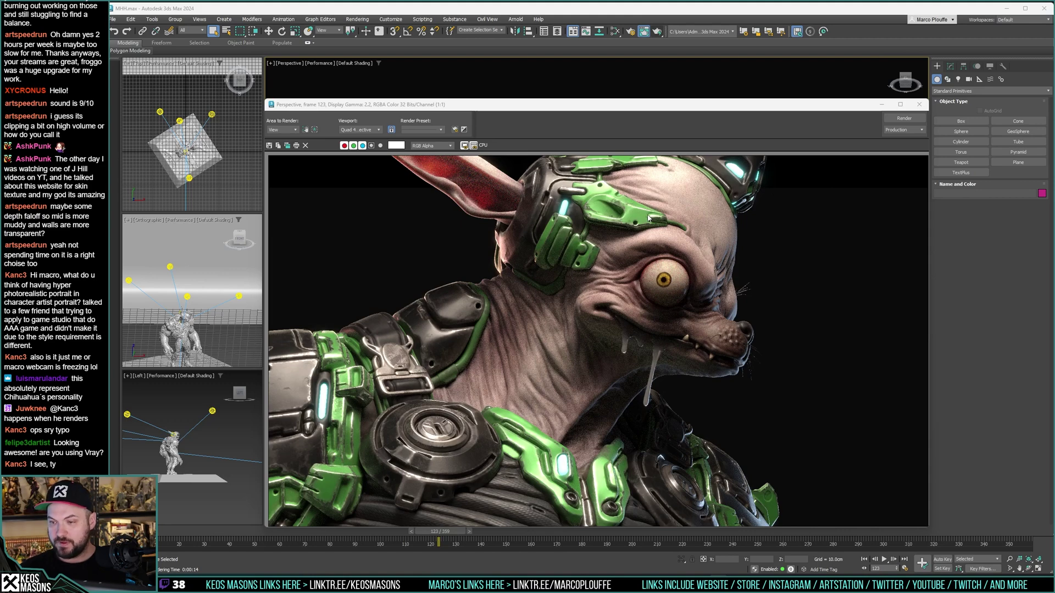
{"action": "left_click", "coordinate": [919, 105]}
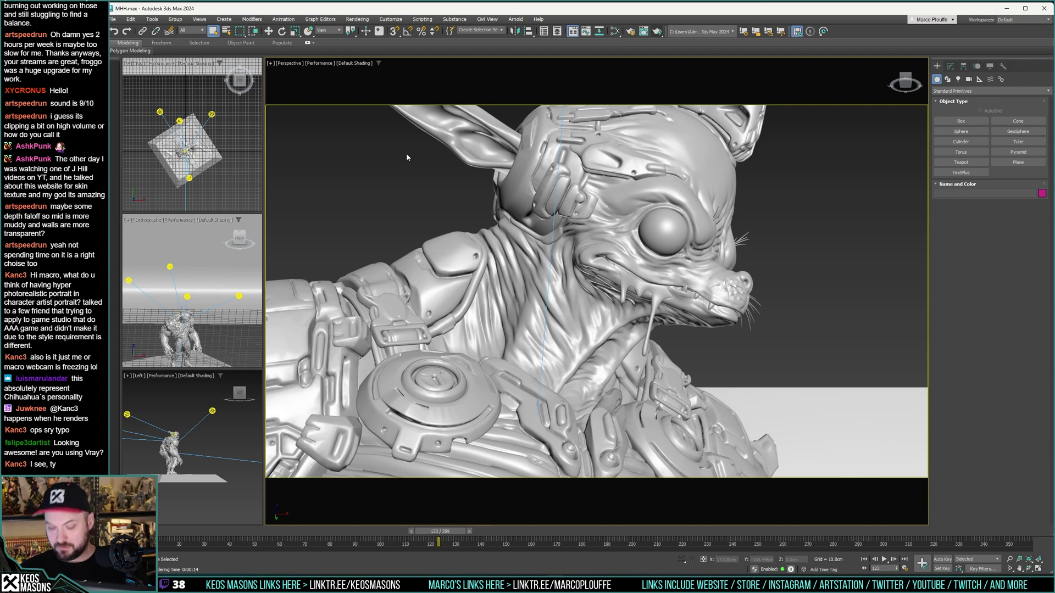
Step: Try a dark grey Add colour on the color correction feeding the skin material's specular roughness and render frame 123
{"action": "key", "text": "m"}
{"action": "scroll", "coordinate": [534, 260], "scroll_direction": "down", "scroll_amount": 10}
{"action": "middle_click_drag", "start_coordinate": [536, 276], "coordinate": [674, 296]}
{"action": "scroll", "coordinate": [588, 294], "scroll_direction": "up", "scroll_amount": 8}
{"action": "middle_click_drag", "start_coordinate": [588, 295], "coordinate": [338, 412]}
{"action": "scroll", "coordinate": [534, 279], "scroll_direction": "up", "scroll_amount": 3}
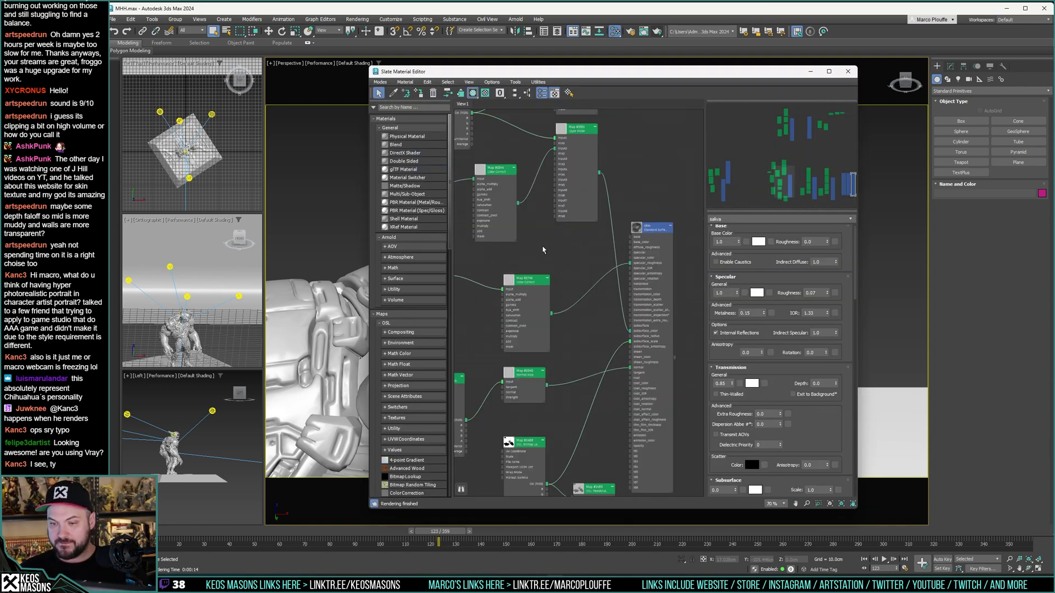
{"action": "double_click", "coordinate": [521, 287]}
{"action": "left_click", "coordinate": [816, 328]}
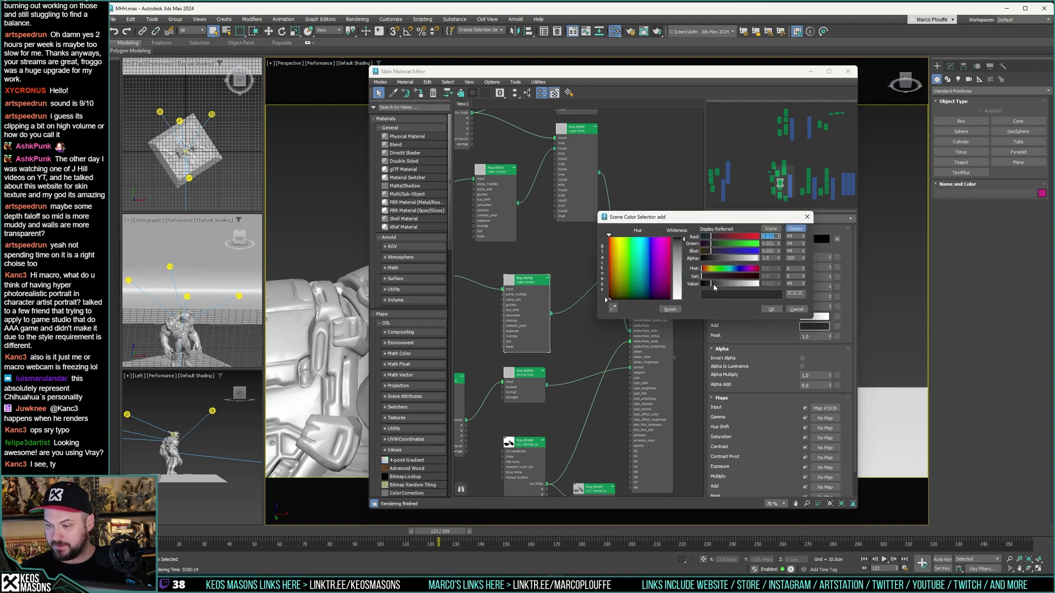
{"action": "left_click_drag", "start_coordinate": [715, 286], "coordinate": [719, 286]}
{"action": "left_click", "coordinate": [770, 309]}
{"action": "left_click", "coordinate": [657, 30]}
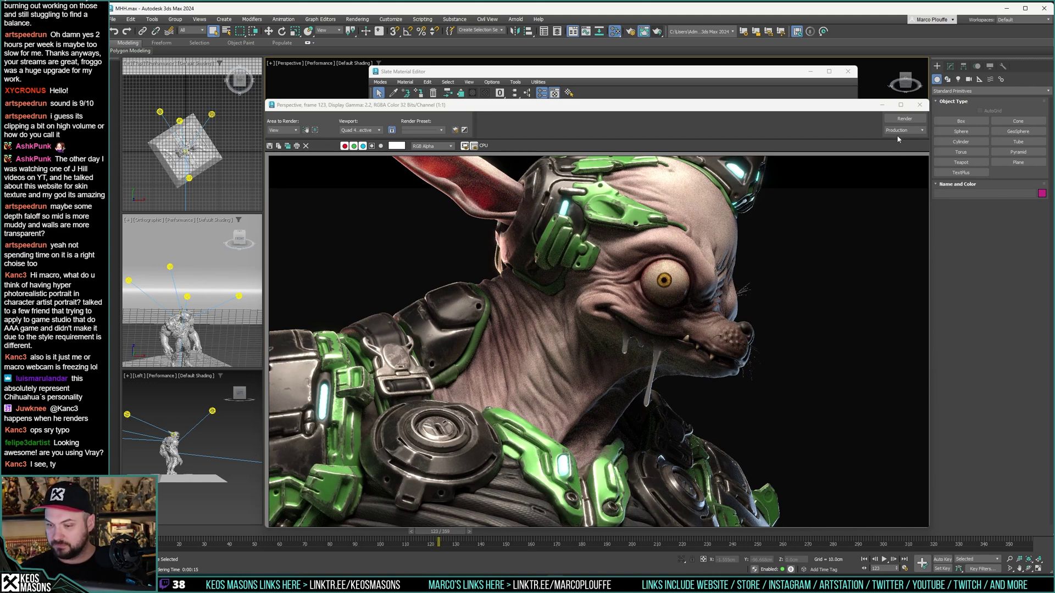
{"action": "left_click", "coordinate": [920, 106]}
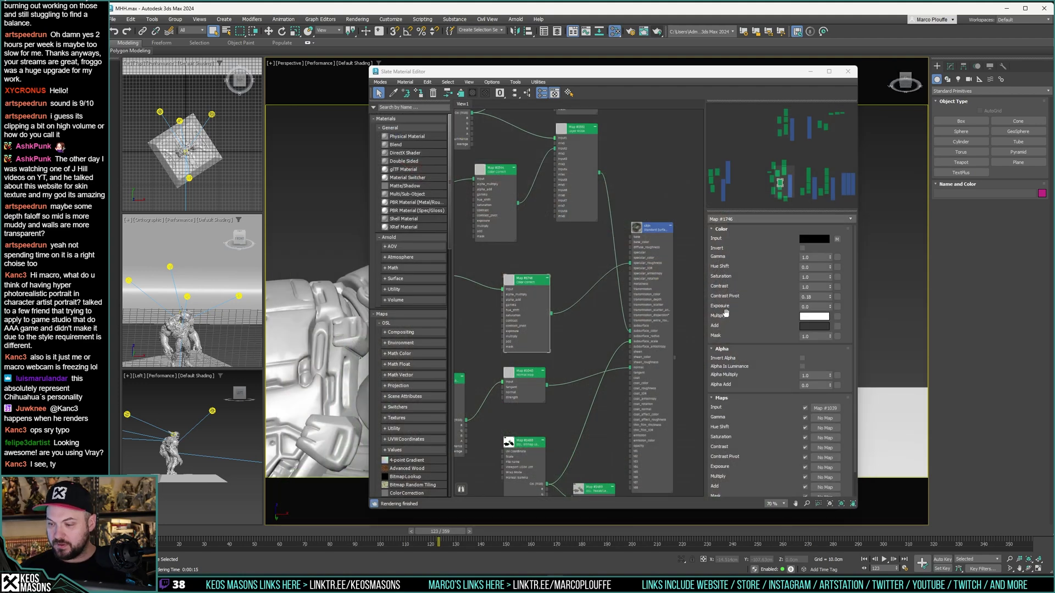
Step: Set the roughness color correction's contrast to 1.2 and its Add colour to black, and re-render the view
{"action": "double_click", "coordinate": [808, 287]}
{"action": "type", "text": "1.2"}
{"action": "key", "text": "Return"}
{"action": "left_click", "coordinate": [814, 326]}
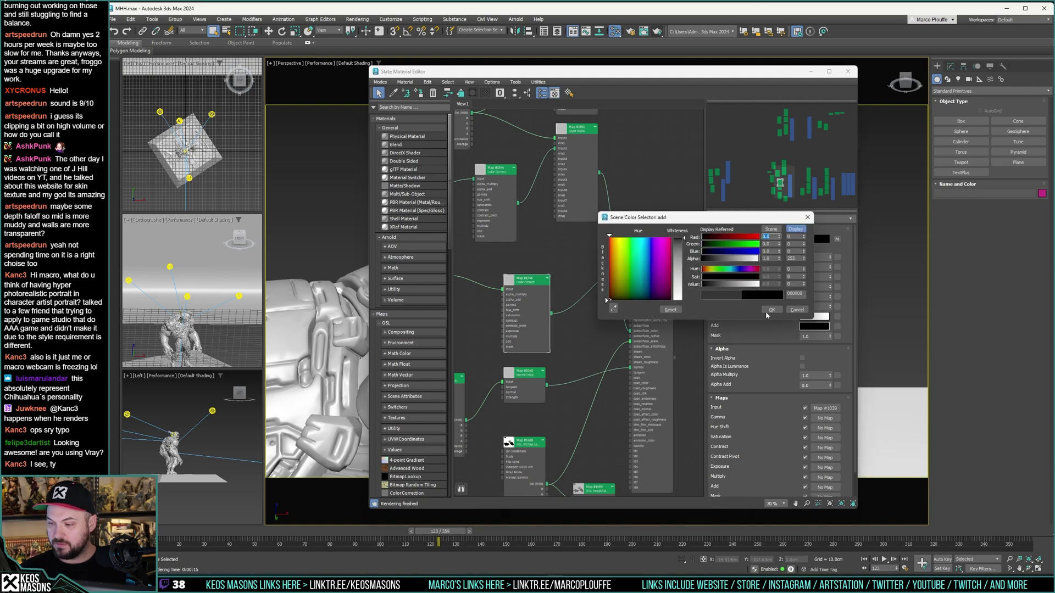
{"action": "left_click", "coordinate": [769, 311]}
{"action": "left_click", "coordinate": [657, 31]}
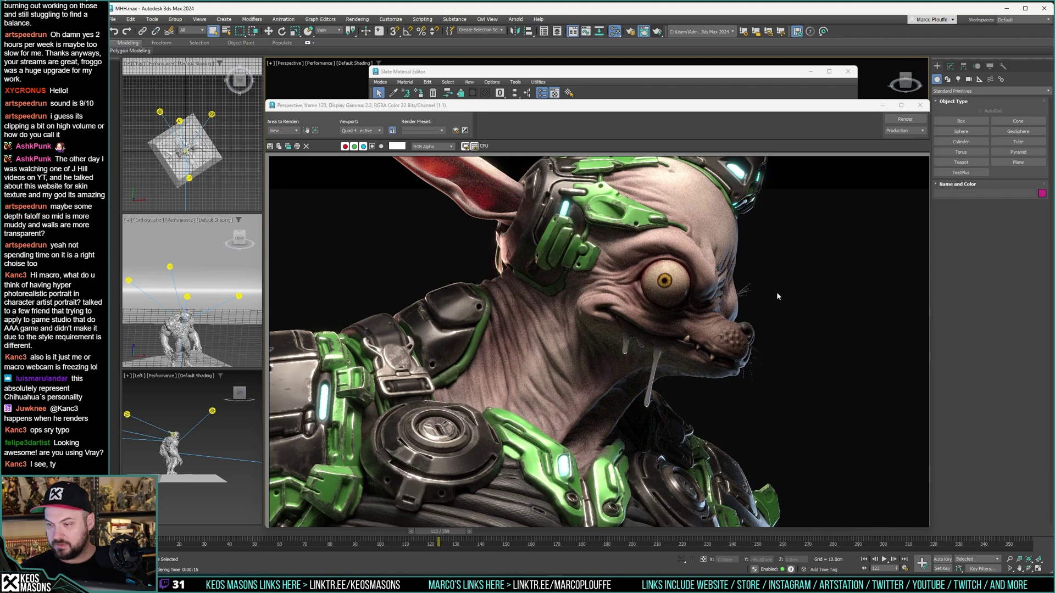
Step: Set the color correction's contrast to 1.0, connect the source texture straight to the skin's specular roughness and re-render
{"action": "key", "text": "m"}
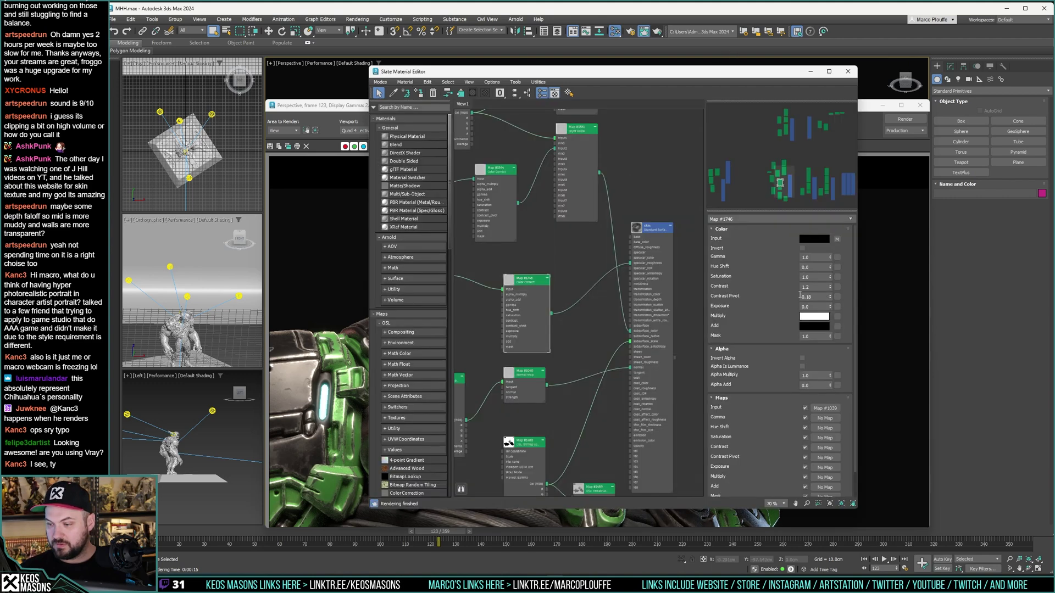
{"action": "double_click", "coordinate": [814, 287]}
{"action": "type", "text": "1"}
{"action": "key", "text": "Return"}
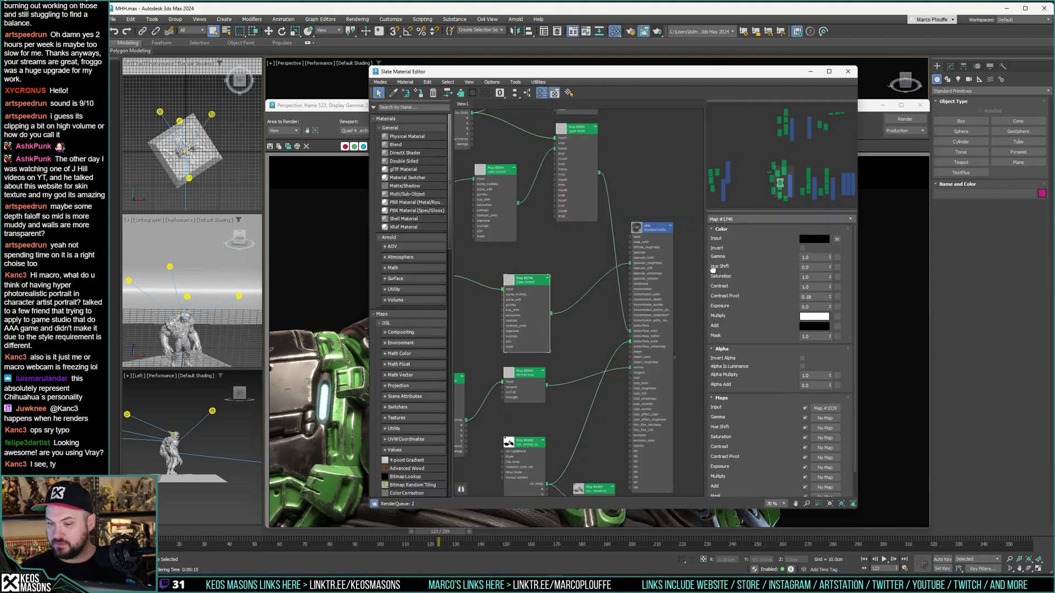
{"action": "middle_click_drag", "start_coordinate": [615, 301], "coordinate": [654, 313]}
{"action": "left_click_drag", "start_coordinate": [490, 287], "coordinate": [673, 275]}
{"action": "left_click", "coordinate": [874, 122]}
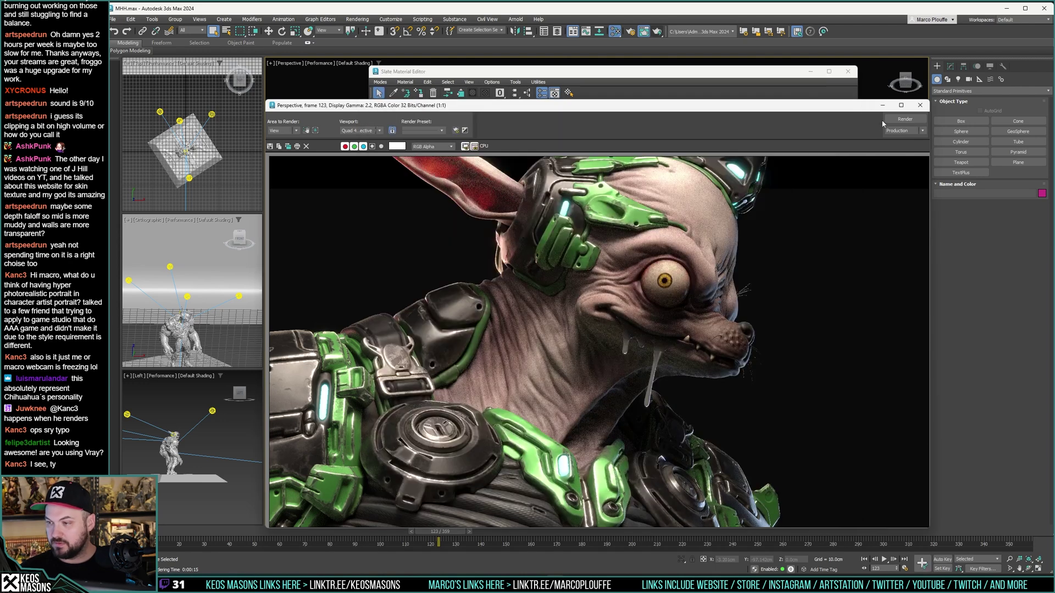
{"action": "left_click", "coordinate": [896, 120]}
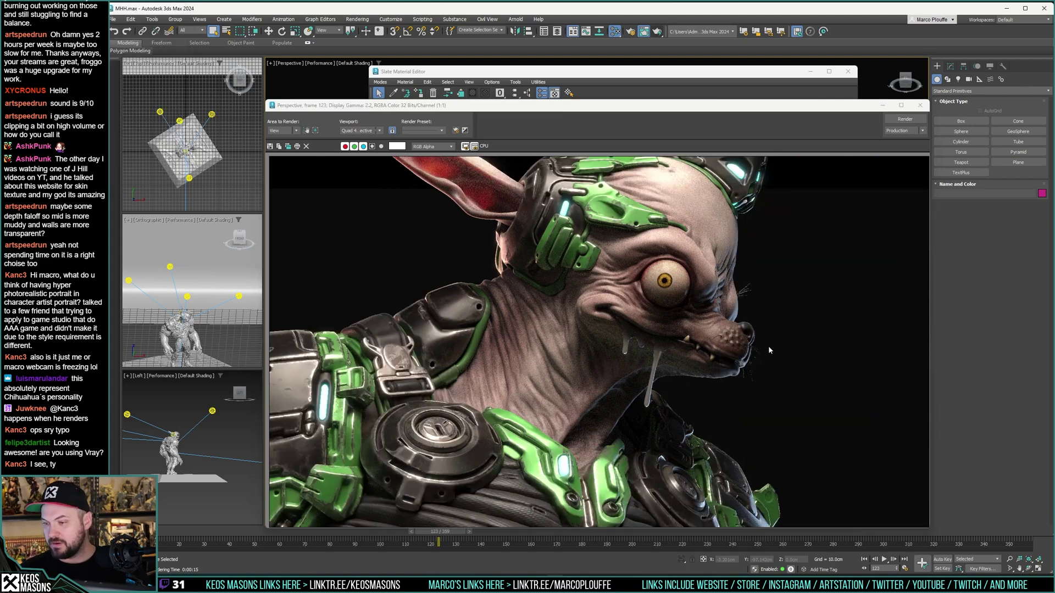
{"action": "left_click", "coordinate": [920, 104]}
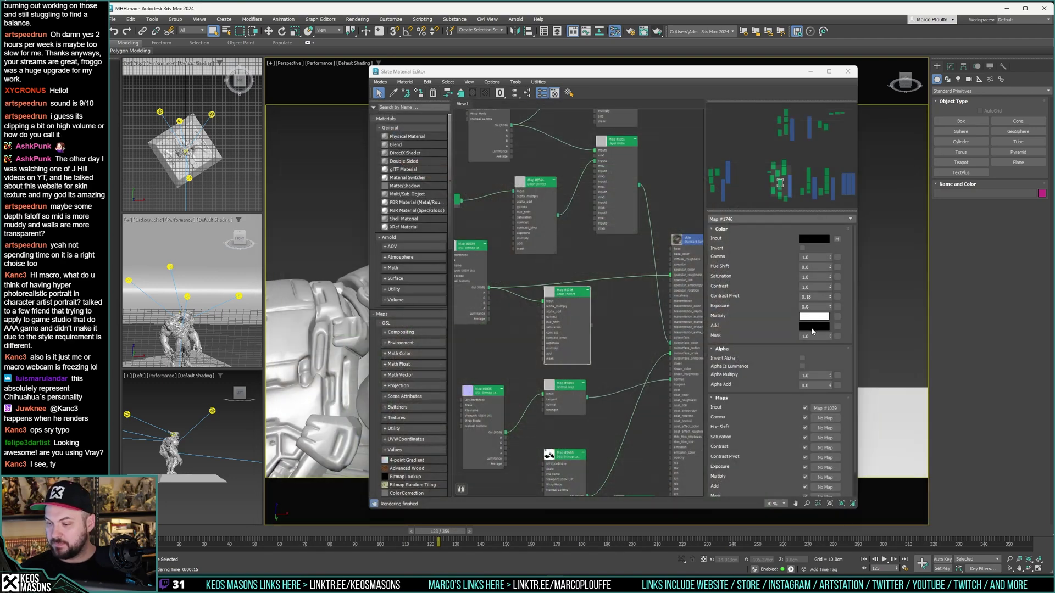
Step: Reconnect the color correction to the skin's specular roughness and set its contrast to 1.4
{"action": "double_click", "coordinate": [811, 287]}
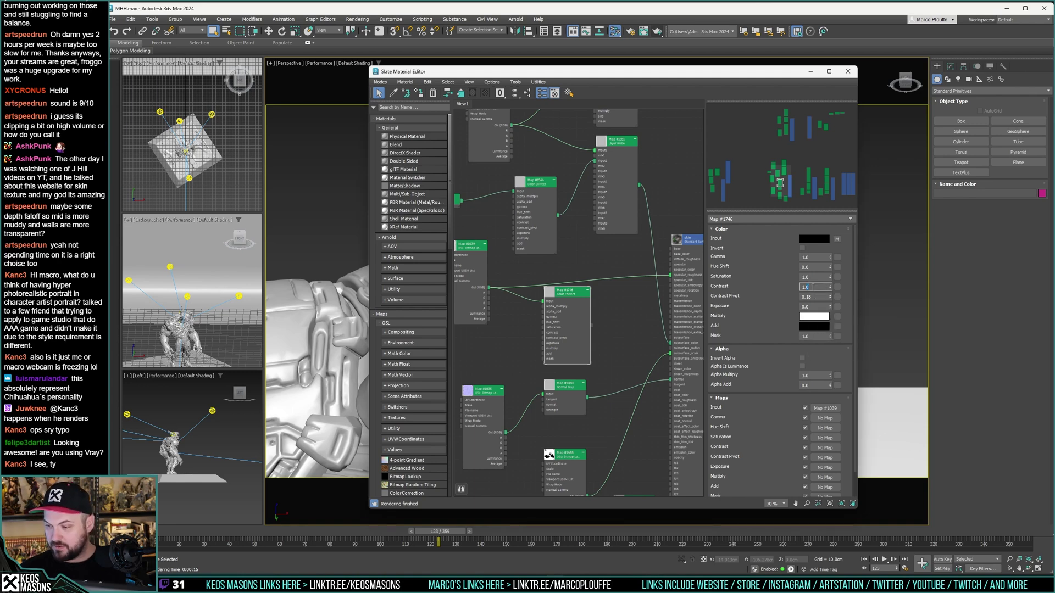
{"action": "left_click_drag", "start_coordinate": [591, 325], "coordinate": [671, 274]}
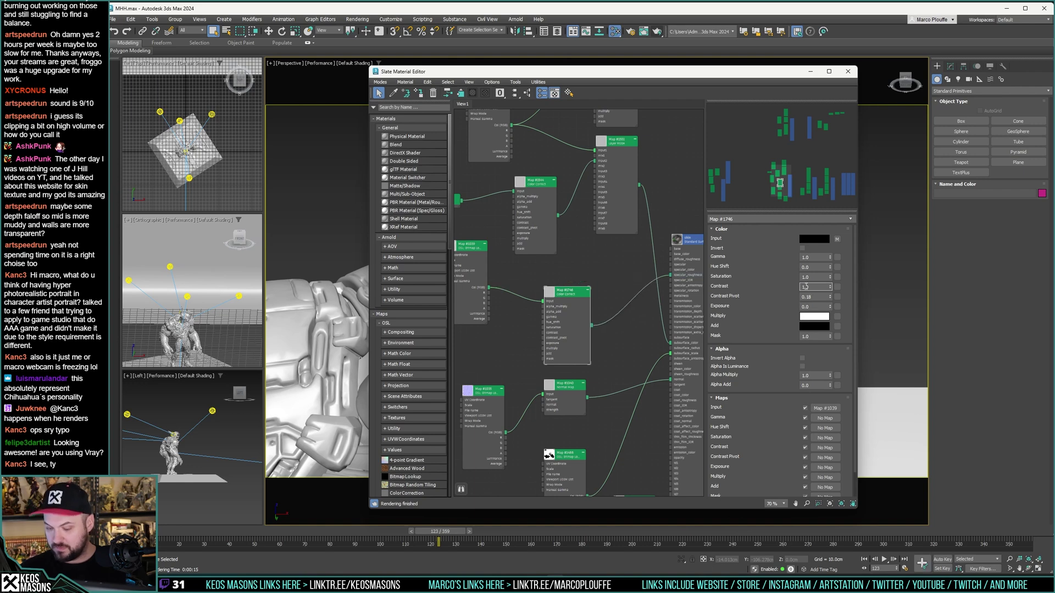
{"action": "type", "text": "1.4"}
{"action": "key", "text": "Return"}
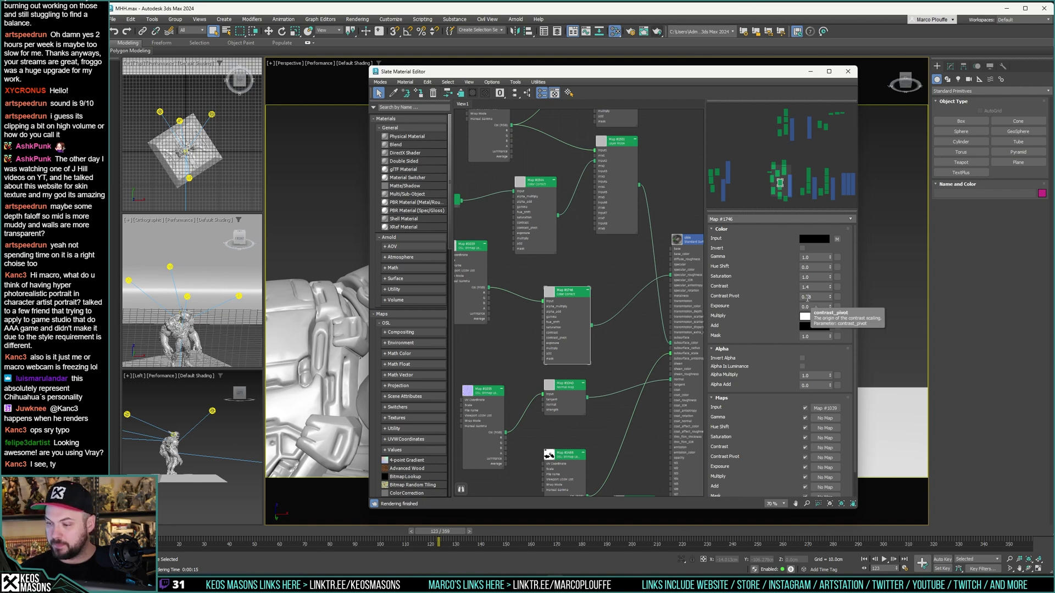
Step: Try different contrast pivots on the roughness color correction, ending at 0.28, and render frame 123 with each
{"action": "left_click", "coordinate": [806, 297]}
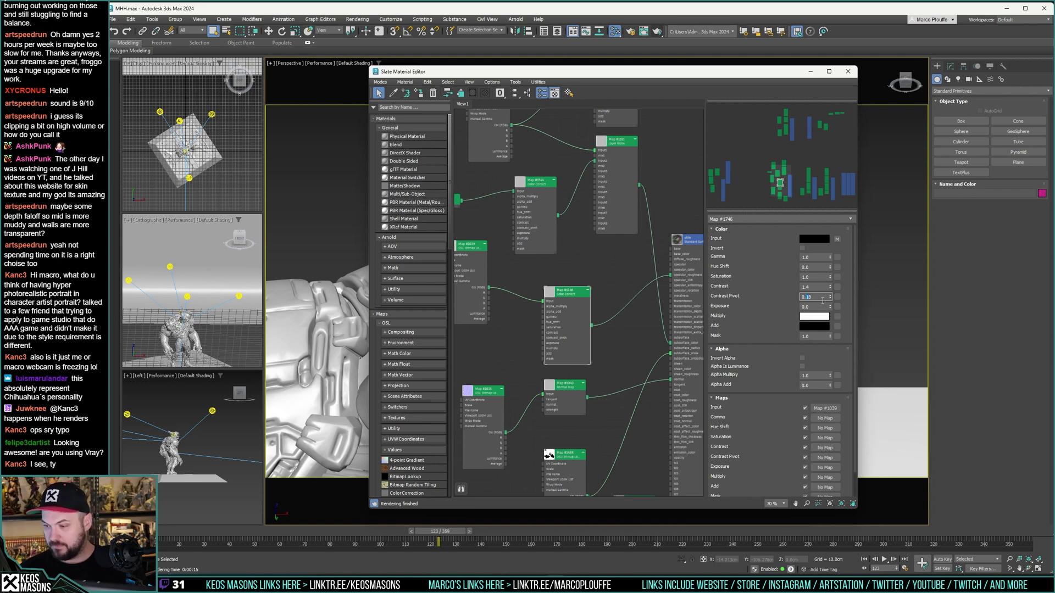
{"action": "key", "text": "shift+q"}
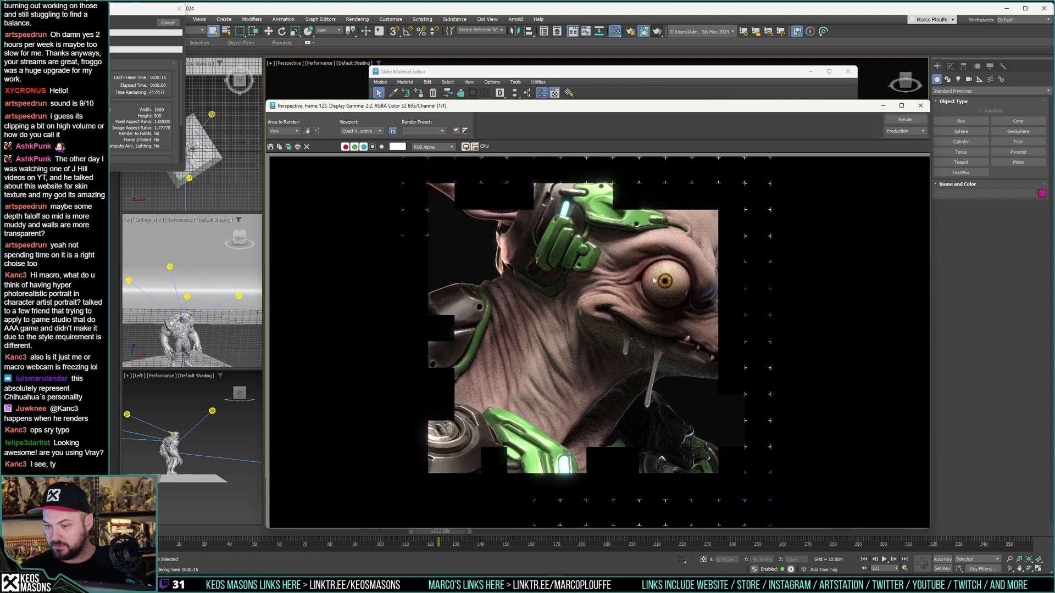
{"action": "left_click", "coordinate": [921, 106]}
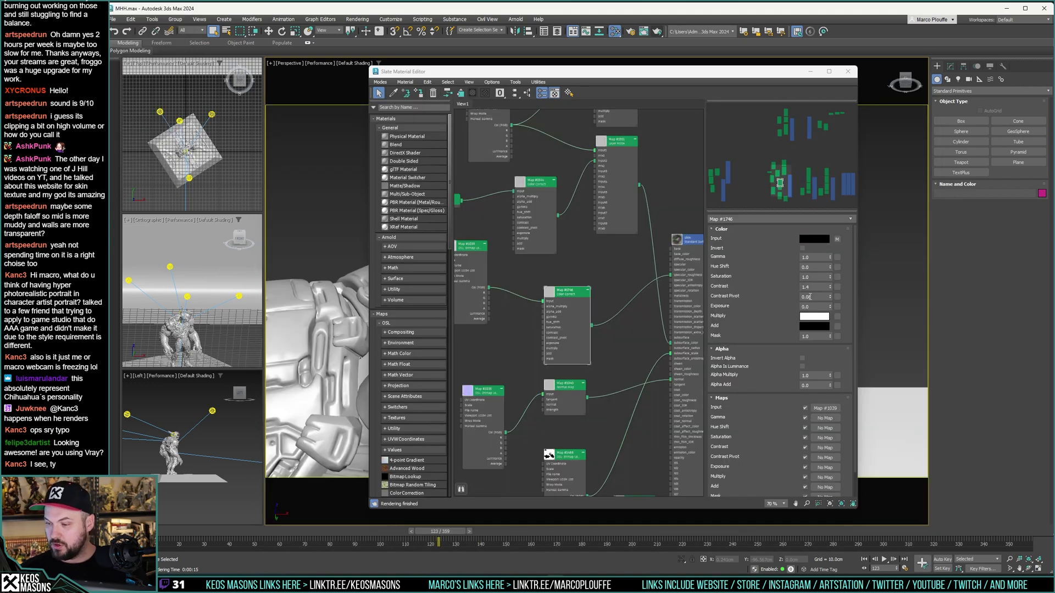
{"action": "left_click", "coordinate": [657, 31]}
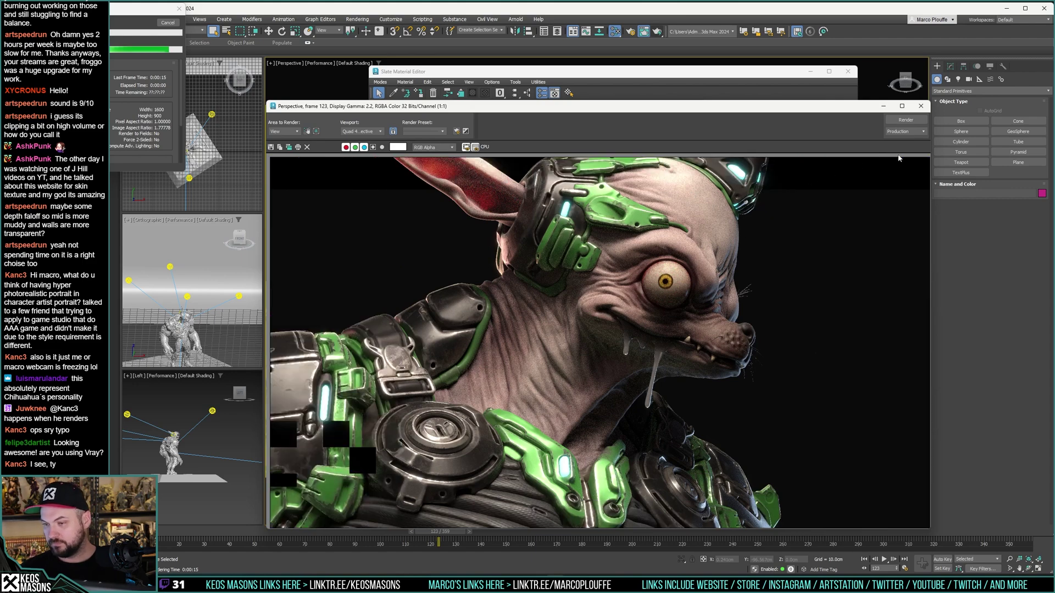
{"action": "left_click", "coordinate": [926, 107]}
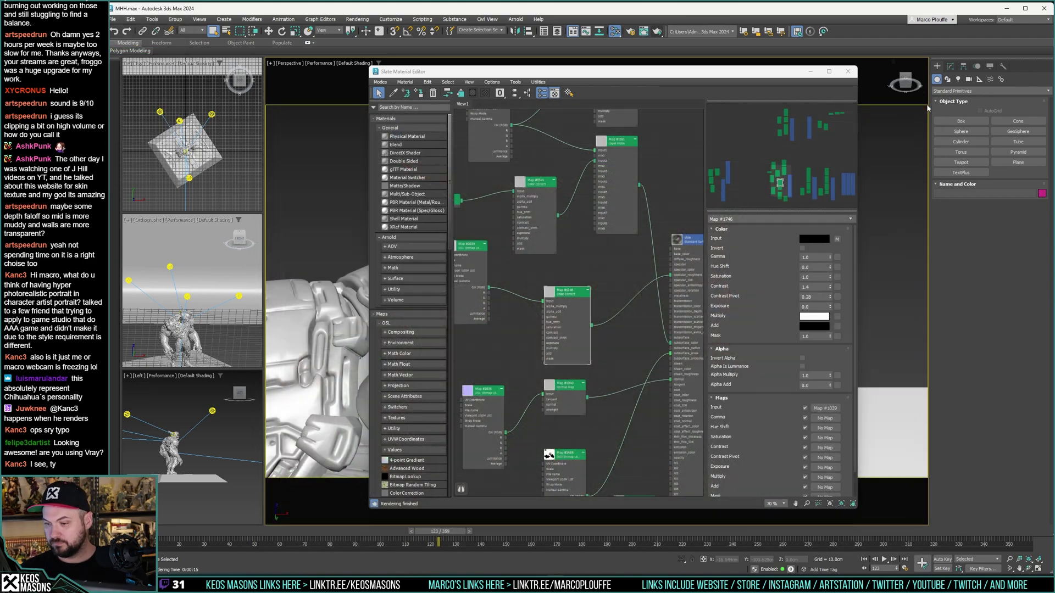
Step: Reset the color correction's contrast to 1.0, delete that node and connect the source texture directly to the skin's specular roughness
{"action": "double_click", "coordinate": [811, 287]}
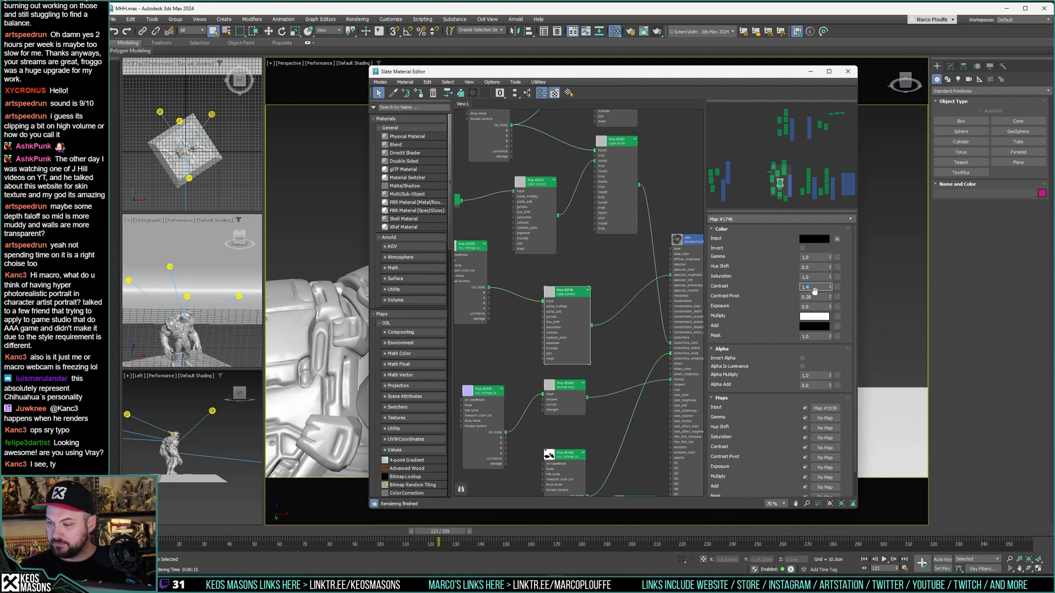
{"action": "type", "text": "1.0"}
{"action": "key", "text": "Return"}
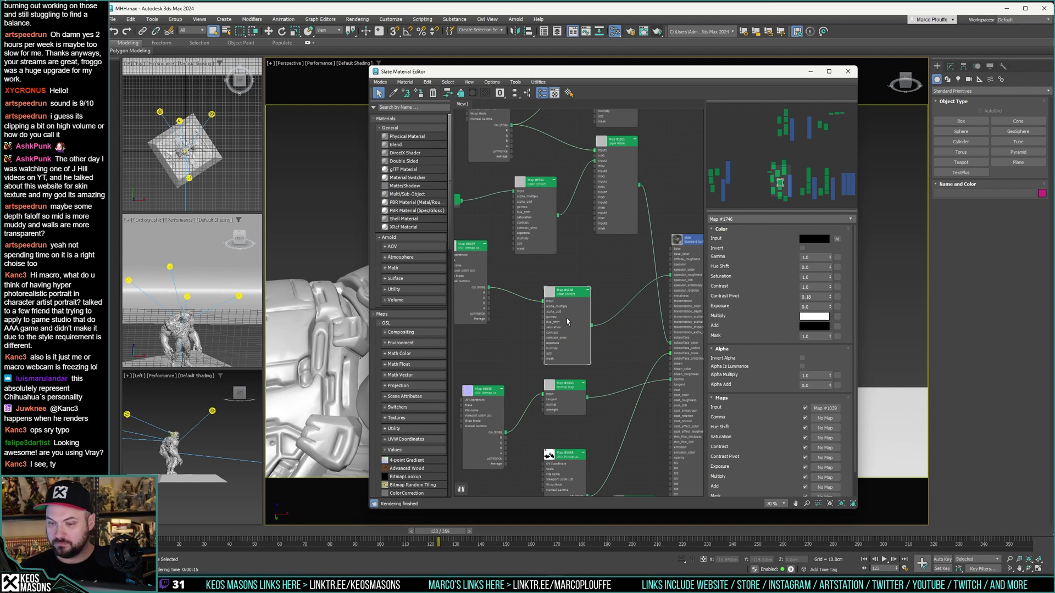
{"action": "key", "text": "Delete"}
{"action": "left_click_drag", "start_coordinate": [488, 288], "coordinate": [670, 276]}
Step: Switch to Substance 3D Painter and expand the inner Megagato Skin folder of the mhh_body texture set to reach its skin layers
{"action": "key", "text": "alt+Tab"}
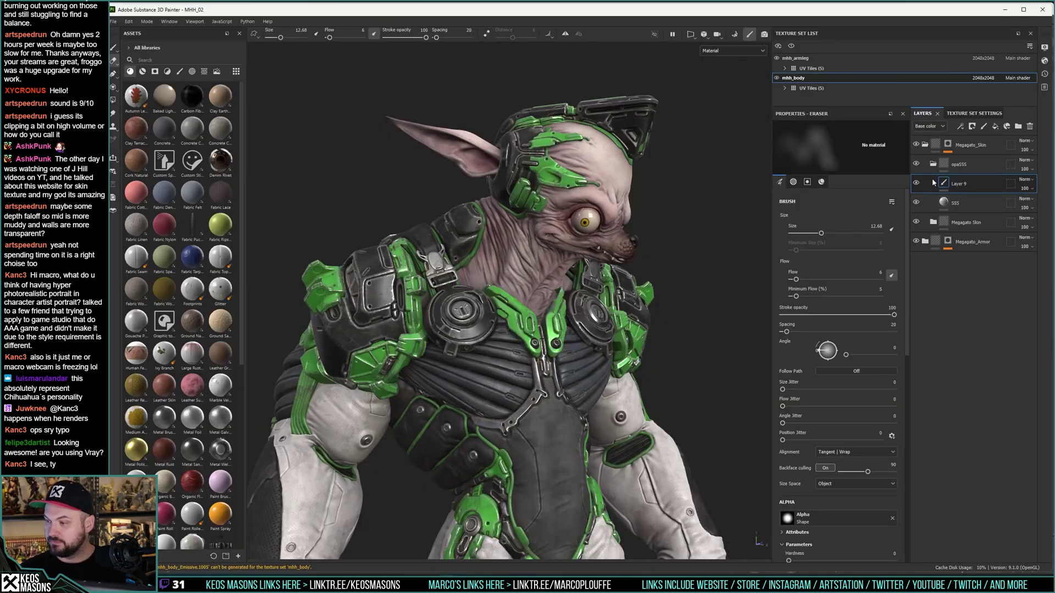
{"action": "left_click", "coordinate": [924, 145]}
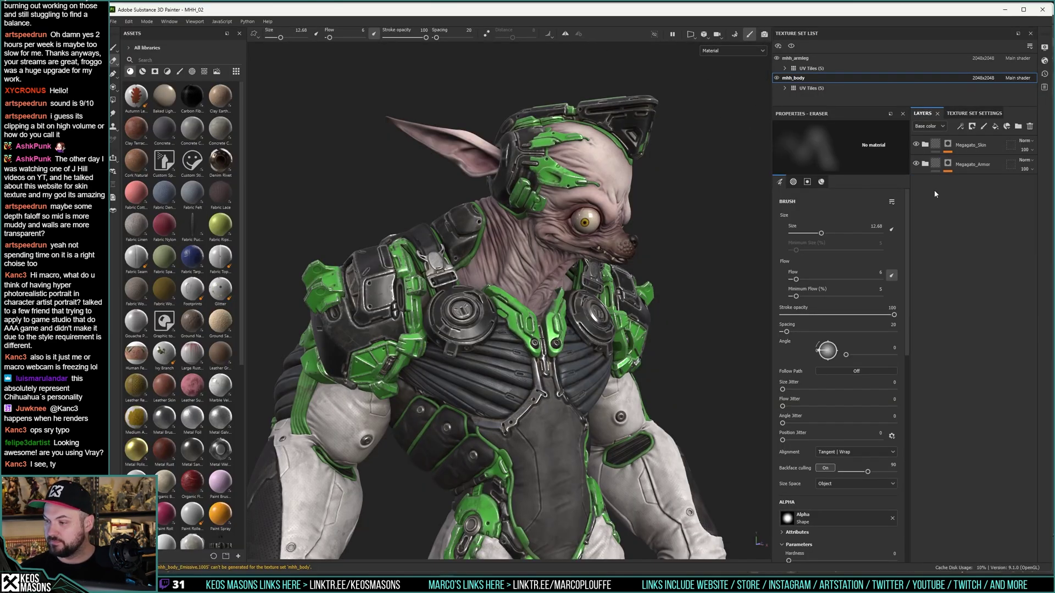
{"action": "left_click", "coordinate": [925, 145]}
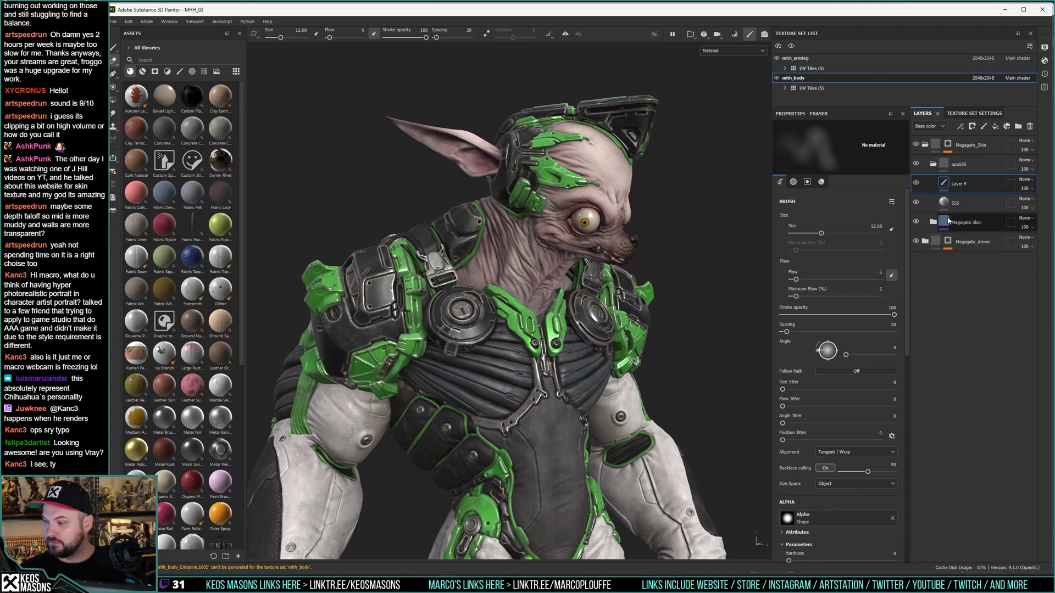
{"action": "left_click", "coordinate": [945, 203]}
{"action": "left_click", "coordinate": [932, 222]}
{"action": "scroll", "coordinate": [949, 242], "scroll_direction": "down", "scroll_amount": 3}
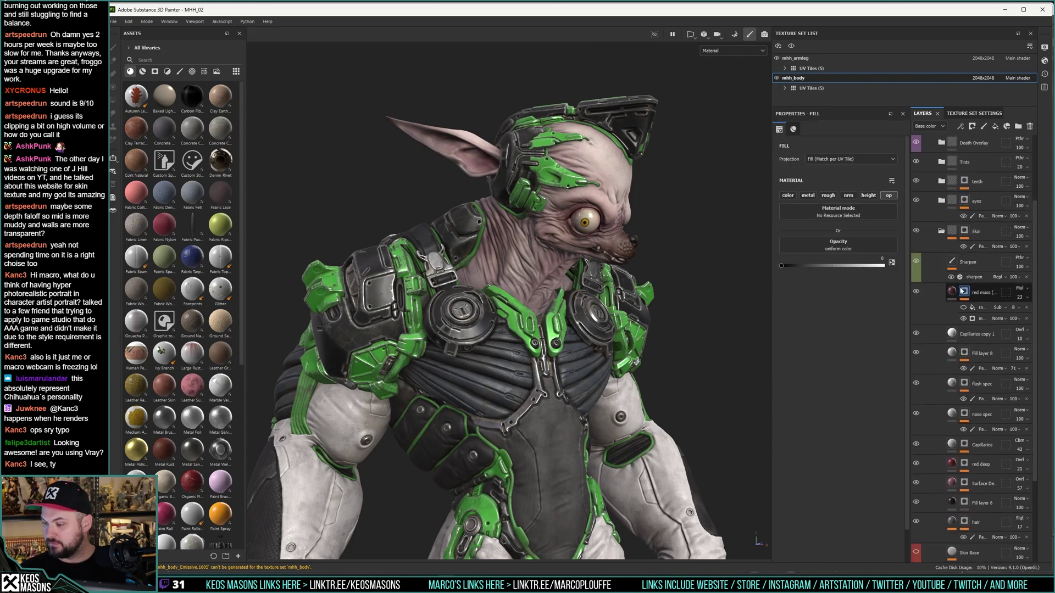
{"action": "scroll", "coordinate": [963, 291], "scroll_direction": "down", "scroll_amount": 2}
Step: Display only the Roughness channel on the model and turn the view toward the creature's face and chest
{"action": "left_click", "coordinate": [730, 49]}
{"action": "scroll", "coordinate": [731, 66], "scroll_direction": "up", "scroll_amount": 2}
{"action": "left_click", "coordinate": [719, 65]}
{"action": "left_click_drag", "start_coordinate": [586, 230], "coordinate": [544, 236], "text": "alt"}
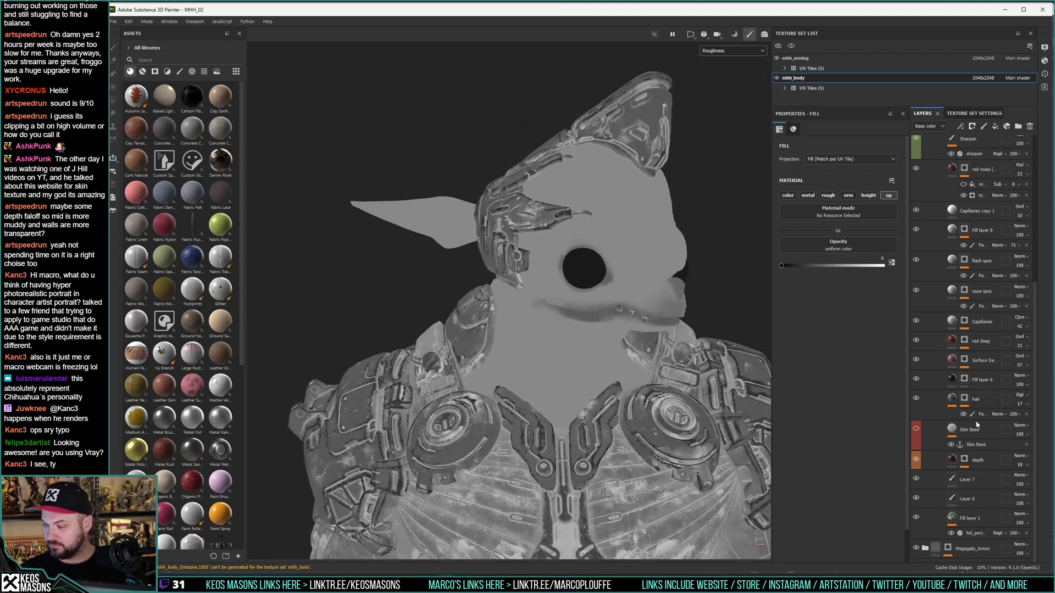
Step: Try several roughness values on the skin's base Fill layer 1, ending at about 0.59
{"action": "left_click", "coordinate": [968, 503]}
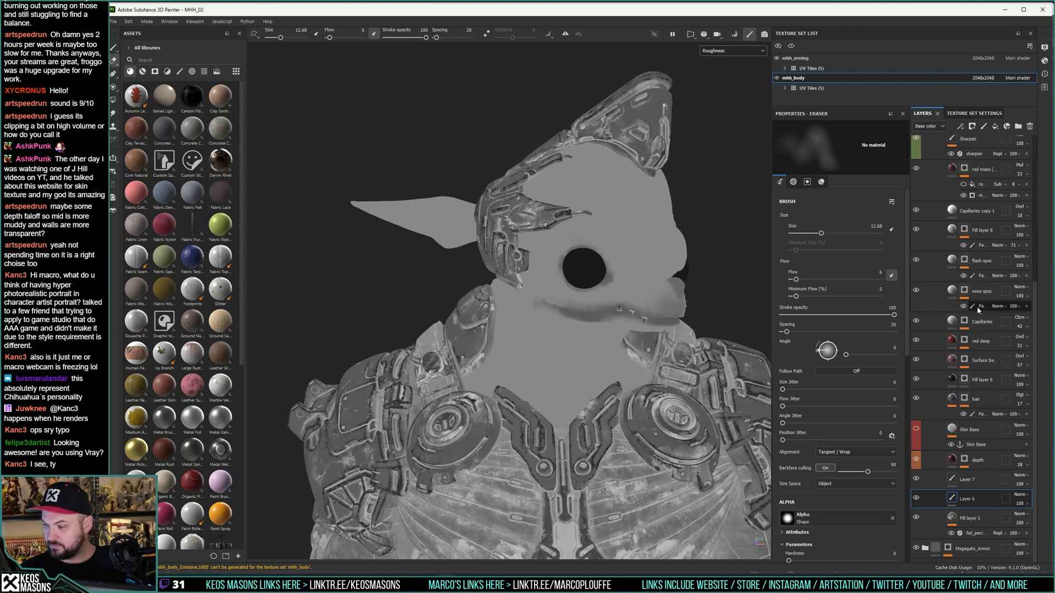
{"action": "left_click", "coordinate": [972, 533]}
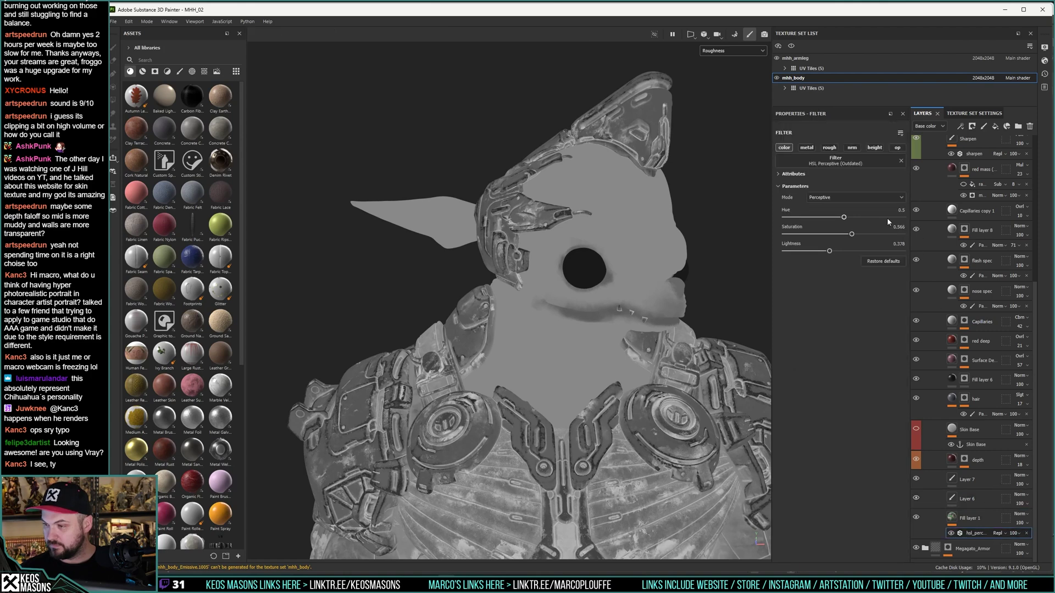
{"action": "left_click", "coordinate": [960, 503]}
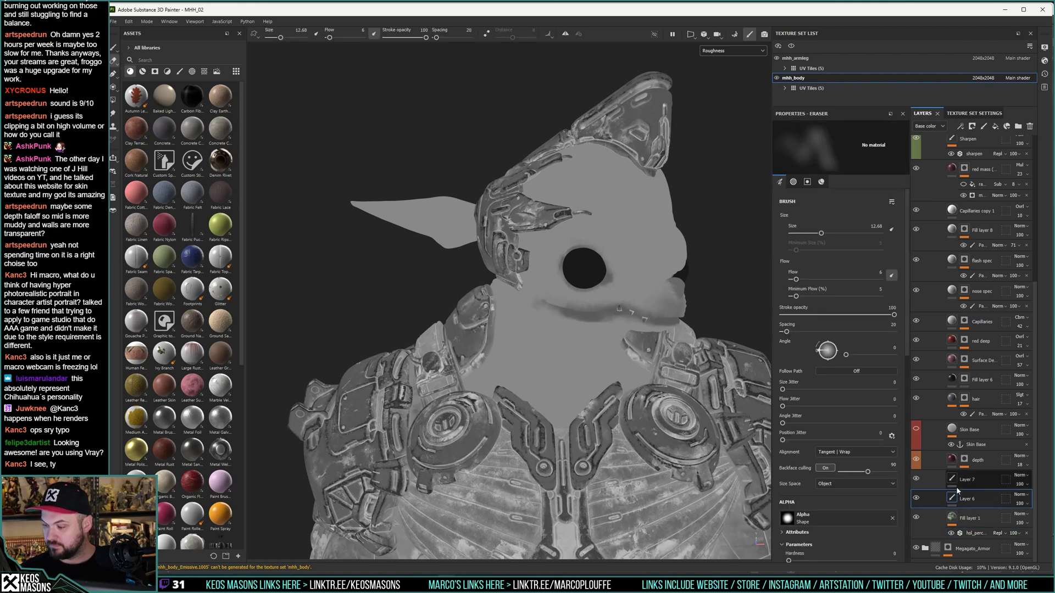
{"action": "left_click", "coordinate": [952, 518]}
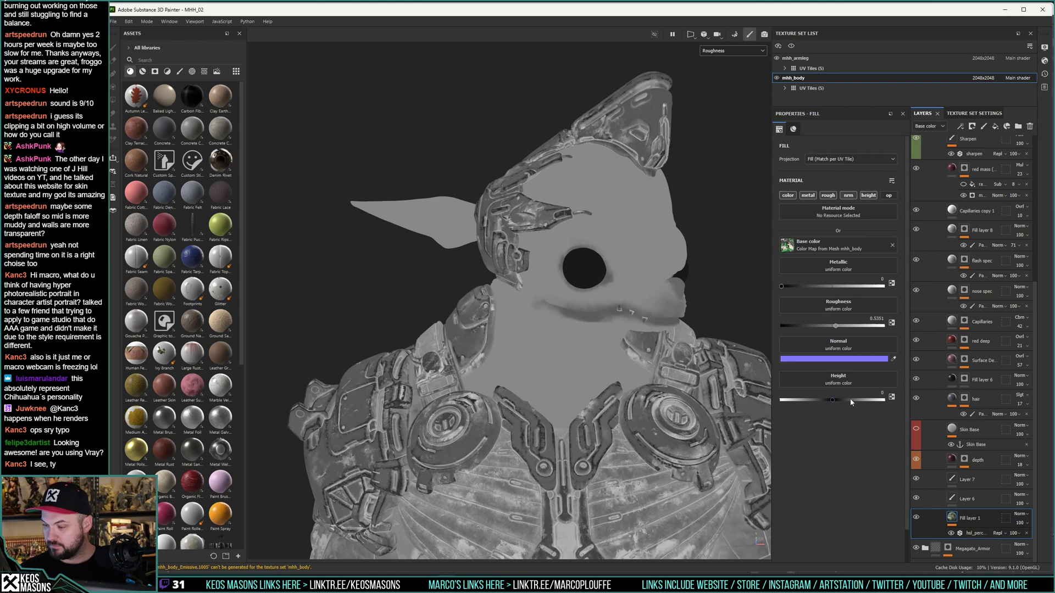
{"action": "left_click_drag", "start_coordinate": [836, 328], "coordinate": [842, 329]}
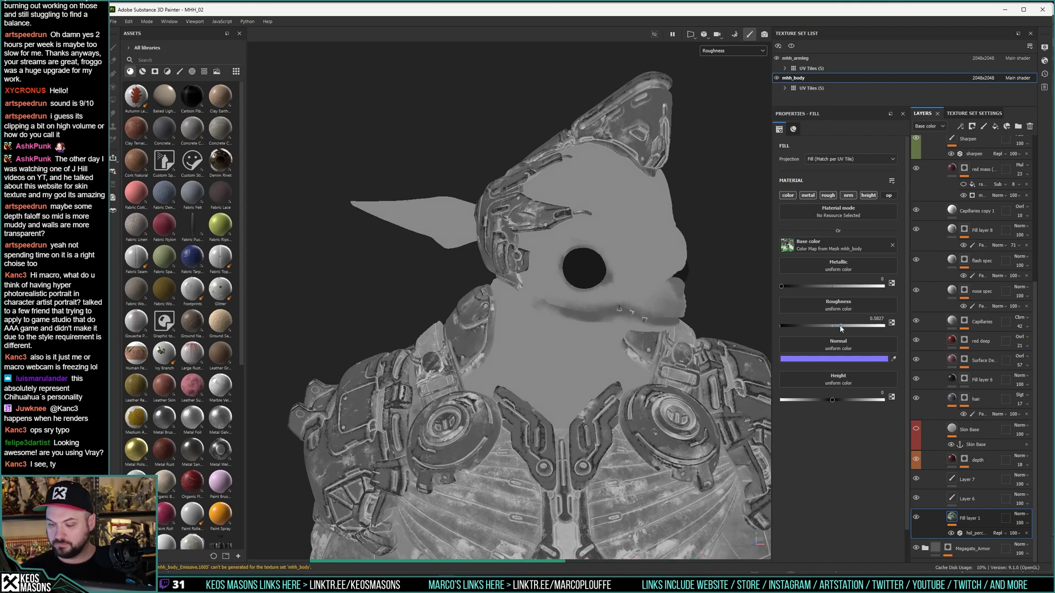
{"action": "left_click_drag", "start_coordinate": [838, 325], "coordinate": [829, 325]}
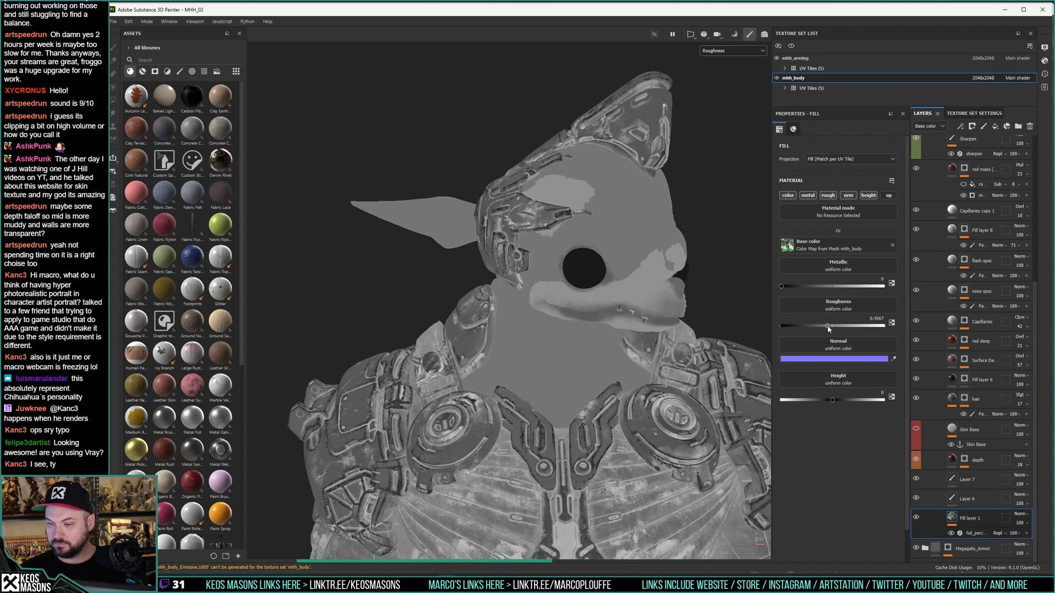
{"action": "left_click_drag", "start_coordinate": [829, 326], "coordinate": [844, 329]}
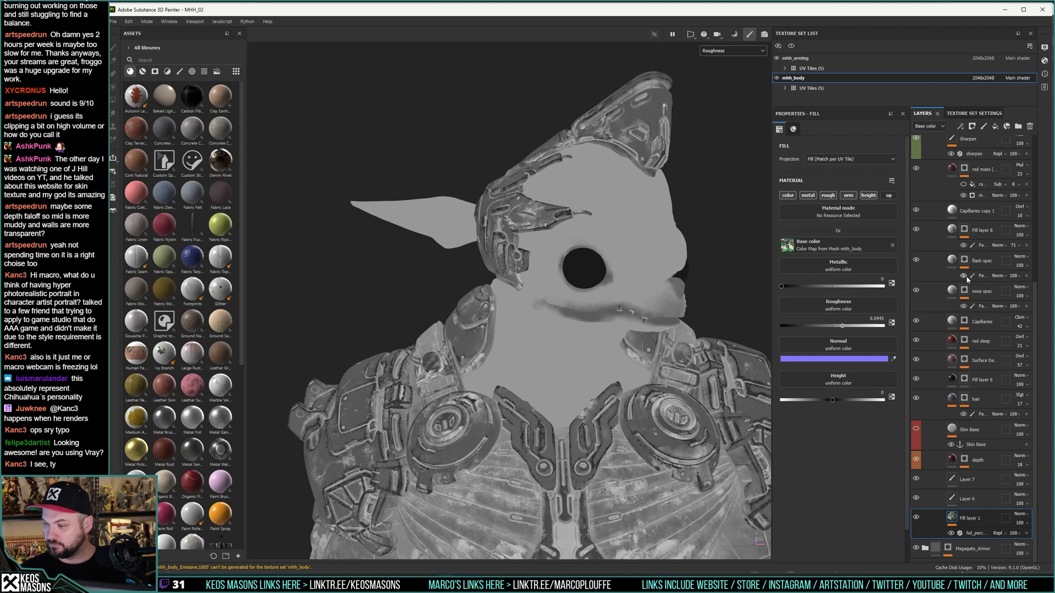
Step: Set the roughness of the flash spec layer to about 0.30 and of the nose spec layer to about 0.19
{"action": "left_click", "coordinate": [953, 261]}
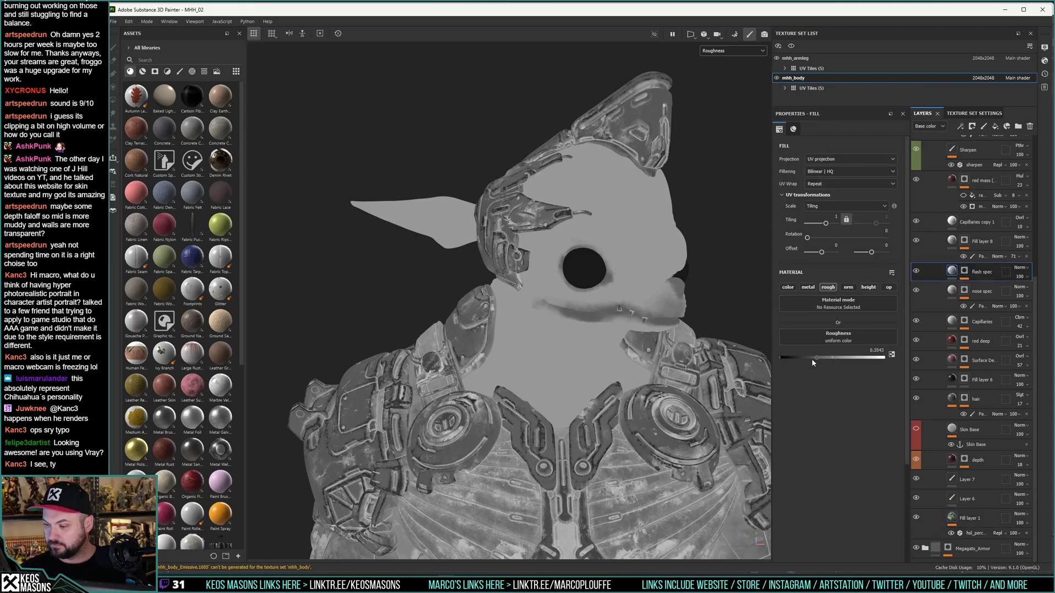
{"action": "left_click_drag", "start_coordinate": [815, 357], "coordinate": [809, 358]}
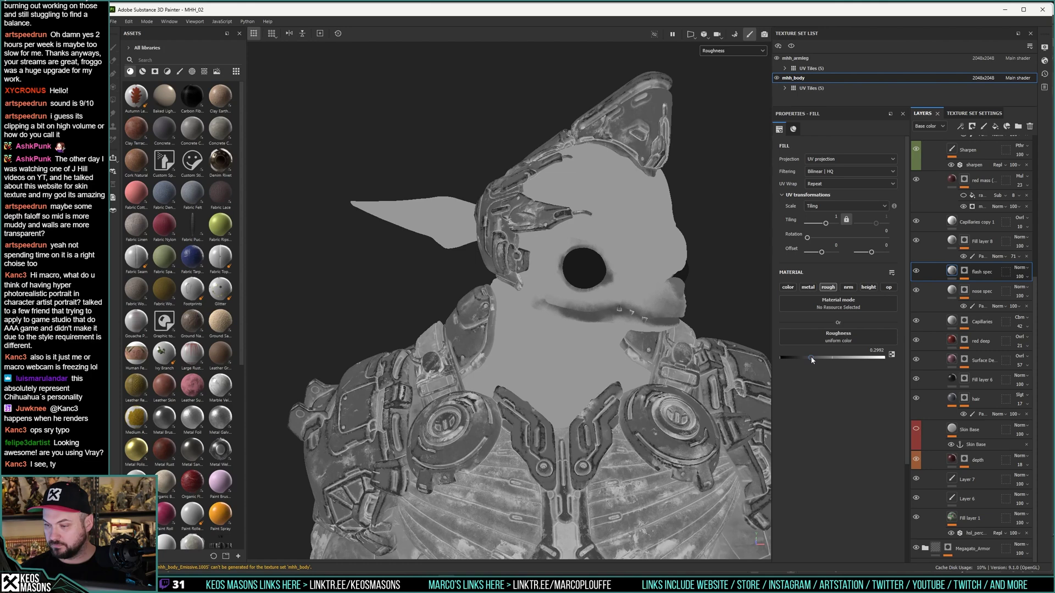
{"action": "left_click", "coordinate": [978, 291]}
{"action": "left_click_drag", "start_coordinate": [813, 357], "coordinate": [801, 360]}
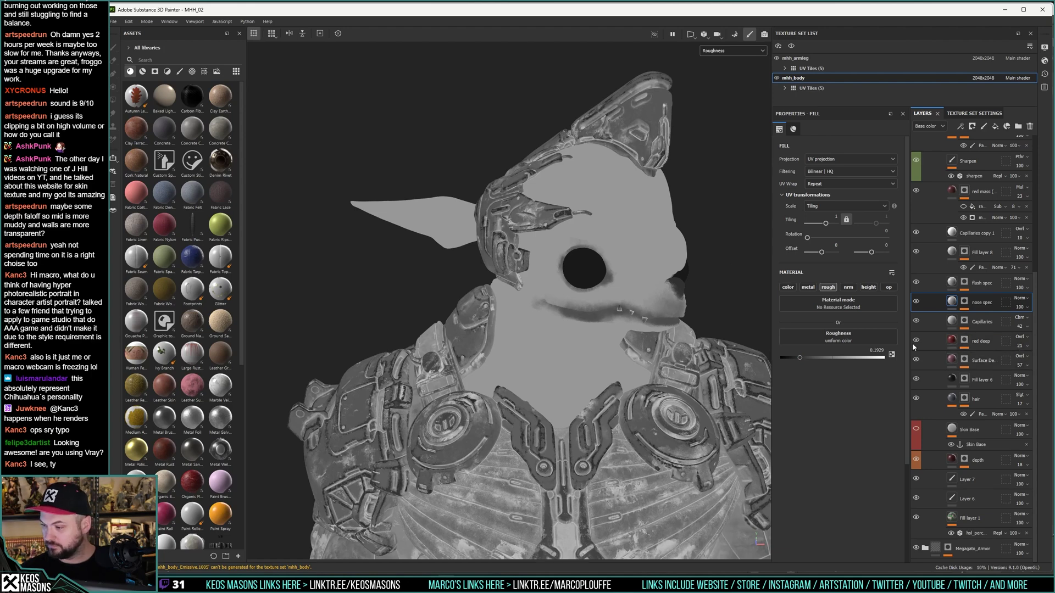
Step: Examine the masks of the surface detail, Fill layer 6 and hair layers, plus the Skin Base fill settings
{"action": "left_click", "coordinate": [965, 359], "text": "alt"}
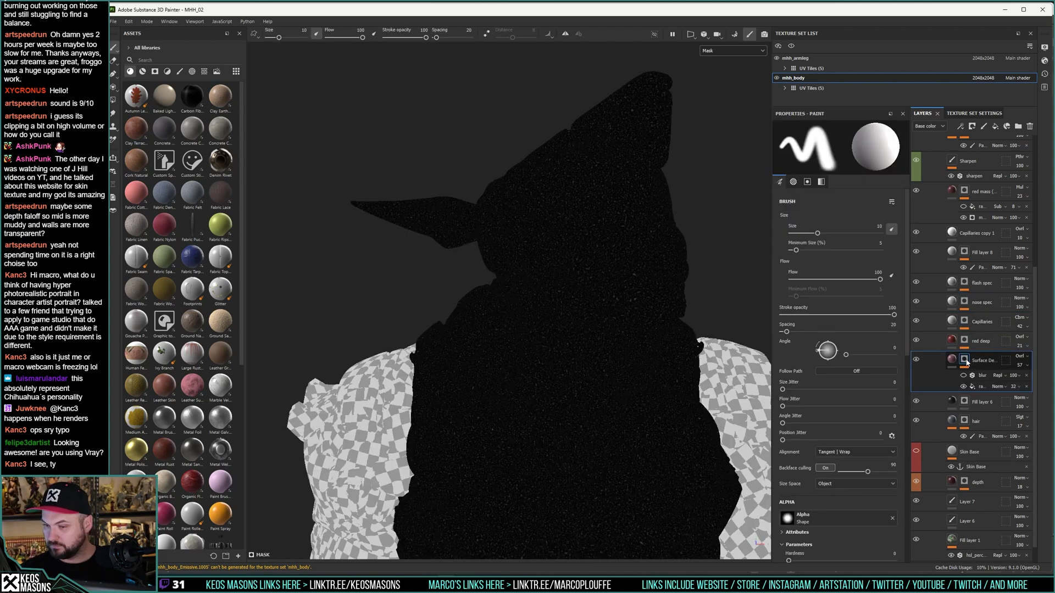
{"action": "left_click", "coordinate": [965, 401], "text": "alt"}
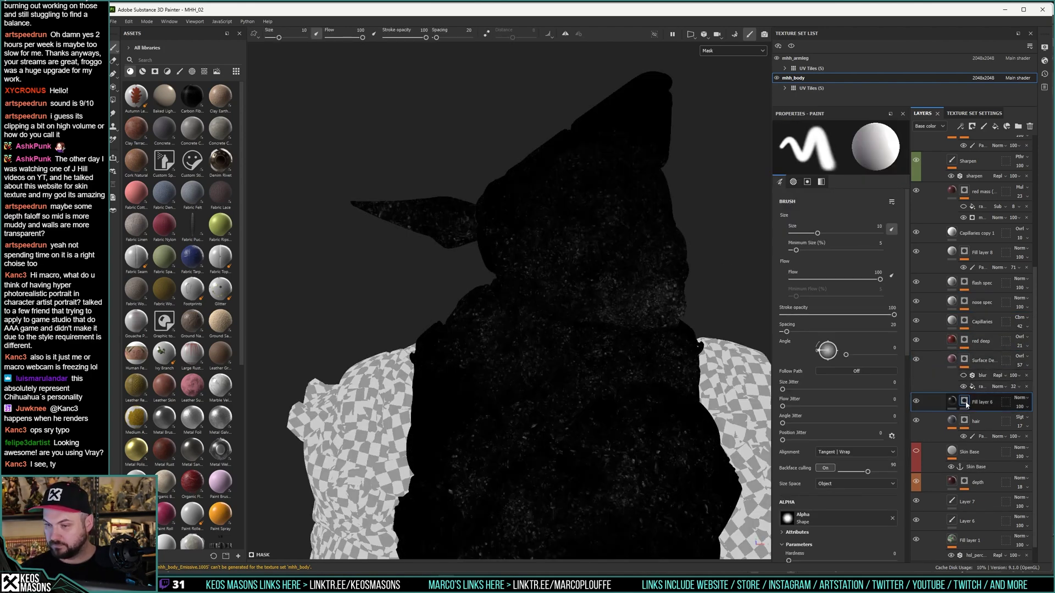
{"action": "left_click", "coordinate": [964, 402], "text": "alt"}
{"action": "left_click", "coordinate": [963, 404], "text": "alt"}
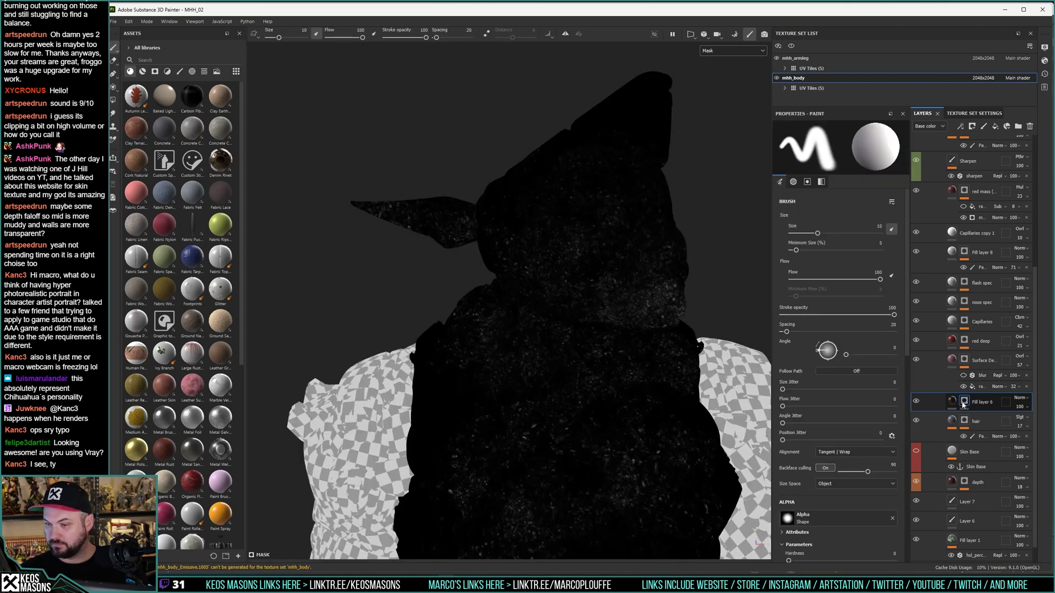
{"action": "left_click", "coordinate": [964, 420]}
{"action": "left_click", "coordinate": [964, 420], "text": "alt"}
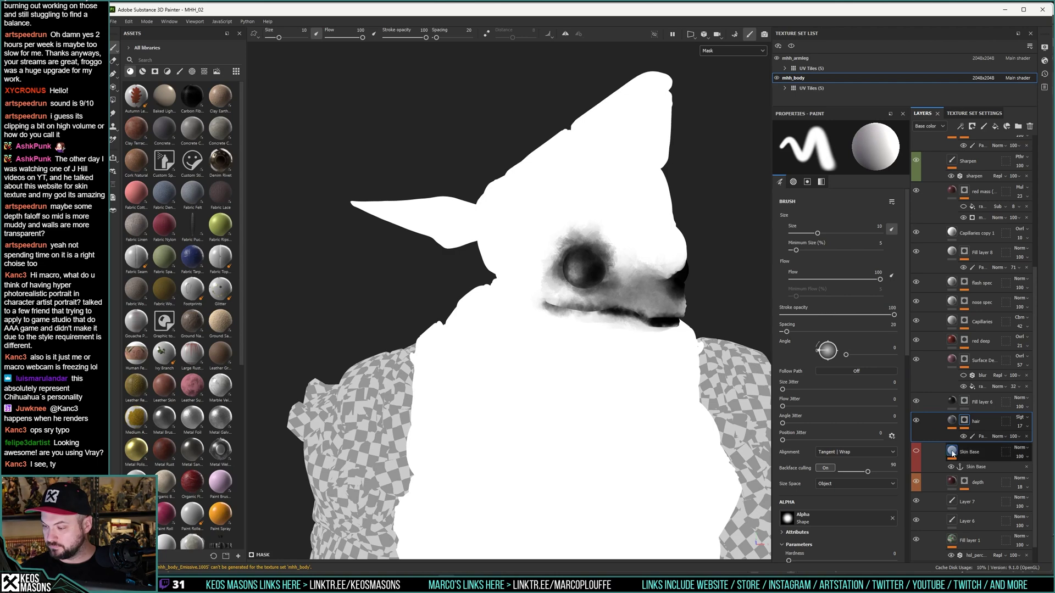
{"action": "left_click", "coordinate": [953, 452]}
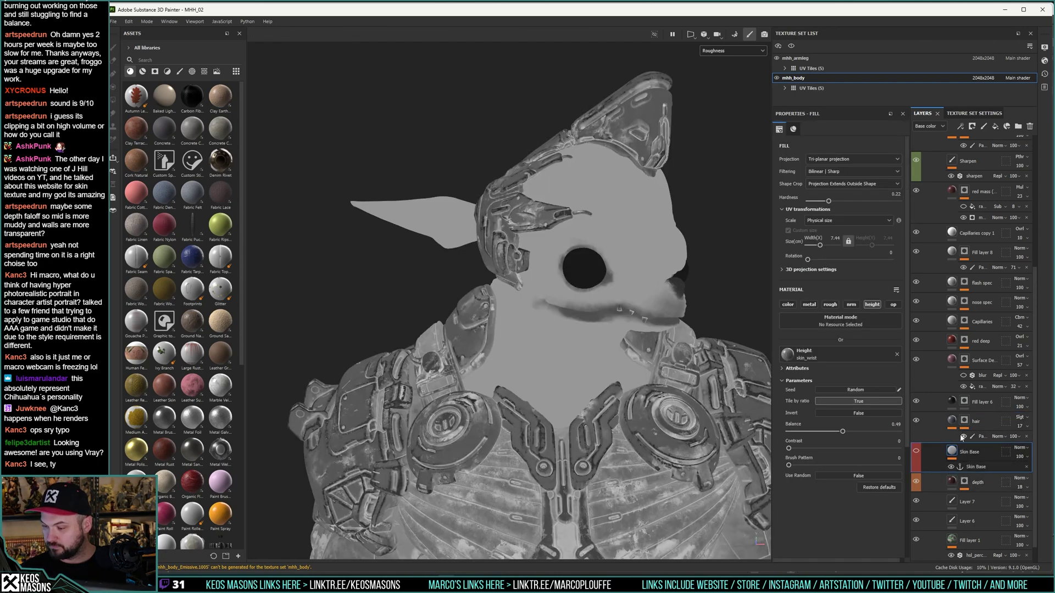
Step: Enable the roughness channel in the hair fill layer's fabric_felt material and inspect the skin around the eye
{"action": "left_click", "coordinate": [964, 420]}
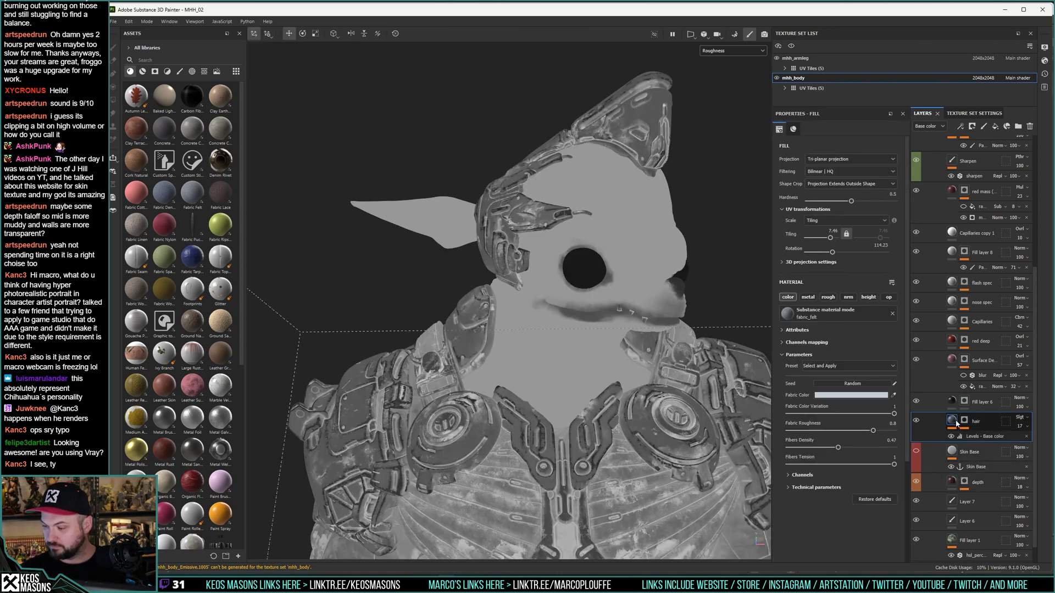
{"action": "left_click", "coordinate": [828, 298]}
{"action": "scroll", "coordinate": [700, 269], "scroll_direction": "up", "scroll_amount": 6}
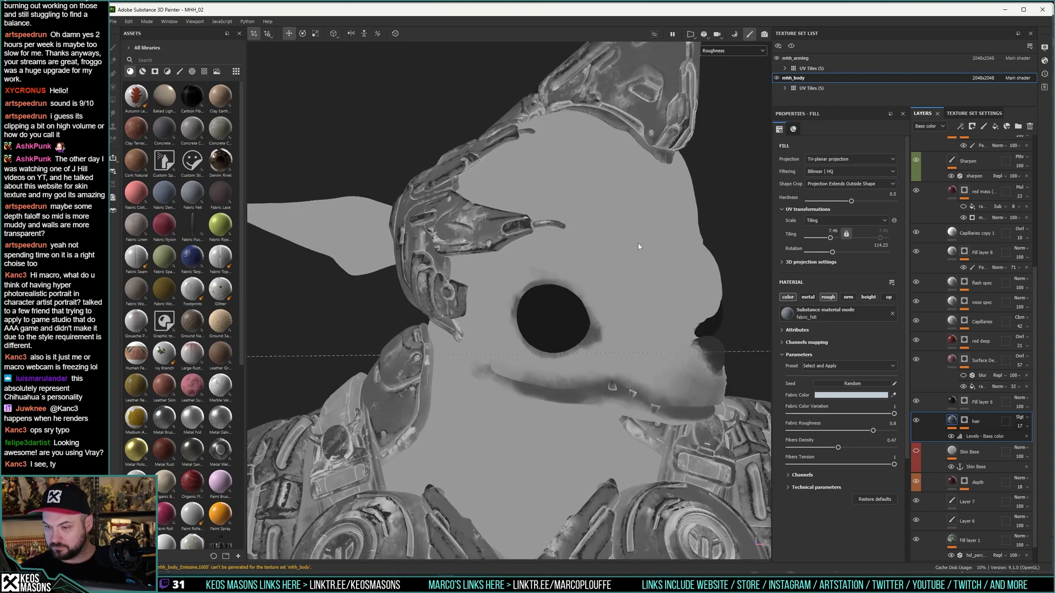
{"action": "middle_click_drag", "start_coordinate": [630, 360], "coordinate": [602, 355], "text": "alt"}
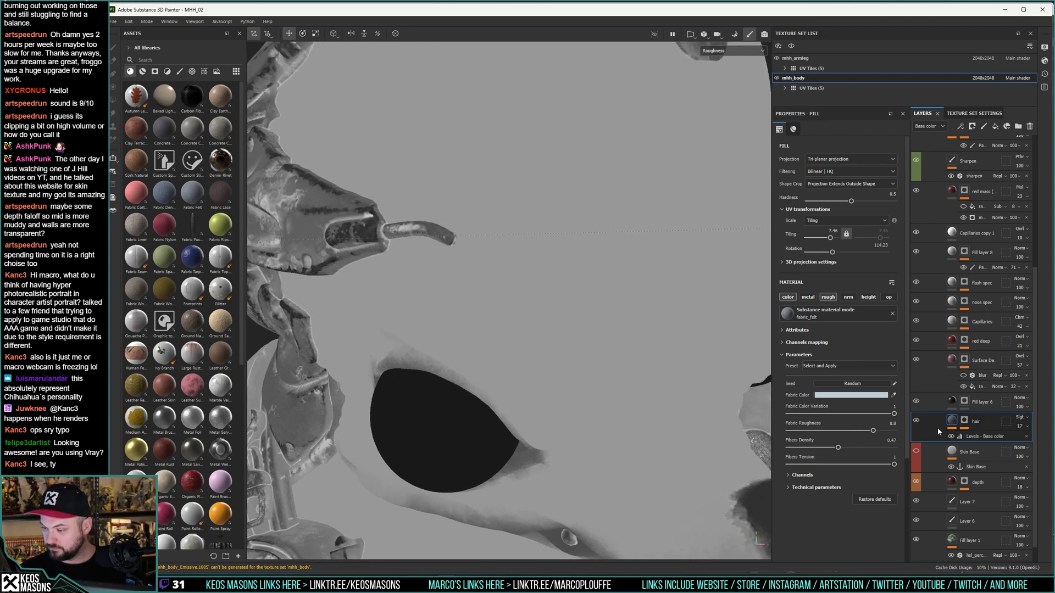
{"action": "left_click", "coordinate": [828, 297]}
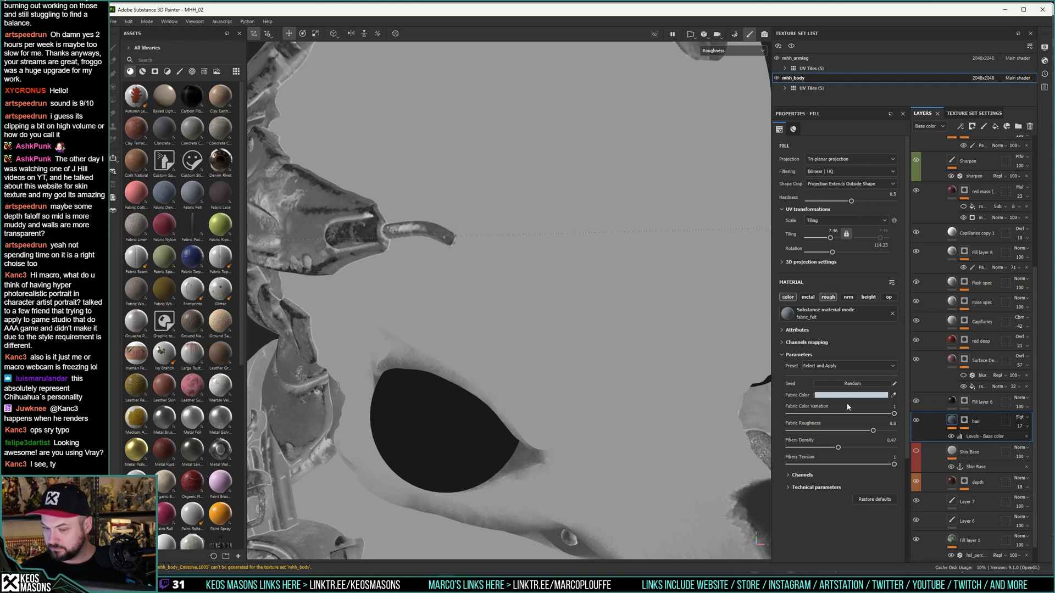
Step: Try Fabric Roughness values of 0.96 and 0.71 on the hair layer's felt material, and return it to 0.8
{"action": "mouse_move", "coordinate": [872, 432]}
{"action": "left_mouse_down"}
{"action": "mouse_move", "coordinate": [803, 433]}
{"action": "mouse_move", "coordinate": [890, 432]}
{"action": "left_mouse_up"}
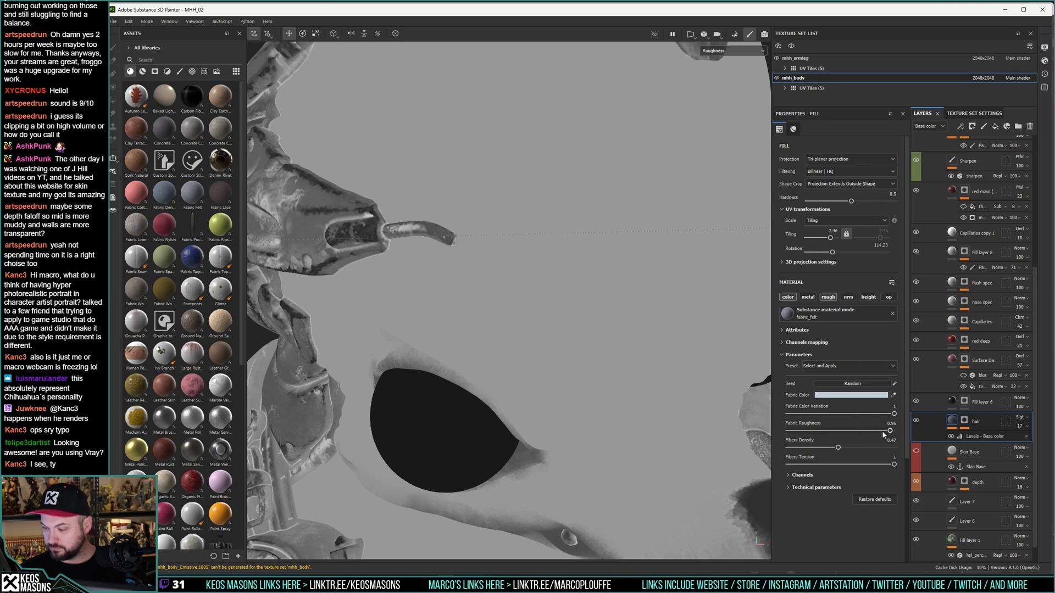
{"action": "left_click_drag", "start_coordinate": [891, 432], "coordinate": [864, 434]}
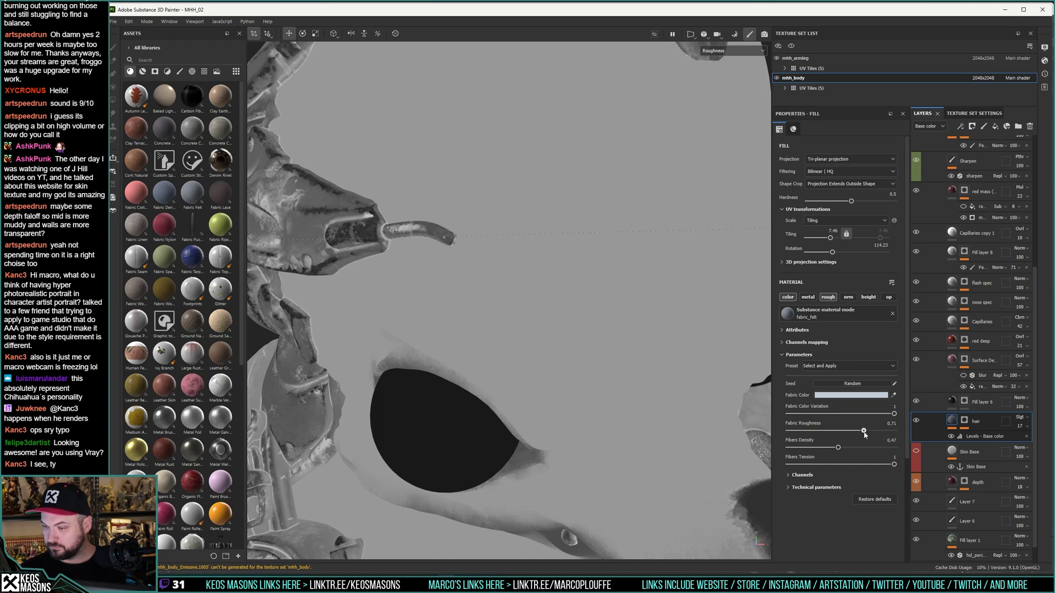
{"action": "left_click_drag", "start_coordinate": [600, 382], "coordinate": [627, 338], "text": "alt"}
{"action": "mouse_move", "coordinate": [861, 432]}
{"action": "left_mouse_down"}
{"action": "mouse_move", "coordinate": [789, 432]}
{"action": "mouse_move", "coordinate": [873, 432]}
{"action": "left_mouse_up"}
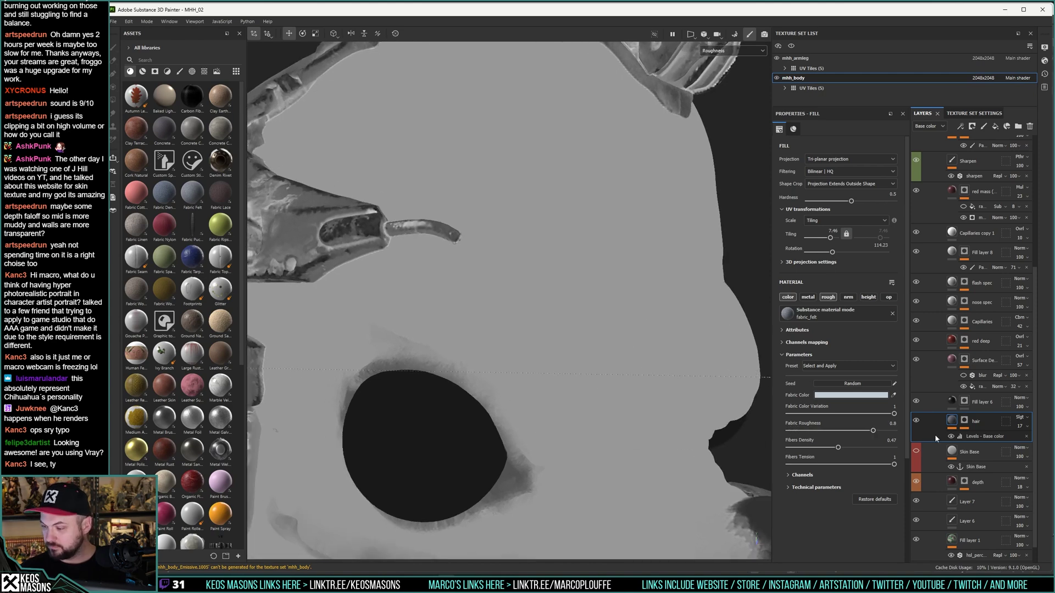
Step: Switch the layer stack to the Roughness channel and set the hair layer's blending mode to Normal
{"action": "left_click", "coordinate": [928, 125]}
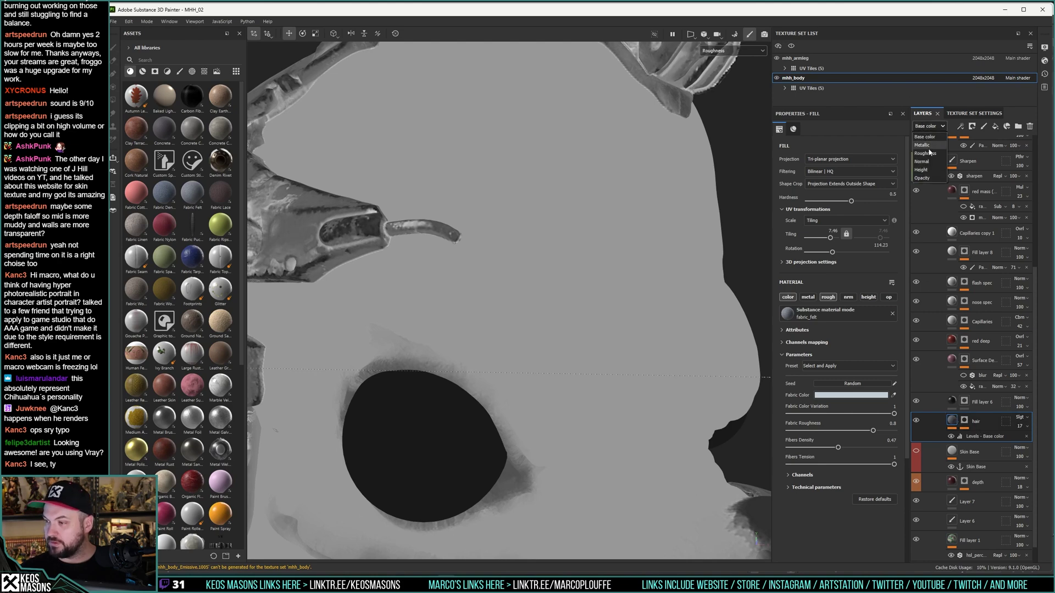
{"action": "left_click", "coordinate": [928, 155]}
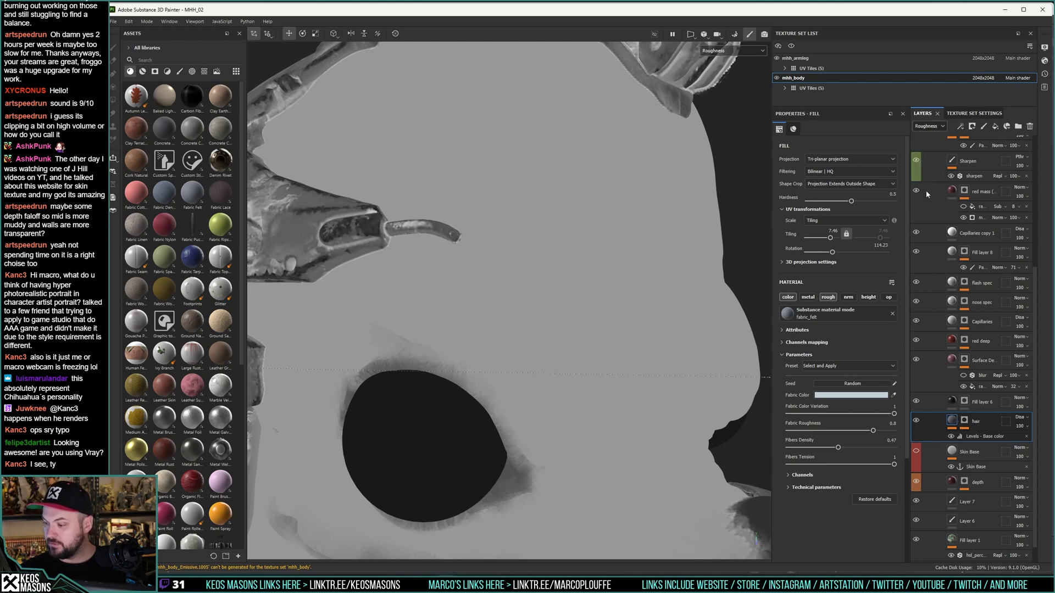
{"action": "left_click", "coordinate": [1020, 417]}
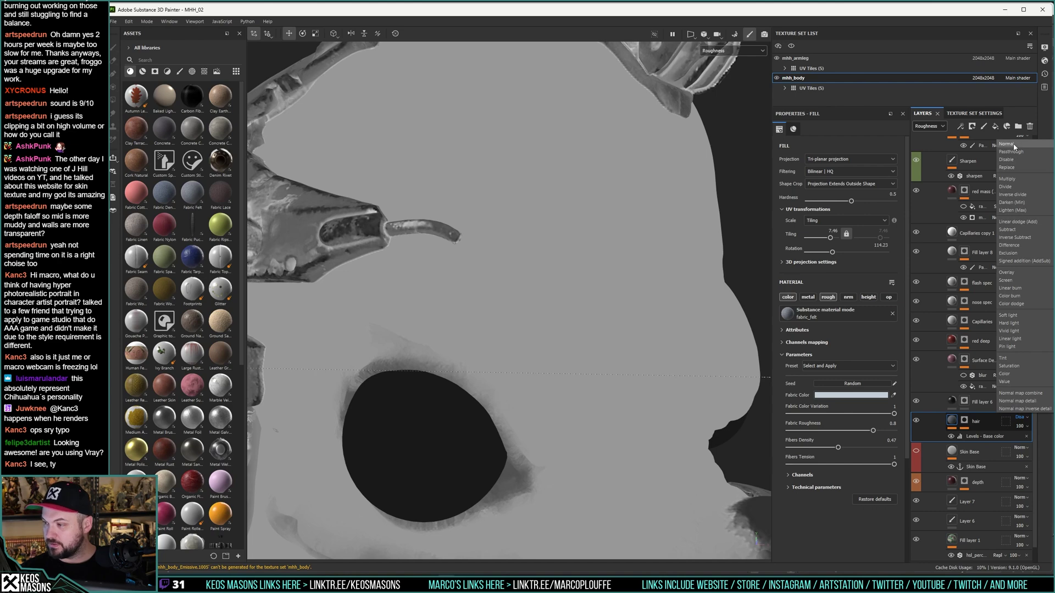
{"action": "left_click", "coordinate": [1013, 145]}
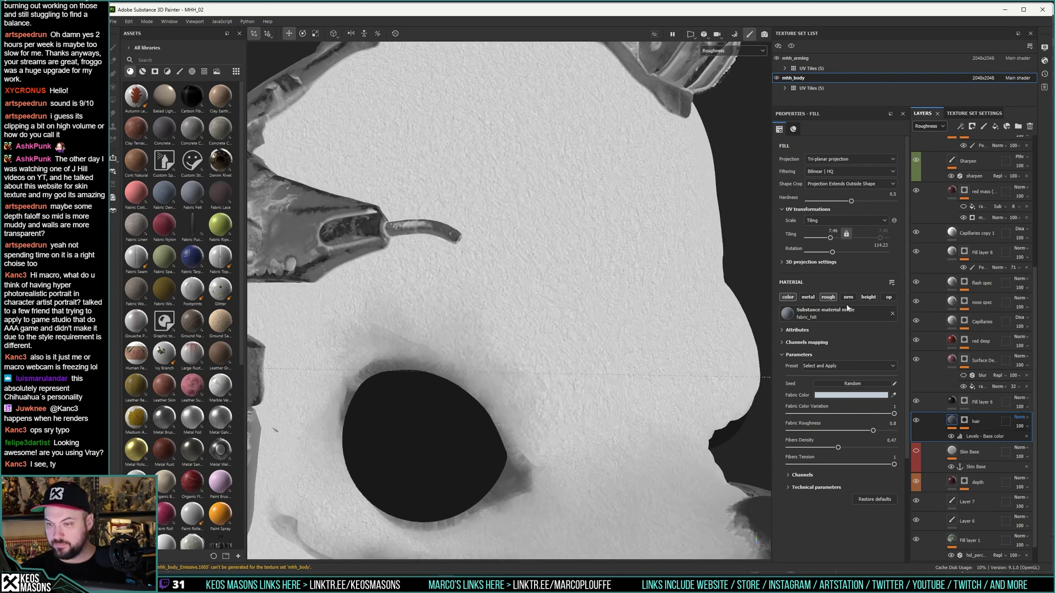
Step: Set the hair layer's Fabric Roughness to 0.68 after trying 0.5, comparing the skin with the layer hidden and shown
{"action": "left_click_drag", "start_coordinate": [873, 430], "coordinate": [845, 433]}
{"action": "left_click_drag", "start_coordinate": [845, 434], "coordinate": [841, 431]}
{"action": "left_click", "coordinate": [915, 421]}
{"action": "left_click", "coordinate": [915, 421]}
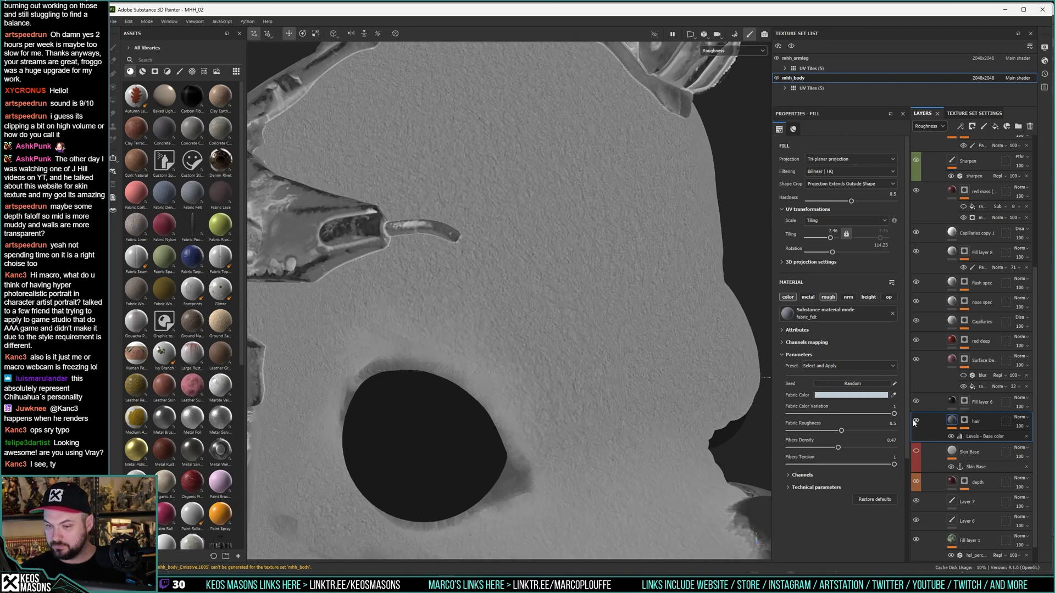
{"action": "left_click_drag", "start_coordinate": [842, 433], "coordinate": [861, 434]}
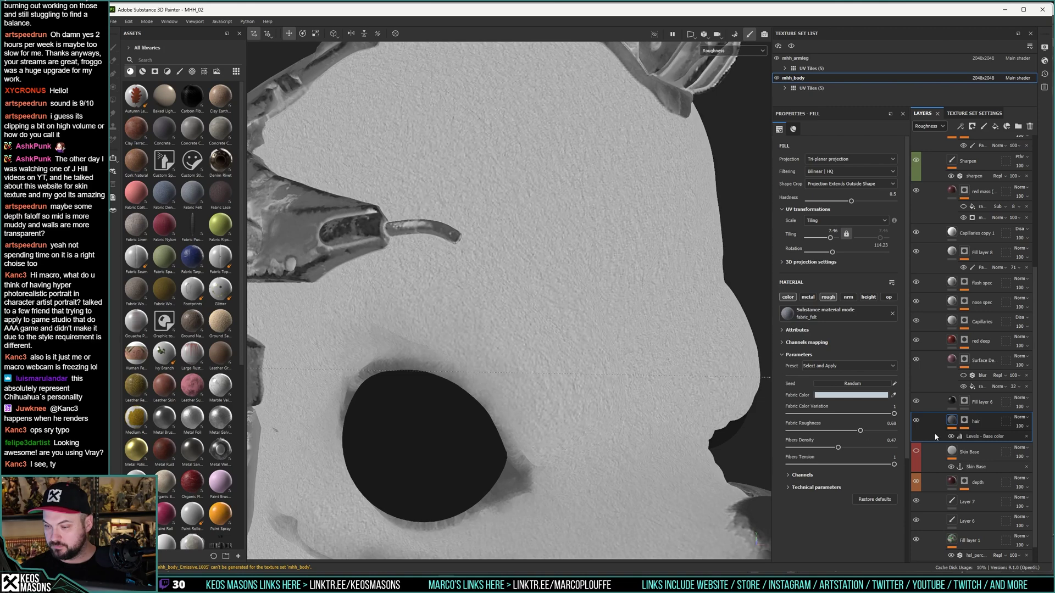
{"action": "left_click", "coordinate": [915, 421]}
{"action": "left_click", "coordinate": [916, 421]}
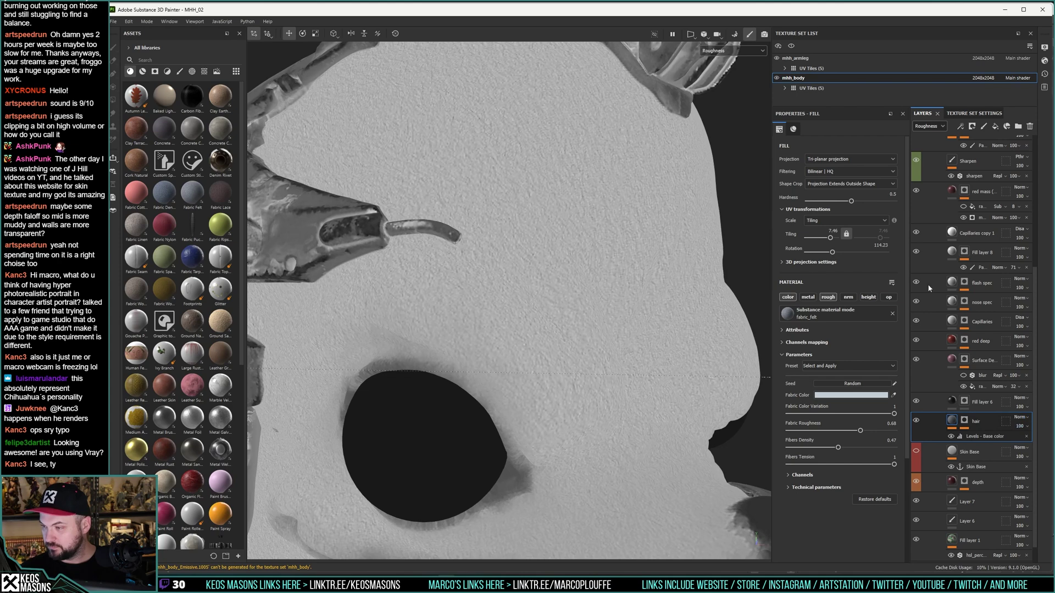
Step: Lower the hair layer's opacity in the Roughness channel to 52, checking its effect across the whole head
{"action": "left_click", "coordinate": [1024, 427]}
{"action": "left_click_drag", "start_coordinate": [1024, 439], "coordinate": [1035, 442]}
{"action": "scroll", "coordinate": [549, 340], "scroll_direction": "down", "scroll_amount": 6}
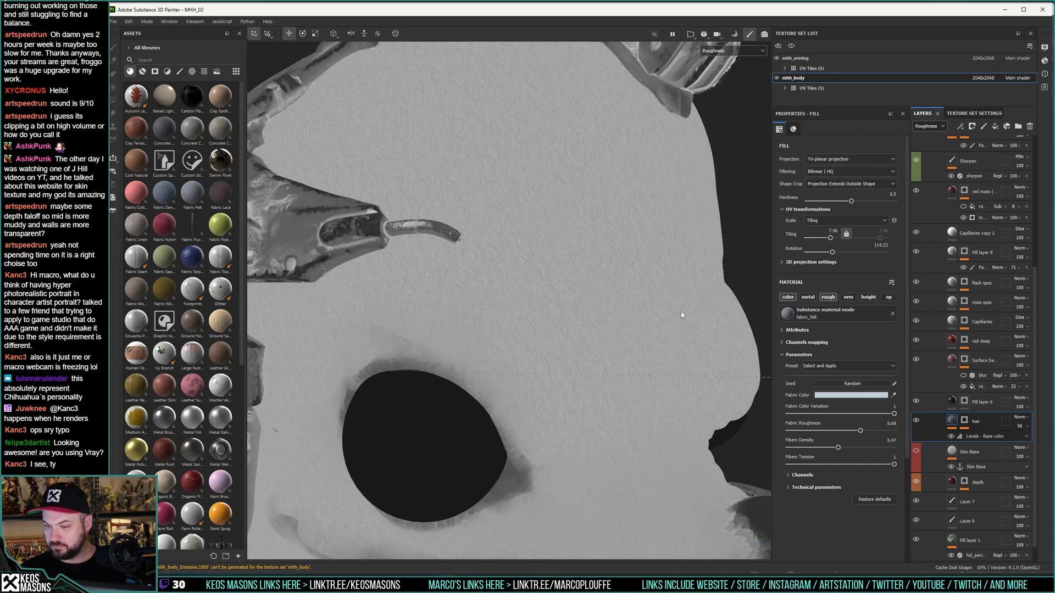
{"action": "left_click_drag", "start_coordinate": [549, 352], "coordinate": [572, 315], "text": "alt"}
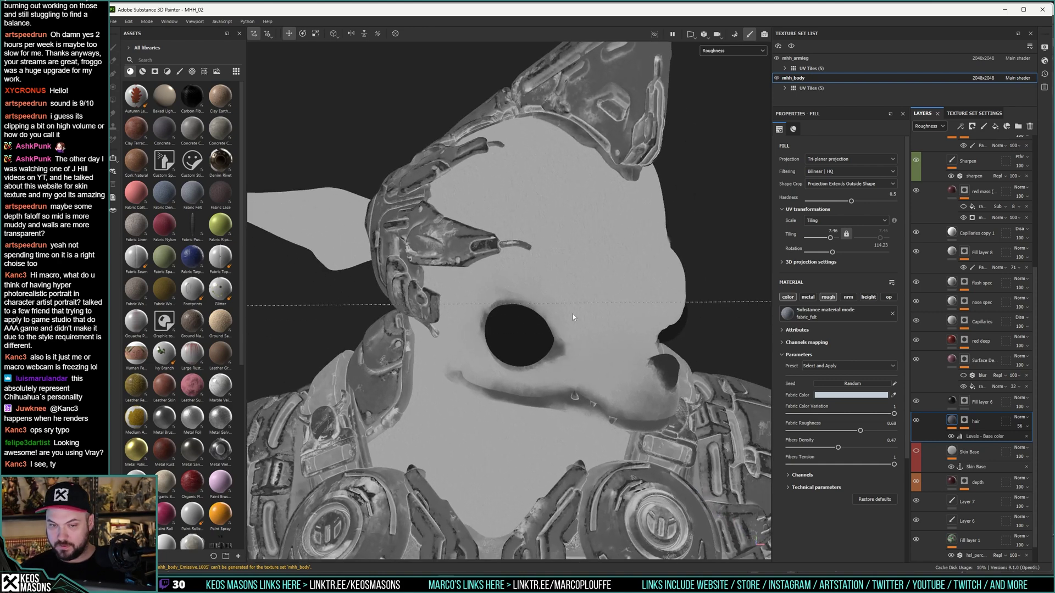
{"action": "left_click", "coordinate": [1027, 426]}
{"action": "left_click_drag", "start_coordinate": [1034, 443], "coordinate": [1031, 443]}
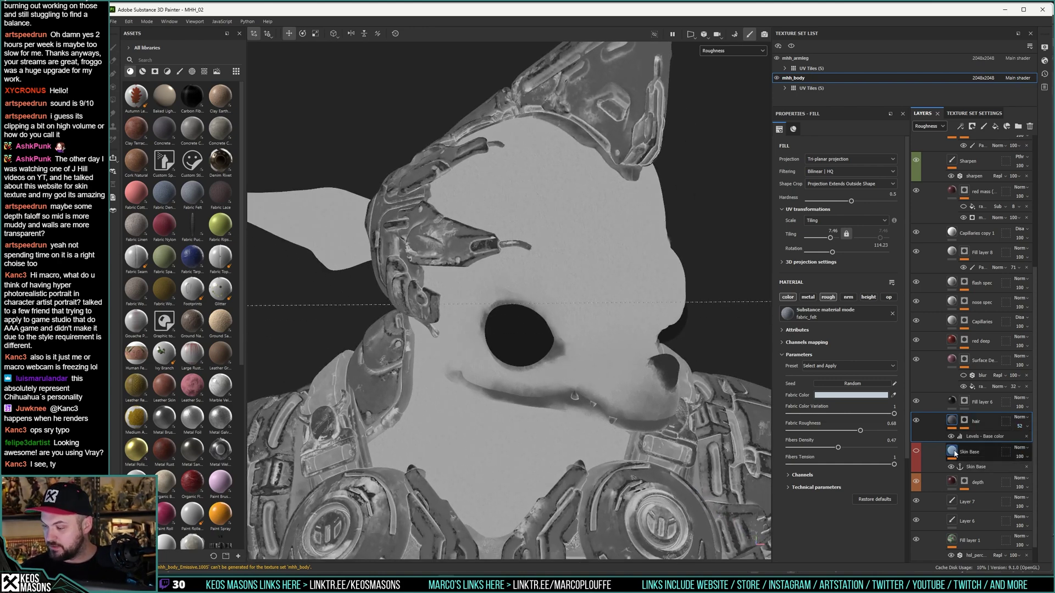
Step: Examine the depth layer's mask on the head and the channels its fill uses
{"action": "left_click", "coordinate": [977, 482]}
{"action": "left_click", "coordinate": [964, 482]}
{"action": "left_click", "coordinate": [964, 482], "text": "alt"}
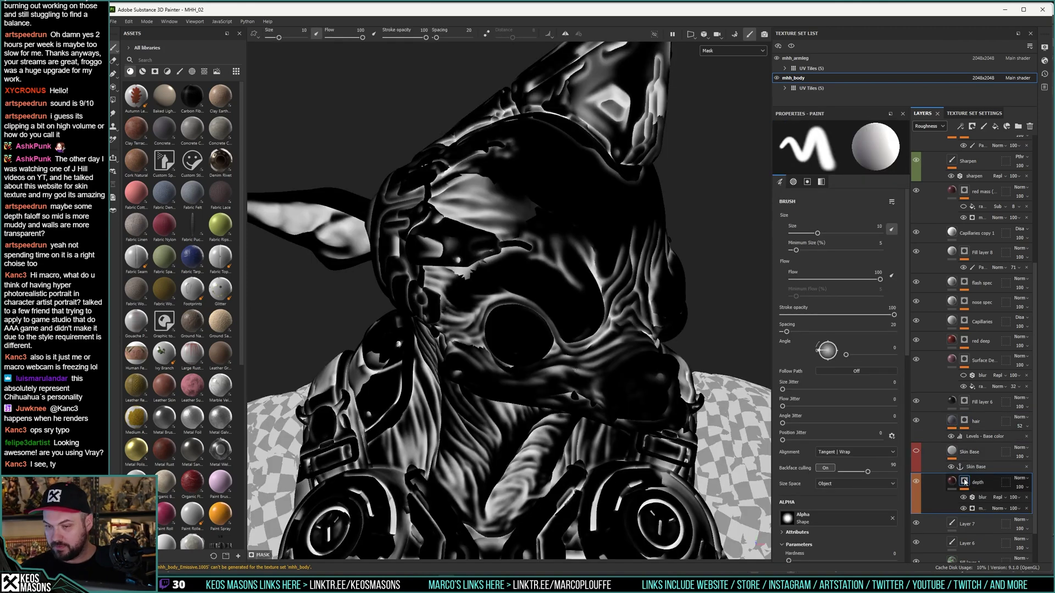
{"action": "left_click", "coordinate": [952, 481]}
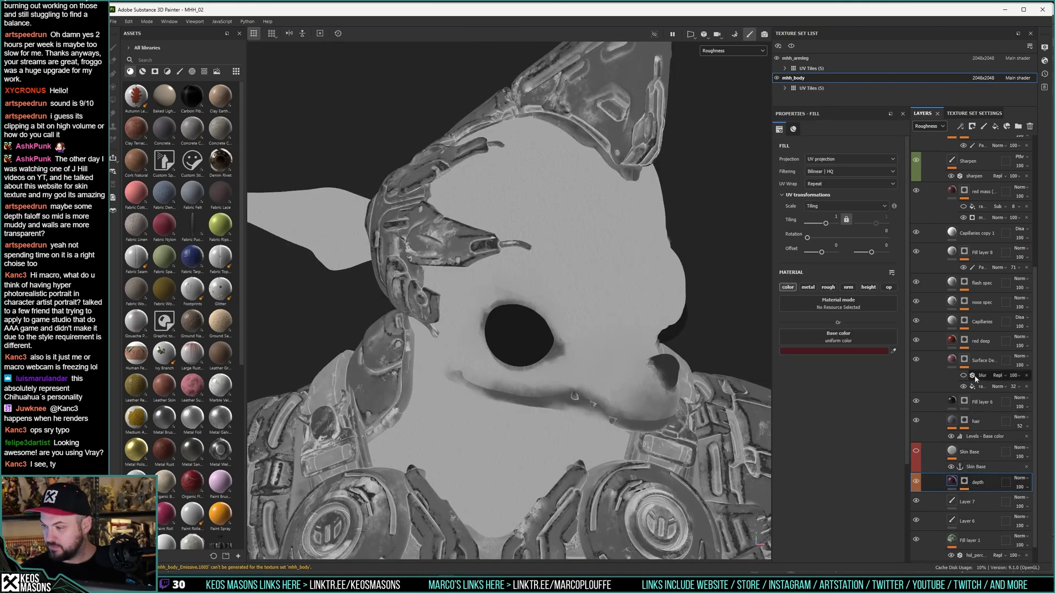
Step: Examine the masks of Fill layer 8 and nose spec, and check the red deep and surface detail layers
{"action": "left_click", "coordinate": [965, 282]}
{"action": "left_click", "coordinate": [966, 252]}
{"action": "left_click", "coordinate": [965, 253], "text": "alt"}
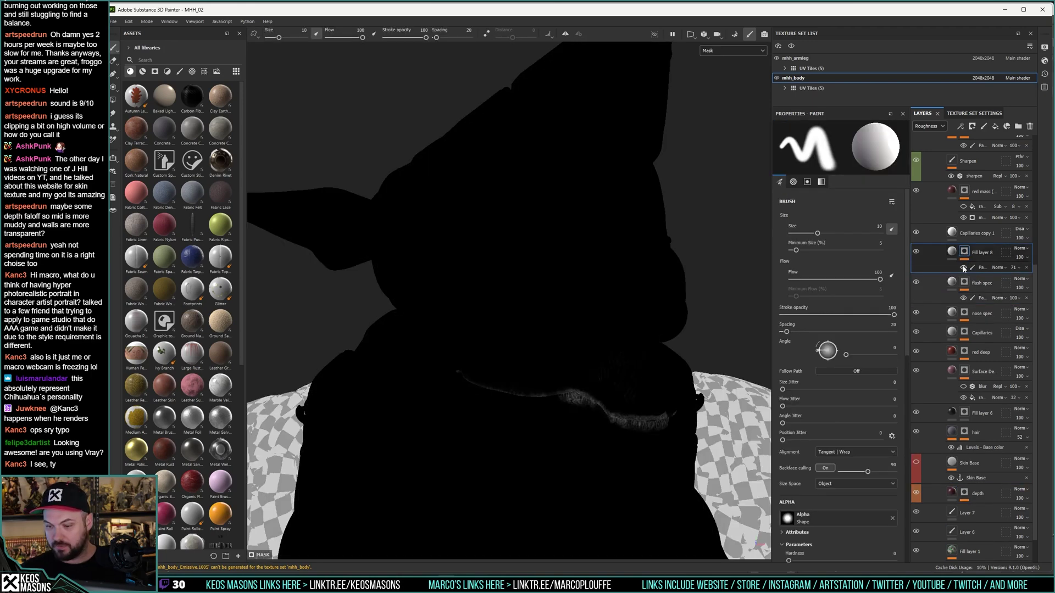
{"action": "left_click", "coordinate": [965, 312], "text": "alt"}
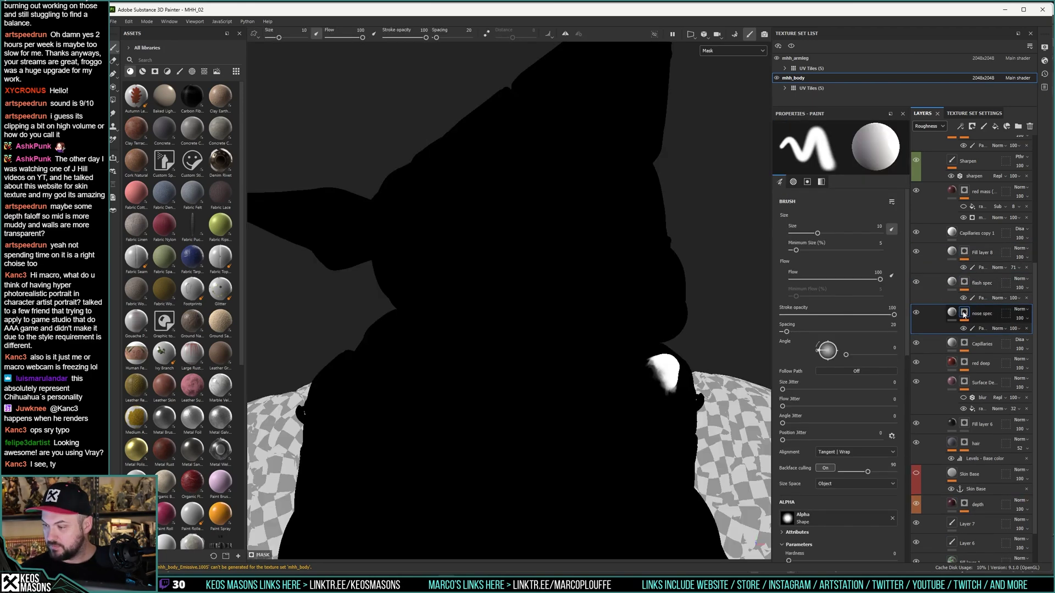
{"action": "left_click", "coordinate": [965, 362], "text": "alt"}
{"action": "left_click", "coordinate": [956, 420], "text": "alt"}
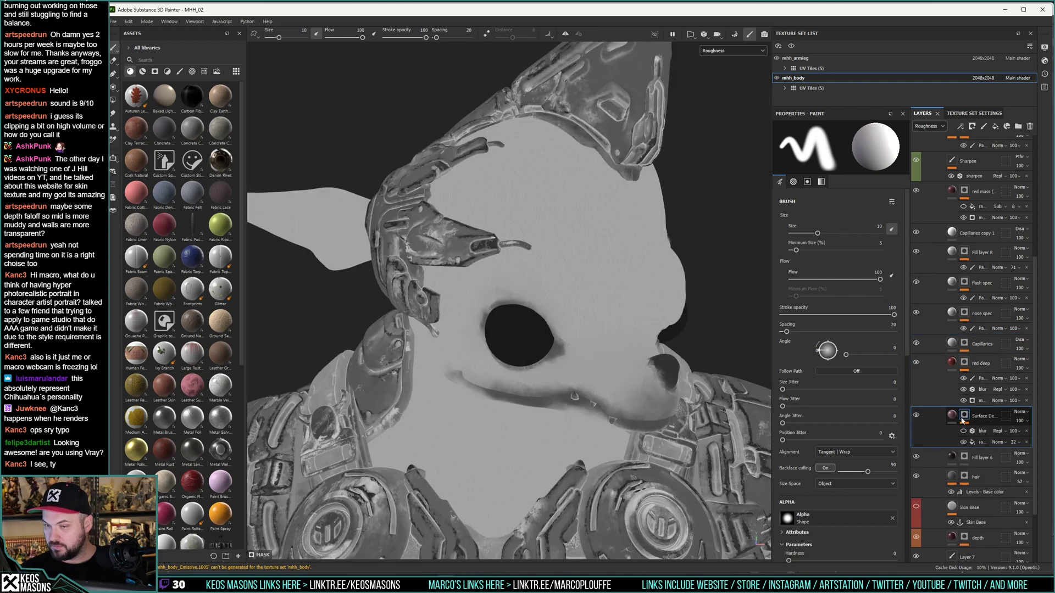
{"action": "left_click", "coordinate": [956, 419], "text": "alt"}
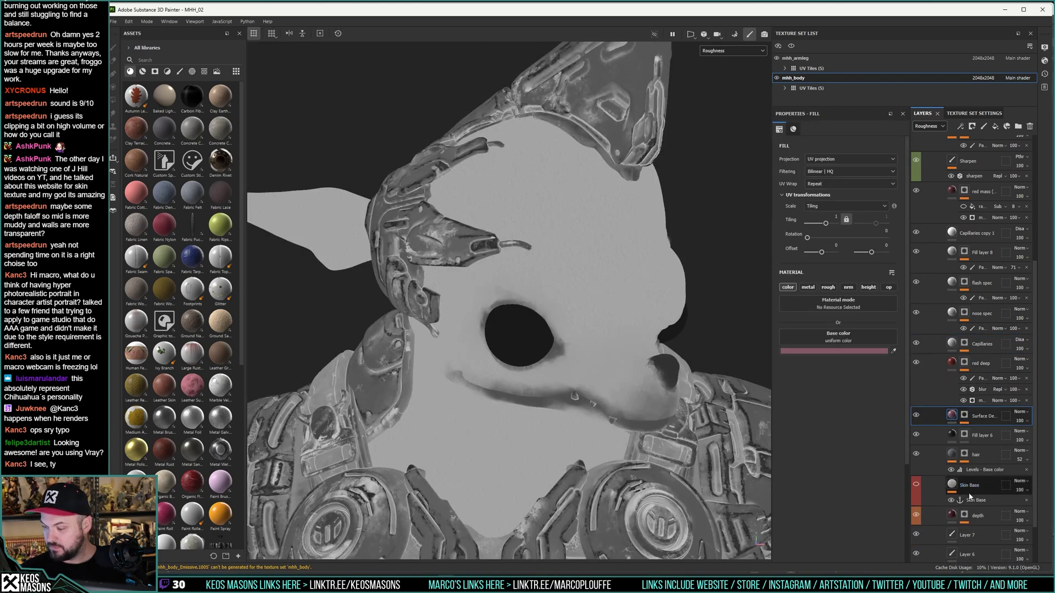
{"action": "left_click", "coordinate": [964, 515]}
{"action": "scroll", "coordinate": [961, 494], "scroll_direction": "down", "scroll_amount": 1}
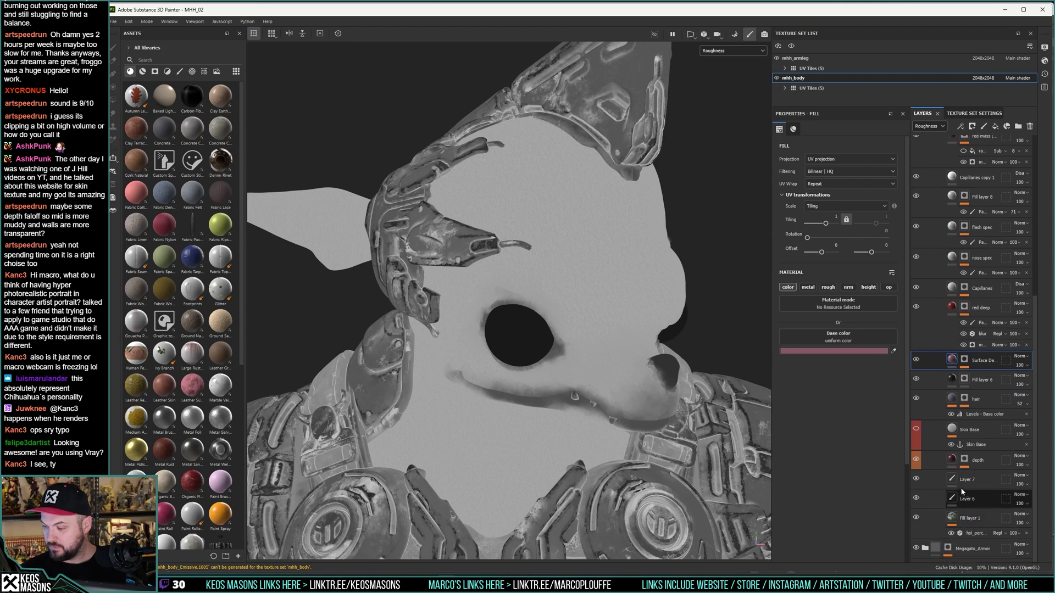
Step: Display the full material in the viewport and compare the head with Layer 7 hidden and shown
{"action": "left_click", "coordinate": [955, 483]}
{"action": "key", "text": "m"}
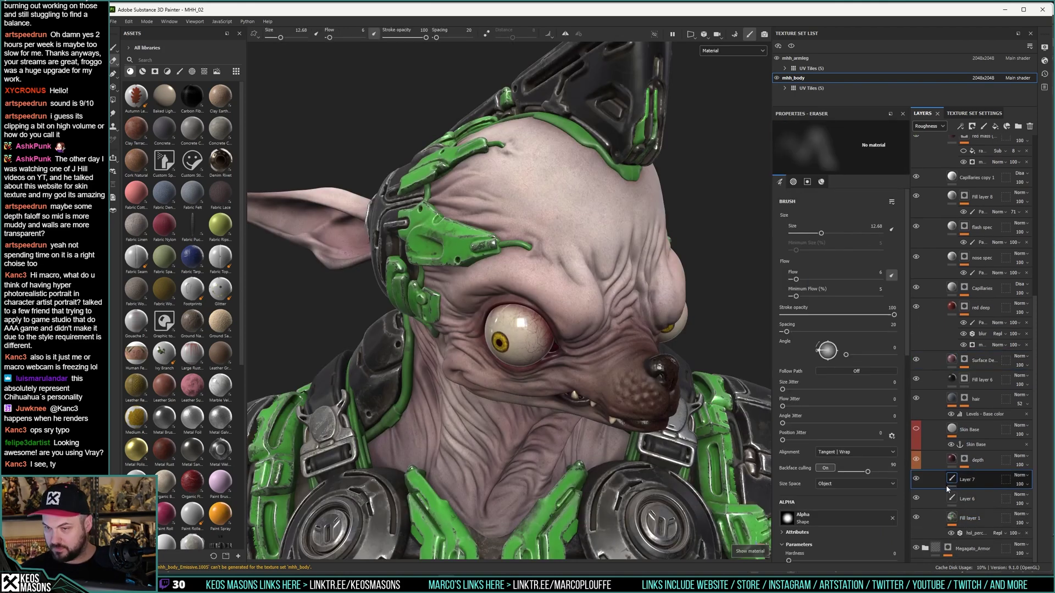
{"action": "left_click", "coordinate": [915, 479]}
{"action": "left_click", "coordinate": [916, 479]}
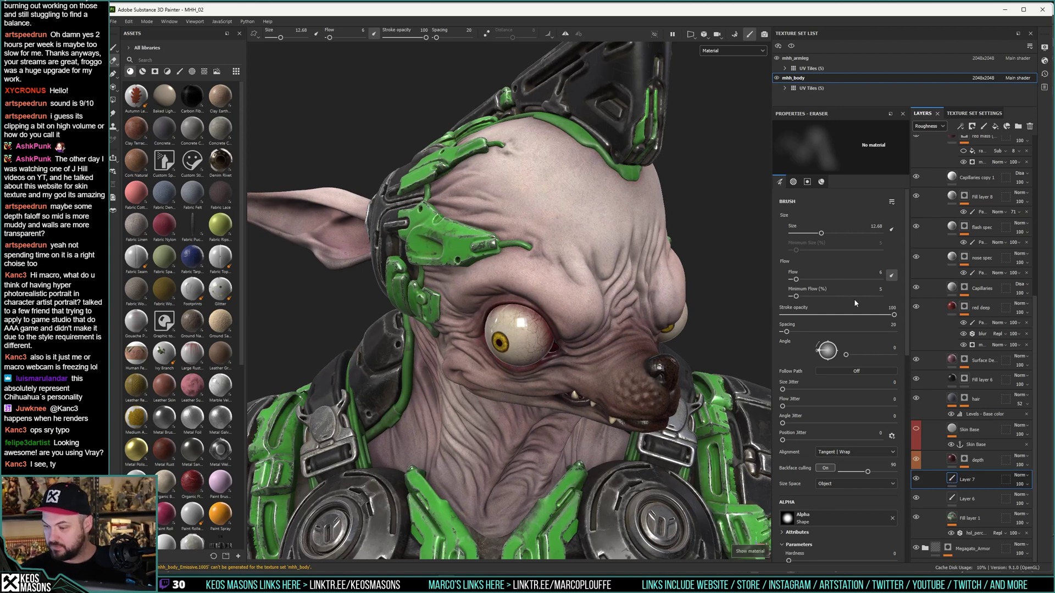
Step: Display the Roughness channel in the viewport and inspect the material channels of the Layer 7 and Layer 6 paint layers
{"action": "left_click", "coordinate": [732, 50]}
{"action": "left_click", "coordinate": [717, 103]}
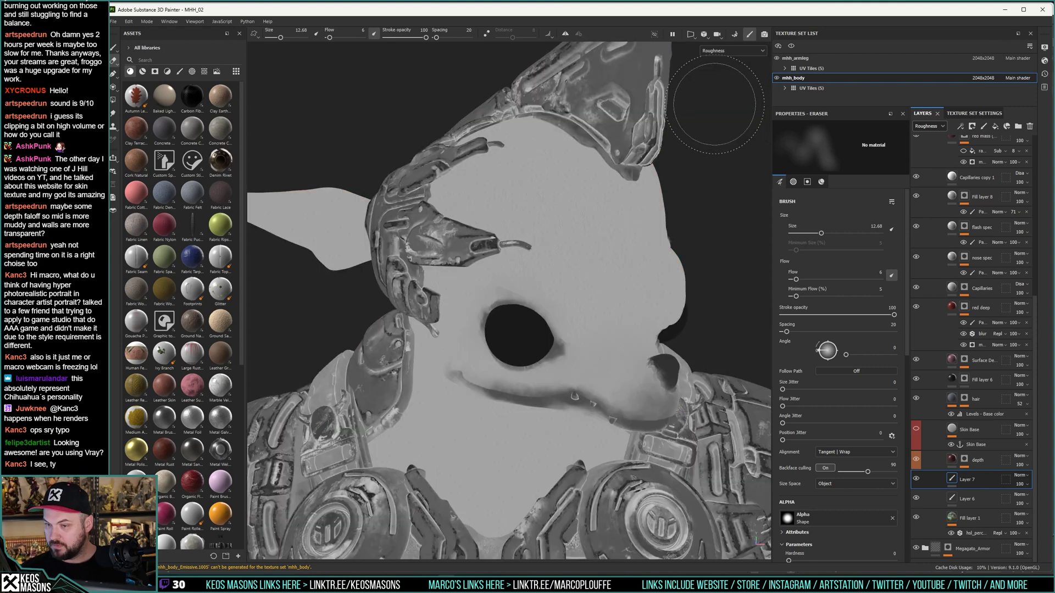
{"action": "left_click_drag", "start_coordinate": [906, 347], "coordinate": [905, 467]}
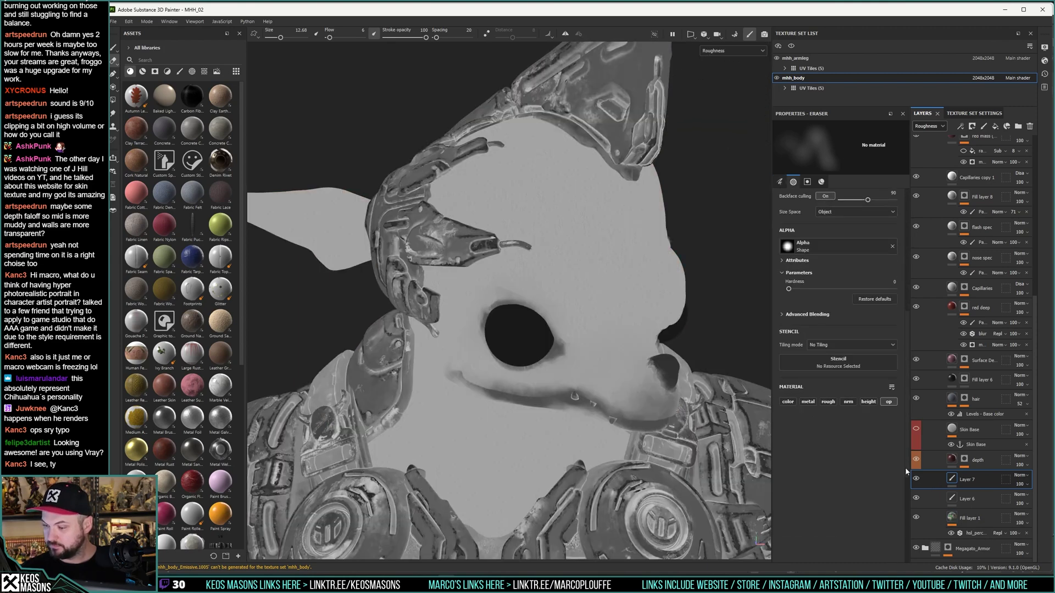
{"action": "left_click", "coordinate": [828, 402]}
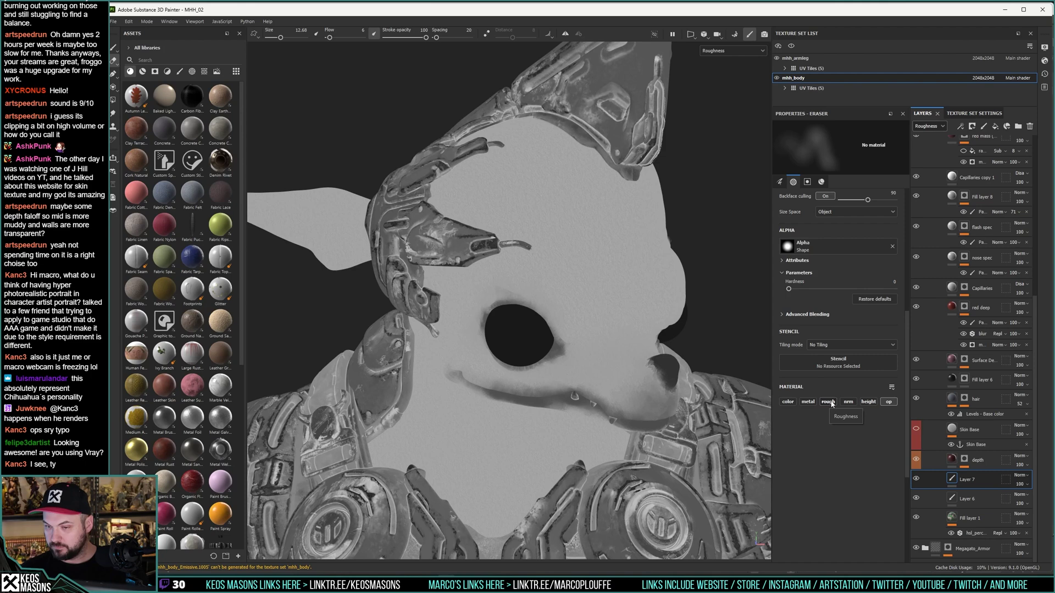
{"action": "left_click", "coordinate": [967, 499]}
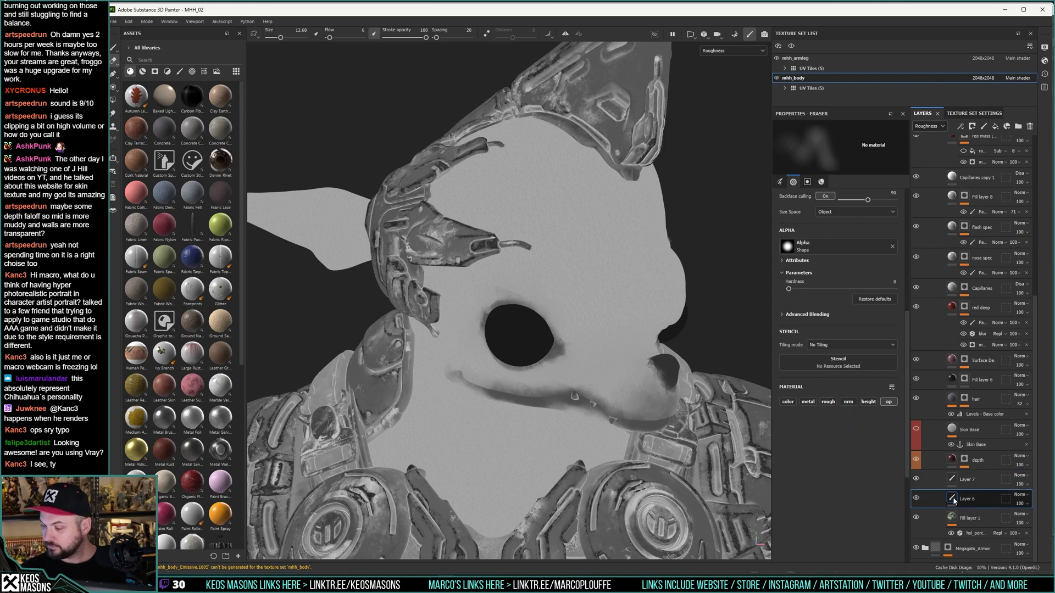
Step: Examine the masks of the depth, Fill layer 6, Surface Details, Capillaries, nose spec, Fill layer 8 and red mass layers
{"action": "left_click", "coordinate": [964, 459], "text": "alt"}
{"action": "left_click", "coordinate": [964, 380], "text": "alt"}
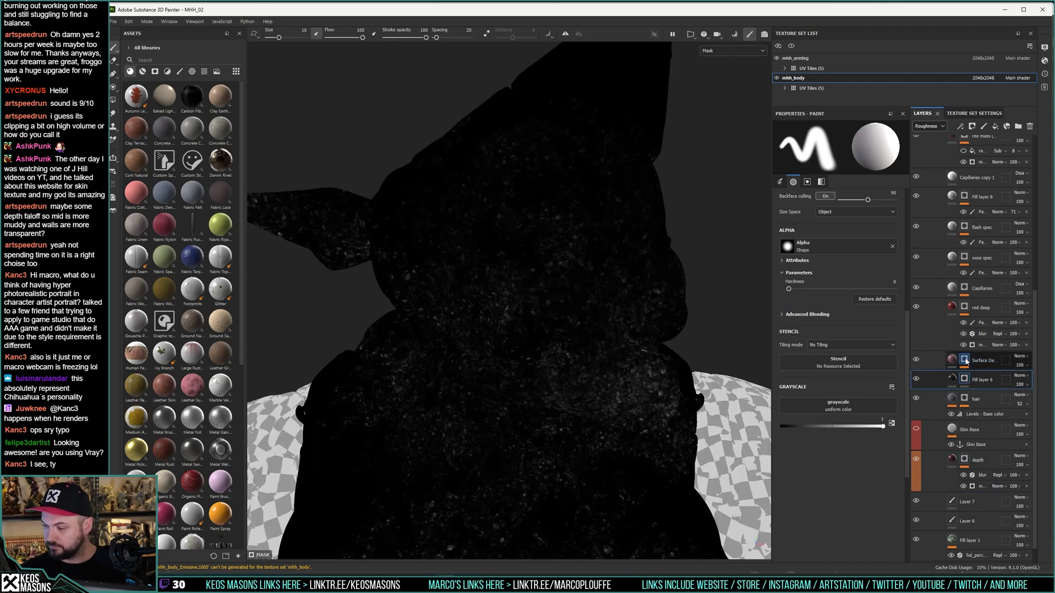
{"action": "left_click", "coordinate": [965, 360], "text": "alt"}
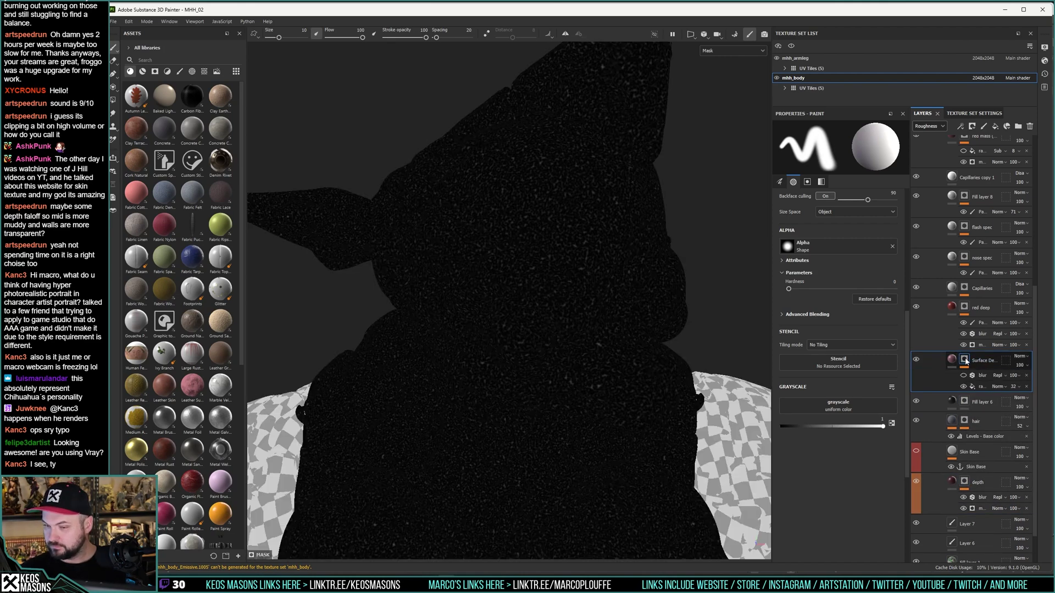
{"action": "left_click", "coordinate": [964, 288], "text": "alt"}
{"action": "left_click", "coordinate": [964, 257], "text": "alt"}
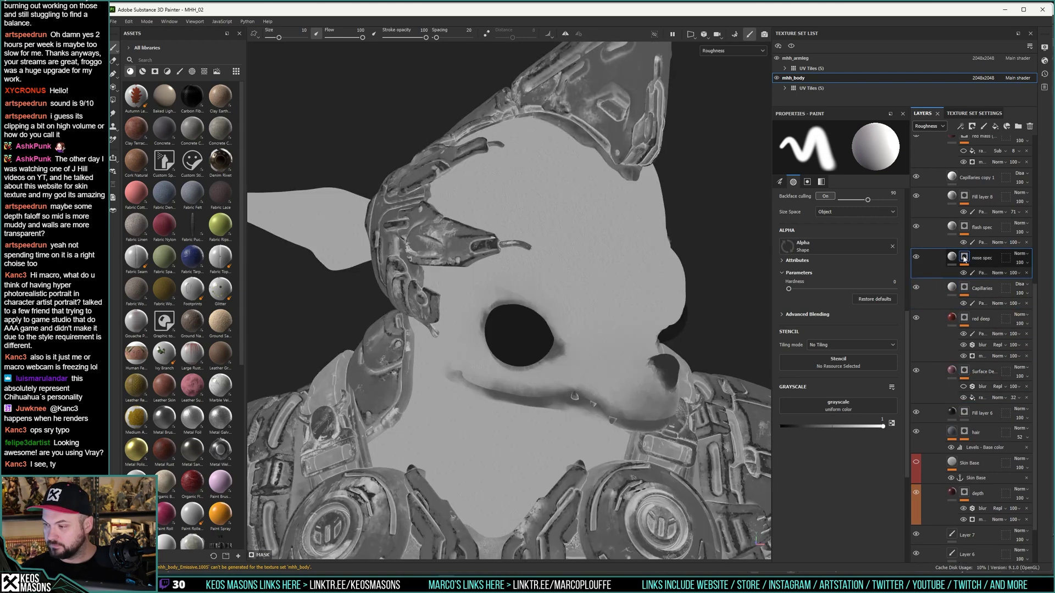
{"action": "left_click", "coordinate": [964, 197], "text": "alt"}
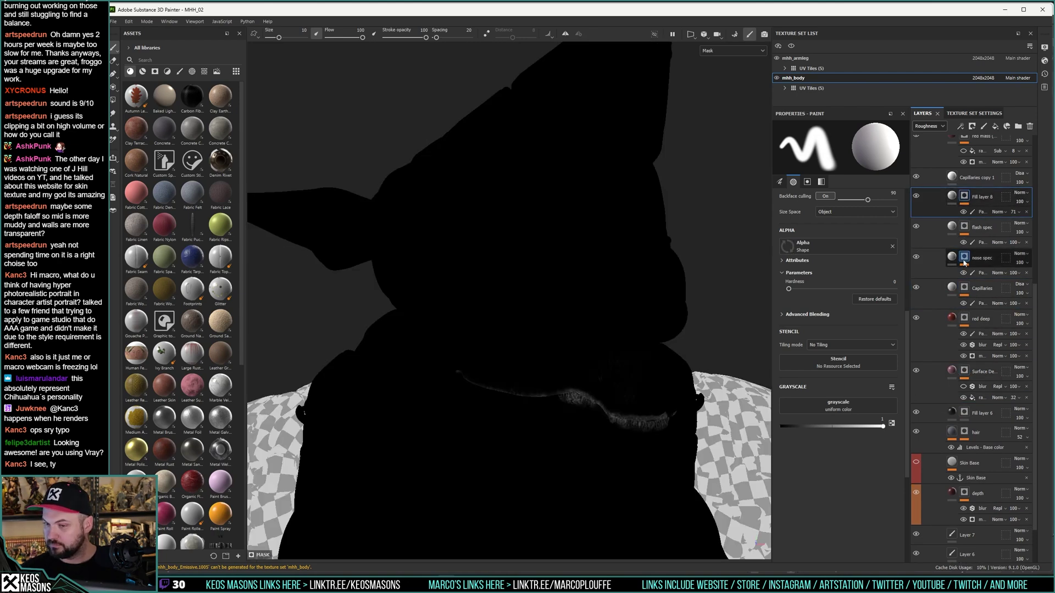
{"action": "scroll", "coordinate": [970, 295], "scroll_direction": "up", "scroll_amount": 3}
{"action": "scroll", "coordinate": [970, 295], "scroll_direction": "up", "scroll_amount": 1}
{"action": "left_click", "coordinate": [964, 285], "text": "alt"}
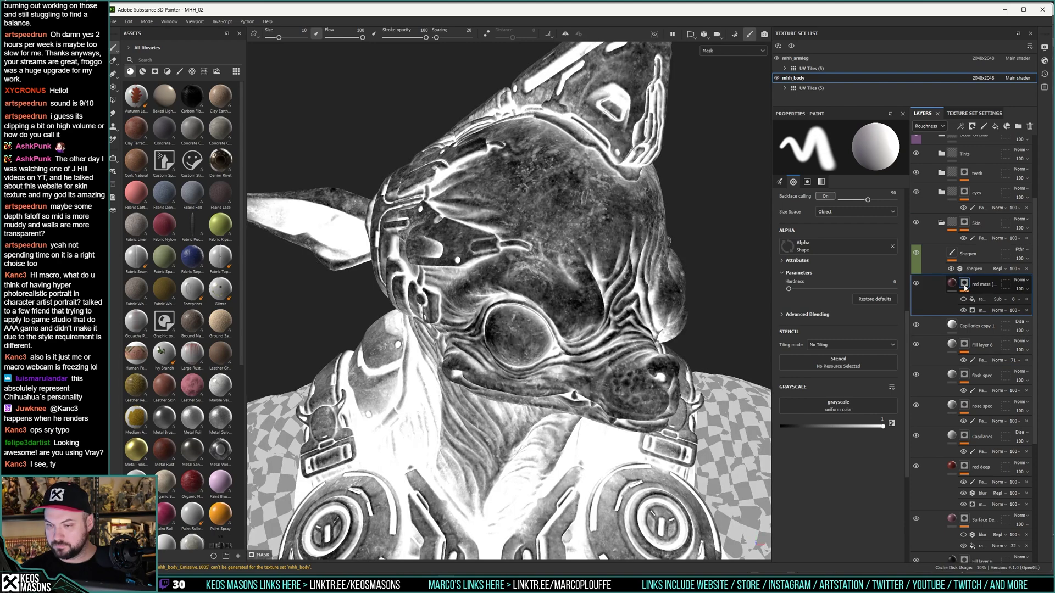
Step: Set the red mass layer's roughness blending to Screen with a roughness of 0.1378, and display the full material on the model
{"action": "left_click", "coordinate": [953, 284]}
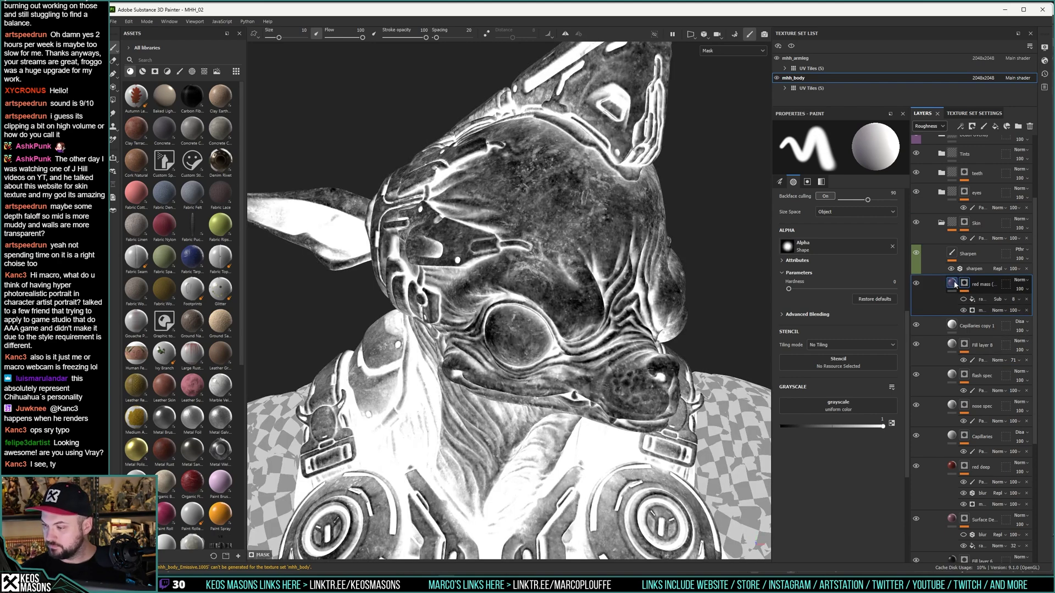
{"action": "left_click", "coordinate": [955, 284]}
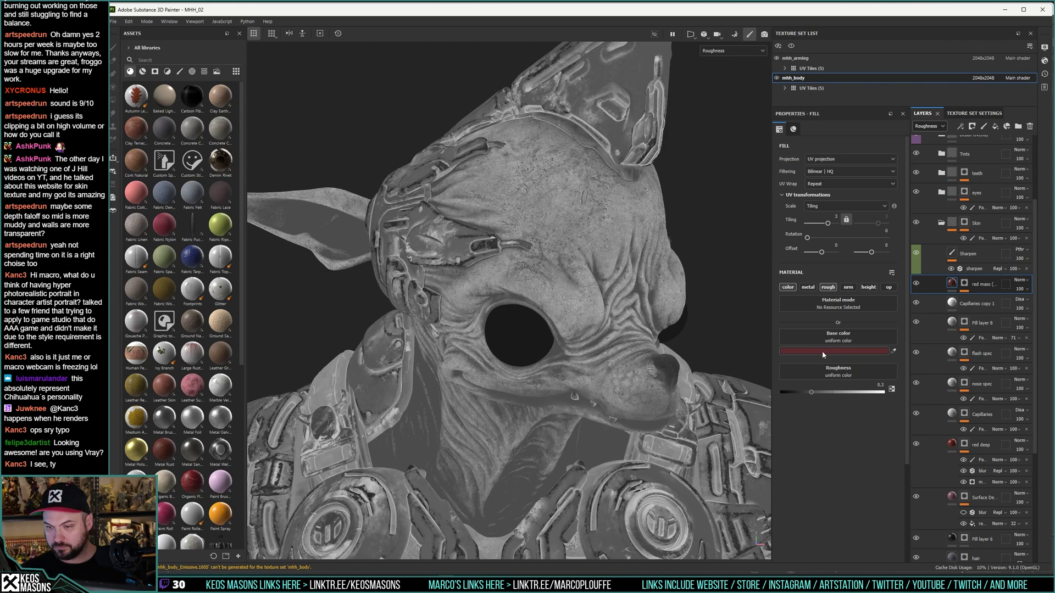
{"action": "left_click_drag", "start_coordinate": [812, 391], "coordinate": [838, 394]}
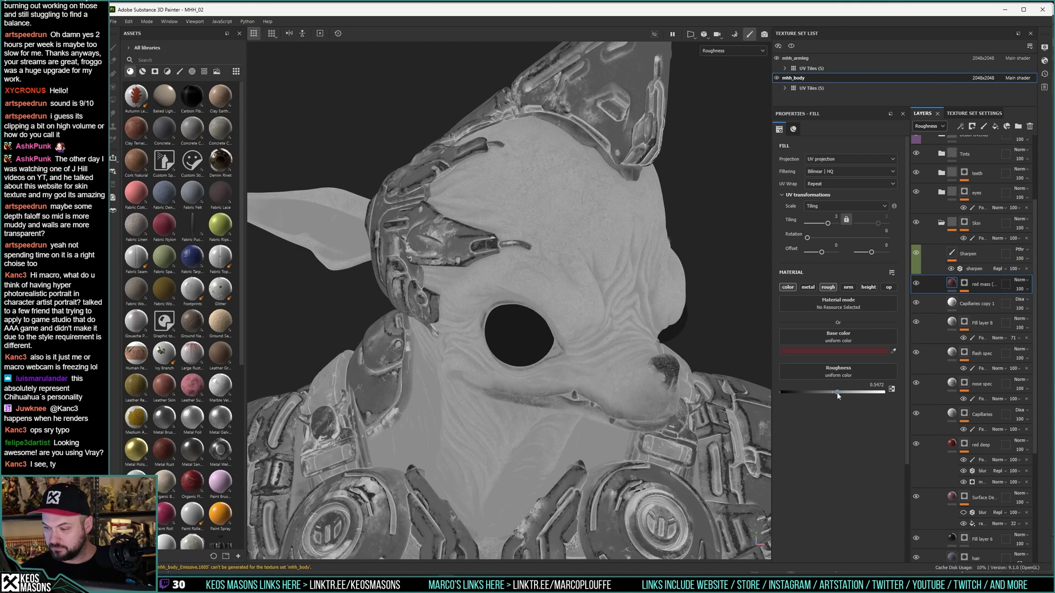
{"action": "left_click_drag", "start_coordinate": [838, 395], "coordinate": [858, 394]}
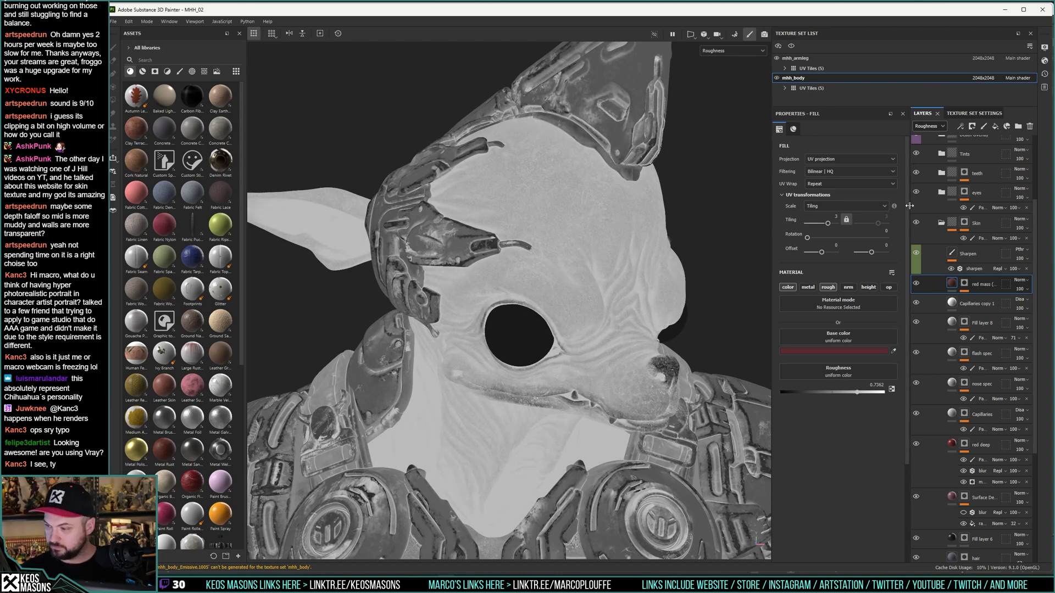
{"action": "left_click", "coordinate": [1020, 279]}
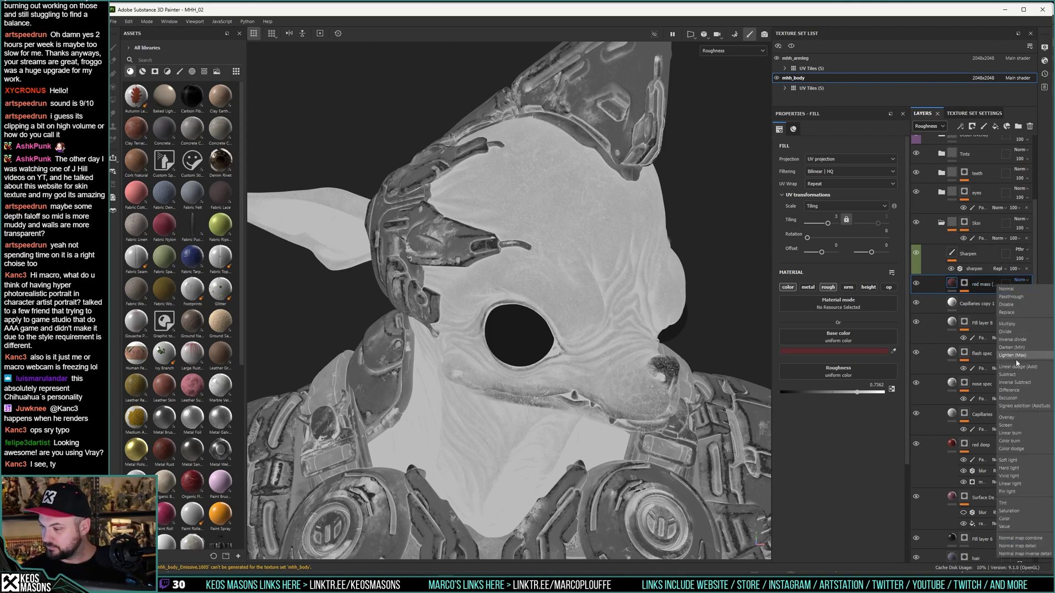
{"action": "left_click", "coordinate": [1006, 425]}
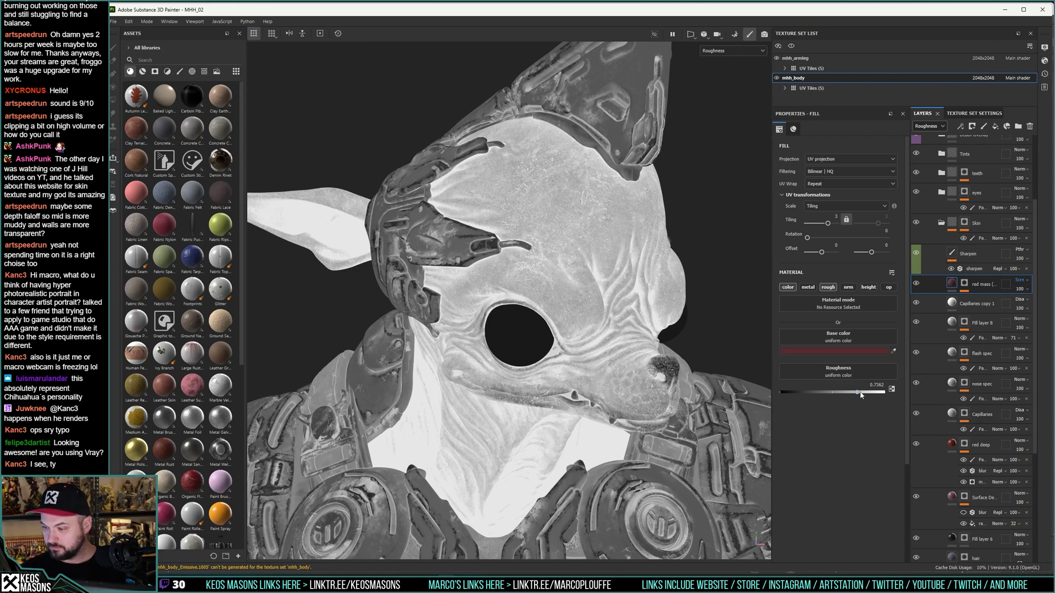
{"action": "left_click_drag", "start_coordinate": [856, 394], "coordinate": [790, 398]}
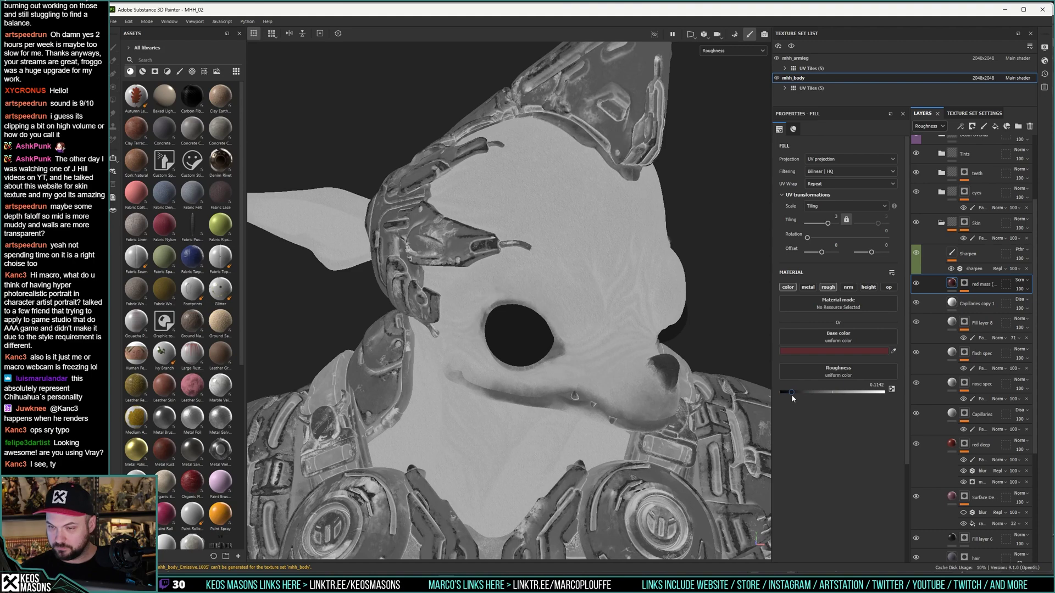
{"action": "key", "text": "m"}
{"action": "left_click_drag", "start_coordinate": [647, 294], "coordinate": [568, 247], "text": "alt"}
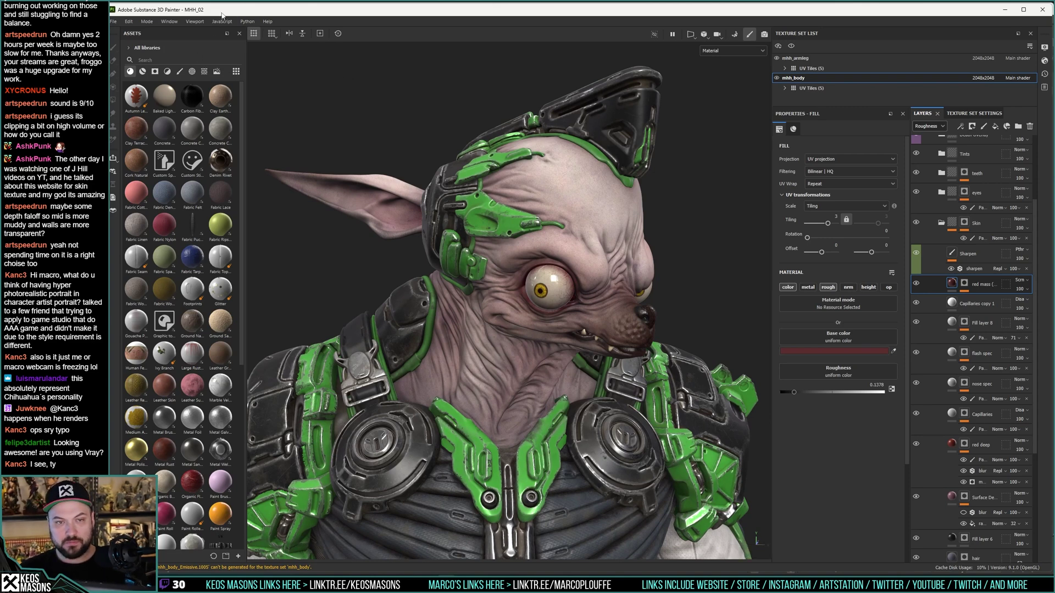
Step: Export the mhh_body textures as 8-bit PNG files with the current export settings, and save the project
{"action": "left_click", "coordinate": [114, 21]}
{"action": "left_click", "coordinate": [140, 159]}
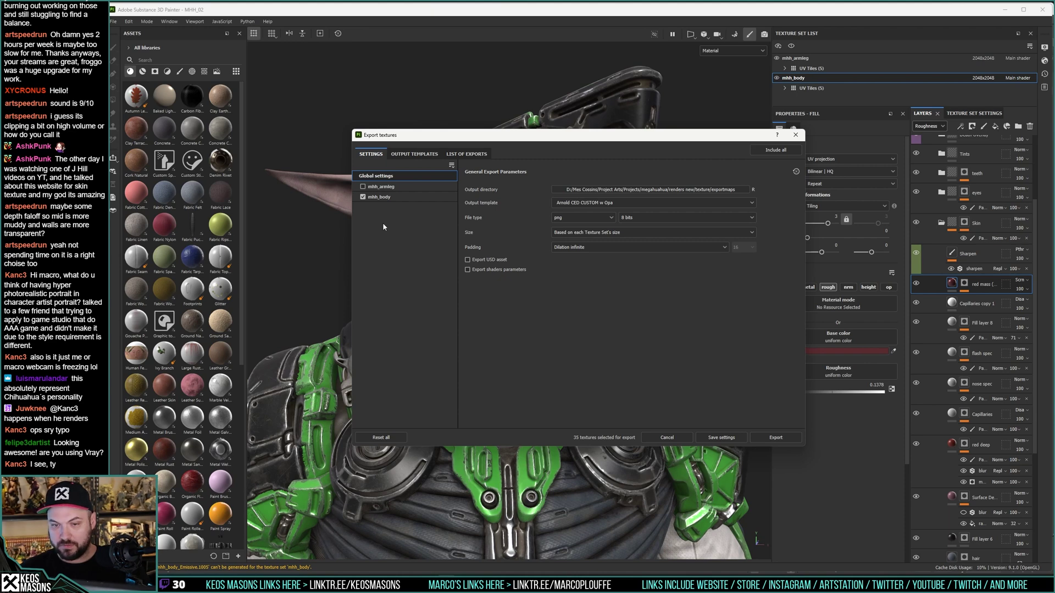
{"action": "left_click", "coordinate": [760, 437]}
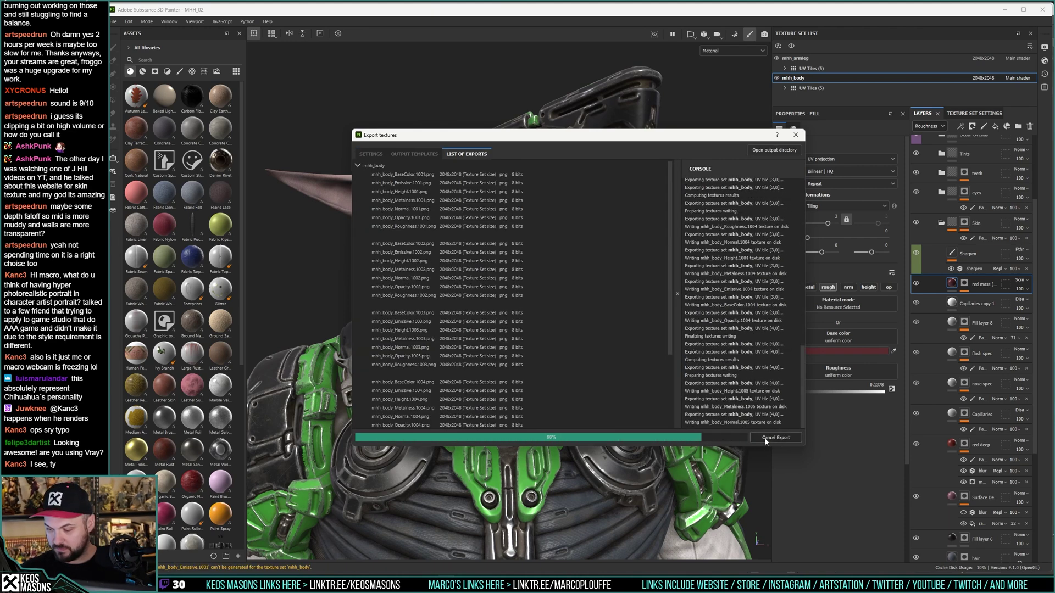
{"action": "left_click", "coordinate": [721, 437]}
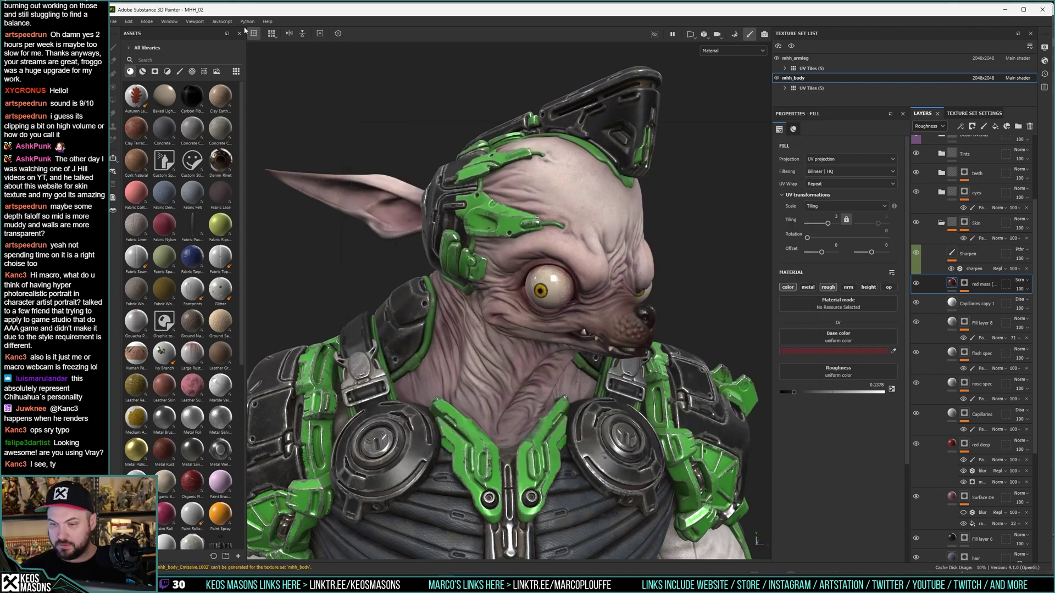
{"action": "key", "text": "ctrl+s"}
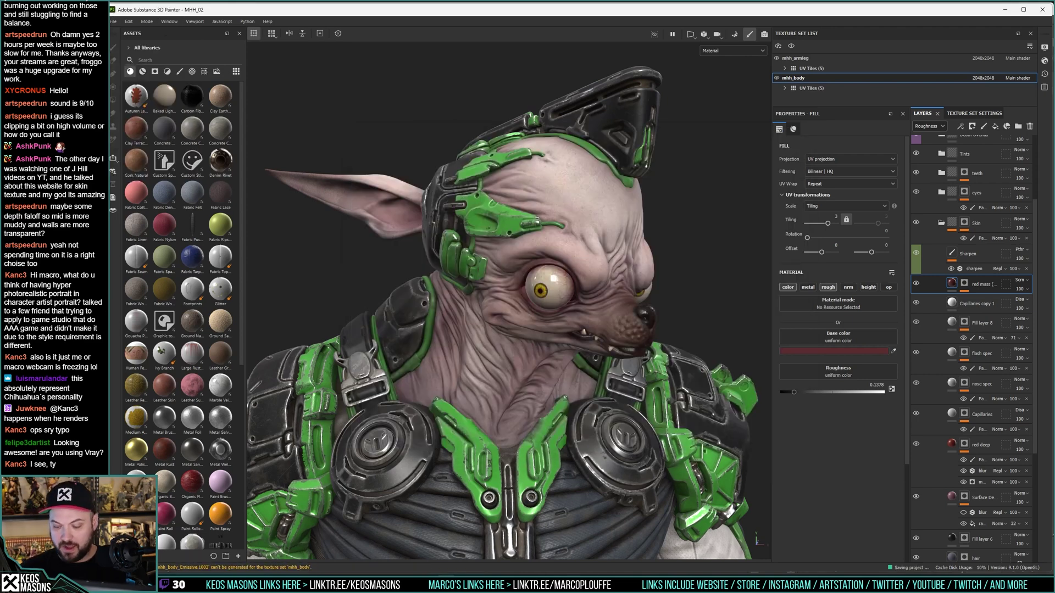
Step: Switch to 3ds Max, close the Slate Material Editor, save the MHH.max scene and quit the program
{"action": "key", "text": "alt+Tab"}
{"action": "left_click", "coordinate": [849, 74]}
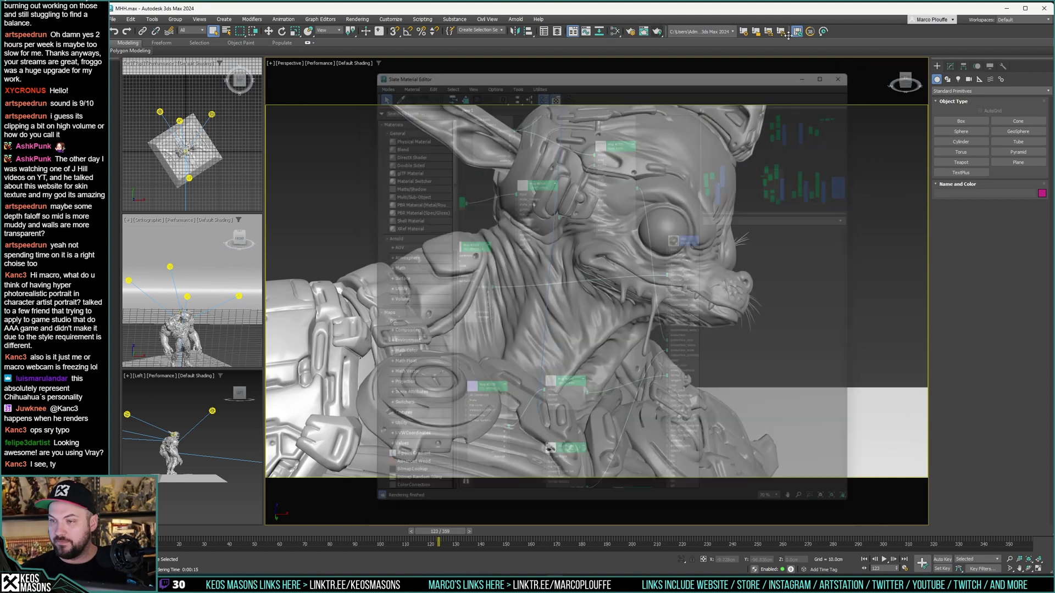
{"action": "left_click", "coordinate": [113, 20]}
{"action": "left_click", "coordinate": [130, 94]}
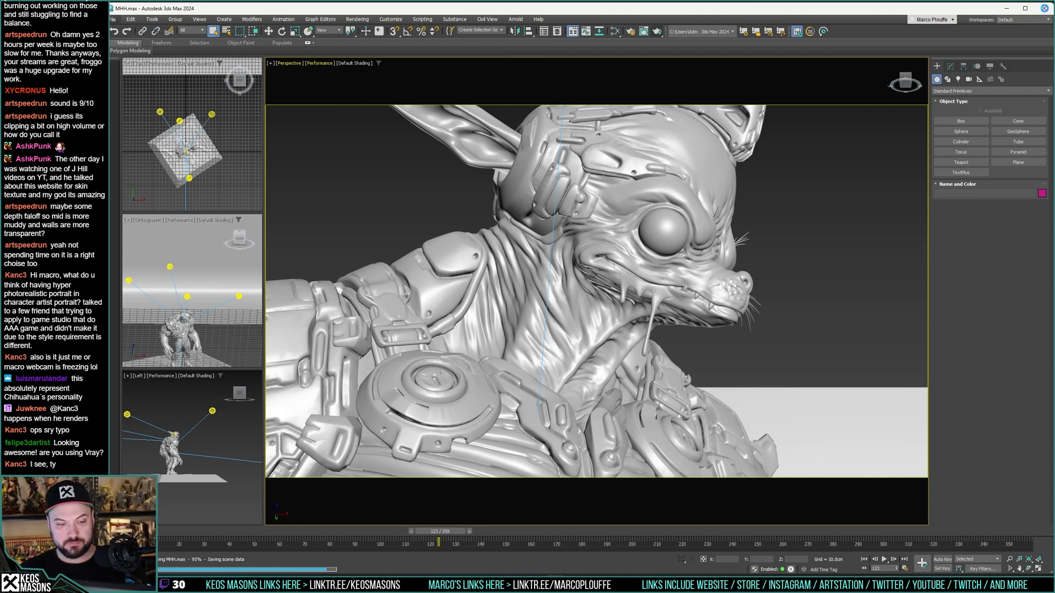
{"action": "left_click", "coordinate": [1045, 10]}
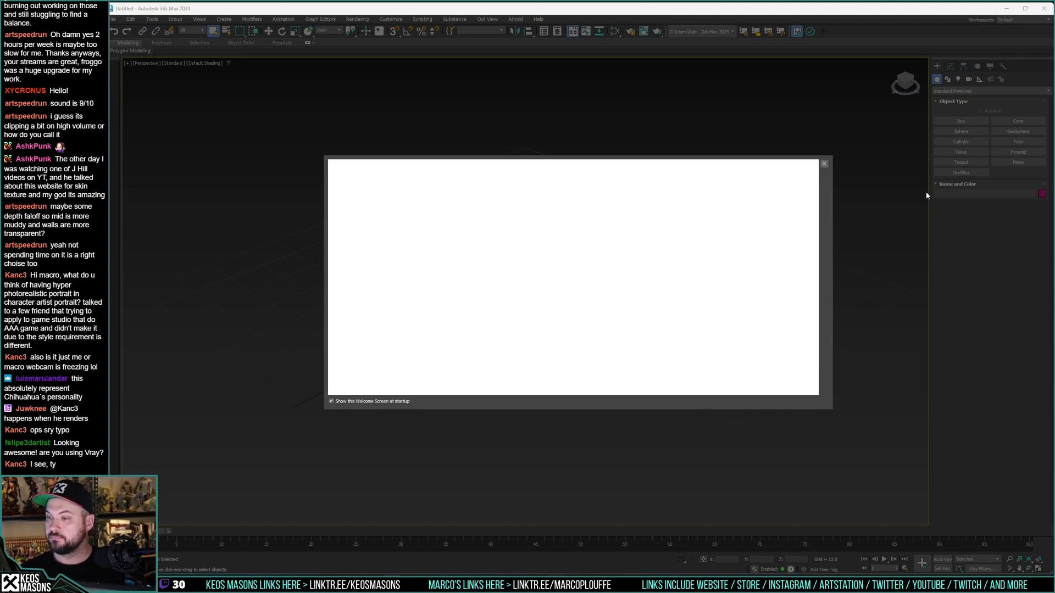
Step: Dismiss the welcome screen and reopen the recent scene MHH.max, skipping the missing external files notice
{"action": "left_click", "coordinate": [822, 164]}
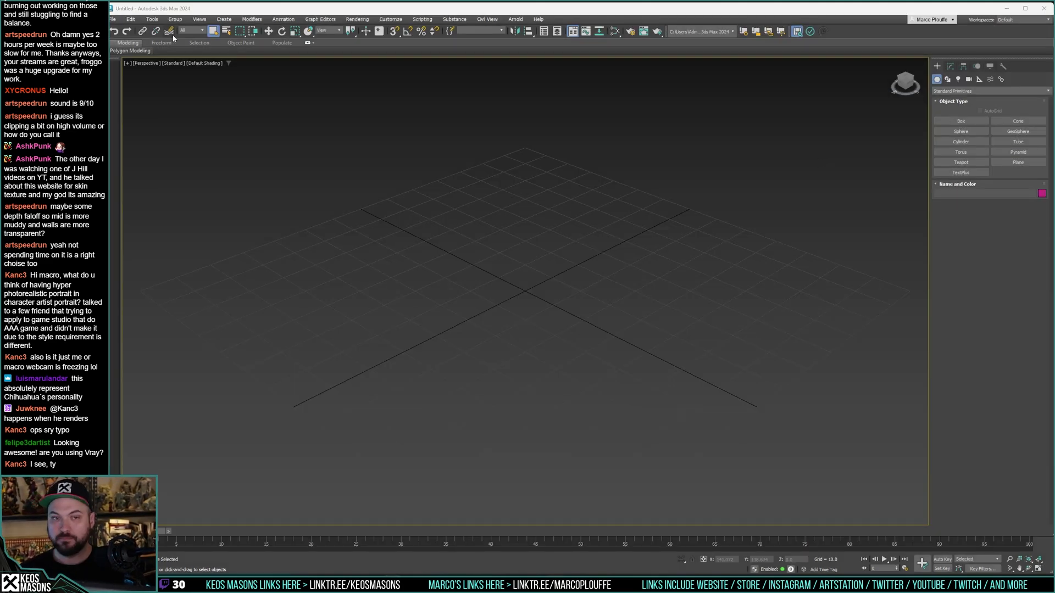
{"action": "left_click", "coordinate": [114, 20]}
{"action": "mouse_move", "coordinate": [152, 62]}
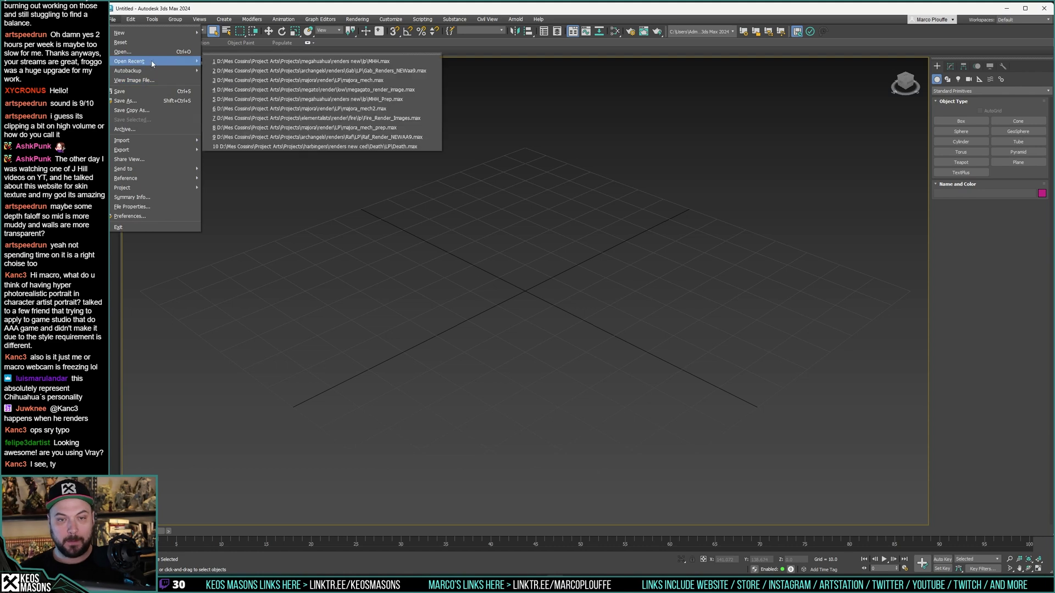
{"action": "left_click", "coordinate": [259, 62]}
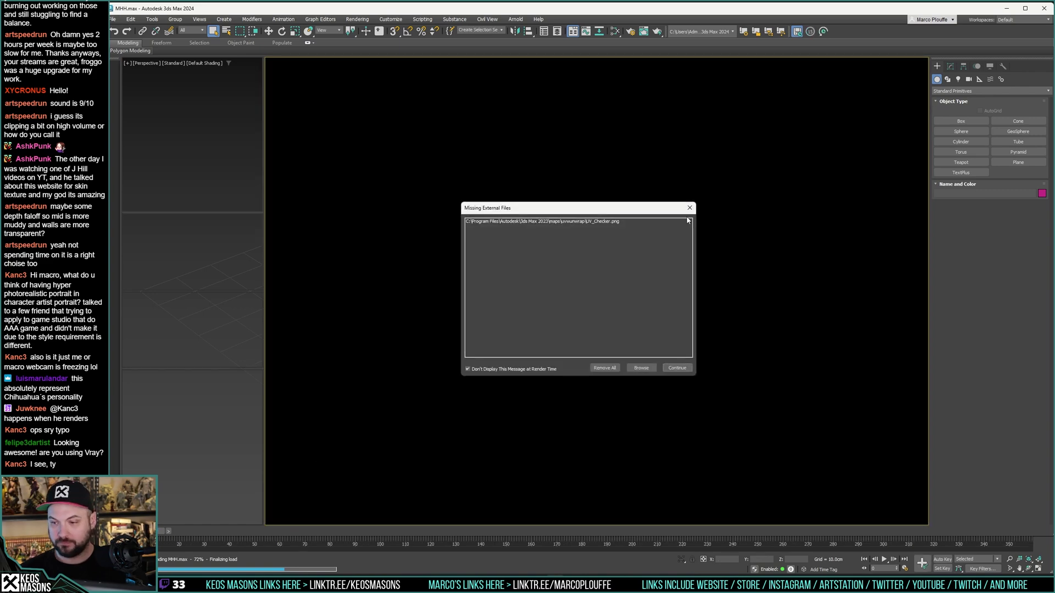
{"action": "left_click", "coordinate": [689, 207]}
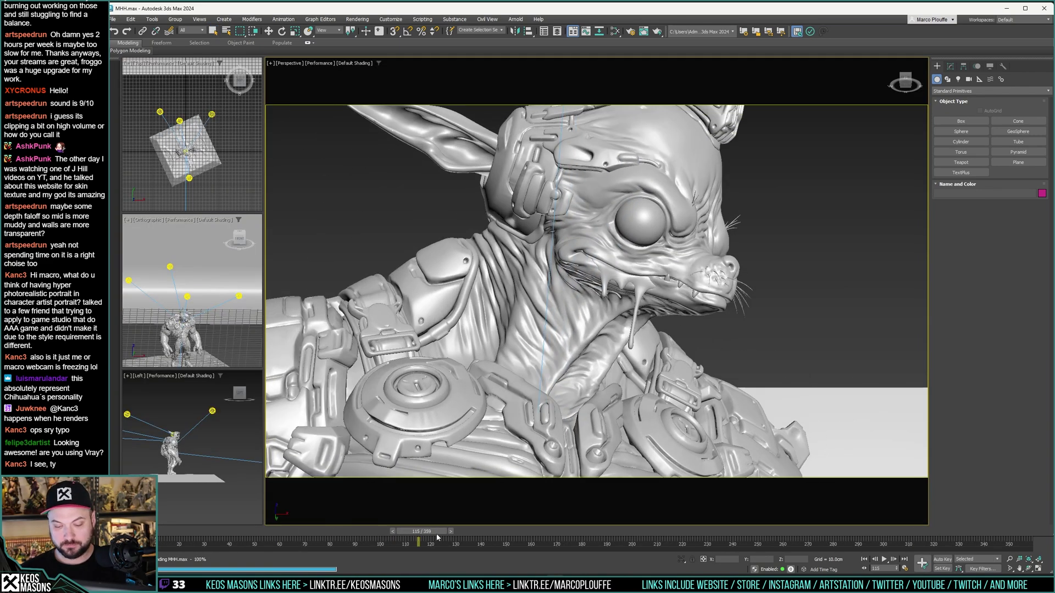
Step: Go to frame 123, render the perspective view to check the updated skin textures, and close the rendered frame
{"action": "left_click_drag", "start_coordinate": [437, 536], "coordinate": [458, 536]}
{"action": "key", "text": "q"}
{"action": "left_click", "coordinate": [656, 33]}
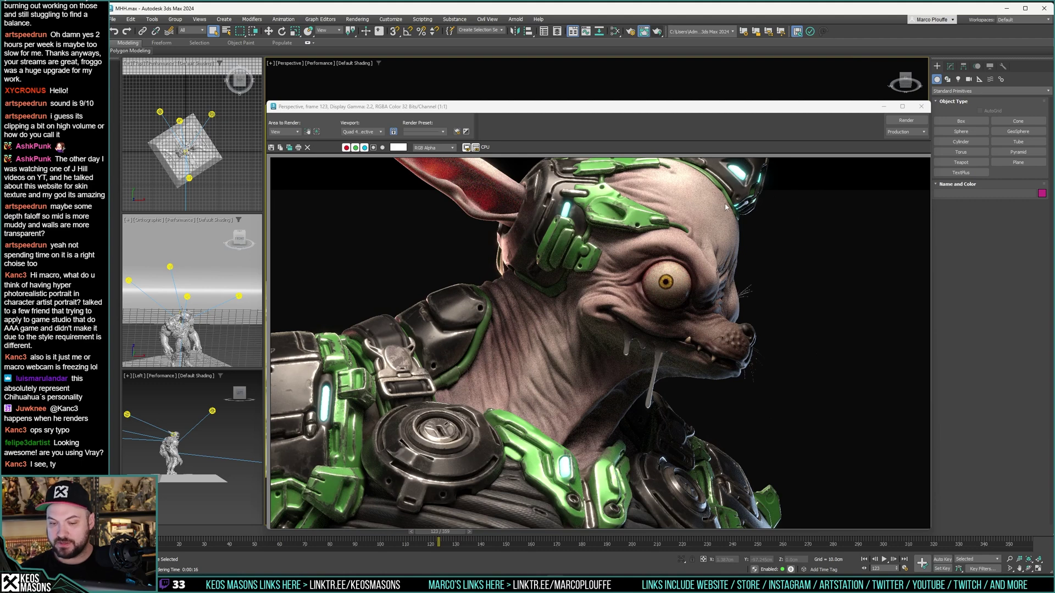
{"action": "left_click", "coordinate": [925, 108]}
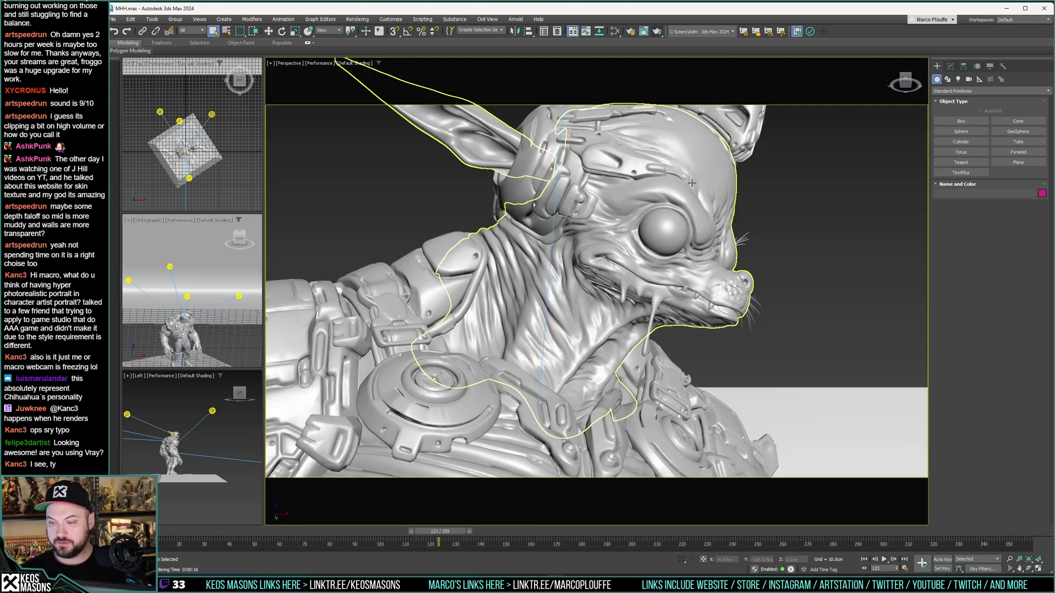
Step: Recheck the last render and clone the creature's MHH_eyes mesh as a copy named MHH_eyes_refract
{"action": "left_click", "coordinate": [673, 227]}
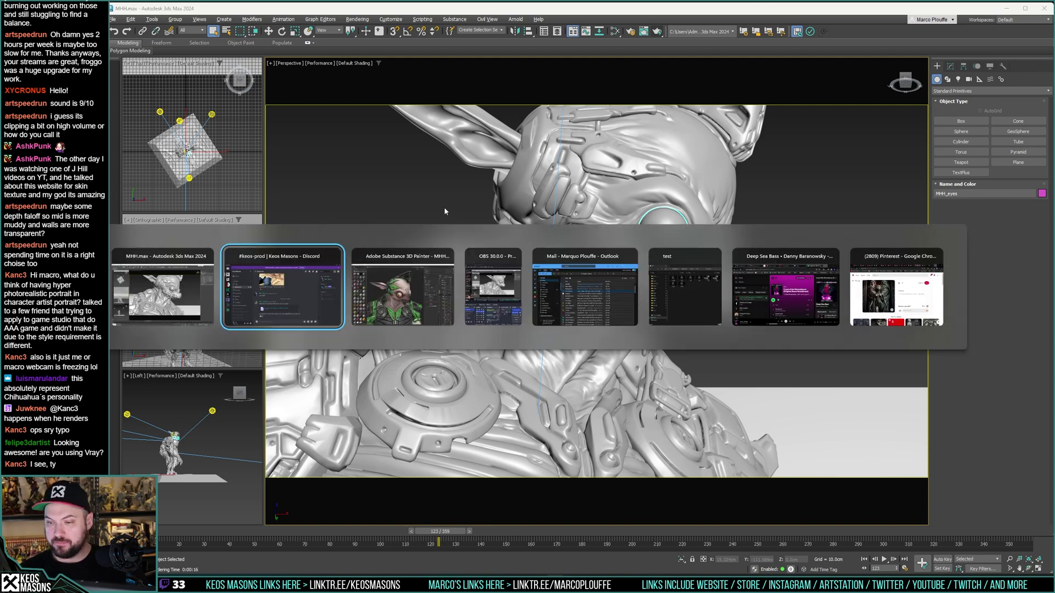
{"action": "left_click", "coordinate": [644, 31]}
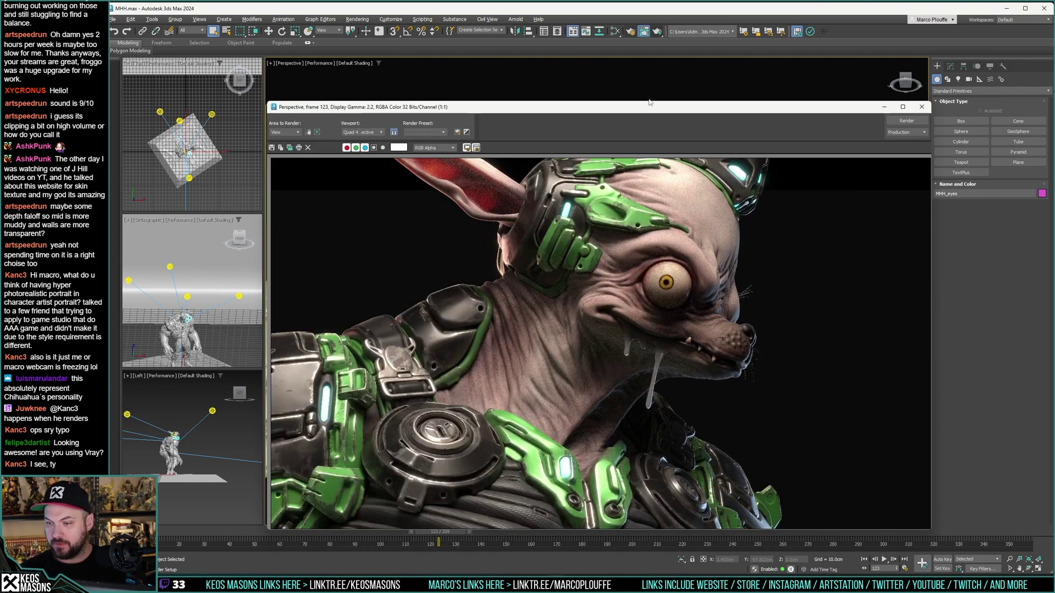
{"action": "left_click", "coordinate": [921, 106]}
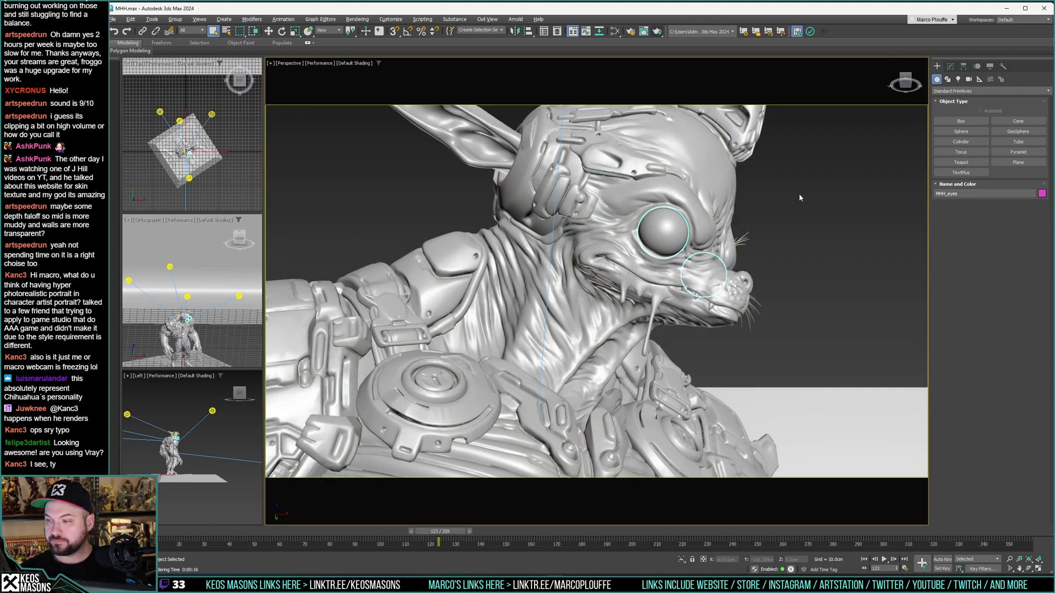
{"action": "left_click", "coordinate": [950, 66]}
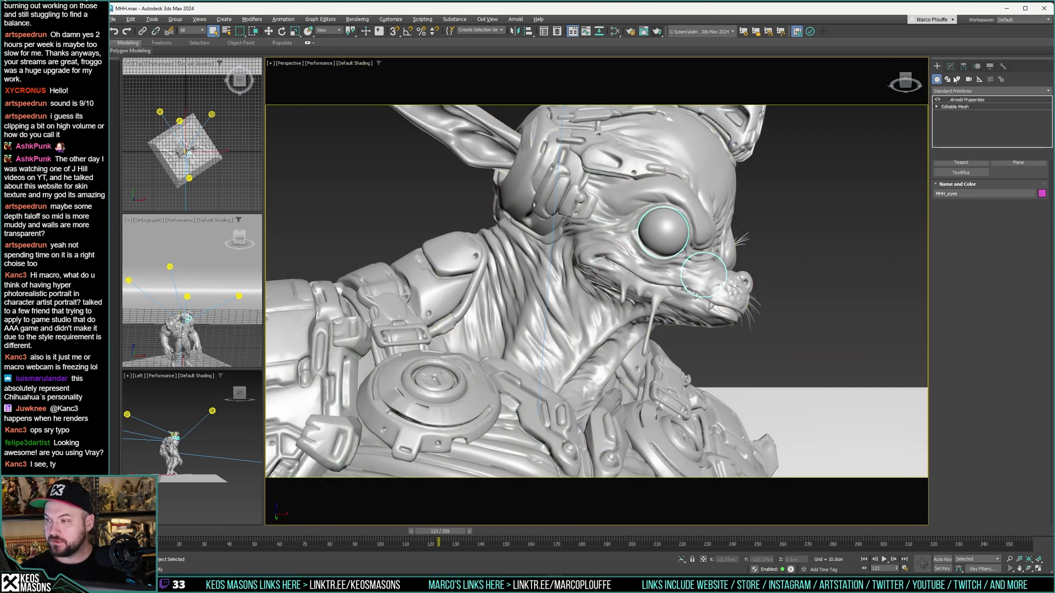
{"action": "left_click", "coordinate": [952, 107]}
{"action": "right_click", "coordinate": [672, 231]}
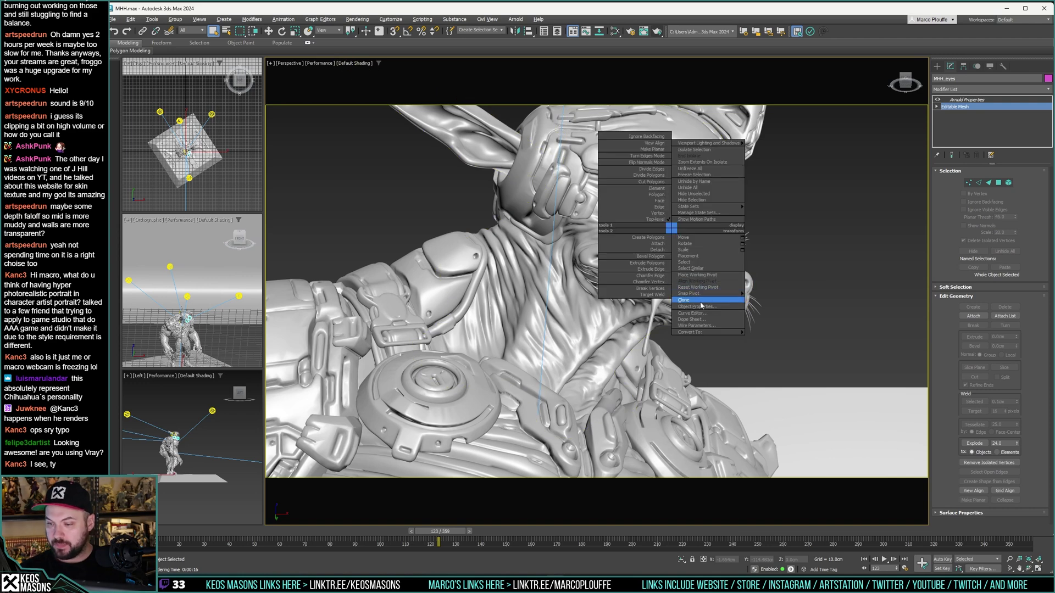
{"action": "left_click", "coordinate": [699, 303]}
{"action": "left_click", "coordinate": [546, 273]}
{"action": "left_click", "coordinate": [561, 311]}
{"action": "left_click_drag", "start_coordinate": [561, 311], "coordinate": [614, 318]}
{"action": "type", "text": "_refract"}
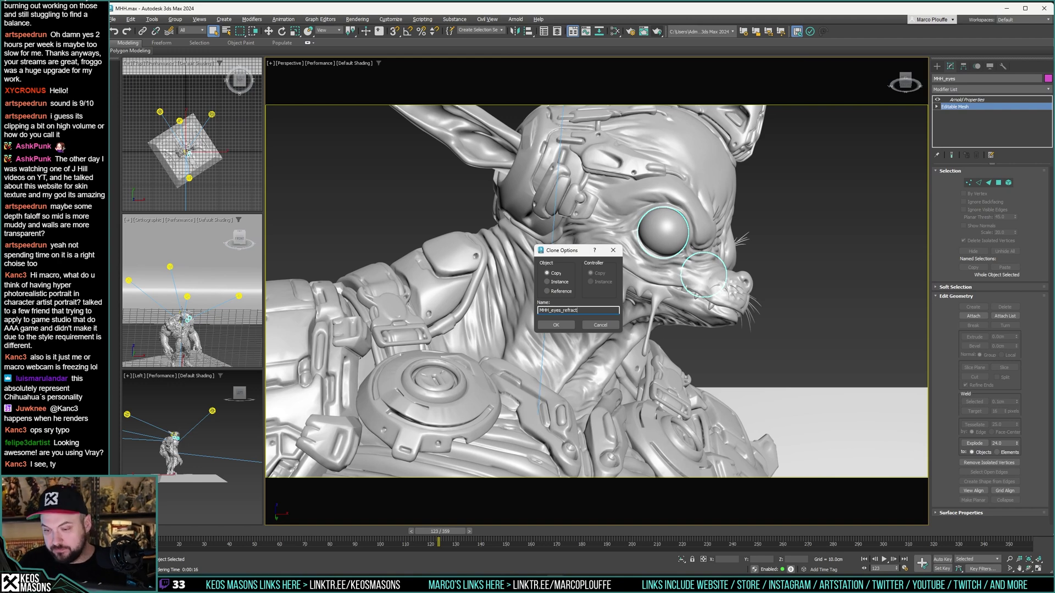
{"action": "key", "text": "Return"}
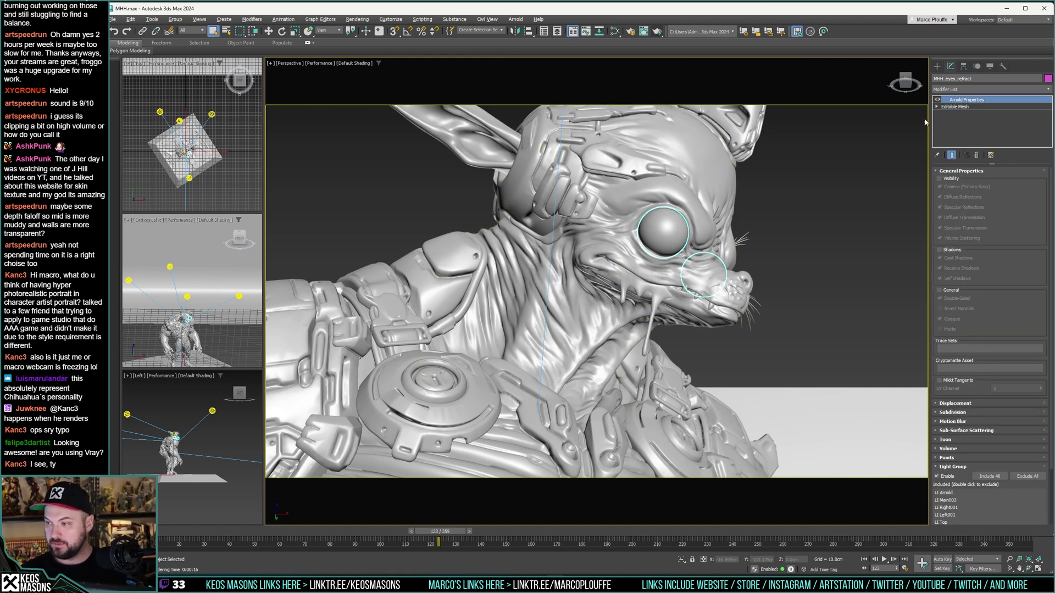
Step: Deselect the cloned eyes and open the Slate Material Editor together with the scene explorer
{"action": "left_click", "coordinate": [408, 209]}
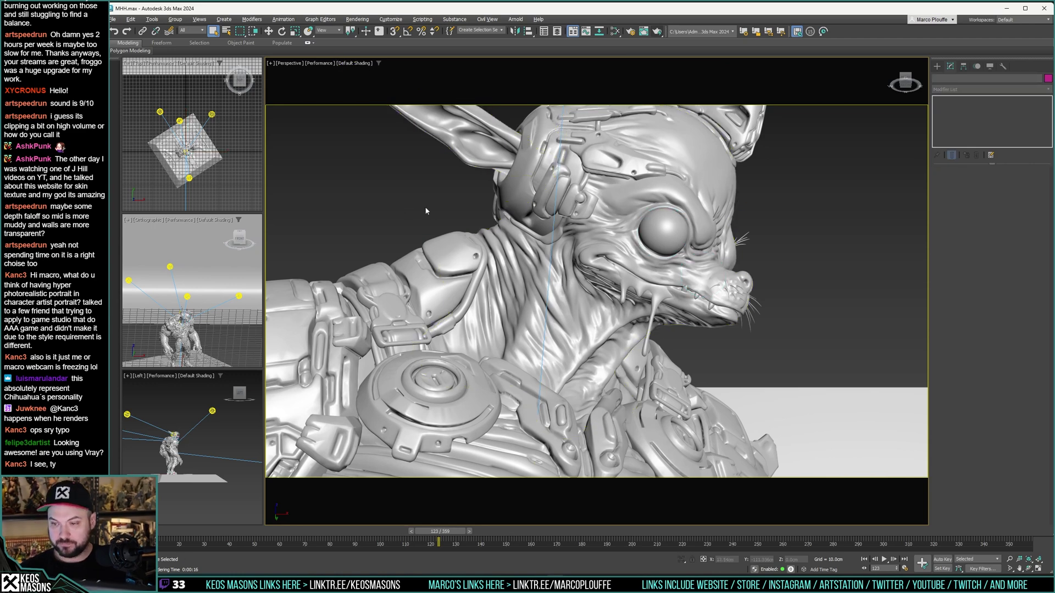
{"action": "key", "text": "m"}
{"action": "left_click", "coordinate": [153, 20]}
{"action": "left_click", "coordinate": [156, 30]}
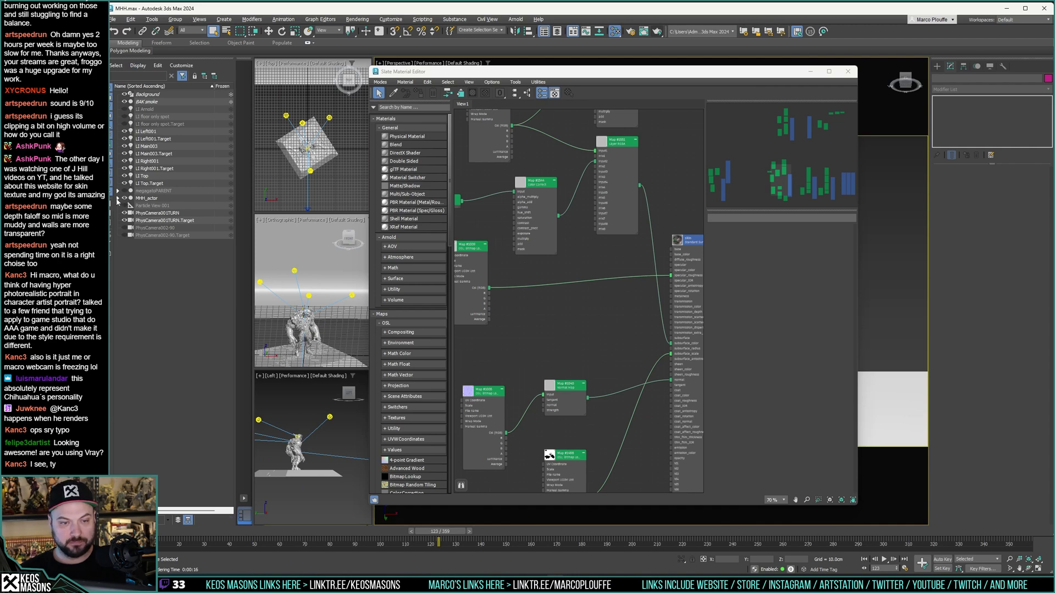
Step: Look through the MHH_actor hierarchy and delete the hidden megagatoPARENT object from the scene
{"action": "left_click", "coordinate": [118, 199]}
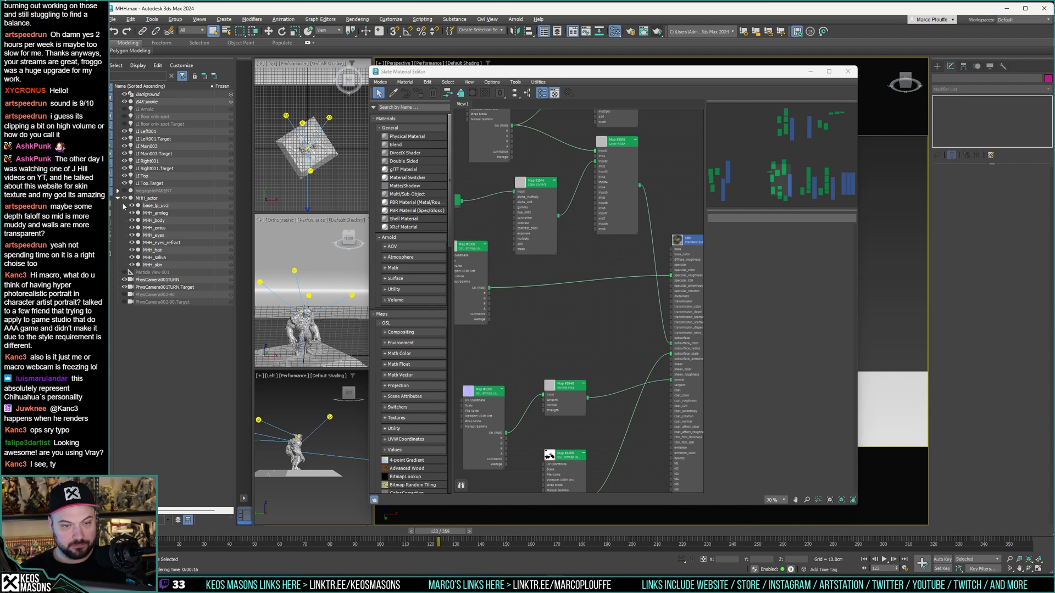
{"action": "left_click", "coordinate": [117, 199]}
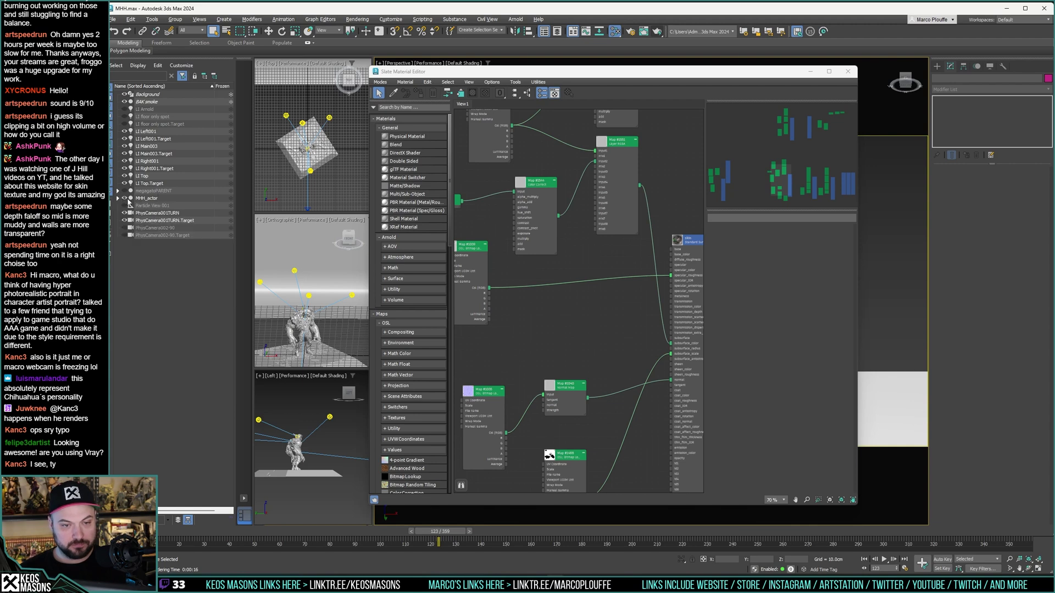
{"action": "left_click", "coordinate": [118, 191]}
{"action": "double_click", "coordinate": [148, 191]}
{"action": "key", "text": "Delete"}
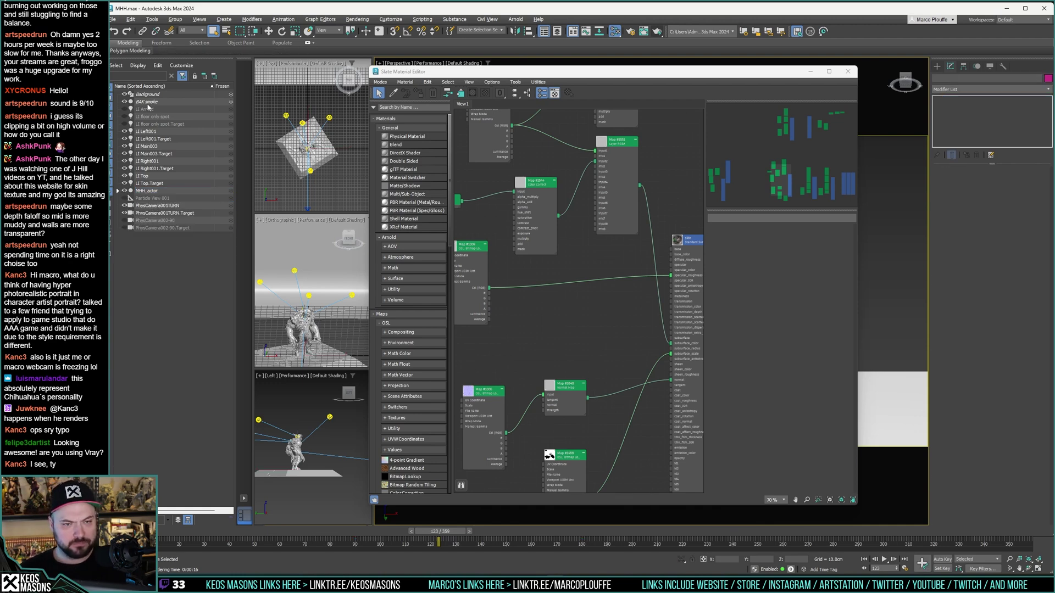
Step: Select MHH_eyes_refract under MHH_actor, assign it the eye refract Standard Surface material, and close the material editor
{"action": "left_click", "coordinate": [118, 190]}
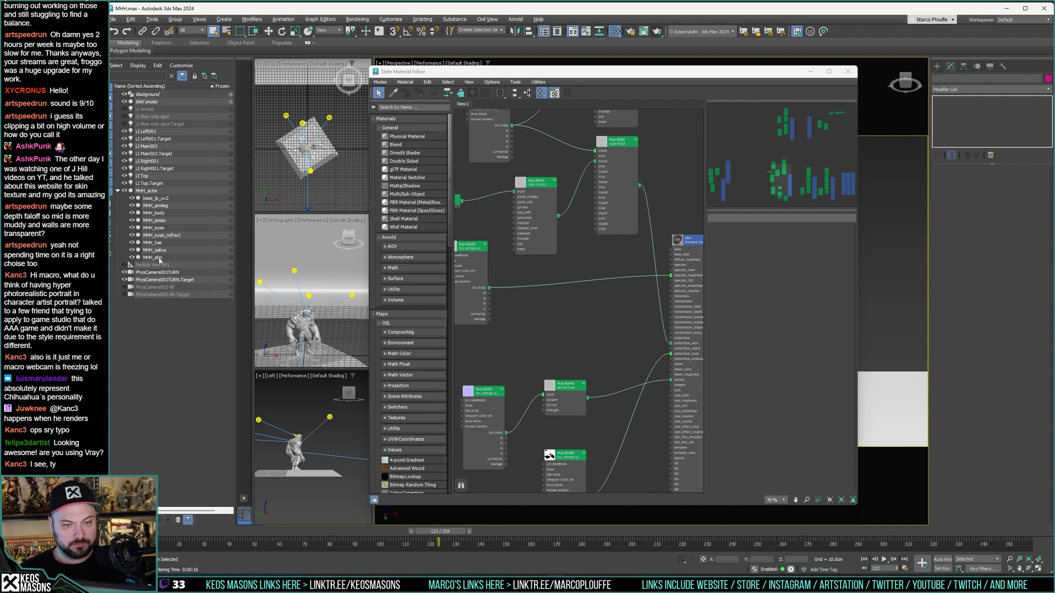
{"action": "left_click", "coordinate": [200, 236]}
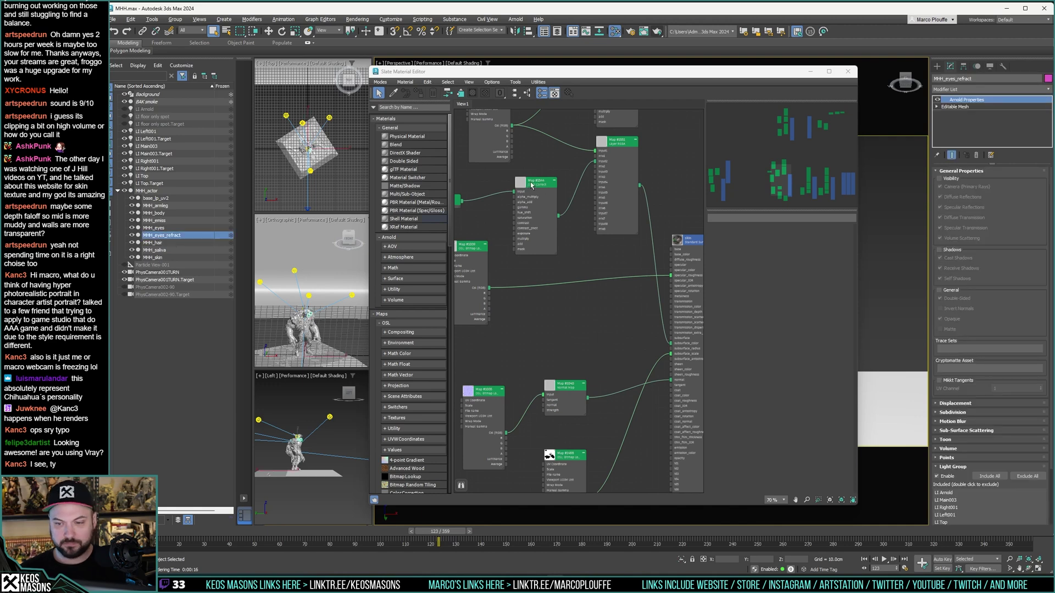
{"action": "scroll", "coordinate": [615, 300], "scroll_direction": "down", "scroll_amount": 7}
{"action": "middle_click_drag", "start_coordinate": [575, 308], "coordinate": [619, 299]}
{"action": "scroll", "coordinate": [619, 299], "scroll_direction": "up", "scroll_amount": 6}
{"action": "left_click_drag", "start_coordinate": [585, 242], "coordinate": [613, 429]}
{"action": "middle_click_drag", "start_coordinate": [613, 423], "coordinate": [593, 387]}
{"action": "scroll", "coordinate": [600, 366], "scroll_direction": "up", "scroll_amount": 4}
{"action": "right_click", "coordinate": [581, 298]}
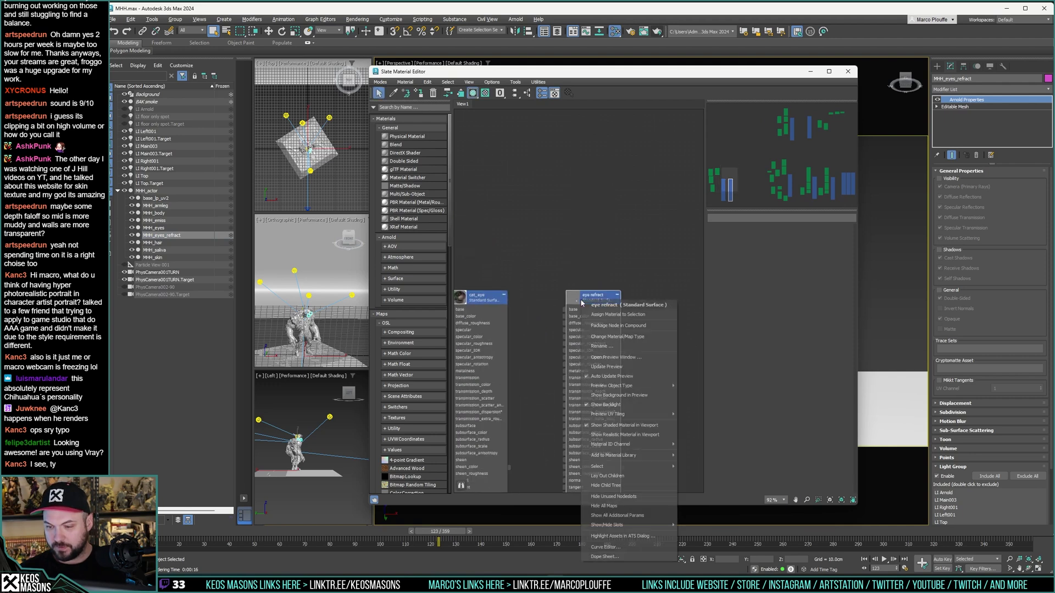
{"action": "left_click", "coordinate": [593, 316]}
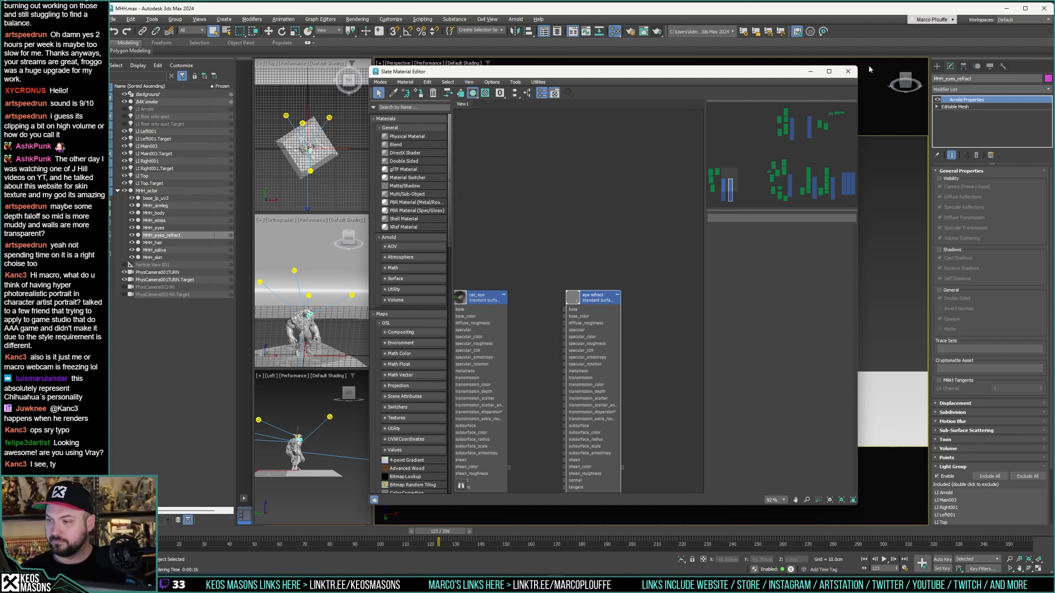
{"action": "left_click", "coordinate": [847, 71]}
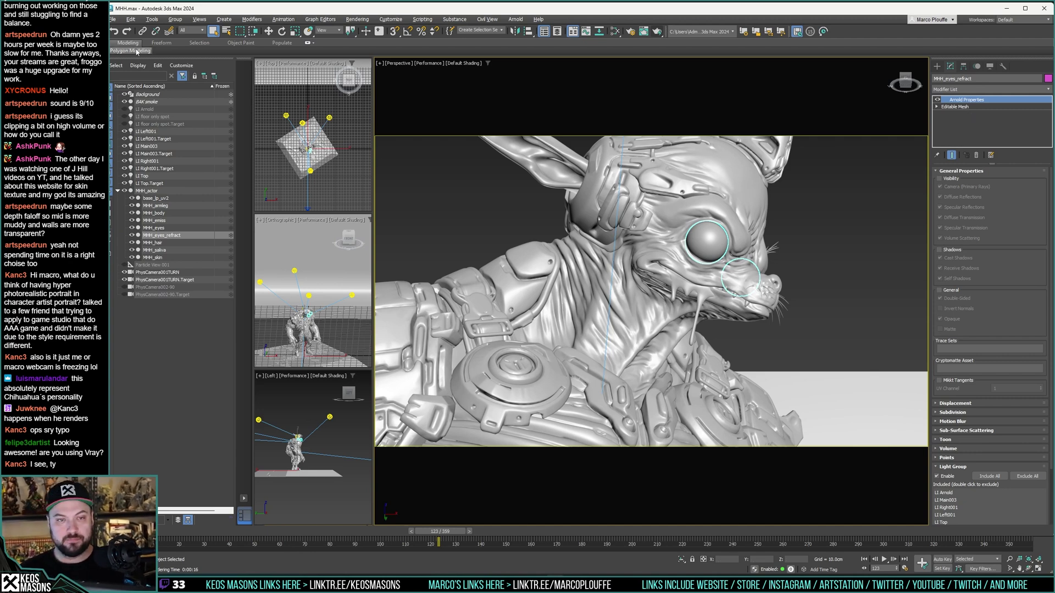
Step: Undo the eye refract material assignment and the deletion of megagatoPARENT
{"action": "left_click", "coordinate": [132, 20]}
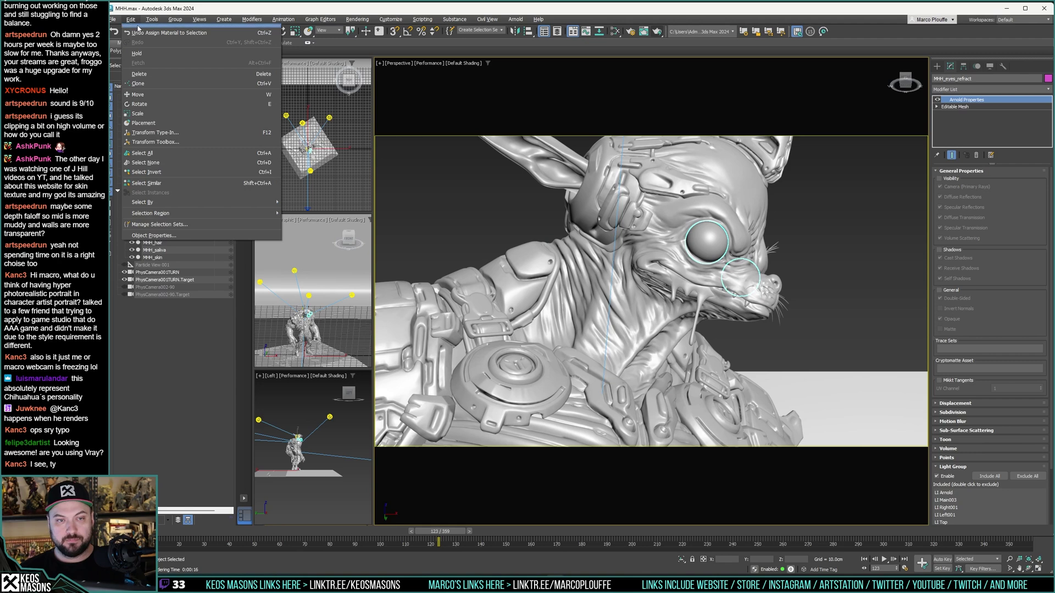
{"action": "left_click", "coordinate": [138, 33]}
{"action": "left_click", "coordinate": [132, 20]}
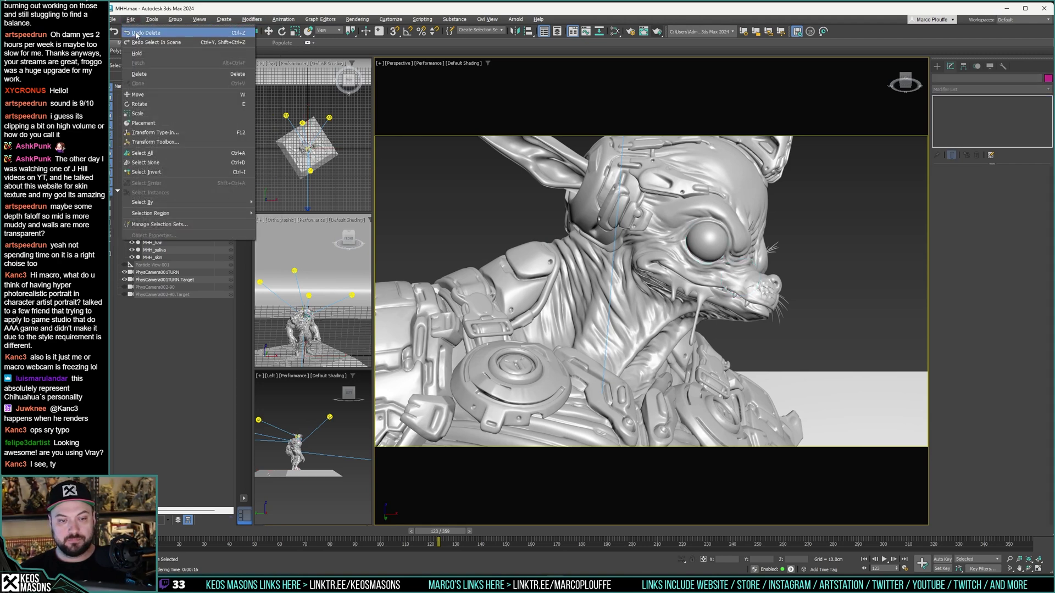
{"action": "left_click", "coordinate": [137, 33]}
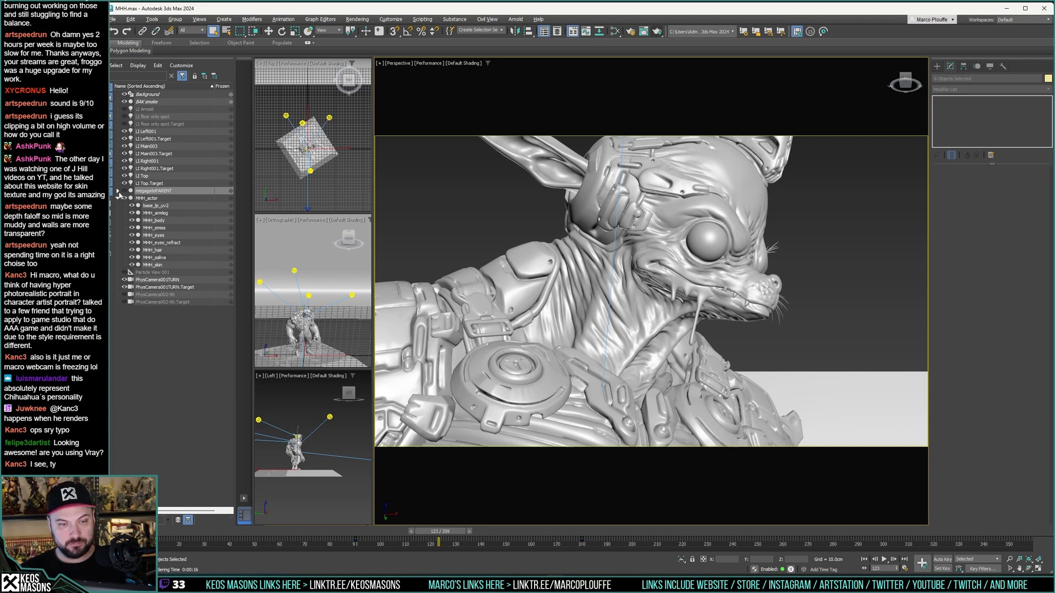
Step: Show the megagatoPARENT model, hide MHH_actor, and examine the modifier stack of megagato_skin_eyes_refract
{"action": "left_click", "coordinate": [118, 191]}
{"action": "left_click", "coordinate": [125, 191]}
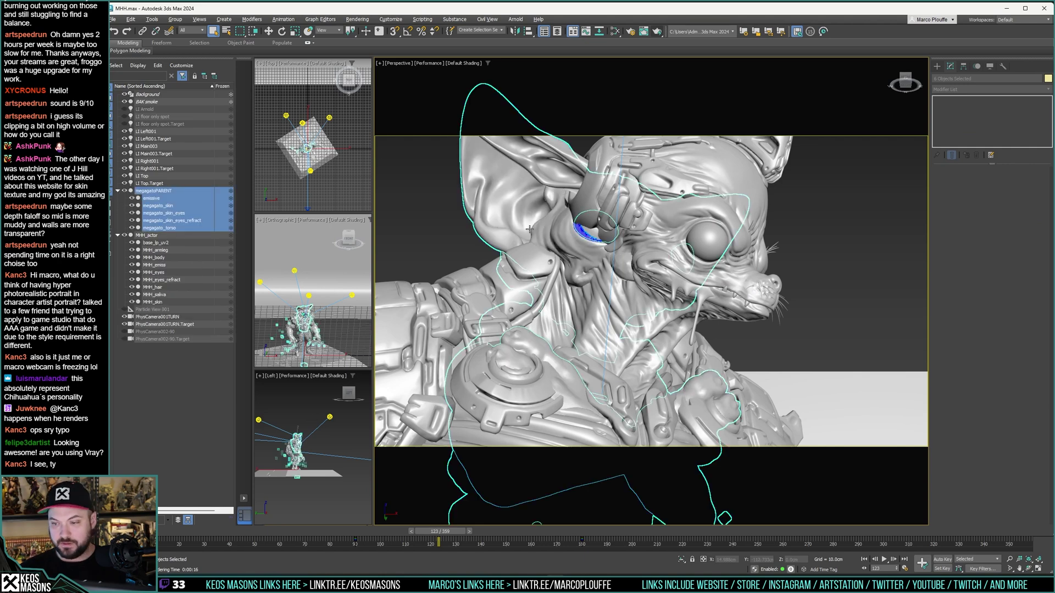
{"action": "left_click", "coordinate": [147, 235]}
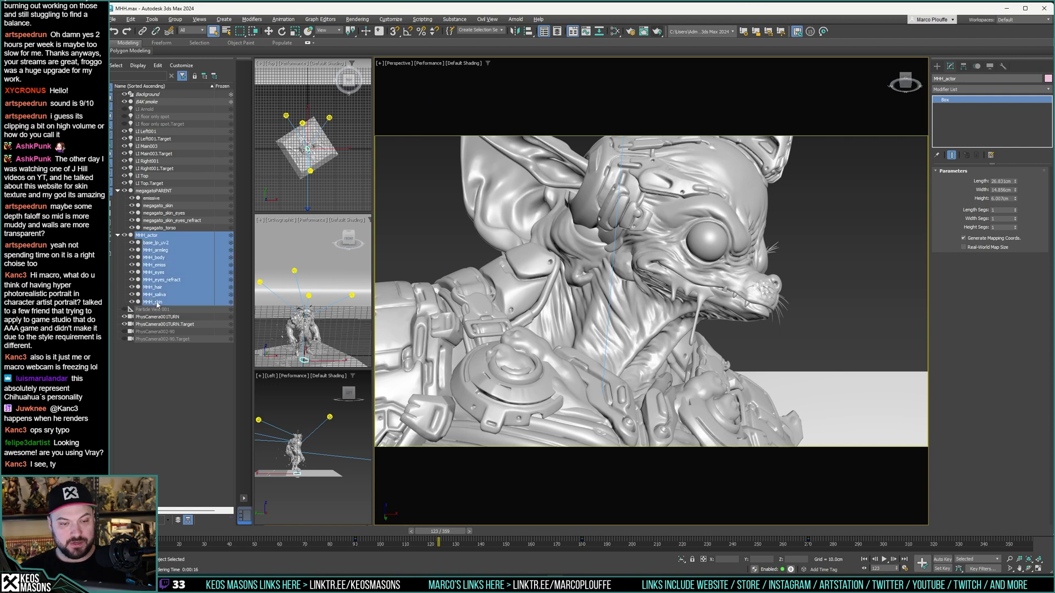
{"action": "left_click", "coordinate": [125, 235]}
{"action": "left_click", "coordinate": [170, 220]}
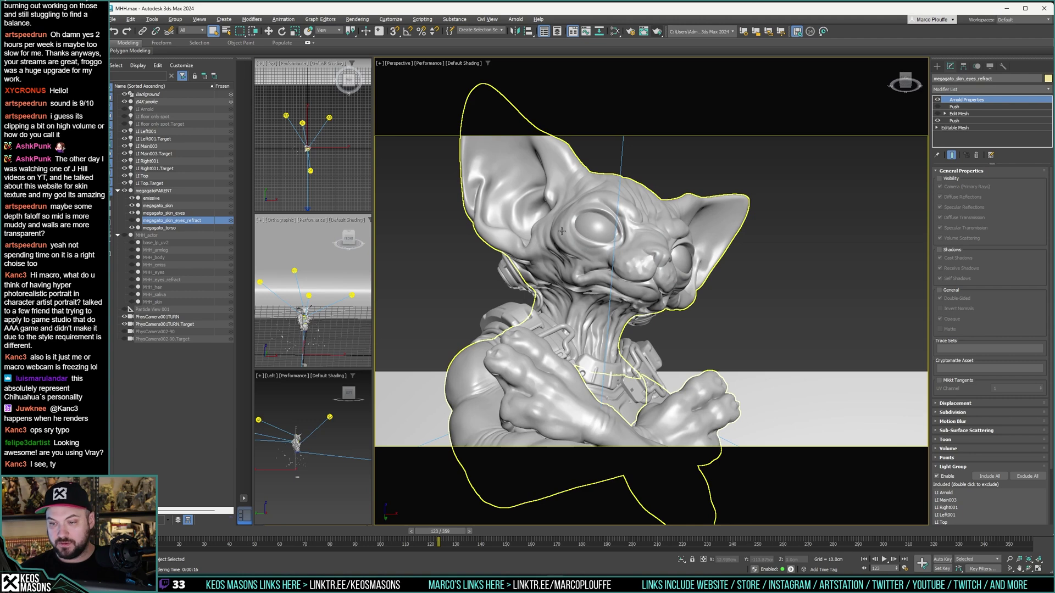
{"action": "left_click", "coordinate": [625, 231]}
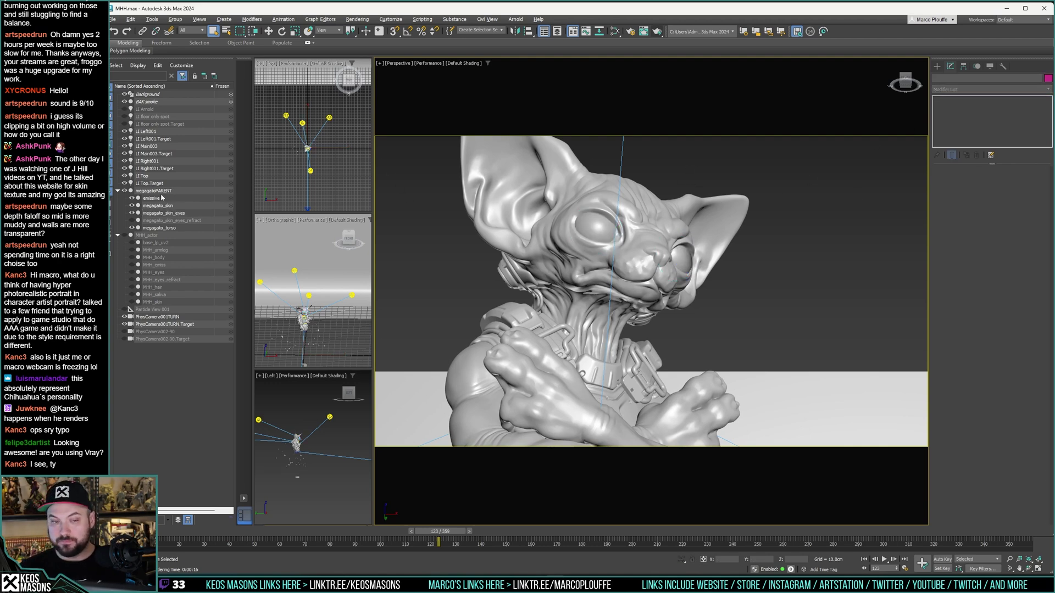
Step: Delete megagatoPARENT with all its child meshes and show the MHH_actor hierarchy again
{"action": "left_click", "coordinate": [154, 190]}
{"action": "left_click", "coordinate": [154, 228], "text": "shift"}
{"action": "key", "text": "Delete"}
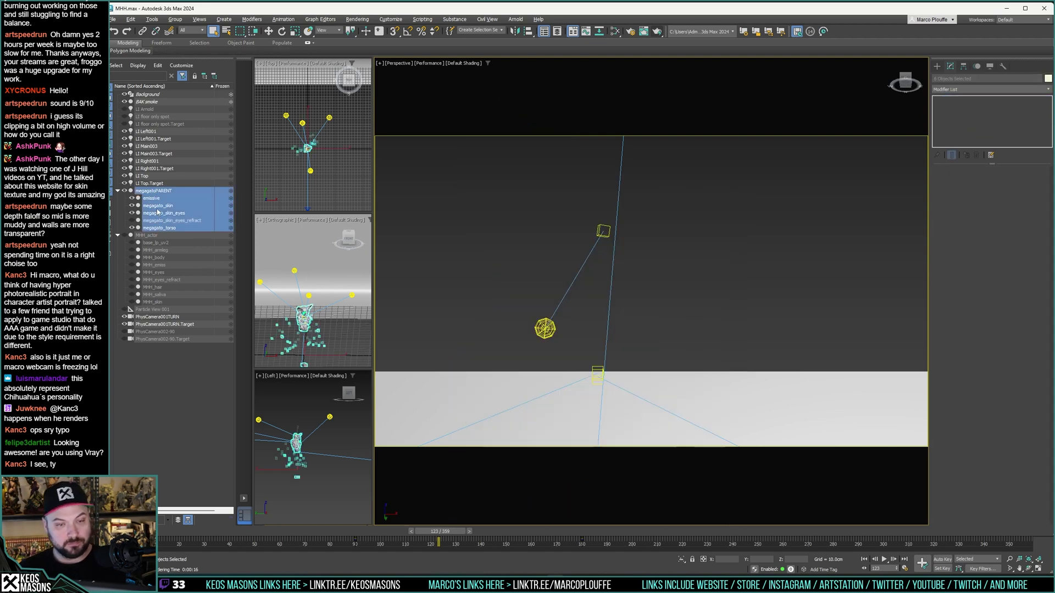
{"action": "left_click", "coordinate": [146, 191]}
{"action": "left_click", "coordinate": [151, 259], "text": "shift"}
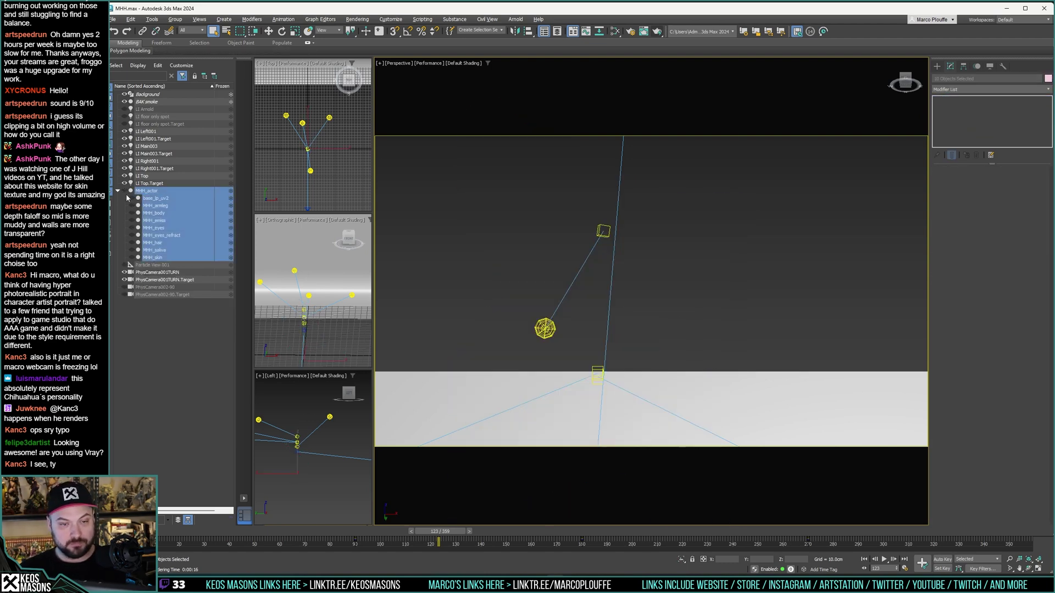
{"action": "left_click", "coordinate": [125, 190]}
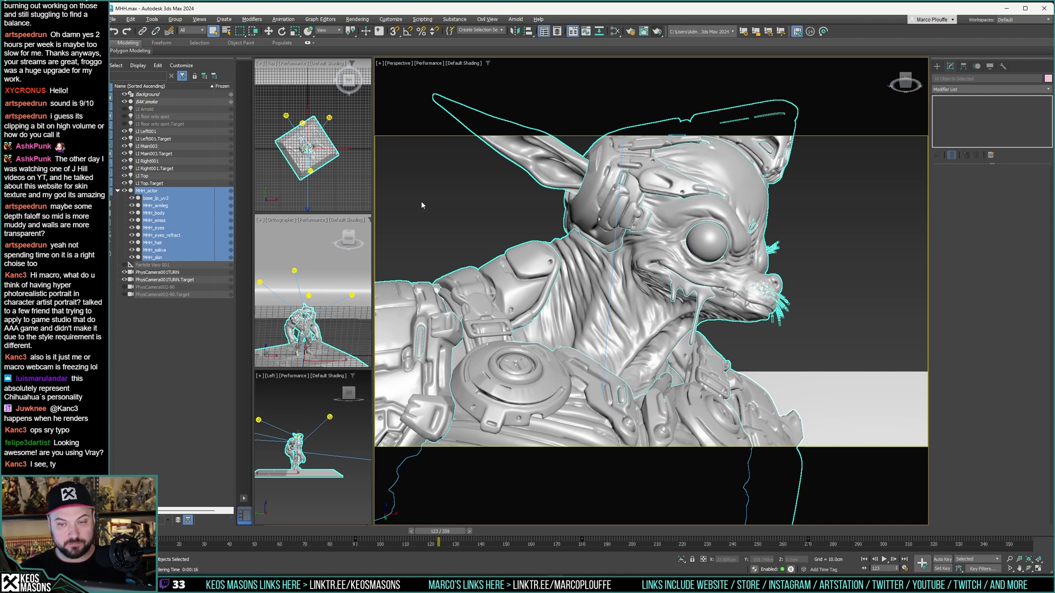
Step: Assign the eye refract material to the MHH_eyes_refract mesh and close the material editor
{"action": "left_click", "coordinate": [178, 236]}
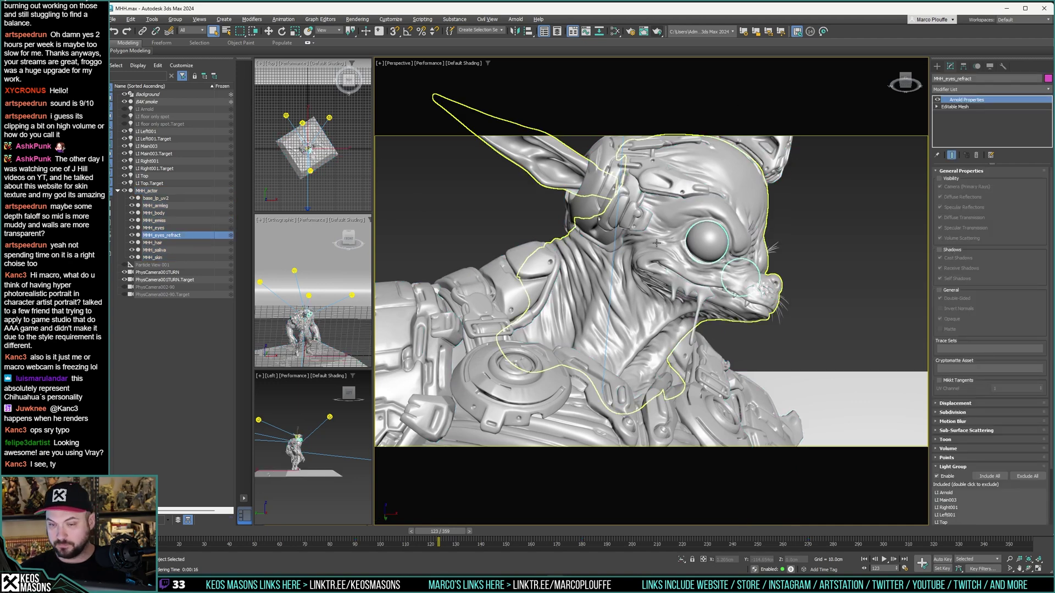
{"action": "key", "text": "m"}
{"action": "right_click", "coordinate": [588, 294]}
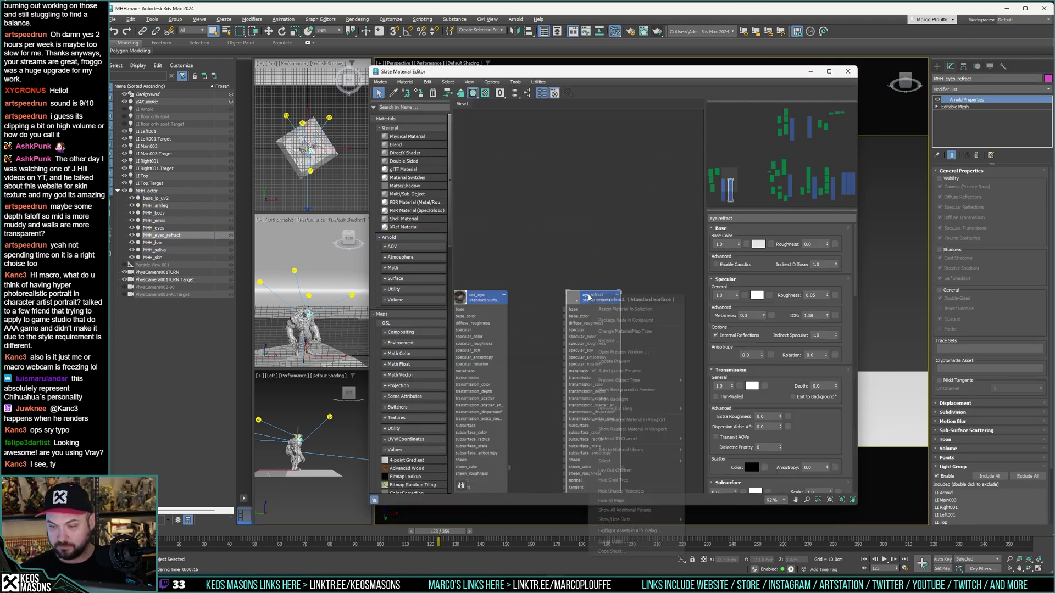
{"action": "left_click", "coordinate": [607, 310]}
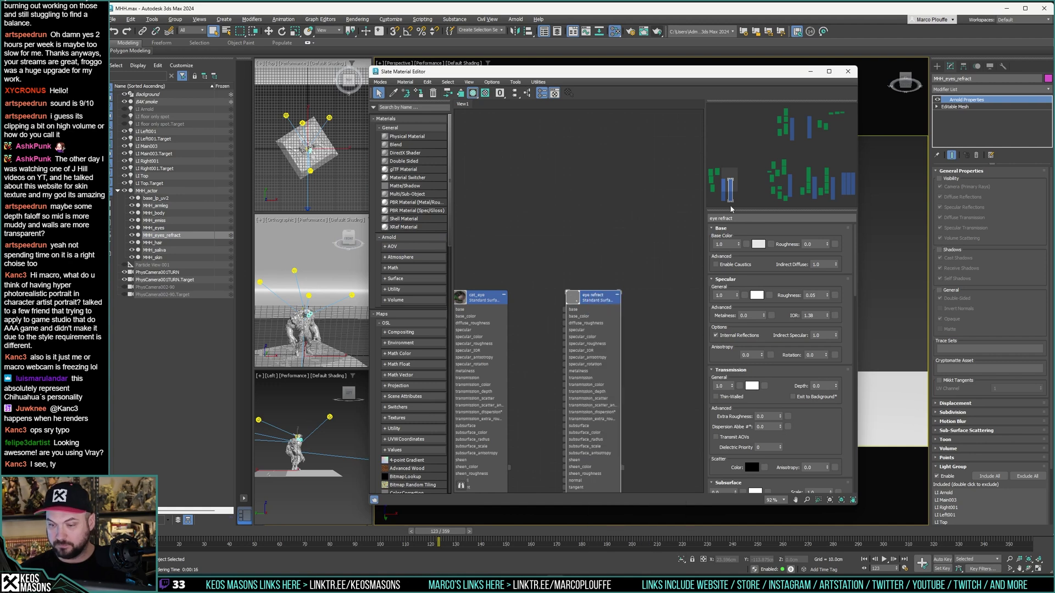
{"action": "left_click", "coordinate": [847, 71]}
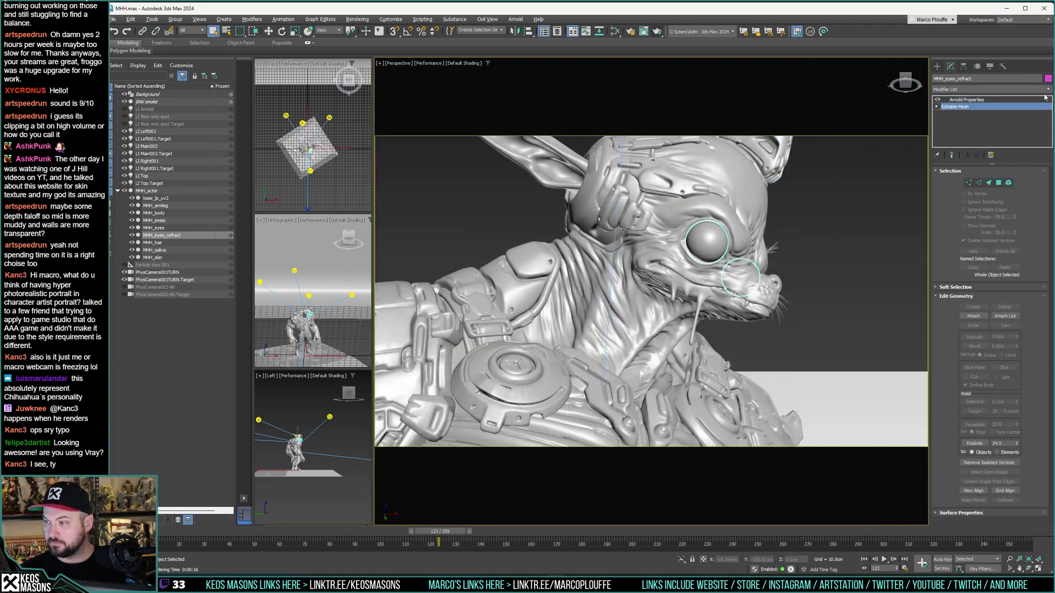
Step: Add a Push modifier to MHH_eyes_refract directly above its Editable Mesh and keep that modifier selected
{"action": "left_click", "coordinate": [1047, 89]}
{"action": "type", "text": "p"}
{"action": "left_click", "coordinate": [938, 144]}
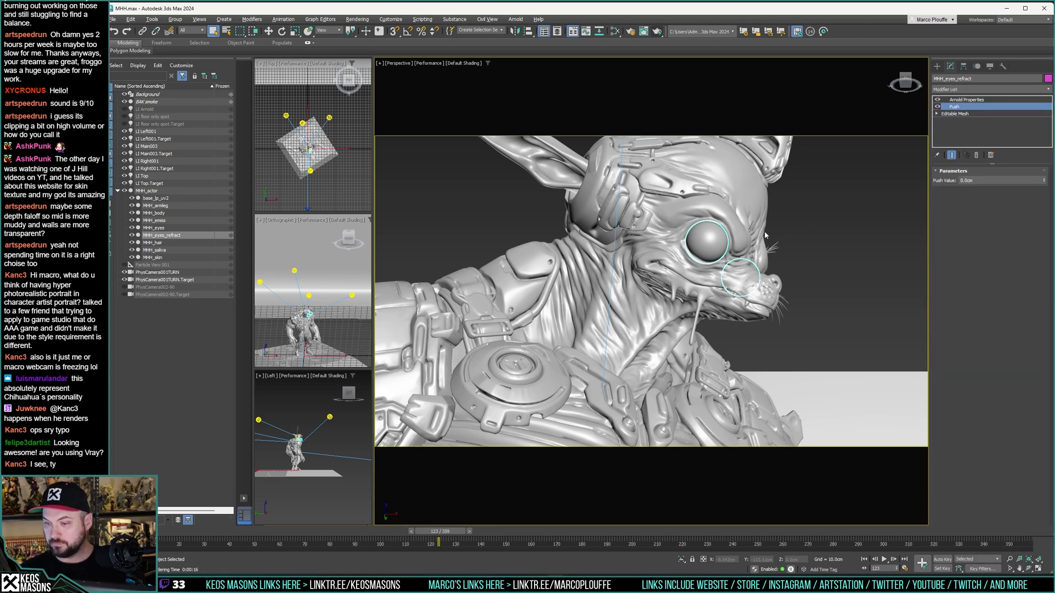
{"action": "left_click", "coordinate": [726, 245]}
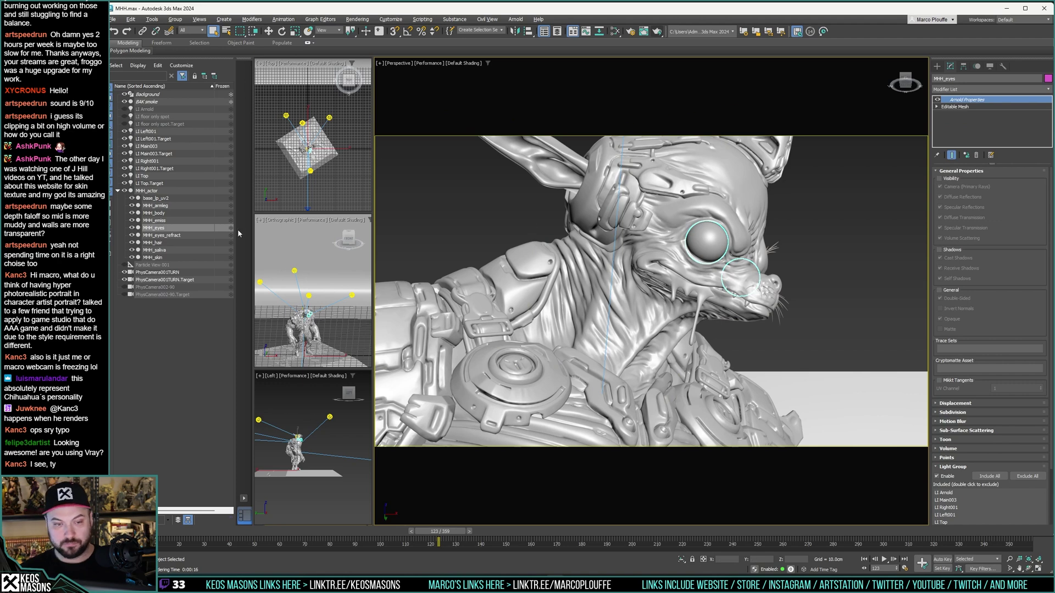
{"action": "left_click", "coordinate": [175, 235]}
{"action": "left_click", "coordinate": [955, 107]}
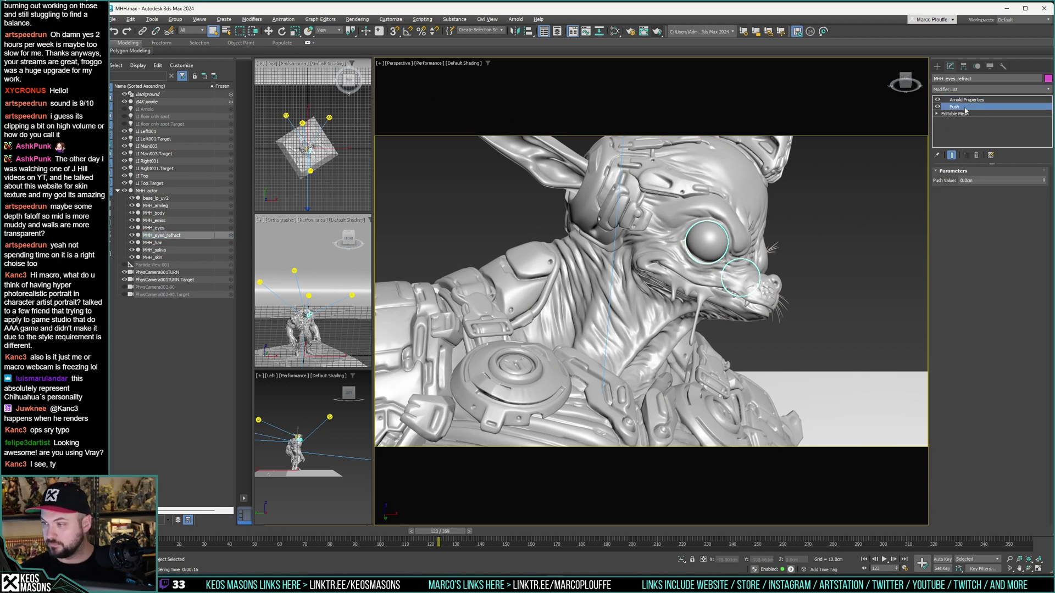
Step: Try a Push value of 0.12 cm on MHH_eyes_refract and switch the modifier off and on to compare the eye size
{"action": "key", "text": "z"}
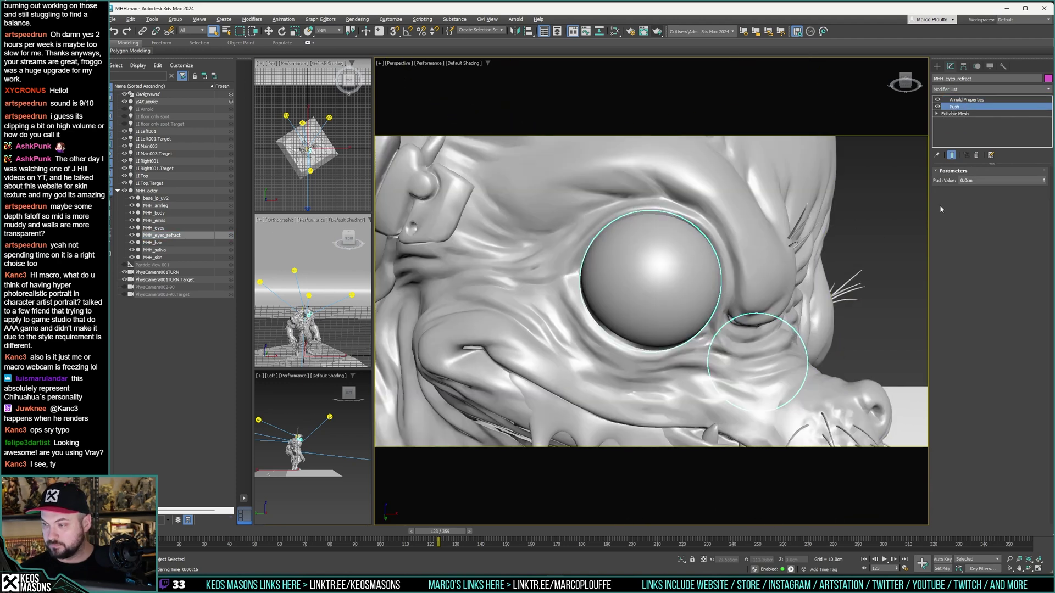
{"action": "mouse_move", "coordinate": [1043, 181]}
{"action": "left_mouse_down"}
{"action": "mouse_move", "coordinate": [1044, 195]}
{"action": "mouse_move", "coordinate": [1044, 177]}
{"action": "left_mouse_up"}
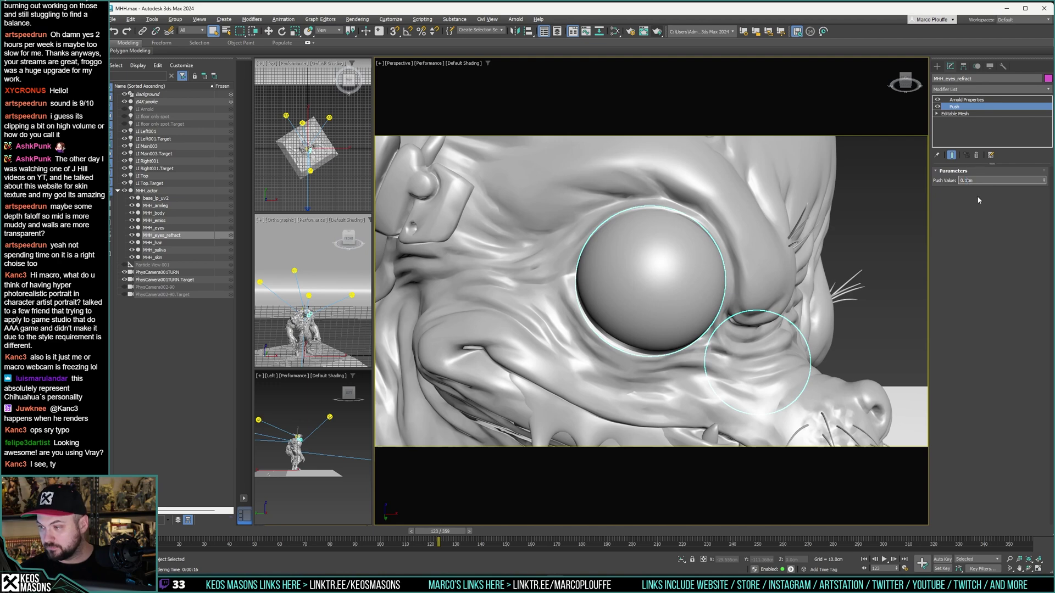
{"action": "key", "text": "Return"}
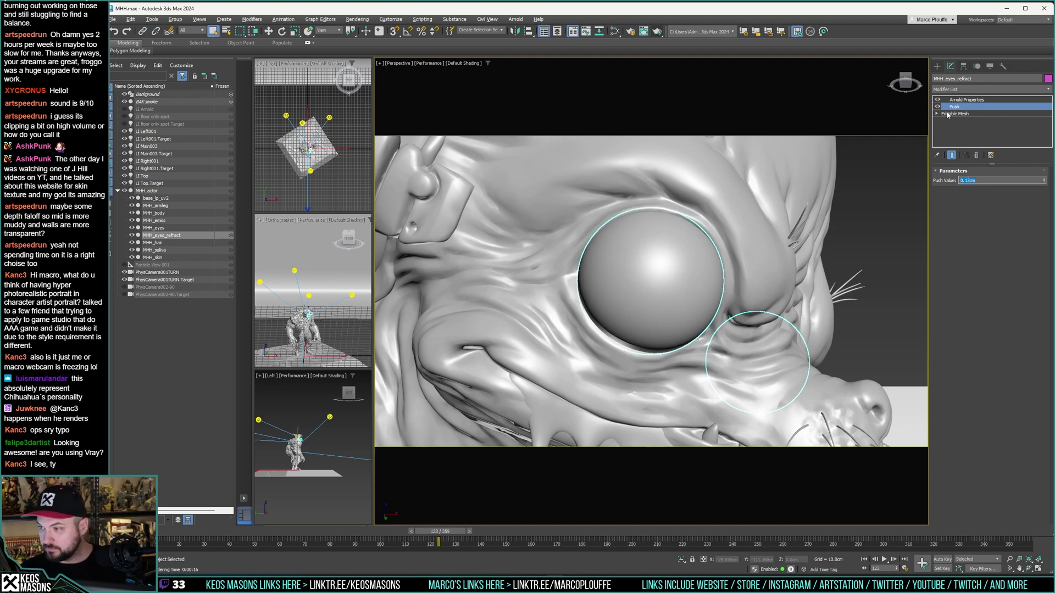
{"action": "left_click", "coordinate": [939, 108]}
{"action": "left_click", "coordinate": [938, 108]}
{"action": "left_click", "coordinate": [937, 108]}
{"action": "left_click", "coordinate": [938, 108]}
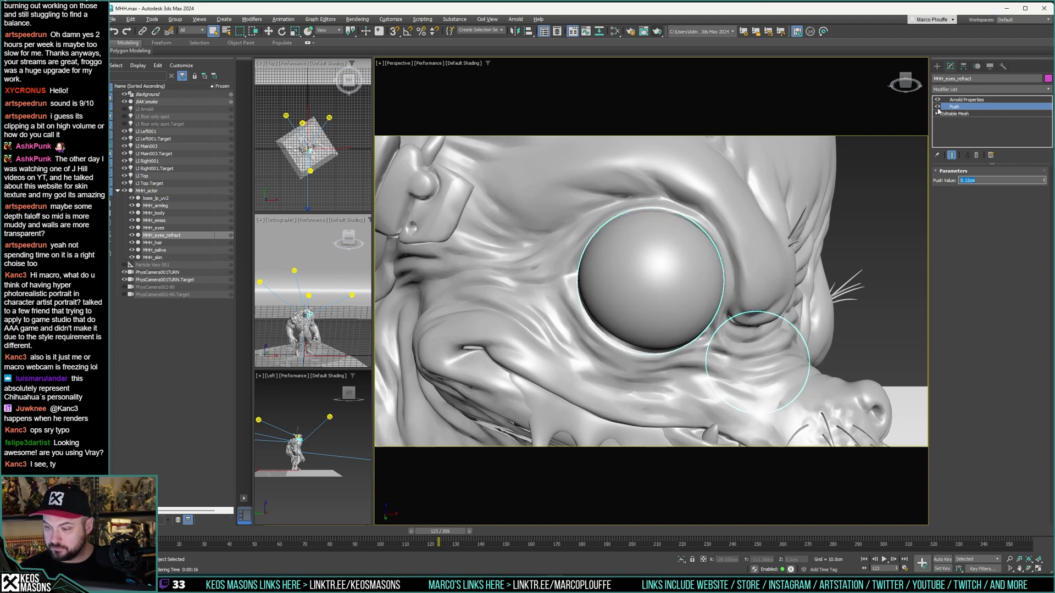
{"action": "left_click", "coordinate": [938, 108]}
{"action": "left_click", "coordinate": [938, 108]}
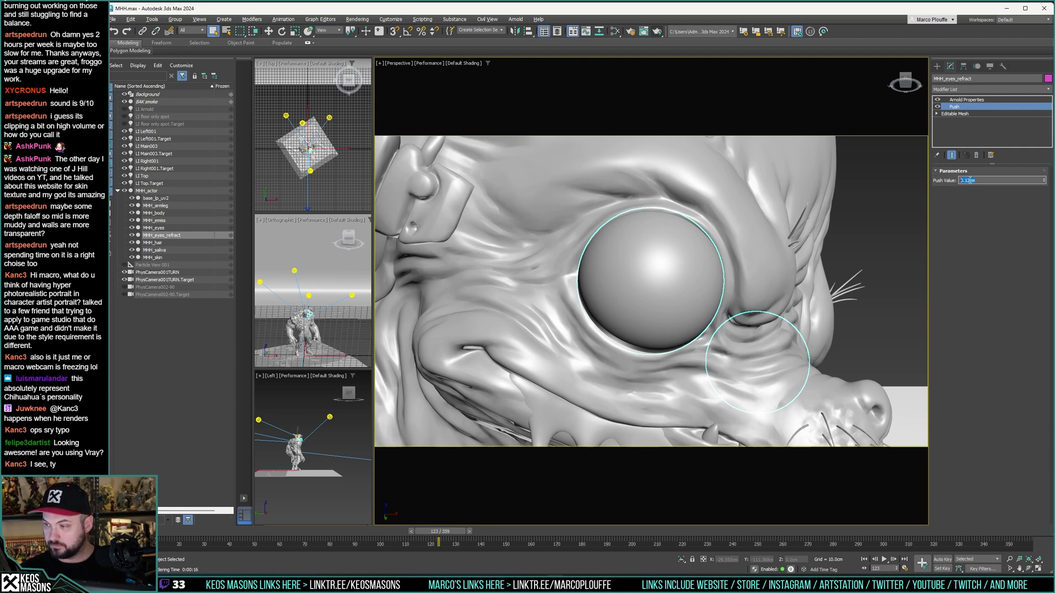
Step: Set the Push value of MHH_eyes_refract to 0.1 cm and deselect the mesh
{"action": "type", "text": "0.1"}
{"action": "key", "text": "Return"}
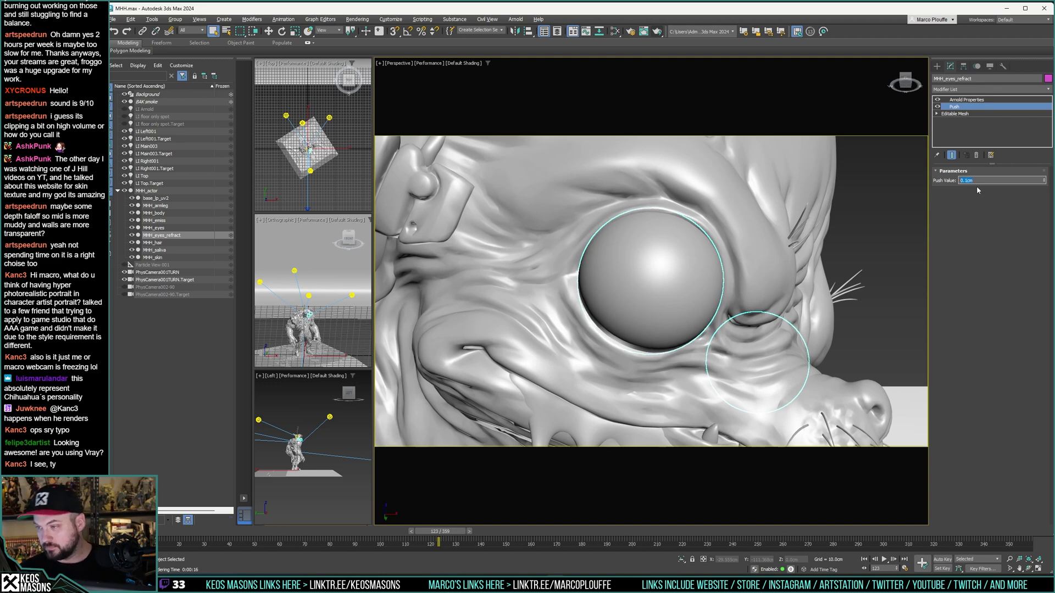
{"action": "left_click", "coordinate": [866, 211]}
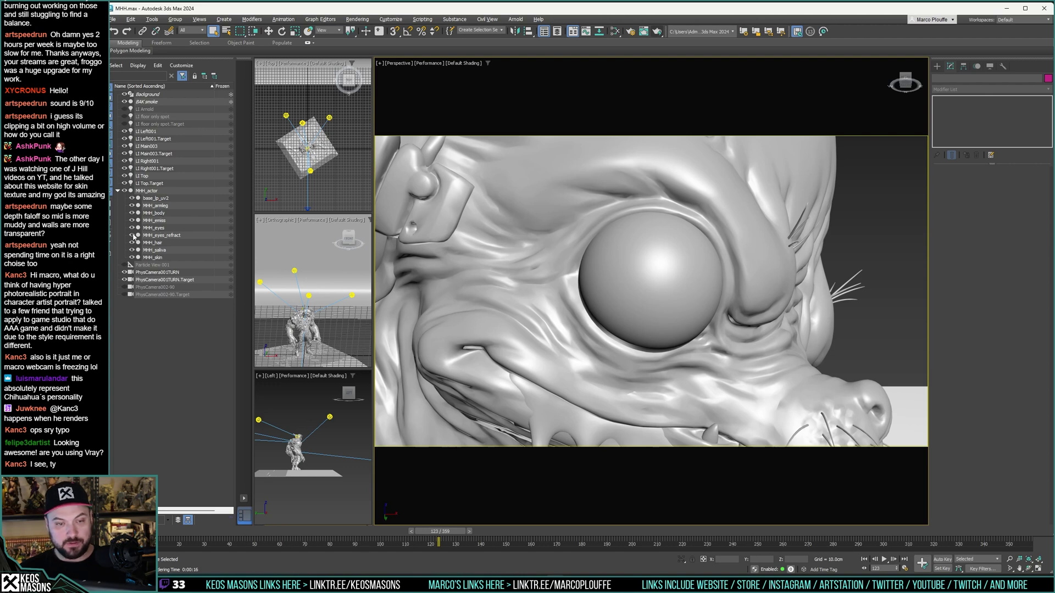
Step: Select MHH_eyes, add an Edit Mesh modifier directly above its Editable Mesh, and enter vertex level
{"action": "left_click", "coordinate": [670, 279]}
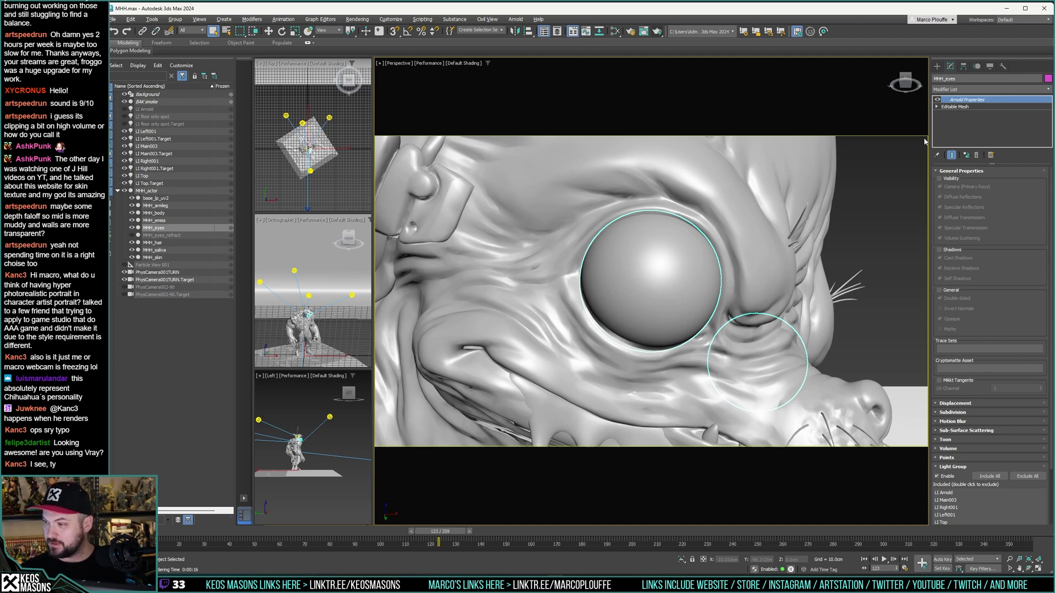
{"action": "left_click", "coordinate": [1048, 89]}
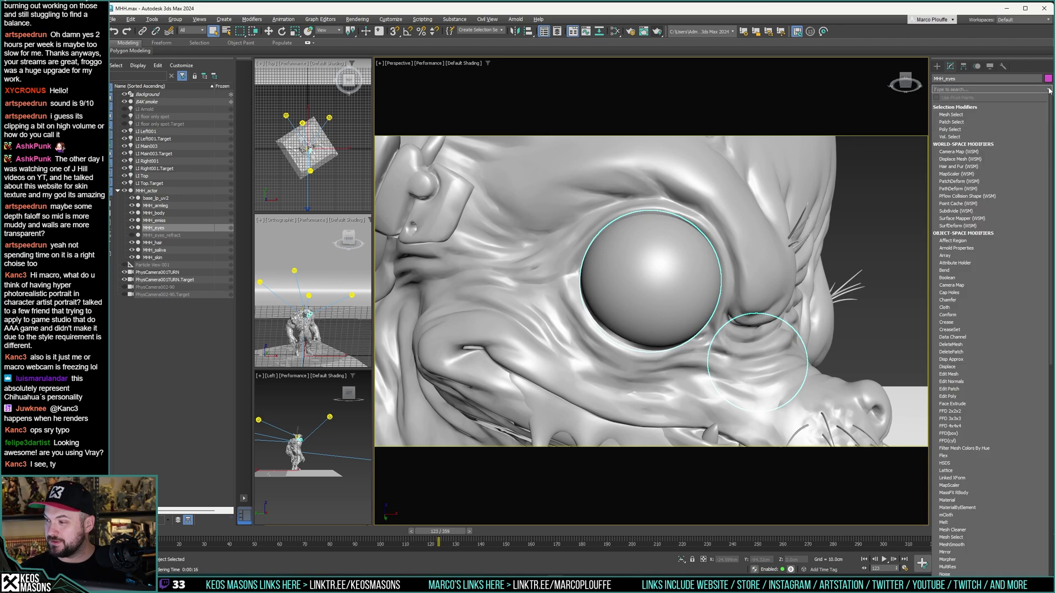
{"action": "type", "text": "erd"}
{"action": "key", "text": "Escape"}
{"action": "key", "text": "1"}
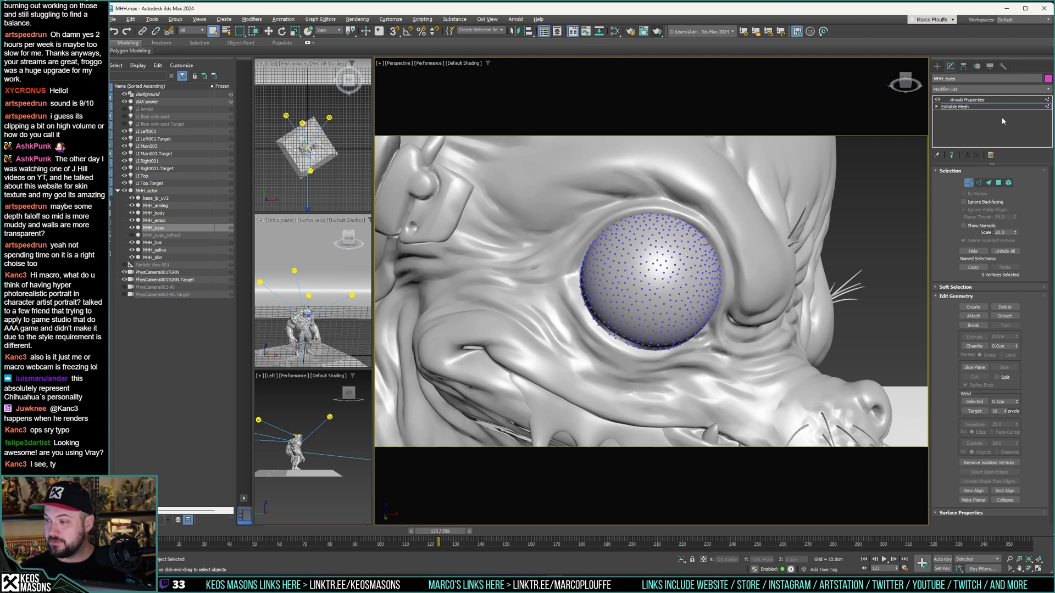
{"action": "left_click", "coordinate": [968, 184]}
{"action": "left_click", "coordinate": [967, 100]}
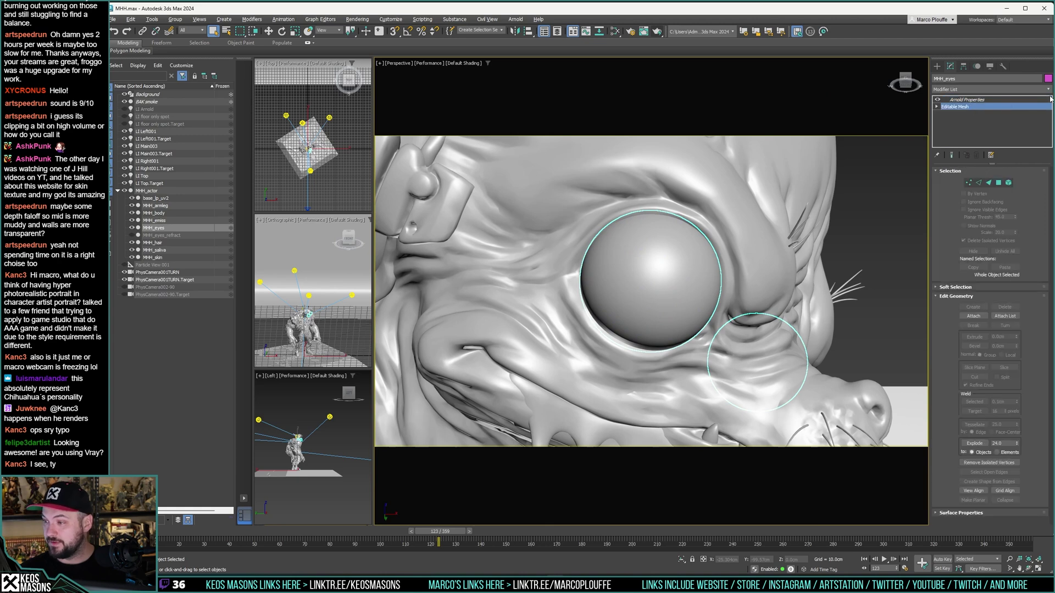
{"action": "left_click", "coordinate": [1048, 89]}
{"action": "type", "text": "edi"}
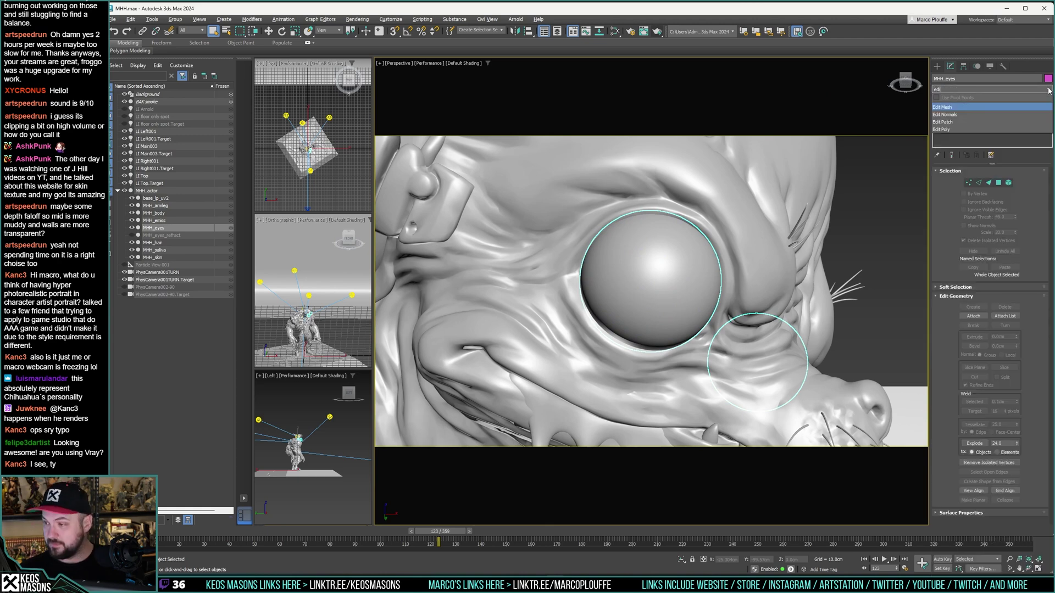
{"action": "left_click", "coordinate": [951, 107]}
{"action": "left_click", "coordinate": [968, 183]}
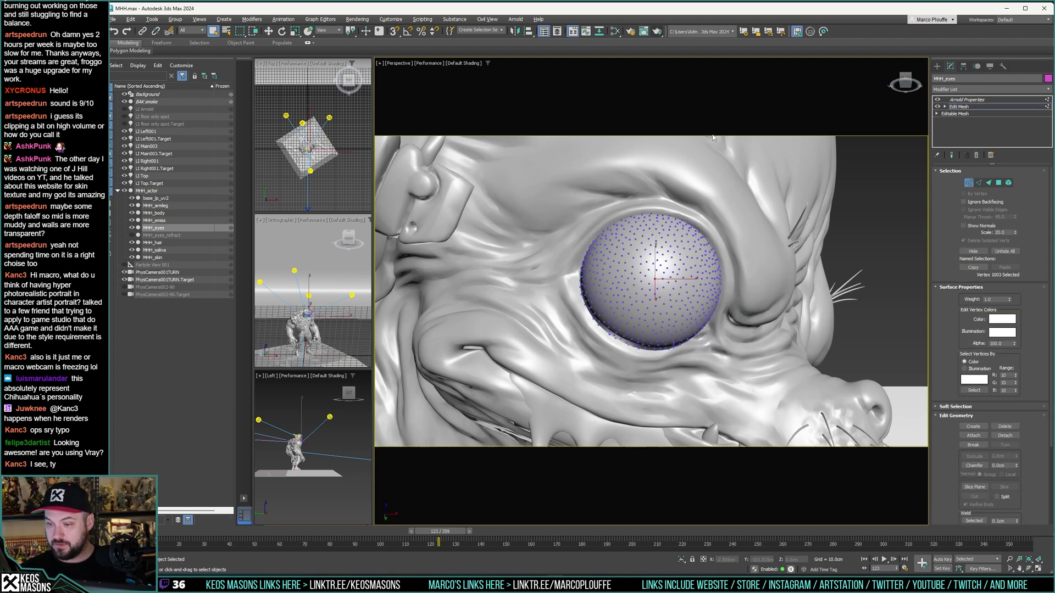
Step: Render the eye close-up for reference and select the MHH_eyes face at the centre of the iris
{"action": "left_click", "coordinate": [657, 31]}
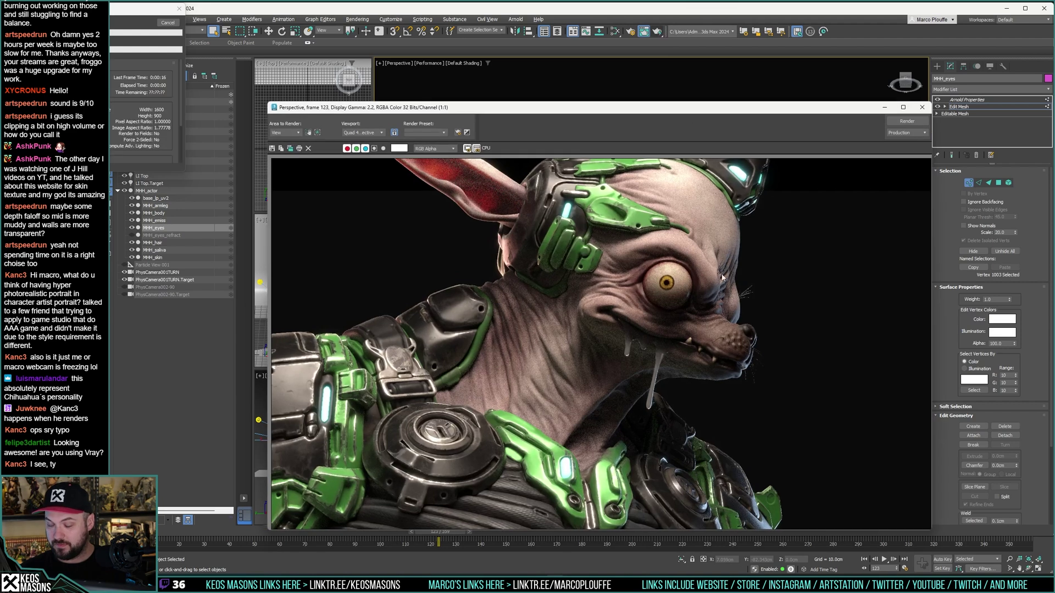
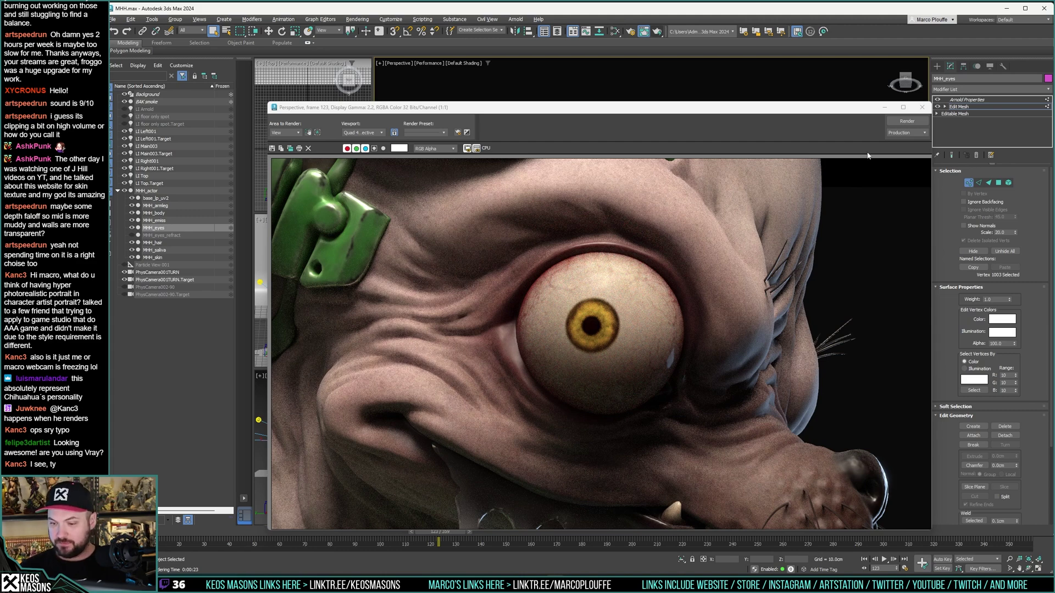
{"action": "left_click_drag", "start_coordinate": [721, 108], "coordinate": [334, 59]}
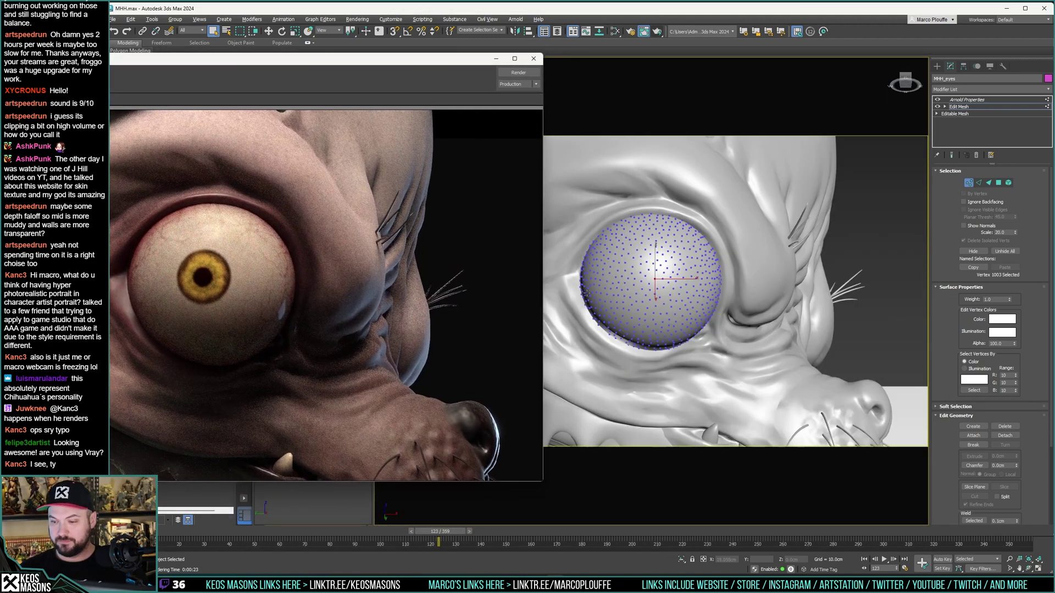
{"action": "left_click", "coordinate": [642, 279]}
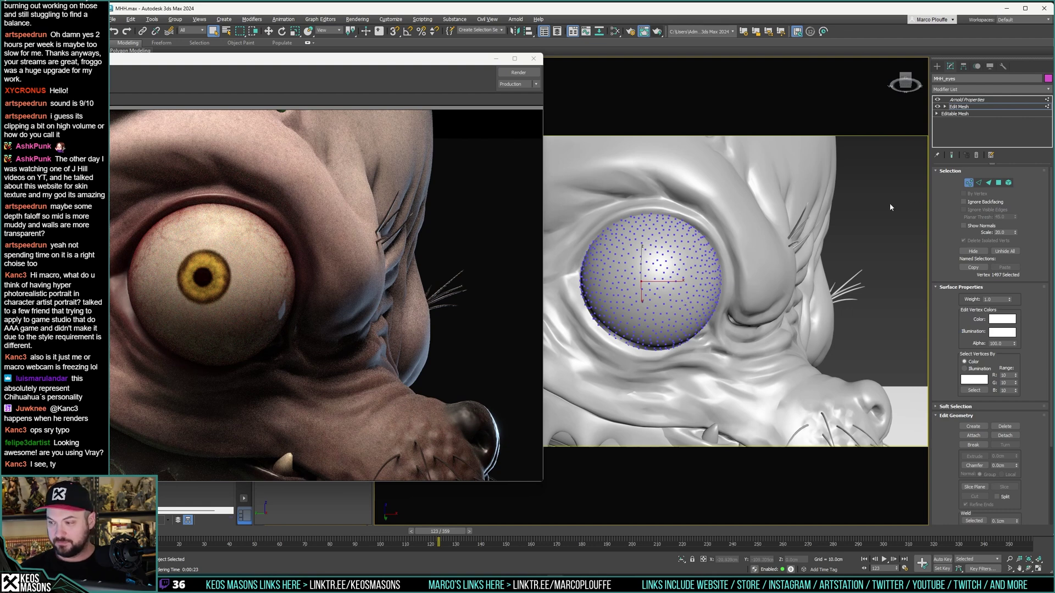
{"action": "left_click", "coordinate": [998, 183]}
{"action": "left_click", "coordinate": [644, 282]}
{"action": "left_click", "coordinate": [646, 279]}
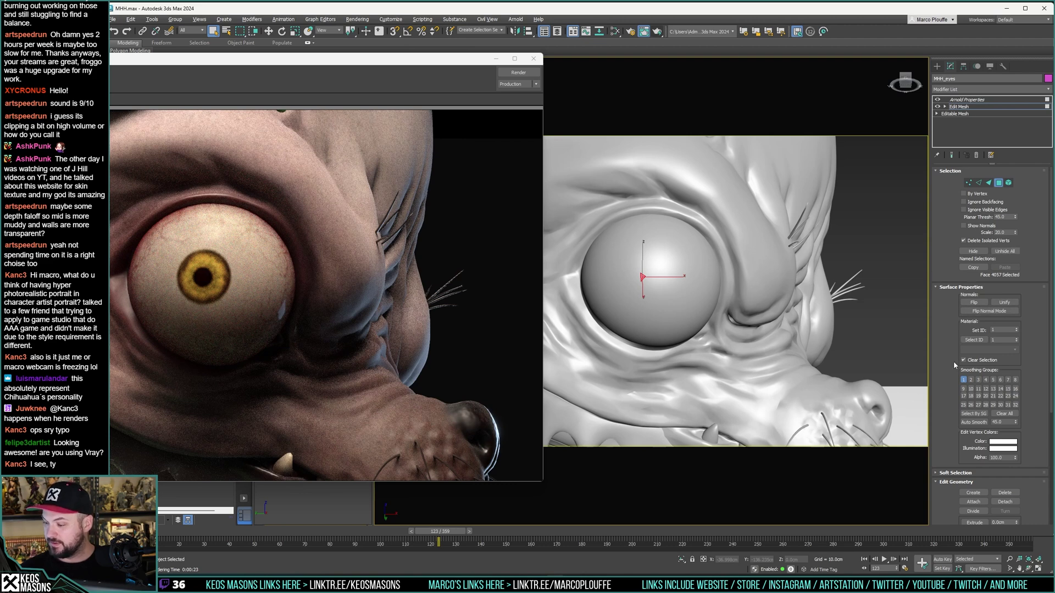
Step: Enable soft selection on the iris face with a falloff of 0.8 cm and a bubble of 1.1
{"action": "left_click", "coordinate": [955, 473]}
{"action": "left_click", "coordinate": [963, 413]}
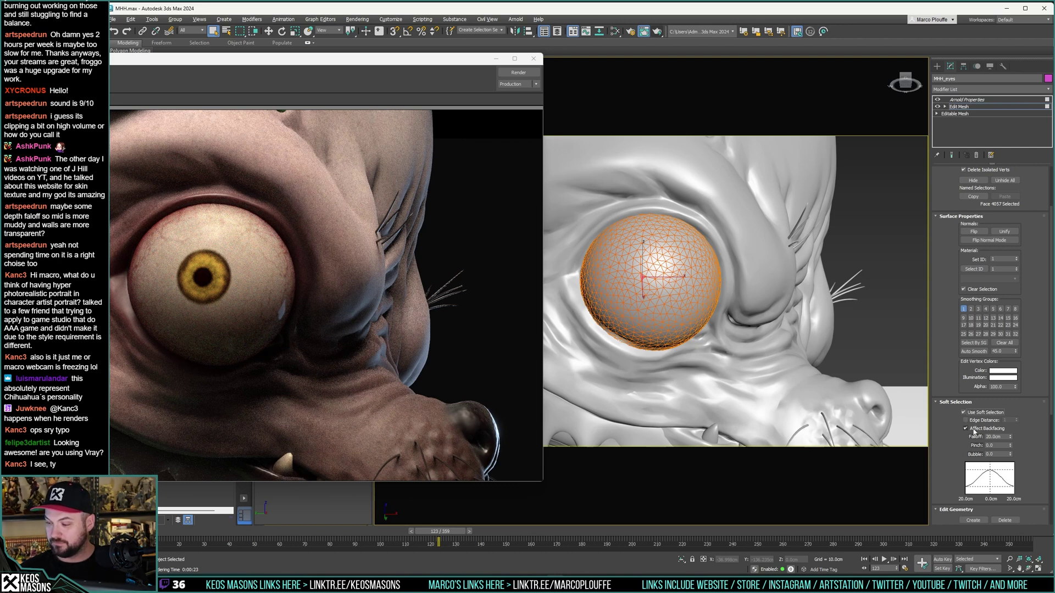
{"action": "mouse_move", "coordinate": [1010, 439]}
{"action": "left_mouse_down"}
{"action": "mouse_move", "coordinate": [1005, 477]}
{"action": "mouse_move", "coordinate": [1005, 421]}
{"action": "mouse_move", "coordinate": [1012, 449]}
{"action": "mouse_move", "coordinate": [1010, 435]}
{"action": "left_mouse_up"}
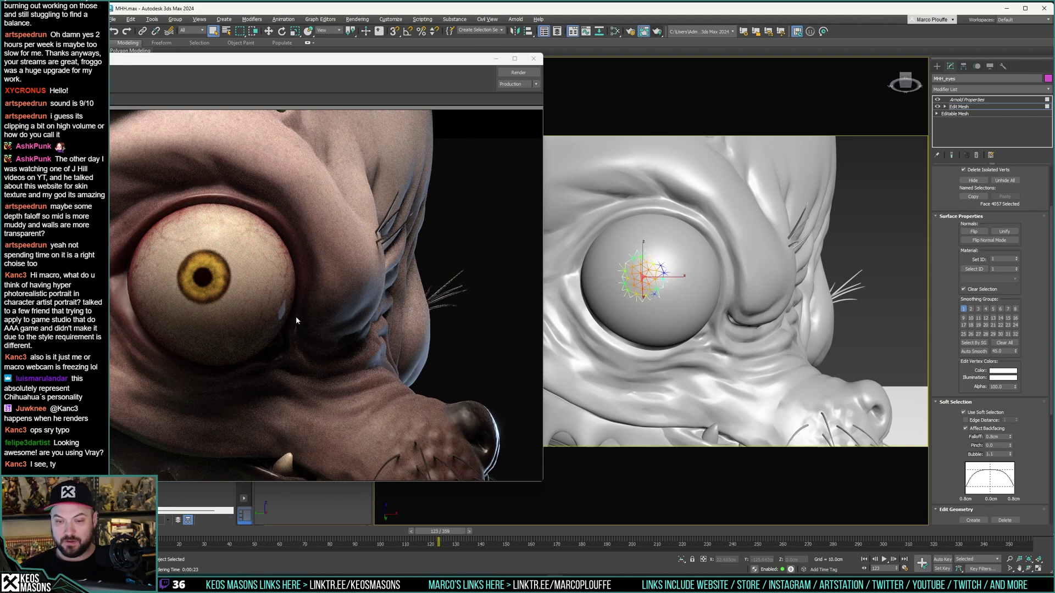
Step: Render the head from a more frontal angle to locate the other eye's iris, and close the render settings
{"action": "left_click", "coordinate": [533, 59]}
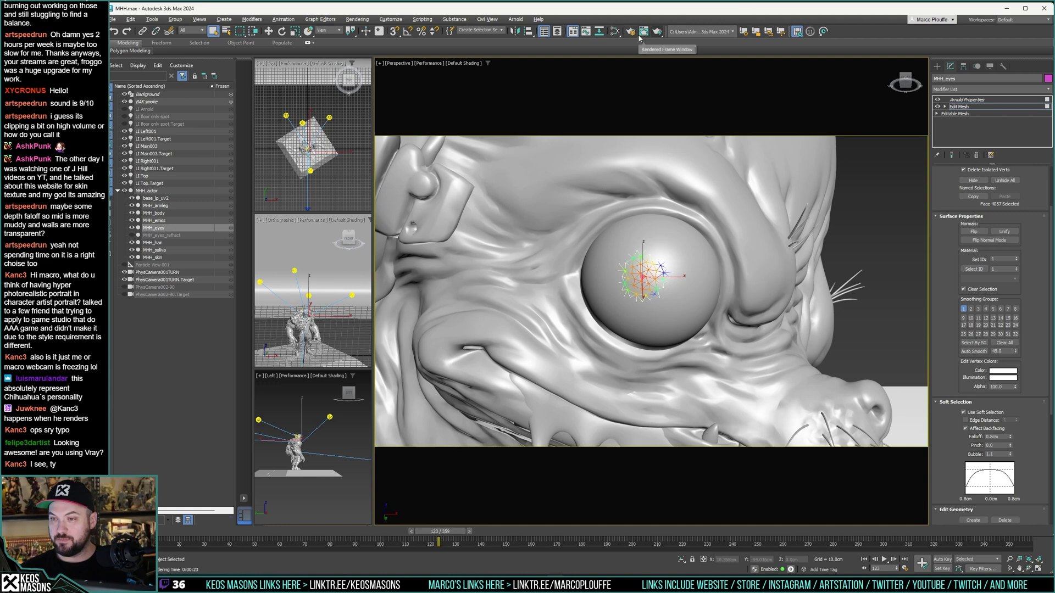
{"action": "middle_click_drag", "start_coordinate": [695, 297], "coordinate": [651, 305]}
{"action": "scroll", "coordinate": [642, 284], "scroll_direction": "down", "scroll_amount": 1}
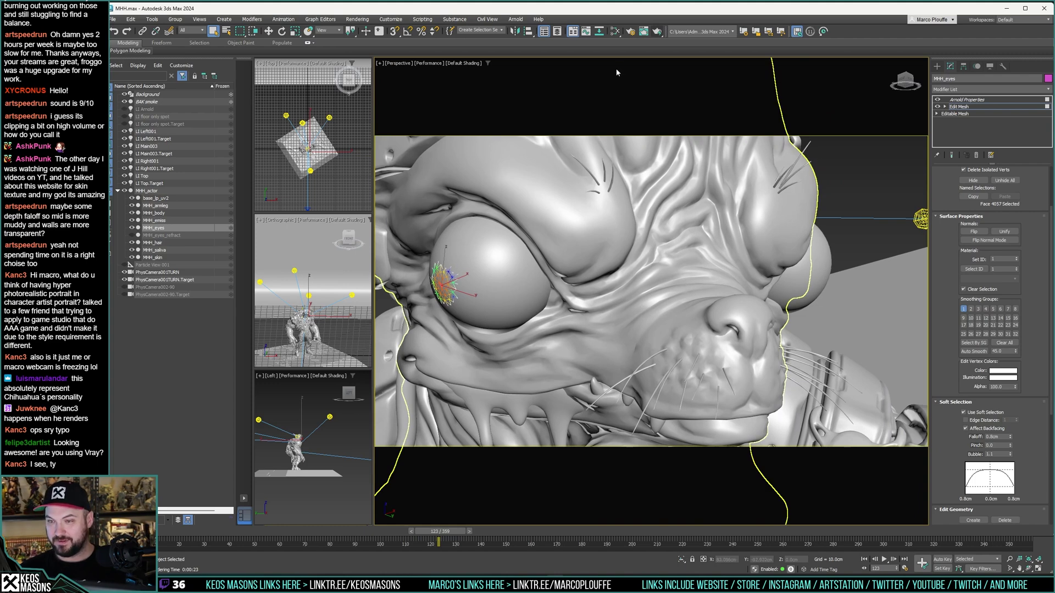
{"action": "key", "text": "F10"}
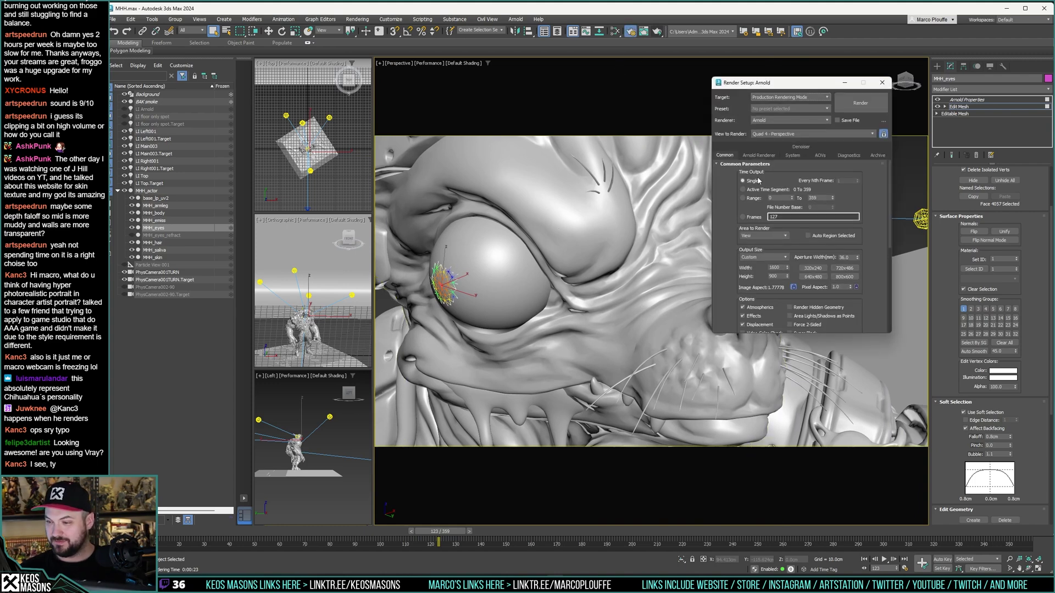
{"action": "left_click", "coordinate": [752, 155]}
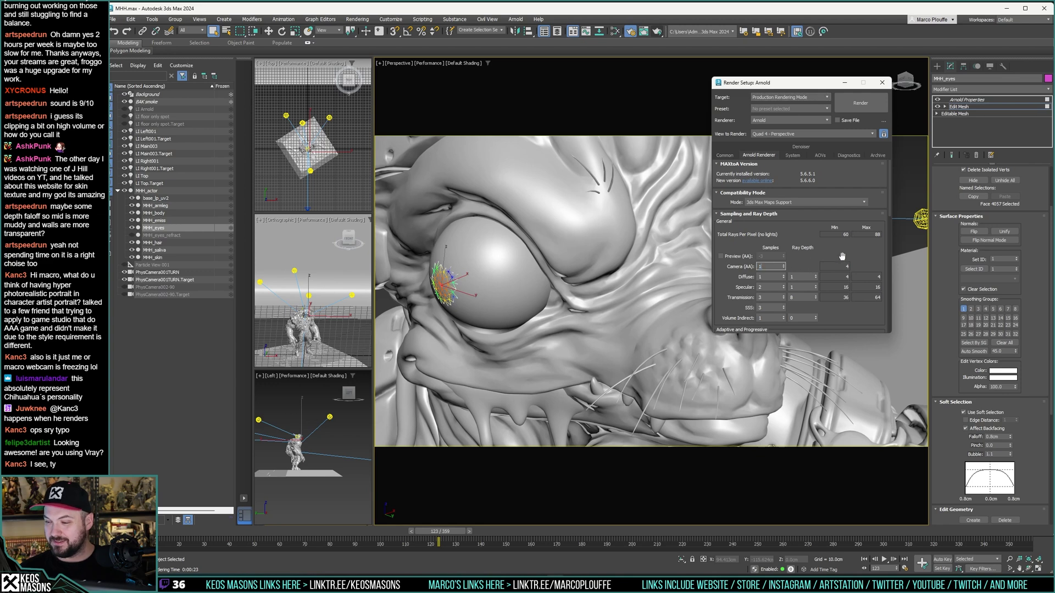
{"action": "left_click", "coordinate": [724, 155]}
{"action": "left_click", "coordinate": [879, 102]}
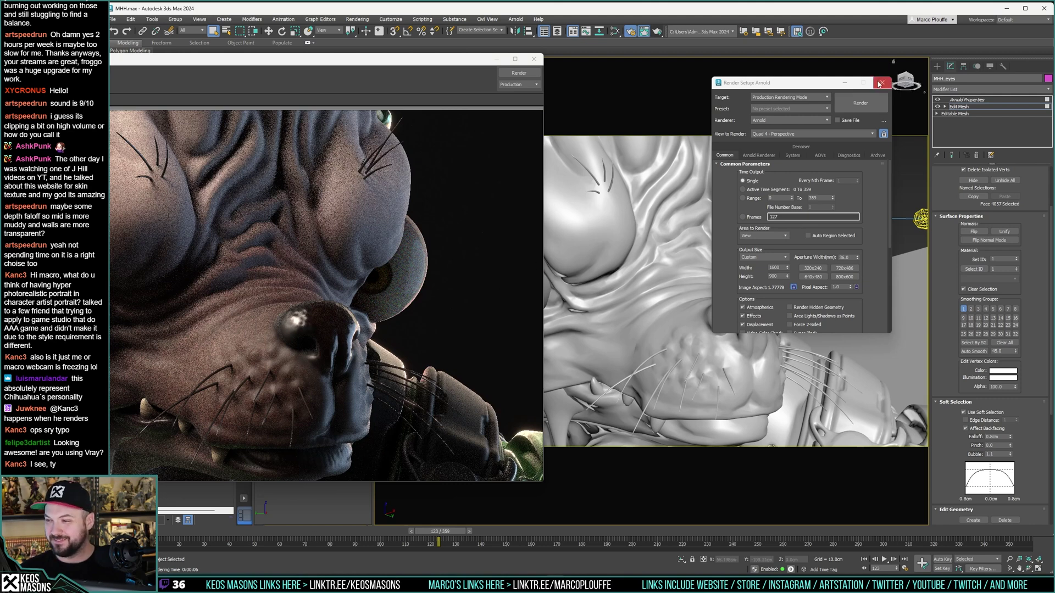
{"action": "left_click_drag", "start_coordinate": [821, 87], "coordinate": [763, 69]}
{"action": "left_click", "coordinate": [824, 65]}
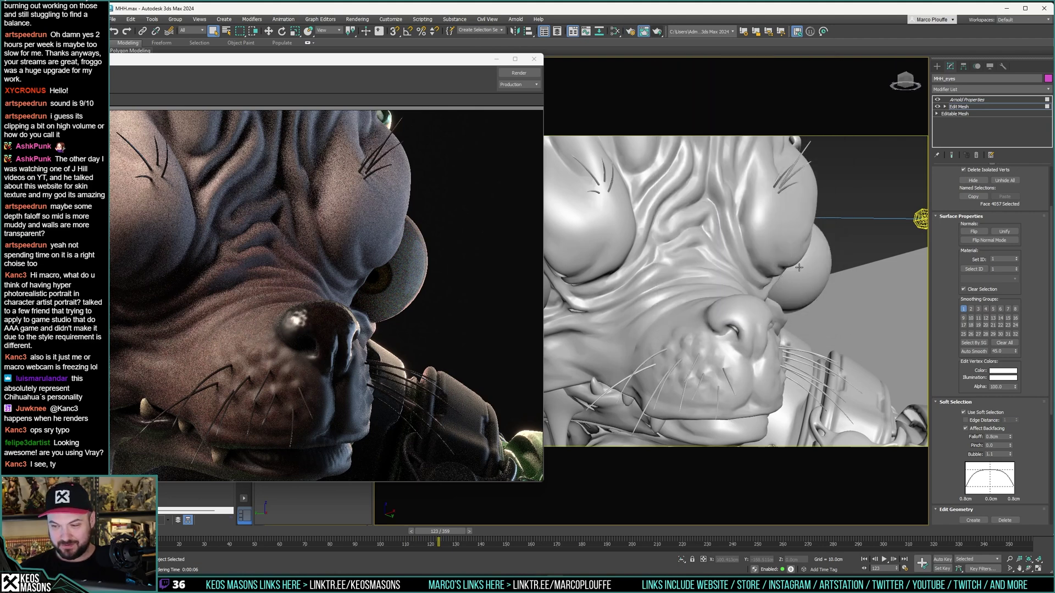
Step: Add the matching iris face on the other eye to the selection and apply a Push modifier above Edit Mesh
{"action": "left_click", "coordinate": [786, 273]}
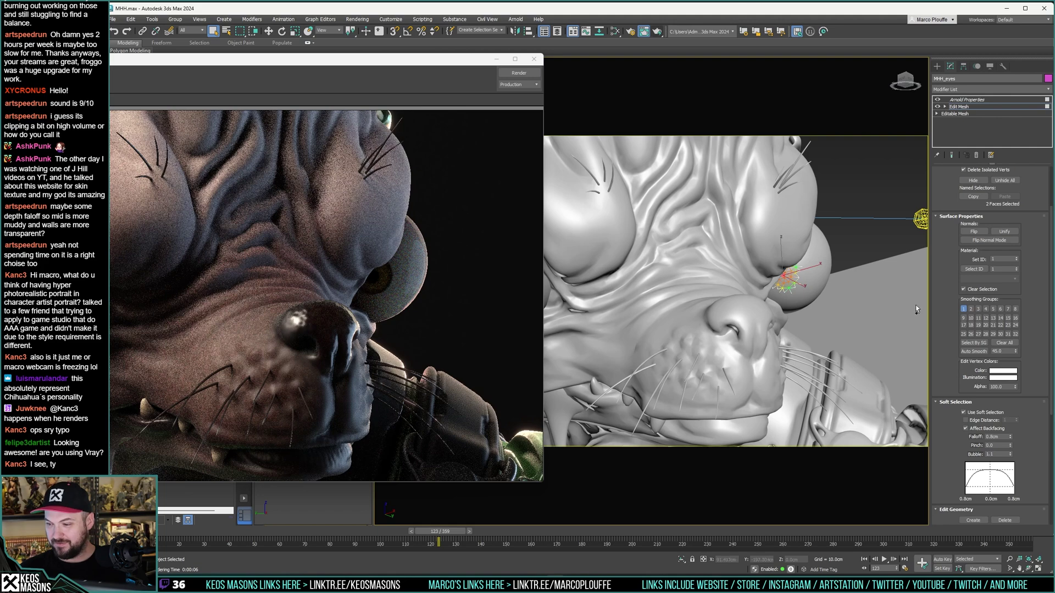
{"action": "middle_click_drag", "start_coordinate": [660, 312], "coordinate": [782, 312], "text": "alt"}
{"action": "left_click", "coordinate": [1048, 89]}
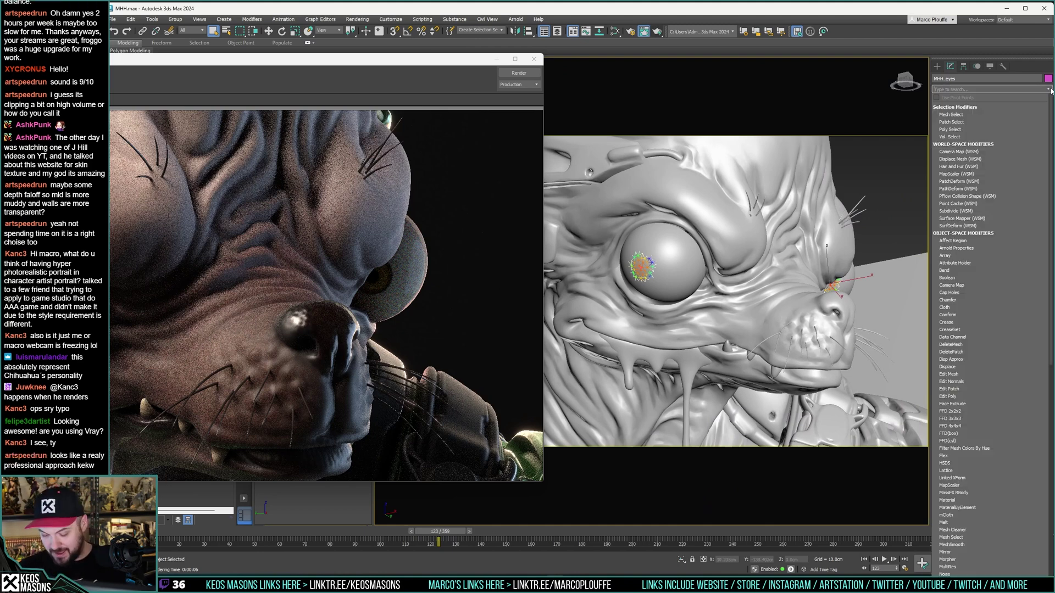
{"action": "type", "text": "pus"}
{"action": "left_click", "coordinate": [934, 108]}
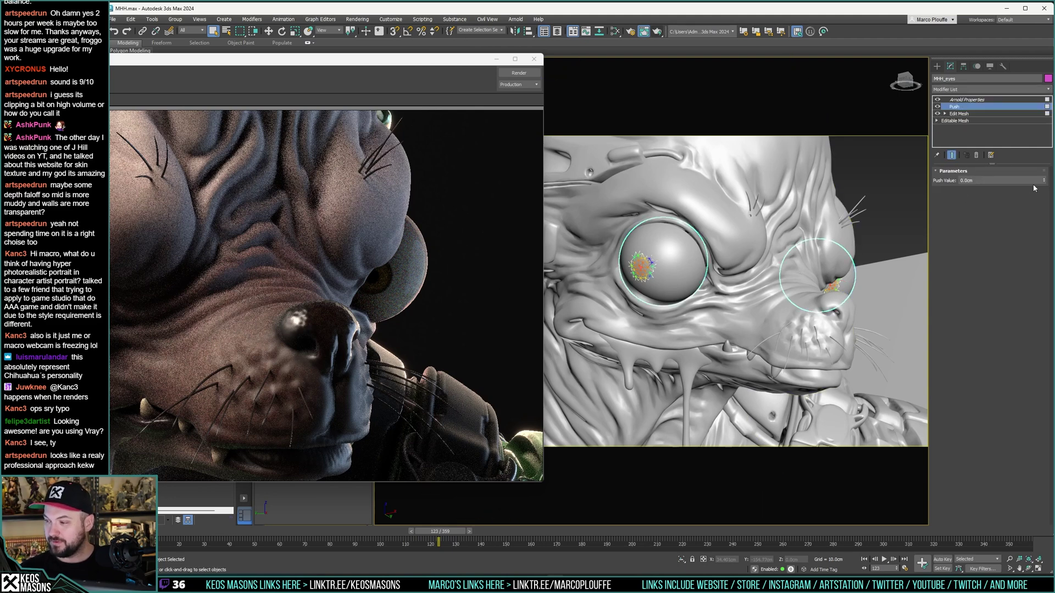
Step: Try Push values of -1.6 cm and -3.3 cm on MHH_eyes and check the iris area from several angles
{"action": "left_click_drag", "start_coordinate": [1045, 182], "coordinate": [1041, 192]}
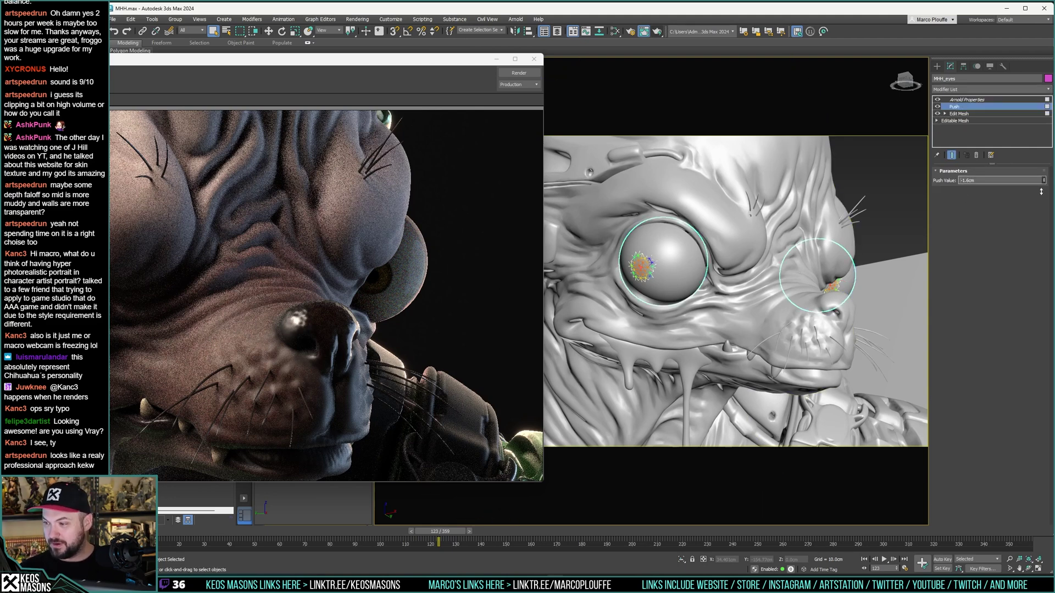
{"action": "middle_click_drag", "start_coordinate": [824, 269], "coordinate": [675, 280], "text": "alt"}
{"action": "scroll", "coordinate": [621, 259], "scroll_direction": "up", "scroll_amount": 3}
{"action": "middle_click_drag", "start_coordinate": [620, 260], "coordinate": [640, 280], "text": "alt"}
{"action": "scroll", "coordinate": [640, 280], "scroll_direction": "up", "scroll_amount": 2}
{"action": "middle_click_drag", "start_coordinate": [813, 340], "coordinate": [684, 264], "text": "alt"}
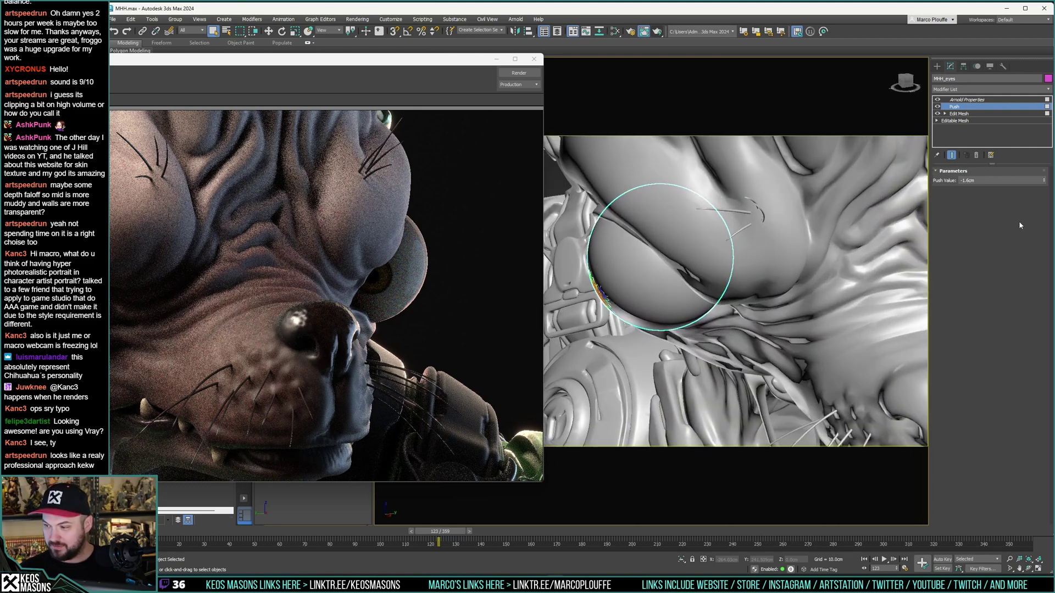
{"action": "left_click_drag", "start_coordinate": [1044, 181], "coordinate": [1042, 190]}
{"action": "mouse_move", "coordinate": [633, 284]}
{"action": "middle_mouse_down", "text": "alt"}
{"action": "mouse_move", "coordinate": [650, 283]}
{"action": "mouse_move", "coordinate": [642, 277]}
{"action": "middle_mouse_up", "text": "alt"}
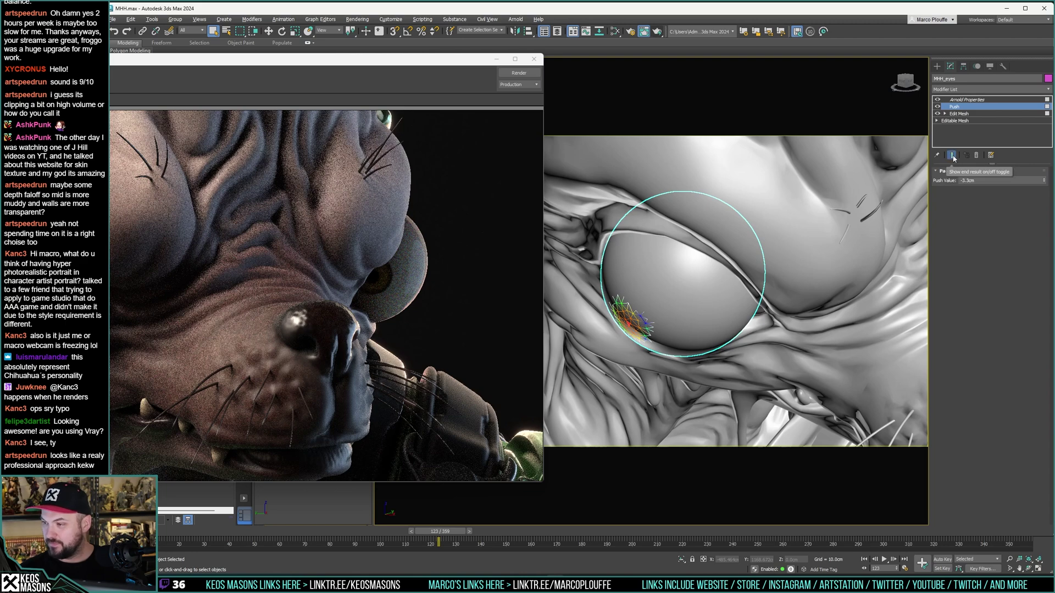
{"action": "mouse_move", "coordinate": [761, 247]}
{"action": "middle_mouse_down", "text": "alt"}
{"action": "mouse_move", "coordinate": [673, 242]}
{"action": "mouse_move", "coordinate": [762, 231]}
{"action": "middle_mouse_up", "text": "alt"}
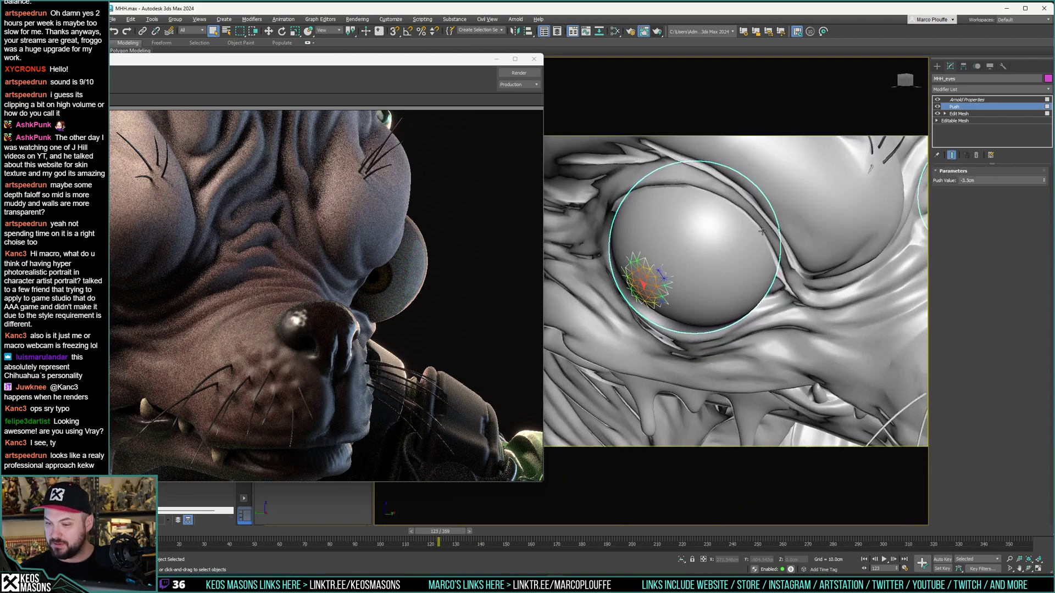
Step: Compare the levels of the MHH_eyes modifier stack and switch its Edit Mesh modifier from face to vertex level
{"action": "left_click", "coordinate": [970, 100]}
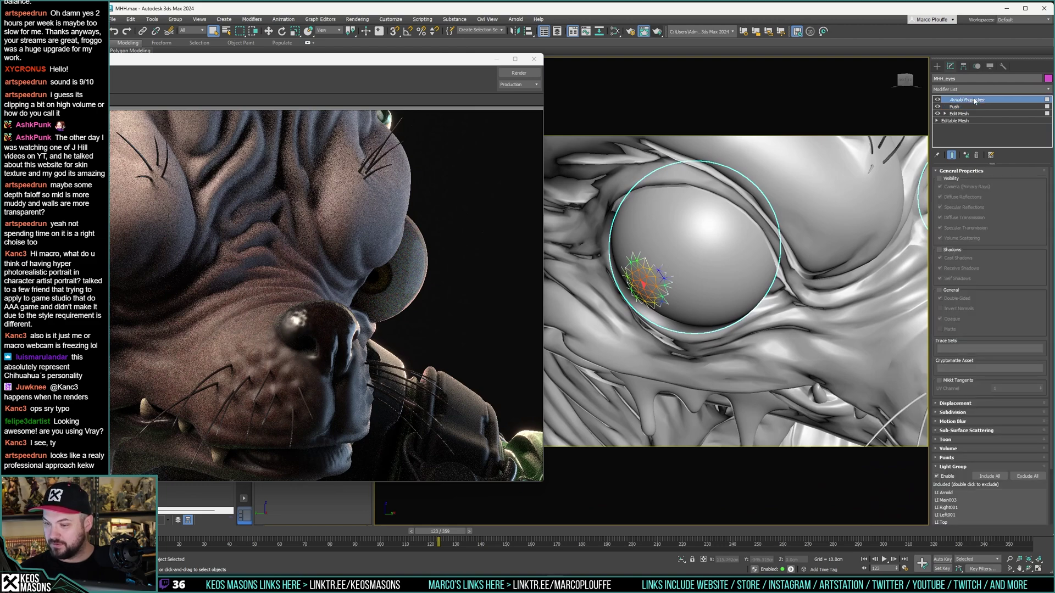
{"action": "middle_click_drag", "start_coordinate": [703, 231], "coordinate": [577, 292], "text": "alt"}
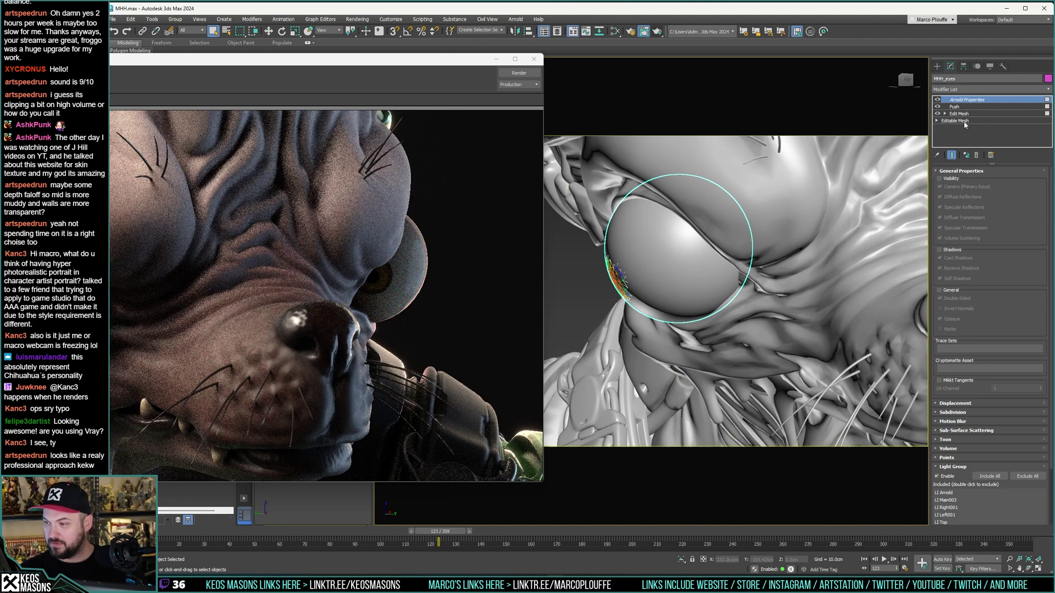
{"action": "left_click", "coordinate": [962, 107]}
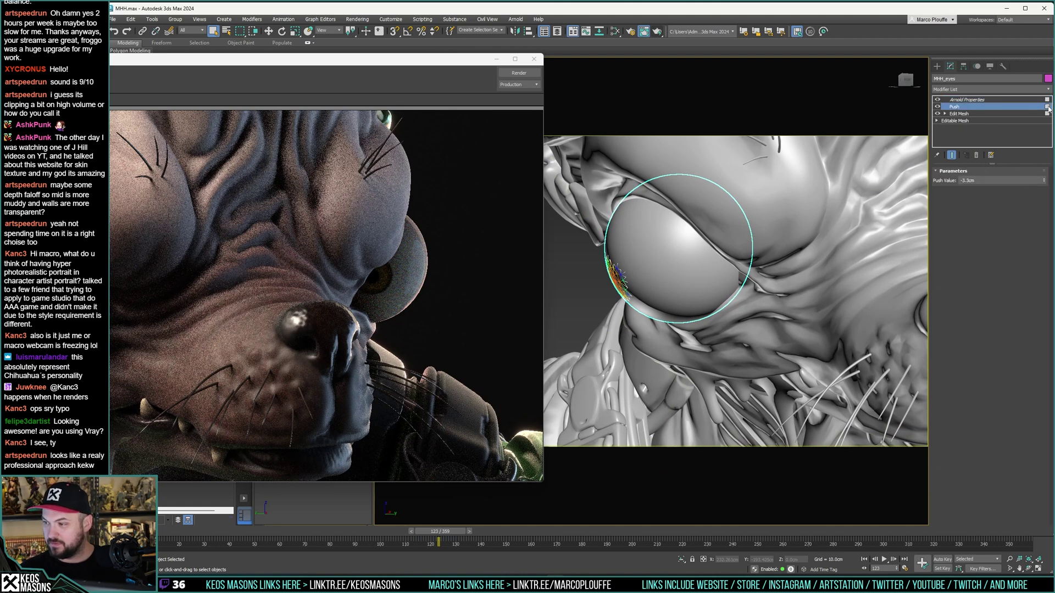
{"action": "left_click", "coordinate": [1047, 113]}
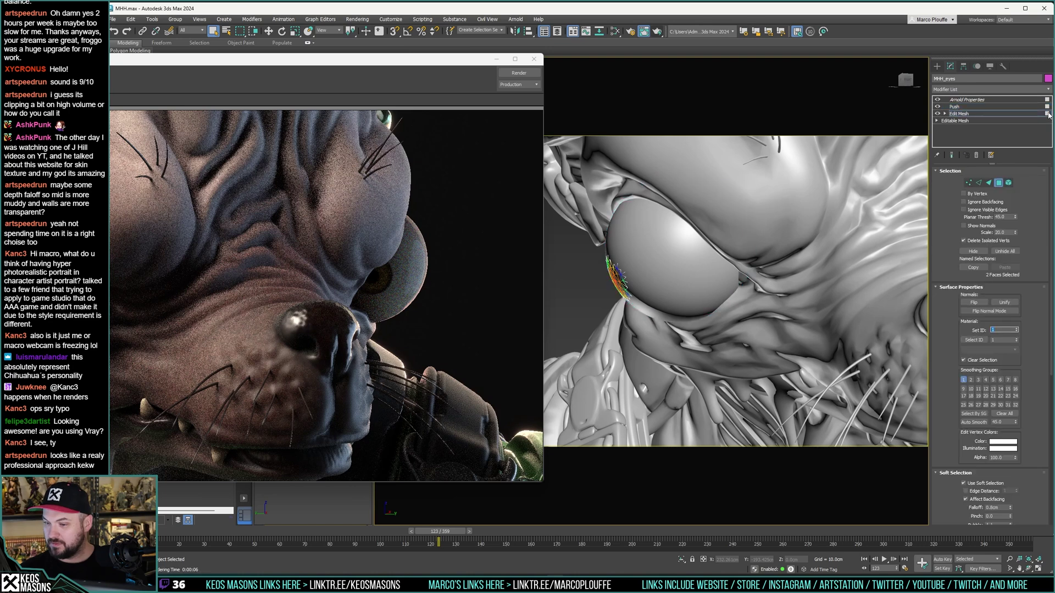
{"action": "left_click", "coordinate": [1047, 107]}
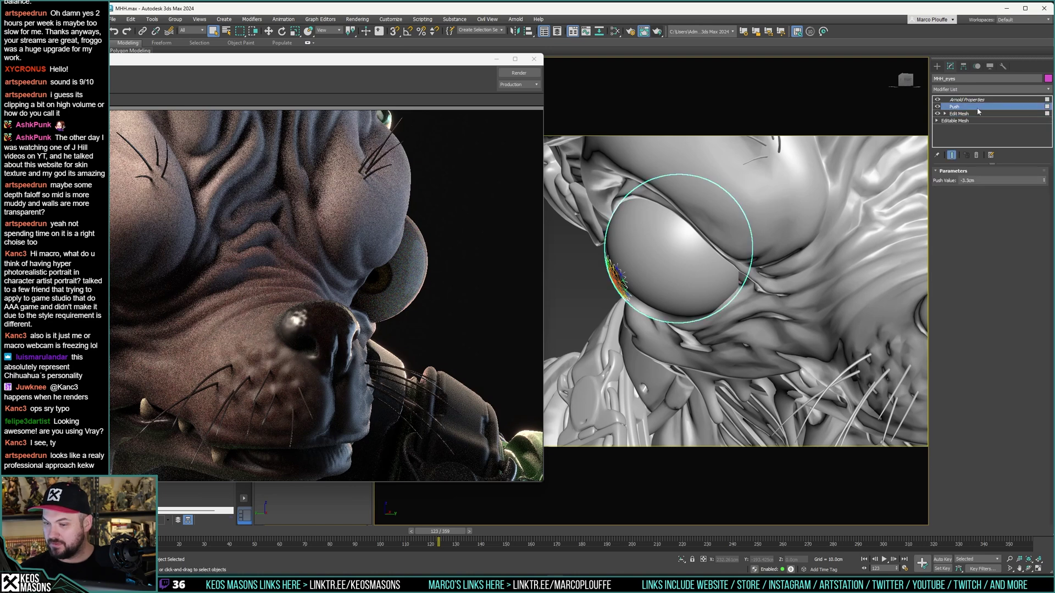
{"action": "left_click", "coordinate": [954, 113]}
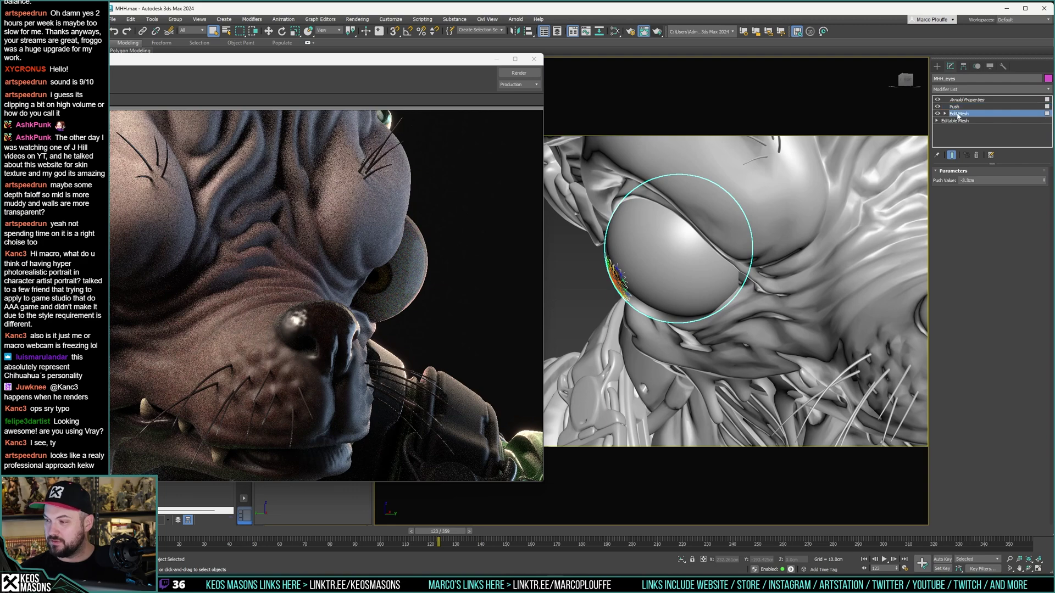
{"action": "left_click", "coordinate": [969, 183]}
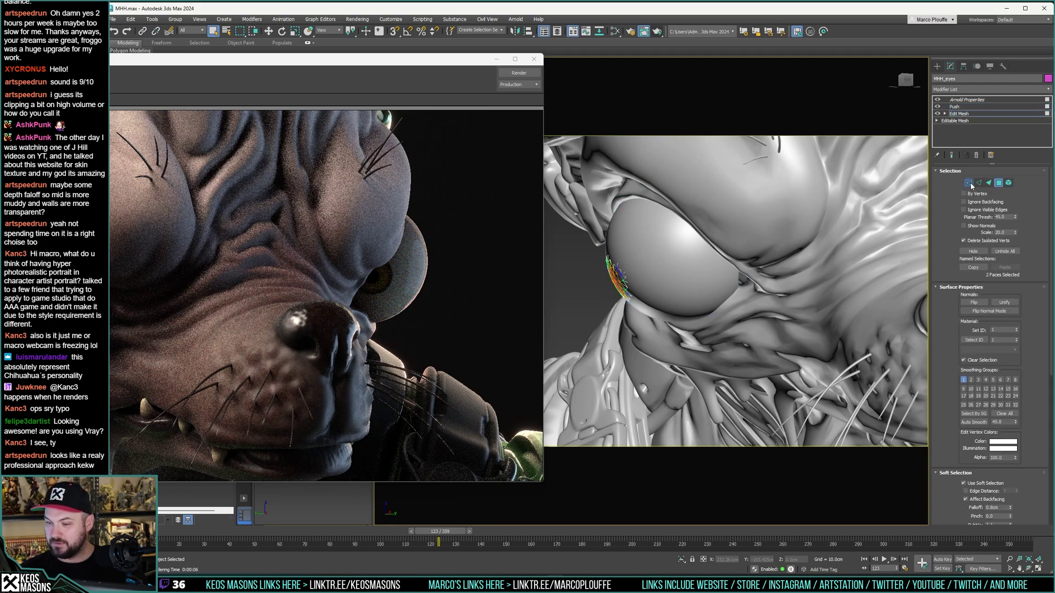
Step: Check the pushed iris vertices with the full stack applied and set the Push value of MHH_eyes to -0.5 cm
{"action": "middle_click_drag", "start_coordinate": [675, 263], "coordinate": [693, 240], "text": "alt"}
{"action": "left_click", "coordinate": [956, 100]}
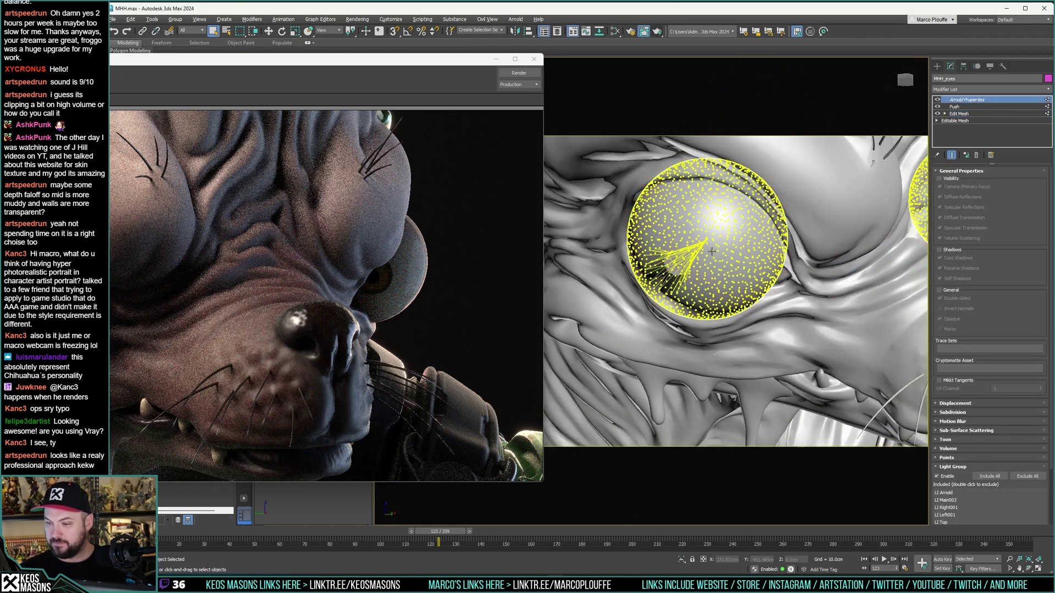
{"action": "left_click", "coordinate": [963, 107]}
{"action": "left_click_drag", "start_coordinate": [1045, 183], "coordinate": [1022, 171]}
{"action": "middle_click_drag", "start_coordinate": [583, 346], "coordinate": [698, 286]}
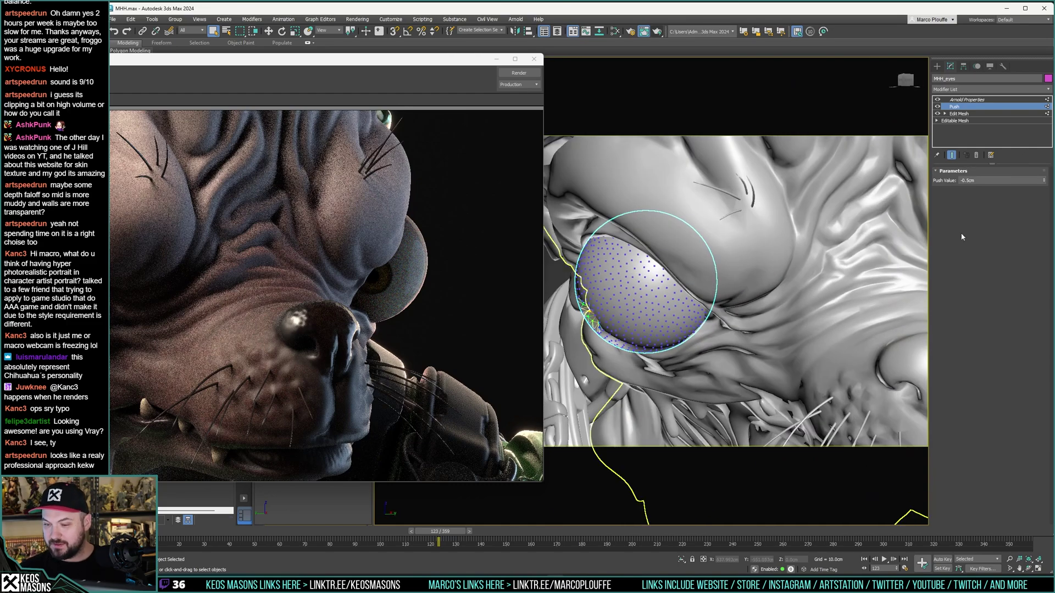
Step: Set the Push value of MHH_eyes to -0.3 cm and check the iris area on the near eye
{"action": "left_click", "coordinate": [1044, 183]}
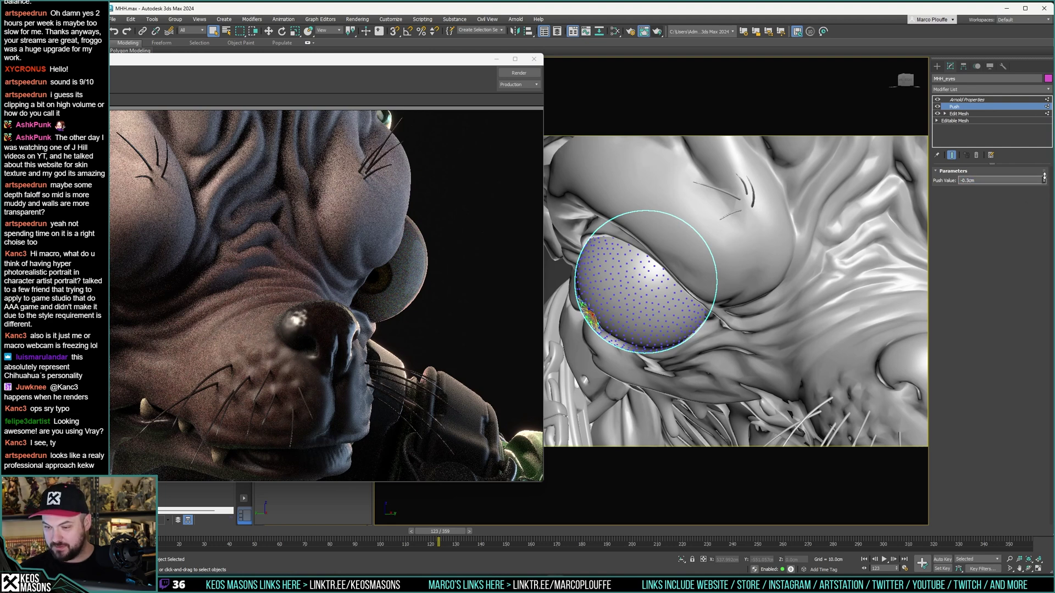
{"action": "middle_click_drag", "start_coordinate": [671, 264], "coordinate": [739, 308], "text": "alt"}
{"action": "scroll", "coordinate": [719, 274], "scroll_direction": "down", "scroll_amount": 5}
{"action": "middle_click_drag", "start_coordinate": [652, 297], "coordinate": [703, 287], "text": "alt"}
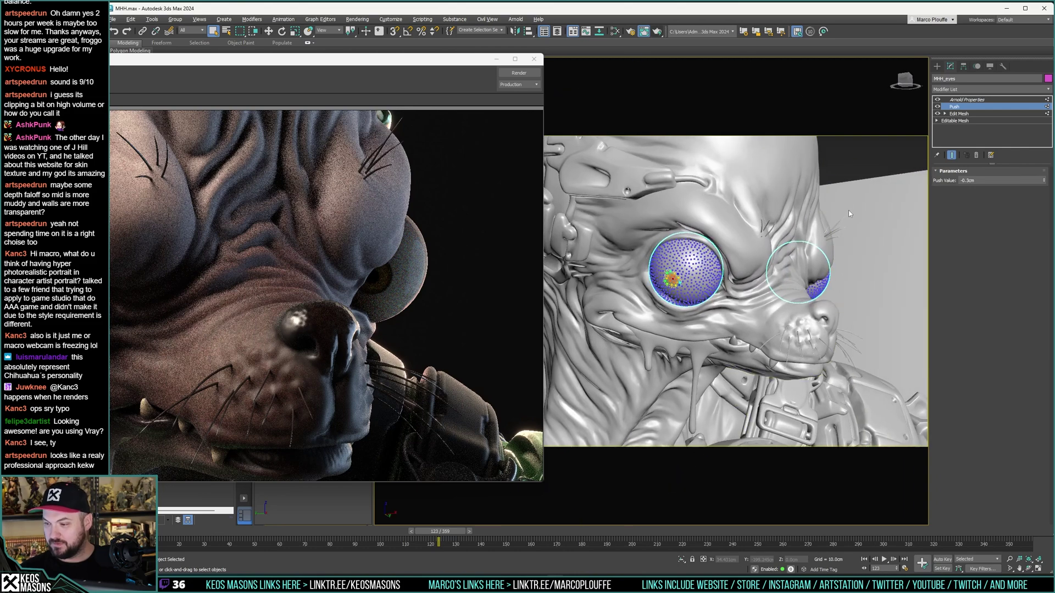
{"action": "mouse_move", "coordinate": [715, 268]}
{"action": "middle_mouse_down", "text": "alt"}
{"action": "mouse_move", "coordinate": [736, 265]}
{"action": "mouse_move", "coordinate": [720, 277]}
{"action": "mouse_move", "coordinate": [725, 287]}
{"action": "middle_mouse_up", "text": "alt"}
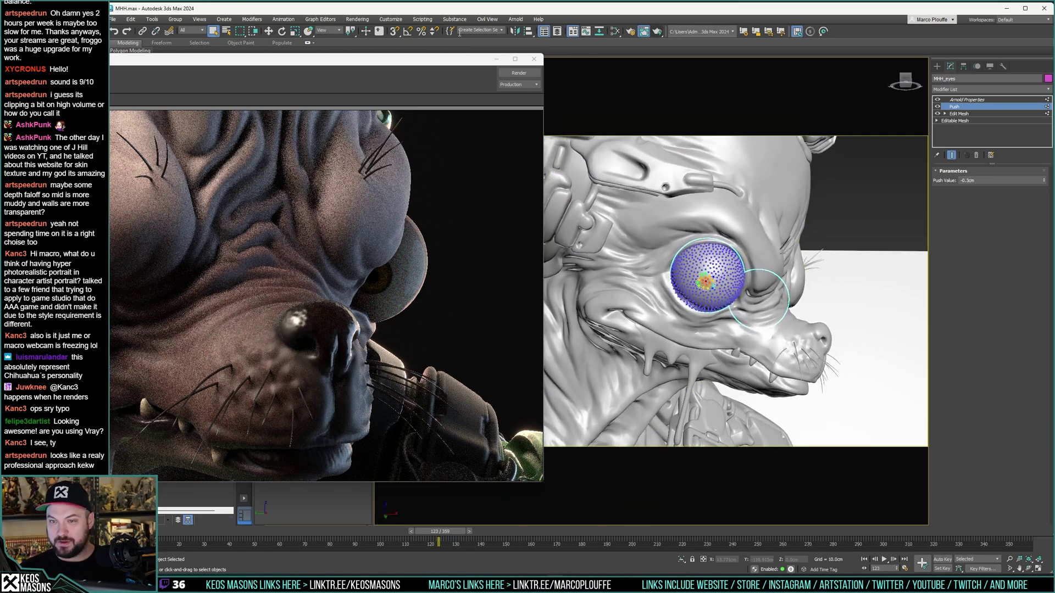
Step: Render the head from the side, unhide MHH_eyes_refract, and render the same view again for comparison
{"action": "left_click_drag", "start_coordinate": [452, 63], "coordinate": [794, 76]}
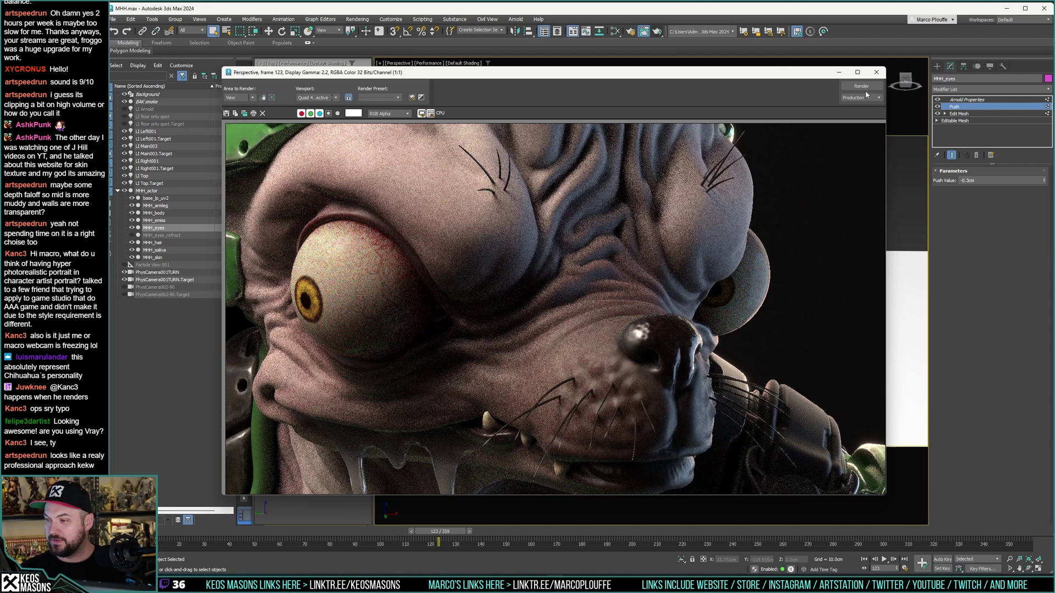
{"action": "left_click", "coordinate": [860, 86]}
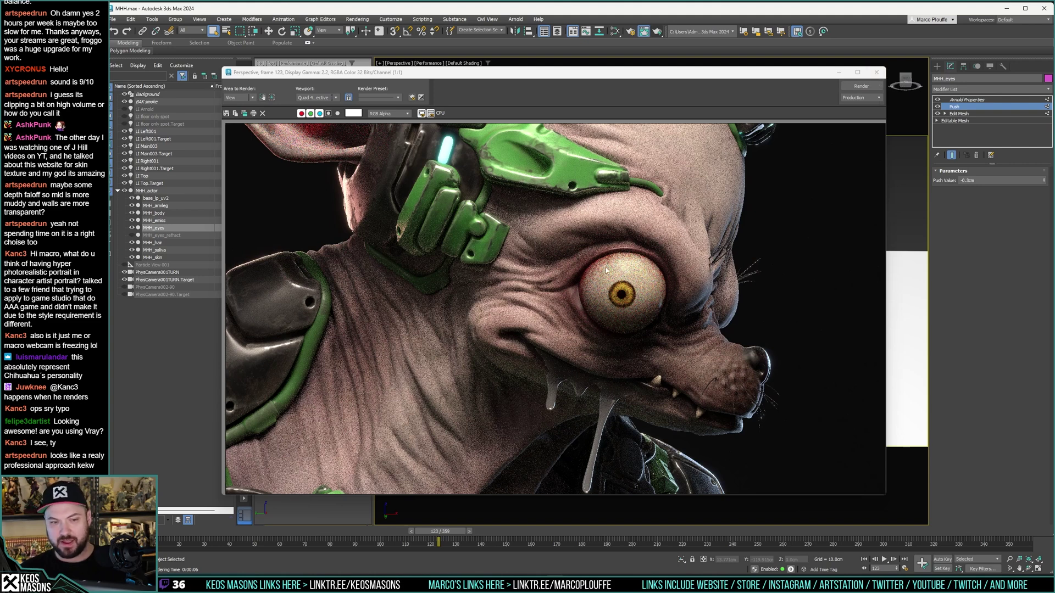
{"action": "left_click", "coordinate": [132, 235]}
{"action": "left_click", "coordinate": [861, 86]}
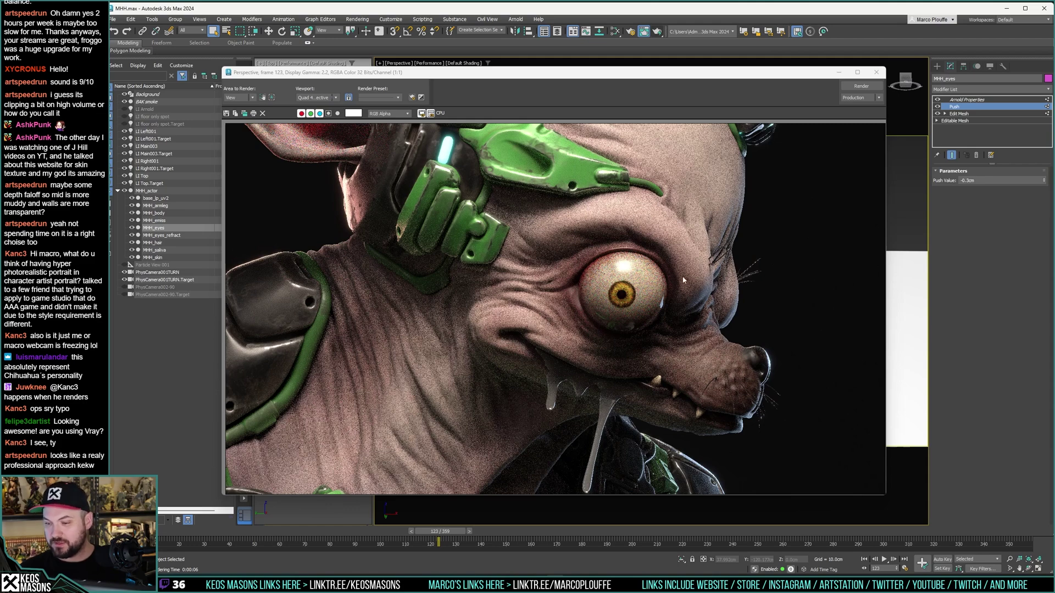
Step: Render the creature's face from a three-quarter angle with the refractive eye layer included
{"action": "left_click", "coordinate": [876, 72]}
{"action": "middle_click_drag", "start_coordinate": [615, 247], "coordinate": [658, 245], "text": "alt"}
{"action": "scroll", "coordinate": [642, 246], "scroll_direction": "up", "scroll_amount": 5}
{"action": "scroll", "coordinate": [643, 246], "scroll_direction": "up", "scroll_amount": 2}
{"action": "scroll", "coordinate": [642, 246], "scroll_direction": "down", "scroll_amount": 7}
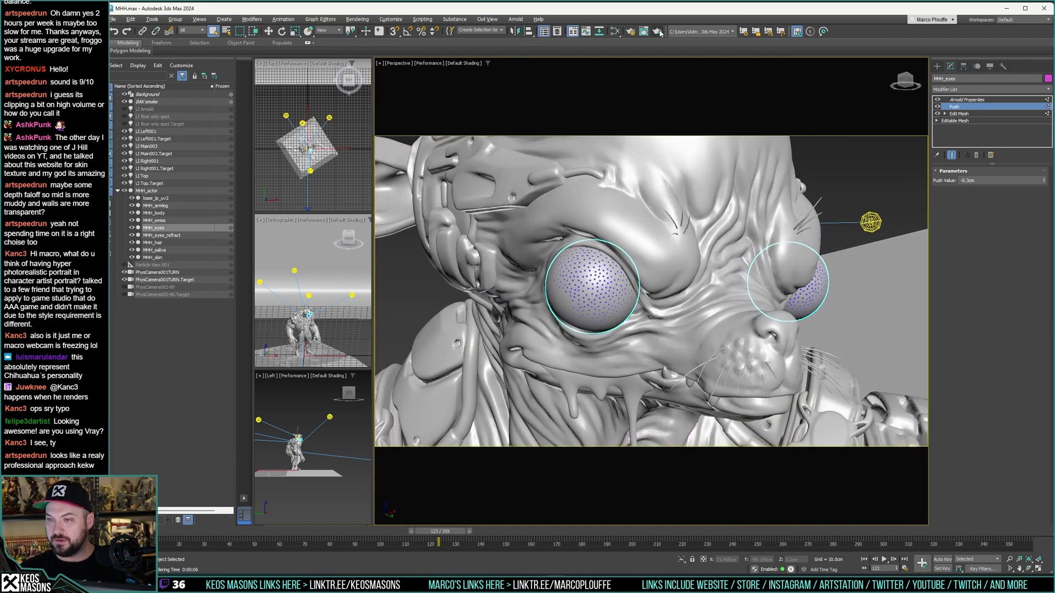
{"action": "left_click", "coordinate": [657, 32]}
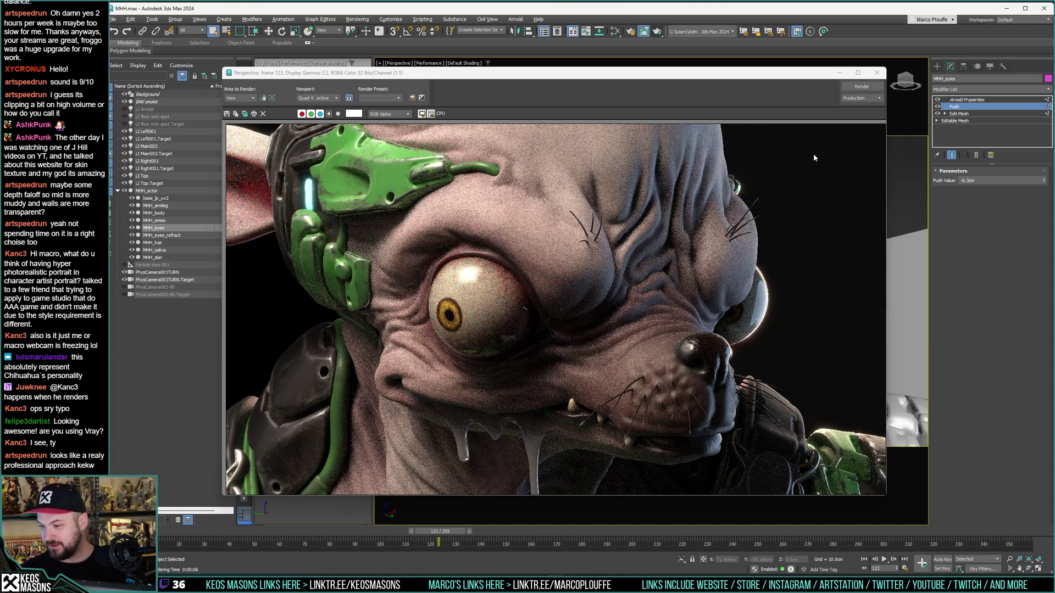
Step: Render the head from two more frontal angles to examine the refraction over both irises
{"action": "left_click", "coordinate": [876, 72]}
{"action": "middle_click_drag", "start_coordinate": [675, 264], "coordinate": [626, 285], "text": "alt"}
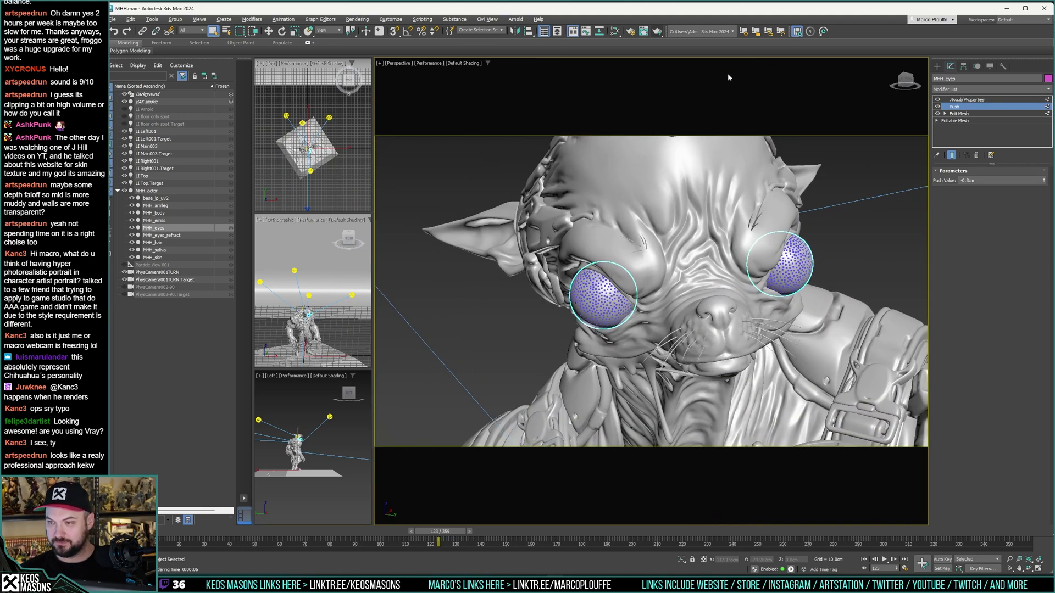
{"action": "left_click", "coordinate": [656, 32]}
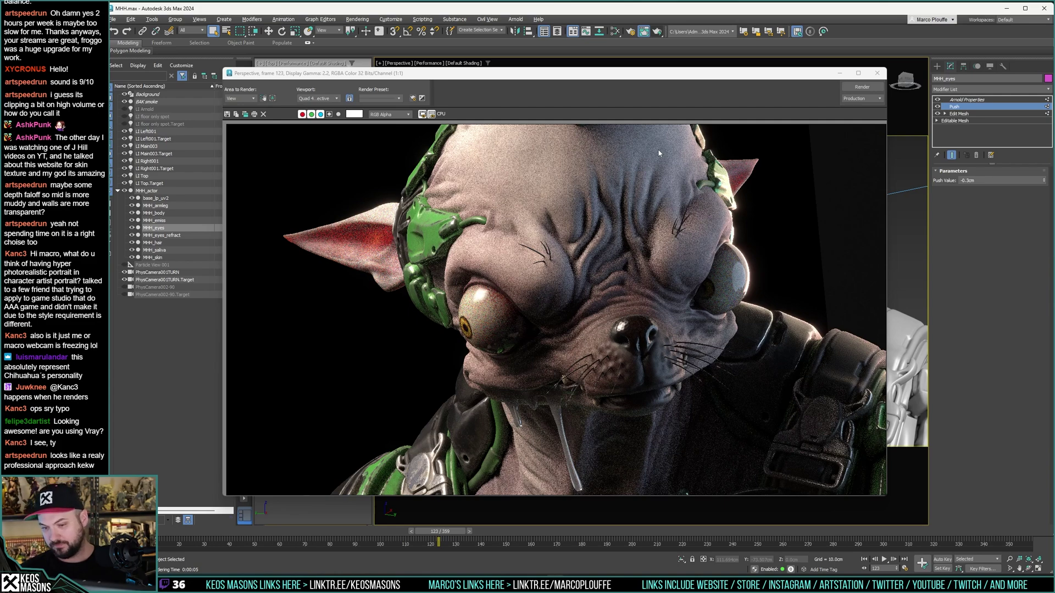
{"action": "left_click", "coordinate": [877, 73]}
{"action": "middle_click_drag", "start_coordinate": [657, 258], "coordinate": [655, 253], "text": "alt"}
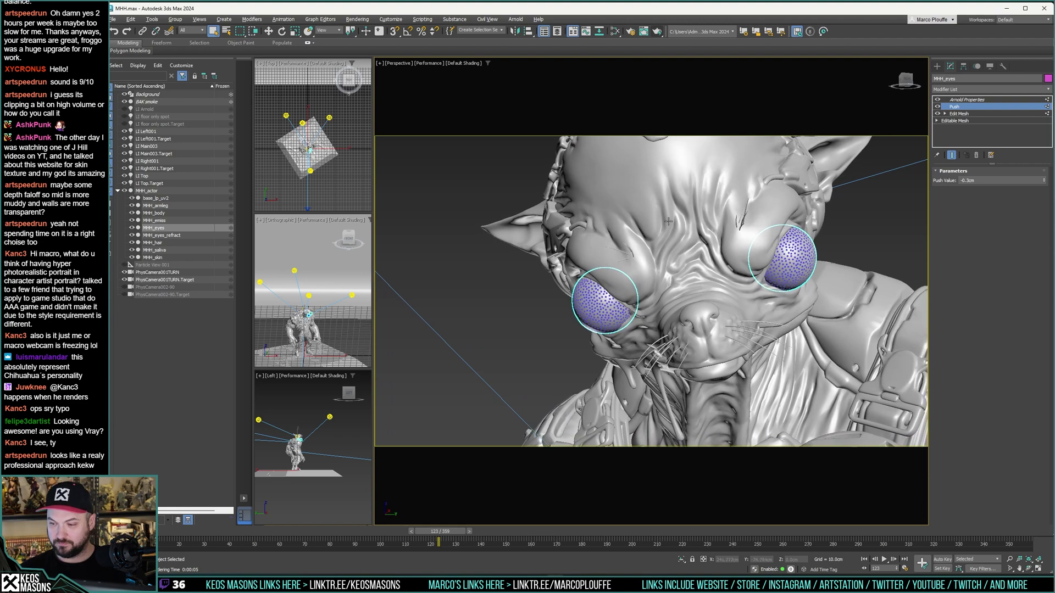
{"action": "left_click", "coordinate": [658, 34]}
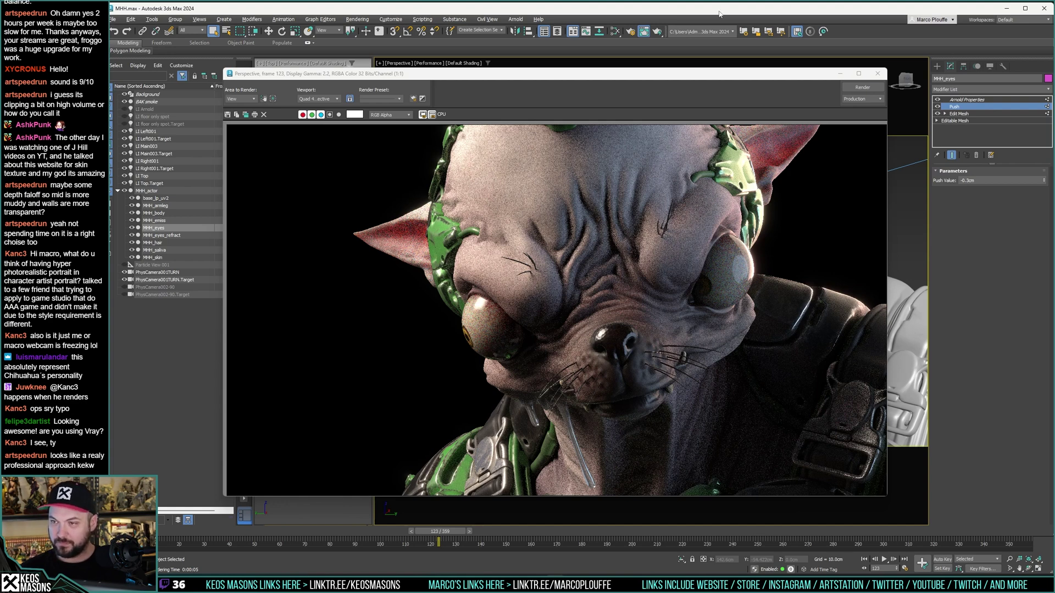
Step: Try Thin-Walled transmission on the eye refract material and render the view again
{"action": "key", "text": "m"}
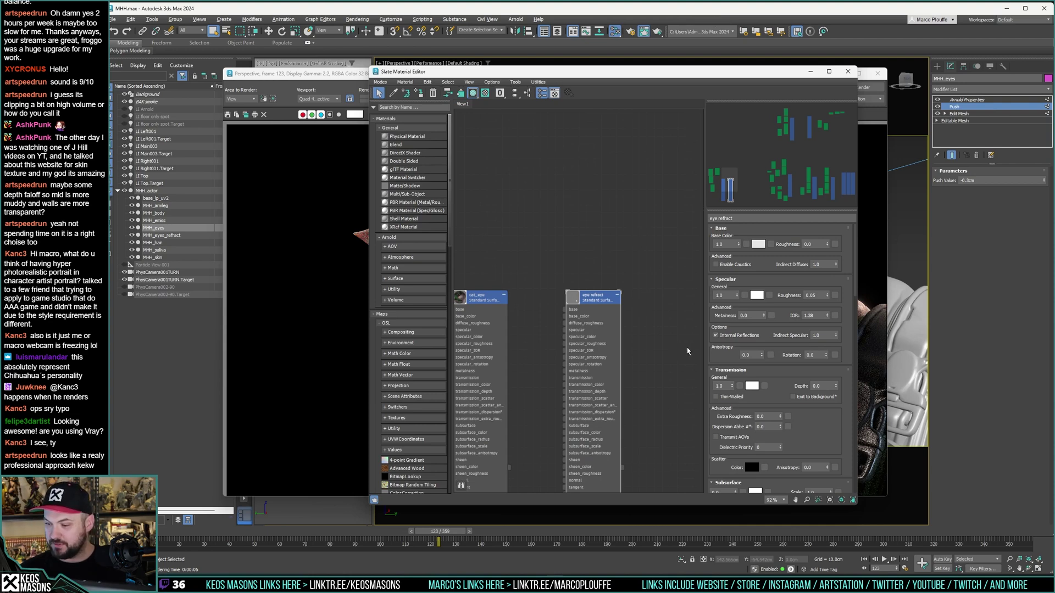
{"action": "key", "text": "shift+q"}
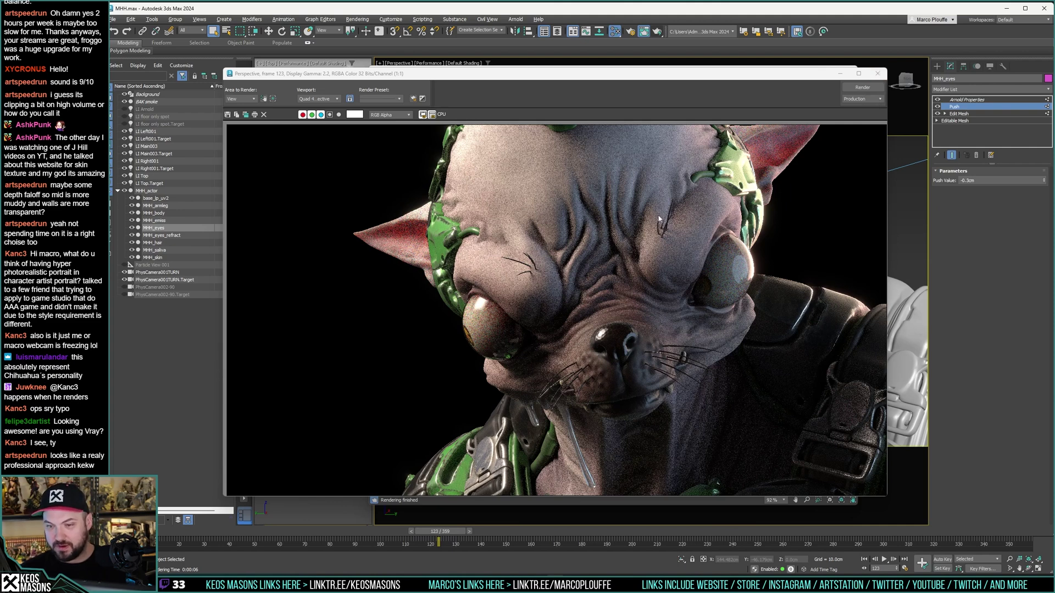
{"action": "left_click", "coordinate": [877, 73]}
Step: Go to frame 99 of the animation and render the face with the near eye in view
{"action": "left_click_drag", "start_coordinate": [798, 75], "coordinate": [475, 78]}
{"action": "middle_click_drag", "start_coordinate": [609, 225], "coordinate": [732, 253], "text": "alt"}
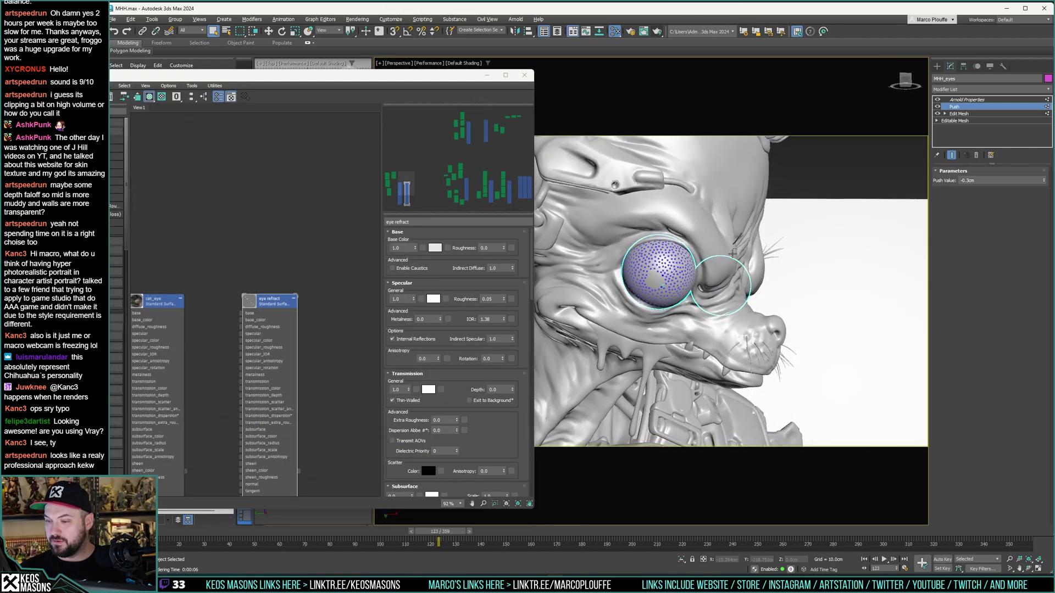
{"action": "left_click_drag", "start_coordinate": [433, 77], "coordinate": [520, 45]}
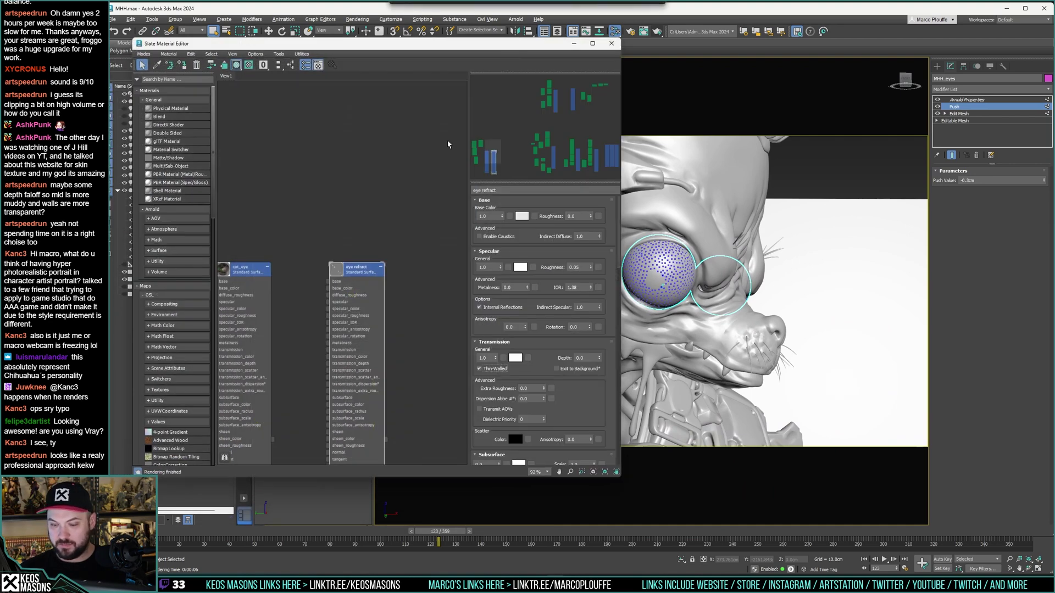
{"action": "left_click_drag", "start_coordinate": [440, 533], "coordinate": [382, 533]}
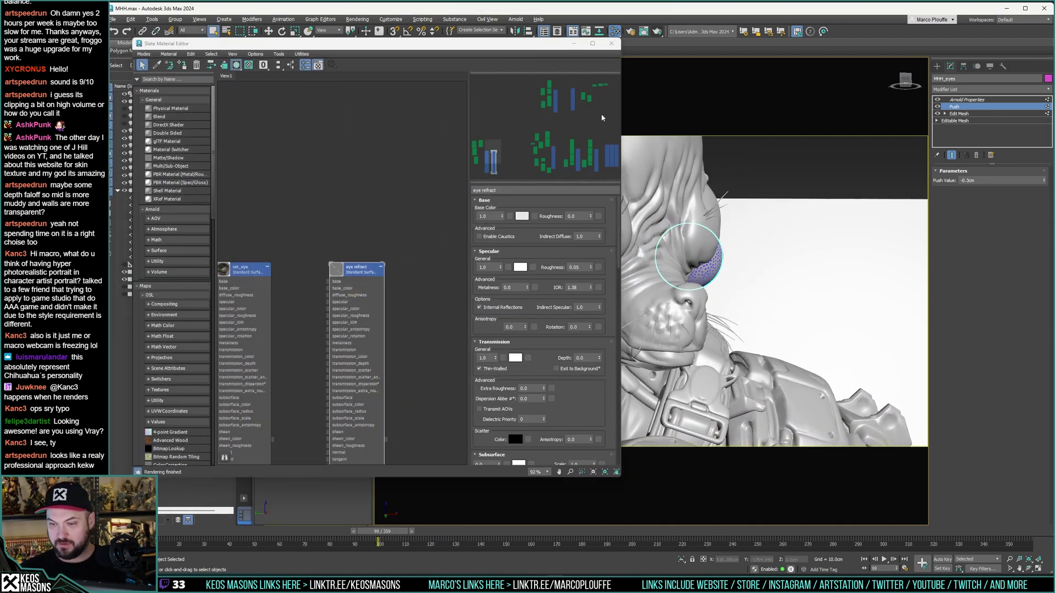
{"action": "left_click", "coordinate": [658, 32]}
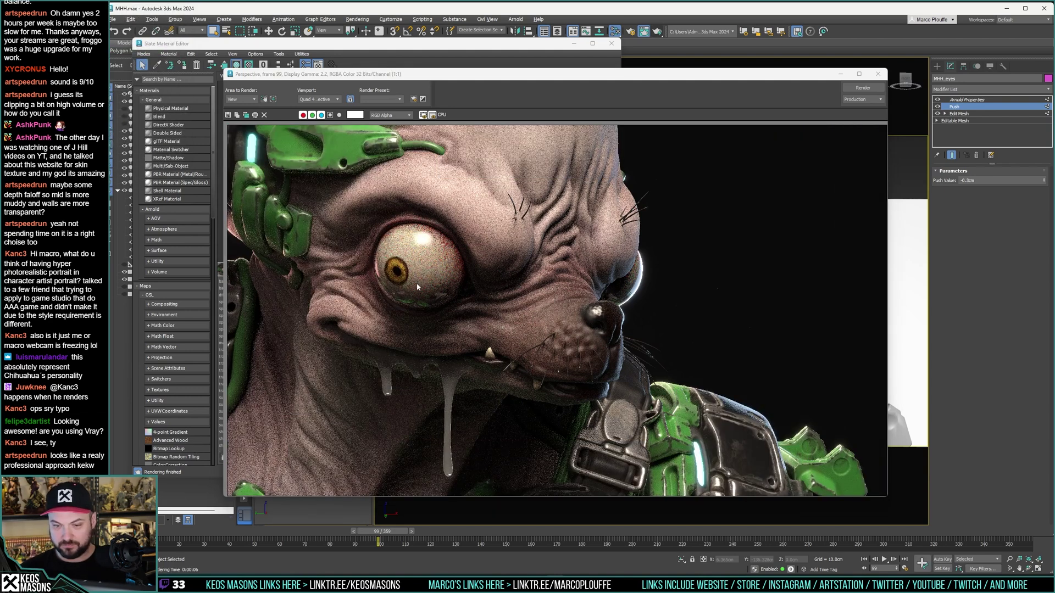
Step: Turn off Thin-Walled on the eye refract material and render frame 99 again
{"action": "left_click", "coordinate": [516, 48]}
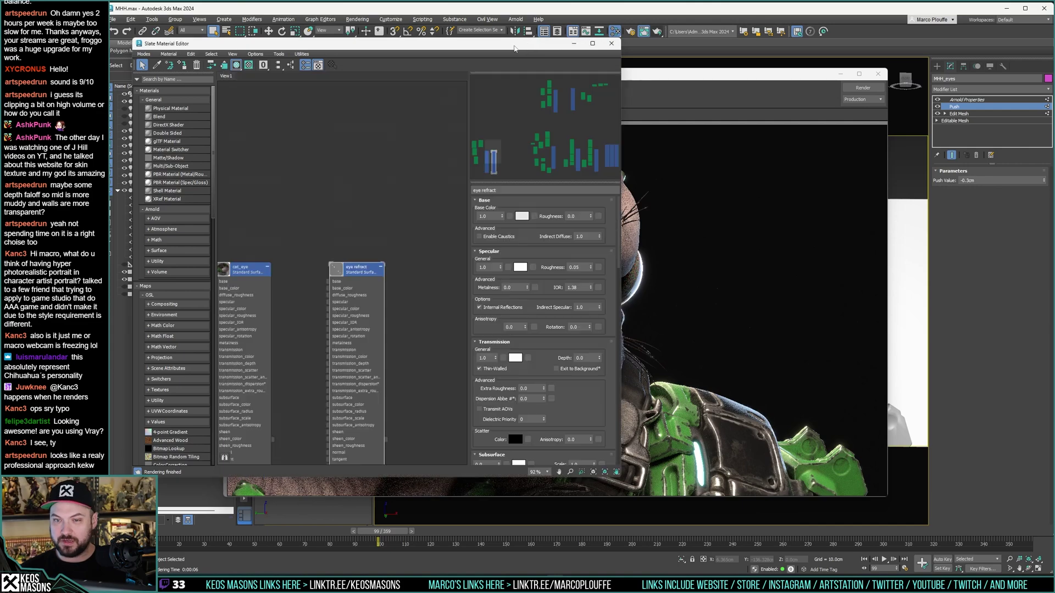
{"action": "left_click", "coordinate": [479, 368]}
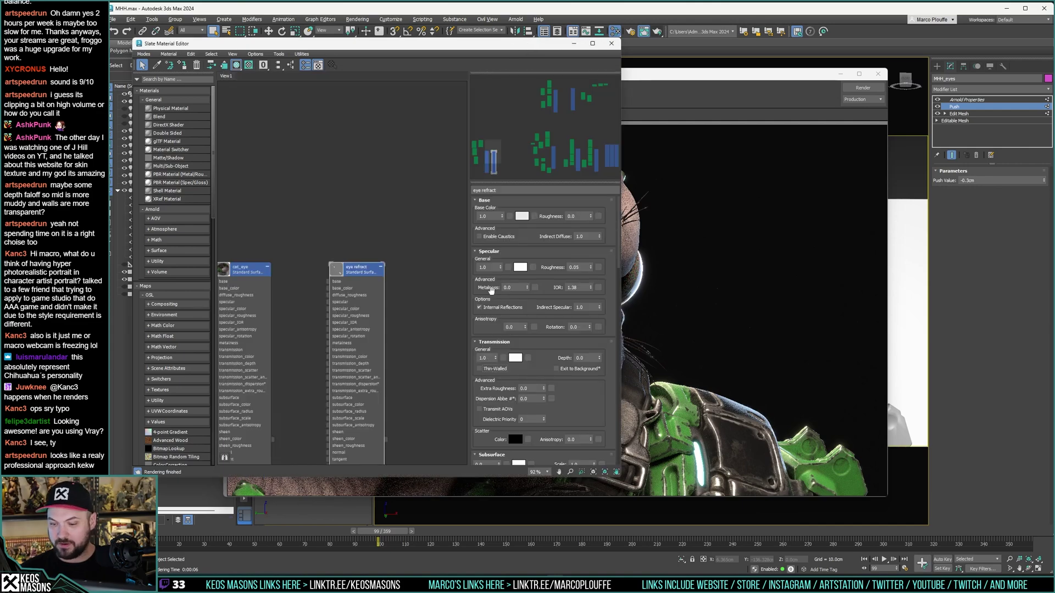
{"action": "left_click", "coordinate": [661, 80]}
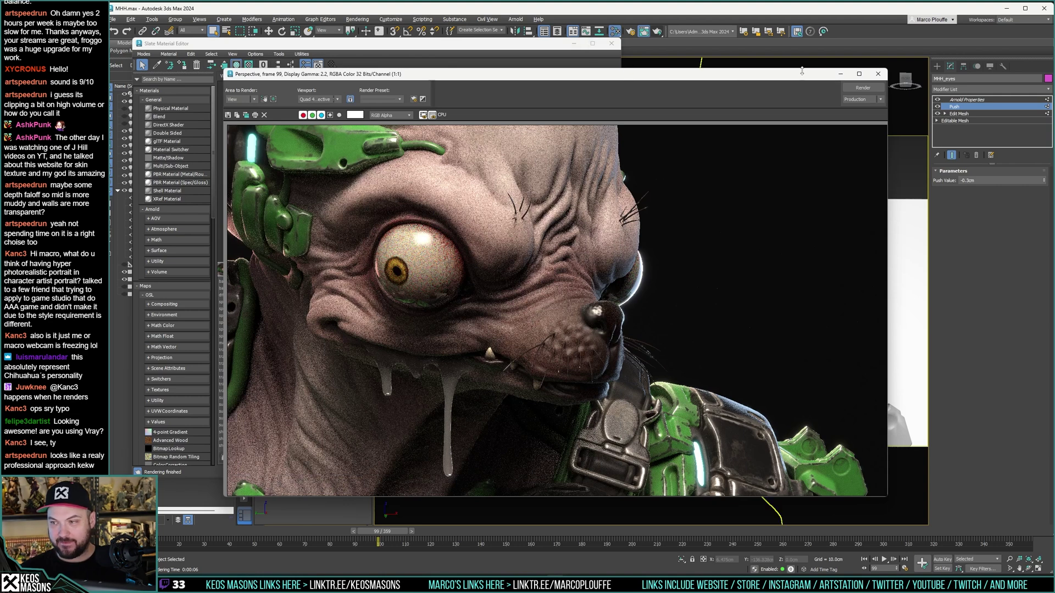
{"action": "key", "text": "shift+q"}
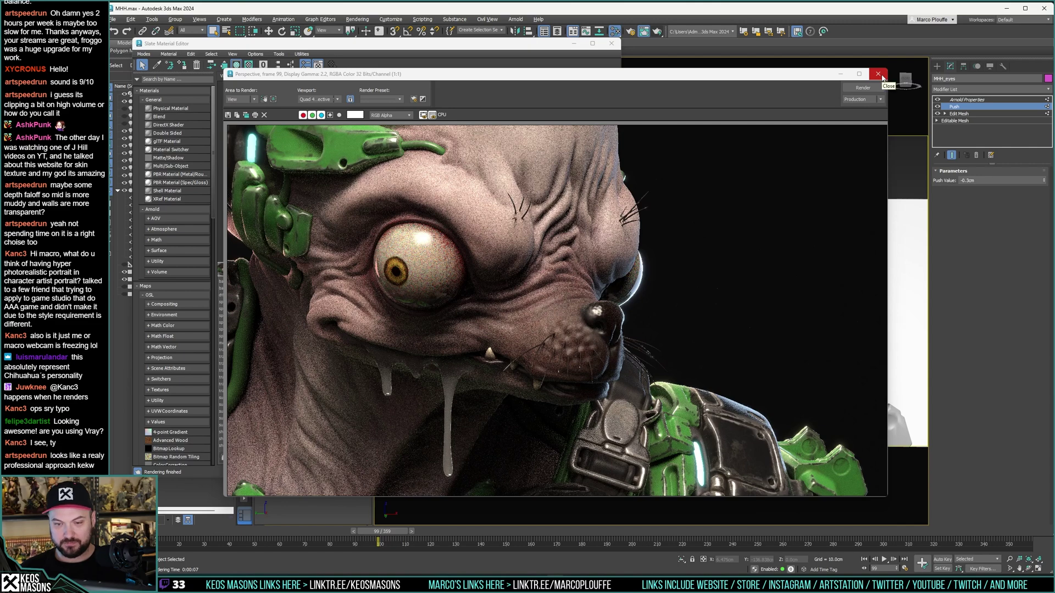
{"action": "left_click", "coordinate": [878, 74]}
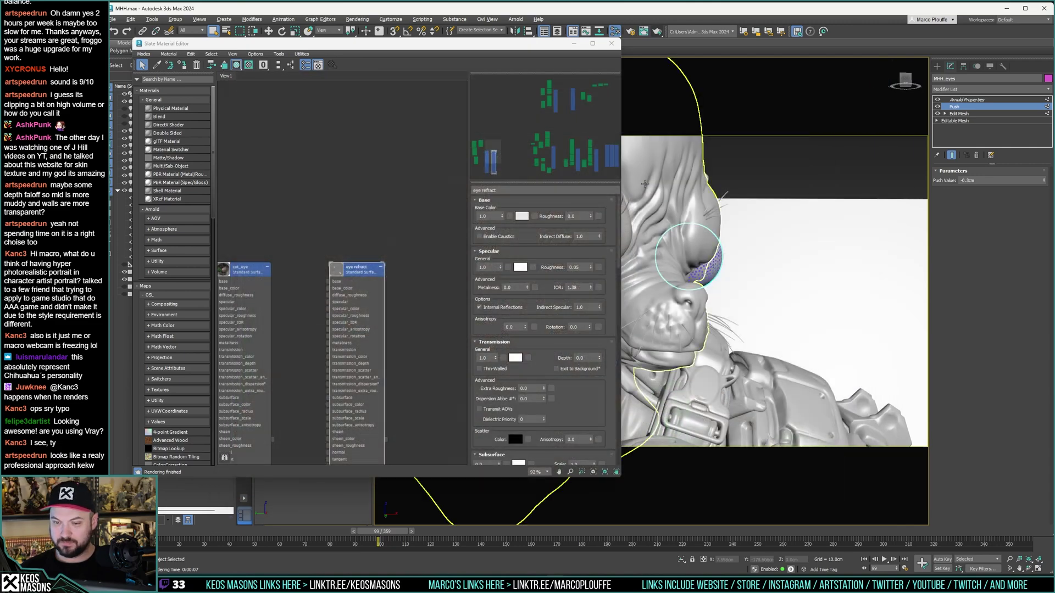
Step: Frame the eyes, select MHH_eyes_refract and add an Edit Mesh modifier above its Push modifier
{"action": "key", "text": "z"}
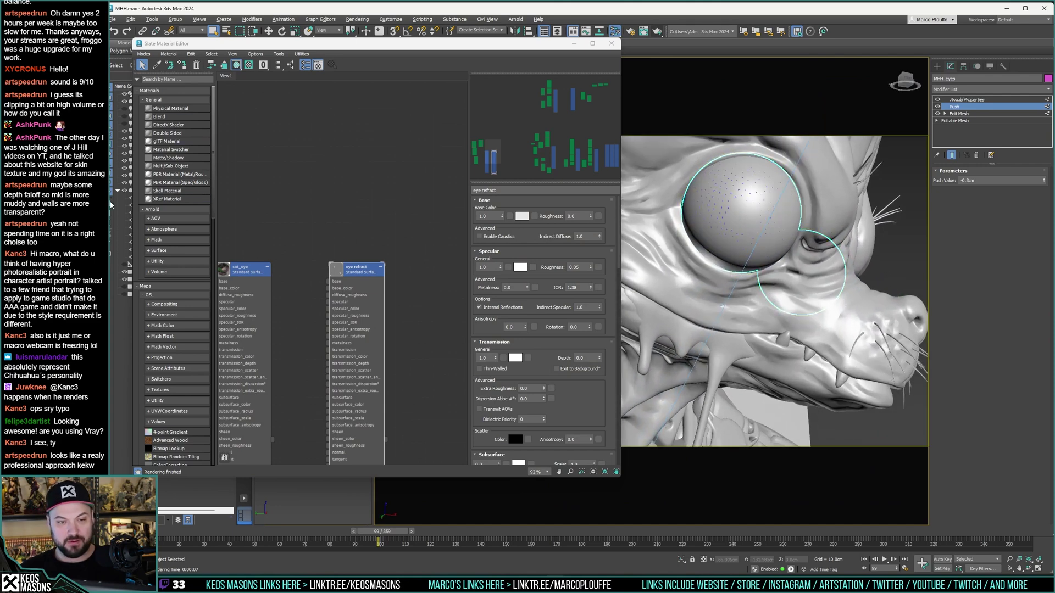
{"action": "left_click_drag", "start_coordinate": [302, 43], "coordinate": [341, 46]}
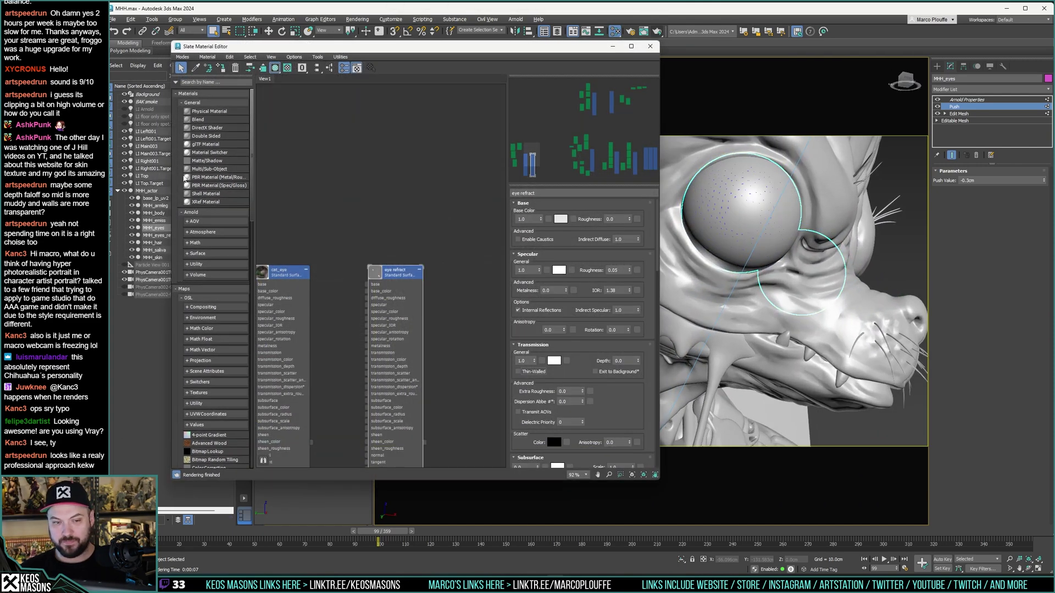
{"action": "left_click", "coordinate": [151, 235]}
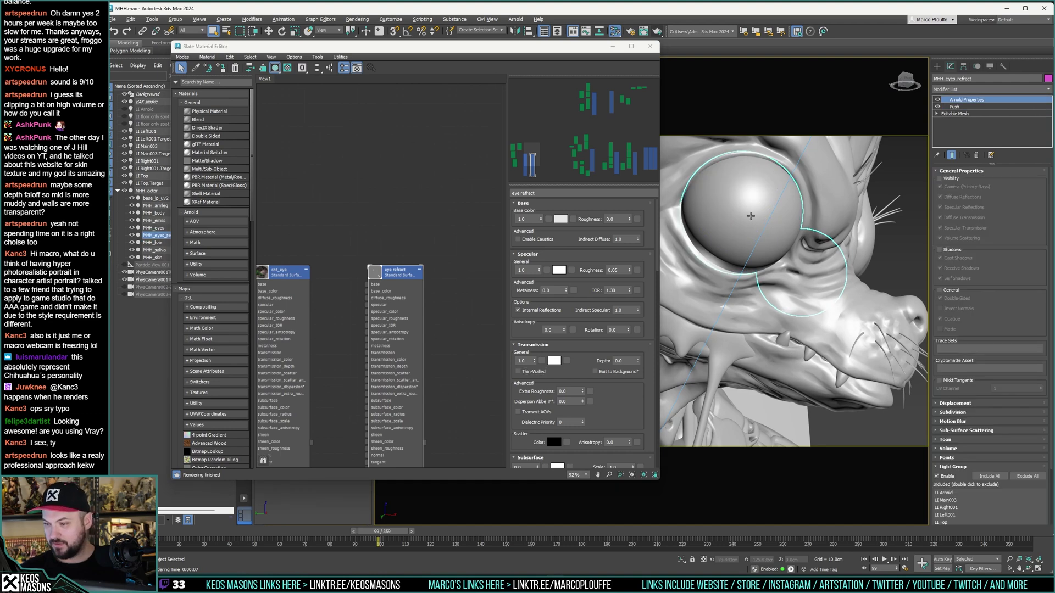
{"action": "left_click", "coordinate": [969, 106]}
{"action": "left_click", "coordinate": [970, 114]}
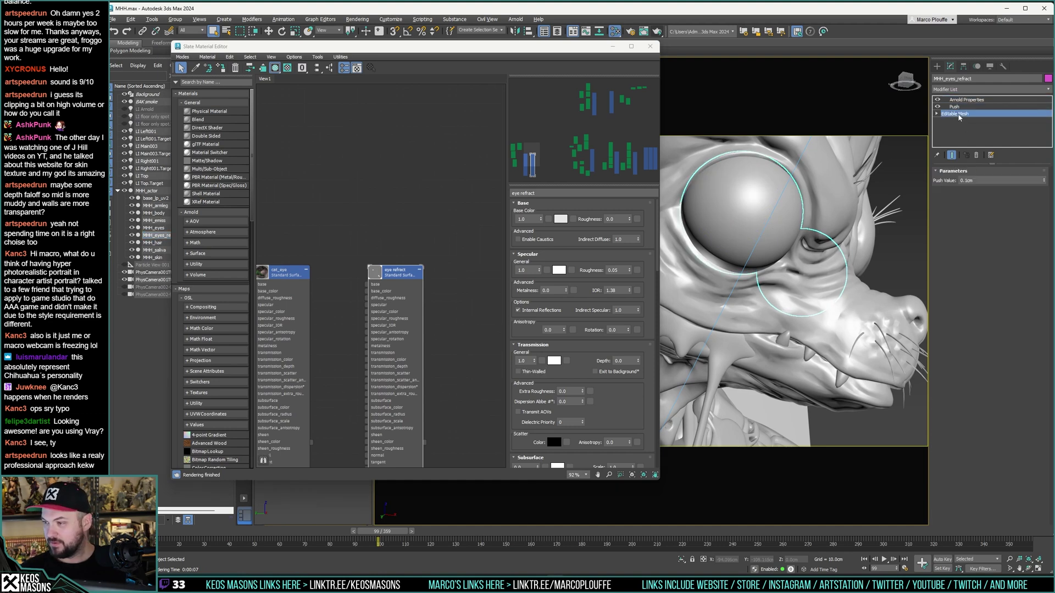
{"action": "left_click", "coordinate": [1049, 89]}
{"action": "type", "text": "e"}
{"action": "key", "text": "Return"}
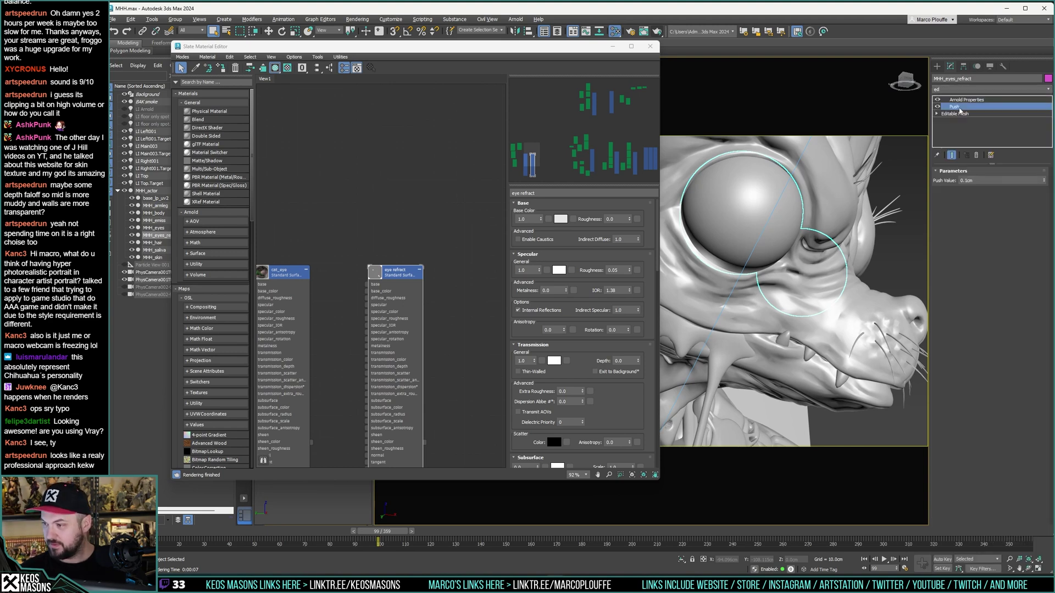
Step: Select the vertex over the iris centre in the Edit Mesh of MHH_eyes_refract and compare it with MHH_eyes
{"action": "left_click", "coordinate": [966, 183]}
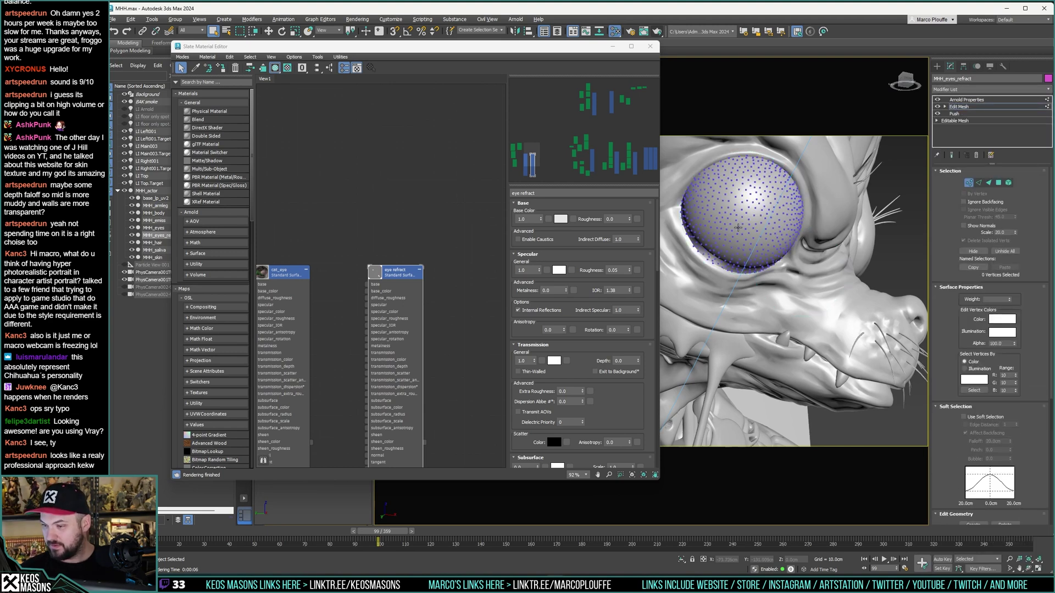
{"action": "key", "text": "ctrl+a"}
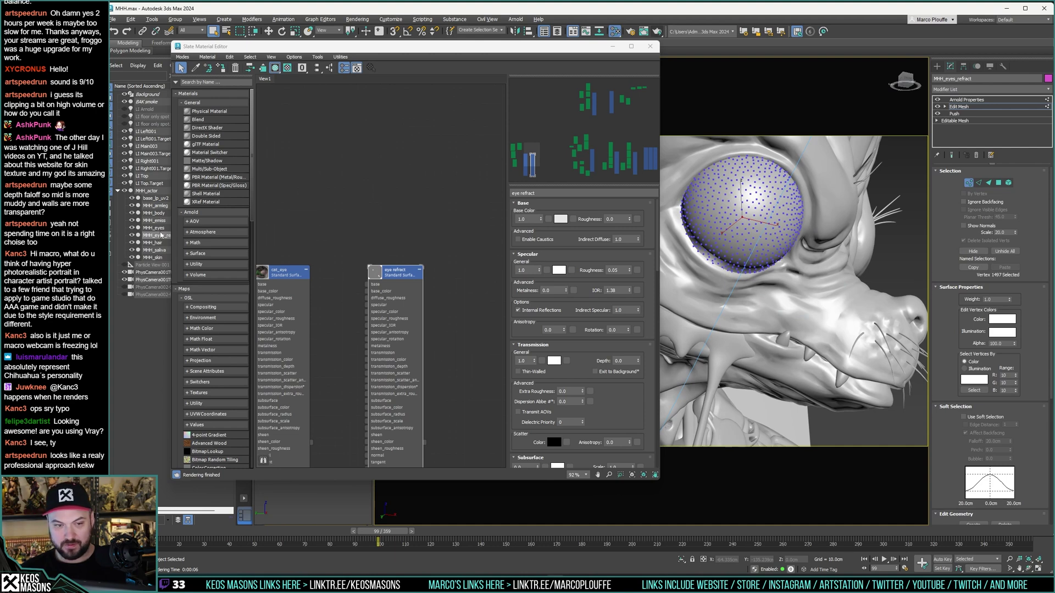
{"action": "left_click", "coordinate": [160, 230]}
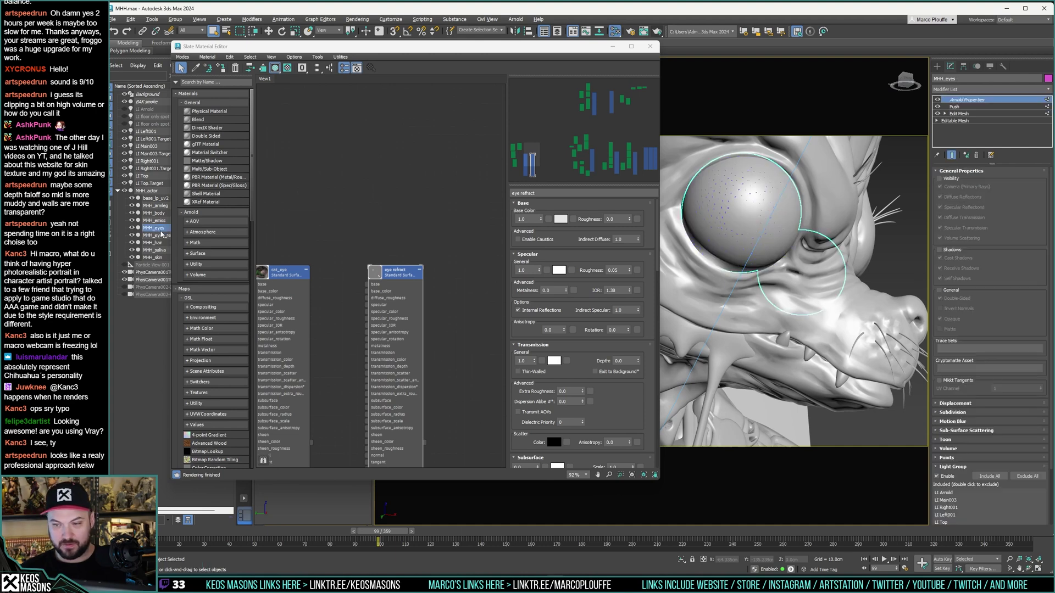
{"action": "left_click", "coordinate": [160, 235]}
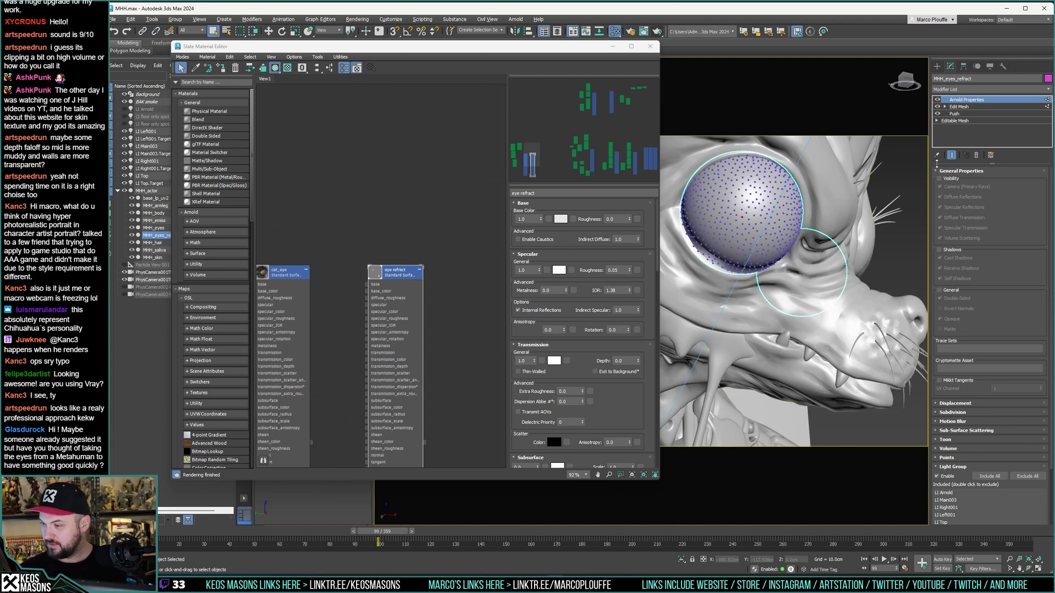
Step: Enable soft selection on the Edit Mesh of MHH_eyes_refract with a falloff of about 1 cm
{"action": "left_click", "coordinate": [967, 107]}
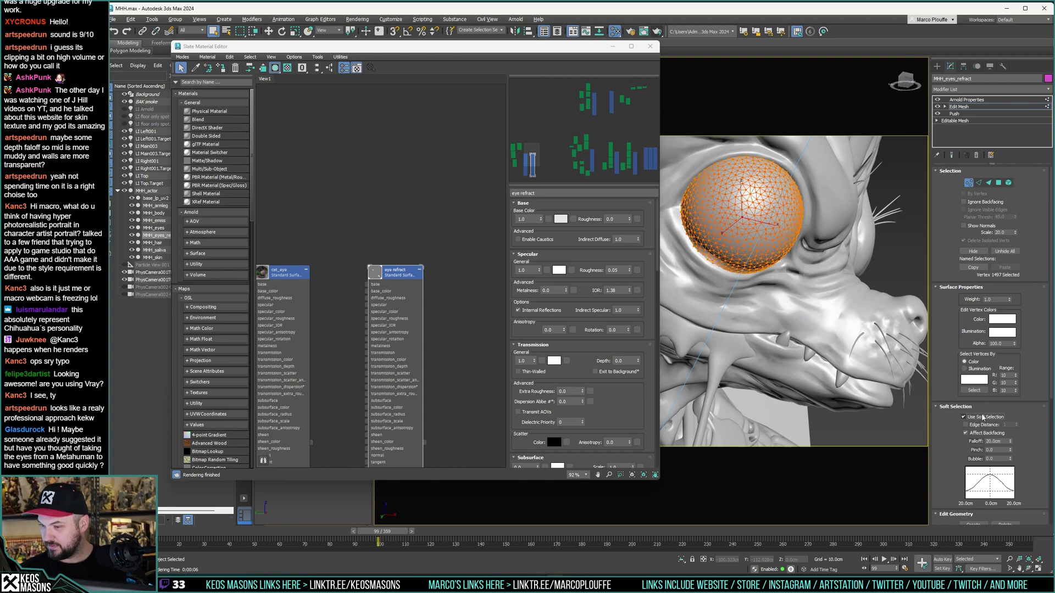
{"action": "mouse_move", "coordinate": [1009, 441]}
{"action": "left_mouse_down"}
{"action": "mouse_move", "coordinate": [1010, 481]}
{"action": "mouse_move", "coordinate": [1010, 423]}
{"action": "mouse_move", "coordinate": [1010, 457]}
{"action": "left_mouse_up"}
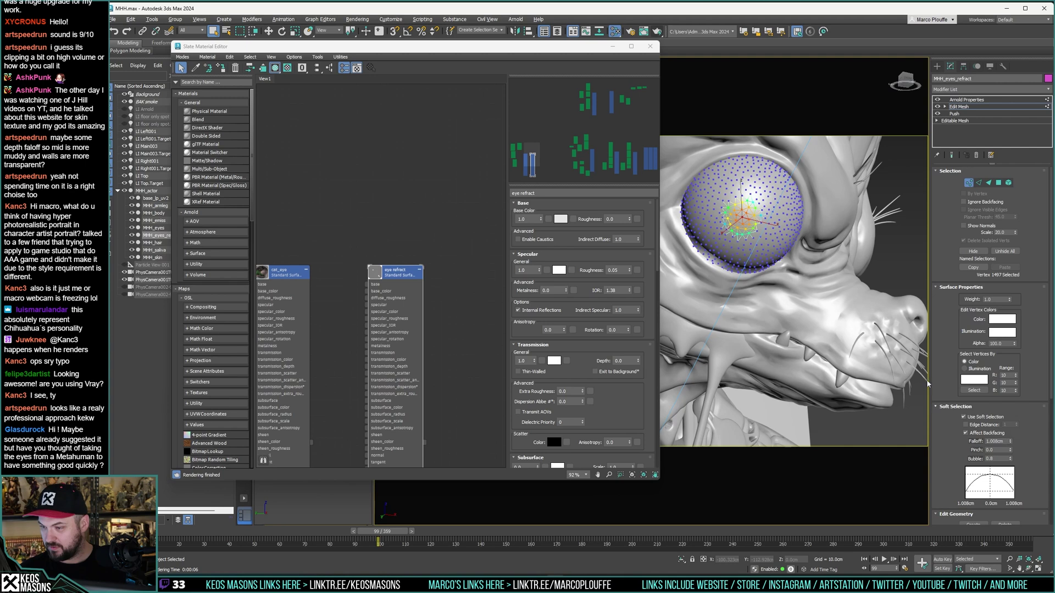
{"action": "middle_click_drag", "start_coordinate": [869, 348], "coordinate": [799, 318], "text": "alt"}
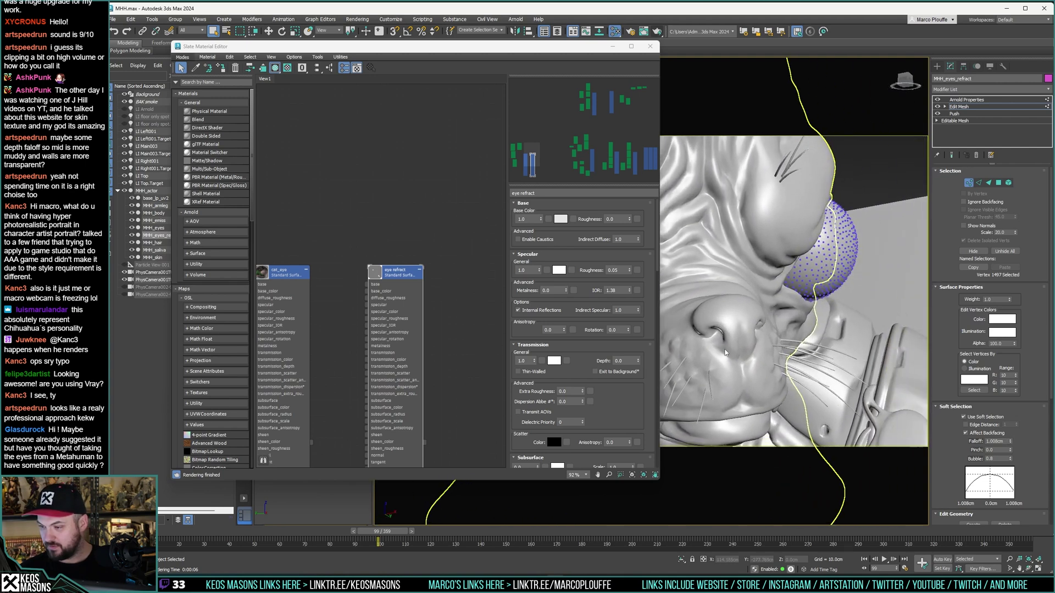
Step: Compare the inner MHH_eyes mesh with the outer MHH_eyes_refract layer from the side of the eye
{"action": "left_click", "coordinate": [156, 243]}
{"action": "left_click", "coordinate": [154, 227]}
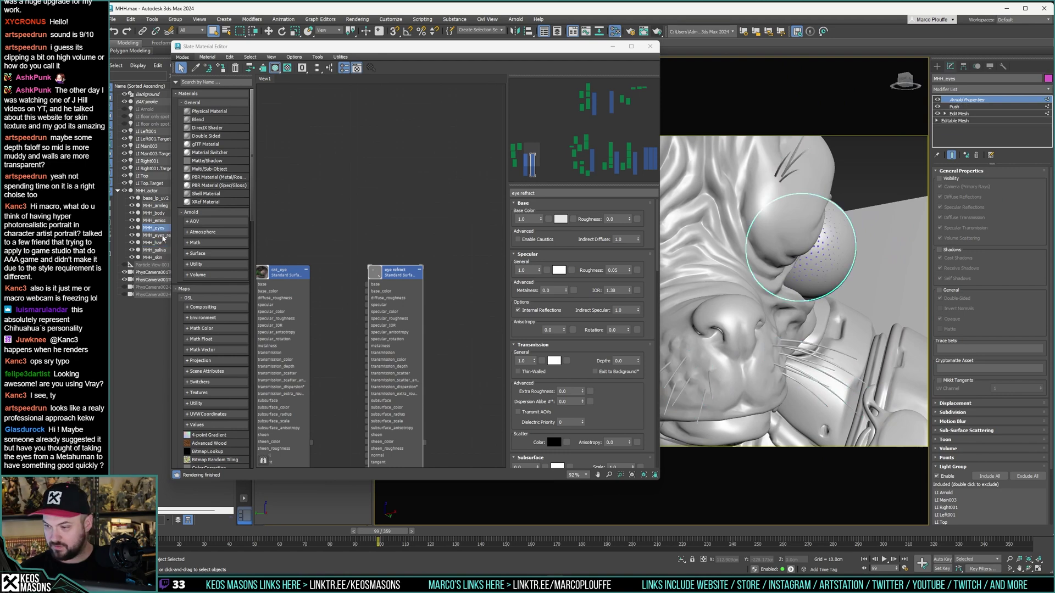
{"action": "middle_click_drag", "start_coordinate": [741, 255], "coordinate": [734, 251], "text": "alt"}
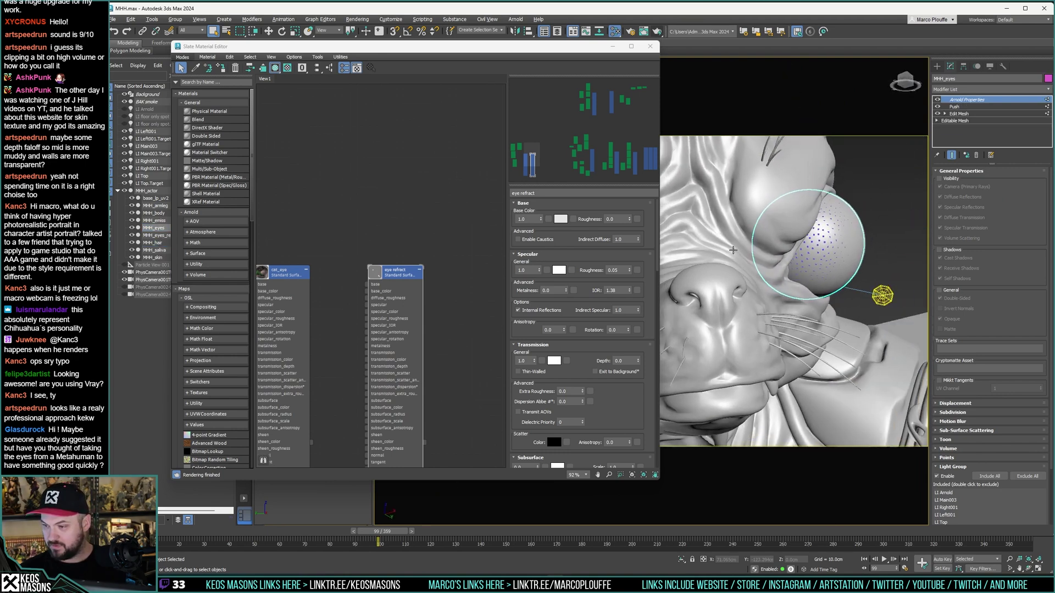
{"action": "left_click", "coordinate": [156, 235]}
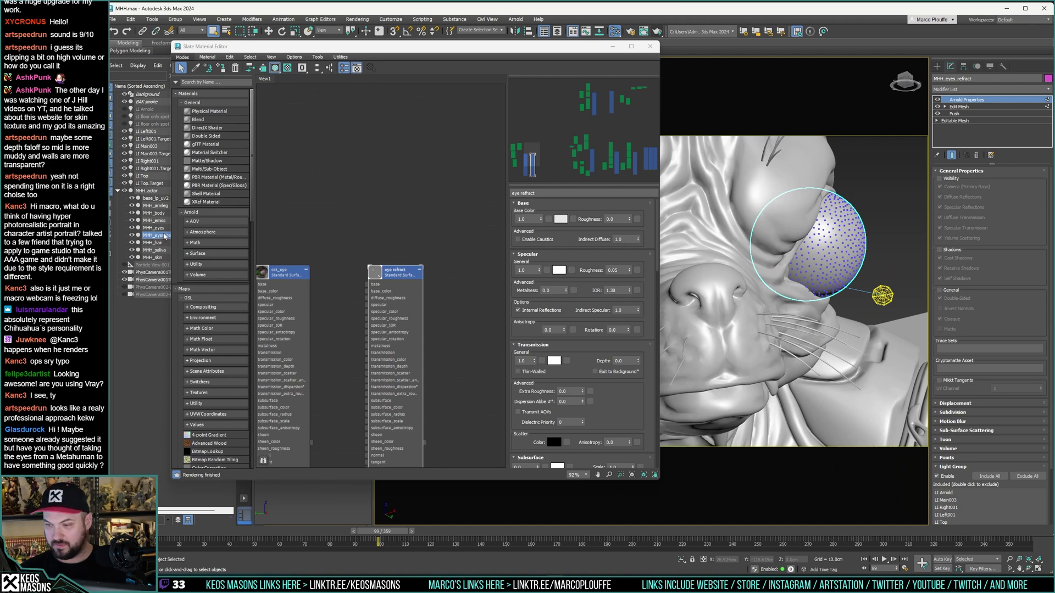
{"action": "left_click", "coordinate": [165, 229]}
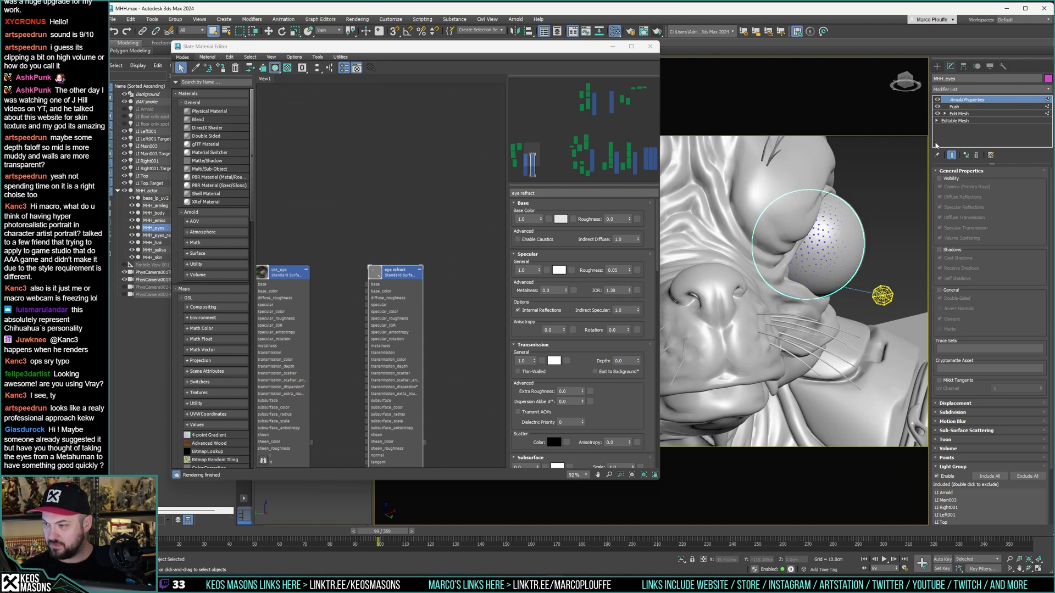
Step: Open the Edit Mesh vertices of MHH_eyes and place the rendered frame beside the viewport for reference
{"action": "left_click", "coordinate": [955, 106]}
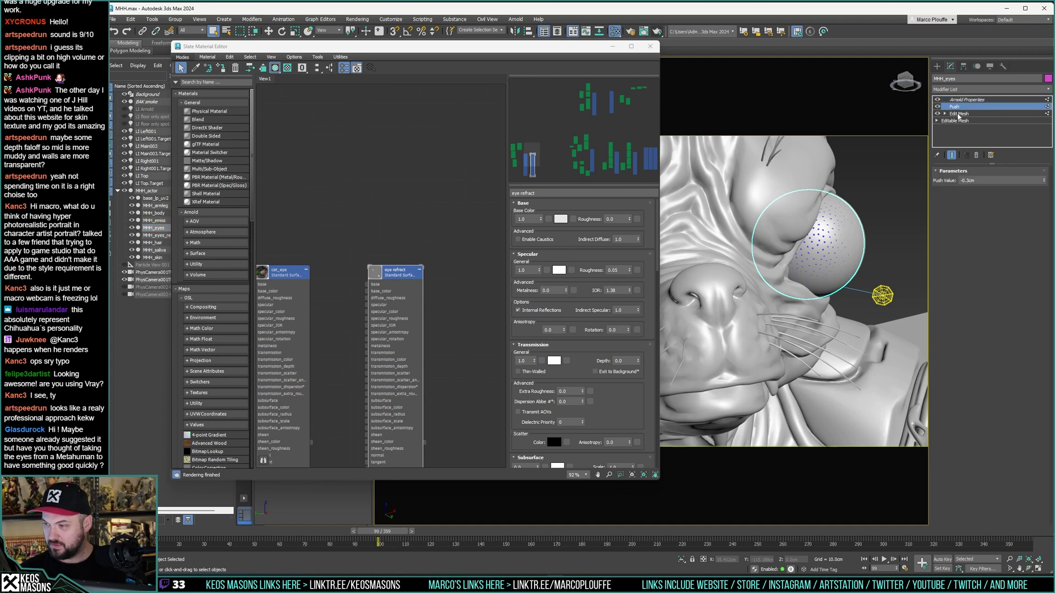
{"action": "left_click", "coordinate": [959, 114]}
{"action": "middle_click_drag", "start_coordinate": [869, 310], "coordinate": [736, 254], "text": "alt"}
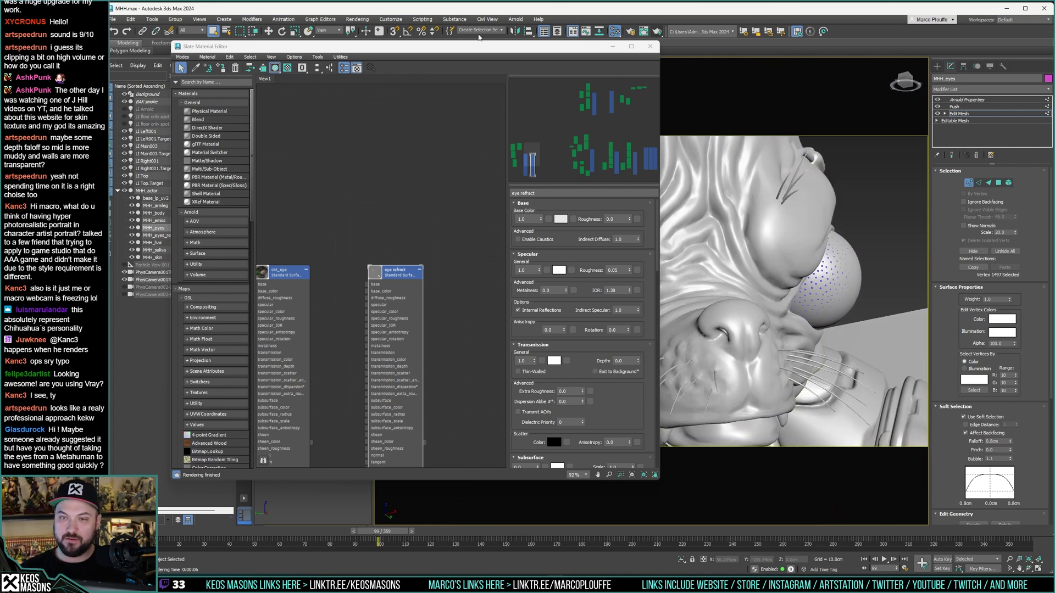
{"action": "left_click", "coordinate": [658, 33]}
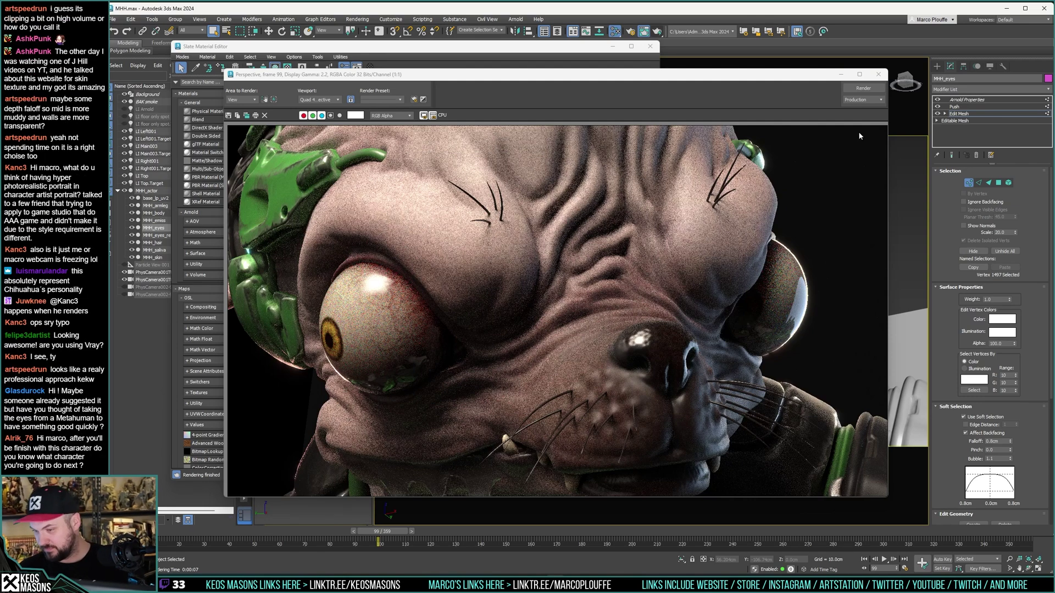
{"action": "left_click_drag", "start_coordinate": [821, 81], "coordinate": [608, 81]}
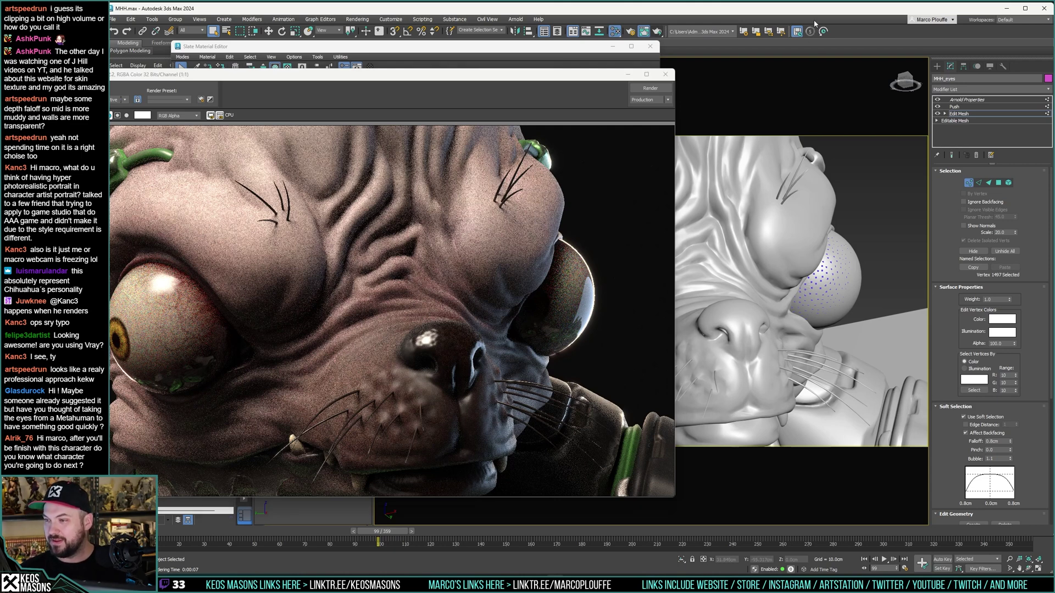
Step: Select the first vertices around the iris centre in the Edit Mesh of MHH_eyes
{"action": "left_click", "coordinate": [805, 286]}
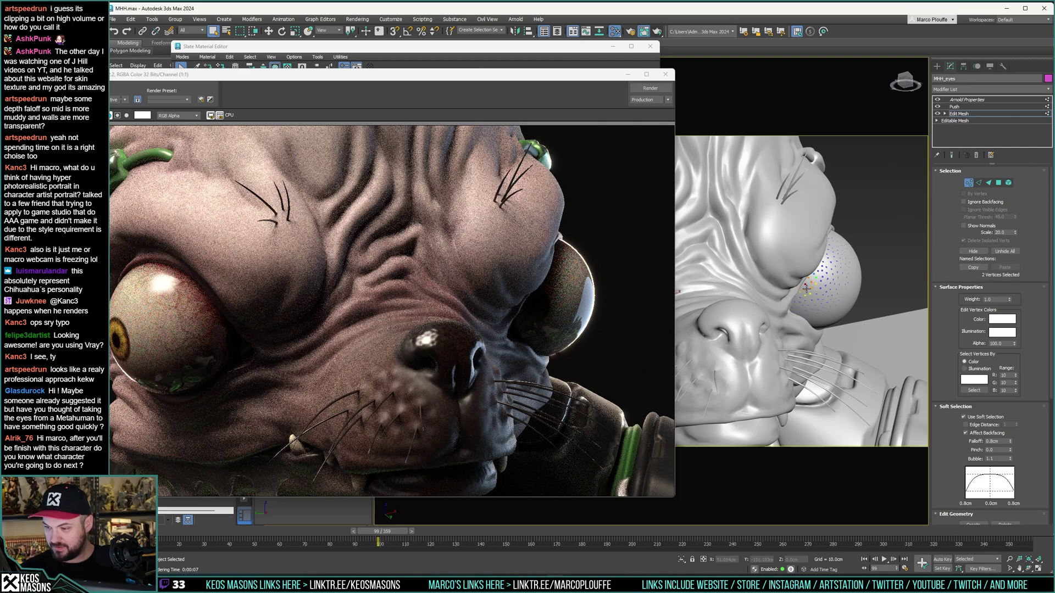
{"action": "middle_click_drag", "start_coordinate": [803, 322], "coordinate": [699, 330], "text": "alt"}
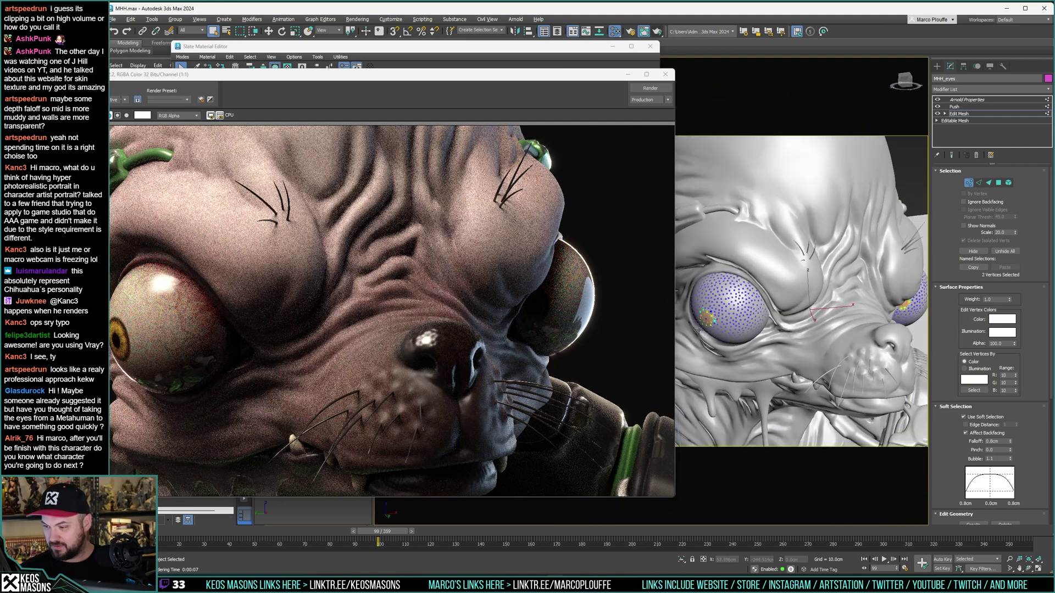
{"action": "scroll", "coordinate": [697, 328], "scroll_direction": "up", "scroll_amount": 8}
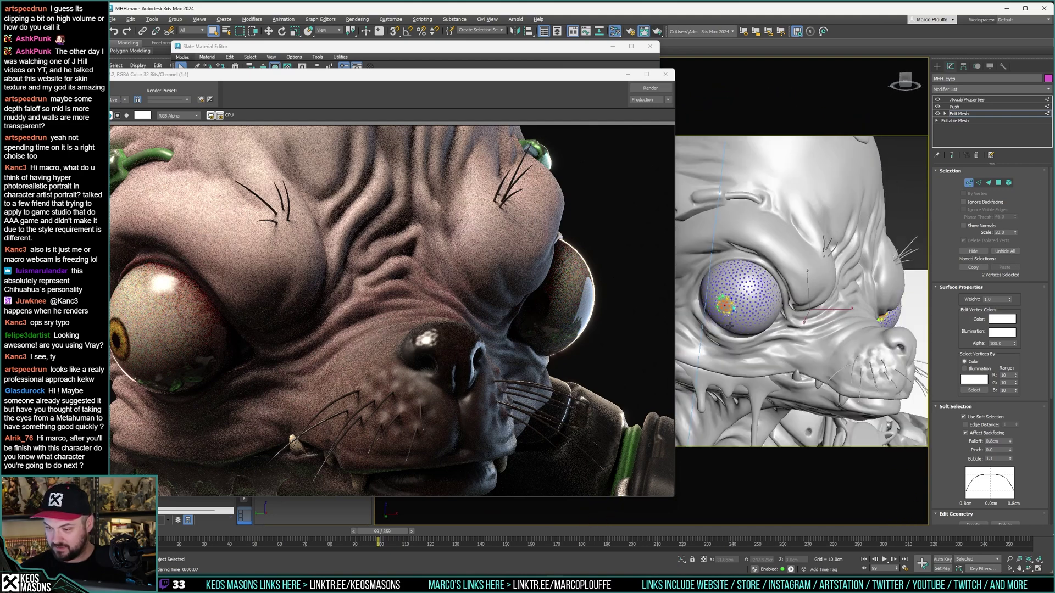
{"action": "scroll", "coordinate": [760, 306], "scroll_direction": "down", "scroll_amount": 4}
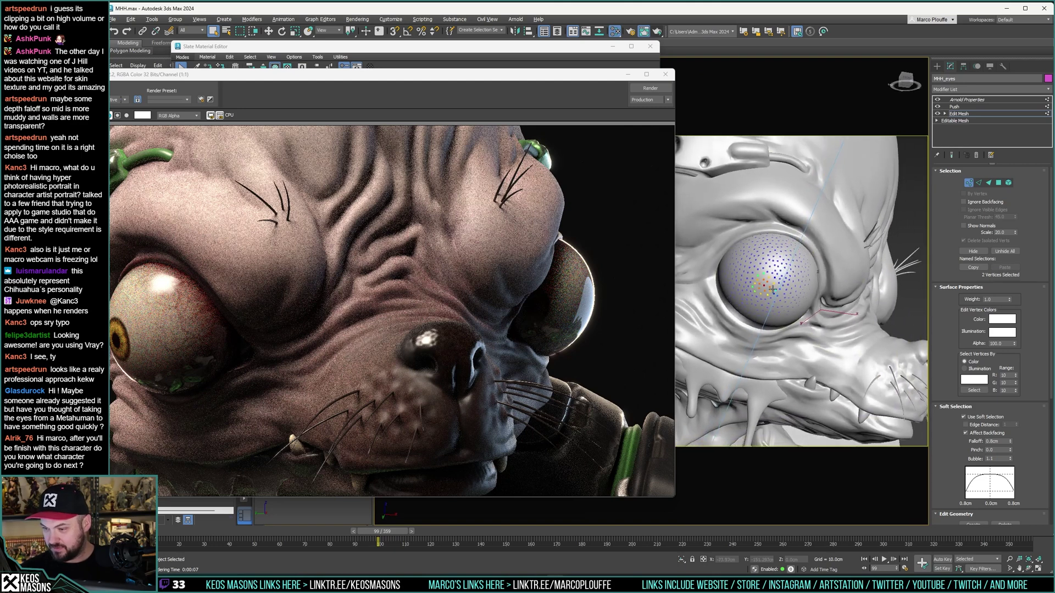
{"action": "left_click", "coordinate": [767, 282], "text": "ctrl"}
{"action": "left_click", "coordinate": [767, 279], "text": "ctrl"}
Step: Add the missing iris vertex on the other eye to the selection and render the close-up eye view
{"action": "middle_click_drag", "start_coordinate": [877, 332], "coordinate": [769, 330], "text": "alt"}
{"action": "scroll", "coordinate": [800, 291], "scroll_direction": "up", "scroll_amount": 3}
{"action": "middle_click_drag", "start_coordinate": [800, 292], "coordinate": [870, 294], "text": "alt"}
{"action": "scroll", "coordinate": [835, 307], "scroll_direction": "down", "scroll_amount": 2}
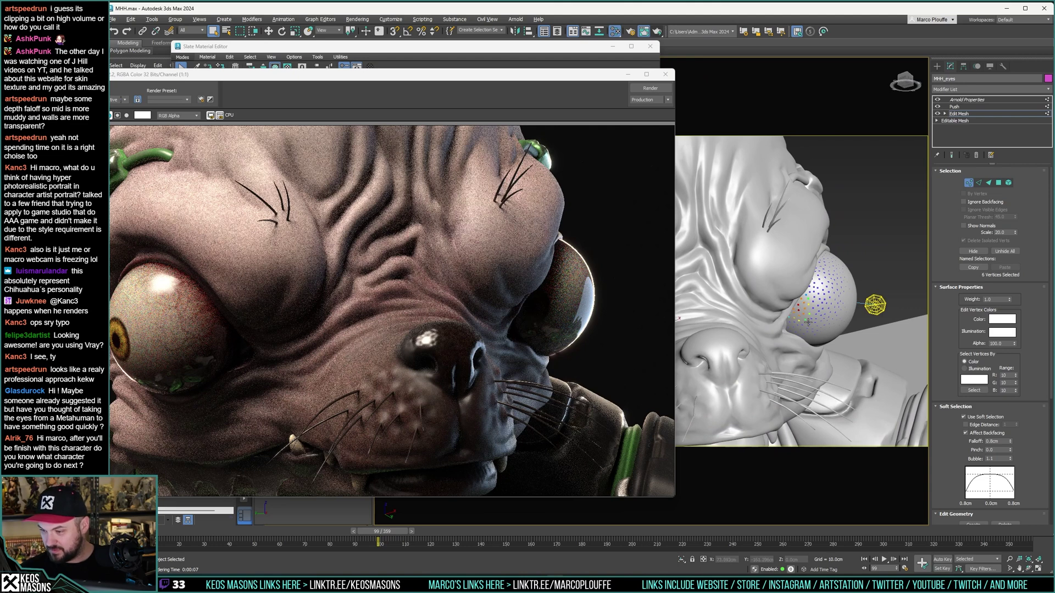
{"action": "left_click", "coordinate": [804, 309], "text": "ctrl"}
{"action": "scroll", "coordinate": [767, 294], "scroll_direction": "down", "scroll_amount": 4}
{"action": "middle_click_drag", "start_coordinate": [772, 316], "coordinate": [749, 300], "text": "alt"}
{"action": "scroll", "coordinate": [776, 307], "scroll_direction": "up", "scroll_amount": 3}
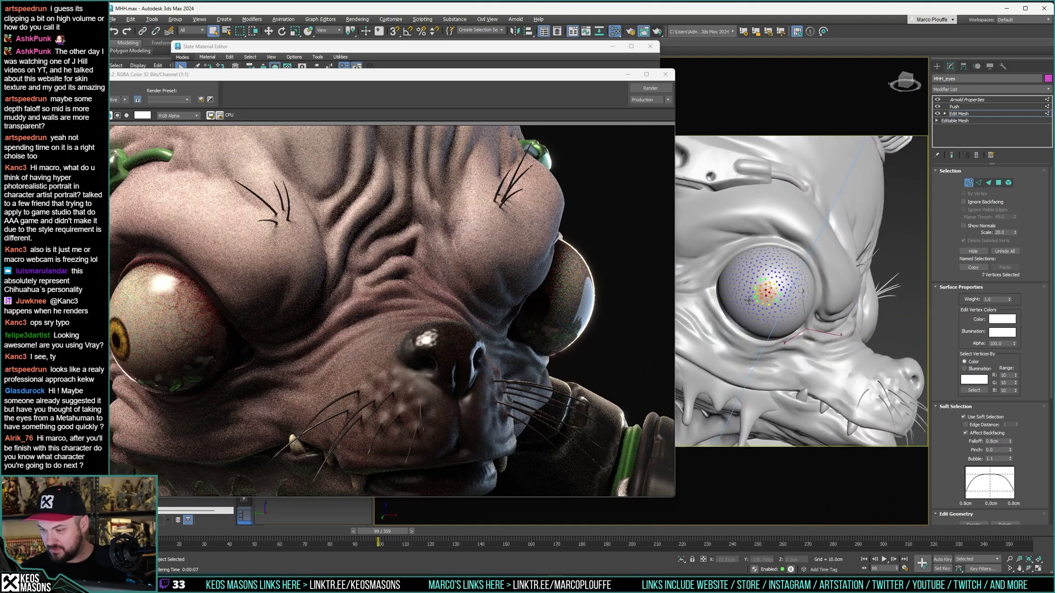
{"action": "left_click", "coordinate": [650, 88]}
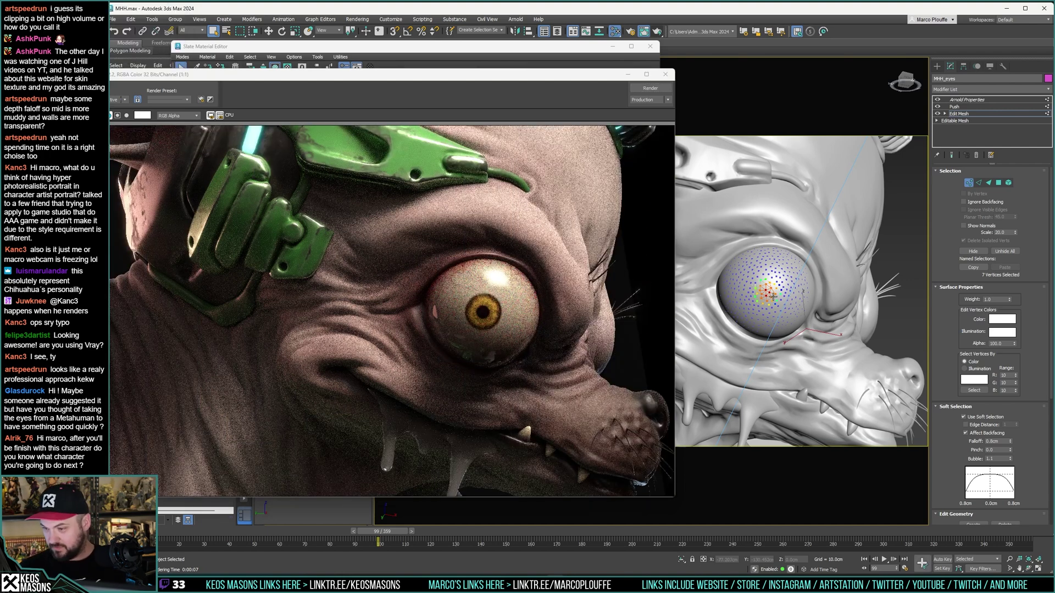
Step: Try adding and removing individual vertices around the rendered iris centre in the MHH_eyes selection
{"action": "left_click", "coordinate": [768, 289], "text": "ctrl"}
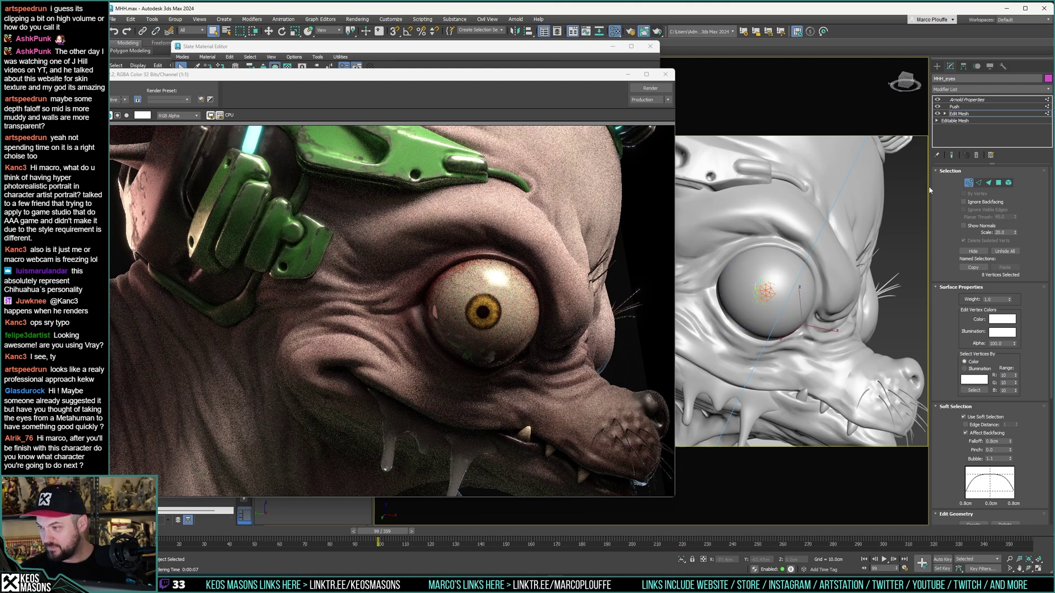
{"action": "left_click", "coordinate": [131, 19]}
{"action": "left_click", "coordinate": [140, 33]}
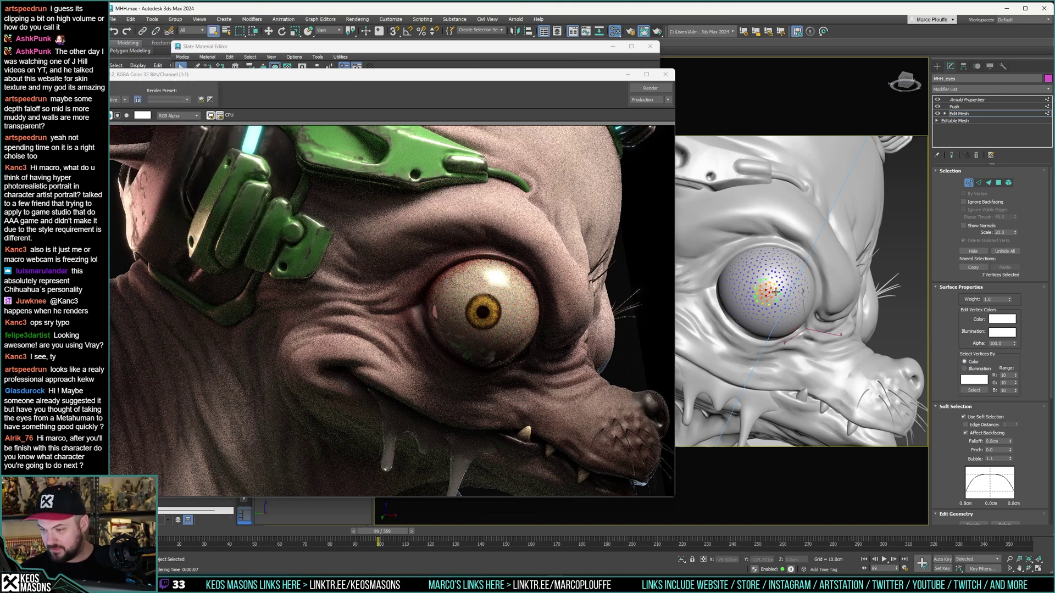
{"action": "left_click", "coordinate": [766, 295], "text": "alt"}
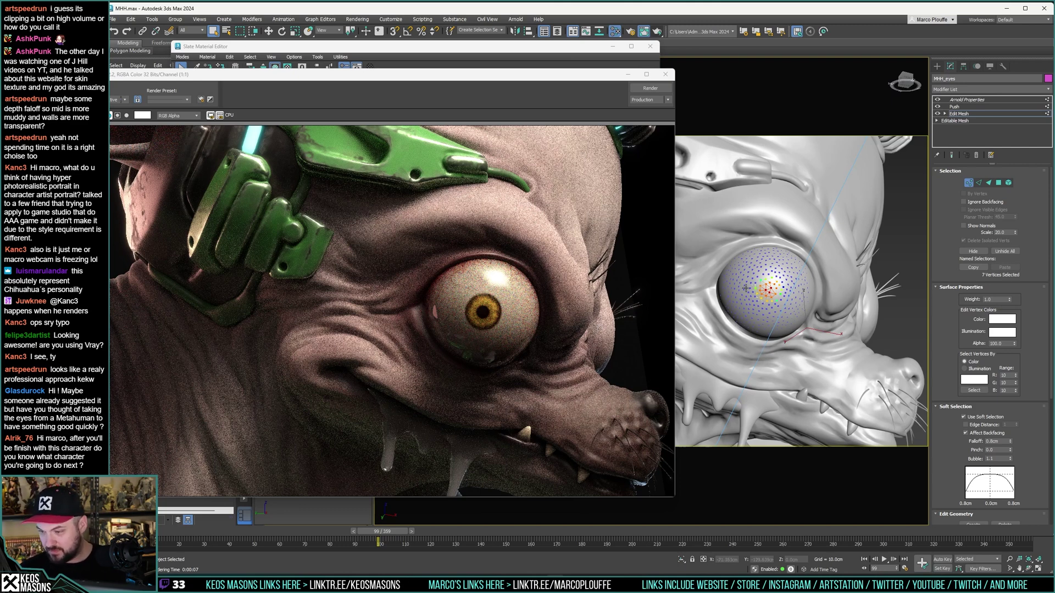
{"action": "left_click", "coordinate": [771, 286], "text": "alt"}
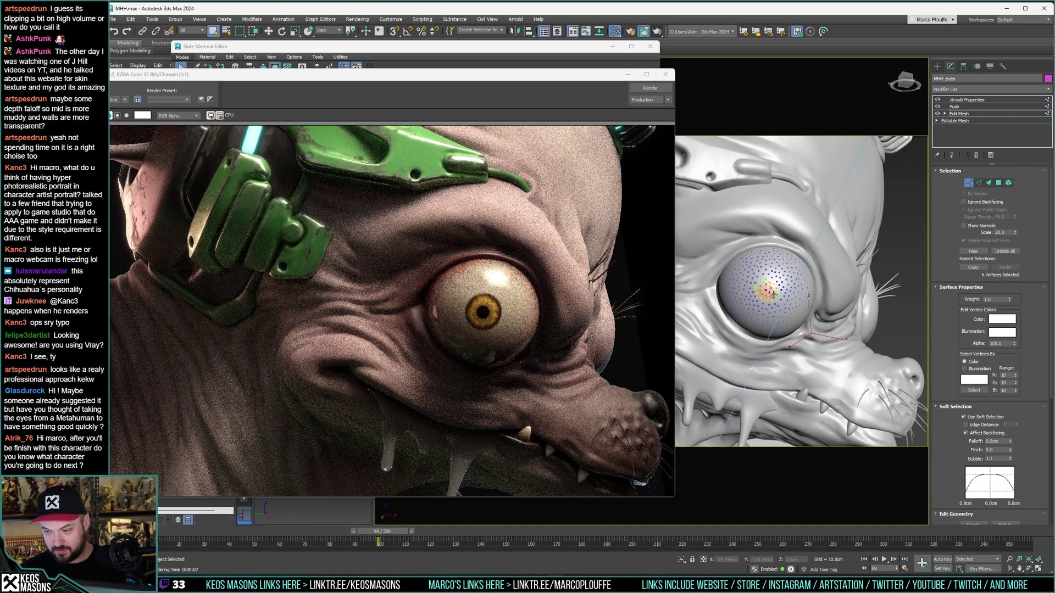
{"action": "left_click", "coordinate": [765, 293], "text": "ctrl"}
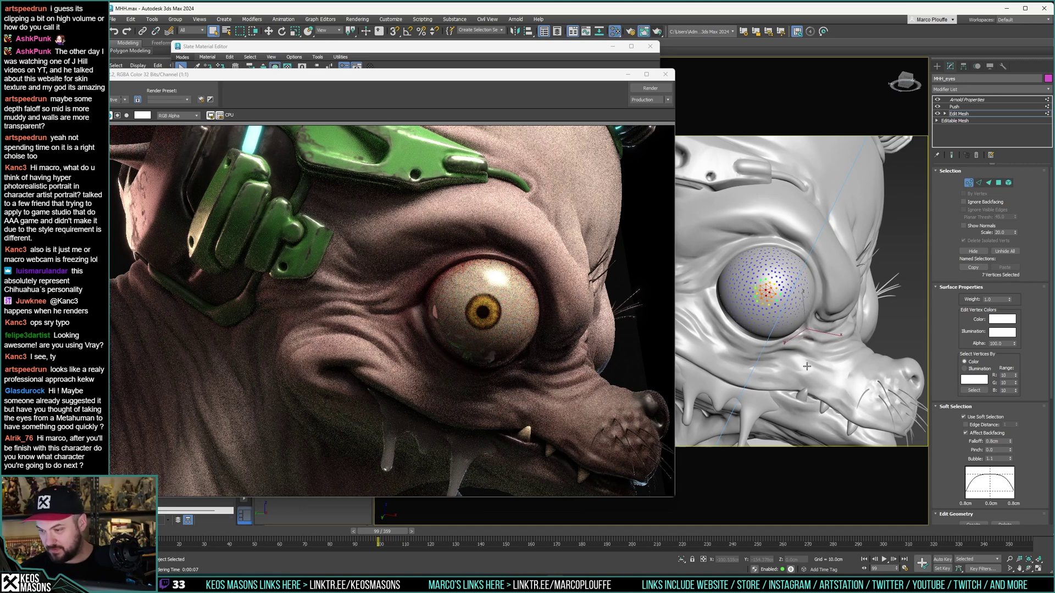
Step: Check the selected iris vertices on both eyes and view the result of the Push modifier on MHH_eyes
{"action": "middle_click_drag", "start_coordinate": [836, 343], "coordinate": [802, 327], "text": "alt"}
{"action": "scroll", "coordinate": [839, 308], "scroll_direction": "up", "scroll_amount": 4}
{"action": "scroll", "coordinate": [840, 308], "scroll_direction": "down", "scroll_amount": 10}
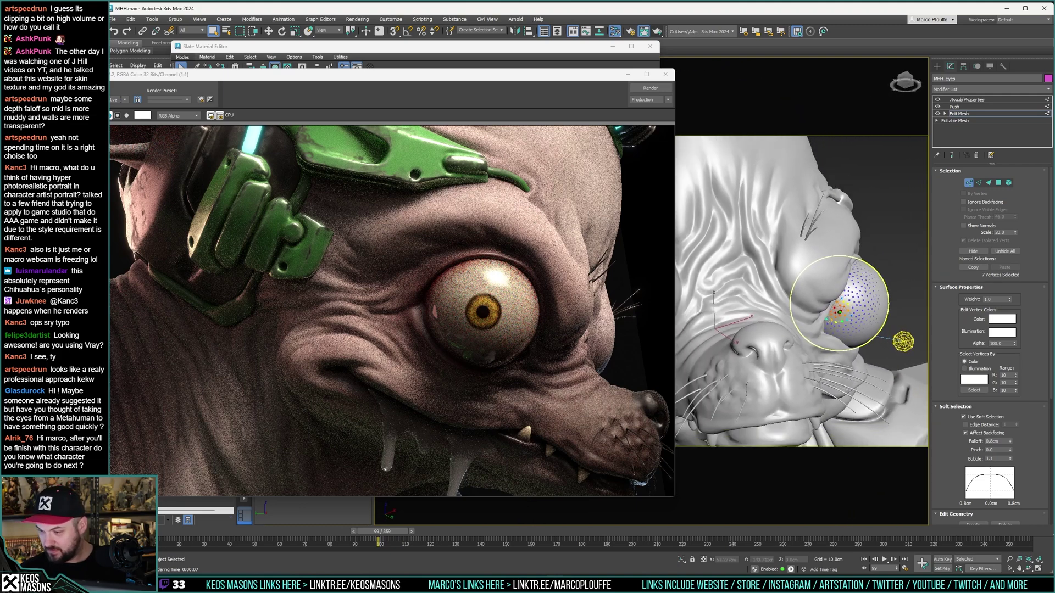
{"action": "middle_click_drag", "start_coordinate": [768, 343], "coordinate": [853, 303], "text": "alt"}
{"action": "scroll", "coordinate": [815, 317], "scroll_direction": "up", "scroll_amount": 4}
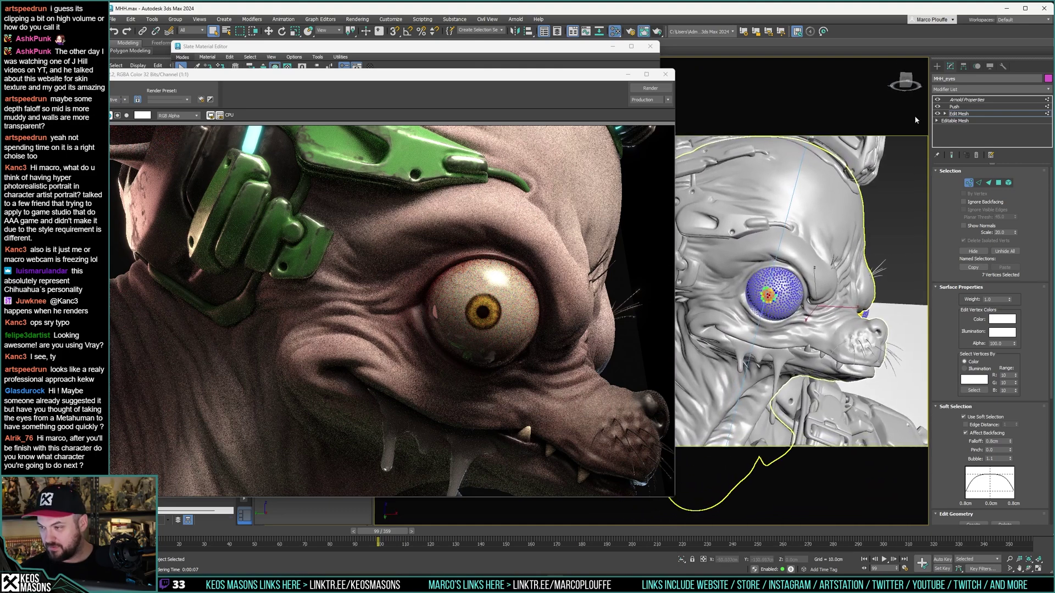
{"action": "left_click", "coordinate": [965, 107]}
{"action": "middle_click_drag", "start_coordinate": [892, 220], "coordinate": [826, 278], "text": "alt"}
{"action": "scroll", "coordinate": [827, 278], "scroll_direction": "up", "scroll_amount": 3}
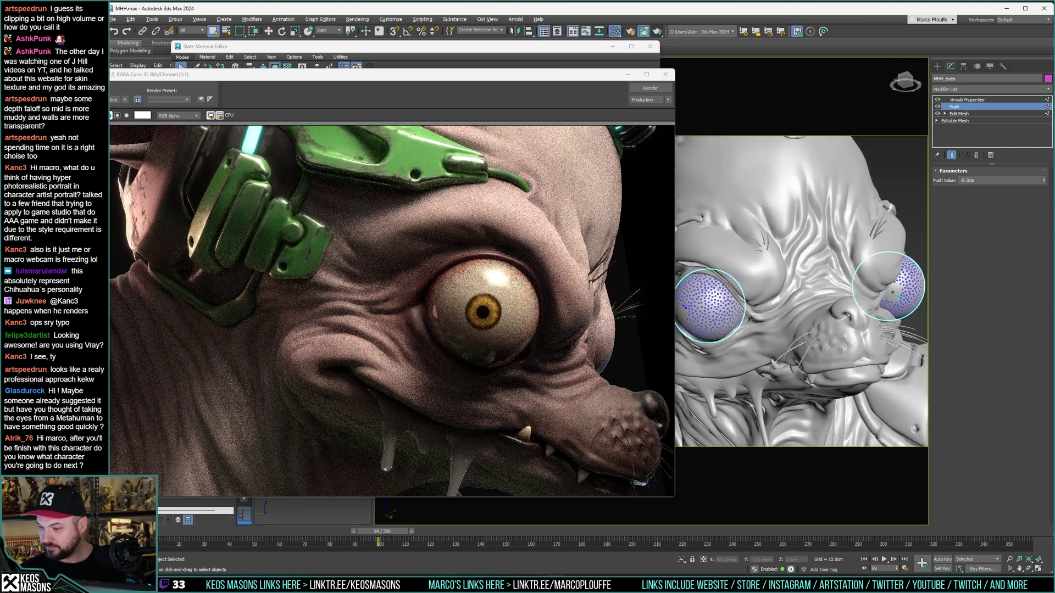
Step: Switch to the Edit Mesh of MHH_eyes_refract and examine its soft-selected vertex over the iris
{"action": "left_click", "coordinate": [893, 291]}
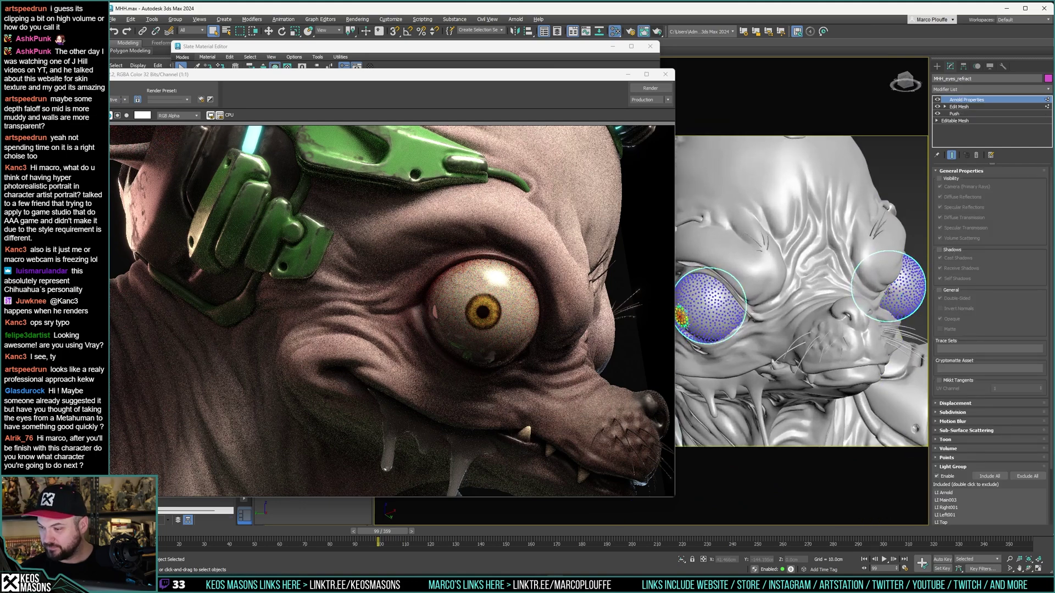
{"action": "left_click", "coordinate": [963, 108]}
{"action": "middle_click_drag", "start_coordinate": [734, 310], "coordinate": [755, 325], "text": "alt"}
{"action": "scroll", "coordinate": [755, 325], "scroll_direction": "up", "scroll_amount": 6}
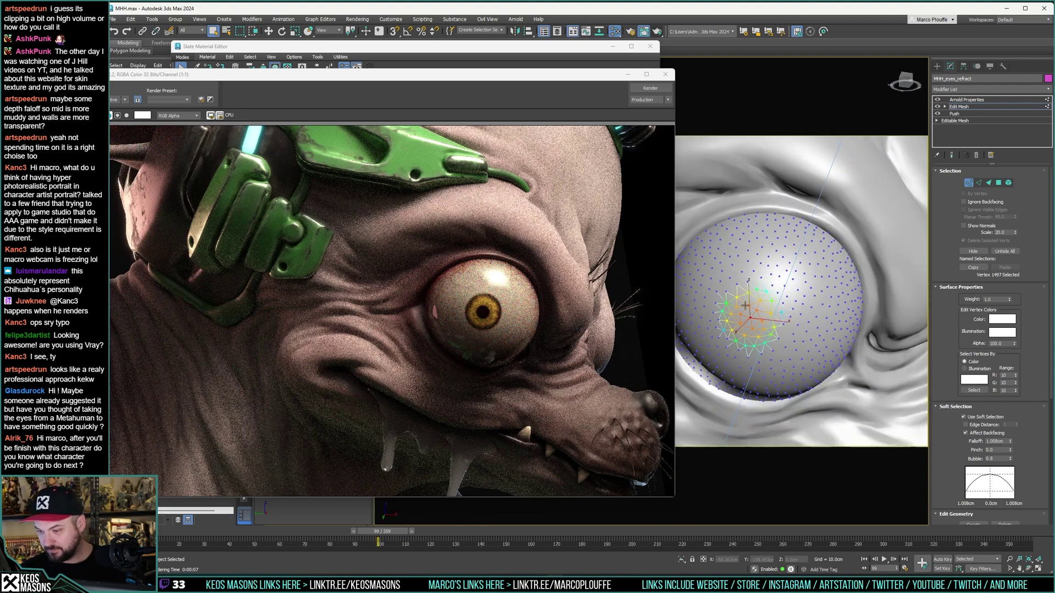
{"action": "scroll", "coordinate": [756, 310], "scroll_direction": "down", "scroll_amount": 4}
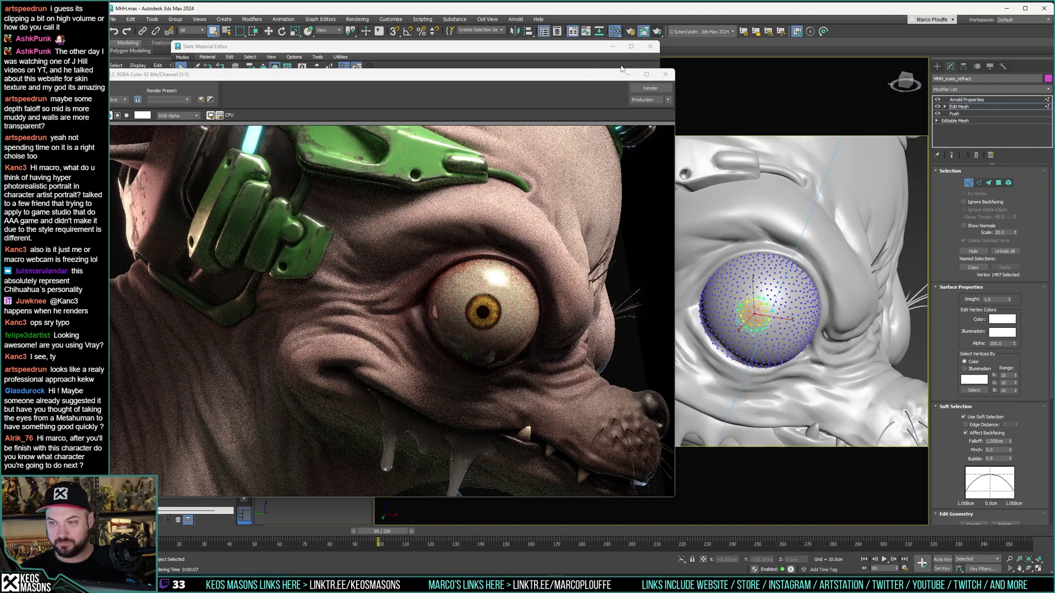
Step: Close the rendered frame and compare the iris vertices of MHH_eyes with those of MHH_eyes_refract
{"action": "left_click", "coordinate": [665, 75]}
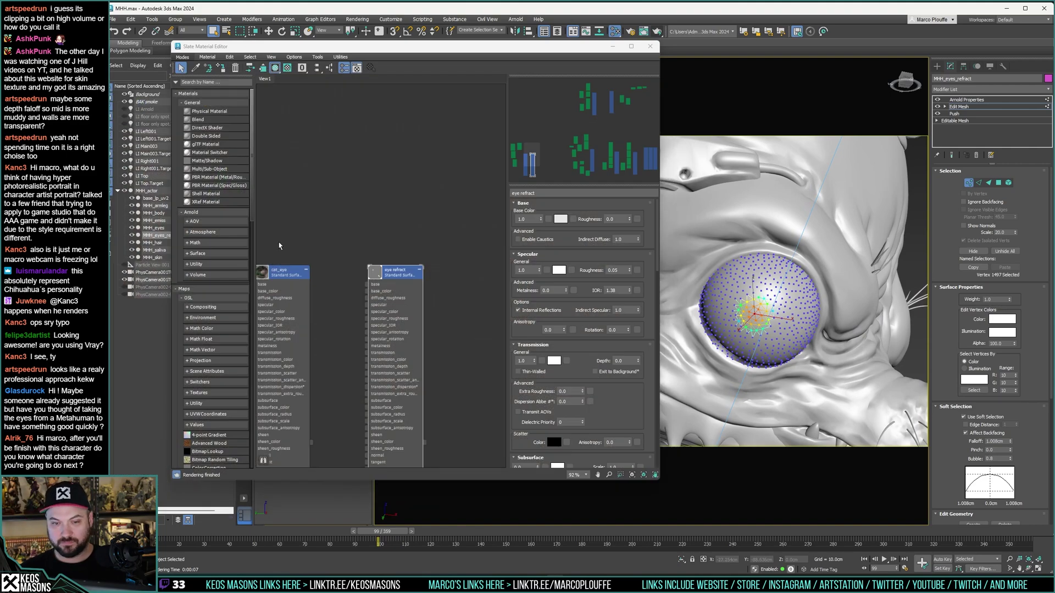
{"action": "left_click", "coordinate": [153, 228]}
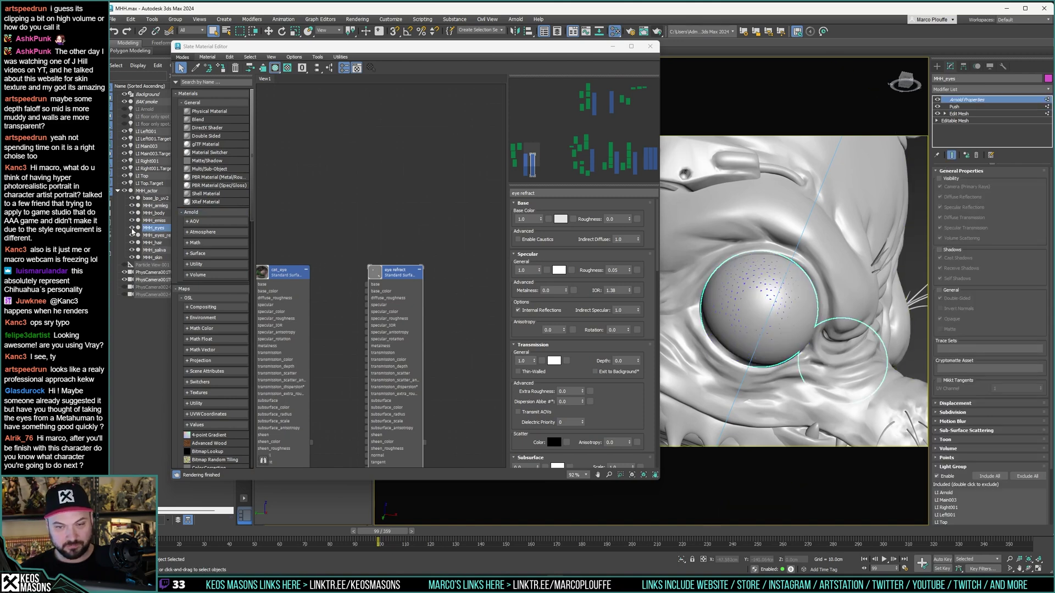
{"action": "left_click", "coordinate": [153, 235]}
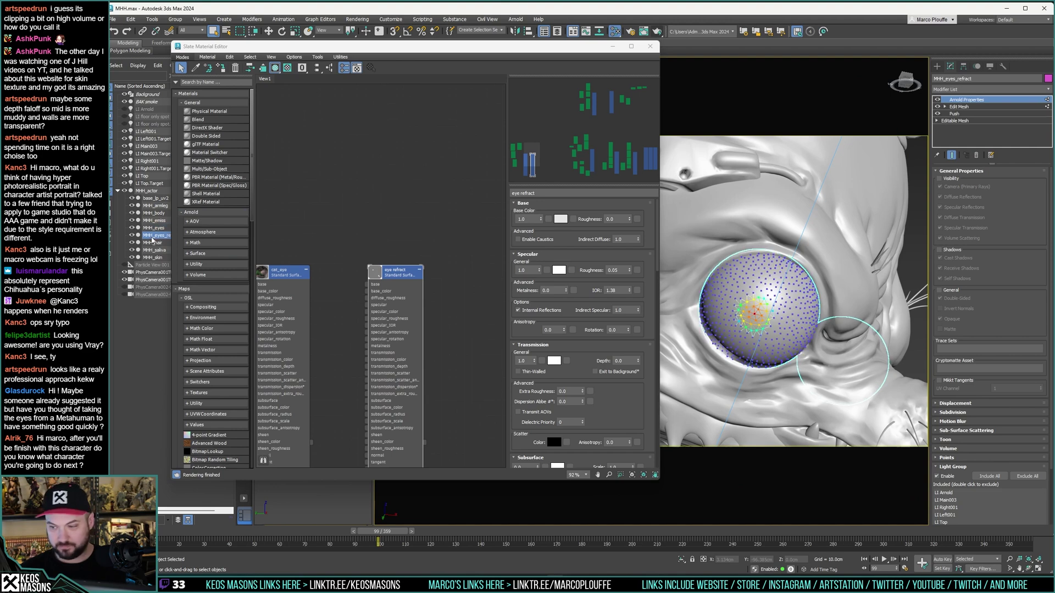
{"action": "left_click", "coordinate": [154, 227]}
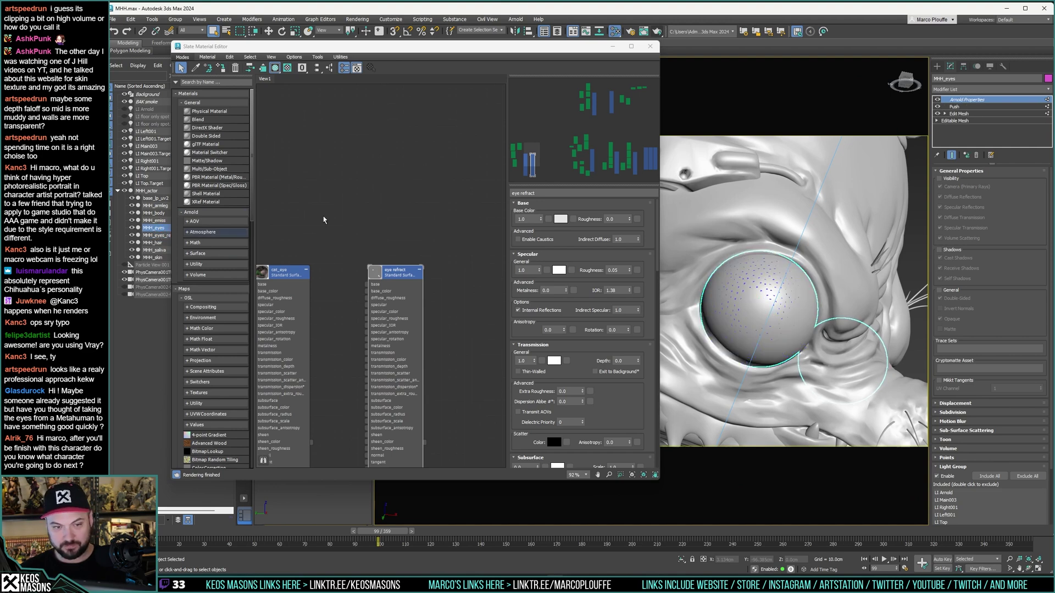
{"action": "left_click", "coordinate": [959, 114]}
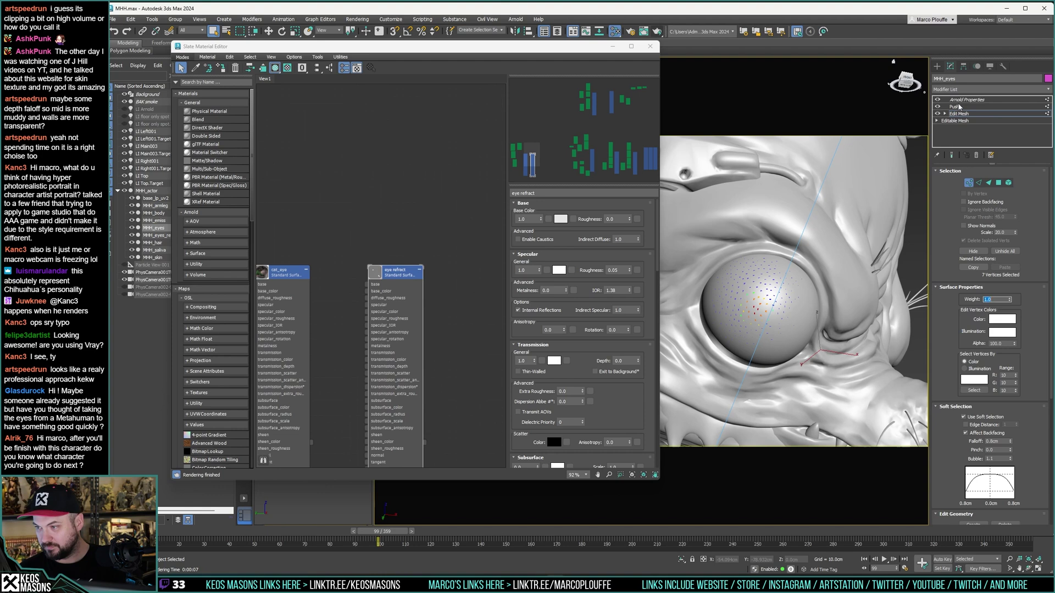
{"action": "left_click", "coordinate": [965, 100]}
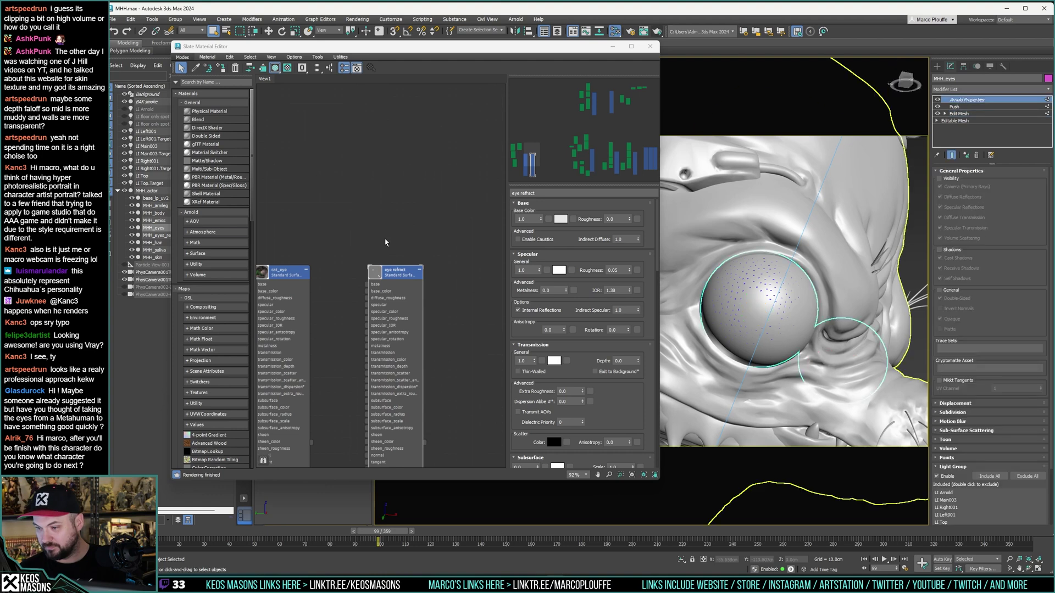
Step: Compare the soft-selected iris vertices of MHH_eyes_refract with the iris vertices of MHH_eyes on the other eye
{"action": "left_click", "coordinate": [162, 235]}
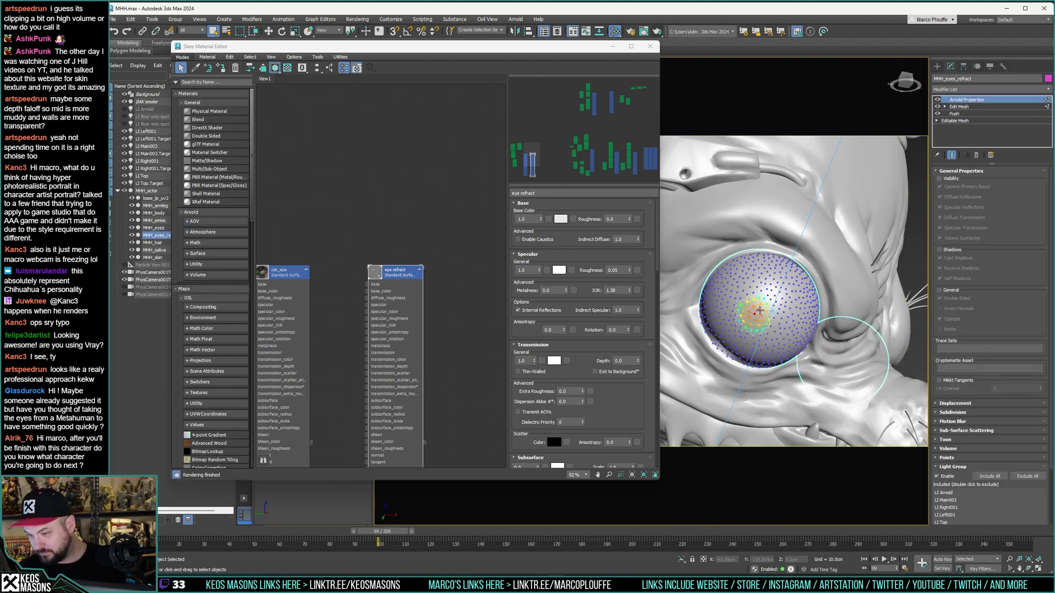
{"action": "left_click", "coordinate": [958, 106]}
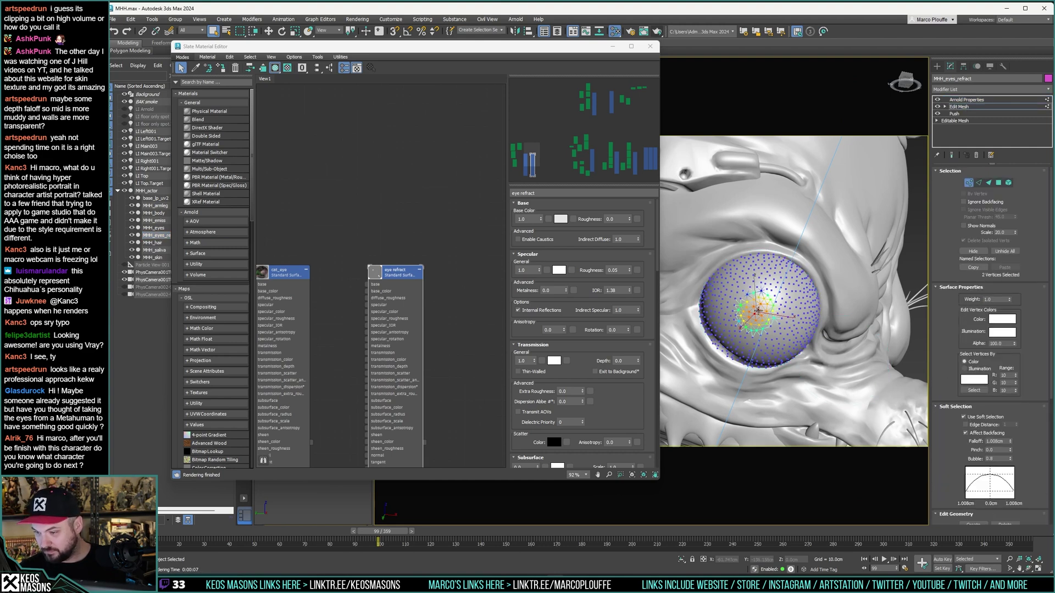
{"action": "middle_click_drag", "start_coordinate": [753, 308], "coordinate": [819, 279], "text": "alt"}
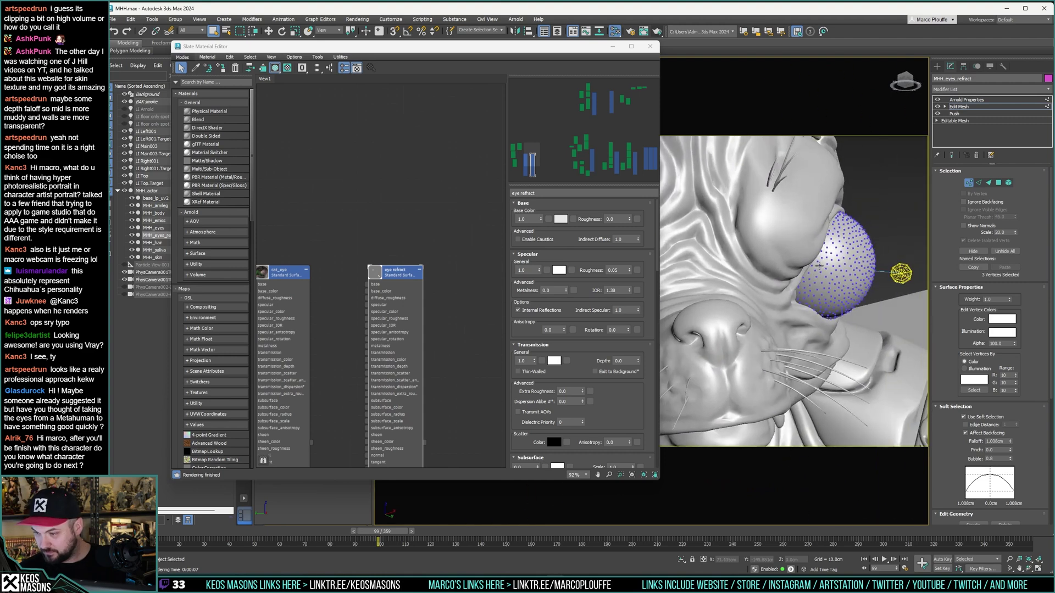
{"action": "left_click", "coordinate": [157, 227]}
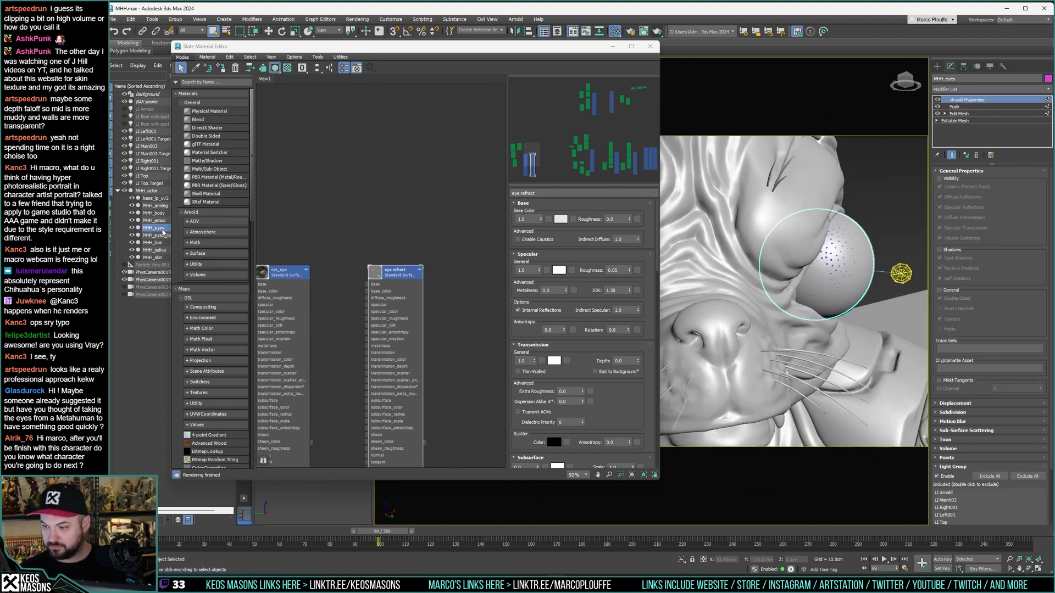
{"action": "left_click", "coordinate": [980, 102]}
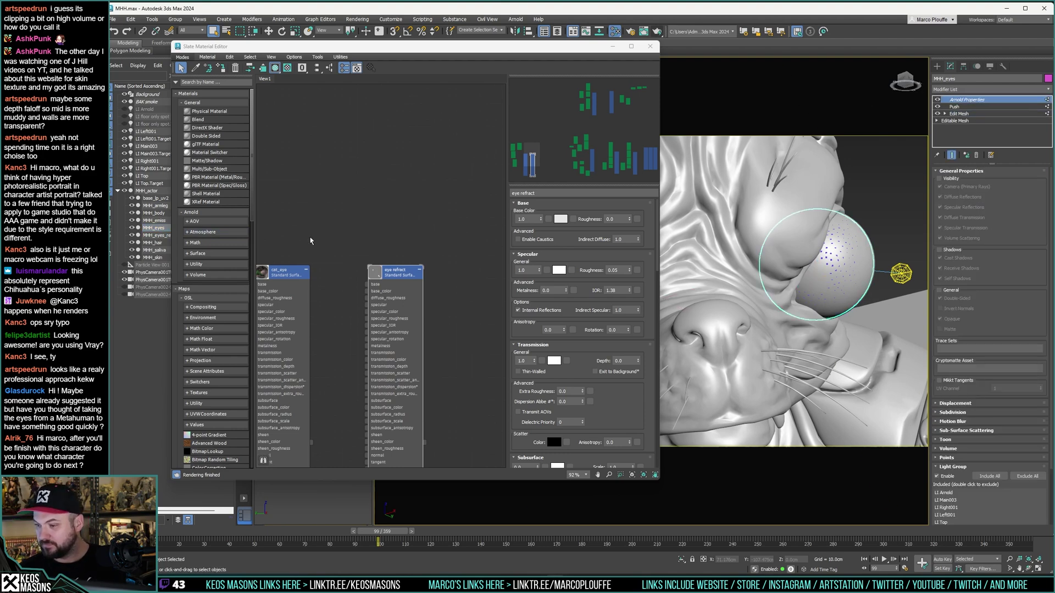
Step: Add the other eye's iris vertices to the soft selection in the Edit Mesh of MHH_eyes_refract
{"action": "left_click", "coordinate": [162, 235]}
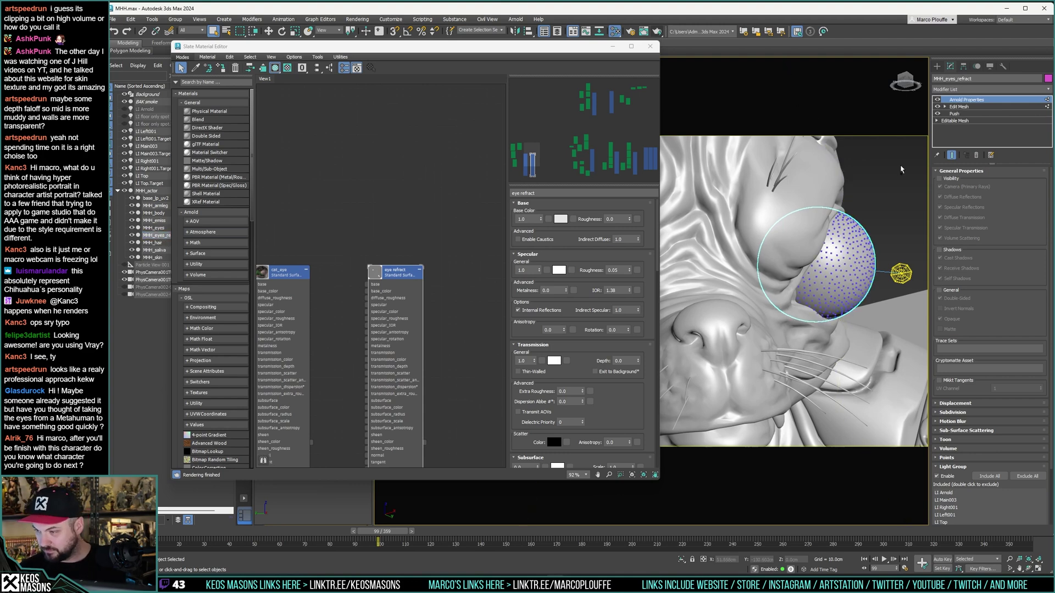
{"action": "left_click", "coordinate": [958, 106]}
{"action": "left_click", "coordinate": [809, 274]}
{"action": "left_click_drag", "start_coordinate": [815, 278], "coordinate": [812, 281]}
{"action": "middle_click_drag", "start_coordinate": [811, 281], "coordinate": [823, 328], "text": "alt"}
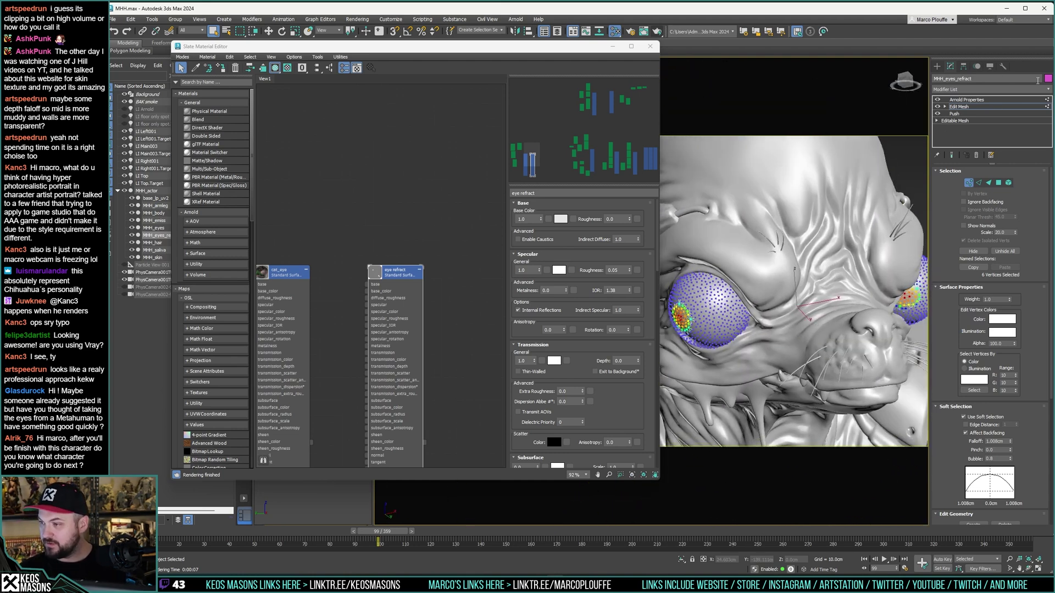
Step: Add a Push modifier above the Edit Mesh of MHH_eyes_refract and set its push value to 0.3 cm
{"action": "left_click", "coordinate": [1048, 90]}
{"action": "type", "text": "pus"}
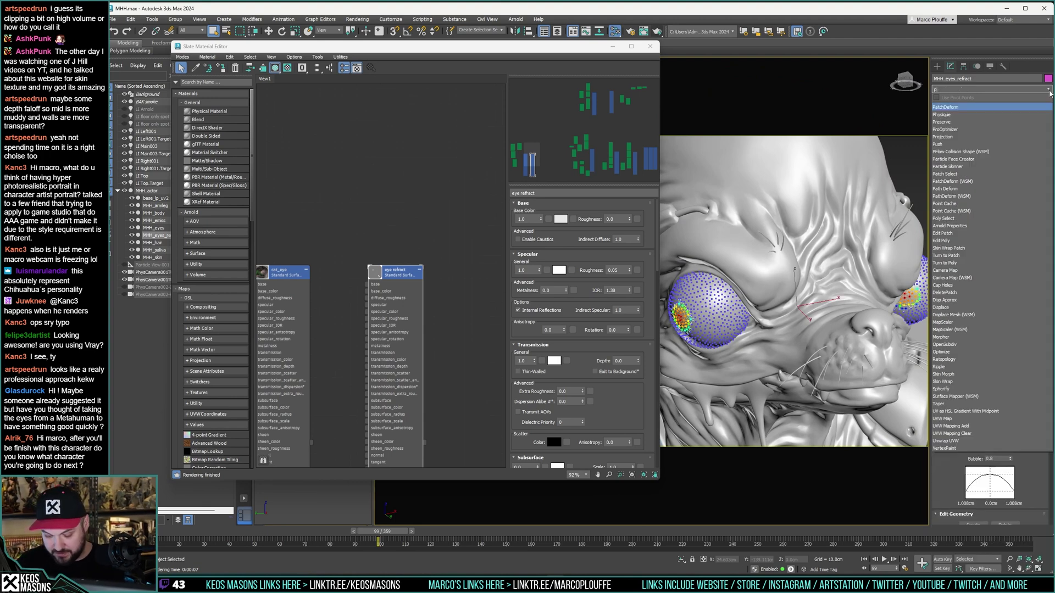
{"action": "key", "text": "Return"}
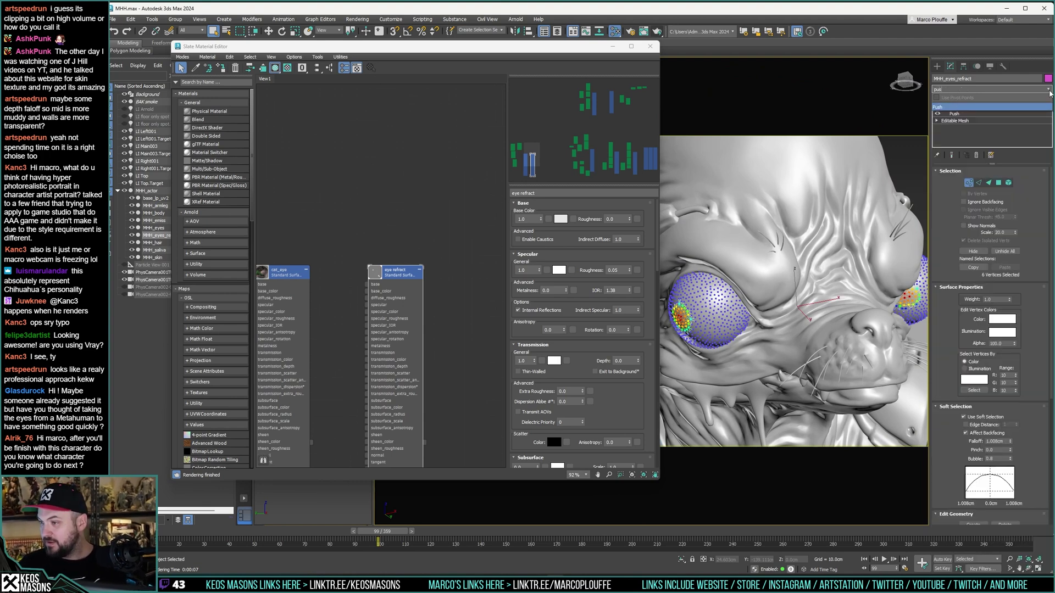
{"action": "left_click", "coordinate": [953, 107]}
{"action": "left_click", "coordinate": [1044, 182]}
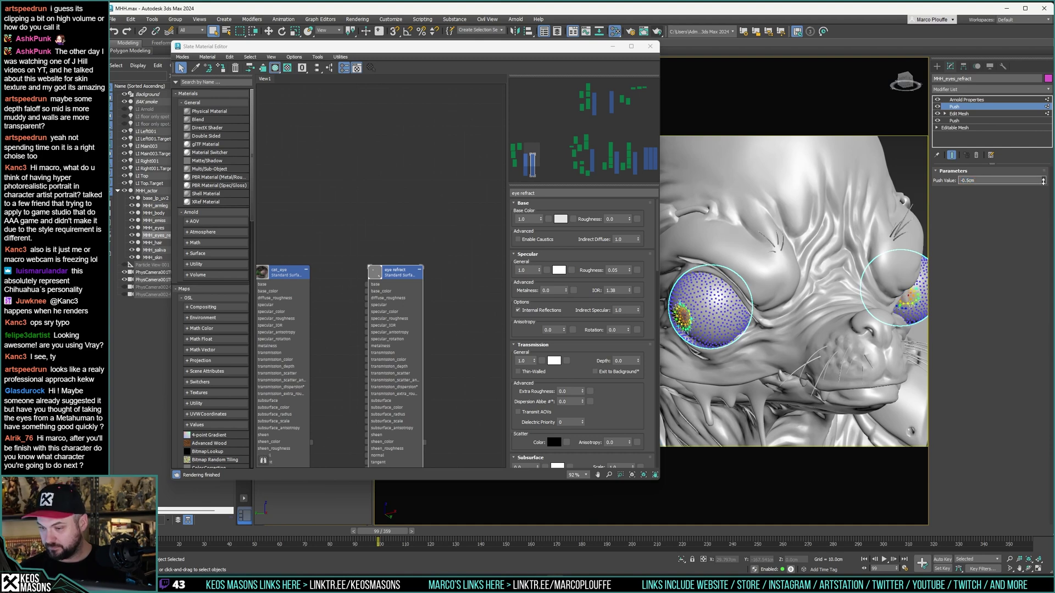
{"action": "left_click", "coordinate": [1044, 179]}
{"action": "middle_click_drag", "start_coordinate": [781, 335], "coordinate": [709, 316], "text": "alt"}
{"action": "scroll", "coordinate": [732, 340], "scroll_direction": "up", "scroll_amount": 4}
{"action": "left_click_drag", "start_coordinate": [1043, 182], "coordinate": [1045, 181]}
Step: Render the head from side and front angles to examine the bulge of the refractive cornea
{"action": "scroll", "coordinate": [821, 247], "scroll_direction": "down", "scroll_amount": 2}
{"action": "middle_click_drag", "start_coordinate": [807, 258], "coordinate": [857, 219], "text": "alt"}
{"action": "scroll", "coordinate": [807, 292], "scroll_direction": "down", "scroll_amount": 3}
{"action": "scroll", "coordinate": [783, 308], "scroll_direction": "up", "scroll_amount": 2}
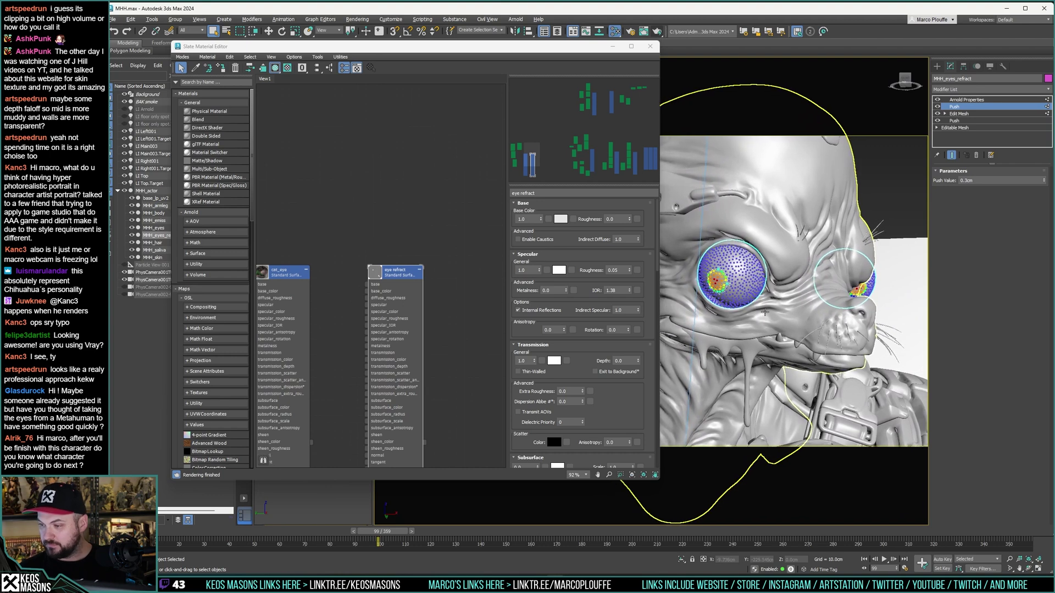
{"action": "middle_click_drag", "start_coordinate": [736, 231], "coordinate": [749, 236], "text": "alt"}
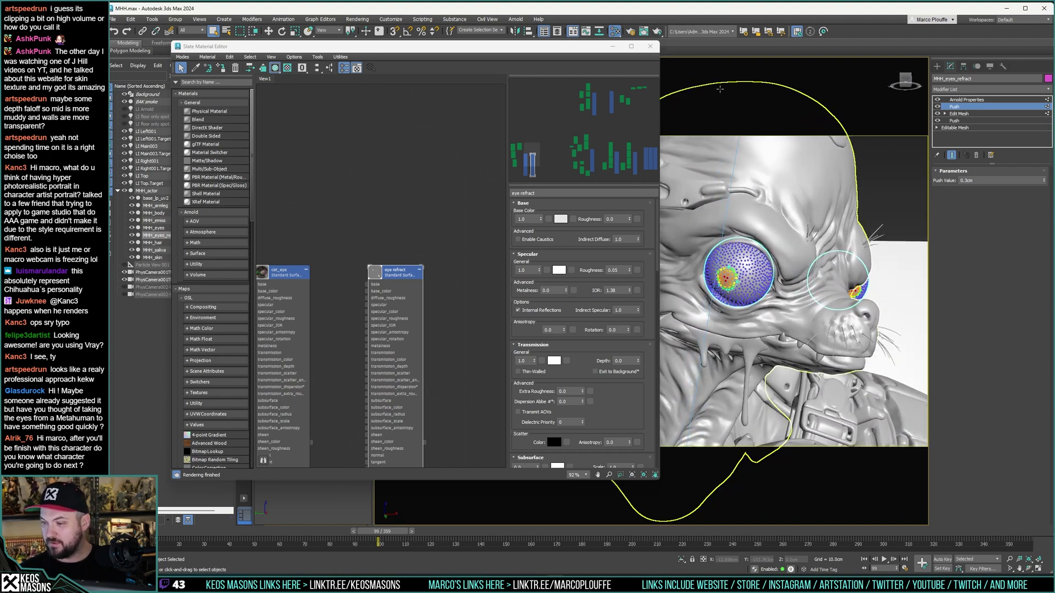
{"action": "key", "text": "shift+q"}
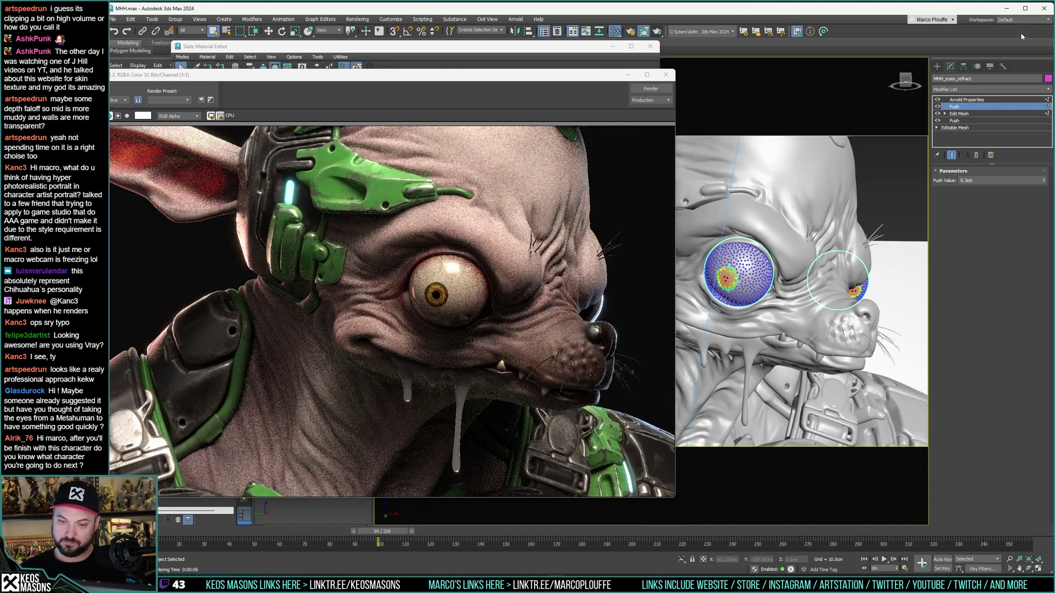
{"action": "middle_click_drag", "start_coordinate": [824, 234], "coordinate": [769, 243], "text": "alt"}
{"action": "left_click", "coordinate": [650, 89]}
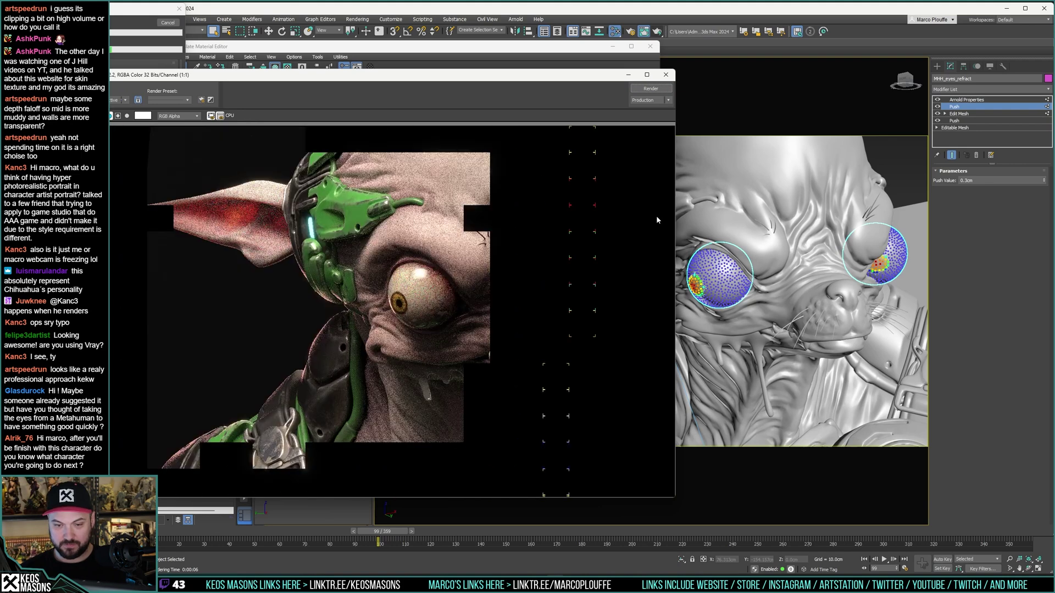
{"action": "middle_click_drag", "start_coordinate": [808, 208], "coordinate": [785, 217], "text": "alt"}
{"action": "left_click", "coordinate": [659, 88]}
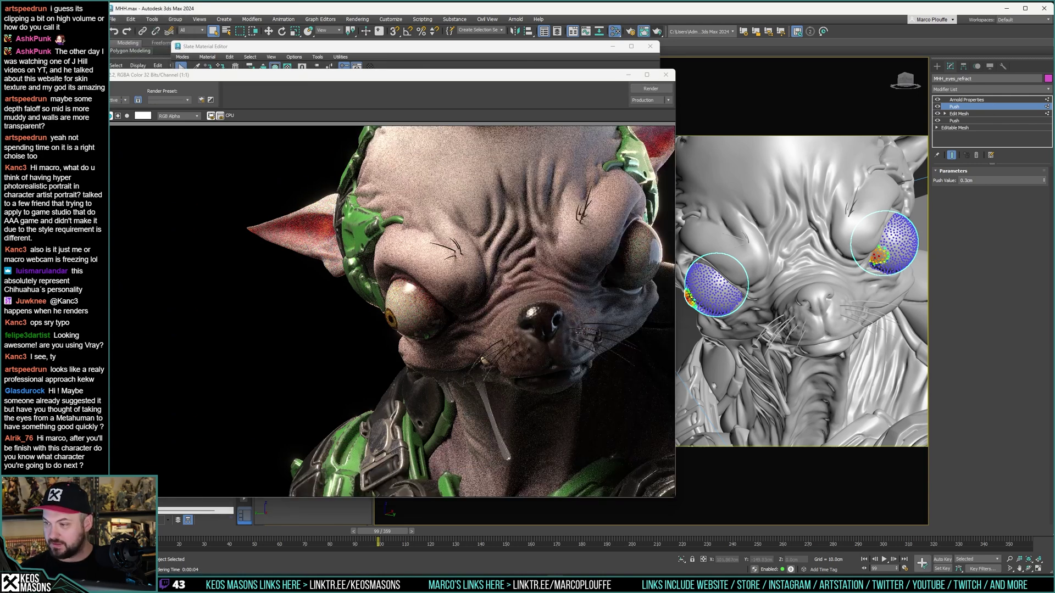
Step: Set the upper Push value of MHH_eyes_refract to 0.1 cm and render the head again
{"action": "left_click", "coordinate": [966, 180]}
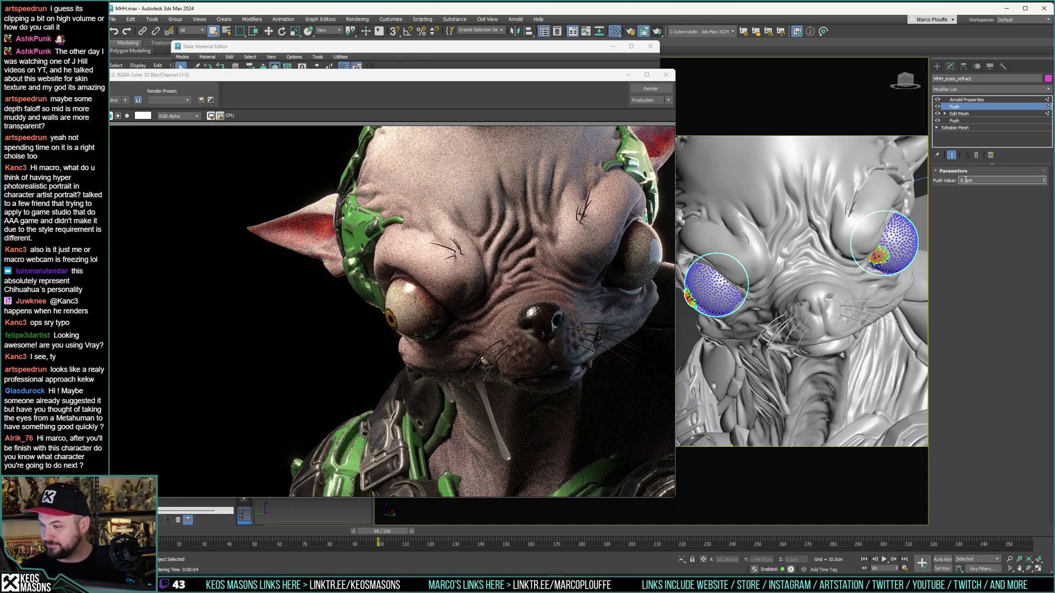
{"action": "key", "text": "Return"}
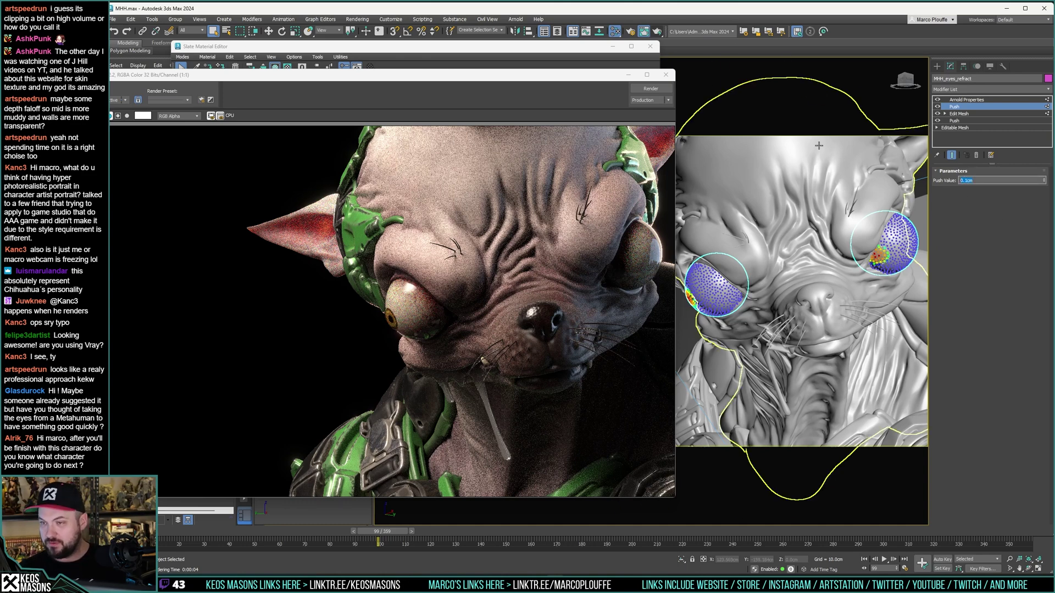
{"action": "left_click", "coordinate": [658, 32]}
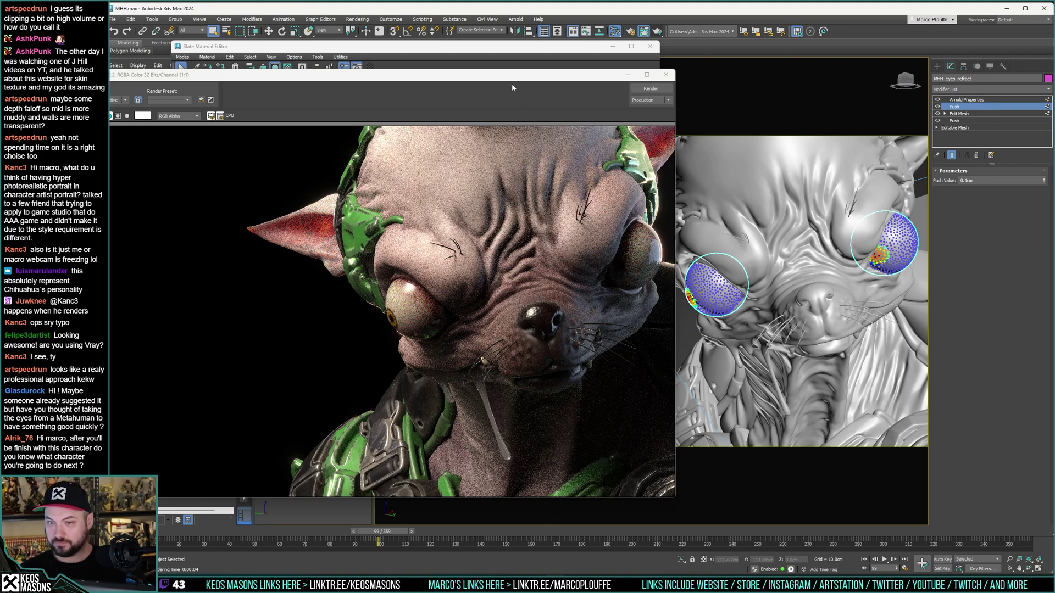
Step: Set the Push value of MHH_eyes to -0.5 cm for deeper irises and render the result
{"action": "left_click_drag", "start_coordinate": [511, 75], "coordinate": [716, 70]}
{"action": "left_click", "coordinate": [159, 228]}
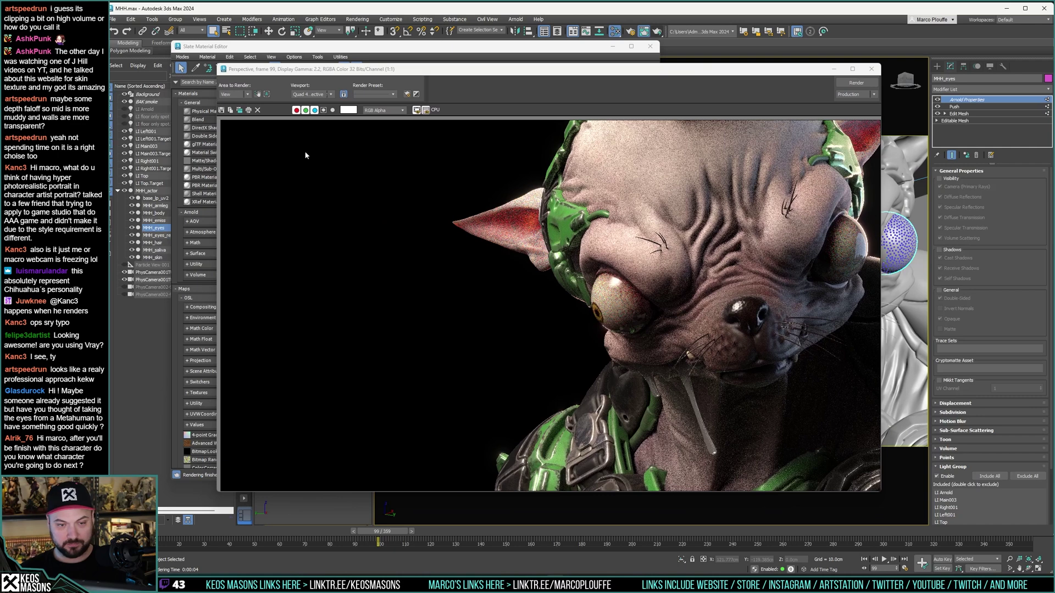
{"action": "left_click_drag", "start_coordinate": [417, 71], "coordinate": [246, 77]}
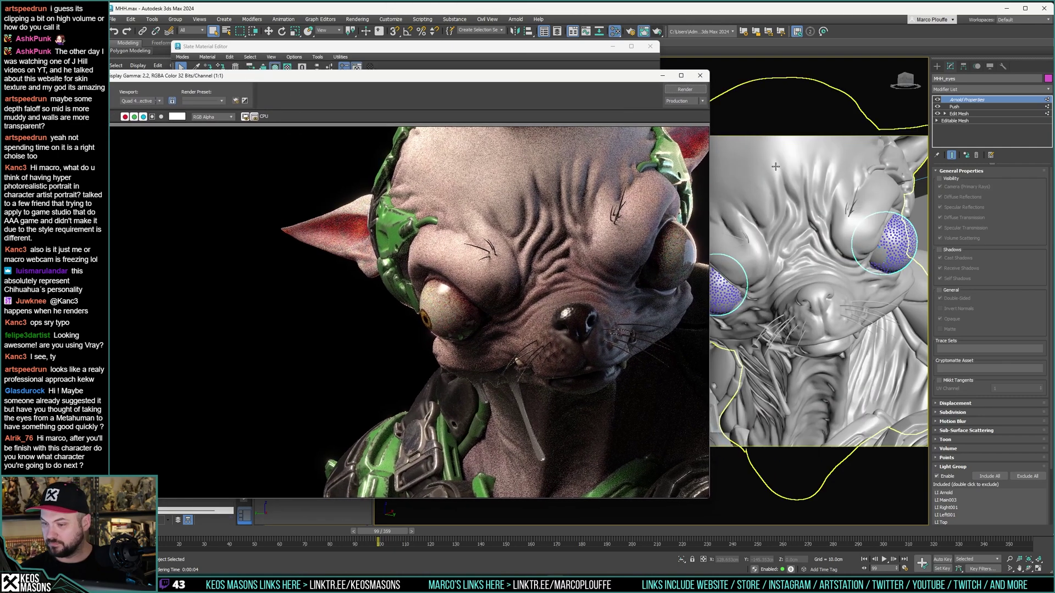
{"action": "left_click_drag", "start_coordinate": [633, 80], "coordinate": [608, 80]}
{"action": "left_click", "coordinate": [957, 107]}
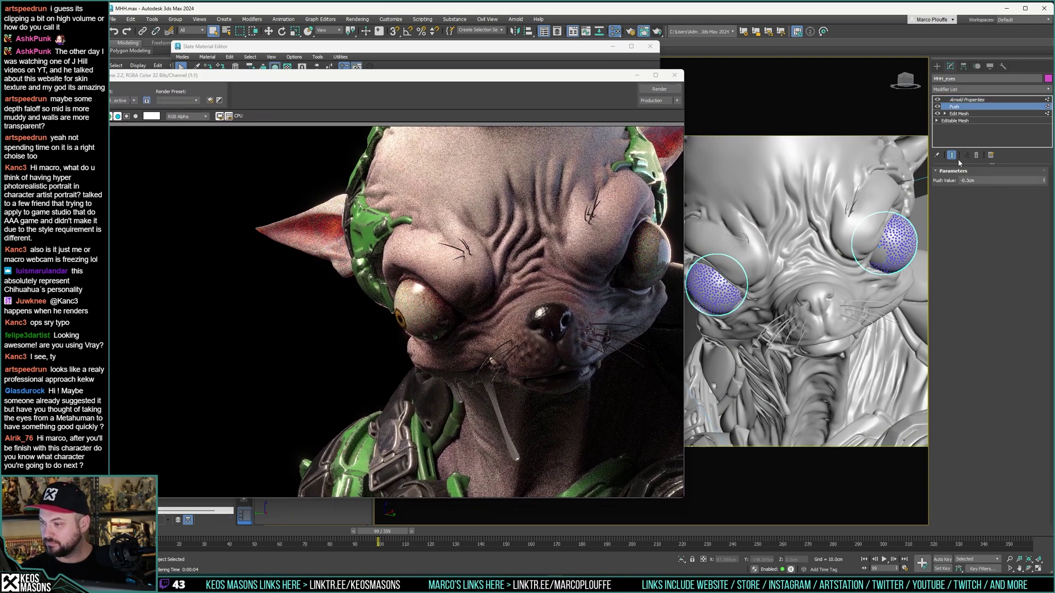
{"action": "left_click", "coordinate": [968, 181]}
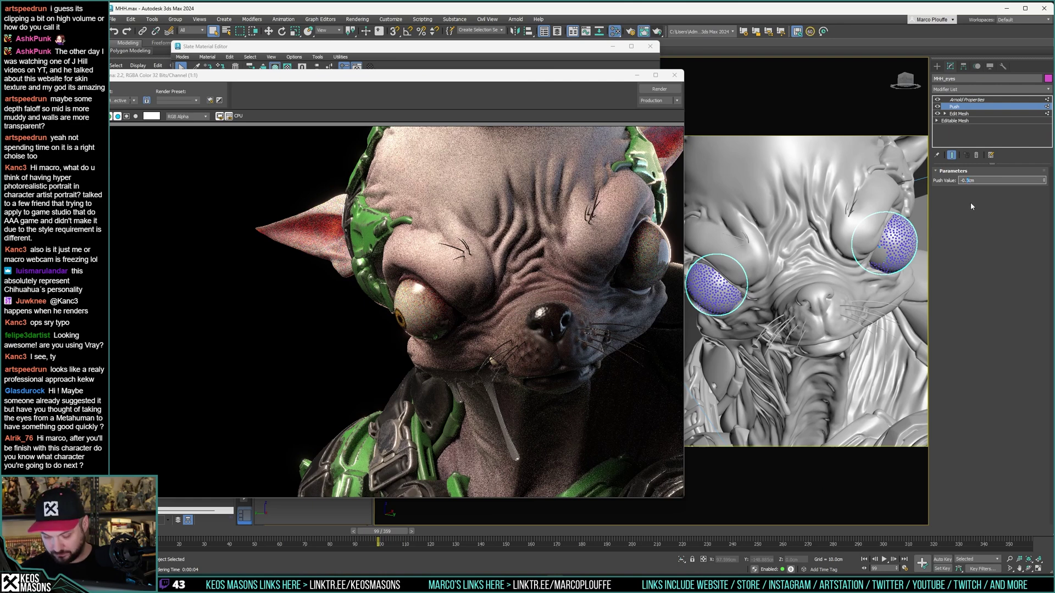
{"action": "left_click", "coordinate": [659, 89]}
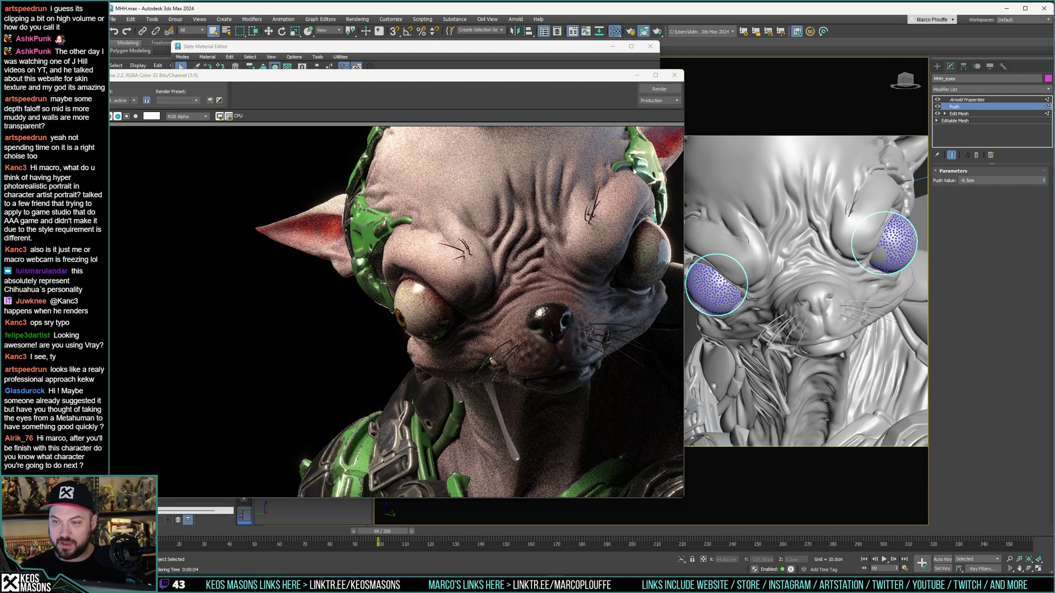
Step: Render the creature's face from two side angles to examine the deeper iris
{"action": "left_click", "coordinate": [675, 75]}
{"action": "middle_click_drag", "start_coordinate": [721, 247], "coordinate": [747, 268], "text": "alt"}
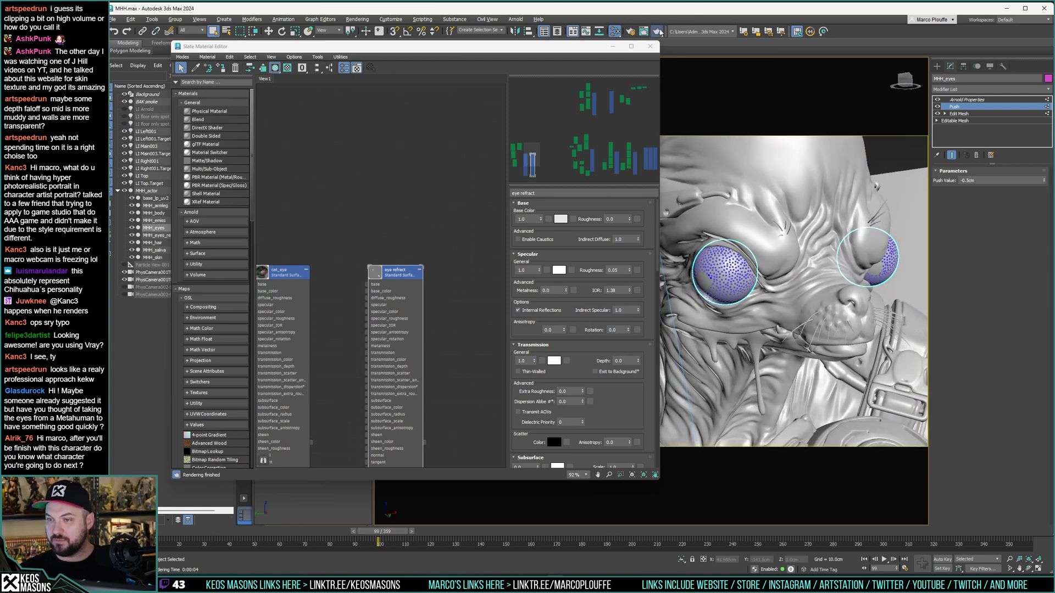
{"action": "left_click", "coordinate": [657, 31]}
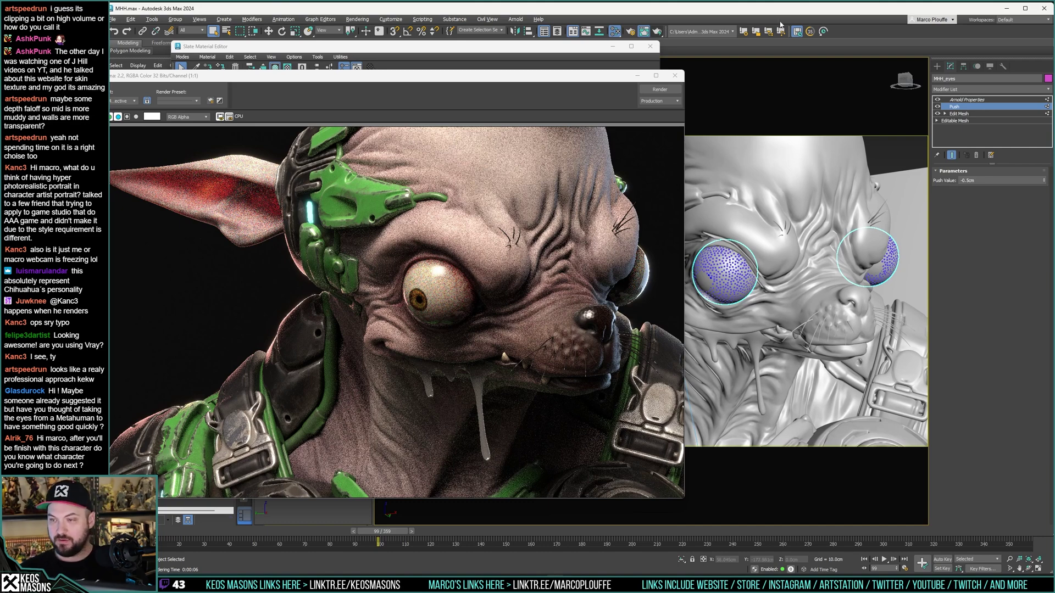
{"action": "mouse_move", "coordinate": [708, 253]}
{"action": "middle_mouse_down", "text": "alt"}
{"action": "mouse_move", "coordinate": [734, 235]}
{"action": "mouse_move", "coordinate": [712, 243]}
{"action": "middle_mouse_up", "text": "alt"}
{"action": "left_click", "coordinate": [659, 89]}
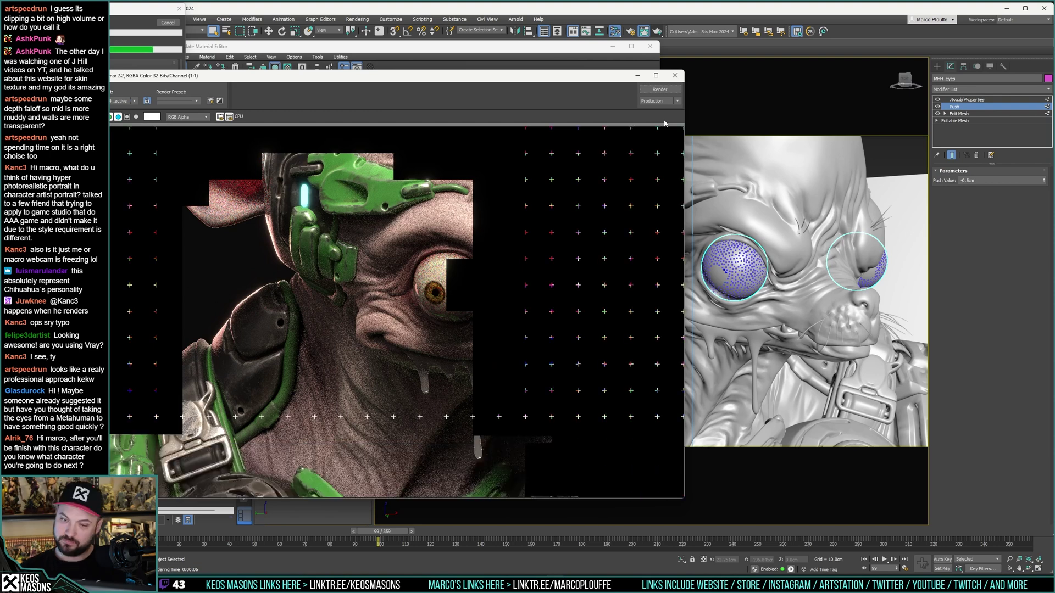
Step: Set the Push value of MHH_eyes to -0.43 cm, render to check the iris, and close the rendered frame
{"action": "left_click", "coordinate": [968, 180]}
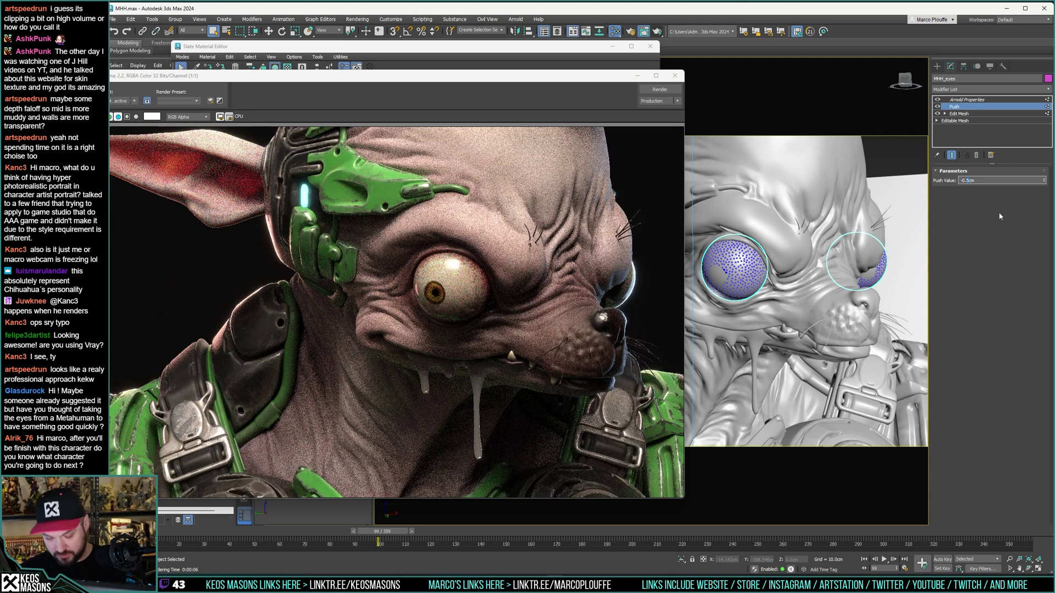
{"action": "key", "text": "Return"}
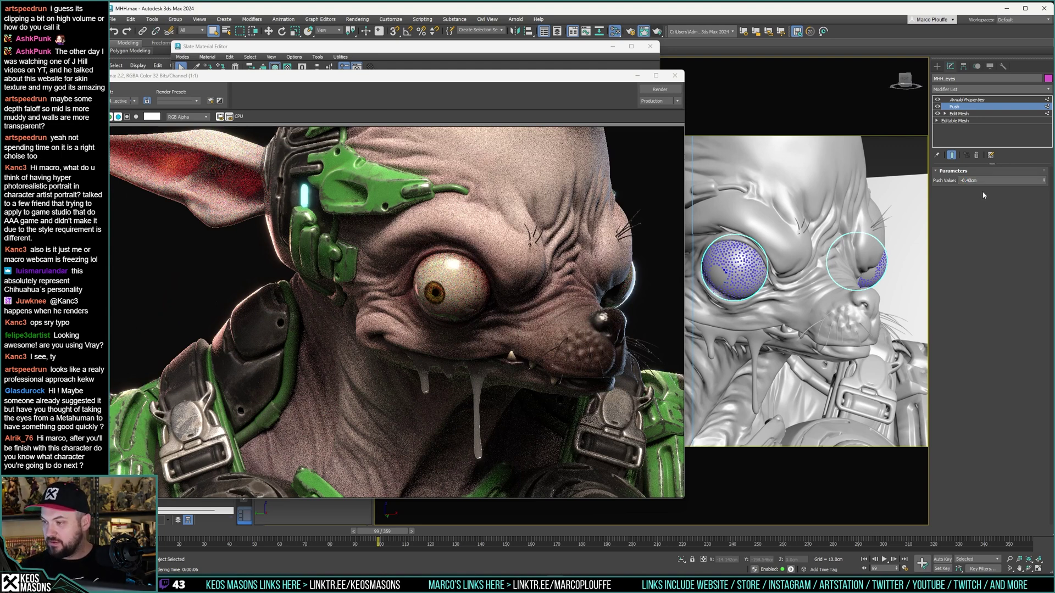
{"action": "left_click", "coordinate": [658, 33]}
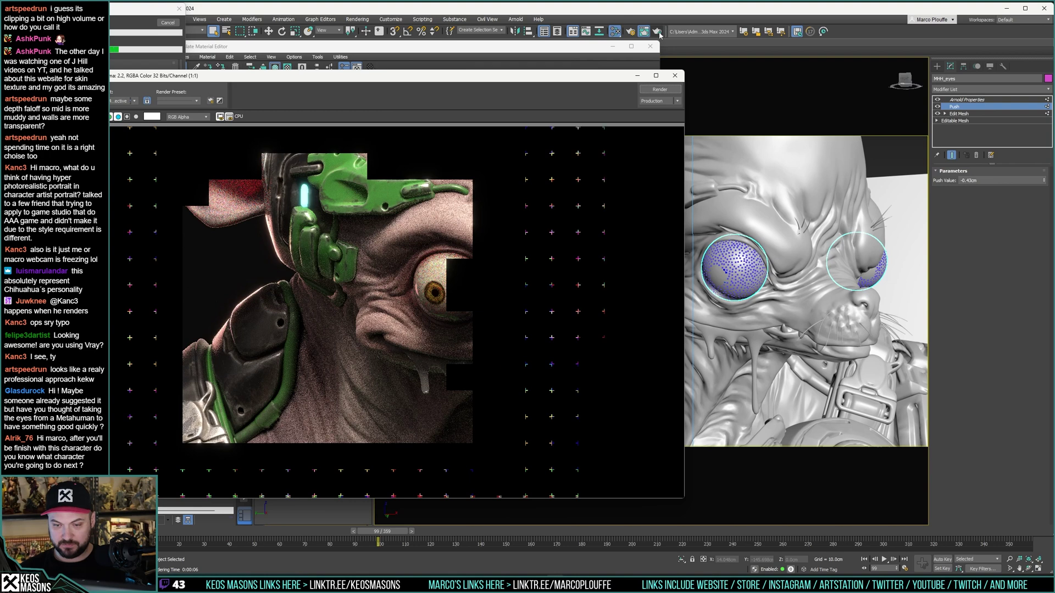
{"action": "left_click", "coordinate": [678, 79]}
Step: Clear the selection, close the Slate Material Editor, and render a wider view of the bust at frame 123
{"action": "left_click", "coordinate": [912, 162]}
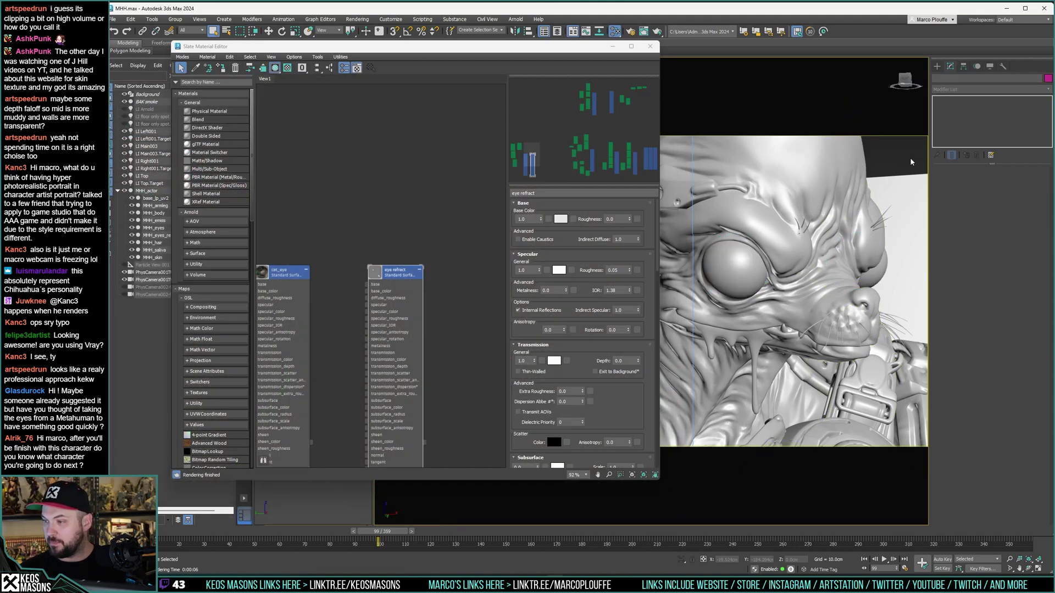
{"action": "left_click", "coordinate": [650, 46]}
{"action": "middle_click_drag", "start_coordinate": [485, 257], "coordinate": [495, 254], "text": "alt"}
{"action": "middle_click_drag", "start_coordinate": [810, 275], "coordinate": [815, 278], "text": "alt"}
{"action": "scroll", "coordinate": [517, 280], "scroll_direction": "down", "scroll_amount": 2}
{"action": "middle_click_drag", "start_coordinate": [630, 287], "coordinate": [597, 288], "text": "alt"}
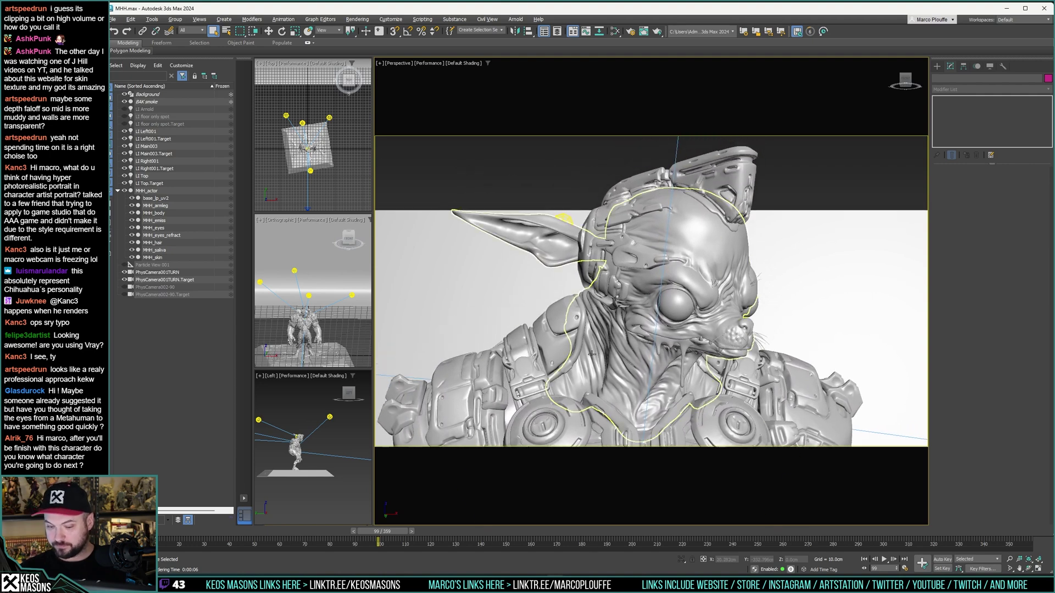
{"action": "left_click_drag", "start_coordinate": [405, 533], "coordinate": [463, 534]}
{"action": "left_click", "coordinate": [657, 32]}
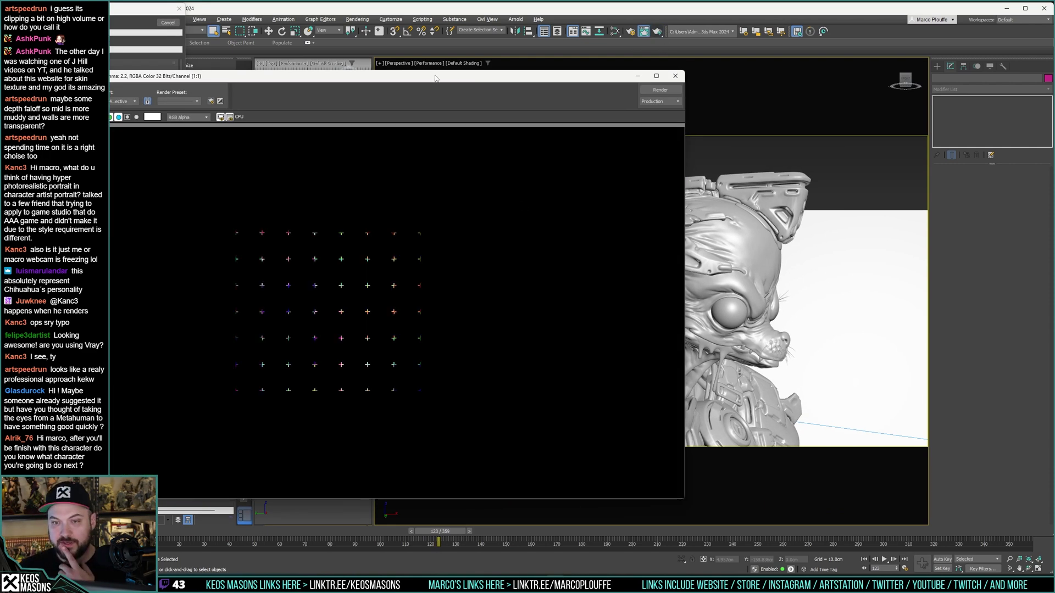
{"action": "left_click_drag", "start_coordinate": [435, 78], "coordinate": [668, 71]}
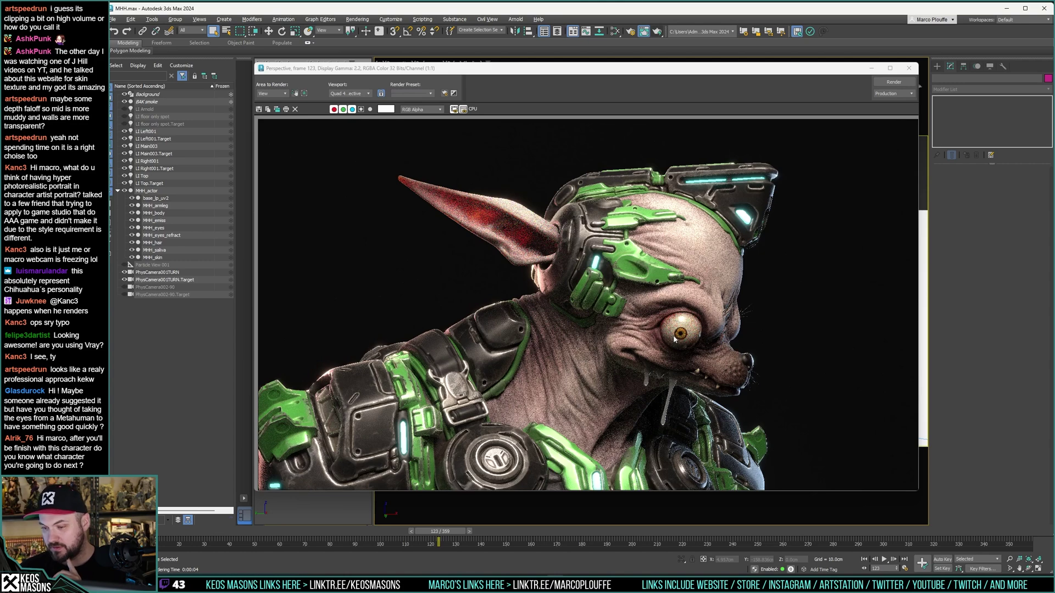
Step: Close the rendered frame and render the bust from a slightly closer, changed angle to examine the eye
{"action": "left_click", "coordinate": [908, 68]}
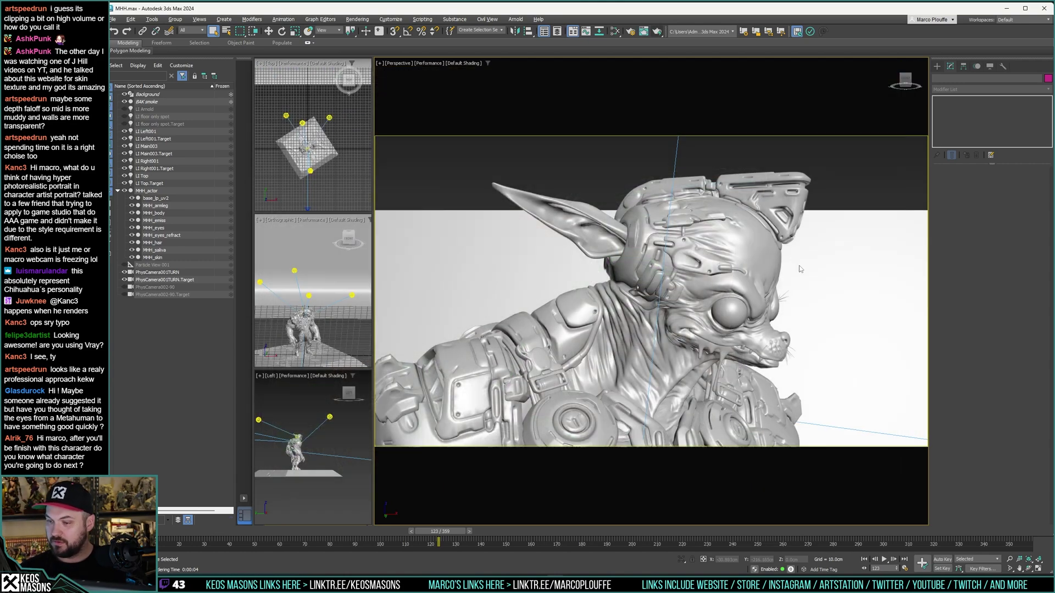
{"action": "scroll", "coordinate": [760, 304], "scroll_direction": "up", "scroll_amount": 1}
{"action": "middle_click_drag", "start_coordinate": [759, 304], "coordinate": [752, 311], "text": "alt"}
{"action": "key", "text": "shift+q"}
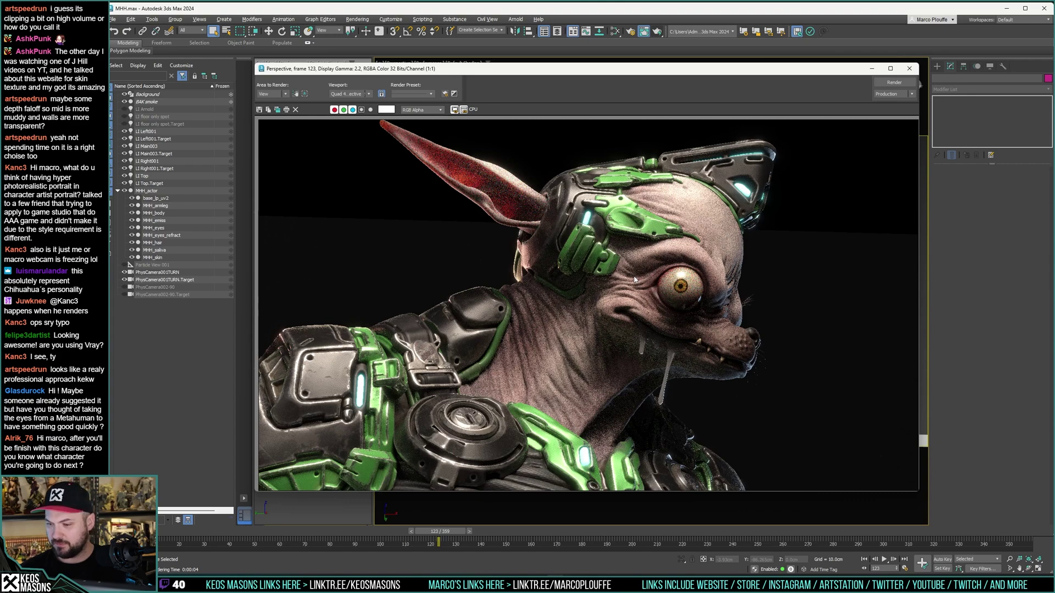
Step: Close the rendered frame, render the bust at frame 84 to examine the eye, and close that render
{"action": "left_click", "coordinate": [909, 68]}
{"action": "left_click_drag", "start_coordinate": [439, 531], "coordinate": [345, 531]}
{"action": "left_click", "coordinate": [657, 31]}
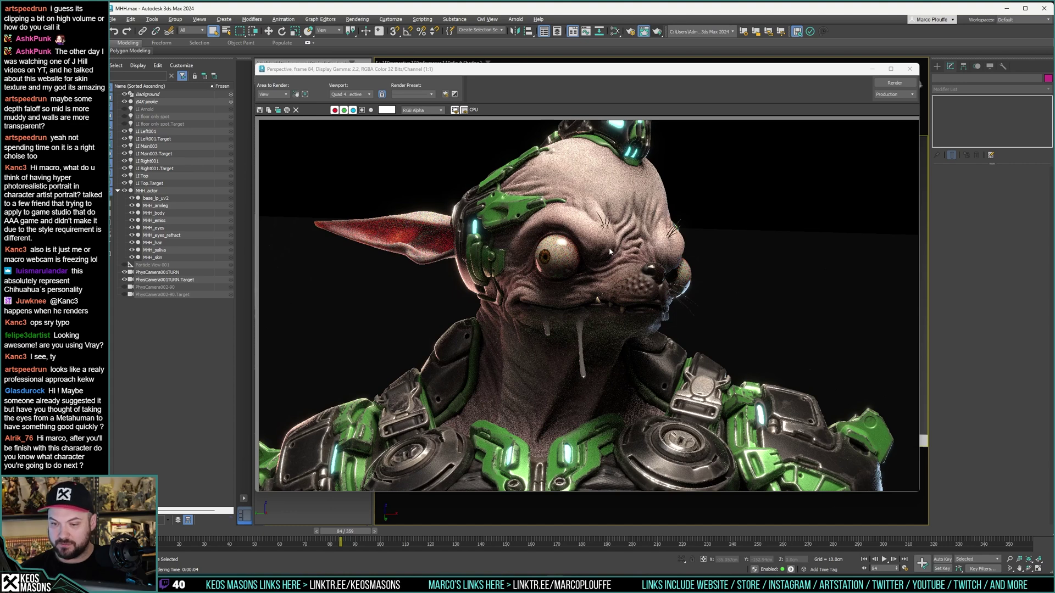
{"action": "left_click", "coordinate": [910, 69]}
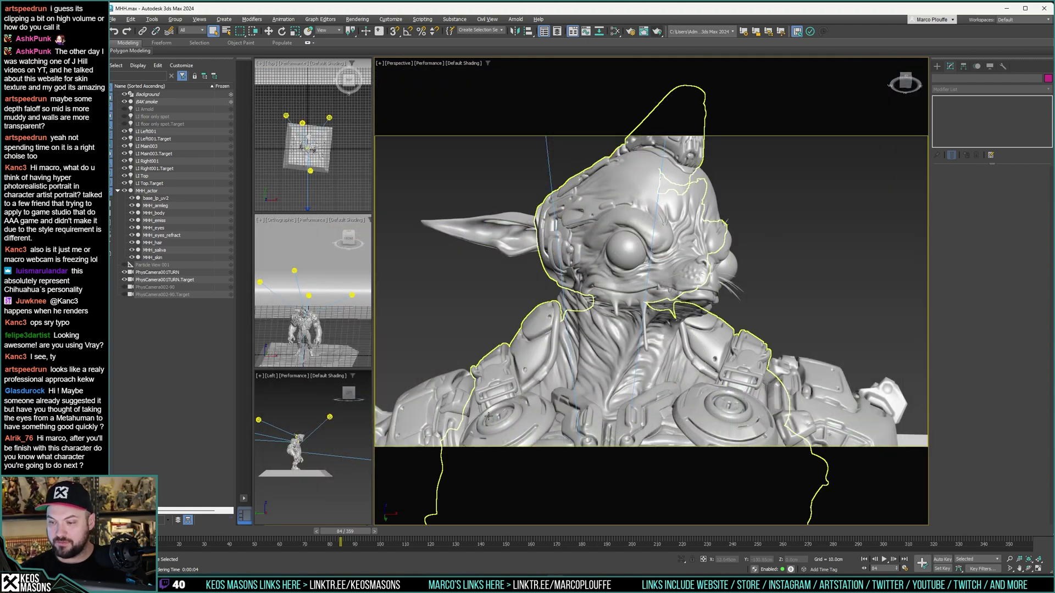
{"action": "left_click", "coordinate": [630, 32]}
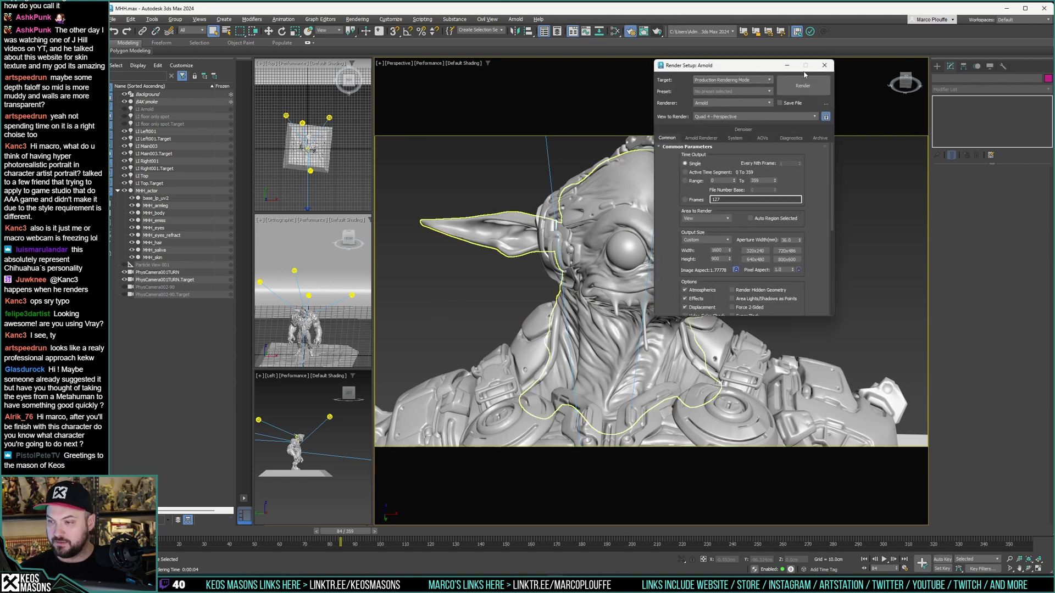
{"action": "left_click", "coordinate": [824, 65]}
Step: Set the Specular Roughness of the eye refract material to 0.1 and render the bust
{"action": "key", "text": "m"}
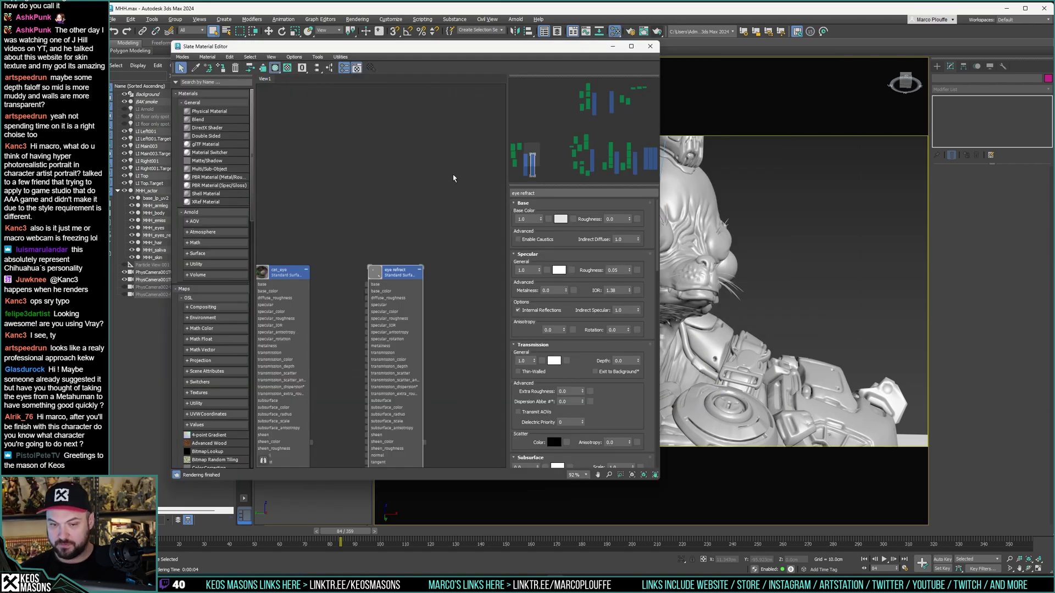
{"action": "scroll", "coordinate": [377, 199], "scroll_direction": "down", "scroll_amount": 7}
{"action": "middle_click_drag", "start_coordinate": [374, 301], "coordinate": [394, 306]}
{"action": "scroll", "coordinate": [420, 217], "scroll_direction": "up", "scroll_amount": 6}
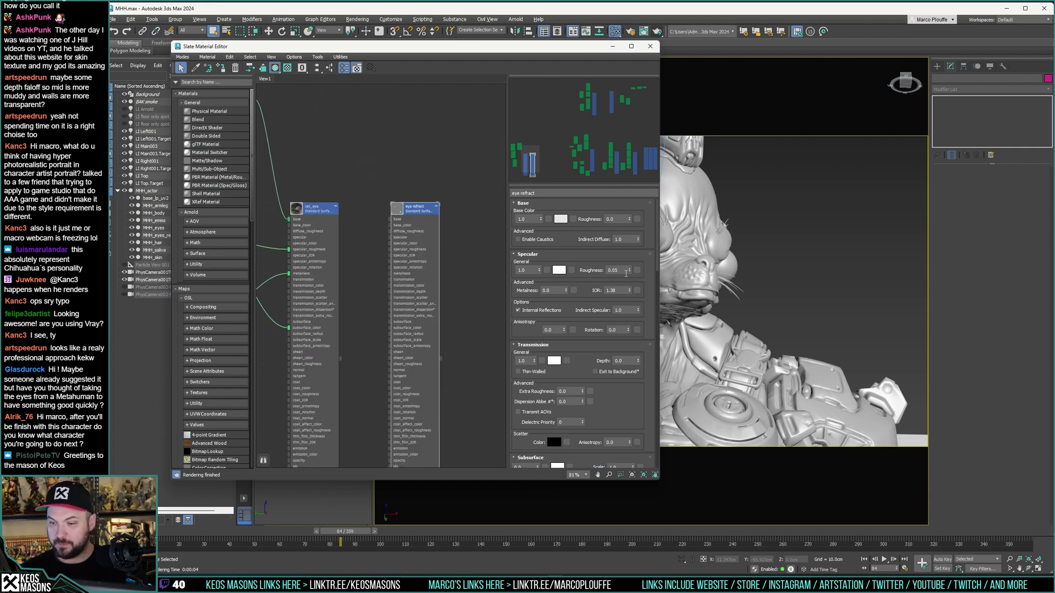
{"action": "double_click", "coordinate": [613, 269]}
{"action": "type", "text": "0.1"}
{"action": "key", "text": "Return"}
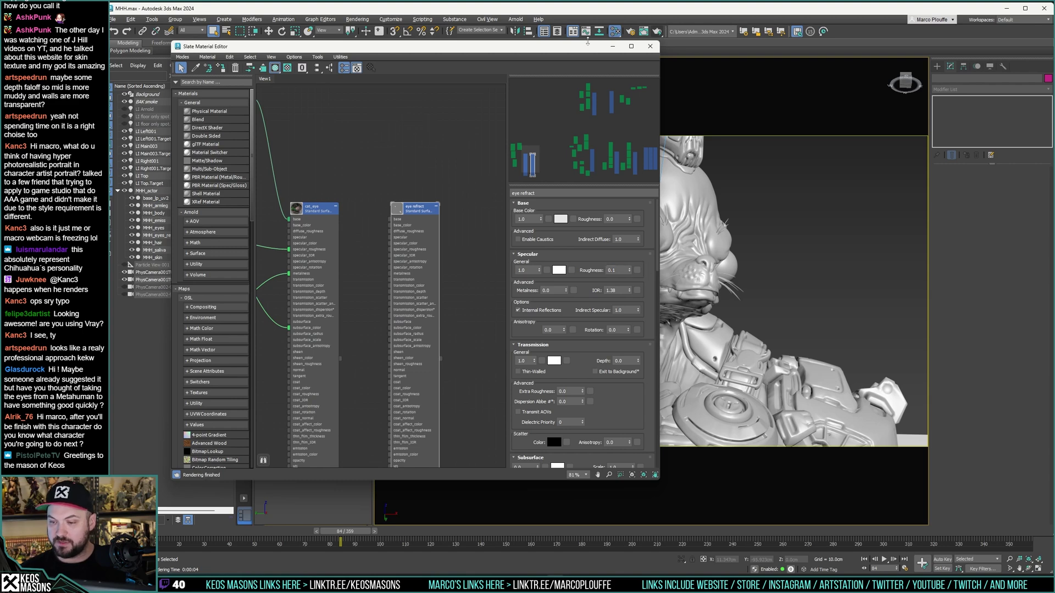
{"action": "key", "text": "shift+q"}
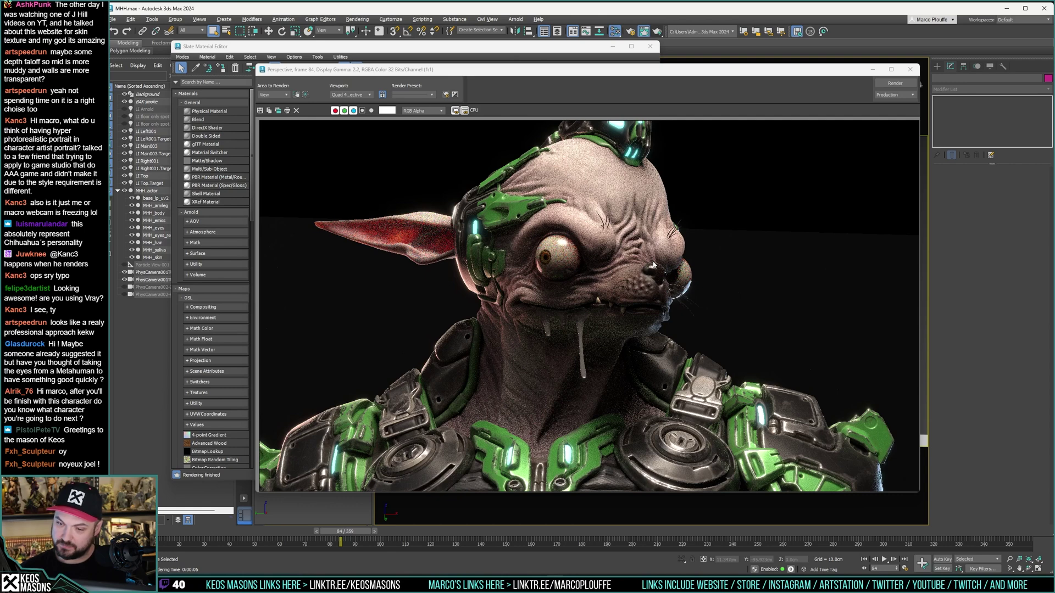
Step: Set the Specular Roughness of the eye refract material back to 0.05
{"action": "left_click", "coordinate": [574, 55]}
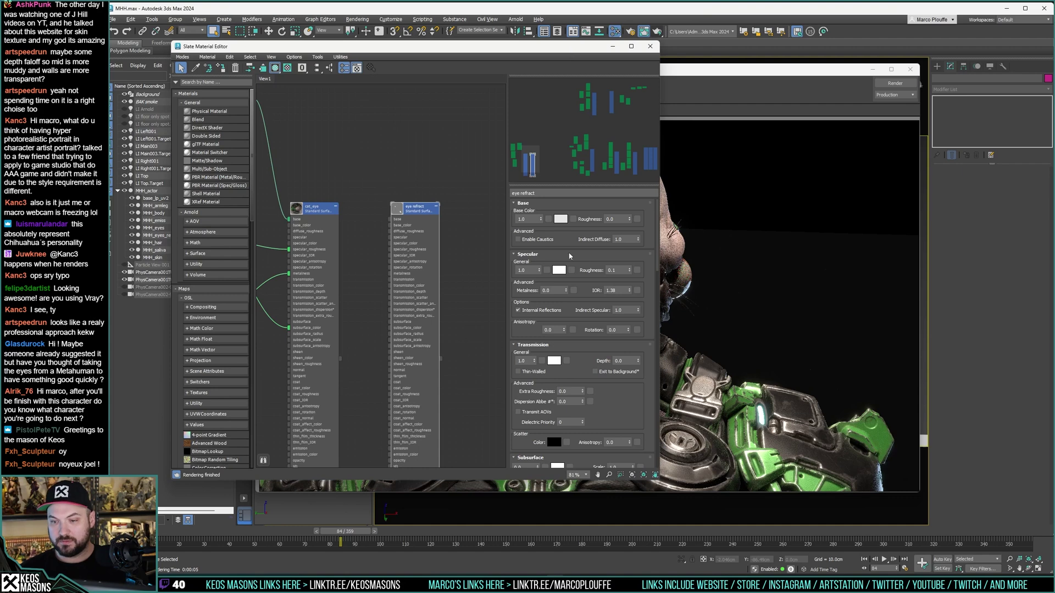
{"action": "double_click", "coordinate": [616, 271]}
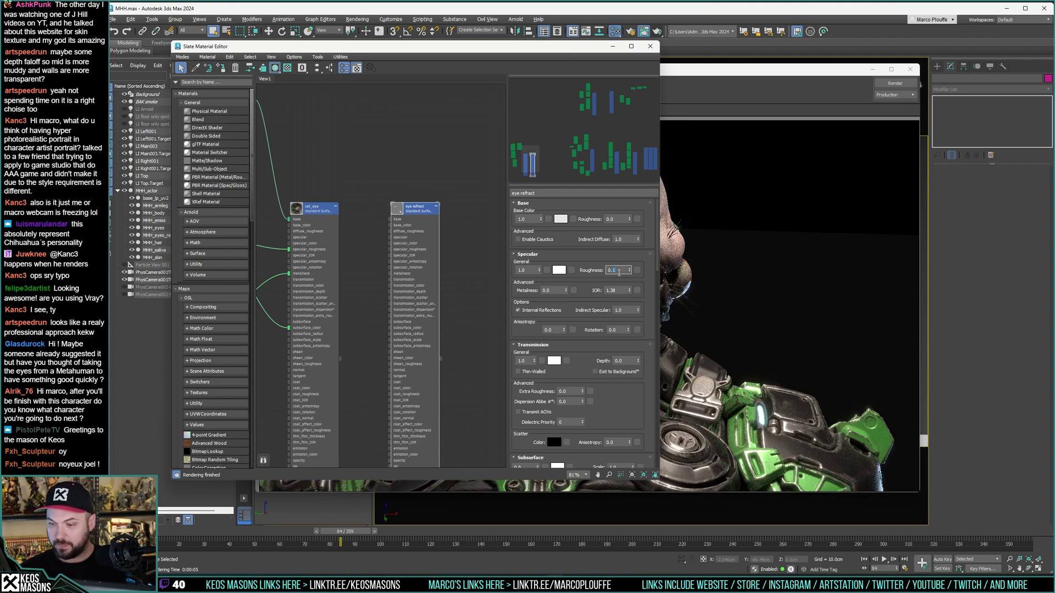
{"action": "type", "text": "0.05"}
{"action": "key", "text": "Return"}
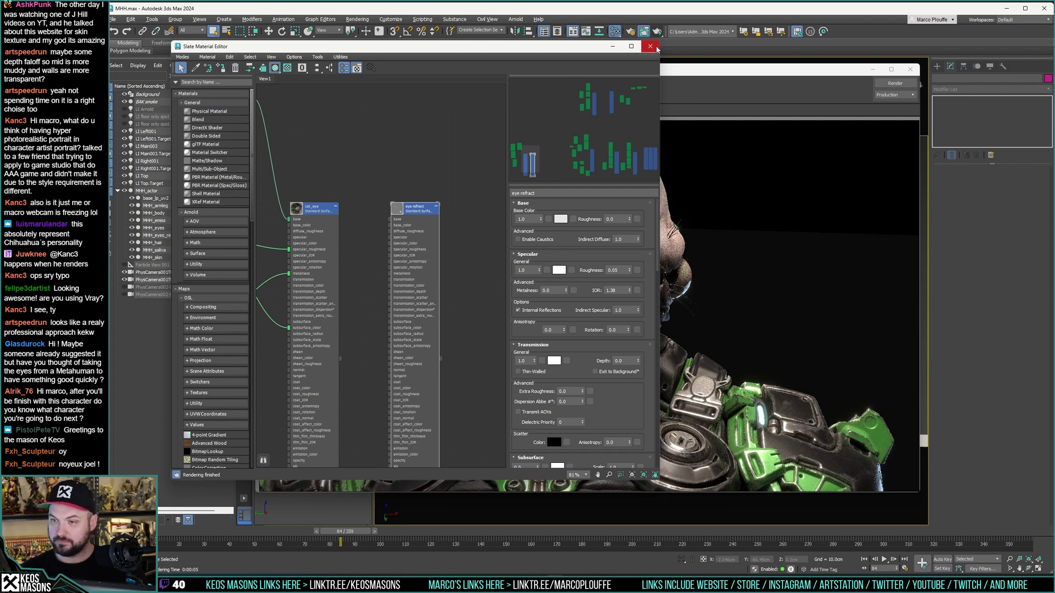
Step: Examine the saliva material's specular and transmission settings, and close the Slate Material Editor
{"action": "scroll", "coordinate": [401, 256], "scroll_direction": "down", "scroll_amount": 5}
{"action": "middle_click_drag", "start_coordinate": [401, 257], "coordinate": [297, 214]}
{"action": "scroll", "coordinate": [304, 215], "scroll_direction": "up", "scroll_amount": 2}
{"action": "scroll", "coordinate": [360, 250], "scroll_direction": "down", "scroll_amount": 4}
{"action": "scroll", "coordinate": [461, 226], "scroll_direction": "up", "scroll_amount": 7}
{"action": "middle_click_drag", "start_coordinate": [459, 224], "coordinate": [432, 211]}
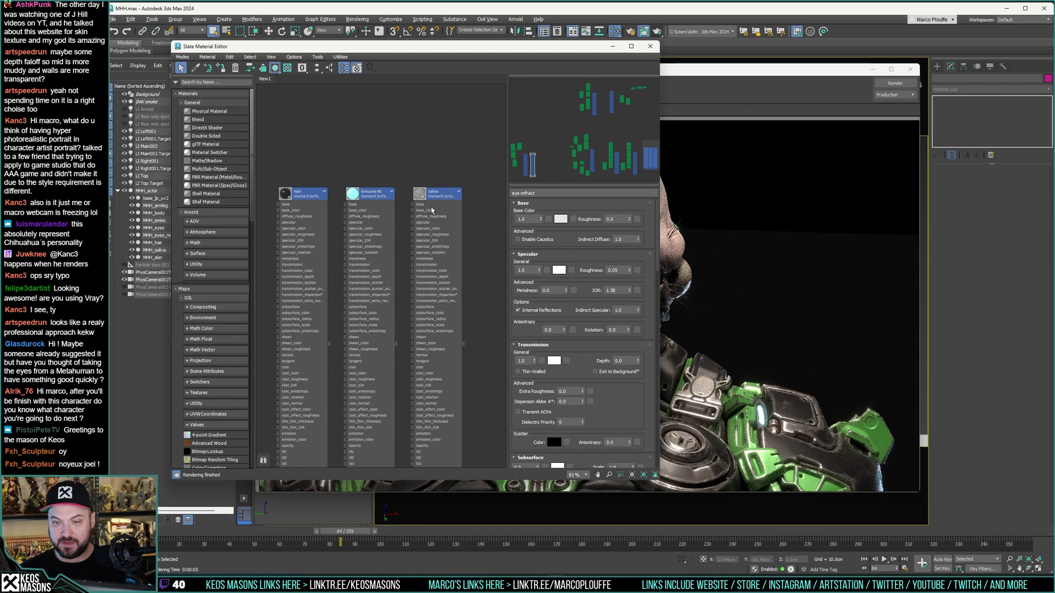
{"action": "double_click", "coordinate": [432, 211]}
{"action": "scroll", "coordinate": [433, 210], "scroll_direction": "up", "scroll_amount": 2}
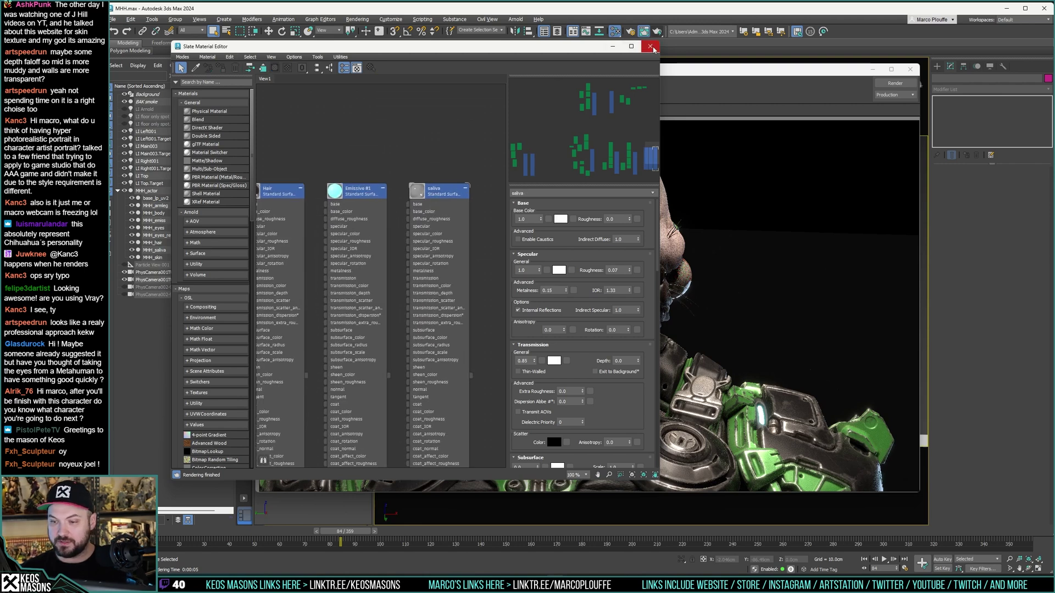
{"action": "left_click", "coordinate": [650, 46]}
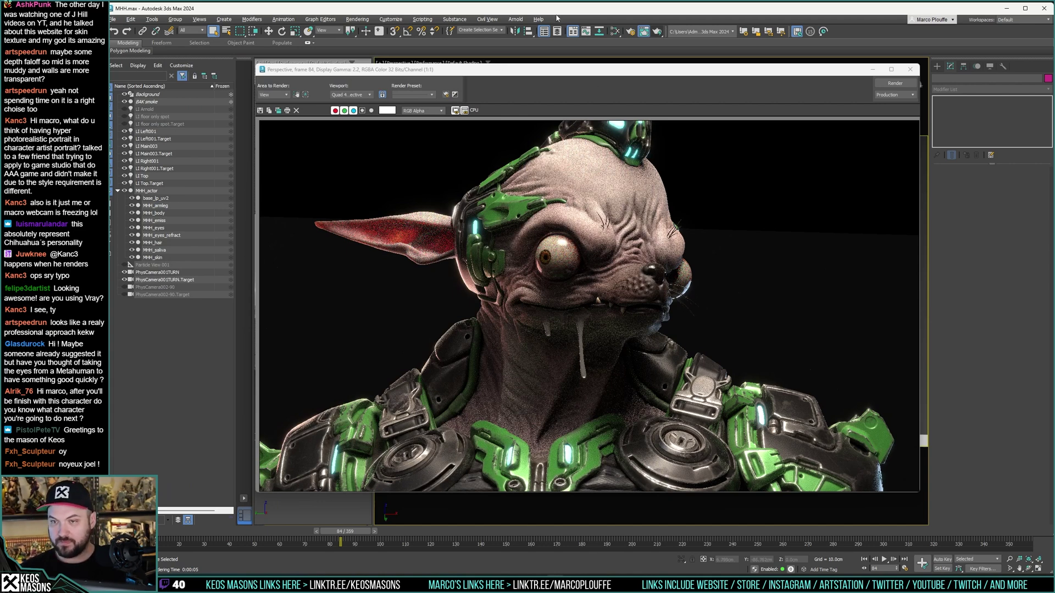
{"action": "key", "text": "m"}
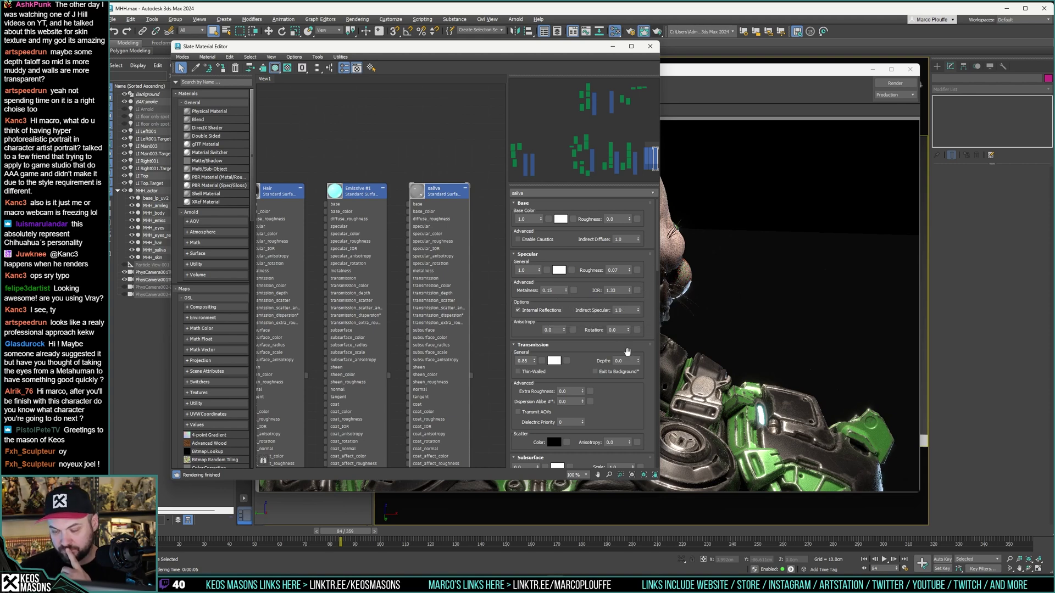
{"action": "left_click", "coordinate": [649, 46]}
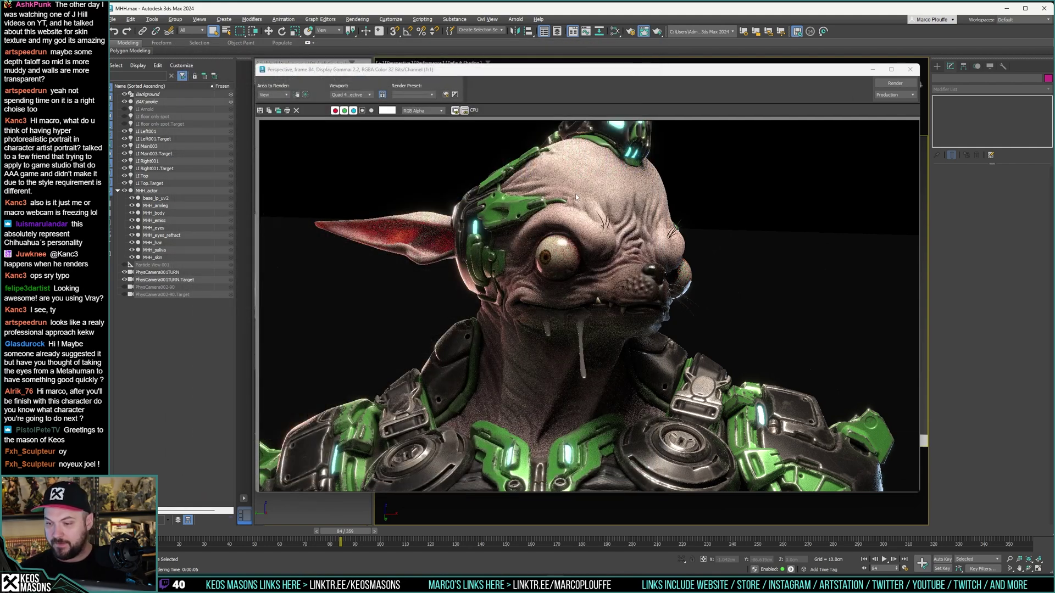
Step: Close the rendered frame and save the scene
{"action": "left_click", "coordinate": [909, 69]}
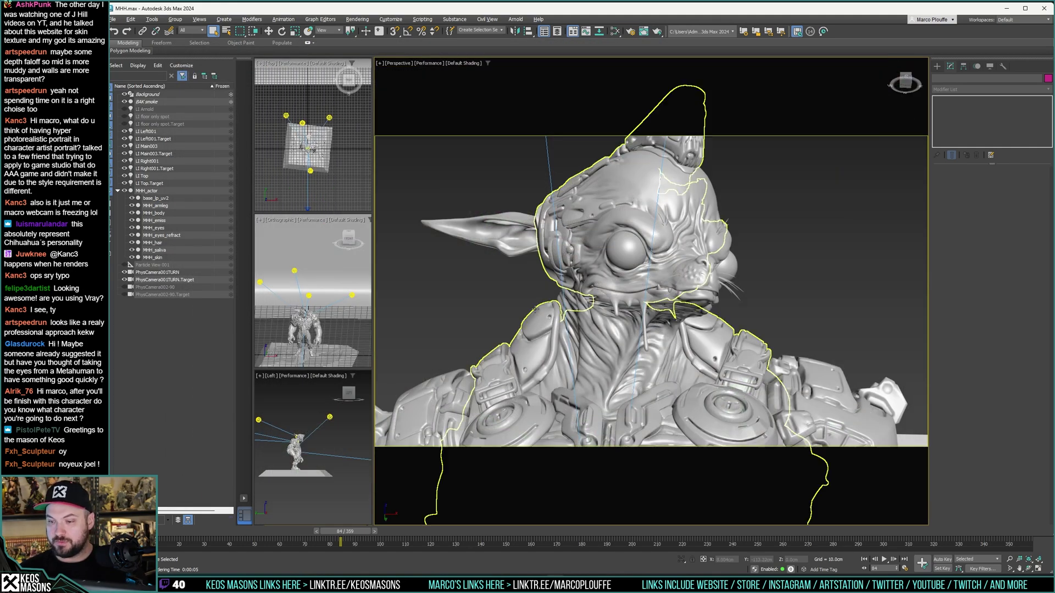
{"action": "left_click", "coordinate": [112, 19]}
{"action": "left_click", "coordinate": [120, 88]}
Step: Switch to Adobe Substance 3D Painter and display only the Roughness channel on the model
{"action": "key", "text": "alt+Tab"}
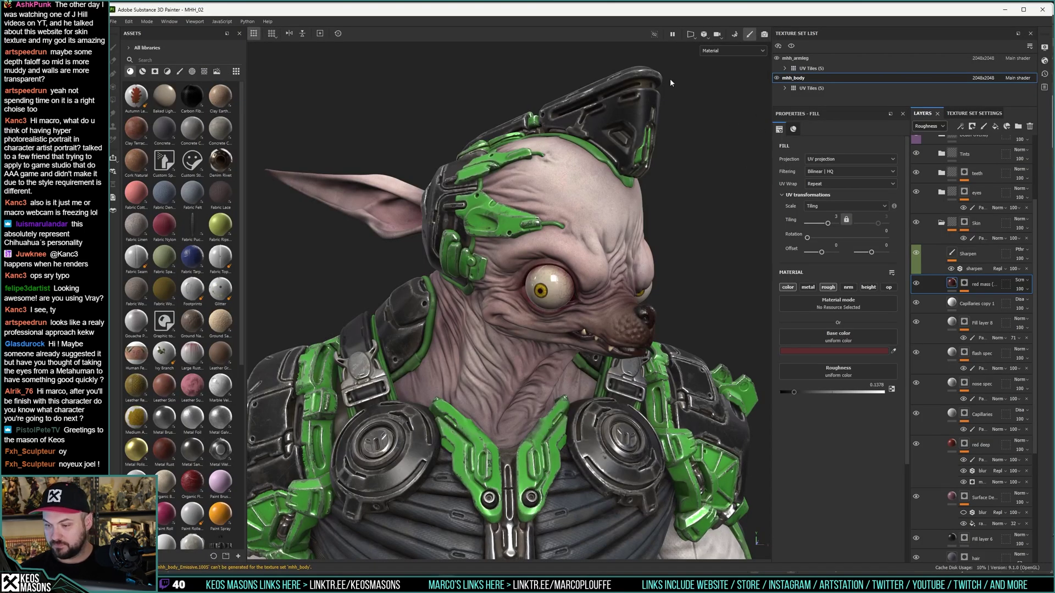
{"action": "left_click", "coordinate": [733, 51]}
{"action": "left_click", "coordinate": [725, 95]}
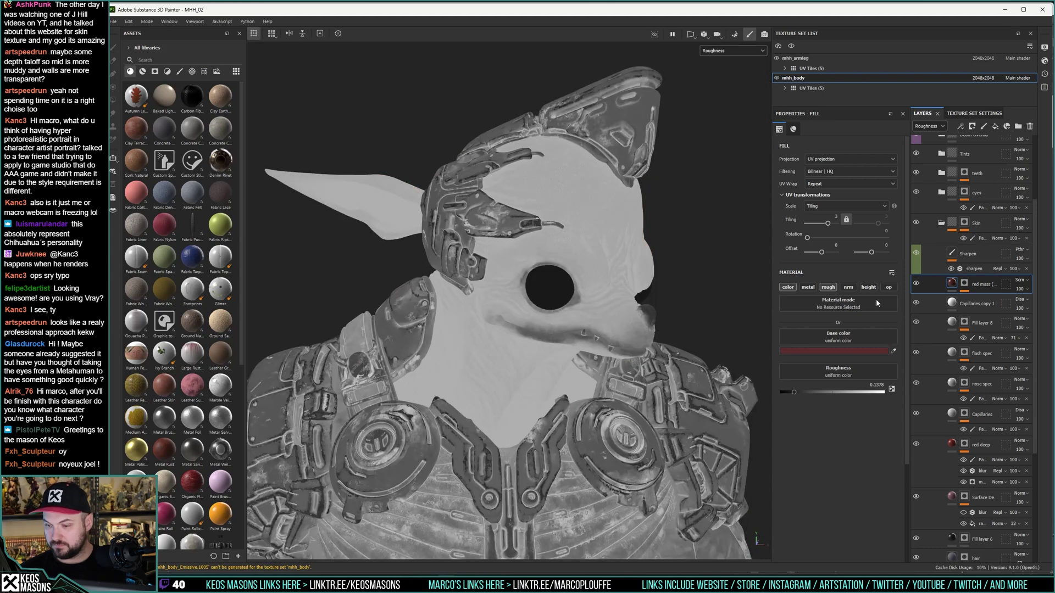
Step: Raise the Roughness of the nose spec fill layer to about 0.33
{"action": "left_click", "coordinate": [984, 381]}
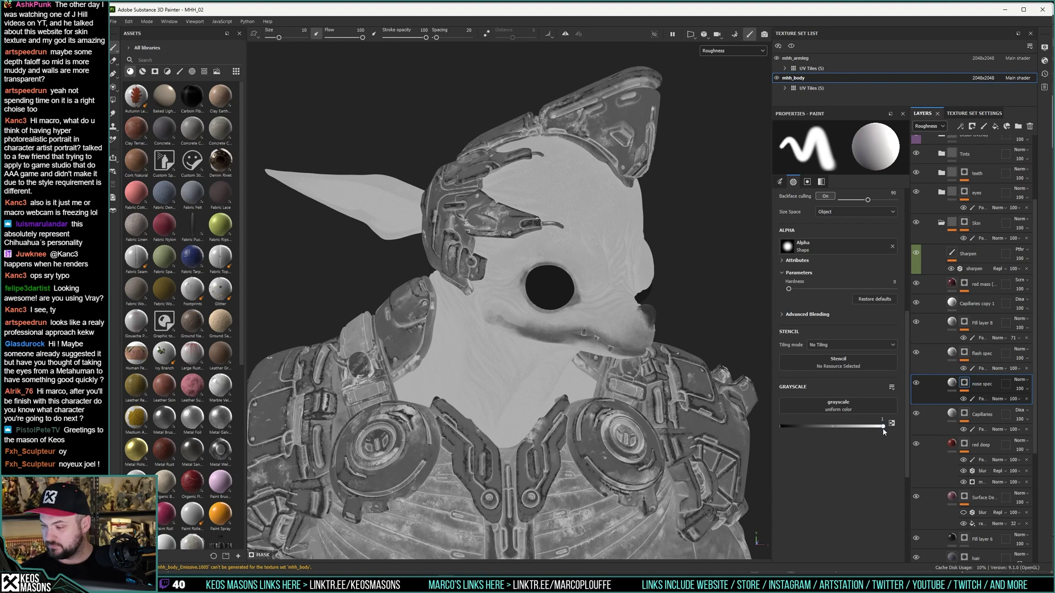
{"action": "left_click", "coordinate": [951, 383]}
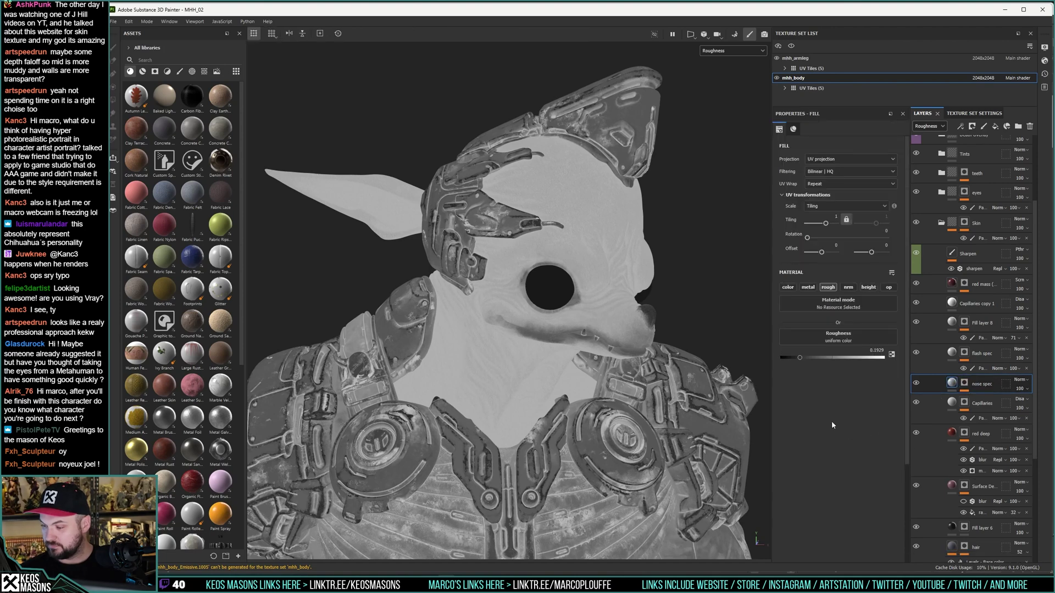
{"action": "left_click_drag", "start_coordinate": [807, 358], "coordinate": [819, 361]}
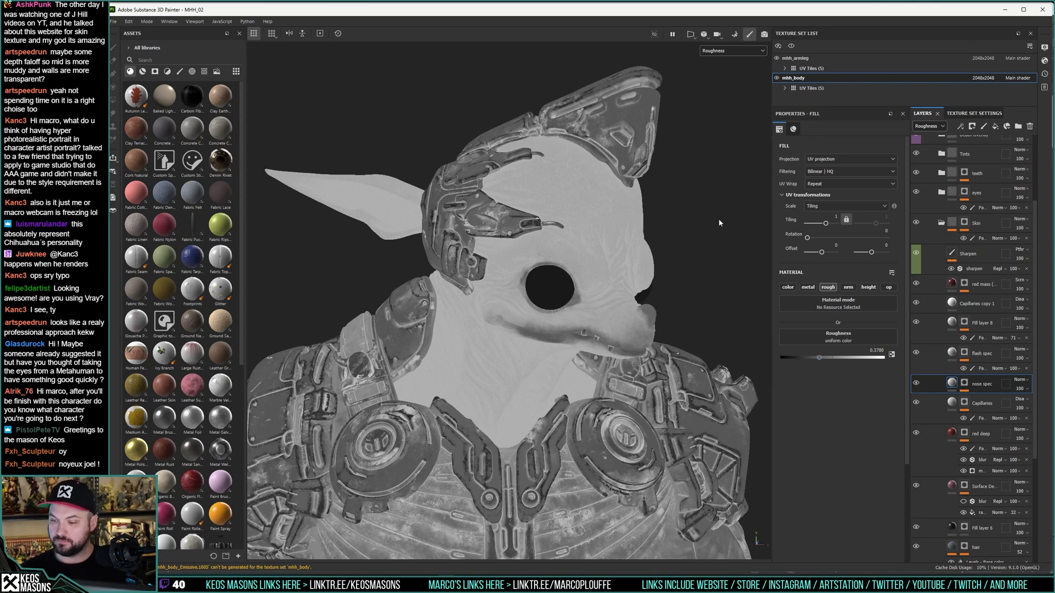
{"action": "left_click_drag", "start_coordinate": [812, 361], "coordinate": [814, 361]}
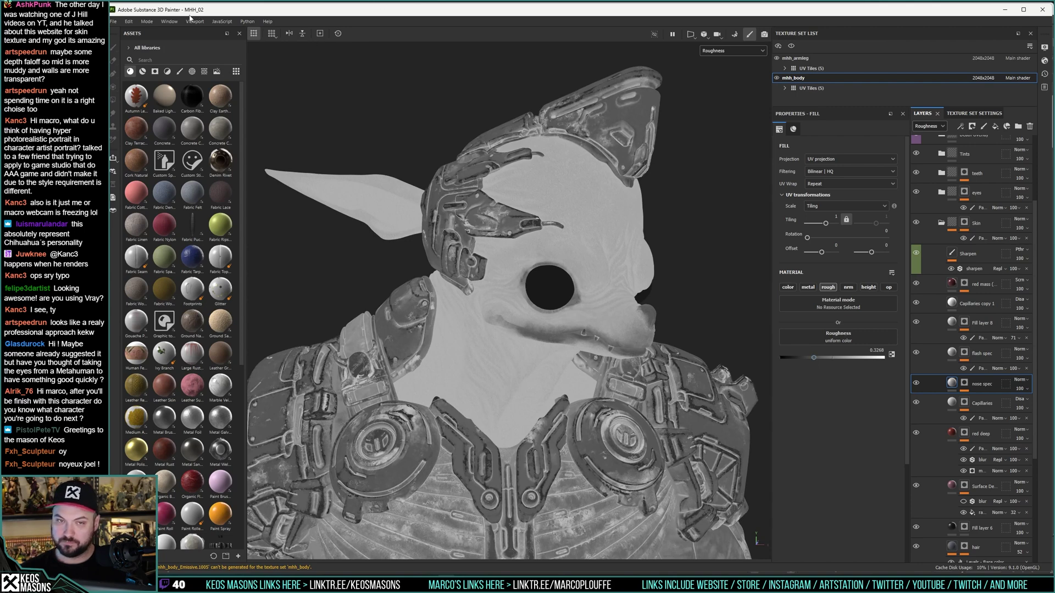
{"action": "left_click", "coordinate": [114, 21]}
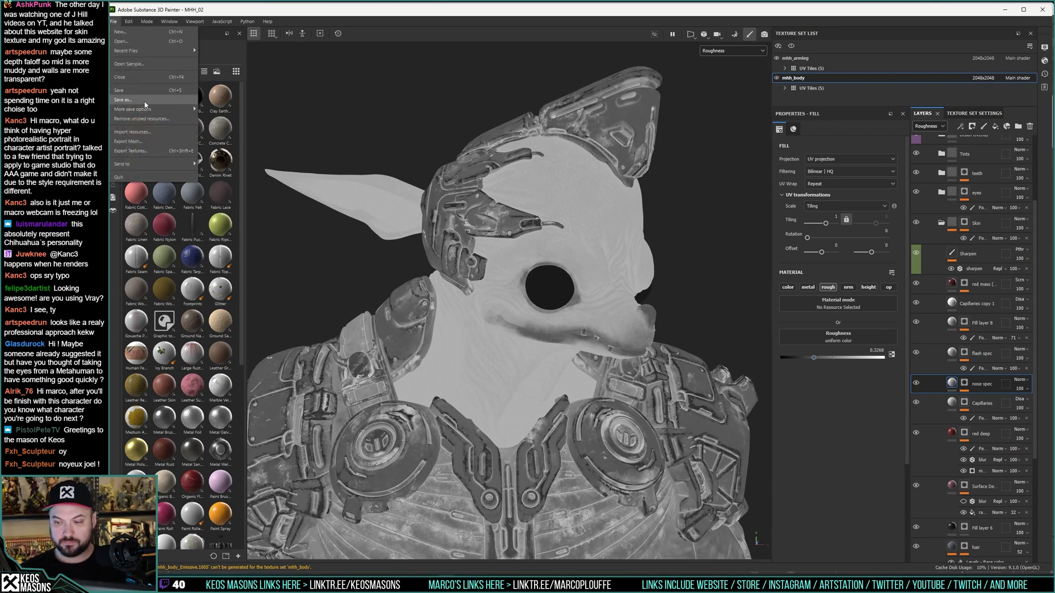
{"action": "left_click", "coordinate": [441, 14]}
Step: Isolate the nose spec layer's mask, reduce the brush size to 4.68, and undo the trial stroke on the nose
{"action": "left_click", "coordinate": [964, 383]}
{"action": "left_click", "coordinate": [965, 384], "text": "alt"}
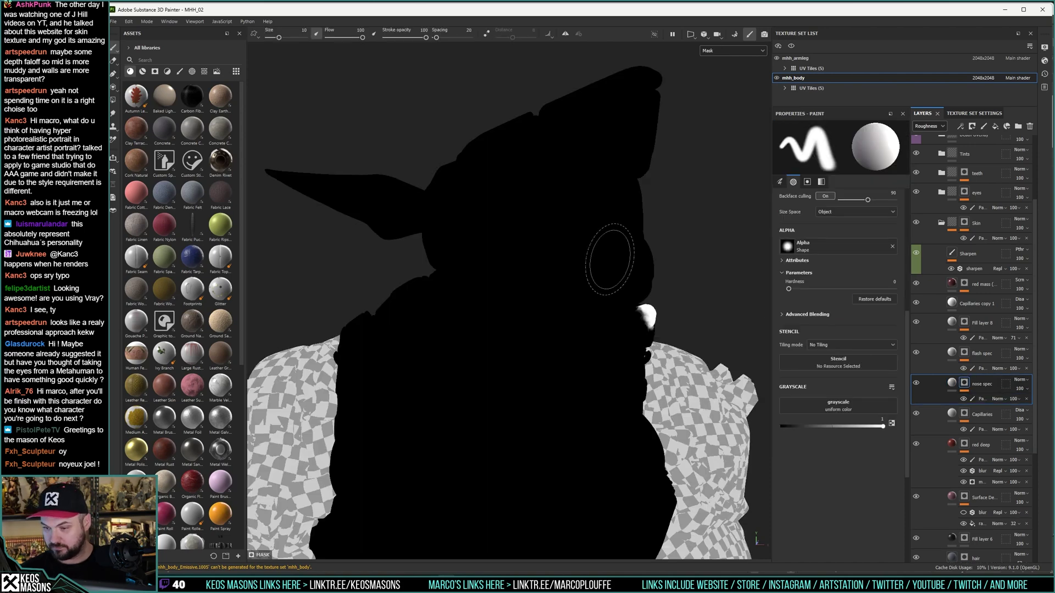
{"action": "scroll", "coordinate": [653, 318], "scroll_direction": "up", "scroll_amount": 6}
{"action": "right_click_drag", "start_coordinate": [664, 322], "coordinate": [662, 317], "text": "ctrl"}
{"action": "key", "text": "x"}
{"action": "key", "text": "x"}
{"action": "mouse_move", "coordinate": [654, 317]}
{"action": "left_mouse_down", "text": "alt"}
{"action": "mouse_move", "coordinate": [753, 304]}
{"action": "mouse_move", "coordinate": [658, 314]}
{"action": "left_mouse_up", "text": "alt"}
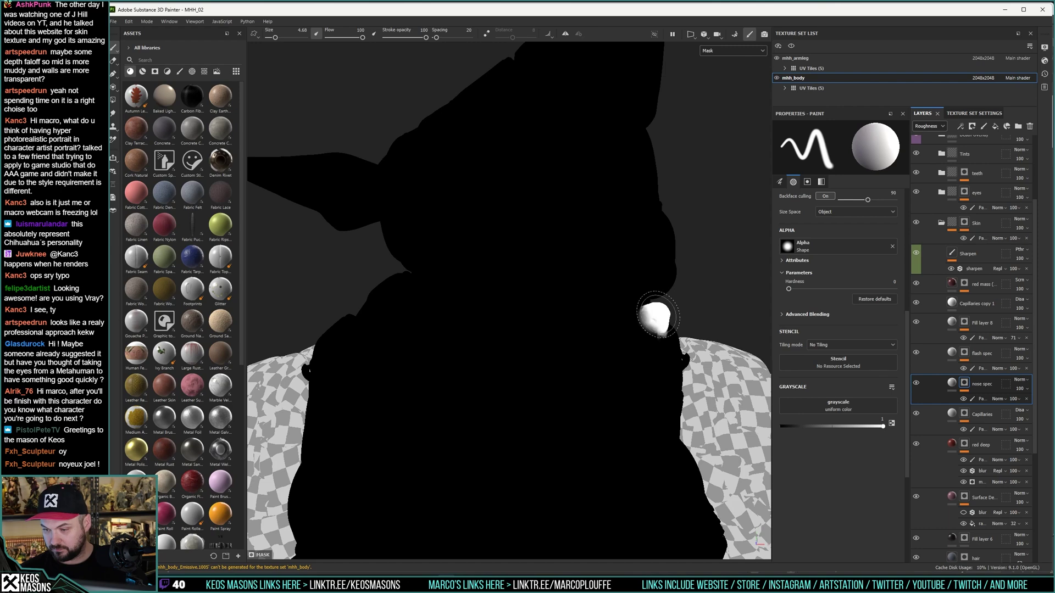
{"action": "key", "text": "ctrl+z"}
Step: Set the brush flow to 32, with pen pressure enabled for flow and disabled for size
{"action": "left_click_drag", "start_coordinate": [907, 323], "coordinate": [913, 183]}
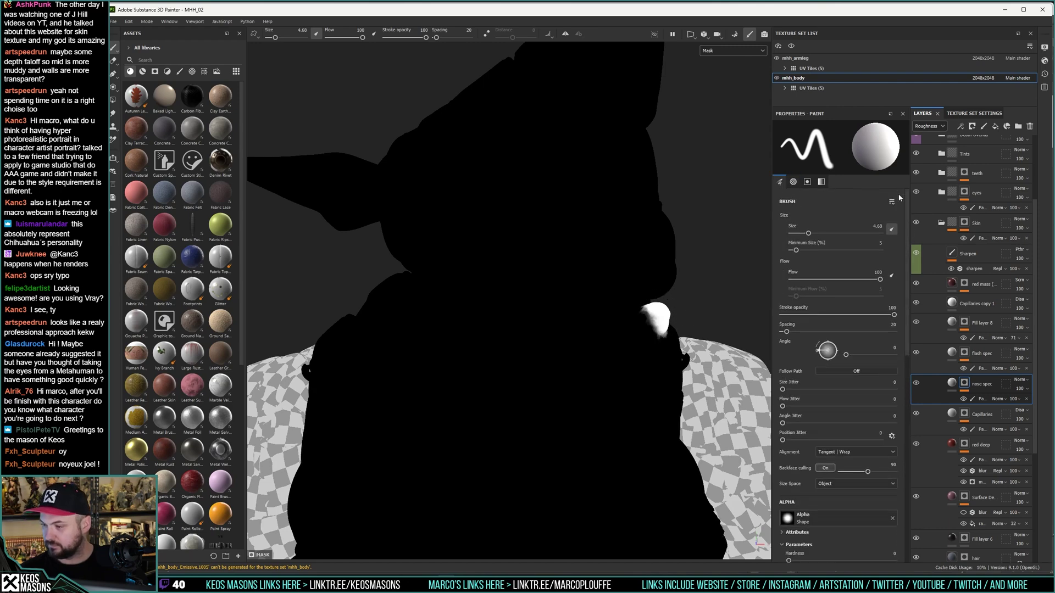
{"action": "left_click", "coordinate": [819, 280]}
{"action": "left_click", "coordinate": [891, 276]}
{"action": "left_click", "coordinate": [891, 229]}
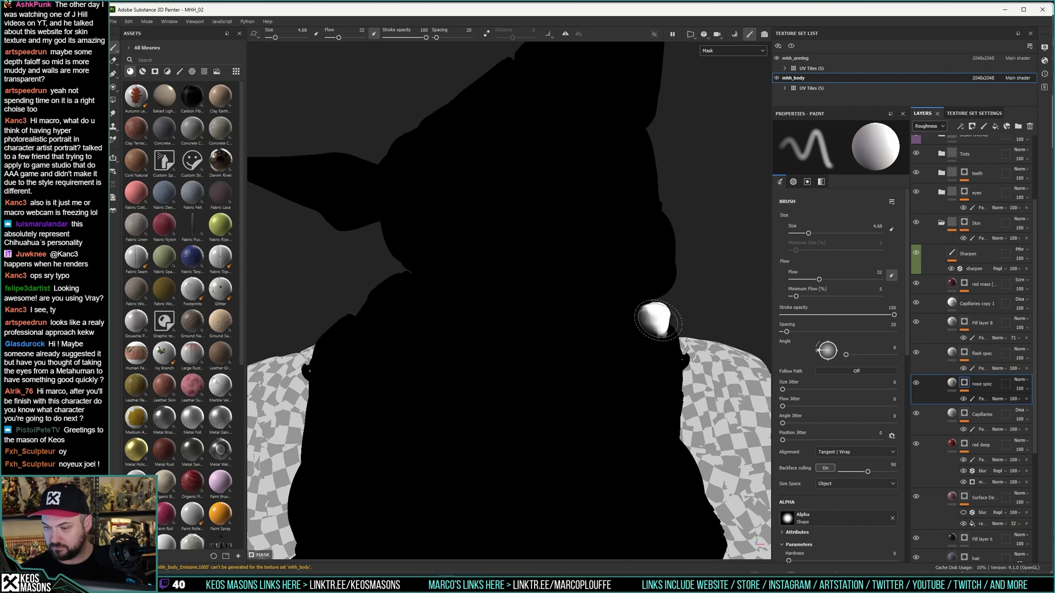
Step: Paint the nose white from several angles on the nose spec mask, reducing the brush size to 3.11, and return to the material view
{"action": "right_click_drag", "start_coordinate": [657, 317], "coordinate": [653, 314], "text": "ctrl"}
{"action": "mouse_move", "coordinate": [657, 316]}
{"action": "left_mouse_down", "text": "alt"}
{"action": "mouse_move", "coordinate": [647, 307]}
{"action": "mouse_move", "coordinate": [647, 318]}
{"action": "left_mouse_up", "text": "alt"}
{"action": "right_click_drag", "start_coordinate": [647, 318], "coordinate": [656, 317], "text": "ctrl"}
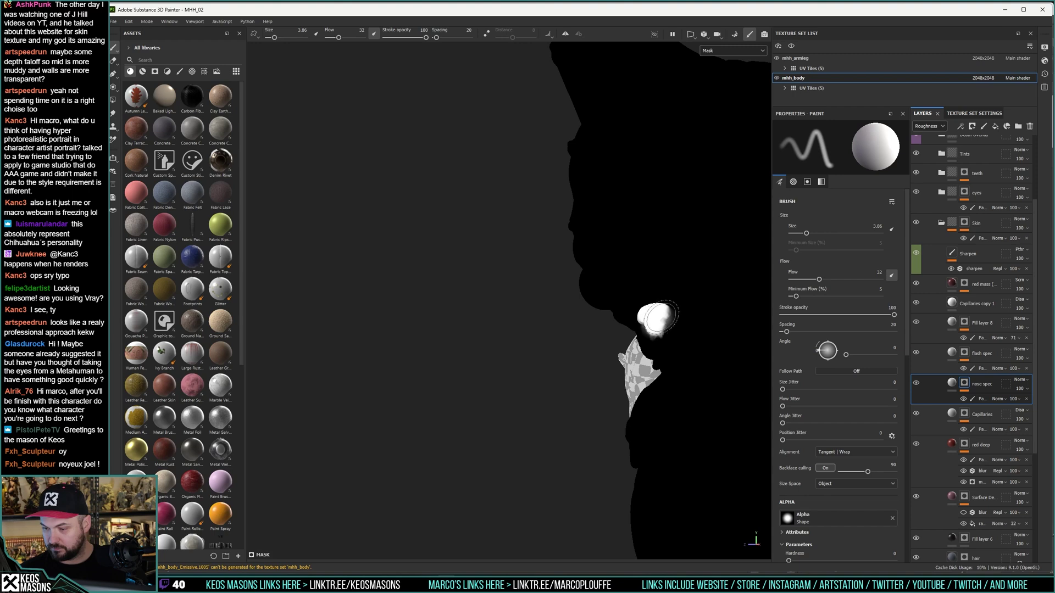
{"action": "mouse_move", "coordinate": [657, 318]}
{"action": "left_mouse_down", "text": "alt"}
{"action": "mouse_move", "coordinate": [683, 284]}
{"action": "mouse_move", "coordinate": [680, 325]}
{"action": "left_mouse_up", "text": "alt"}
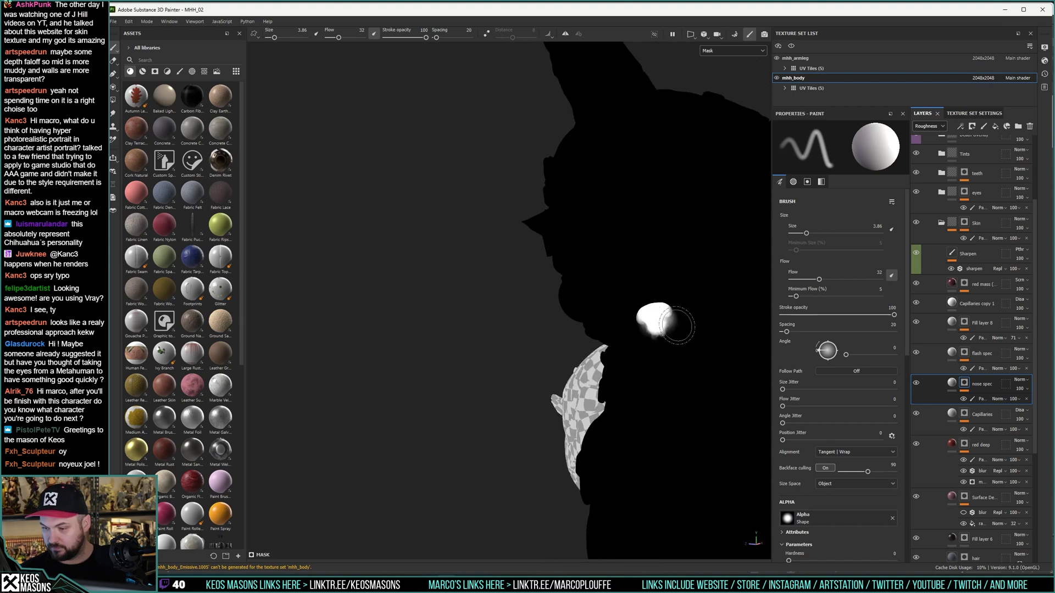
{"action": "right_click_drag", "start_coordinate": [684, 325], "coordinate": [680, 325], "text": "ctrl"}
{"action": "left_click_drag", "start_coordinate": [680, 325], "coordinate": [663, 337]}
{"action": "left_click_drag", "start_coordinate": [662, 338], "coordinate": [698, 317], "text": "alt"}
{"action": "left_click_drag", "start_coordinate": [624, 336], "coordinate": [637, 335]}
{"action": "left_click_drag", "start_coordinate": [608, 287], "coordinate": [649, 183], "text": "alt"}
{"action": "key", "text": "m"}
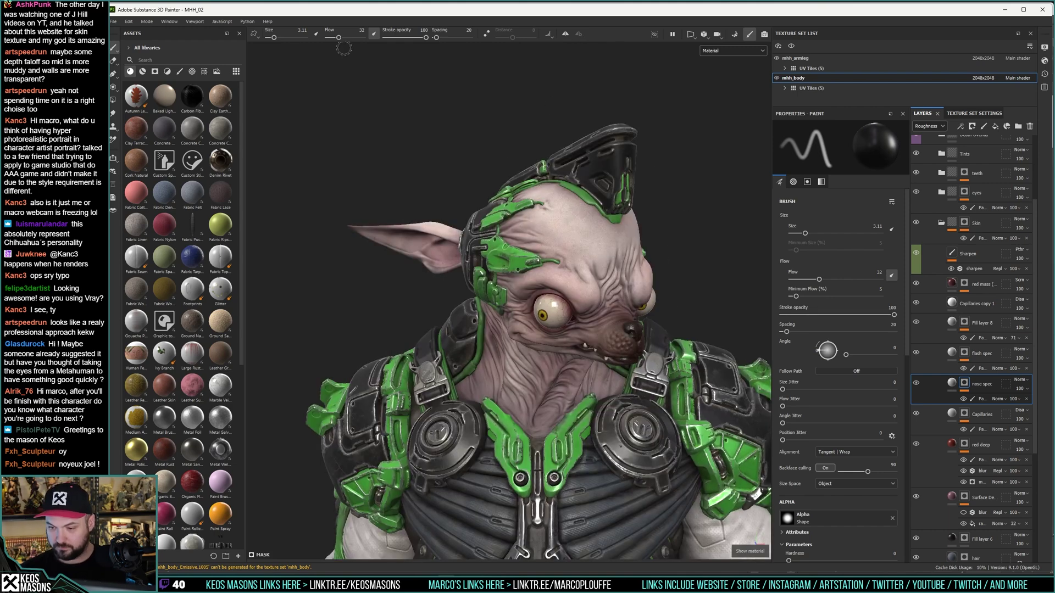
Step: Export the mhh_body textures as 8-bit png files to the exportmaps folder, using the Arnold CED CUSTOM w Opa template
{"action": "left_click", "coordinate": [114, 21]}
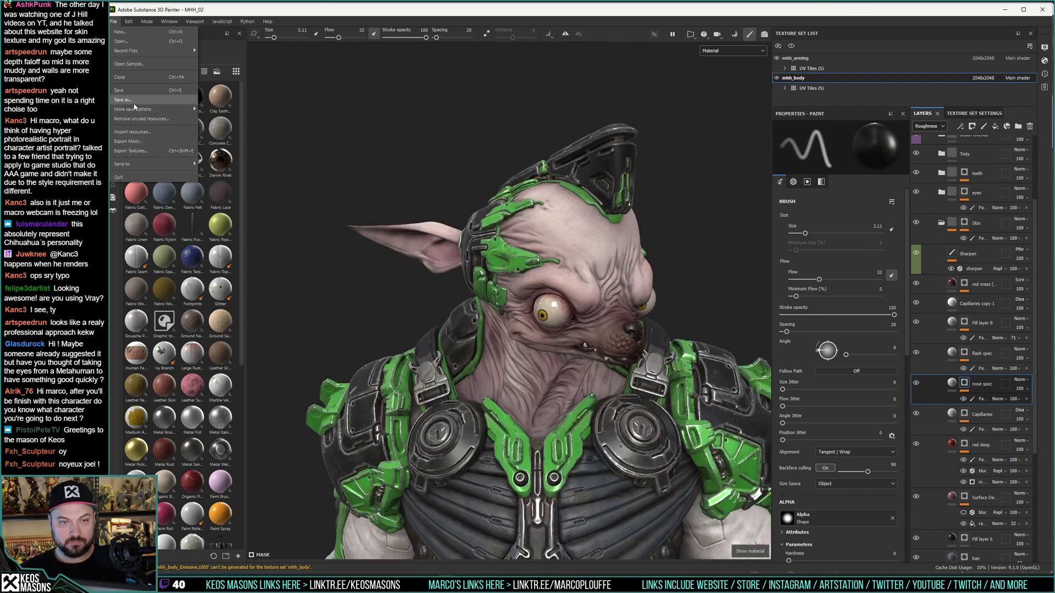
{"action": "left_click", "coordinate": [144, 150]}
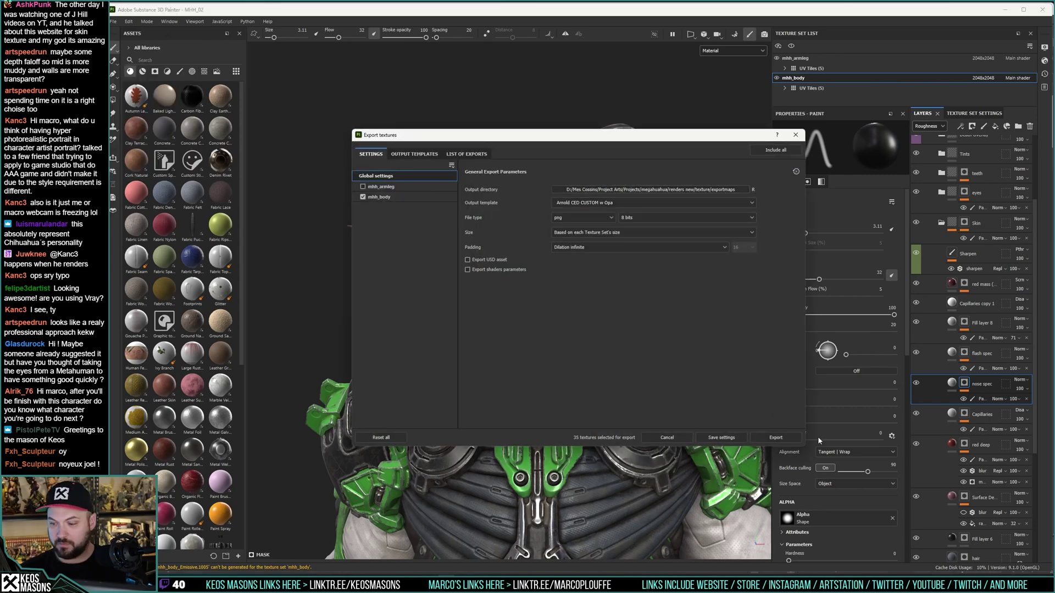
{"action": "left_click", "coordinate": [772, 437]}
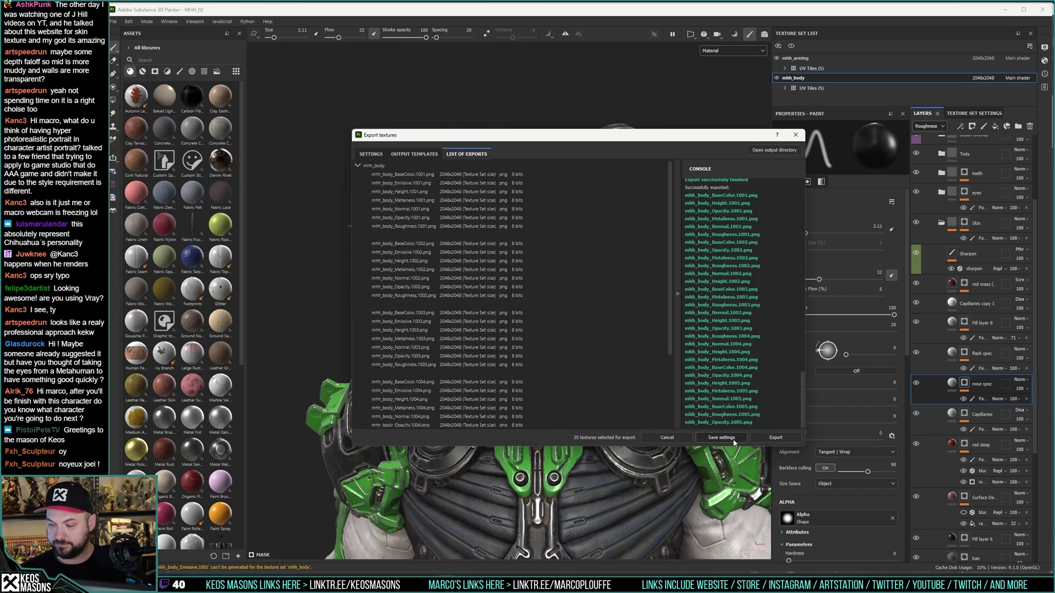
Step: Save the project as MHH_02.spp, replacing the existing file
{"action": "left_click", "coordinate": [116, 22]}
{"action": "left_click", "coordinate": [140, 99]}
{"action": "double_click", "coordinate": [209, 108]}
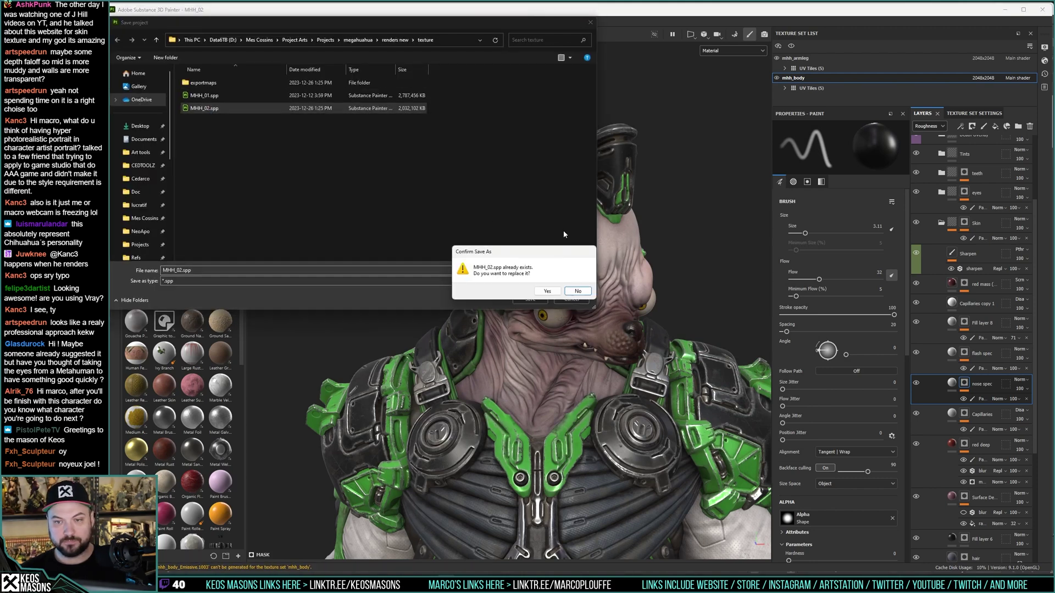
{"action": "left_click", "coordinate": [547, 291]}
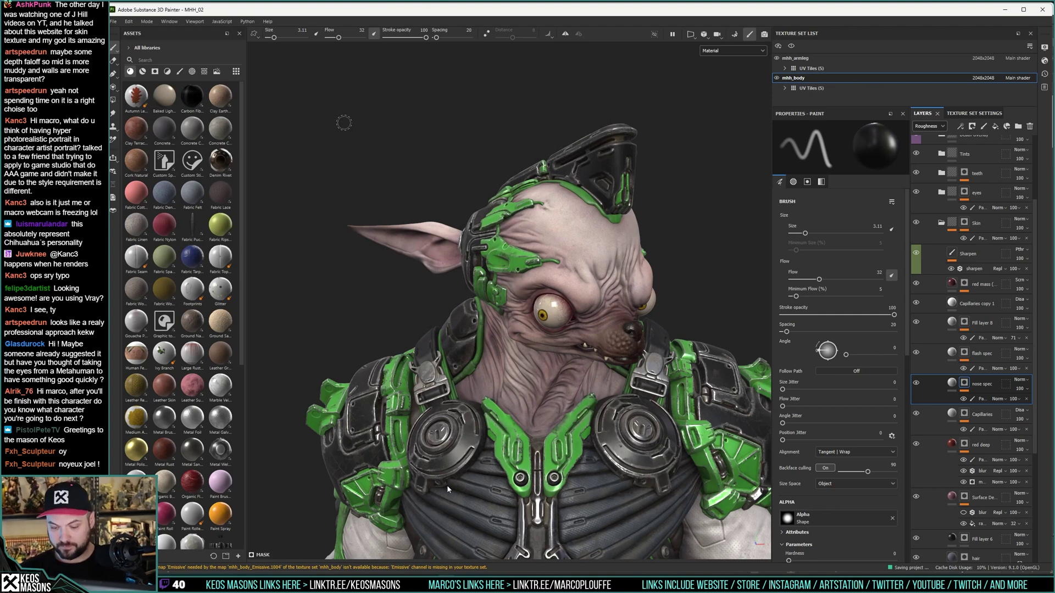
Step: Restart 3ds Max and reopen the recent MHH.max scene, skipping the welcome screen and continuing past the missing external file
{"action": "left_click", "coordinate": [1005, 9]}
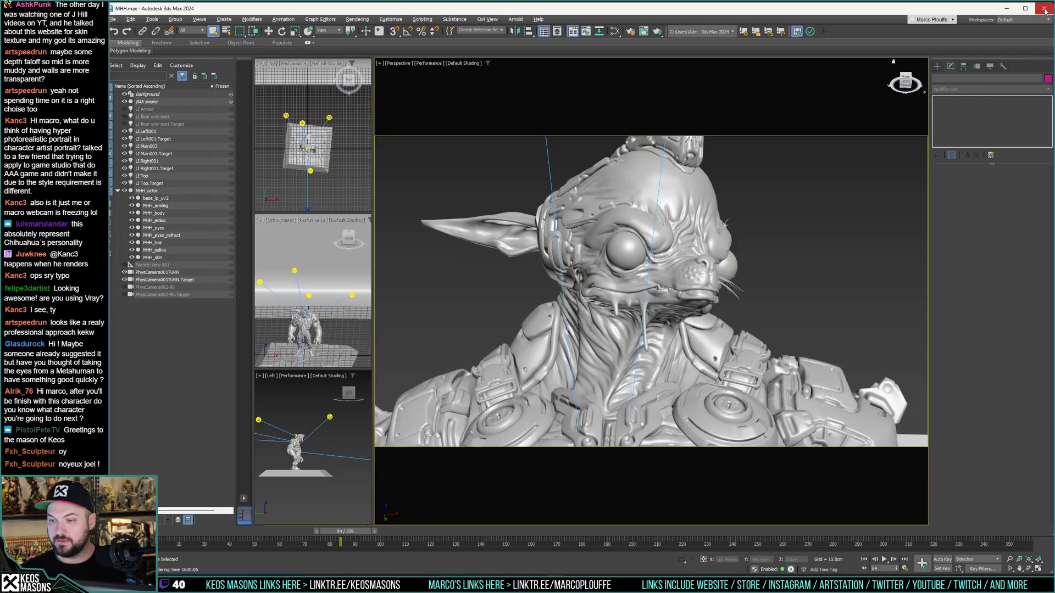
{"action": "key", "text": "alt+Tab"}
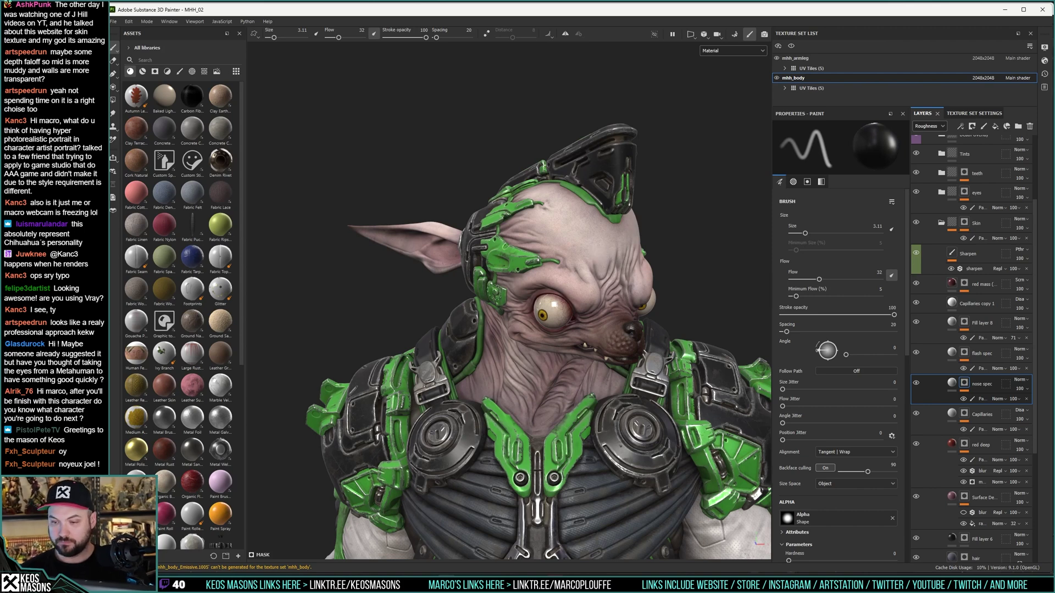
{"action": "left_click", "coordinate": [440, 584]}
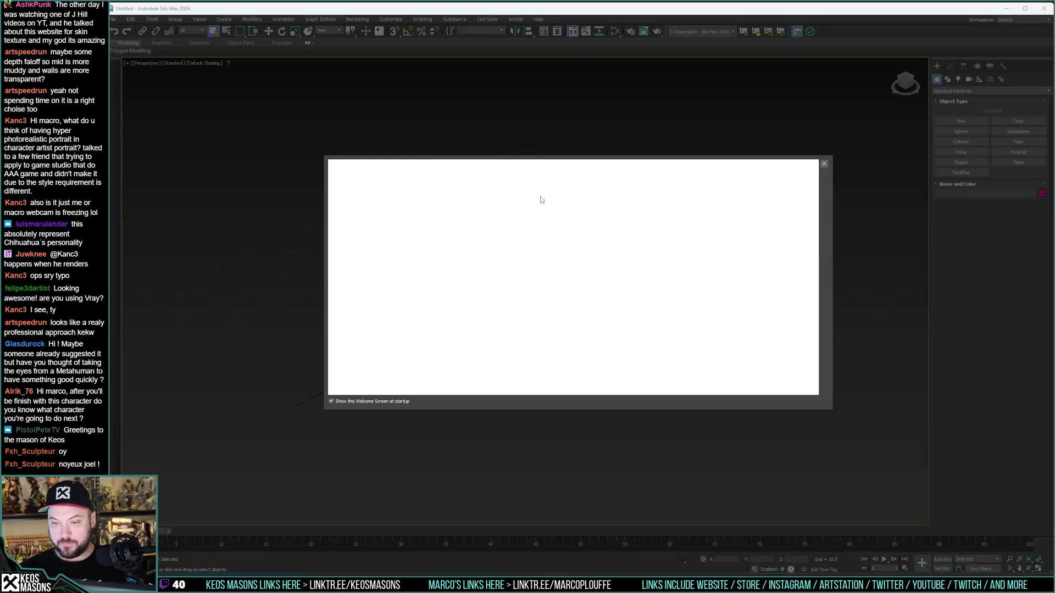
{"action": "left_click", "coordinate": [825, 163]}
{"action": "left_click", "coordinate": [113, 19]}
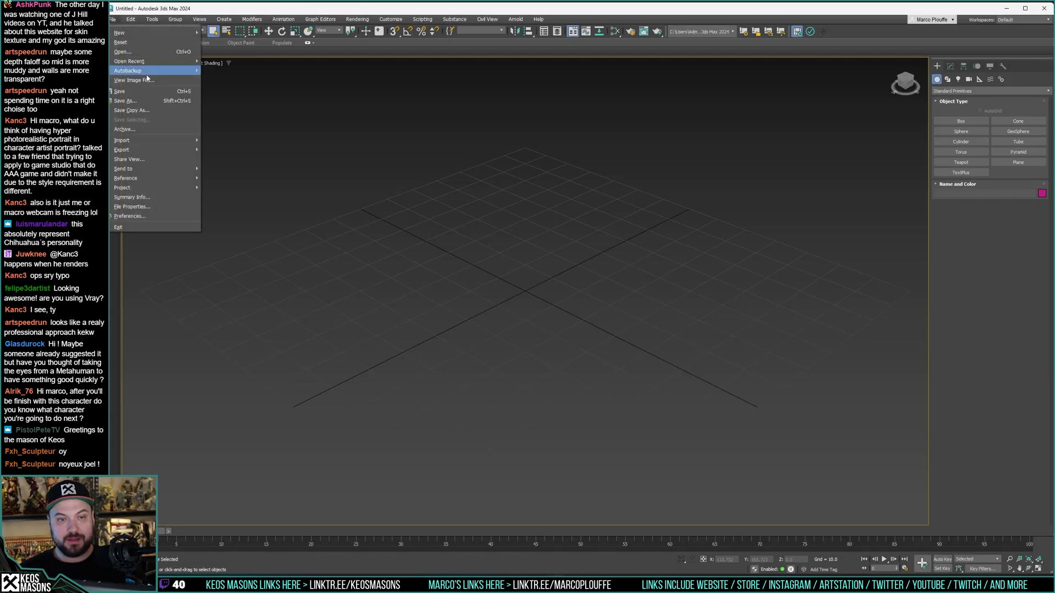
{"action": "mouse_move", "coordinate": [143, 60]}
{"action": "left_click", "coordinate": [237, 59]}
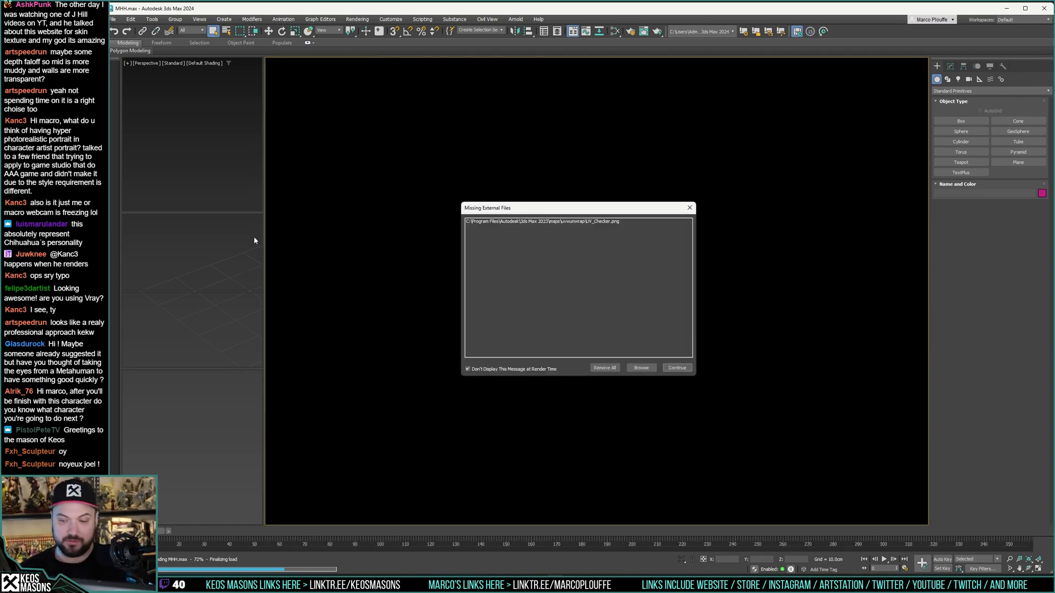
{"action": "left_click", "coordinate": [676, 367]}
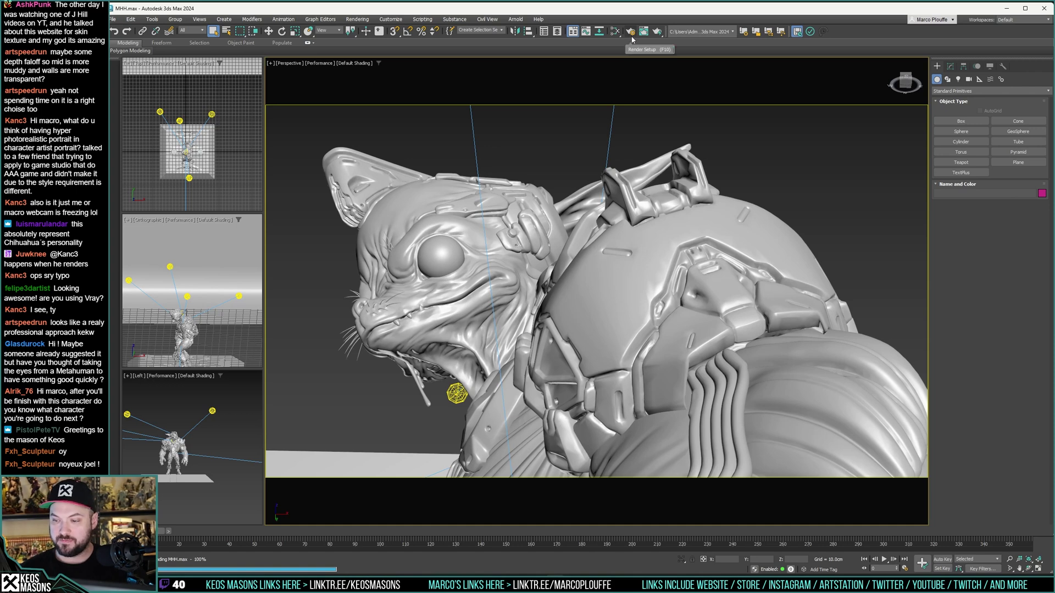
Step: Set the timeline to frame 88 and render the perspective view of the creature's head
{"action": "left_click_drag", "start_coordinate": [165, 532], "coordinate": [375, 531]}
{"action": "key", "text": "q"}
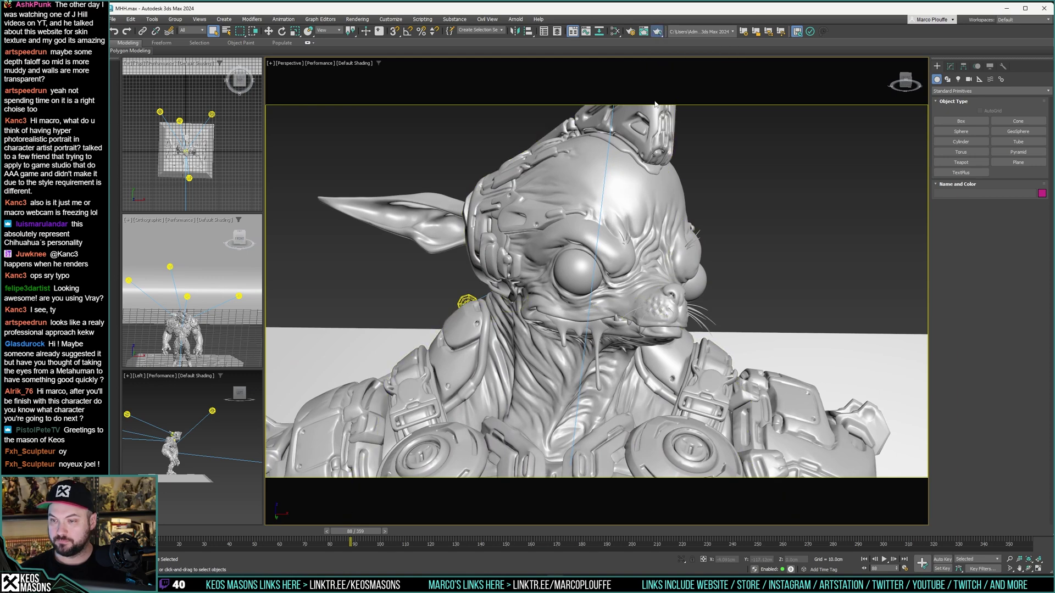
{"action": "left_click", "coordinate": [659, 33]}
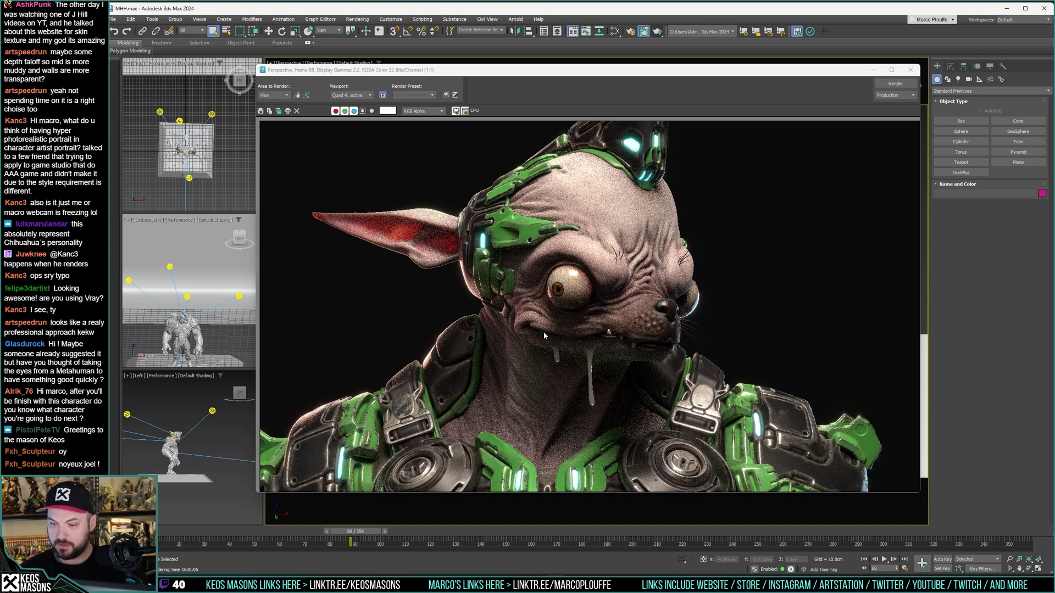
Step: Close the render, change Arnold's camera (AA) samples and render the perspective view again at frame 99
{"action": "left_click", "coordinate": [910, 70]}
{"action": "key", "text": "F10"}
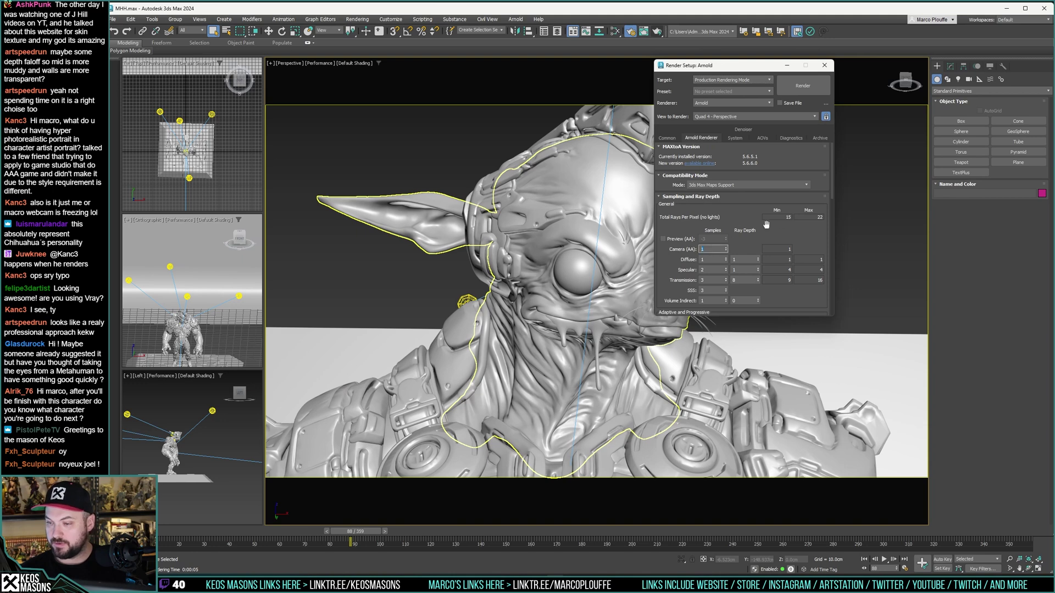
{"action": "left_click", "coordinate": [824, 65]}
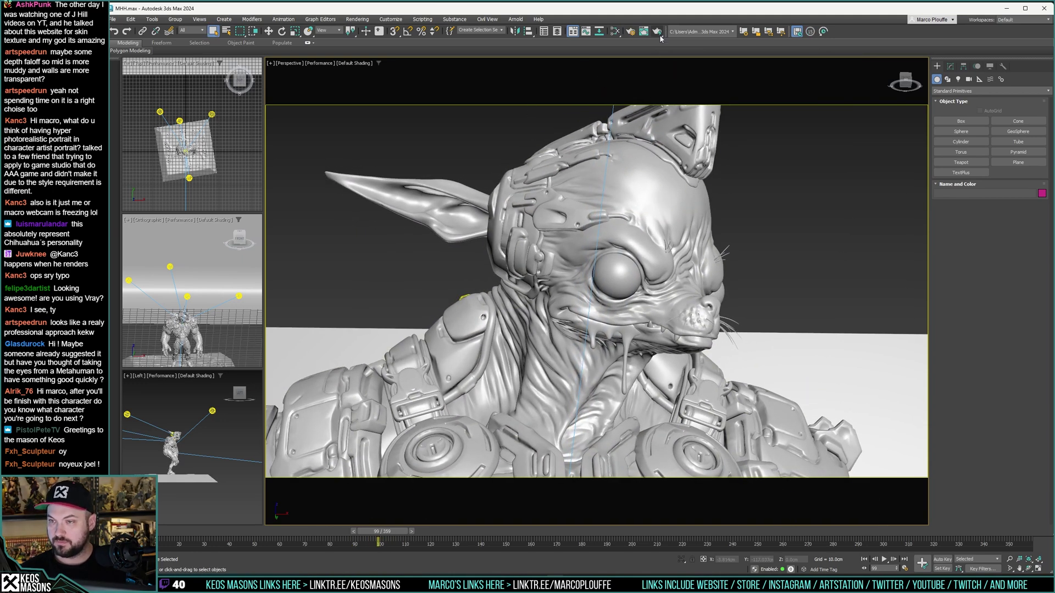
{"action": "key", "text": "shift+q"}
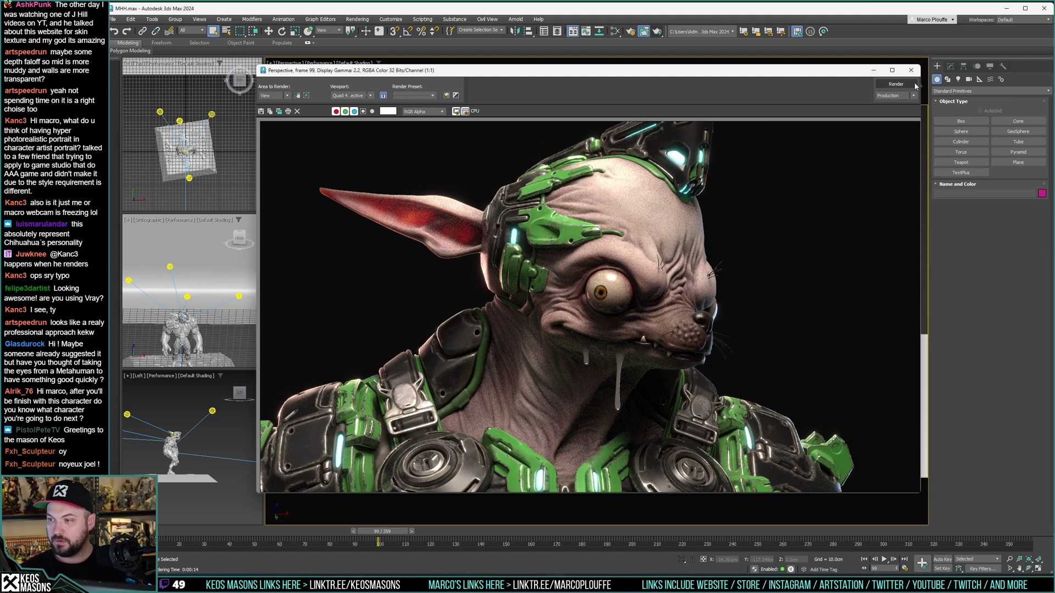
Step: Close the render, switch the perspective viewport to PhysCamera002-90 and set the timeline to frame 123
{"action": "left_click", "coordinate": [911, 70]}
{"action": "left_click", "coordinate": [290, 62]}
{"action": "mouse_move", "coordinate": [292, 78]}
{"action": "left_click", "coordinate": [461, 82]}
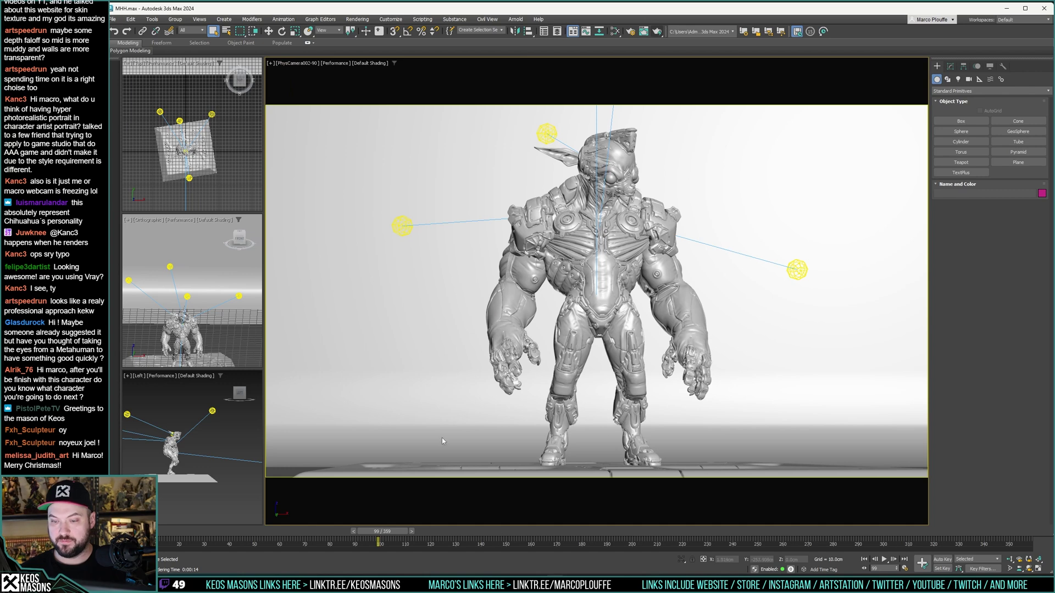
{"action": "left_click_drag", "start_coordinate": [396, 532], "coordinate": [454, 533]}
{"action": "key", "text": "q"}
{"action": "left_click", "coordinate": [525, 288]}
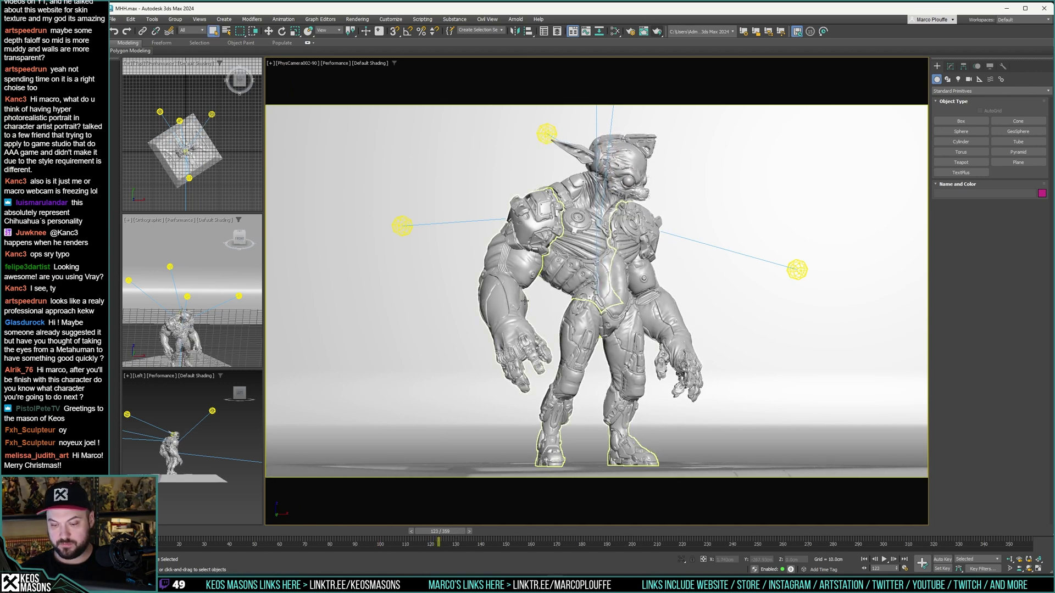
Step: Show the scene explorer in 3ds Max and close Substance 3D Painter
{"action": "left_click", "coordinate": [152, 20]}
{"action": "left_click", "coordinate": [159, 31]}
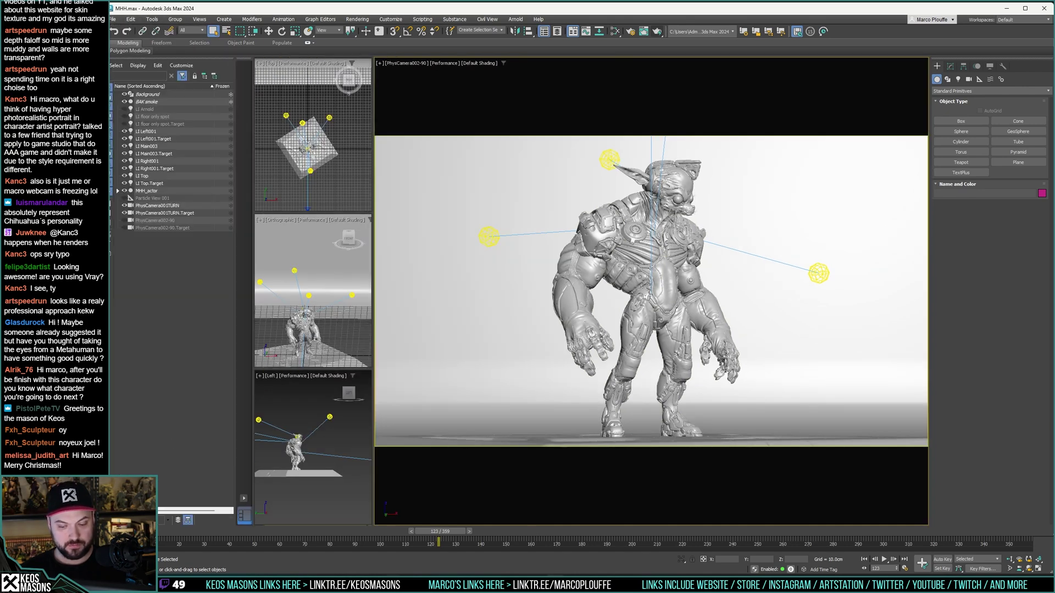
{"action": "key", "text": "alt+Tab"}
{"action": "left_click", "coordinate": [1042, 10]}
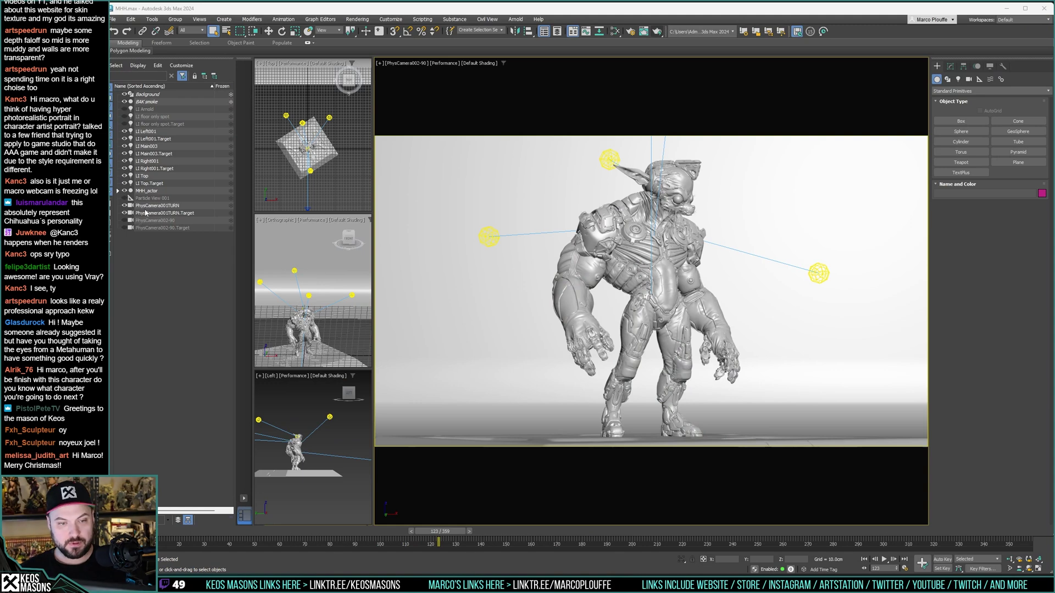
Step: Examine the Physical Camera parameters of PhysCamera002-90 and PhysCamera001TURN, ending with PhysCamera002-90 selected
{"action": "left_click", "coordinate": [170, 222]}
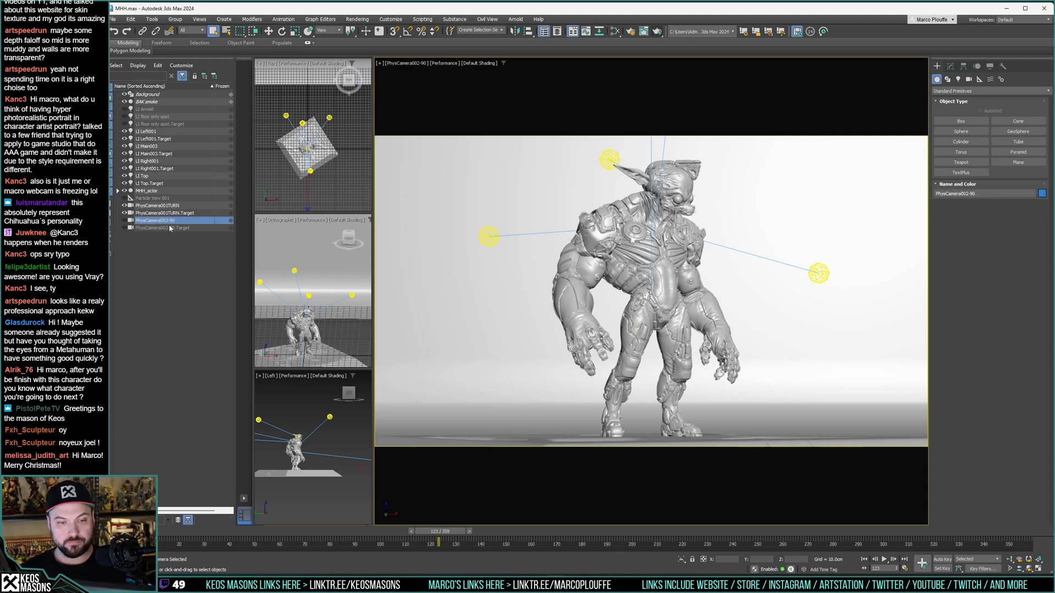
{"action": "left_click", "coordinate": [952, 68]}
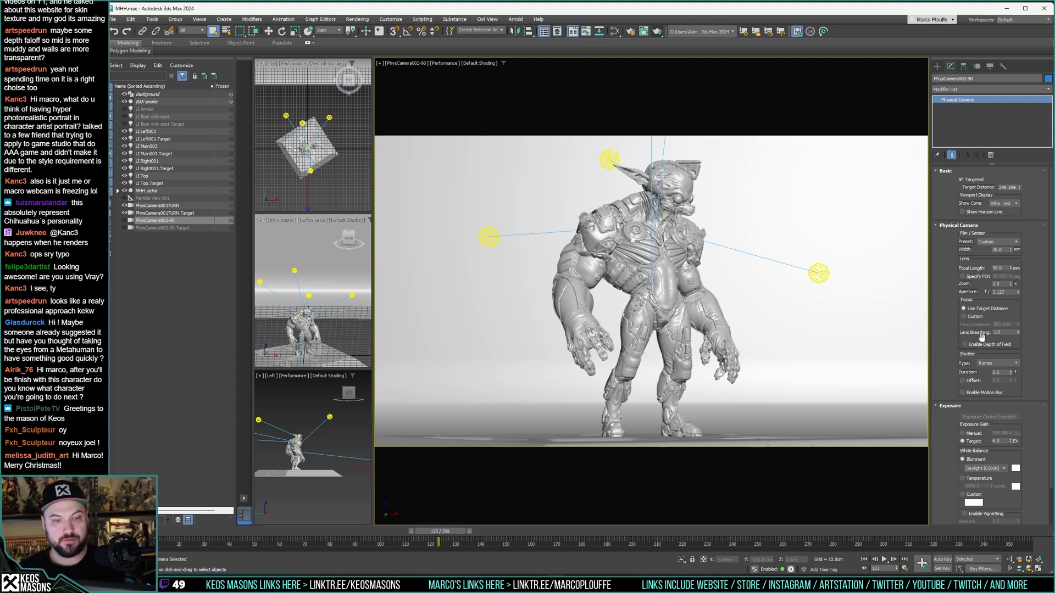
{"action": "left_click", "coordinate": [165, 205]}
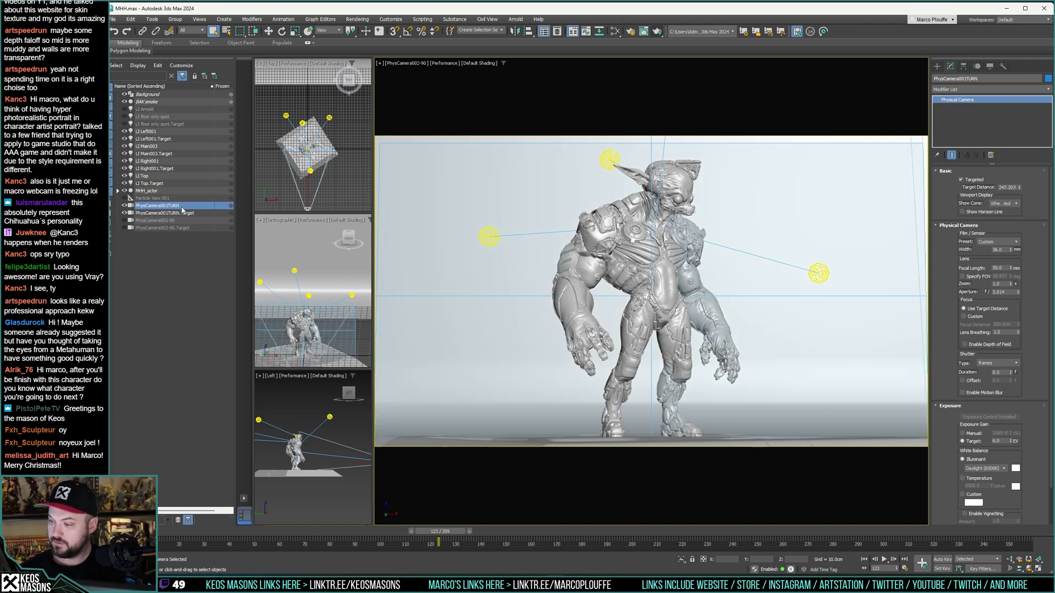
{"action": "left_click", "coordinate": [178, 220]}
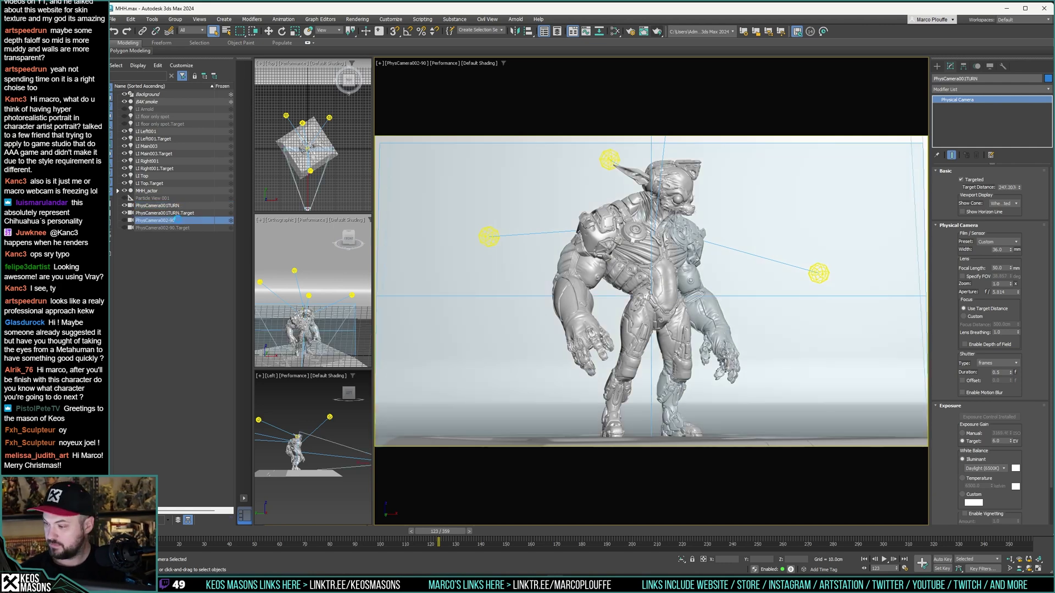
Step: Render PhysCamera002-90 at frame 123 with 4 Arnold camera (AA) samples and an output width of 2560, repositioning the render window
{"action": "left_click", "coordinate": [630, 32]}
{"action": "double_click", "coordinate": [713, 249]}
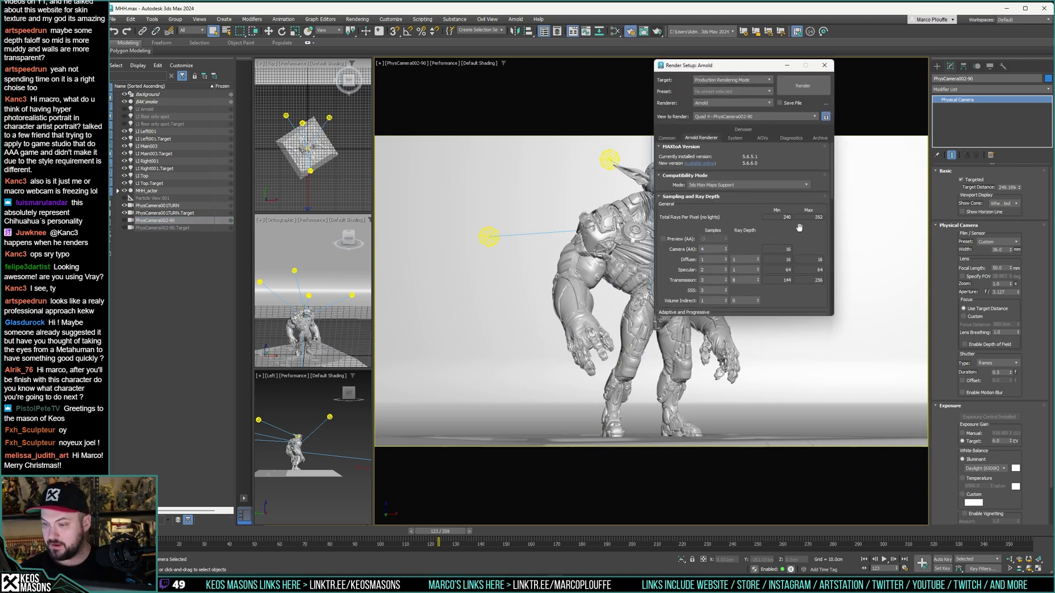
{"action": "left_click", "coordinate": [667, 138]}
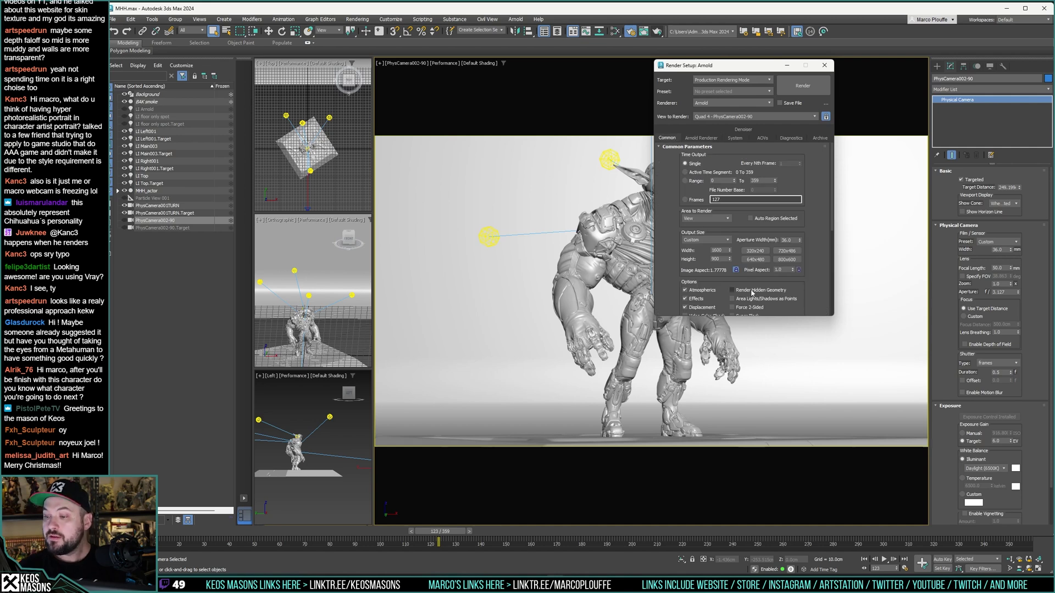
{"action": "double_click", "coordinate": [716, 249]}
{"action": "type", "text": "2560"}
{"action": "key", "text": "Return"}
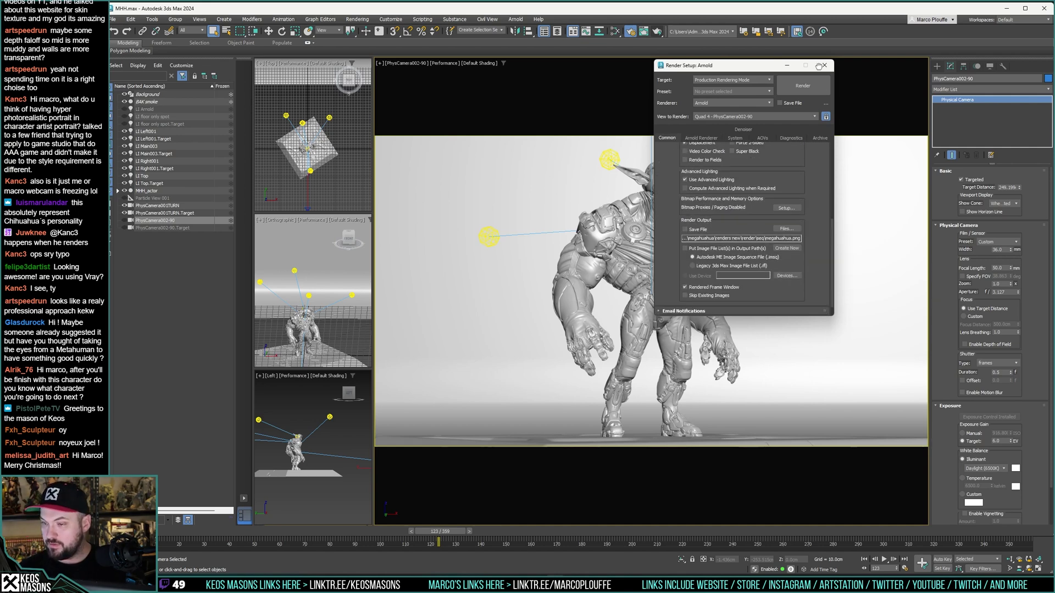
{"action": "left_click", "coordinate": [810, 87]}
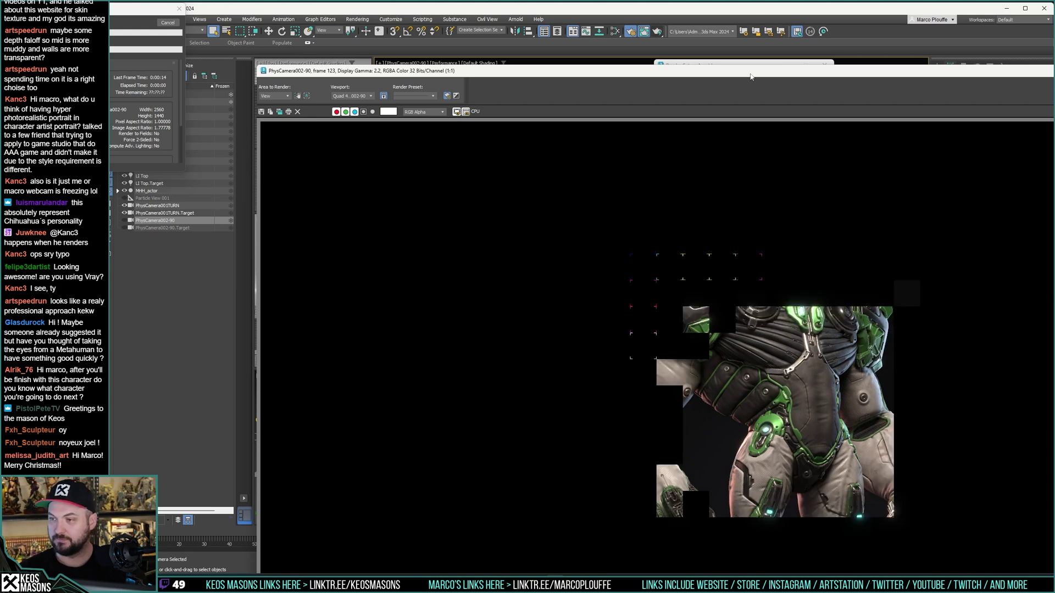
{"action": "left_click_drag", "start_coordinate": [750, 76], "coordinate": [527, 11]}
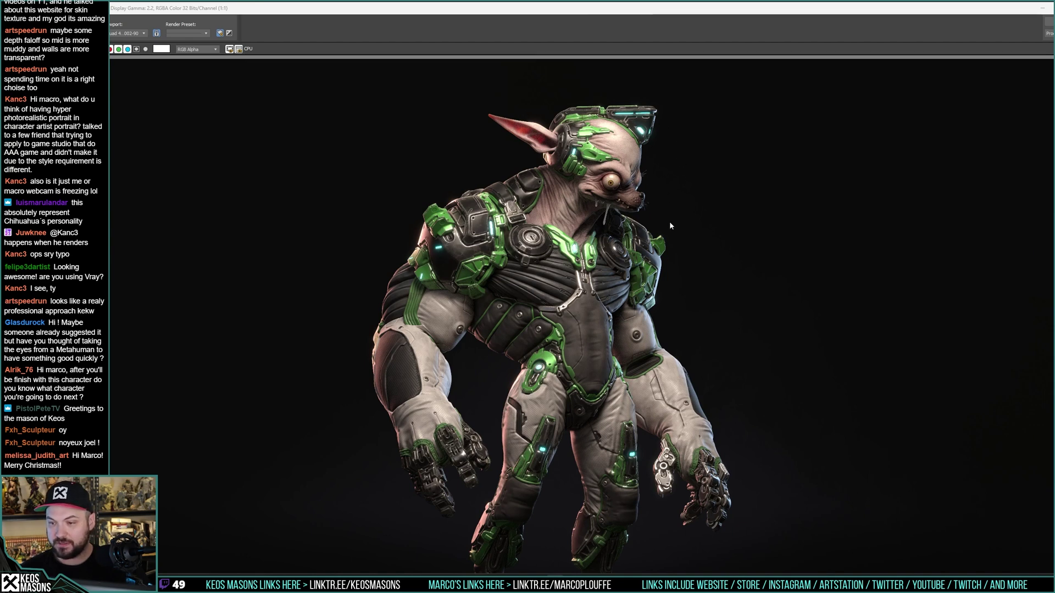
Step: Save the finished render as _aa4b.jpg in the test folder at JPEG quality 100
{"action": "left_click", "coordinate": [65, 49]}
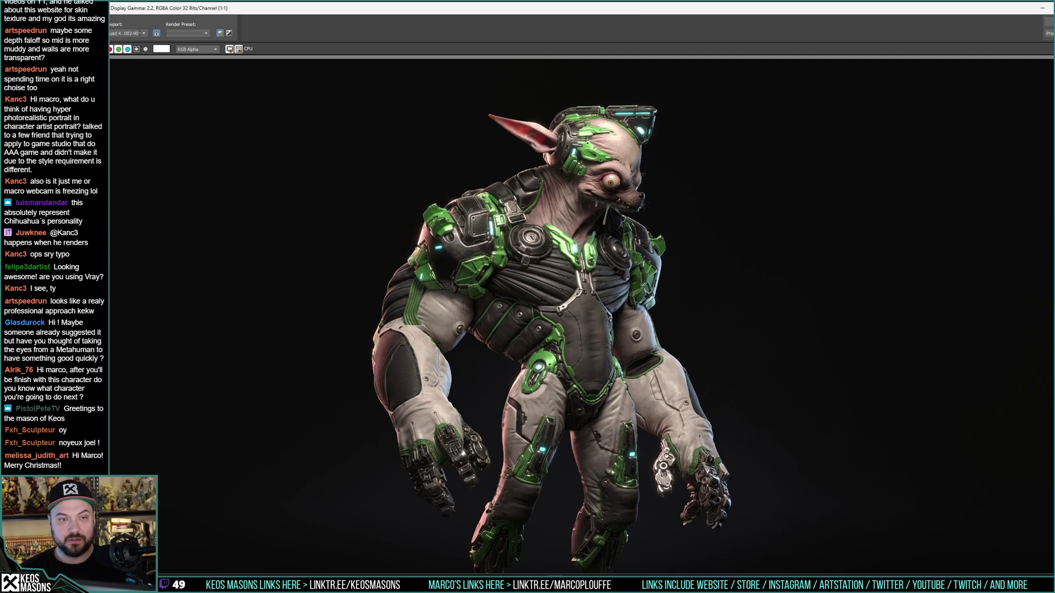
{"action": "left_click", "coordinate": [113, 88]}
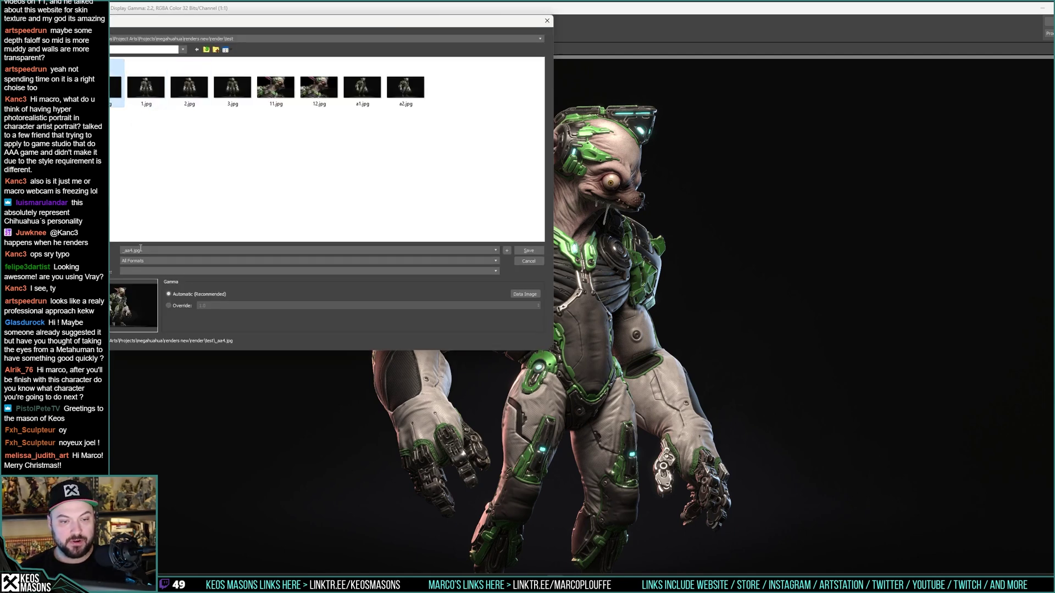
{"action": "key", "text": "Return"}
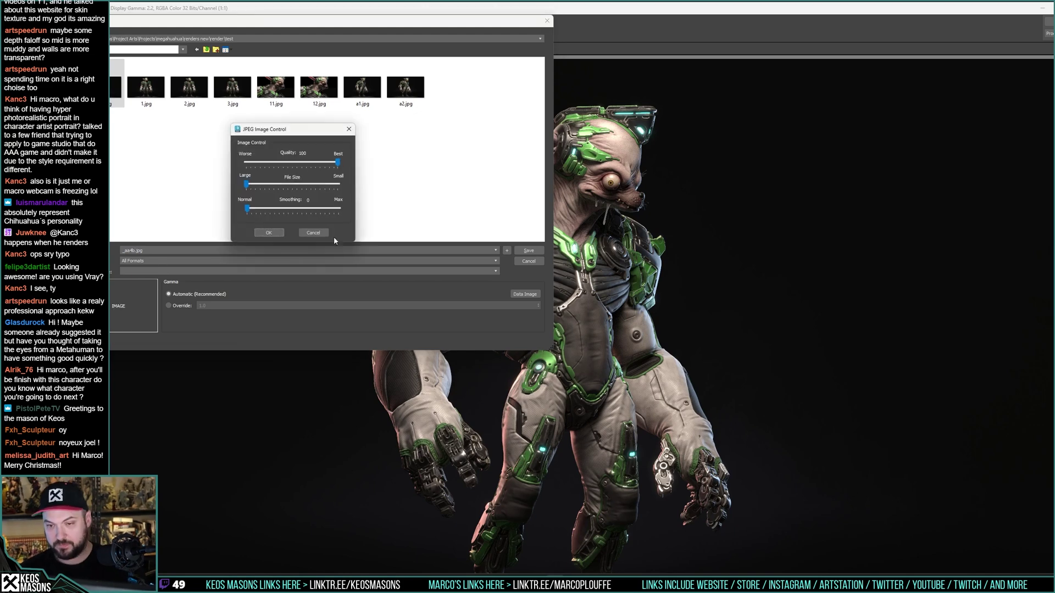
{"action": "left_click", "coordinate": [290, 242]}
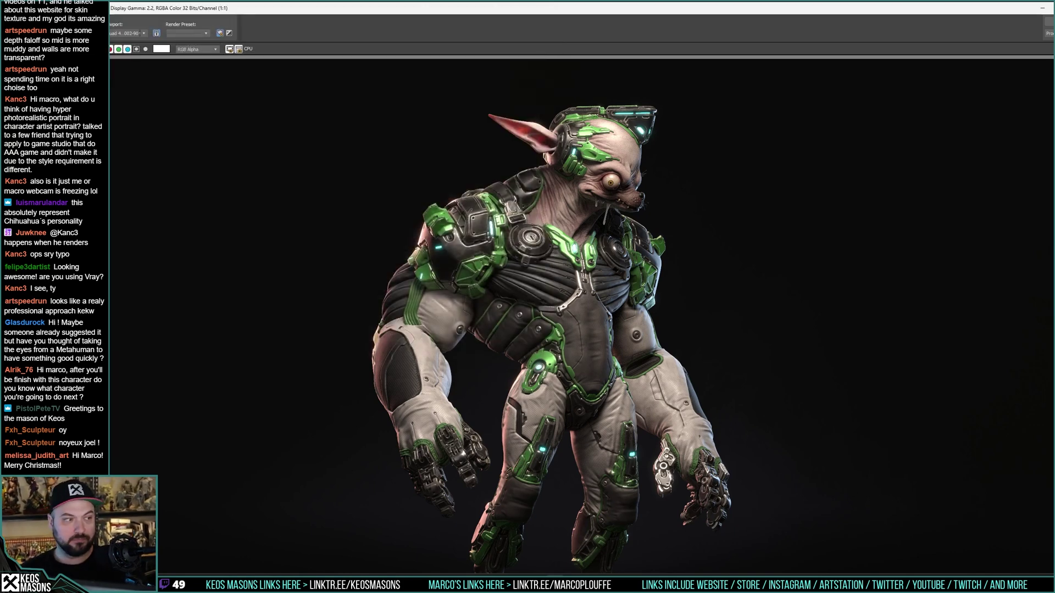
Step: Switch to the image viewer, examine the earlier _aa4.jpg render enlarged for comparison, and close it
{"action": "key", "text": "alt+Tab"}
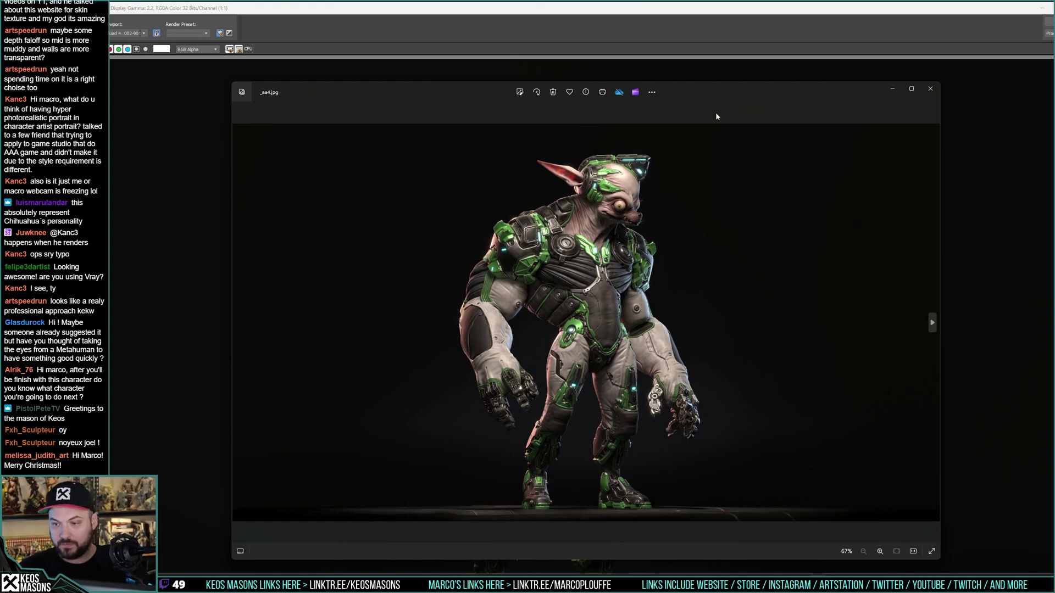
{"action": "mouse_move", "coordinate": [716, 91]}
{"action": "left_mouse_down"}
{"action": "mouse_move", "coordinate": [708, 30]}
{"action": "mouse_move", "coordinate": [696, 42]}
{"action": "mouse_move", "coordinate": [746, 68]}
{"action": "mouse_move", "coordinate": [734, 82]}
{"action": "left_mouse_up"}
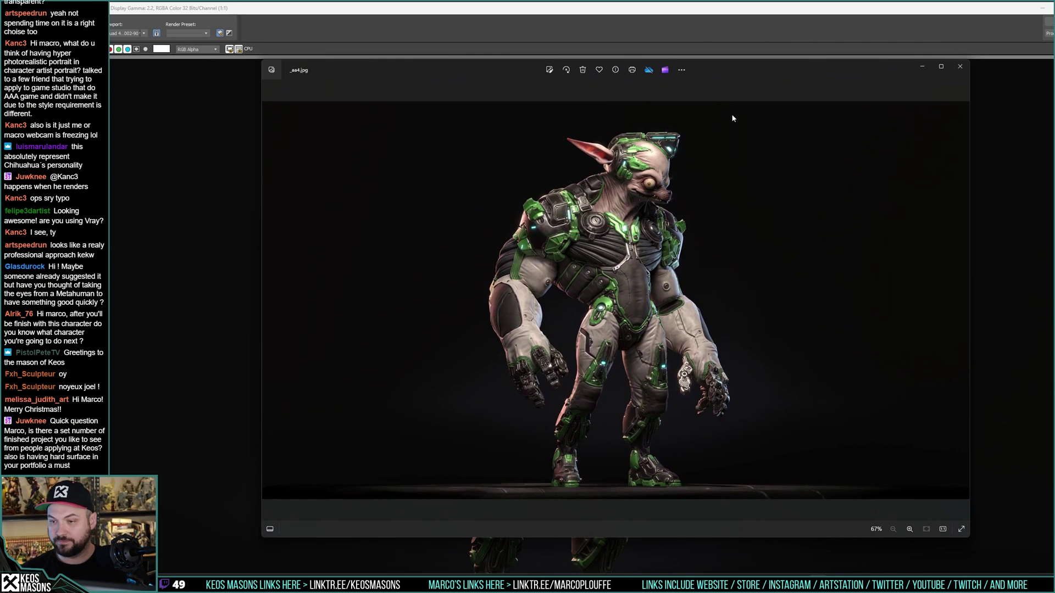
{"action": "double_click", "coordinate": [736, 71]}
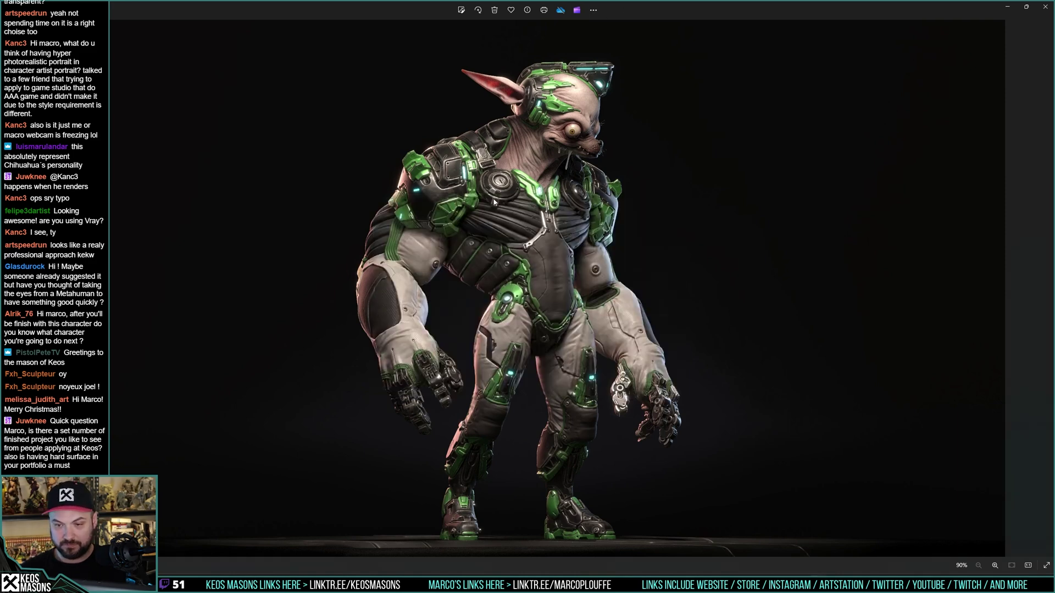
{"action": "left_click", "coordinate": [1047, 9]}
Step: Start Substance 3D Painter, reopen the recent MHH_02.spp project, and return to the 3ds Max scene with the render window minimized
{"action": "left_click", "coordinate": [698, 212]}
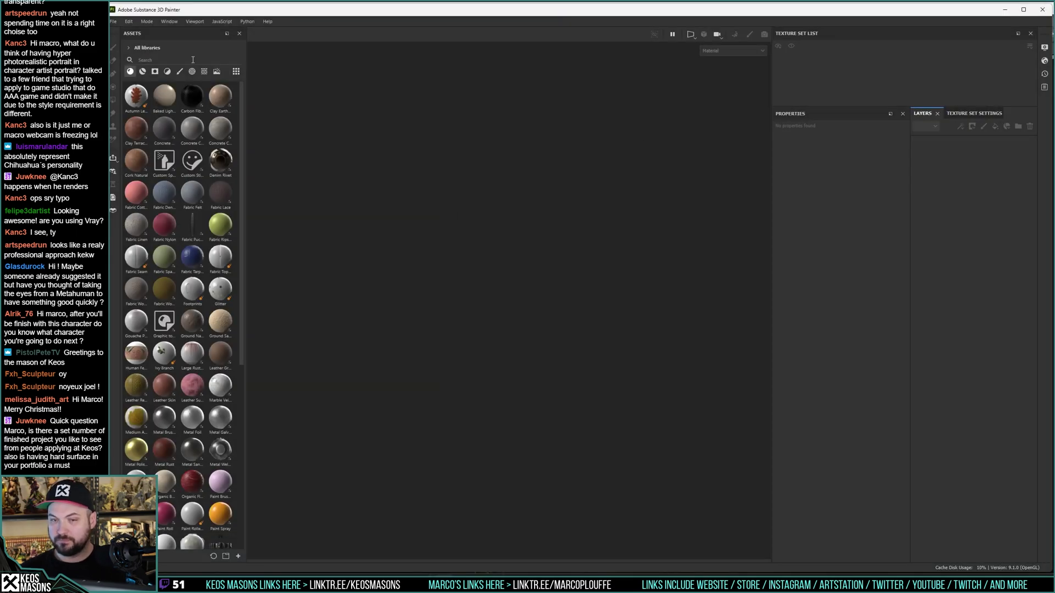
{"action": "left_click", "coordinate": [113, 20]}
{"action": "mouse_move", "coordinate": [127, 50]}
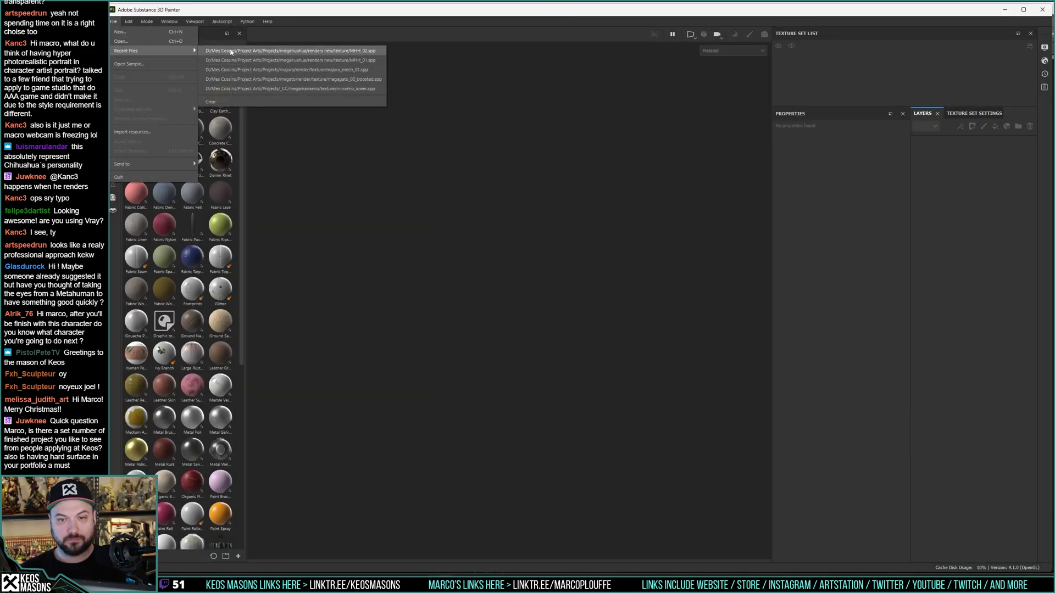
{"action": "left_click", "coordinate": [230, 51]}
{"action": "key", "text": "alt+Tab"}
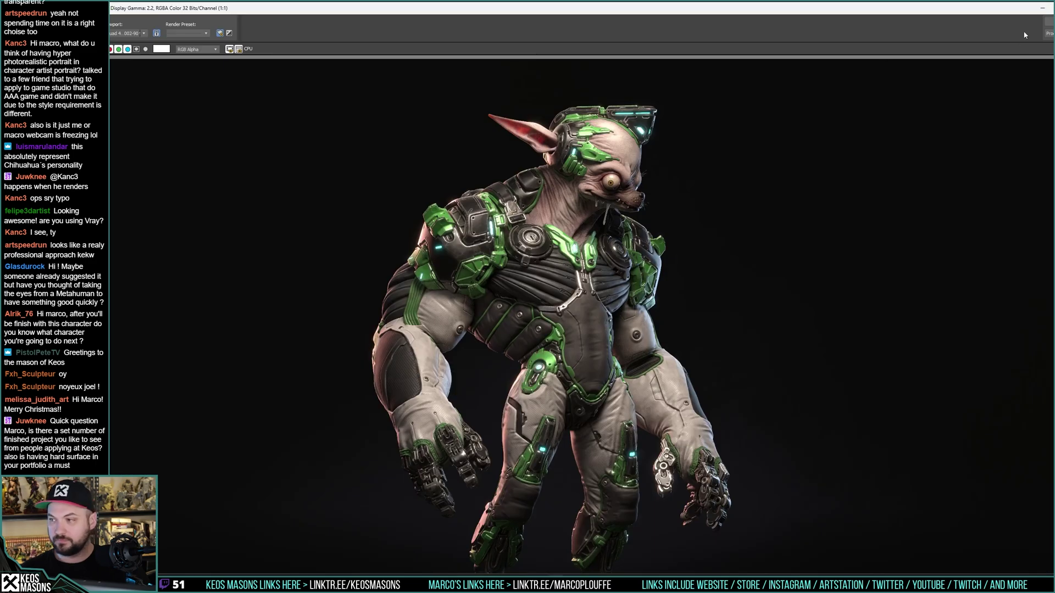
{"action": "left_click", "coordinate": [1002, 9]}
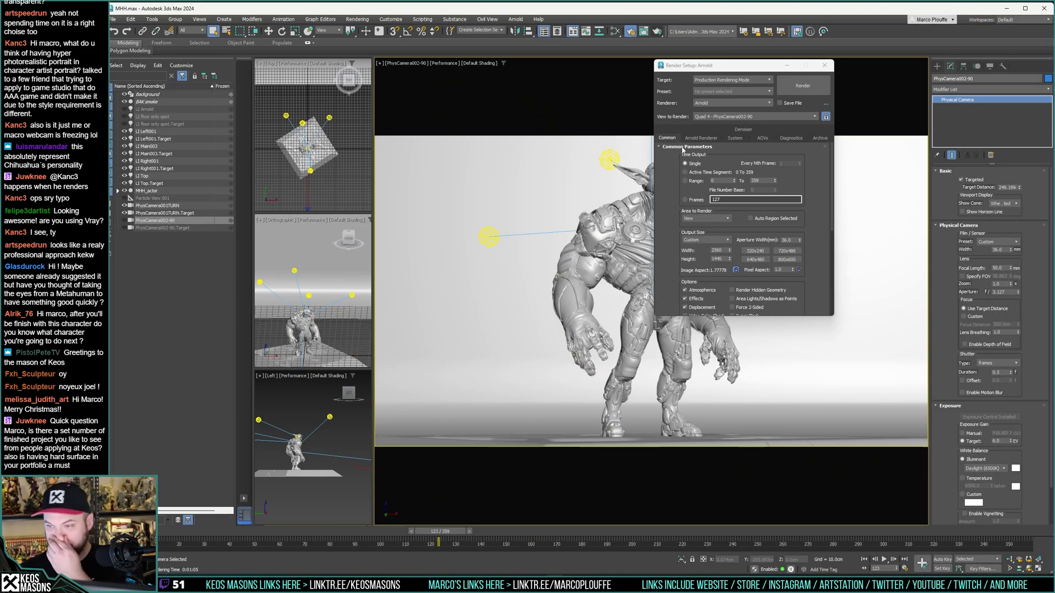
Step: Set the Arnold render output width to 1600 with the aspect ratio locked, and close the render setup
{"action": "left_click_drag", "start_coordinate": [724, 250], "coordinate": [681, 251]}
{"action": "type", "text": "1600"}
{"action": "left_click", "coordinate": [709, 138]}
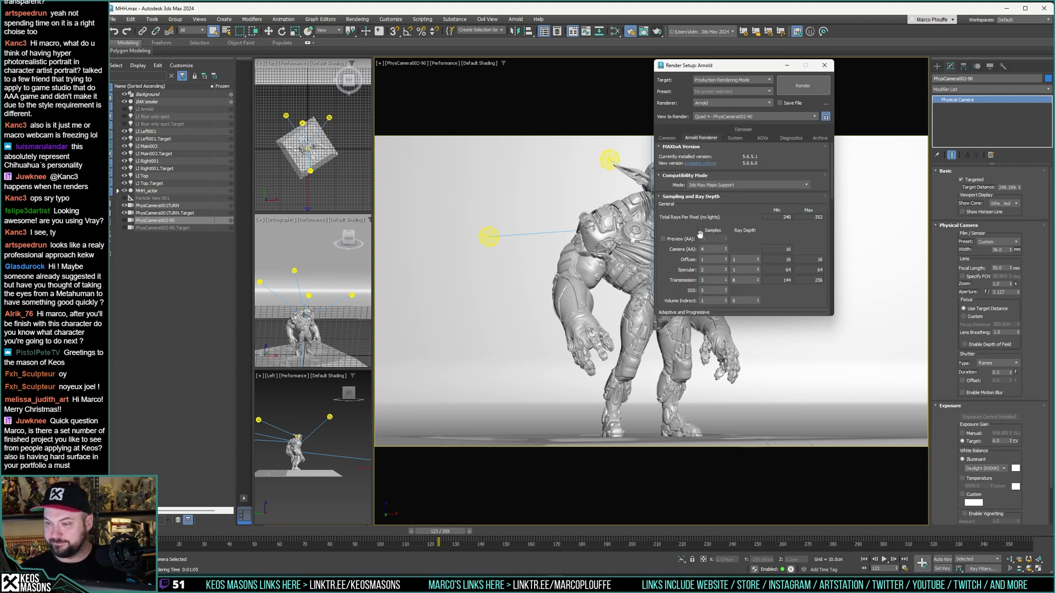
{"action": "left_click", "coordinate": [666, 138]}
{"action": "left_click_drag", "start_coordinate": [800, 233], "coordinate": [819, 264]}
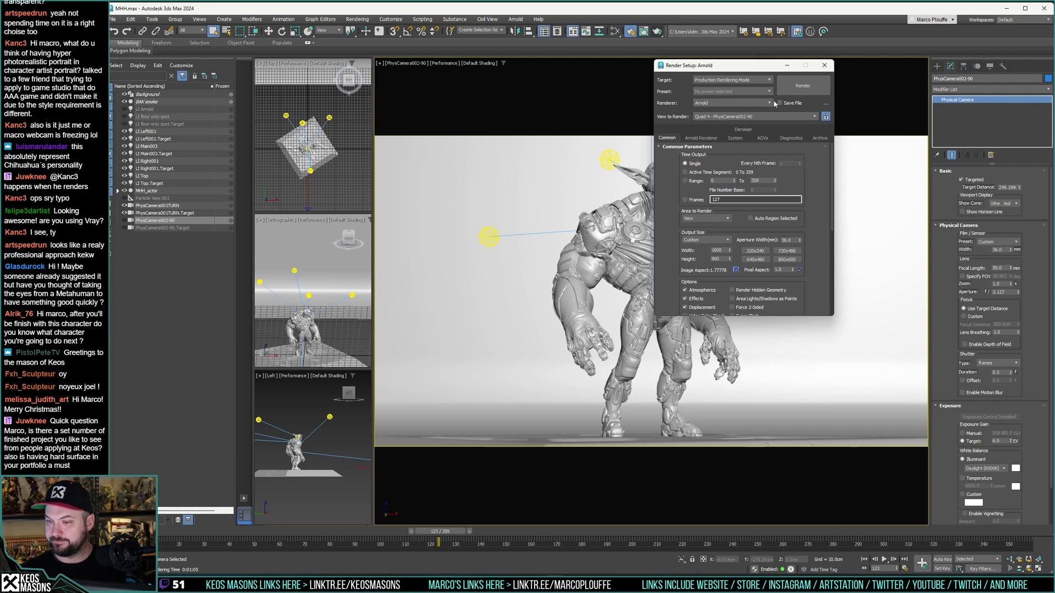
{"action": "left_click", "coordinate": [824, 65]}
Step: Change the main camera viewport to a perspective view framing the creature's head and torso, render it, and reposition the render window
{"action": "left_click", "coordinate": [478, 173]}
{"action": "key", "text": "p"}
{"action": "middle_click_drag", "start_coordinate": [697, 197], "coordinate": [684, 221], "text": "alt"}
{"action": "scroll", "coordinate": [681, 221], "scroll_direction": "up", "scroll_amount": 8}
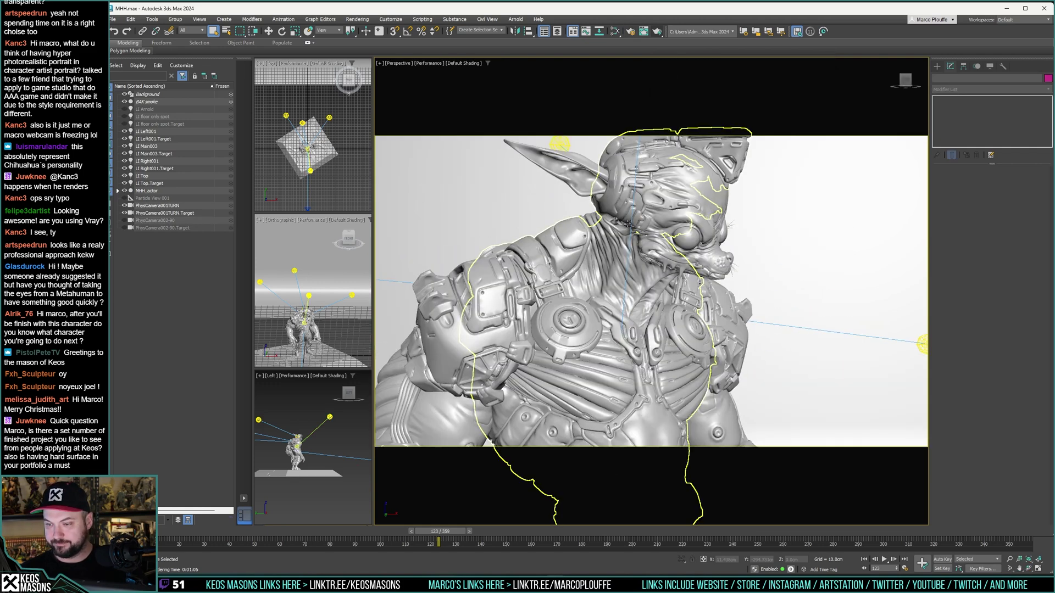
{"action": "scroll", "coordinate": [665, 171], "scroll_direction": "down", "scroll_amount": 4}
{"action": "middle_click_drag", "start_coordinate": [666, 174], "coordinate": [668, 218]}
{"action": "left_click", "coordinate": [657, 32]}
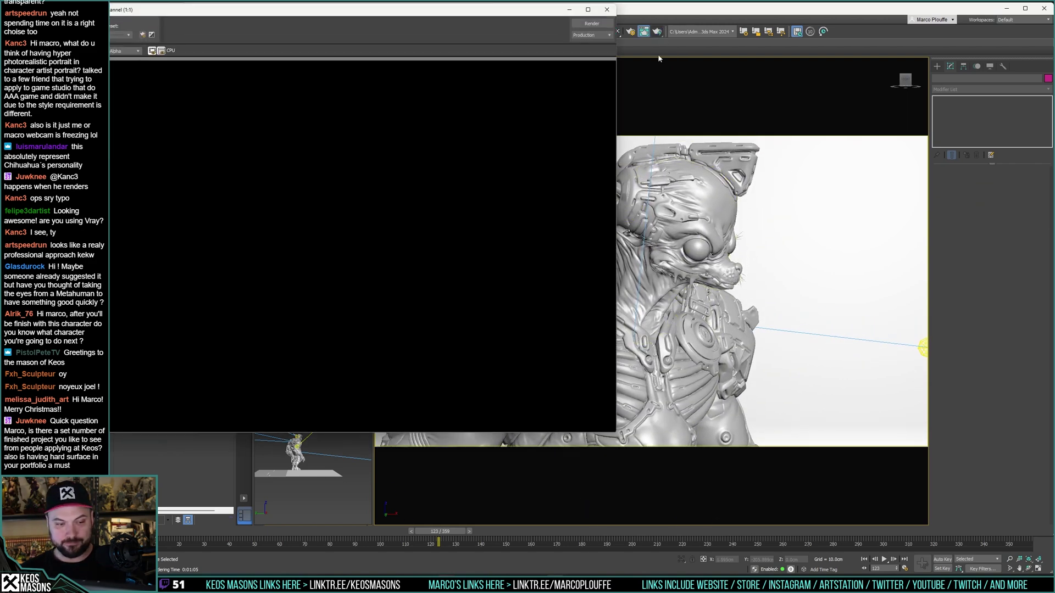
{"action": "left_click_drag", "start_coordinate": [269, 12], "coordinate": [518, 73]}
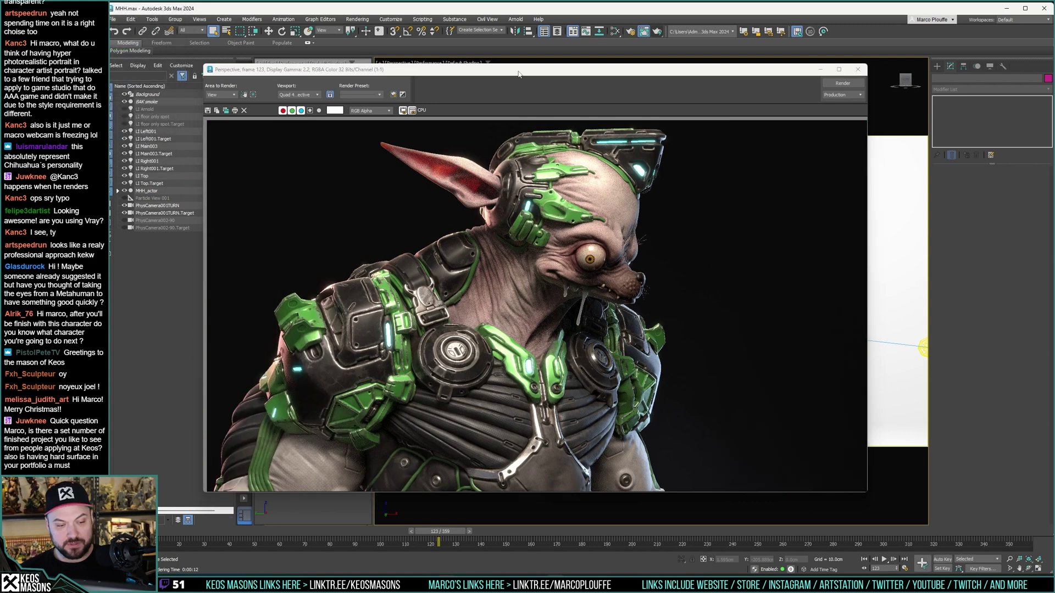
{"action": "left_click_drag", "start_coordinate": [496, 74], "coordinate": [552, 104]}
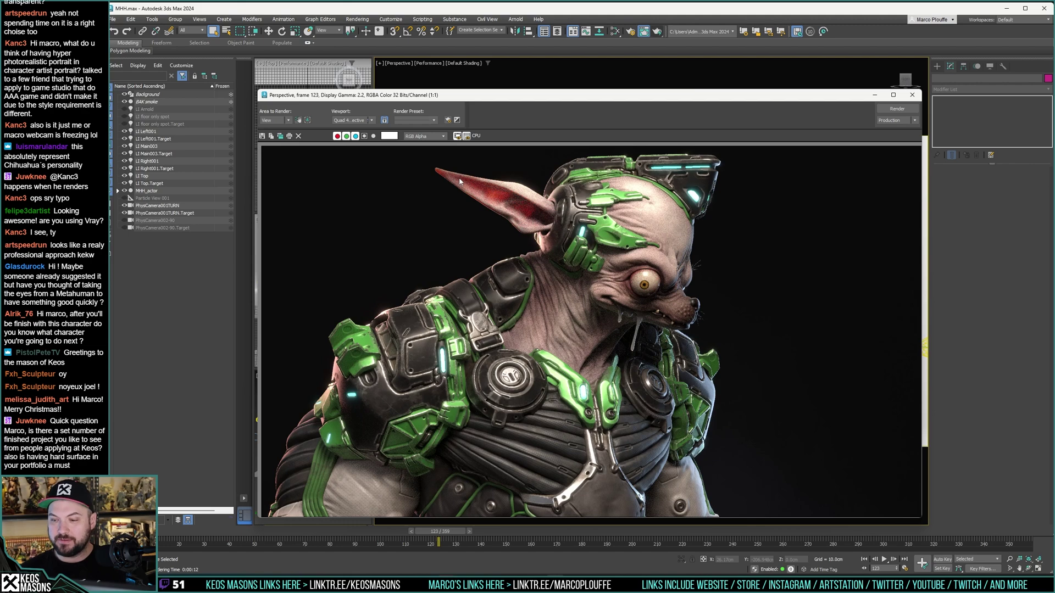
Step: Switch to Substance 3D Painter, frame the creature's head in side view, and collapse the Megagato painted layer folder
{"action": "key", "text": "alt+Tab"}
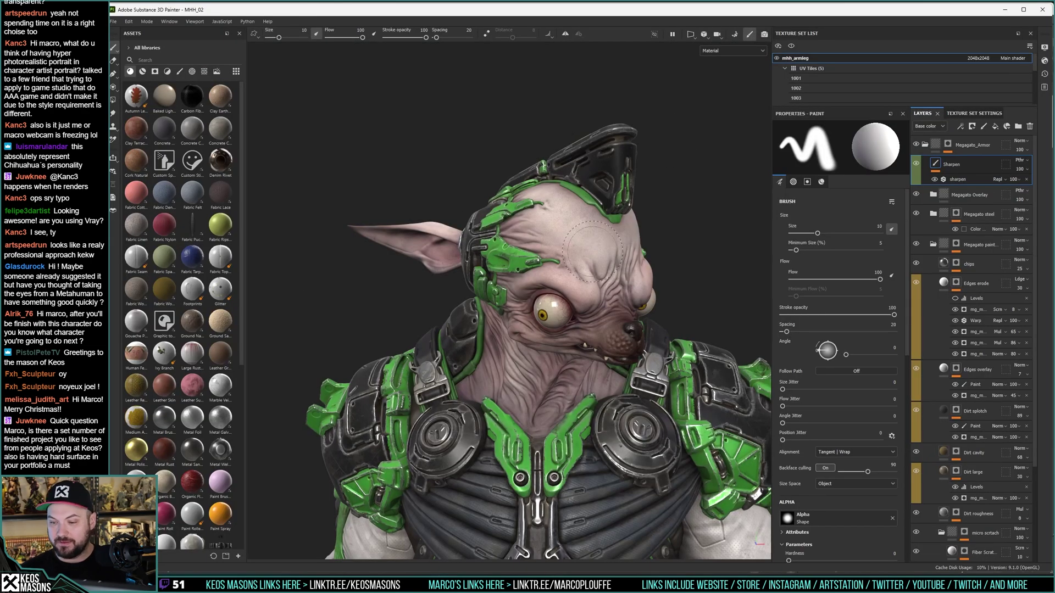
{"action": "scroll", "coordinate": [595, 319], "scroll_direction": "up", "scroll_amount": 8}
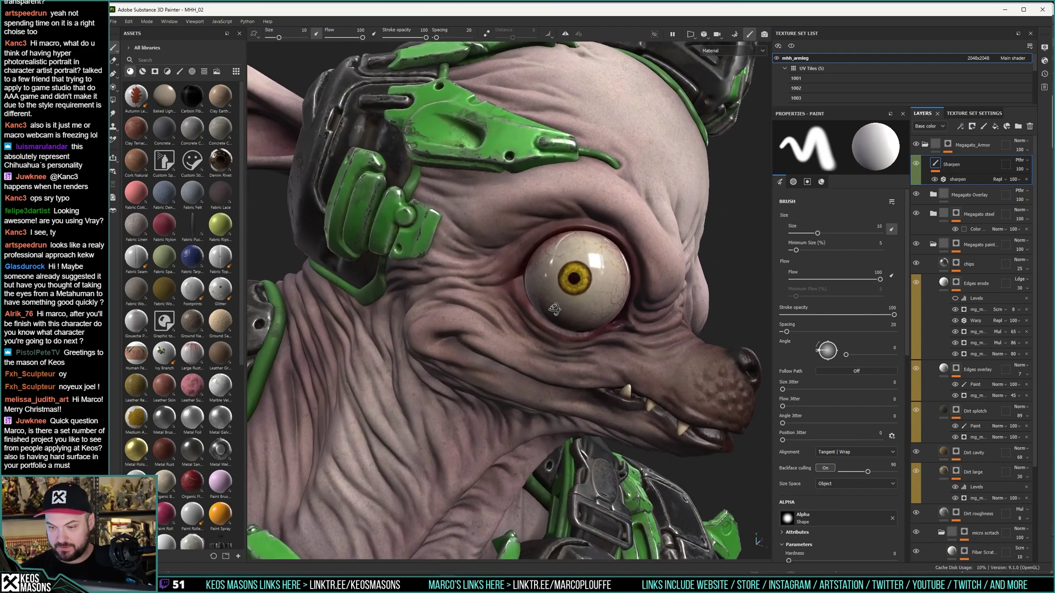
{"action": "left_click_drag", "start_coordinate": [544, 327], "coordinate": [586, 346], "text": "alt"}
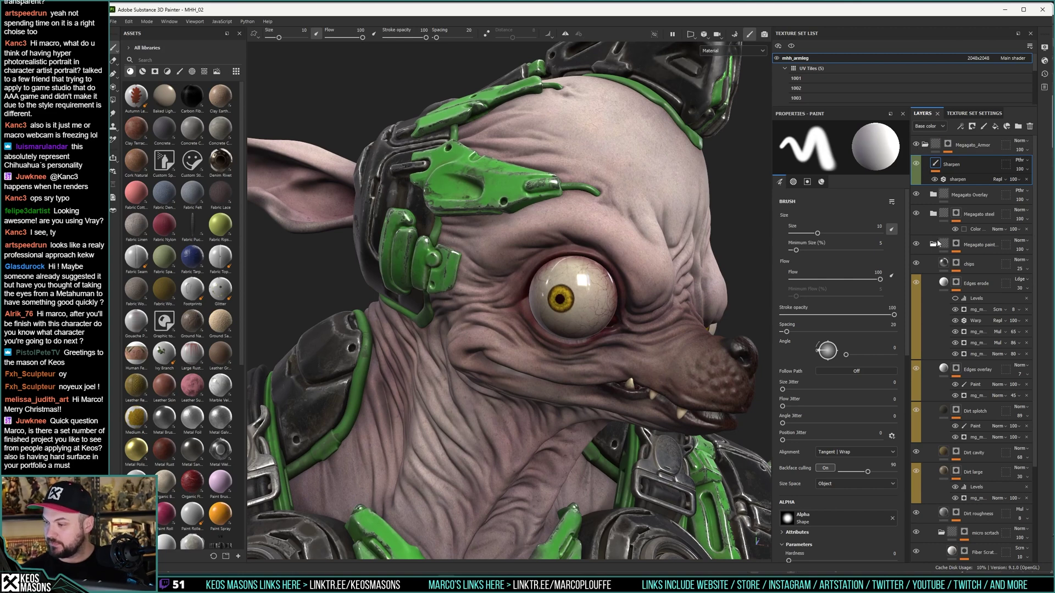
{"action": "left_click", "coordinate": [932, 245]}
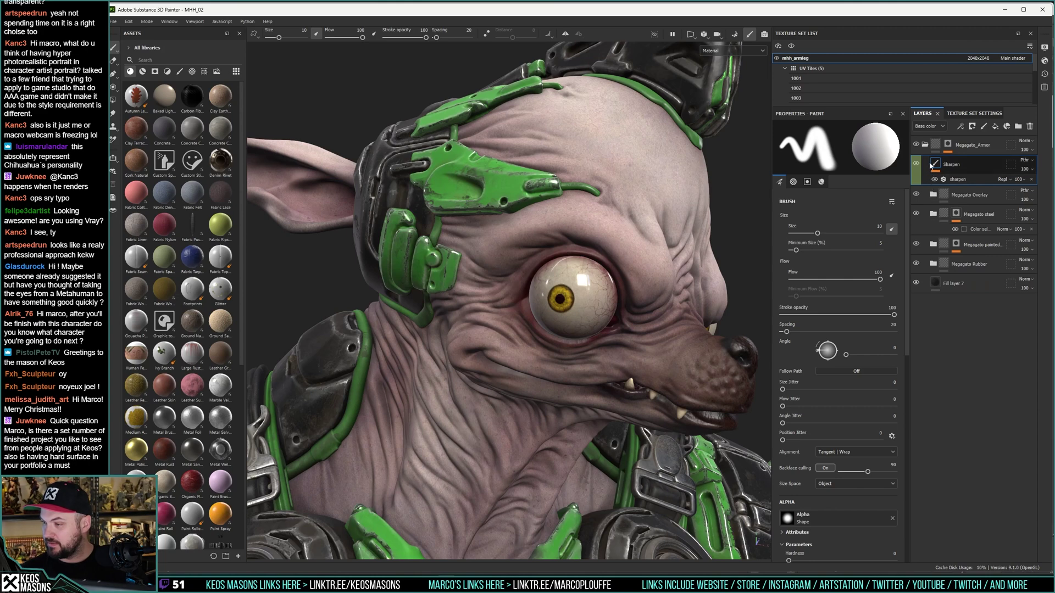
Step: Collapse the Megagato_Armor folder and the expanded UV tile lists, and switch to the mhh_body texture set
{"action": "left_click", "coordinate": [925, 146]}
{"action": "left_click", "coordinate": [785, 69]}
{"action": "left_click", "coordinate": [785, 87]}
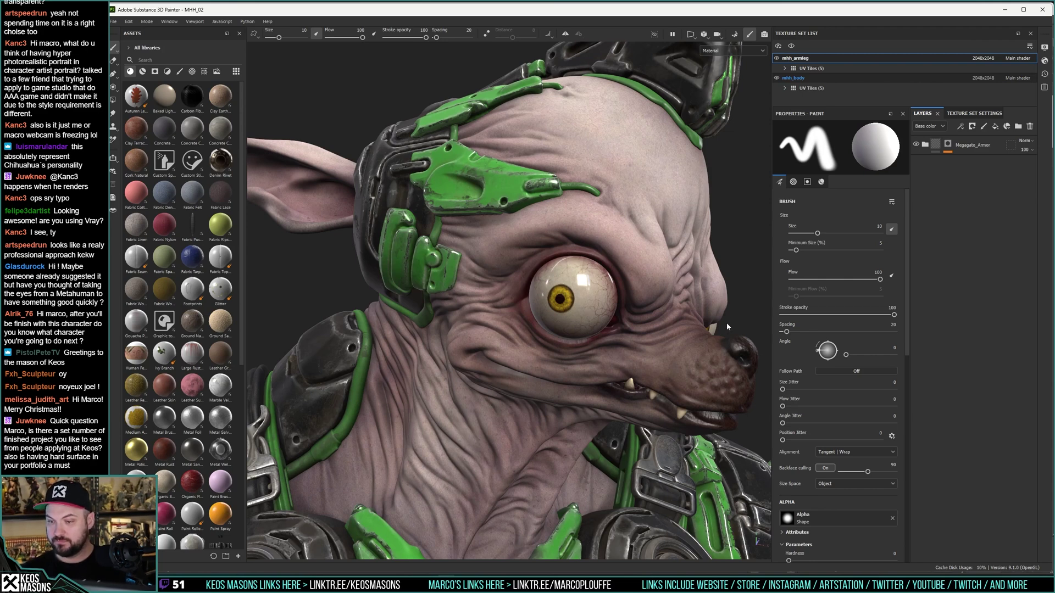
{"action": "left_click", "coordinate": [793, 78]}
Step: Collapse the opaSSS folder and expand the eyes folder down to the layers inside HorsePale eyes
{"action": "left_click", "coordinate": [948, 190]}
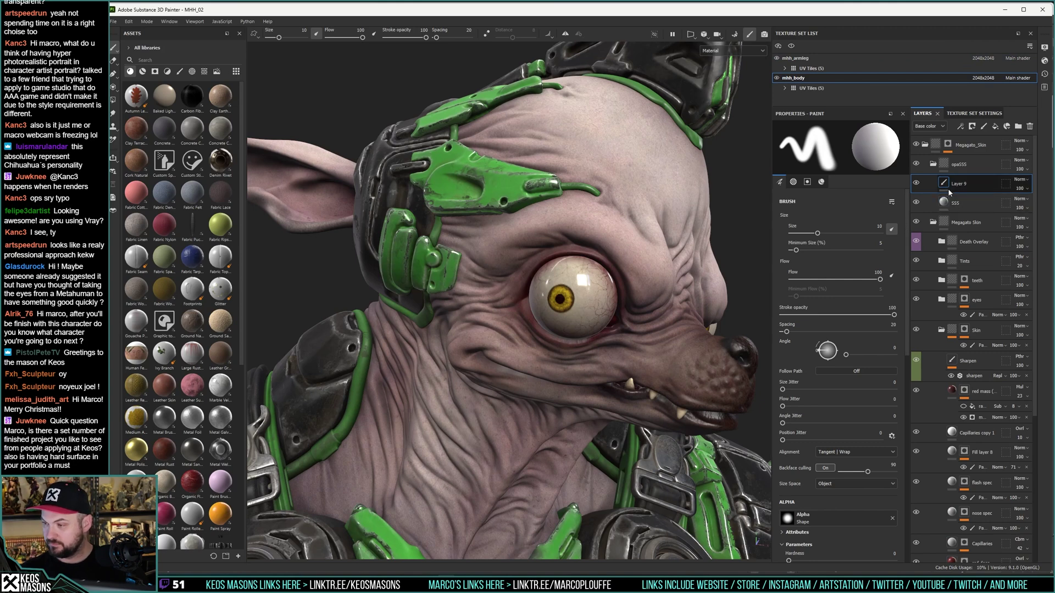
{"action": "left_click", "coordinate": [933, 164]}
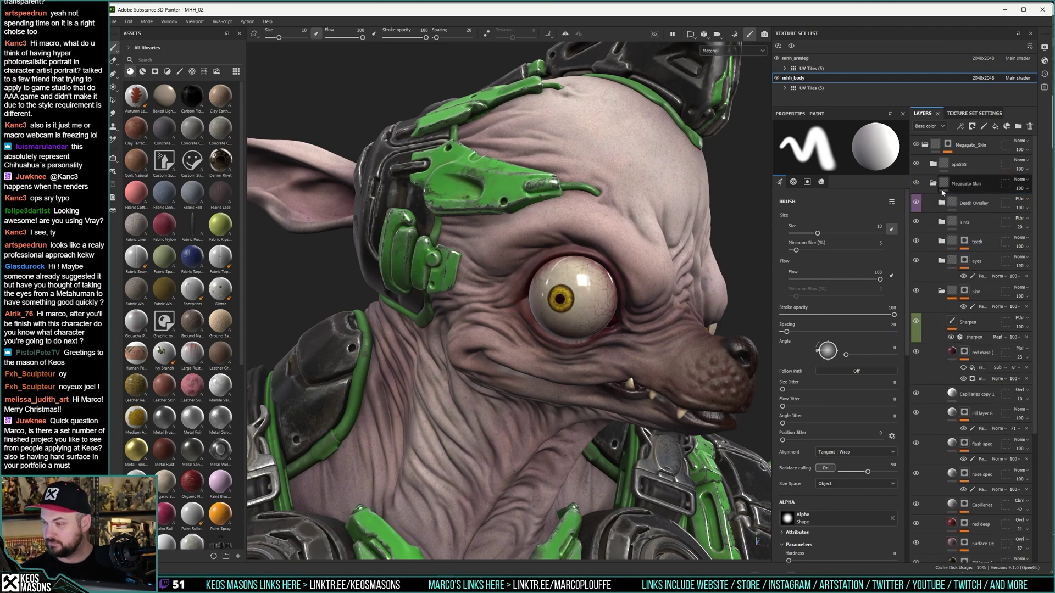
{"action": "left_click", "coordinate": [933, 184]}
{"action": "left_click", "coordinate": [933, 184]}
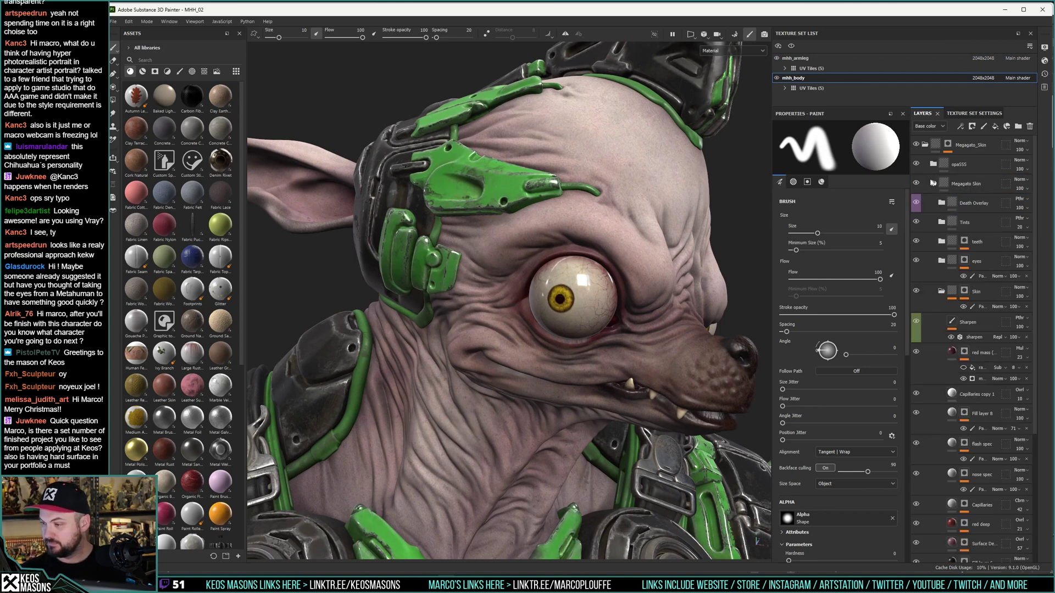
{"action": "left_click", "coordinate": [941, 261]}
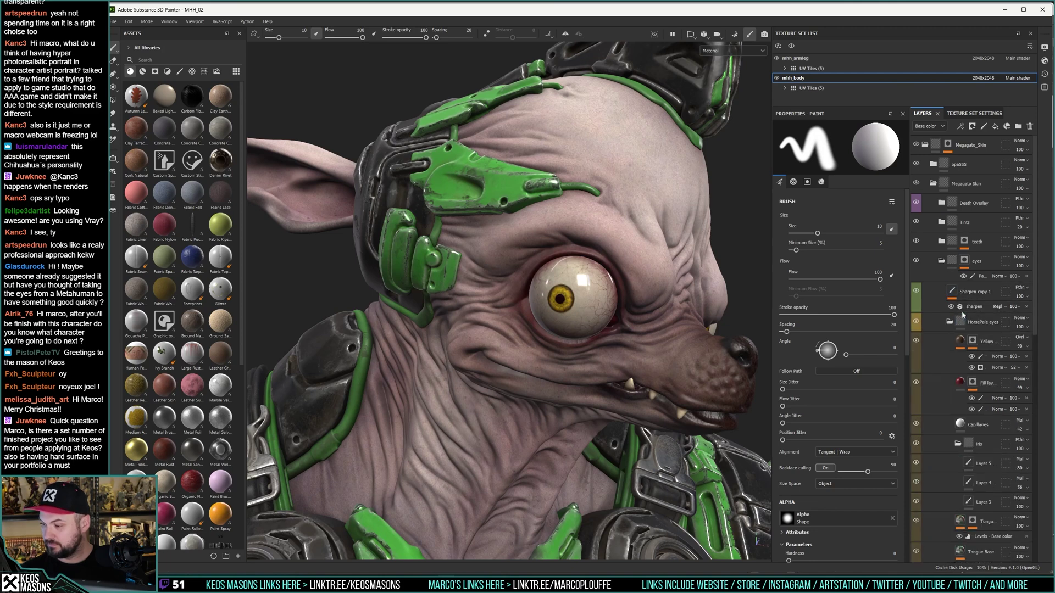
{"action": "scroll", "coordinate": [967, 274], "scroll_direction": "down", "scroll_amount": 3}
{"action": "left_click", "coordinate": [950, 249]}
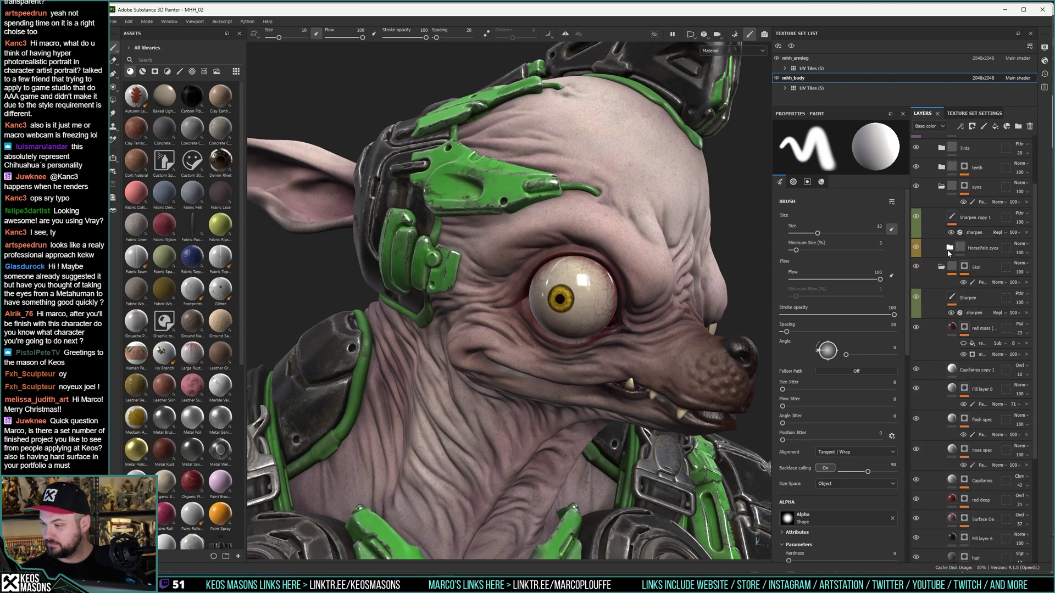
{"action": "left_click", "coordinate": [949, 249]}
{"action": "scroll", "coordinate": [936, 248], "scroll_direction": "down", "scroll_amount": 1}
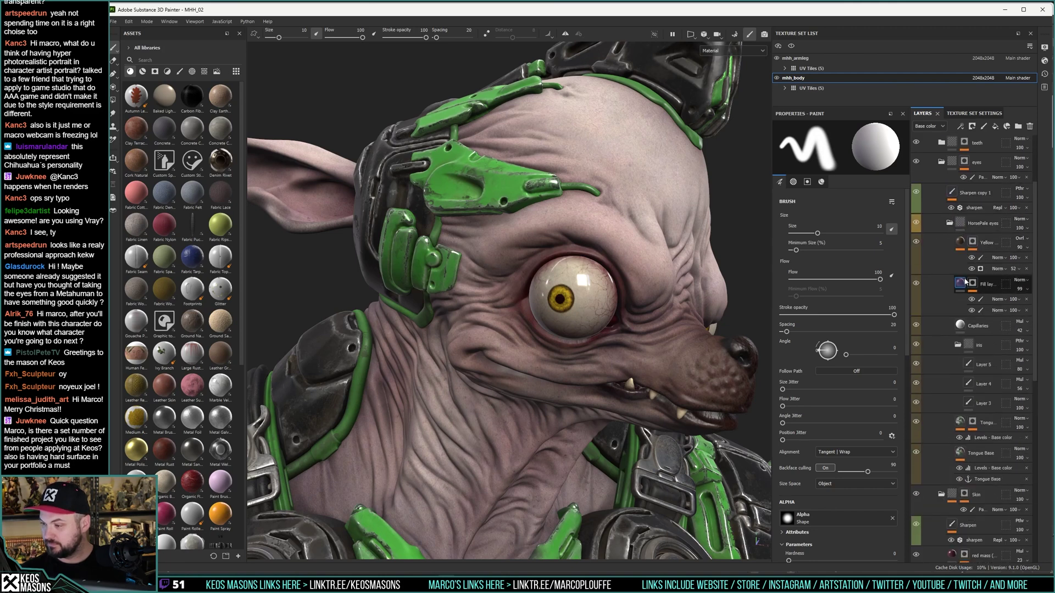
Step: Inspect the mask and the fill content of the Yellow layer in the HorsePale eyes folder
{"action": "left_click", "coordinate": [916, 242]}
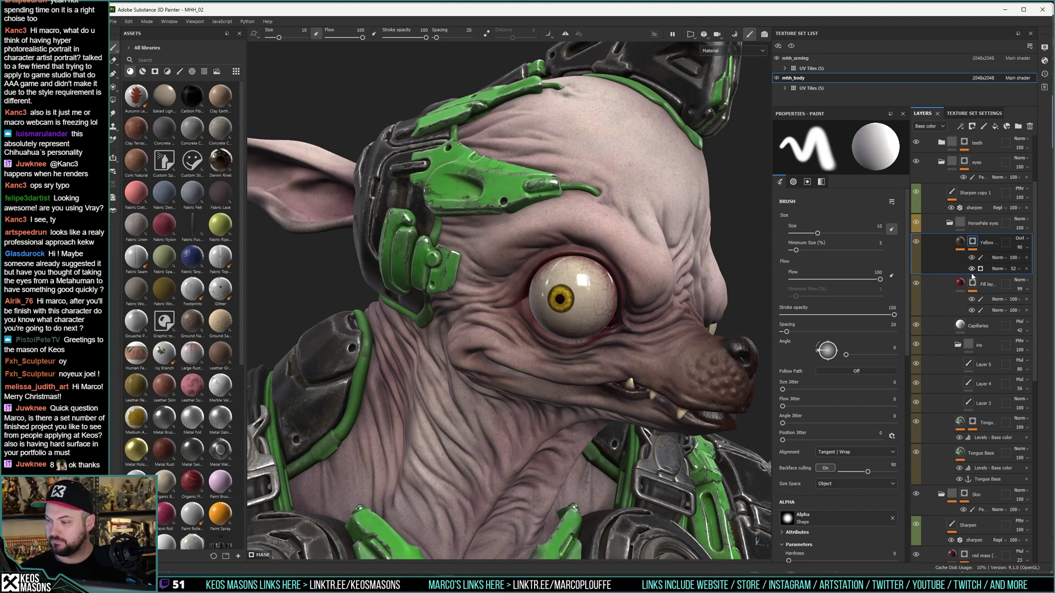
{"action": "left_click", "coordinate": [969, 243], "text": "alt"}
{"action": "left_click", "coordinate": [959, 242], "text": "alt"}
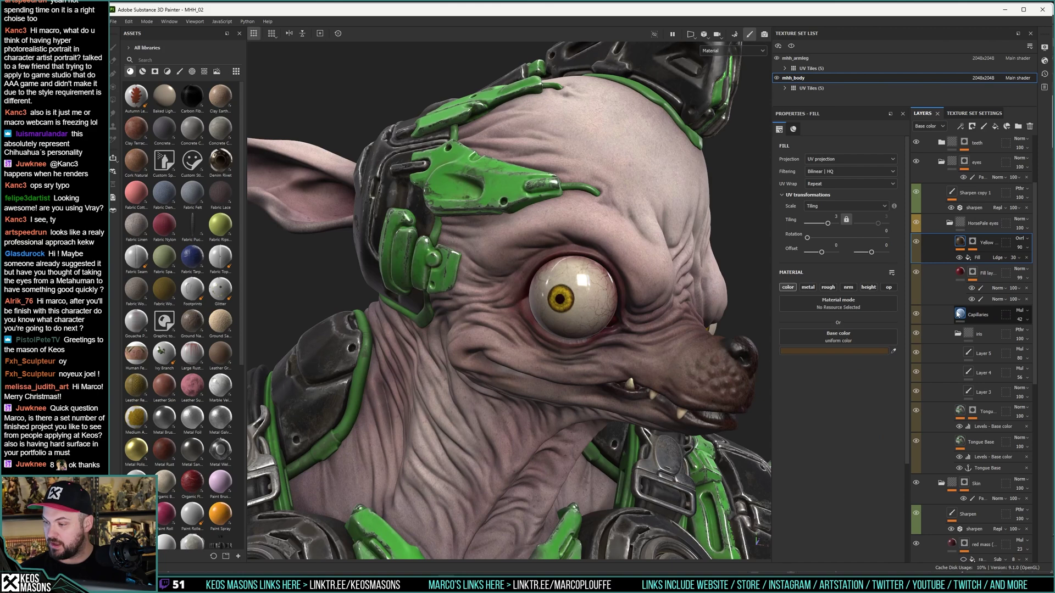
Step: Compare the eye with Layer 4 of the iris folder hidden and shown, from slightly different angles
{"action": "left_click", "coordinate": [967, 343]}
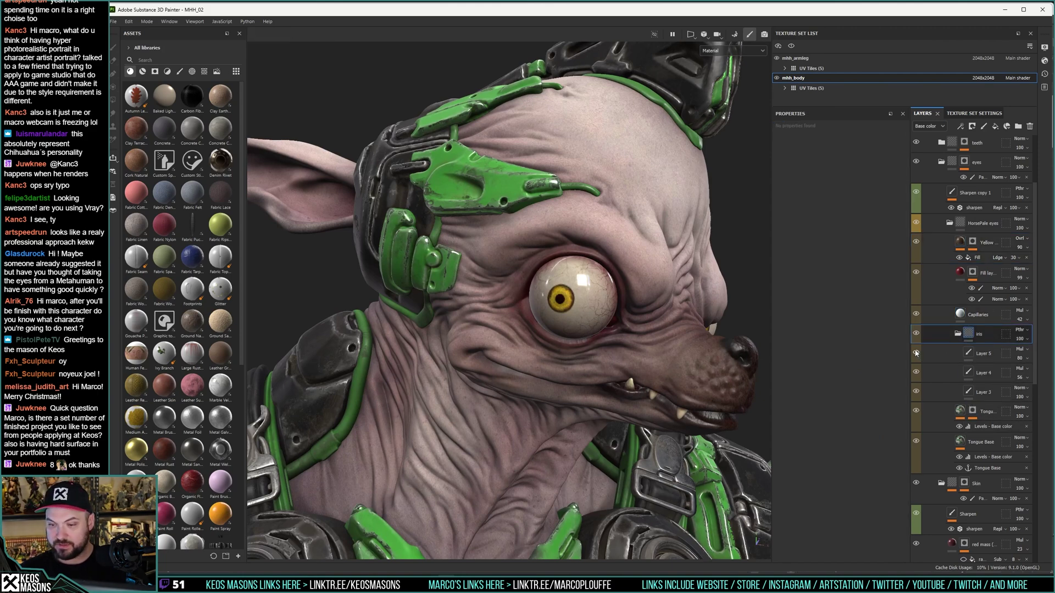
{"action": "left_click", "coordinate": [916, 374]}
{"action": "left_click", "coordinate": [916, 374]}
{"action": "left_click_drag", "start_coordinate": [624, 319], "coordinate": [587, 305], "text": "alt"}
{"action": "left_click", "coordinate": [915, 372]}
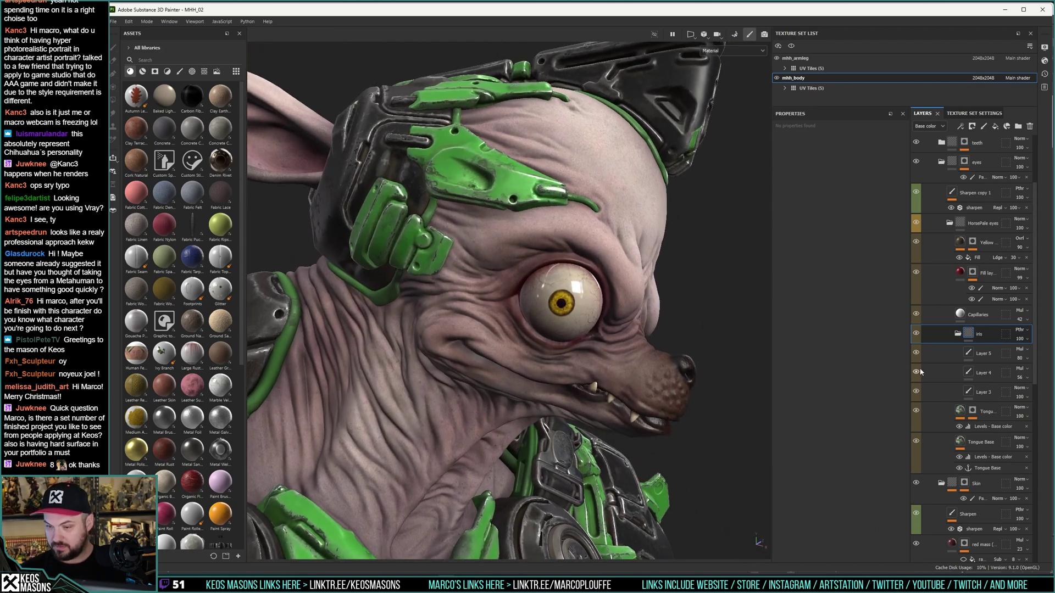
{"action": "left_click", "coordinate": [916, 371]}
{"action": "left_click_drag", "start_coordinate": [541, 319], "coordinate": [552, 317], "text": "alt"}
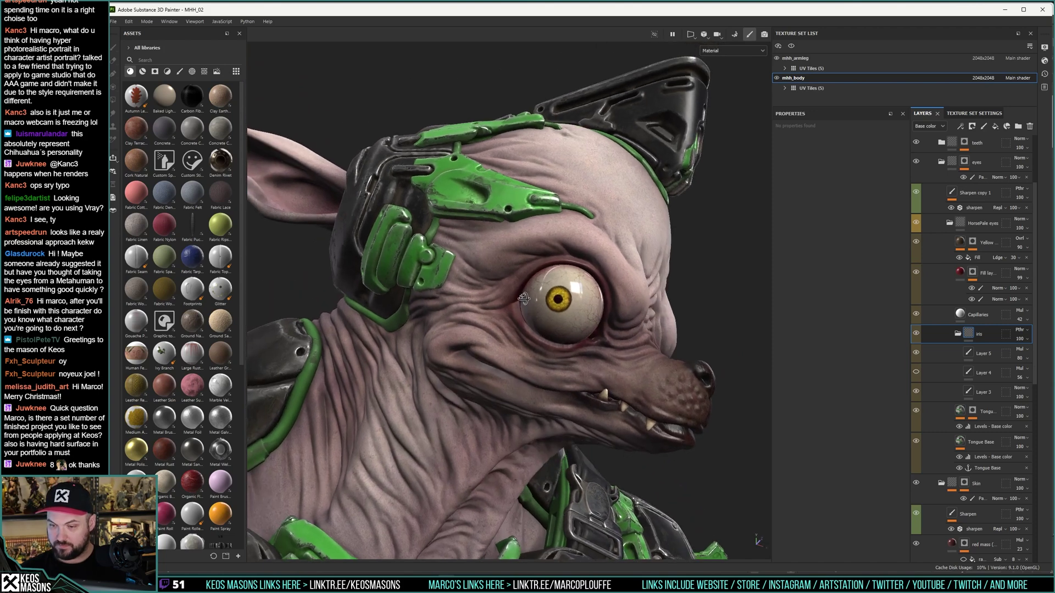
Step: Switch to 3ds Max to check the eye in the rendered character, and return to Substance 3D Painter
{"action": "key", "text": "alt+Tab"}
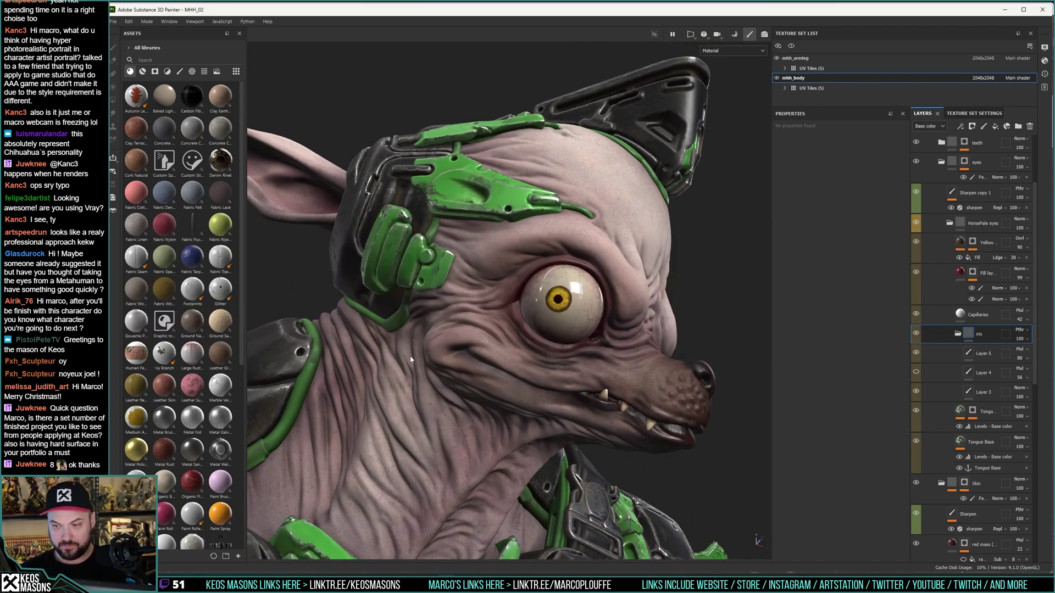
{"action": "key", "text": "alt+Tab"}
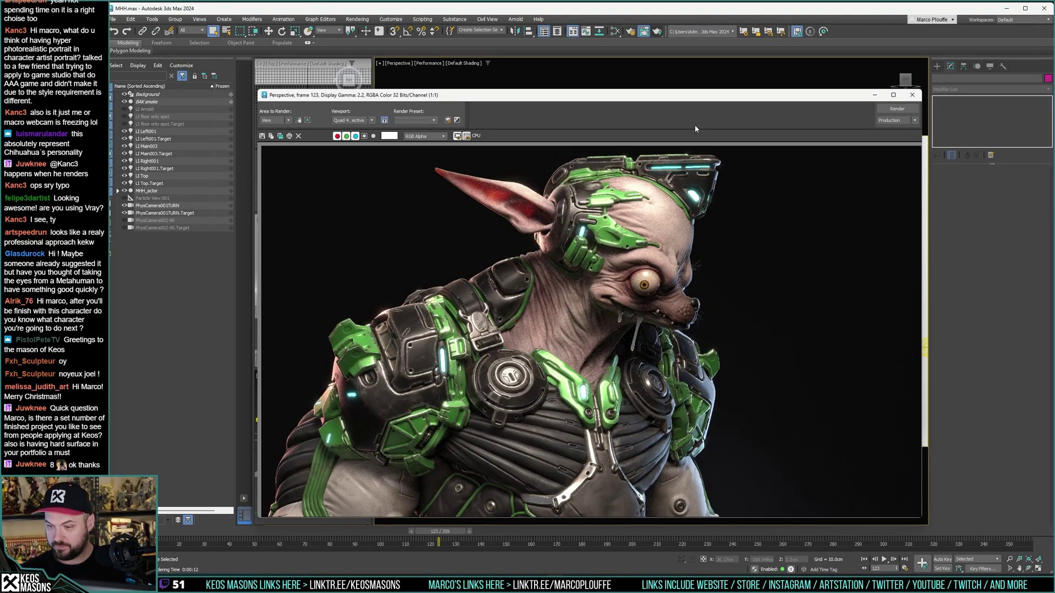
{"action": "key", "text": "alt+Tab"}
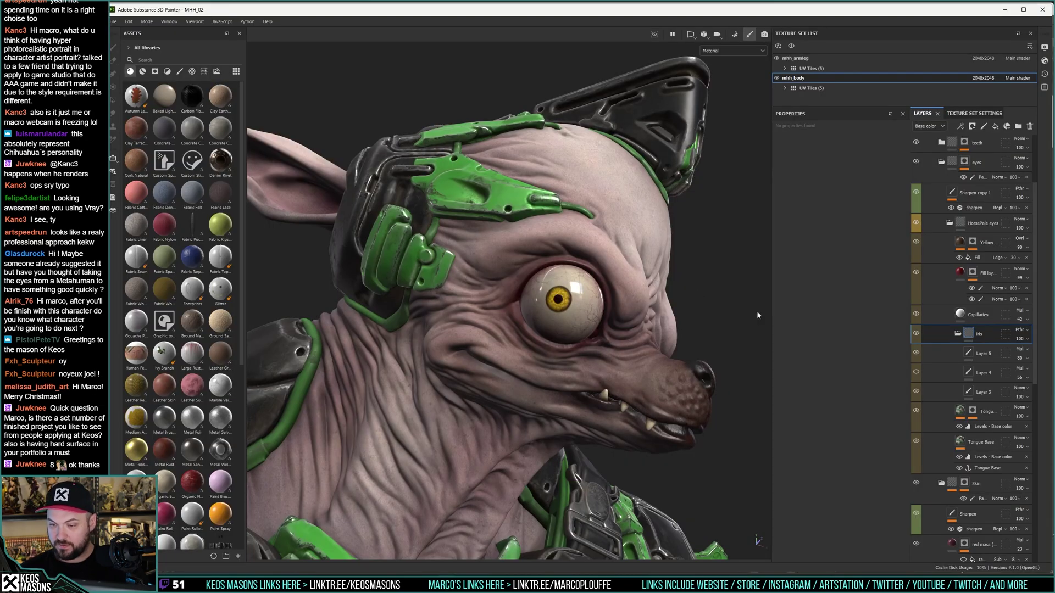
Step: Show Layer 4 of the iris folder again and set its opacity to 33
{"action": "left_click", "coordinate": [915, 372]}
{"action": "left_click", "coordinate": [915, 372]}
{"action": "left_click", "coordinate": [915, 373]}
{"action": "left_click", "coordinate": [986, 373]}
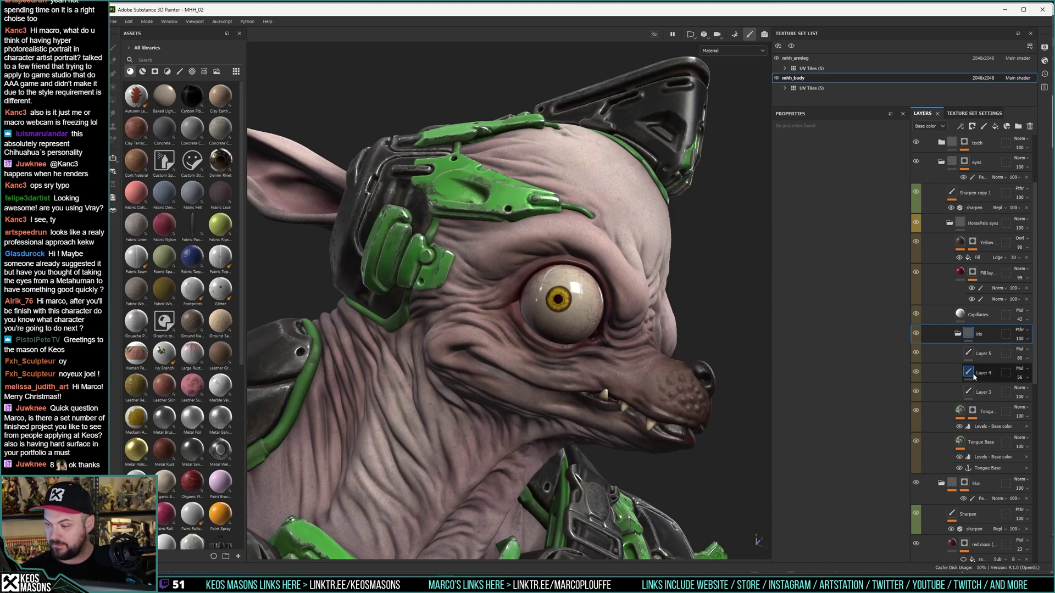
{"action": "left_click", "coordinate": [1019, 377]}
{"action": "left_click_drag", "start_coordinate": [1023, 394], "coordinate": [1027, 396]}
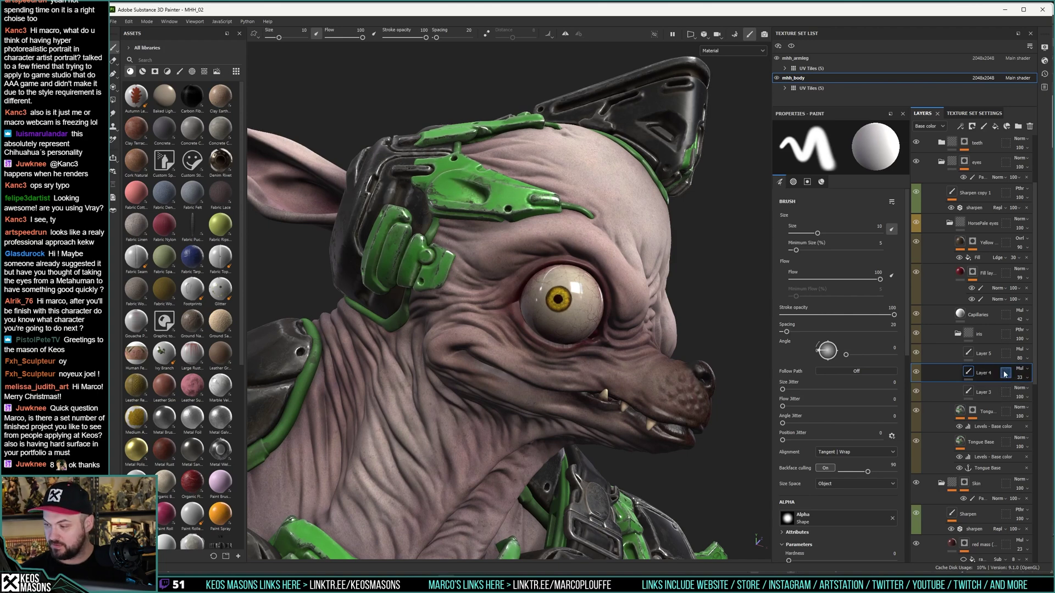
Step: Compare the iris with Layer 3 hidden and shown, and set that layer's opacity to 86
{"action": "left_click", "coordinate": [917, 393]}
{"action": "left_click", "coordinate": [916, 393]}
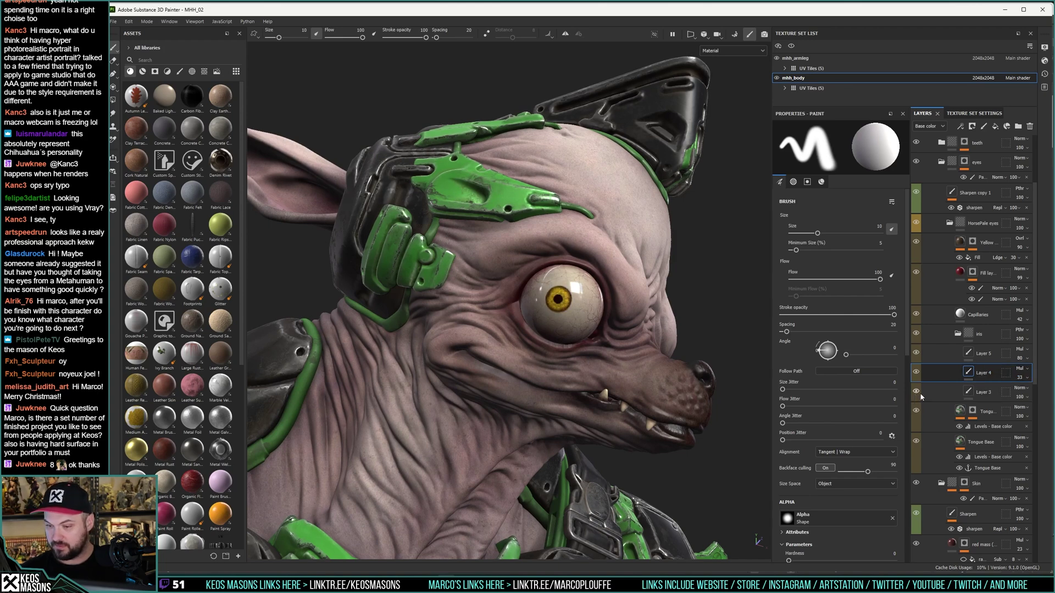
{"action": "left_click", "coordinate": [1020, 397]}
{"action": "left_click_drag", "start_coordinate": [1045, 412], "coordinate": [1043, 414]}
{"action": "mouse_move", "coordinate": [634, 271]}
{"action": "left_mouse_down", "text": "alt"}
{"action": "mouse_move", "coordinate": [643, 320]}
{"action": "mouse_move", "coordinate": [641, 287]}
{"action": "left_mouse_up", "text": "alt"}
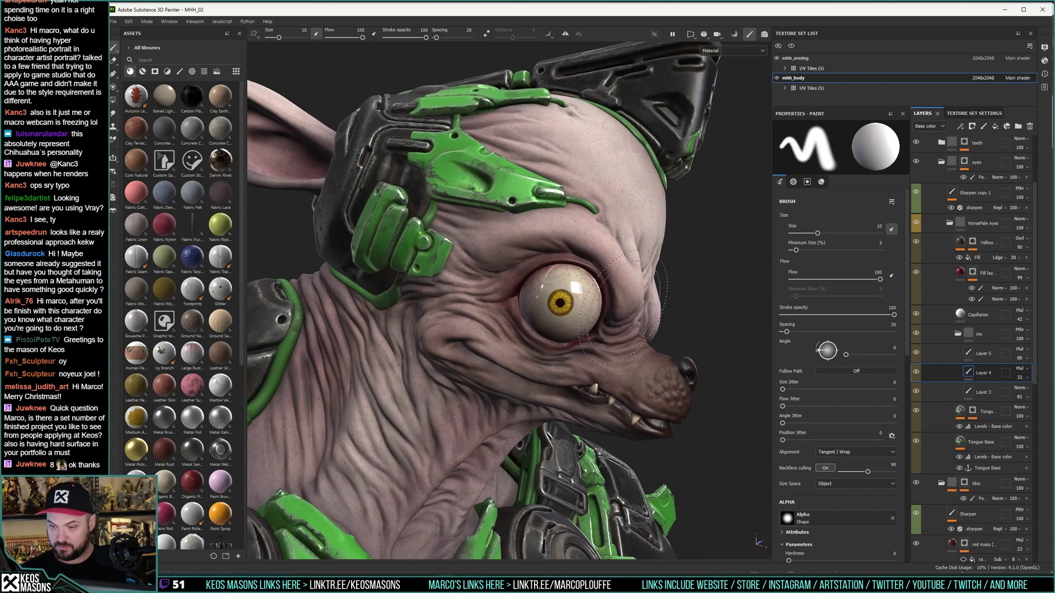
{"action": "right_click_drag", "start_coordinate": [641, 286], "coordinate": [671, 292], "text": "alt"}
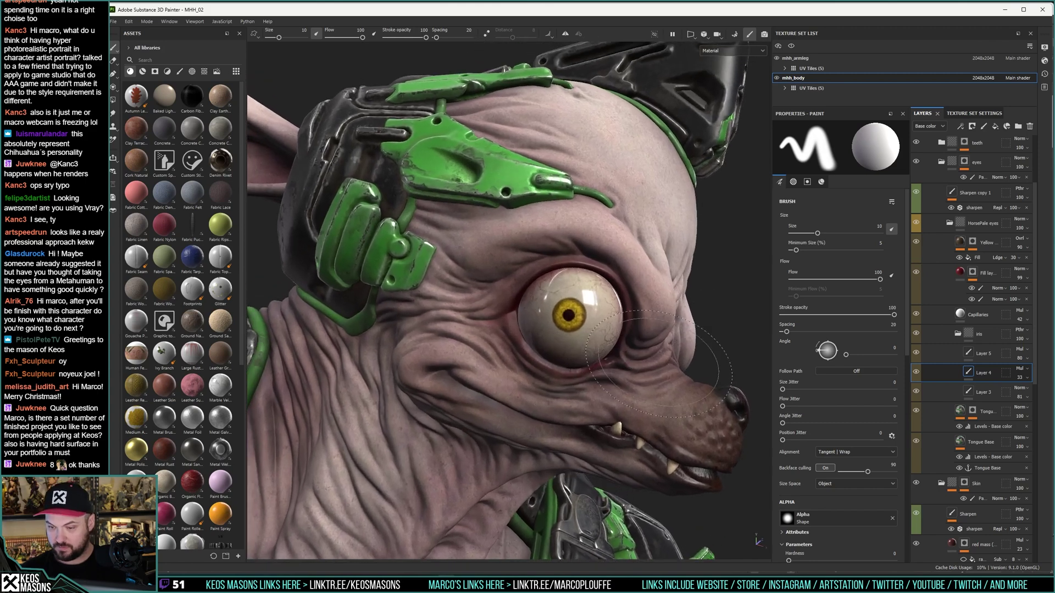
{"action": "left_click", "coordinate": [916, 392]}
{"action": "left_click", "coordinate": [915, 392]}
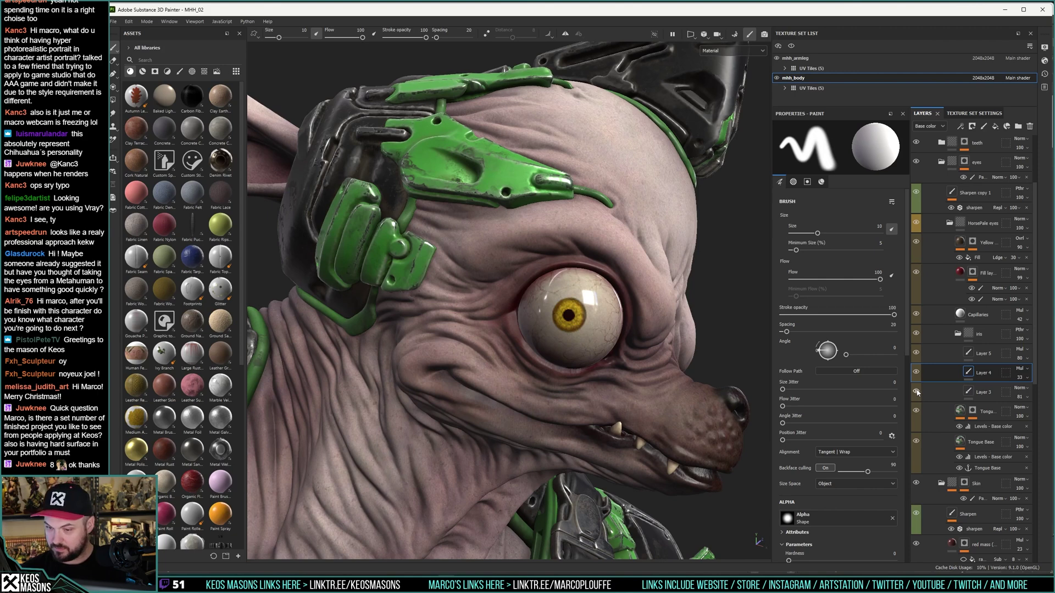
{"action": "left_click", "coordinate": [1027, 397]}
{"action": "left_click_drag", "start_coordinate": [1042, 413], "coordinate": [1045, 414]}
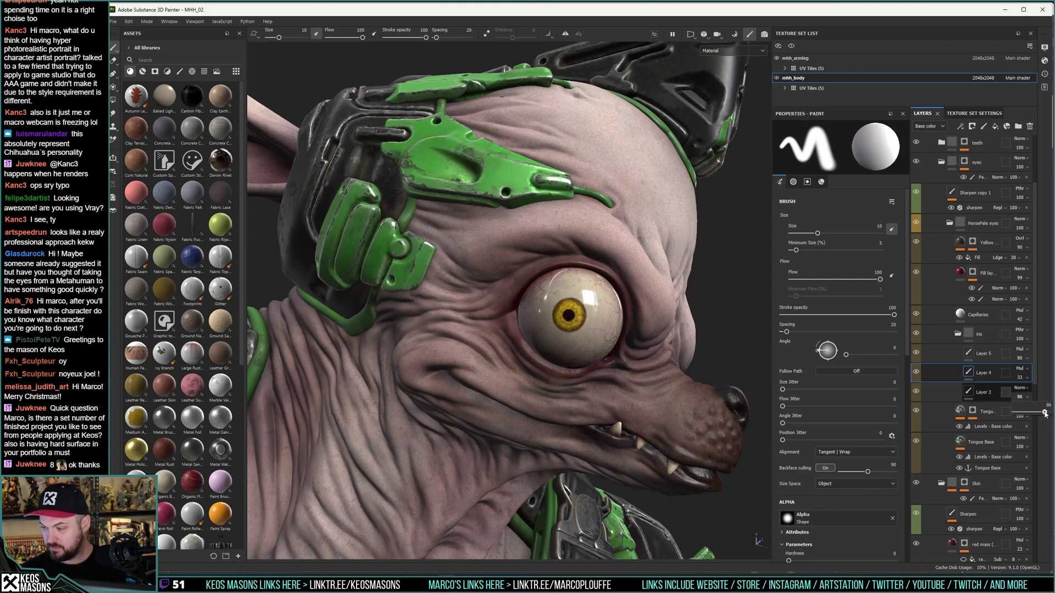
Step: Add a black mask to Layer 3 in the iris folder
{"action": "right_click", "coordinate": [970, 391]}
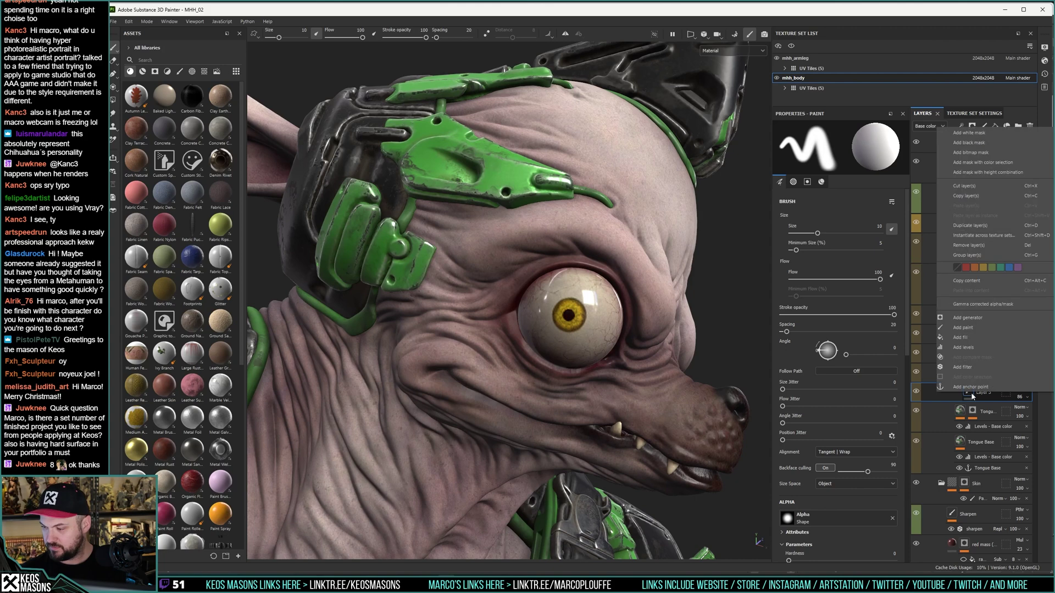
{"action": "left_click", "coordinate": [969, 143]}
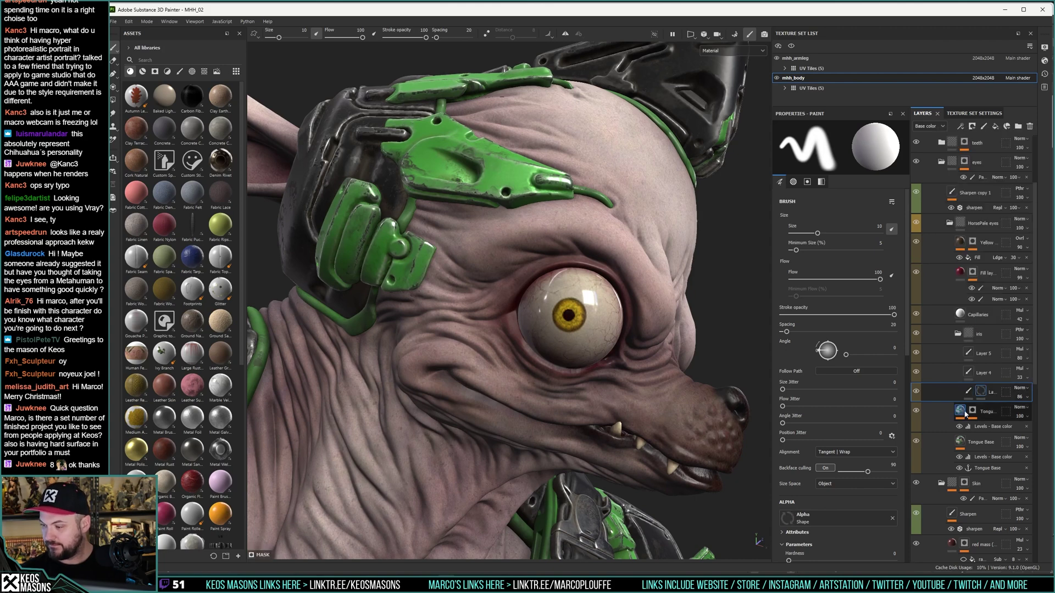
Step: Set the mask brush size to 1.86, with pen pressure disabled for size and enabled for flow
{"action": "right_click_drag", "start_coordinate": [568, 307], "coordinate": [547, 313], "text": "ctrl"}
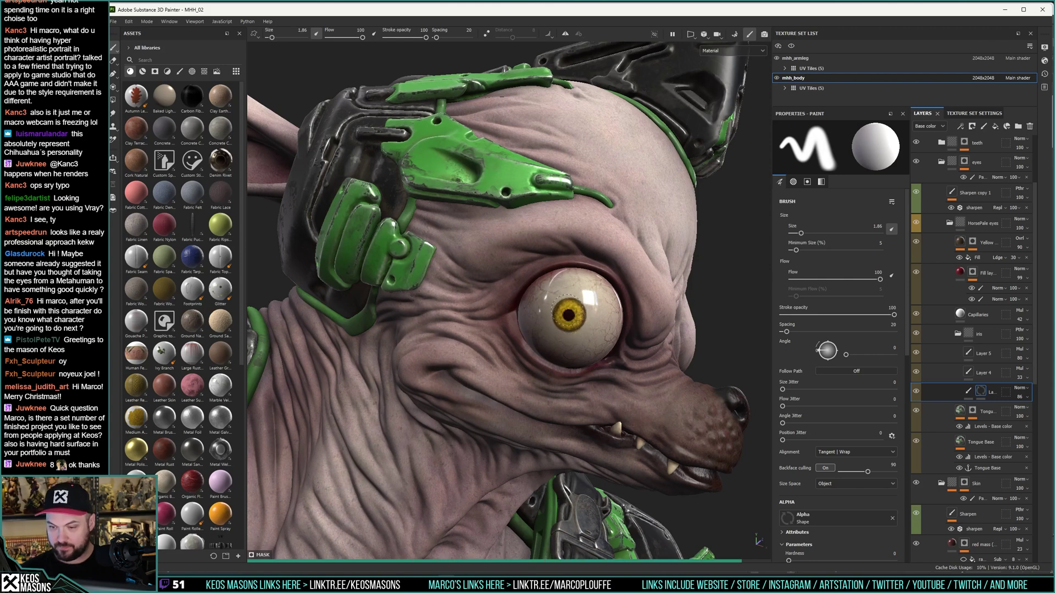
{"action": "right_click_drag", "start_coordinate": [547, 313], "coordinate": [552, 313], "text": "ctrl"}
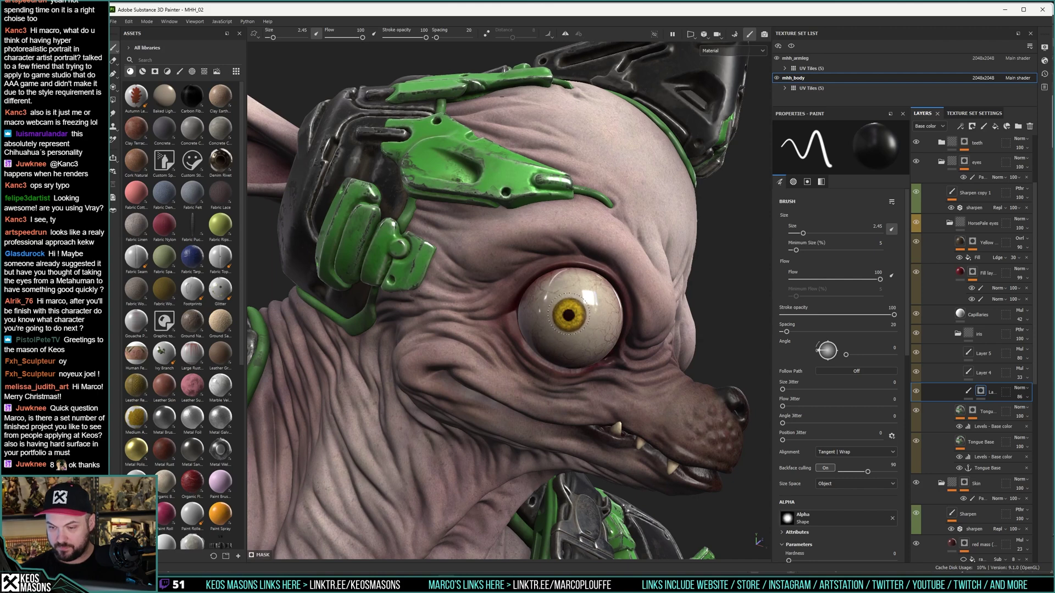
{"action": "right_click_drag", "start_coordinate": [552, 313], "coordinate": [546, 313], "text": "ctrl"}
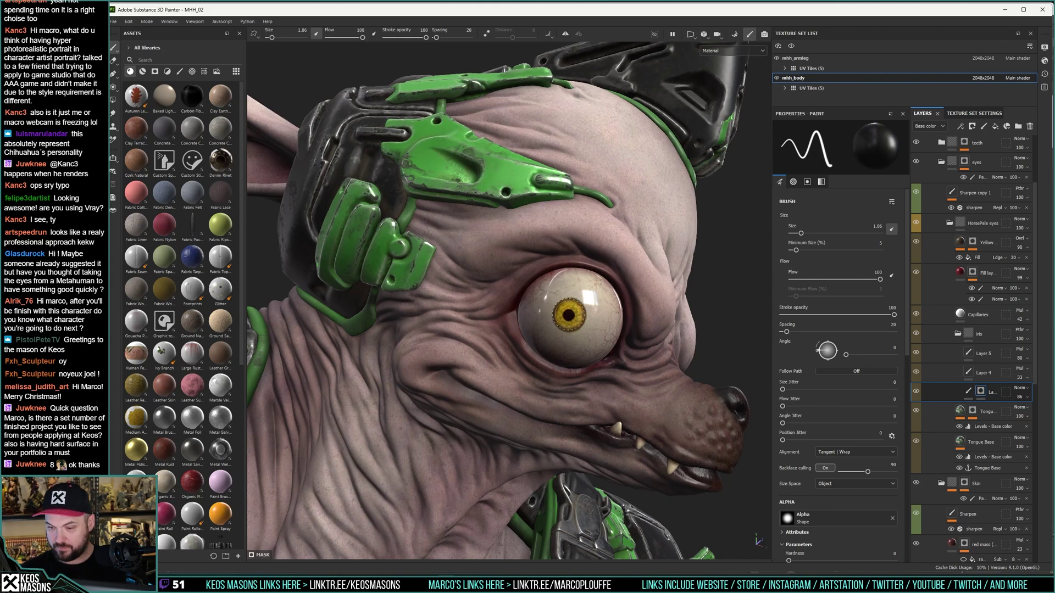
{"action": "left_click", "coordinate": [891, 229]}
{"action": "left_click", "coordinate": [891, 275]}
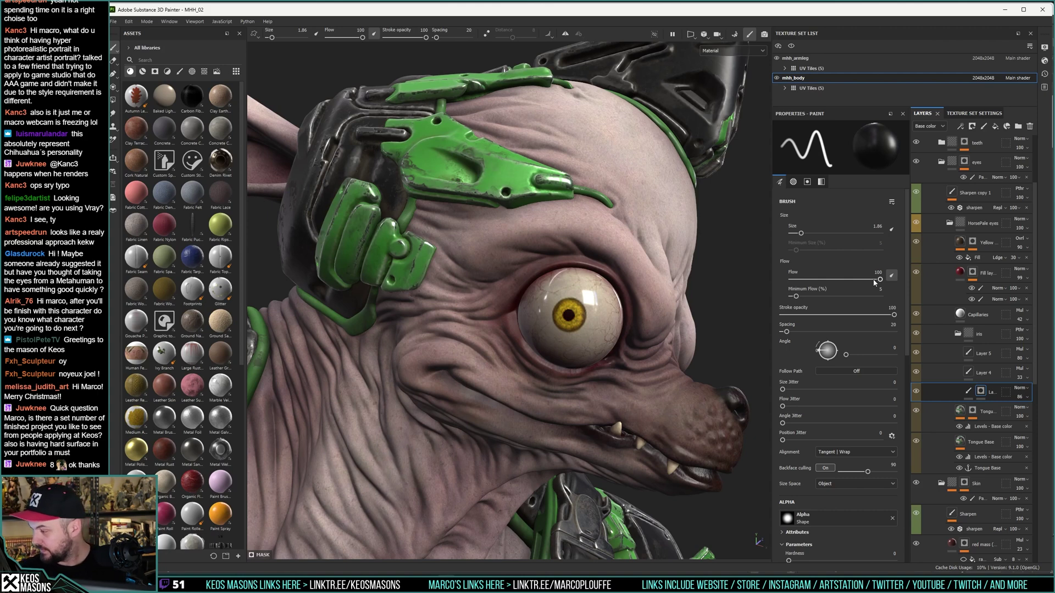
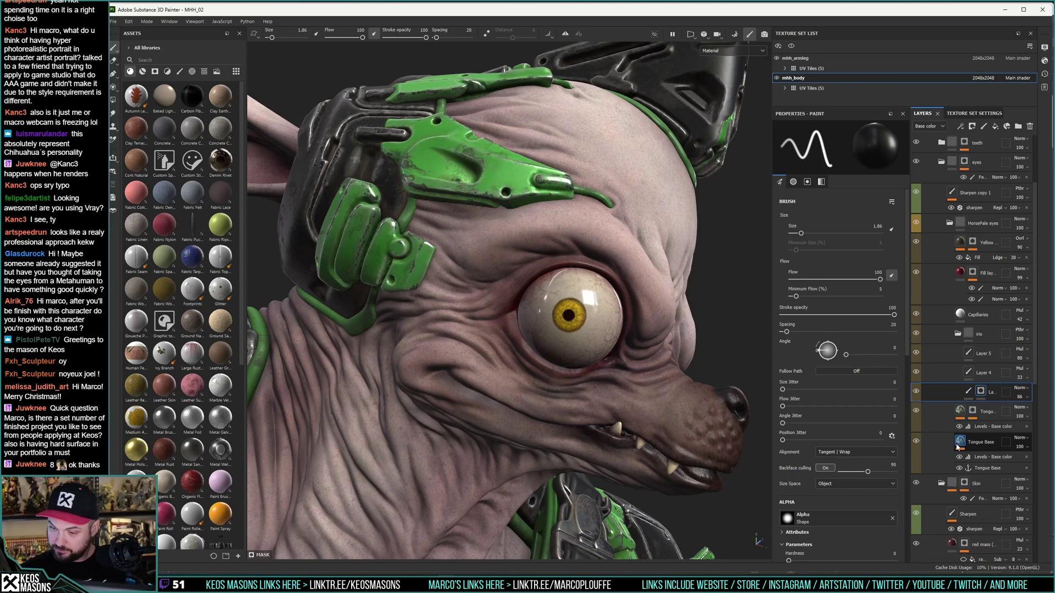
Step: Check Layer 5's effect on the eye by hiding and showing it and trying out its opacity
{"action": "left_click_drag", "start_coordinate": [698, 315], "coordinate": [627, 329], "text": "alt"}
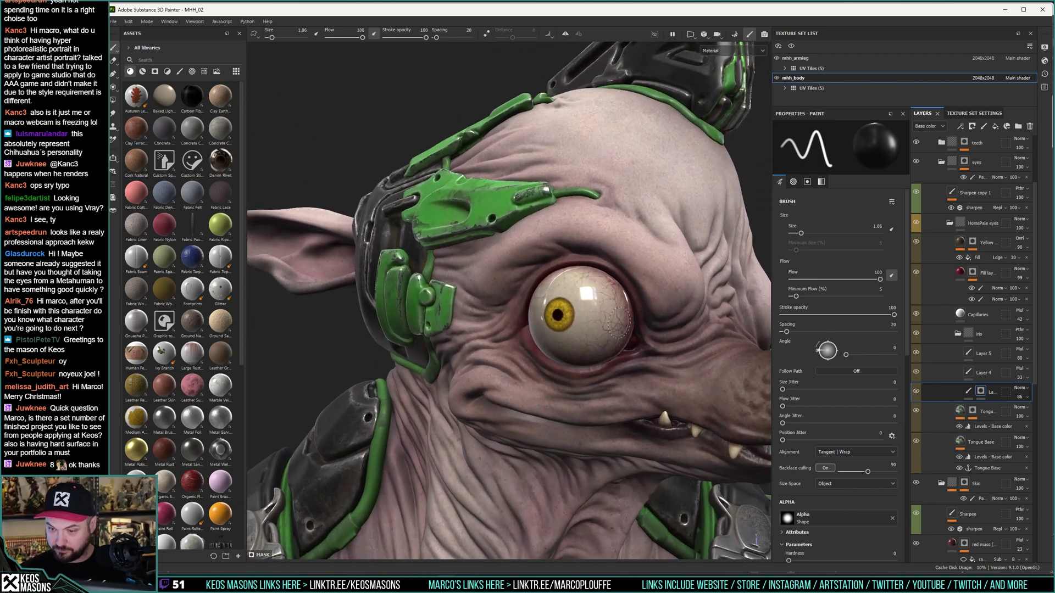
{"action": "right_click_drag", "start_coordinate": [627, 329], "coordinate": [502, 129], "text": "alt"}
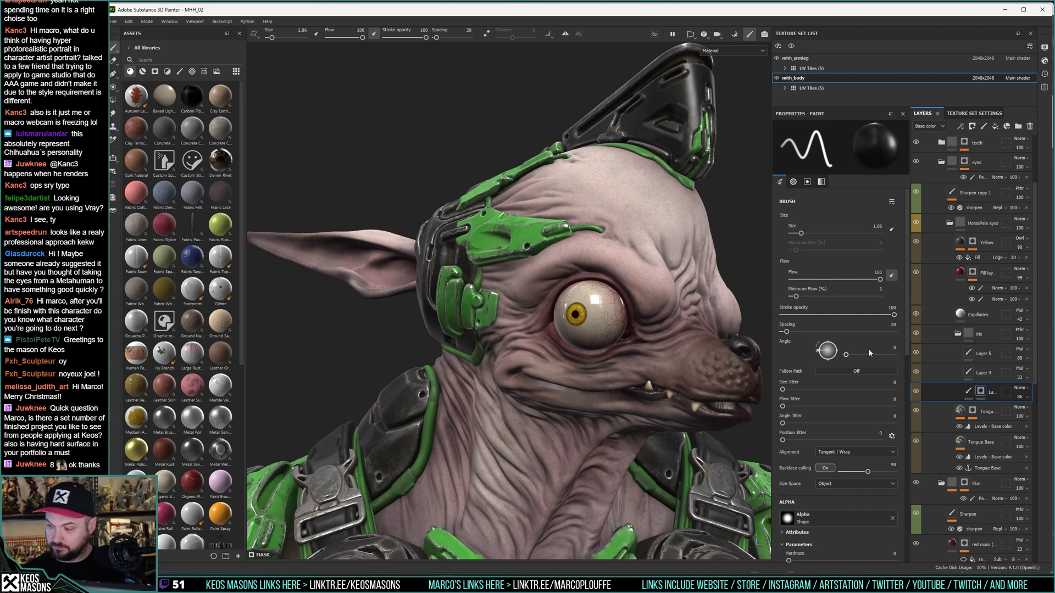
{"action": "left_click", "coordinate": [916, 353]}
{"action": "left_click", "coordinate": [916, 353]}
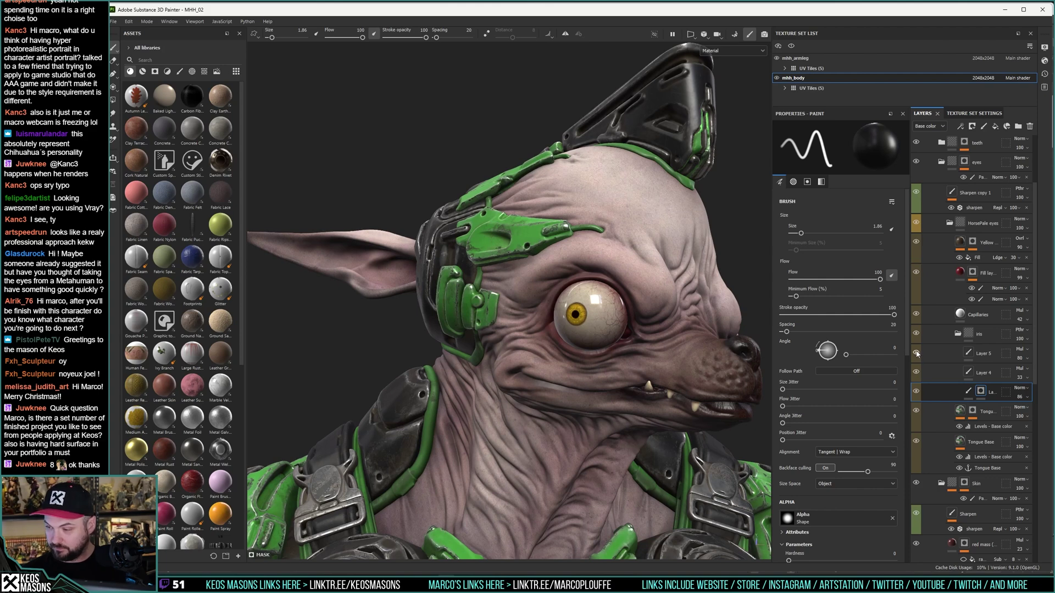
{"action": "left_click", "coordinate": [1027, 359]}
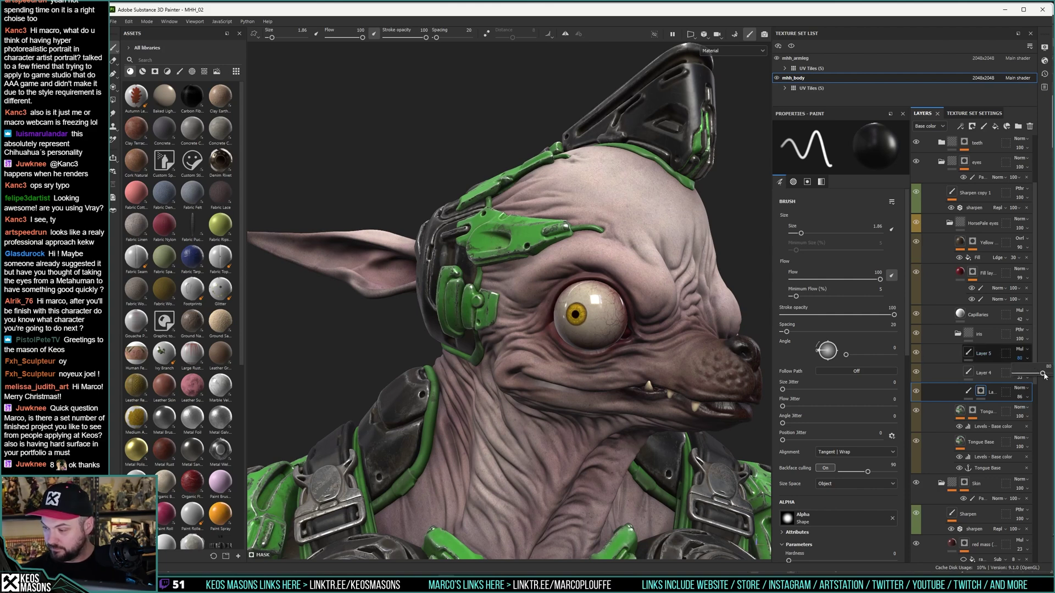
{"action": "left_click_drag", "start_coordinate": [1045, 375], "coordinate": [1043, 376]}
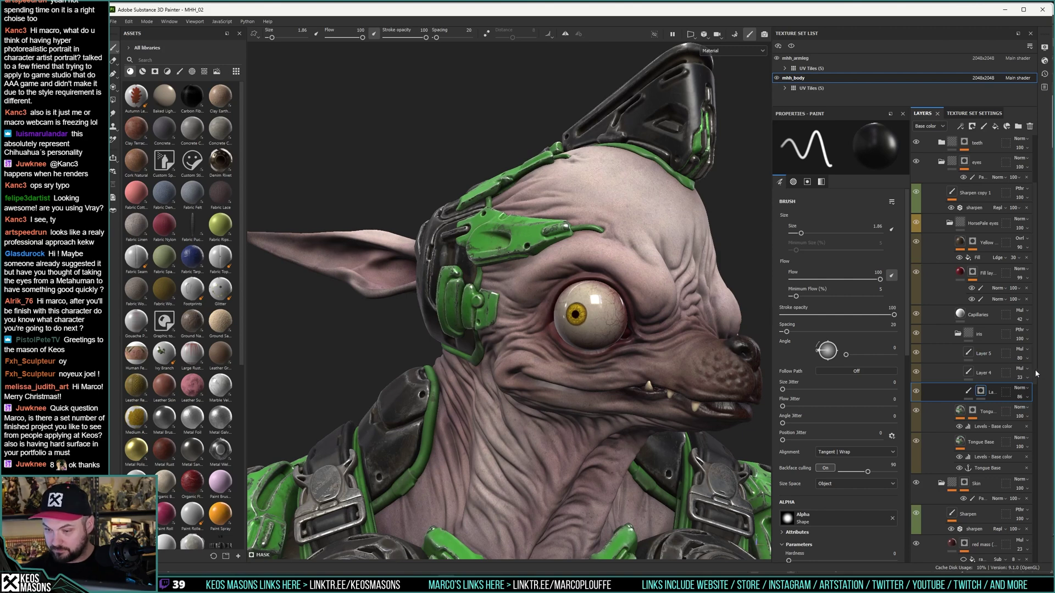
Step: Set Layer 5's blend mode to Overlay and add a fill effect to it with base color 090909
{"action": "left_click", "coordinate": [1021, 349]}
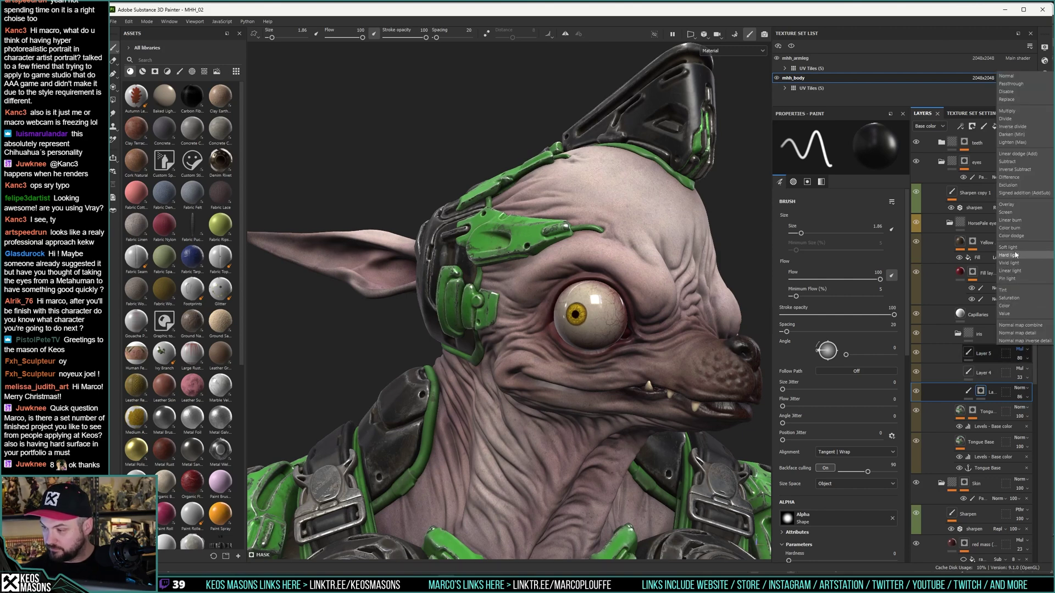
{"action": "left_click", "coordinate": [1008, 205]}
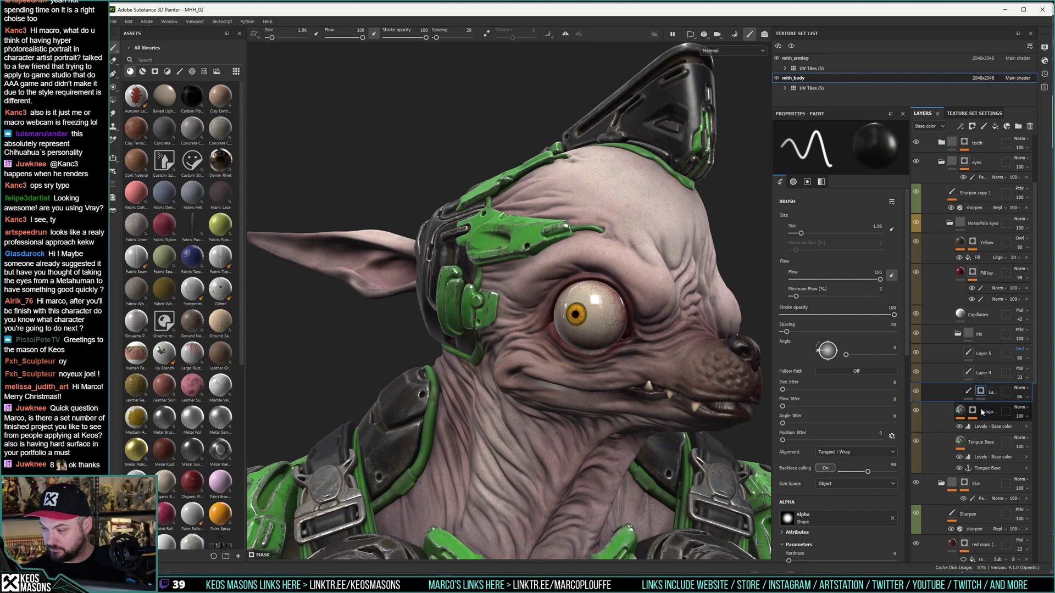
{"action": "left_click", "coordinate": [972, 354]}
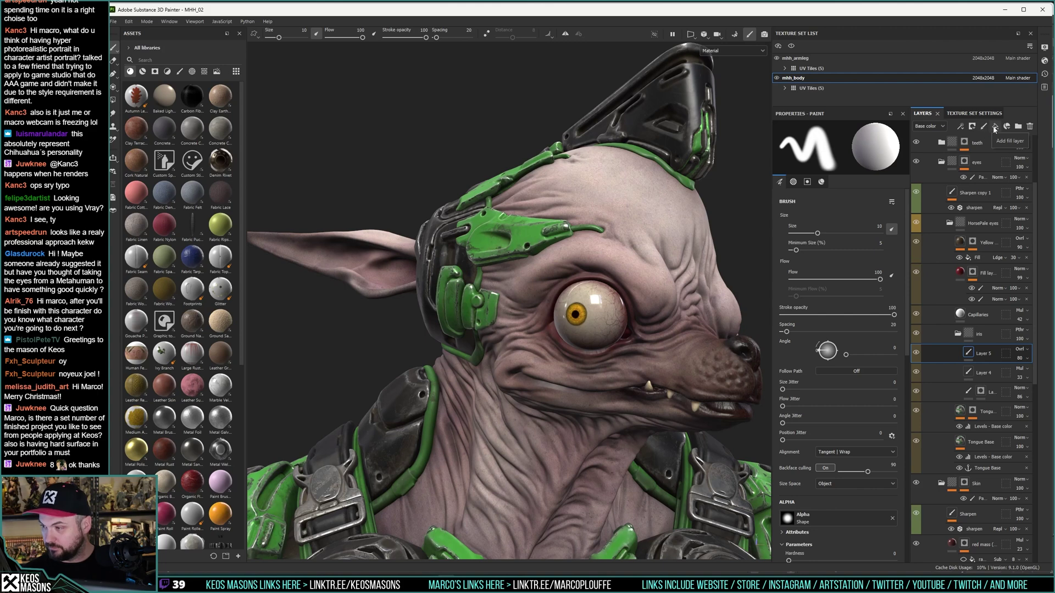
{"action": "right_click", "coordinate": [971, 353]}
{"action": "left_click", "coordinate": [971, 299]}
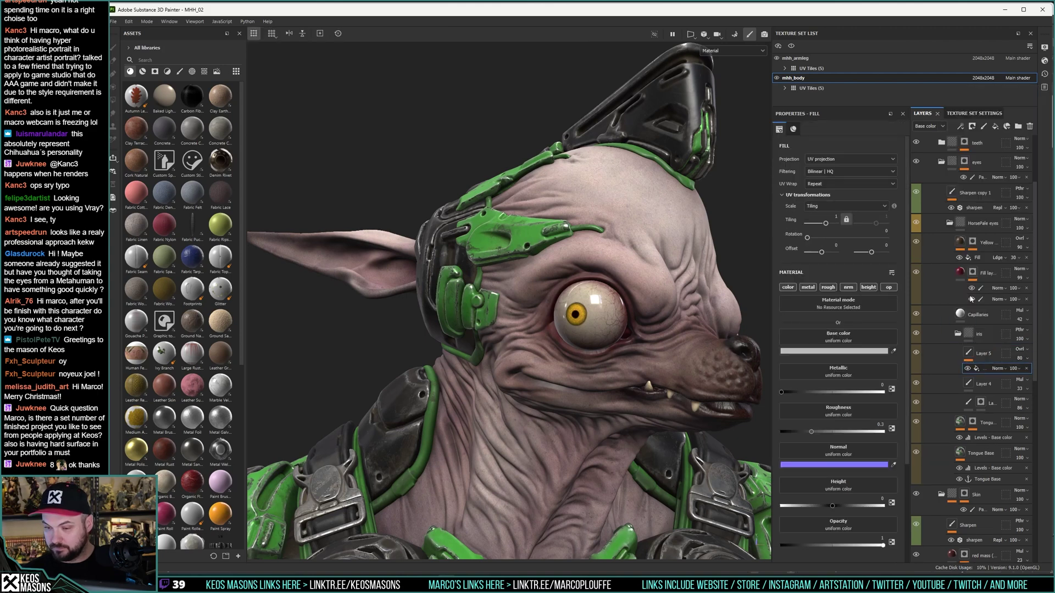
{"action": "left_click", "coordinate": [860, 351]}
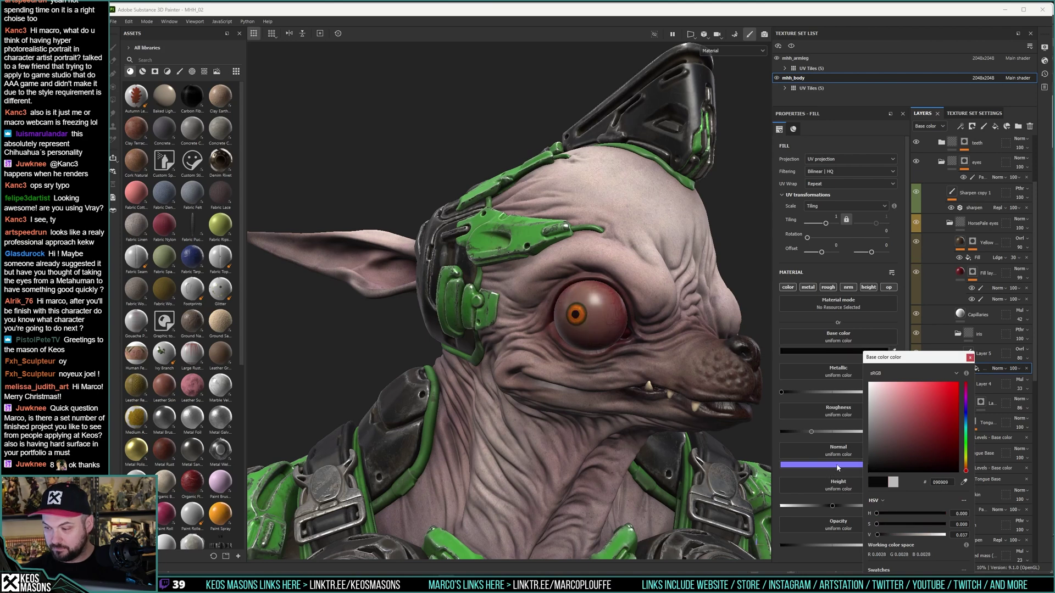
Step: Limit Layer 5's fill effect to the color channel and then delete the effect
{"action": "left_click", "coordinate": [808, 287]}
{"action": "left_click", "coordinate": [828, 288]}
{"action": "left_click", "coordinate": [848, 287]}
{"action": "left_click", "coordinate": [868, 288]}
{"action": "left_click", "coordinate": [889, 288]}
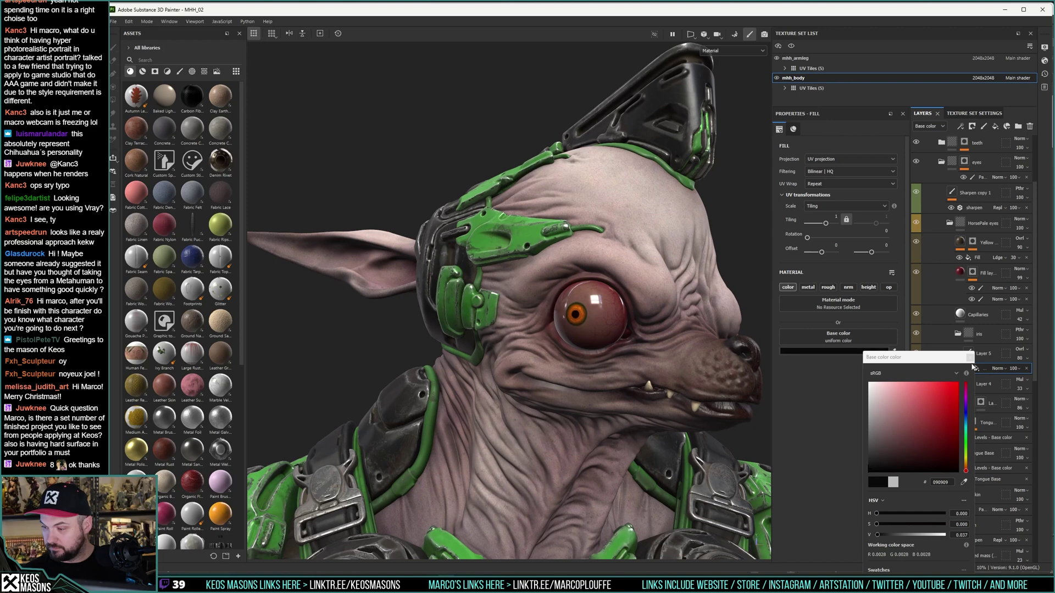
{"action": "left_click", "coordinate": [970, 357]}
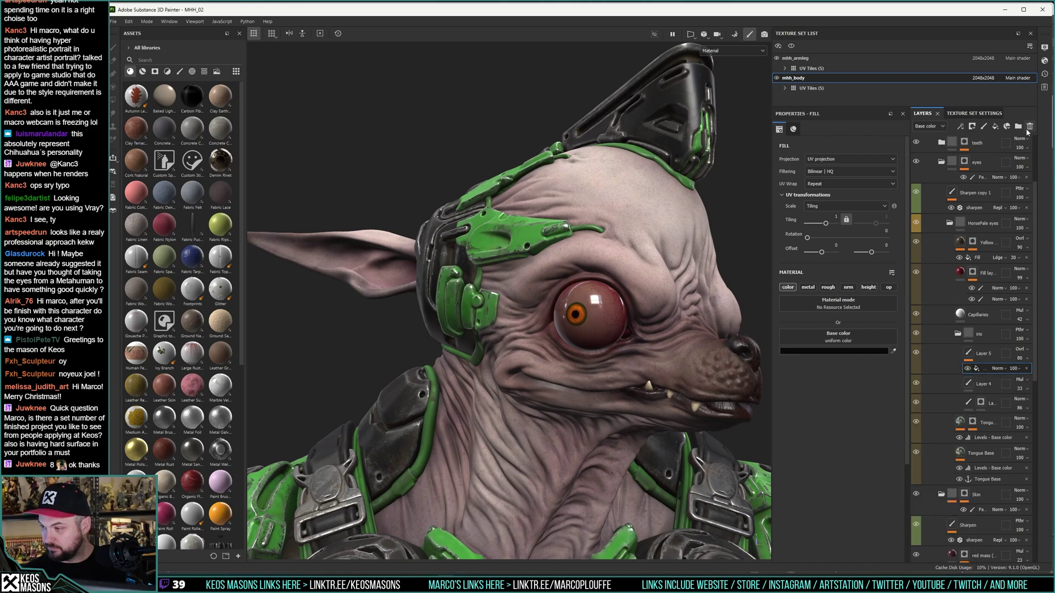
{"action": "left_click", "coordinate": [1029, 126]}
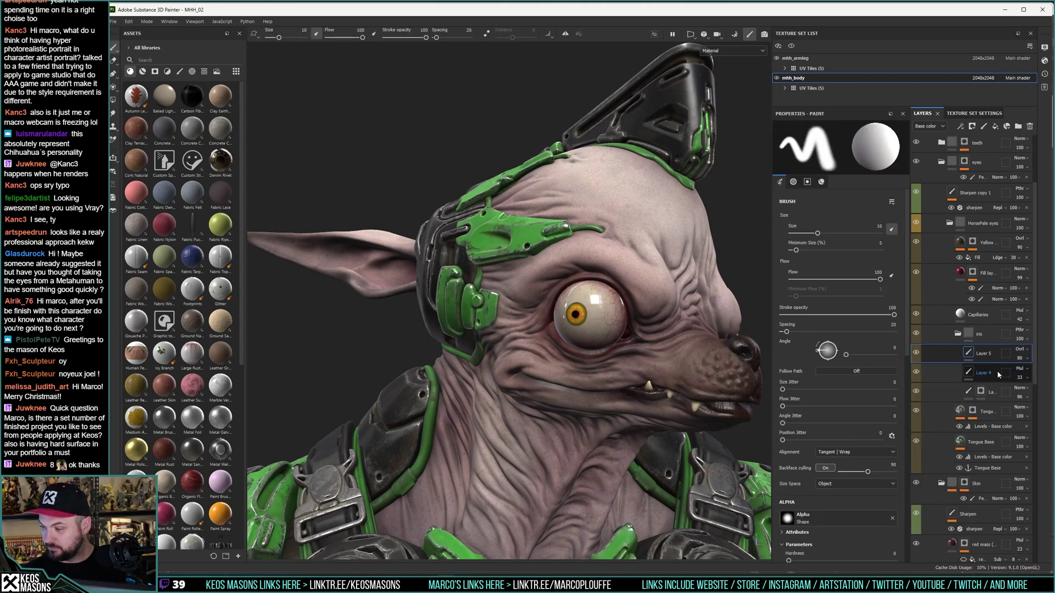
Step: Add a color-only HSL Perceptive filter to Layer 5, with saturation about 0.32 and lightness about 0.33
{"action": "right_click", "coordinate": [970, 356]}
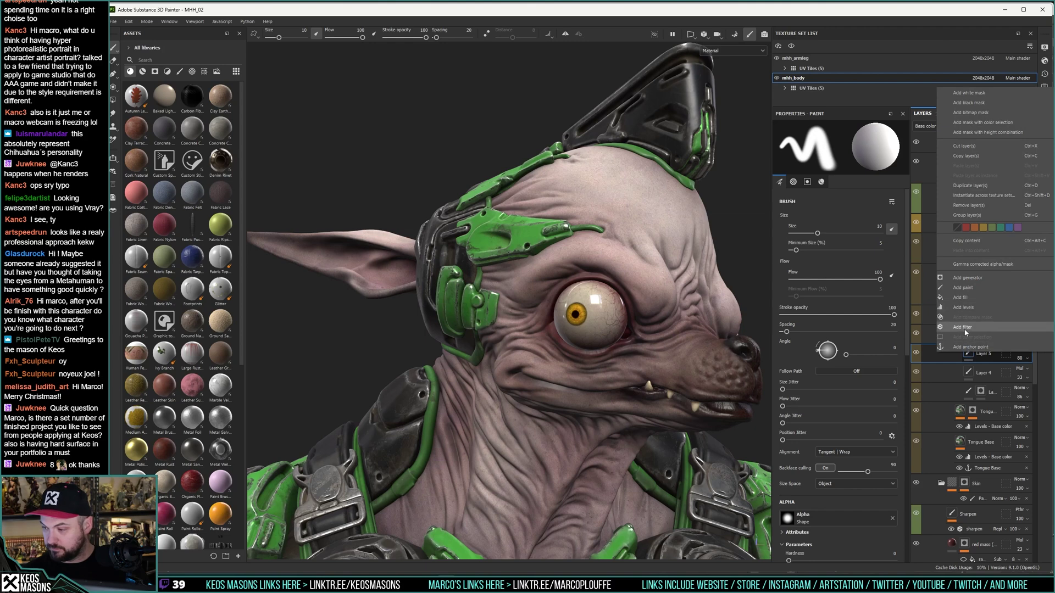
{"action": "left_click", "coordinate": [968, 334]}
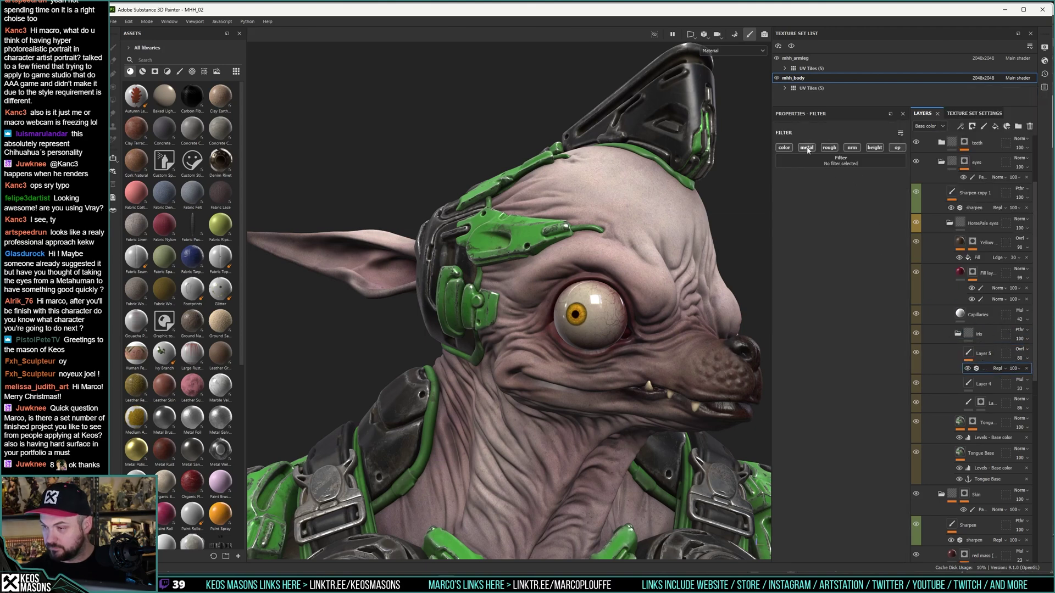
{"action": "left_click", "coordinate": [885, 160]}
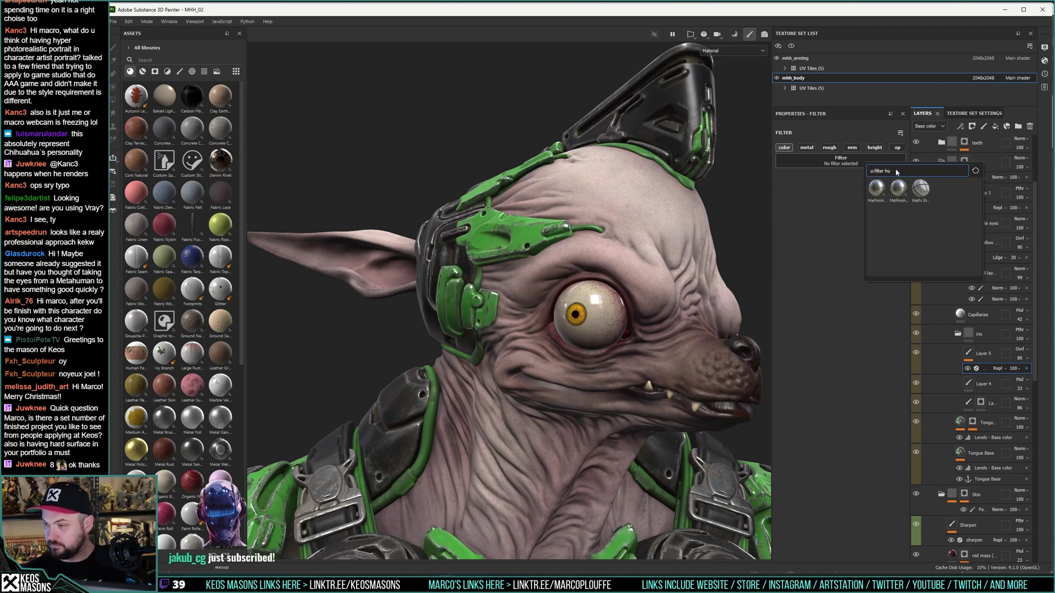
{"action": "type", "text": "h"}
{"action": "left_click", "coordinate": [898, 238]}
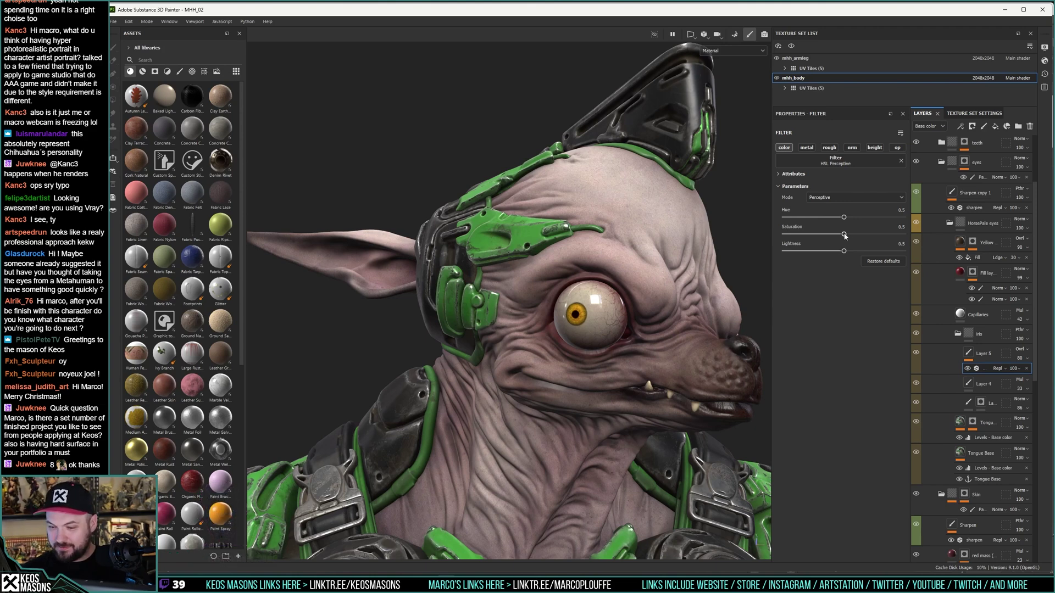
{"action": "mouse_move", "coordinate": [845, 236]}
{"action": "left_mouse_down"}
{"action": "mouse_move", "coordinate": [787, 235]}
{"action": "mouse_move", "coordinate": [823, 236]}
{"action": "mouse_move", "coordinate": [796, 253]}
{"action": "mouse_move", "coordinate": [882, 252]}
{"action": "mouse_move", "coordinate": [817, 252]}
{"action": "left_mouse_up"}
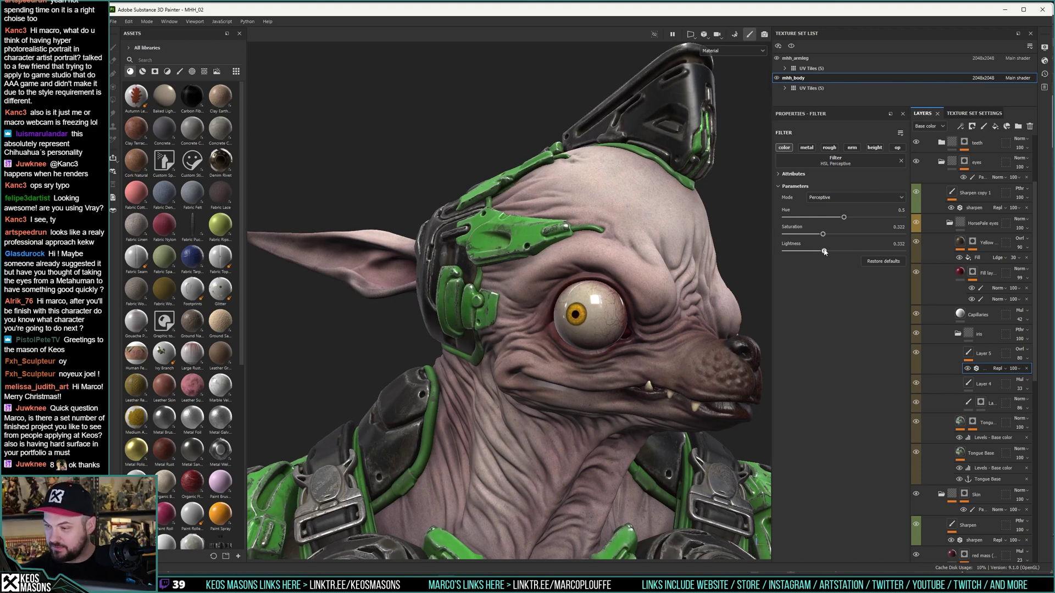
Step: Try Layer 5 in Soft light mode with the filter's saturation at 0.472 and lightness at 0.182
{"action": "left_click", "coordinate": [1021, 349]}
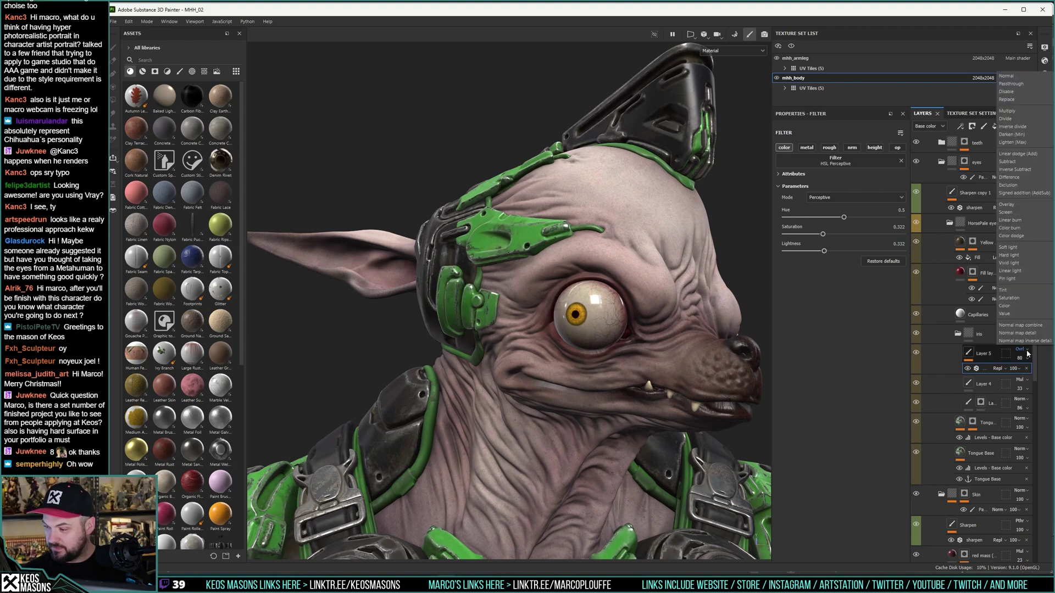
{"action": "left_click", "coordinate": [1008, 247]}
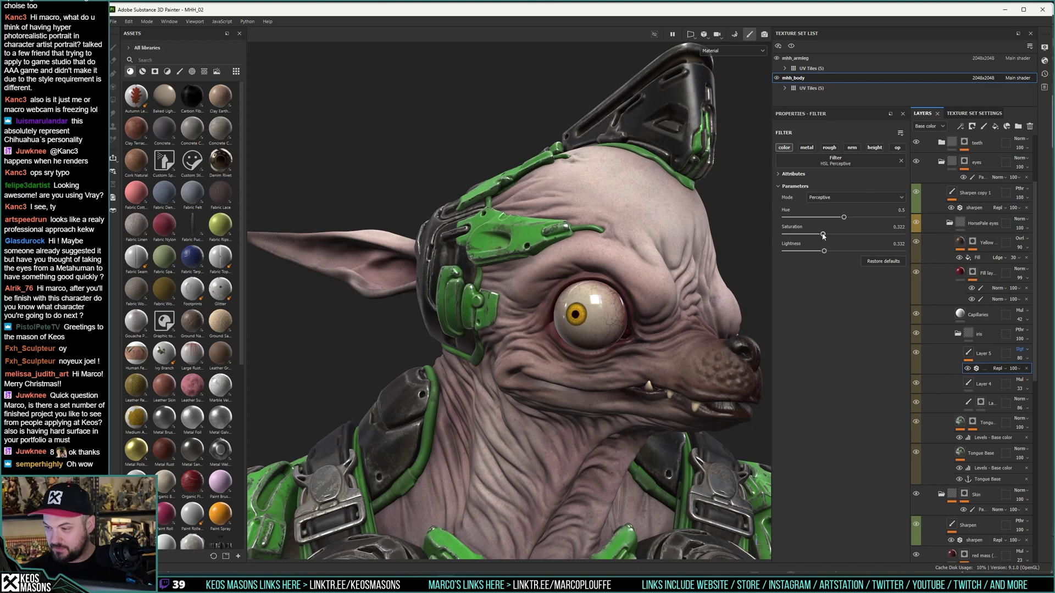
{"action": "left_click_drag", "start_coordinate": [822, 235], "coordinate": [806, 252]}
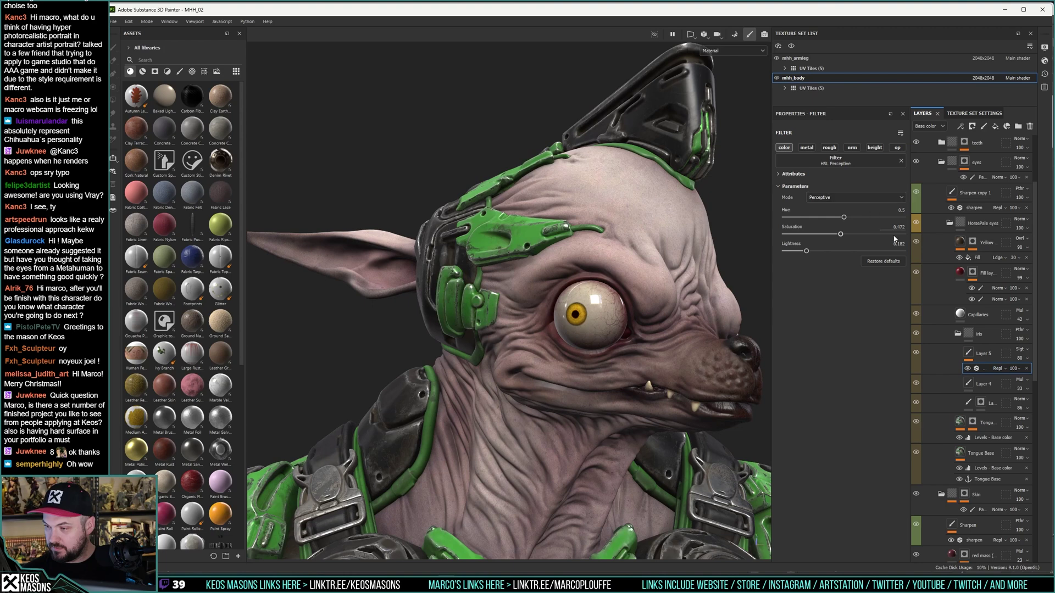
Step: Try Layer 5 in Overlay mode with the filter's saturation at about 0.05 and lightness at about 0.27
{"action": "left_click", "coordinate": [1026, 351]}
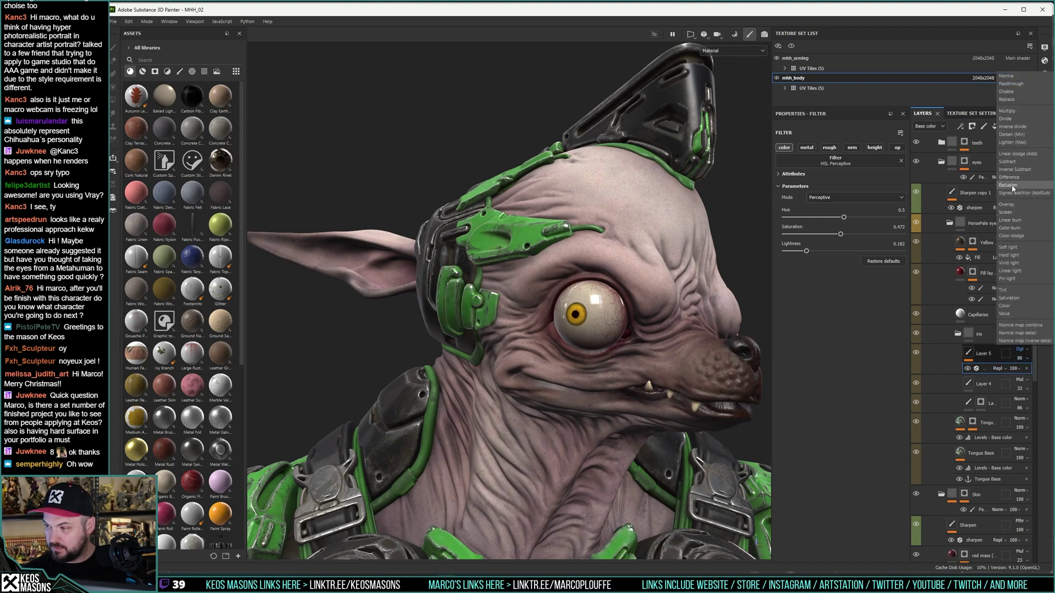
{"action": "left_click", "coordinate": [1008, 204]}
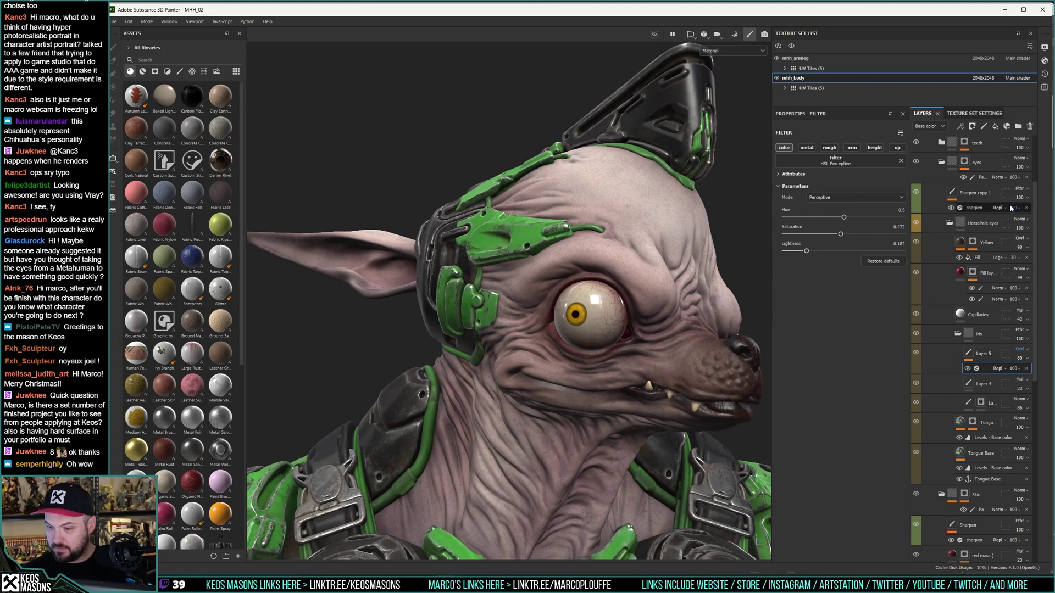
{"action": "mouse_move", "coordinate": [841, 235]}
{"action": "left_mouse_down"}
{"action": "mouse_move", "coordinate": [782, 235]}
{"action": "mouse_move", "coordinate": [888, 251]}
{"action": "mouse_move", "coordinate": [784, 251]}
{"action": "mouse_move", "coordinate": [817, 255]}
{"action": "left_mouse_up"}
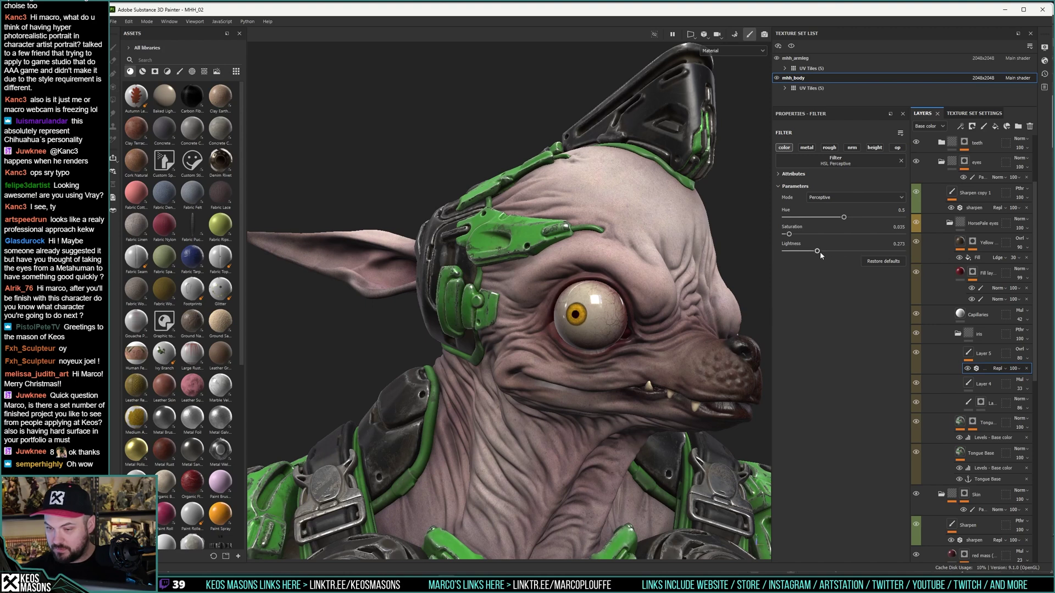
Step: Set Layer 5's blend mode to Multiply and delete its HSL Perceptive filter
{"action": "left_click", "coordinate": [1018, 352]}
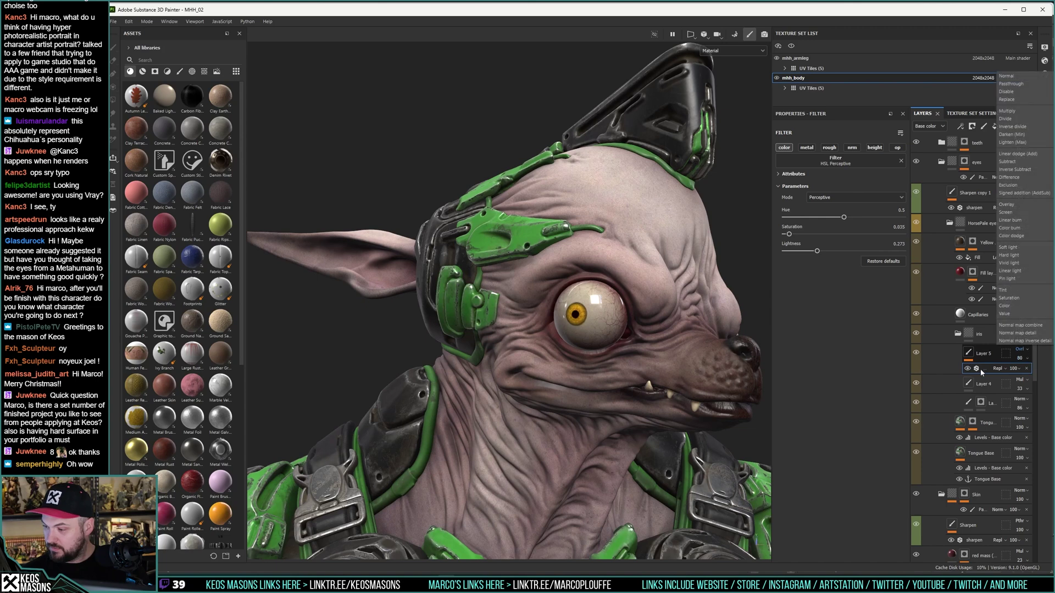
{"action": "left_click", "coordinate": [1008, 111]}
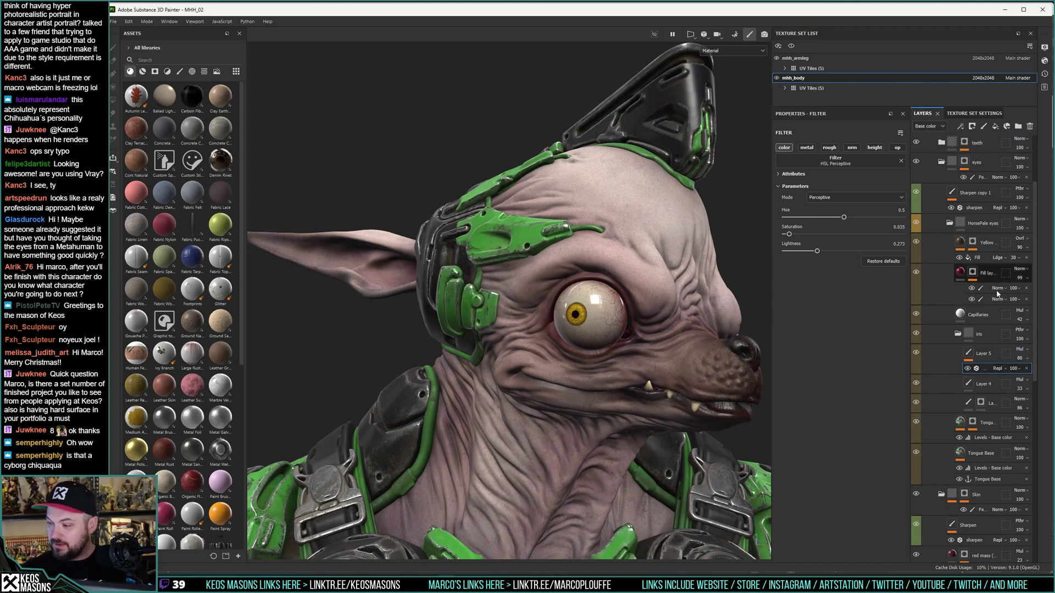
{"action": "left_click", "coordinate": [1026, 369]}
Step: Raise Layer 5's opacity to 90 and try the Passthrough blend mode on it
{"action": "left_click", "coordinate": [1027, 358]}
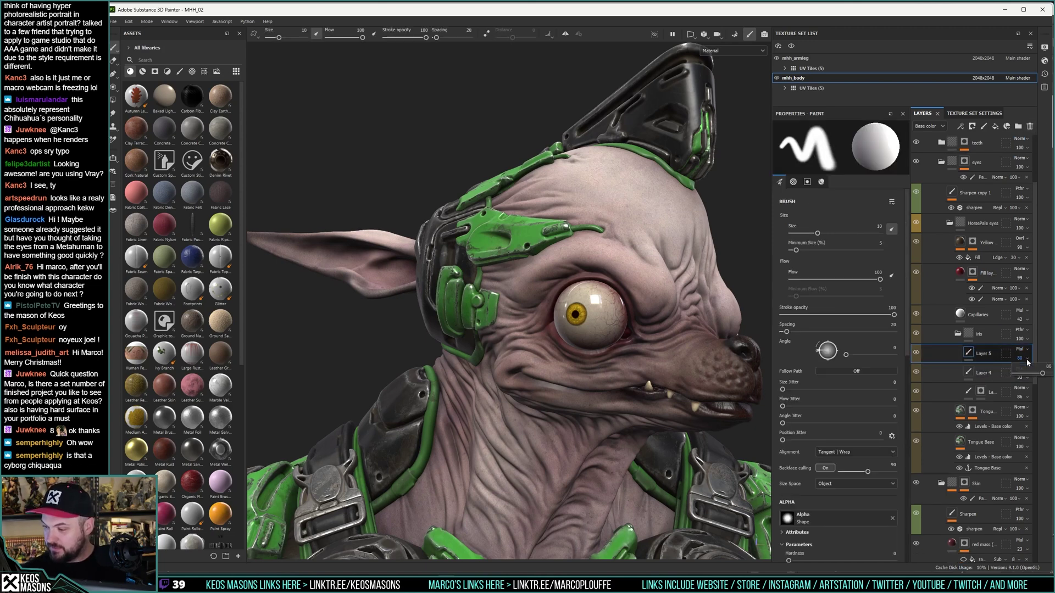
{"action": "mouse_move", "coordinate": [1043, 375]}
{"action": "left_mouse_down"}
{"action": "mouse_move", "coordinate": [1031, 374]}
{"action": "mouse_move", "coordinate": [1049, 373]}
{"action": "left_mouse_up"}
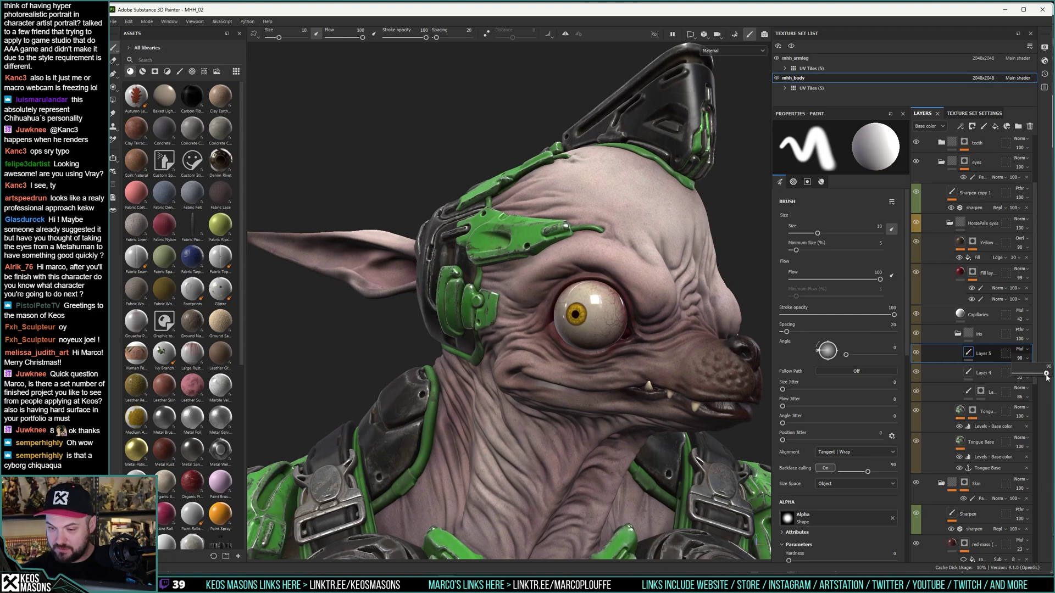
{"action": "left_click", "coordinate": [1027, 350]}
{"action": "left_click", "coordinate": [1011, 83]}
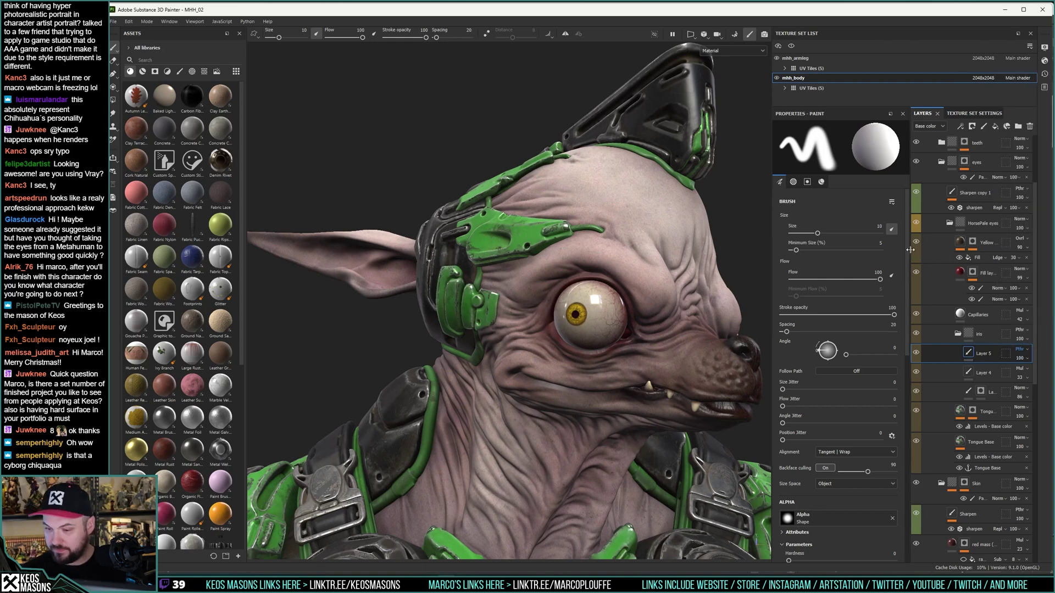
Step: Cycle through Layer 5's blend modes, settle on Color burn and set the layer's opacity to 61
{"action": "left_click", "coordinate": [1023, 350]}
{"action": "left_click", "coordinate": [1023, 351]}
{"action": "key", "text": "Down"}
{"action": "key", "text": "Down"}
{"action": "key", "text": "Down"}
{"action": "key", "text": "Down"}
{"action": "key", "text": "Down"}
{"action": "key", "text": "Down"}
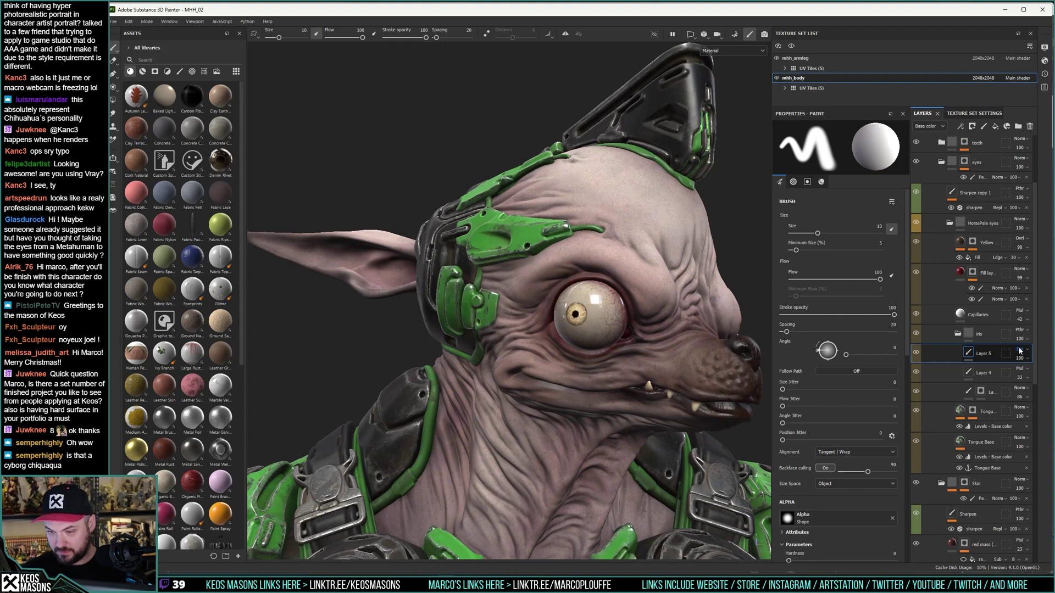
{"action": "key", "text": "Down"}
{"action": "key", "text": "Down"}
{"action": "key", "text": "Down"}
{"action": "key", "text": "Down"}
{"action": "key", "text": "Down"}
{"action": "key", "text": "Down"}
{"action": "key", "text": "Down"}
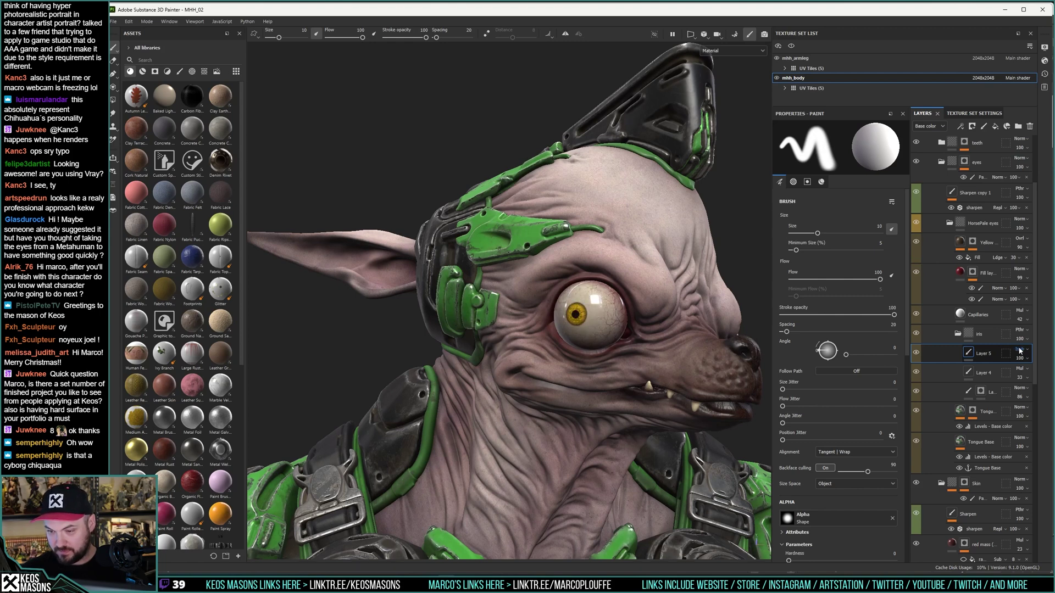
{"action": "key", "text": "Down"}
{"action": "key", "text": "Down"}
{"action": "key", "text": "Down"}
{"action": "key", "text": "Down"}
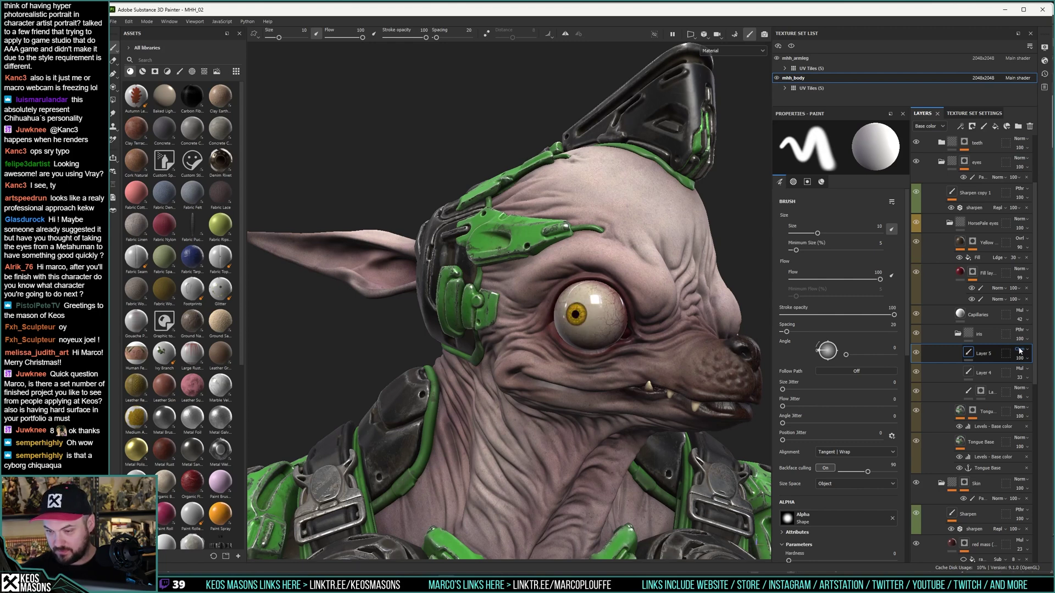
{"action": "key", "text": "Down"}
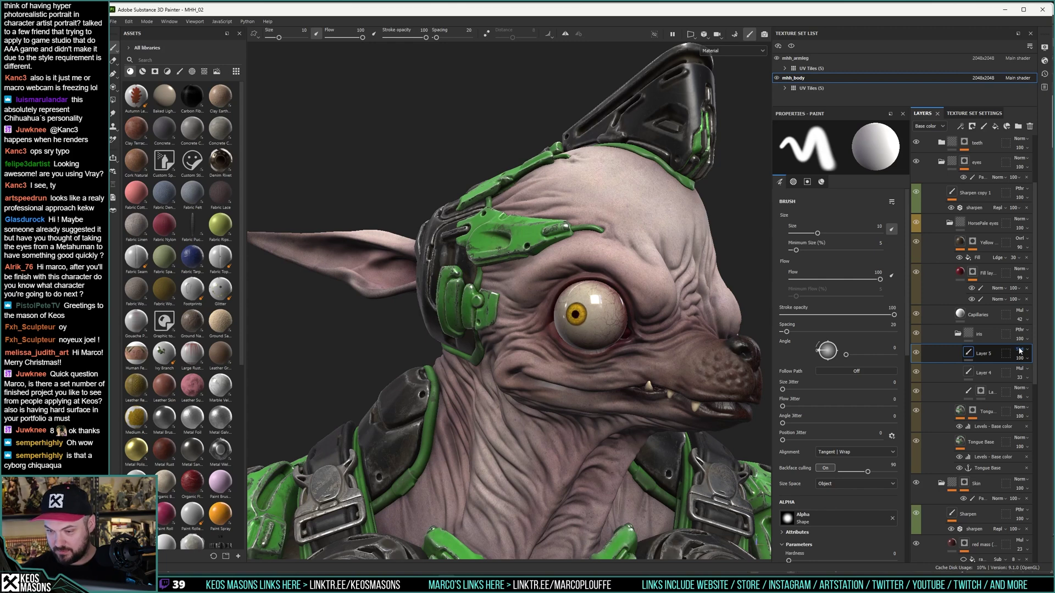
{"action": "key", "text": "Down"}
{"action": "key", "text": "Down"}
{"action": "key", "text": "Down"}
{"action": "key", "text": "Down"}
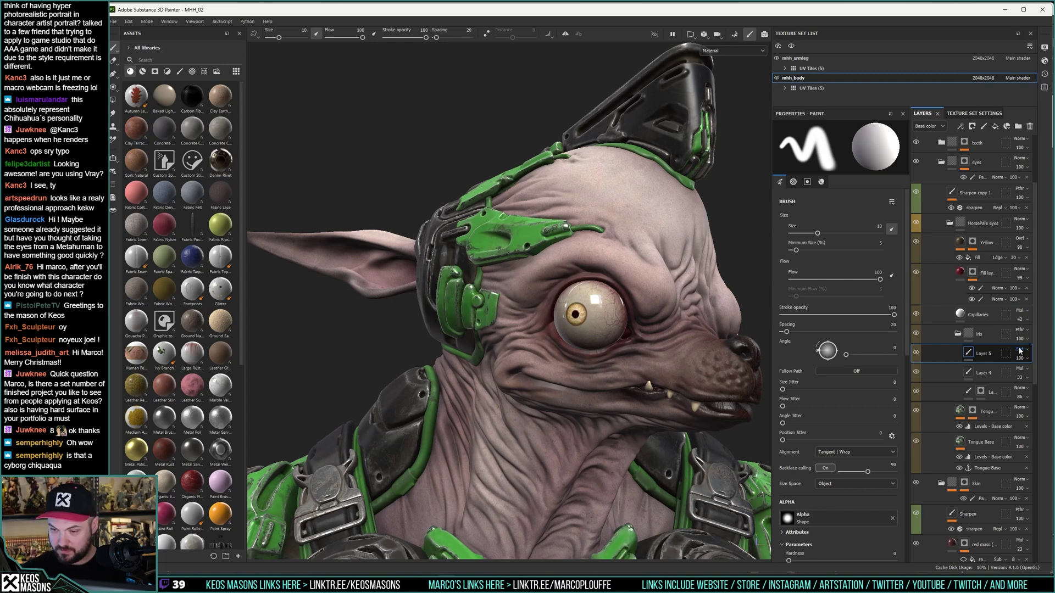
{"action": "key", "text": "Down"}
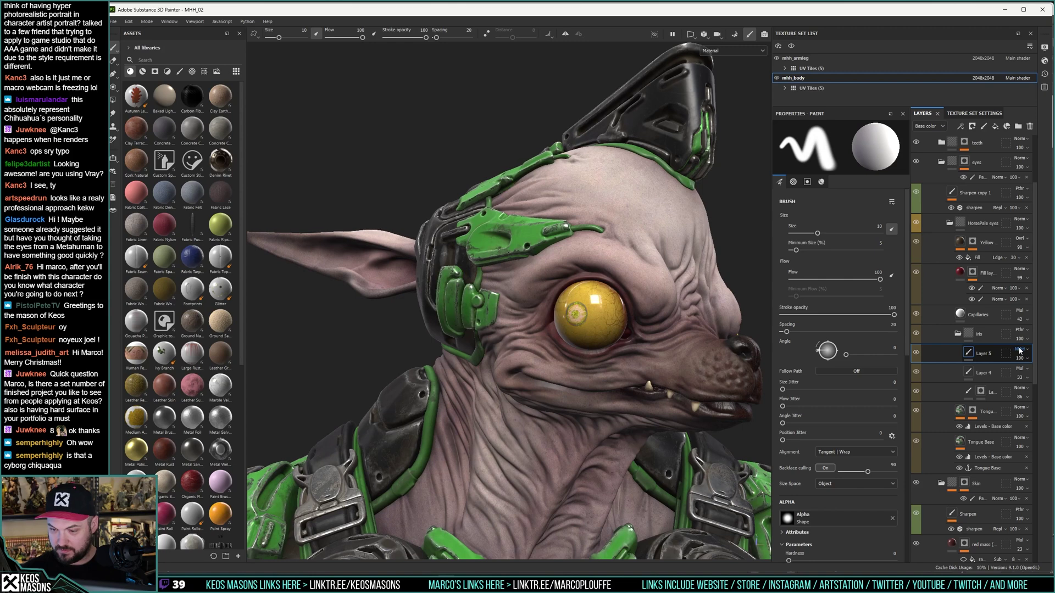
{"action": "key", "text": "Down"}
{"action": "key", "text": "Down"}
{"action": "key", "text": "Down"}
{"action": "key", "text": "Down"}
{"action": "key", "text": "Down"}
{"action": "key", "text": "Down"}
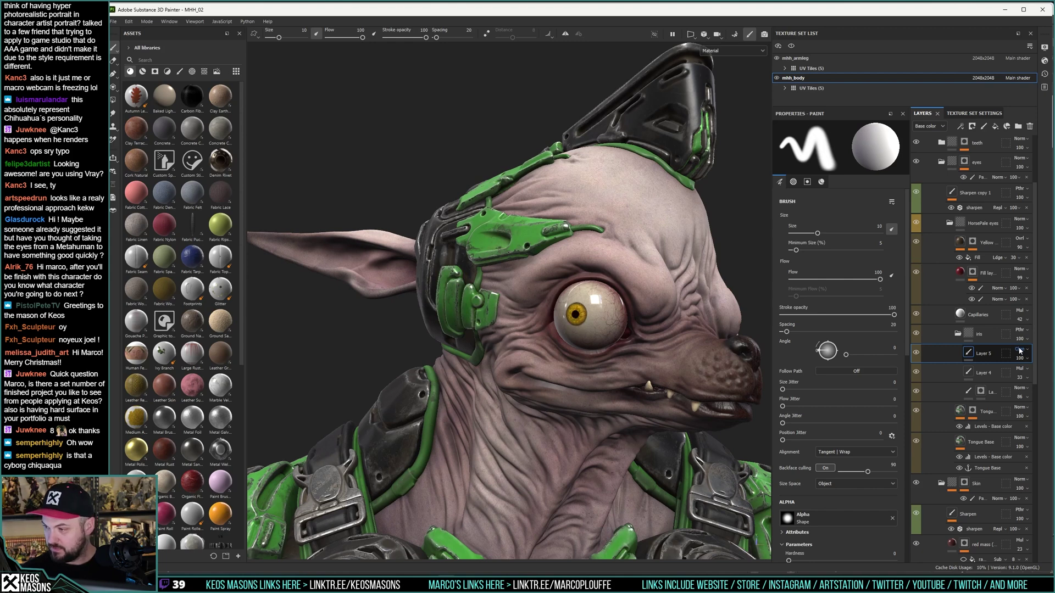
{"action": "left_click", "coordinate": [1026, 359]}
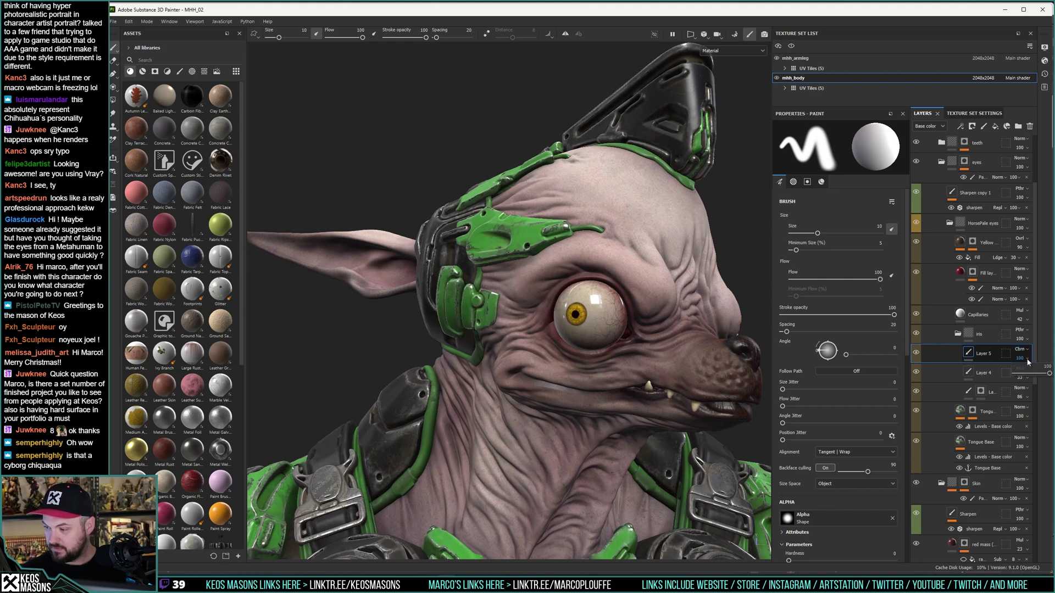
{"action": "left_click_drag", "start_coordinate": [1049, 373], "coordinate": [1035, 374]}
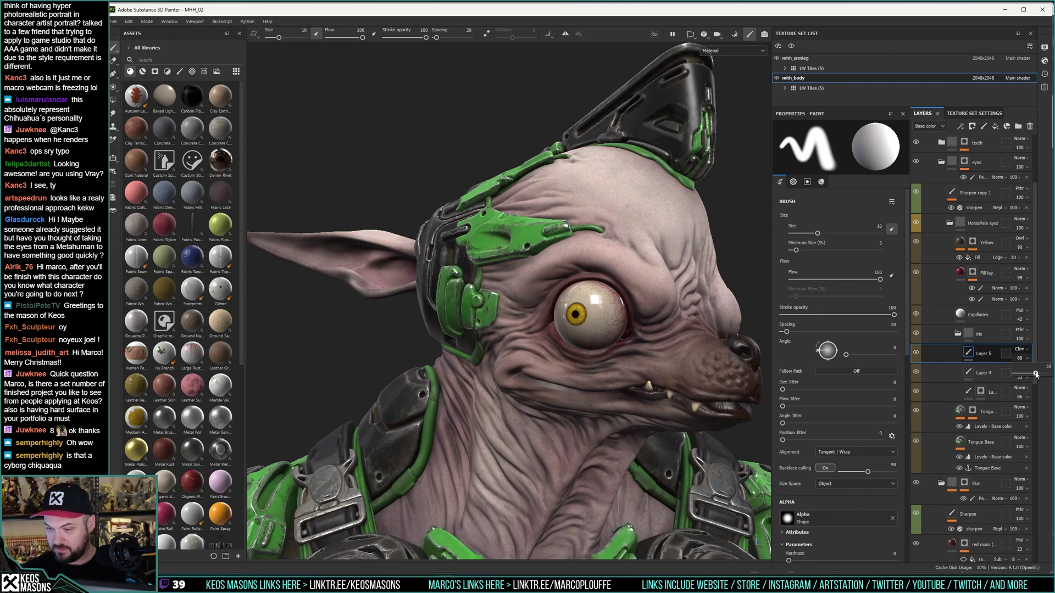
Step: Add a new paint layer above Layer 5 in the iris folder and set the brush size to 1.37
{"action": "mouse_move", "coordinate": [596, 247]}
{"action": "left_mouse_down", "text": "alt"}
{"action": "mouse_move", "coordinate": [574, 190]}
{"action": "mouse_move", "coordinate": [542, 246]}
{"action": "mouse_move", "coordinate": [552, 220]}
{"action": "mouse_move", "coordinate": [610, 335]}
{"action": "mouse_move", "coordinate": [648, 286]}
{"action": "mouse_move", "coordinate": [625, 241]}
{"action": "mouse_move", "coordinate": [404, 247]}
{"action": "mouse_move", "coordinate": [443, 247]}
{"action": "mouse_move", "coordinate": [462, 275]}
{"action": "mouse_move", "coordinate": [484, 209]}
{"action": "mouse_move", "coordinate": [588, 203]}
{"action": "mouse_move", "coordinate": [592, 234]}
{"action": "left_mouse_up", "text": "alt"}
{"action": "right_click_drag", "start_coordinate": [513, 269], "coordinate": [564, 294], "text": "alt"}
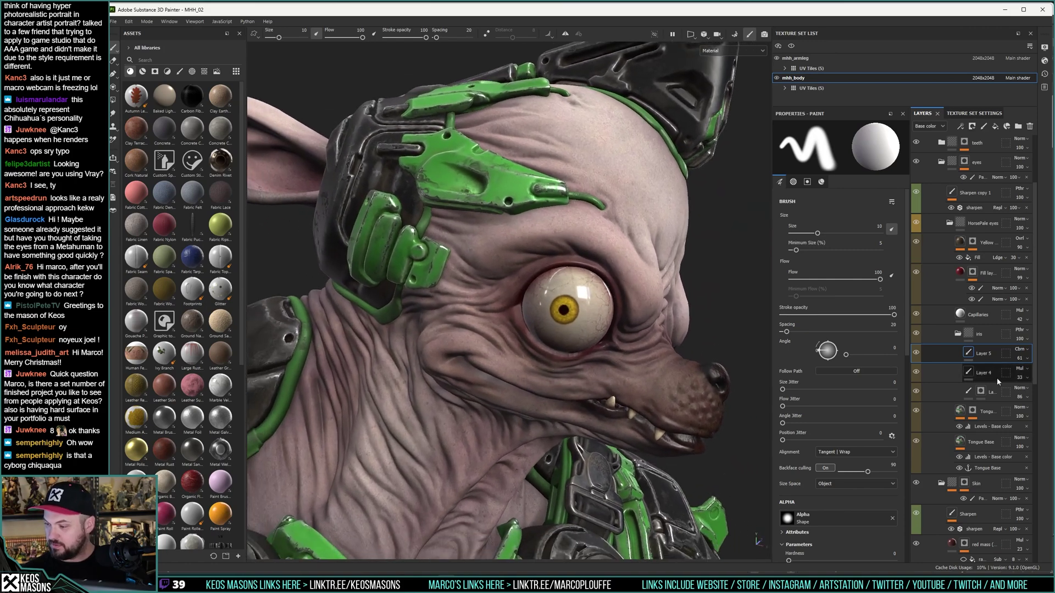
{"action": "left_click", "coordinate": [983, 125]}
{"action": "right_click_drag", "start_coordinate": [552, 311], "coordinate": [494, 310], "text": "ctrl"}
{"action": "right_click_drag", "start_coordinate": [563, 311], "coordinate": [568, 310], "text": "ctrl"}
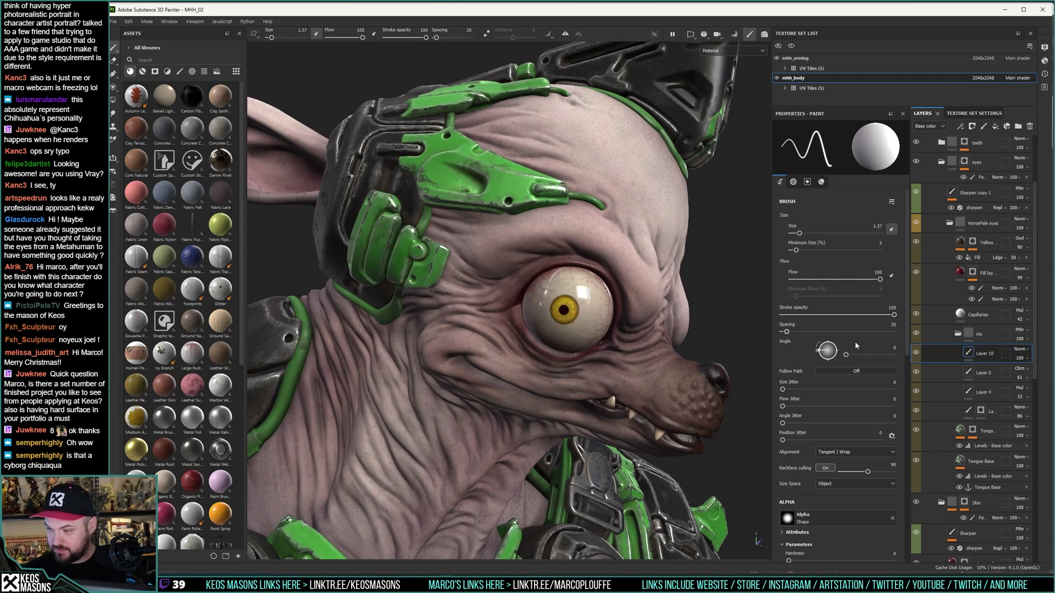
Step: Set the paint's base color to dark red and choose a Charcoal brush from the brush library
{"action": "scroll", "coordinate": [908, 385], "scroll_direction": "down", "scroll_amount": 6}
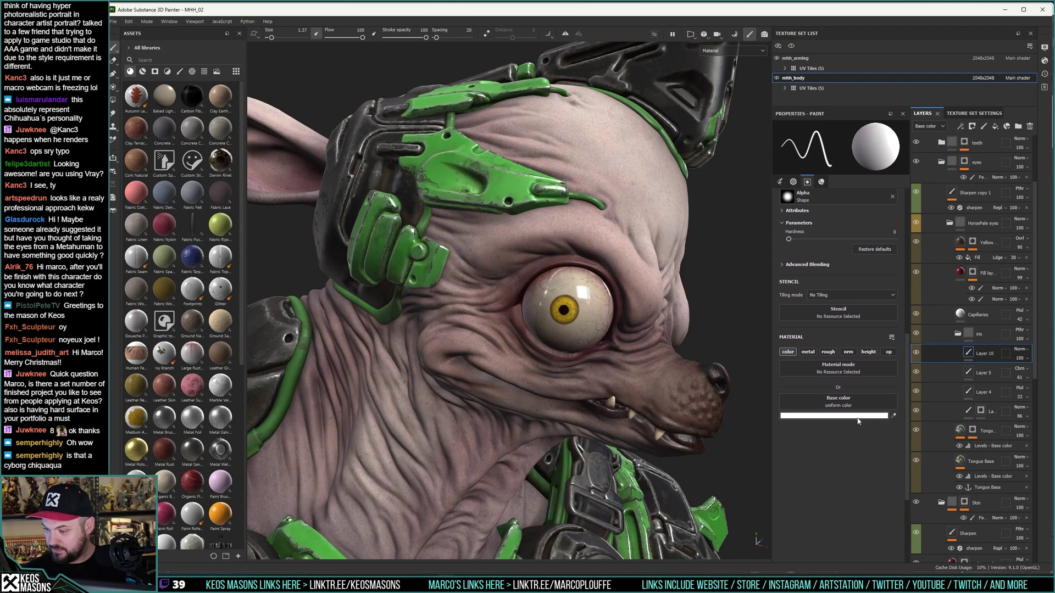
{"action": "left_click", "coordinate": [836, 416]}
{"action": "mouse_move", "coordinate": [937, 406]}
{"action": "left_mouse_down"}
{"action": "mouse_move", "coordinate": [941, 398]}
{"action": "mouse_move", "coordinate": [944, 410]}
{"action": "left_mouse_up"}
{"action": "left_click", "coordinate": [921, 356]}
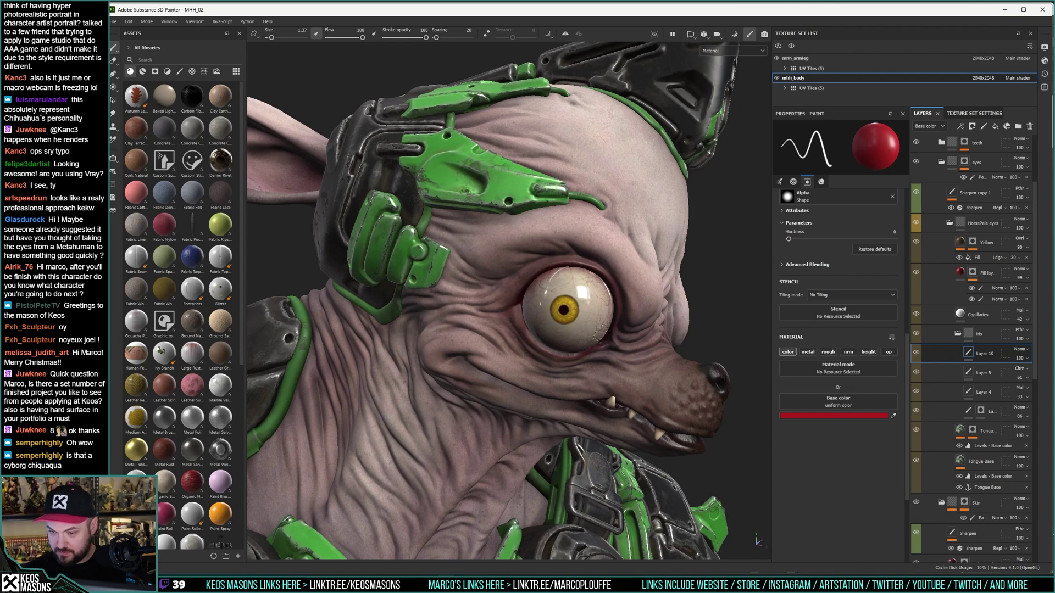
{"action": "left_click", "coordinate": [179, 72]}
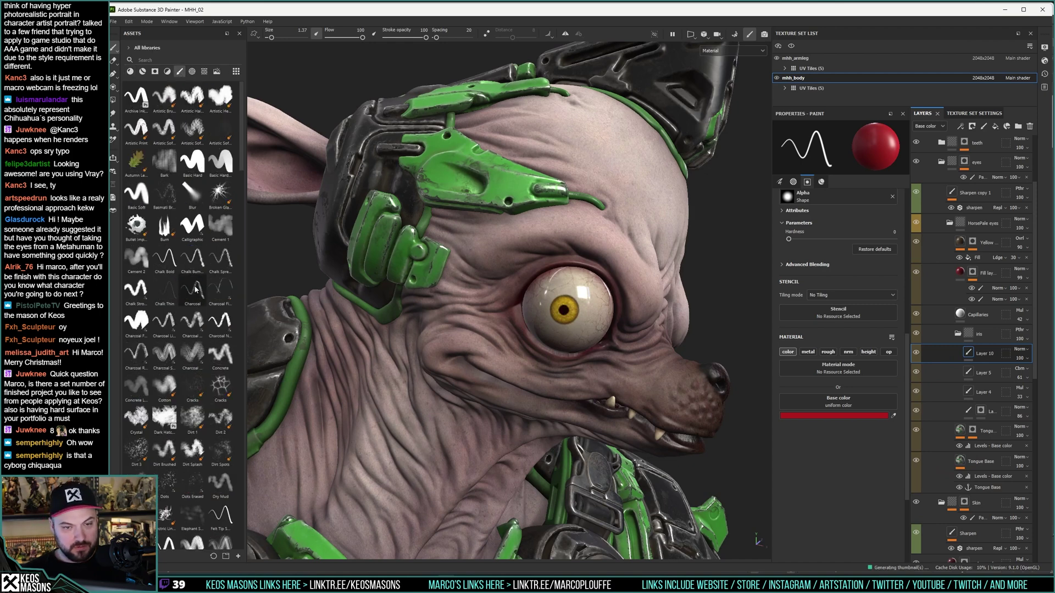
{"action": "left_click", "coordinate": [191, 321]}
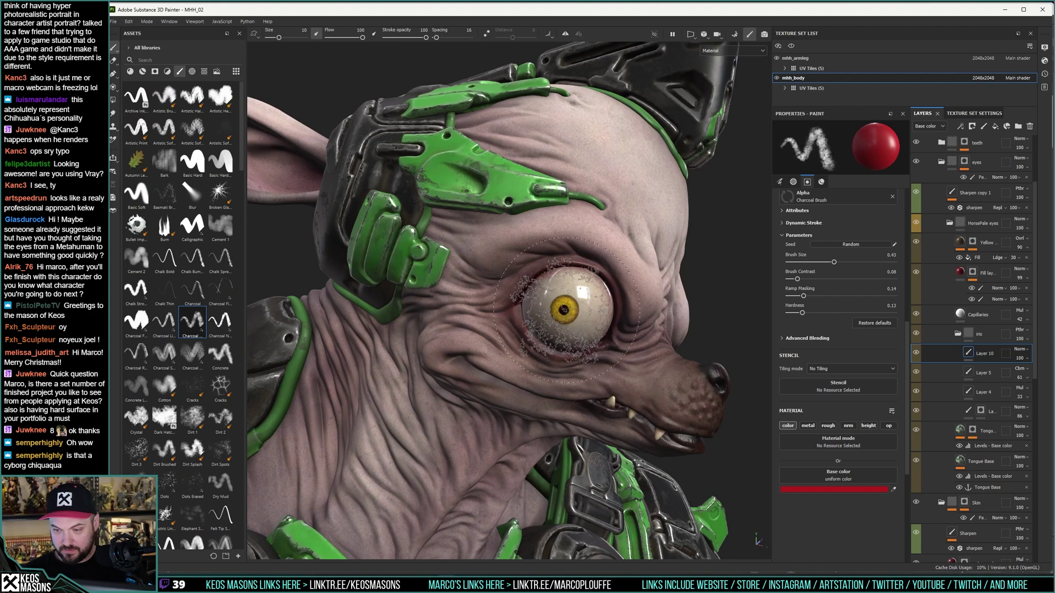
Step: Adjust the brush size to match the iris, dab red over it and set Layer 10's blend mode to Multiply
{"action": "right_click_drag", "start_coordinate": [571, 314], "coordinate": [564, 311], "text": "ctrl"}
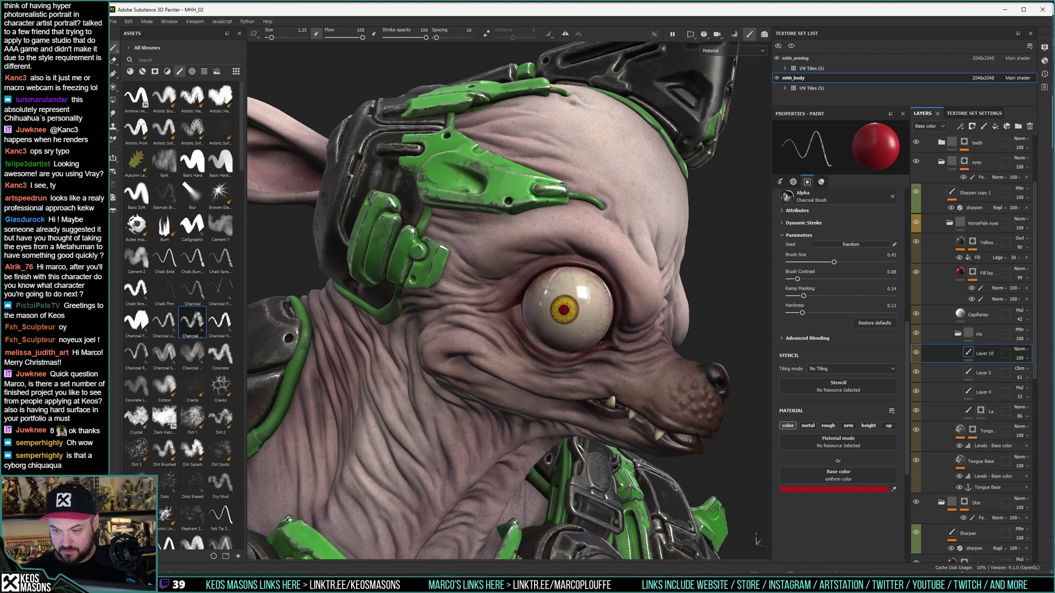
{"action": "right_click_drag", "start_coordinate": [564, 310], "coordinate": [569, 311], "text": "ctrl"}
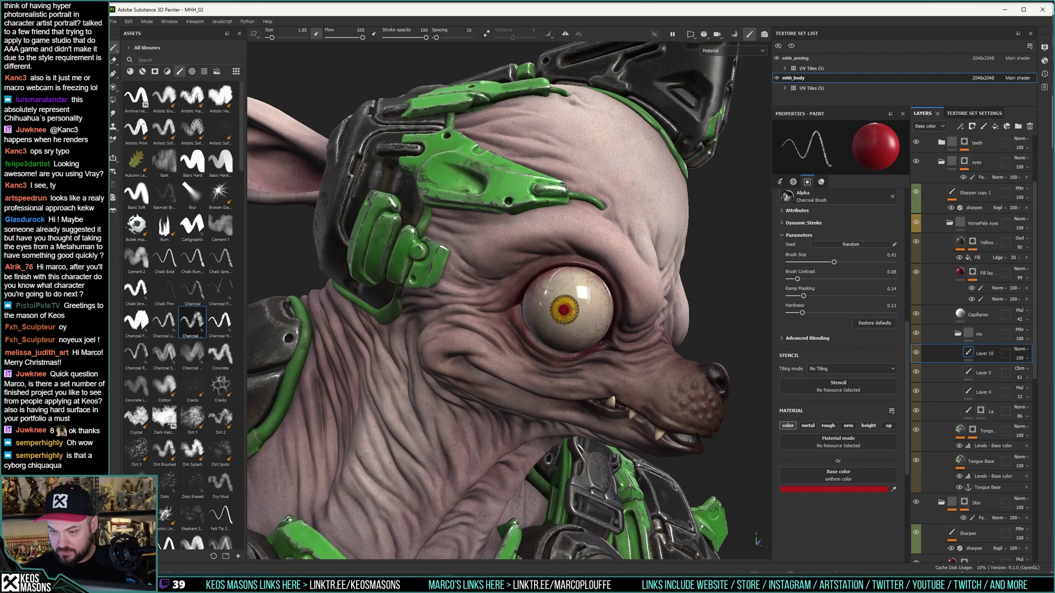
{"action": "right_click_drag", "start_coordinate": [564, 311], "coordinate": [560, 311], "text": "ctrl"}
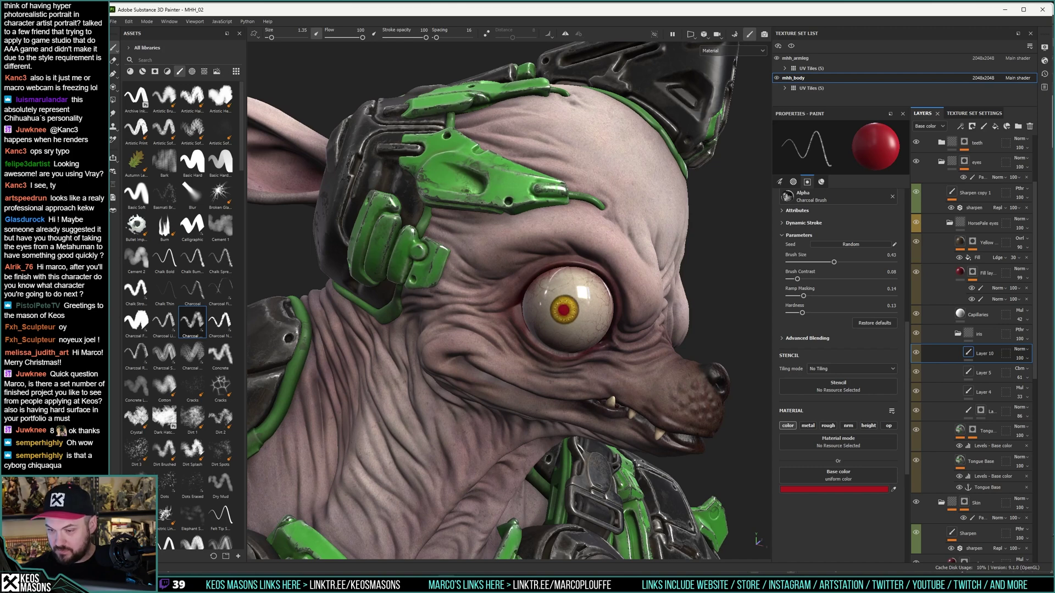
{"action": "left_click", "coordinate": [1029, 352]}
{"action": "key", "text": "Down"}
{"action": "key", "text": "Return"}
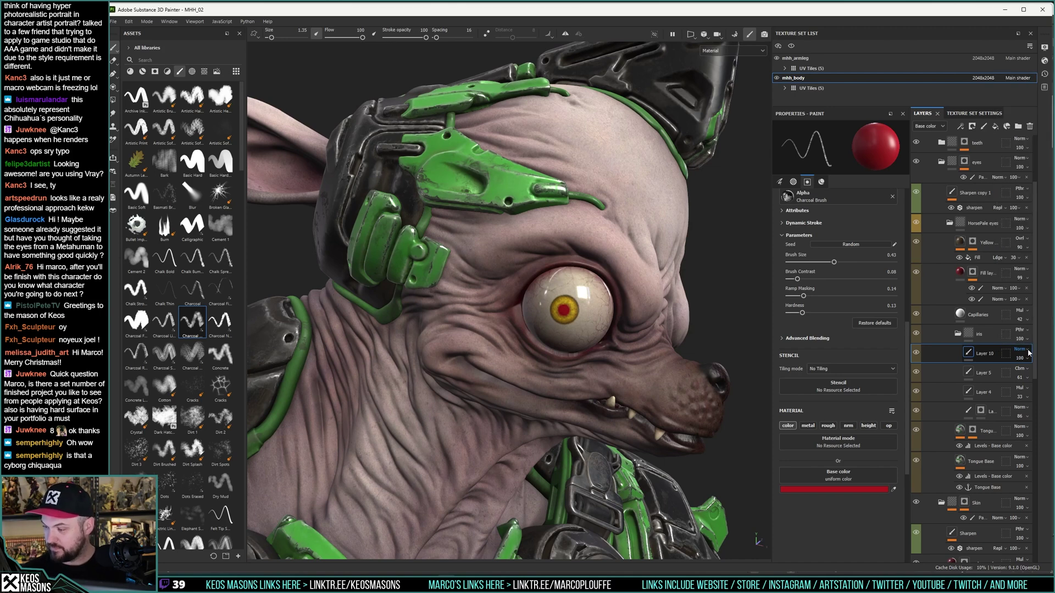
{"action": "scroll", "coordinate": [1028, 352], "scroll_direction": "down", "scroll_amount": 2}
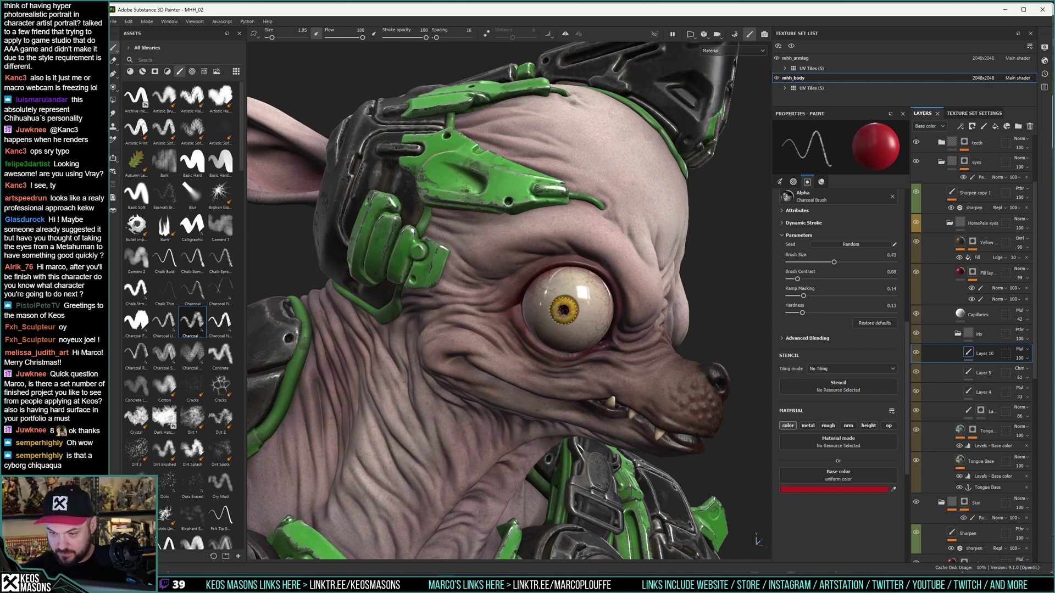
Step: Reduce the brush size slightly and paint red over the iris on Layer 10 from a front view
{"action": "right_click_drag", "start_coordinate": [621, 365], "coordinate": [659, 326], "text": "alt"}
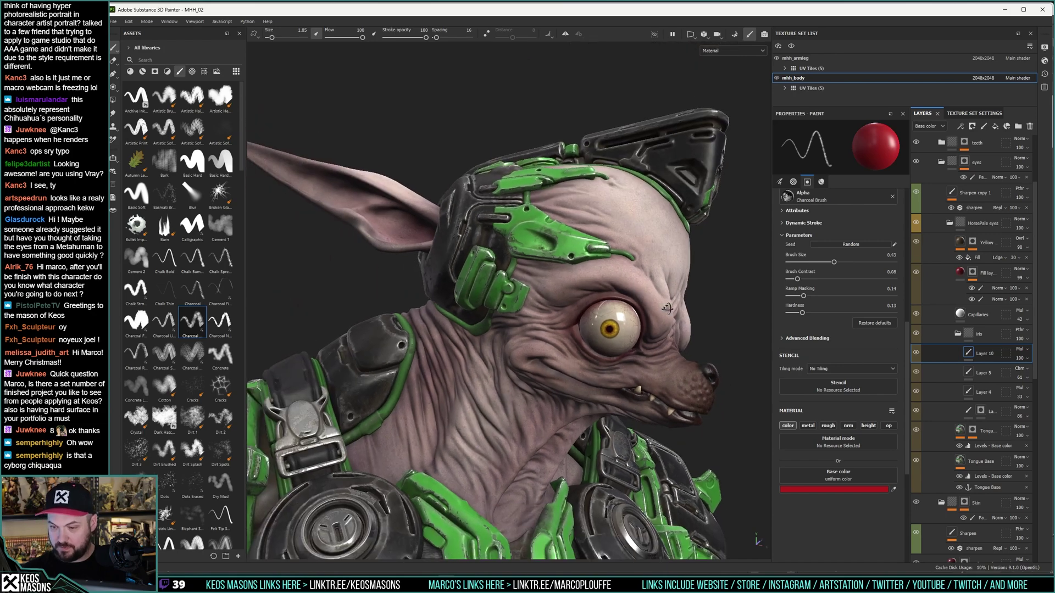
{"action": "left_click_drag", "start_coordinate": [659, 327], "coordinate": [610, 303], "text": "alt"}
{"action": "left_click_drag", "start_coordinate": [719, 340], "coordinate": [457, 304], "text": "alt"}
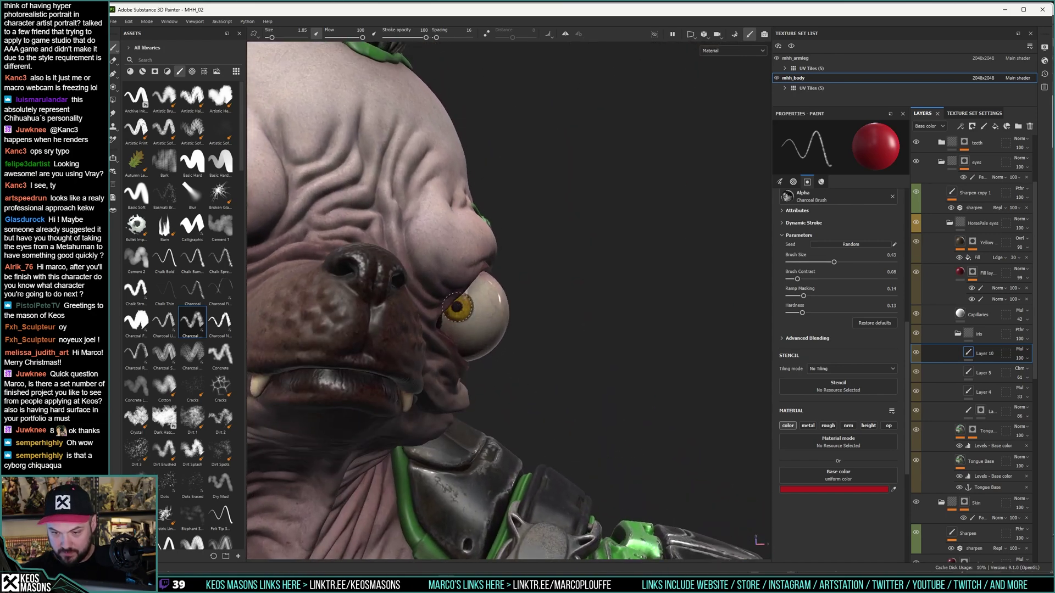
{"action": "key", "text": "bracketleft"}
{"action": "mouse_move", "coordinate": [459, 308]}
{"action": "left_mouse_down"}
{"action": "mouse_move", "coordinate": [496, 313]}
{"action": "mouse_move", "coordinate": [471, 326]}
{"action": "left_mouse_up"}
{"action": "scroll", "coordinate": [471, 326], "scroll_direction": "down", "scroll_amount": 6}
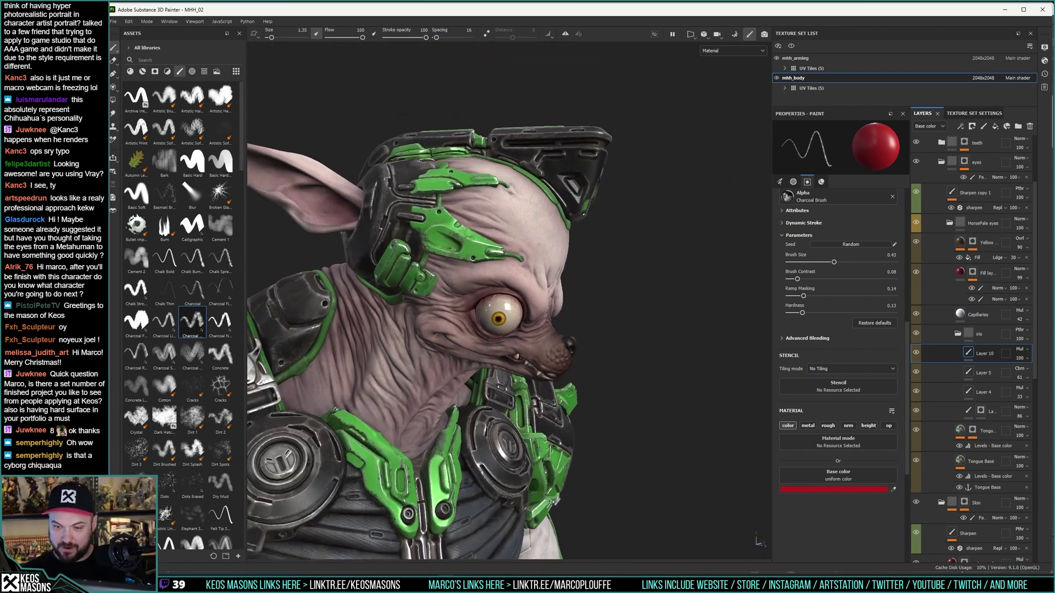
Step: Hide Layer 10 to compare the eye without it and delete the layer from the iris folder
{"action": "scroll", "coordinate": [463, 314], "scroll_direction": "up", "scroll_amount": 2}
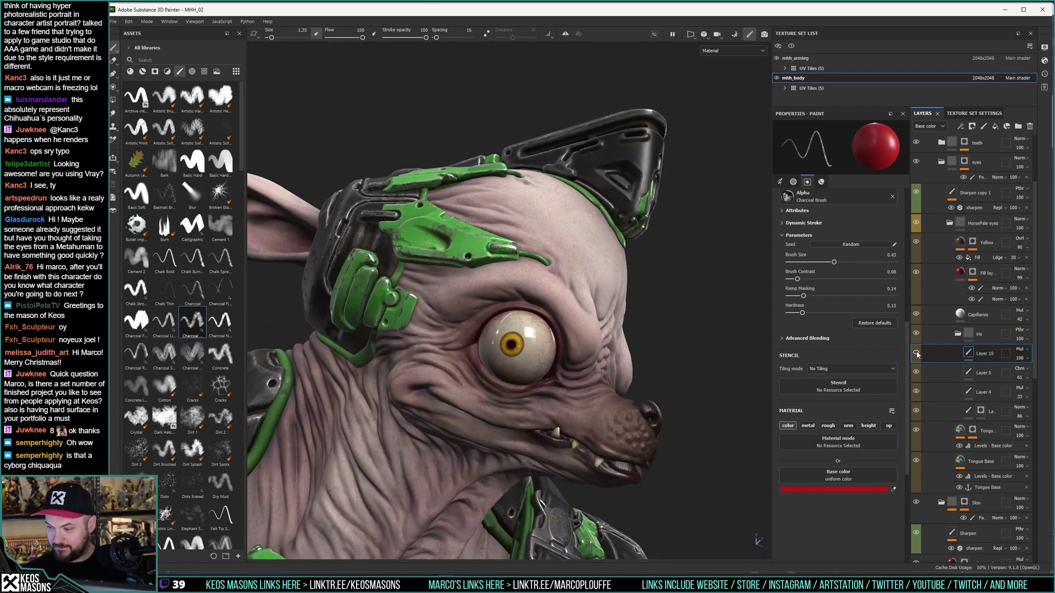
{"action": "scroll", "coordinate": [614, 360], "scroll_direction": "down", "scroll_amount": 3}
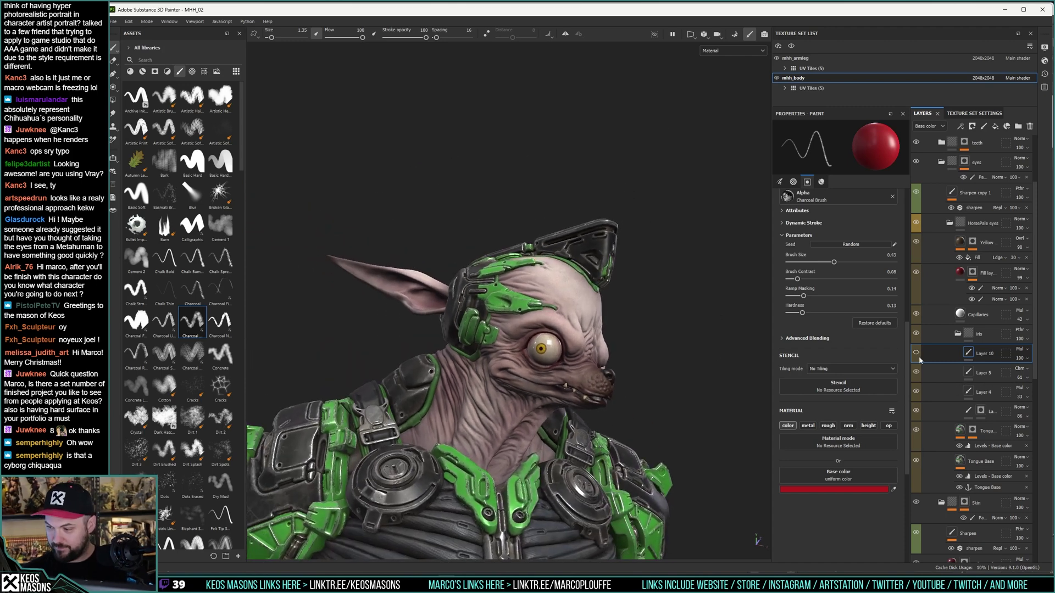
{"action": "left_click", "coordinate": [916, 354]}
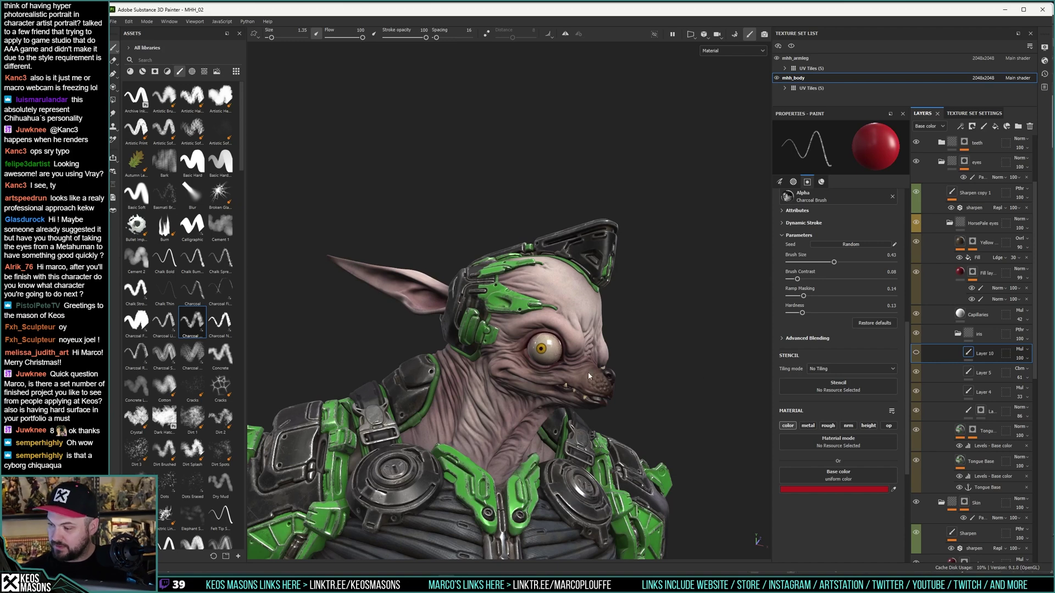
{"action": "right_click", "coordinate": [923, 360]}
{"action": "left_click", "coordinate": [1004, 390]}
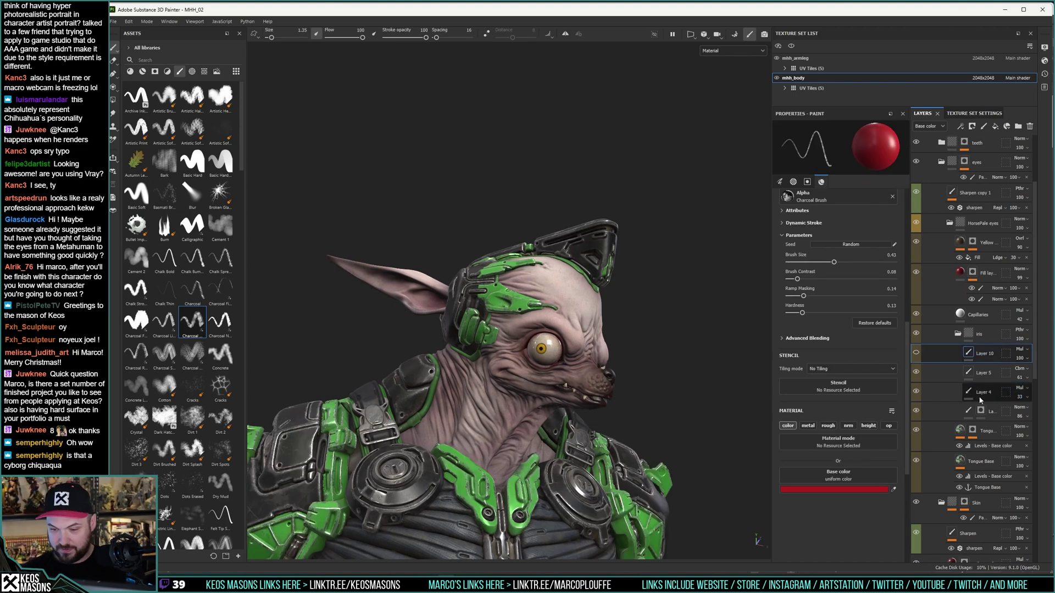
{"action": "left_click", "coordinate": [128, 23]}
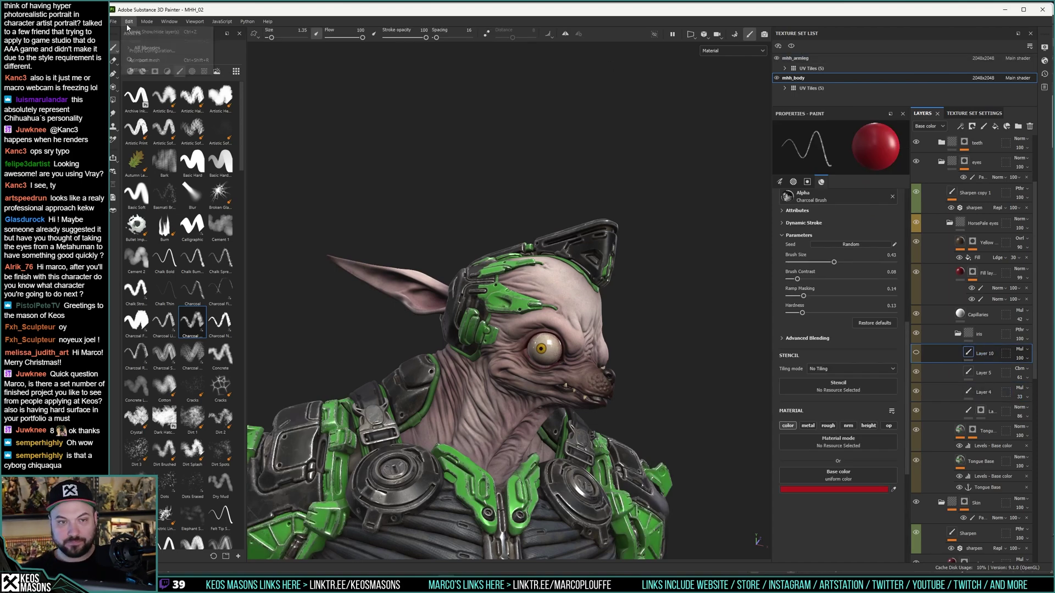
{"action": "left_click", "coordinate": [135, 32]}
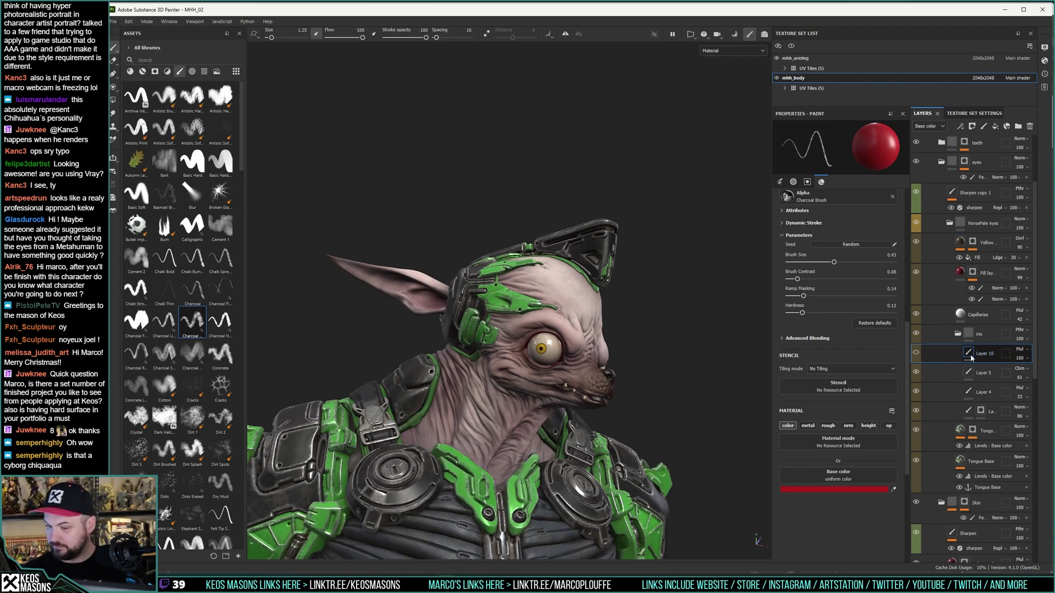
{"action": "key", "text": "Delete"}
{"action": "scroll", "coordinate": [549, 247], "scroll_direction": "up", "scroll_amount": 5}
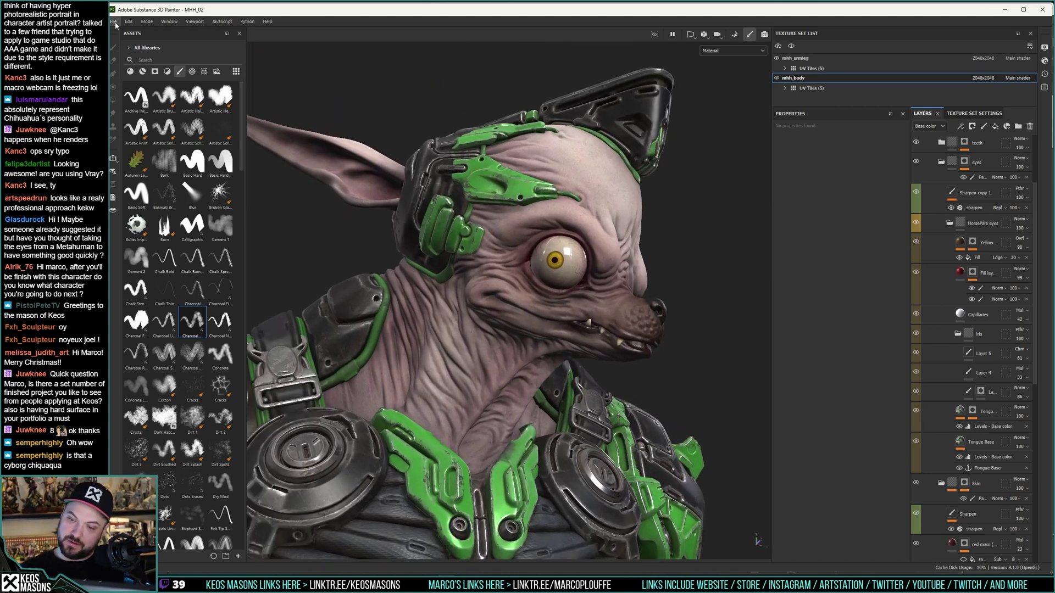
Step: Export the mhh_body textures as 8-bit PNG with the Arnold CED CUSTOM w Opa template and save the project
{"action": "left_click", "coordinate": [114, 22]}
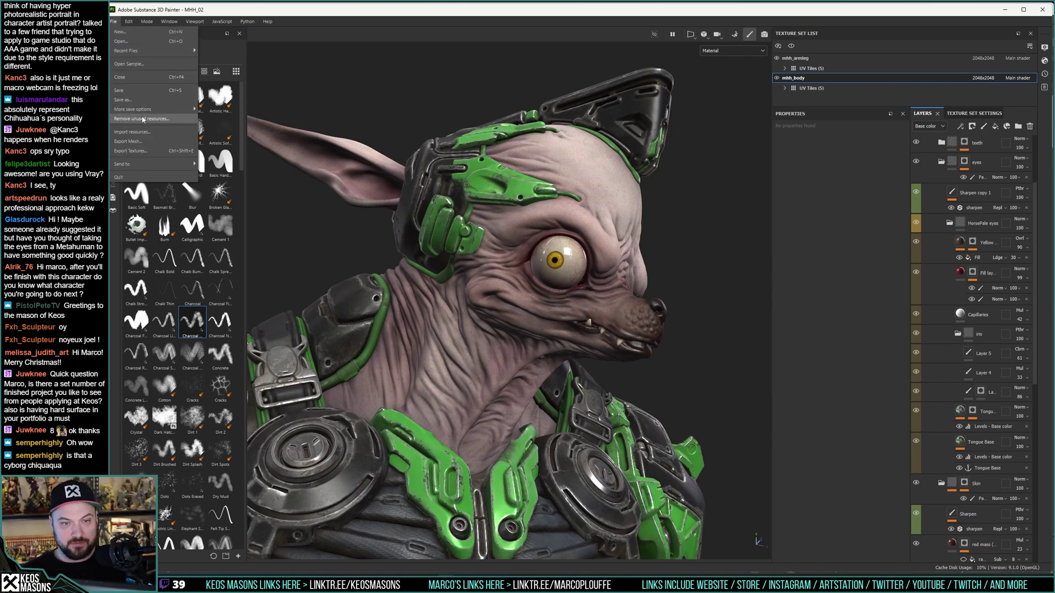
{"action": "left_click", "coordinate": [129, 151]}
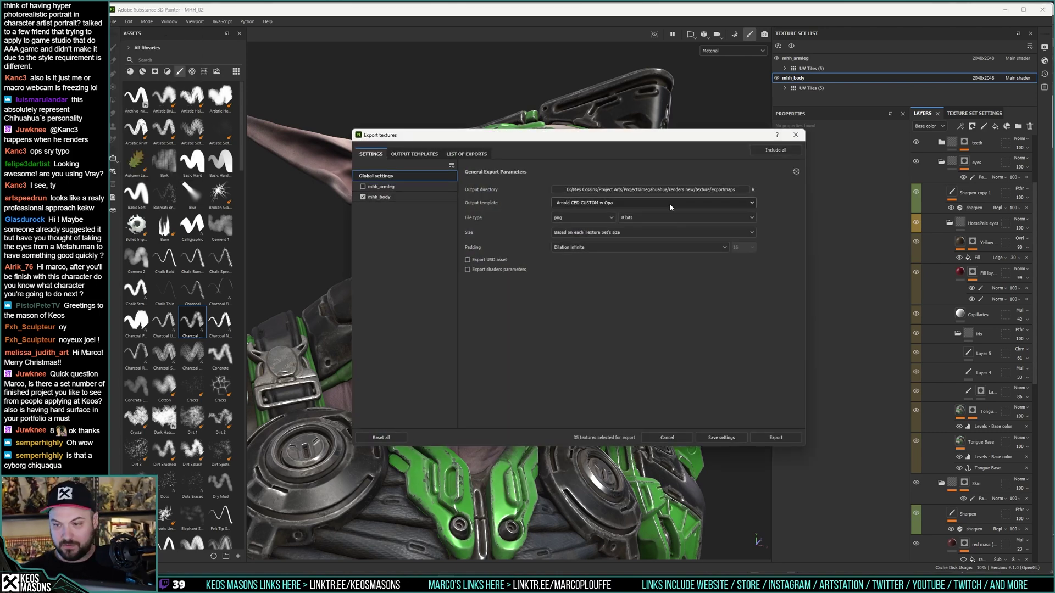
{"action": "left_click", "coordinate": [772, 439]}
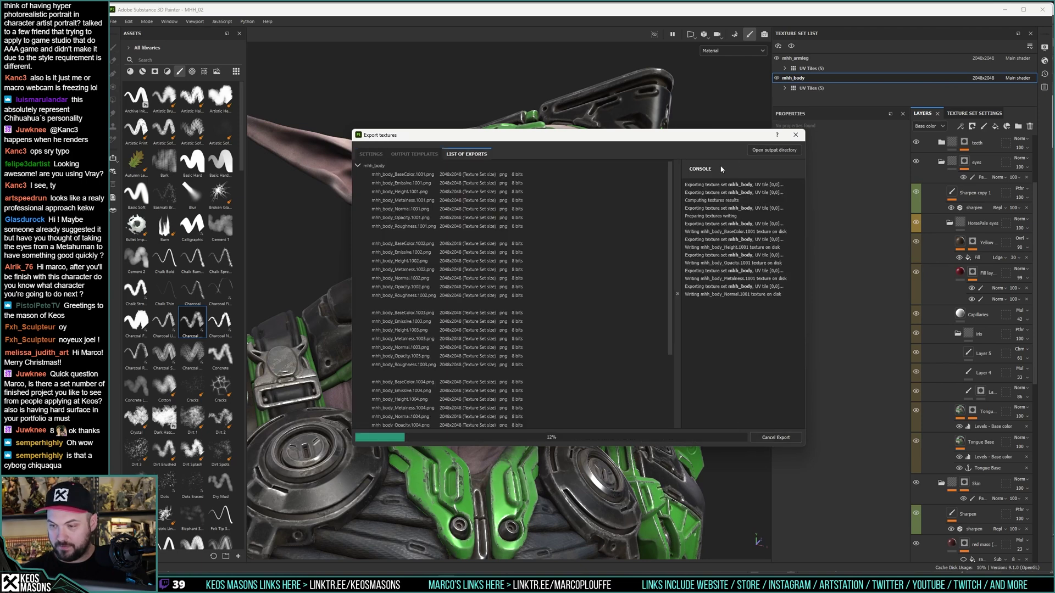
{"action": "left_click", "coordinate": [795, 135]}
{"action": "left_click", "coordinate": [113, 22]}
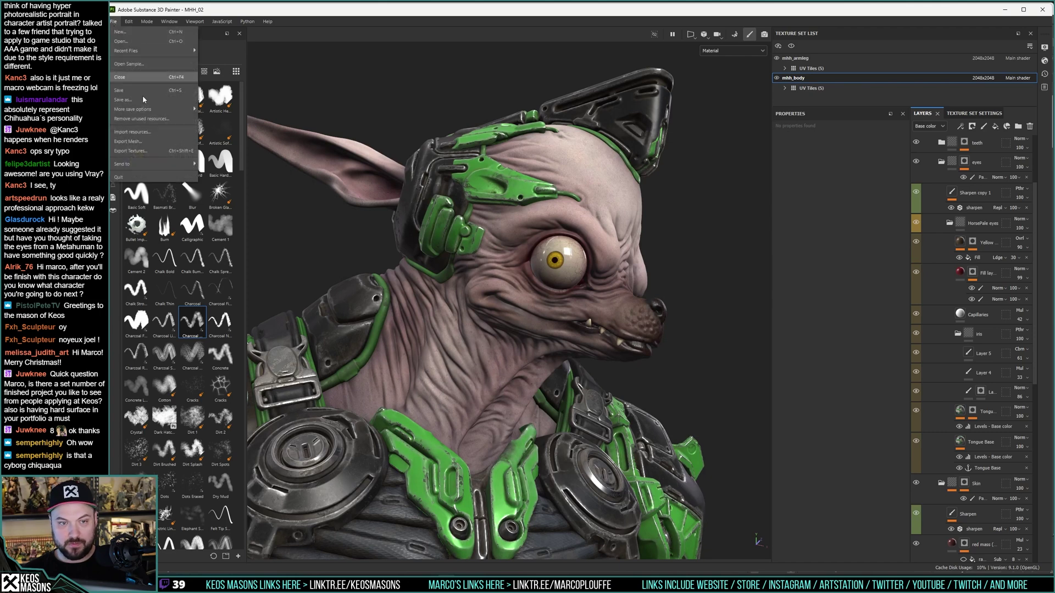
{"action": "left_click", "coordinate": [130, 151]}
{"action": "left_click", "coordinate": [771, 437]}
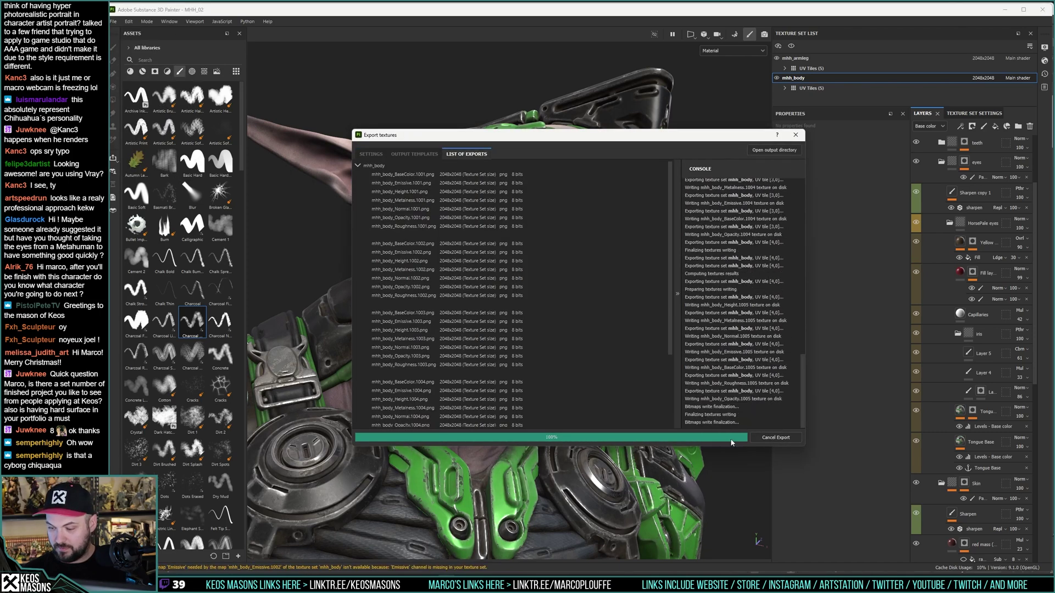
{"action": "left_click", "coordinate": [114, 22]}
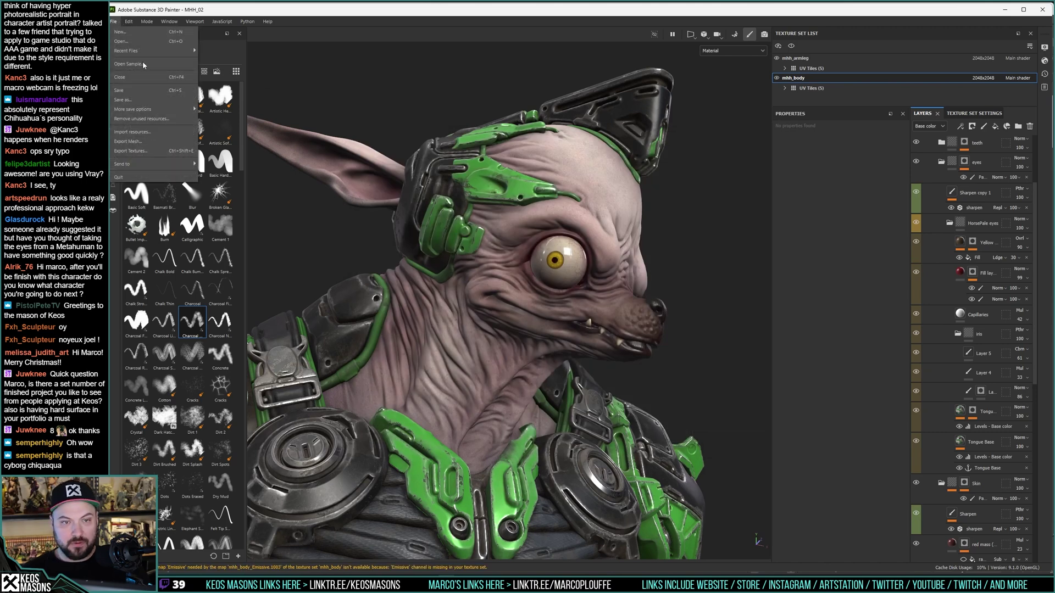
{"action": "left_click", "coordinate": [120, 90]}
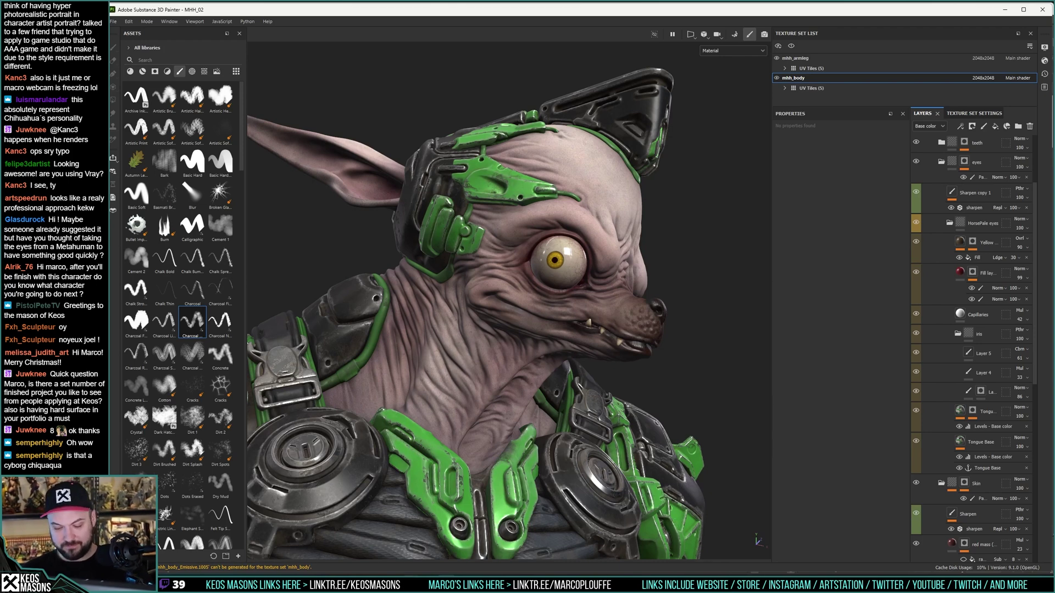
Step: Switch to 3ds Max, flush Arnold's texture cache and render the Perspective view again
{"action": "mouse_move", "coordinate": [445, 582]}
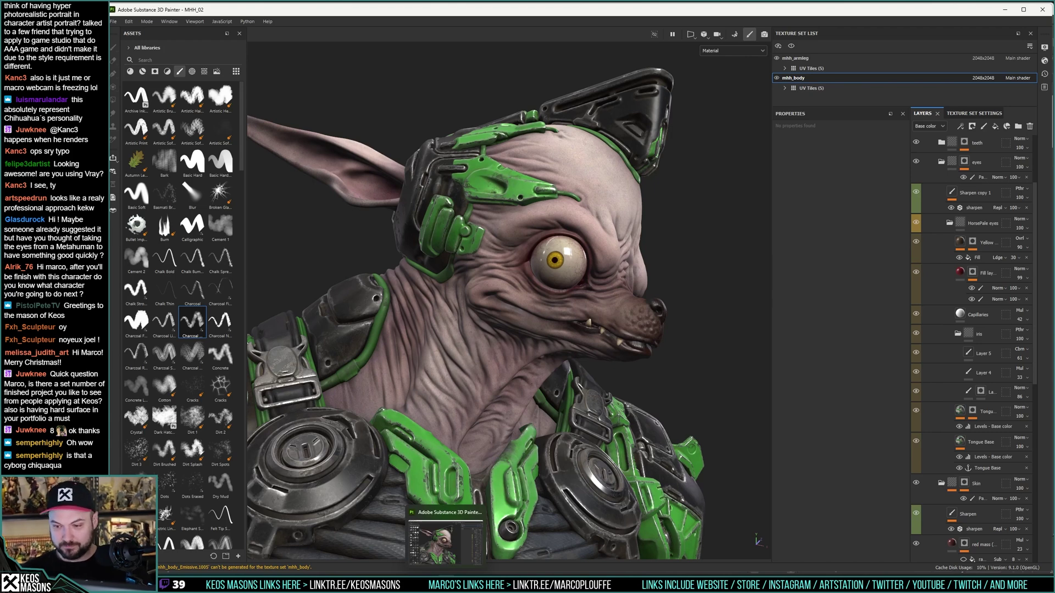
{"action": "left_click", "coordinate": [393, 582]}
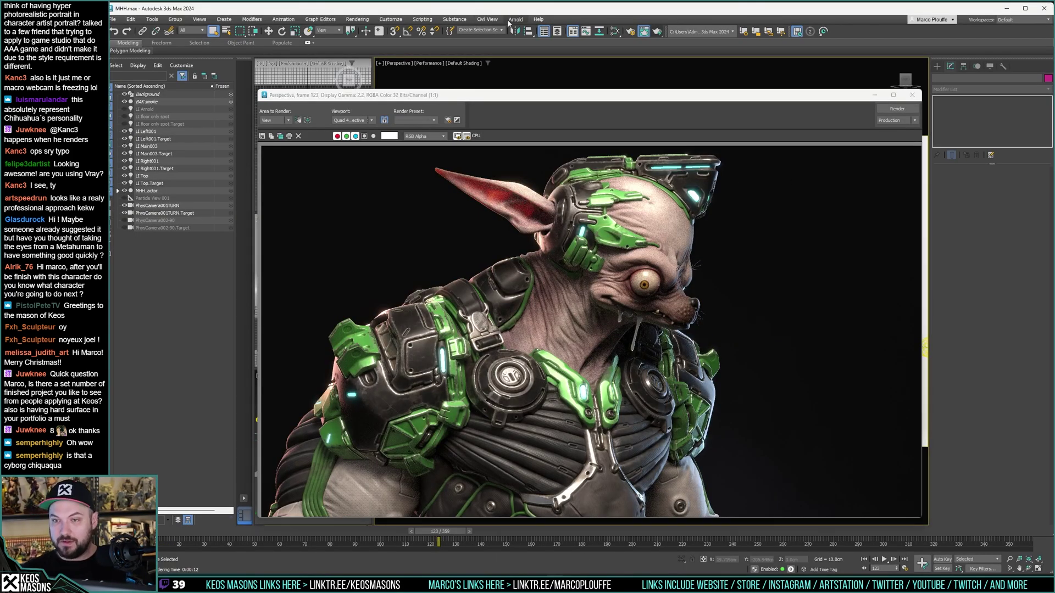
{"action": "left_click", "coordinate": [516, 20]}
{"action": "mouse_move", "coordinate": [541, 46]}
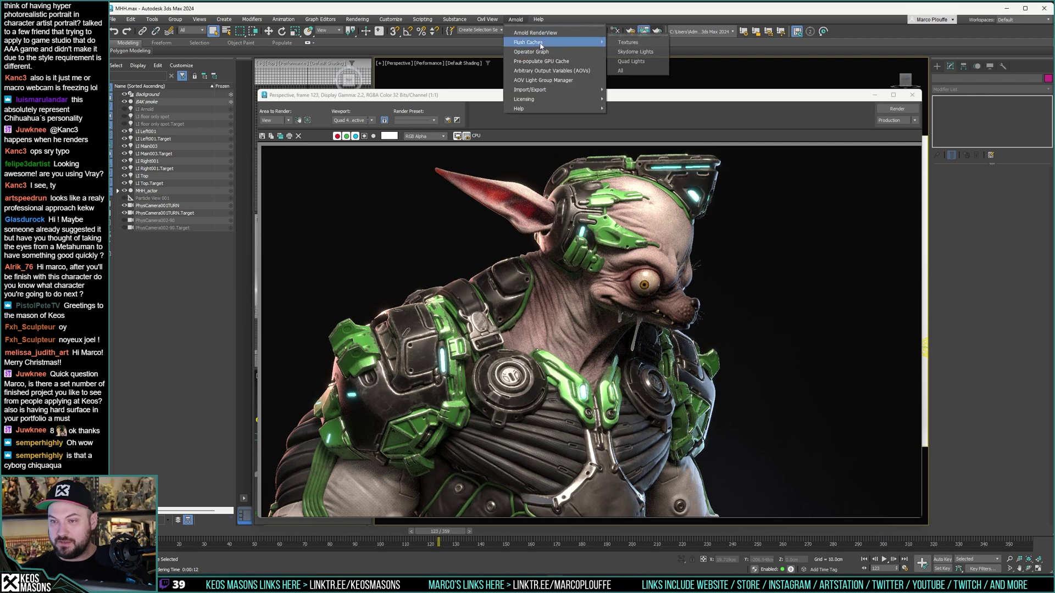
{"action": "left_click", "coordinate": [646, 45]}
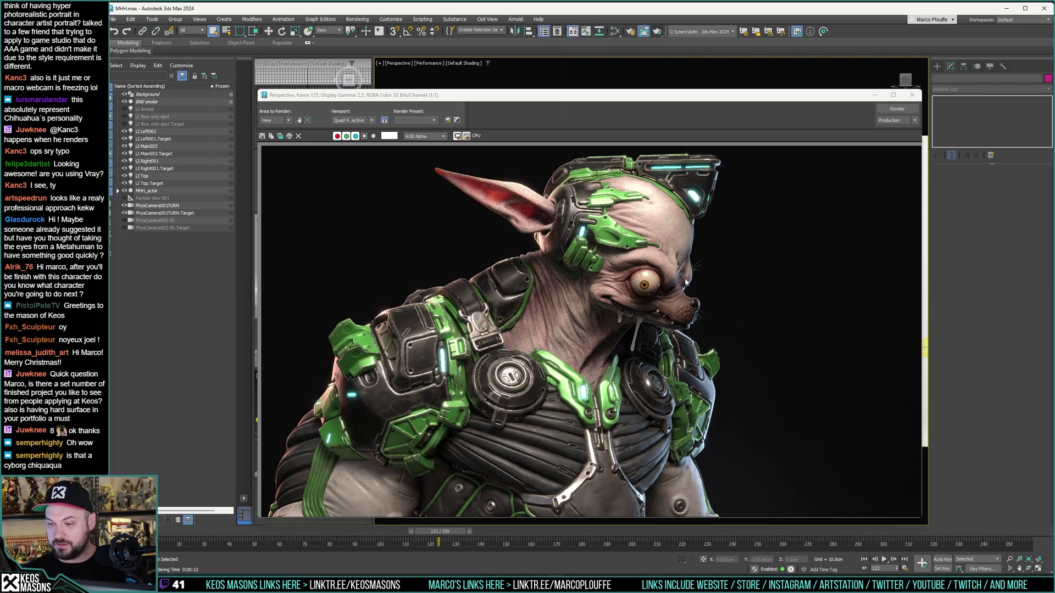
{"action": "left_click", "coordinate": [894, 110]}
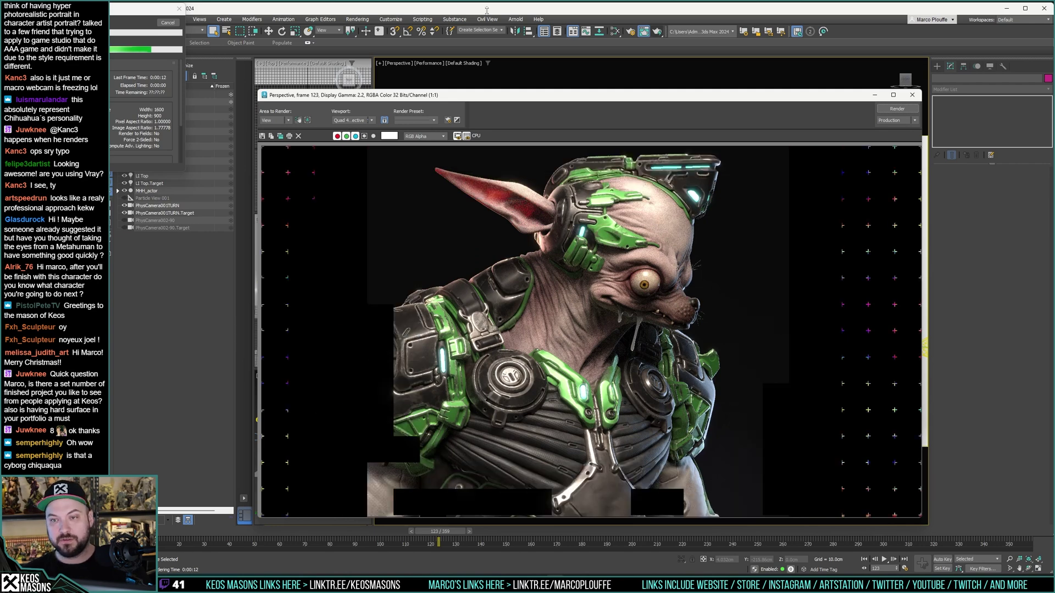
Step: Save the MHH.max scene under its current name
{"action": "left_click", "coordinate": [515, 20]}
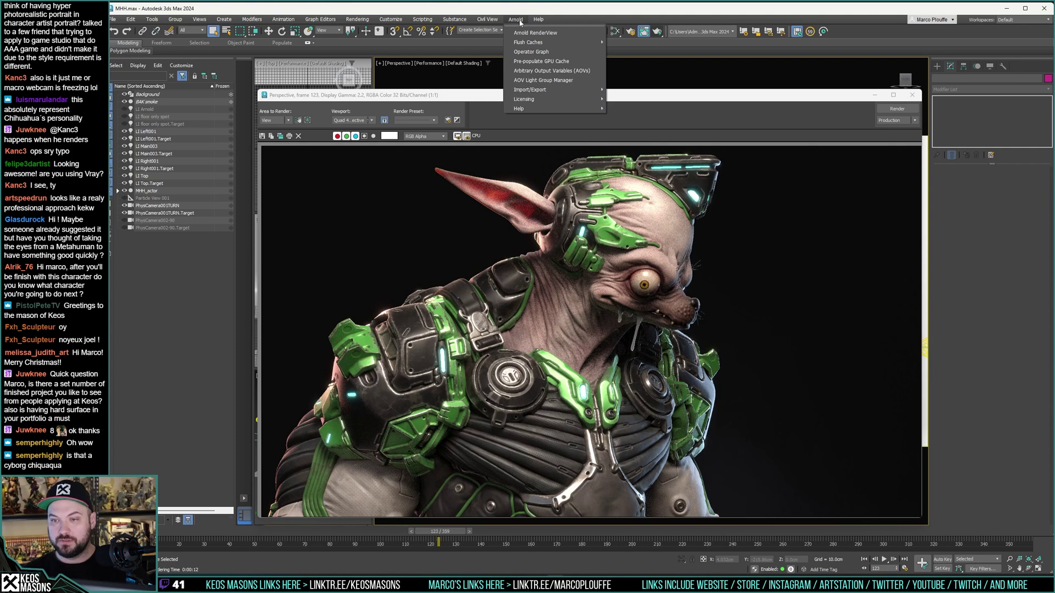
{"action": "mouse_move", "coordinate": [546, 46]}
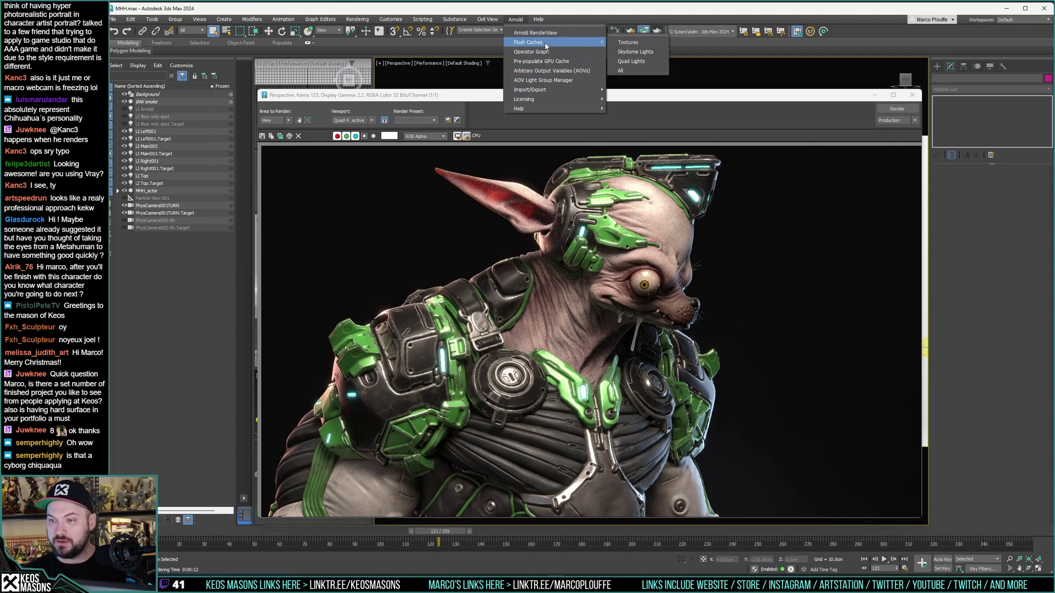
{"action": "left_click", "coordinate": [515, 20]}
{"action": "left_click", "coordinate": [113, 19]}
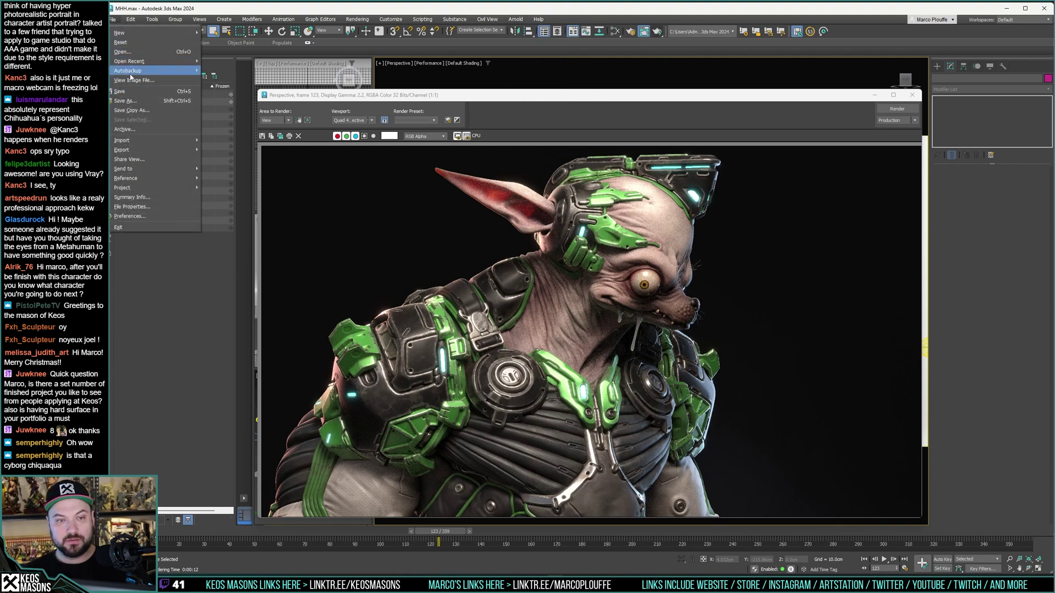
{"action": "left_click", "coordinate": [119, 92]}
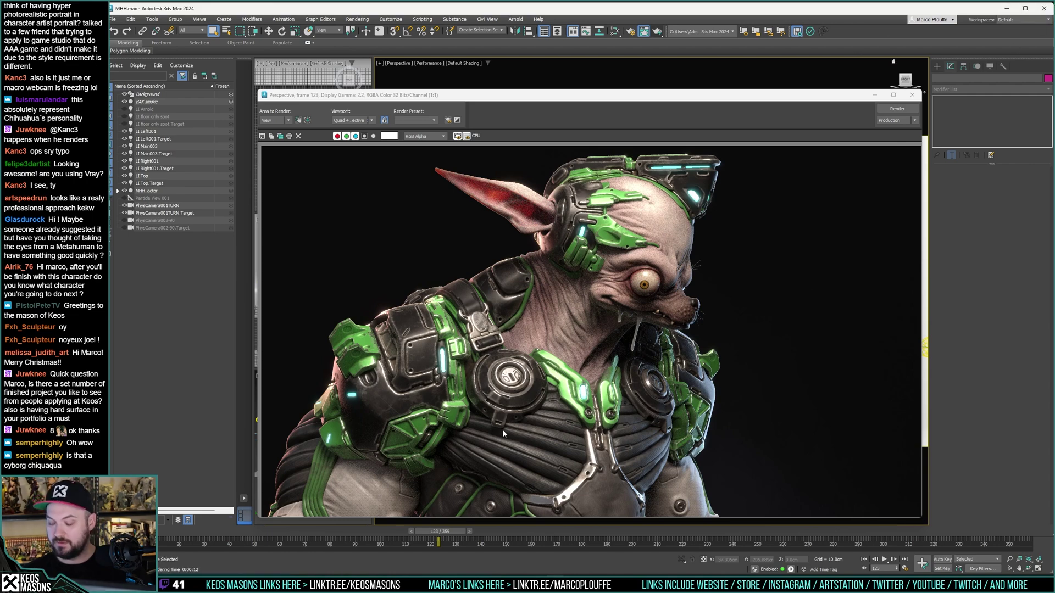
Step: Load the recent MHH.max scene in the new 3ds Max session, dismissing the welcome screen and continuing past the missing external files
{"action": "key", "text": "alt+Tab"}
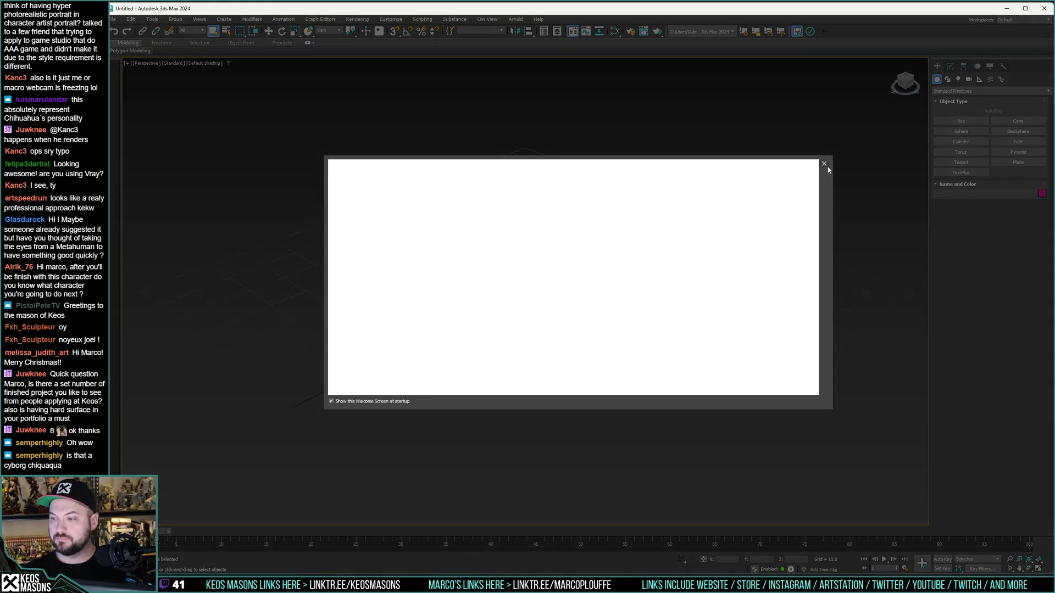
{"action": "left_click", "coordinate": [825, 164]}
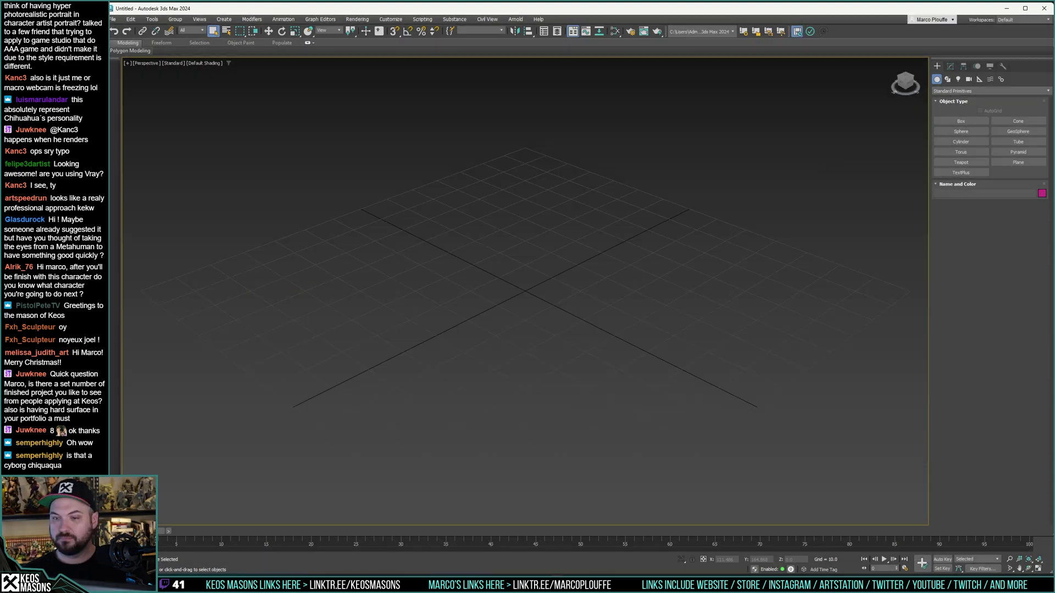
{"action": "left_click", "coordinate": [112, 19]}
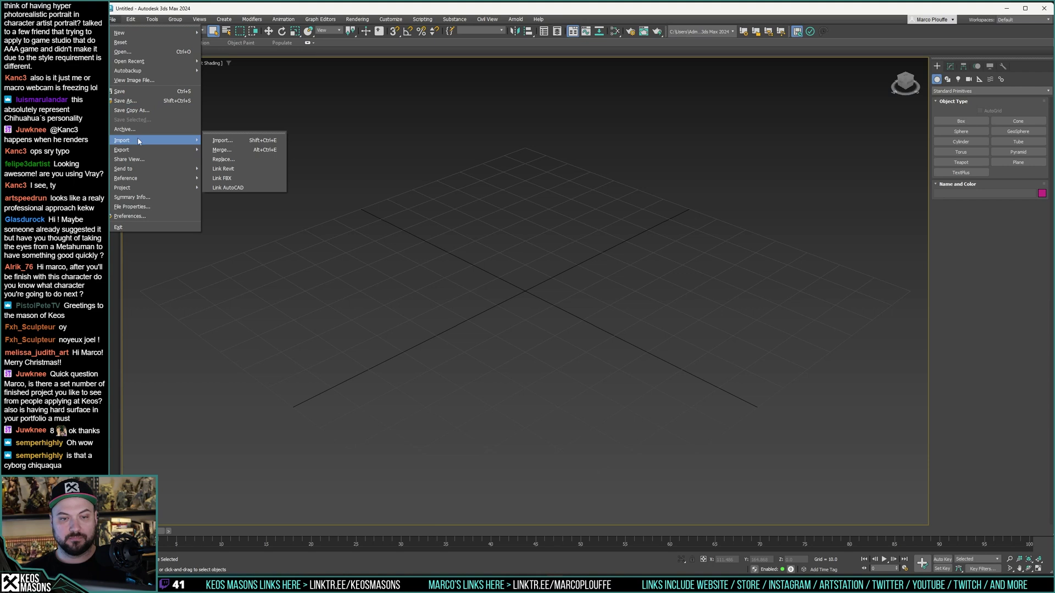
{"action": "mouse_move", "coordinate": [129, 61]}
{"action": "left_click", "coordinate": [302, 63]}
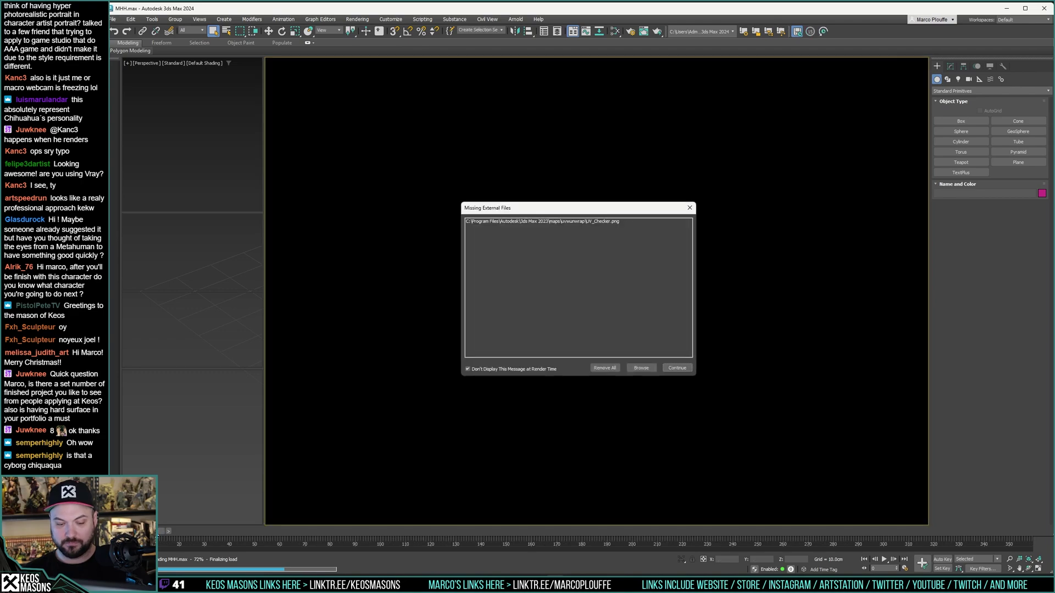
{"action": "left_click", "coordinate": [675, 367]}
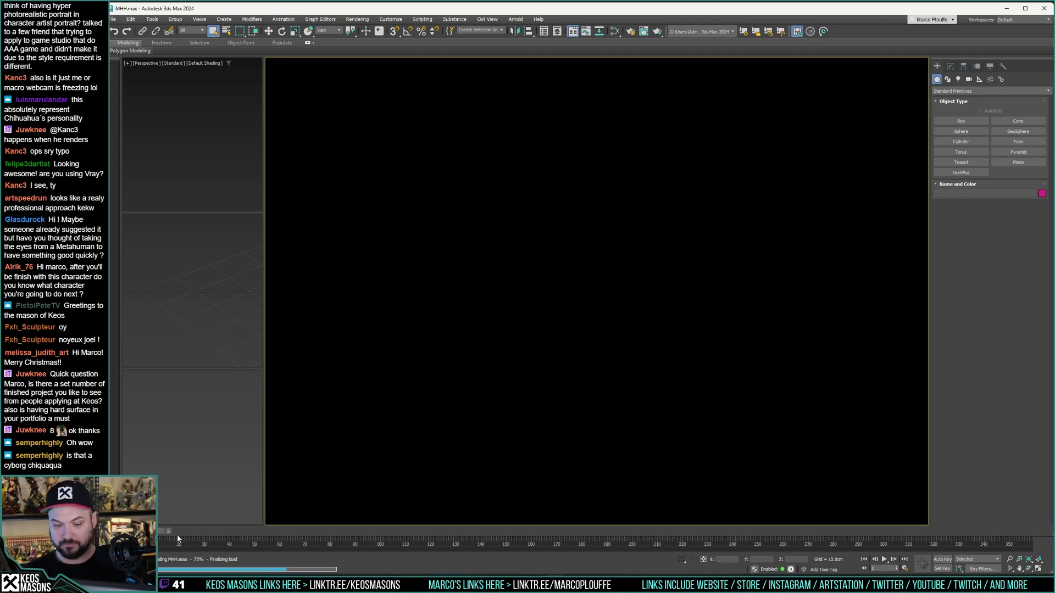
Step: Render the Perspective view at frame 123 from two slightly different angles, closing each render after checking it
{"action": "mouse_move", "coordinate": [444, 536]}
{"action": "left_mouse_down"}
{"action": "mouse_move", "coordinate": [469, 536]}
{"action": "mouse_move", "coordinate": [456, 536]}
{"action": "left_mouse_up"}
{"action": "left_click", "coordinate": [656, 31]}
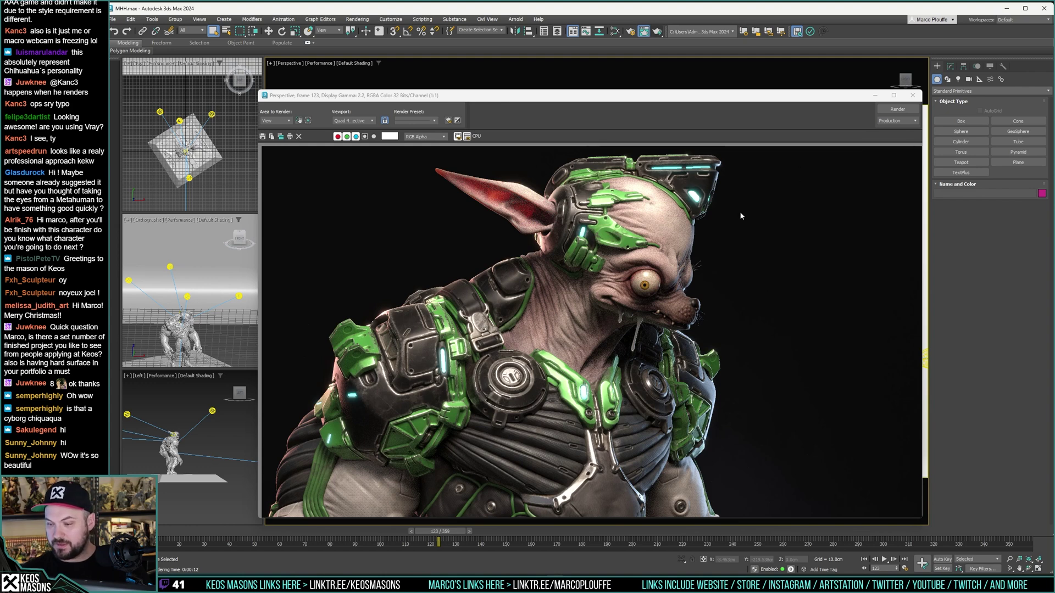
{"action": "left_click", "coordinate": [913, 96]}
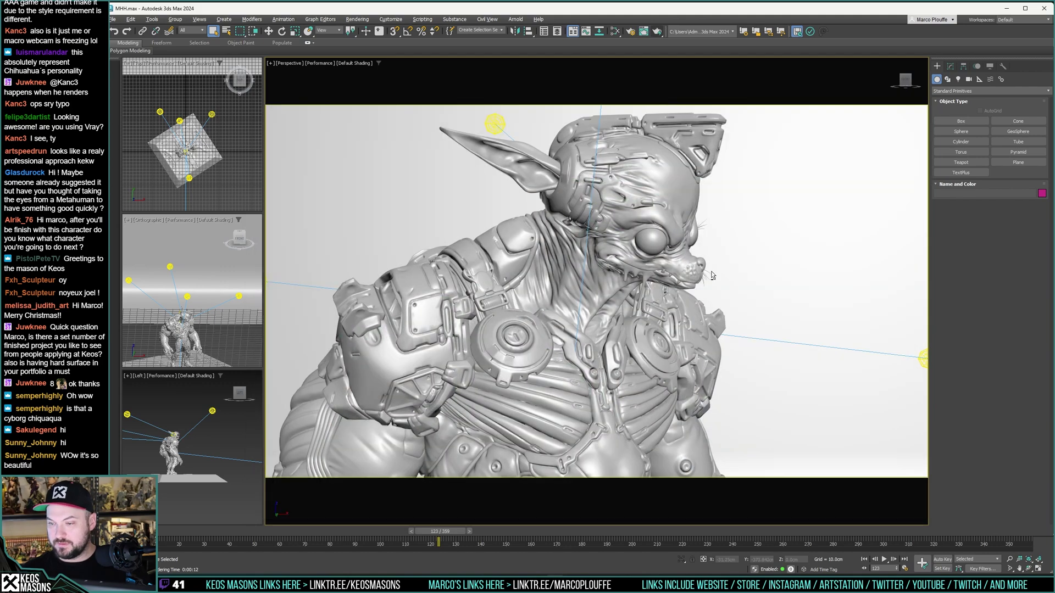
{"action": "left_click", "coordinate": [658, 32]}
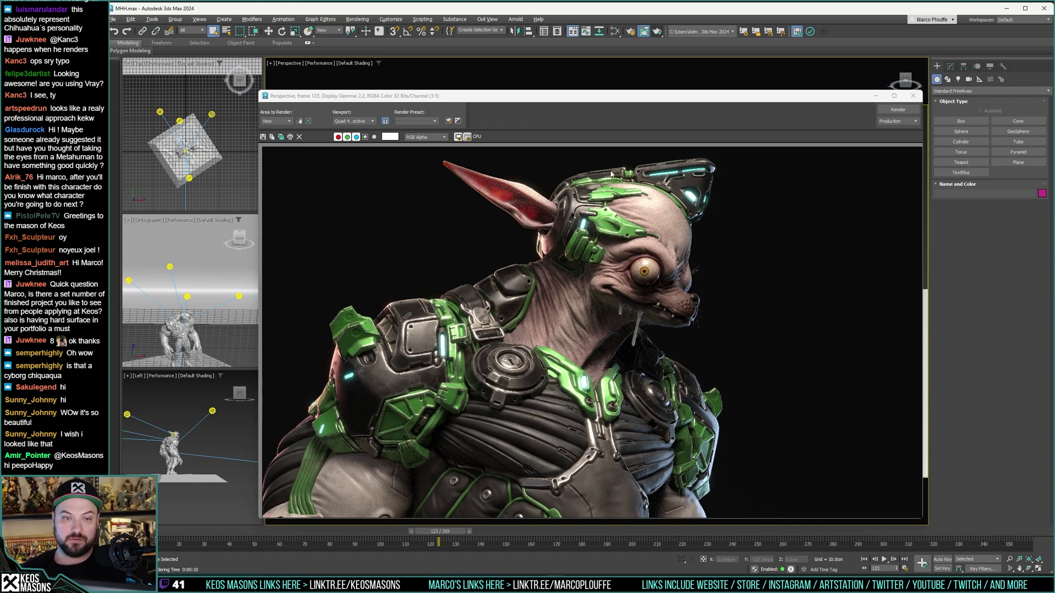
{"action": "left_click", "coordinate": [913, 95]}
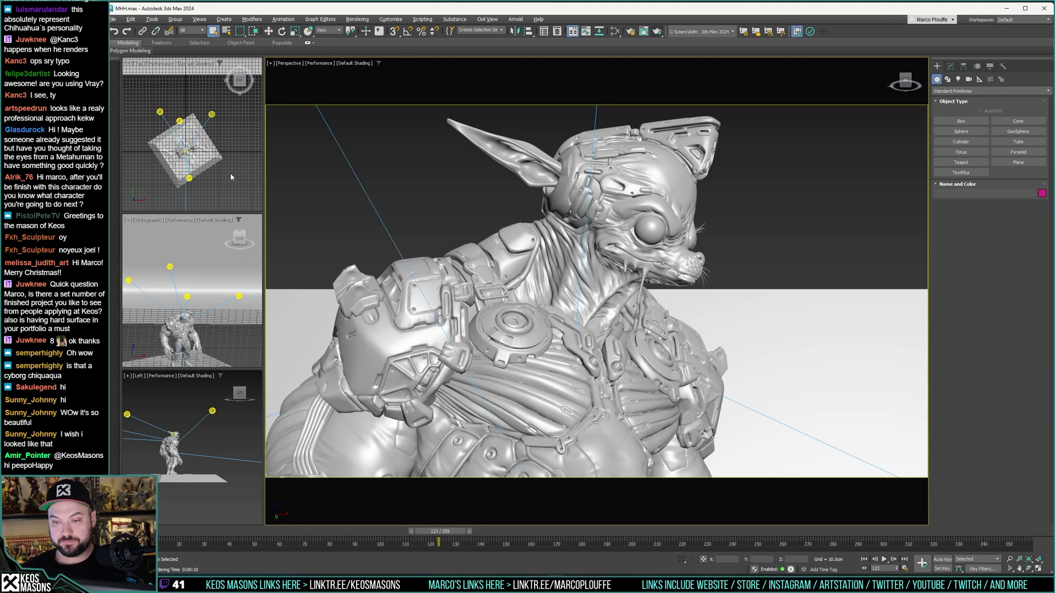
Step: Show the Scene Explorer, select PhysCamera001TURN, switch the Perspective viewport to that camera and render frame 123
{"action": "left_click", "coordinate": [152, 19]}
{"action": "left_click", "coordinate": [165, 31]}
{"action": "left_click", "coordinate": [165, 205]}
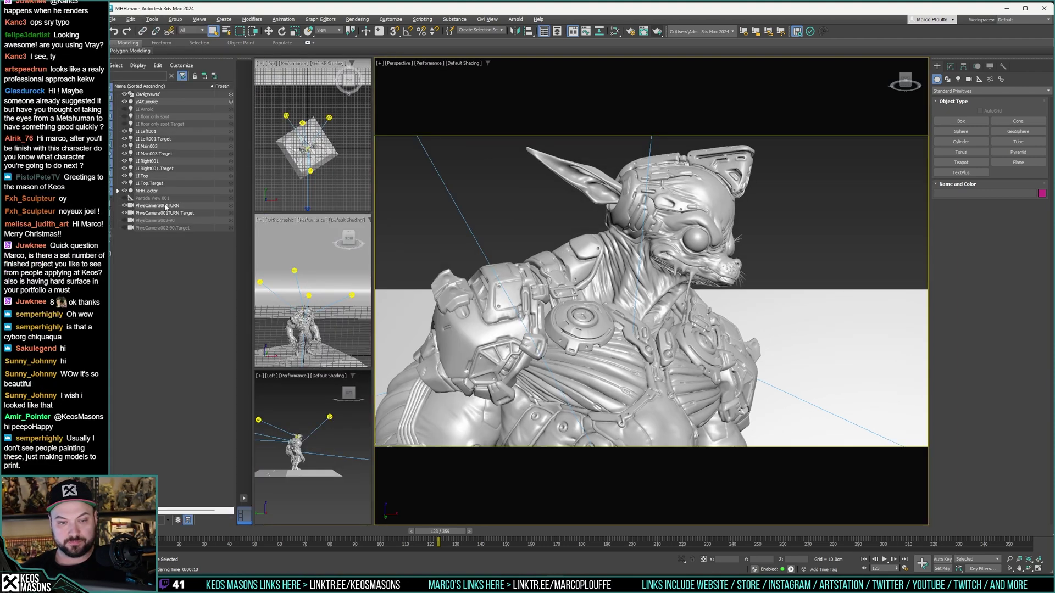
{"action": "left_click", "coordinate": [397, 63]}
{"action": "mouse_move", "coordinate": [407, 72]}
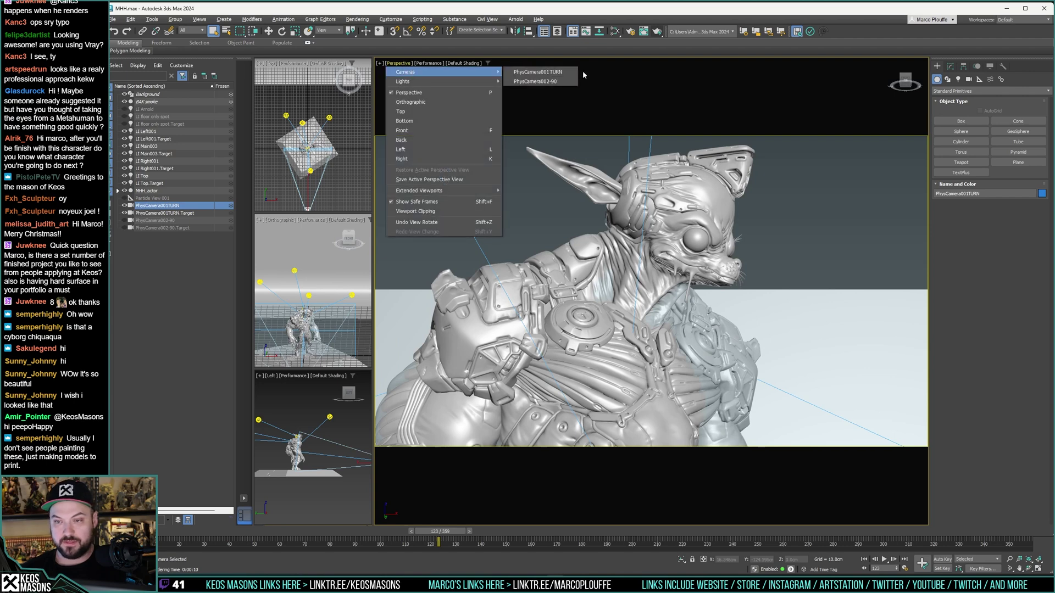
{"action": "left_click", "coordinate": [530, 71]}
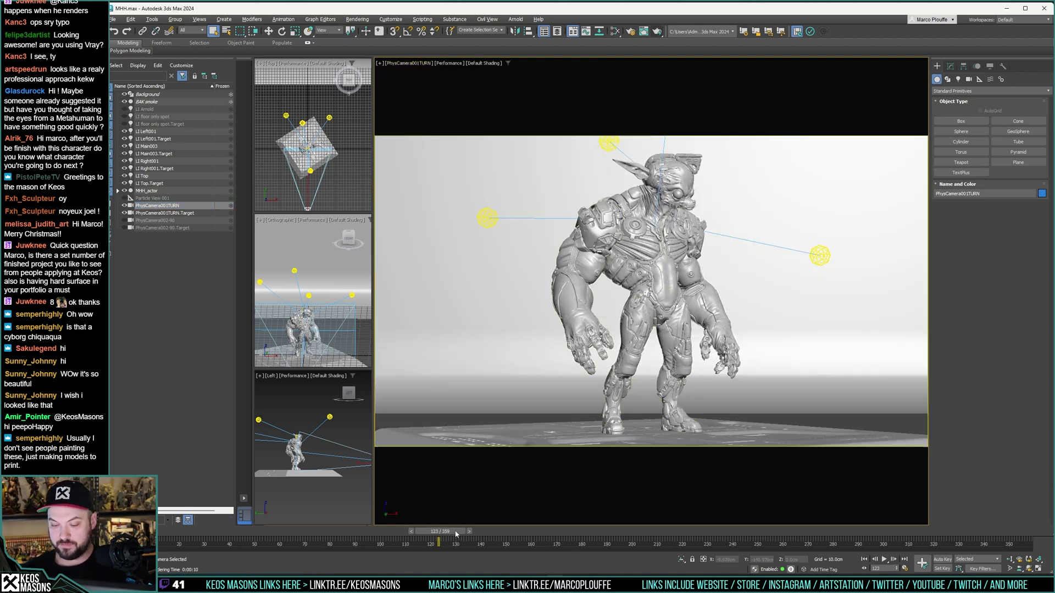
{"action": "left_click", "coordinate": [658, 32]}
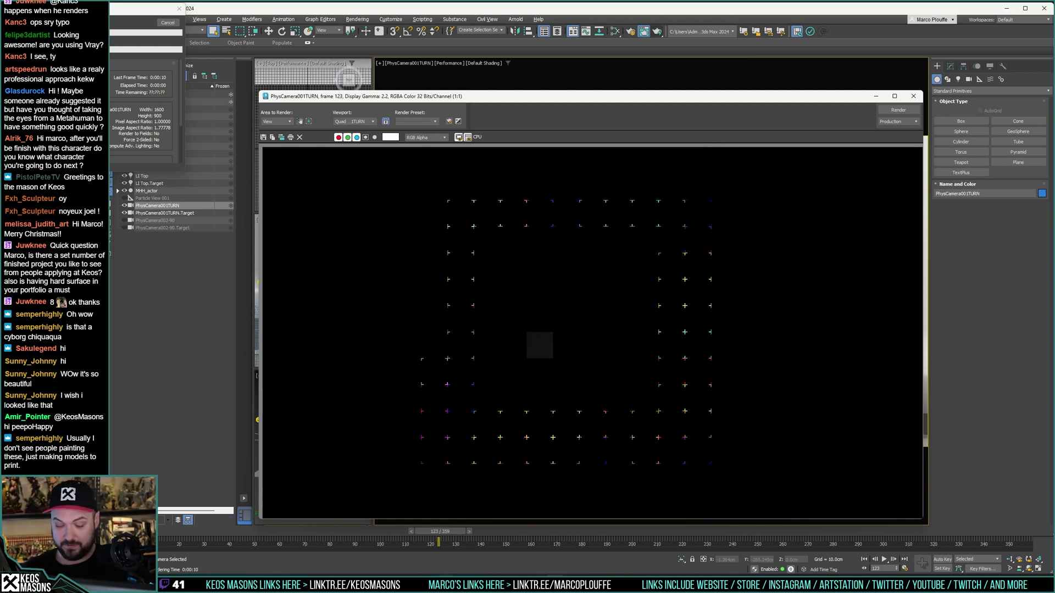
Step: Switch to Substance 3D Painter and close the MHH_02 project
{"action": "left_click", "coordinate": [557, 583]}
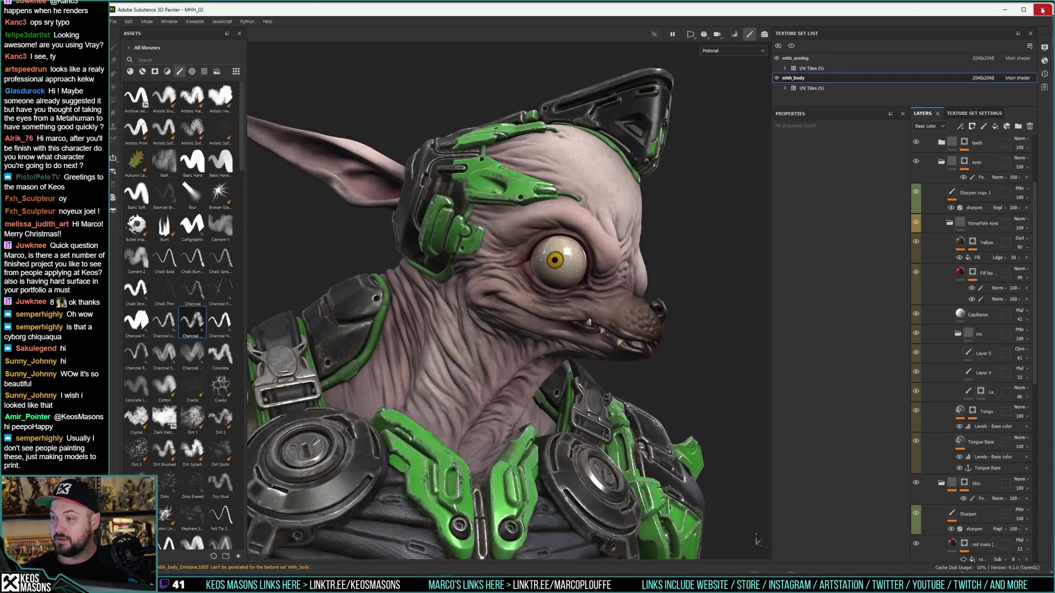
{"action": "left_click", "coordinate": [113, 21]}
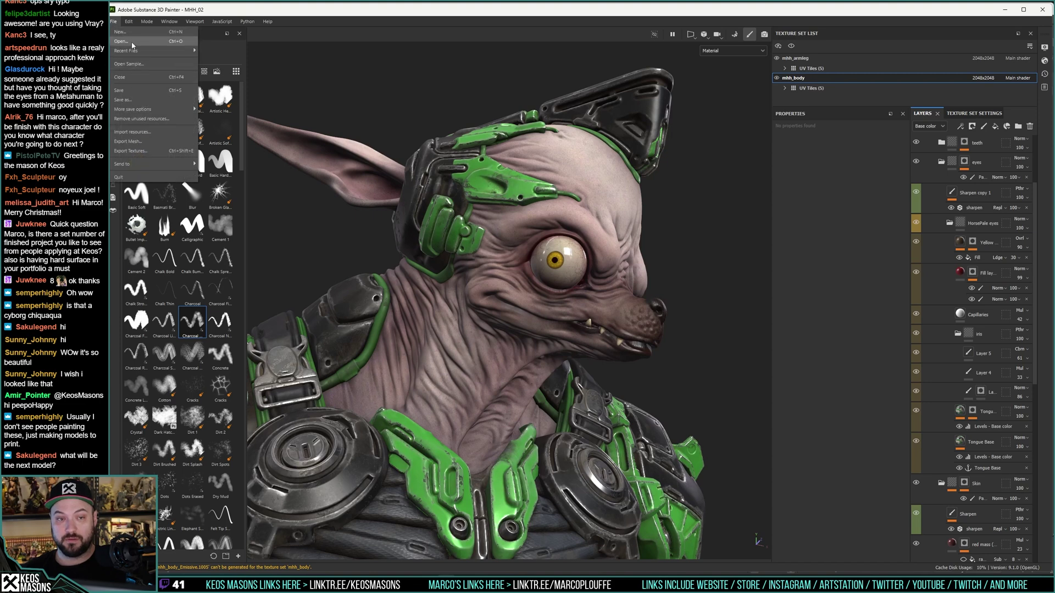
{"action": "left_click", "coordinate": [131, 78]}
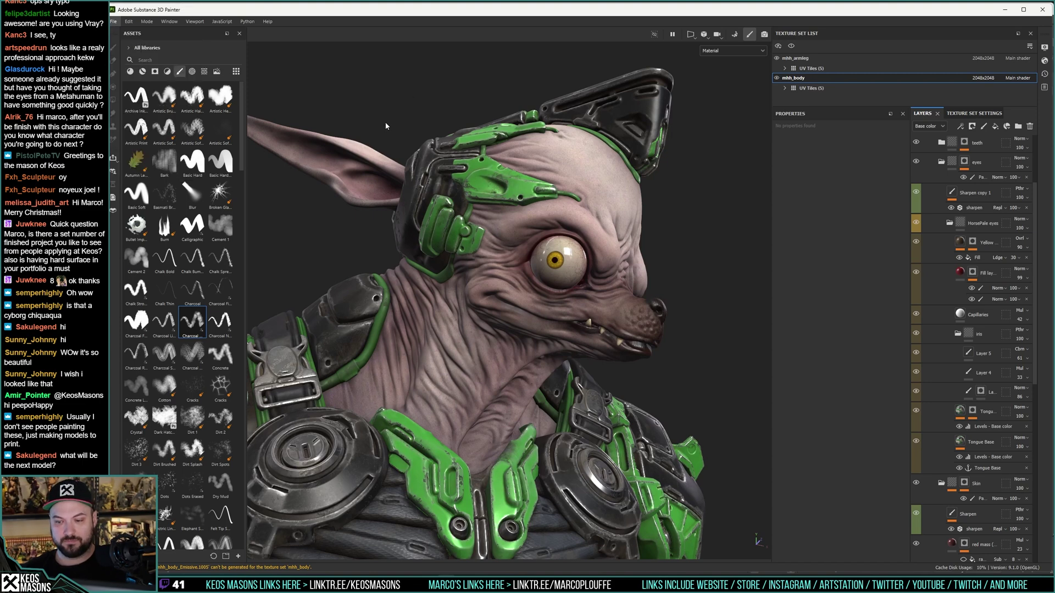
Step: Delete the MHH_01.spp file from the texture folder while browsing for a project, and quit Substance 3D Painter
{"action": "key", "text": "ctrl+o"}
{"action": "left_click", "coordinate": [204, 95]}
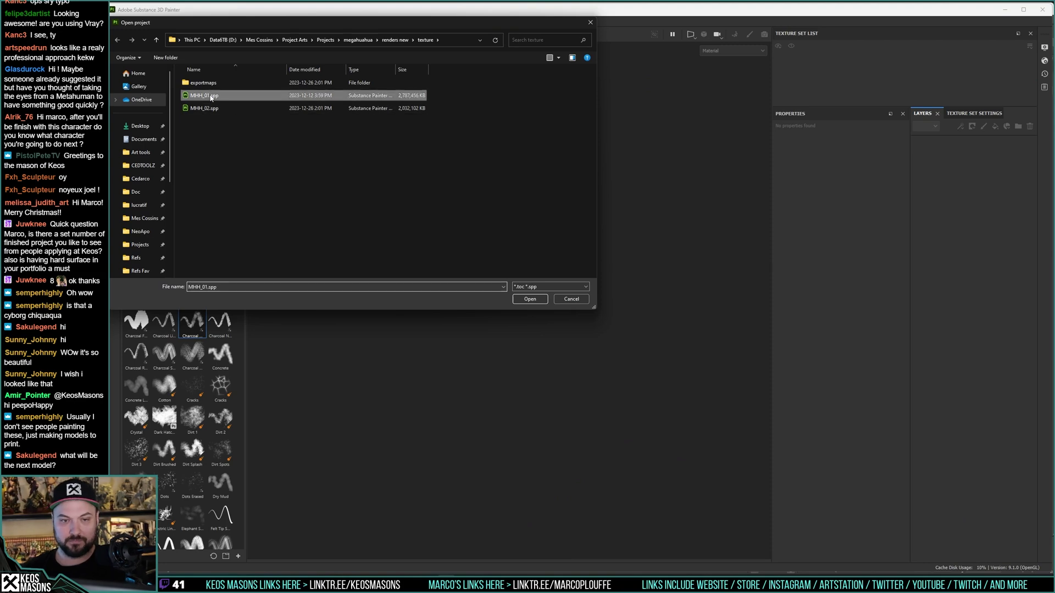
{"action": "key", "text": "Delete"}
{"action": "key", "text": "Return"}
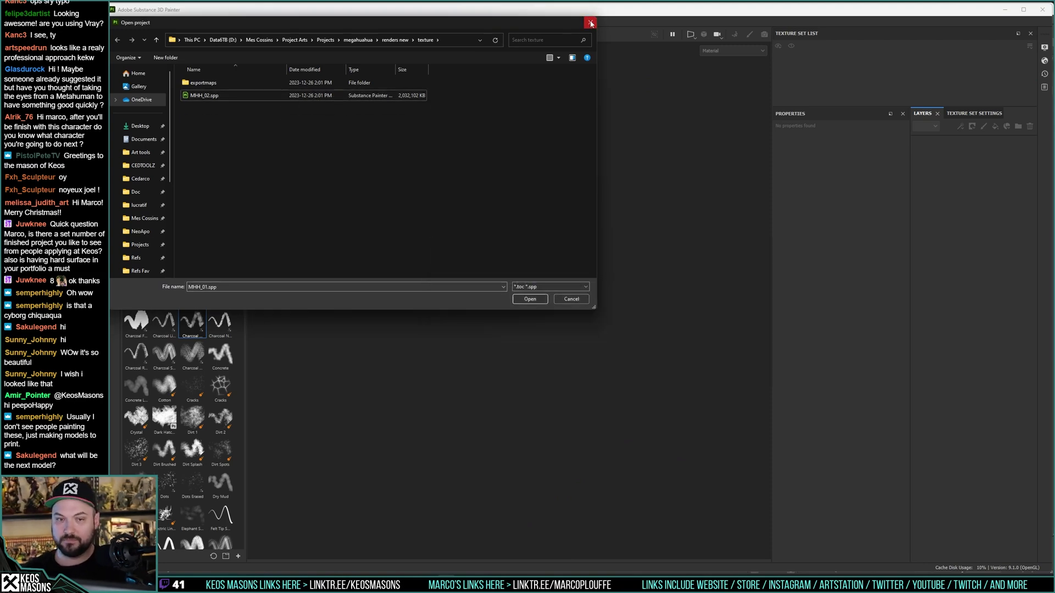
{"action": "left_click", "coordinate": [591, 22]}
{"action": "left_click", "coordinate": [1043, 9]}
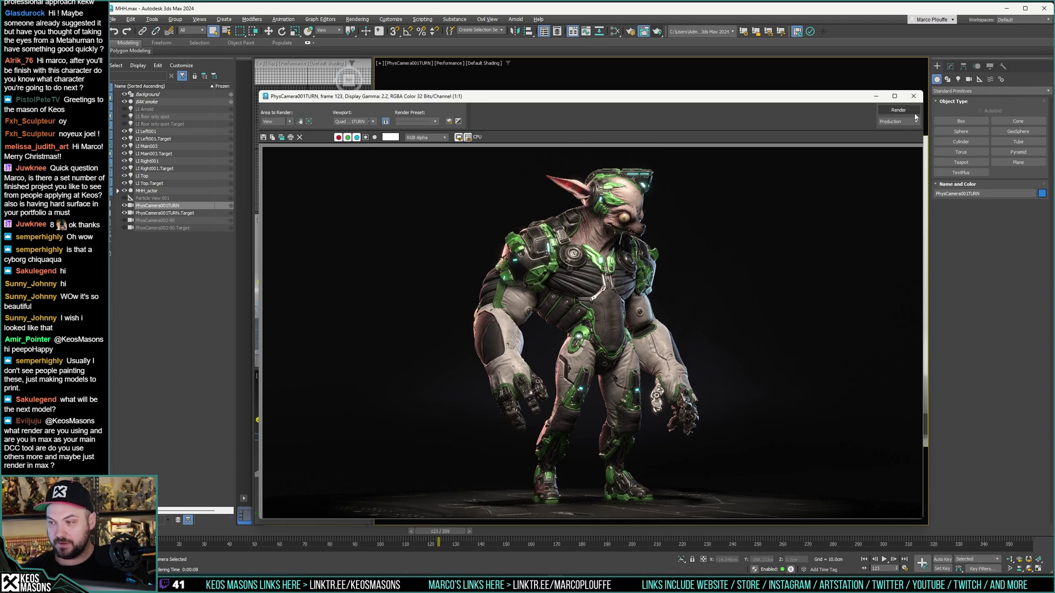
Step: Close the render, scrub to frame 117 and move PhysCamera001TURN slightly lower in the Left view
{"action": "left_click", "coordinate": [913, 97]}
{"action": "left_click_drag", "start_coordinate": [461, 533], "coordinate": [452, 509]}
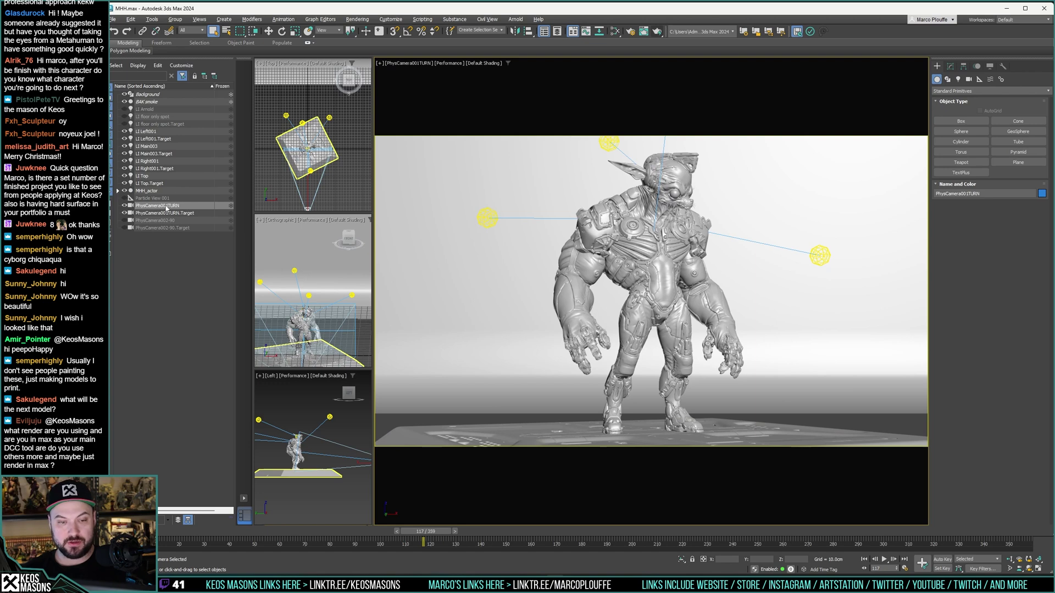
{"action": "scroll", "coordinate": [327, 454], "scroll_direction": "up", "scroll_amount": 8}
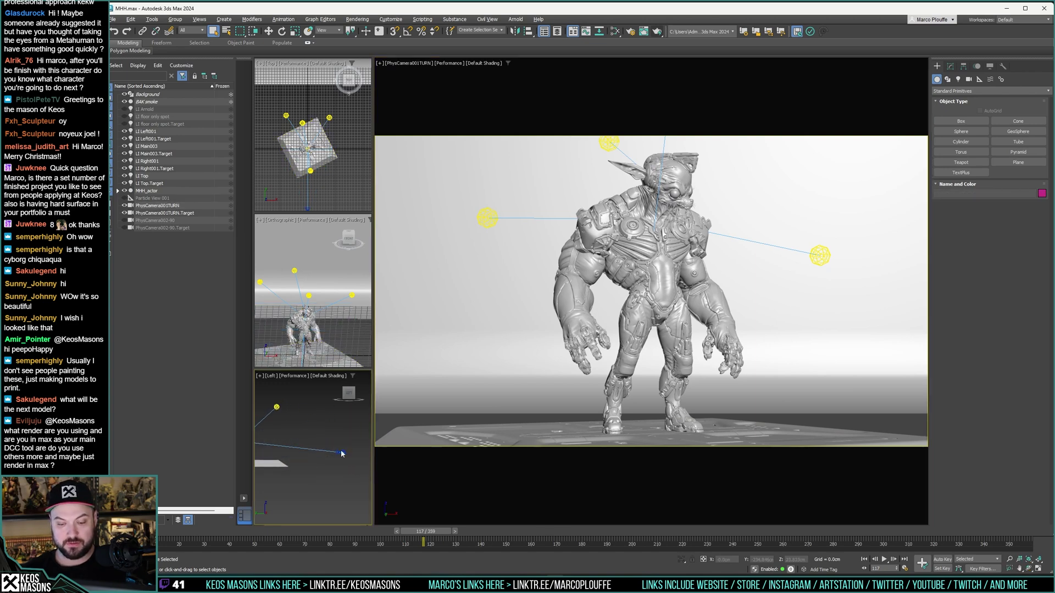
{"action": "key", "text": "w"}
{"action": "left_click_drag", "start_coordinate": [346, 425], "coordinate": [346, 430]}
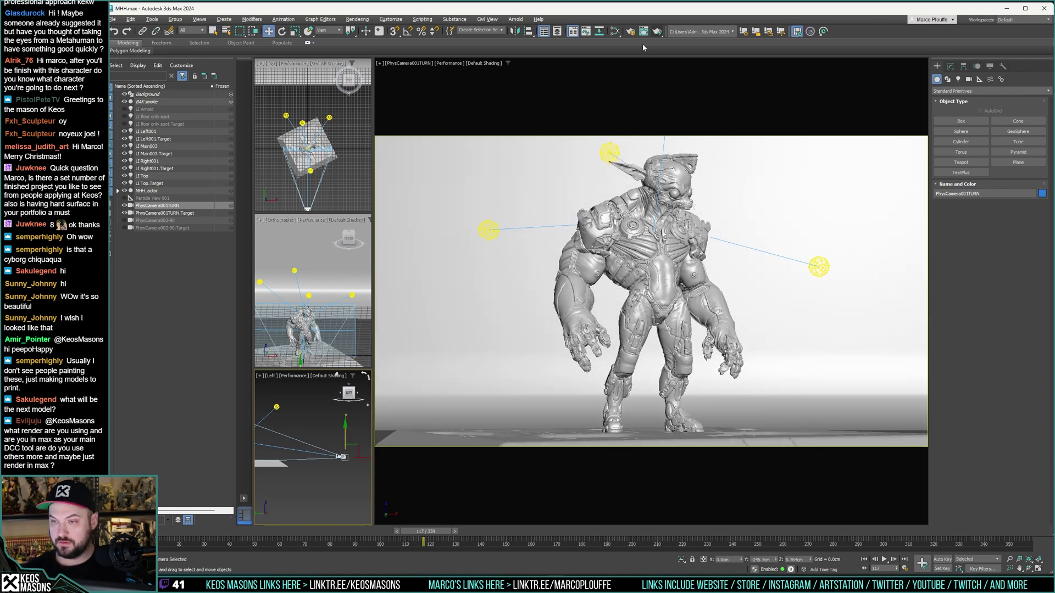
Step: Return to frame 123 and render the lowered turntable camera to check the full-body framing
{"action": "left_click_drag", "start_coordinate": [447, 532], "coordinate": [462, 532]}
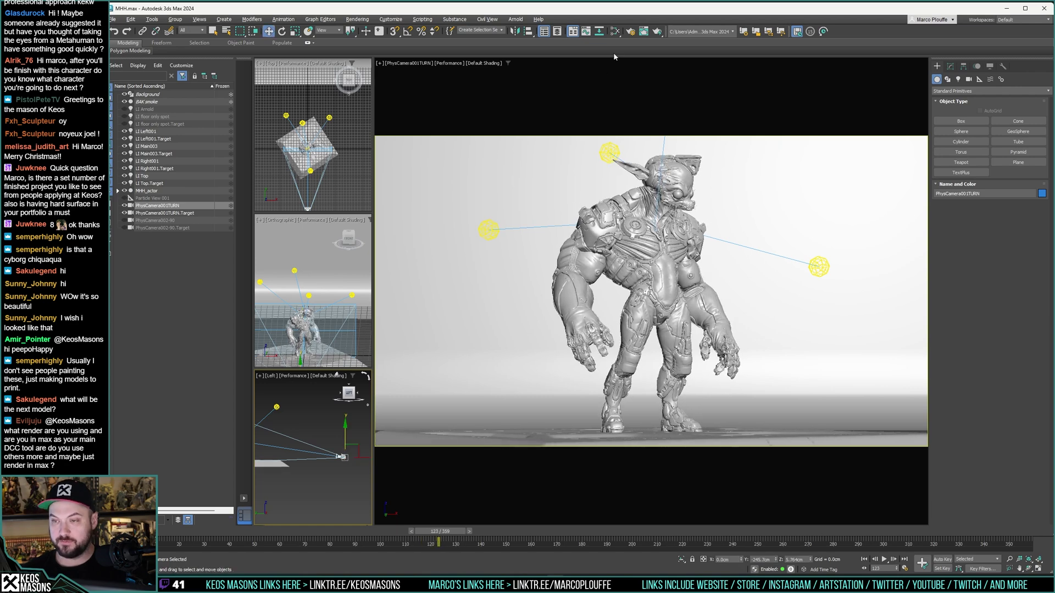
{"action": "left_click", "coordinate": [657, 31]}
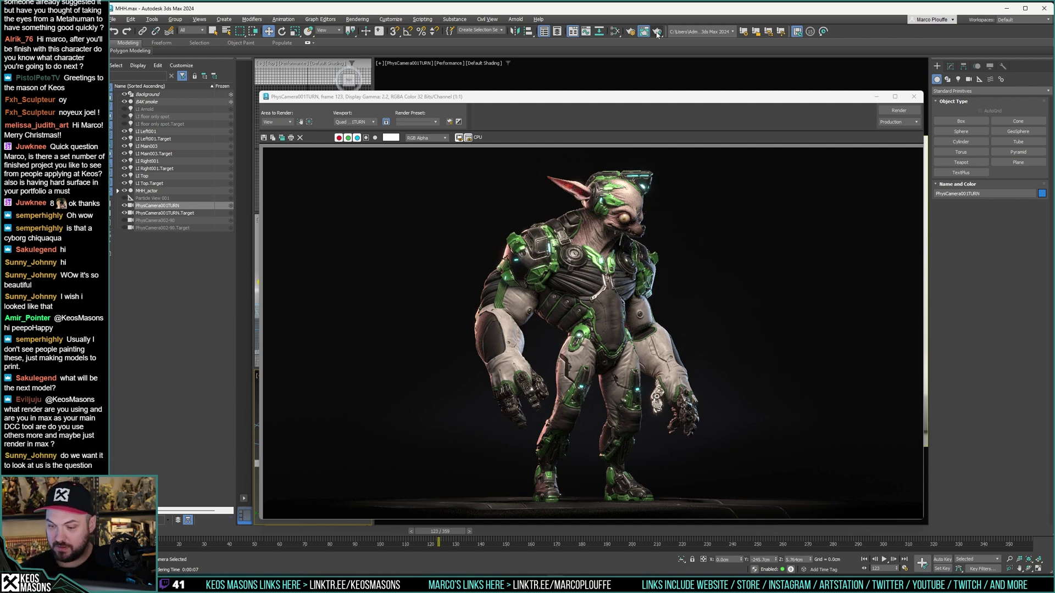
{"action": "left_click", "coordinate": [914, 96]}
Step: Render the turntable camera at frames 23 and 47 to check the character from those angles
{"action": "left_click_drag", "start_coordinate": [449, 533], "coordinate": [219, 527]}
{"action": "left_click", "coordinate": [657, 31]}
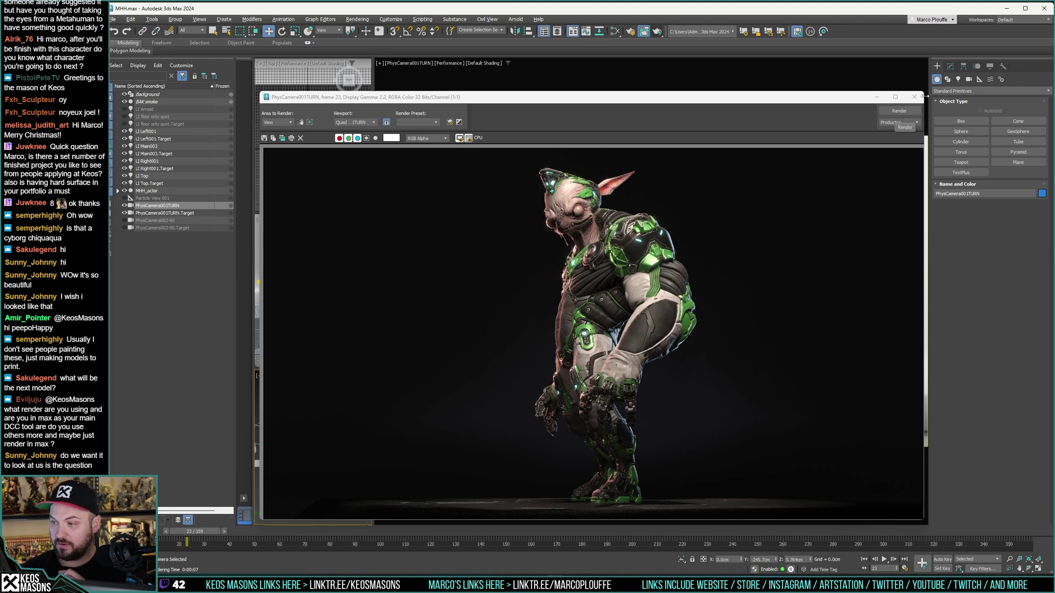
{"action": "left_click", "coordinate": [914, 97]}
{"action": "left_click_drag", "start_coordinate": [213, 532], "coordinate": [272, 532]}
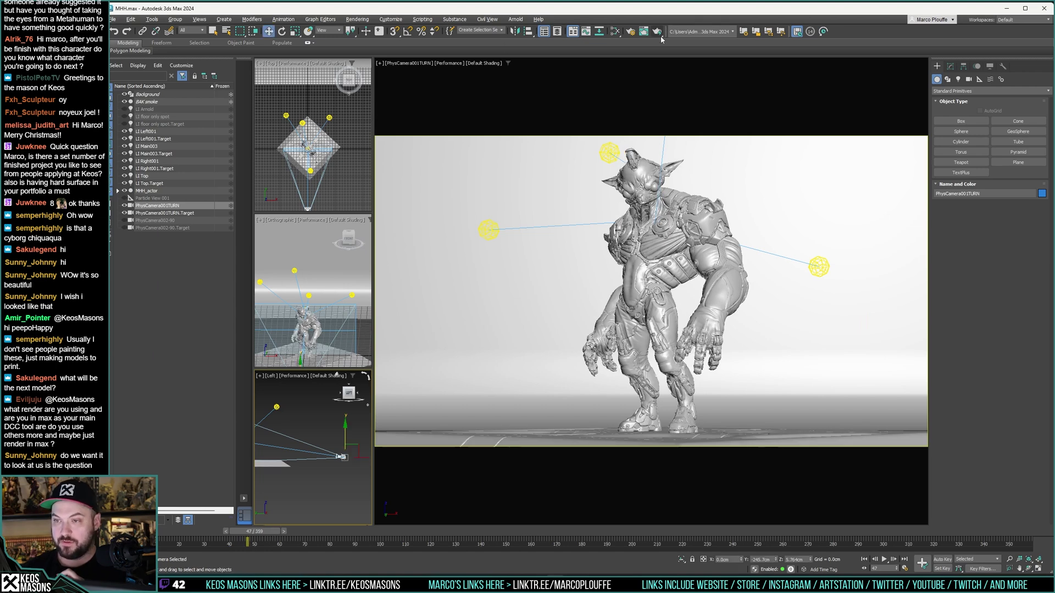
{"action": "left_click", "coordinate": [658, 33]}
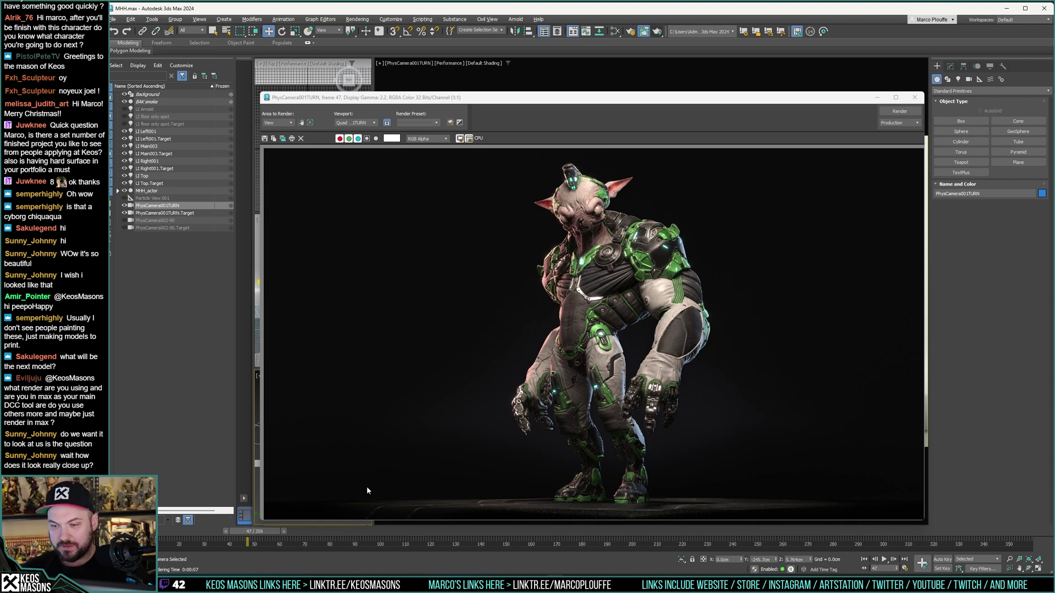
Step: Render the turntable camera at frames 61 and 86, closing each render after examining the front angles
{"action": "left_click_drag", "start_coordinate": [255, 531], "coordinate": [288, 531]}
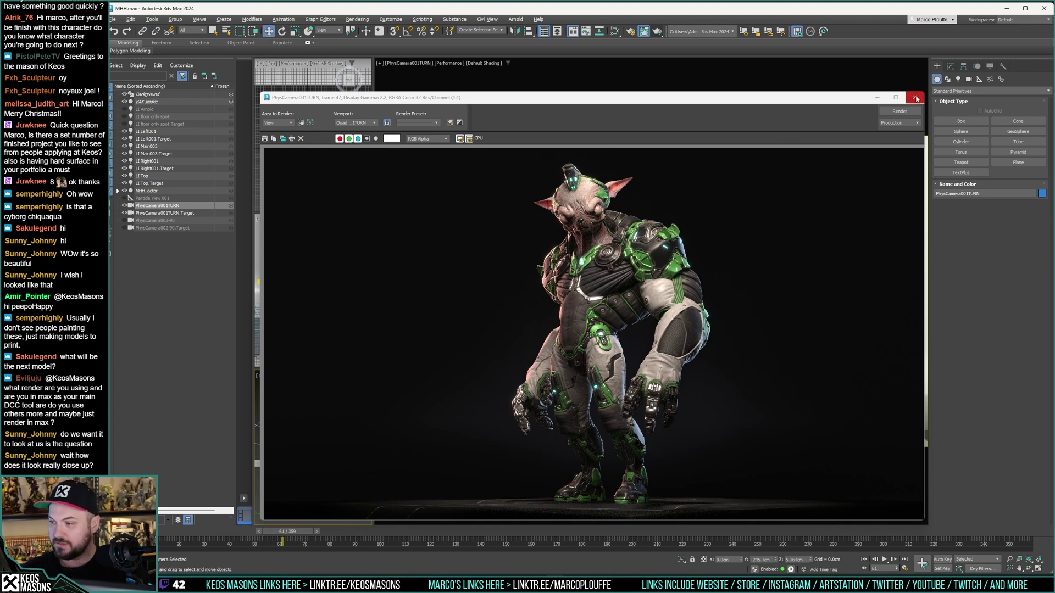
{"action": "left_click", "coordinate": [915, 97]}
{"action": "left_click", "coordinate": [657, 31]}
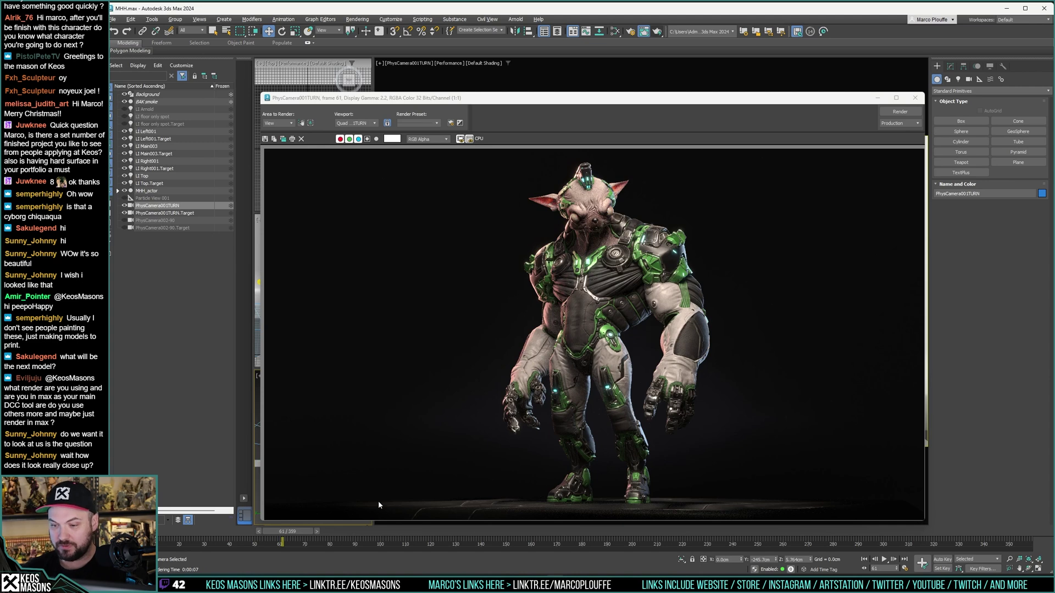
{"action": "left_click_drag", "start_coordinate": [308, 532], "coordinate": [378, 535]}
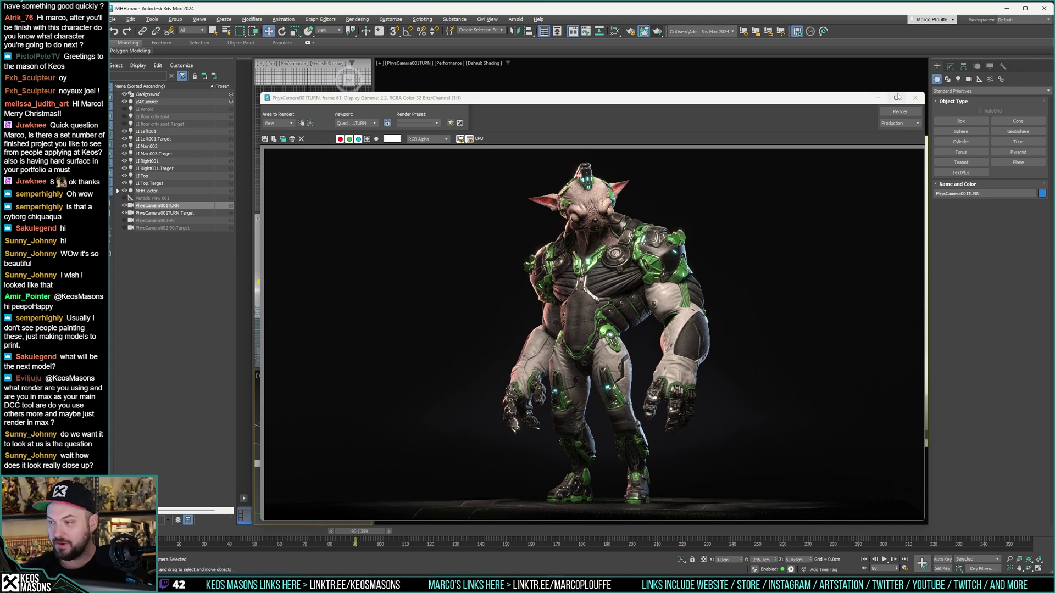
{"action": "left_click", "coordinate": [914, 98]}
{"action": "left_click_drag", "start_coordinate": [355, 532], "coordinate": [345, 532]}
{"action": "left_click", "coordinate": [657, 34]}
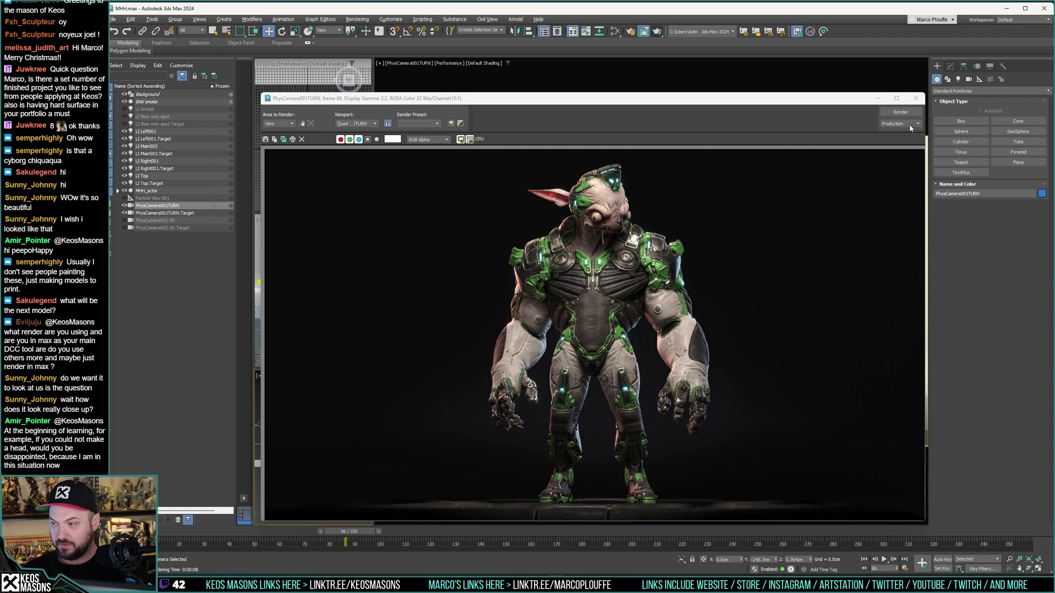
{"action": "left_click", "coordinate": [915, 98]}
Step: Render the turntable camera at frames 149 and 283 to examine the side and back of the character, closing each render
{"action": "left_click_drag", "start_coordinate": [352, 532], "coordinate": [509, 530]}
{"action": "key", "text": "w"}
{"action": "left_click", "coordinate": [657, 31]}
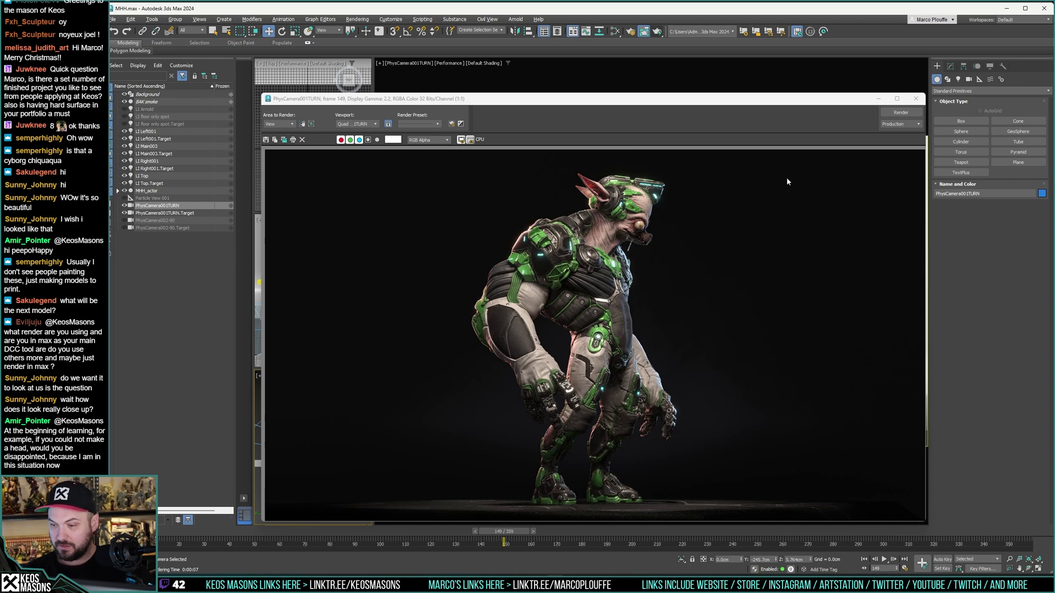
{"action": "left_click", "coordinate": [915, 98]}
{"action": "left_click_drag", "start_coordinate": [514, 535], "coordinate": [840, 538]}
{"action": "key", "text": "w"}
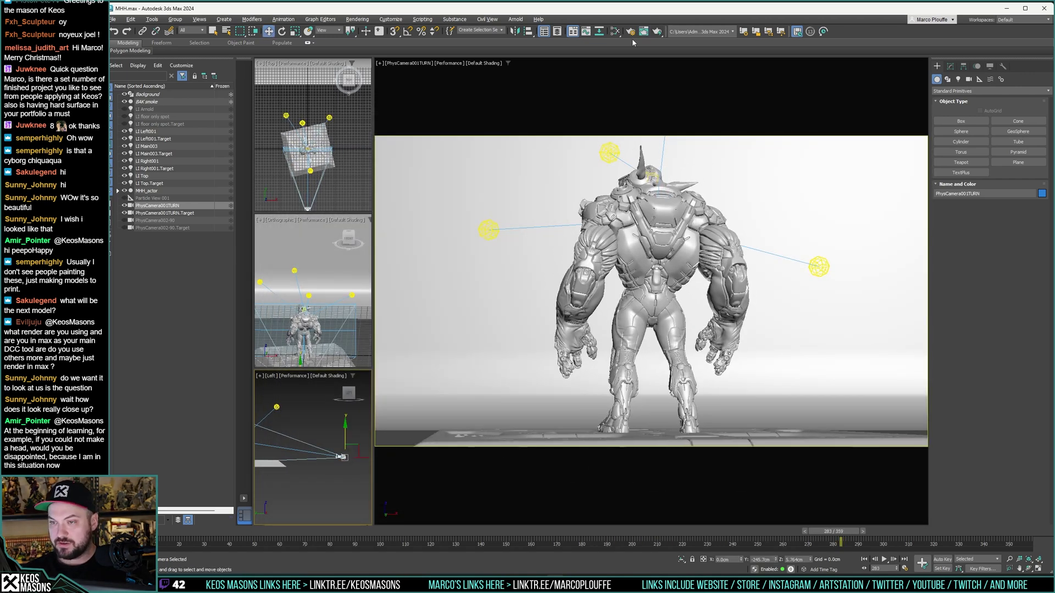
{"action": "left_click", "coordinate": [657, 31]}
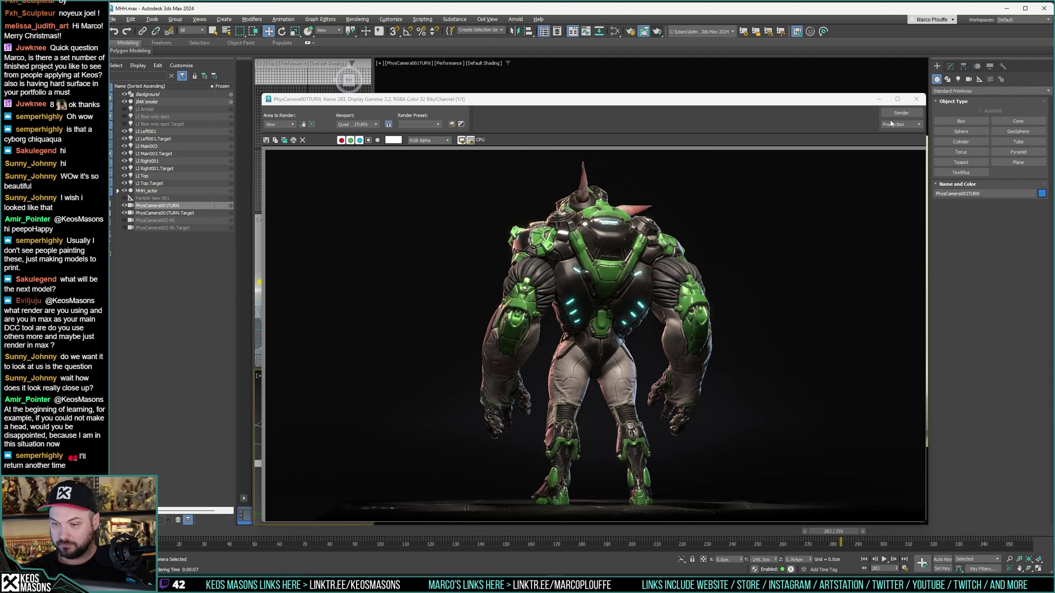
{"action": "left_click", "coordinate": [915, 99]}
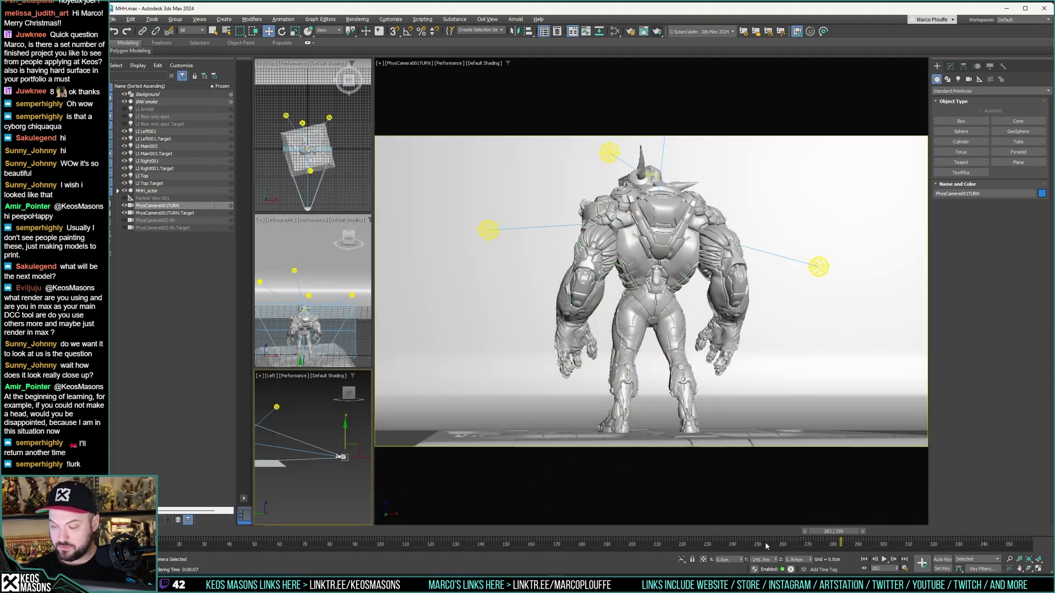
Step: Return to frame 123, hide the turntable camera and its target, and show PhysCamera002-90 with its target
{"action": "left_click_drag", "start_coordinate": [833, 531], "coordinate": [440, 555]}
{"action": "key", "text": "w"}
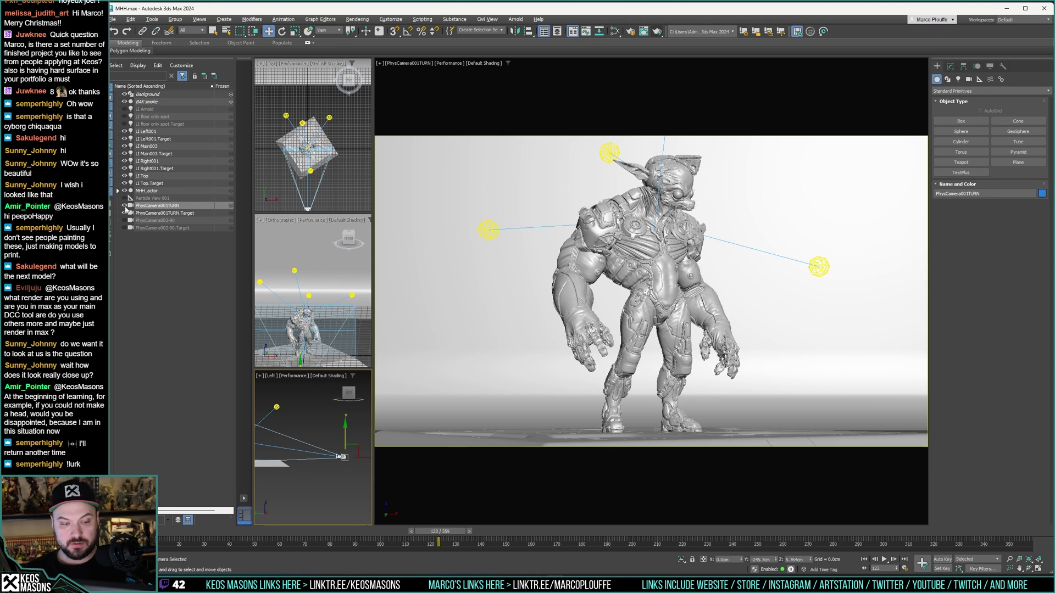
{"action": "left_click_drag", "start_coordinate": [125, 206], "coordinate": [125, 227]}
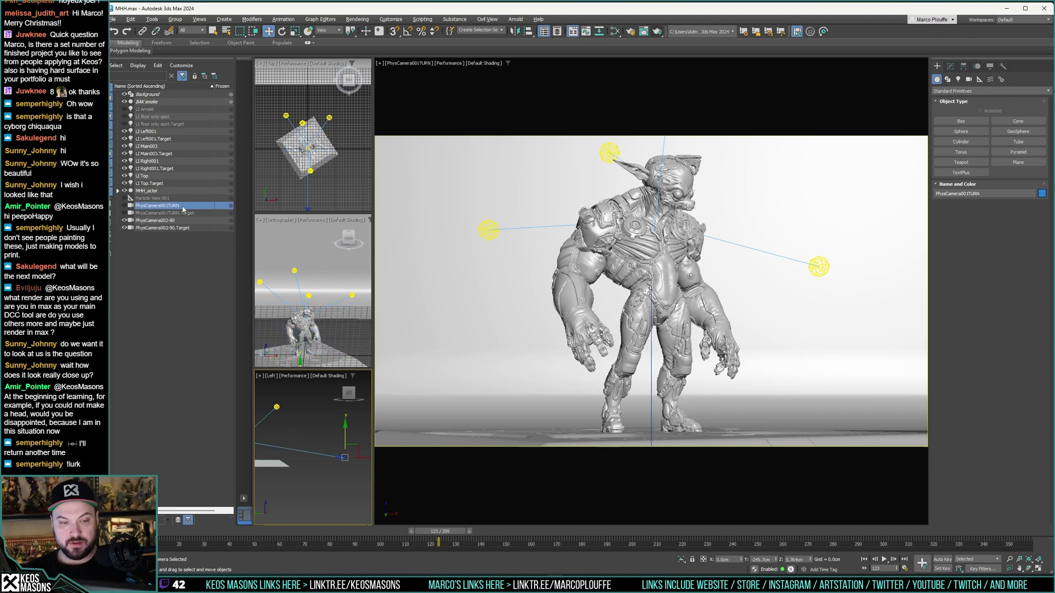
Step: Compare the framing through PhysCamera002-90 with the framing through PhysCamera001TURN at frame 123
{"action": "left_click", "coordinate": [407, 63]}
{"action": "mouse_move", "coordinate": [406, 72]}
{"action": "left_click", "coordinate": [557, 81]}
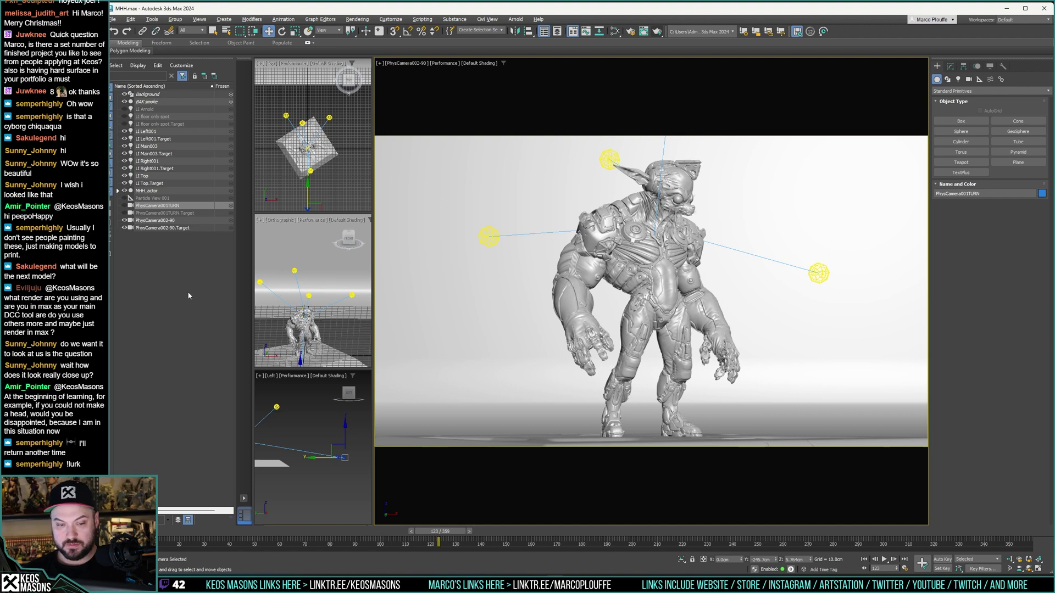
{"action": "left_click", "coordinate": [409, 63]}
{"action": "left_click", "coordinate": [547, 76]}
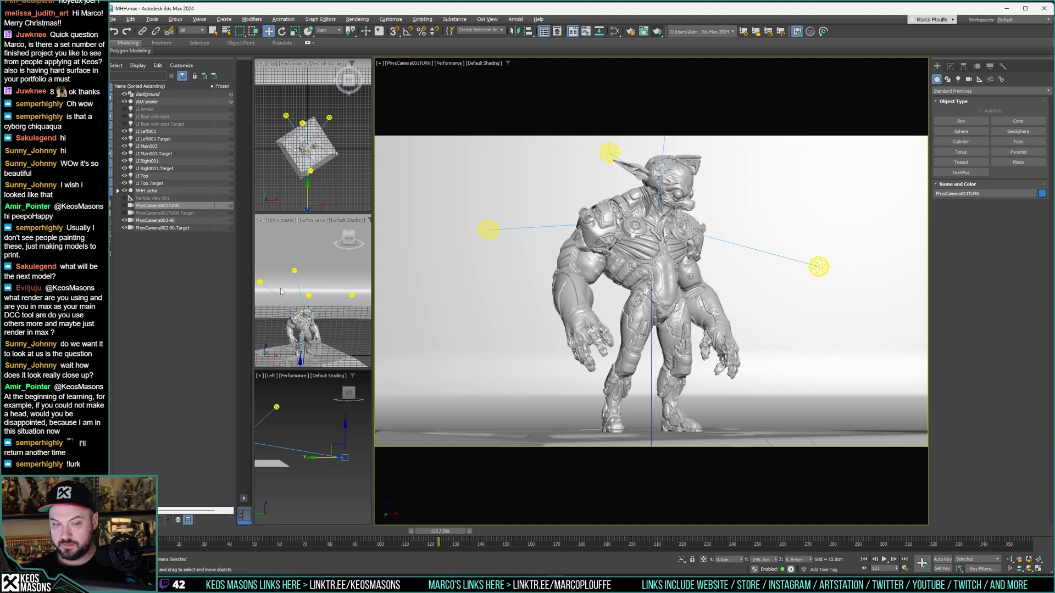
Step: Raise only the target of PhysCamera001TURN slightly in the side view, to about Z 44.9 cm
{"action": "left_click", "coordinate": [175, 214], "text": "ctrl"}
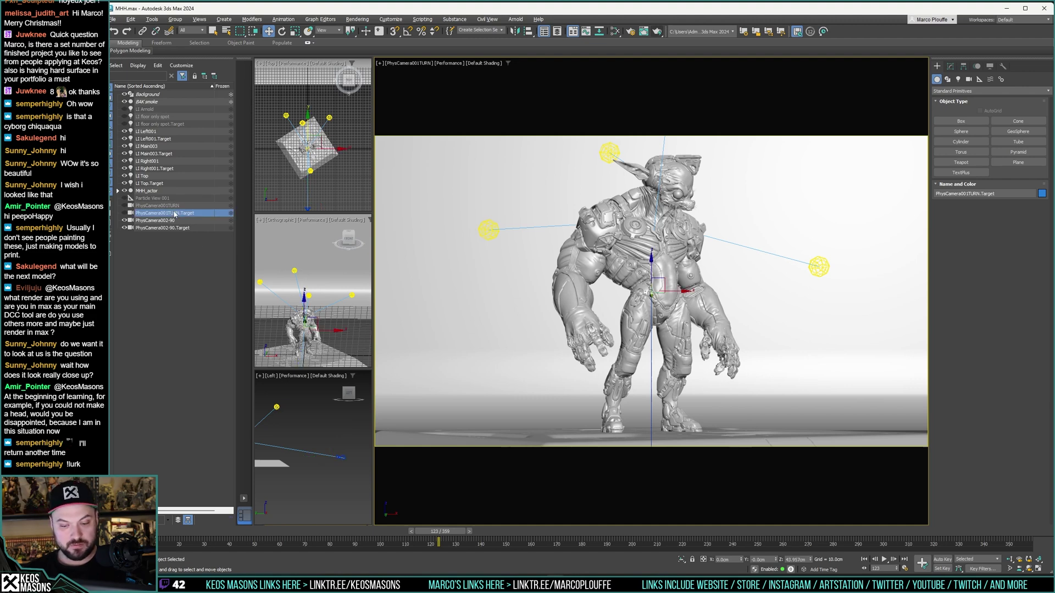
{"action": "middle_click_drag", "start_coordinate": [311, 428], "coordinate": [334, 427]}
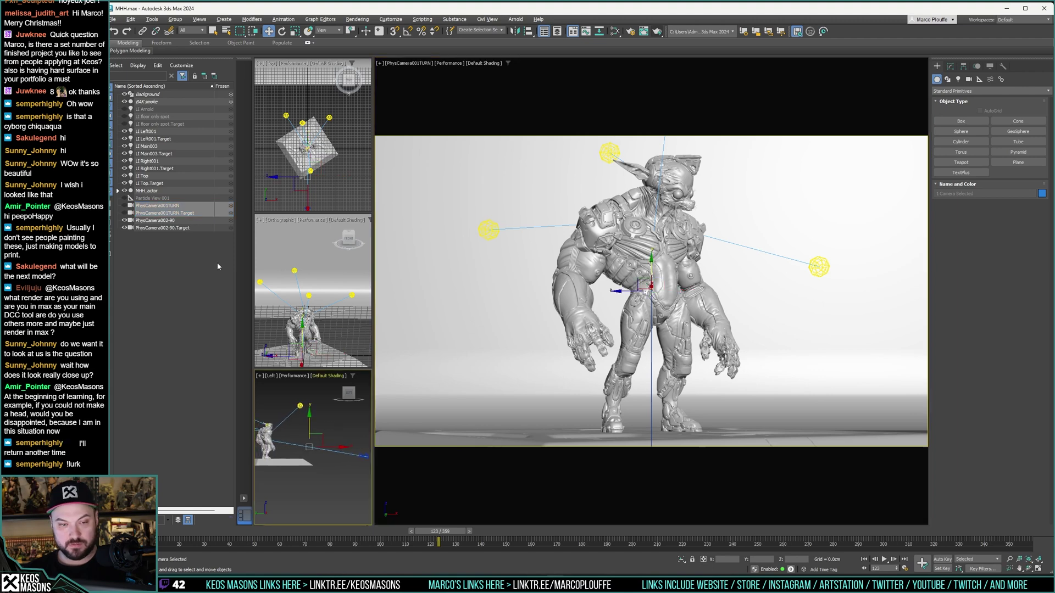
{"action": "left_click", "coordinate": [176, 222]}
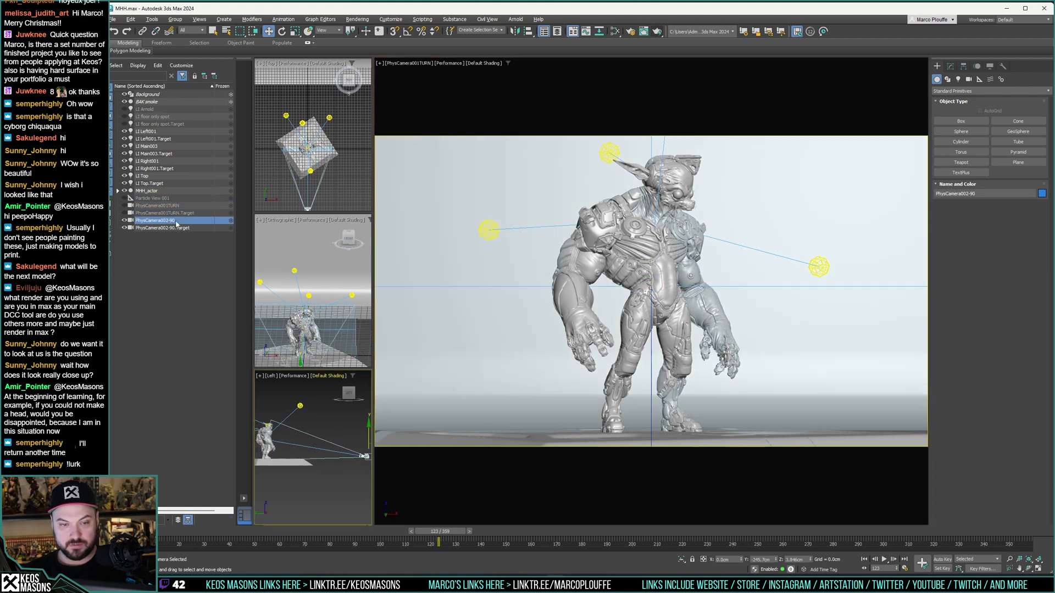
{"action": "left_click", "coordinate": [178, 206]}
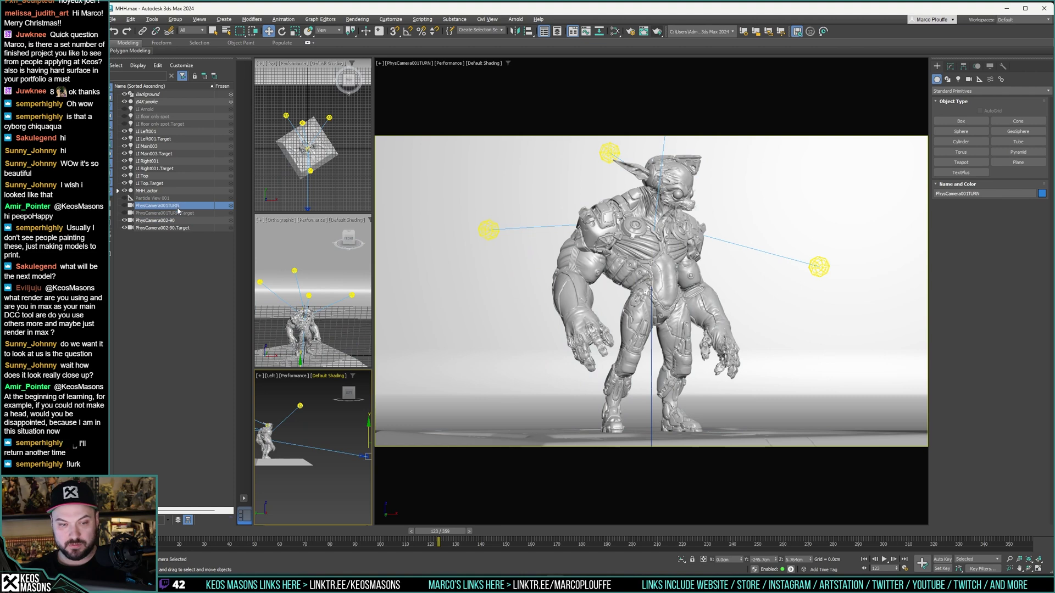
{"action": "left_click", "coordinate": [168, 222]}
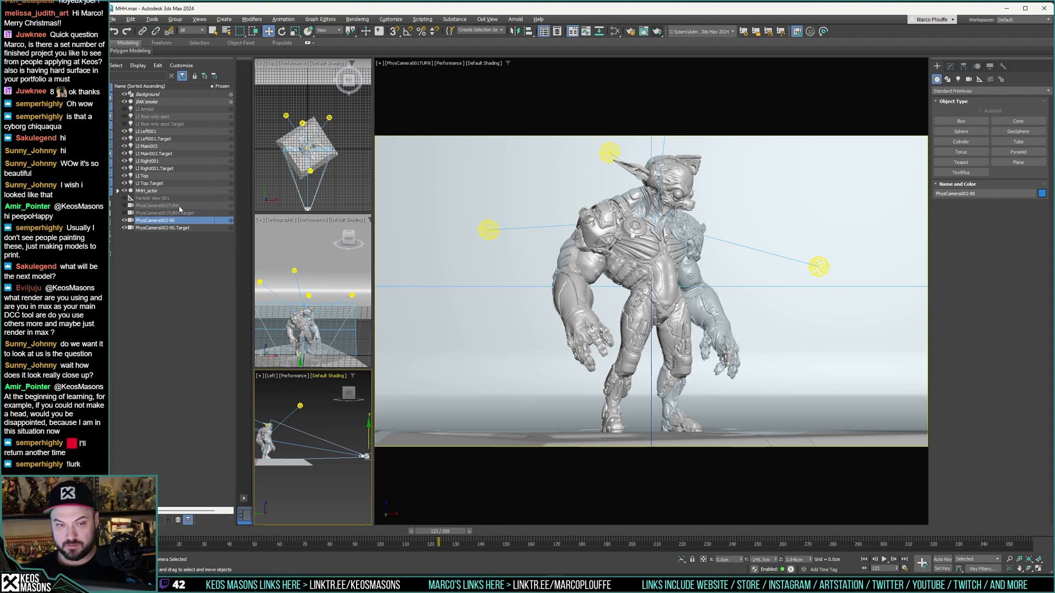
{"action": "left_click", "coordinate": [179, 206]}
{"action": "middle_click_drag", "start_coordinate": [306, 443], "coordinate": [325, 438]}
{"action": "left_click", "coordinate": [179, 206]}
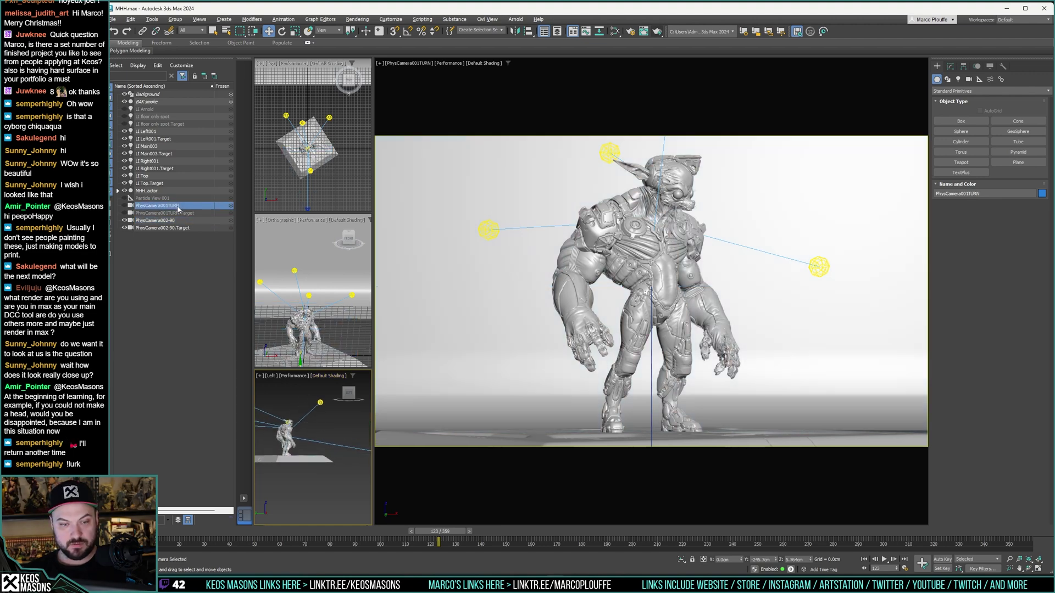
{"action": "left_click", "coordinate": [176, 215]}
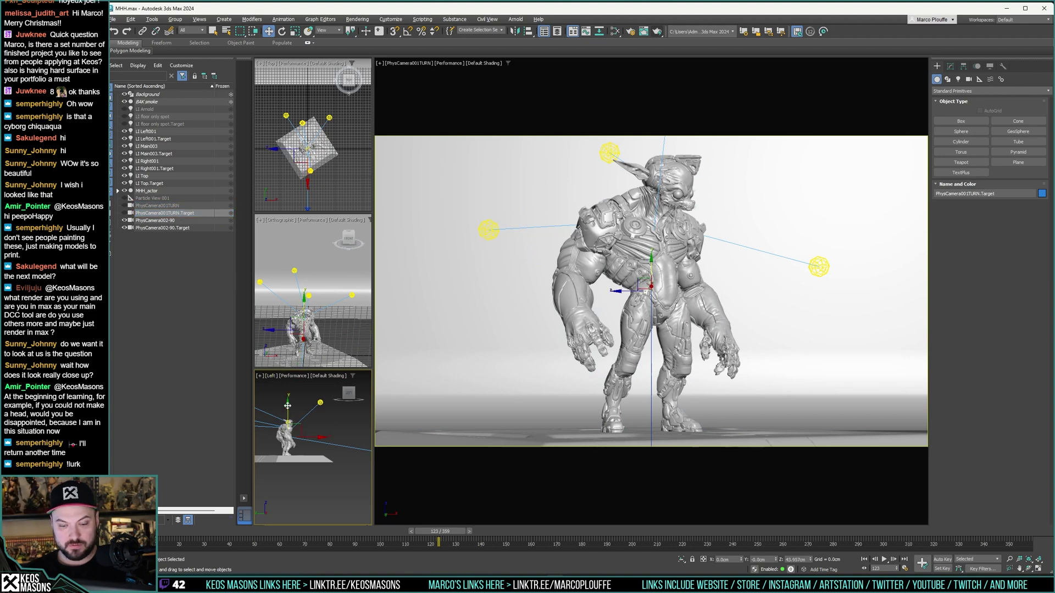
{"action": "left_click_drag", "start_coordinate": [288, 404], "coordinate": [287, 405]}
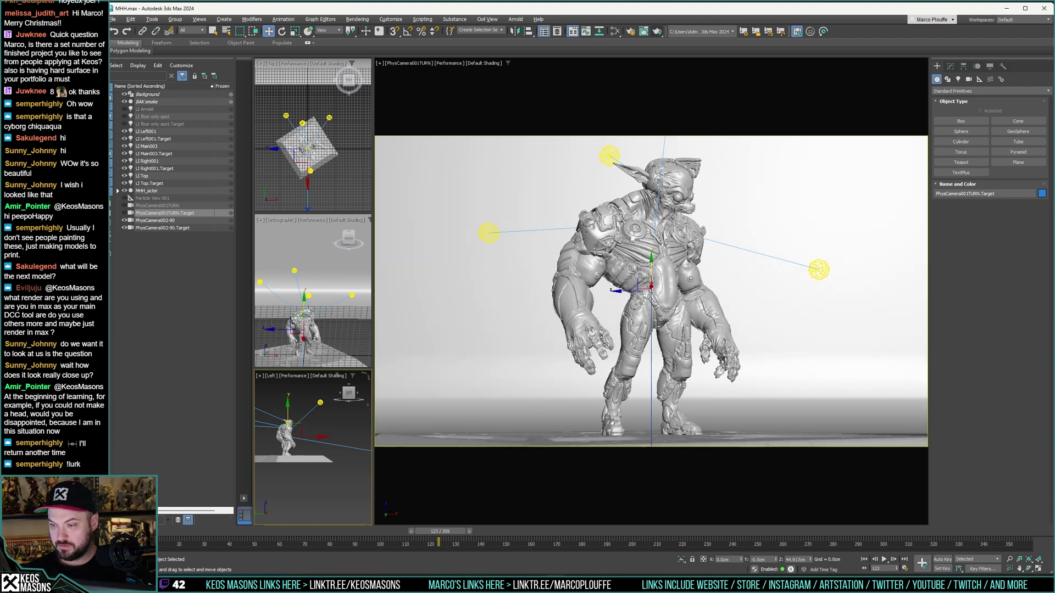
{"action": "right_click", "coordinate": [616, 412]}
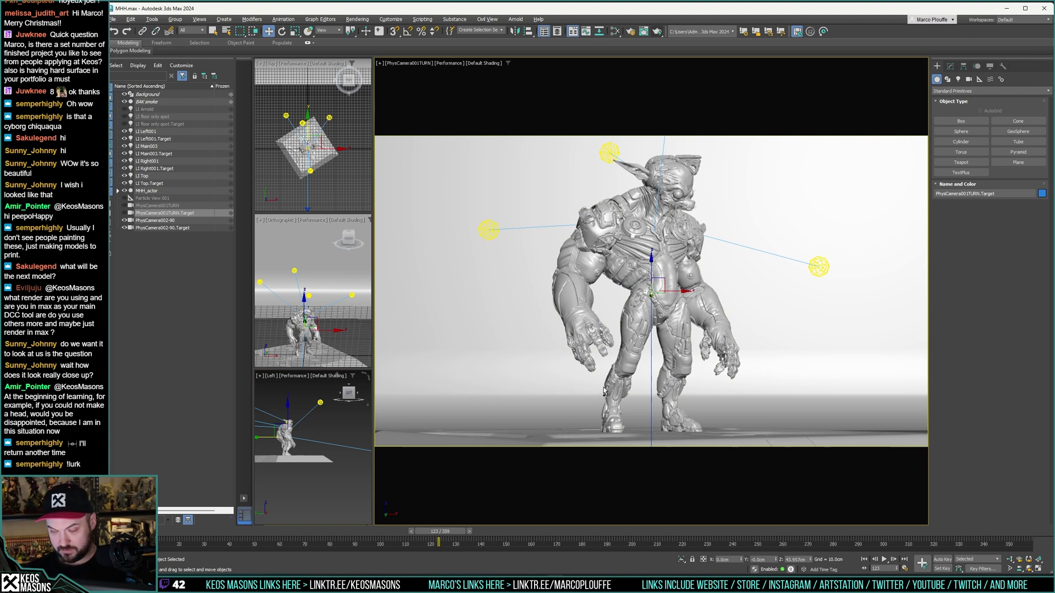
{"action": "key", "text": "ctrl+z"}
Step: Check the raised turntable framing against PhysCamera002-90, ending with the view through PhysCamera001TURN
{"action": "left_click", "coordinate": [405, 65]}
{"action": "mouse_move", "coordinate": [511, 72]}
{"action": "left_click", "coordinate": [555, 83]}
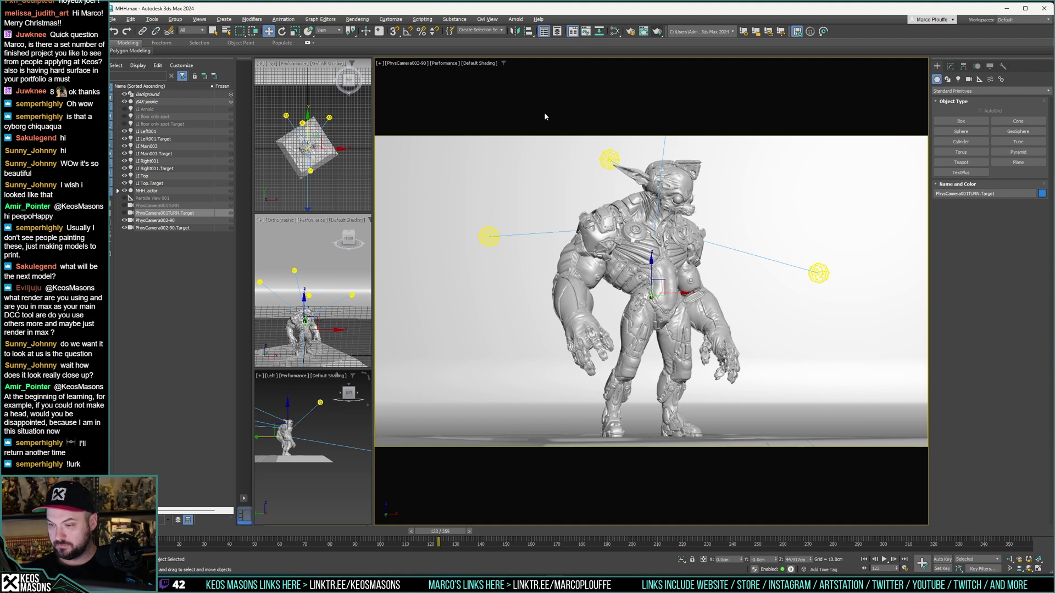
{"action": "left_click", "coordinate": [405, 63]}
{"action": "mouse_move", "coordinate": [495, 71]}
{"action": "left_click", "coordinate": [555, 71]}
{"action": "mouse_move", "coordinate": [437, 544]}
{"action": "left_mouse_down"}
{"action": "mouse_move", "coordinate": [576, 534]}
{"action": "mouse_move", "coordinate": [319, 533]}
{"action": "mouse_move", "coordinate": [438, 541]}
{"action": "left_mouse_up"}
{"action": "key", "text": "w"}
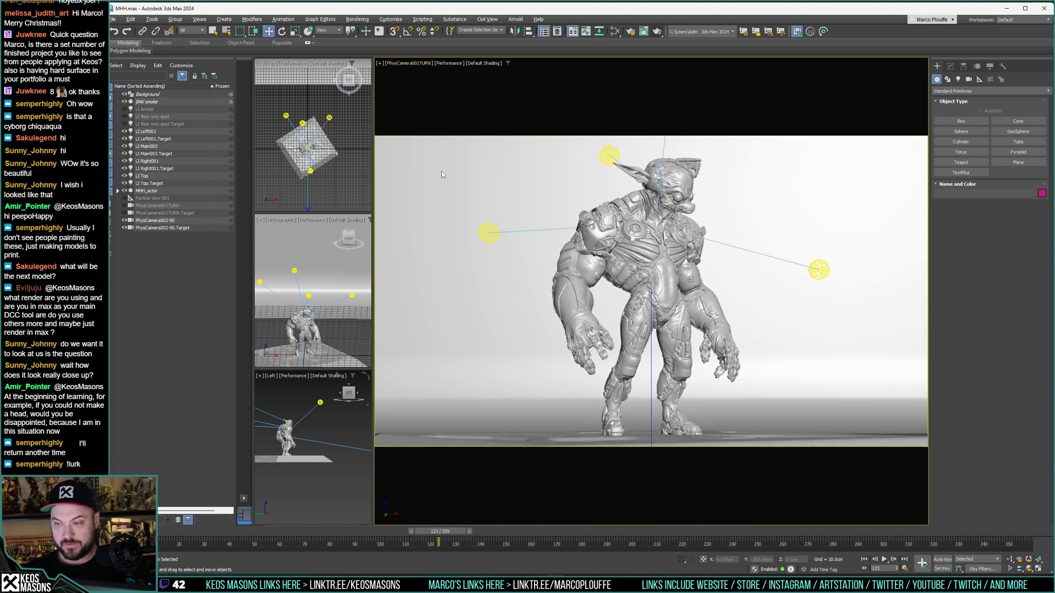
Step: Look through PhysCamera002-90 in the large viewport and rename this camera PhysCamera002-123
{"action": "left_click", "coordinate": [159, 220]}
{"action": "left_click", "coordinate": [409, 64]}
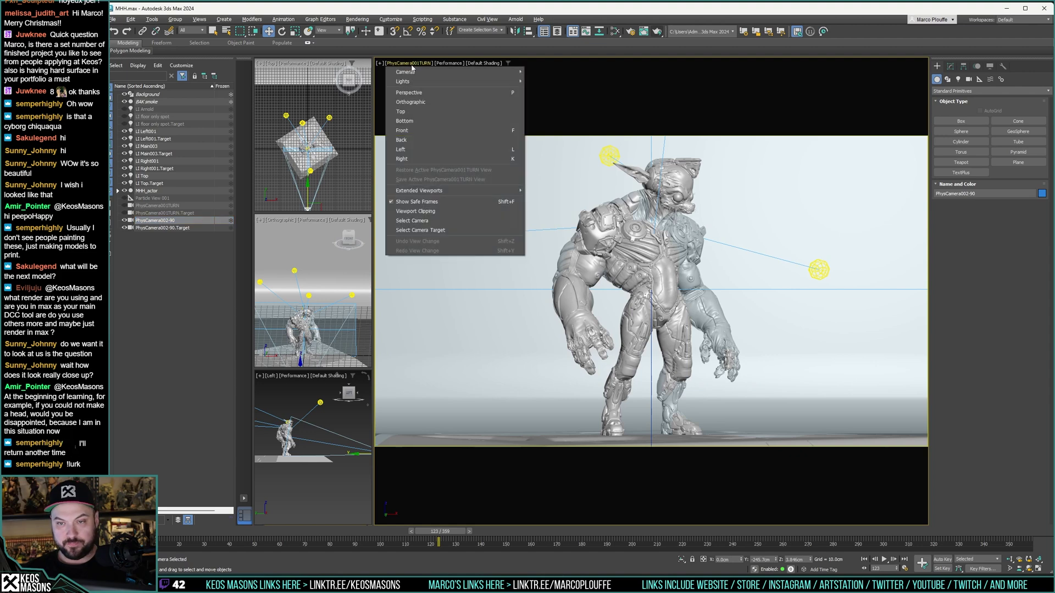
{"action": "mouse_move", "coordinate": [456, 72]}
{"action": "left_click", "coordinate": [566, 82]}
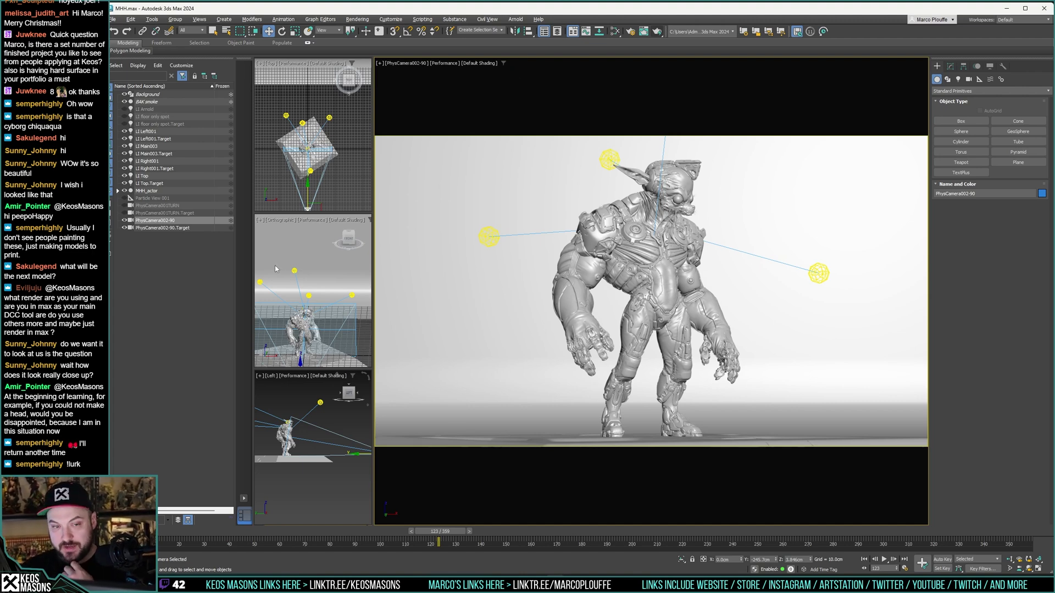
{"action": "double_click", "coordinate": [172, 221]}
{"action": "type", "text": "123"}
{"action": "key", "text": "Return"}
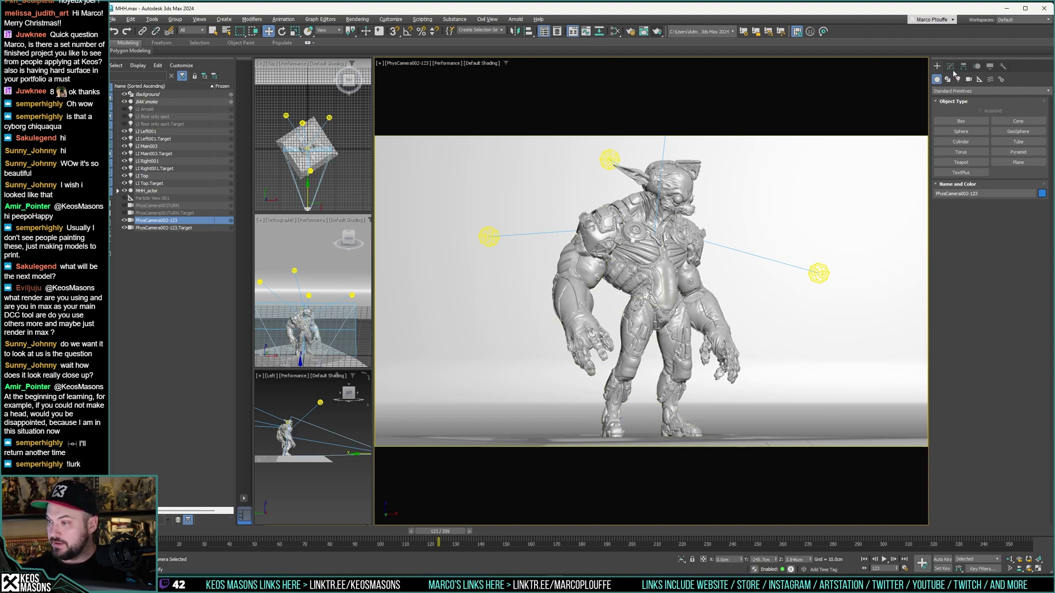
Step: Enable depth of field on PhysCamera002-123 and set its target distance to about 244.2, checking the focus plane against the character
{"action": "left_click", "coordinate": [950, 65]}
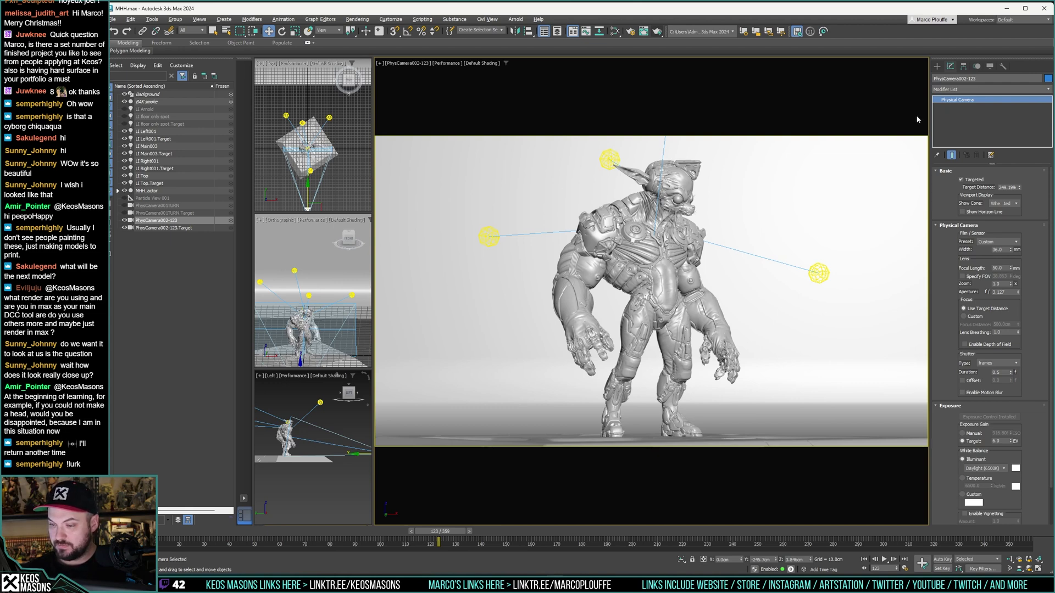
{"action": "left_click", "coordinate": [708, 285]}
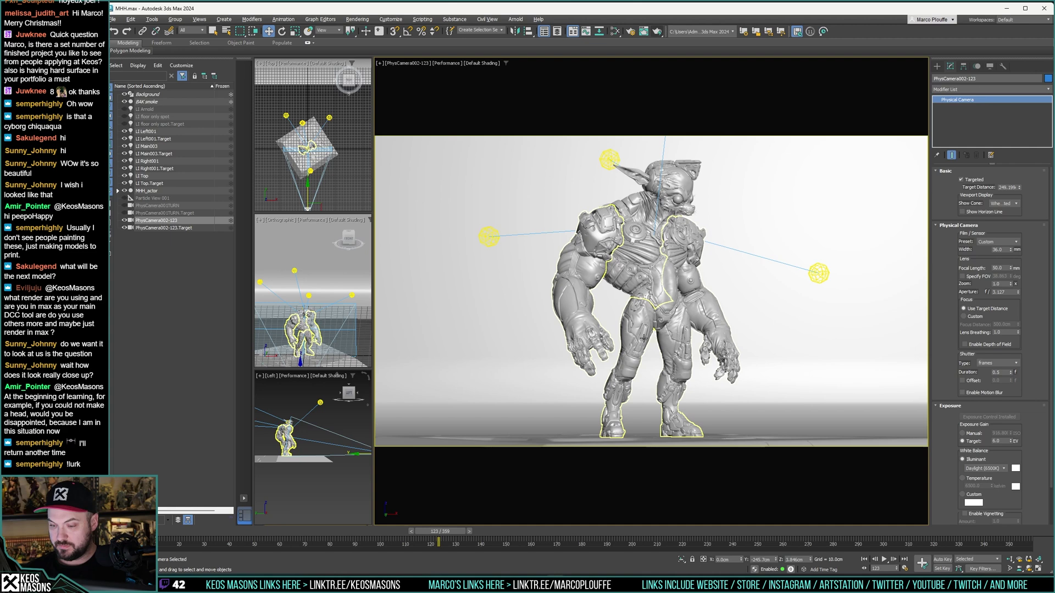
{"action": "left_click", "coordinate": [982, 347]}
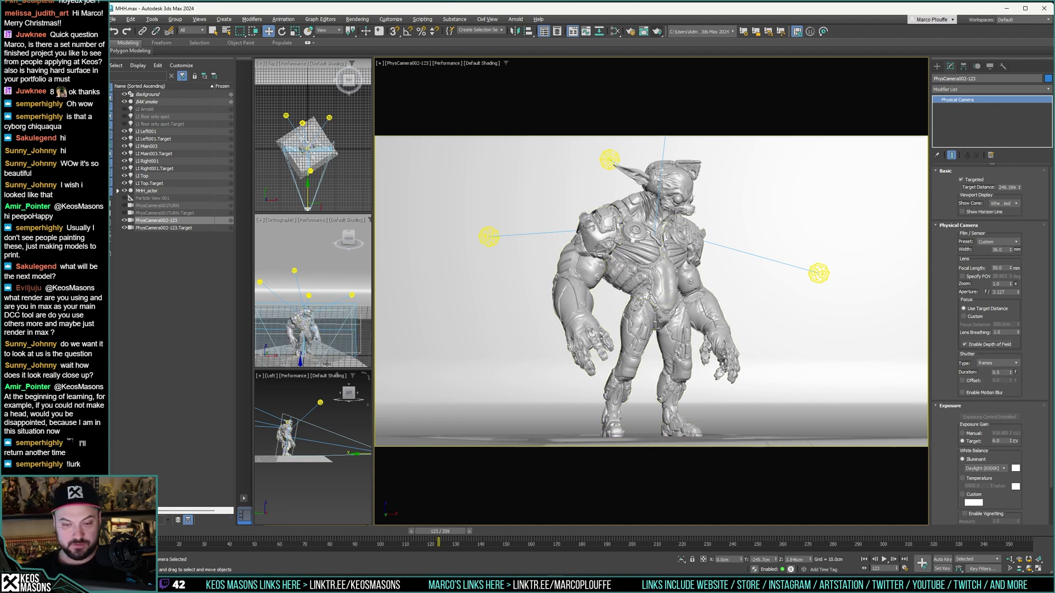
{"action": "scroll", "coordinate": [304, 439], "scroll_direction": "up", "scroll_amount": 5}
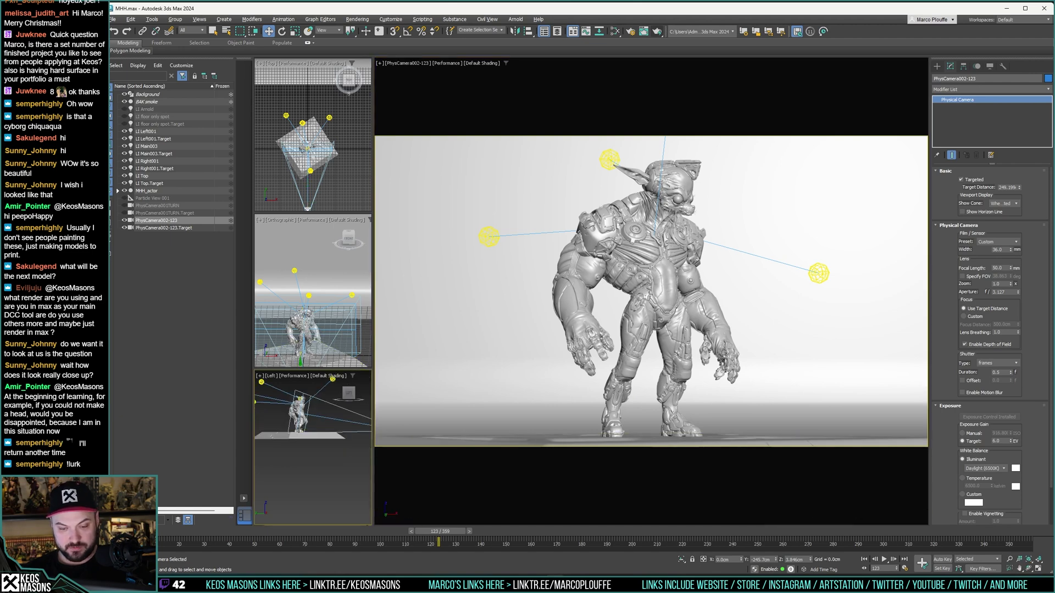
{"action": "mouse_move", "coordinate": [305, 439]}
{"action": "middle_mouse_down", "text": "alt"}
{"action": "mouse_move", "coordinate": [327, 435]}
{"action": "mouse_move", "coordinate": [249, 416]}
{"action": "mouse_move", "coordinate": [287, 460]}
{"action": "mouse_move", "coordinate": [303, 425]}
{"action": "middle_mouse_up", "text": "alt"}
{"action": "left_click_drag", "start_coordinate": [1019, 187], "coordinate": [1018, 188]}
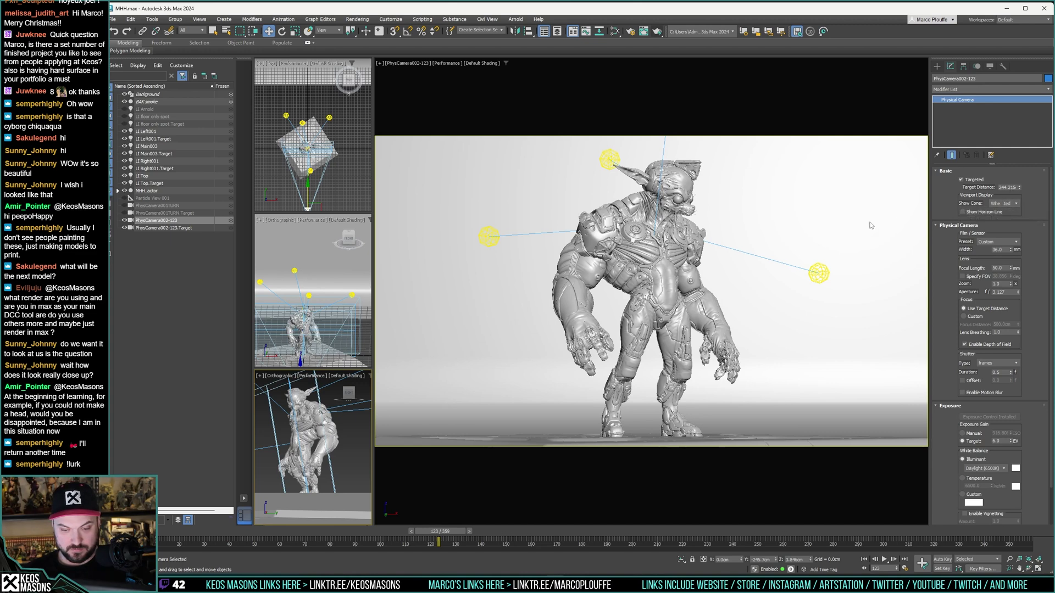
Step: Set the Arnold renderer's Camera (AA) samples to 4 and review the remaining sampling settings
{"action": "left_click", "coordinate": [630, 32]}
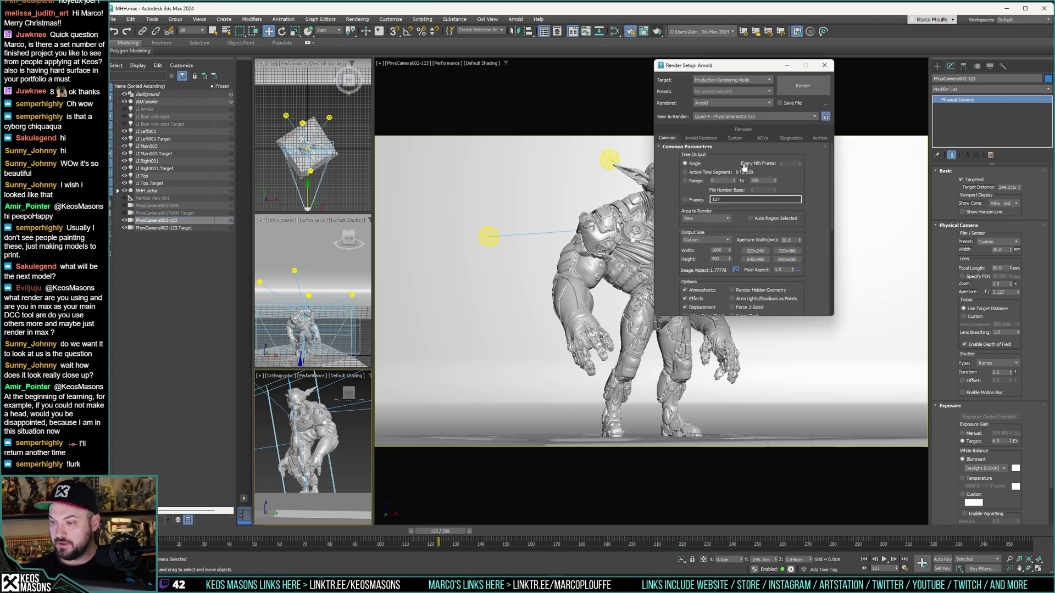
{"action": "left_click", "coordinate": [696, 138]}
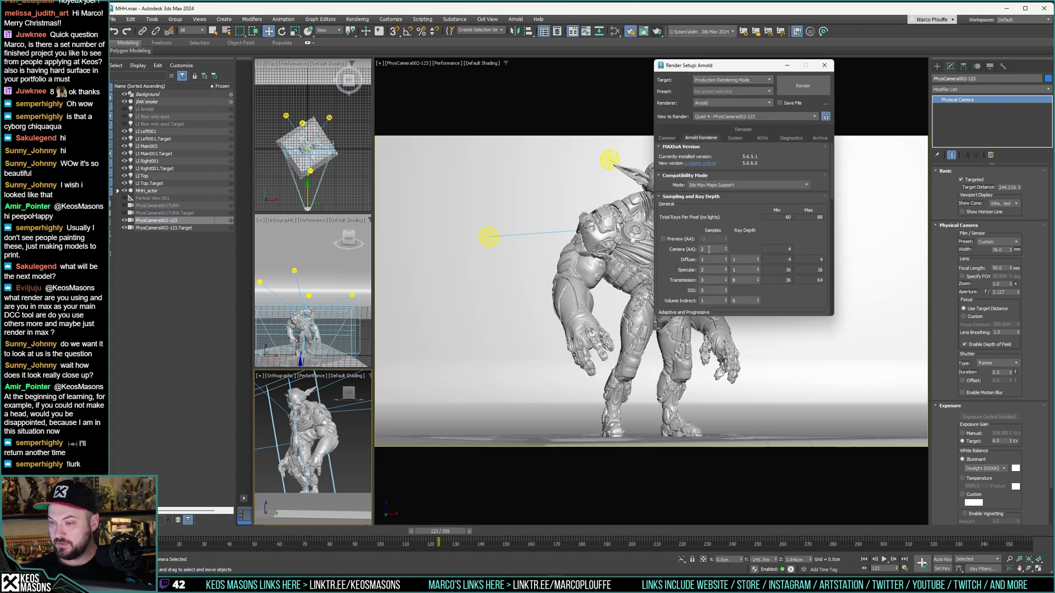
{"action": "key", "text": "Return"}
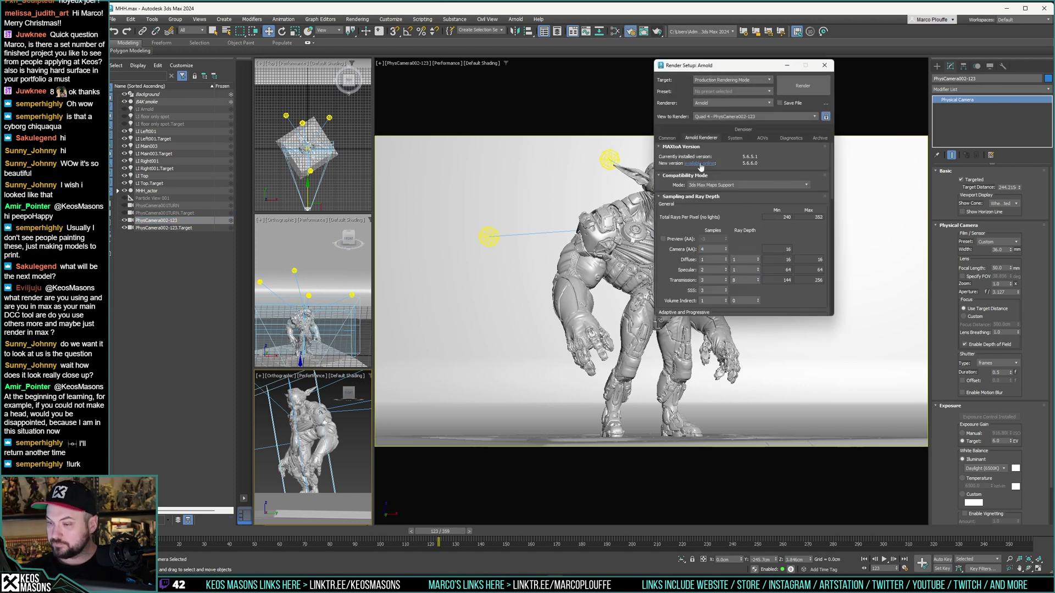
{"action": "left_click_drag", "start_coordinate": [803, 239], "coordinate": [794, 176]}
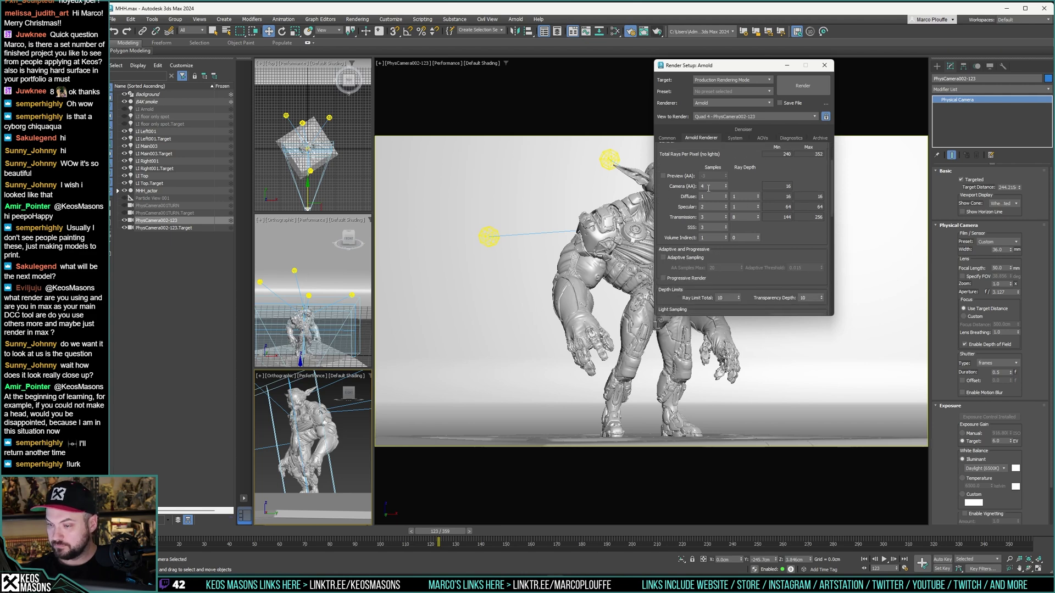
{"action": "scroll", "coordinate": [799, 242], "scroll_direction": "down", "scroll_amount": 2}
{"action": "scroll", "coordinate": [794, 248], "scroll_direction": "up", "scroll_amount": 5}
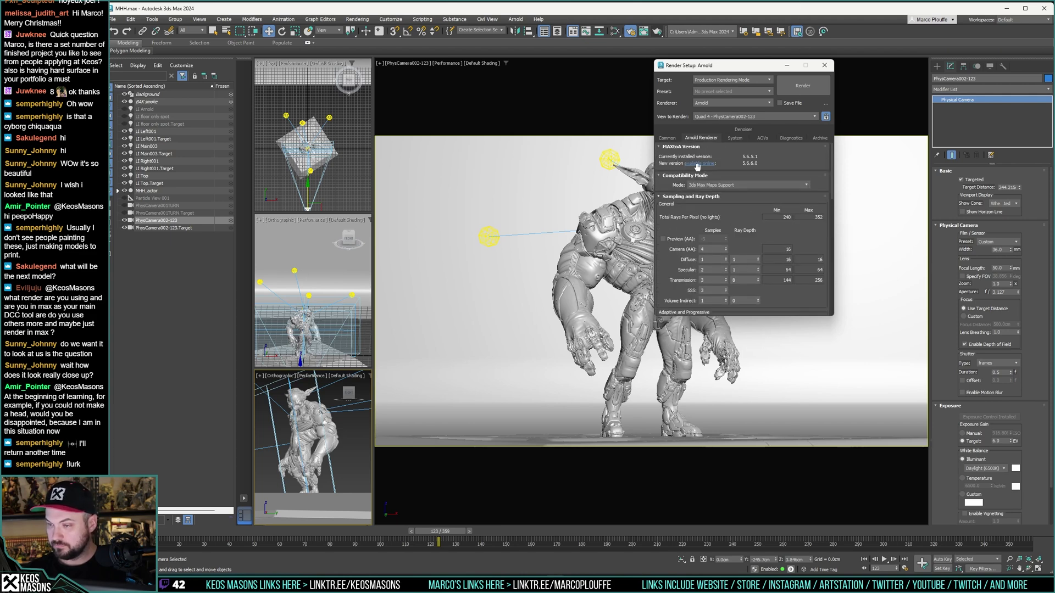
Step: Set the render output width to 2560 and render frame 123 through PhysCamera002-123
{"action": "left_click", "coordinate": [670, 139]}
{"action": "left_click_drag", "start_coordinate": [721, 251], "coordinate": [659, 248]}
{"action": "type", "text": "2560"}
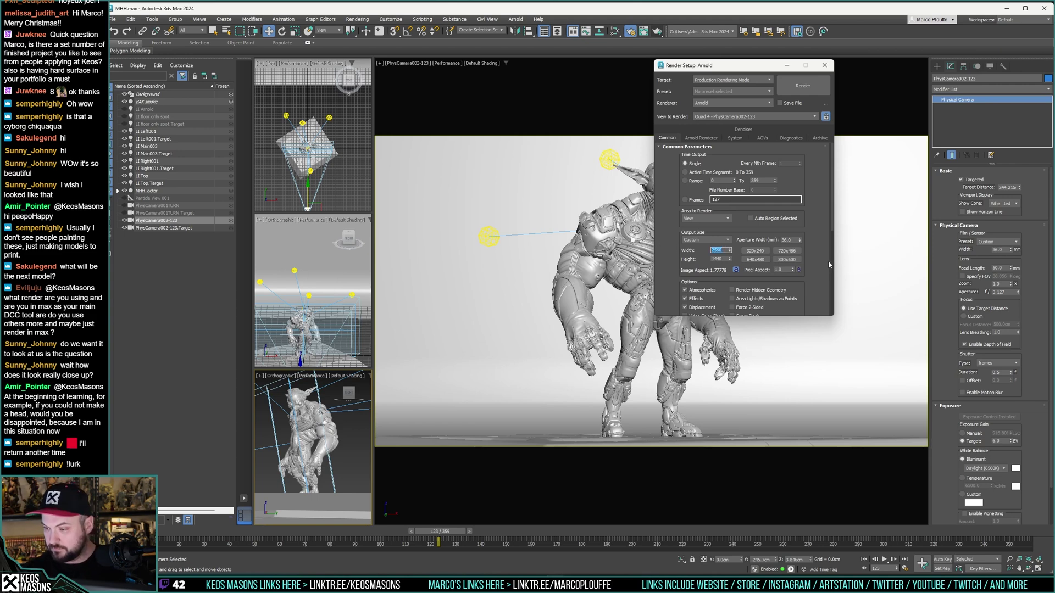
{"action": "scroll", "coordinate": [818, 264], "scroll_direction": "down", "scroll_amount": 10}
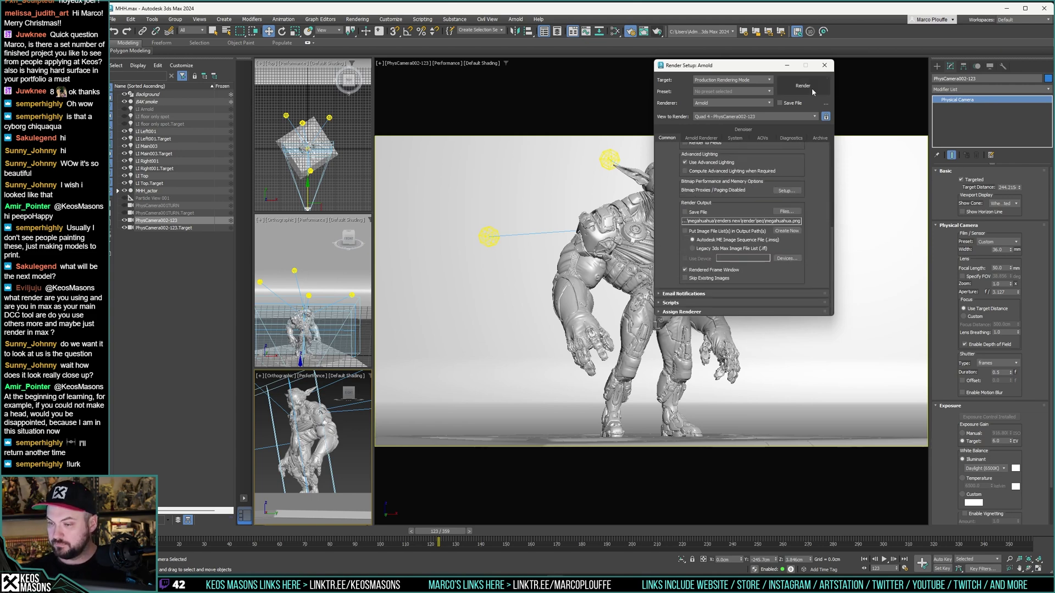
{"action": "left_click", "coordinate": [807, 91]}
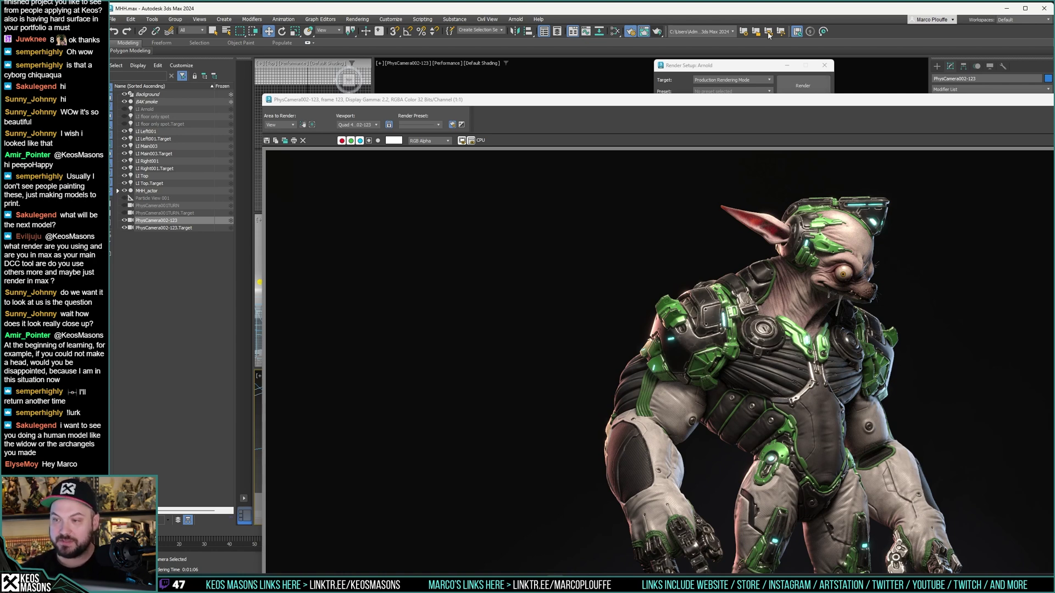
Step: Reposition the rendered frame to examine the character's full figure and depth of field, and minimize the render
{"action": "left_click_drag", "start_coordinate": [541, 102], "coordinate": [396, 21]}
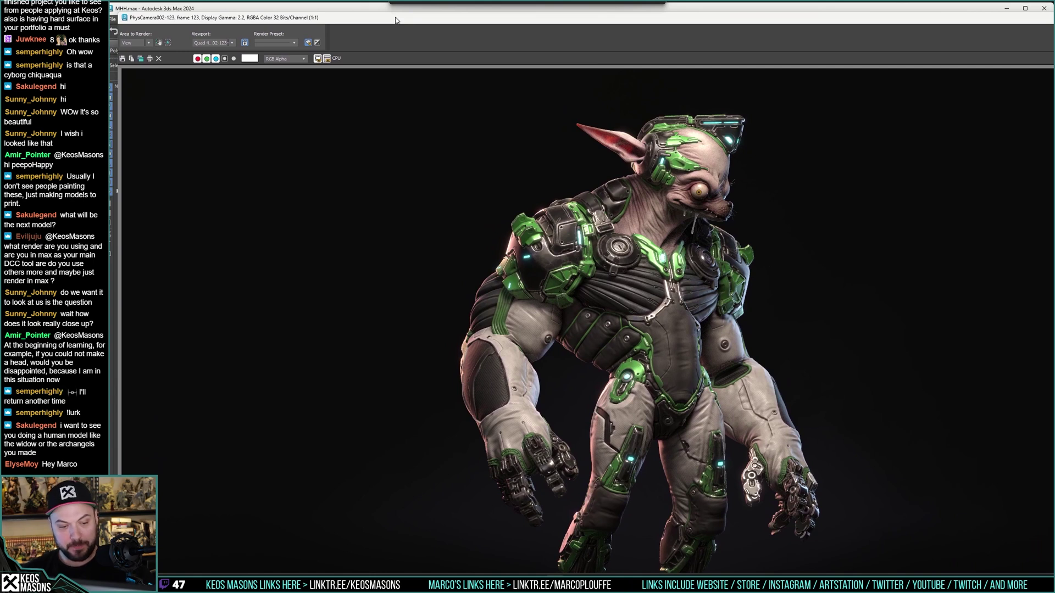
{"action": "left_click_drag", "start_coordinate": [396, 20], "coordinate": [396, 20]}
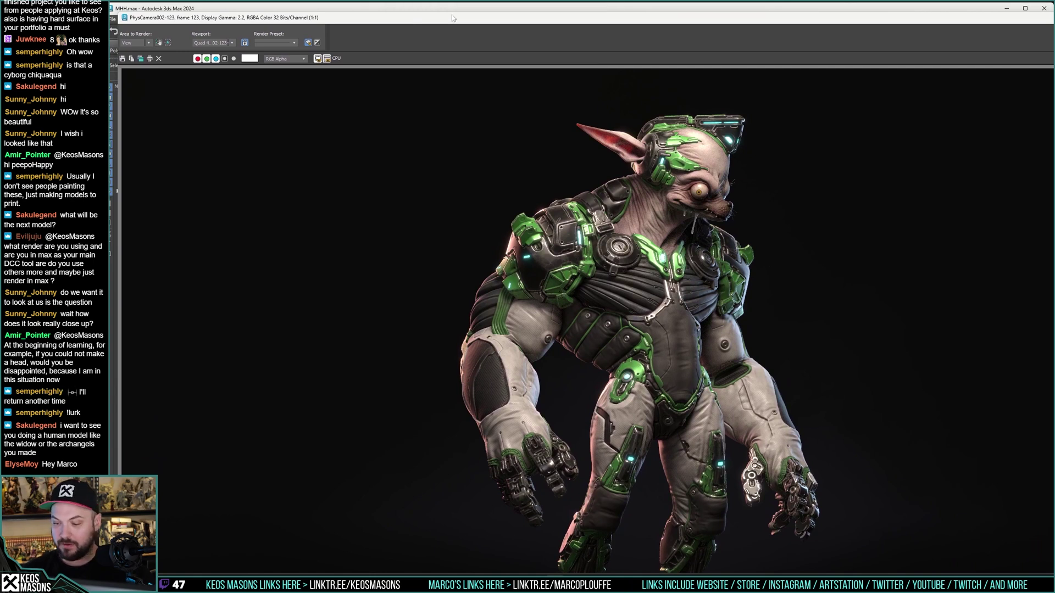
{"action": "left_click_drag", "start_coordinate": [649, 18], "coordinate": [543, 14]}
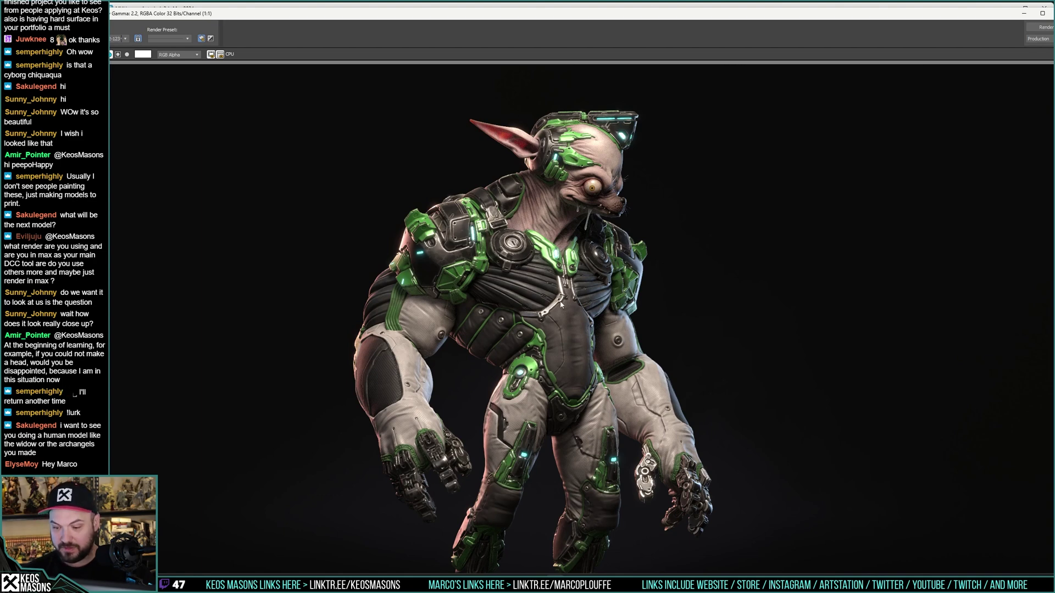
{"action": "left_click", "coordinate": [1024, 13]}
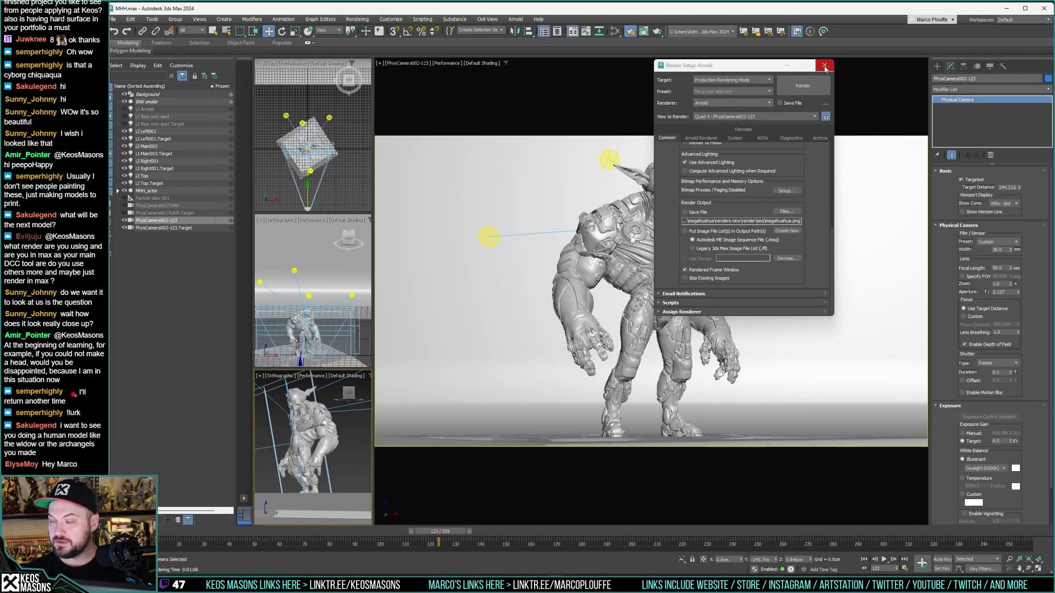
Step: Close the render settings and save the MHH.max scene, repeating the save once more
{"action": "left_click", "coordinate": [824, 65]}
{"action": "left_click", "coordinate": [113, 19]}
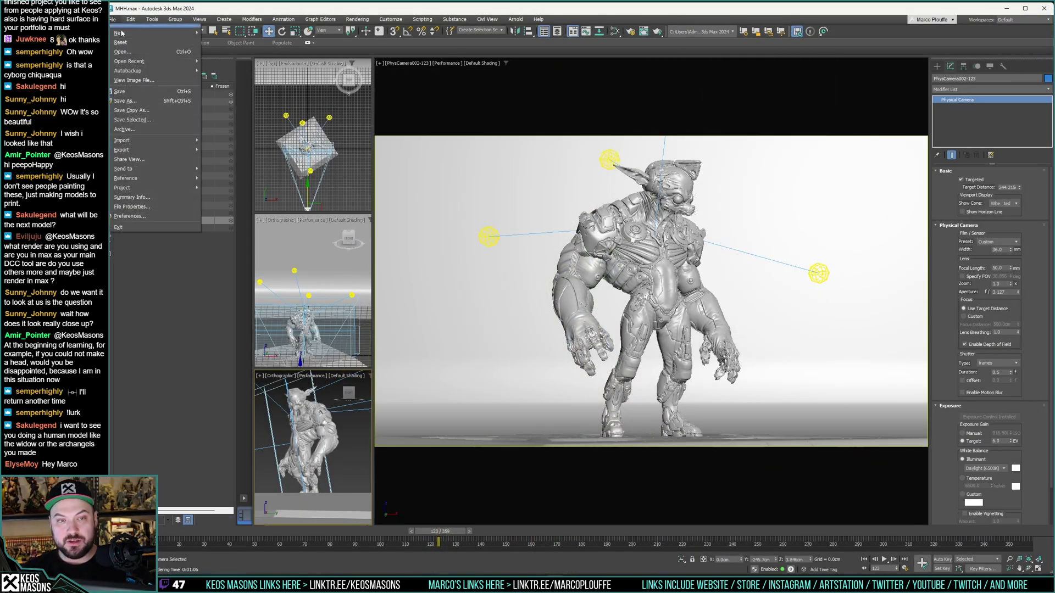
{"action": "left_click", "coordinate": [136, 94]}
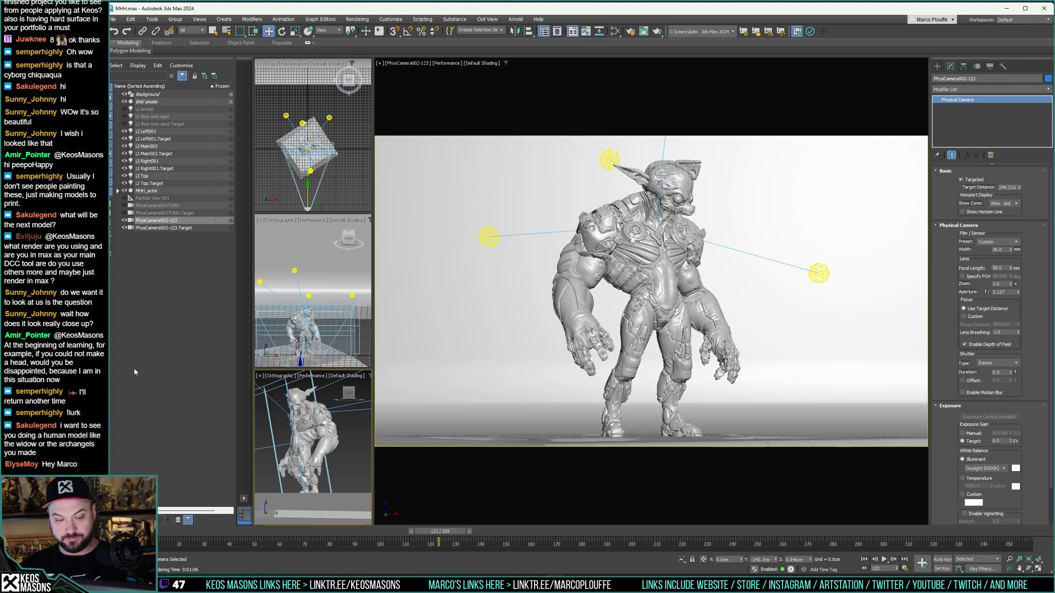
{"action": "key", "text": "shift+Delete"}
{"action": "key", "text": "Return"}
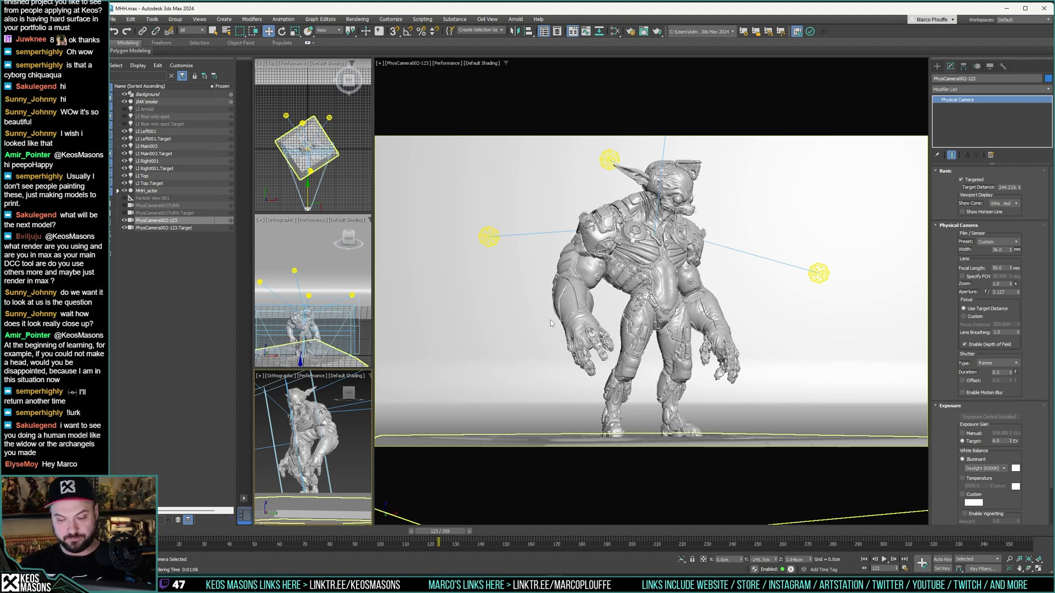
{"action": "left_click", "coordinate": [113, 19]}
{"action": "left_click", "coordinate": [130, 94]}
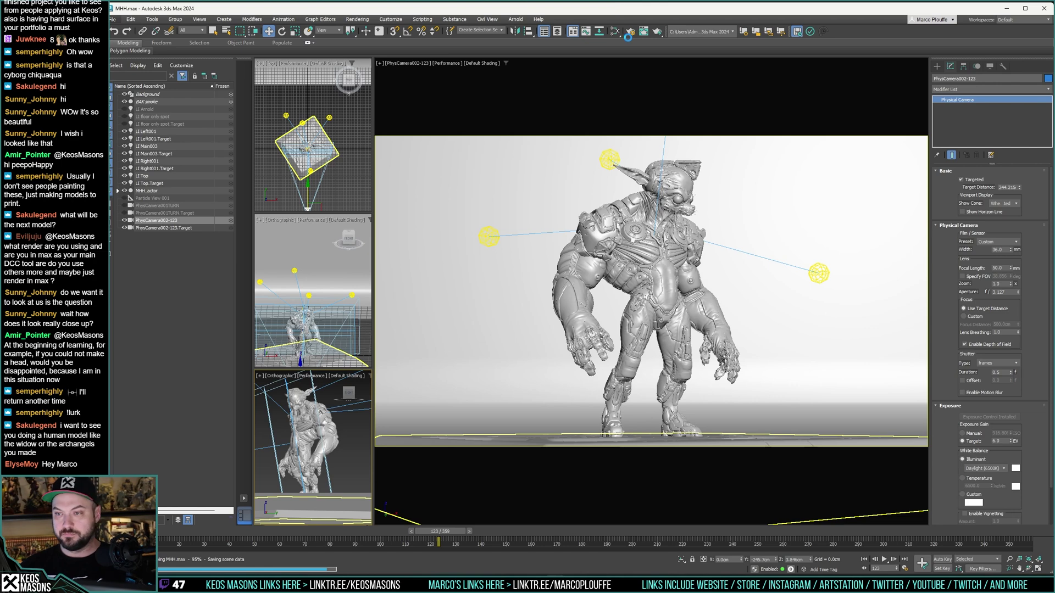
Step: Set the render output width to 1600, check the Arnold sampling settings, and close the render setup
{"action": "left_click", "coordinate": [632, 35]}
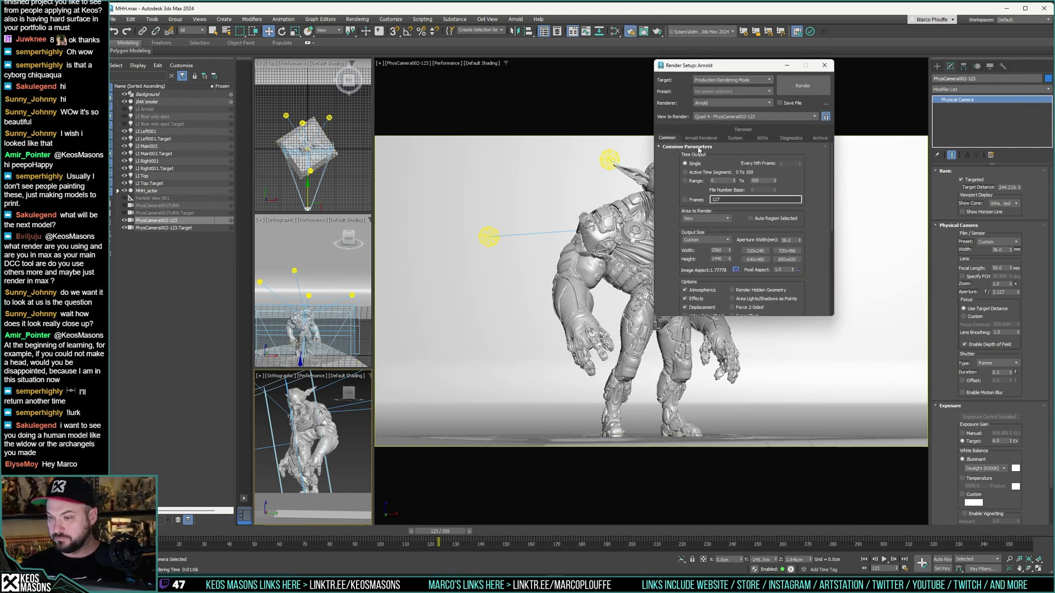
{"action": "double_click", "coordinate": [716, 250]}
{"action": "type", "text": "1600"}
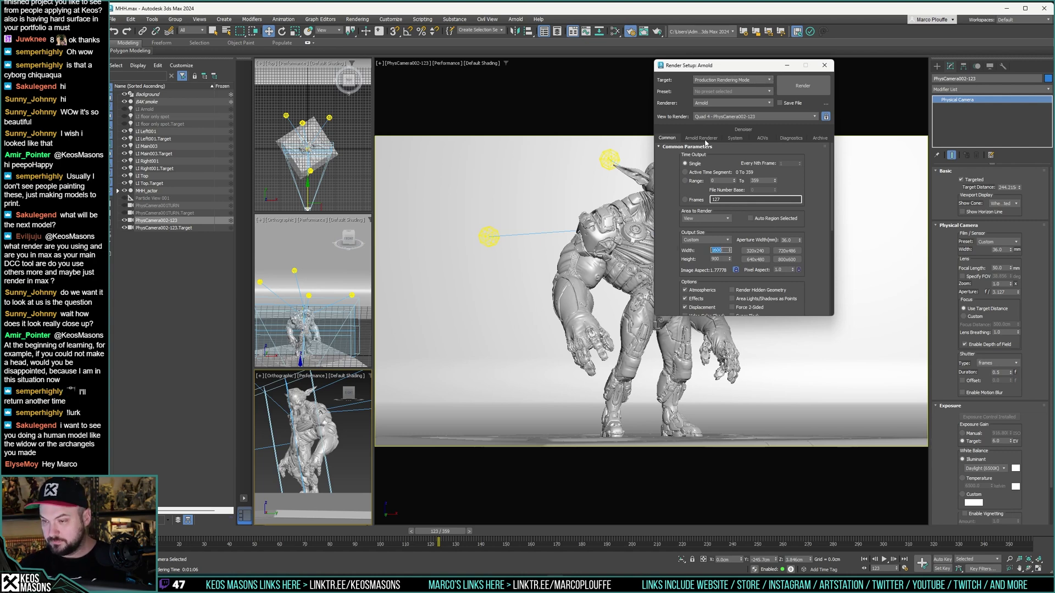
{"action": "left_click", "coordinate": [701, 138]}
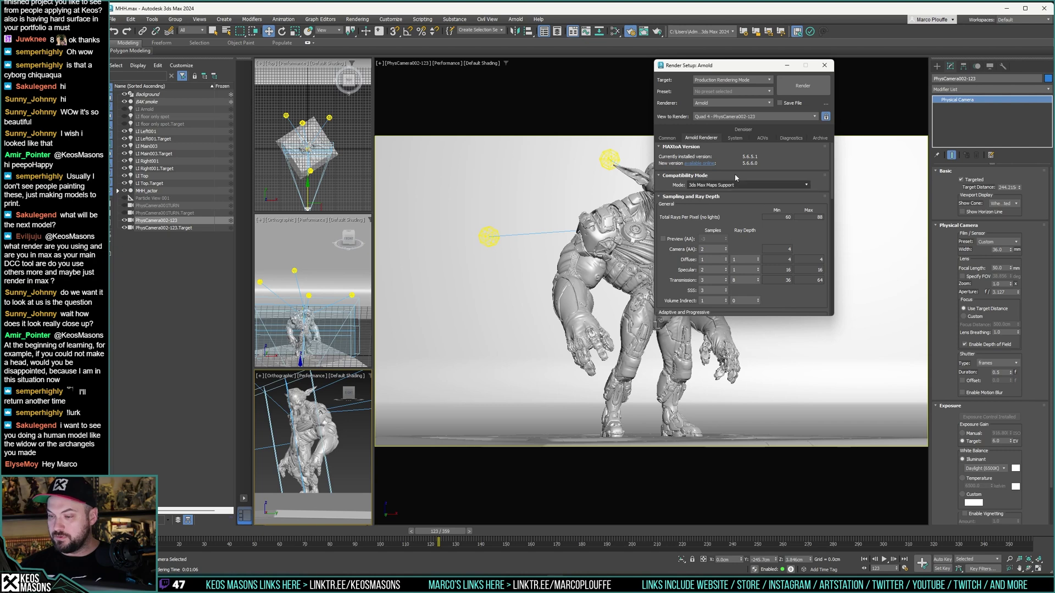
{"action": "left_click", "coordinate": [667, 138]}
{"action": "left_click_drag", "start_coordinate": [740, 69], "coordinate": [736, 74]}
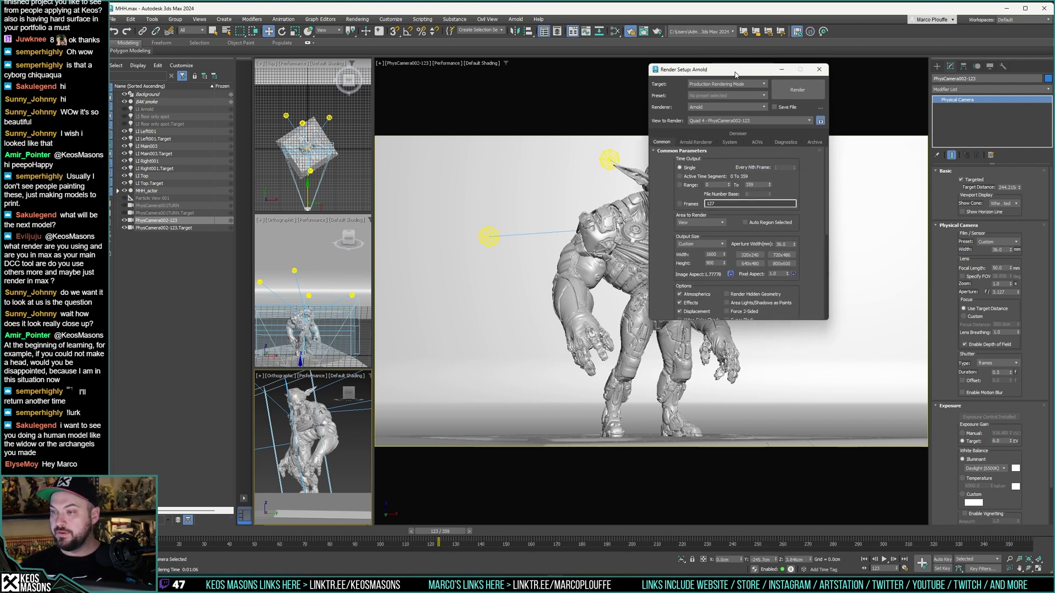
{"action": "left_click", "coordinate": [818, 70]}
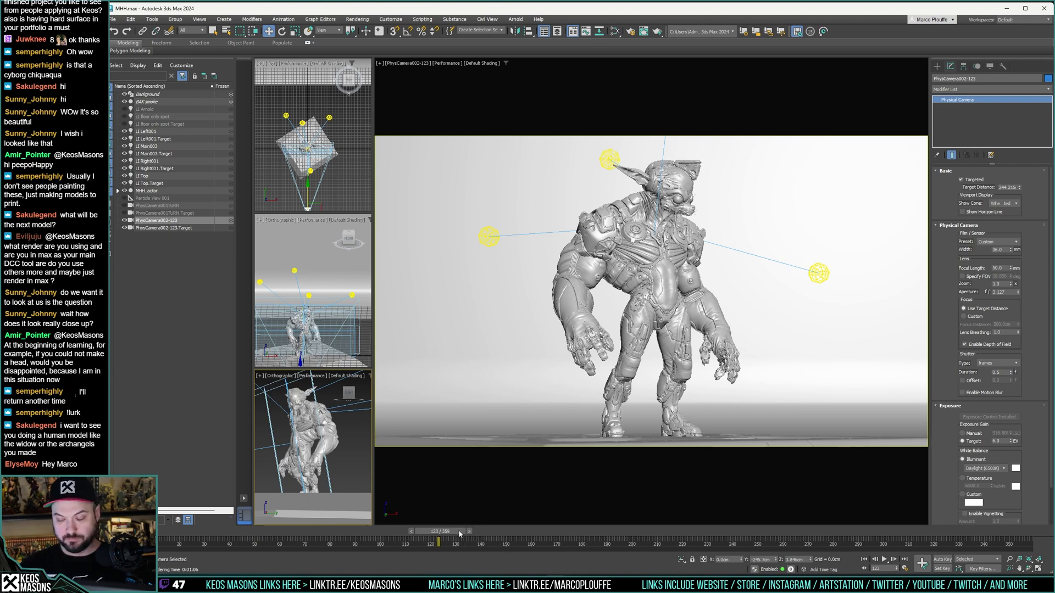
Step: Scrub the animation from frame 123 to frame 141 to find another angle on the character
{"action": "left_click_drag", "start_coordinate": [460, 533], "coordinate": [499, 525]}
{"action": "key", "text": "period"}
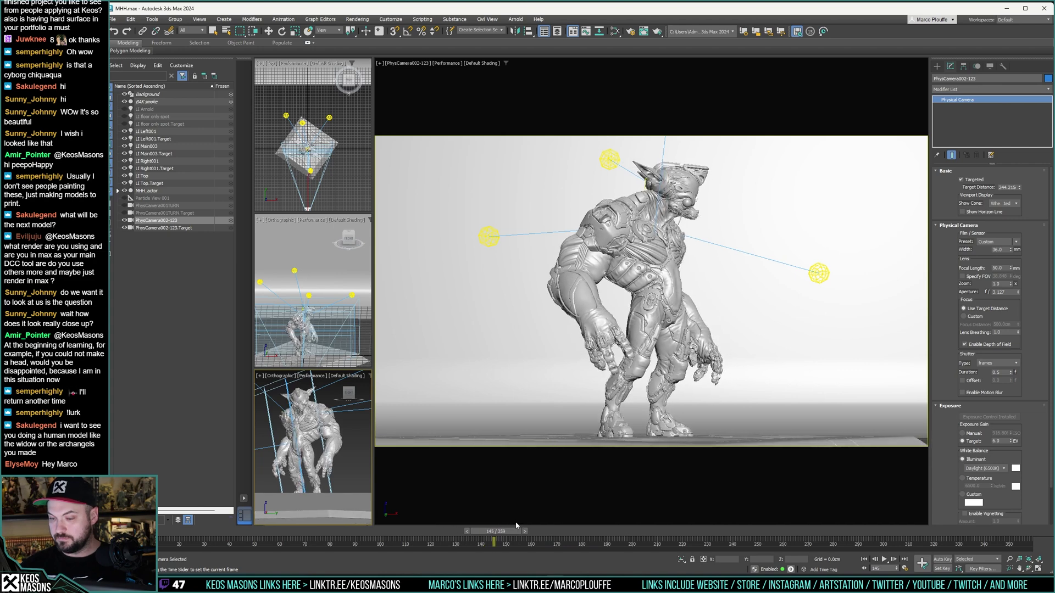
{"action": "left_click_drag", "start_coordinate": [516, 526], "coordinate": [507, 527]}
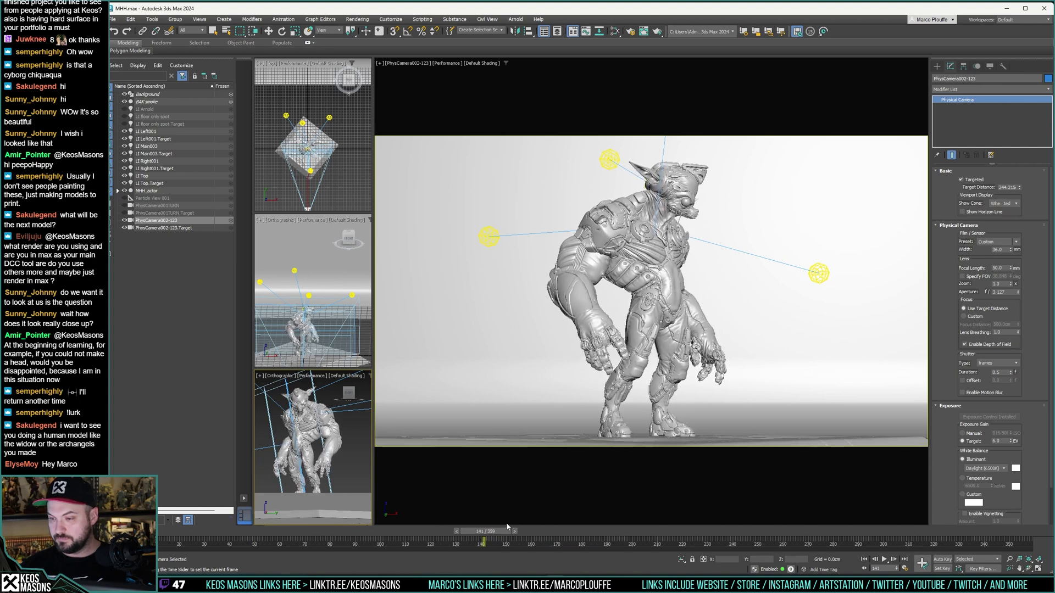
{"action": "key", "text": "w"}
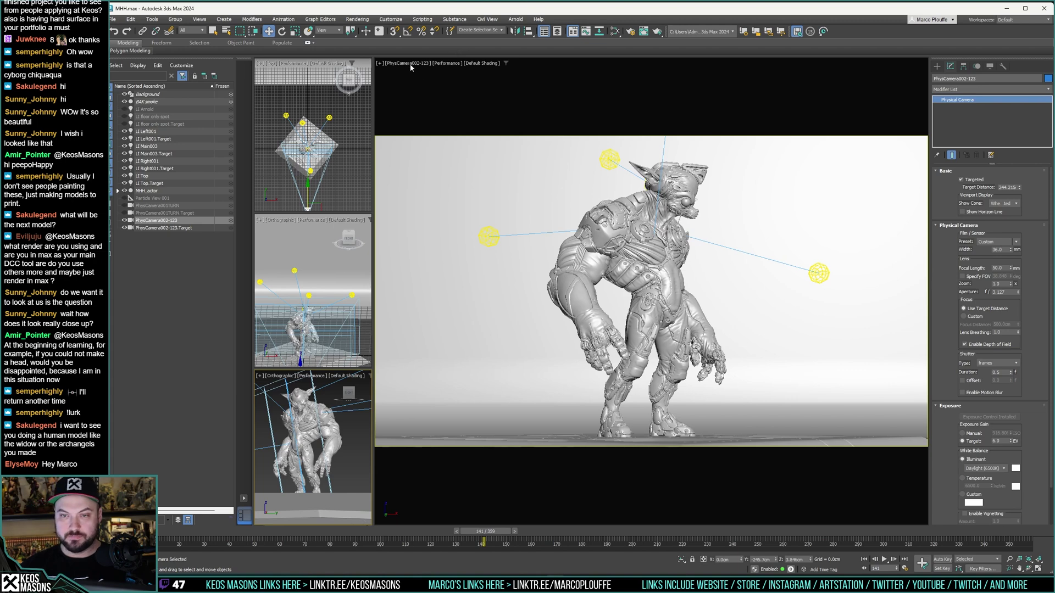
Step: Clone PhysCamera002-123 with its target and name the new camera PhysCamera003-124
{"action": "right_click", "coordinate": [163, 223]}
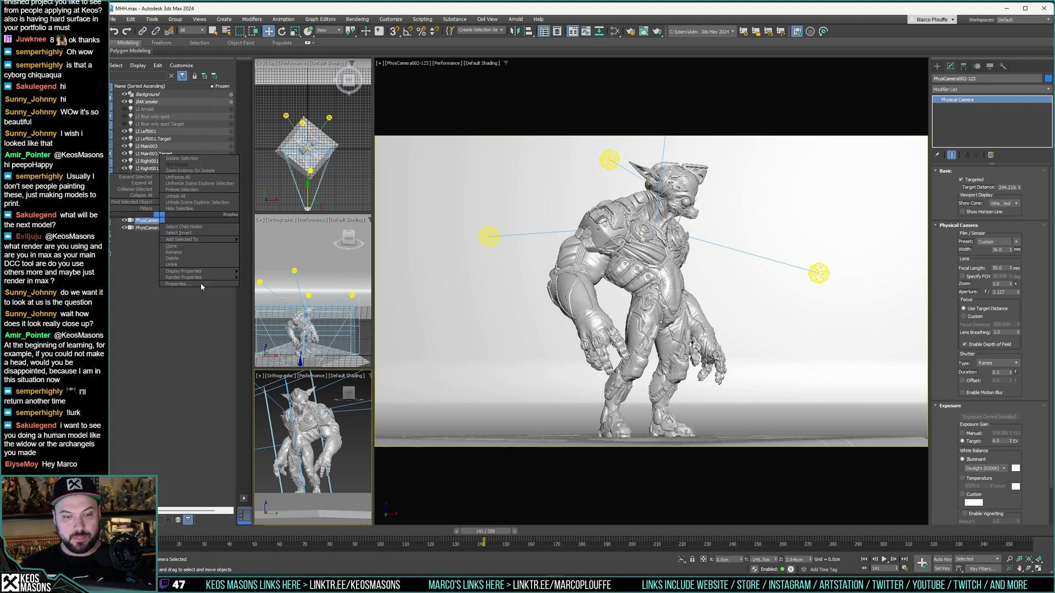
{"action": "left_click", "coordinate": [184, 248]}
{"action": "left_click", "coordinate": [546, 273]}
{"action": "left_click", "coordinate": [566, 310]}
{"action": "key", "text": "BackSpace"}
{"action": "type", "text": "3"}
{"action": "left_click", "coordinate": [558, 325]}
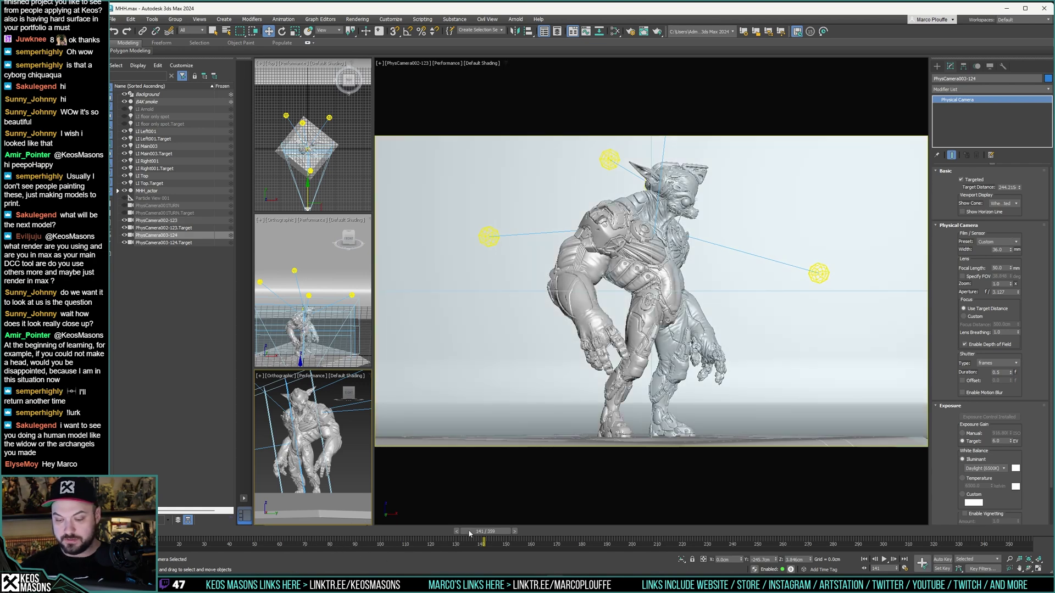
Step: Switch the large viewport to look through PhysCamera003-124
{"action": "left_click", "coordinate": [409, 59]}
{"action": "left_click", "coordinate": [409, 62]}
{"action": "mouse_move", "coordinate": [428, 70]}
{"action": "left_click", "coordinate": [555, 91]}
Step: Test-render frame 137 through PhysCamera003-124, review the pose, and close the render
{"action": "mouse_move", "coordinate": [502, 531]}
{"action": "left_mouse_down"}
{"action": "mouse_move", "coordinate": [485, 533]}
{"action": "mouse_move", "coordinate": [522, 534]}
{"action": "mouse_move", "coordinate": [493, 532]}
{"action": "left_mouse_up"}
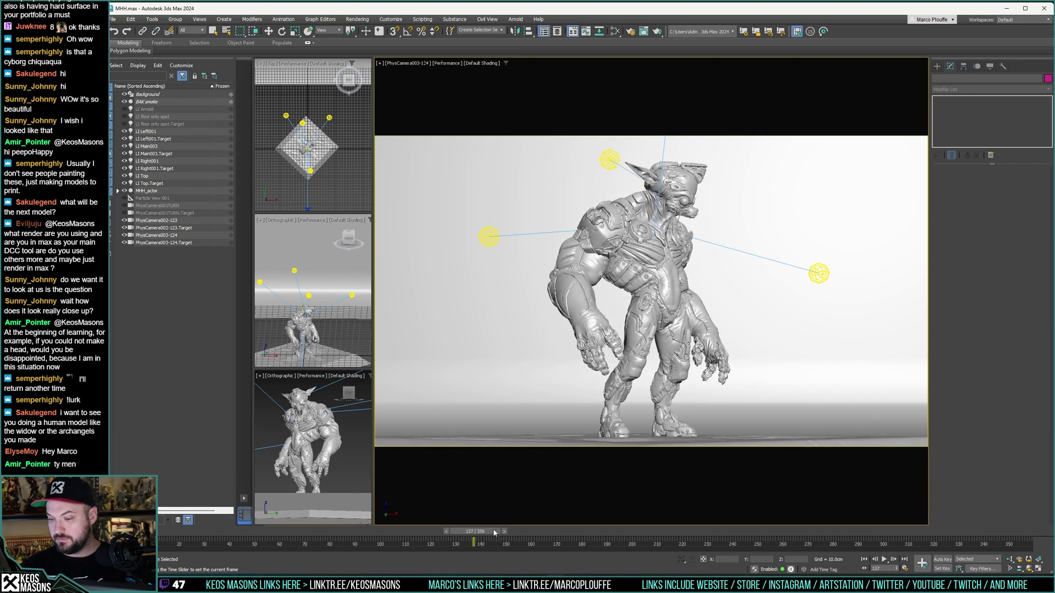
{"action": "key", "text": "w"}
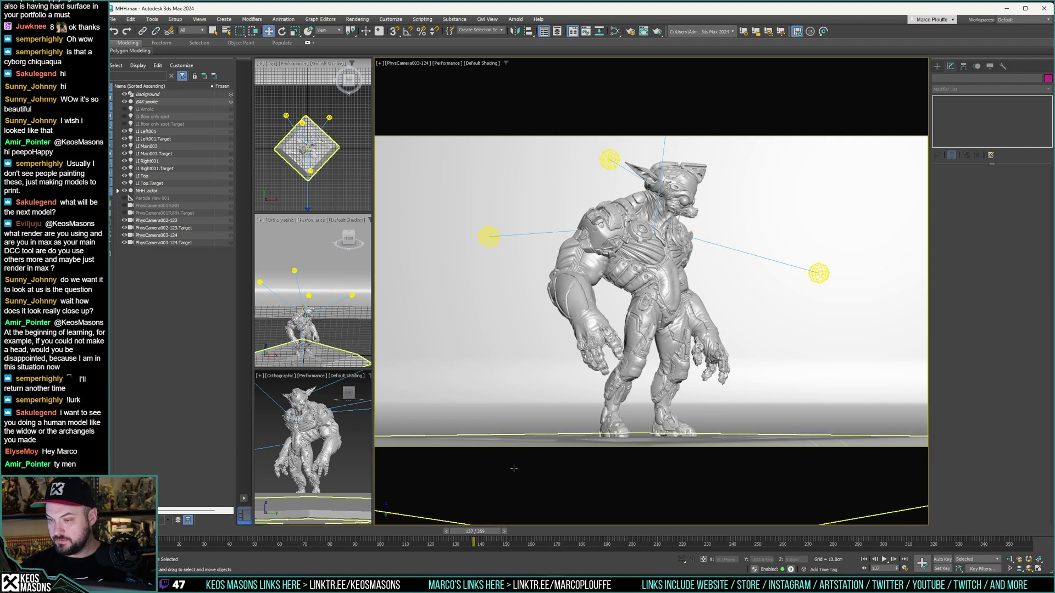
{"action": "left_click", "coordinate": [658, 33]}
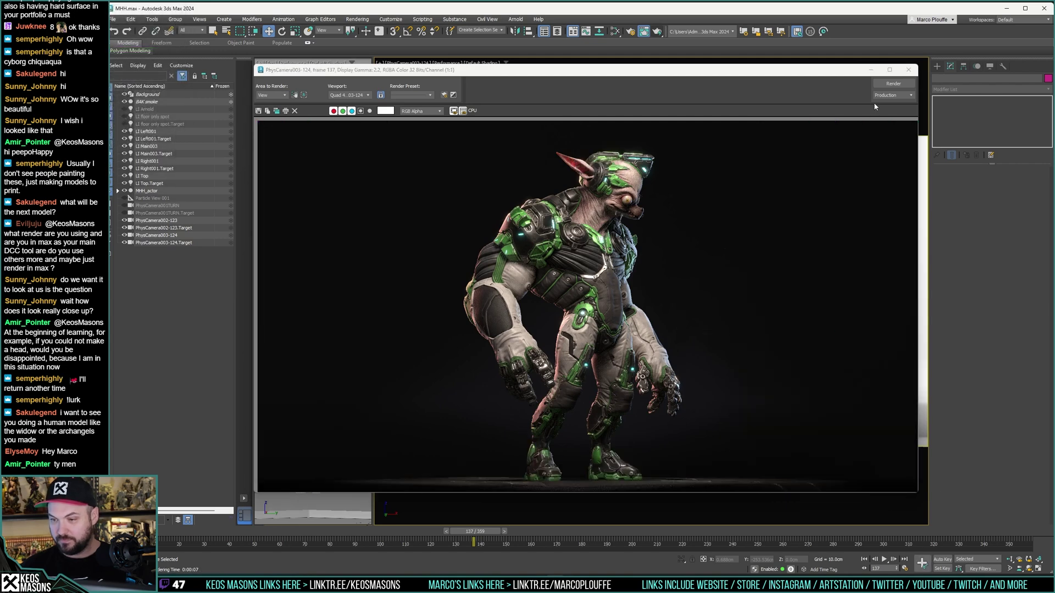
{"action": "left_click", "coordinate": [908, 70]}
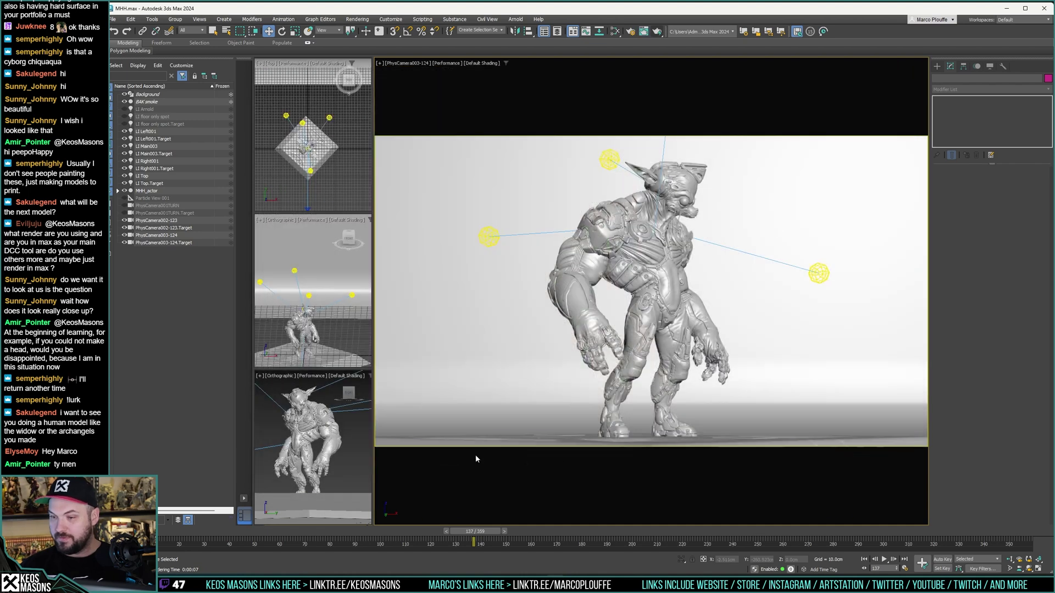
Step: Test-render frame 144 through PhysCamera003-124, compare the character's angle, and close the render
{"action": "left_click", "coordinate": [463, 519]}
{"action": "left_click_drag", "start_coordinate": [471, 532], "coordinate": [487, 536]}
{"action": "key", "text": "w"}
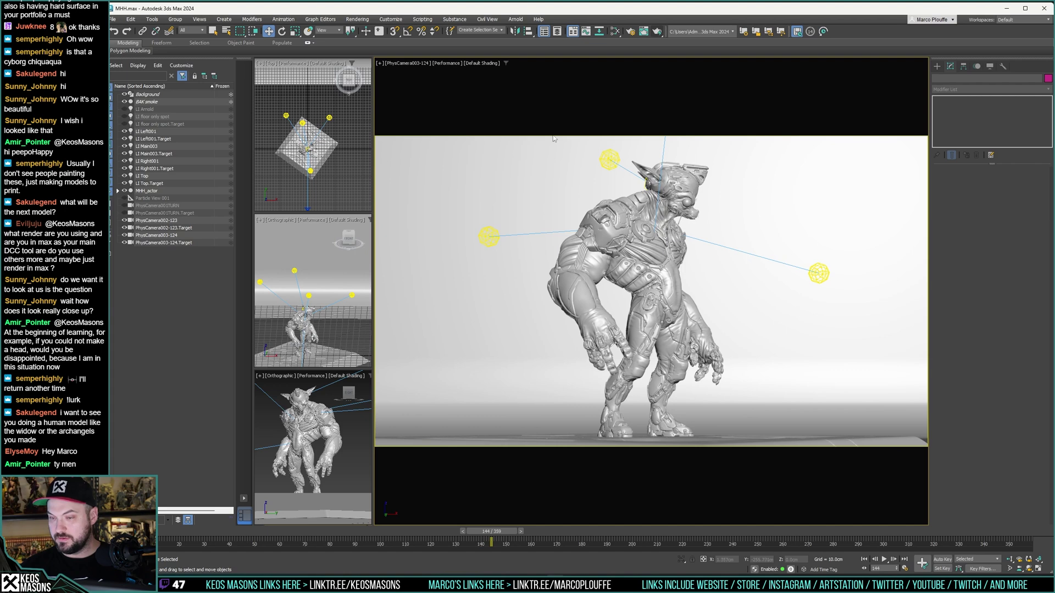
{"action": "left_click", "coordinate": [658, 32]}
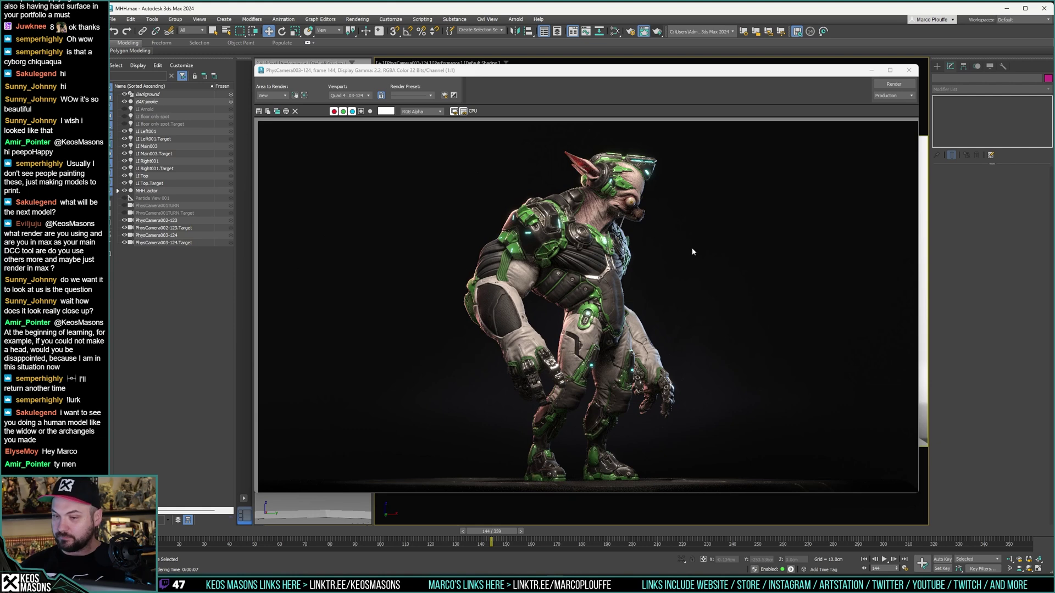
{"action": "left_click", "coordinate": [909, 69]}
Step: Move the timeline to frame 139, render it through PhysCamera003-124, and close the render
{"action": "left_click_drag", "start_coordinate": [493, 534], "coordinate": [482, 536]}
{"action": "key", "text": "w"}
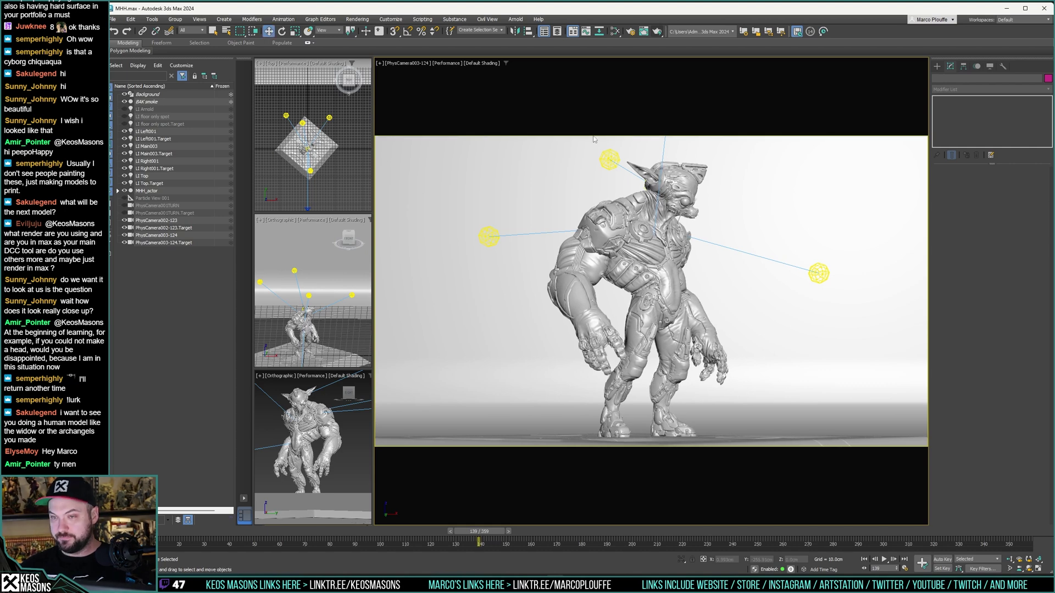
{"action": "left_click", "coordinate": [657, 34]}
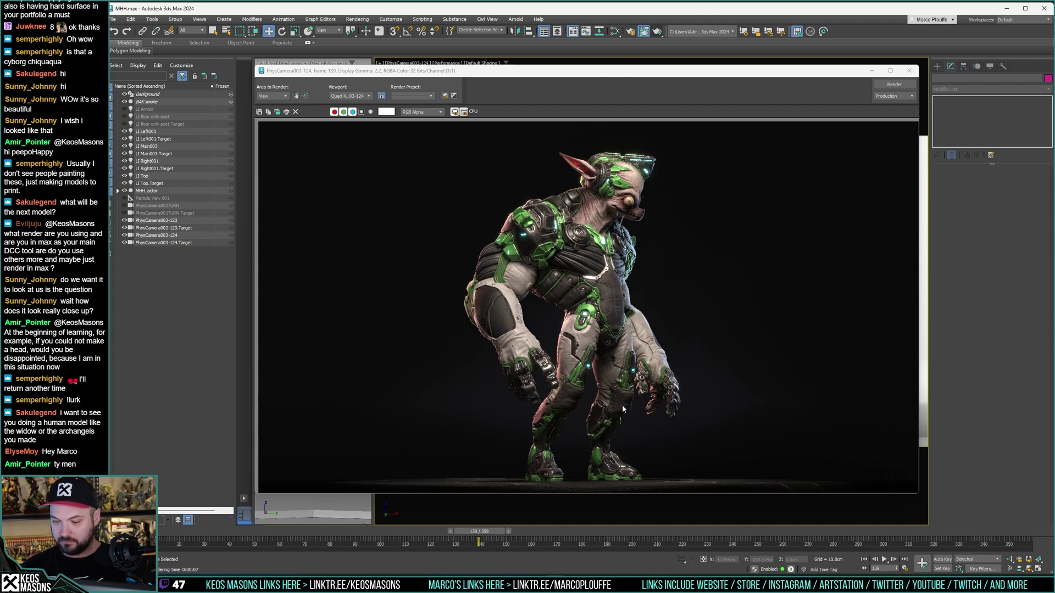
{"action": "left_click", "coordinate": [911, 72]}
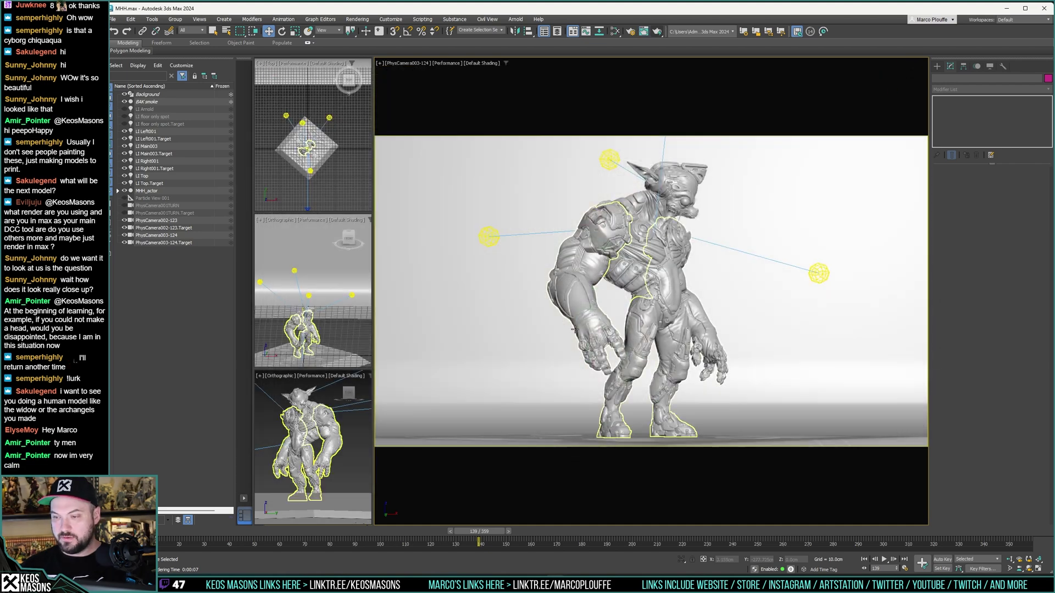
Step: Reopen the rendered image of frame 139 and begin saving it to the test folder
{"action": "left_click", "coordinate": [632, 32]}
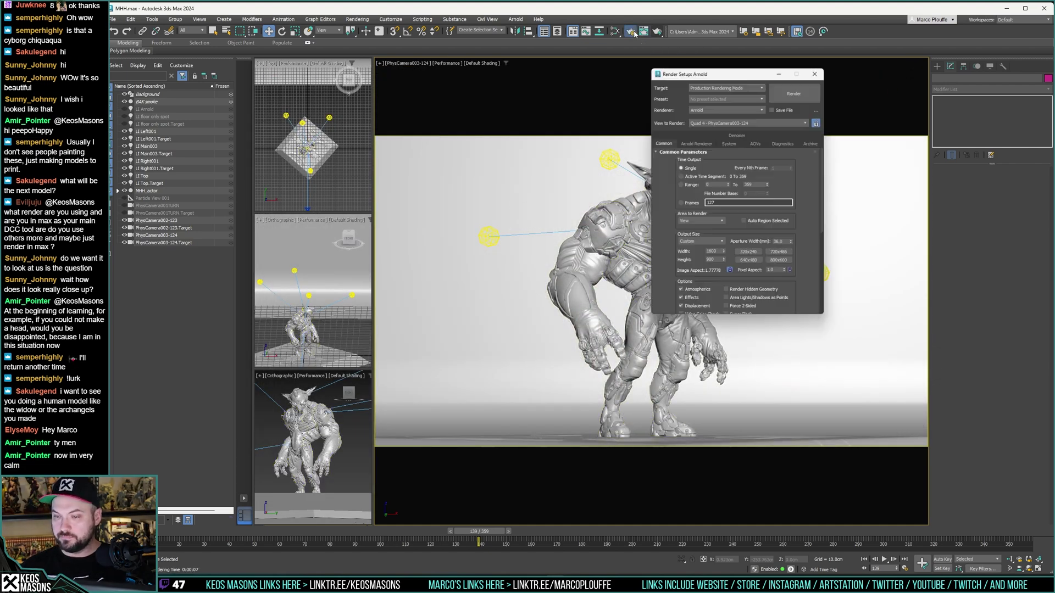
{"action": "left_click", "coordinate": [819, 69]}
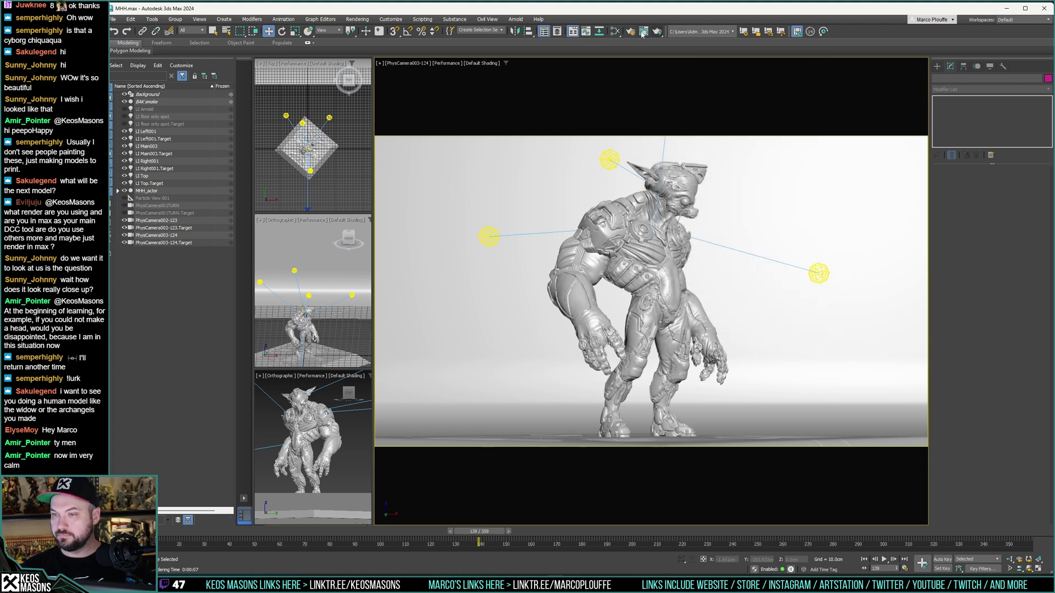
{"action": "left_click", "coordinate": [645, 33]}
{"action": "left_click", "coordinate": [262, 112]}
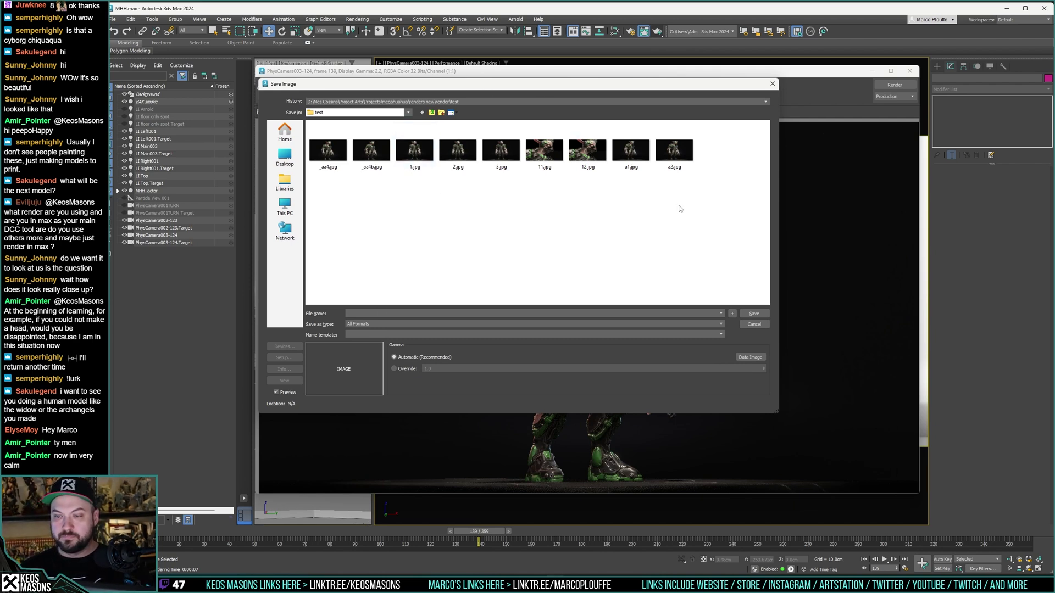
Step: Delete all the old JPG test renders from the test folder, working back to _aa4.jpg
{"action": "left_click", "coordinate": [673, 151]}
{"action": "key", "text": "Delete"}
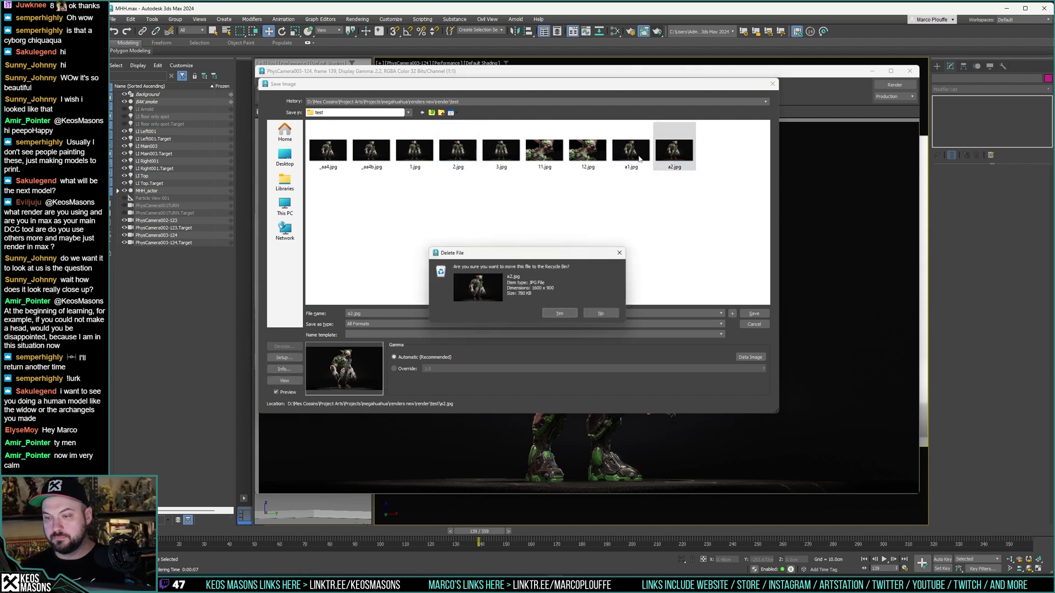
{"action": "key", "text": "Return"}
{"action": "left_click", "coordinate": [638, 160]}
{"action": "key", "text": "Delete"}
{"action": "key", "text": "Return"}
{"action": "left_click", "coordinate": [589, 157]}
{"action": "key", "text": "Delete"}
{"action": "key", "text": "Return"}
{"action": "left_click", "coordinate": [540, 156]}
{"action": "key", "text": "Delete"}
{"action": "key", "text": "Return"}
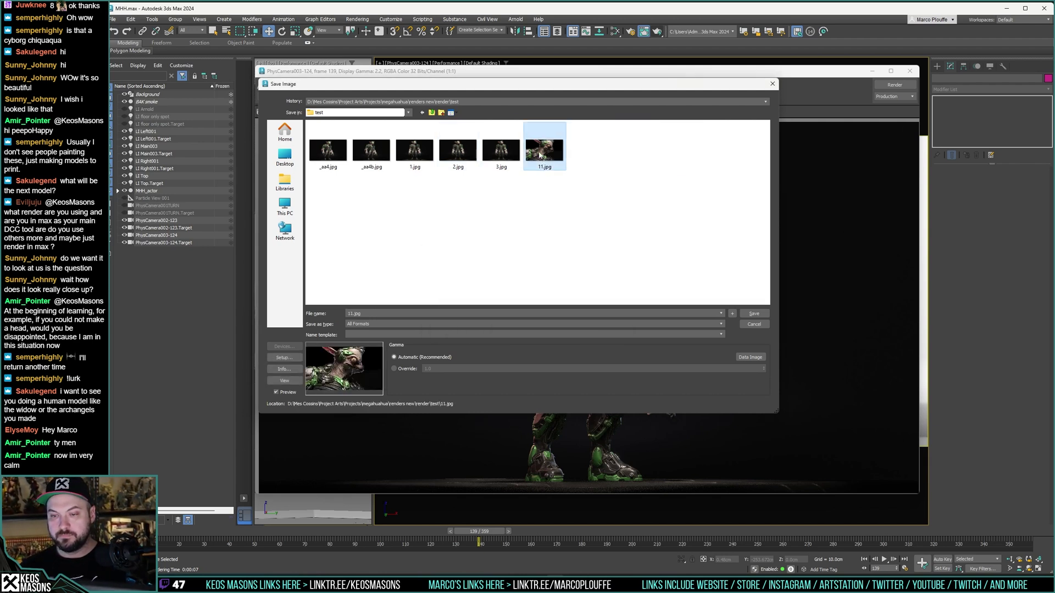
{"action": "left_click", "coordinate": [501, 154]}
{"action": "key", "text": "Delete"}
{"action": "key", "text": "Return"}
{"action": "left_click", "coordinate": [460, 156]}
{"action": "key", "text": "Delete"}
{"action": "key", "text": "Return"}
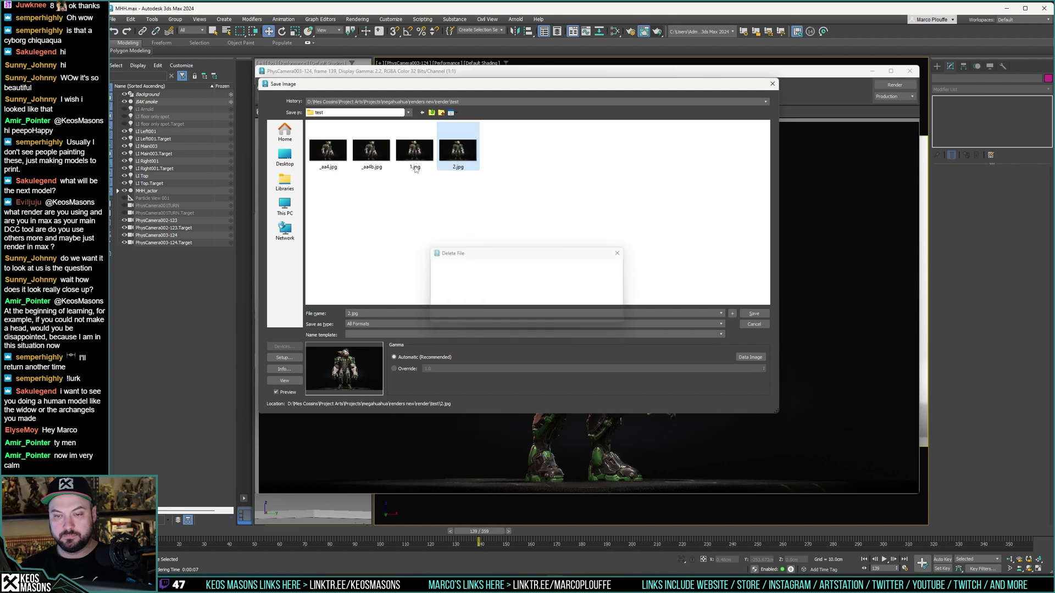
{"action": "left_click", "coordinate": [416, 165]}
{"action": "key", "text": "Delete"}
{"action": "key", "text": "Return"}
{"action": "left_click", "coordinate": [364, 165]}
{"action": "key", "text": "Delete"}
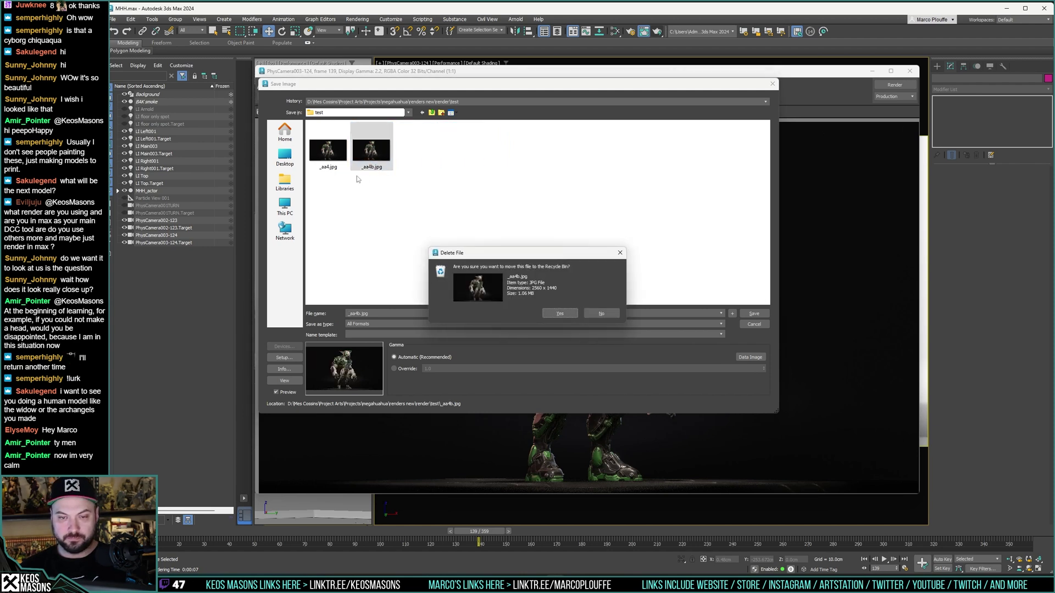
{"action": "key", "text": "Return"}
{"action": "left_click", "coordinate": [336, 164]}
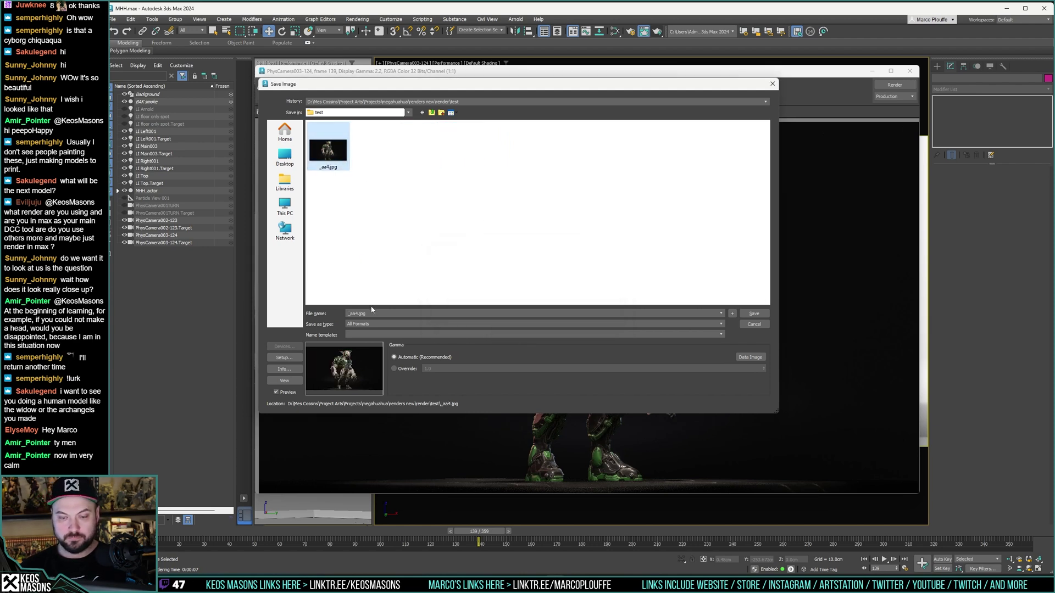
{"action": "key", "text": "Delete"}
{"action": "key", "text": "Return"}
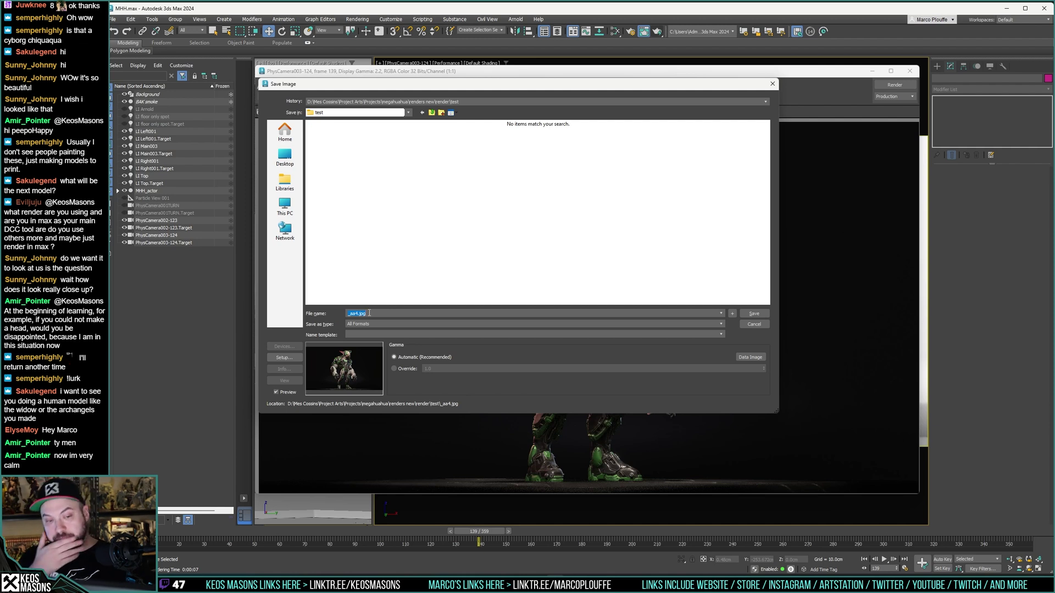
Step: Save the frame 139 render as a JPEG named 3a in the test folder
{"action": "type", "text": "3a"}
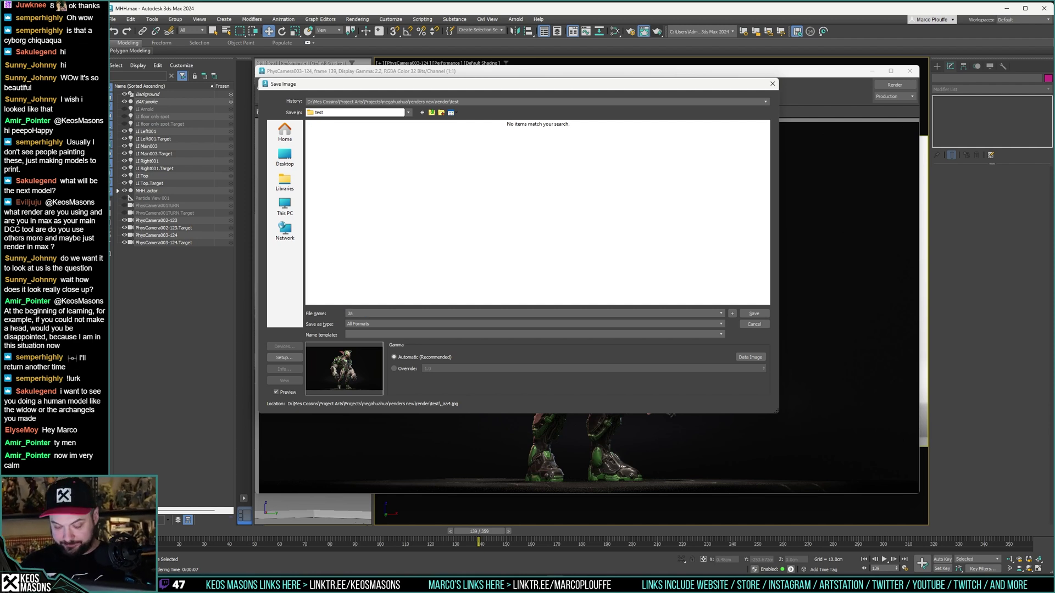
{"action": "key", "text": "Return"}
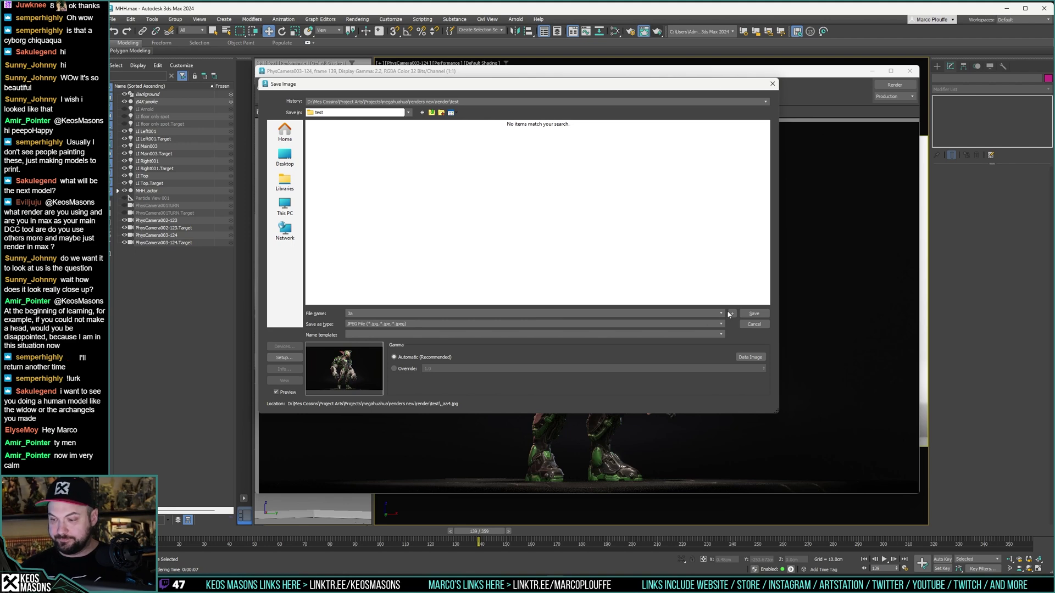
{"action": "left_click", "coordinate": [494, 295]}
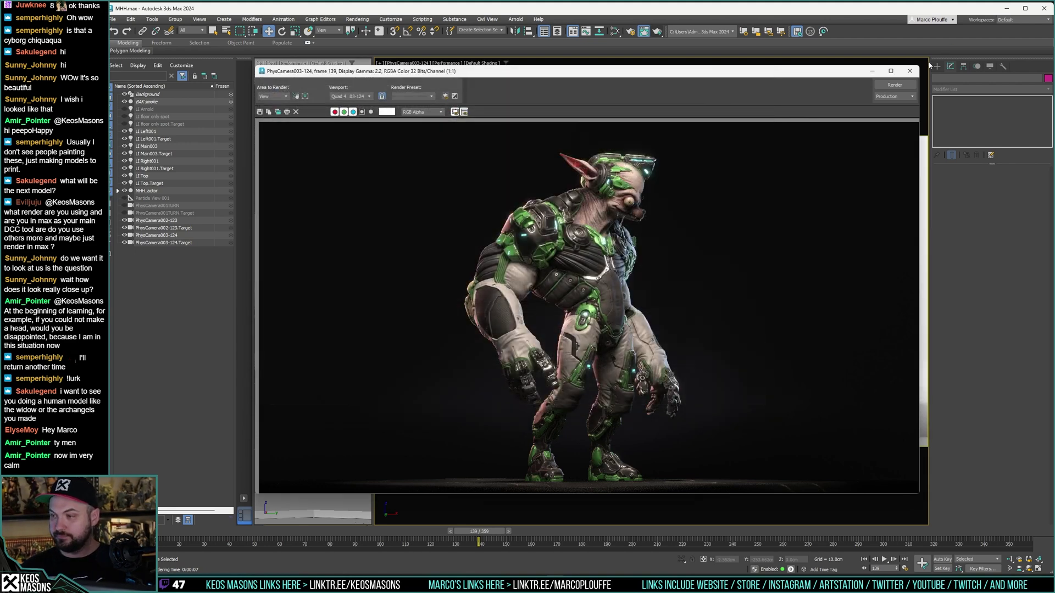
Step: Close the frame 139 render, clear the selection, and set the two lower side viewports to Front and Left views
{"action": "left_click", "coordinate": [910, 71]}
{"action": "key", "text": "ctrl+d"}
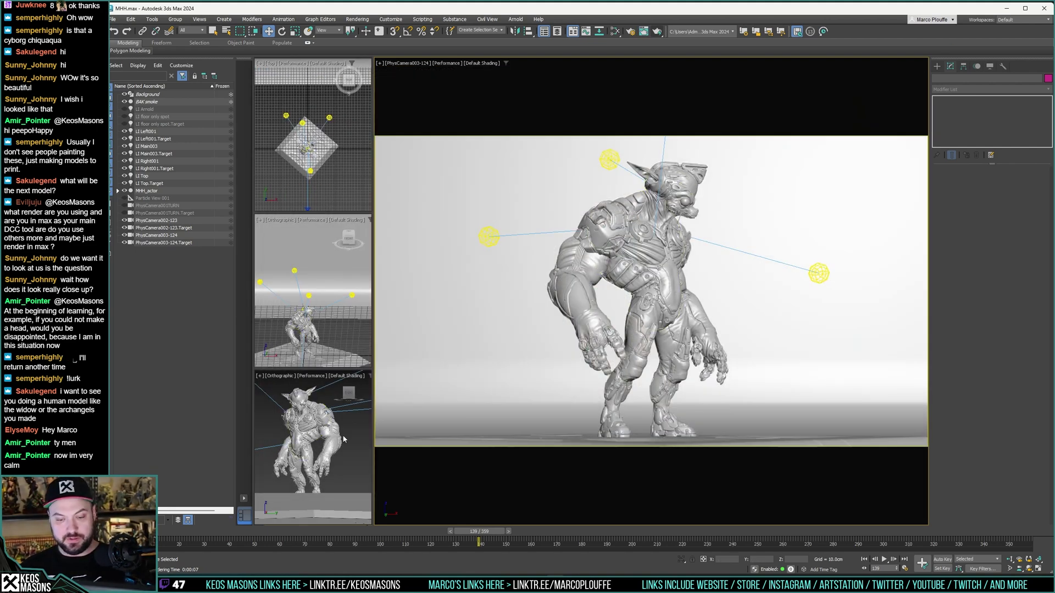
{"action": "scroll", "coordinate": [321, 423], "scroll_direction": "down", "scroll_amount": 5}
{"action": "scroll", "coordinate": [313, 412], "scroll_direction": "down", "scroll_amount": 4}
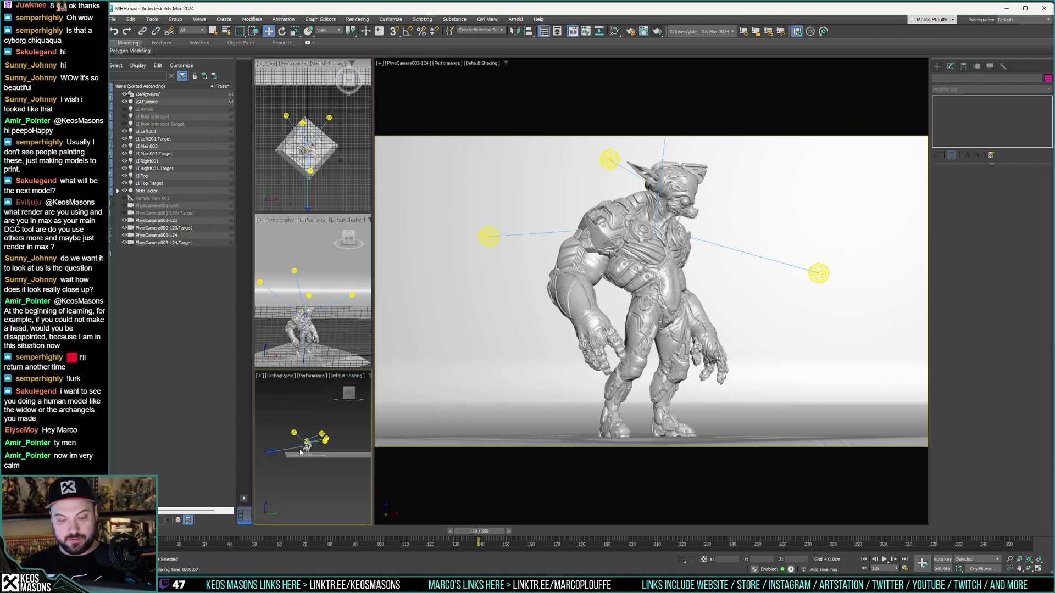
{"action": "middle_click_drag", "start_coordinate": [314, 430], "coordinate": [314, 427]}
{"action": "middle_click_drag", "start_coordinate": [331, 338], "coordinate": [311, 292]}
{"action": "key", "text": "f"}
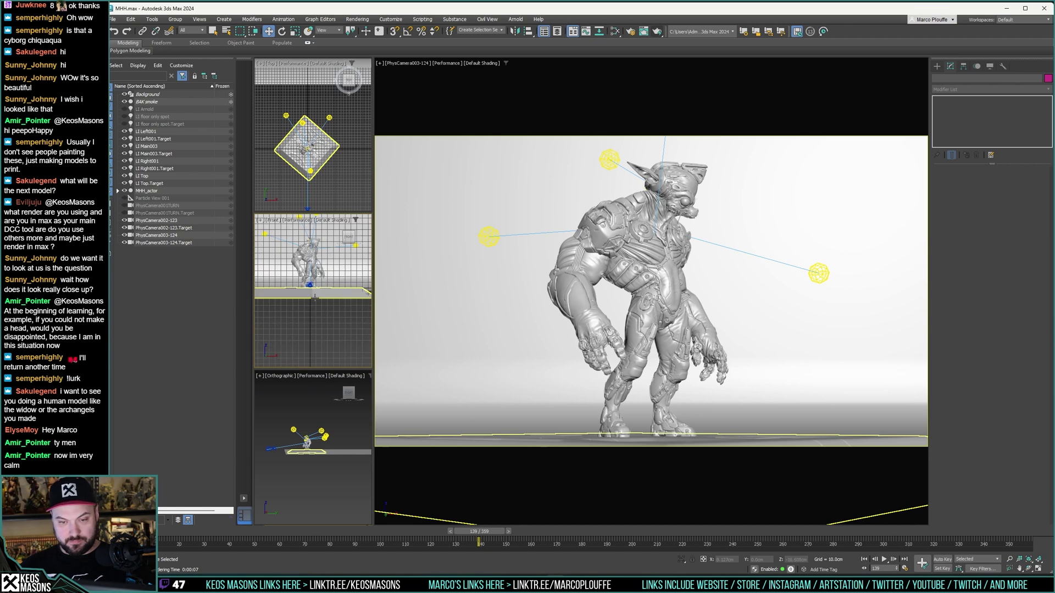
{"action": "middle_click_drag", "start_coordinate": [320, 446], "coordinate": [320, 440]}
{"action": "key", "text": "l"}
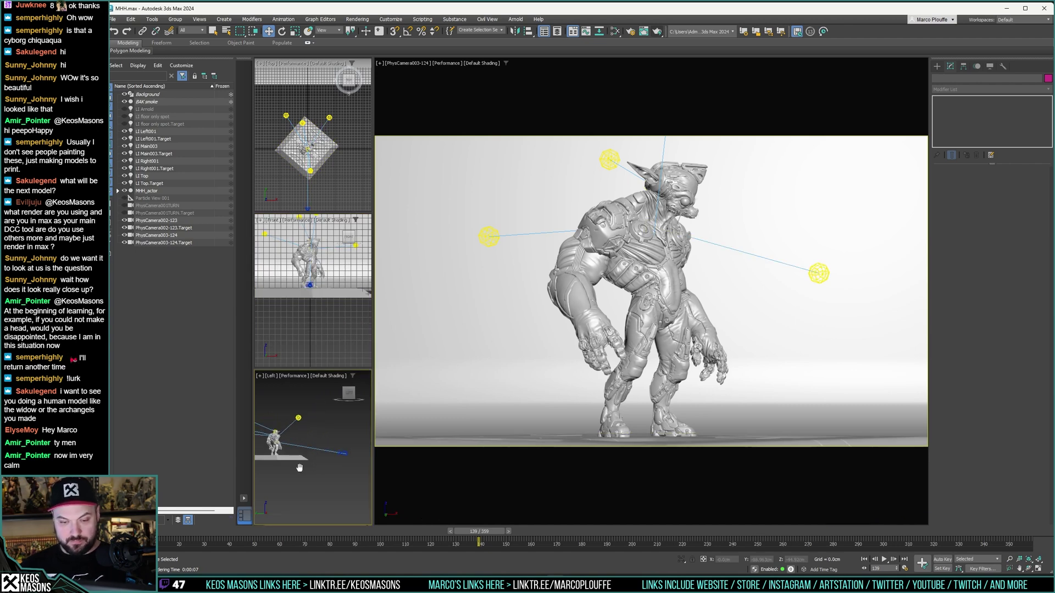
Step: Raise PhysCamera003-124 to a height of about 36 cm in the Left view and render frame 139
{"action": "left_click", "coordinate": [311, 444]}
{"action": "middle_click_drag", "start_coordinate": [315, 418], "coordinate": [330, 430]}
{"action": "mouse_move", "coordinate": [330, 430]}
{"action": "left_mouse_down"}
{"action": "mouse_move", "coordinate": [335, 401]}
{"action": "mouse_move", "coordinate": [337, 411]}
{"action": "left_mouse_up"}
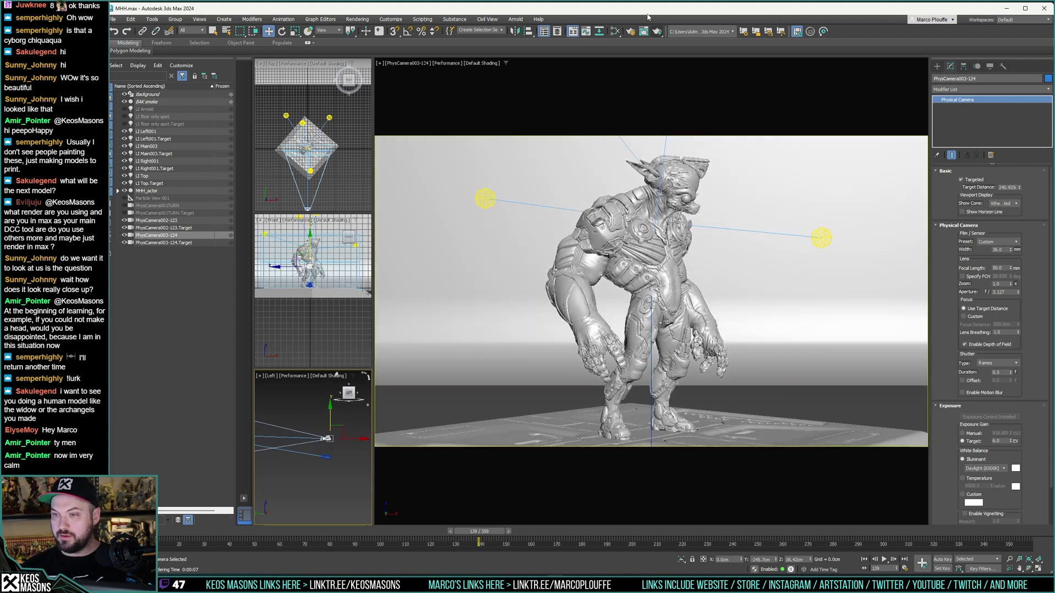
{"action": "left_click", "coordinate": [657, 31]}
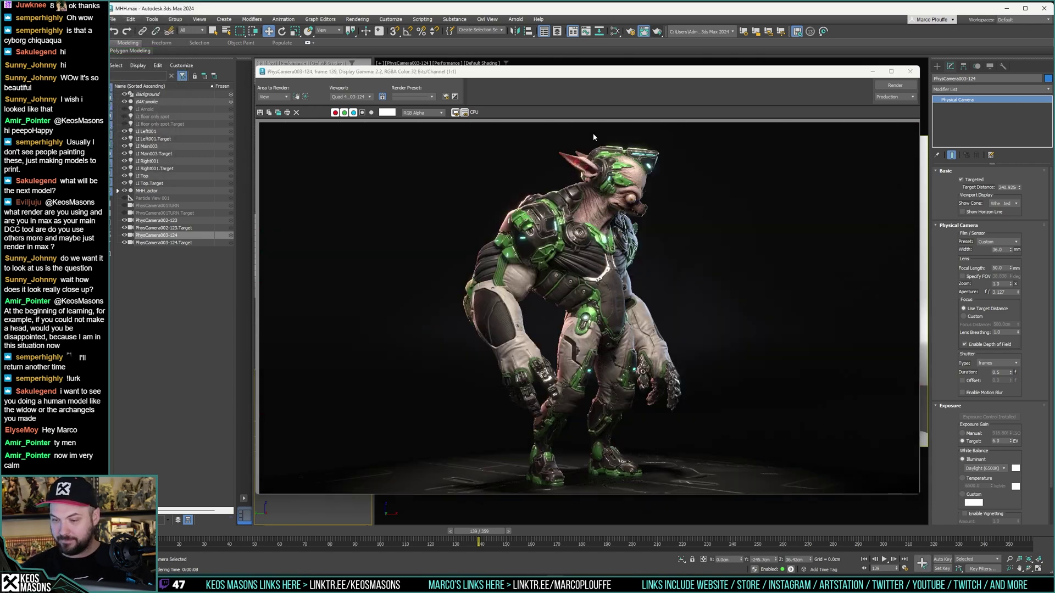
Step: Save the raised-camera render of frame 139 as a JPEG named 3b in the test folder
{"action": "left_click", "coordinate": [260, 112]}
{"action": "left_click", "coordinate": [330, 159]}
{"action": "double_click", "coordinate": [351, 314]}
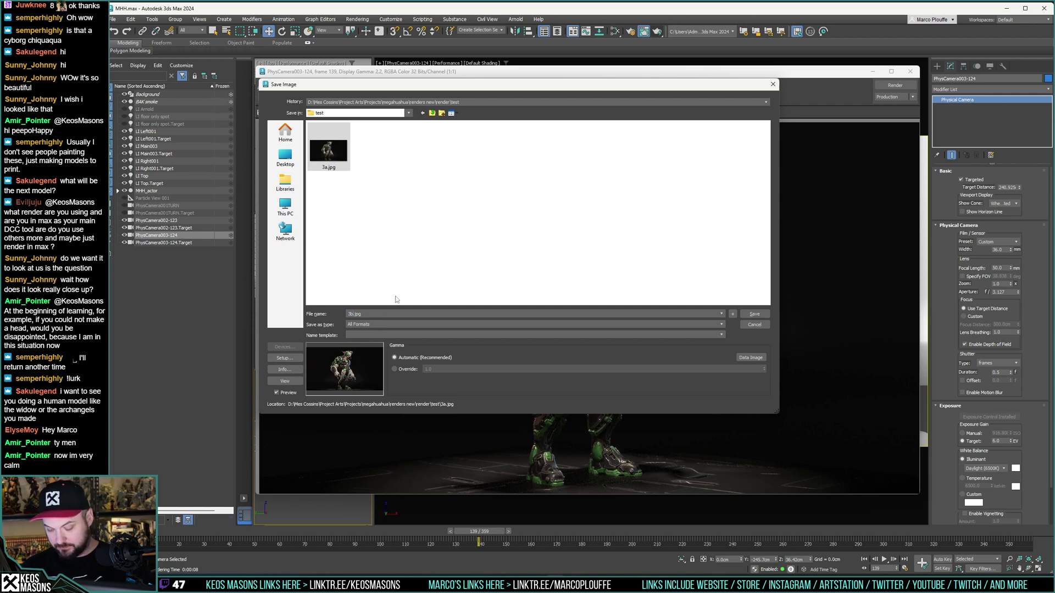
{"action": "key", "text": "Return"}
{"action": "left_click", "coordinate": [494, 297]}
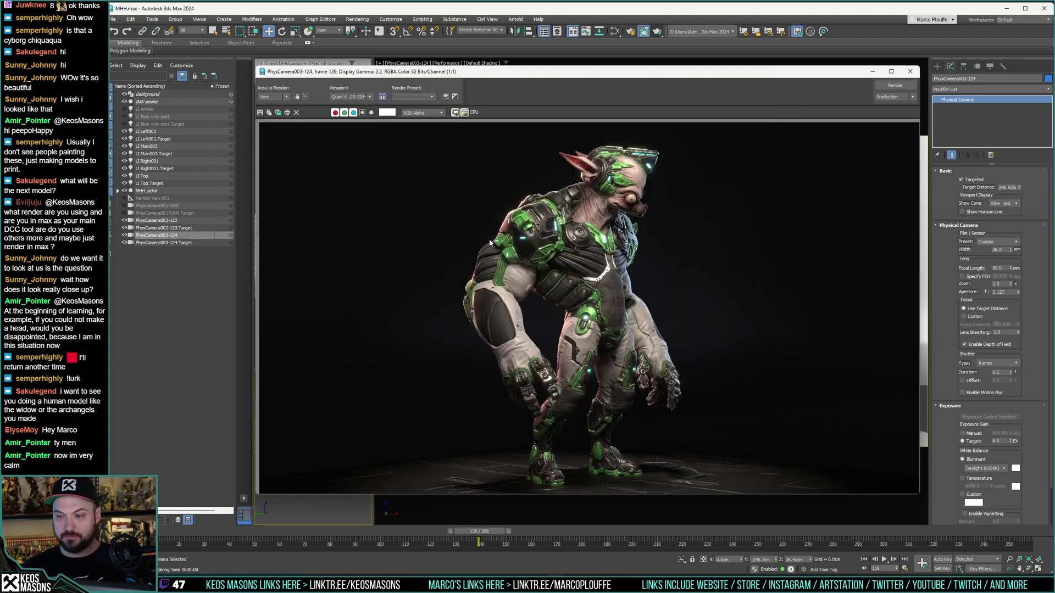
Step: Compare the two saved frame 139 renders in the image viewer, and close the viewer and the render
{"action": "key", "text": "alt+Tab"}
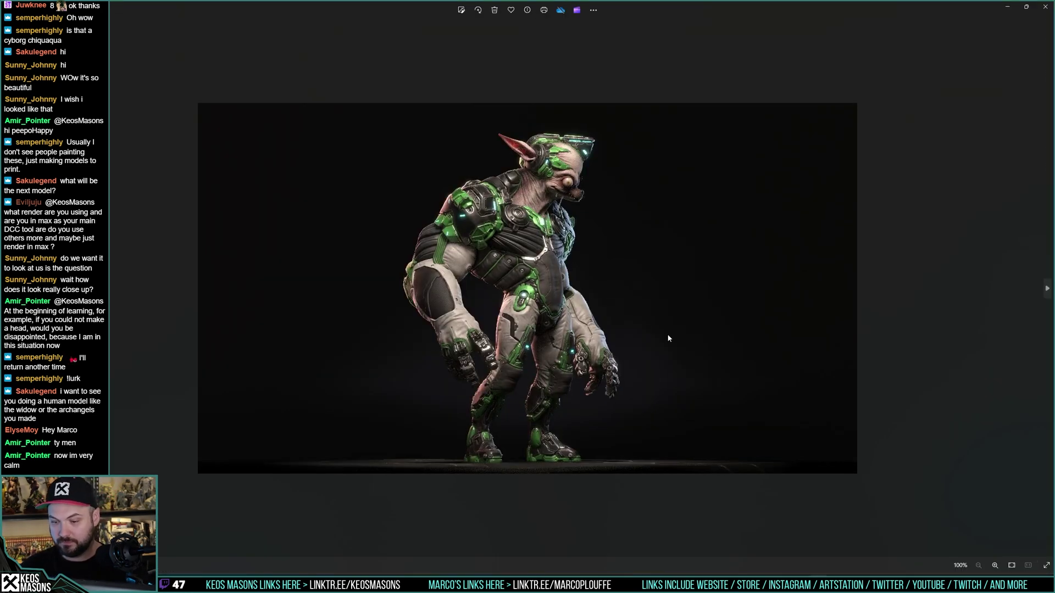
{"action": "key", "text": "Right"}
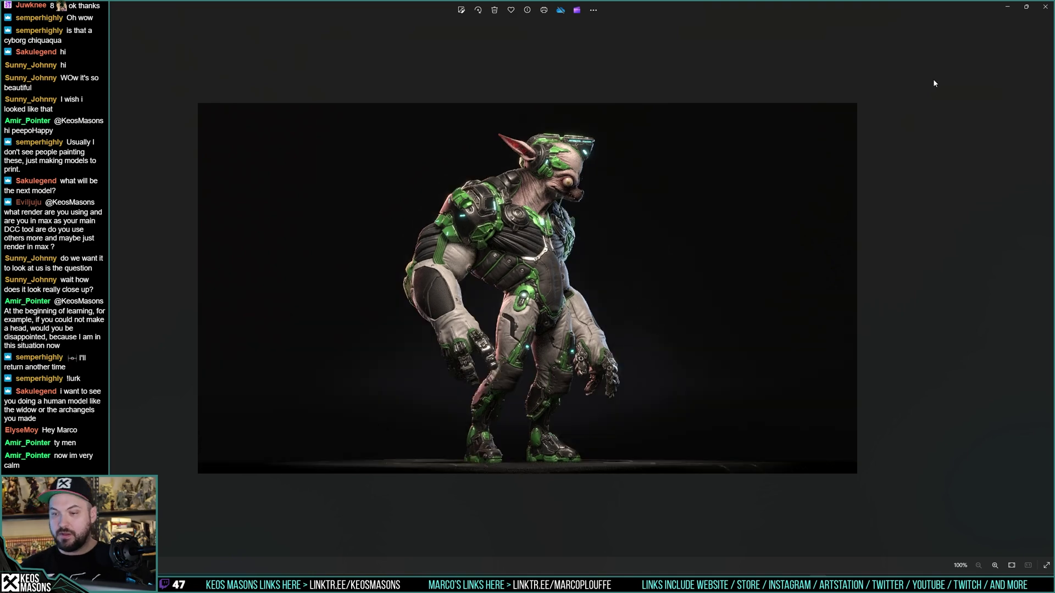
{"action": "left_click", "coordinate": [1045, 7]}
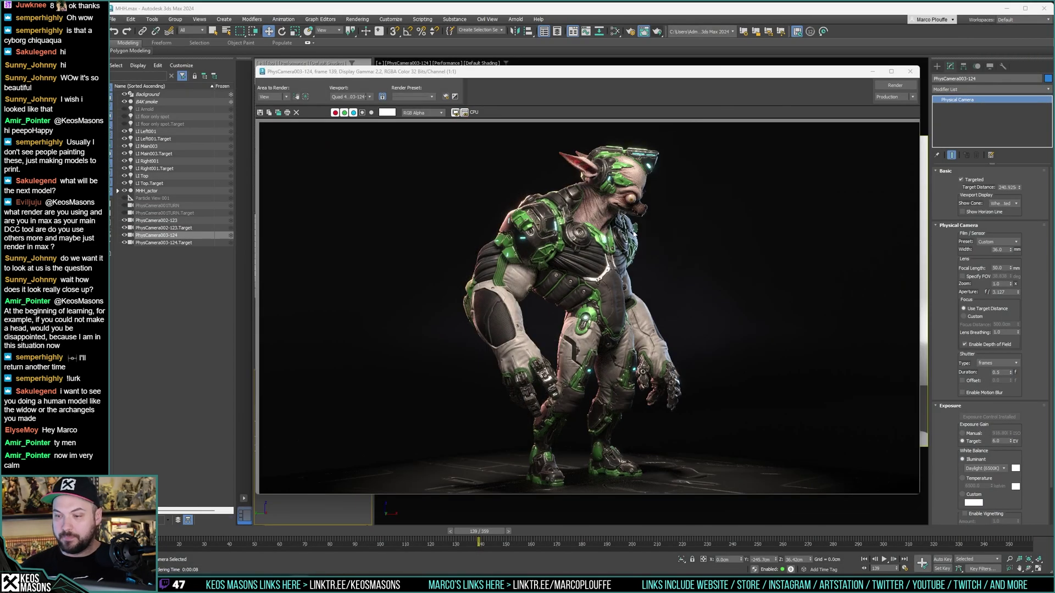
{"action": "left_click", "coordinate": [910, 71]}
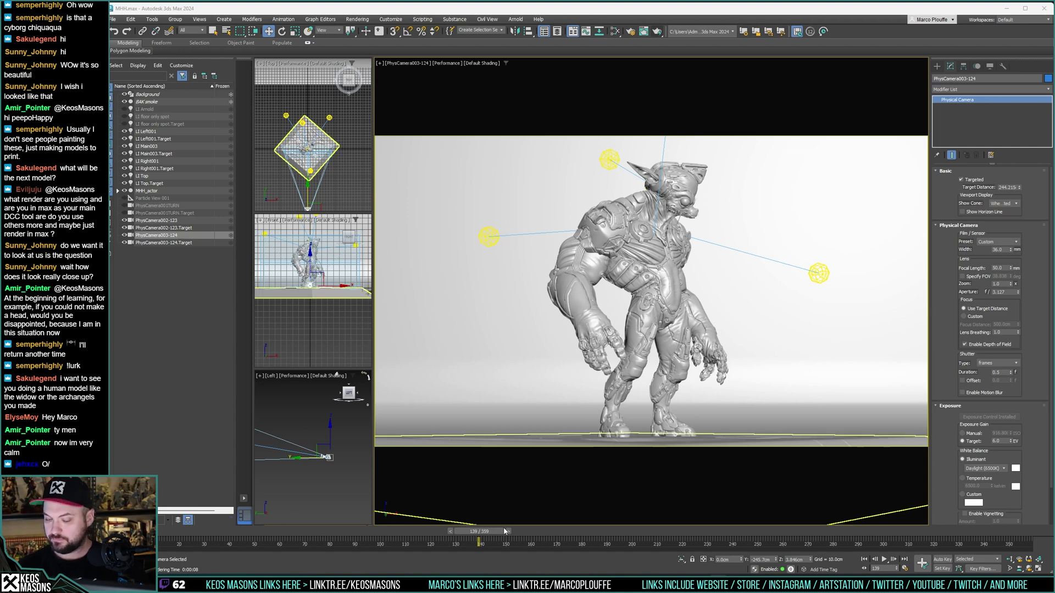
Step: Move the timeline to frame 101, render it through PhysCamera003-124, and close the render
{"action": "left_click_drag", "start_coordinate": [502, 535], "coordinate": [411, 536]}
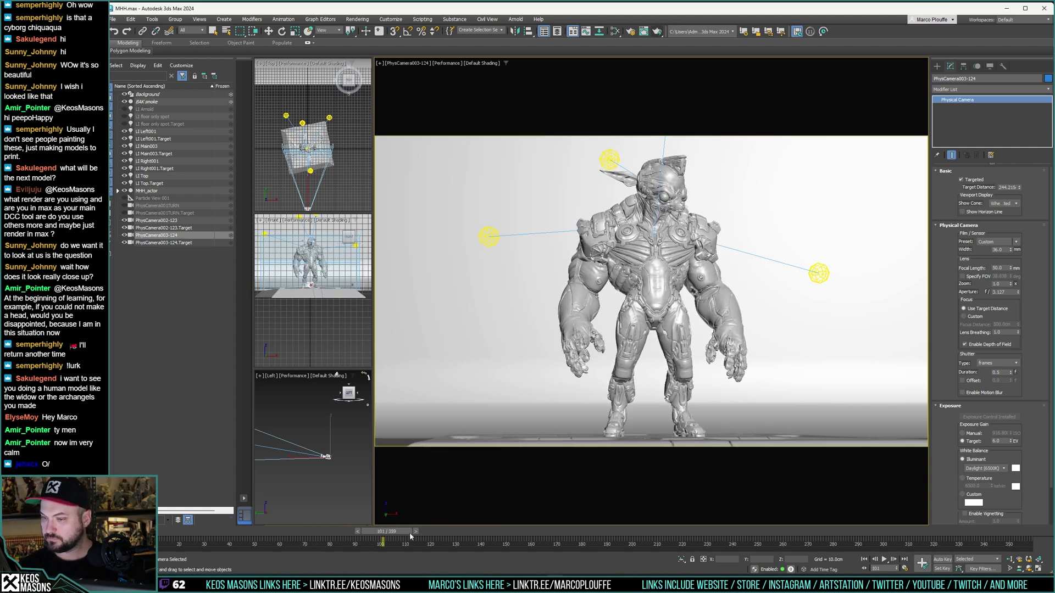
{"action": "left_click", "coordinate": [657, 32]}
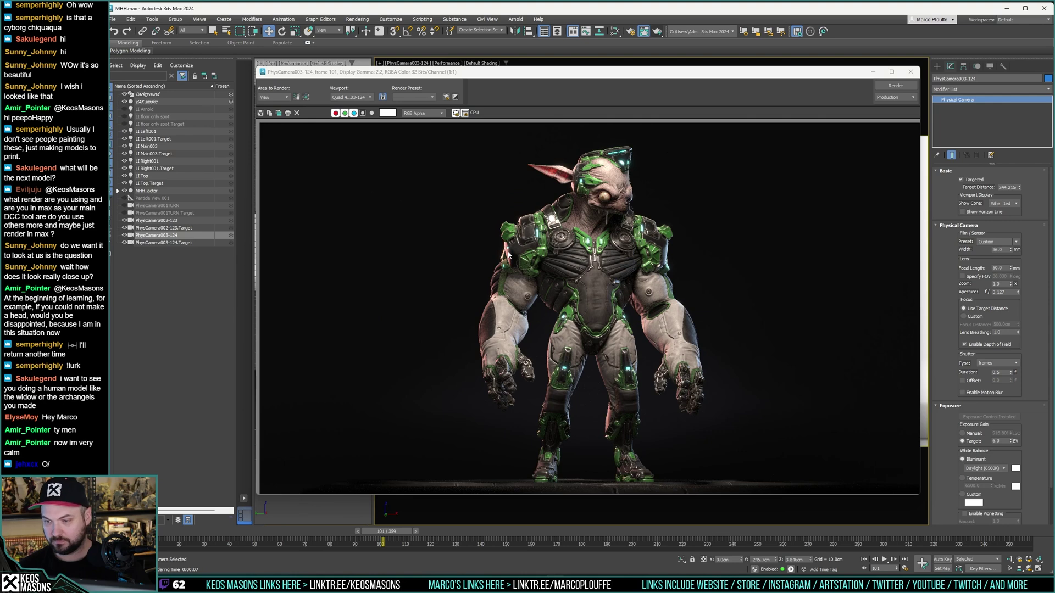
{"action": "left_click", "coordinate": [910, 72]}
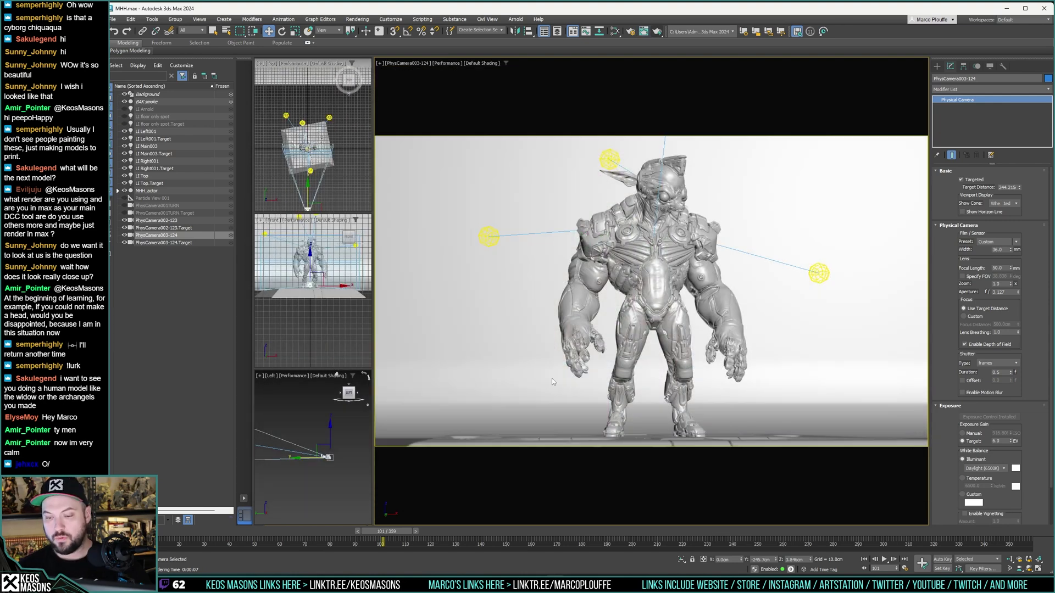
Step: Check the saved render of the side pose in the image viewer and set the timeline to frame 140
{"action": "left_click_drag", "start_coordinate": [411, 533], "coordinate": [477, 537]}
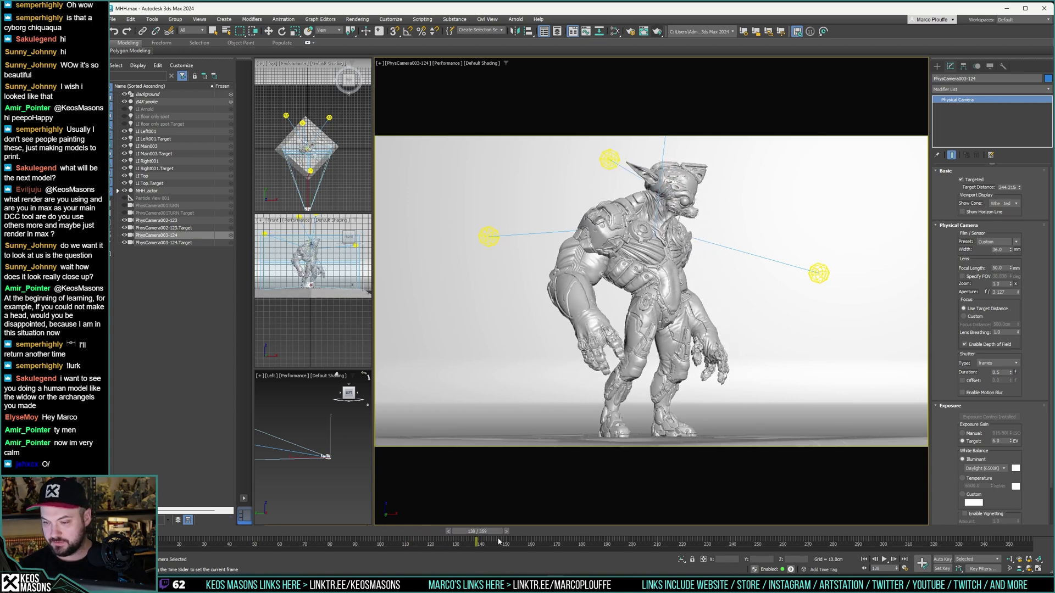
{"action": "key", "text": "alt+Tab"}
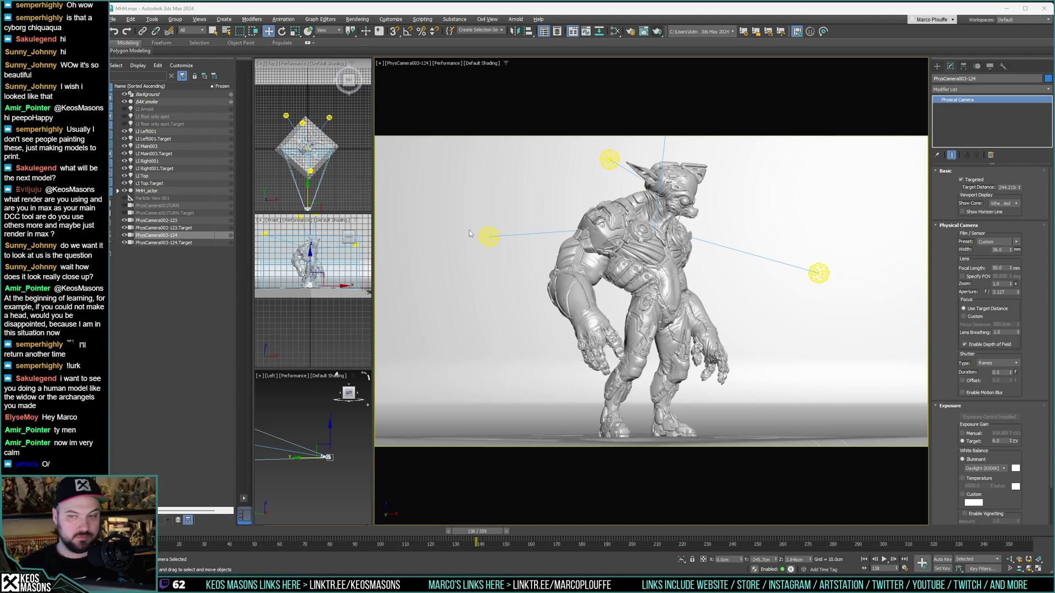
{"action": "key", "text": "alt+Tab"}
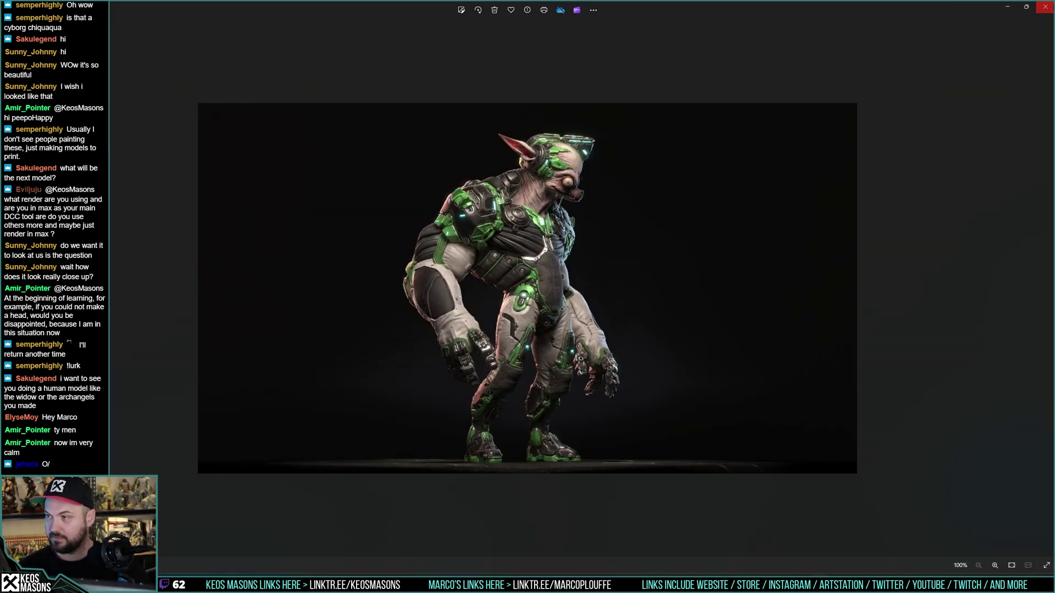
{"action": "left_click", "coordinate": [1045, 7]}
{"action": "left_click_drag", "start_coordinate": [476, 534], "coordinate": [492, 534]}
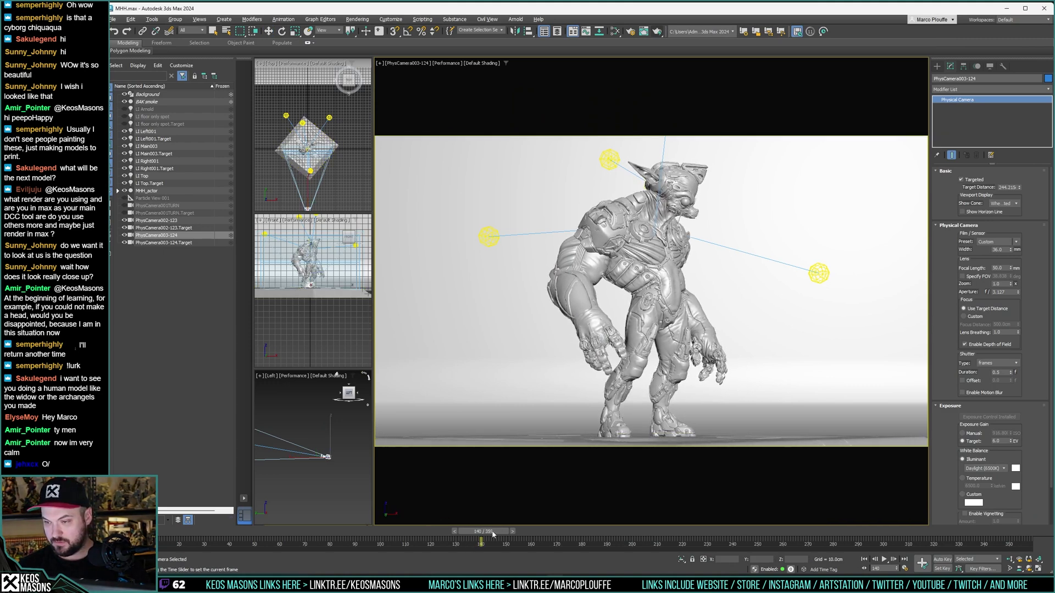
{"action": "key", "text": "w"}
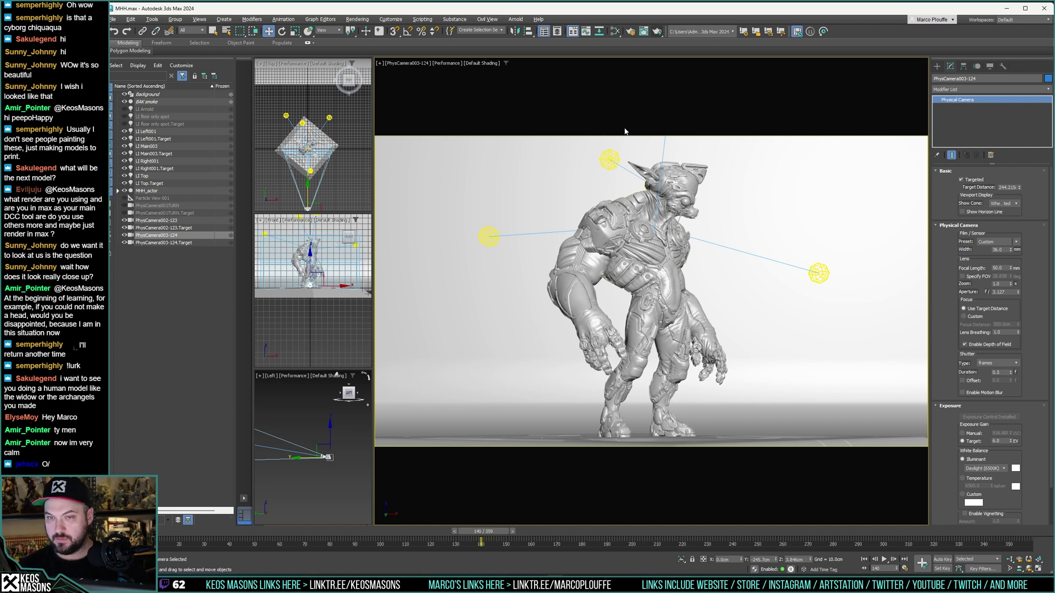
Step: Rename the camera PhysCamera003-124 to PhysCamera003-140
{"action": "left_click", "coordinate": [177, 237]}
{"action": "double_click", "coordinate": [175, 236]}
{"action": "type", "text": "140"}
{"action": "left_click", "coordinate": [183, 247]}
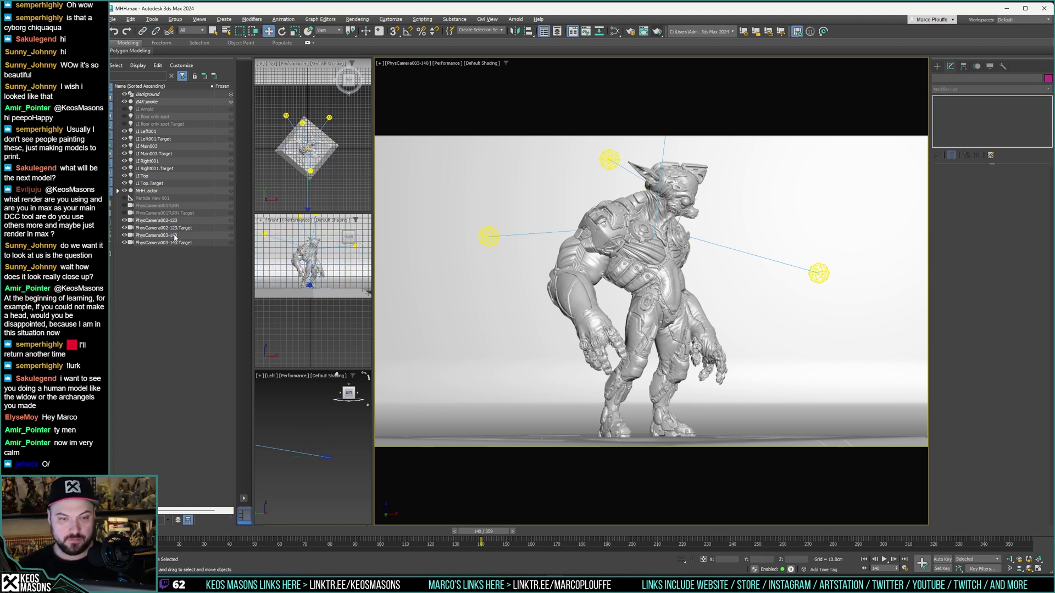
Step: Clone PhysCamera003-140 as an independent copy named PhysCamera004-141
{"action": "left_click", "coordinate": [174, 236]}
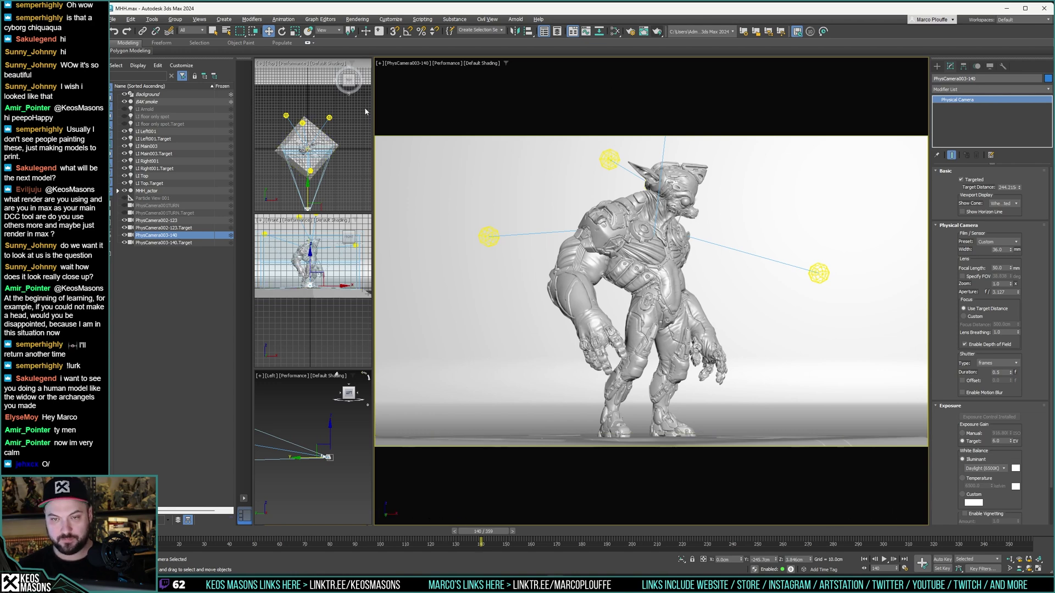
{"action": "left_click", "coordinate": [417, 67]}
{"action": "mouse_move", "coordinate": [434, 72]}
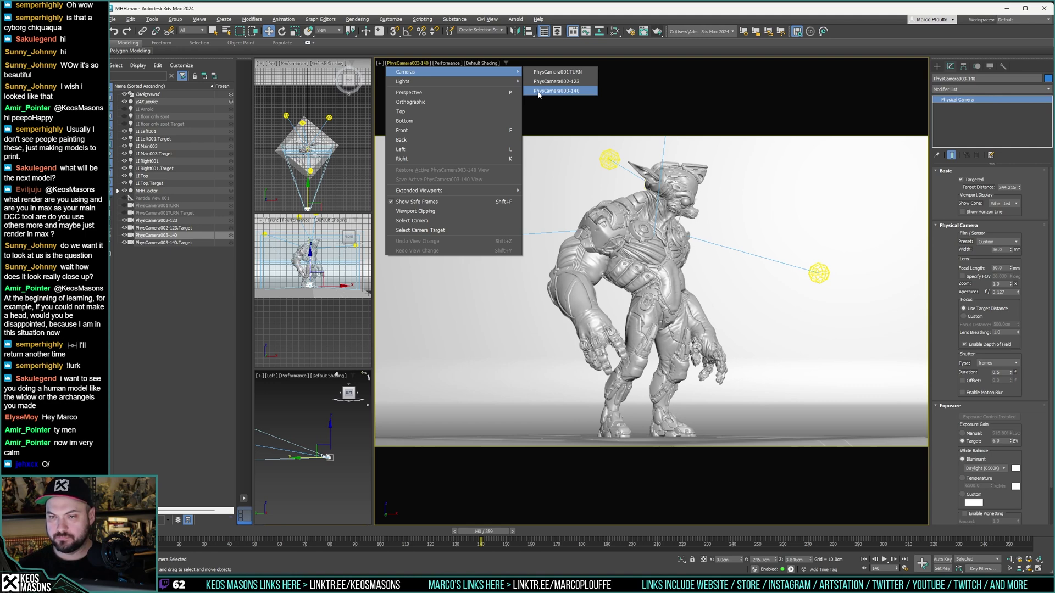
{"action": "left_click", "coordinate": [168, 236]}
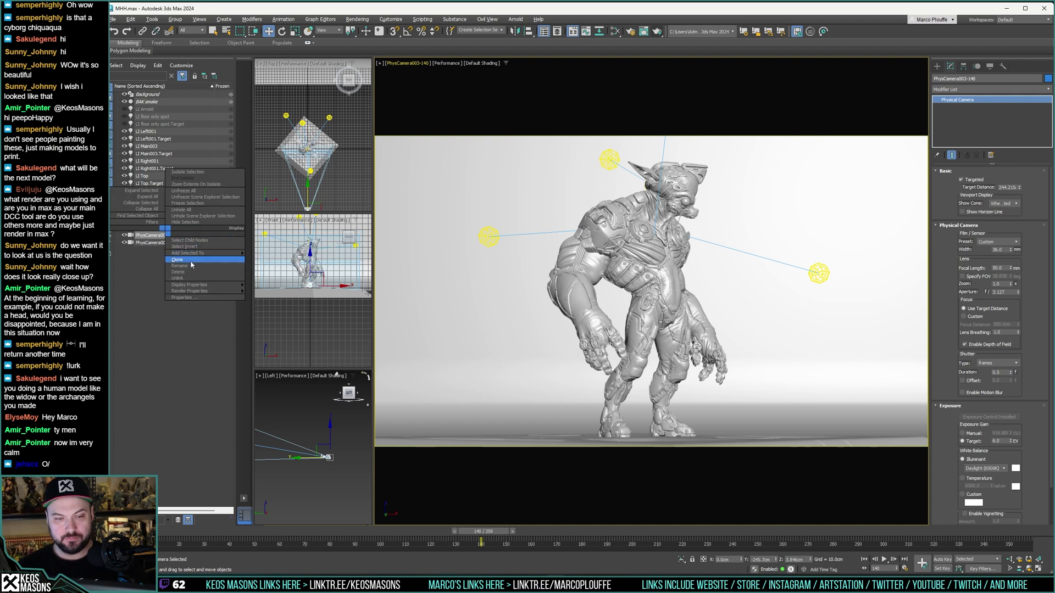
{"action": "key", "text": "ctrl+v"}
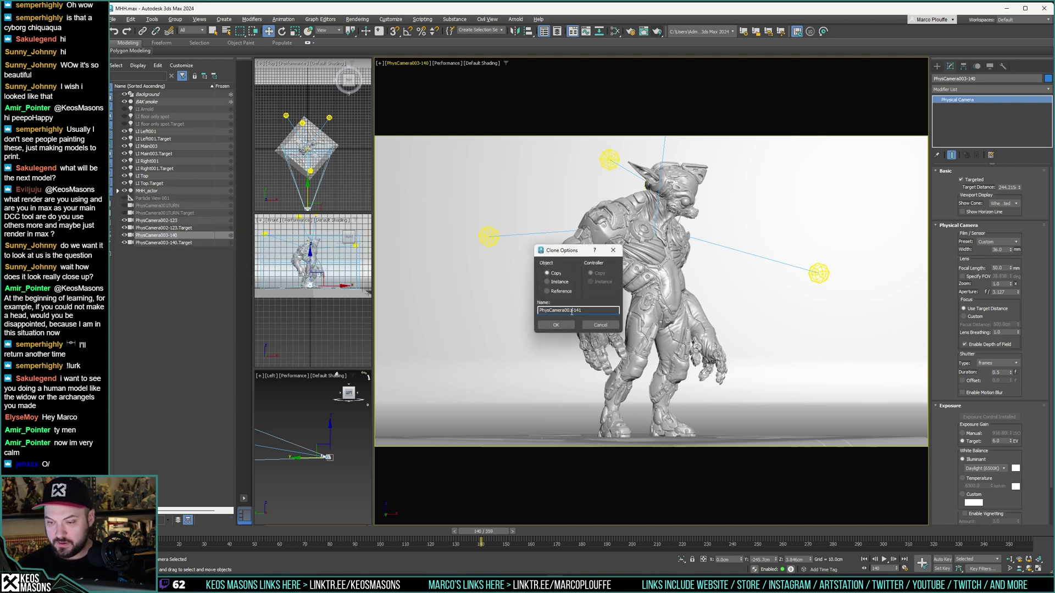
{"action": "left_click", "coordinate": [556, 325]}
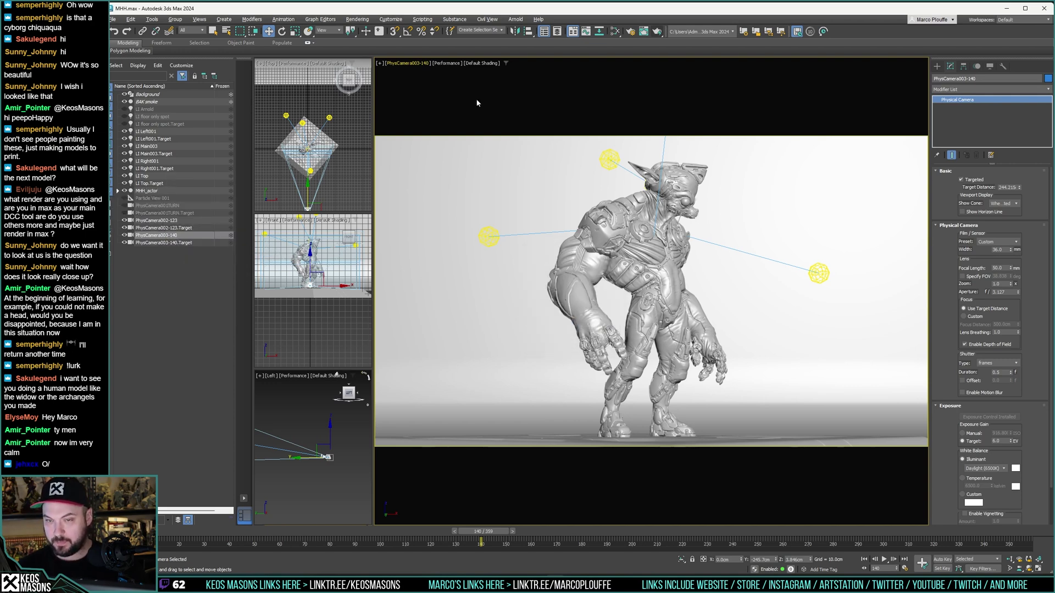
Step: Switch the main viewport to PhysCamera004-141 and render frame 68 through it
{"action": "left_click", "coordinate": [406, 62]}
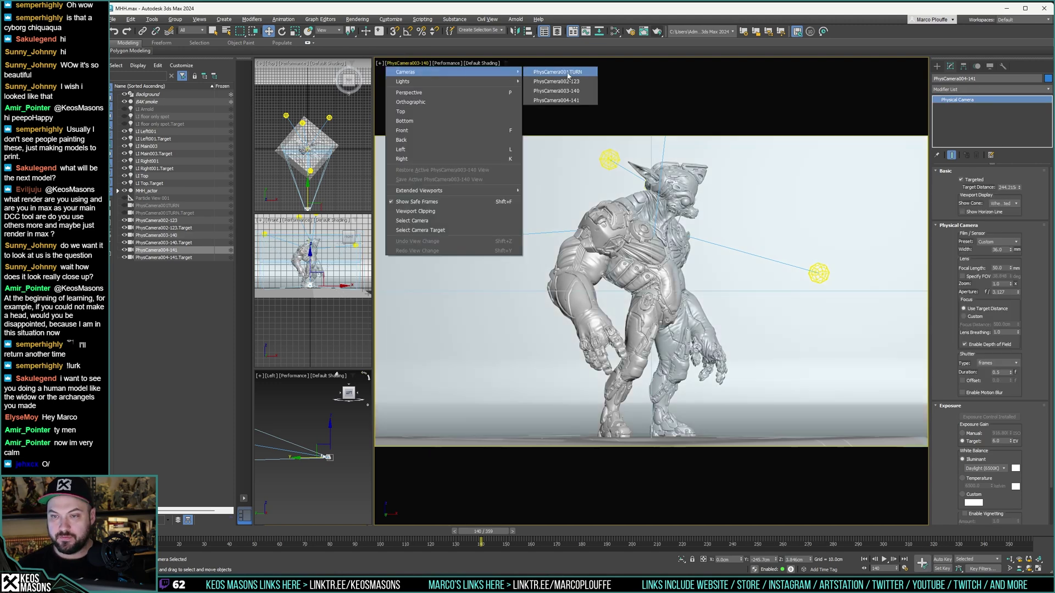
{"action": "left_click", "coordinate": [558, 100]}
{"action": "left_click_drag", "start_coordinate": [494, 532], "coordinate": [322, 538]}
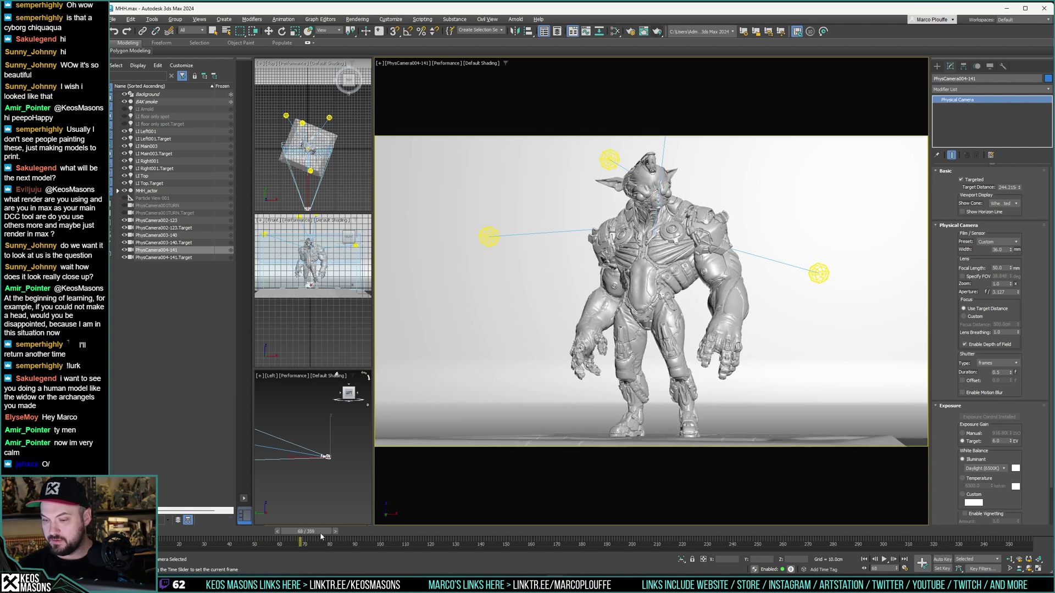
{"action": "key", "text": "w"}
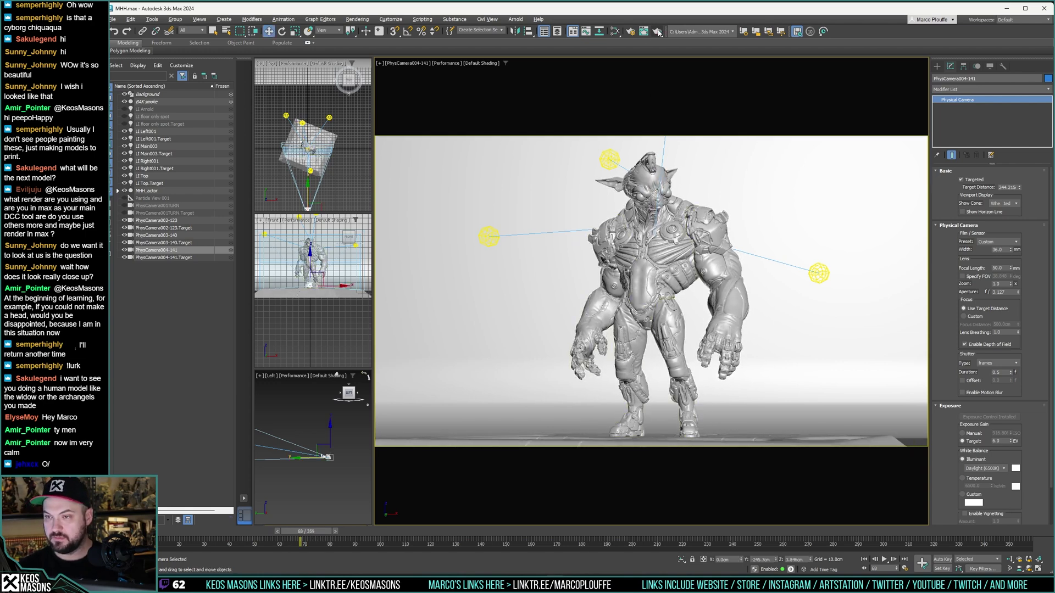
{"action": "left_click", "coordinate": [658, 32]}
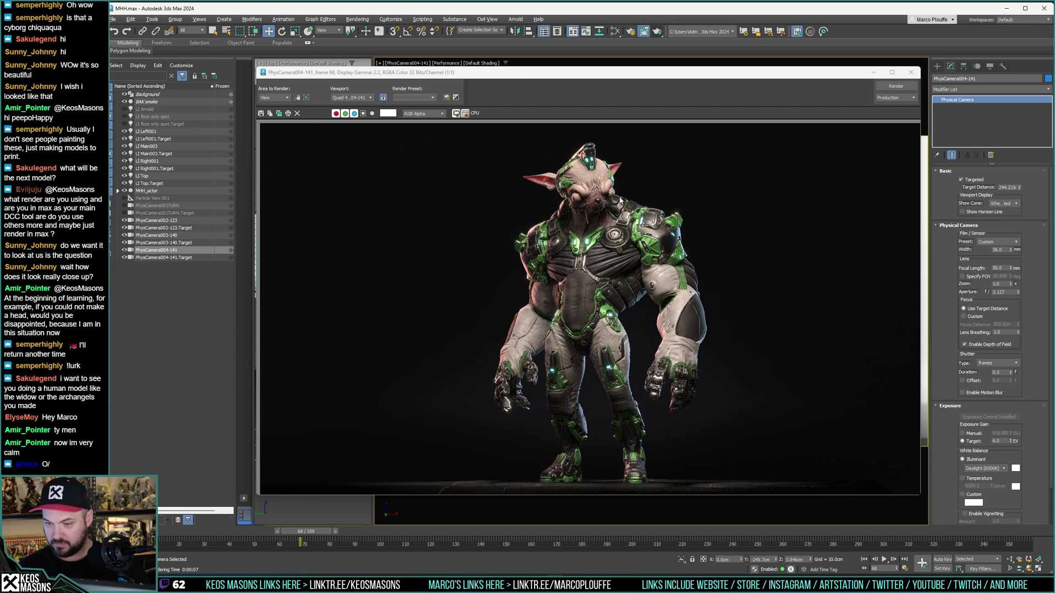
Step: Rename 3a.jpg to 1.jpg in the test folder and save the frame 68 render over it as a JPEG
{"action": "left_click", "coordinate": [260, 113]}
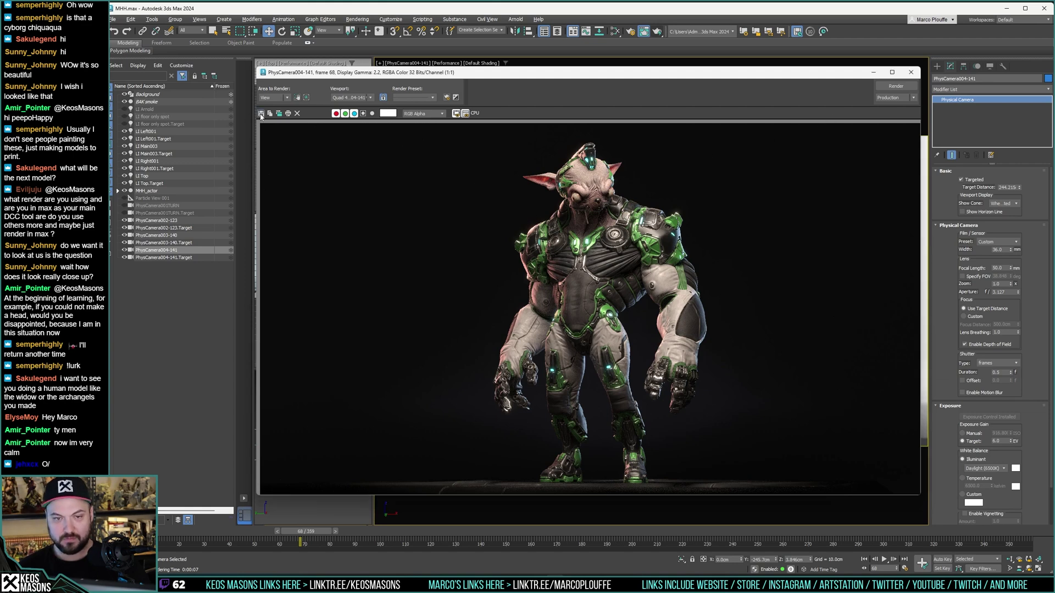
{"action": "left_click", "coordinate": [330, 152]}
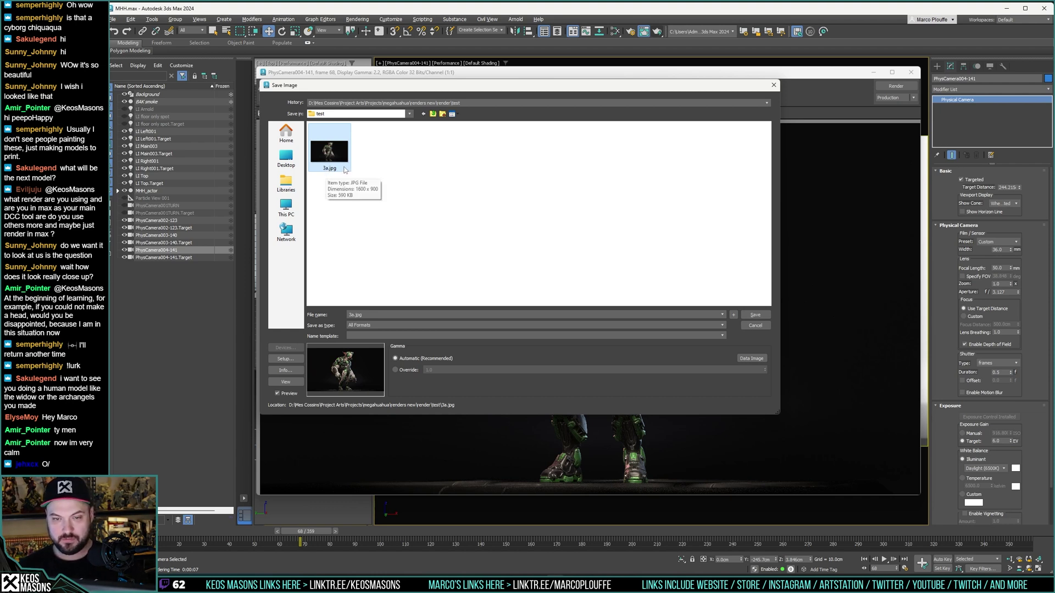
{"action": "left_click", "coordinate": [327, 170]}
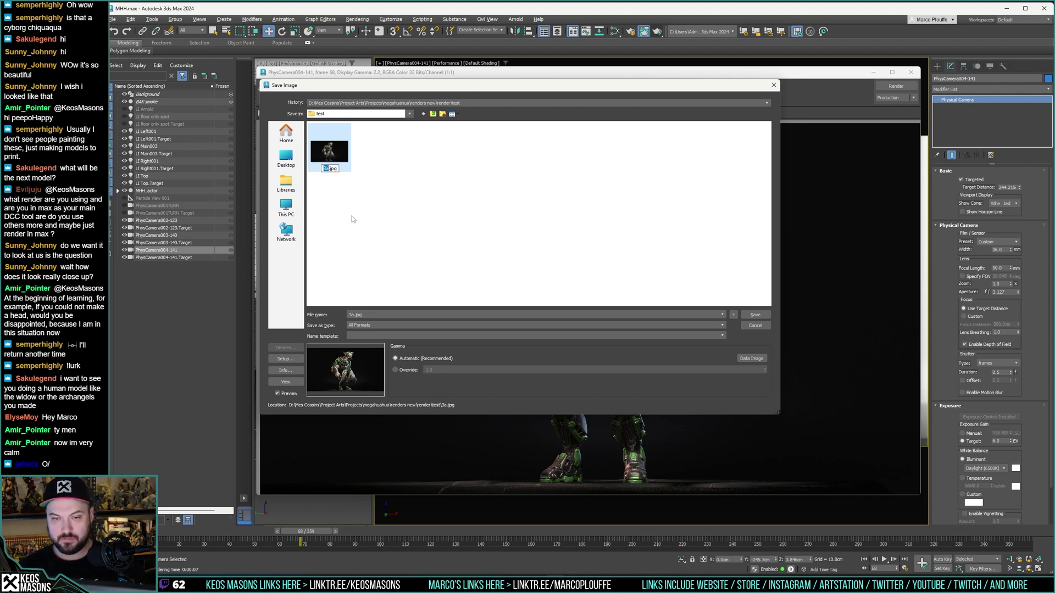
{"action": "type", "text": "1"}
{"action": "key", "text": "Return"}
{"action": "key", "text": "Return"}
{"action": "left_click", "coordinate": [575, 296]}
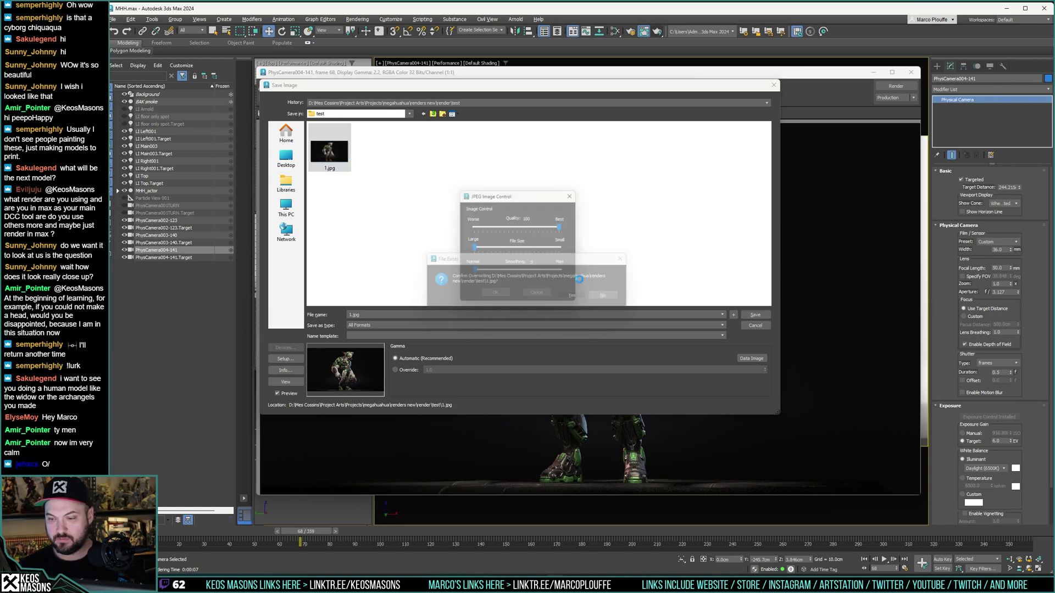
{"action": "left_click", "coordinate": [511, 287]}
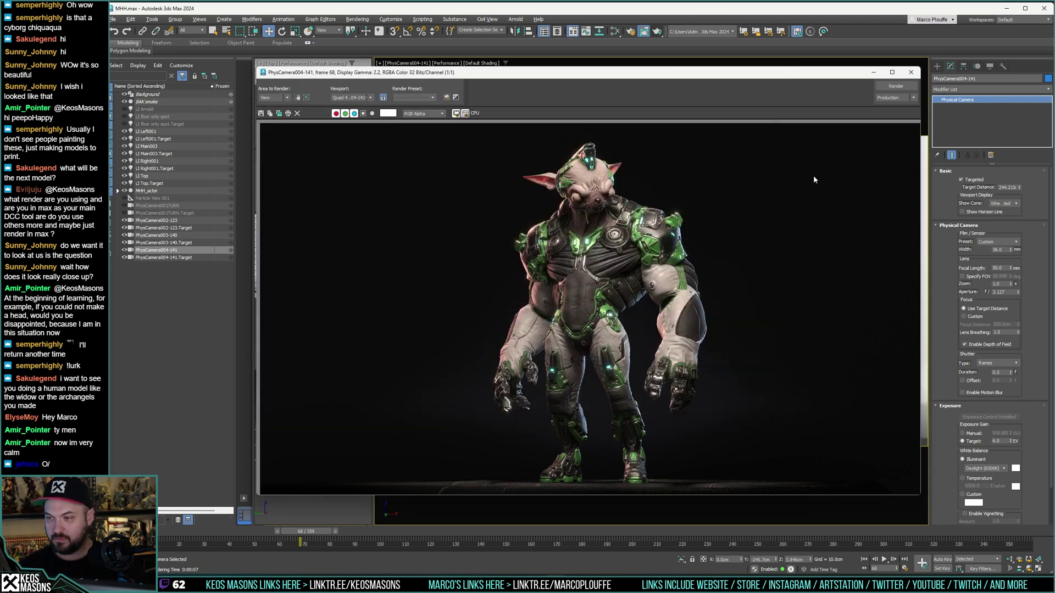
Step: Advance the animation to frame 74 and render it through PhysCamera004-141
{"action": "left_click", "coordinate": [910, 72]}
{"action": "key", "text": "q"}
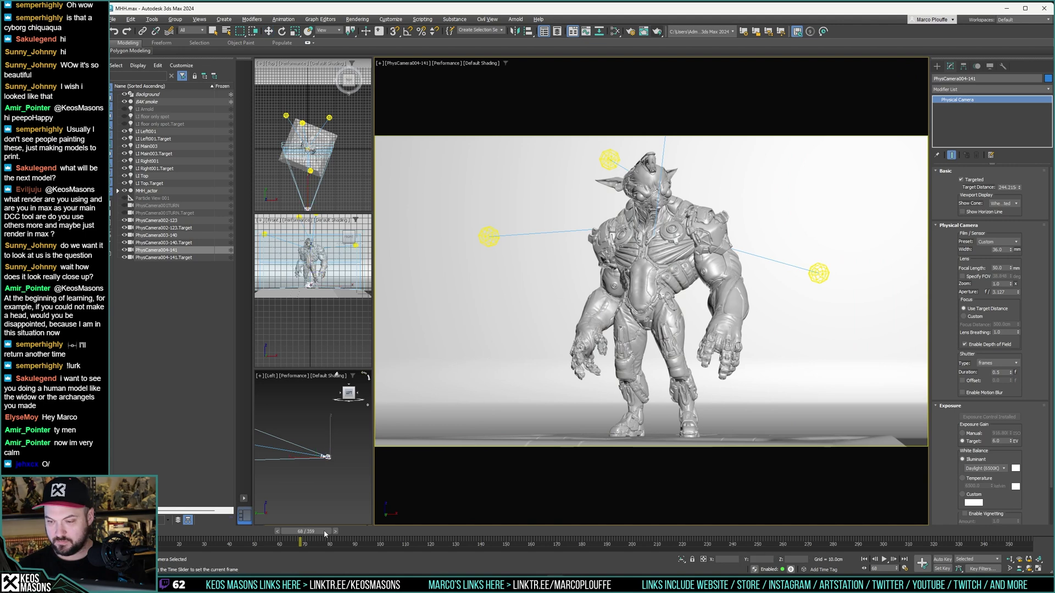
{"action": "mouse_move", "coordinate": [325, 533]}
{"action": "left_mouse_down"}
{"action": "mouse_move", "coordinate": [310, 533]}
{"action": "mouse_move", "coordinate": [341, 532]}
{"action": "left_mouse_up"}
{"action": "key", "text": "w"}
{"action": "left_click", "coordinate": [657, 32]}
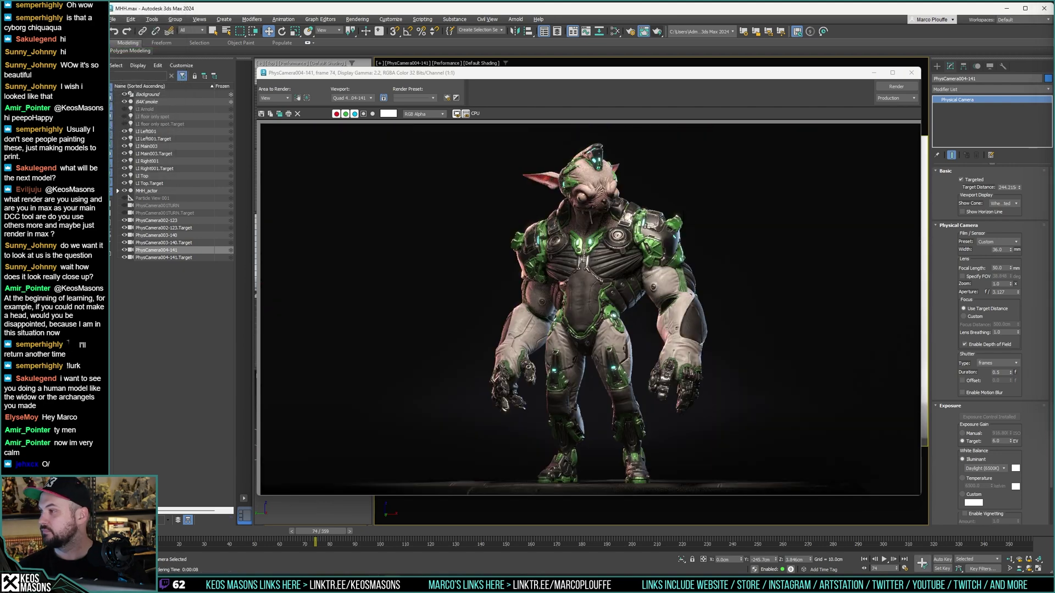
Step: Save the frame 74 render as 2.jpg in the test folder, keeping the JPEG quality at 100
{"action": "left_click", "coordinate": [261, 114]}
{"action": "left_click", "coordinate": [329, 149]}
{"action": "left_click", "coordinate": [351, 317]}
{"action": "key", "text": "BackSpace"}
{"action": "type", "text": "2"}
{"action": "key", "text": "Return"}
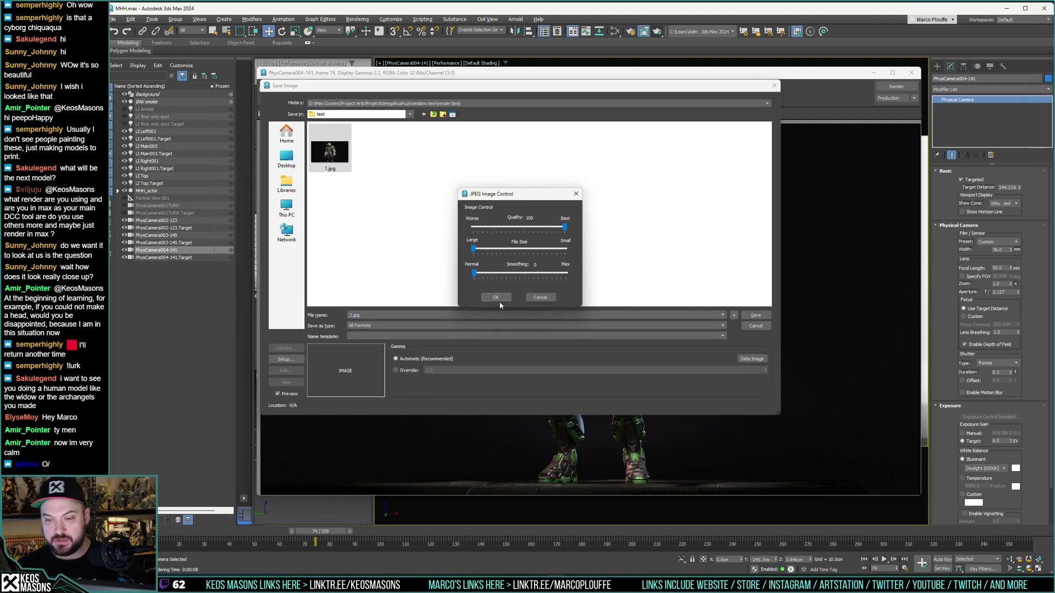
{"action": "left_click", "coordinate": [495, 298]}
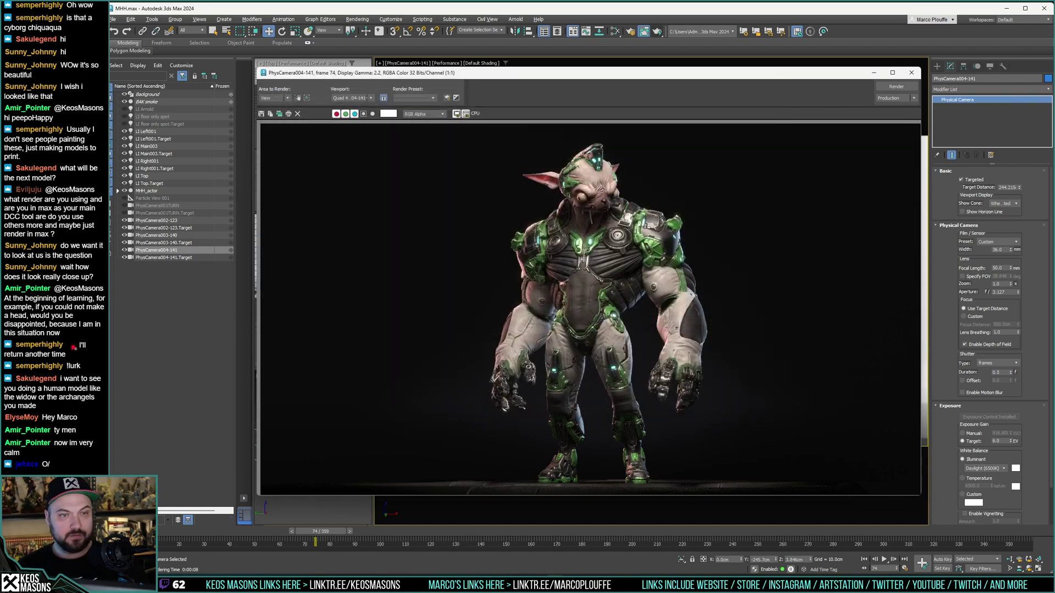
Step: Switch to the image viewer and compare the poses in the saved test stills
{"action": "key", "text": "alt+Tab"}
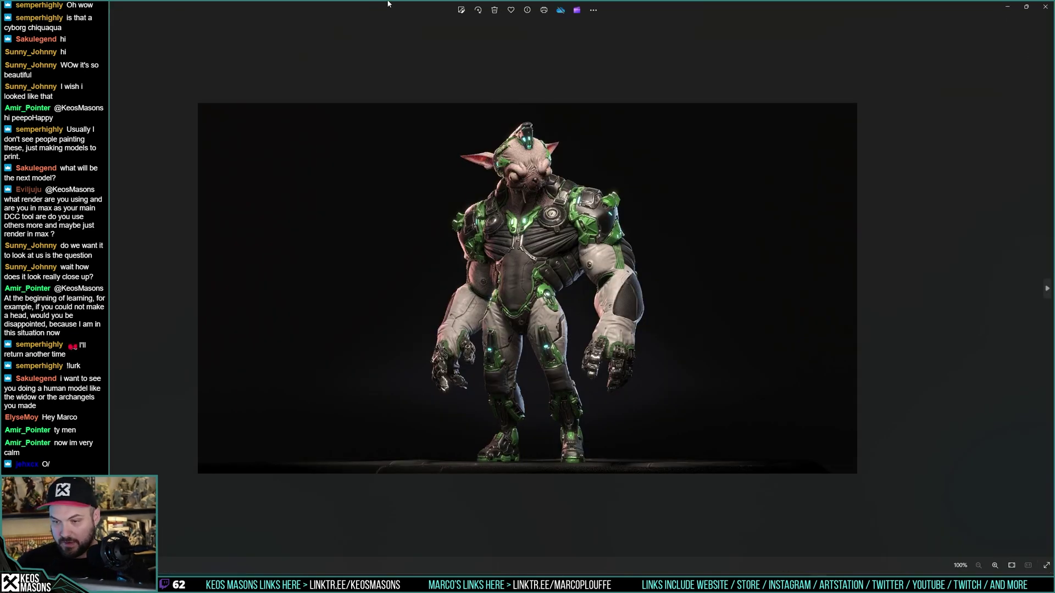
{"action": "key", "text": "Right"}
{"action": "key", "text": "Right"}
{"action": "key", "text": "Right"}
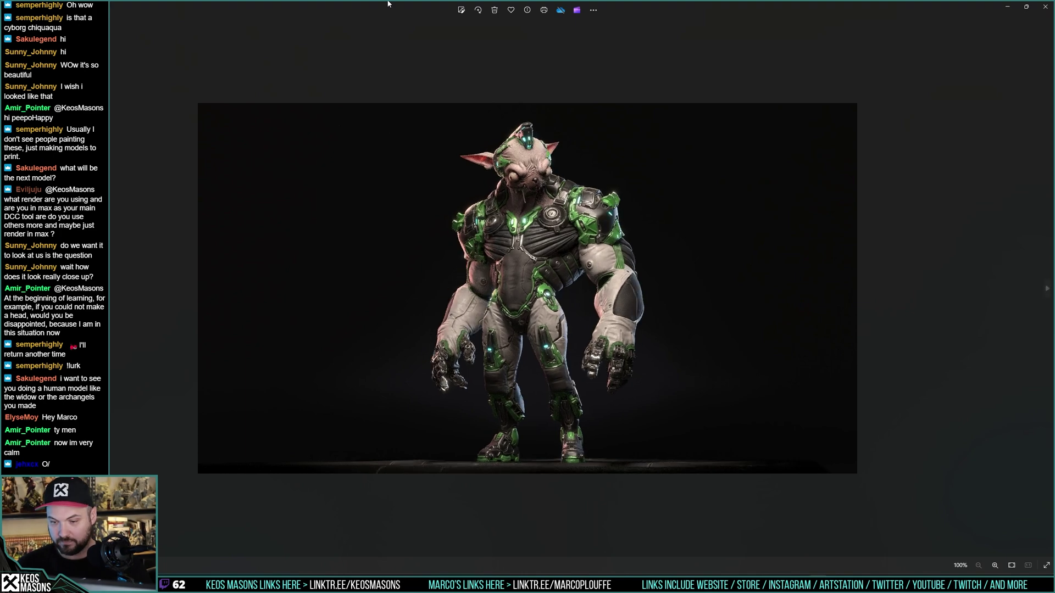
{"action": "key", "text": "Right"}
{"action": "key", "text": "Right"}
{"action": "key", "text": "Right"}
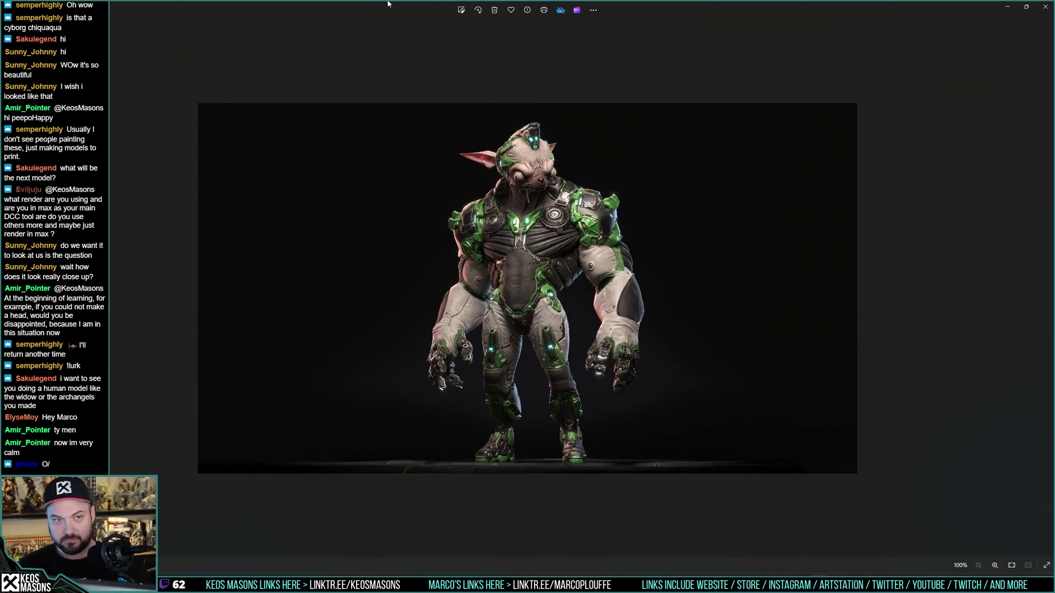
{"action": "key", "text": "Right"}
{"action": "key", "text": "Right"}
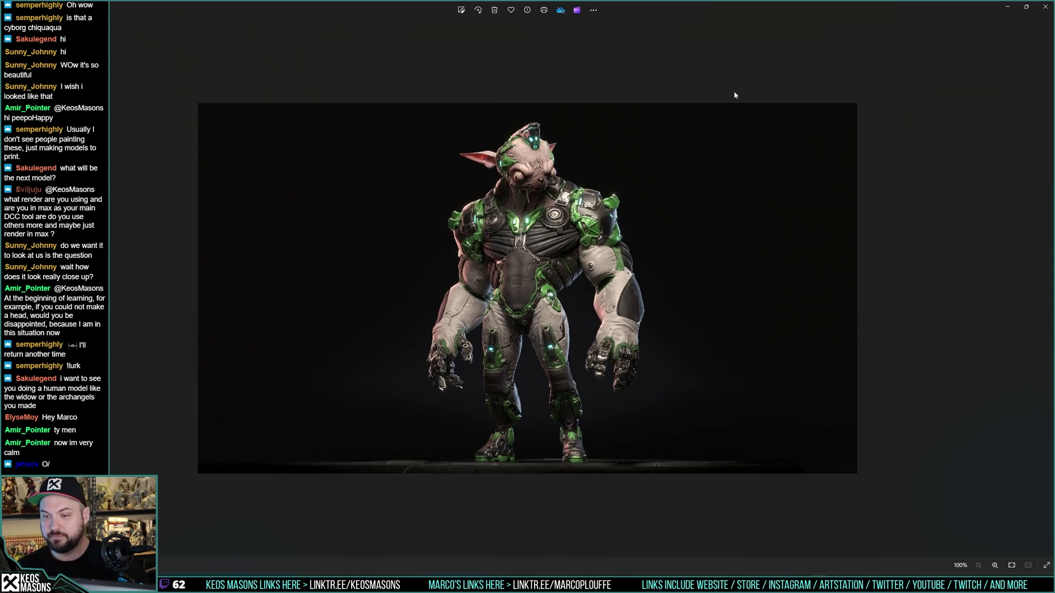
{"action": "left_click", "coordinate": [1045, 7]}
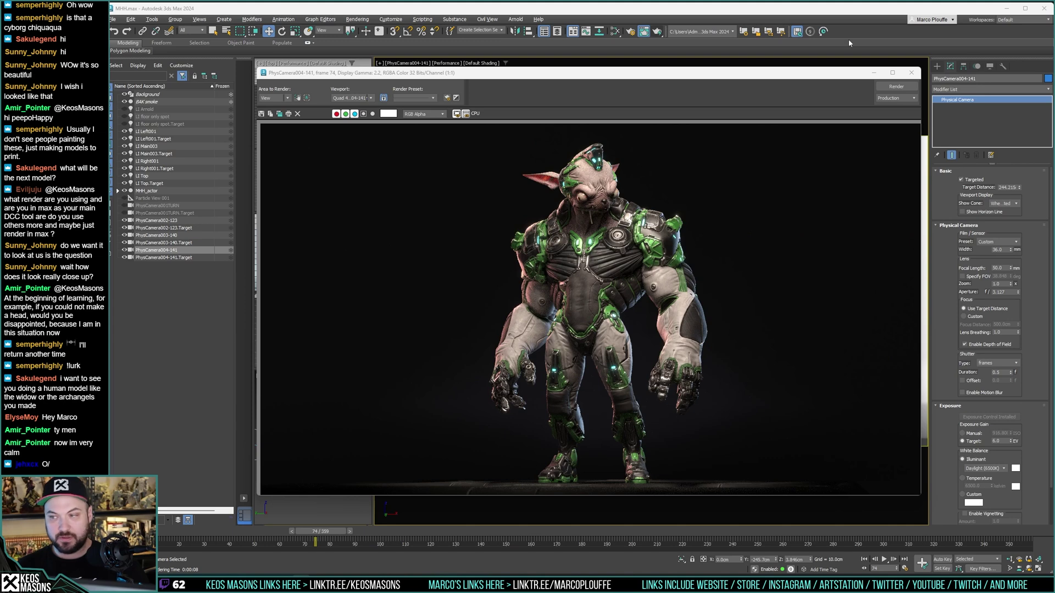
Step: Rename the camera PhysCamera004-141 to PhysCamera004-074 and leave it selected
{"action": "left_click", "coordinate": [911, 73]}
{"action": "double_click", "coordinate": [171, 251]}
{"action": "left_click_drag", "start_coordinate": [170, 251], "coordinate": [182, 251]}
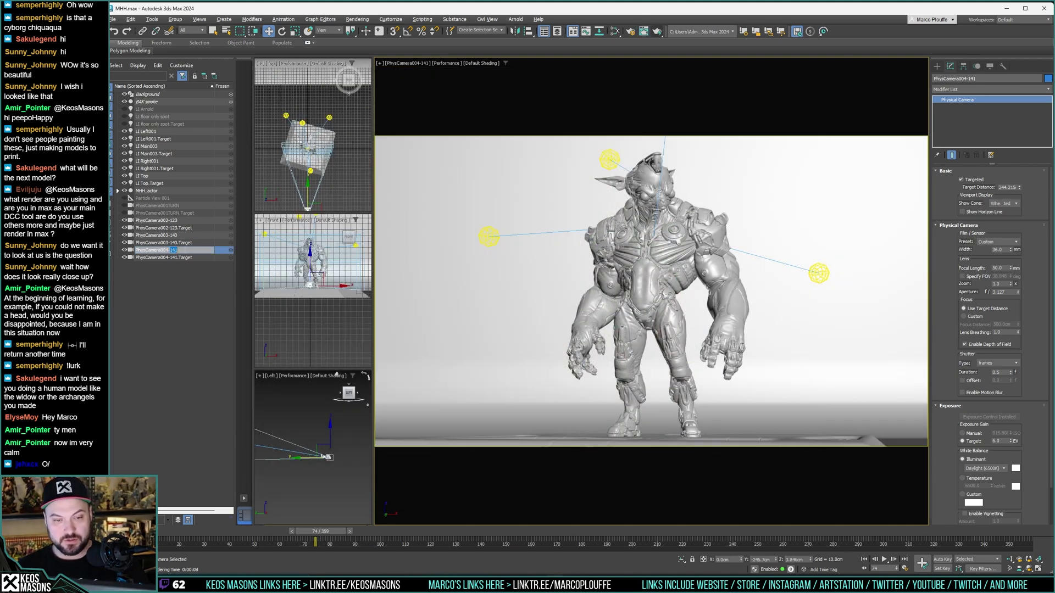
{"action": "type", "text": "0"}
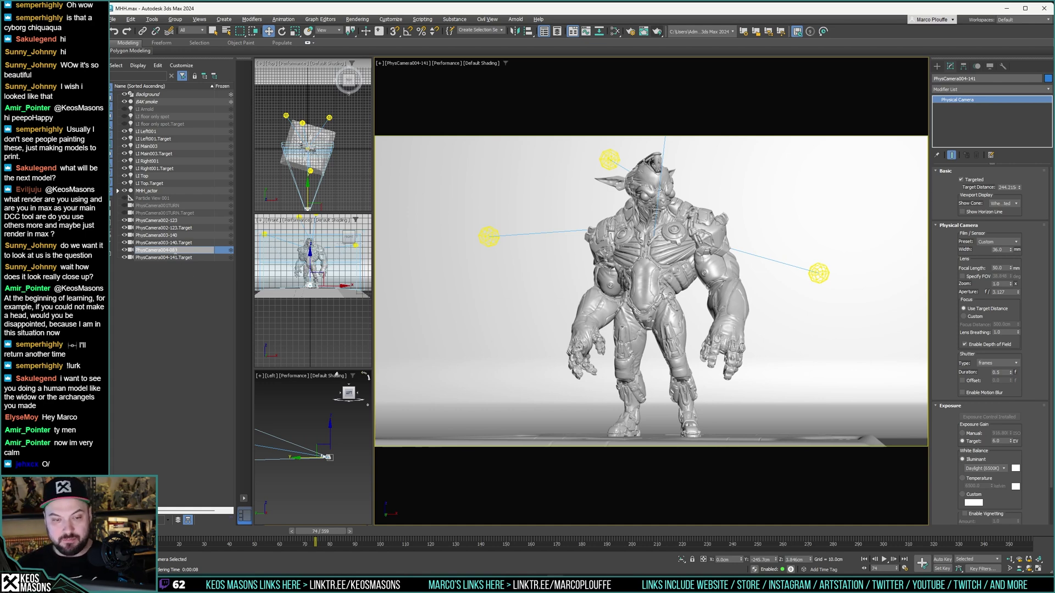
{"action": "type", "text": "7"}
{"action": "left_click", "coordinate": [170, 301]}
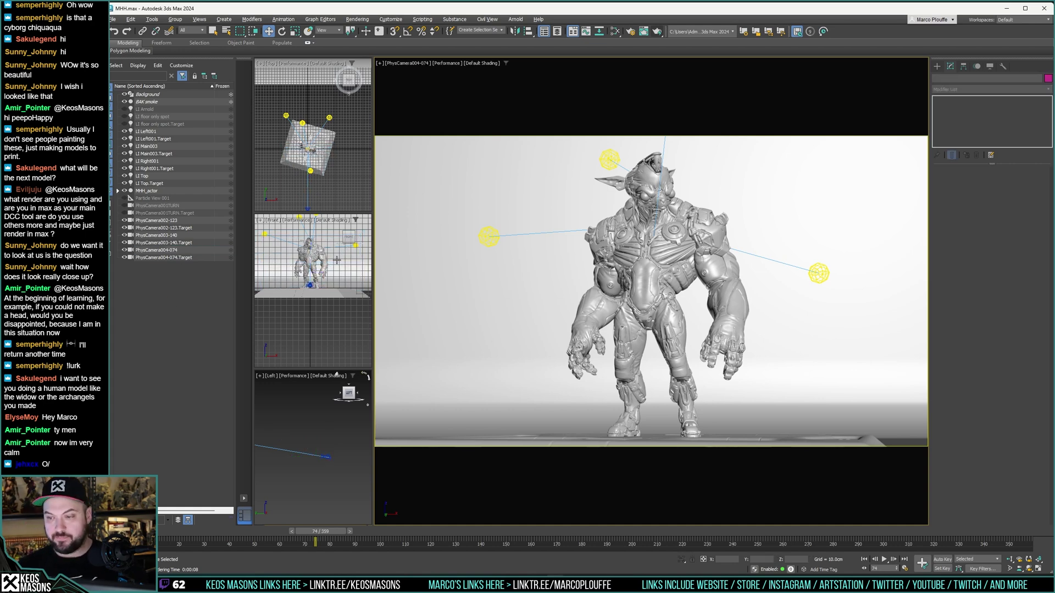
{"action": "left_click", "coordinate": [176, 250]}
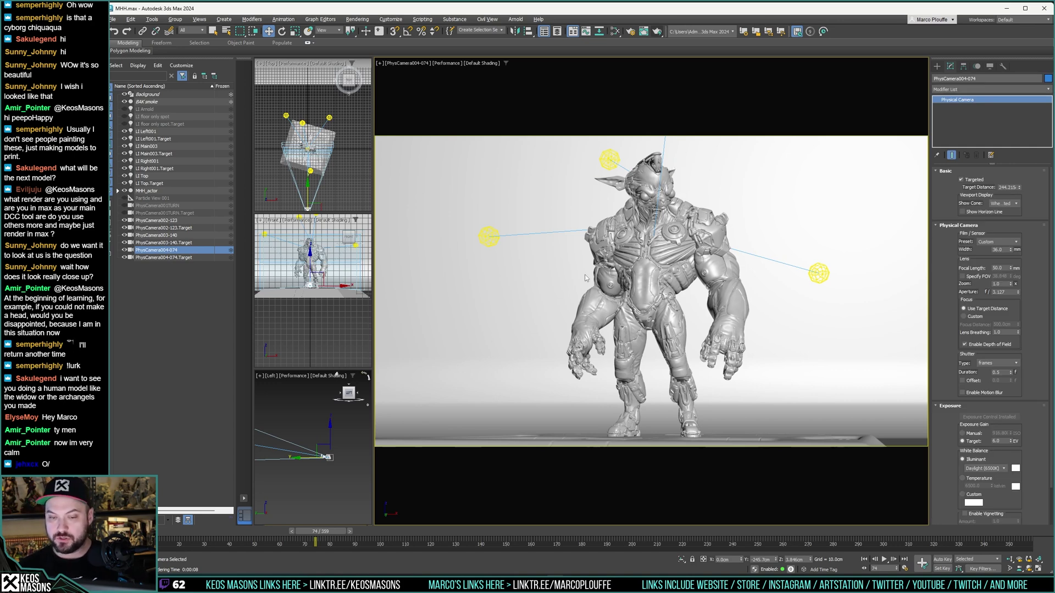
Step: Move the animation to frame 50 and render it through PhysCamera004-074
{"action": "left_click_drag", "start_coordinate": [340, 534], "coordinate": [268, 535]}
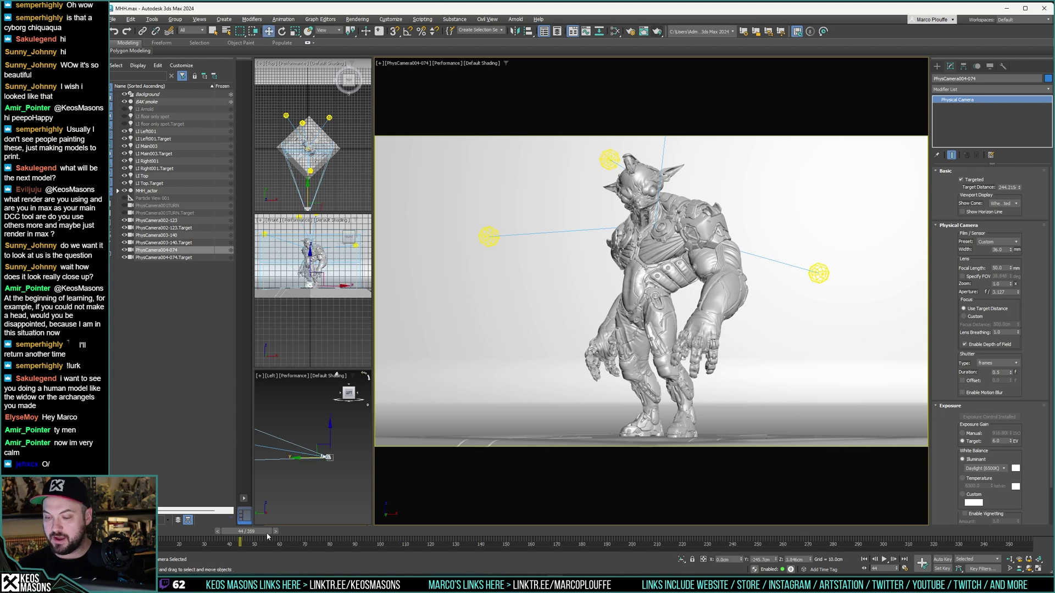
{"action": "key", "text": "w"}
{"action": "key", "text": "period"}
{"action": "key", "text": "period"}
{"action": "key", "text": "period"}
{"action": "key", "text": "period"}
{"action": "key", "text": "period"}
{"action": "key", "text": "period"}
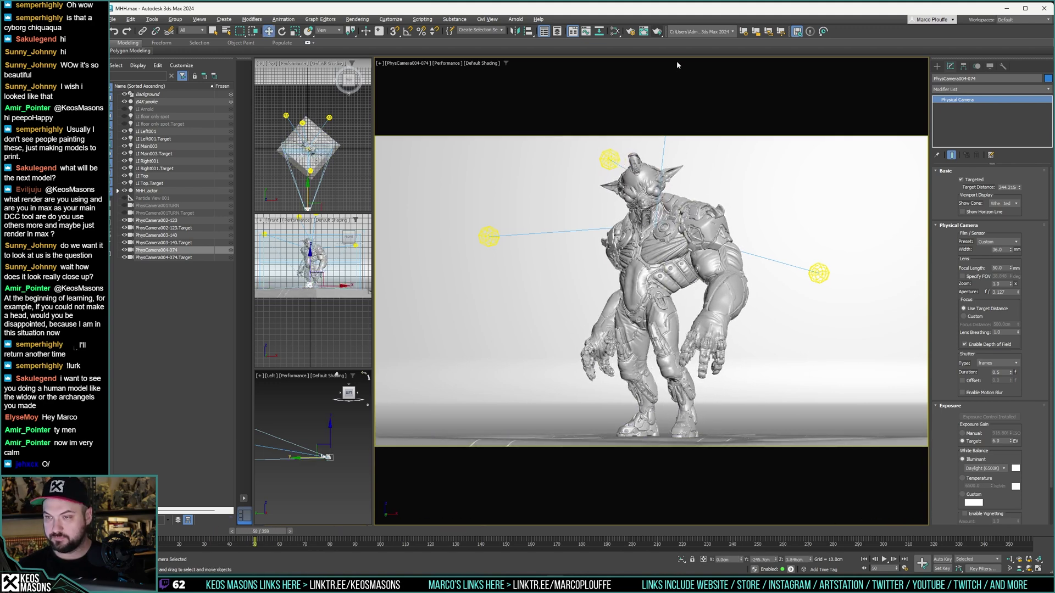
{"action": "left_click", "coordinate": [658, 31]}
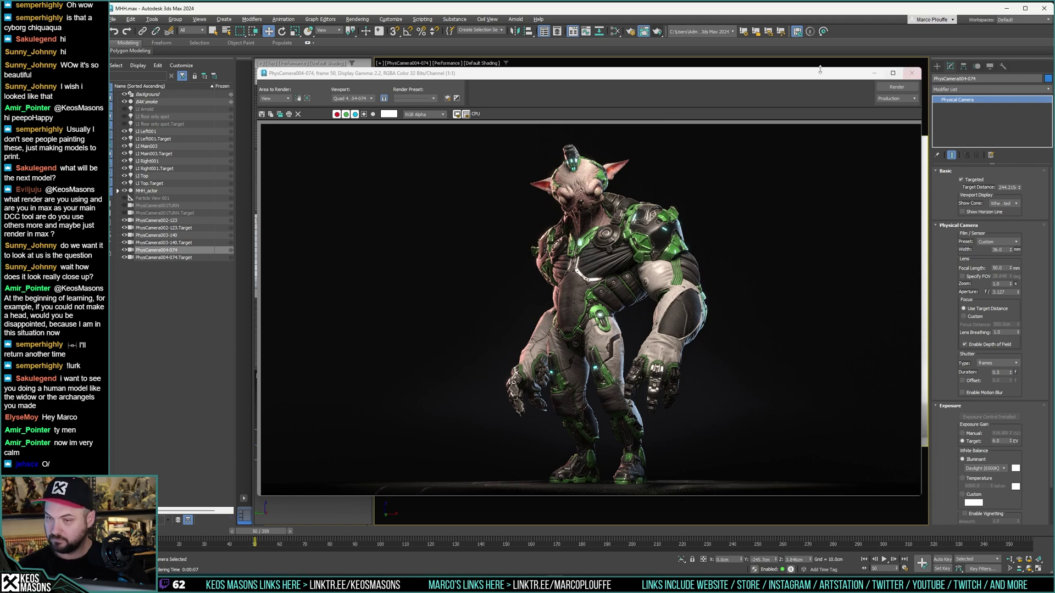
Step: Save the frame 50 render over 2.jpg in the test folder and close the rendered image
{"action": "left_click", "coordinate": [261, 114]}
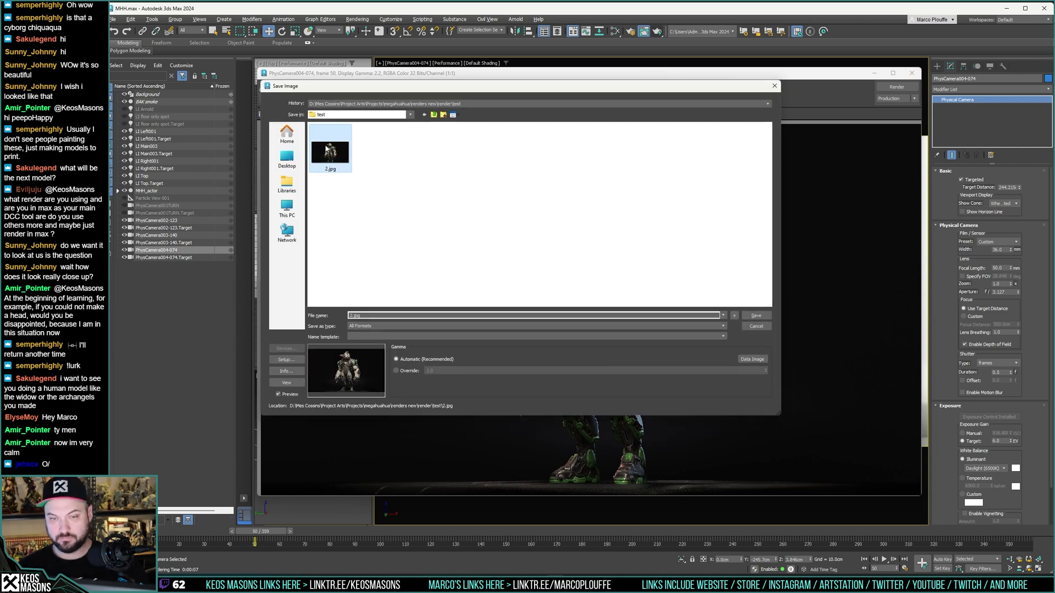
{"action": "double_click", "coordinate": [331, 160]}
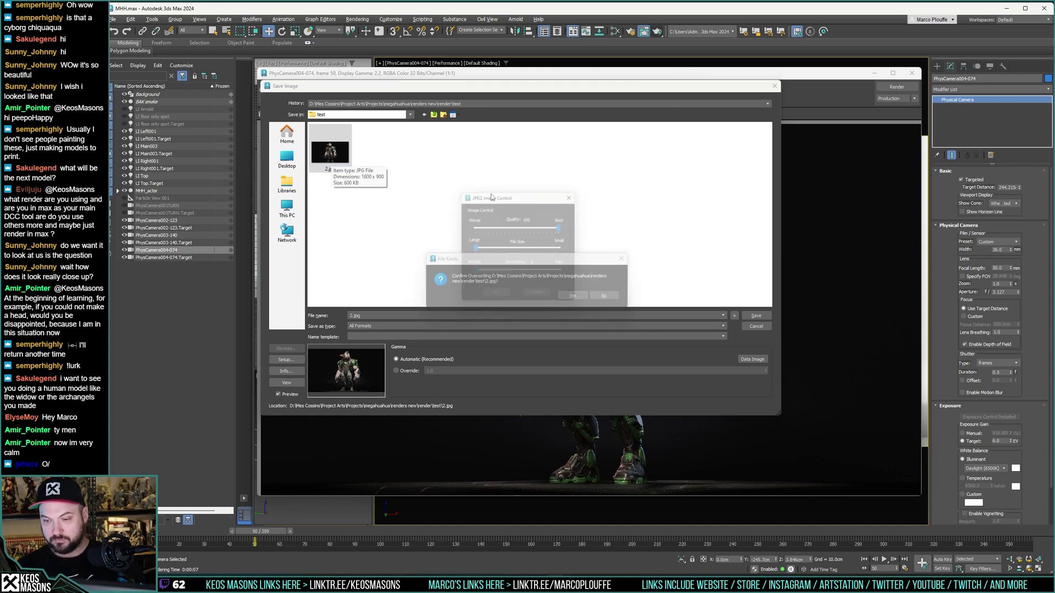
{"action": "left_click", "coordinate": [567, 295]}
{"action": "left_click", "coordinate": [911, 73]}
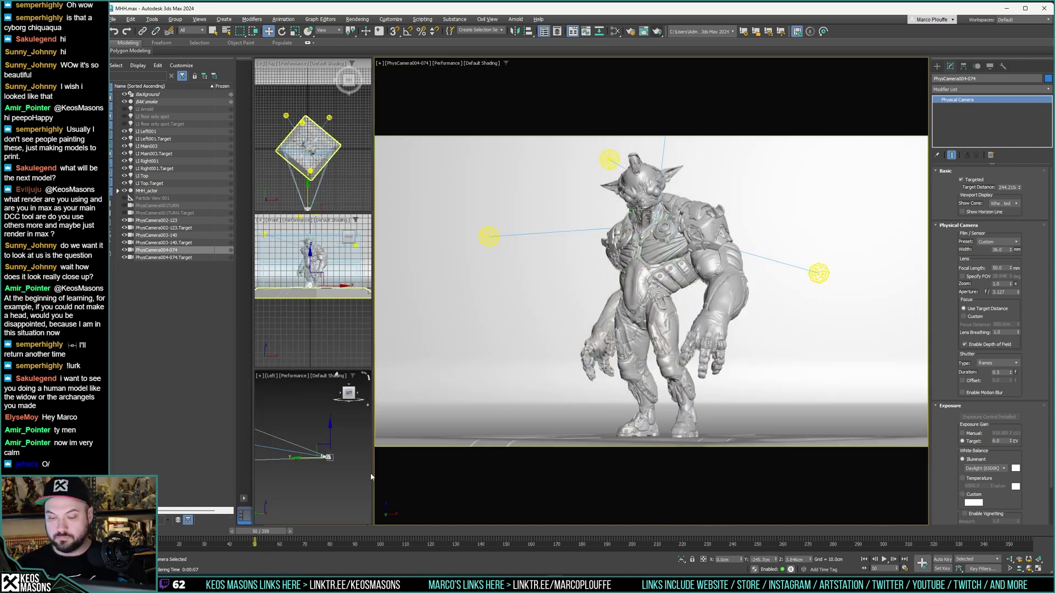
Step: Advance the animation to frame 59 and render it through PhysCamera004-074
{"action": "left_click_drag", "start_coordinate": [292, 529], "coordinate": [301, 533]}
{"action": "key", "text": "w"}
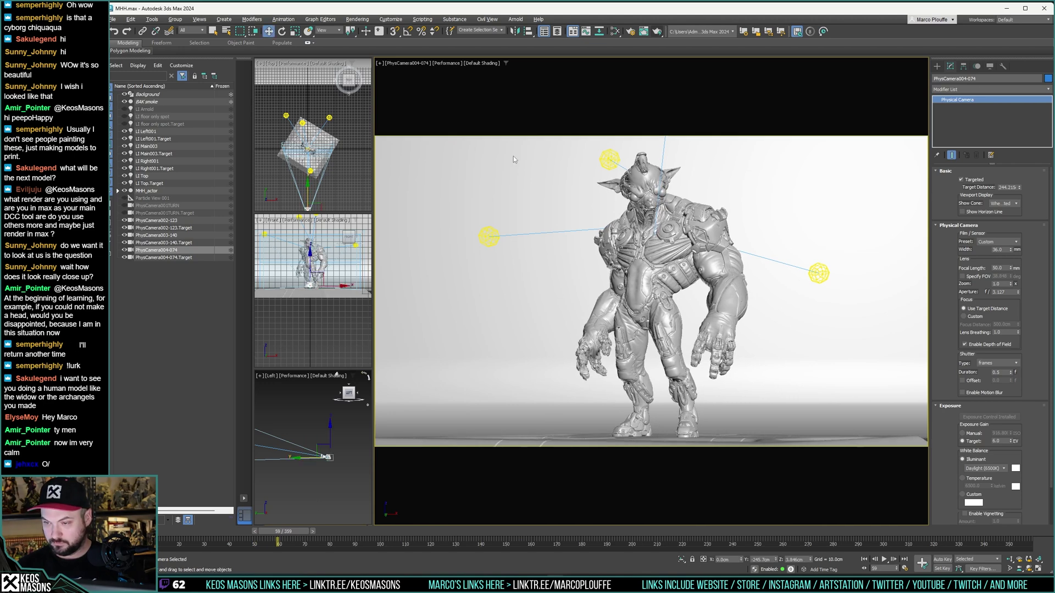
{"action": "left_click", "coordinate": [657, 31]}
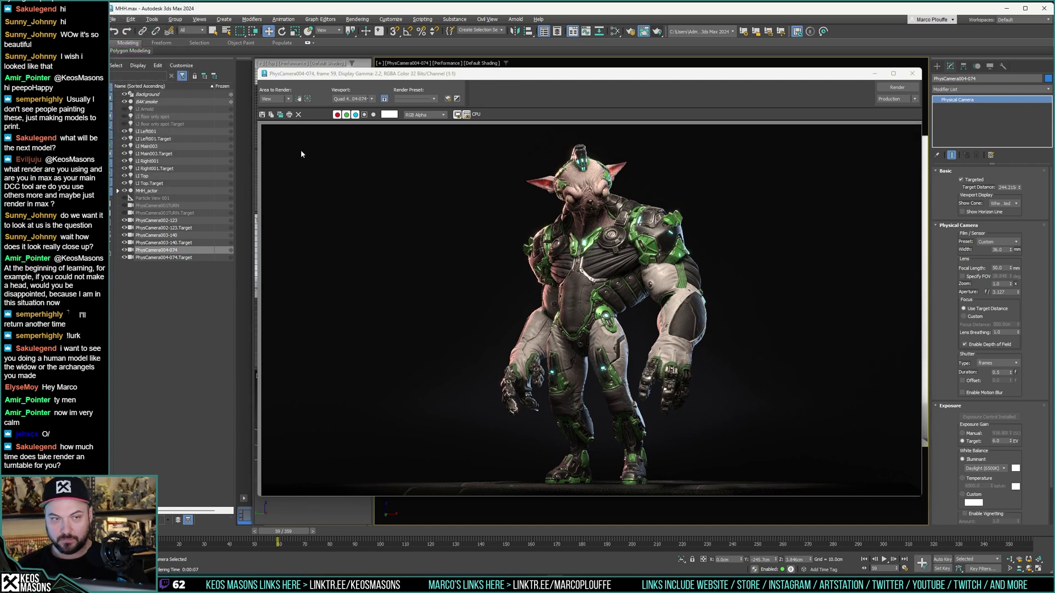
Step: Save the frame 59 render as 3.jpg in the test folder and check the saved stills in the image viewer
{"action": "left_click", "coordinate": [262, 115]}
{"action": "left_click", "coordinate": [375, 317]}
{"action": "type", "text": "3.jpg"}
{"action": "key", "text": "Return"}
{"action": "left_click", "coordinate": [495, 293]}
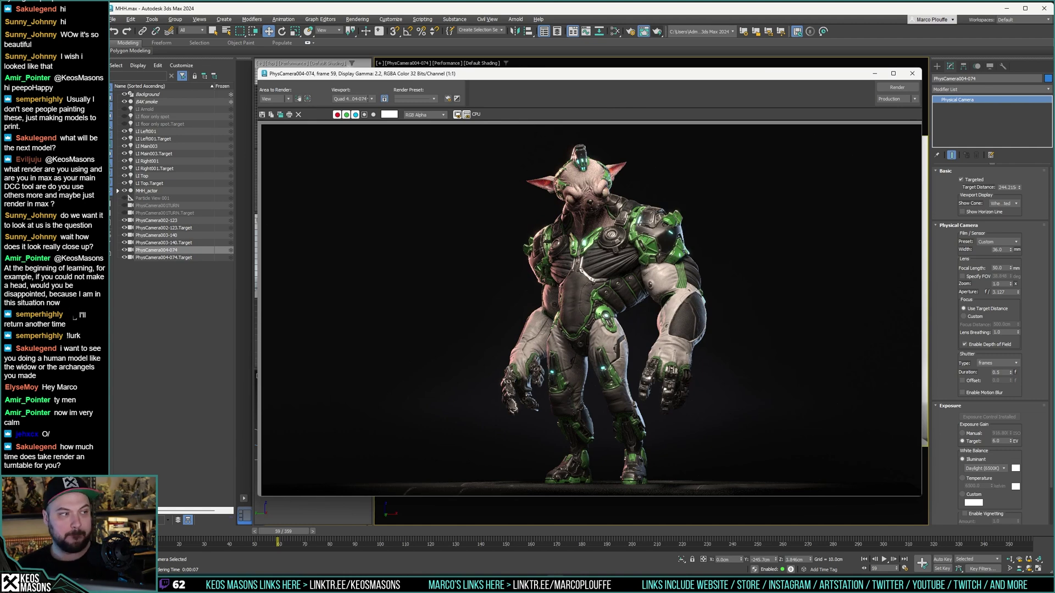
{"action": "key", "text": "alt+Tab"}
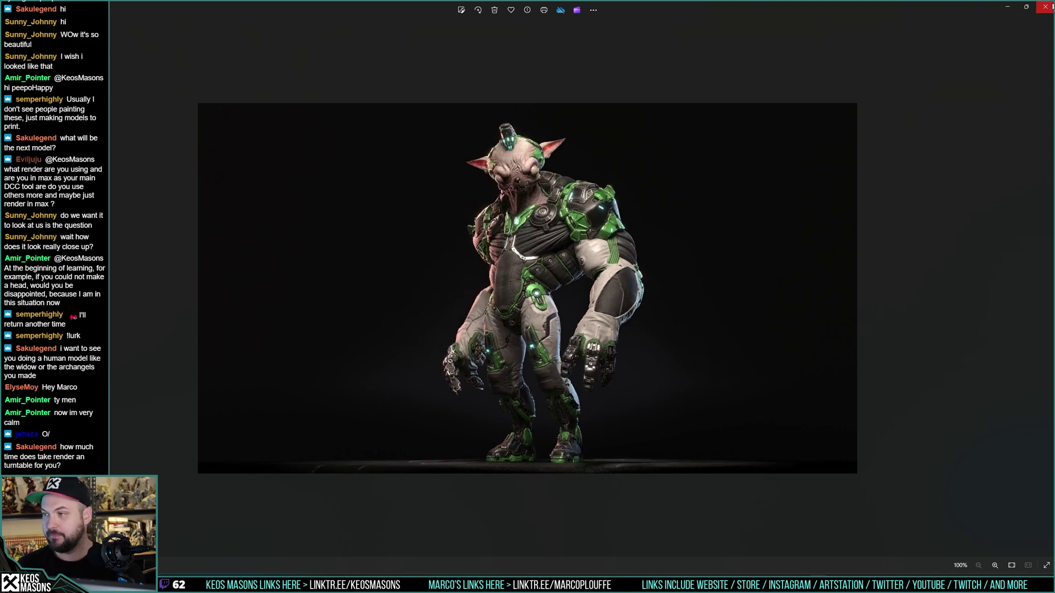
{"action": "left_click", "coordinate": [1045, 6]}
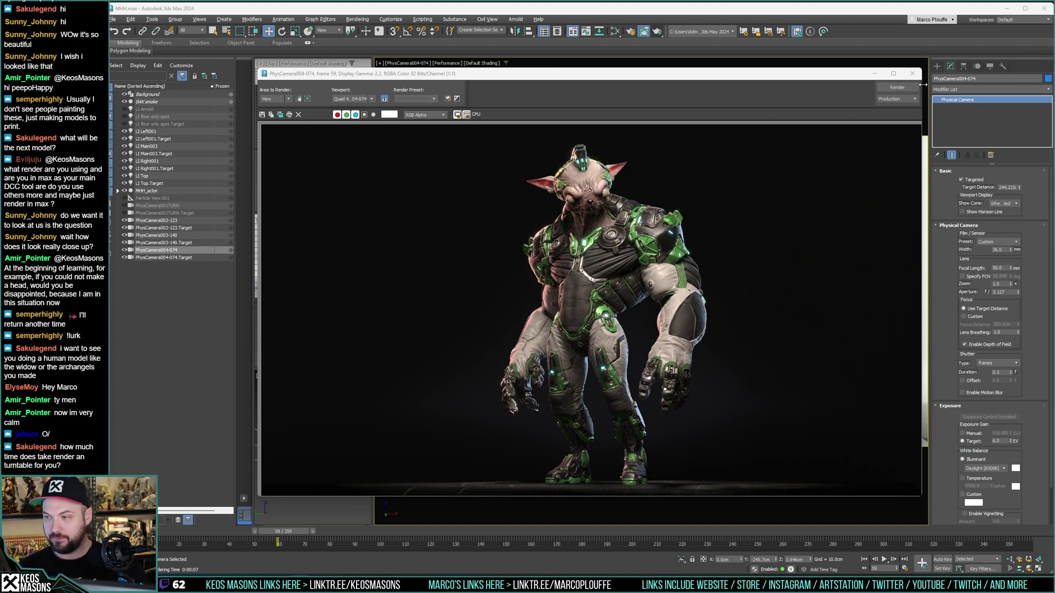
Step: Close the rendered image and rename the camera PhysCamera004-074 to PhysCamera004-059
{"action": "left_click", "coordinate": [912, 73]}
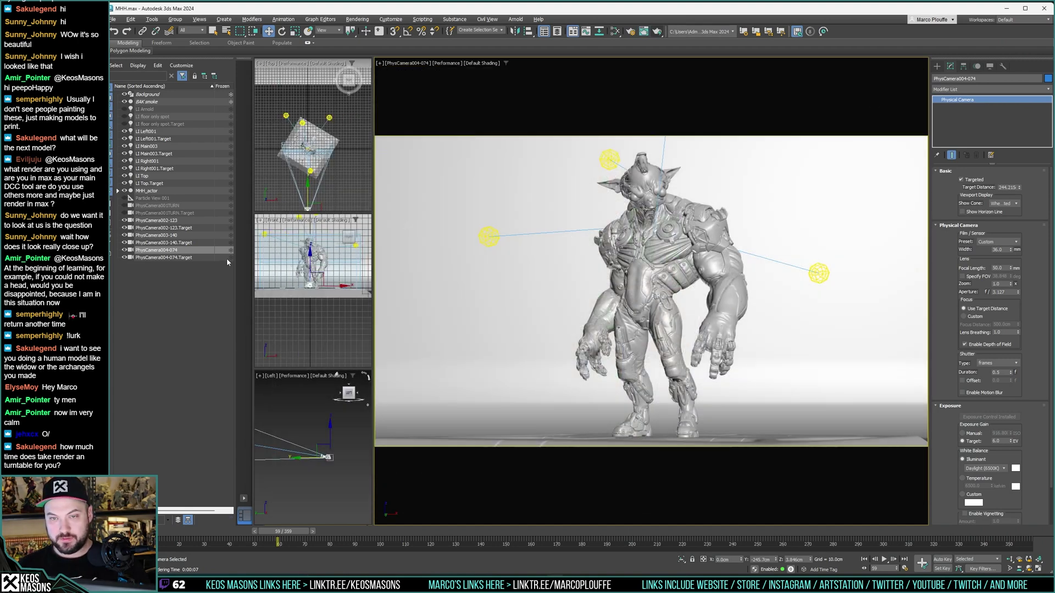
{"action": "double_click", "coordinate": [174, 250]}
{"action": "double_click", "coordinate": [175, 250]}
{"action": "type", "text": "059"}
{"action": "key", "text": "Return"}
Step: Raise PhysCamera004-059 in the Left view to a height of about 32.9 cm and render frame 59
{"action": "right_click", "coordinate": [323, 425]}
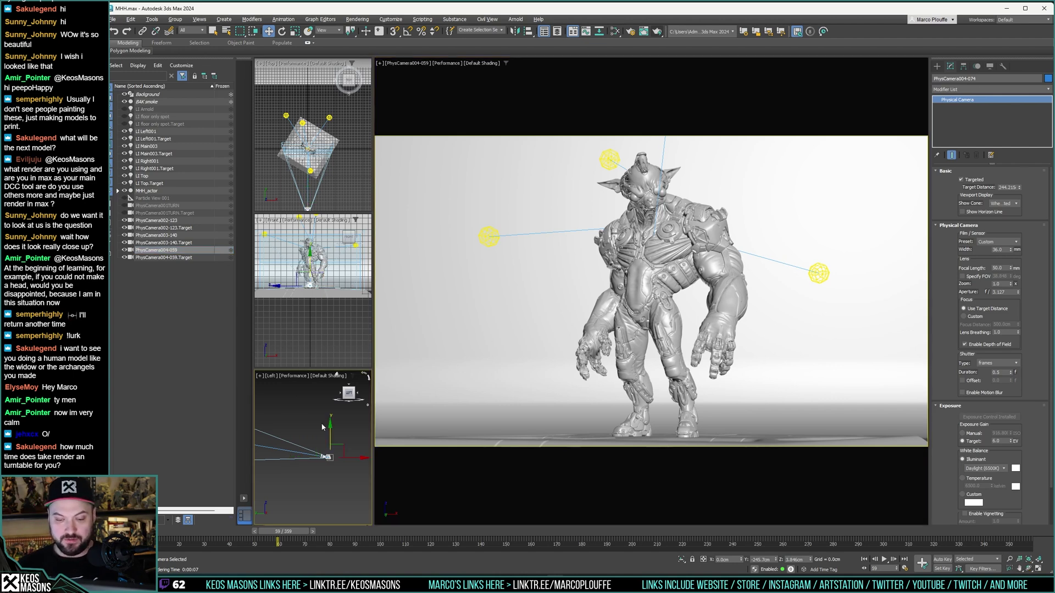
{"action": "left_click_drag", "start_coordinate": [332, 427], "coordinate": [335, 410]}
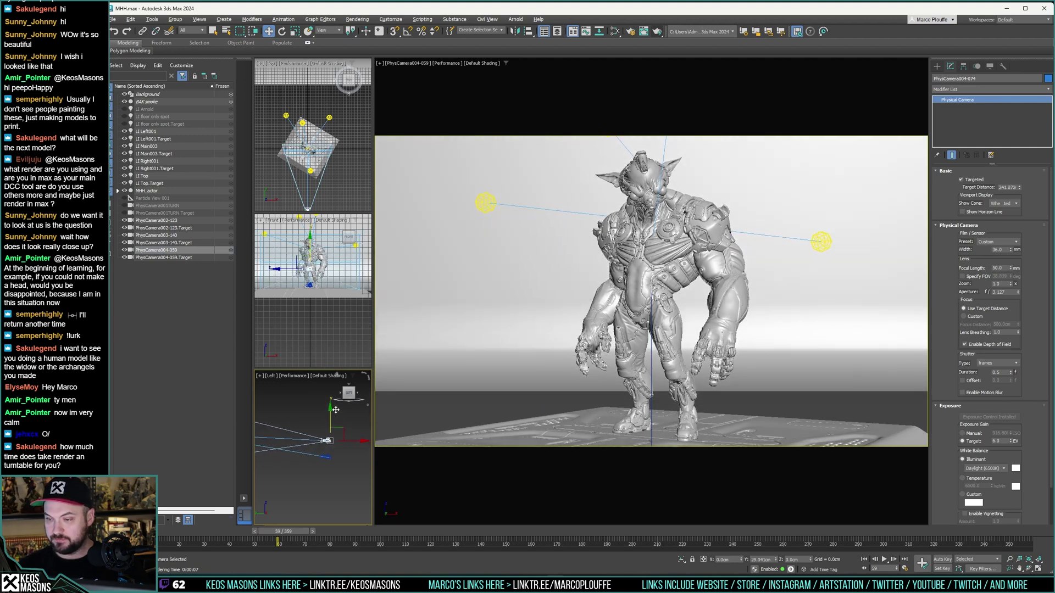
{"action": "left_click", "coordinate": [643, 31]}
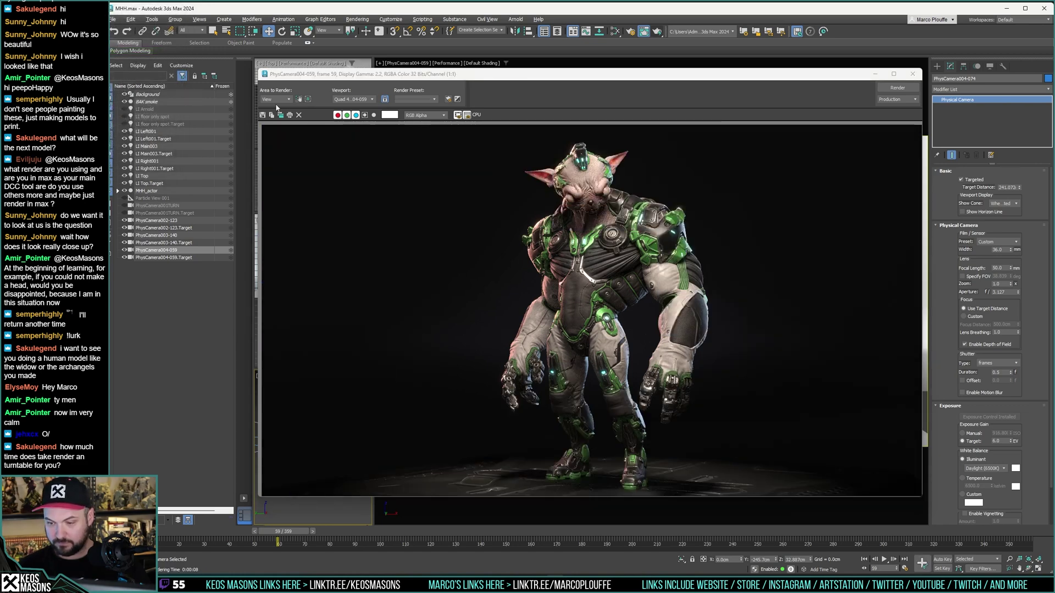
Step: Save the raised-camera render of frame 59 as a JPEG in the test folder
{"action": "left_click", "coordinate": [263, 115]}
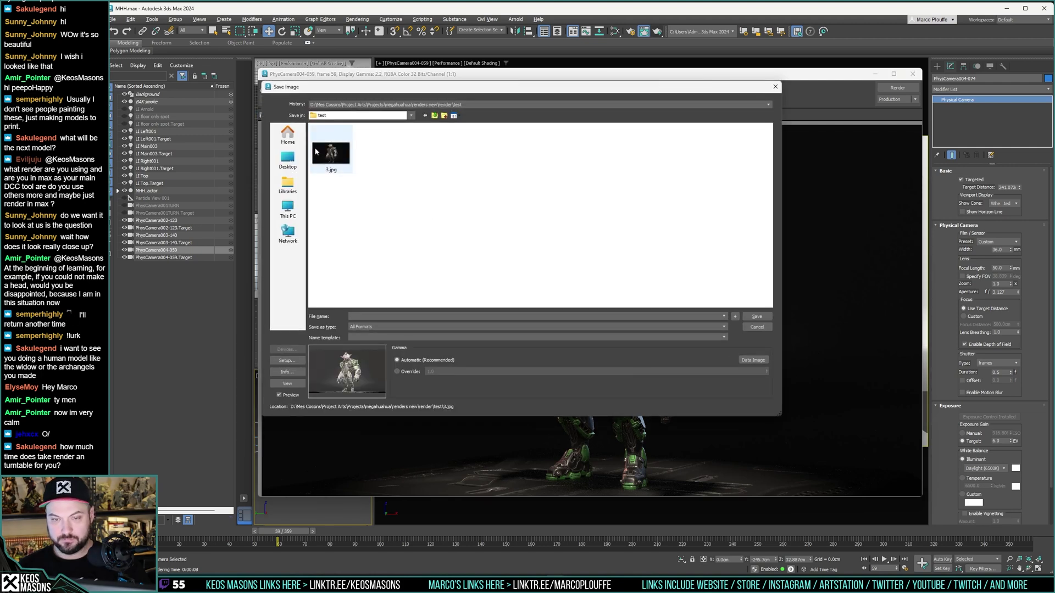
{"action": "left_click", "coordinate": [354, 317]}
{"action": "key", "text": "Return"}
{"action": "key", "text": "Return"}
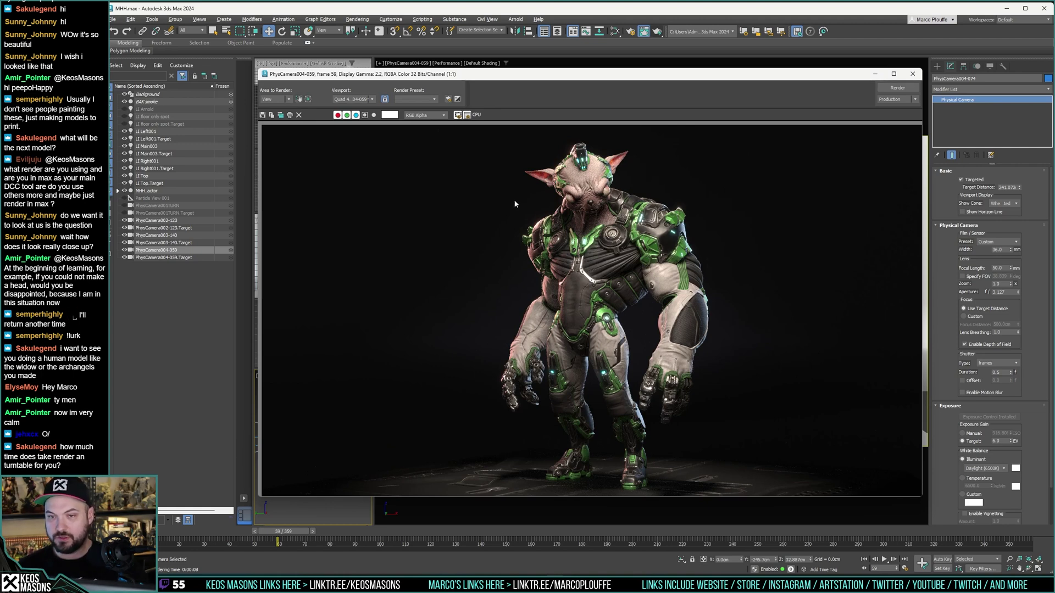
Step: Switch to the image viewer and compare the raised-camera still of frame 59 with the neighbouring test still
{"action": "key", "text": "alt+Tab"}
{"action": "left_click", "coordinate": [315, 274]}
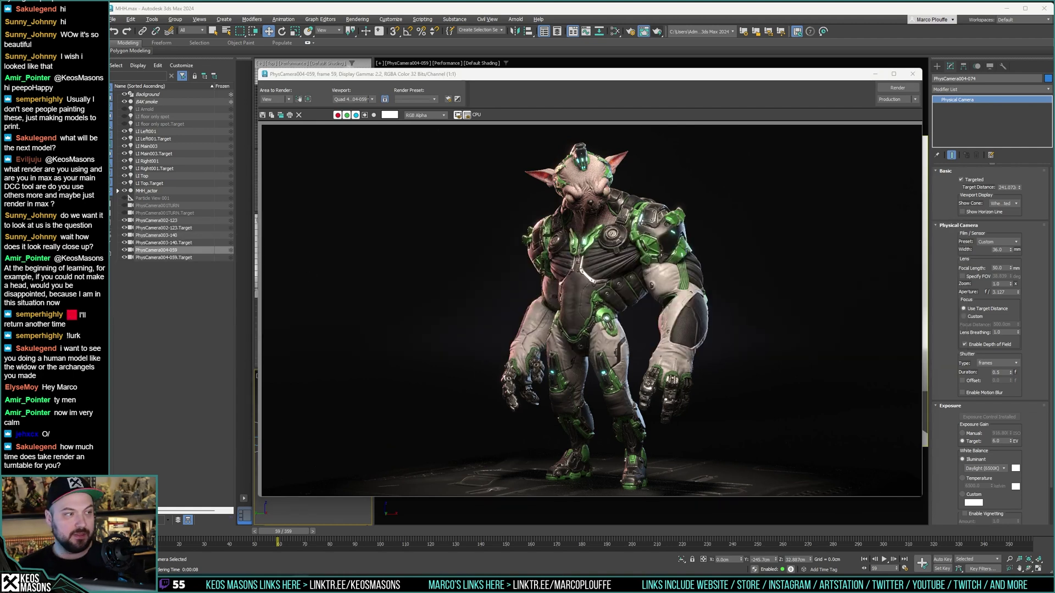
{"action": "key", "text": "Right"}
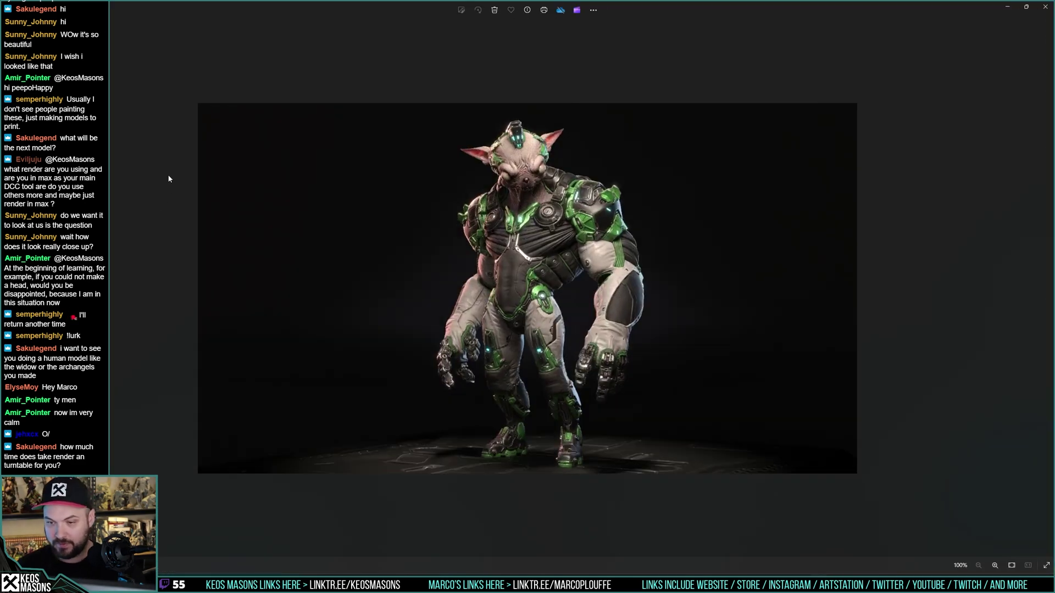
{"action": "key", "text": "Left"}
{"action": "key", "text": "Right"}
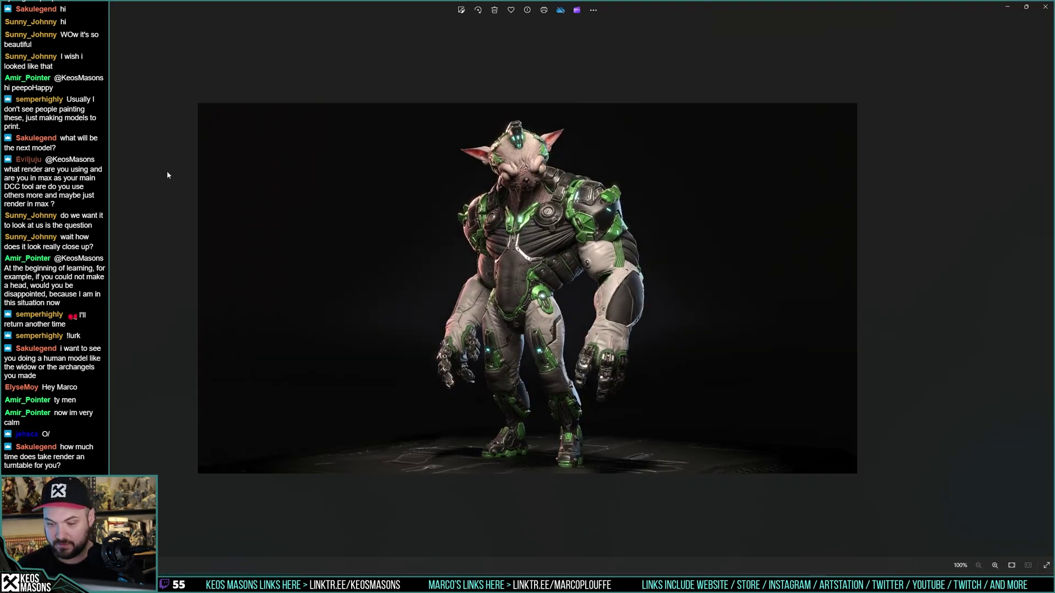
{"action": "key", "text": "Left"}
{"action": "key", "text": "Right"}
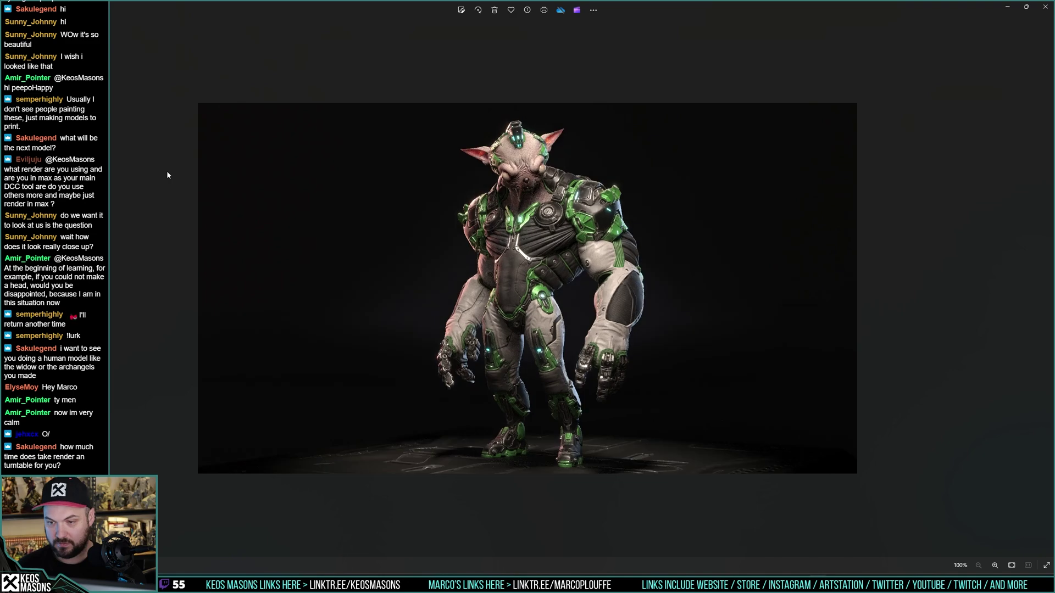
{"action": "key", "text": "Left"}
{"action": "key", "text": "Right"}
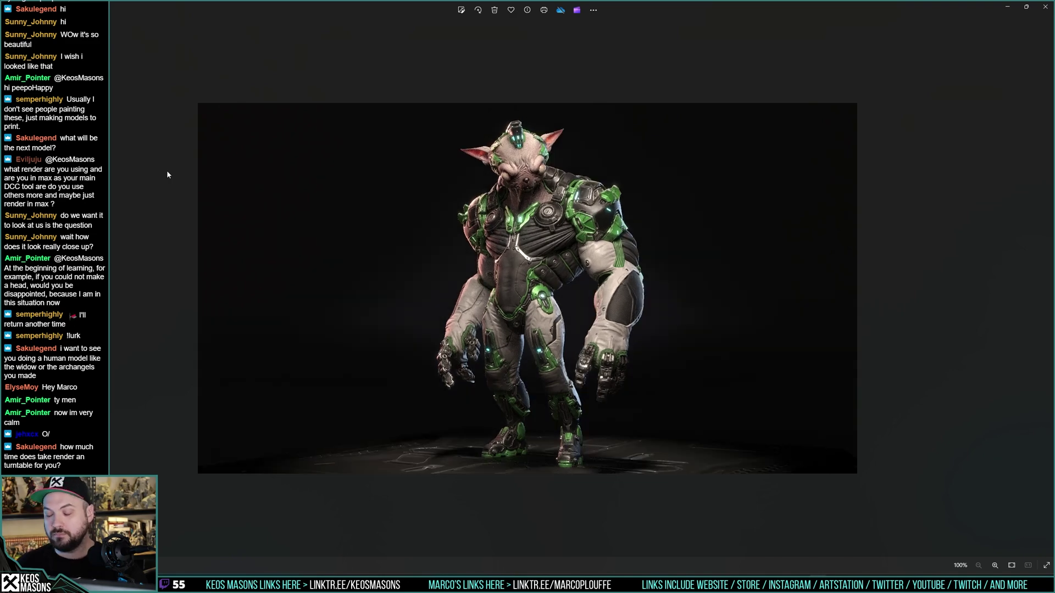
Step: Compare the two neighbouring test stills of the raised camera once more and close the image viewer
{"action": "key", "text": "Left"}
{"action": "key", "text": "Right"}
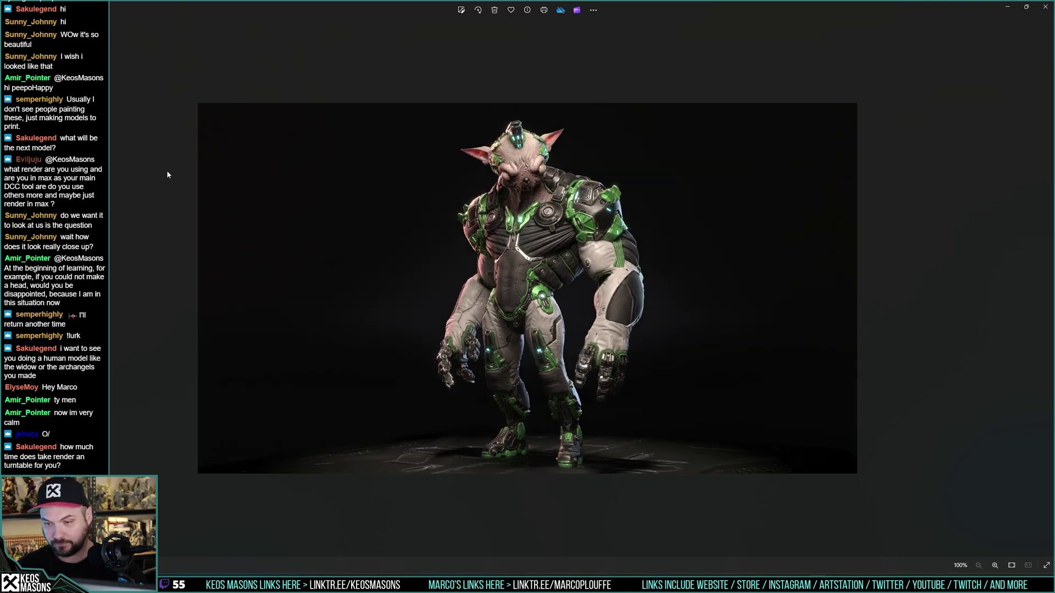
{"action": "key", "text": "Left"}
{"action": "key", "text": "Right"}
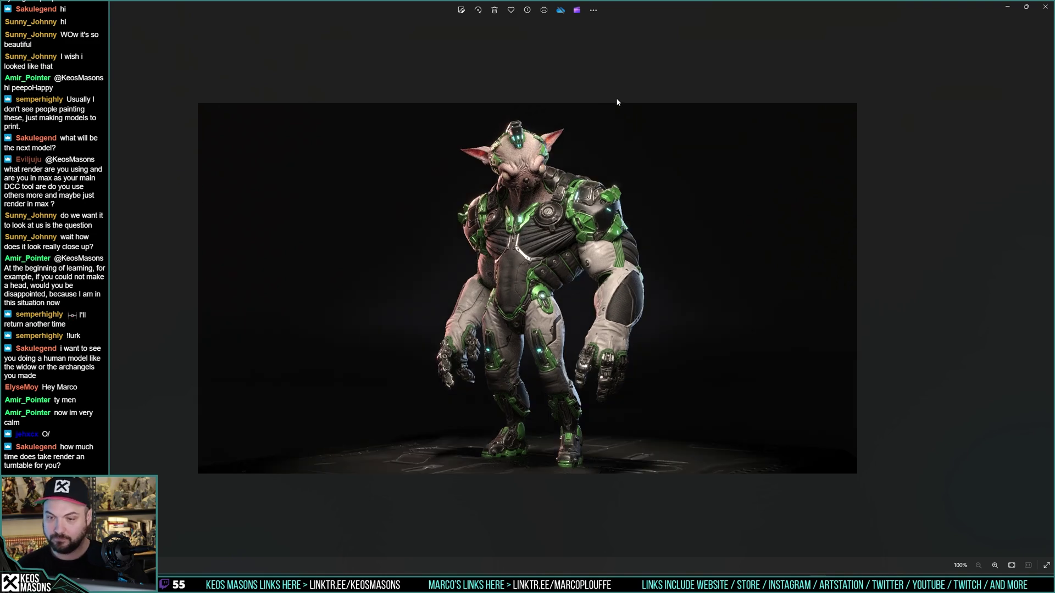
{"action": "left_click", "coordinate": [1045, 7]}
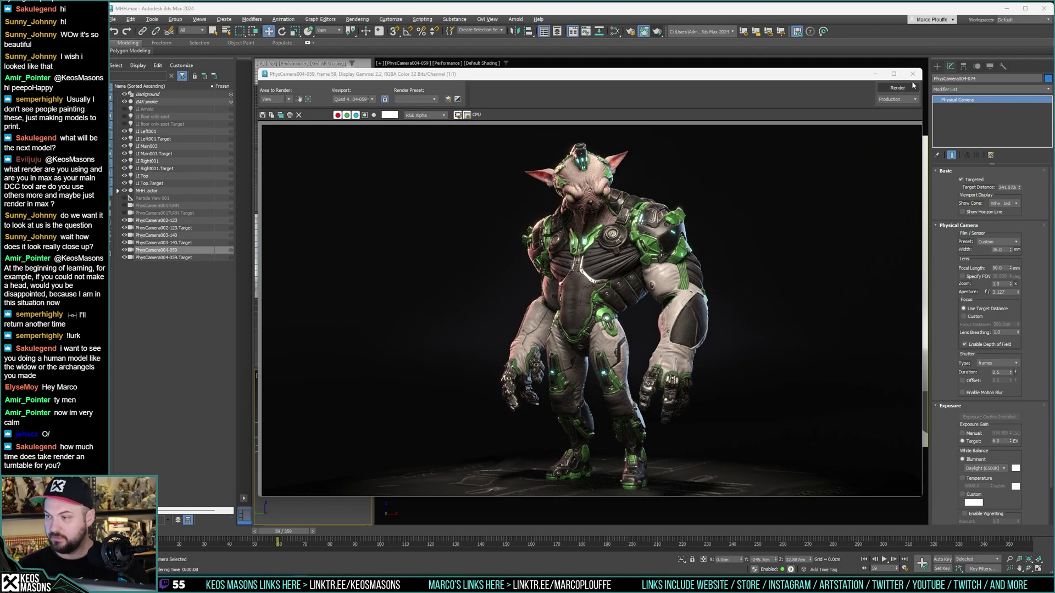
Step: Close the rendered image, set the timeline to frame 60 and rename the camera PhysCamera004-059 to PhysCamera004-060
{"action": "left_click", "coordinate": [913, 74]}
{"action": "left_click_drag", "start_coordinate": [295, 534], "coordinate": [298, 534]}
{"action": "key", "text": "w"}
{"action": "left_click", "coordinate": [171, 252]}
{"action": "type", "text": "60"}
{"action": "key", "text": "Return"}
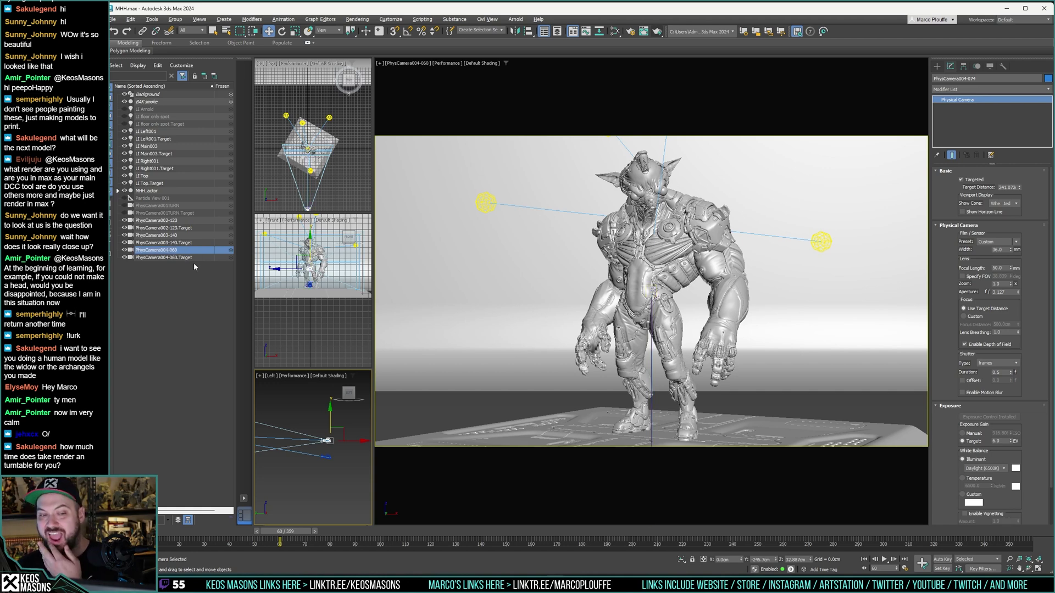
Step: Clone PhysCamera002-123 as a copy named PhysCamera005-124
{"action": "left_click", "coordinate": [174, 221]}
{"action": "right_click", "coordinate": [174, 221]}
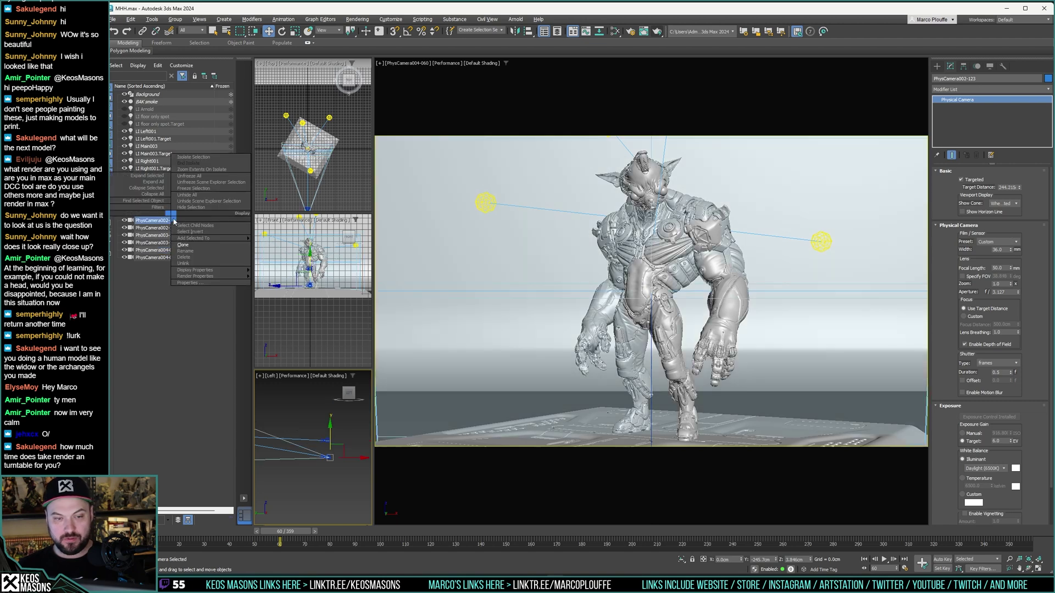
{"action": "left_click", "coordinate": [201, 247]}
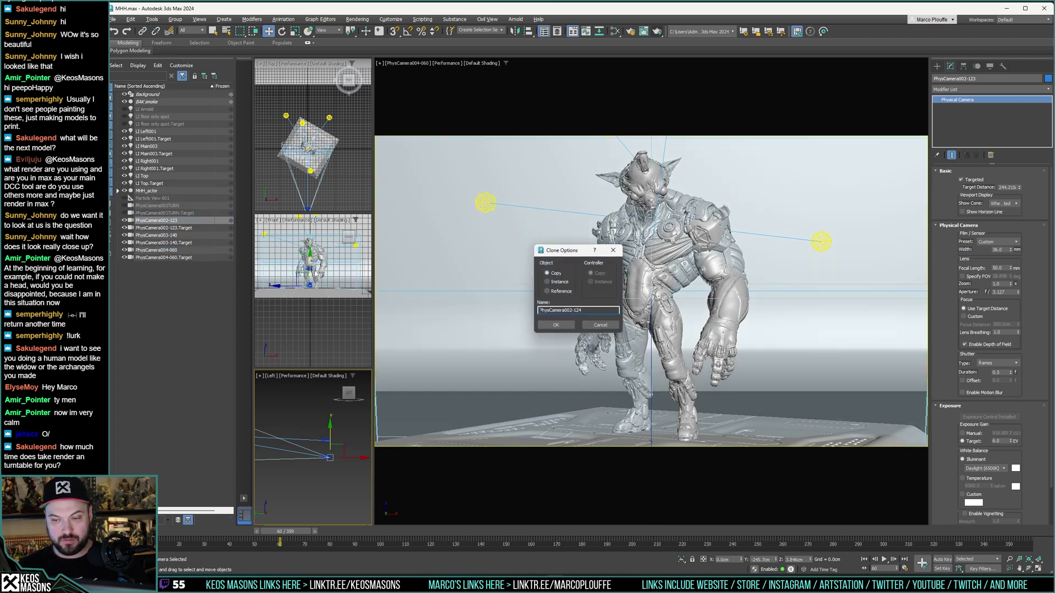
{"action": "left_click", "coordinate": [555, 324]}
Step: Look through PhysCamera005-124 in the main viewport and hide the 002, 003 and 004 cameras with their targets
{"action": "left_click", "coordinate": [425, 64]}
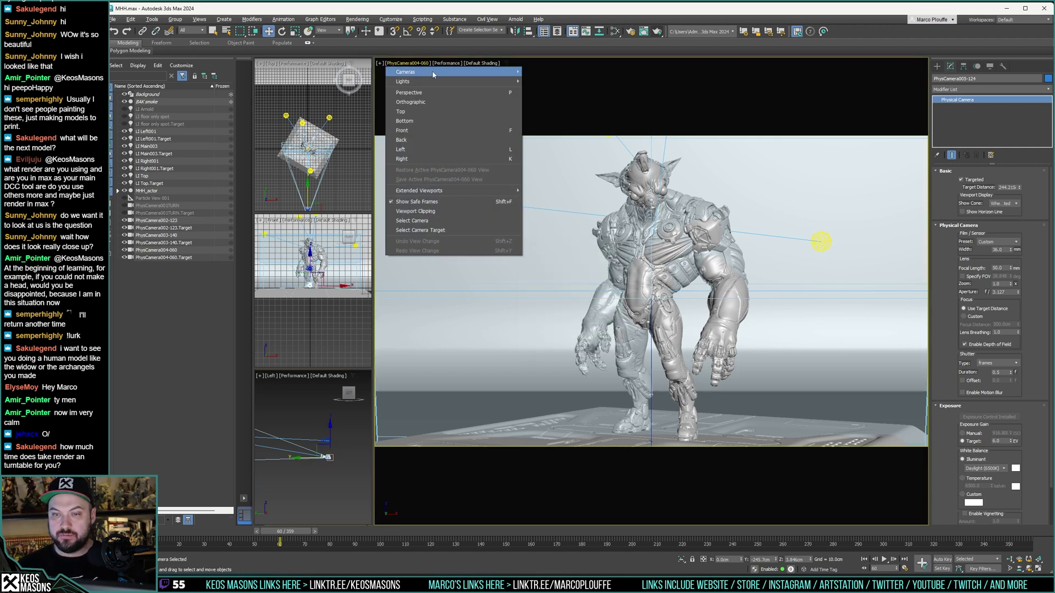
{"action": "mouse_move", "coordinate": [466, 70]}
{"action": "left_click", "coordinate": [564, 110]}
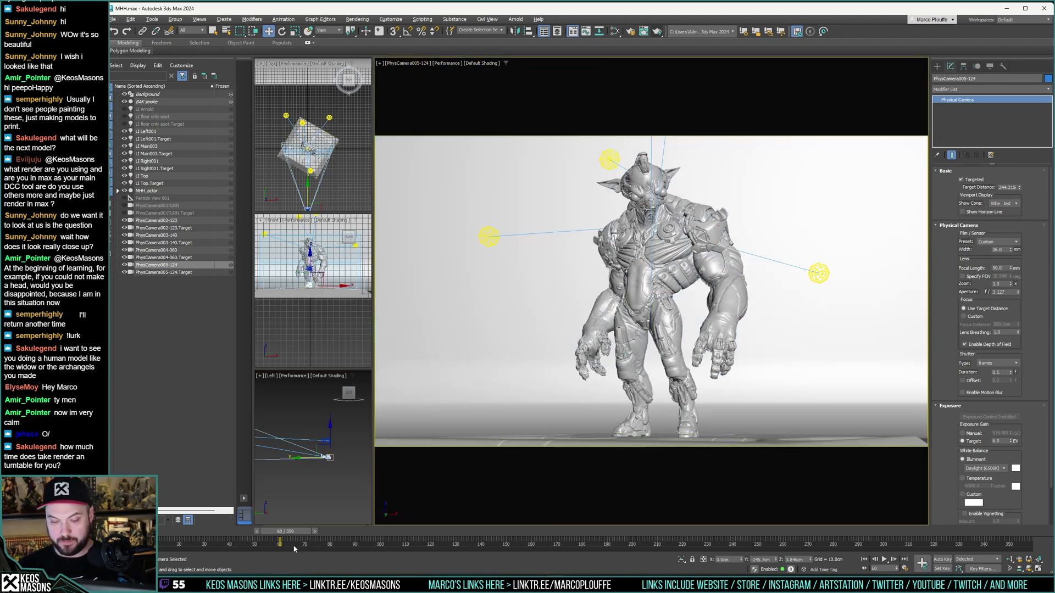
{"action": "left_click_drag", "start_coordinate": [126, 220], "coordinate": [126, 258]}
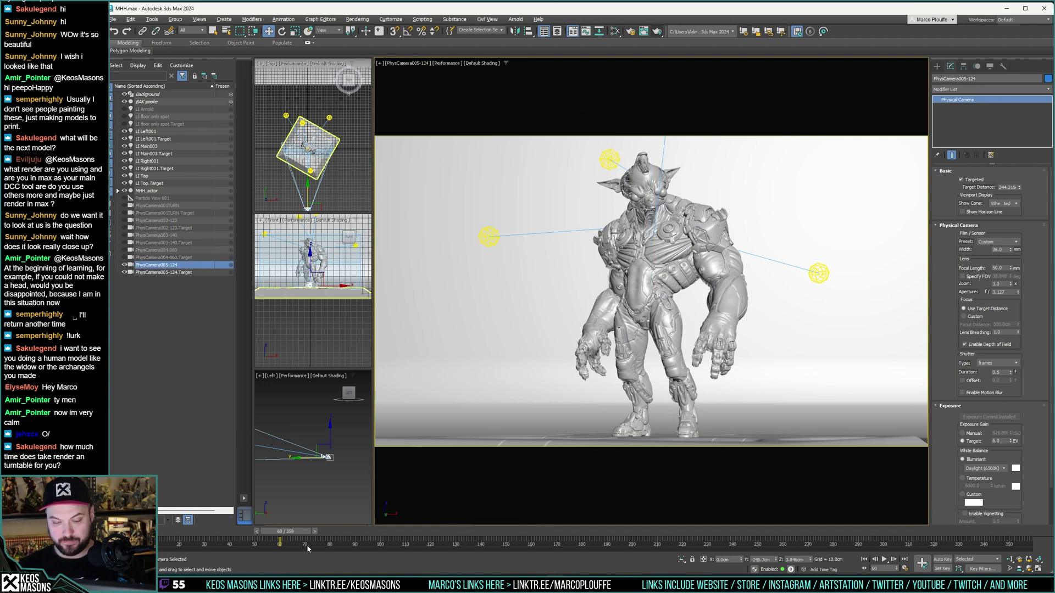
Step: Render frame 18 from PhysCamera005-124 and close the rendered image
{"action": "left_click_drag", "start_coordinate": [299, 530], "coordinate": [198, 526]}
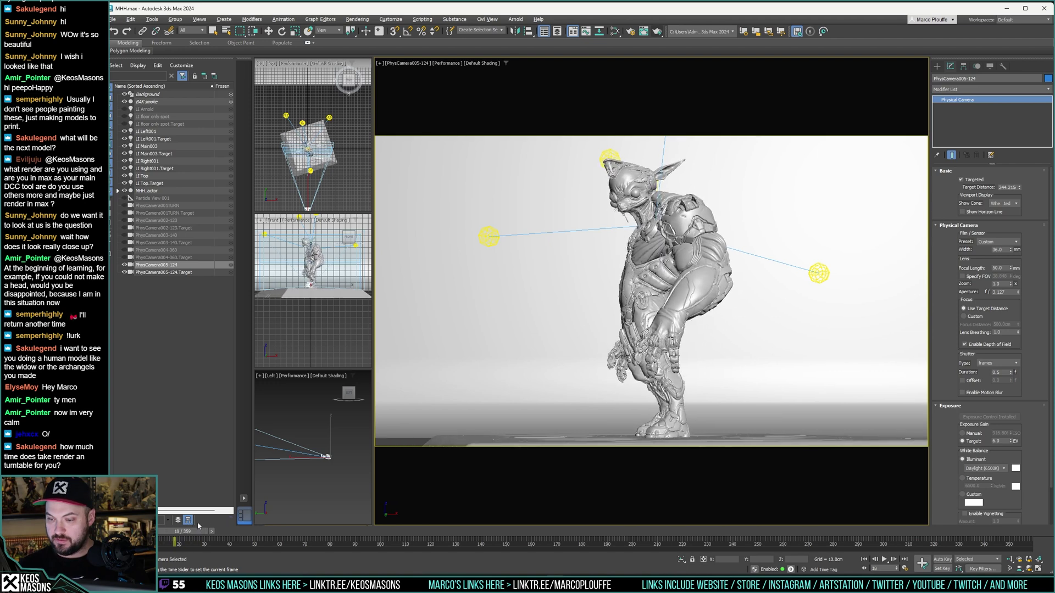
{"action": "key", "text": "w"}
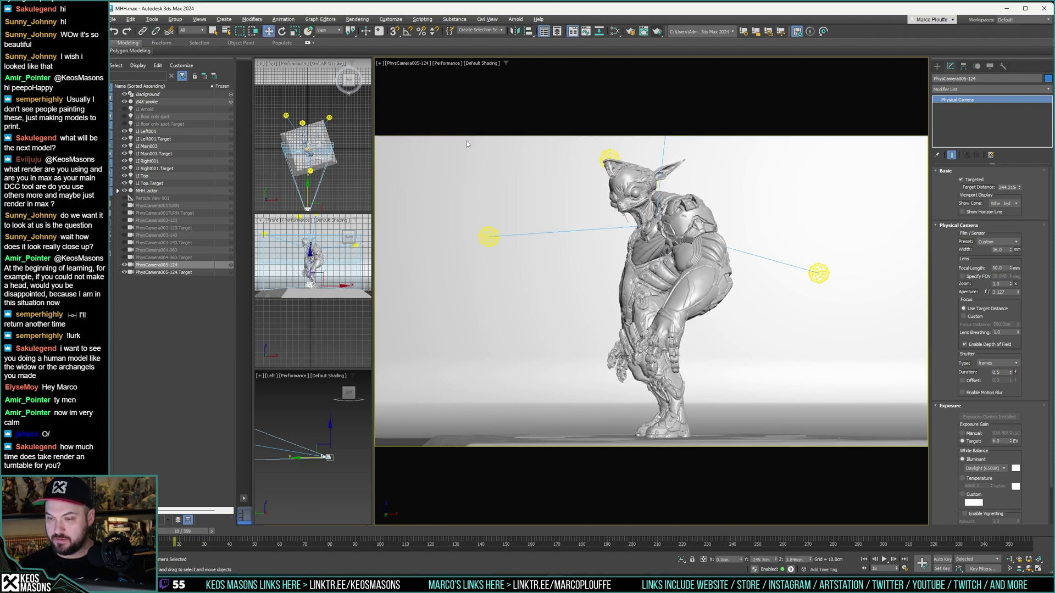
{"action": "left_click", "coordinate": [657, 32]}
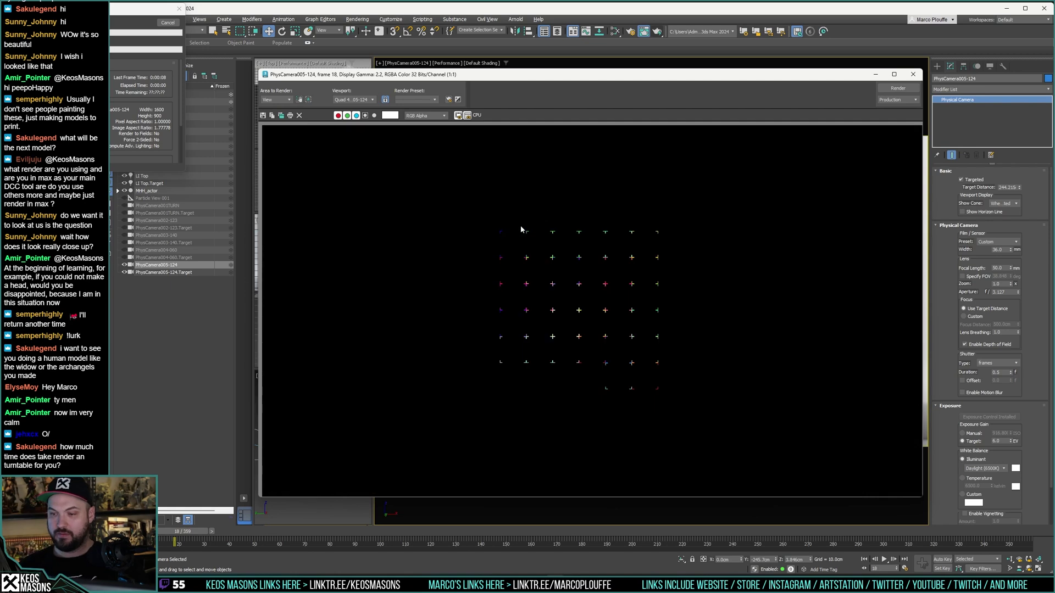
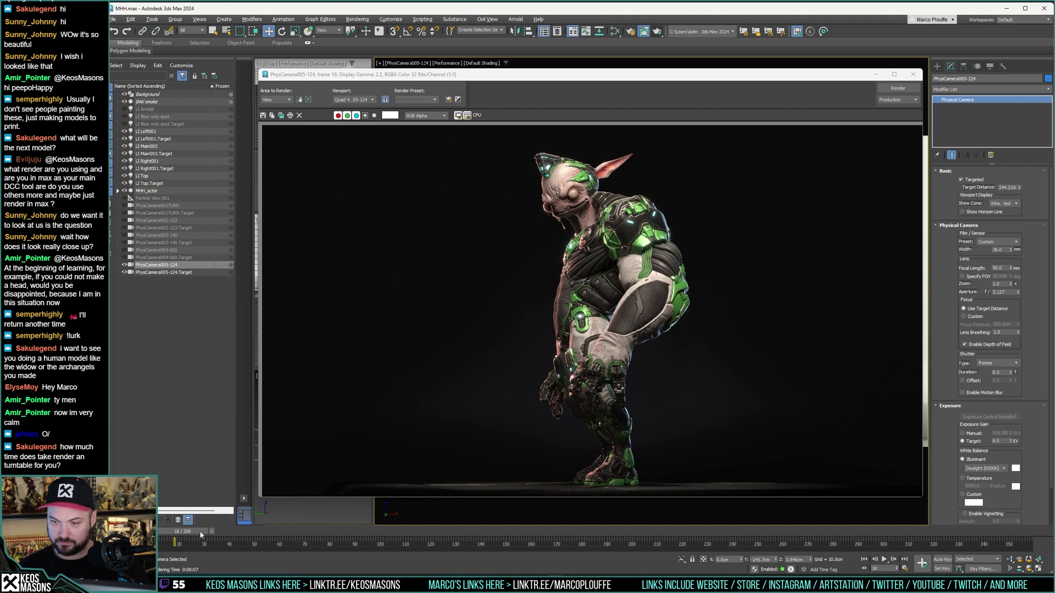
{"action": "left_click", "coordinate": [913, 74]}
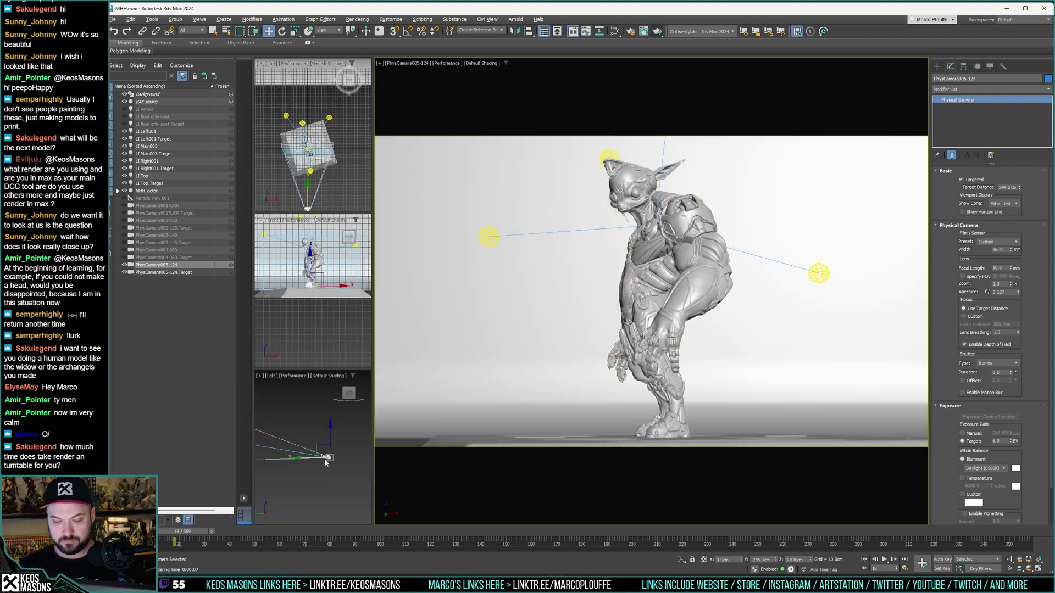
Step: Try shifting PhysCamera005-124 sideways in the Top view to about X 24.4 cm, and set the timeline to frame 25
{"action": "scroll", "coordinate": [314, 311], "scroll_direction": "down", "scroll_amount": 3}
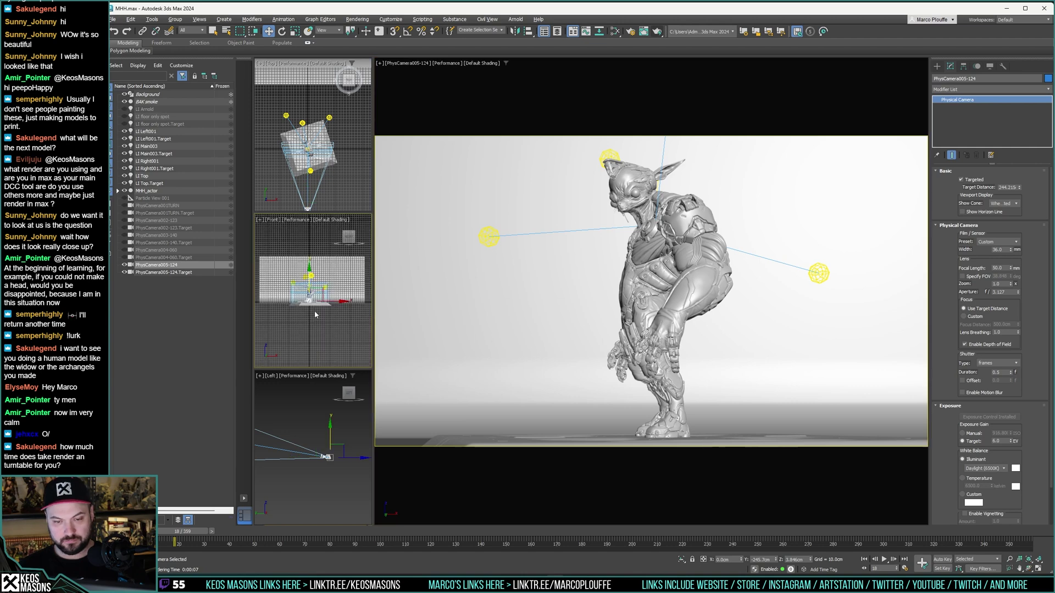
{"action": "middle_click_drag", "start_coordinate": [312, 197], "coordinate": [307, 169]}
{"action": "scroll", "coordinate": [309, 174], "scroll_direction": "up", "scroll_amount": 2}
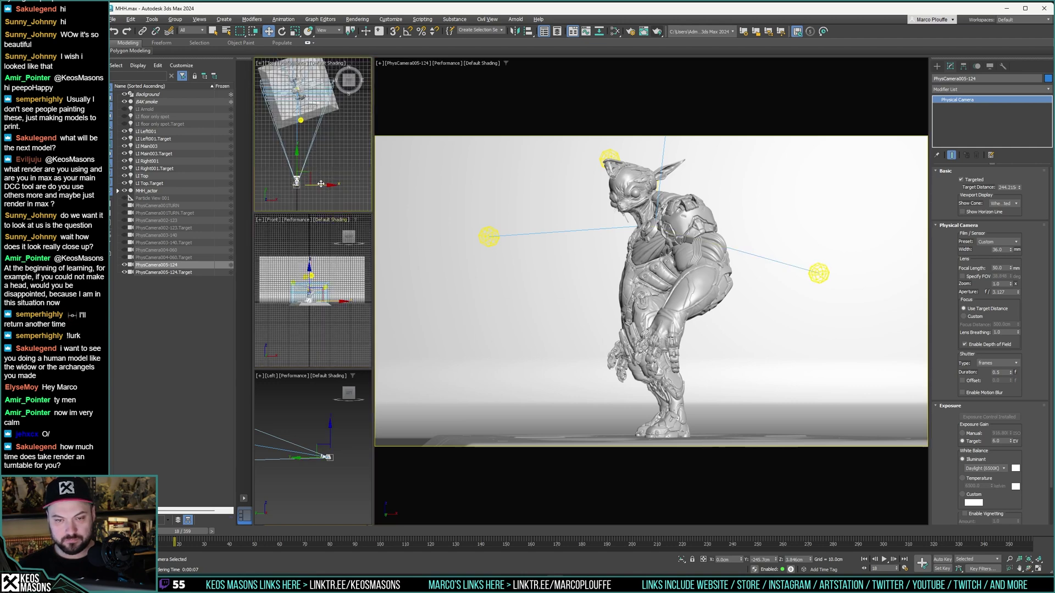
{"action": "left_click_drag", "start_coordinate": [310, 175], "coordinate": [320, 173]}
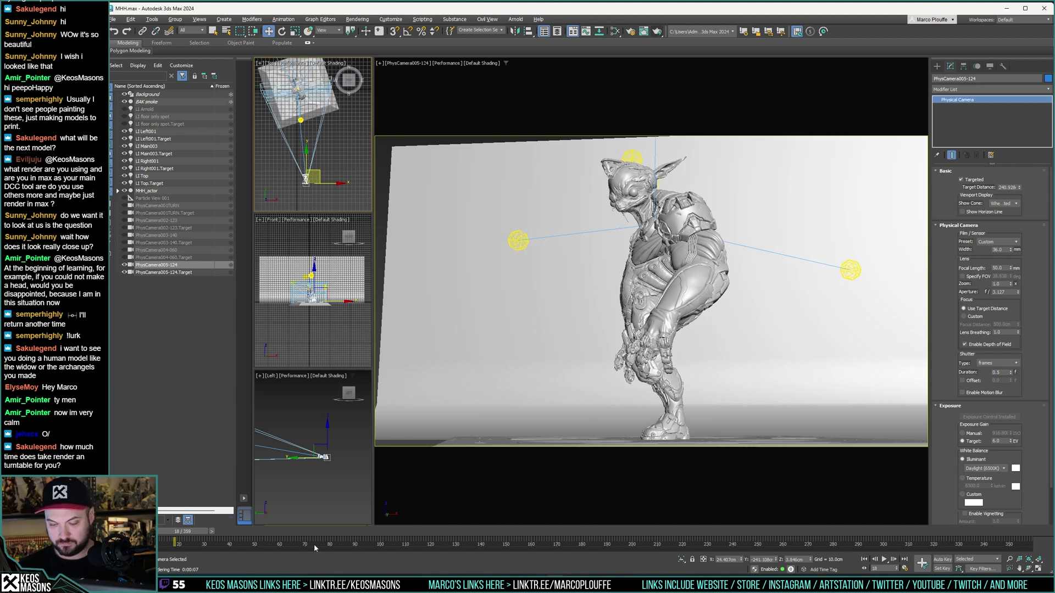
{"action": "left_click_drag", "start_coordinate": [191, 533], "coordinate": [229, 534]}
{"action": "right_click", "coordinate": [229, 534]}
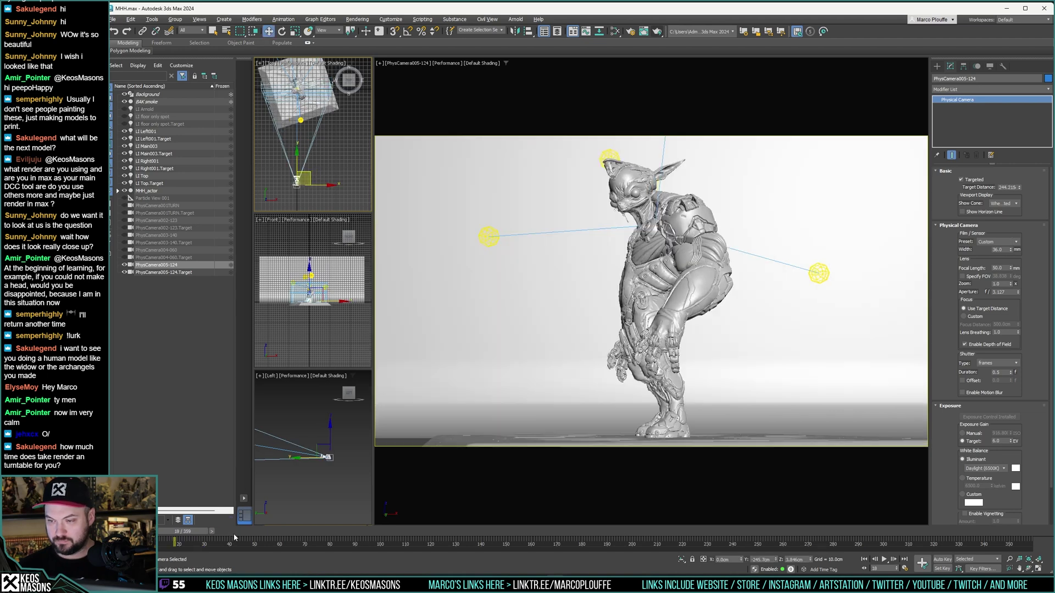
{"action": "left_click_drag", "start_coordinate": [203, 531], "coordinate": [220, 532]}
{"action": "key", "text": "w"}
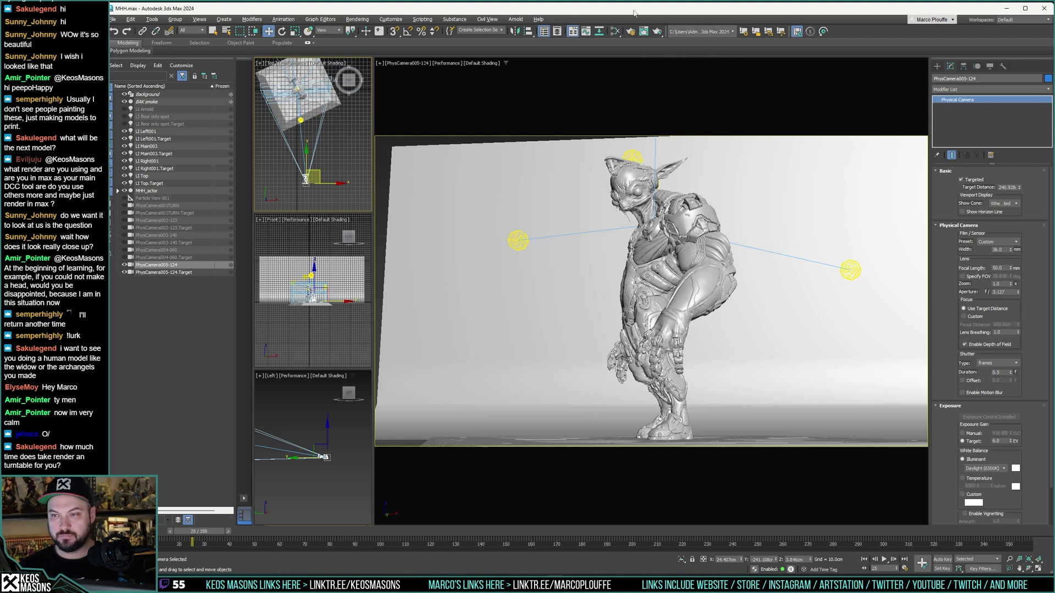
Step: Delete 4.jpg from the test folder and save the last rendered image, frame 18, over 3.jpg
{"action": "left_click", "coordinate": [645, 31]}
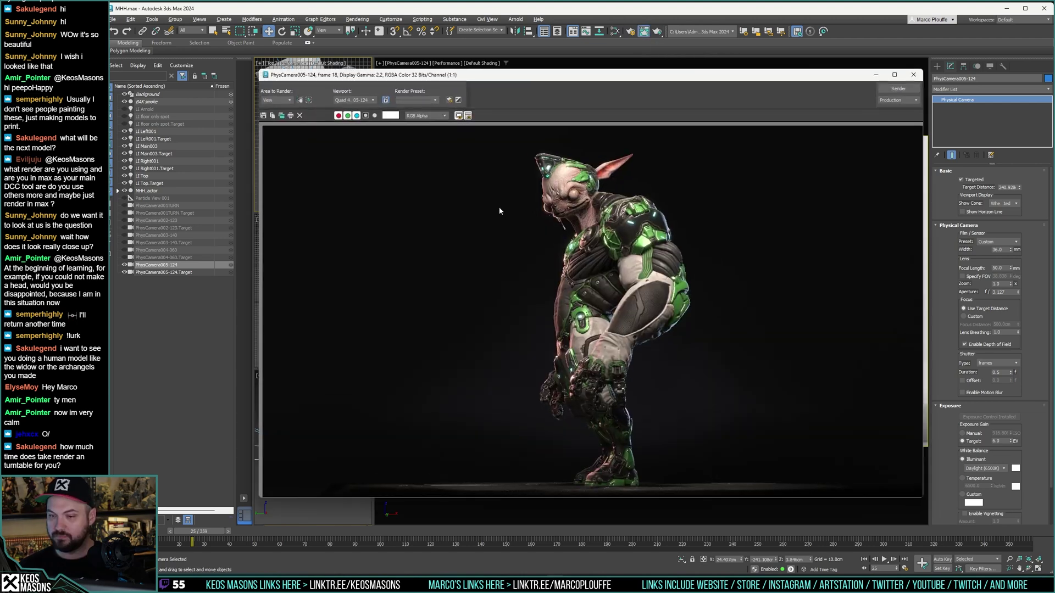
{"action": "left_click", "coordinate": [264, 115]}
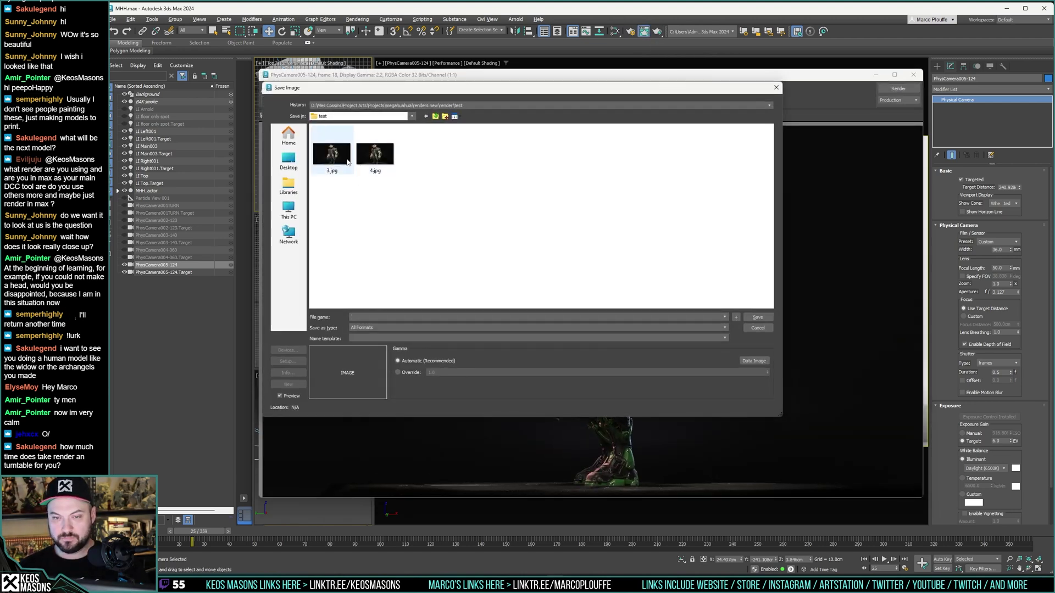
{"action": "left_click", "coordinate": [375, 154]}
{"action": "key", "text": "Delete"}
{"action": "key", "text": "Return"}
{"action": "double_click", "coordinate": [333, 155]}
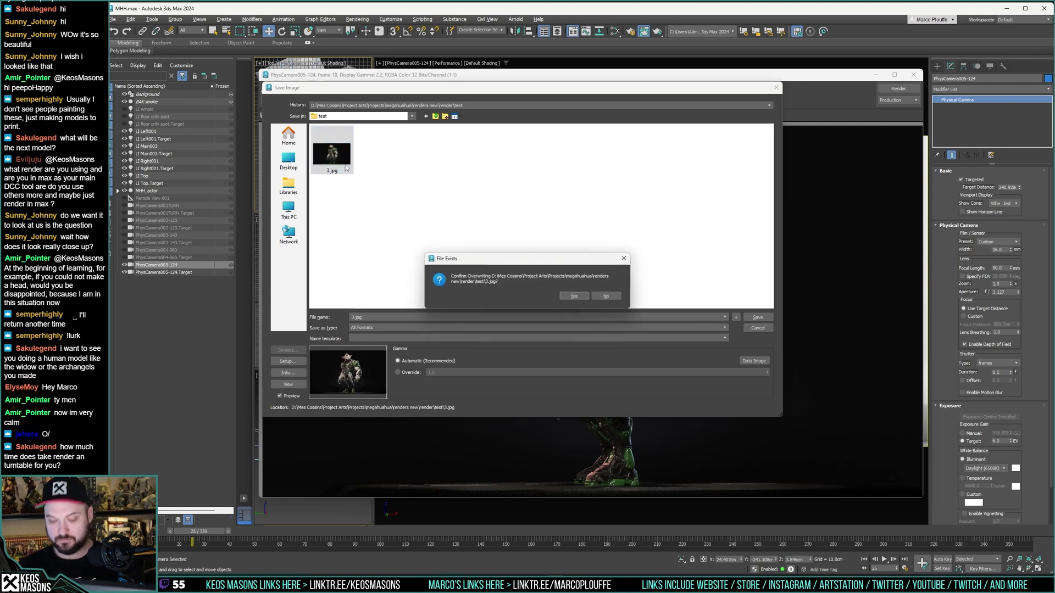
{"action": "key", "text": "Return"}
{"action": "key", "text": "Return"}
Step: Render test stills from the shifted camera at frame 25 and, with the camera moved farther sideways in the Top view, at frame 34
{"action": "left_click", "coordinate": [899, 88]}
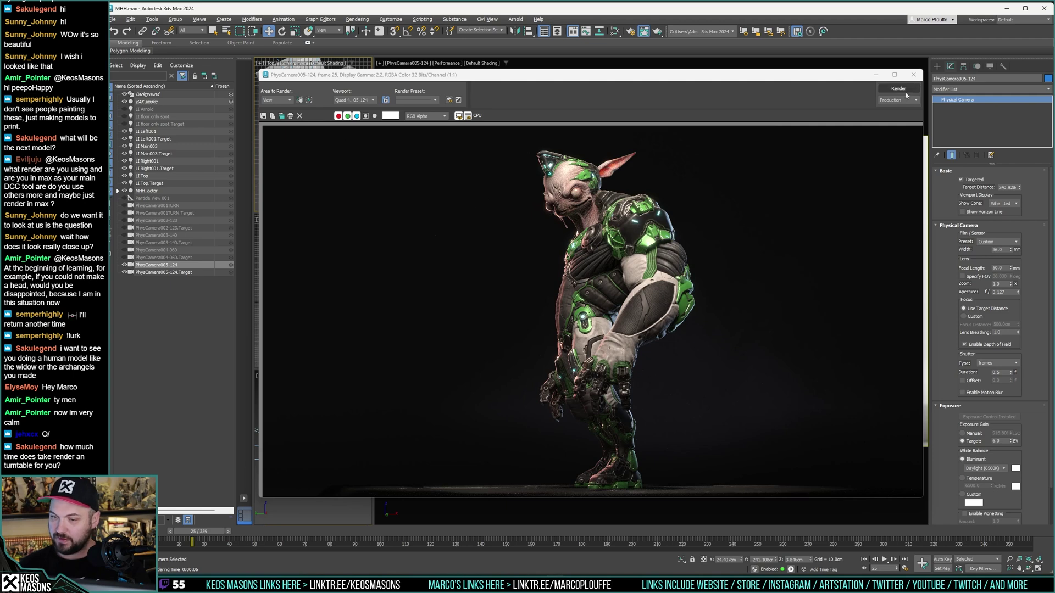
{"action": "left_click", "coordinate": [913, 75]}
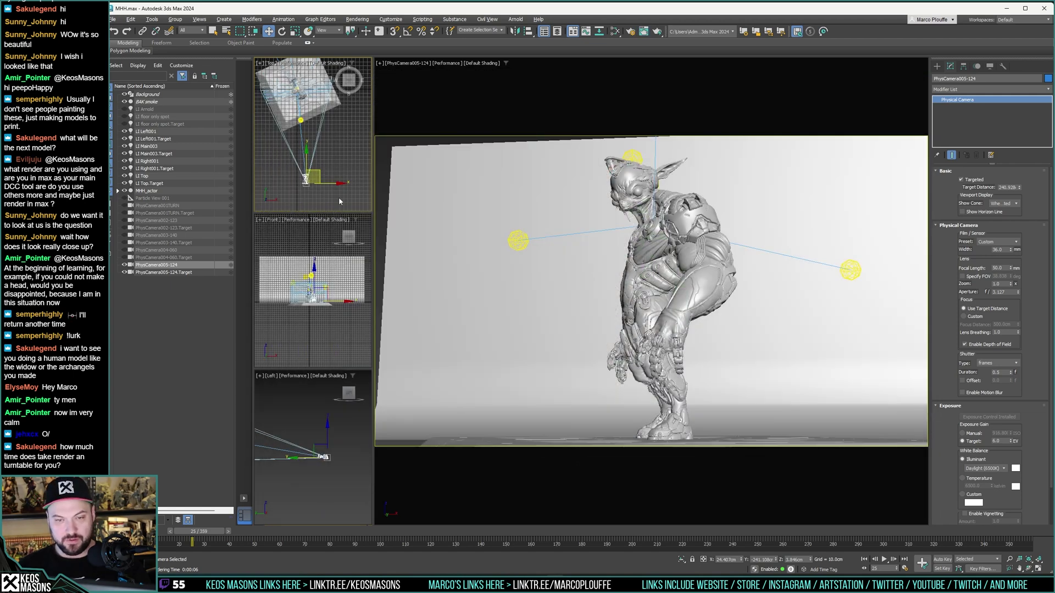
{"action": "left_click_drag", "start_coordinate": [320, 174], "coordinate": [330, 173]}
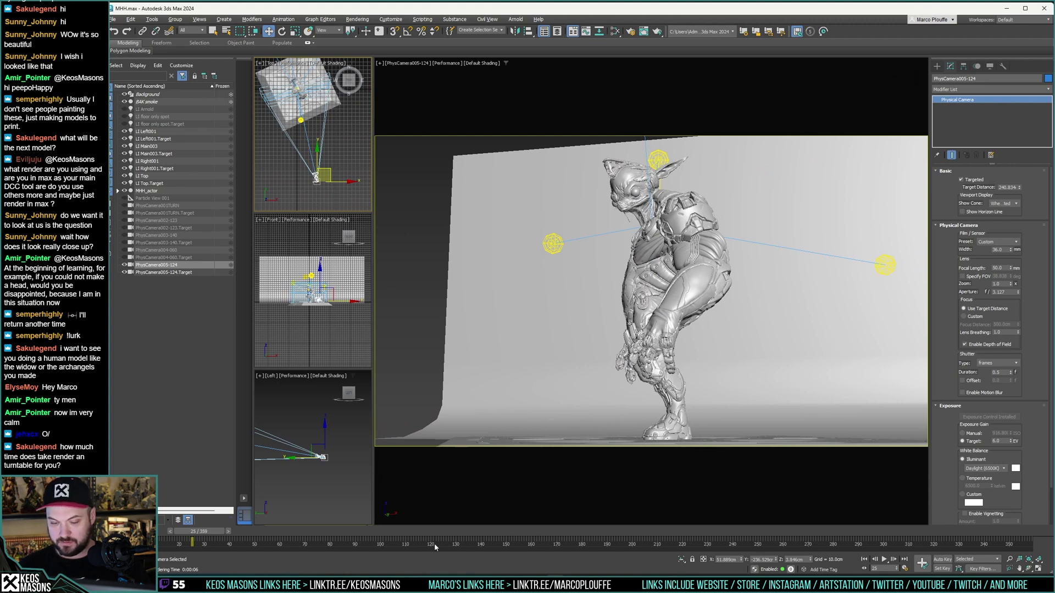
{"action": "left_click_drag", "start_coordinate": [221, 535], "coordinate": [244, 536]}
{"action": "key", "text": "w"}
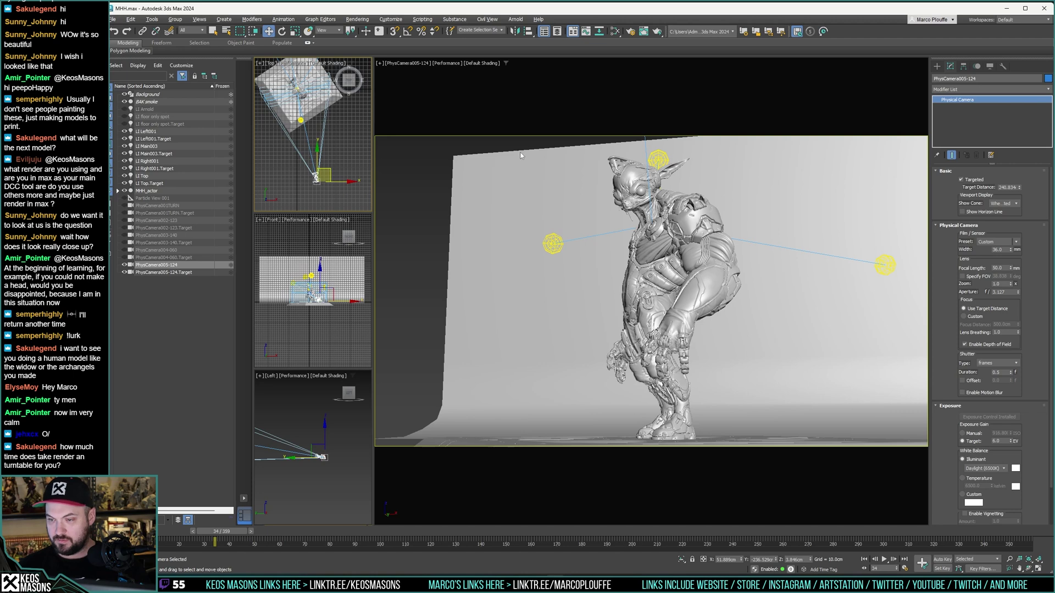
{"action": "left_click", "coordinate": [657, 31]}
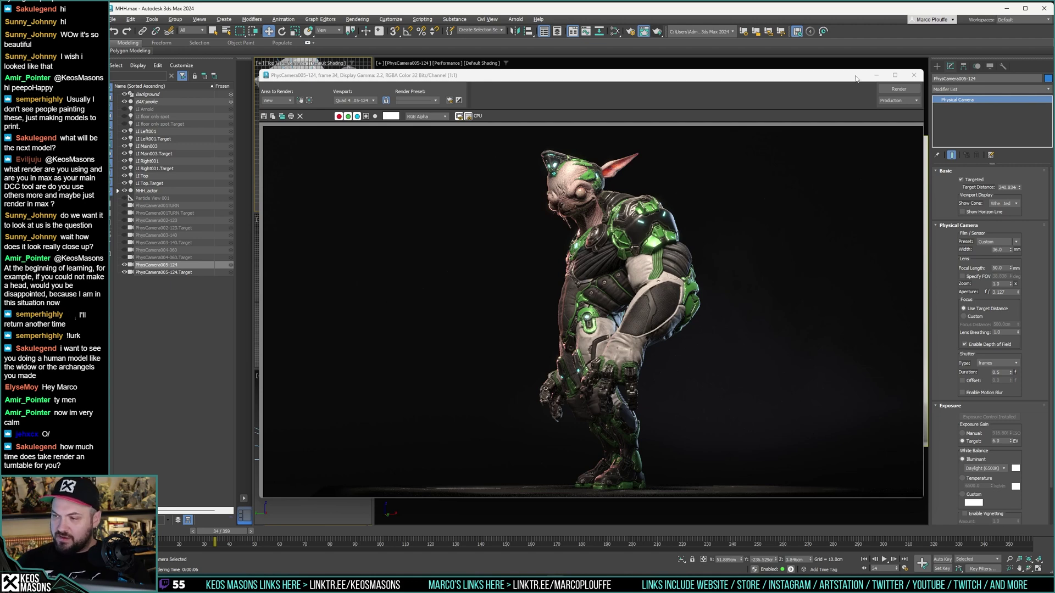
{"action": "left_click", "coordinate": [914, 76]}
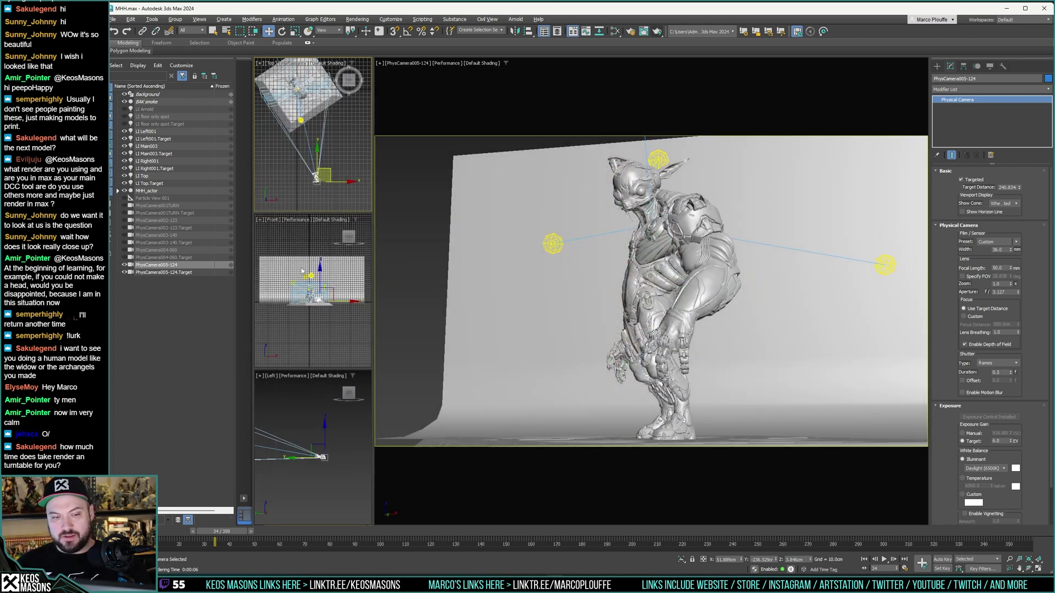
Step: Undo both sideways moves of PhysCamera005-124
{"action": "right_click", "coordinate": [324, 276]}
{"action": "key", "text": "ctrl+z"}
{"action": "key", "text": "ctrl+z"}
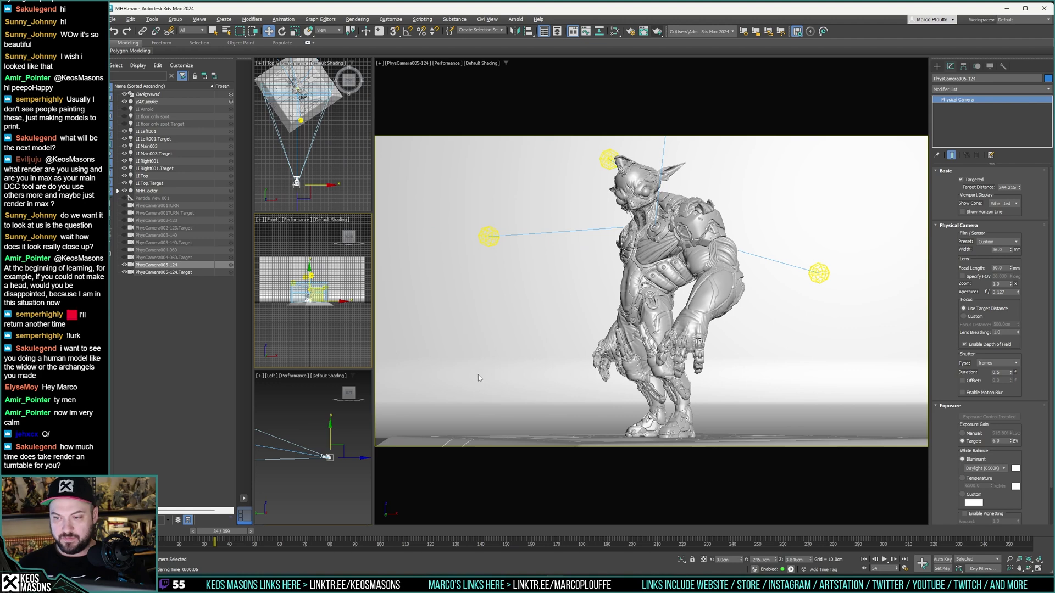
Step: Render frame 355 from PhysCamera005-124 and close the rendered image
{"action": "left_click_drag", "start_coordinate": [242, 530], "coordinate": [1024, 512]}
{"action": "key", "text": "w"}
{"action": "key", "text": "period"}
{"action": "left_click", "coordinate": [657, 32]}
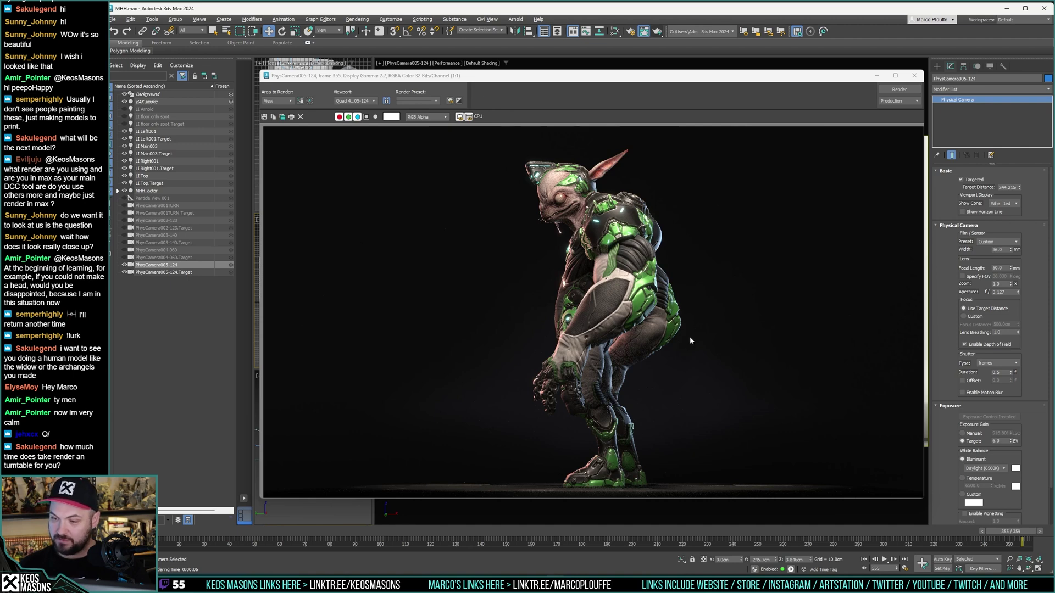
{"action": "left_click", "coordinate": [914, 76]}
Step: Set the timeline to frame 359, render it from PhysCamera005-124 and close the rendered image
{"action": "left_click_drag", "start_coordinate": [1009, 536], "coordinate": [1020, 536]}
{"action": "left_click", "coordinate": [658, 32]}
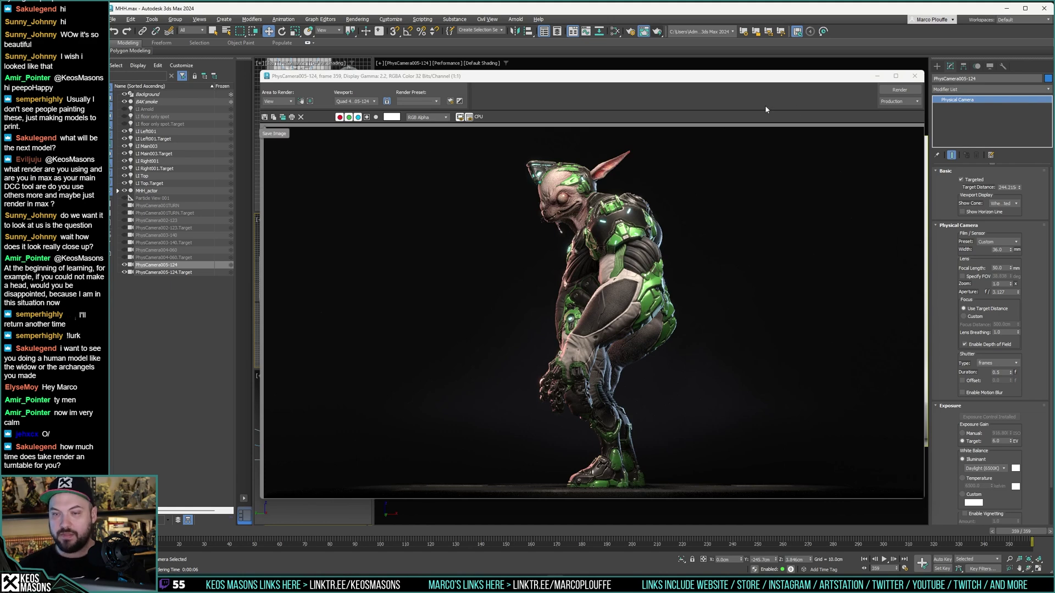
{"action": "left_click", "coordinate": [914, 76]}
Step: Rename the camera PhysCamera005-124 to PhysCamera005-359 and deselect it
{"action": "left_click", "coordinate": [175, 266]}
{"action": "double_click", "coordinate": [173, 266]}
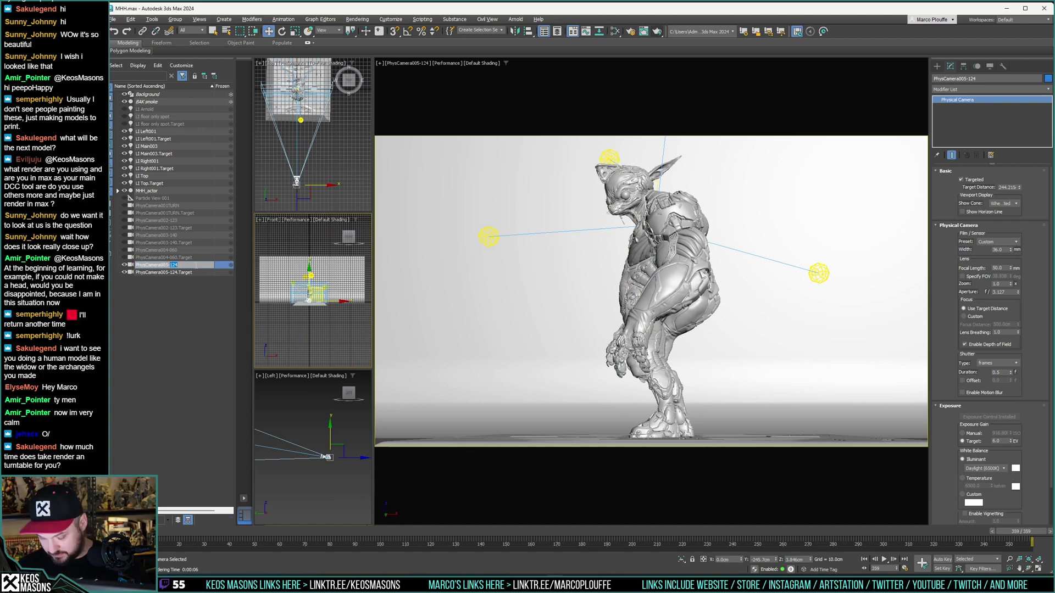
{"action": "type", "text": "1"}
{"action": "type", "text": "59"}
{"action": "left_click", "coordinate": [167, 318]}
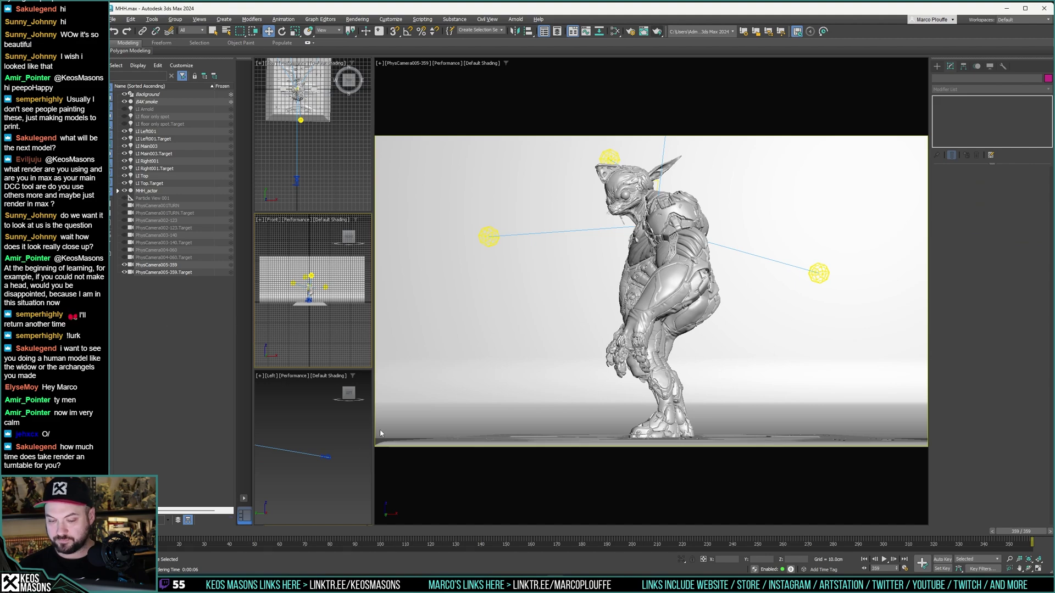
Step: Move the timeline to about frame 298 and clone PhysCamera005-359 as a copy named PhysCamera006-300
{"action": "left_click_drag", "start_coordinate": [1004, 535], "coordinate": [856, 532]}
{"action": "key", "text": "w"}
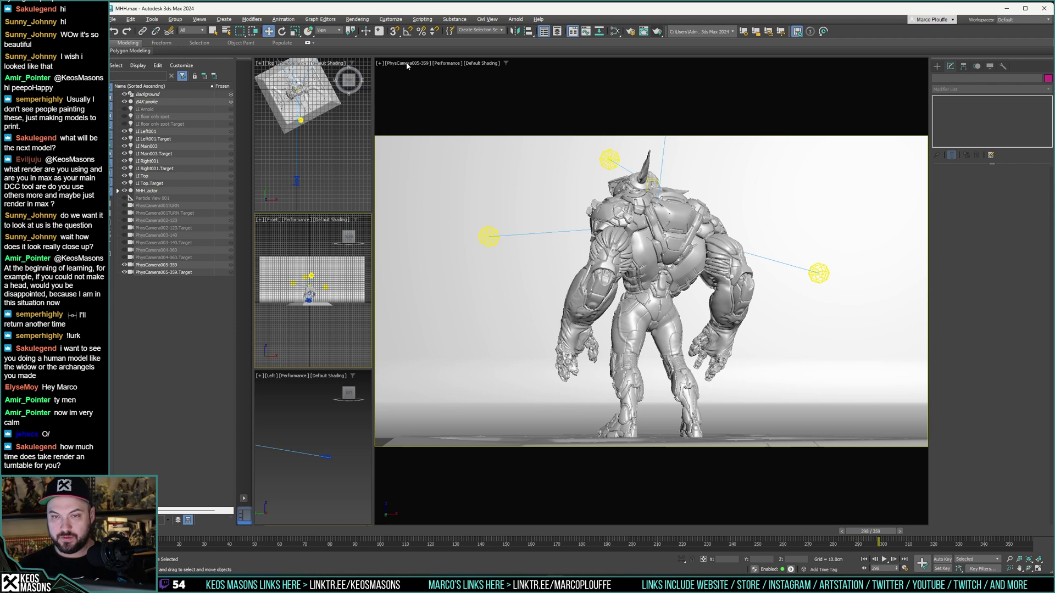
{"action": "left_click", "coordinate": [162, 265]}
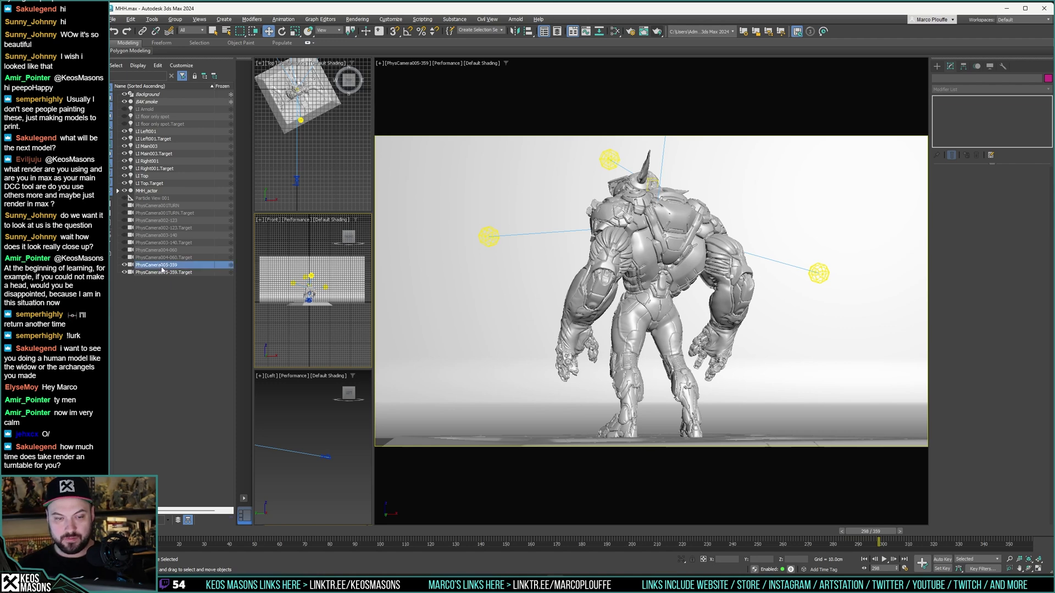
{"action": "key", "text": "ctrl+v"}
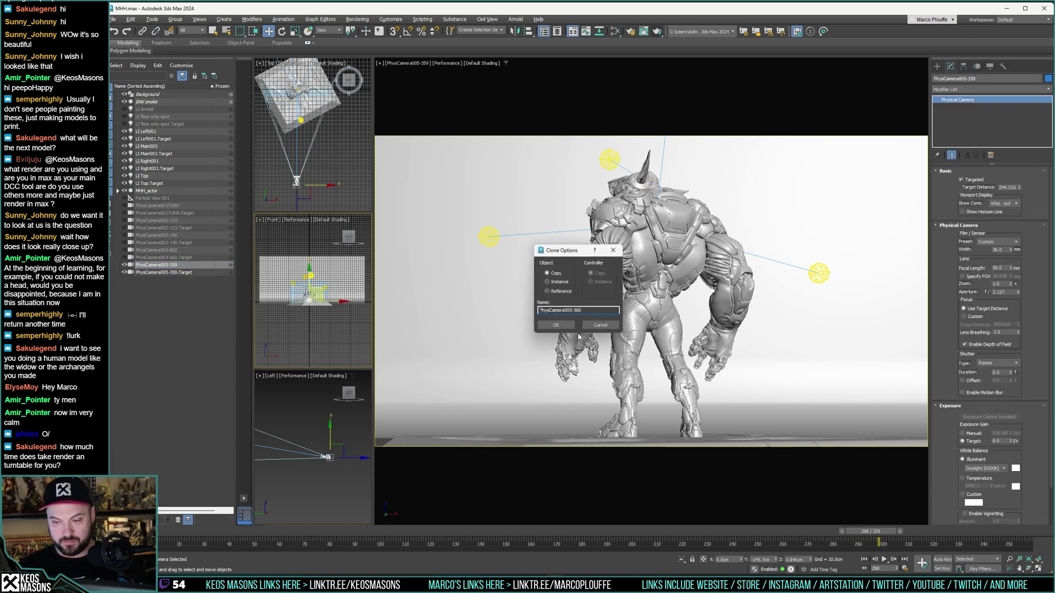
{"action": "key", "text": "BackSpace"}
{"action": "type", "text": "6"}
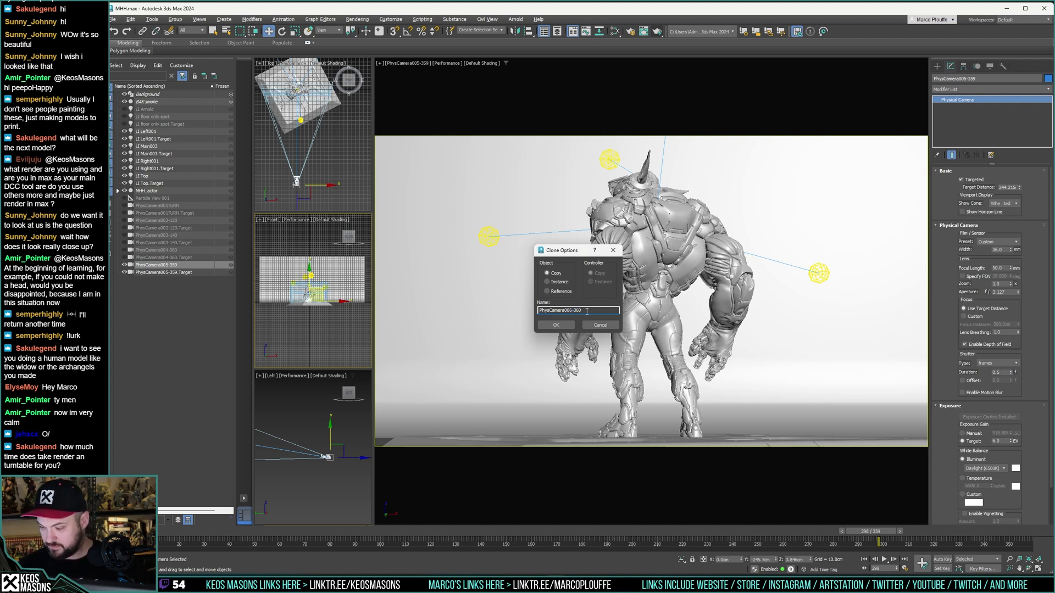
{"action": "left_click_drag", "start_coordinate": [574, 310], "coordinate": [613, 315]}
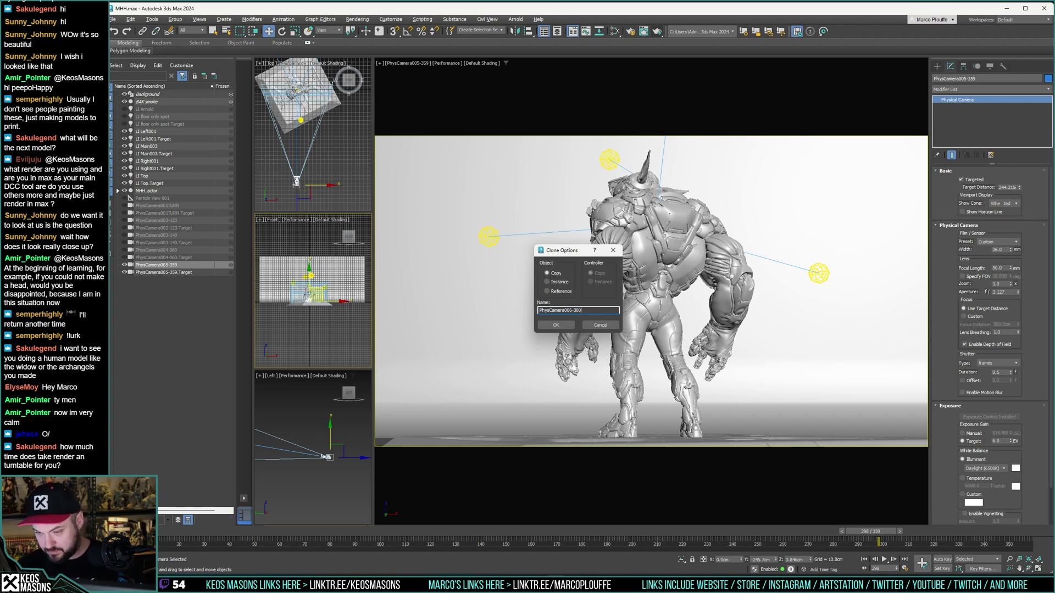
{"action": "key", "text": "Return"}
Step: Set the timeline to frame 300 and render it with the large viewport looking through PhysCamera006-300
{"action": "left_click_drag", "start_coordinate": [869, 534], "coordinate": [874, 532]}
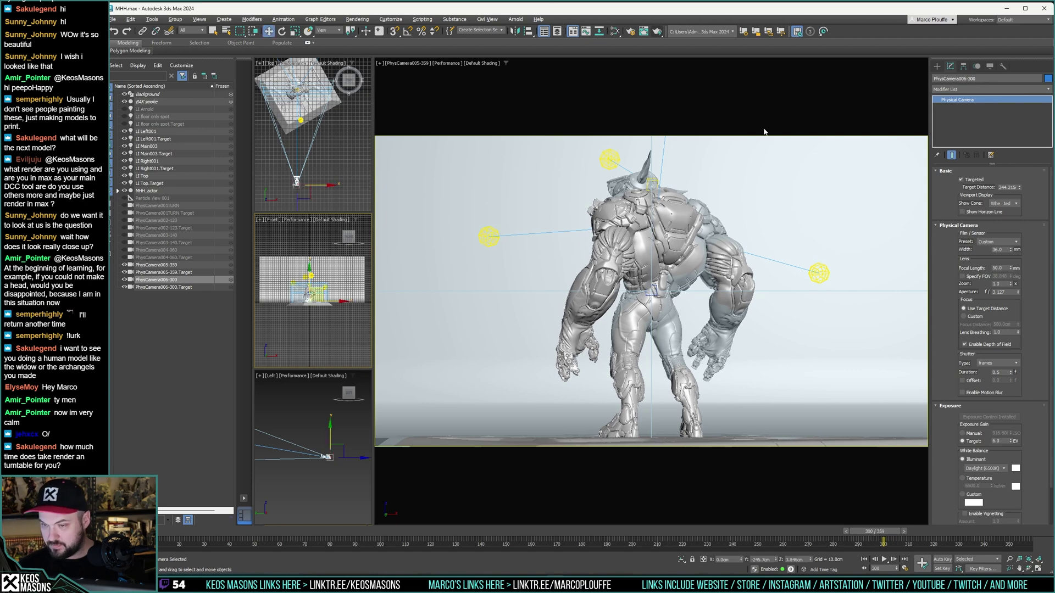
{"action": "left_click", "coordinate": [425, 63]}
{"action": "mouse_move", "coordinate": [495, 72]}
{"action": "left_click", "coordinate": [556, 119]}
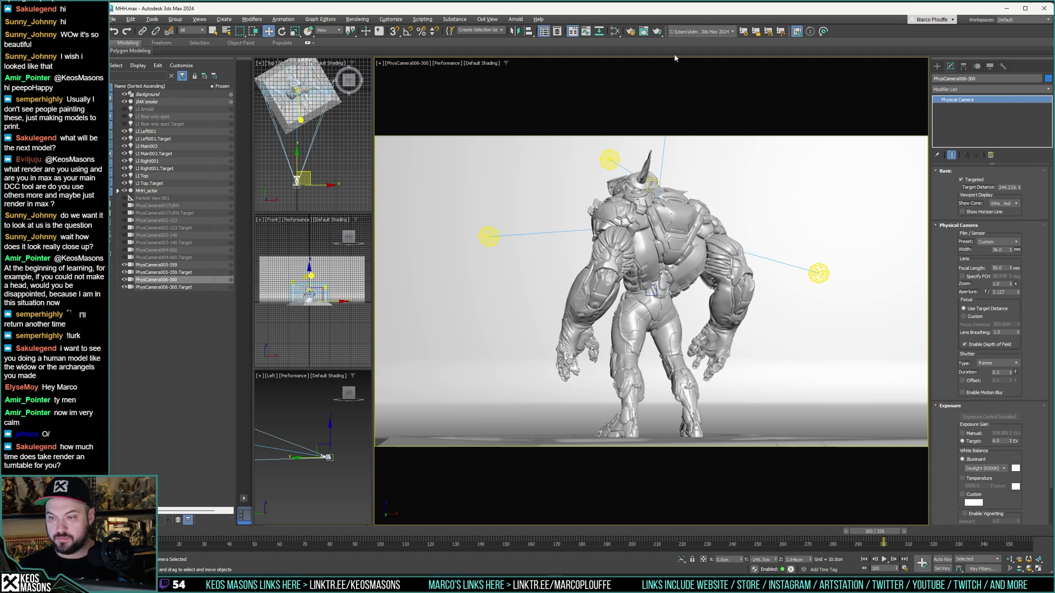
{"action": "left_click", "coordinate": [658, 31]}
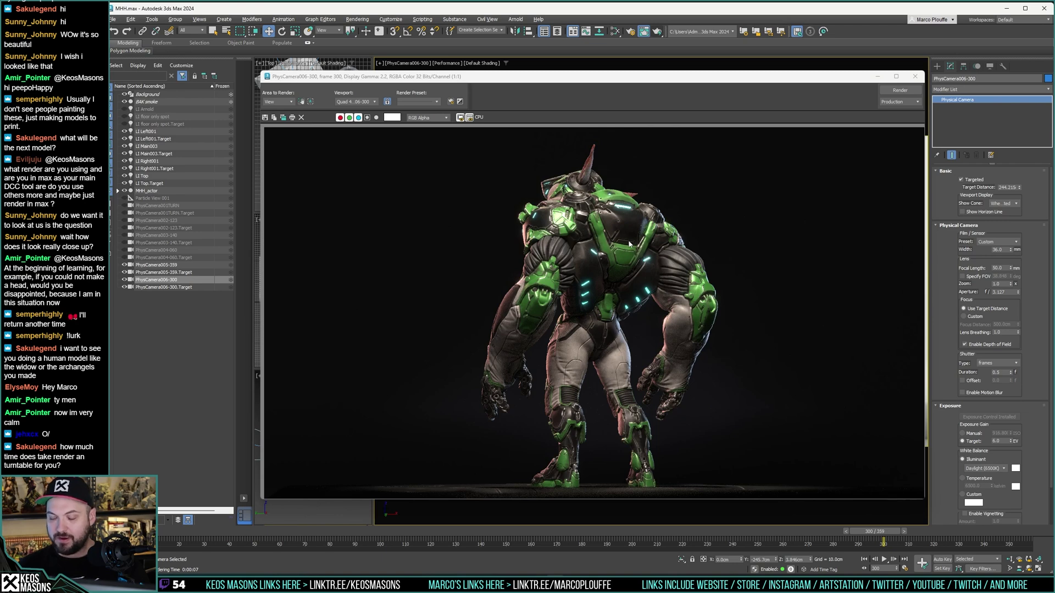
Step: Save the frame 300 render over 3.jpg in the test folder at JPEG quality 100 and close the render
{"action": "left_click", "coordinate": [266, 118]}
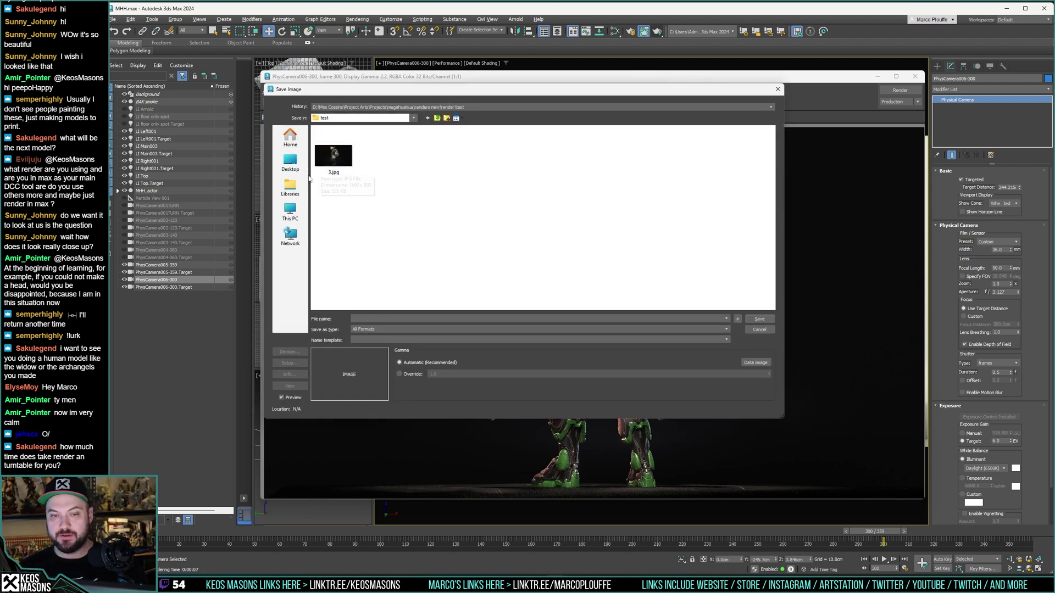
{"action": "left_click", "coordinate": [334, 156]}
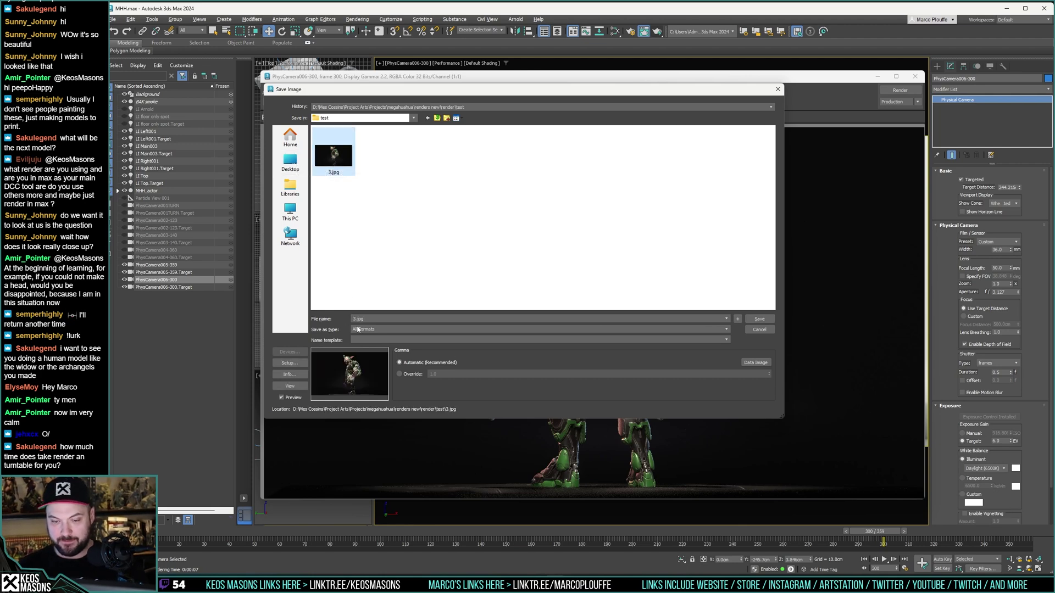
{"action": "left_click", "coordinate": [759, 319]}
{"action": "left_click", "coordinate": [607, 296]}
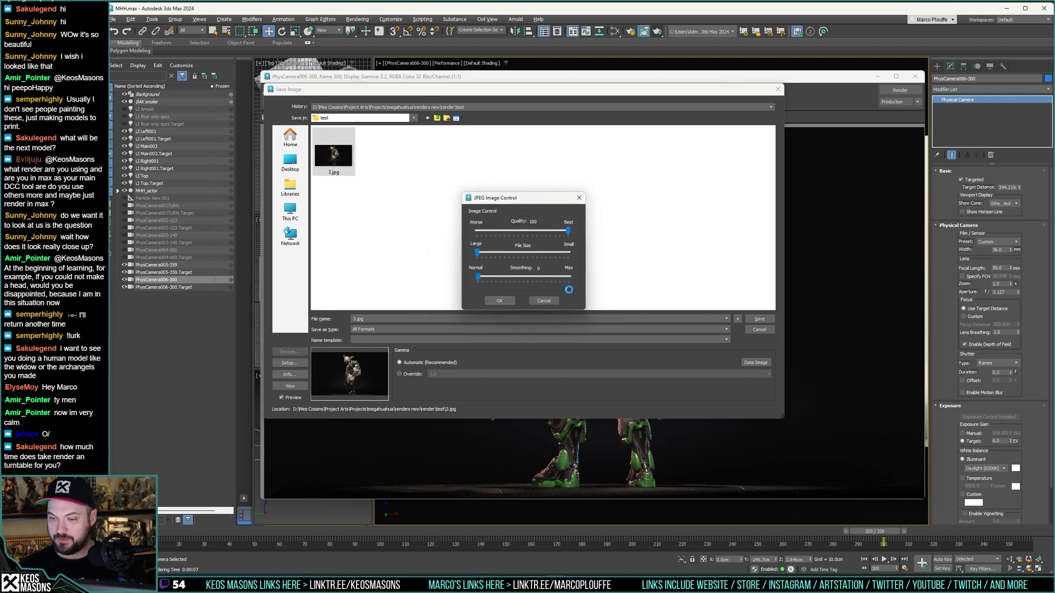
{"action": "key", "text": "Return"}
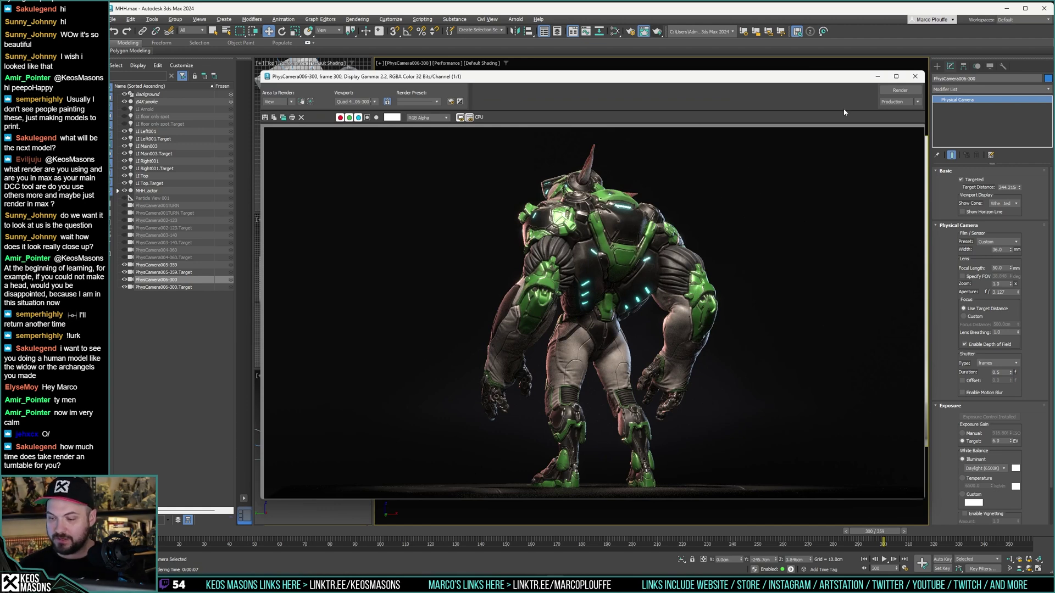
{"action": "left_click", "coordinate": [915, 77]}
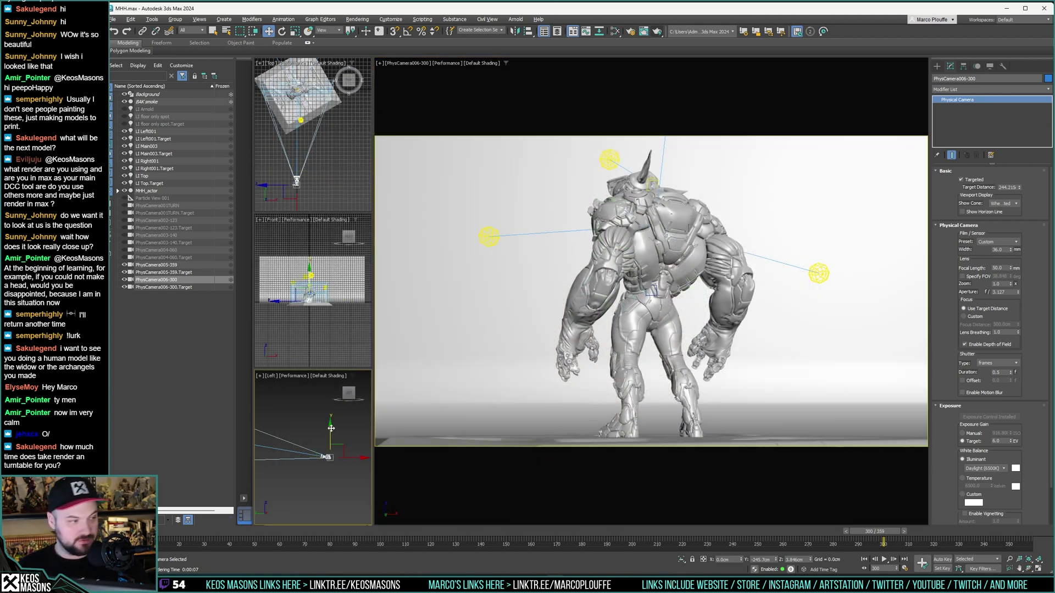
Step: Try raising PhysCamera006-300 to a height of about 79 cm and render the view
{"action": "left_click_drag", "start_coordinate": [332, 428], "coordinate": [342, 384]}
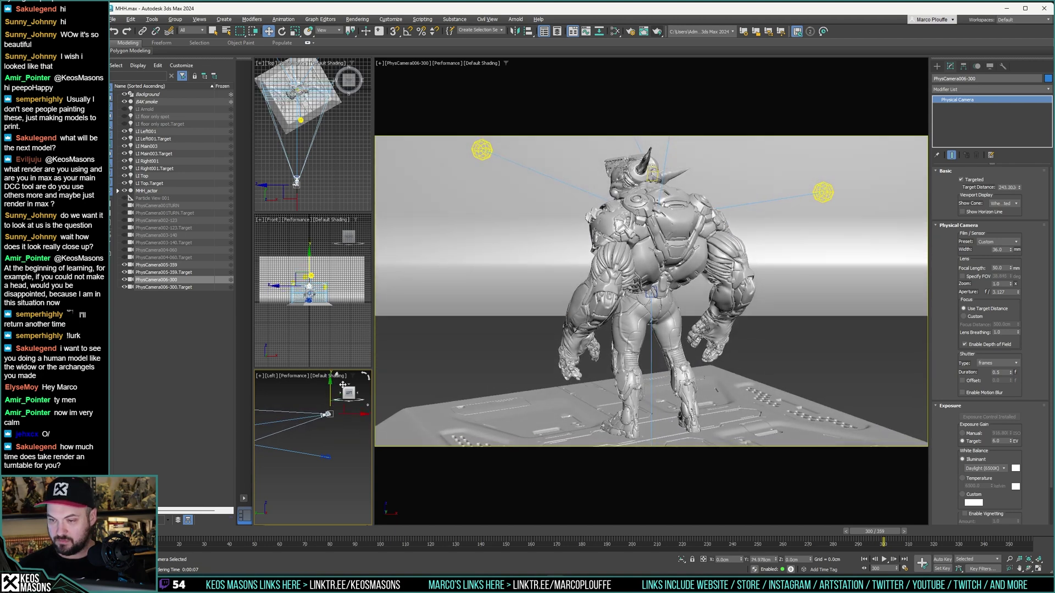
{"action": "left_click", "coordinate": [657, 31]}
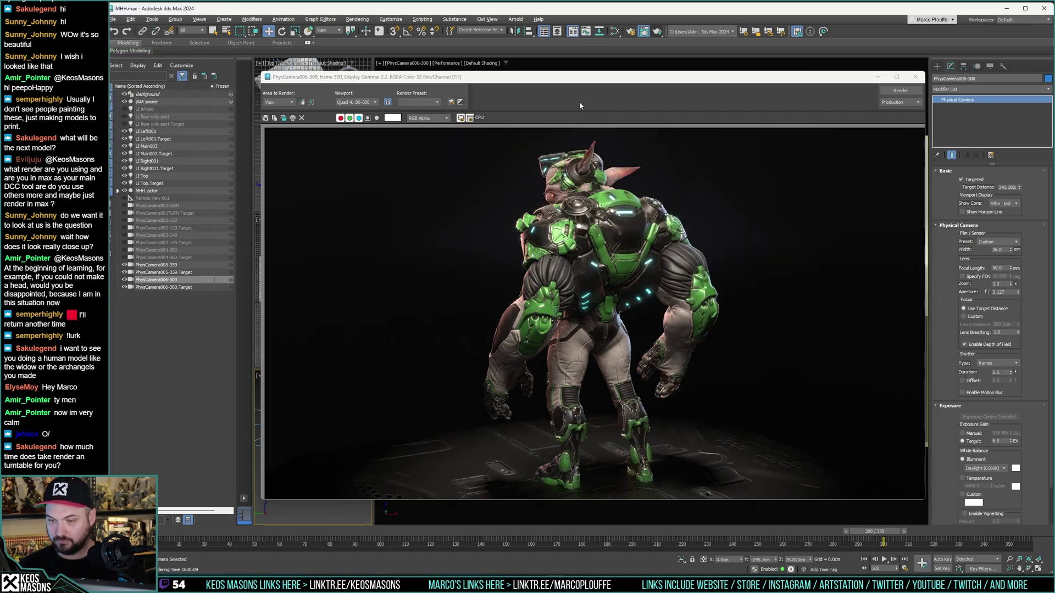
{"action": "left_click", "coordinate": [915, 77]}
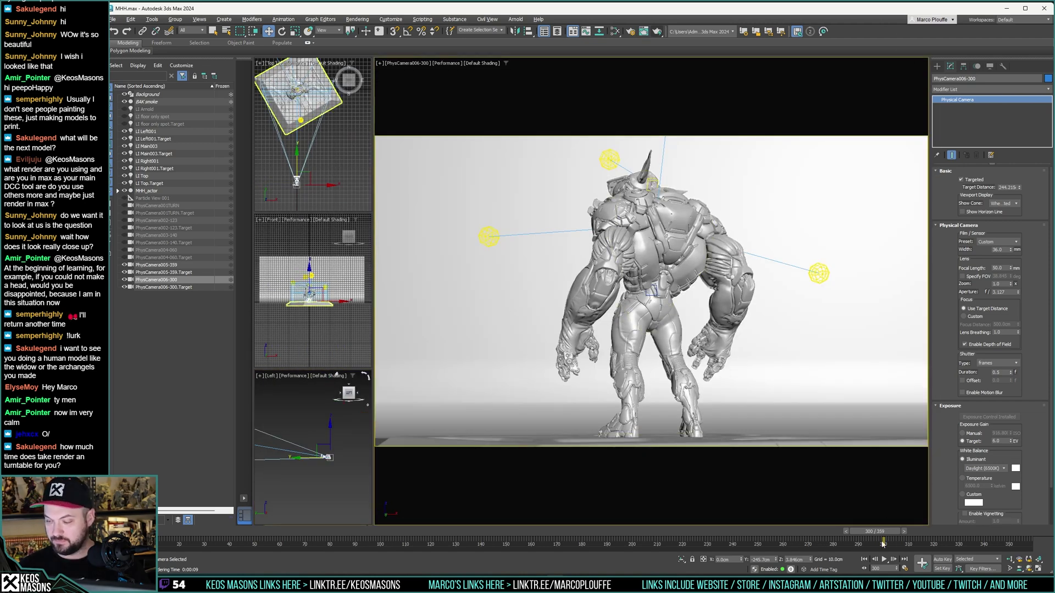
Step: Move the timeline to frame 334 and render the view through PhysCamera006-300
{"action": "left_click_drag", "start_coordinate": [891, 539], "coordinate": [976, 537]}
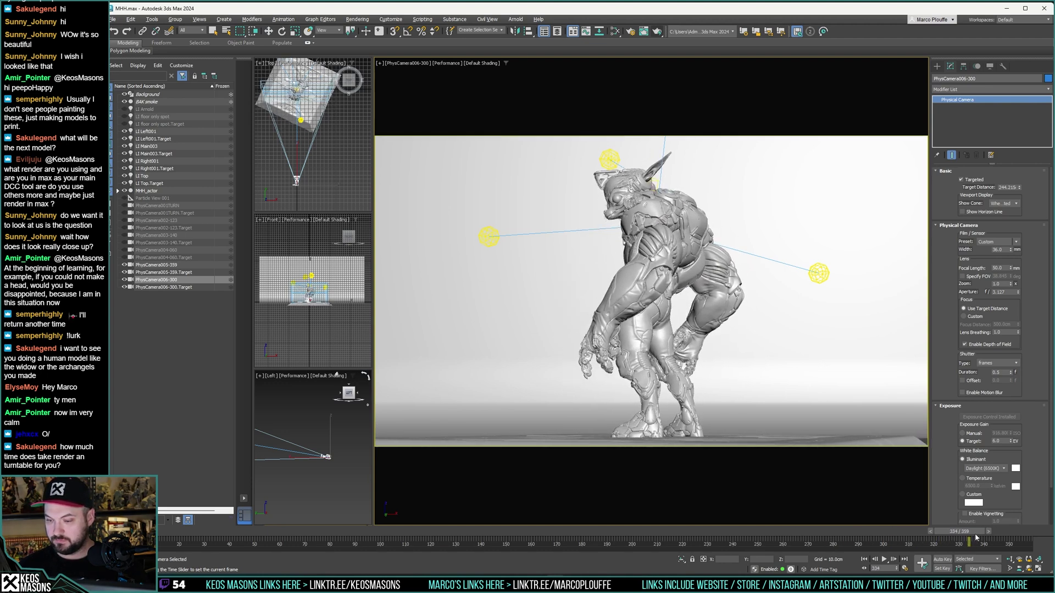
{"action": "key", "text": "w"}
{"action": "left_click", "coordinate": [643, 31]}
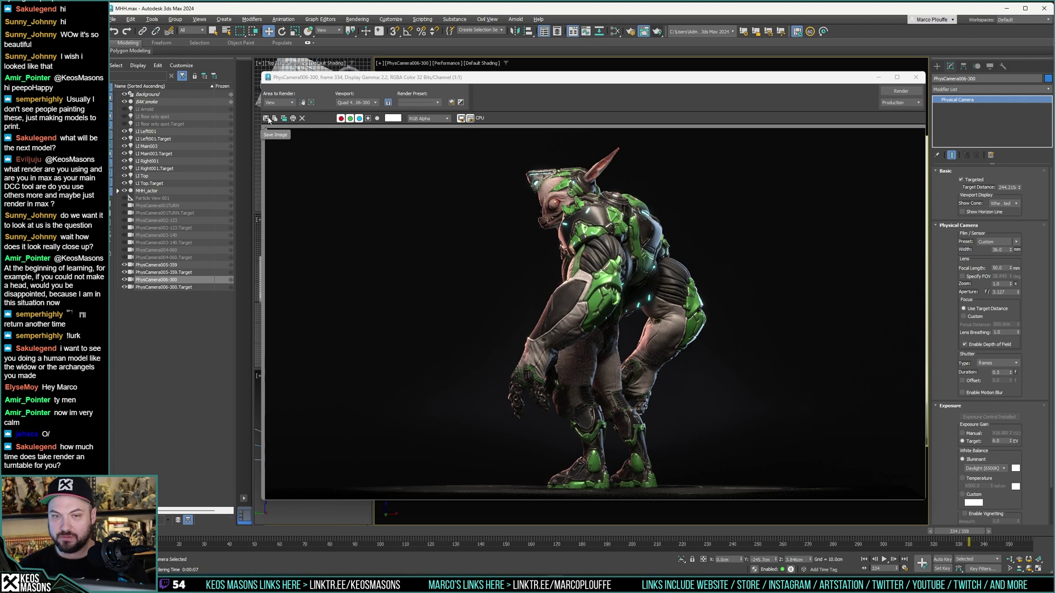
{"action": "left_click", "coordinate": [915, 77]}
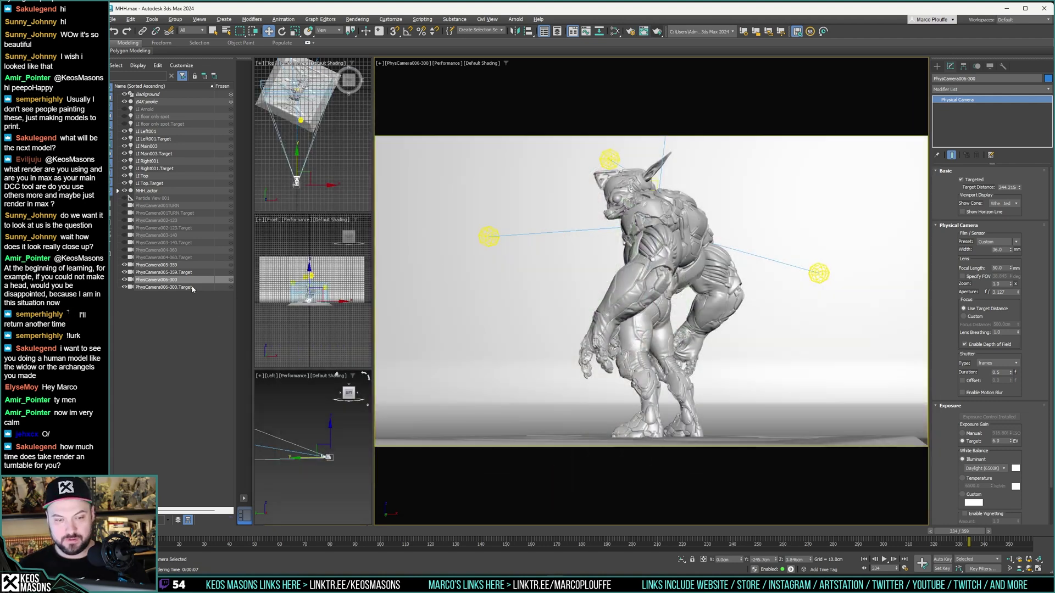
Step: Rename PhysCamera006-300 as PhysCamera006-334 and hide PhysCamera005-359 together with its target
{"action": "double_click", "coordinate": [176, 281]}
{"action": "left_click", "coordinate": [171, 280]}
{"action": "type", "text": "334"}
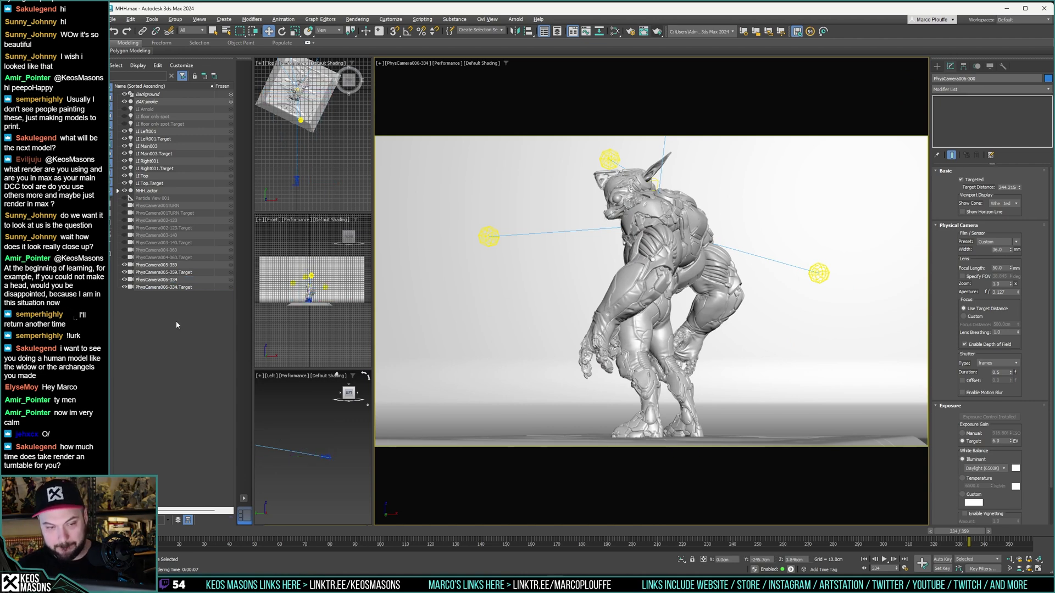
{"action": "key", "text": "Return"}
{"action": "left_click", "coordinate": [124, 265]}
{"action": "left_click", "coordinate": [124, 272]}
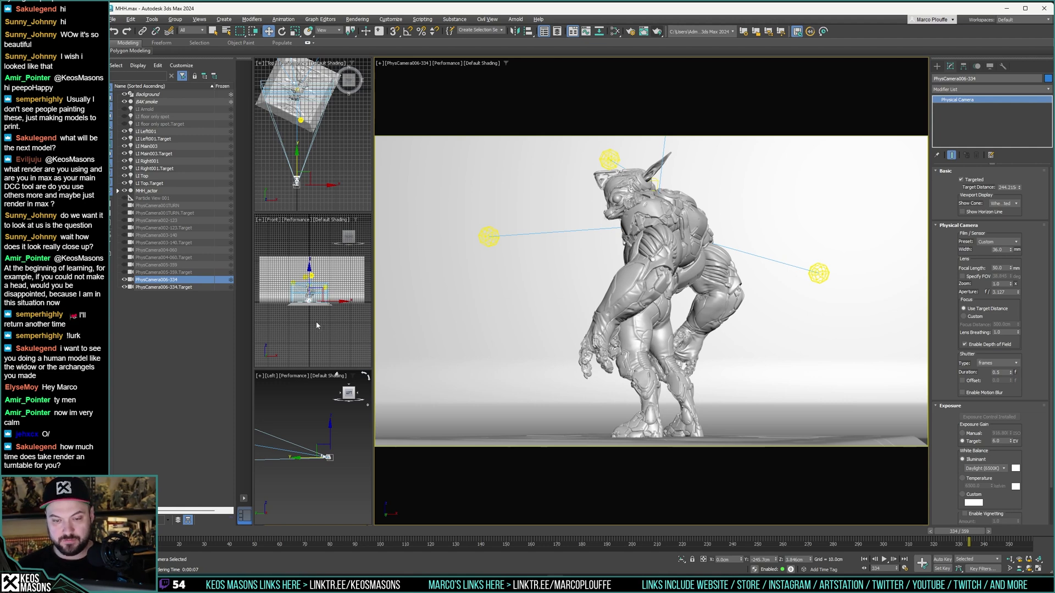
Step: Increase the target distance of PhysCamera006-334 to about 256, checking the focus against the character in the orthographic view
{"action": "middle_click_drag", "start_coordinate": [348, 436], "coordinate": [306, 454]}
{"action": "scroll", "coordinate": [300, 428], "scroll_direction": "up", "scroll_amount": 1}
{"action": "scroll", "coordinate": [325, 434], "scroll_direction": "up", "scroll_amount": 3}
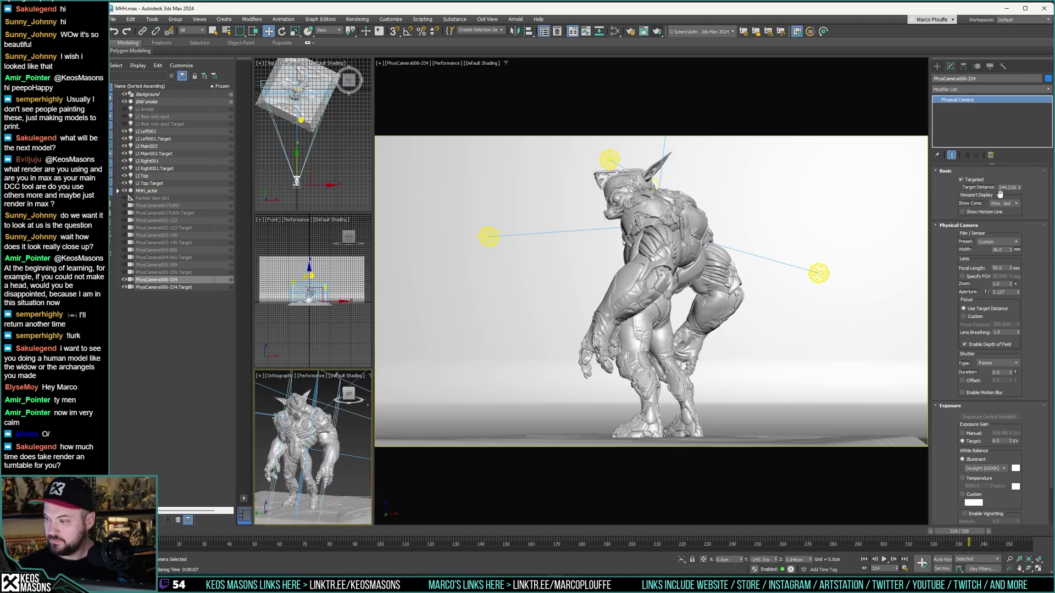
{"action": "left_click_drag", "start_coordinate": [1019, 189], "coordinate": [1021, 190]}
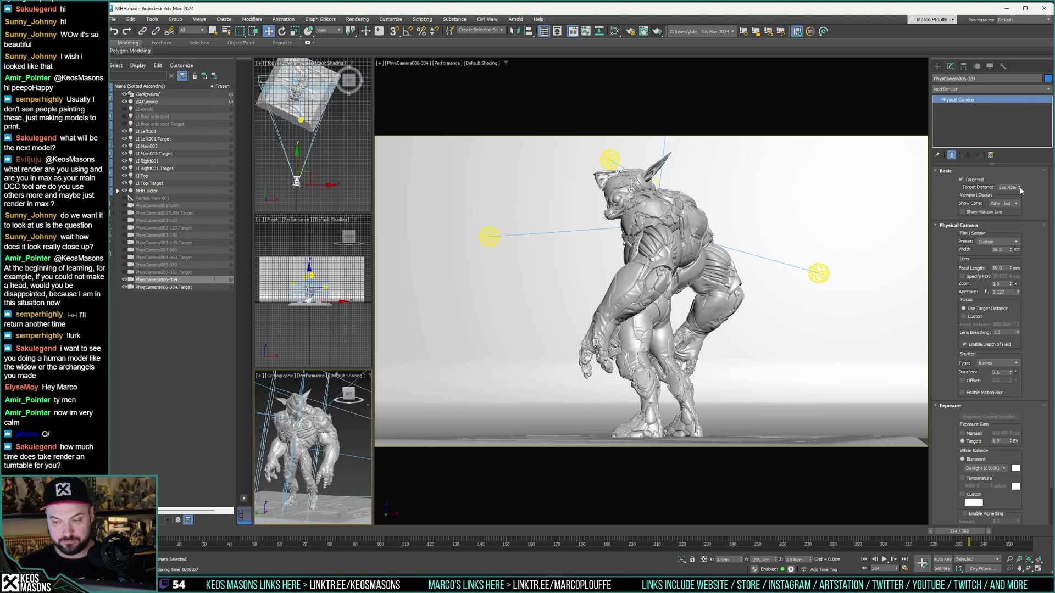
{"action": "middle_click_drag", "start_coordinate": [308, 447], "coordinate": [318, 452], "text": "alt"}
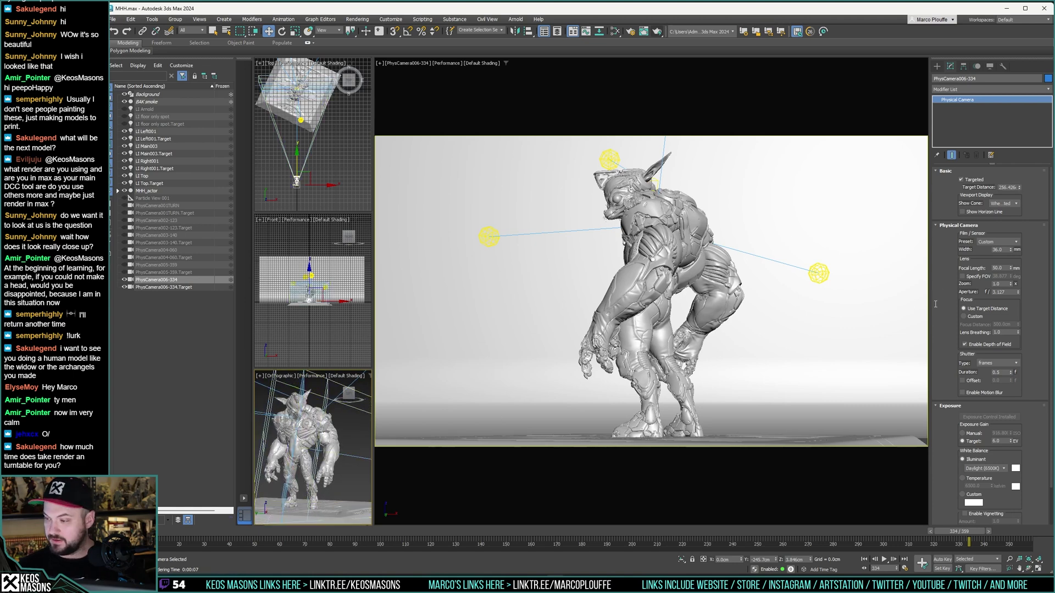
Step: Set the aperture of PhysCamera006-334 to about f/5.1 and render frame 334
{"action": "left_click_drag", "start_coordinate": [1018, 293], "coordinate": [1021, 268]}
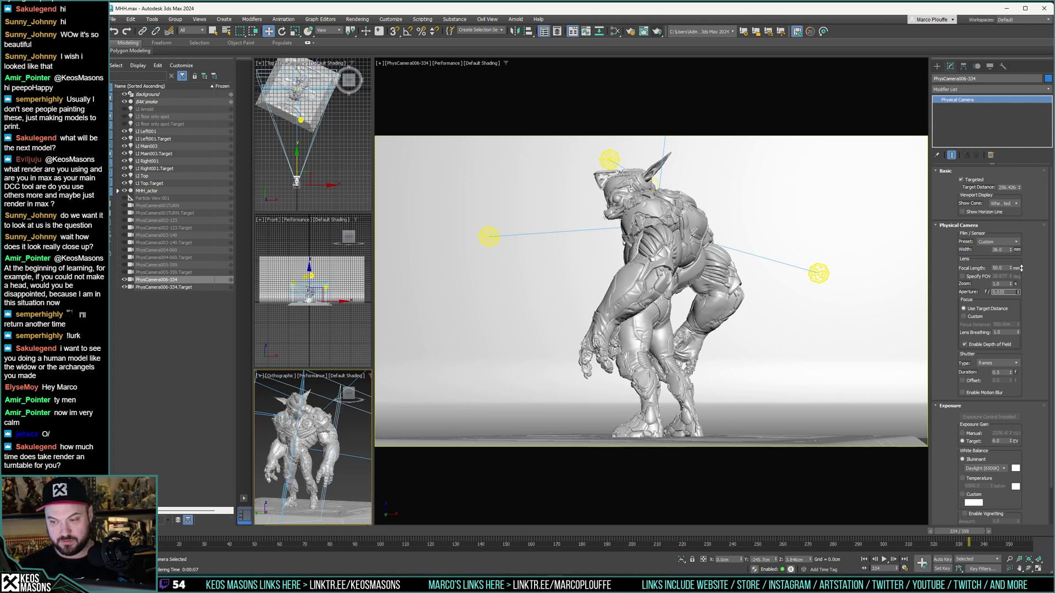
{"action": "left_click_drag", "start_coordinate": [1021, 268], "coordinate": [1021, 266]}
{"action": "left_click", "coordinate": [644, 34]}
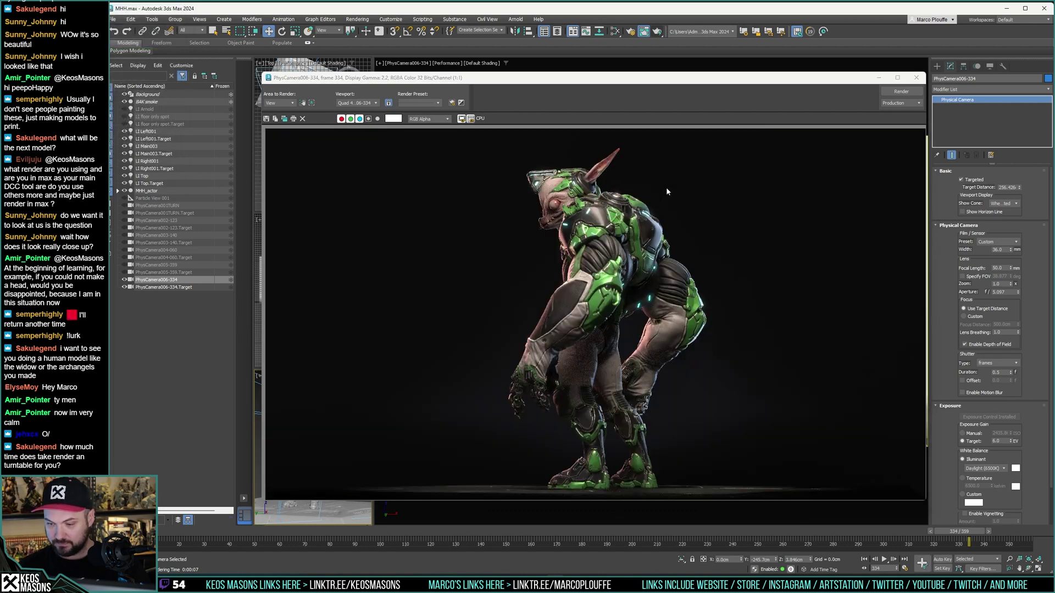
{"action": "left_click", "coordinate": [916, 77]}
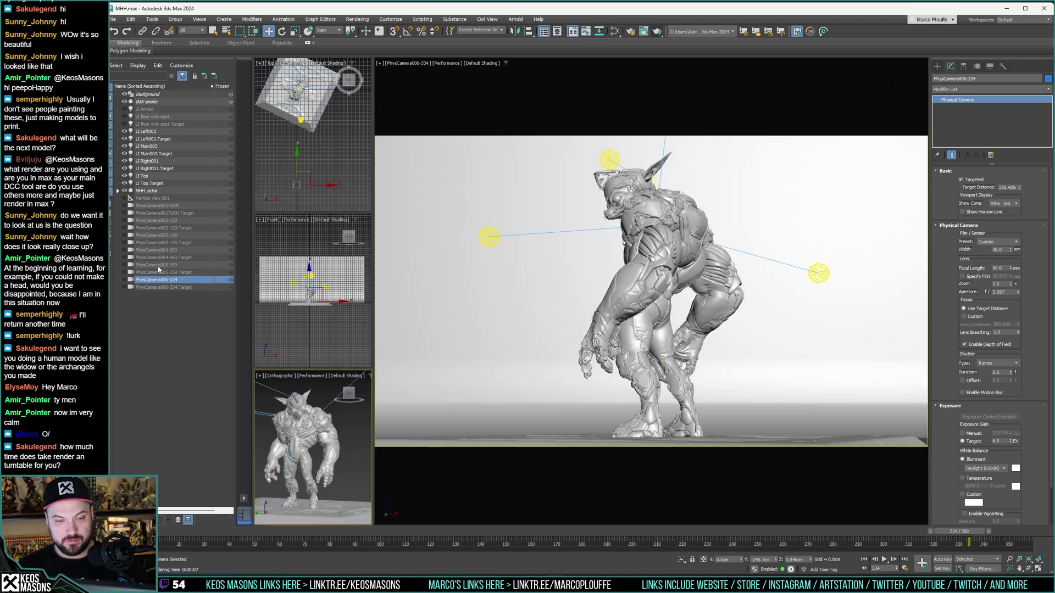
Step: Select PhysCamera005-359, view the scene through it in the large viewport, and unhide its target
{"action": "left_click", "coordinate": [144, 265]}
{"action": "left_click", "coordinate": [397, 63]}
{"action": "mouse_move", "coordinate": [435, 74]}
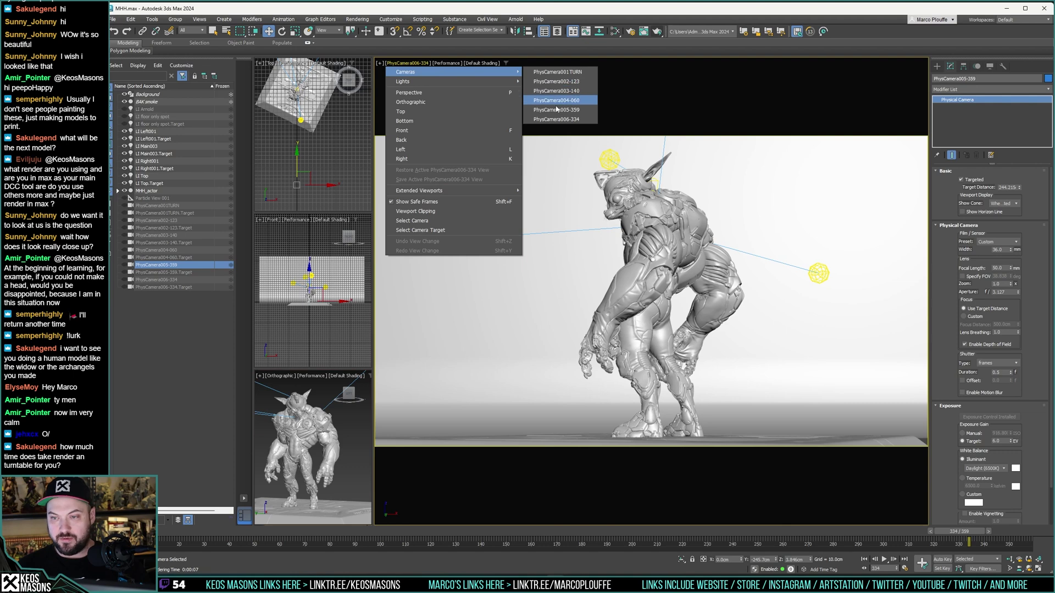
{"action": "left_click", "coordinate": [554, 111]}
{"action": "left_click", "coordinate": [126, 273]}
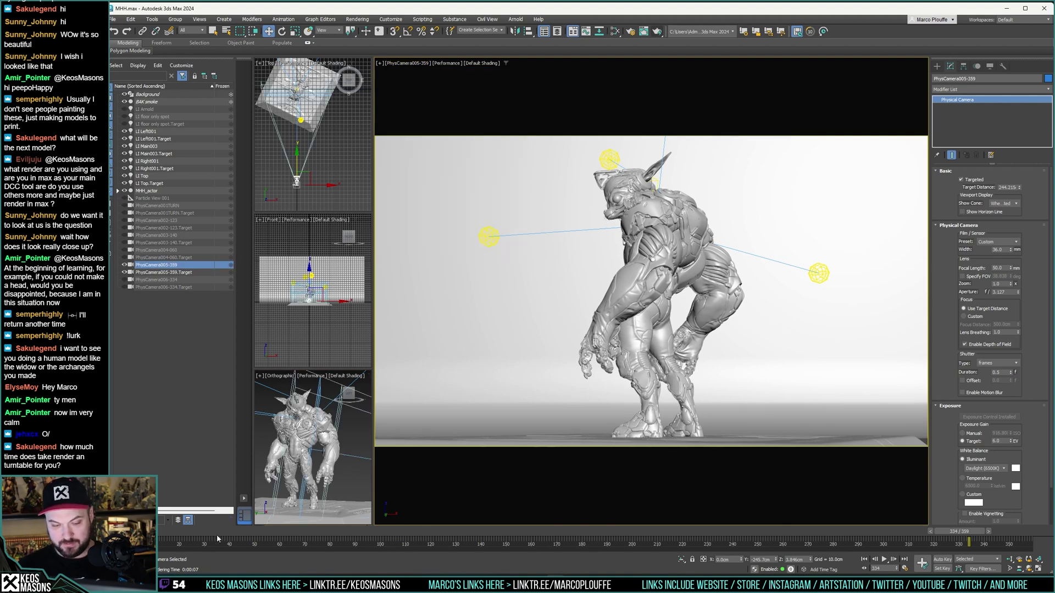
Step: Render frame 39 through PhysCamera005-359 and set the camera's aperture to about f/5.6
{"action": "left_click", "coordinate": [213, 535]}
{"action": "left_click_drag", "start_coordinate": [216, 532], "coordinate": [237, 537]}
{"action": "key", "text": "w"}
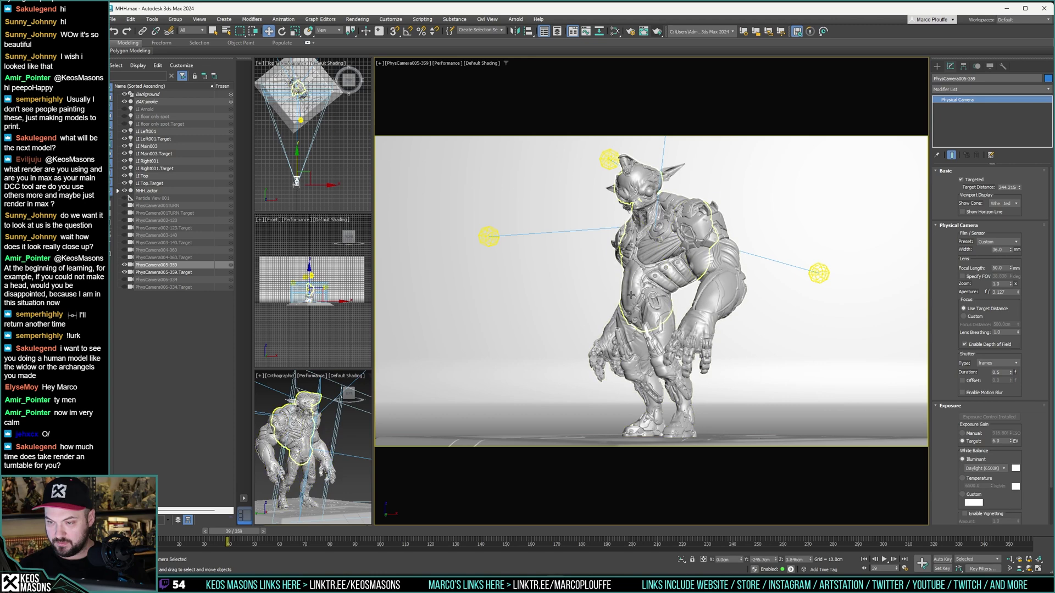
{"action": "middle_click_drag", "start_coordinate": [327, 452], "coordinate": [316, 447], "text": "alt"}
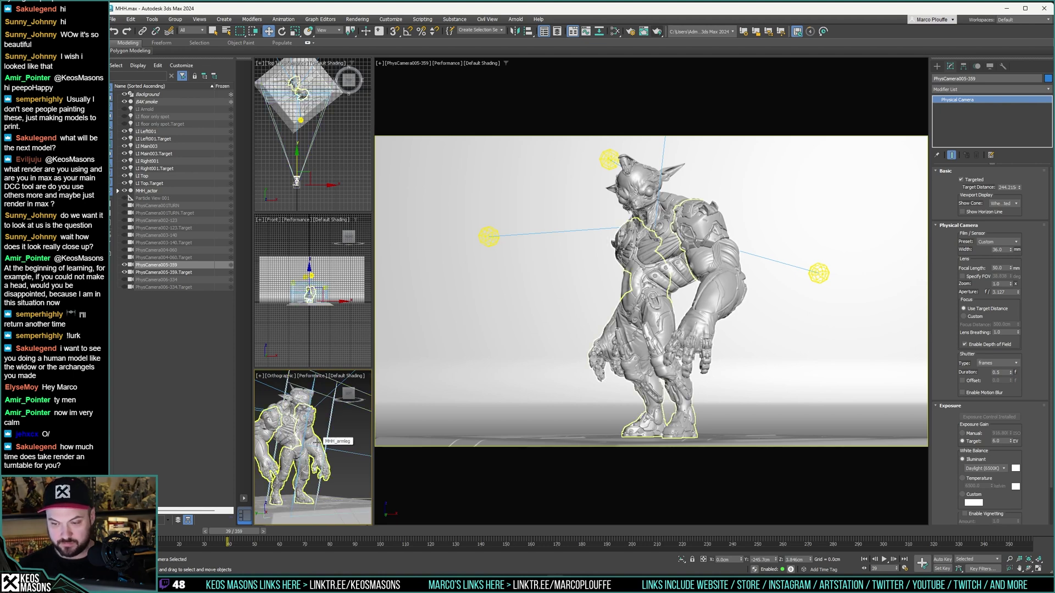
{"action": "key", "text": "shift+q"}
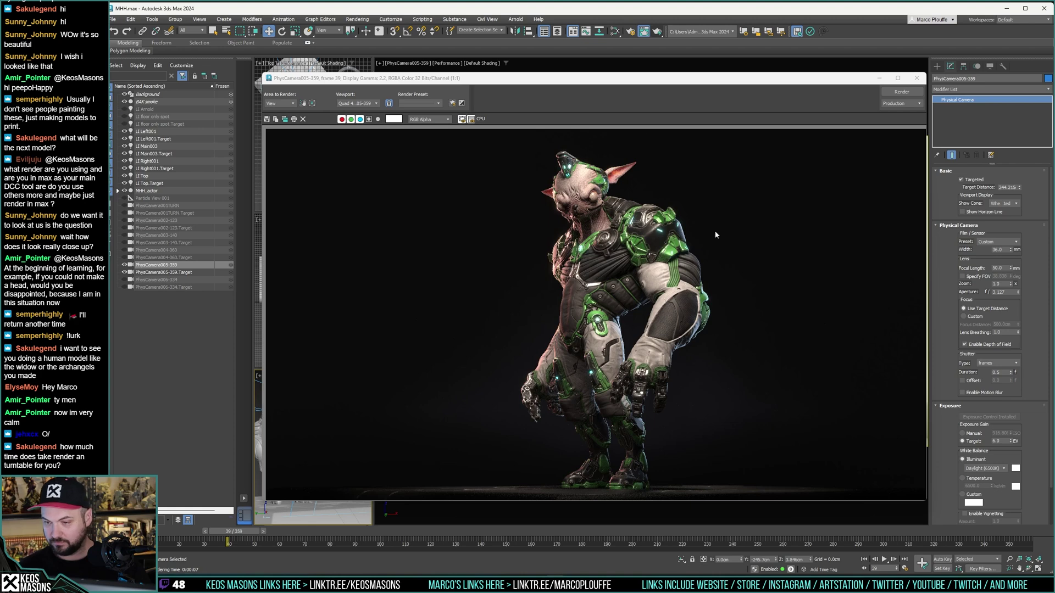
{"action": "left_click", "coordinate": [916, 80]}
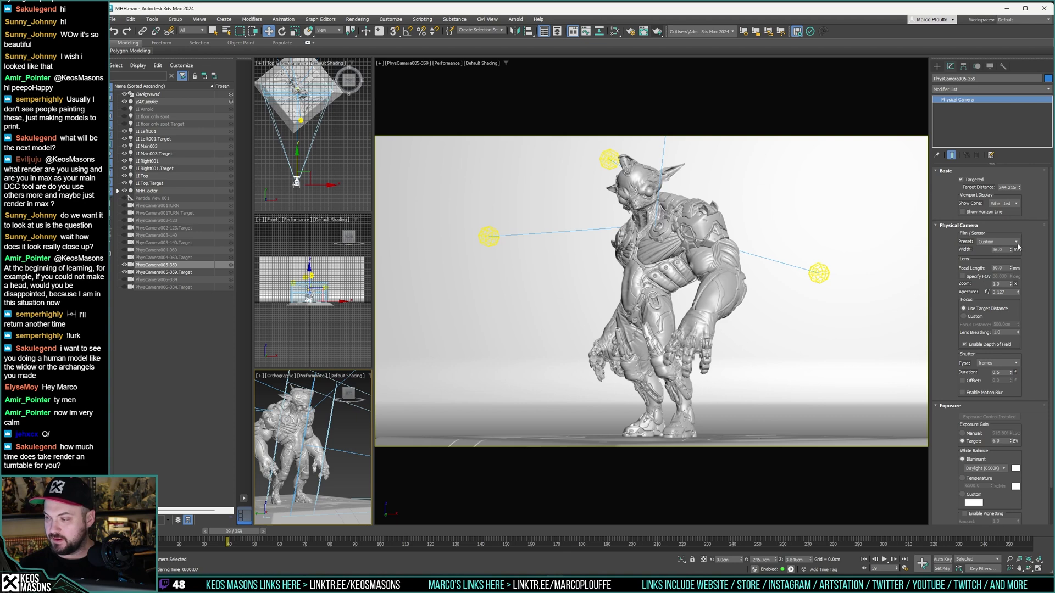
{"action": "left_click_drag", "start_coordinate": [1018, 292], "coordinate": [1018, 255]}
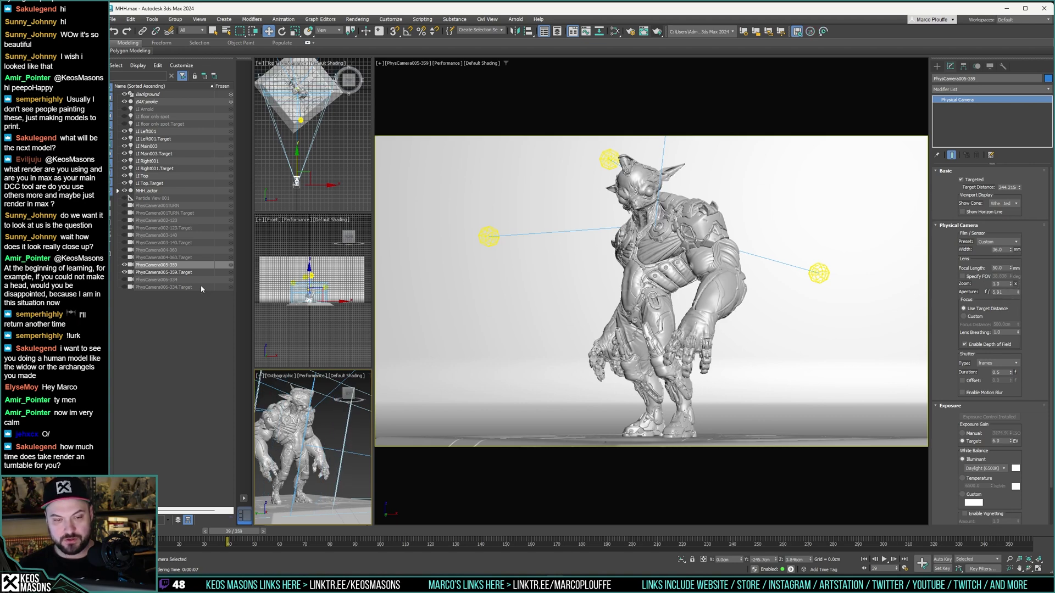
{"action": "left_click_drag", "start_coordinate": [129, 267], "coordinate": [125, 271]}
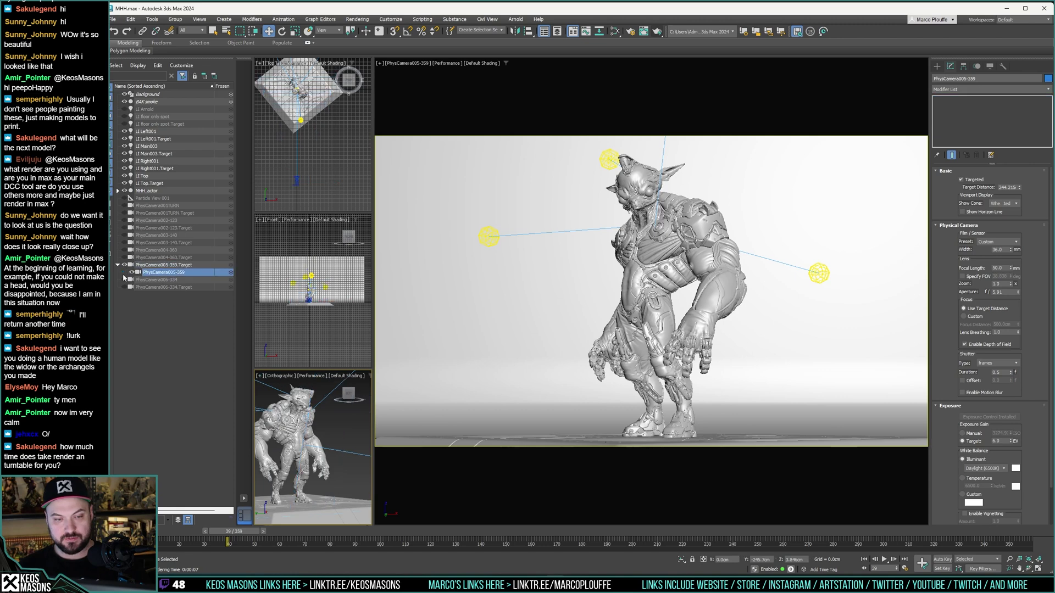
{"action": "left_click", "coordinate": [125, 273]}
{"action": "key", "text": "ctrl+z"}
{"action": "key", "text": "ctrl+z"}
Step: Unhide and select PhysCamera006-334 and view the scene through it in the large viewport
{"action": "left_click", "coordinate": [124, 280]}
{"action": "left_click", "coordinate": [156, 280]}
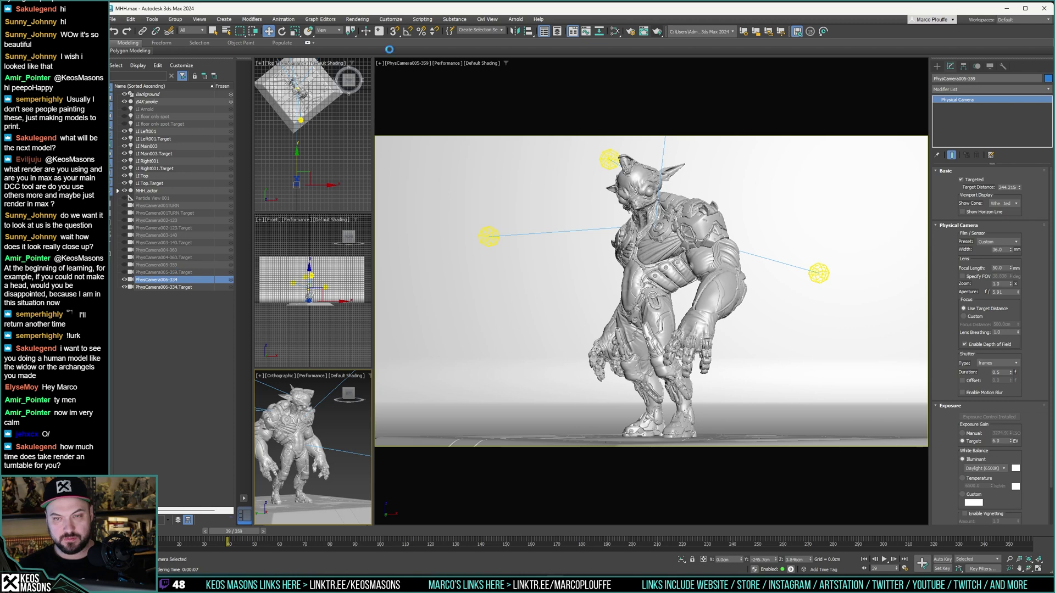
{"action": "left_click", "coordinate": [410, 64]}
{"action": "mouse_move", "coordinate": [404, 72]}
{"action": "left_click", "coordinate": [555, 117]}
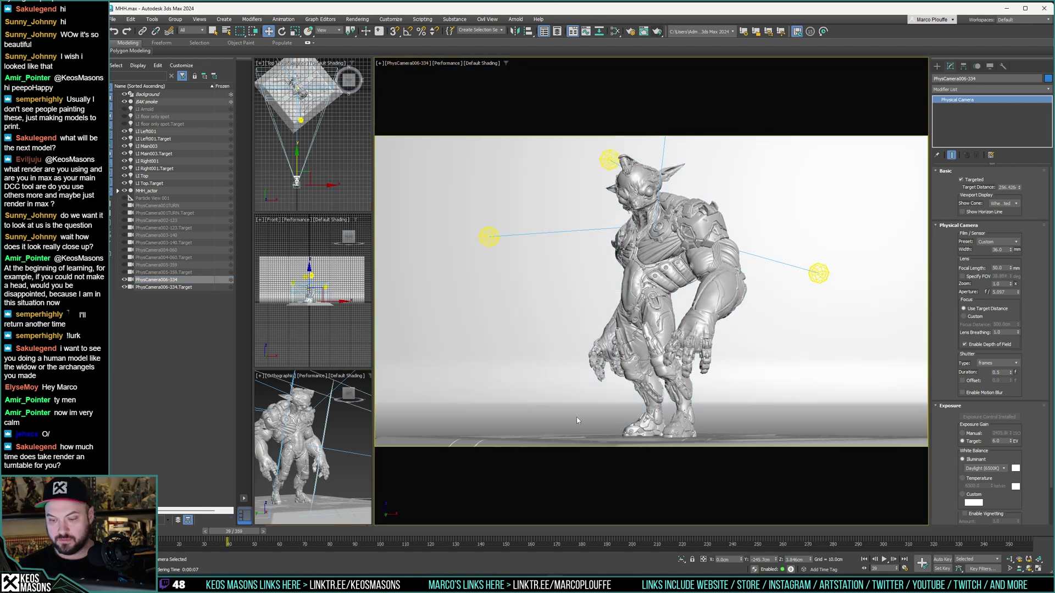
Step: Move the timeline to frame 332 and raise the aperture value of PhysCamera006-334
{"action": "left_click_drag", "start_coordinate": [231, 531], "coordinate": [958, 528]}
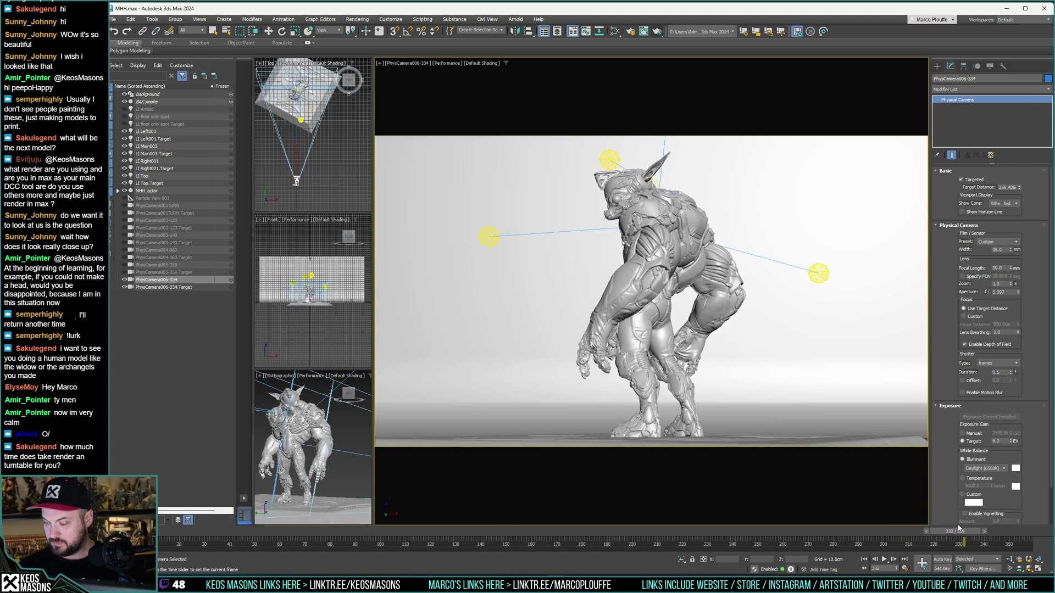
{"action": "key", "text": "w"}
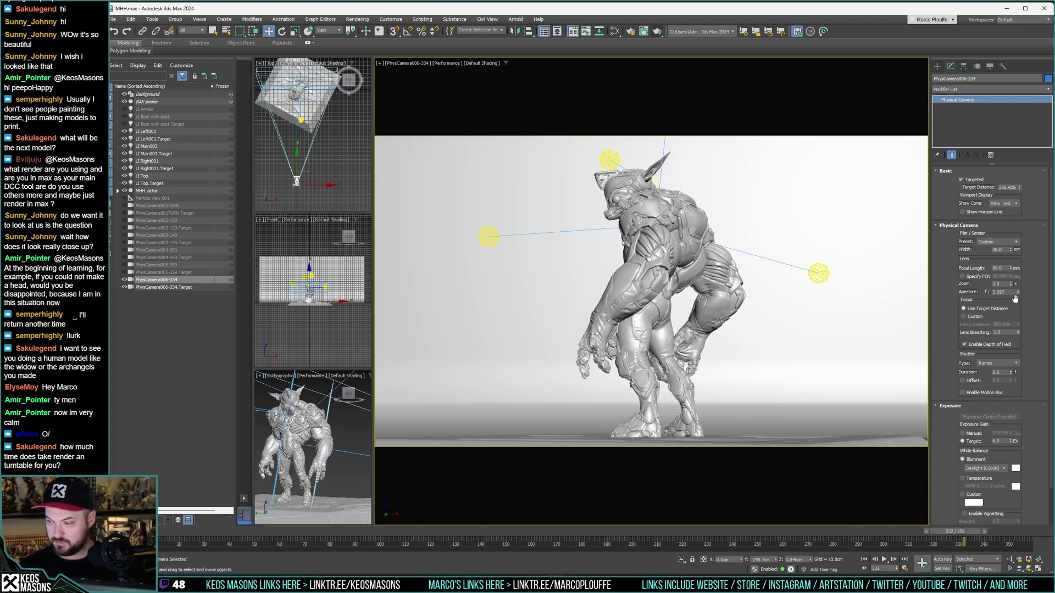
{"action": "left_click_drag", "start_coordinate": [1017, 292], "coordinate": [1021, 275]}
Step: Hide PhysCamera006-334 and its target, then unhide PhysCamera004-060 with its target and select that camera
{"action": "left_click", "coordinate": [124, 287]}
{"action": "left_click", "coordinate": [125, 279]}
{"action": "left_click", "coordinate": [124, 258]}
{"action": "left_click", "coordinate": [124, 264]}
{"action": "left_click", "coordinate": [159, 257]}
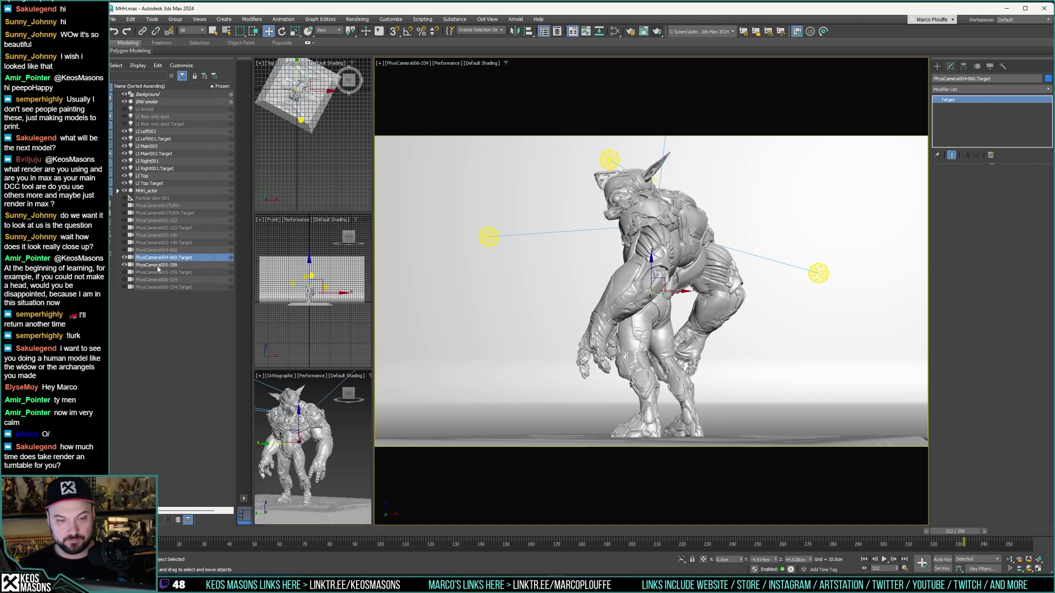
{"action": "left_click", "coordinate": [125, 250]}
{"action": "left_click", "coordinate": [156, 250]}
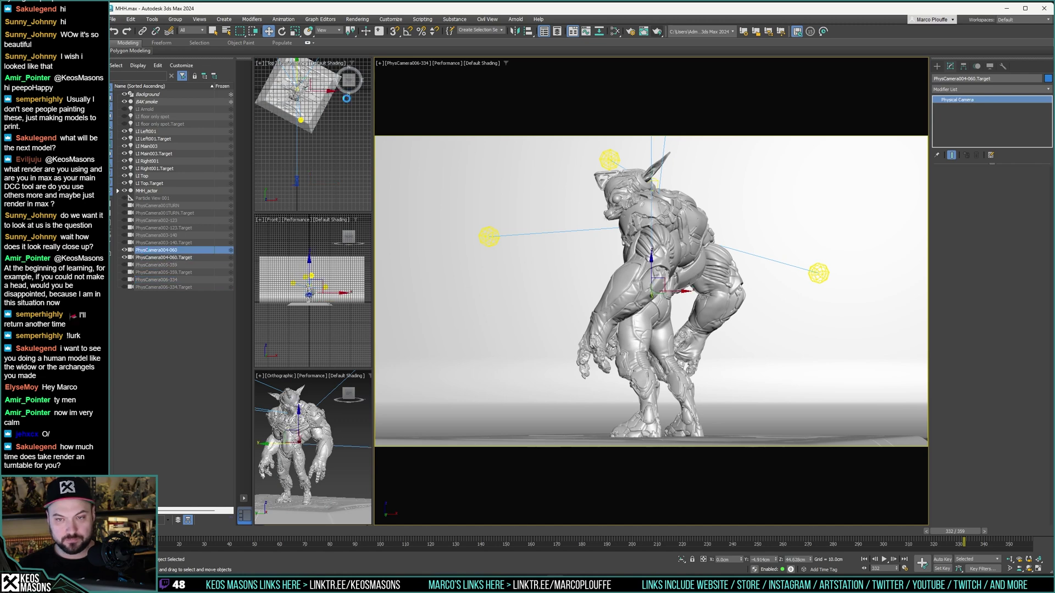
Step: View the scene through PhysCamera004-060 in the large viewport and move the timeline to frame 60
{"action": "left_click", "coordinate": [407, 64]}
{"action": "mouse_move", "coordinate": [430, 72]}
{"action": "left_click", "coordinate": [556, 100]}
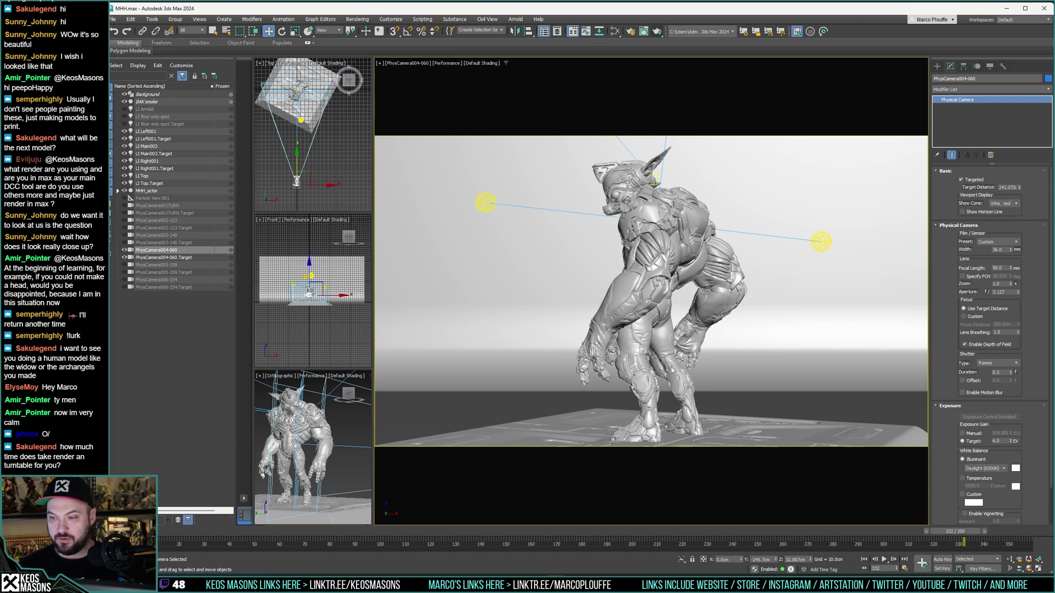
{"action": "left_click_drag", "start_coordinate": [384, 537], "coordinate": [289, 540]}
{"action": "key", "text": "w"}
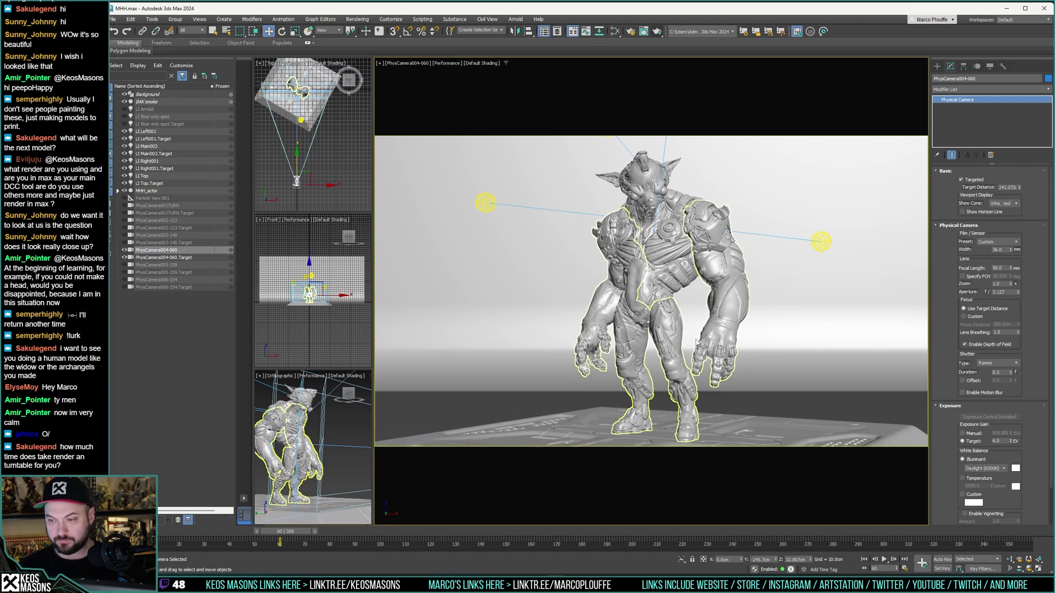
Step: Shorten the target distance of PhysCamera004-060 to bring focus closer, and raise its aperture value
{"action": "middle_click_drag", "start_coordinate": [324, 457], "coordinate": [321, 443], "text": "alt"}
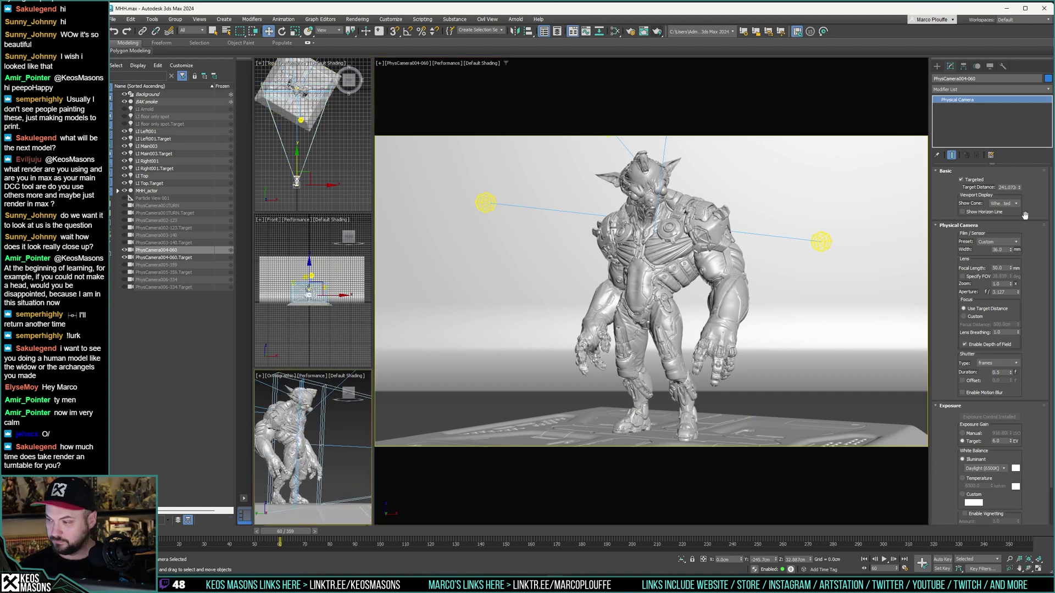
{"action": "left_click_drag", "start_coordinate": [1020, 187], "coordinate": [1019, 190]}
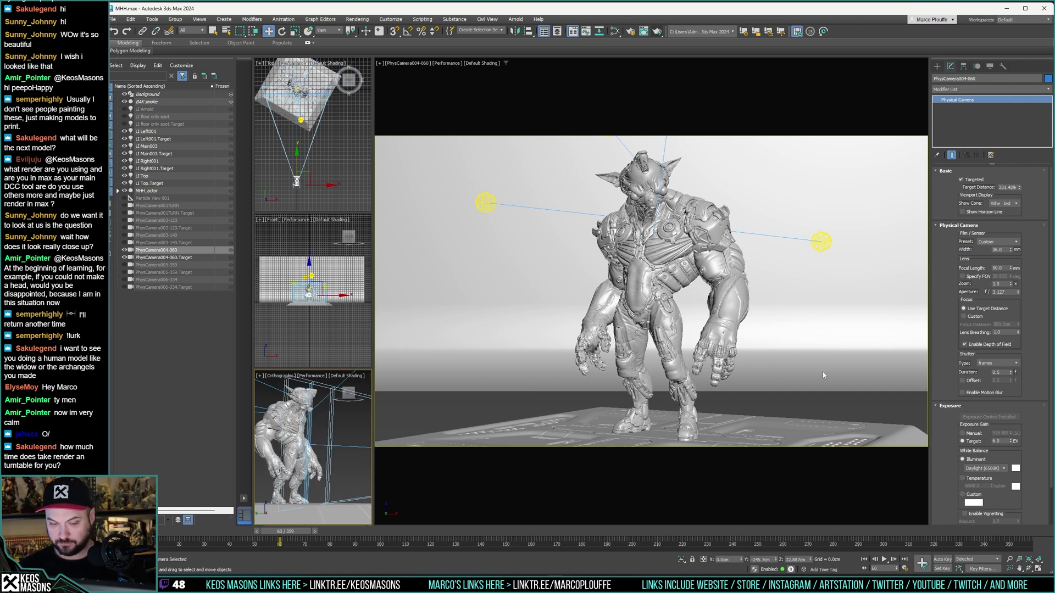
{"action": "middle_click_drag", "start_coordinate": [324, 442], "coordinate": [322, 468], "text": "alt"}
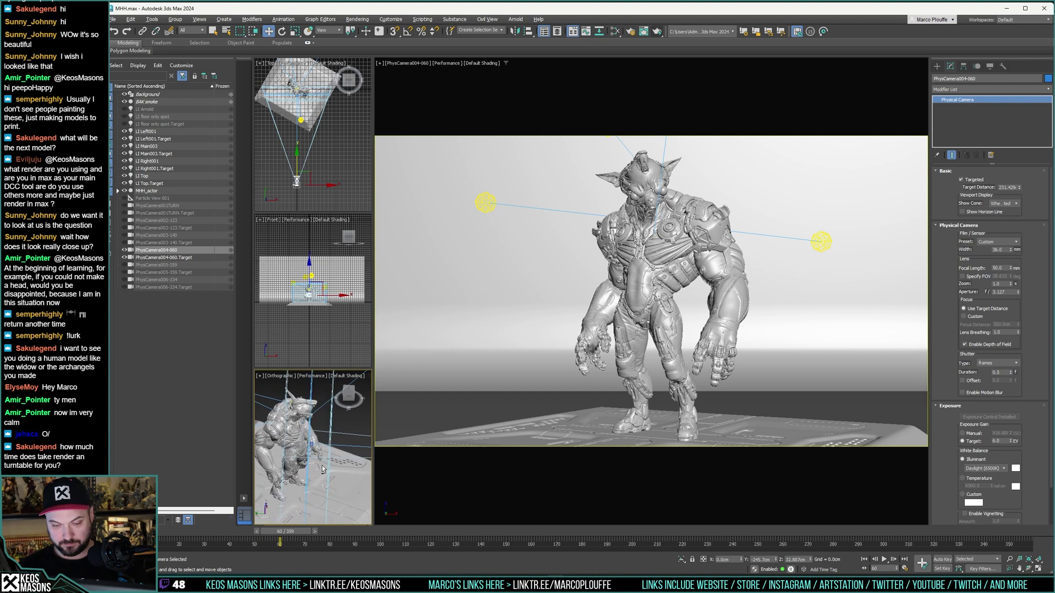
{"action": "left_click_drag", "start_coordinate": [1018, 294], "coordinate": [1017, 267]}
Step: Hide PhysCamera004-060 and its target, then unhide PhysCamera003-140 with its target and select that camera
{"action": "left_click", "coordinate": [124, 257]}
{"action": "left_click", "coordinate": [125, 250]}
{"action": "left_click", "coordinate": [125, 243]}
{"action": "left_click", "coordinate": [124, 235]}
{"action": "left_click", "coordinate": [153, 235]}
Step: View the scene through PhysCamera003-140 in the large viewport and move the timeline to frame 140
{"action": "left_click", "coordinate": [401, 79]}
{"action": "left_click", "coordinate": [423, 63]}
{"action": "mouse_move", "coordinate": [495, 74]}
{"action": "left_click", "coordinate": [554, 95]}
{"action": "left_click_drag", "start_coordinate": [299, 532], "coordinate": [497, 533]}
{"action": "key", "text": "w"}
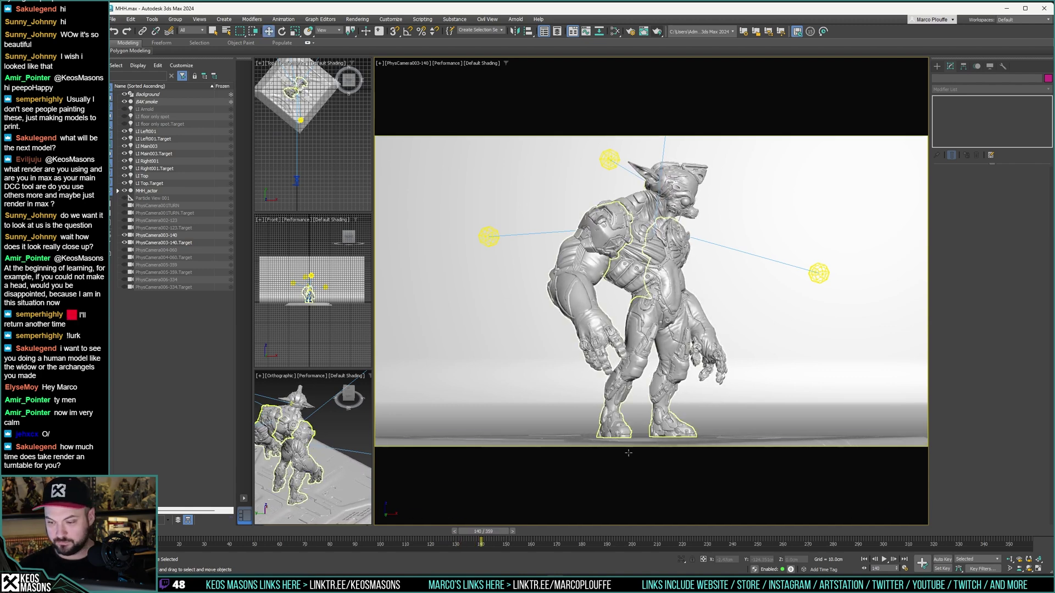
Step: Increase the target distance of PhysCamera003-140 to about 254 and raise its aperture to about f/5.9
{"action": "mouse_move", "coordinate": [315, 468]}
{"action": "middle_mouse_down", "text": "alt"}
{"action": "mouse_move", "coordinate": [345, 462]}
{"action": "mouse_move", "coordinate": [300, 480]}
{"action": "middle_mouse_up", "text": "alt"}
{"action": "left_click", "coordinate": [180, 236]}
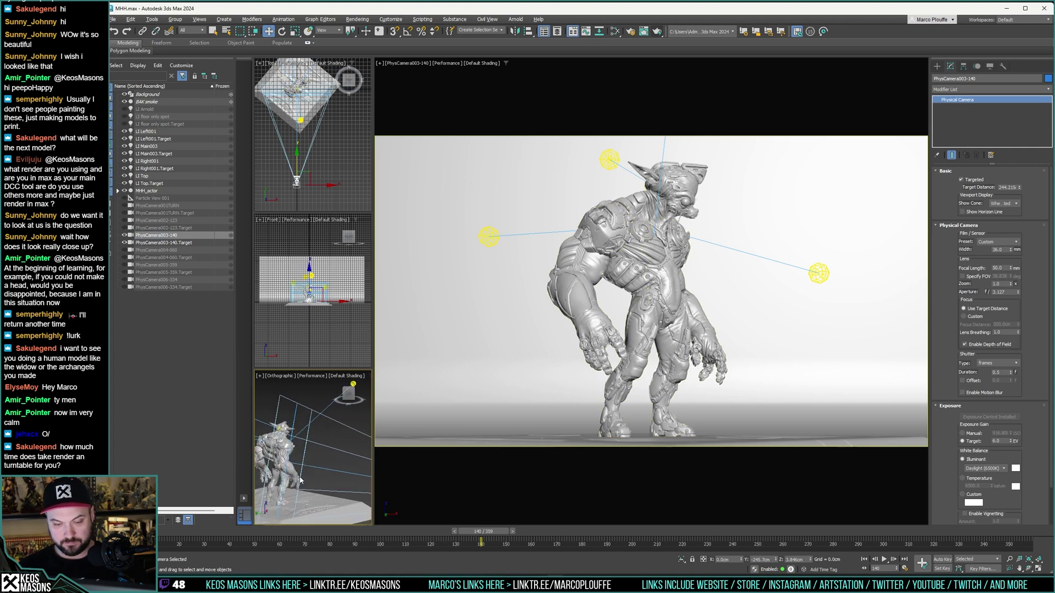
{"action": "left_click_drag", "start_coordinate": [1015, 190], "coordinate": [1018, 187]}
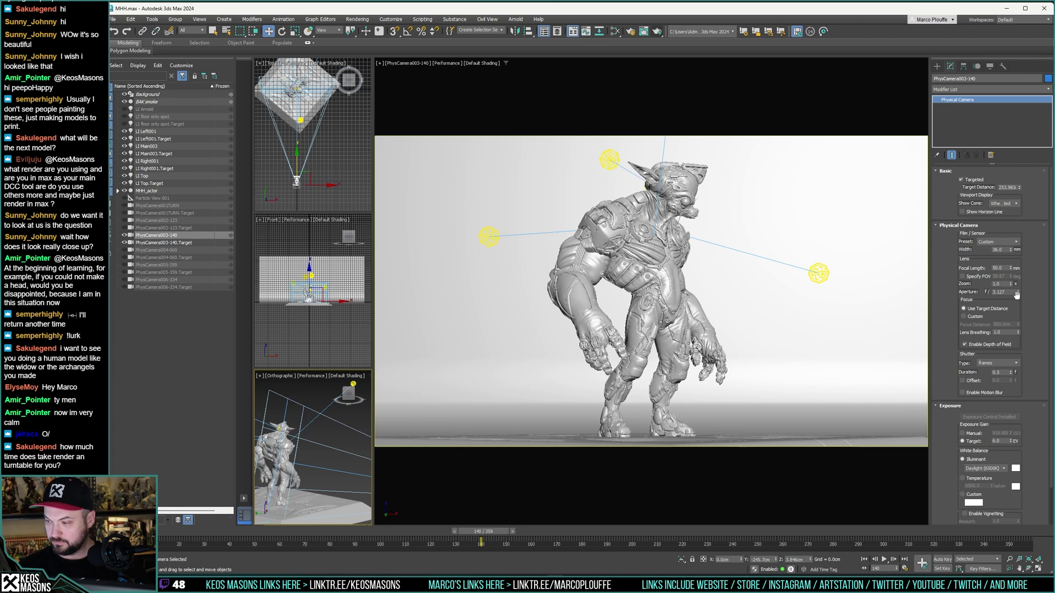
{"action": "left_click_drag", "start_coordinate": [1019, 292], "coordinate": [1020, 285]}
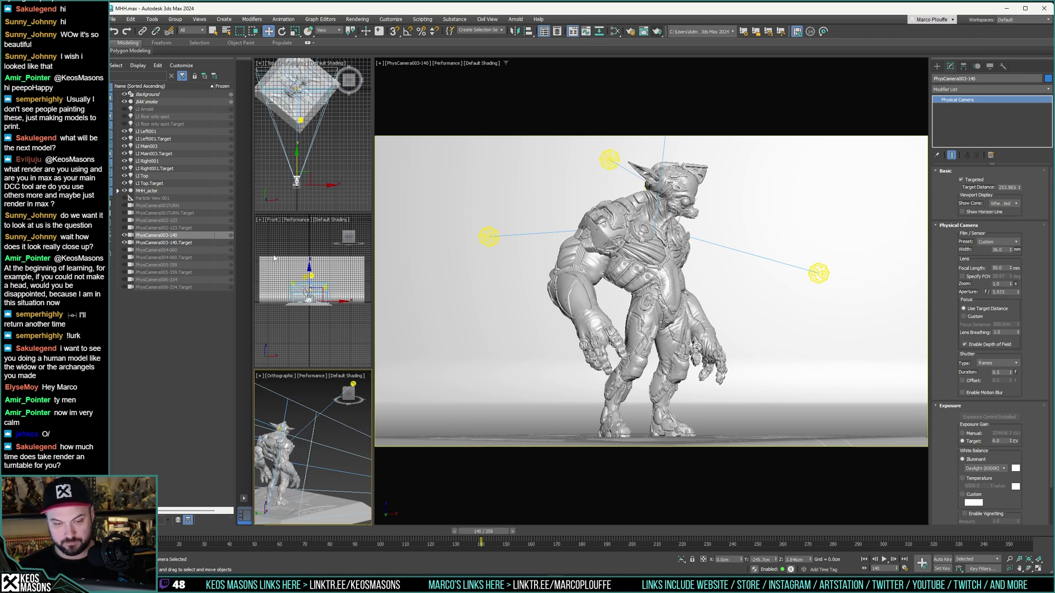
Step: Hide PhysCamera003-140 and its target, then unhide PhysCamera002-123 with its target and select that camera
{"action": "left_click", "coordinate": [124, 243]}
{"action": "left_click", "coordinate": [124, 228]}
{"action": "left_click", "coordinate": [124, 221]}
{"action": "left_click", "coordinate": [152, 220]}
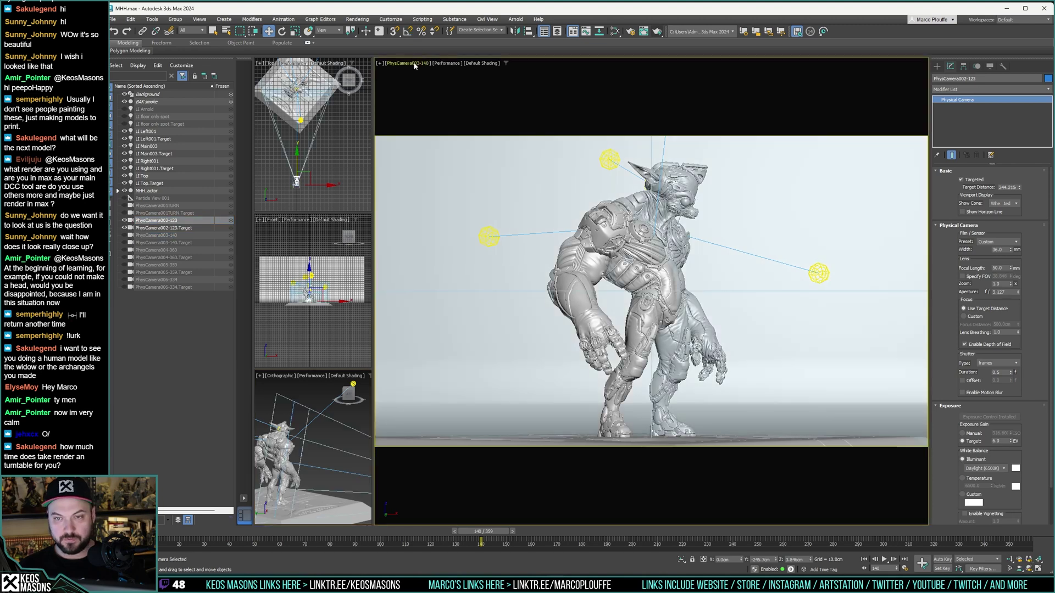
Step: View the scene through PhysCamera002-123 in the large viewport and move the timeline to frame 123
{"action": "left_click", "coordinate": [404, 63]}
{"action": "mouse_move", "coordinate": [406, 72]}
{"action": "left_click", "coordinate": [554, 81]}
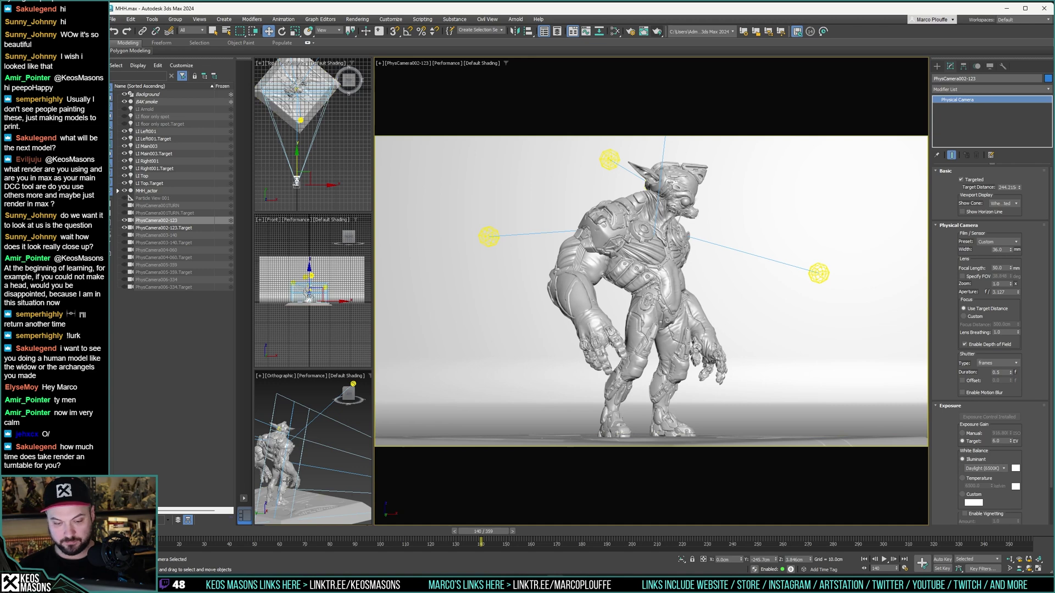
{"action": "left_click_drag", "start_coordinate": [482, 531], "coordinate": [446, 536]}
{"action": "key", "text": "w"}
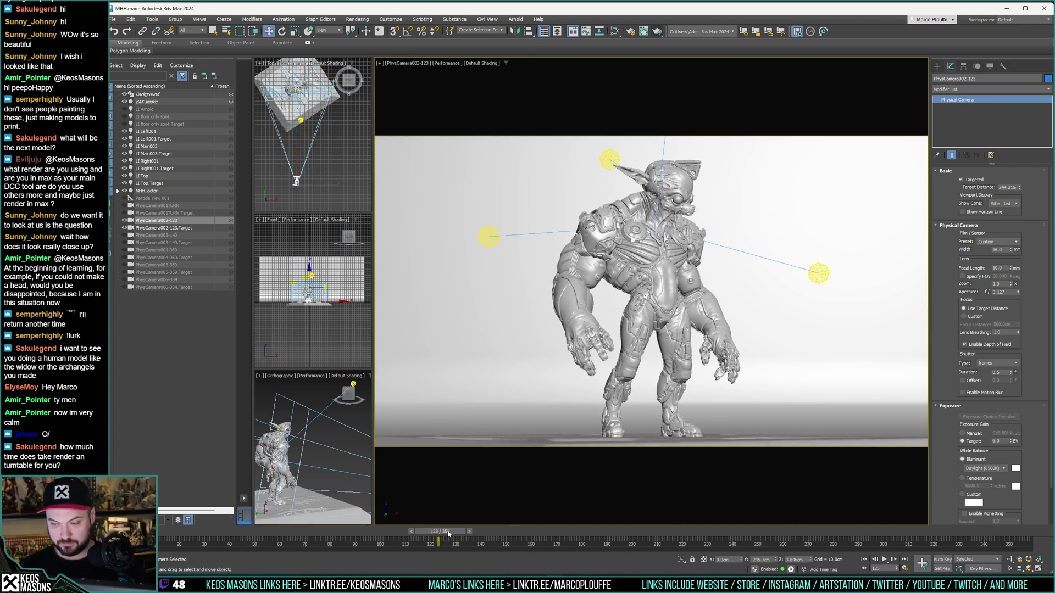
Step: Set the target distance of PhysCamera002-123 to about 248 and raise its aperture to about f/4.25
{"action": "middle_click_drag", "start_coordinate": [313, 451], "coordinate": [307, 481], "text": "alt"}
{"action": "scroll", "coordinate": [312, 448], "scroll_direction": "up", "scroll_amount": 6}
{"action": "mouse_move", "coordinate": [335, 428]}
{"action": "middle_mouse_down"}
{"action": "mouse_move", "coordinate": [312, 456]}
{"action": "mouse_move", "coordinate": [324, 439]}
{"action": "middle_mouse_up"}
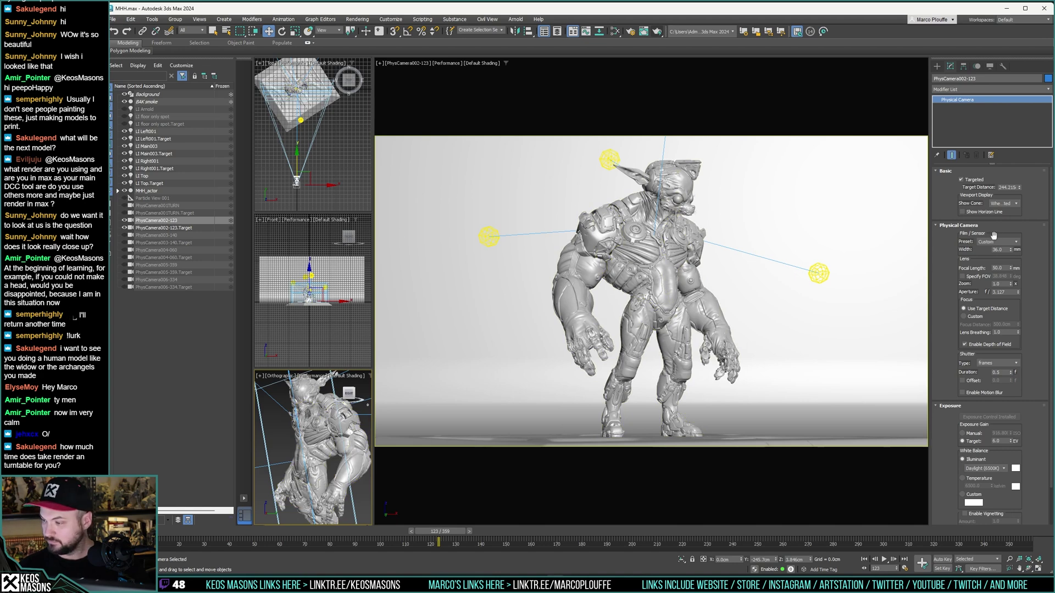
{"action": "left_click_drag", "start_coordinate": [1020, 188], "coordinate": [1020, 186]}
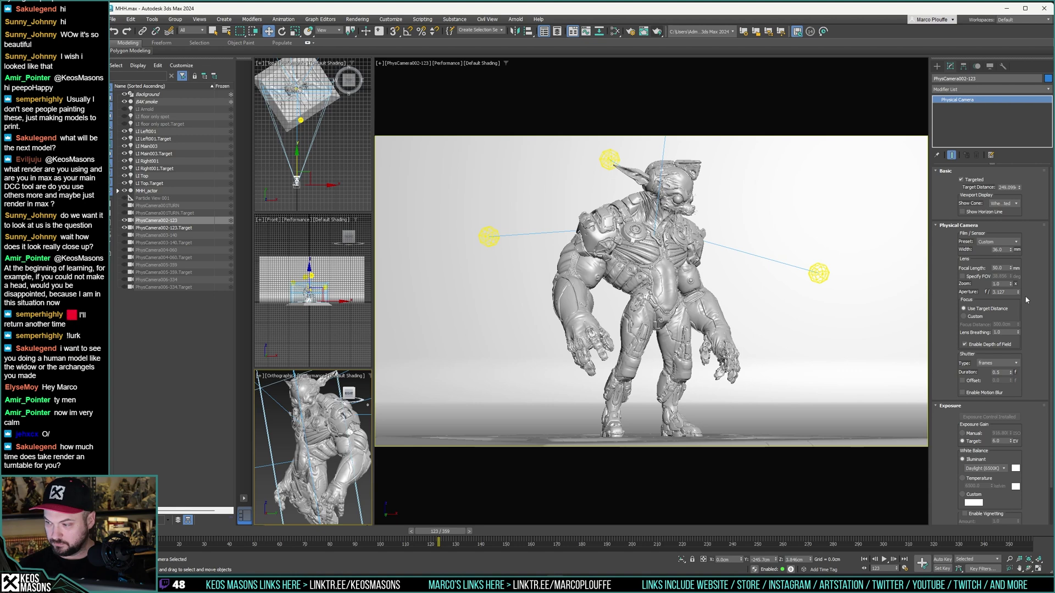
{"action": "left_click_drag", "start_coordinate": [1019, 295], "coordinate": [1020, 276]}
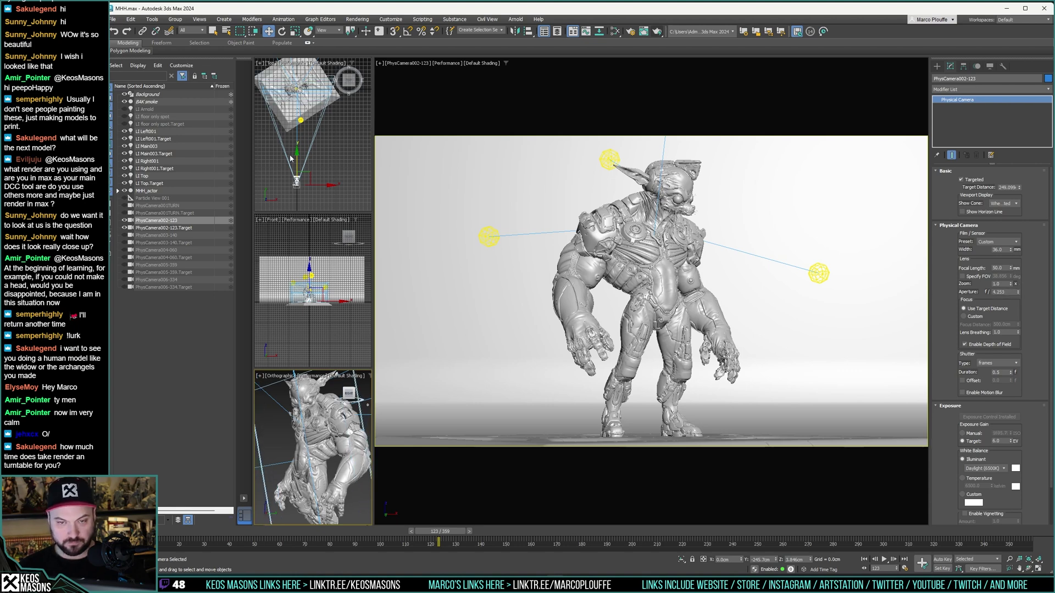
Step: Hide PhysCamera002-123 and its target, check the camera's settings, and clear the selection
{"action": "left_click", "coordinate": [143, 206]}
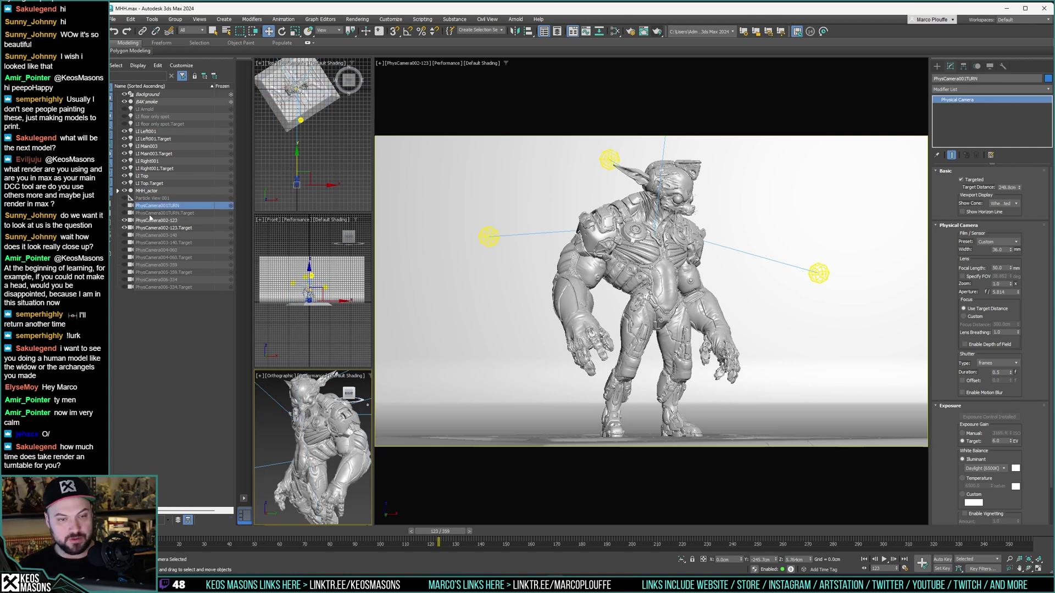
{"action": "left_click", "coordinate": [124, 220]}
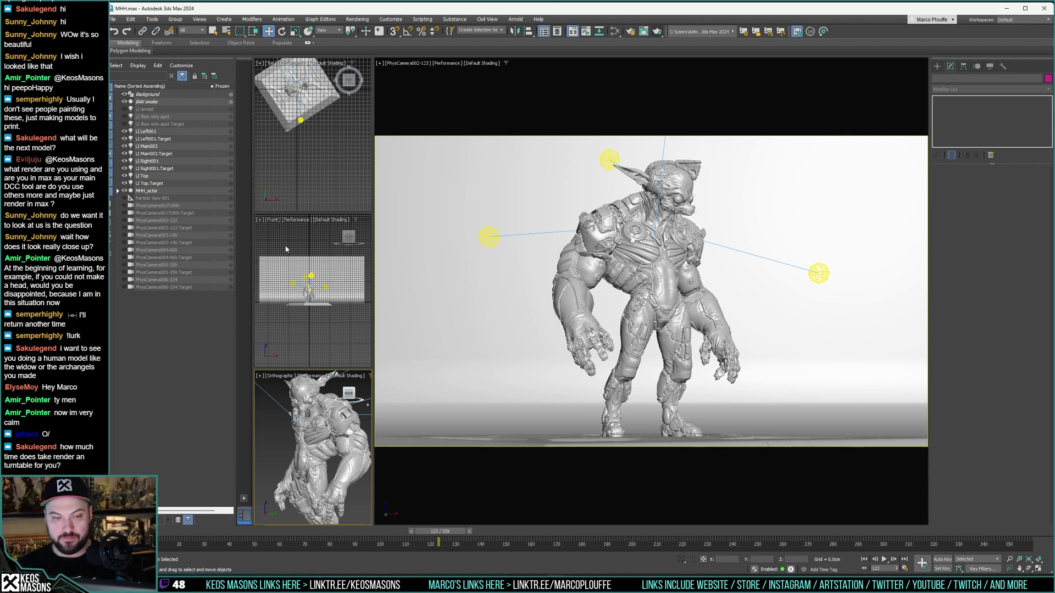
{"action": "left_click", "coordinate": [167, 220]}
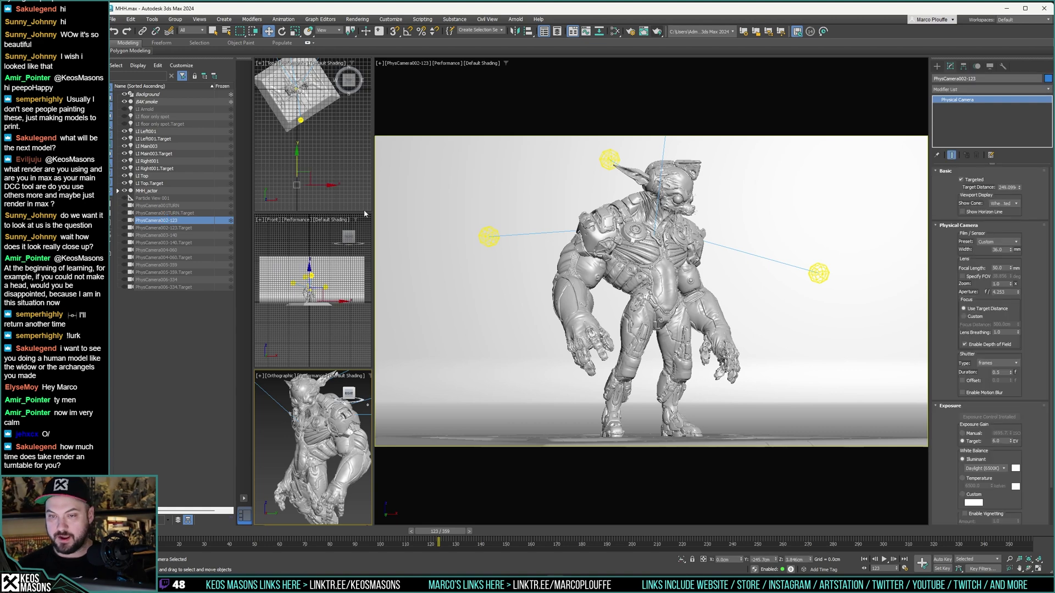
{"action": "left_click", "coordinate": [458, 176]}
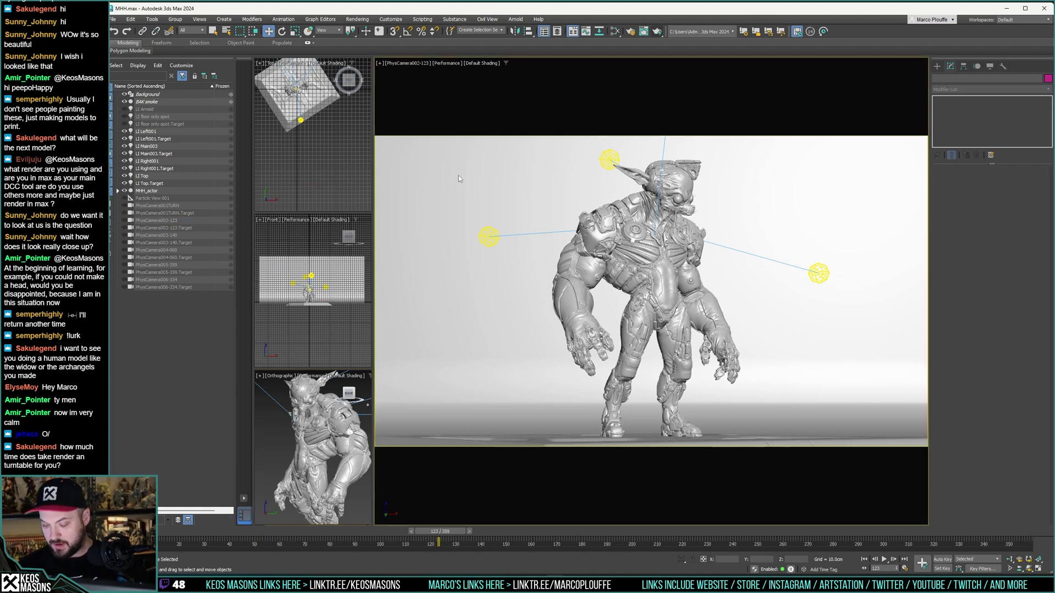
Step: Switch the large viewport to a perspective view and frame the character's head and upper body
{"action": "key", "text": "p"}
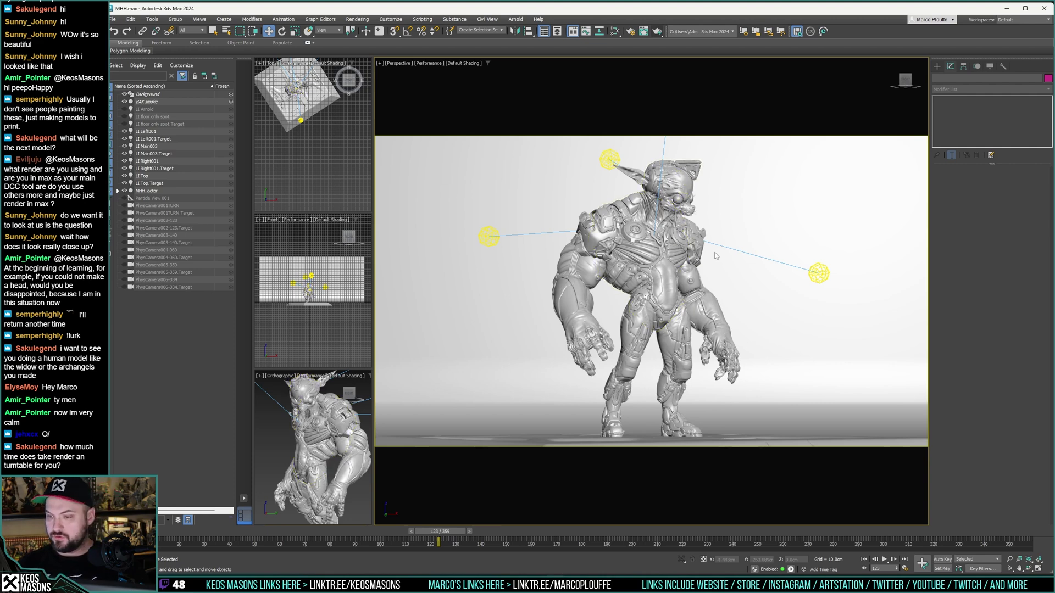
{"action": "scroll", "coordinate": [661, 240], "scroll_direction": "up", "scroll_amount": 2}
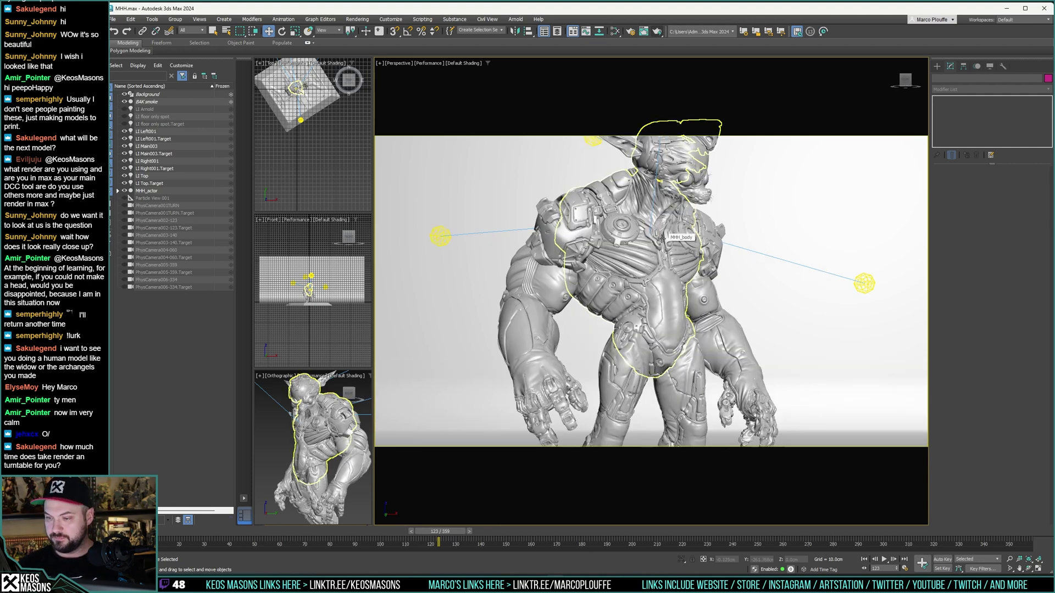
{"action": "scroll", "coordinate": [654, 240], "scroll_direction": "down", "scroll_amount": 1}
{"action": "middle_click_drag", "start_coordinate": [639, 256], "coordinate": [649, 279]}
Step: Switch to the image viewer and review the full-body Megagato renders from the front, three-quarter and back angles
{"action": "left_click", "coordinate": [273, 275]}
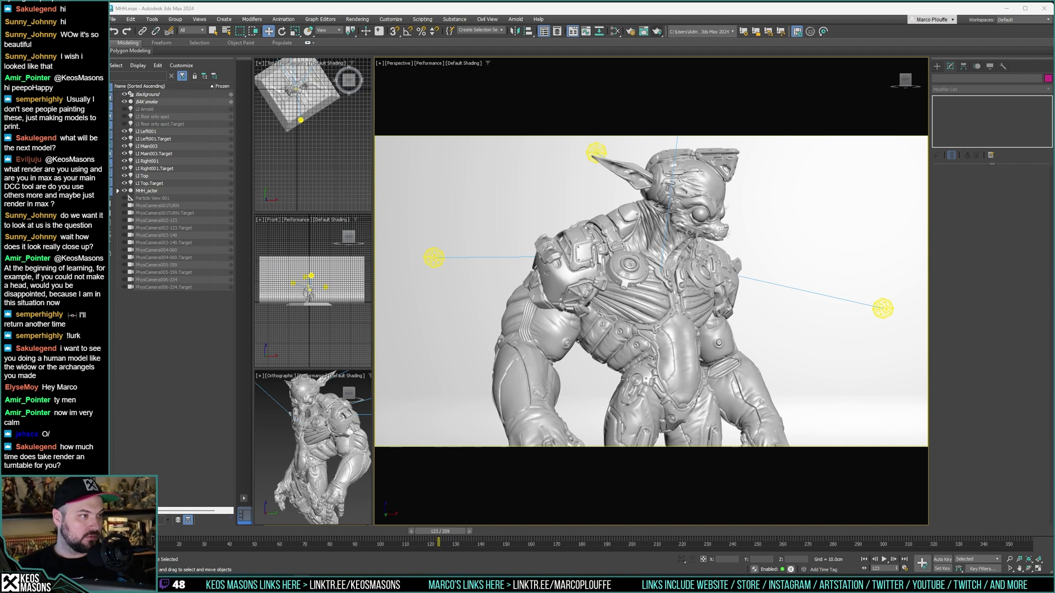
{"action": "key", "text": "alt+Tab"}
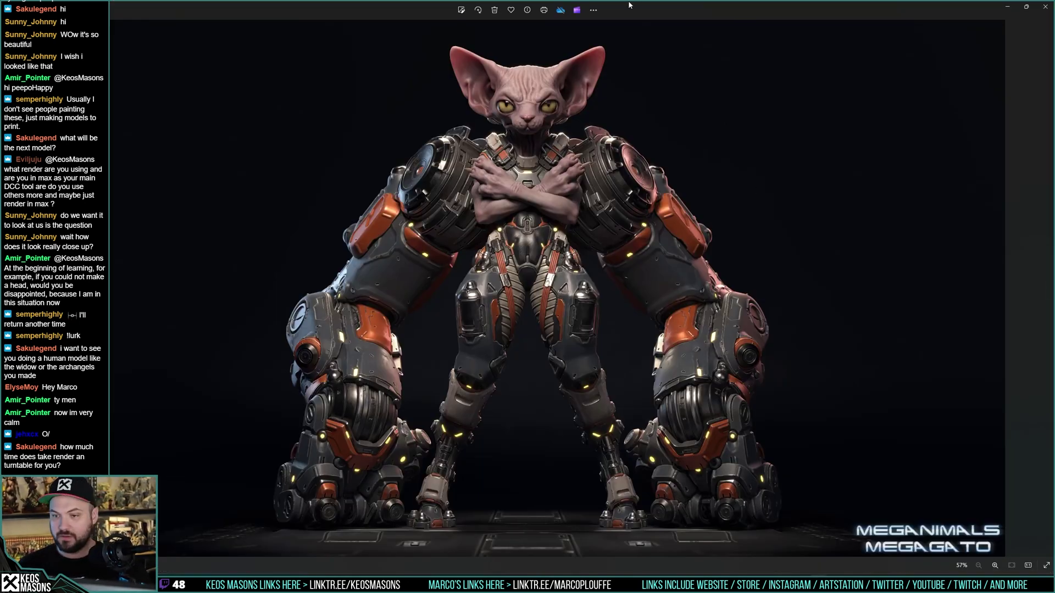
{"action": "key", "text": "Right"}
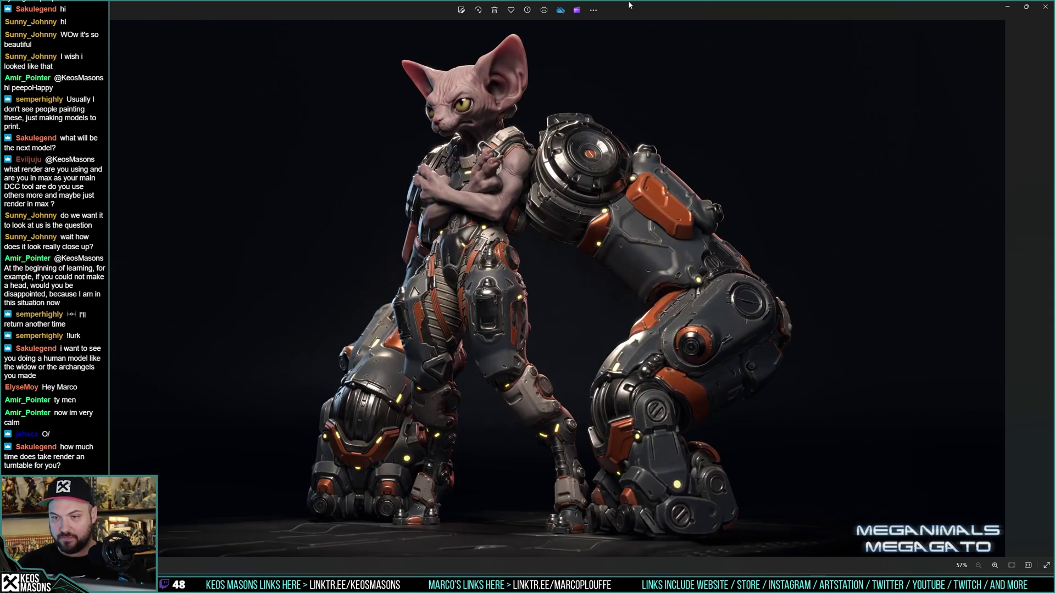
{"action": "key", "text": "Right"}
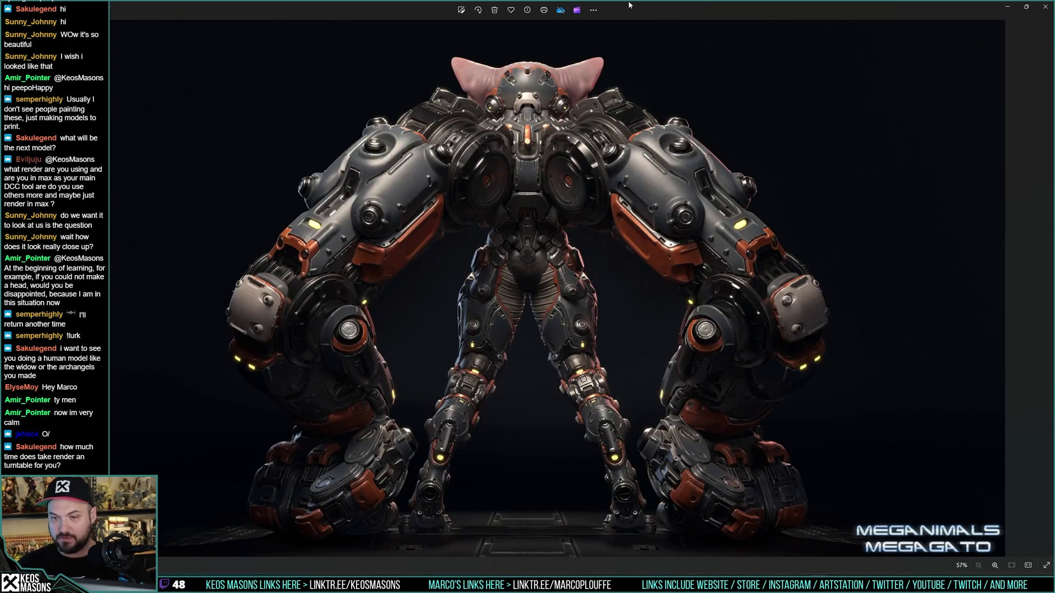
Step: Compare the framing and camera angles of the landscape close-up Megagato renders
{"action": "key", "text": "Right"}
{"action": "scroll", "coordinate": [629, 5], "scroll_direction": "up", "scroll_amount": 3}
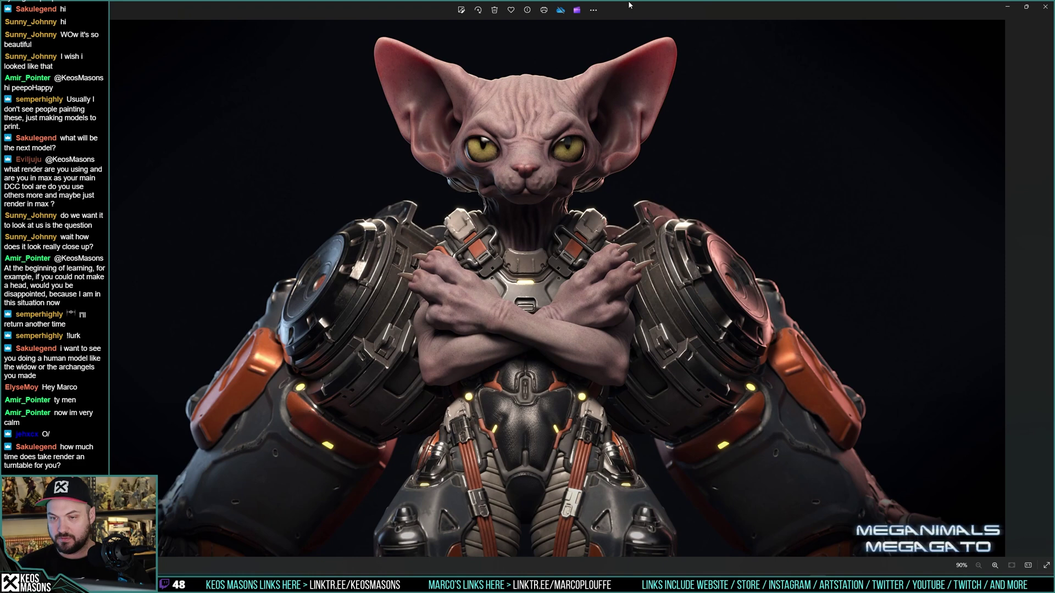
{"action": "key", "text": "Right"}
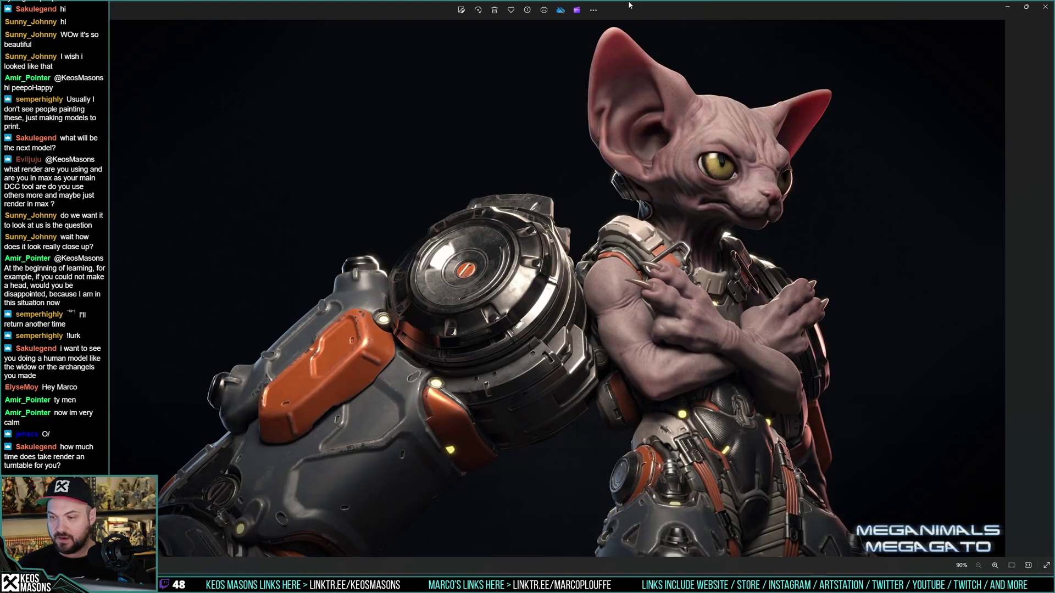
{"action": "key", "text": "Left"}
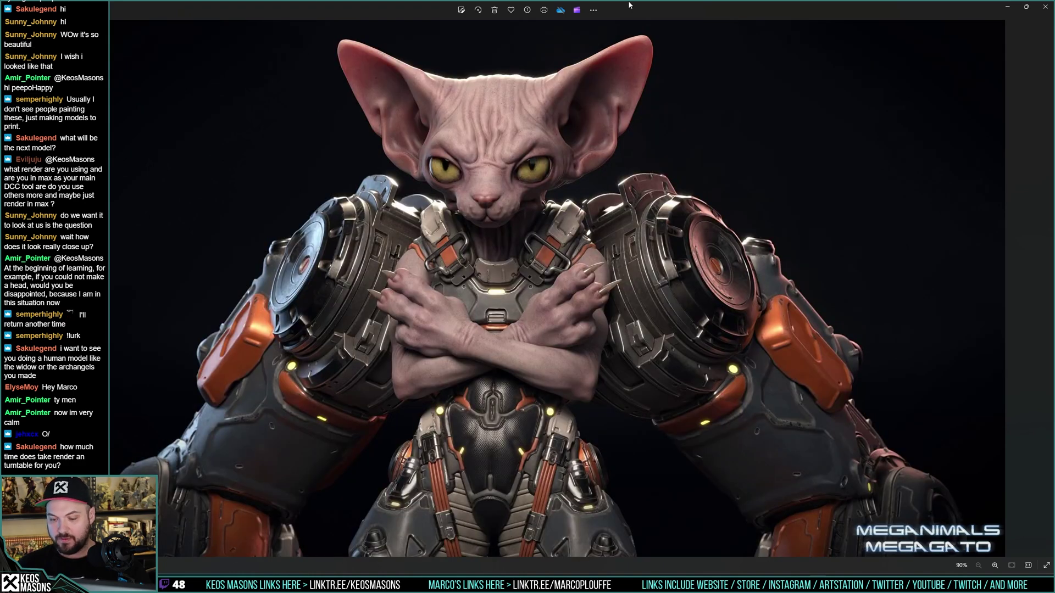
{"action": "key", "text": "Right"}
{"action": "key", "text": "Right"}
{"action": "key", "text": "Right"}
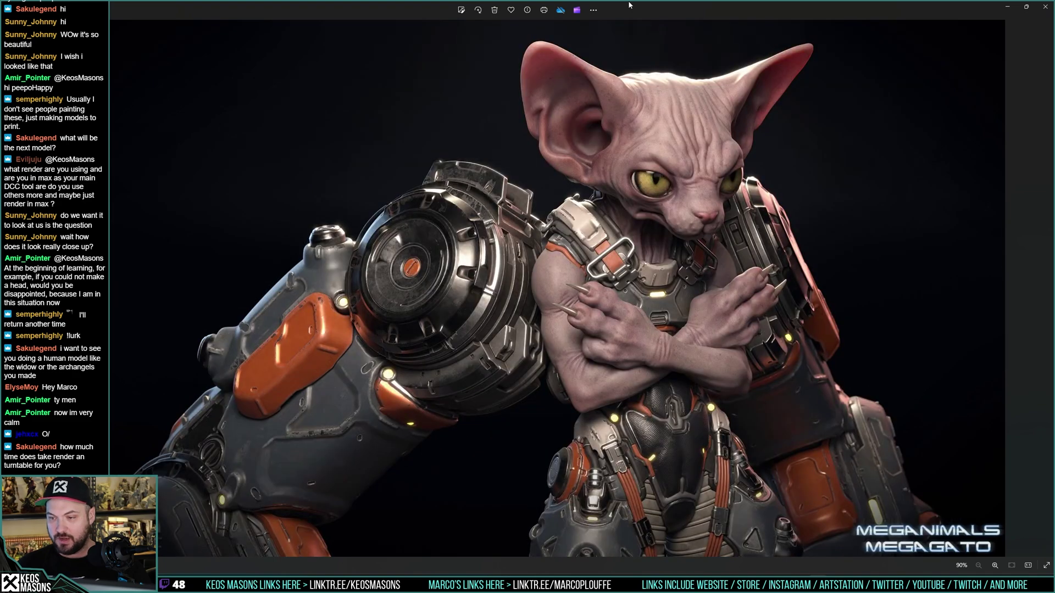
{"action": "key", "text": "Right"}
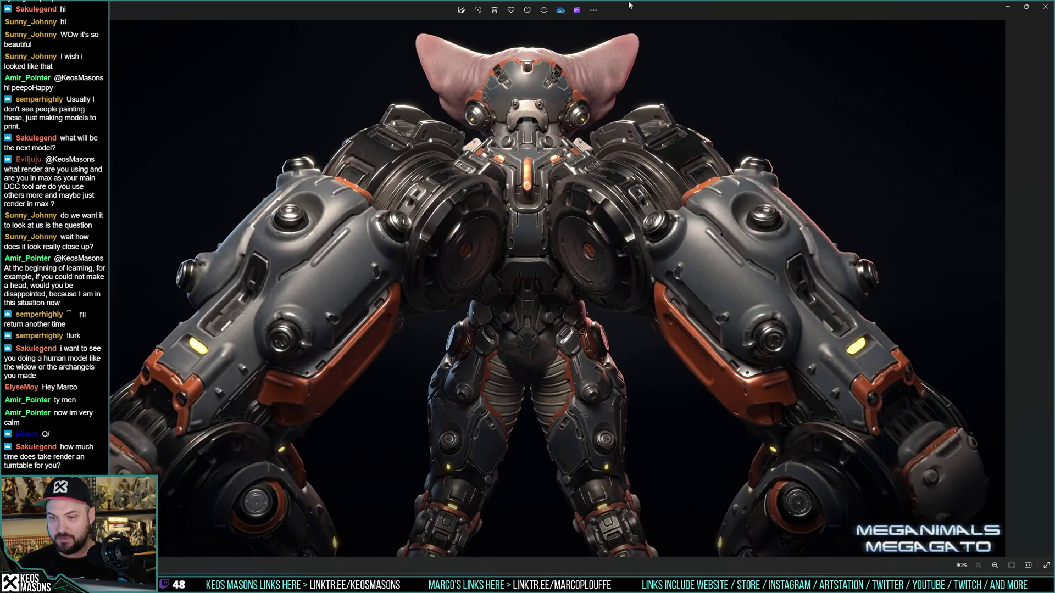
Step: Look through the portrait-format Megagato renders and the grey clay render, then close the image viewer
{"action": "key", "text": "Right"}
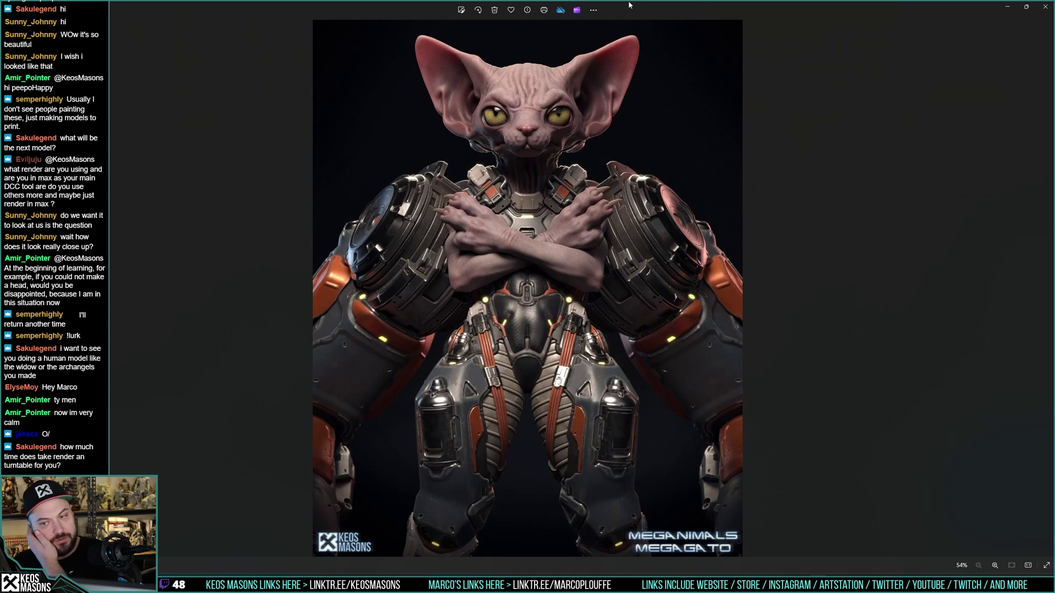
{"action": "key", "text": "Right"}
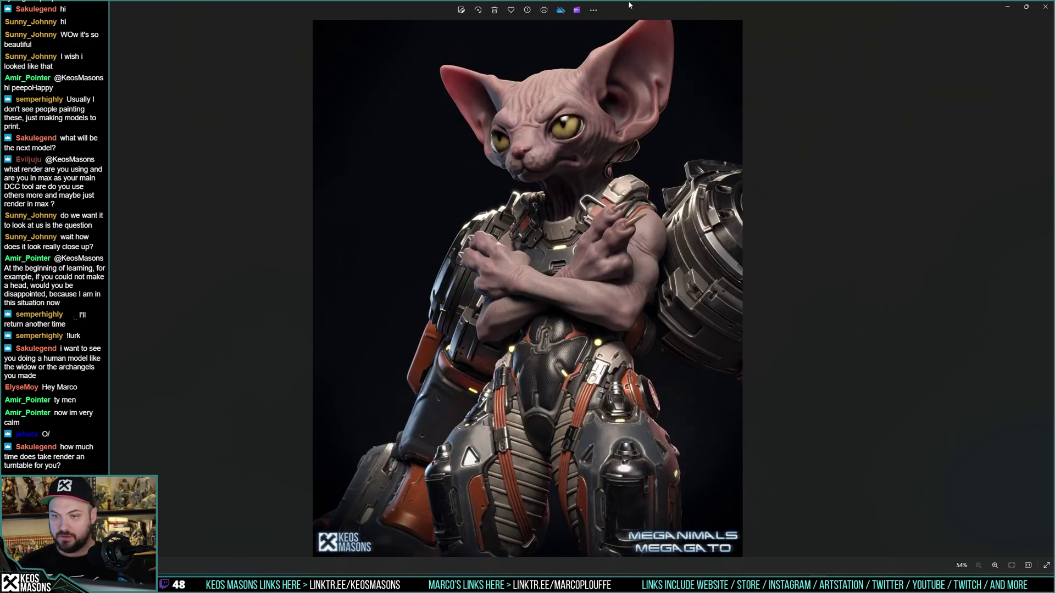
{"action": "key", "text": "Right"}
{"action": "key", "text": "Left"}
{"action": "key", "text": "Left"}
{"action": "key", "text": "Right"}
{"action": "key", "text": "Right"}
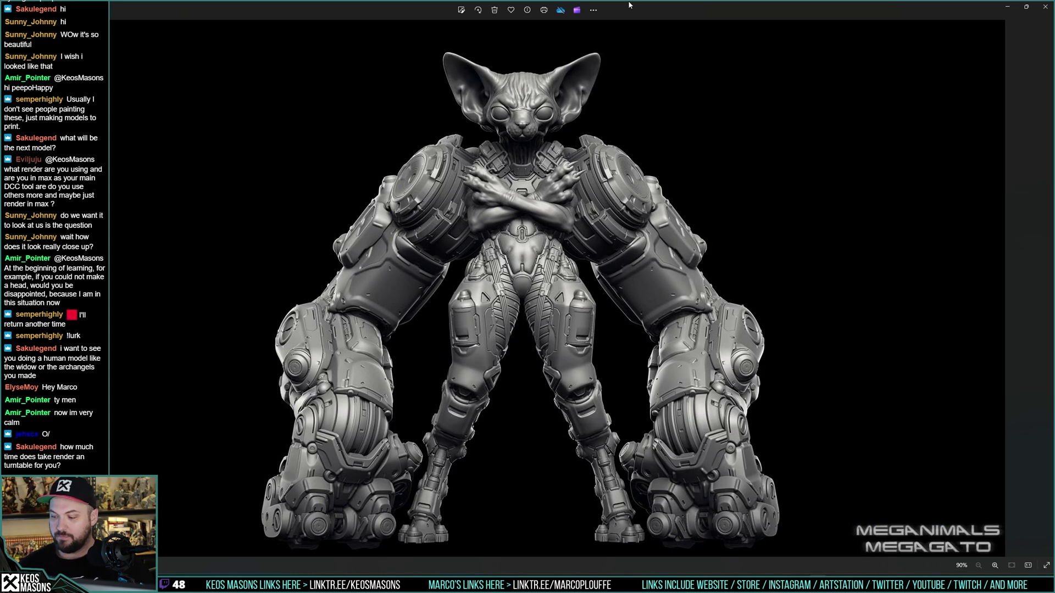
{"action": "left_click", "coordinate": [1046, 8]}
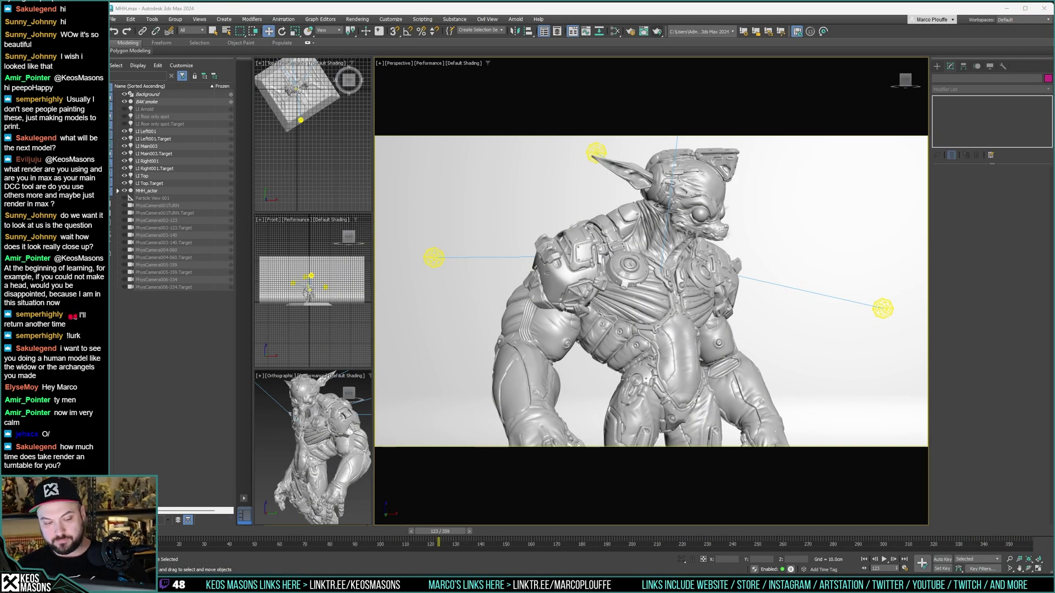
{"action": "left_click", "coordinate": [158, 352]}
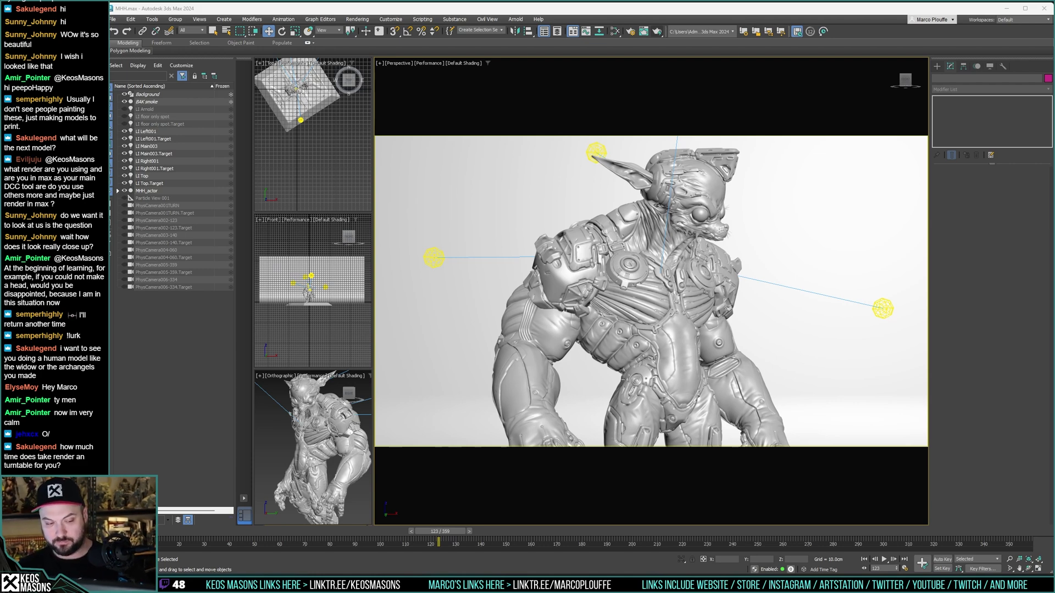
{"action": "left_click", "coordinate": [626, 327]}
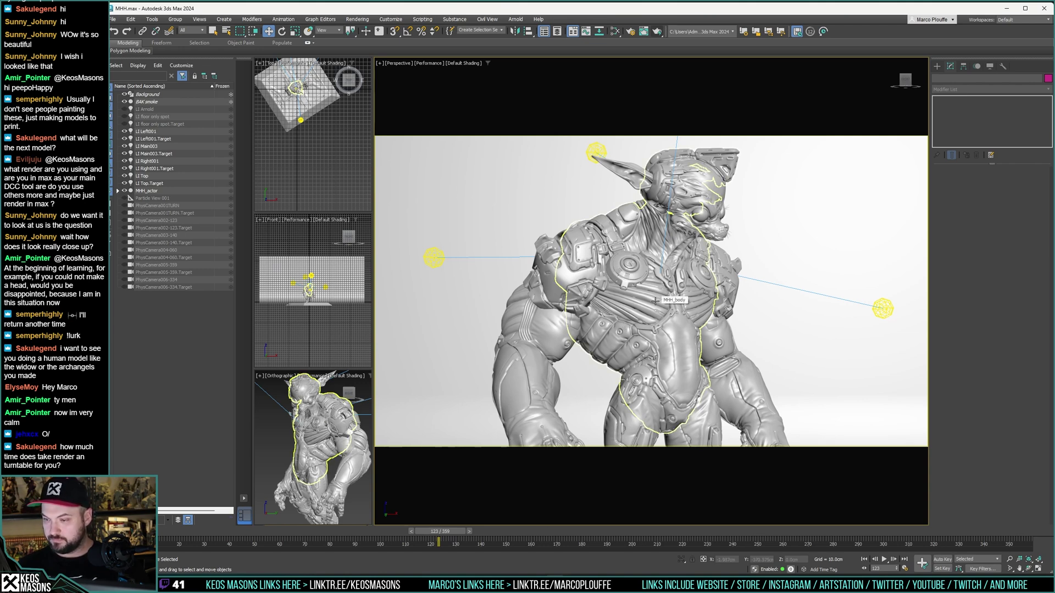
{"action": "mouse_move", "coordinate": [658, 330]}
{"action": "middle_mouse_down"}
{"action": "mouse_move", "coordinate": [654, 345]}
{"action": "mouse_move", "coordinate": [663, 334]}
{"action": "middle_mouse_up"}
{"action": "scroll", "coordinate": [654, 346], "scroll_direction": "up", "scroll_amount": 5}
{"action": "scroll", "coordinate": [654, 346], "scroll_direction": "down", "scroll_amount": 5}
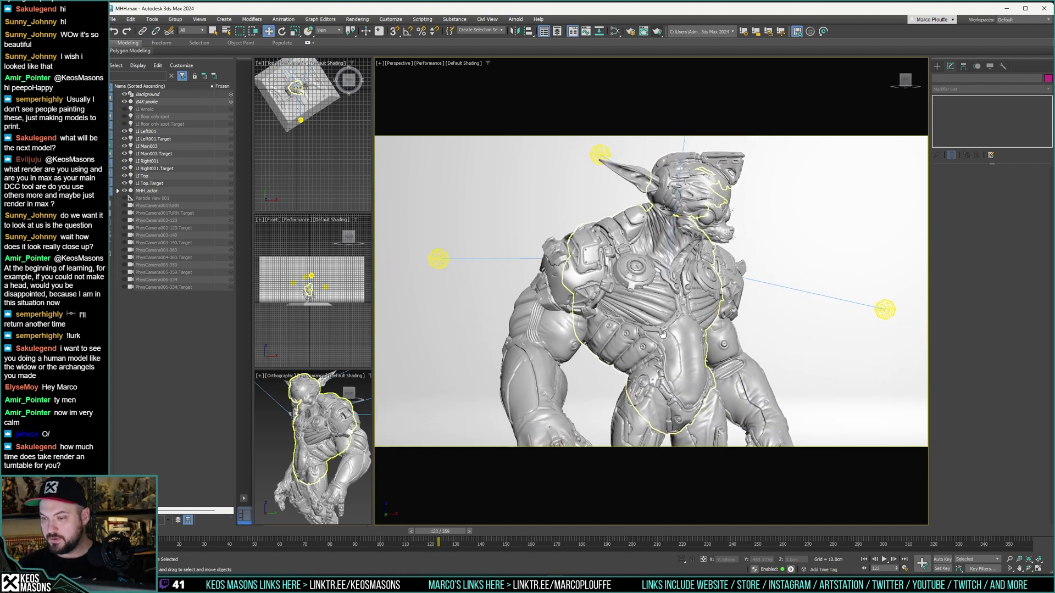
Step: Scrub the turntable timeline back and forth to look over the character's upper body from different angles
{"action": "left_click", "coordinate": [536, 126]}
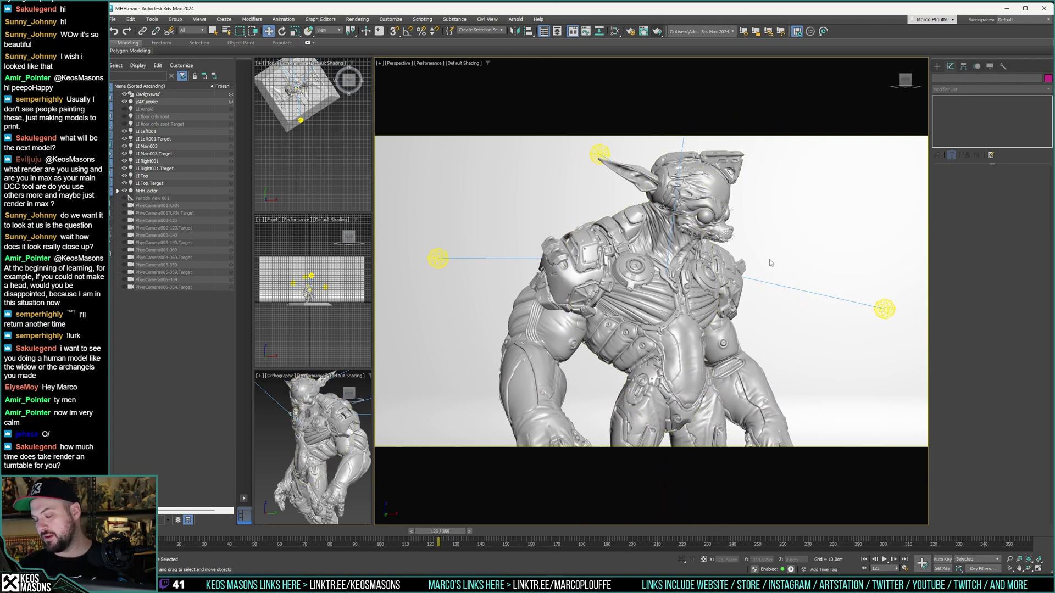
{"action": "left_click", "coordinate": [648, 243]}
{"action": "middle_click_drag", "start_coordinate": [705, 302], "coordinate": [703, 301]}
{"action": "left_click_drag", "start_coordinate": [448, 533], "coordinate": [542, 531]}
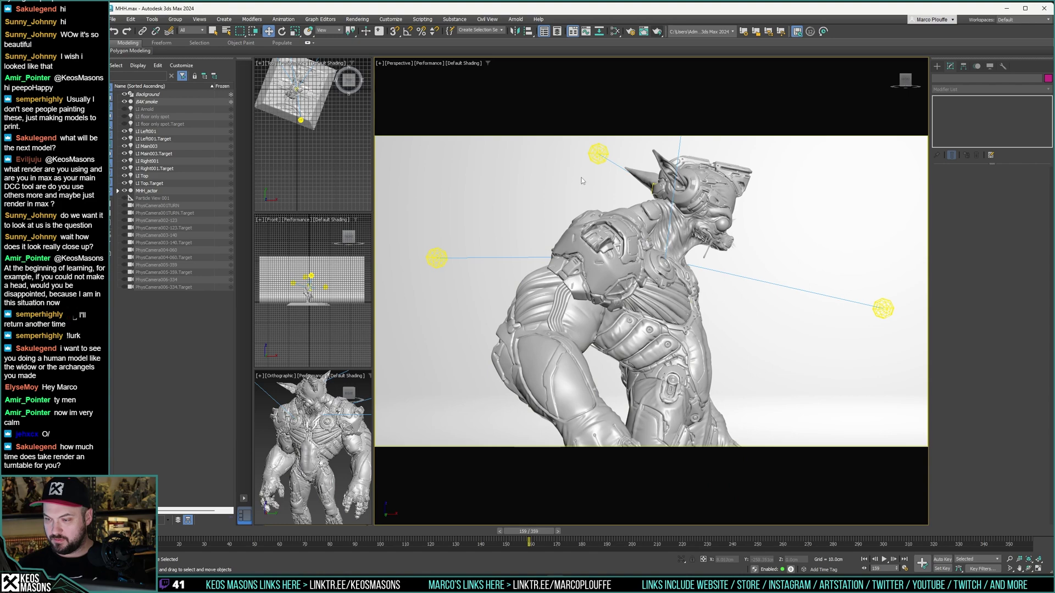
{"action": "left_click_drag", "start_coordinate": [503, 538], "coordinate": [310, 536]}
{"action": "left_click", "coordinate": [403, 64]}
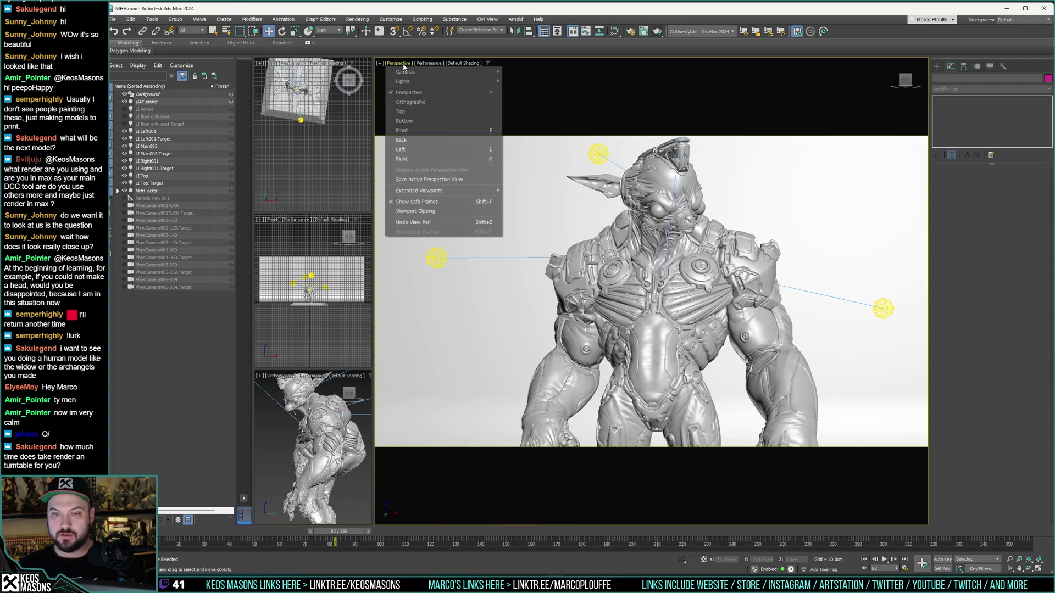
Step: Set the render output to a portrait 4:5 format, 960 wide by 1200 high
{"action": "left_click", "coordinate": [632, 34]}
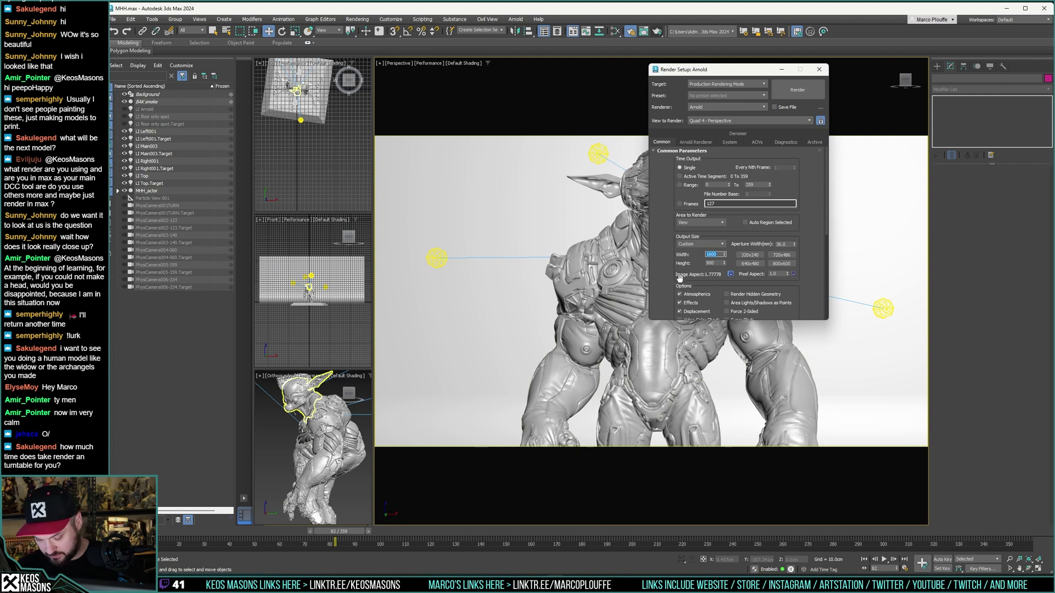
{"action": "left_click", "coordinate": [718, 261]}
{"action": "left_click_drag", "start_coordinate": [716, 254], "coordinate": [690, 254]}
{"action": "type", "text": "4"}
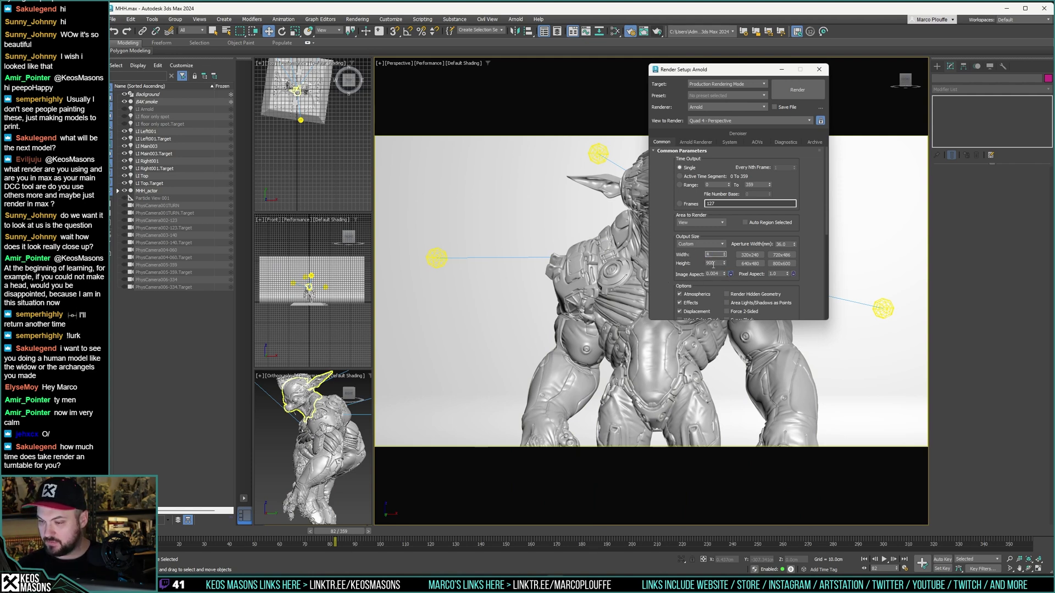
{"action": "double_click", "coordinate": [714, 263]}
{"action": "type", "text": "5"}
{"action": "key", "text": "Return"}
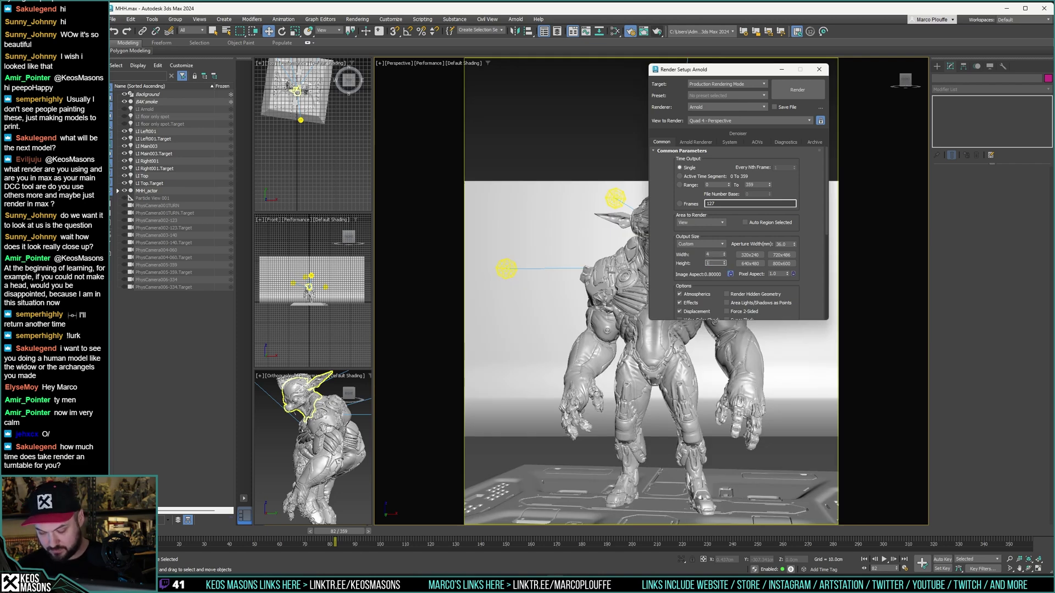
{"action": "type", "text": "0"}
{"action": "key", "text": "Return"}
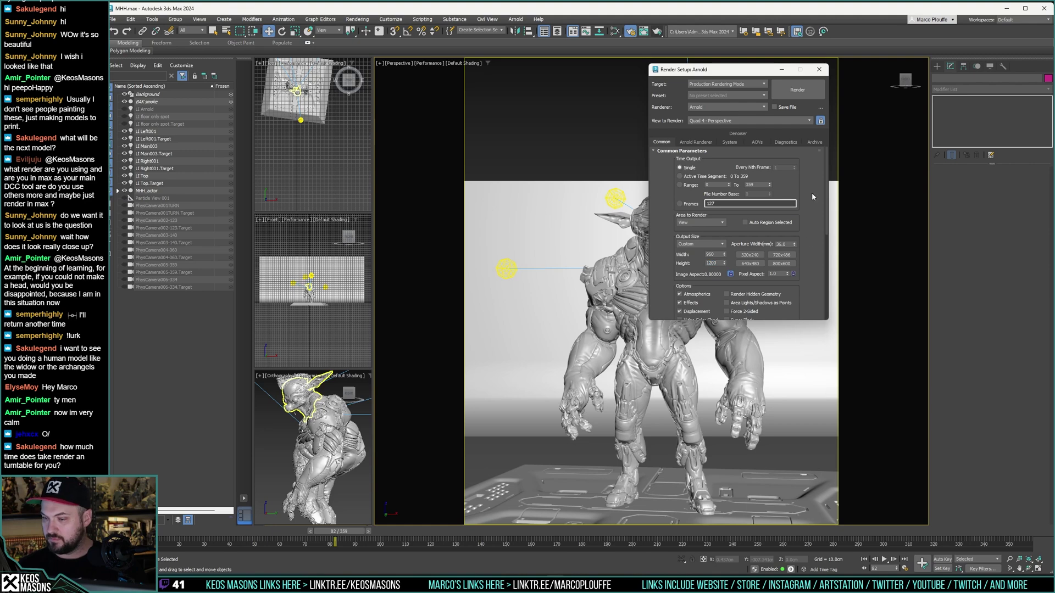
{"action": "left_click", "coordinate": [819, 70]}
Step: Frame the character from the ears to below the hands at frame 123 and test-render the perspective view
{"action": "scroll", "coordinate": [673, 321], "scroll_direction": "up", "scroll_amount": 6}
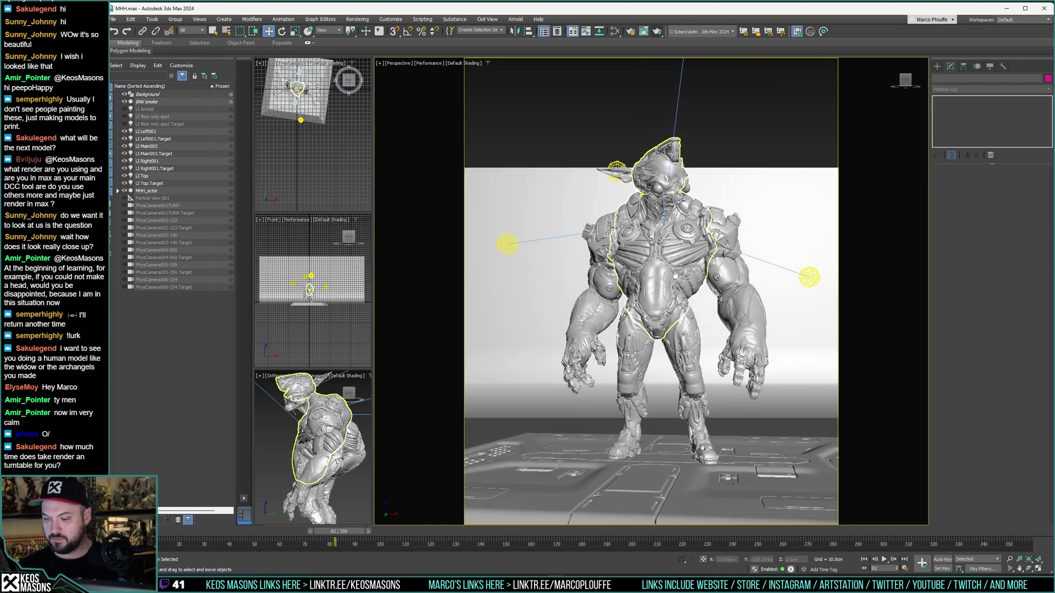
{"action": "middle_click_drag", "start_coordinate": [656, 273], "coordinate": [643, 309]}
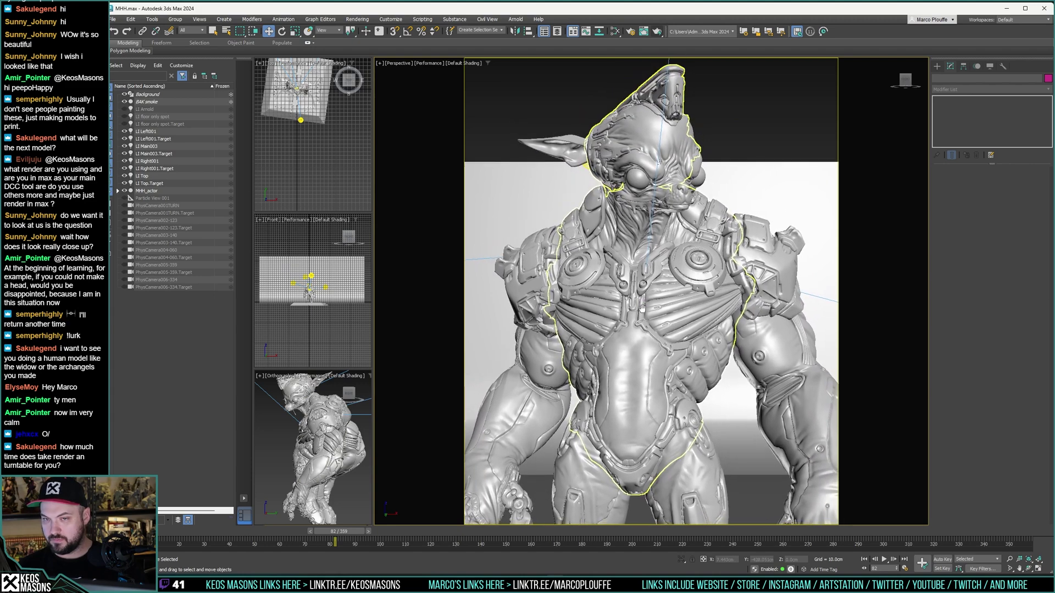
{"action": "left_click", "coordinate": [413, 424]}
{"action": "left_click_drag", "start_coordinate": [341, 541], "coordinate": [446, 532]}
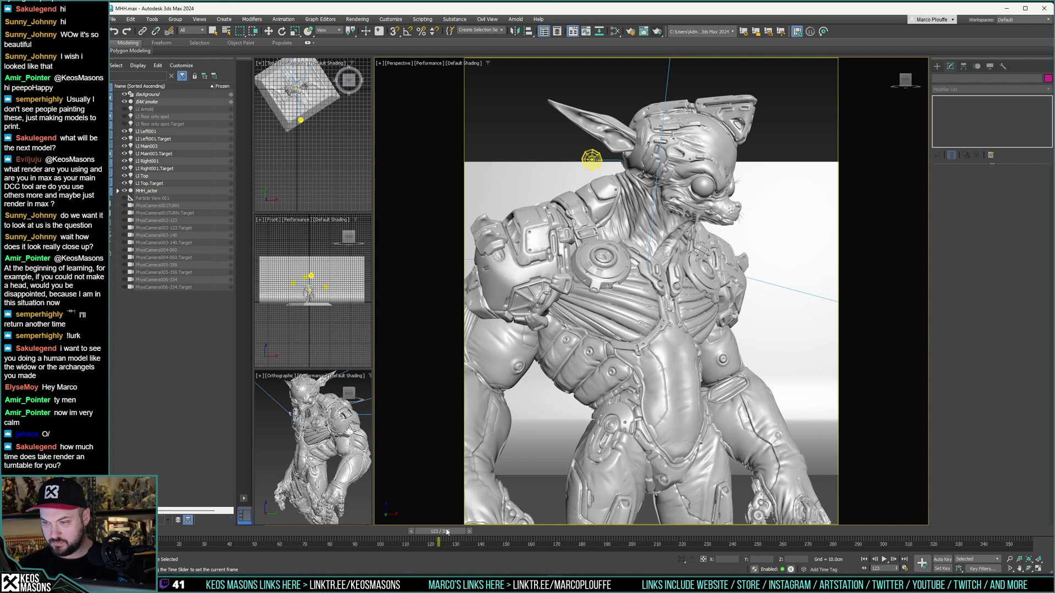
{"action": "mouse_move", "coordinate": [688, 383]}
{"action": "middle_mouse_down"}
{"action": "mouse_move", "coordinate": [711, 349]}
{"action": "mouse_move", "coordinate": [695, 365]}
{"action": "middle_mouse_up"}
{"action": "middle_click_drag", "start_coordinate": [692, 363], "coordinate": [689, 330]}
{"action": "scroll", "coordinate": [689, 329], "scroll_direction": "up", "scroll_amount": 2}
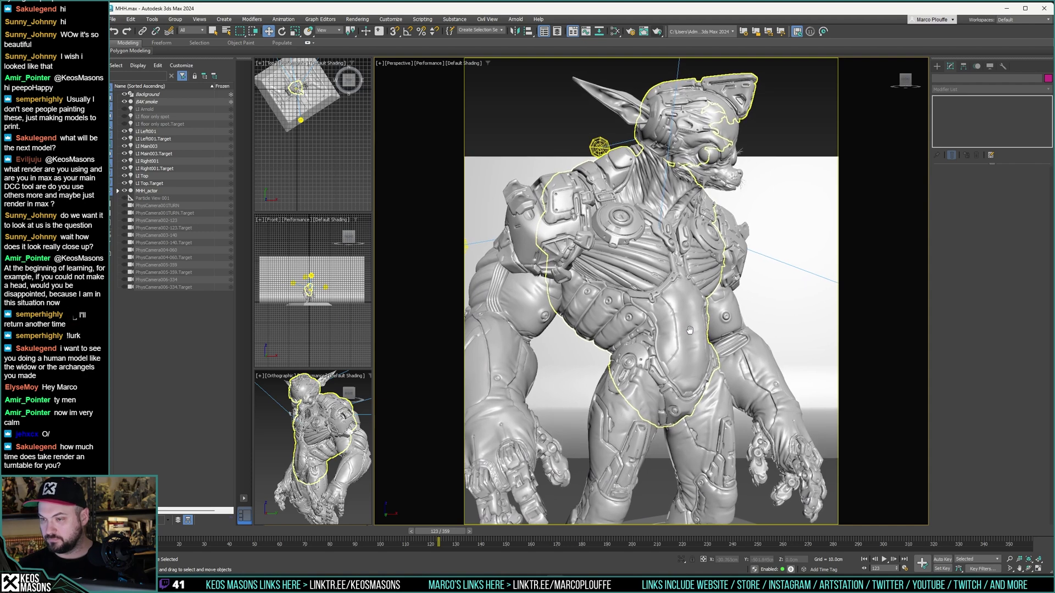
{"action": "left_click", "coordinate": [657, 31]}
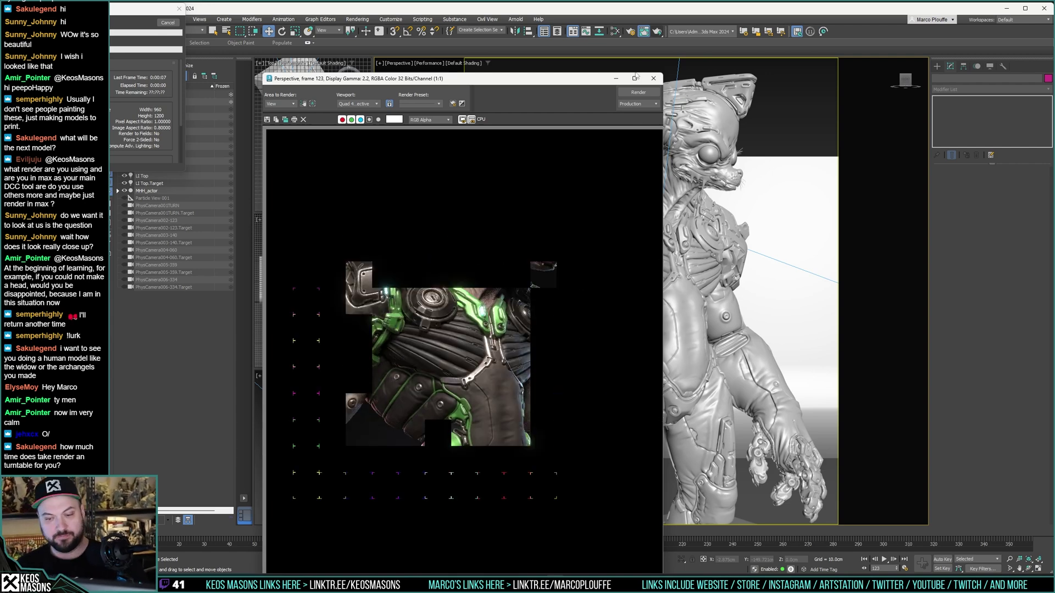
{"action": "left_click_drag", "start_coordinate": [542, 78], "coordinate": [624, 18]}
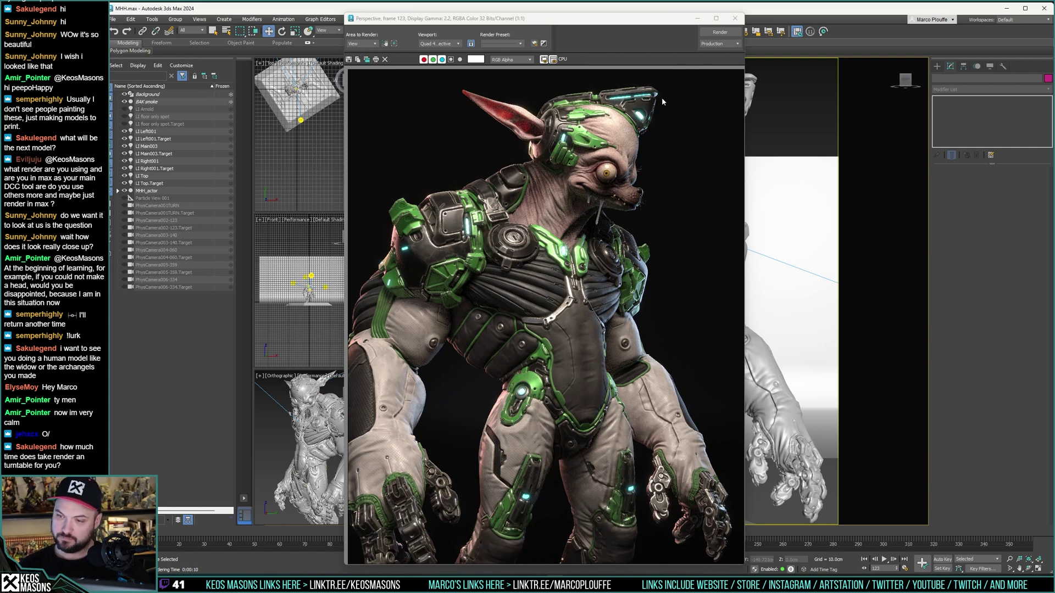
Step: Fine-tune the perspective view's angle on the character and re-render frame 123 after each adjustment
{"action": "left_click", "coordinate": [735, 18]}
{"action": "left_click", "coordinate": [633, 441], "text": "alt"}
{"action": "middle_click_drag", "start_coordinate": [691, 357], "coordinate": [683, 329], "text": "alt"}
{"action": "key", "text": "shift+q"}
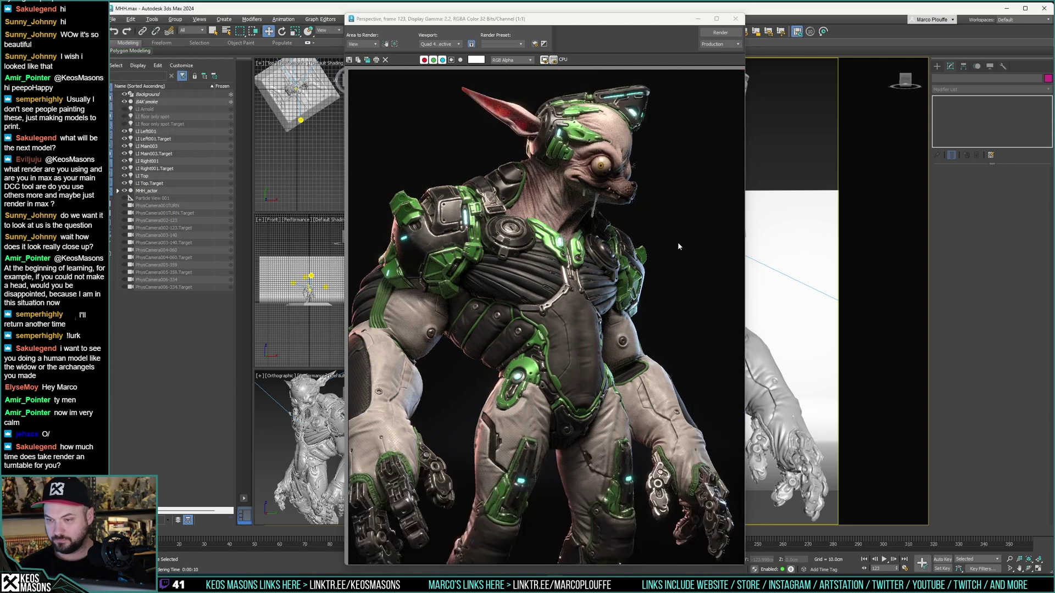
{"action": "left_click", "coordinate": [735, 18]}
{"action": "middle_click_drag", "start_coordinate": [658, 211], "coordinate": [663, 209], "text": "alt"}
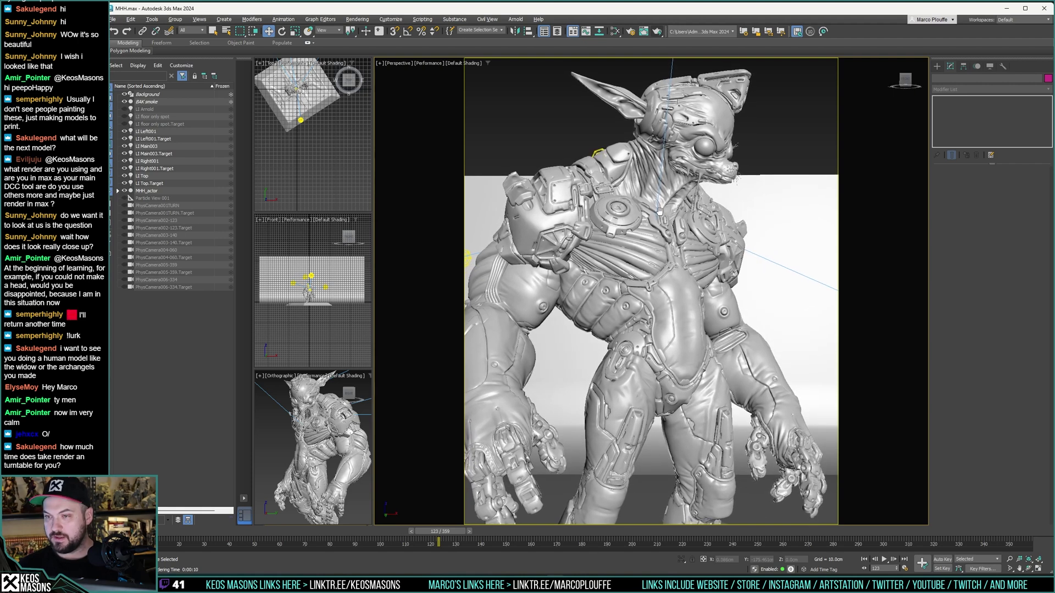
{"action": "left_click", "coordinate": [657, 31]}
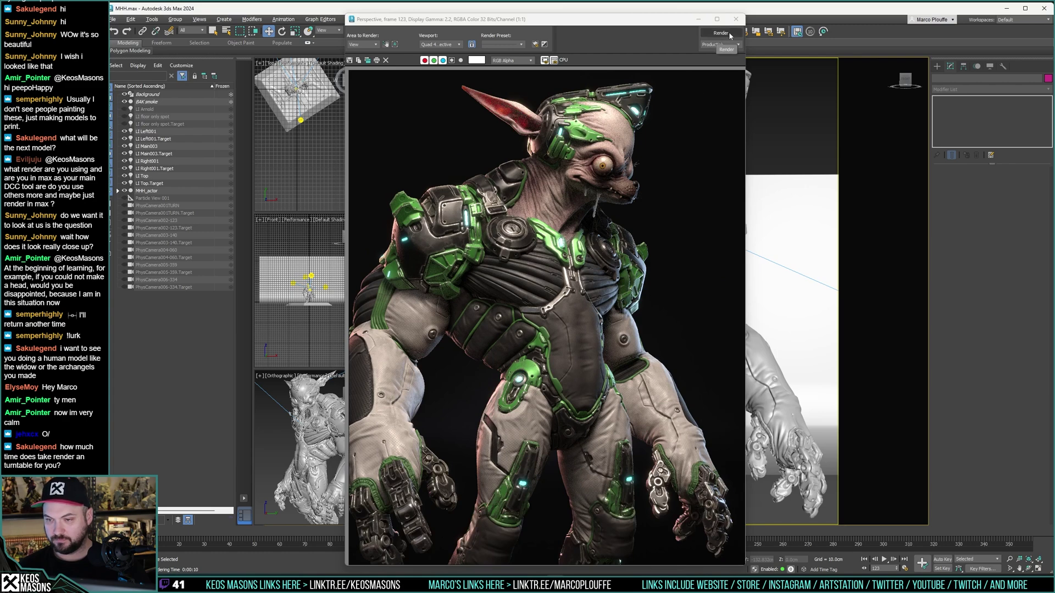
Step: Turn the character slightly by moving to frame 121, and test-render the perspective view again
{"action": "left_click", "coordinate": [735, 18]}
{"action": "left_click_drag", "start_coordinate": [454, 535], "coordinate": [450, 535]}
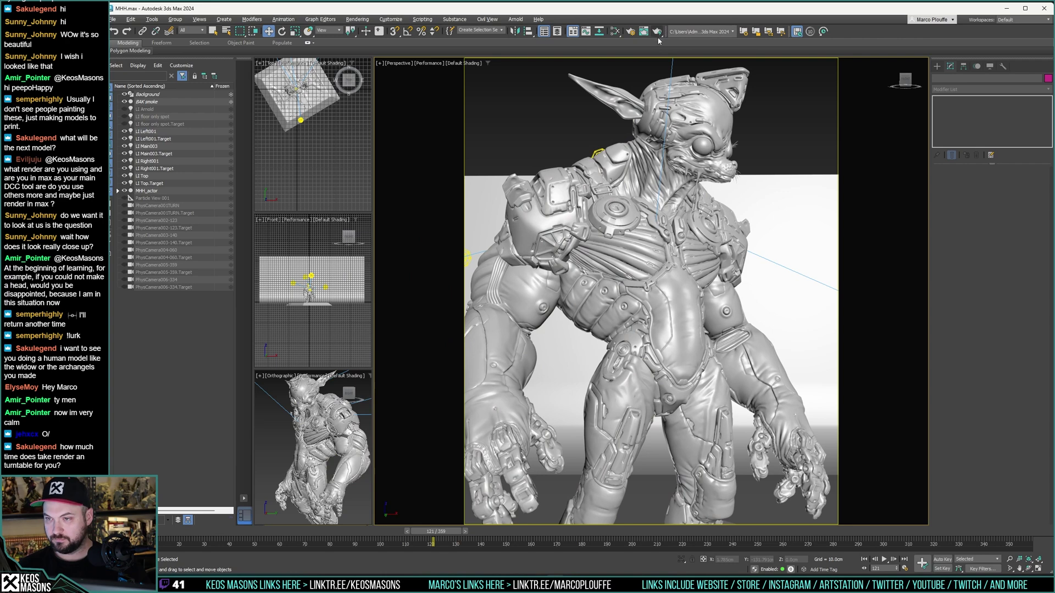
{"action": "left_click", "coordinate": [657, 31]}
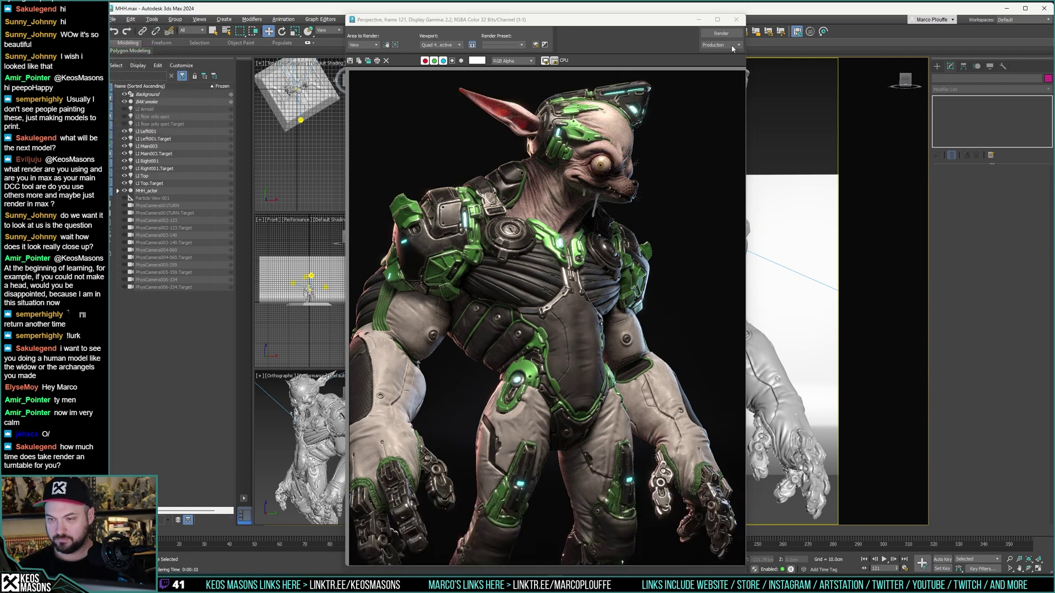
{"action": "left_click", "coordinate": [737, 20]}
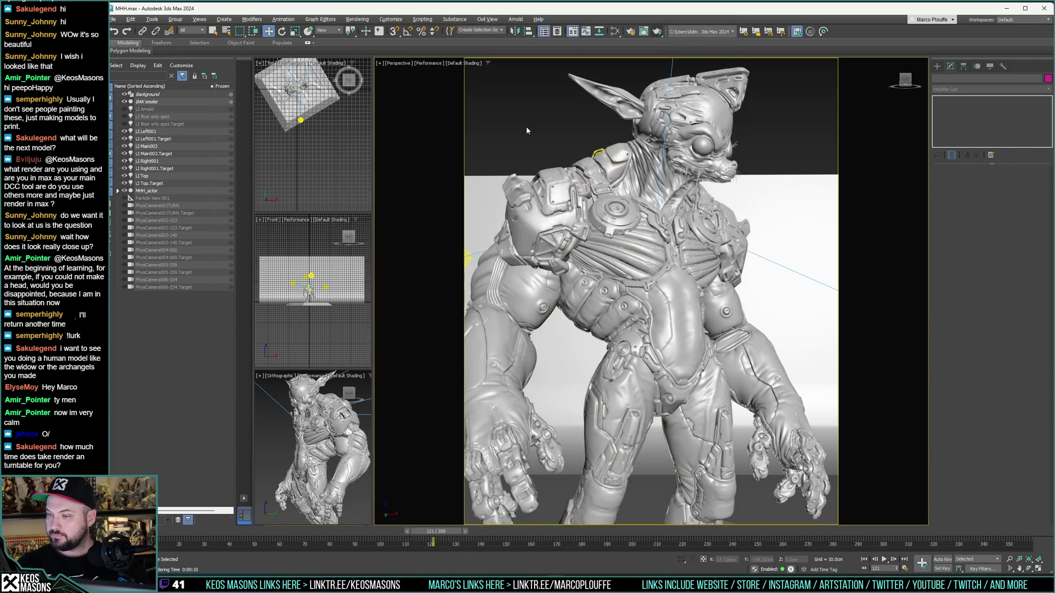
Step: Create a physical camera from the current perspective view
{"action": "left_click", "coordinate": [175, 21]}
{"action": "mouse_move", "coordinate": [224, 20]}
{"action": "mouse_move", "coordinate": [256, 177]}
{"action": "mouse_move", "coordinate": [256, 150]}
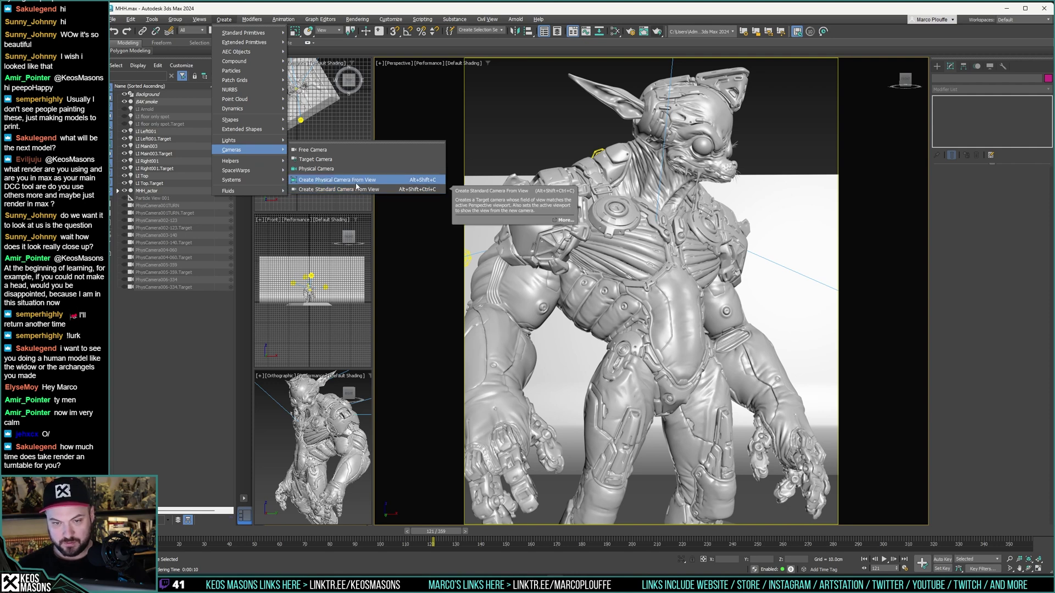
{"action": "left_click", "coordinate": [224, 20]}
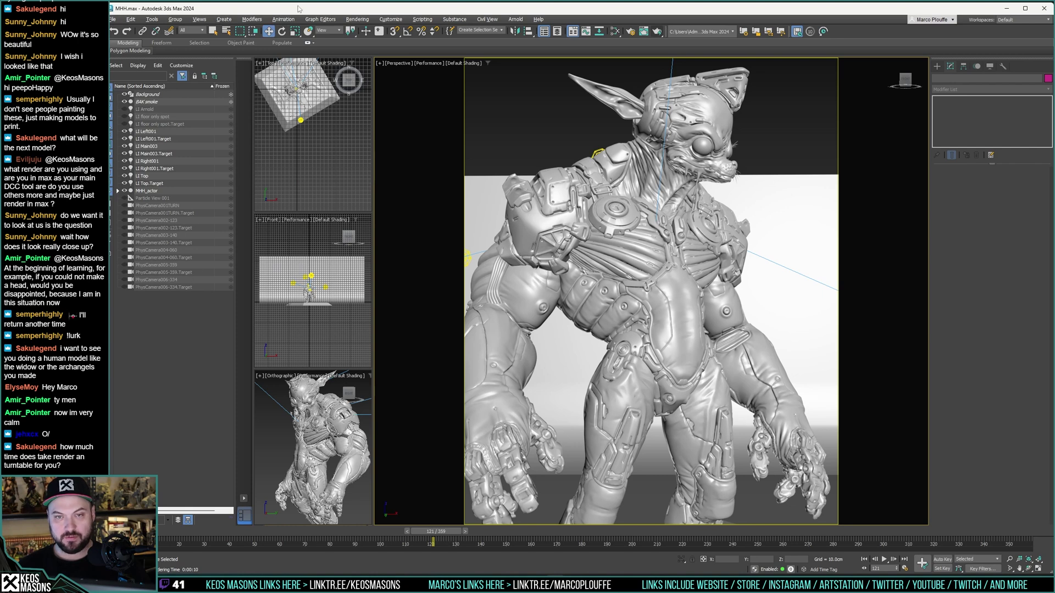
{"action": "key", "text": "ctrl+c"}
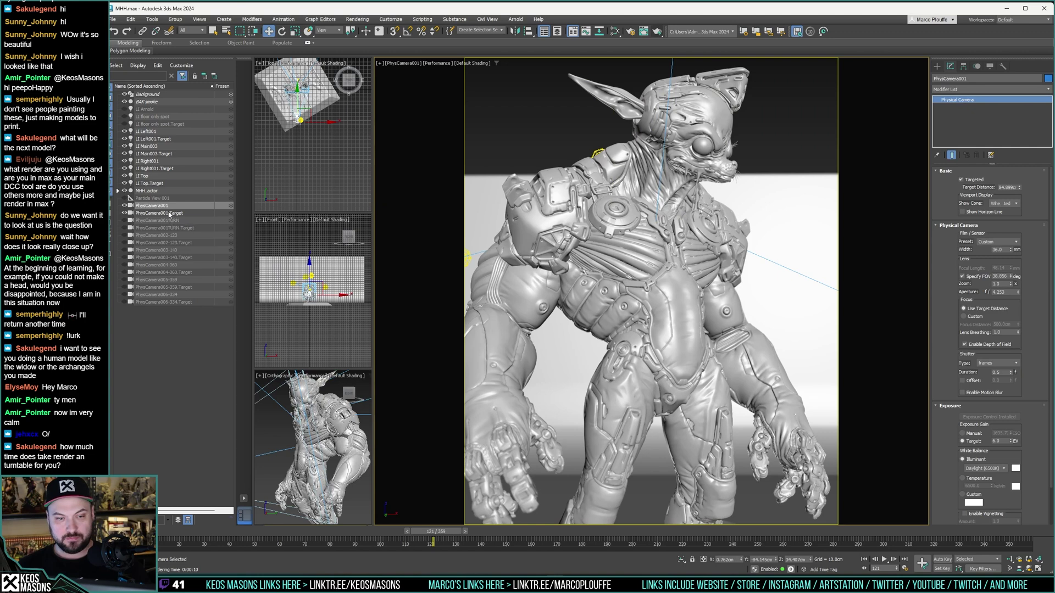
Step: Rename the new physical camera PhysCamera007-121 to follow the numbering and frame pattern of the existing cameras
{"action": "left_click", "coordinate": [162, 295]}
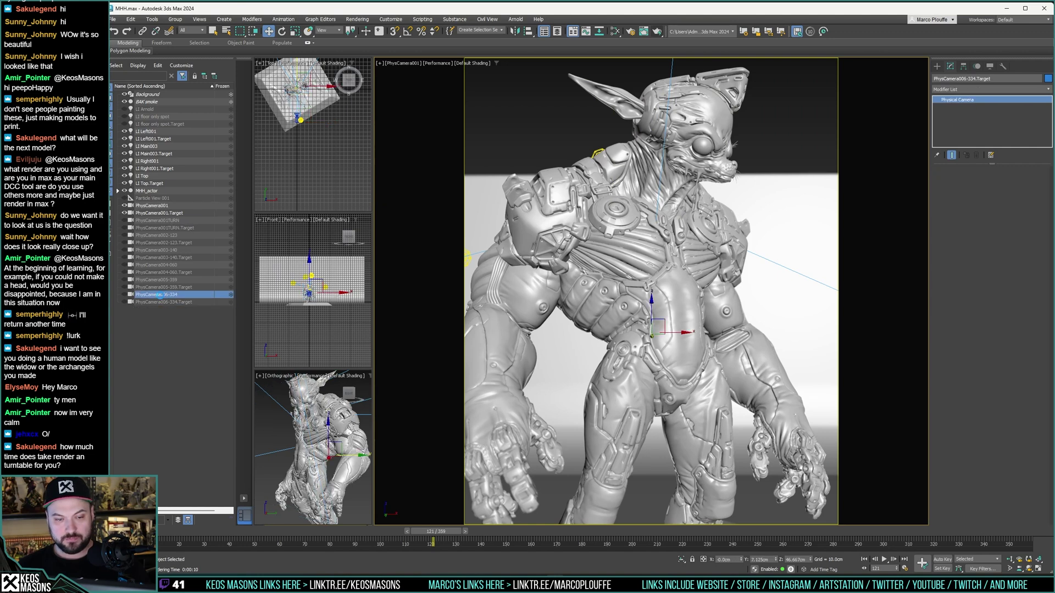
{"action": "left_click", "coordinate": [162, 206]}
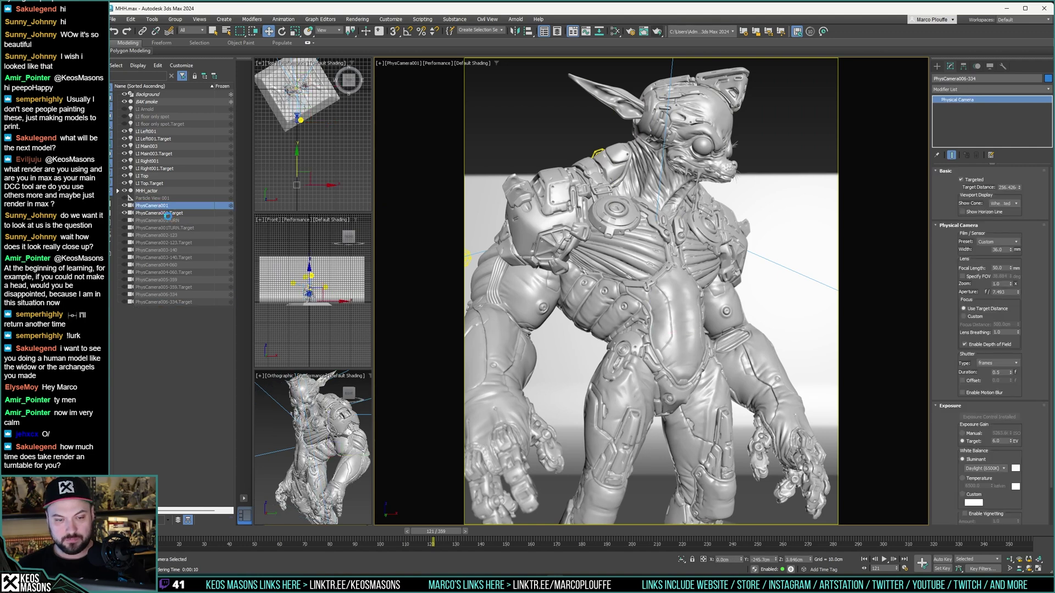
{"action": "left_click", "coordinate": [167, 205]}
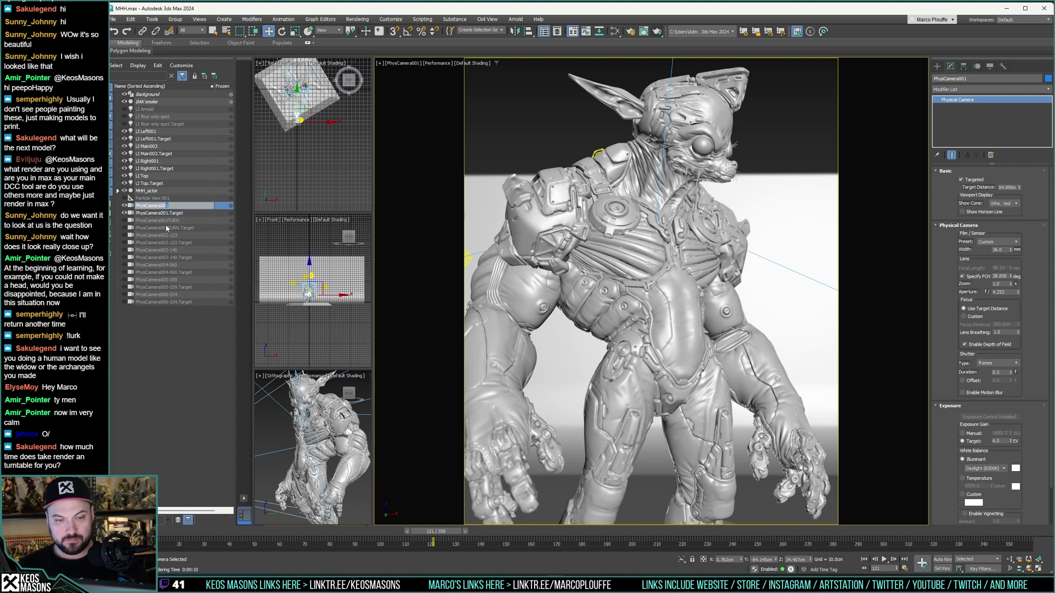
{"action": "type", "text": "7"}
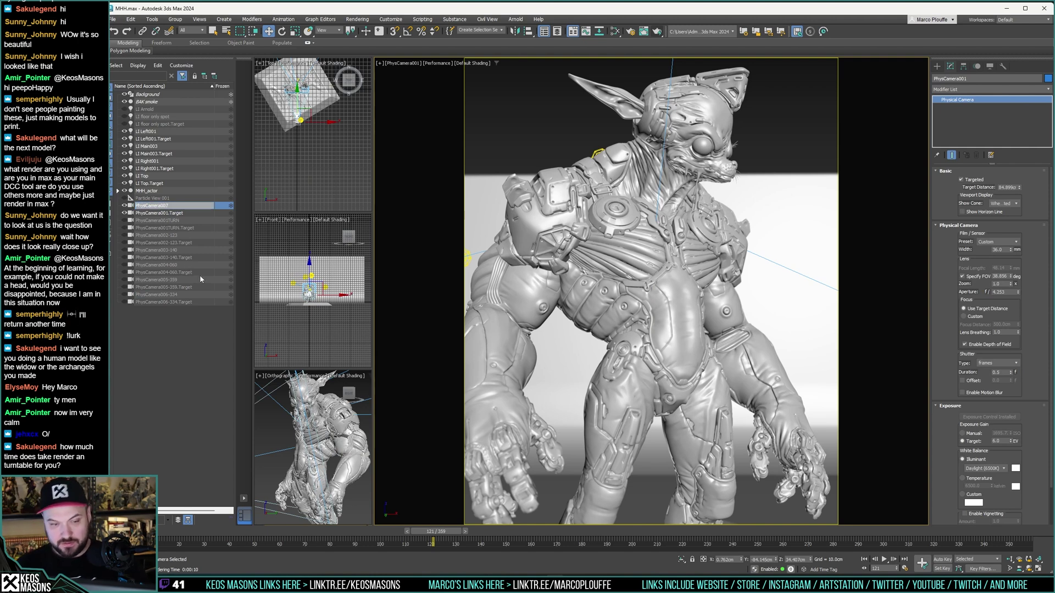
{"action": "type", "text": "-121"}
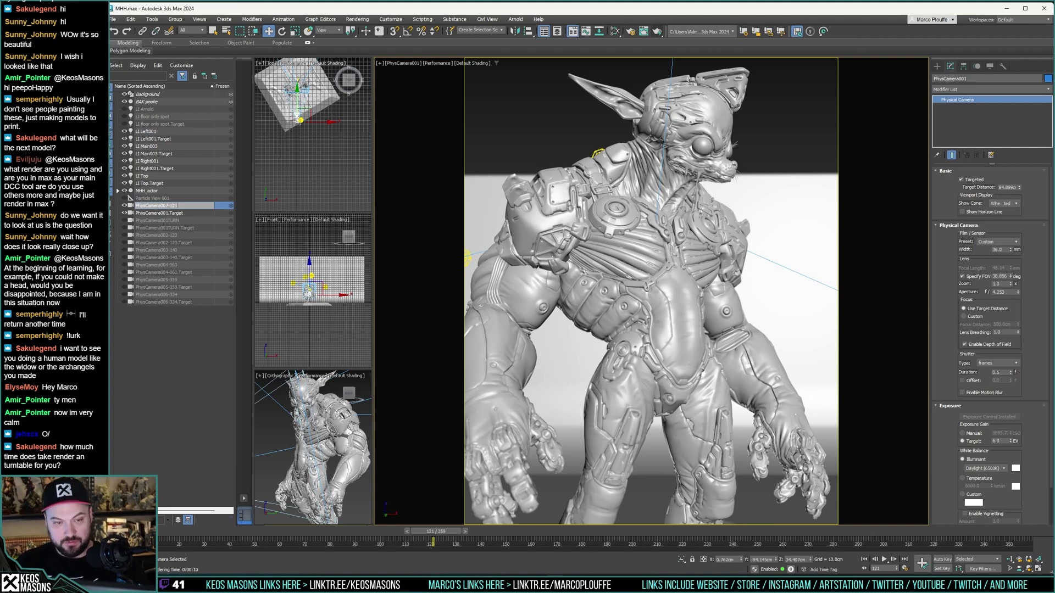
{"action": "key", "text": "Return"}
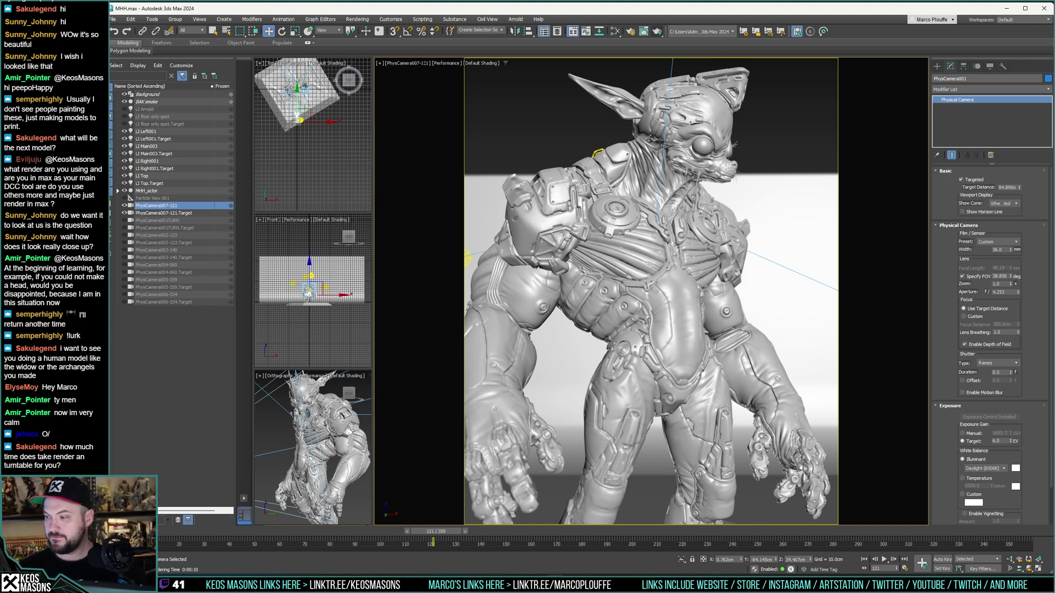
Step: Check the lens and aperture settings of PhysCamera006-334 and the turntable camera for reference
{"action": "left_click", "coordinate": [172, 296]}
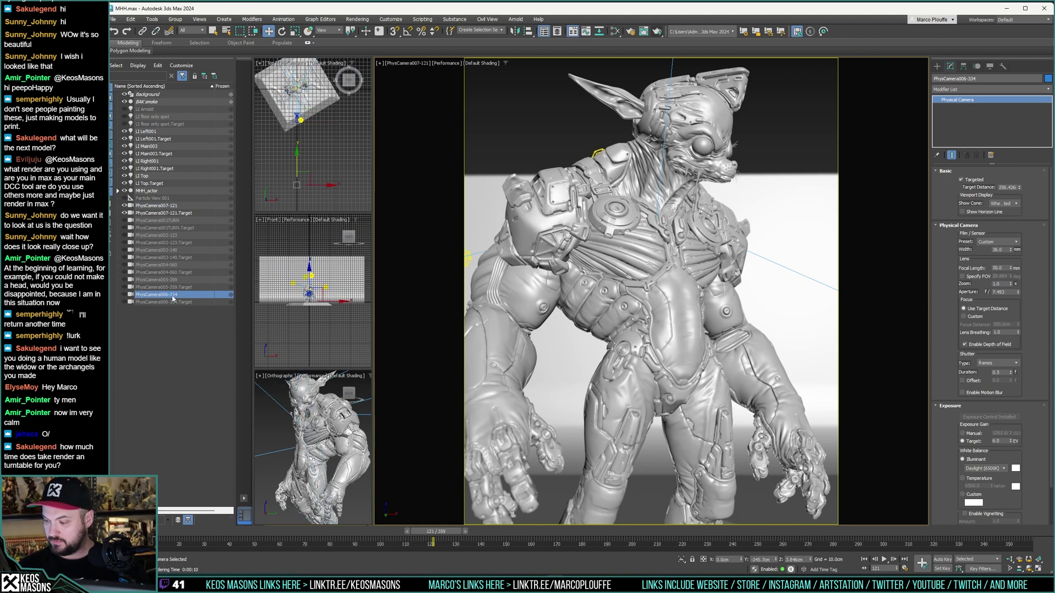
{"action": "left_click", "coordinate": [176, 221]}
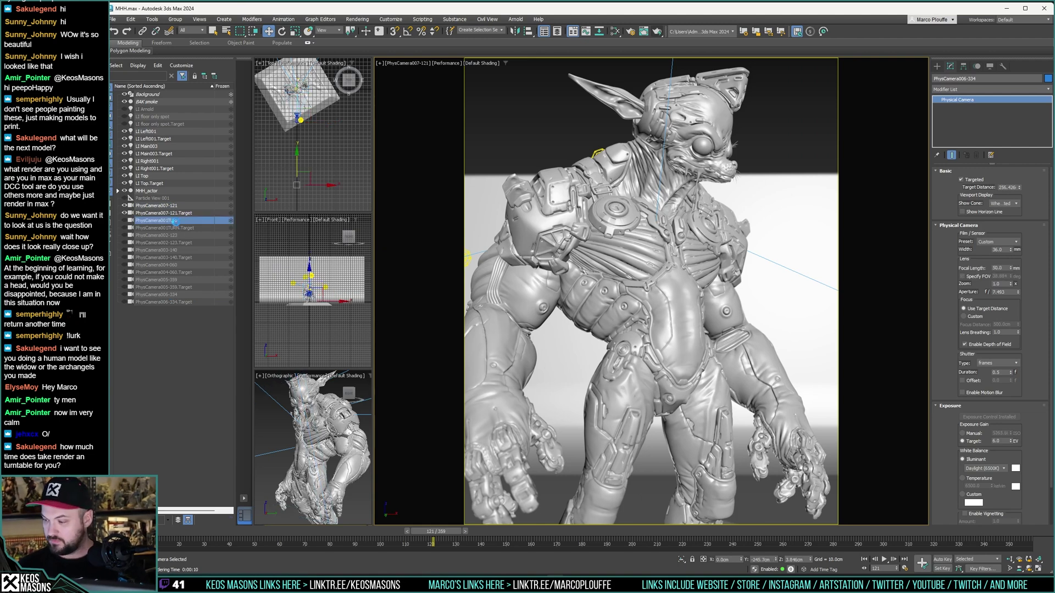
{"action": "left_click", "coordinate": [177, 235]}
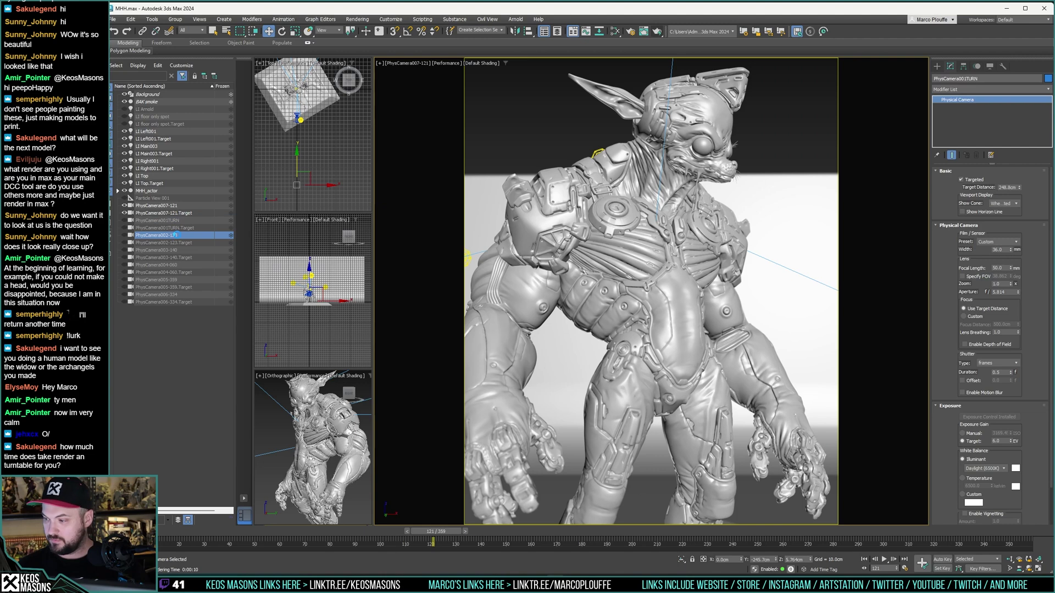
Step: Raise the aperture of PhysCamera007-121 to about f/16.4
{"action": "left_click", "coordinate": [176, 206]}
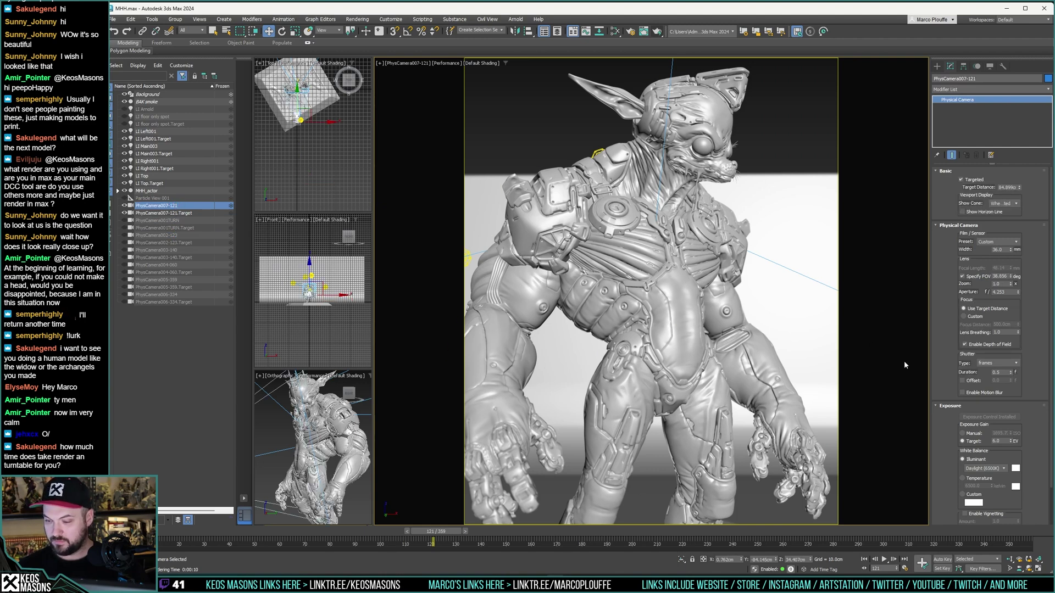
{"action": "scroll", "coordinate": [333, 386], "scroll_direction": "down", "scroll_amount": 5}
{"action": "mouse_move", "coordinate": [324, 428]}
{"action": "middle_mouse_down"}
{"action": "mouse_move", "coordinate": [336, 392]}
{"action": "mouse_move", "coordinate": [309, 423]}
{"action": "middle_mouse_up"}
{"action": "middle_click_drag", "start_coordinate": [309, 423], "coordinate": [324, 454]}
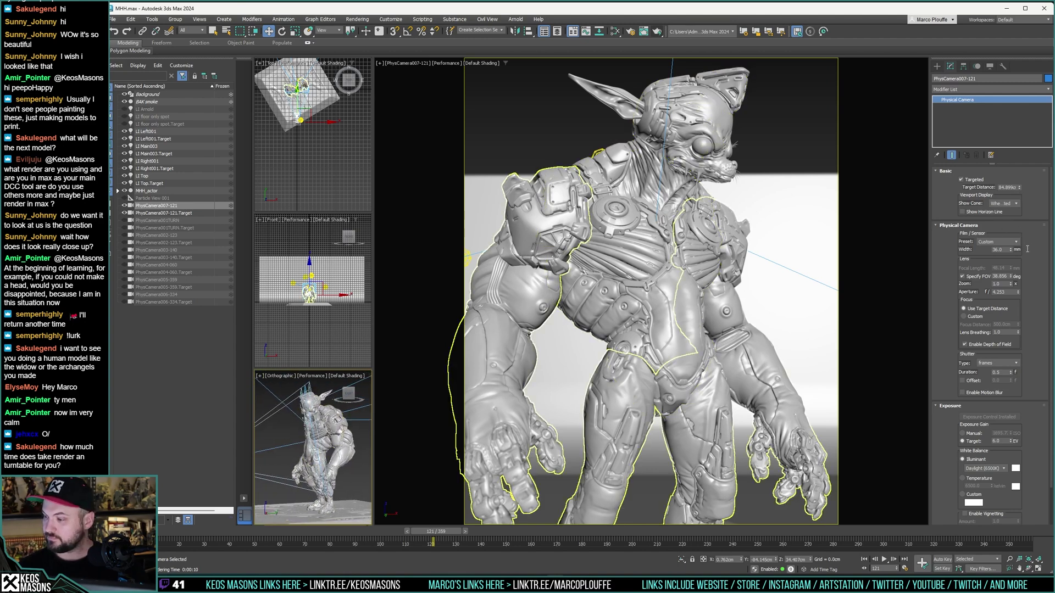
{"action": "left_click_drag", "start_coordinate": [1018, 293], "coordinate": [1018, 258]}
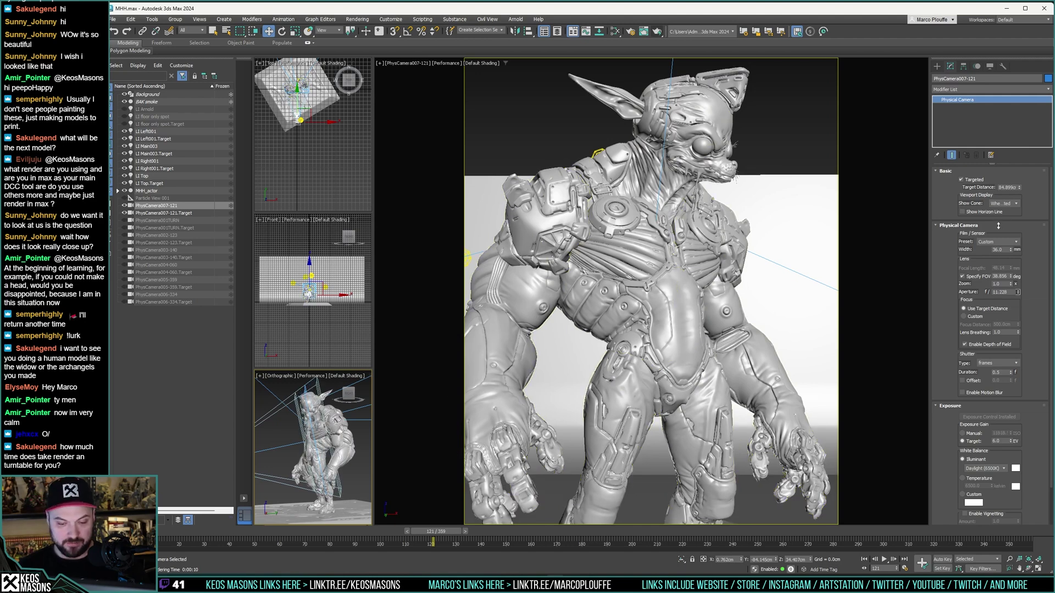
{"action": "mouse_move", "coordinate": [988, 188]}
{"action": "left_mouse_down"}
{"action": "mouse_move", "coordinate": [976, 165]}
{"action": "mouse_move", "coordinate": [975, 175]}
{"action": "left_mouse_up"}
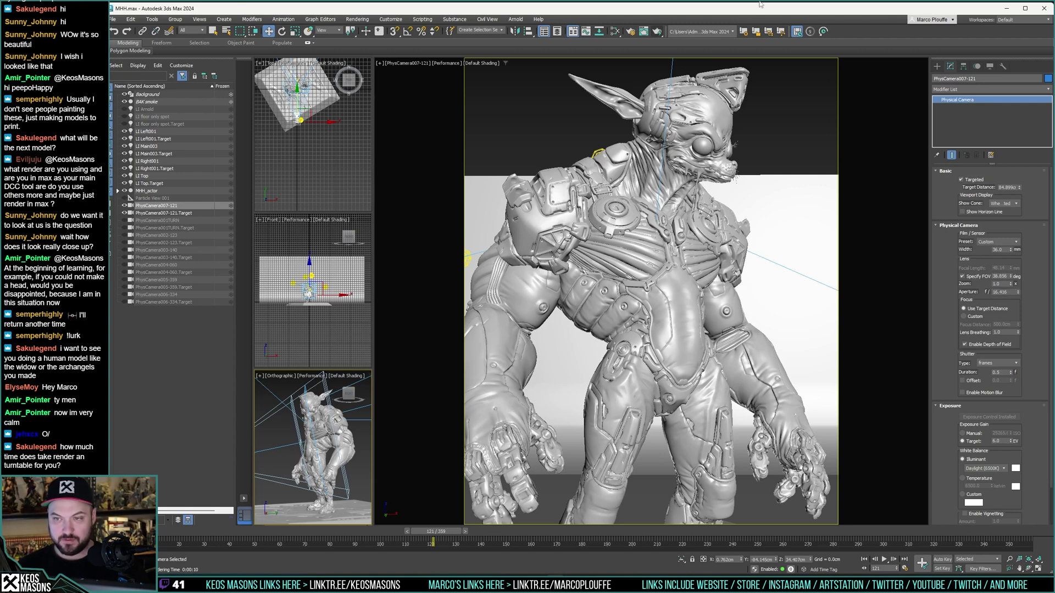
Step: Test-render PhysCamera007-121 at frame 121, close the render, and return the large viewport to the perspective view
{"action": "left_click", "coordinate": [657, 31]}
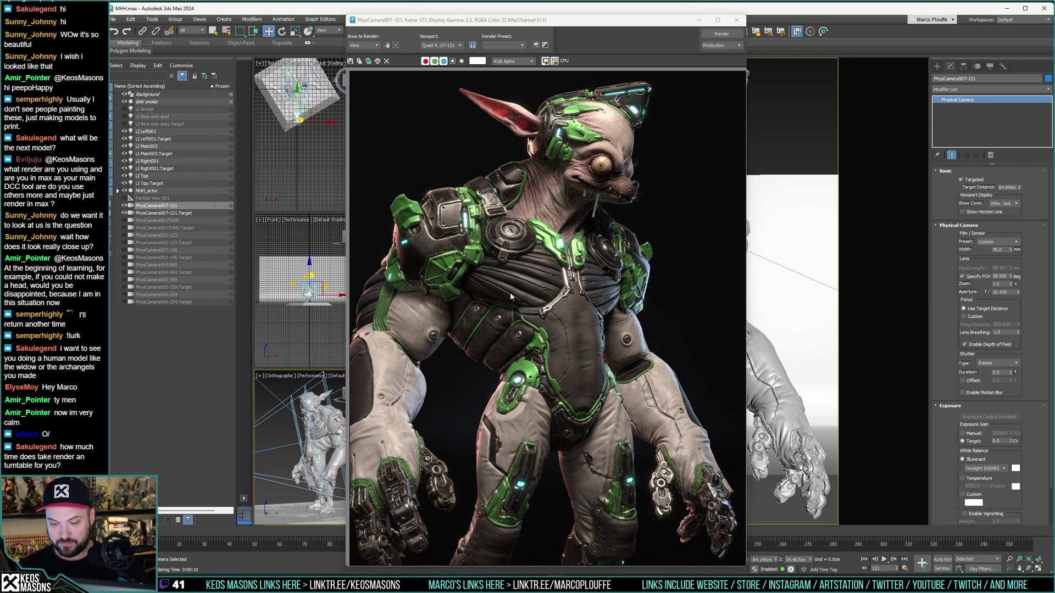
{"action": "left_click", "coordinate": [737, 20]}
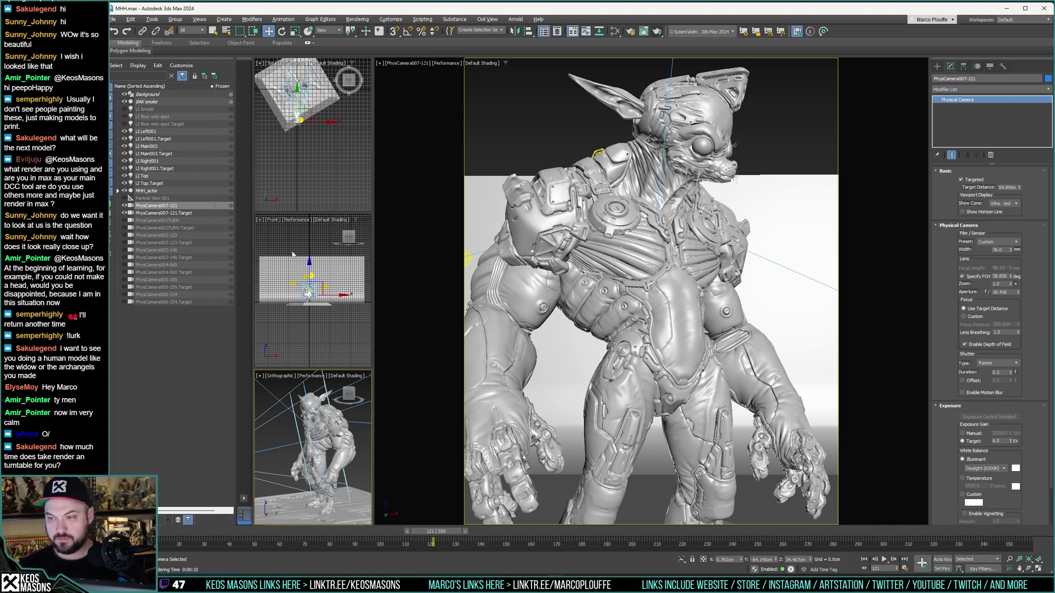
{"action": "left_click", "coordinate": [493, 144]}
{"action": "key", "text": "p"}
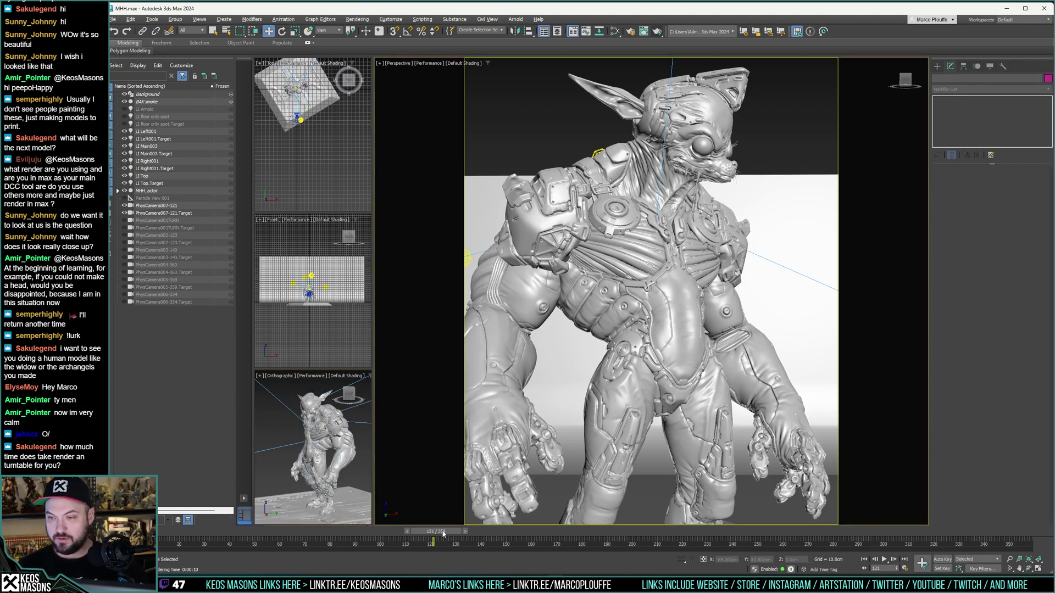
Step: Go to frame 147, frame the turned character from head to thighs in the perspective view, and test-render it
{"action": "left_click_drag", "start_coordinate": [446, 533], "coordinate": [509, 533]}
{"action": "key", "text": "w"}
{"action": "left_click", "coordinate": [596, 479]}
{"action": "middle_click_drag", "start_coordinate": [596, 479], "coordinate": [734, 424], "text": "alt"}
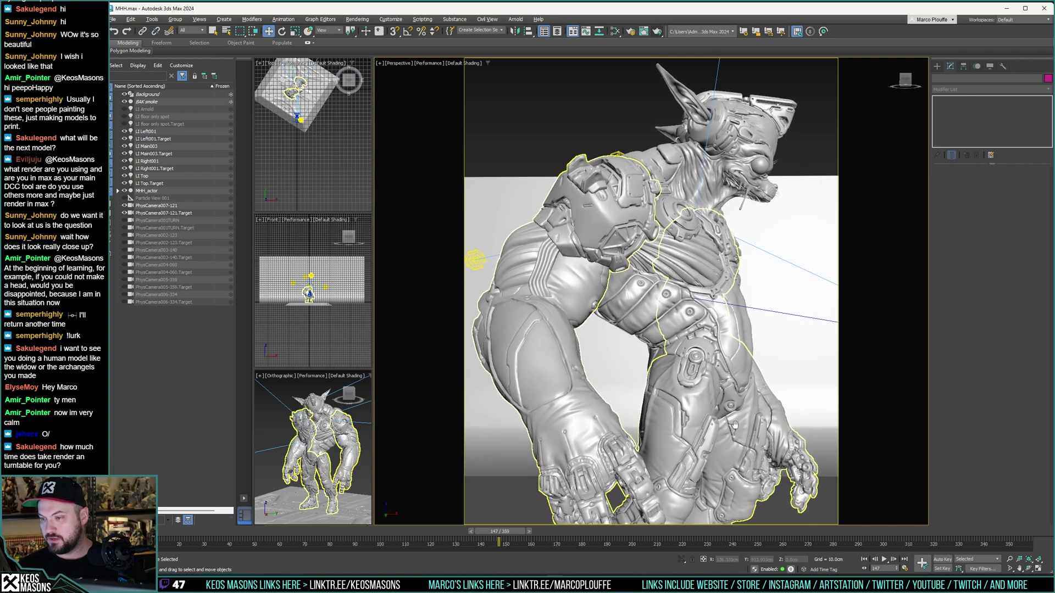
{"action": "left_click", "coordinate": [657, 32]}
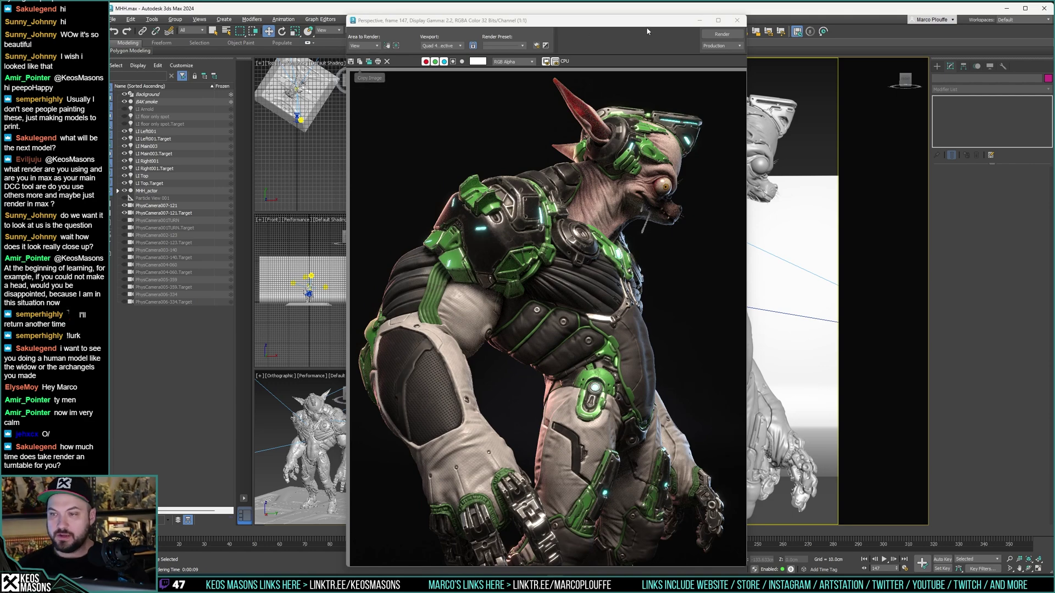
{"action": "left_click", "coordinate": [737, 21]}
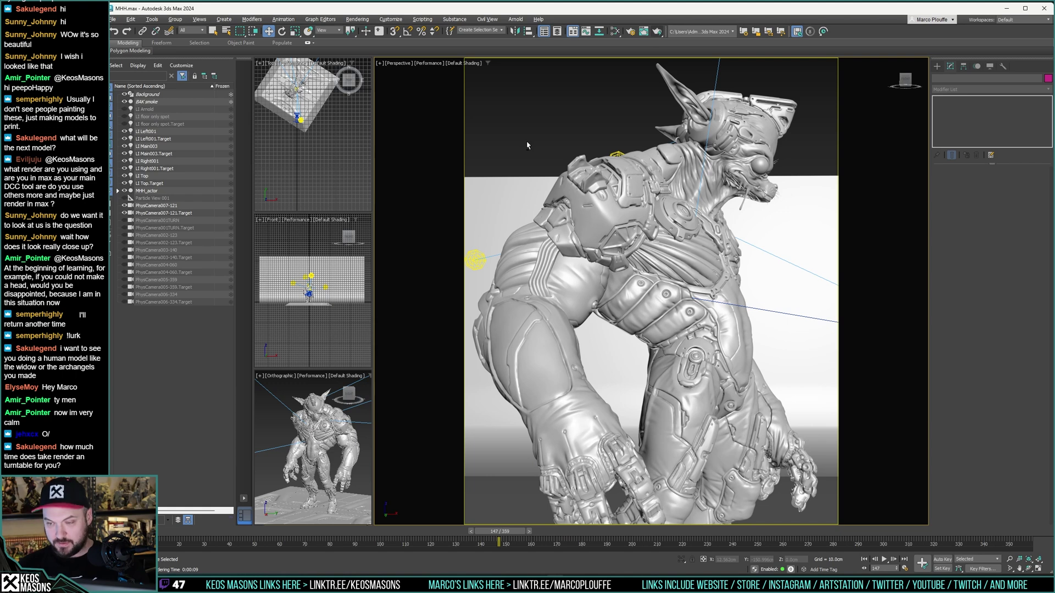
Step: Create a physical camera from the frame 147 perspective view and rename it PhysCamera008-147
{"action": "key", "text": "ctrl+c"}
{"action": "left_click", "coordinate": [159, 206]}
{"action": "type", "text": "8-147"}
{"action": "key", "text": "Return"}
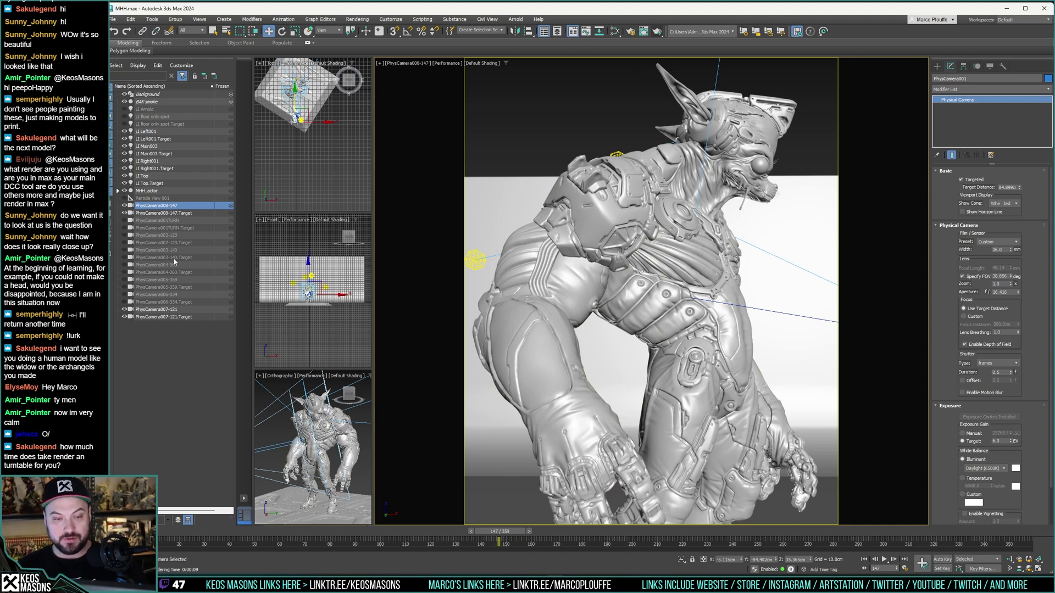
Step: Hide PhysCamera007-121 and its target, and test-render the view through PhysCamera008-147
{"action": "left_click", "coordinate": [125, 310]}
{"action": "left_click", "coordinate": [124, 317]}
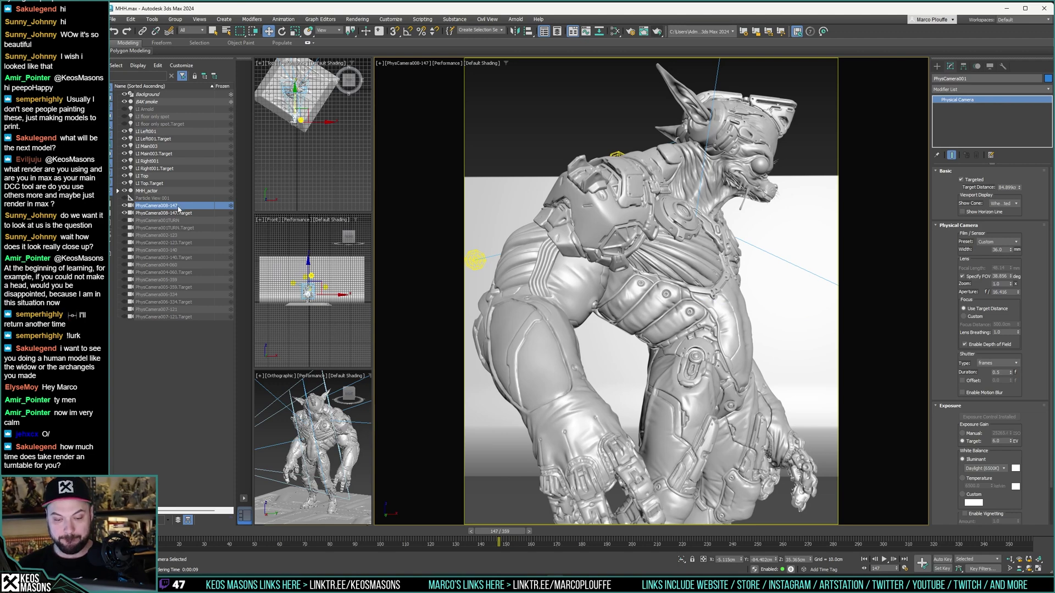
{"action": "left_click", "coordinate": [657, 31]}
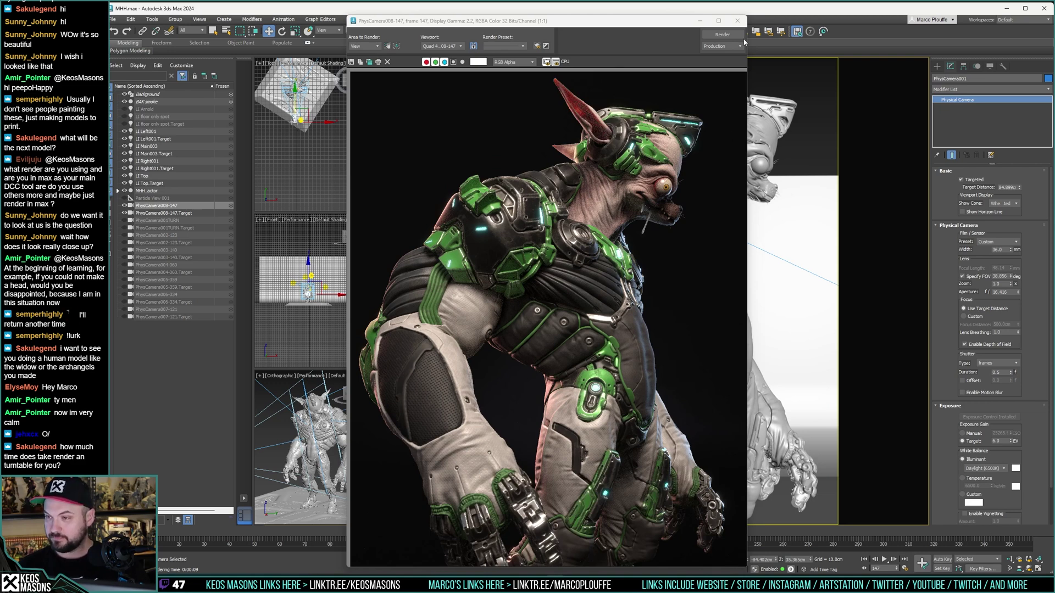
{"action": "left_click", "coordinate": [737, 20]}
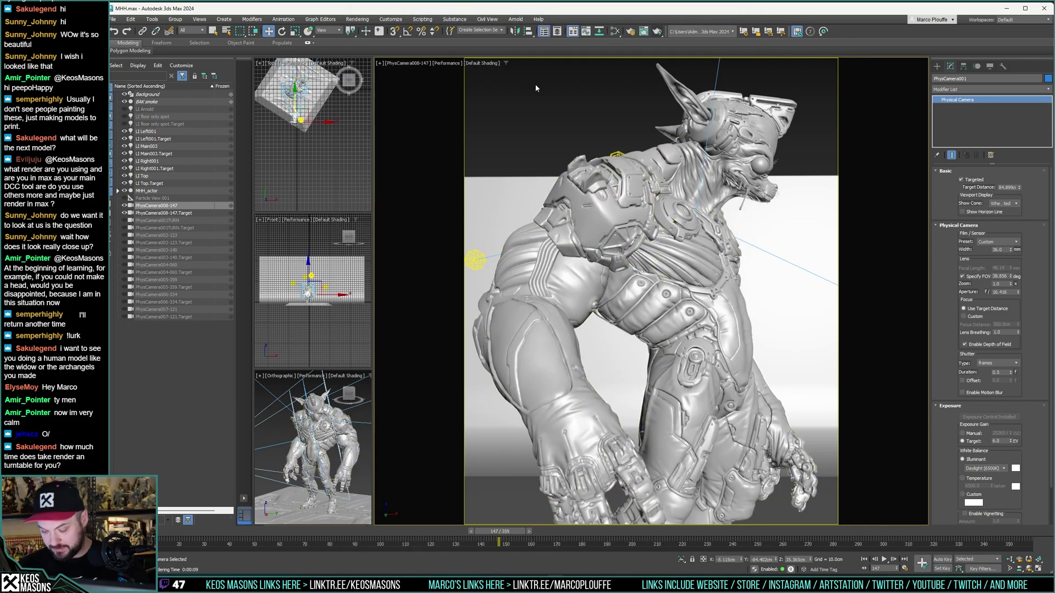
Step: Return to the perspective view, go to frame 84, frame the character from head to thighs, and test-render it
{"action": "left_click", "coordinate": [535, 84]}
{"action": "key", "text": "p"}
{"action": "left_click_drag", "start_coordinate": [510, 535], "coordinate": [355, 536]}
{"action": "key", "text": "w"}
{"action": "left_click", "coordinate": [647, 422]}
{"action": "middle_click_drag", "start_coordinate": [667, 405], "coordinate": [659, 365]}
{"action": "scroll", "coordinate": [654, 357], "scroll_direction": "up", "scroll_amount": 1}
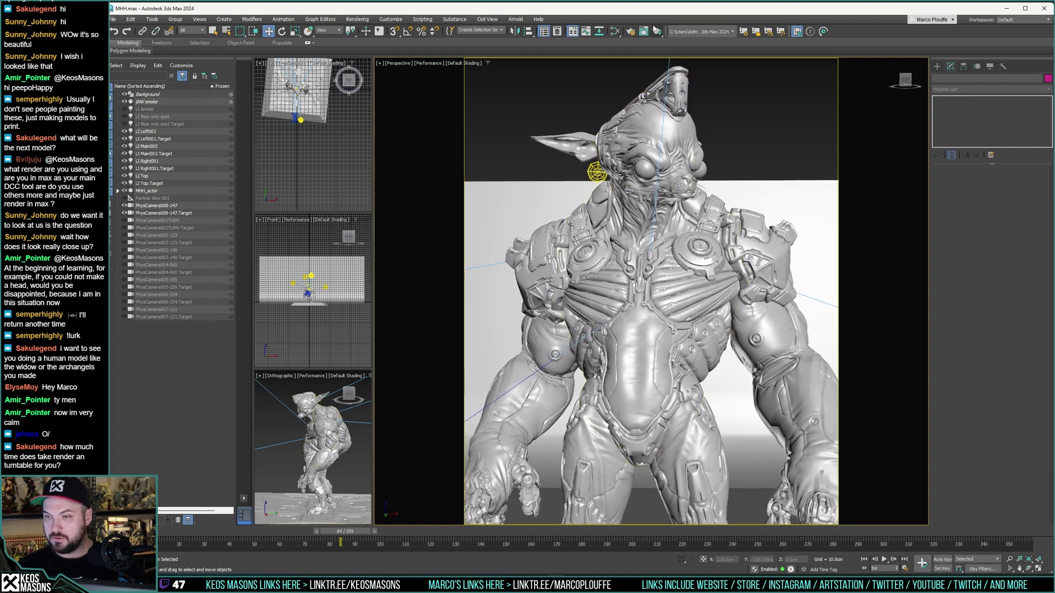
{"action": "left_click", "coordinate": [655, 31]}
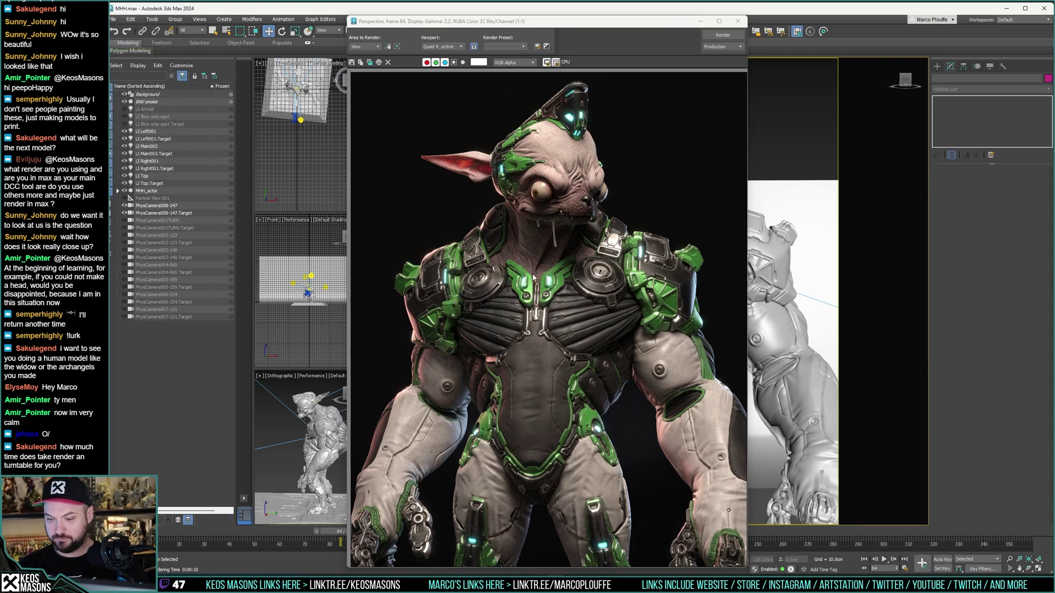
{"action": "left_click", "coordinate": [737, 22]}
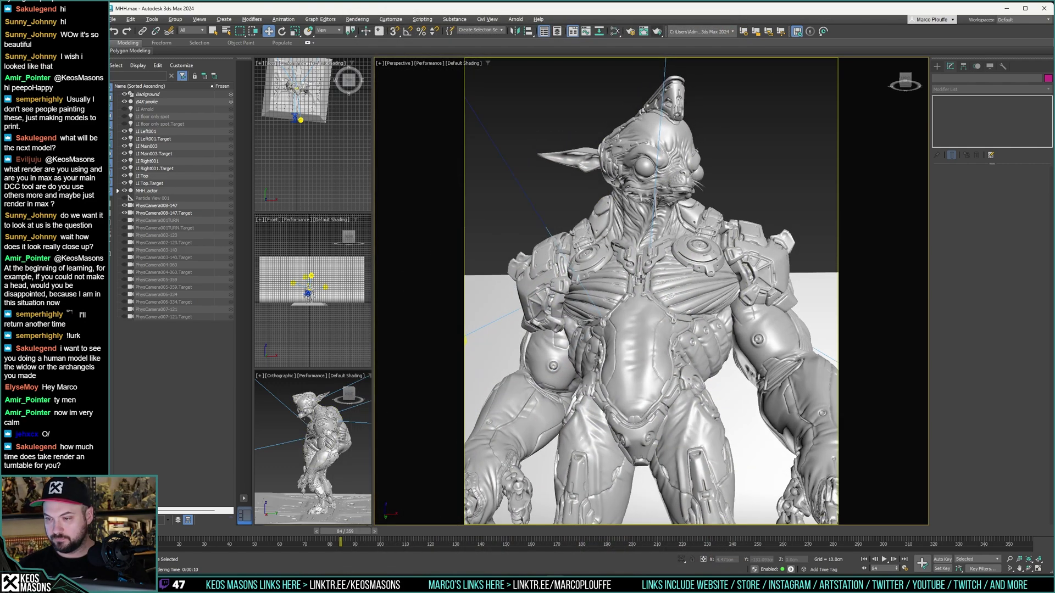
Step: Refine the frame 84 perspective into a closer low-angle shot of the upper body, checking the composition with test renders
{"action": "scroll", "coordinate": [640, 280], "scroll_direction": "up", "scroll_amount": 3}
{"action": "middle_click_drag", "start_coordinate": [640, 280], "coordinate": [640, 287]}
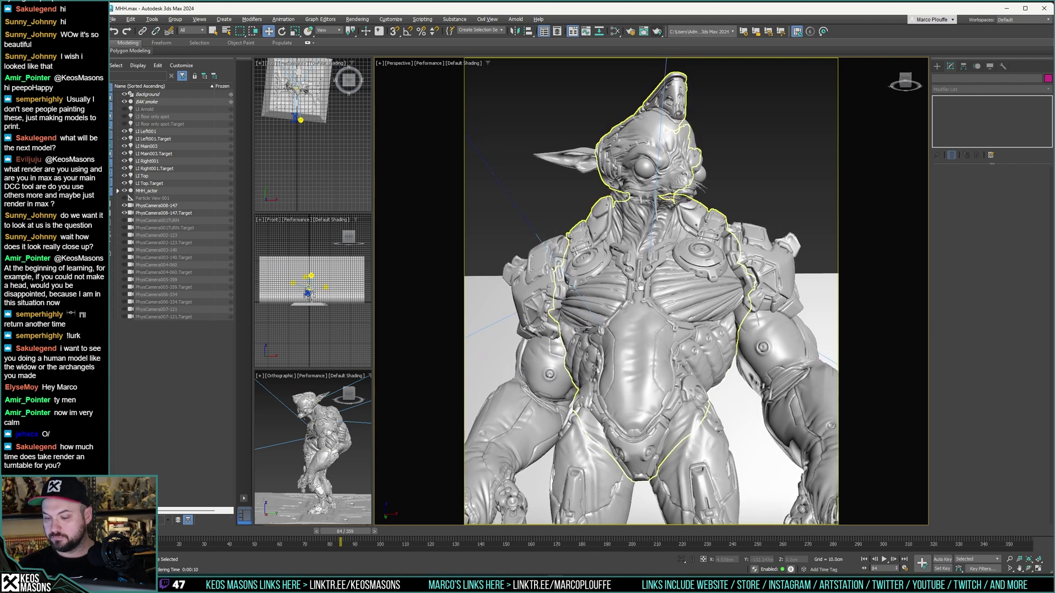
{"action": "left_click", "coordinate": [658, 32]}
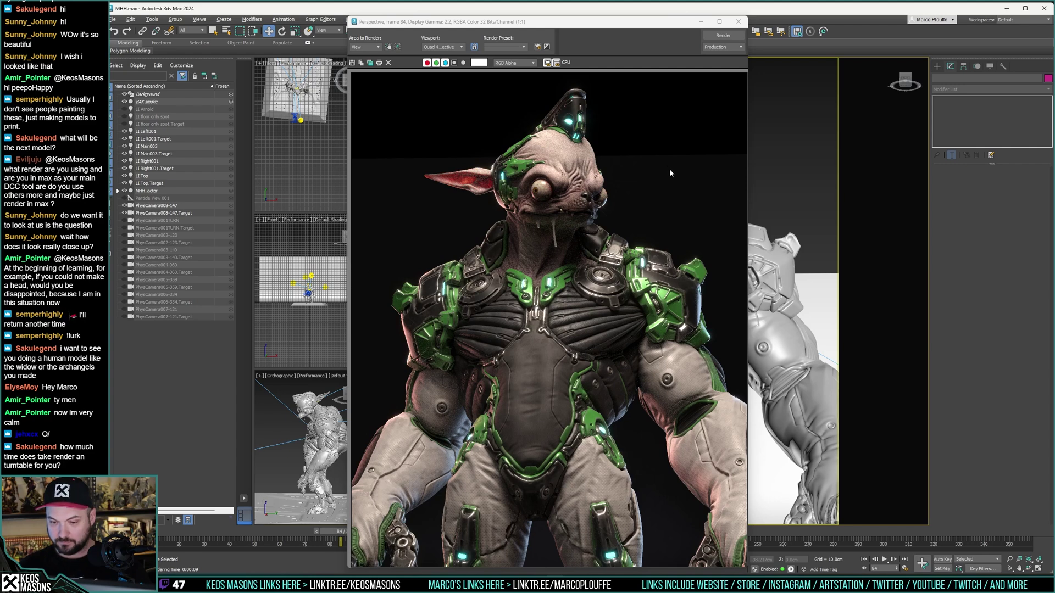
{"action": "left_click", "coordinate": [738, 23]}
{"action": "middle_click_drag", "start_coordinate": [654, 272], "coordinate": [649, 282], "text": "alt"}
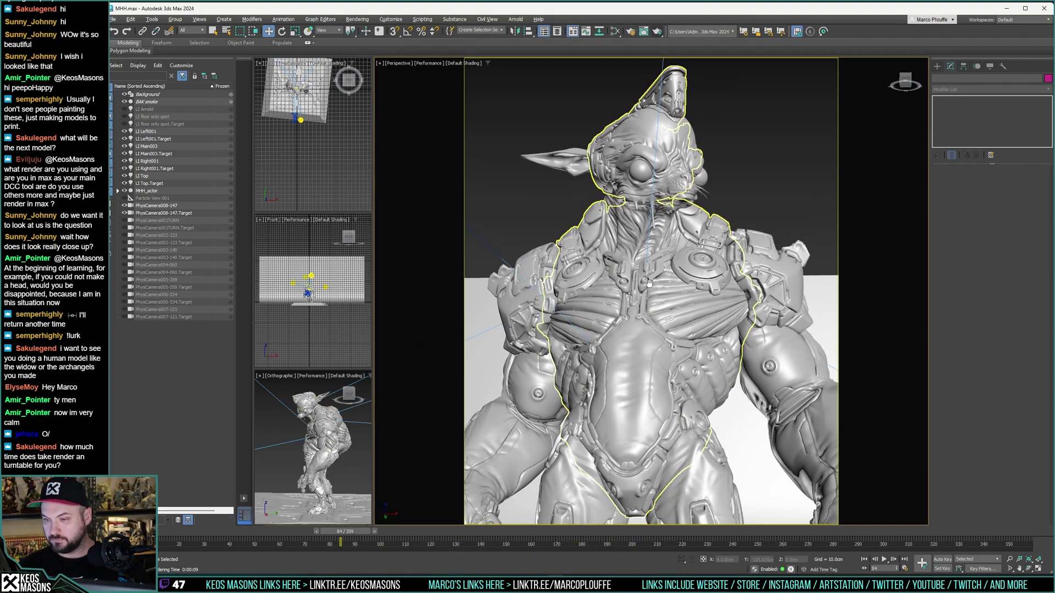
{"action": "key", "text": "shift+q"}
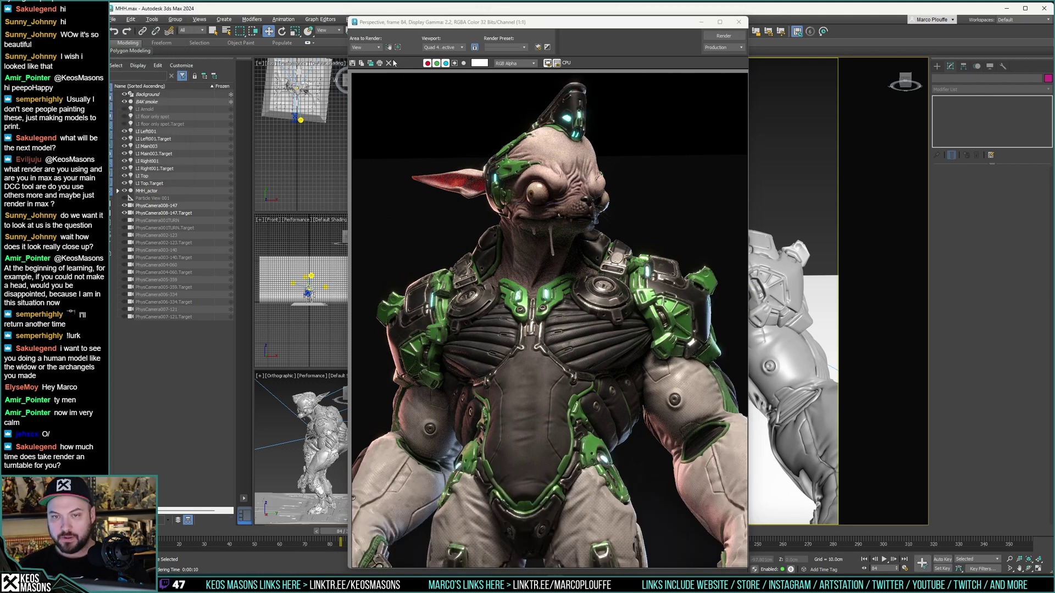
{"action": "left_click", "coordinate": [742, 23]}
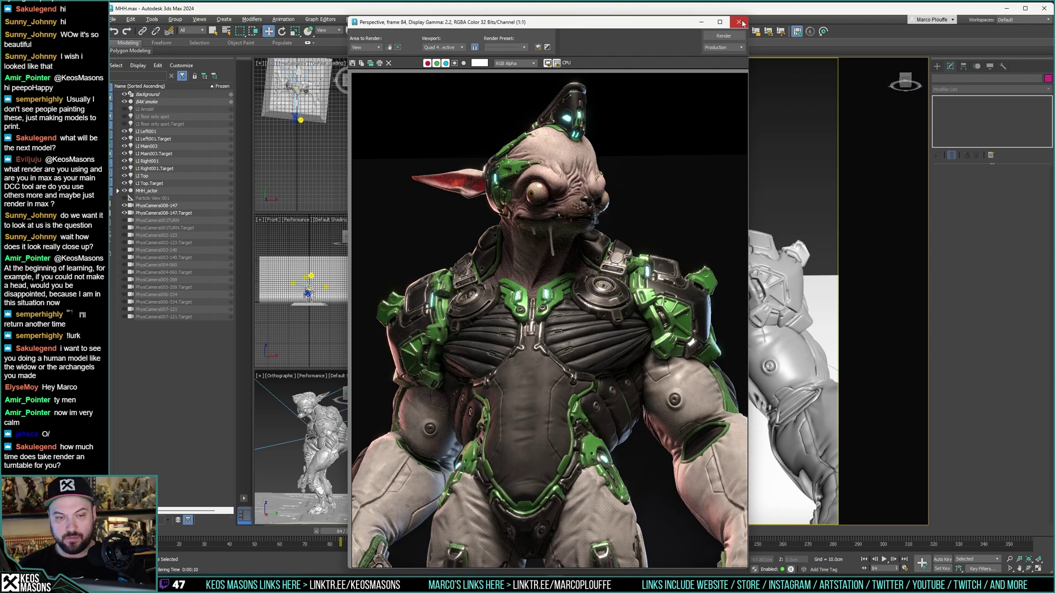
{"action": "left_click", "coordinate": [739, 22]}
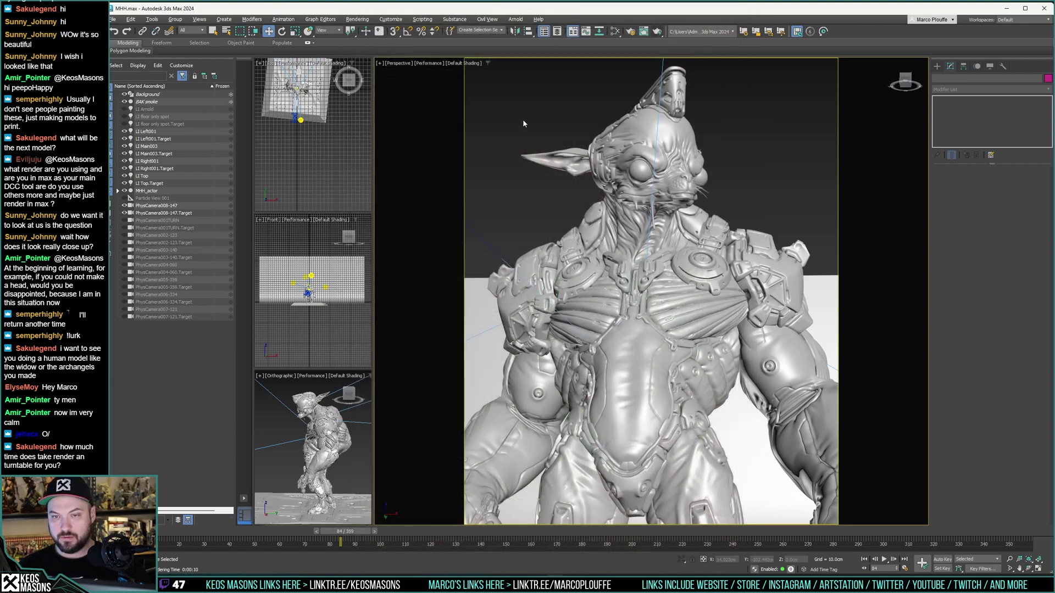
Step: Create a physical camera from the frame 84 perspective view and rename it PhysCamera009-084
{"action": "key", "text": "ctrl+c"}
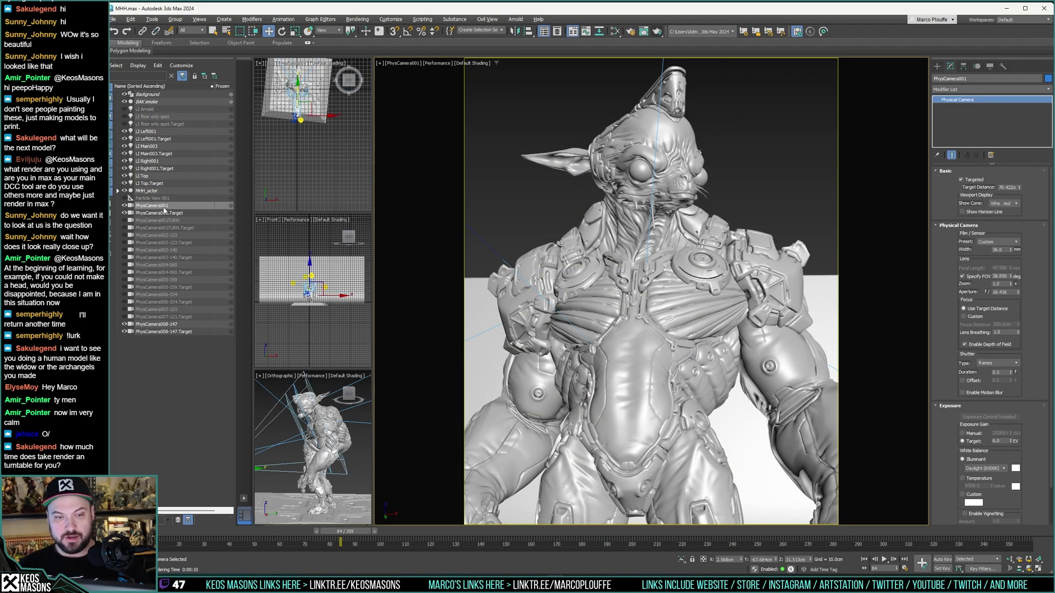
{"action": "left_click", "coordinate": [167, 209]}
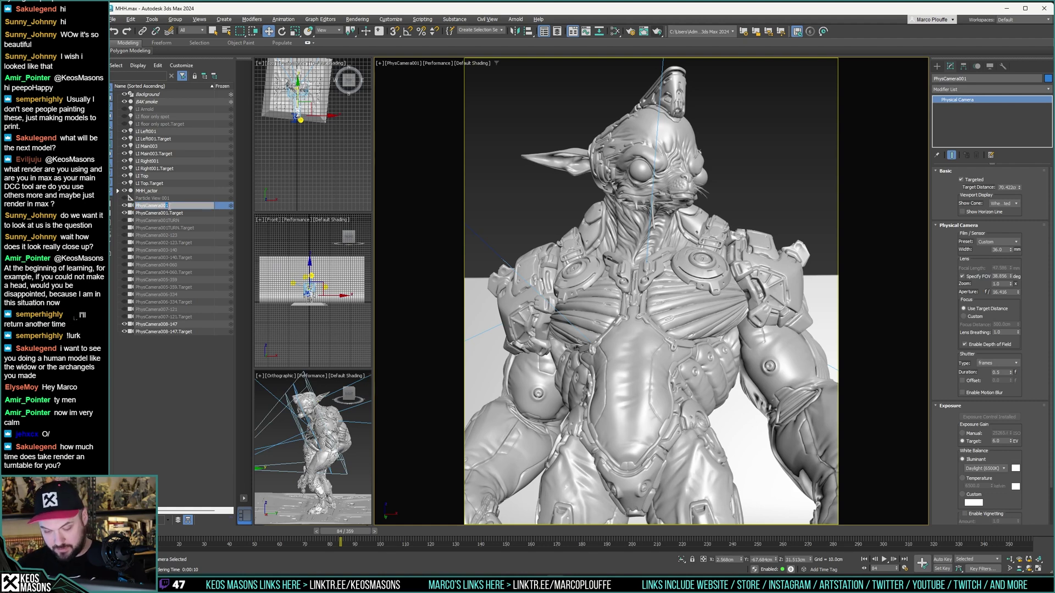
{"action": "type", "text": "9-0"}
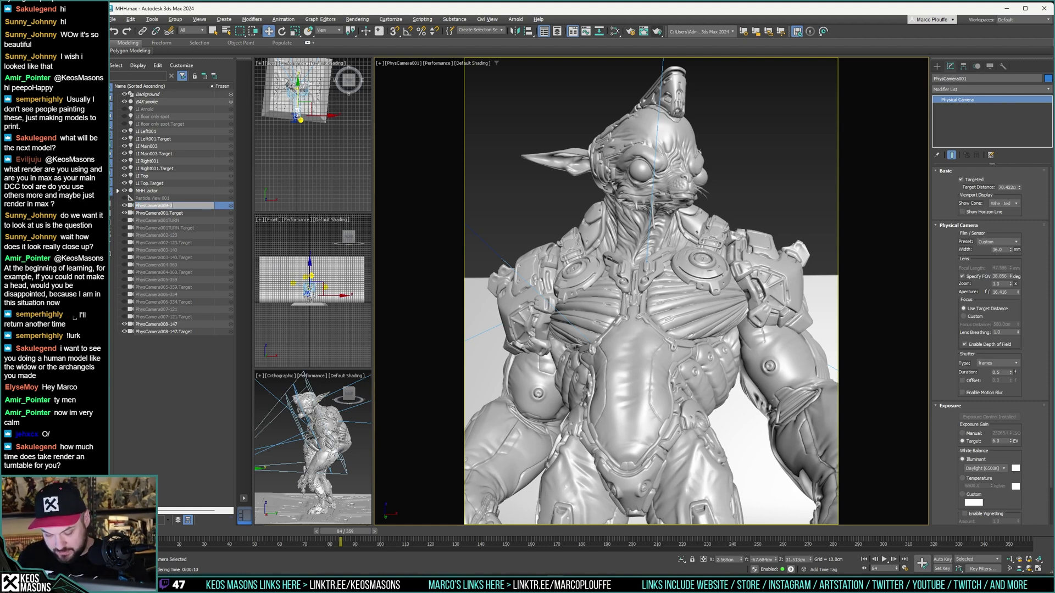
{"action": "type", "text": "84"}
{"action": "key", "text": "Return"}
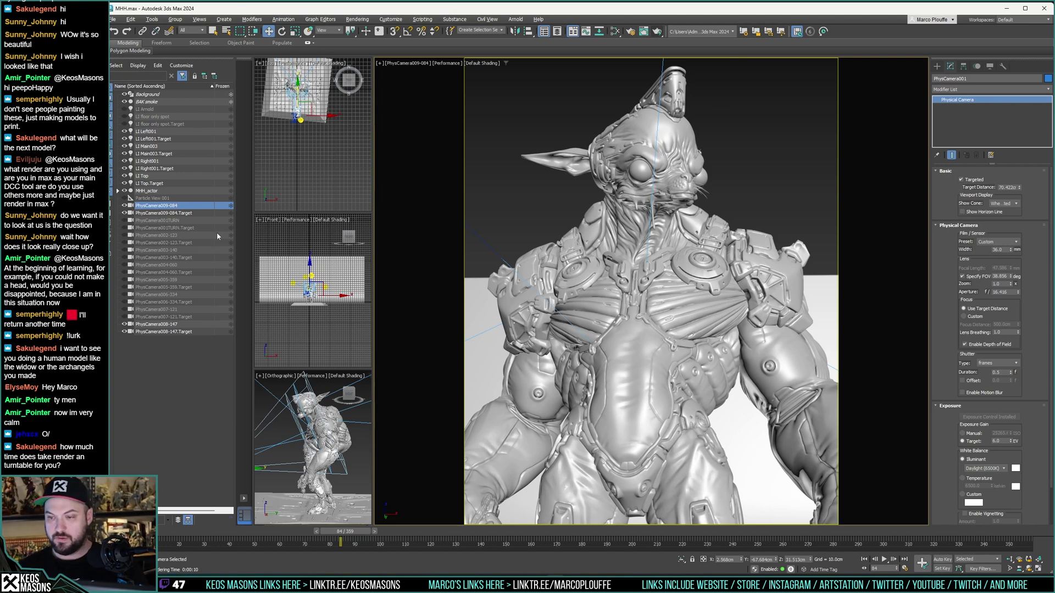
Step: Inspect PhysCamera009-084 from the side in the orthographic view and test-render its shot
{"action": "middle_click_drag", "start_coordinate": [311, 428], "coordinate": [316, 433], "text": "alt"}
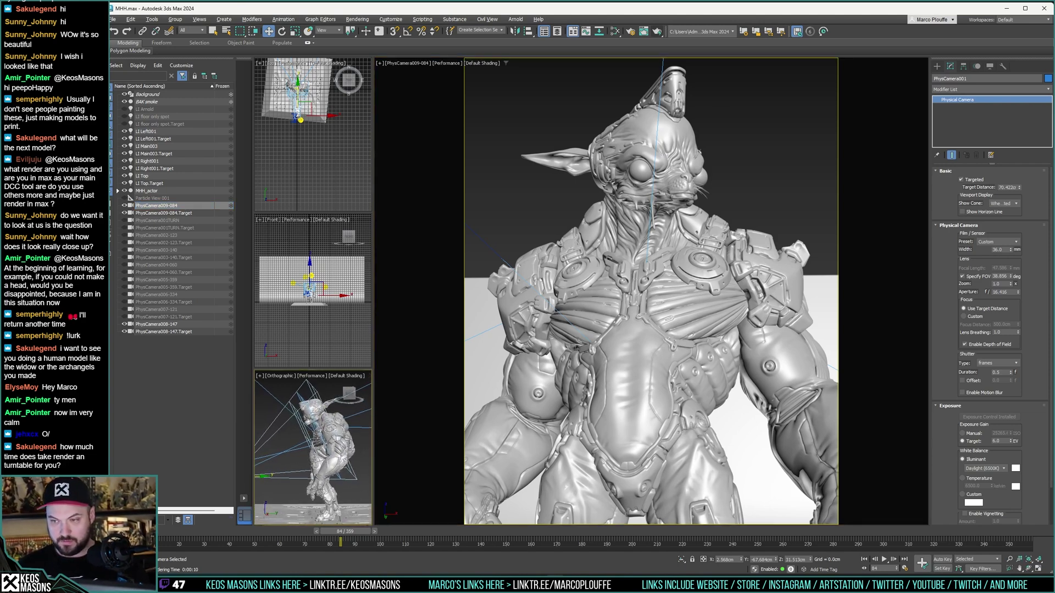
{"action": "mouse_move", "coordinate": [309, 457]}
{"action": "middle_mouse_down", "text": "alt"}
{"action": "mouse_move", "coordinate": [510, 432]}
{"action": "mouse_move", "coordinate": [296, 442]}
{"action": "mouse_move", "coordinate": [316, 440]}
{"action": "middle_mouse_up", "text": "alt"}
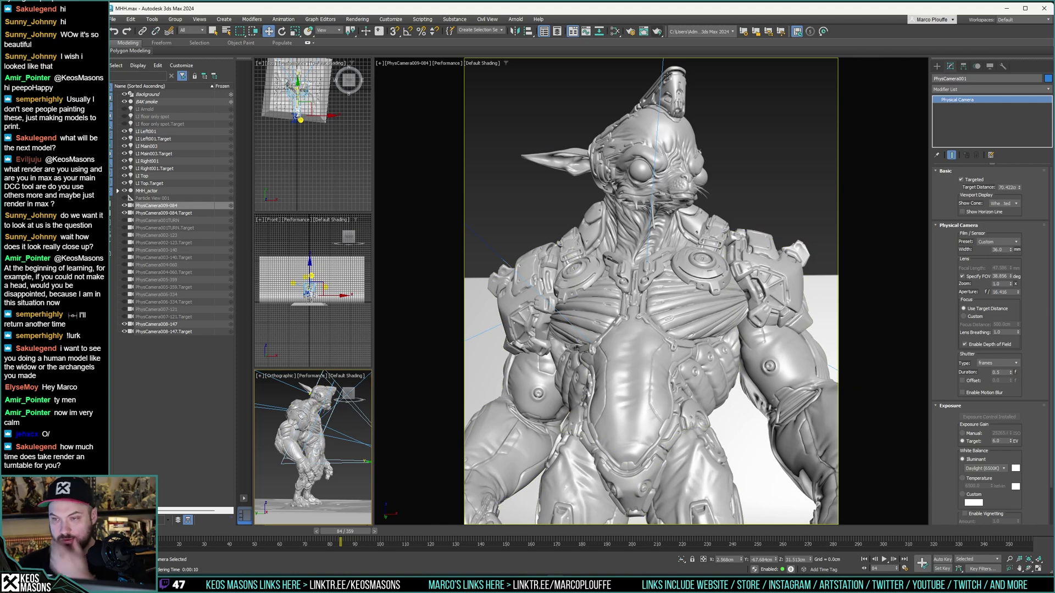
{"action": "left_click", "coordinate": [657, 32]}
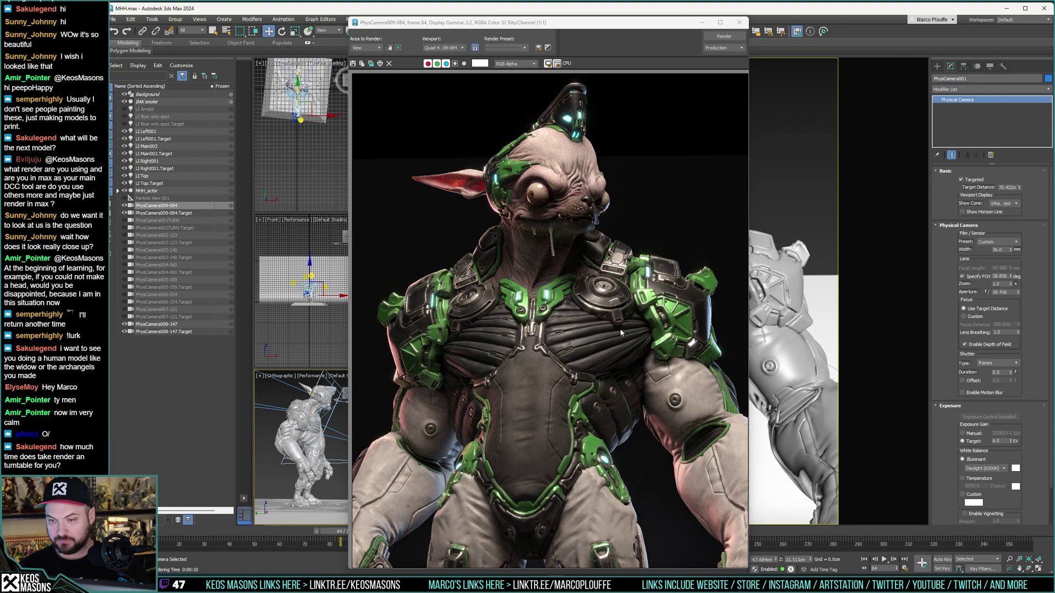
{"action": "left_click", "coordinate": [739, 22]}
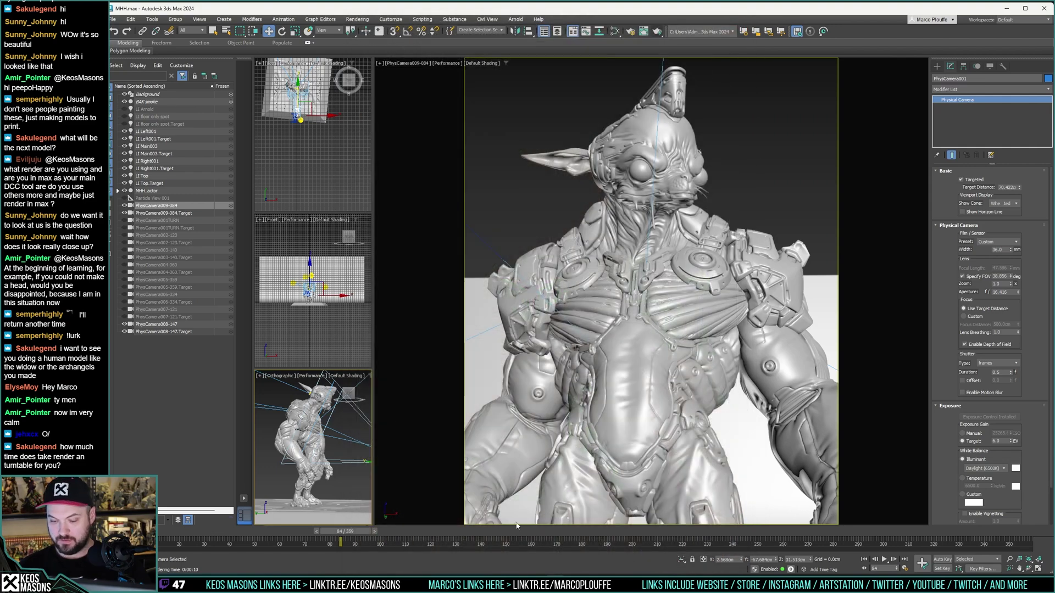
Step: Return to the perspective view, go to frame 41, frame the character from head to thighs, and test-render it
{"action": "left_click", "coordinate": [502, 219]}
{"action": "key", "text": "p"}
{"action": "left_click_drag", "start_coordinate": [367, 531], "coordinate": [260, 533]}
{"action": "key", "text": "w"}
{"action": "mouse_move", "coordinate": [708, 414]}
{"action": "middle_mouse_down", "text": "alt"}
{"action": "mouse_move", "coordinate": [655, 386]}
{"action": "mouse_move", "coordinate": [665, 335]}
{"action": "middle_mouse_up", "text": "alt"}
{"action": "mouse_move", "coordinate": [664, 381]}
{"action": "middle_mouse_down", "text": "alt"}
{"action": "mouse_move", "coordinate": [662, 363]}
{"action": "mouse_move", "coordinate": [665, 373]}
{"action": "middle_mouse_up", "text": "alt"}
{"action": "middle_click_drag", "start_coordinate": [667, 370], "coordinate": [669, 369]}
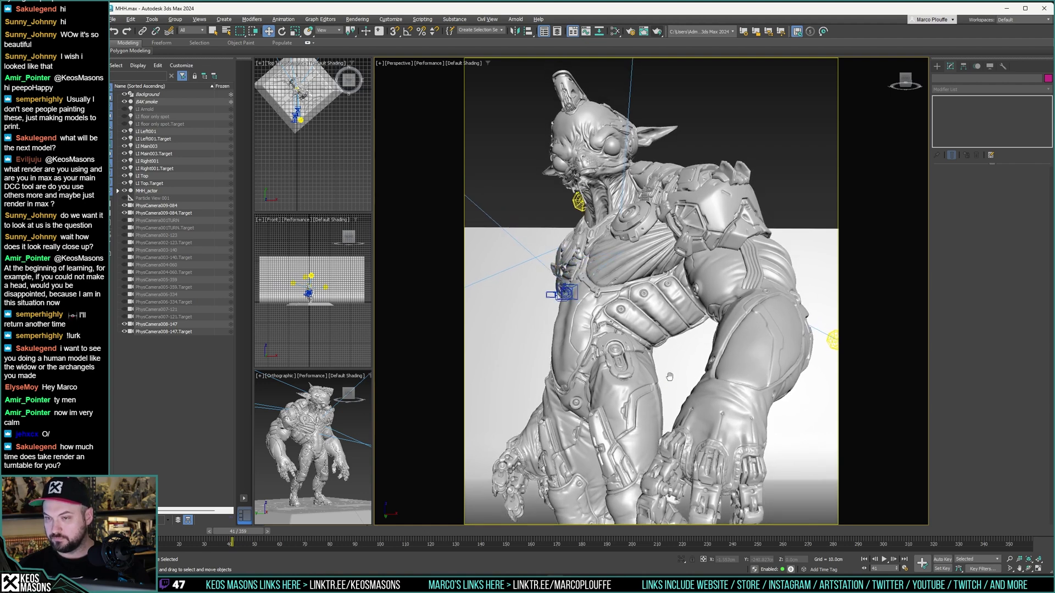
{"action": "left_click", "coordinate": [657, 31]}
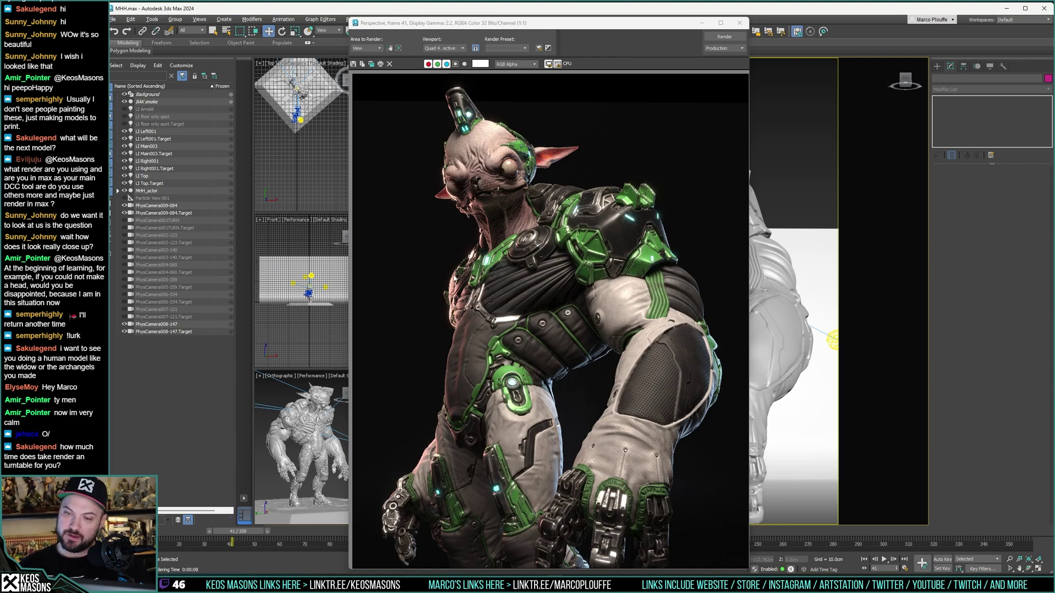
{"action": "left_click", "coordinate": [740, 23]}
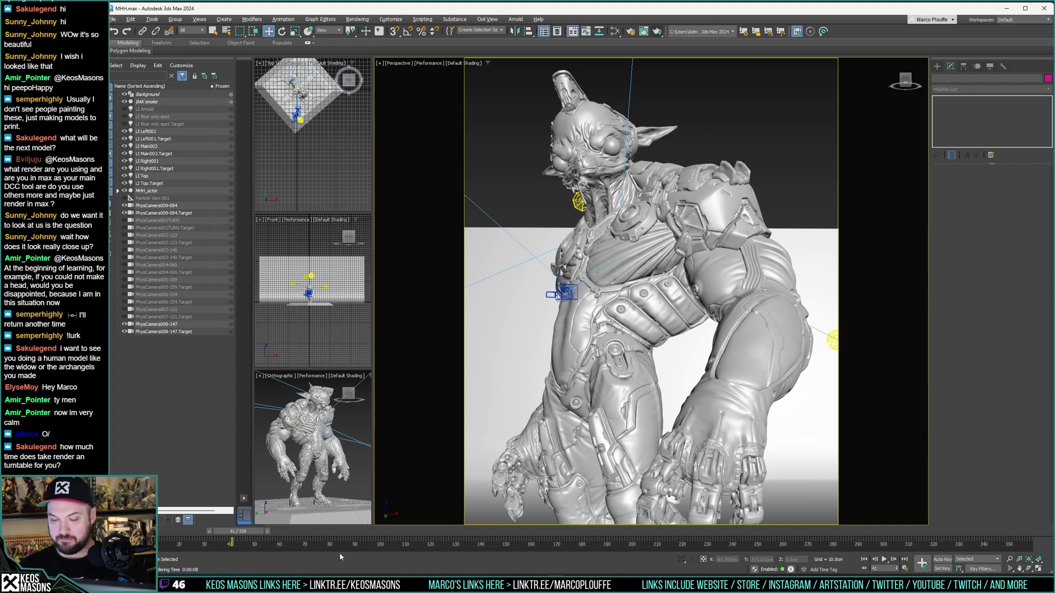
Step: Change the turntable to frame 53, recentre the character in the perspective view, and test-render it
{"action": "left_click_drag", "start_coordinate": [262, 537], "coordinate": [290, 535]}
{"action": "middle_click_drag", "start_coordinate": [552, 393], "coordinate": [565, 386]}
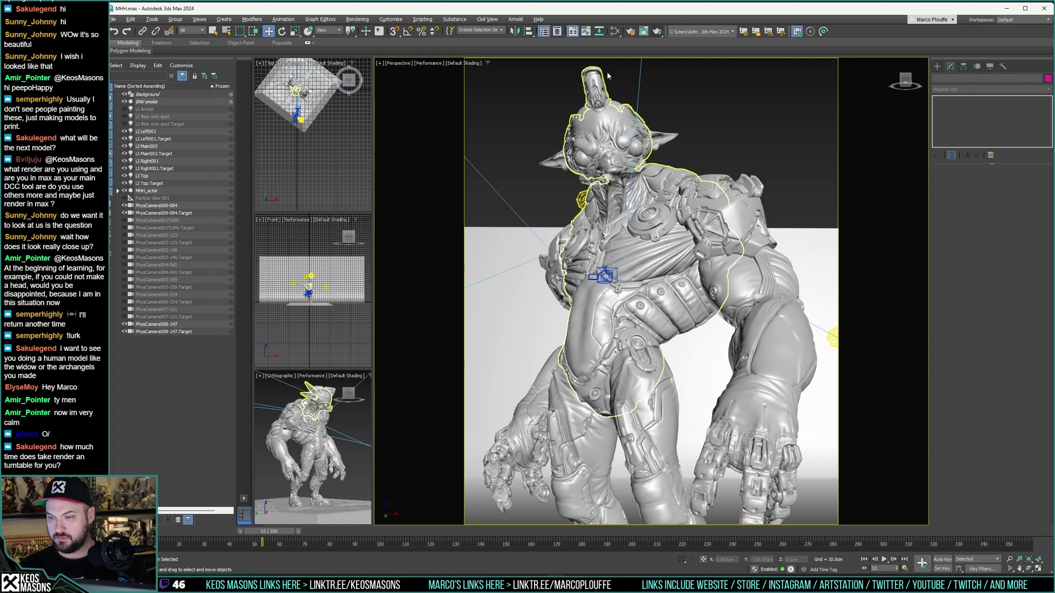
{"action": "left_click", "coordinate": [657, 32]}
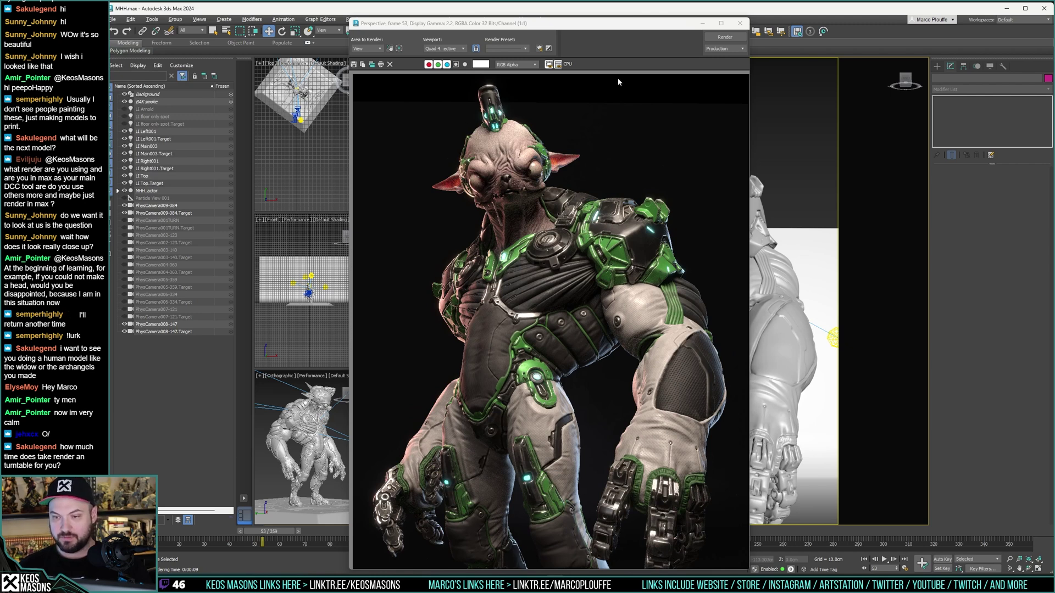
{"action": "left_click", "coordinate": [740, 23]}
Step: Create a physical camera from the frame 53 perspective view, naming it PhysCamera010-53, and test-render its shot
{"action": "key", "text": "ctrl+c"}
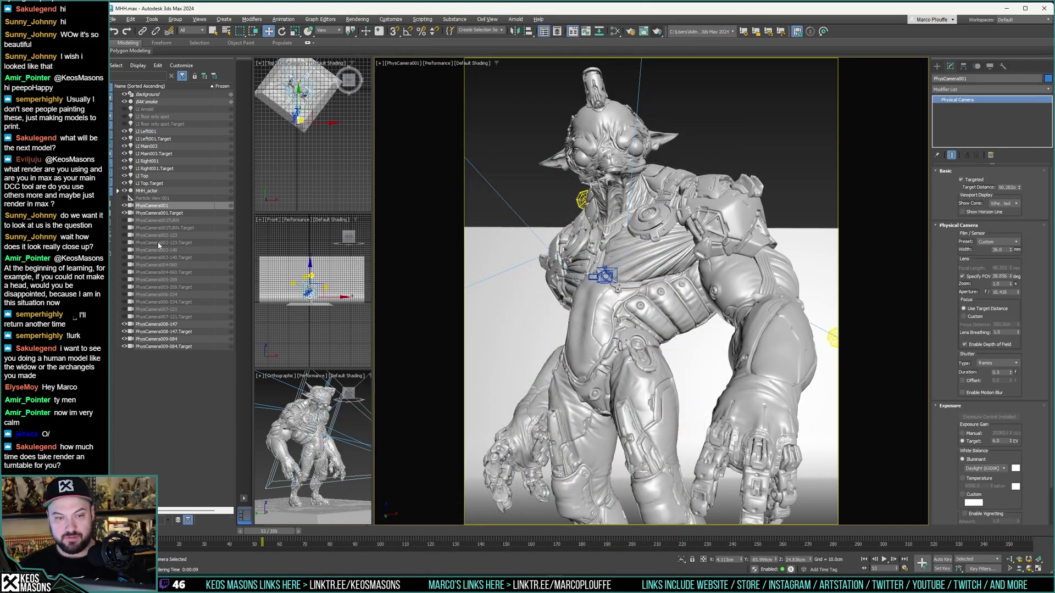
{"action": "double_click", "coordinate": [166, 206]}
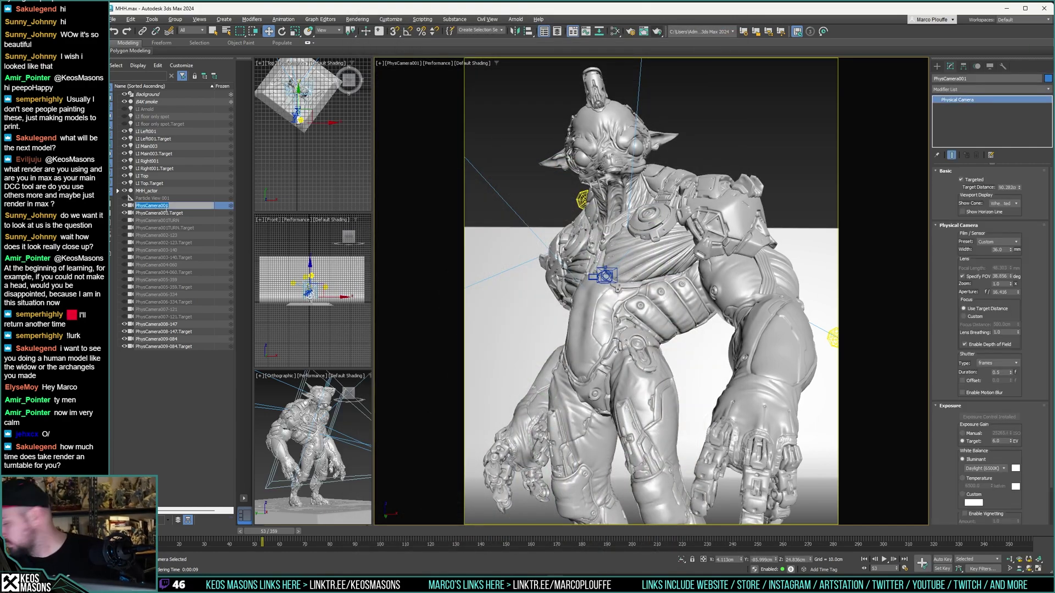
{"action": "left_click_drag", "start_coordinate": [163, 206], "coordinate": [182, 207]}
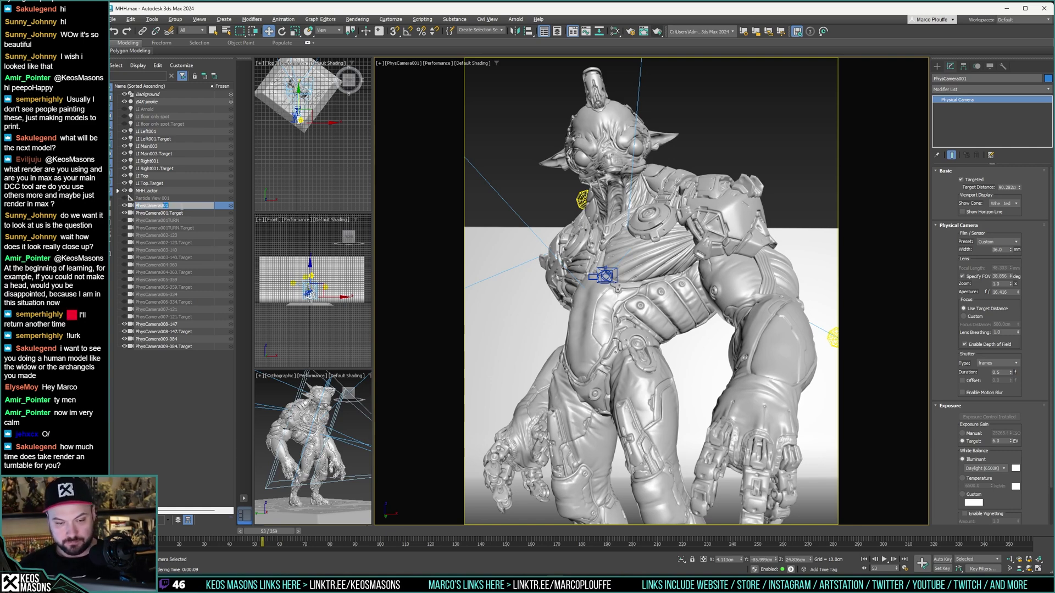
{"action": "type", "text": "10-53"}
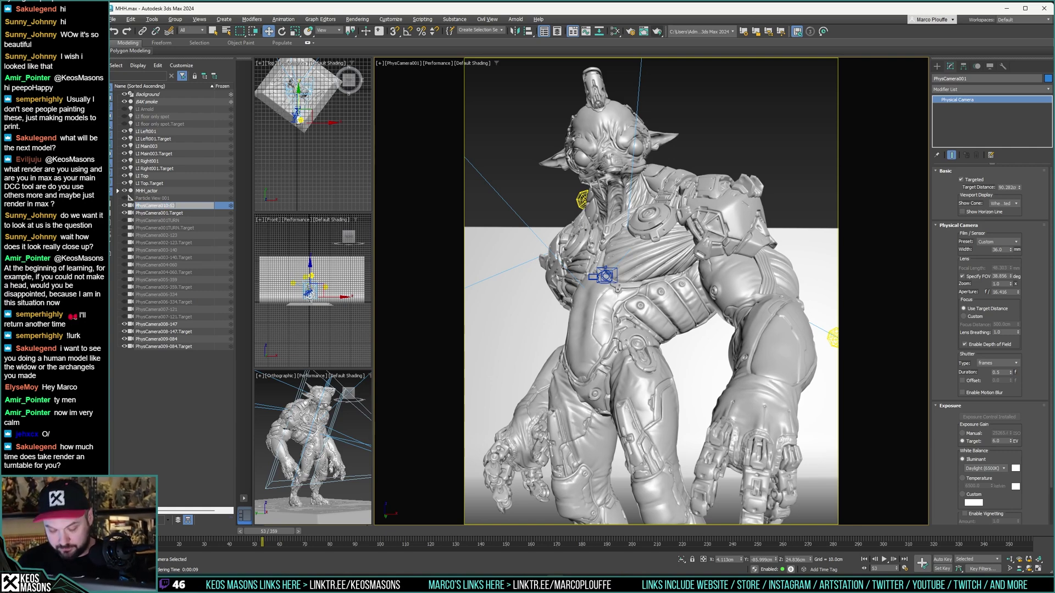
{"action": "left_click", "coordinate": [298, 273]}
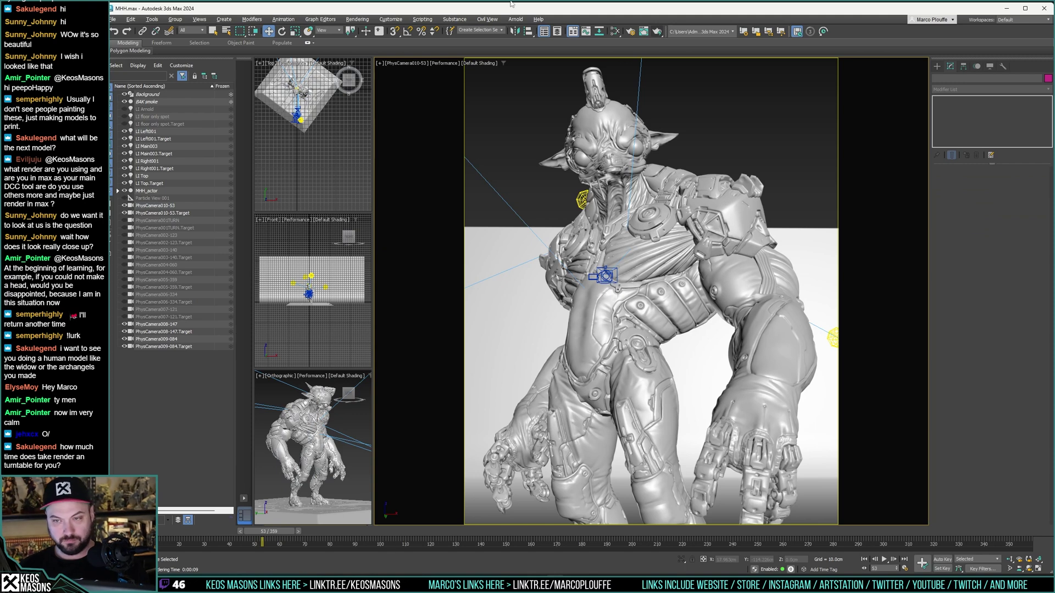
{"action": "key", "text": "shift+q"}
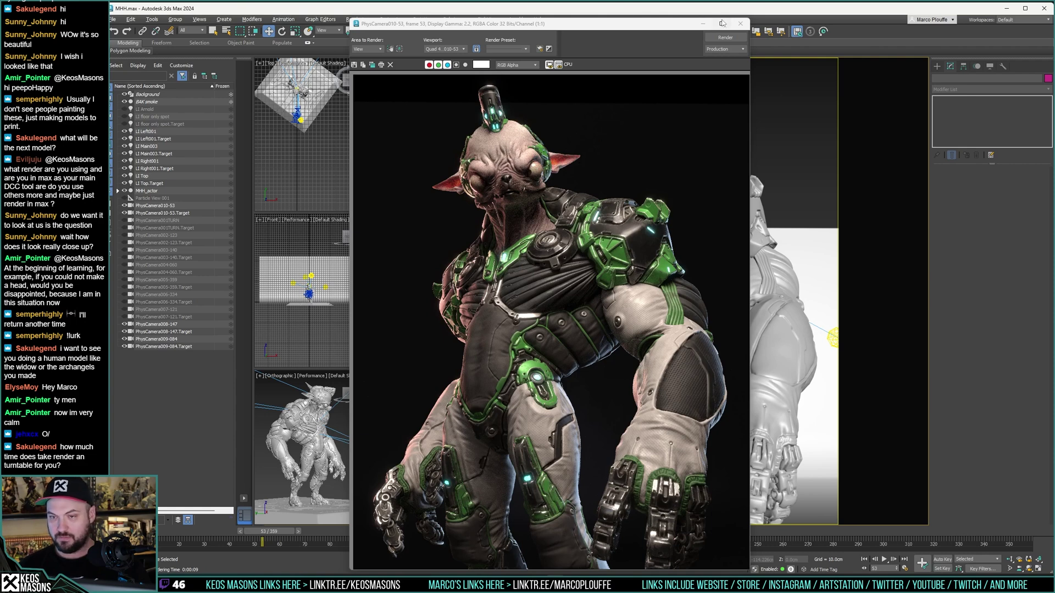
{"action": "left_click", "coordinate": [740, 25]}
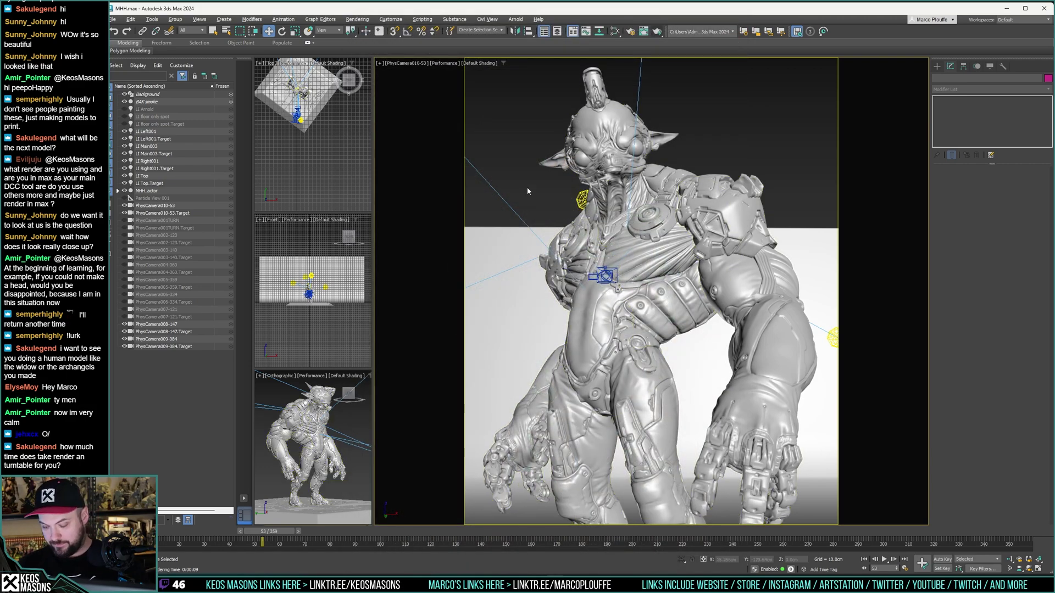
Step: Advance the turntable to its last frame, return the main view to perspective, and orbit to look down on the character's head and torso
{"action": "left_click_drag", "start_coordinate": [281, 532], "coordinate": [1041, 534]}
{"action": "key", "text": "w"}
{"action": "left_click", "coordinate": [667, 293]}
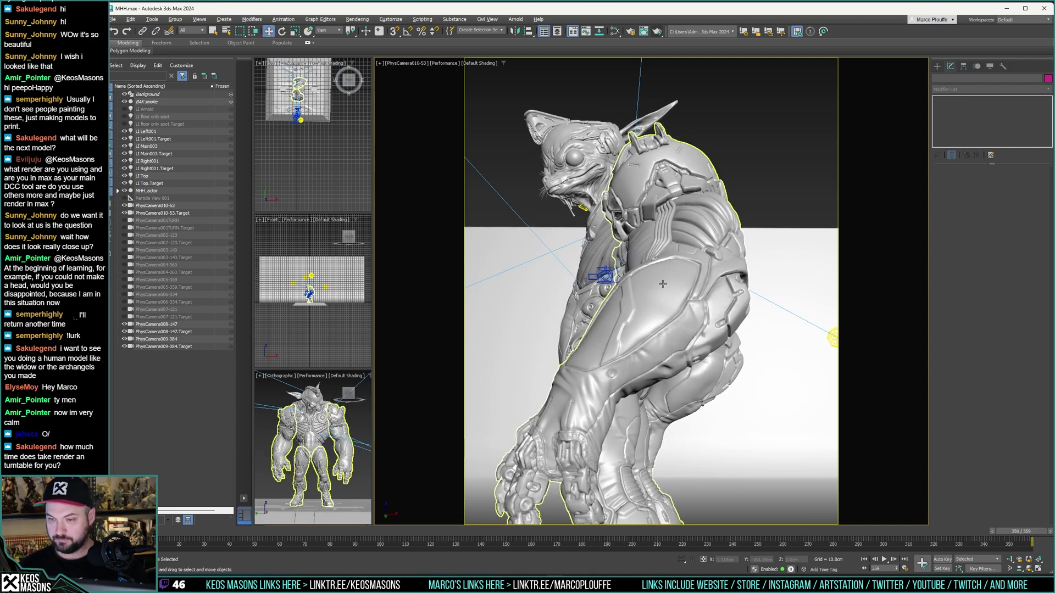
{"action": "left_click", "coordinate": [521, 132]}
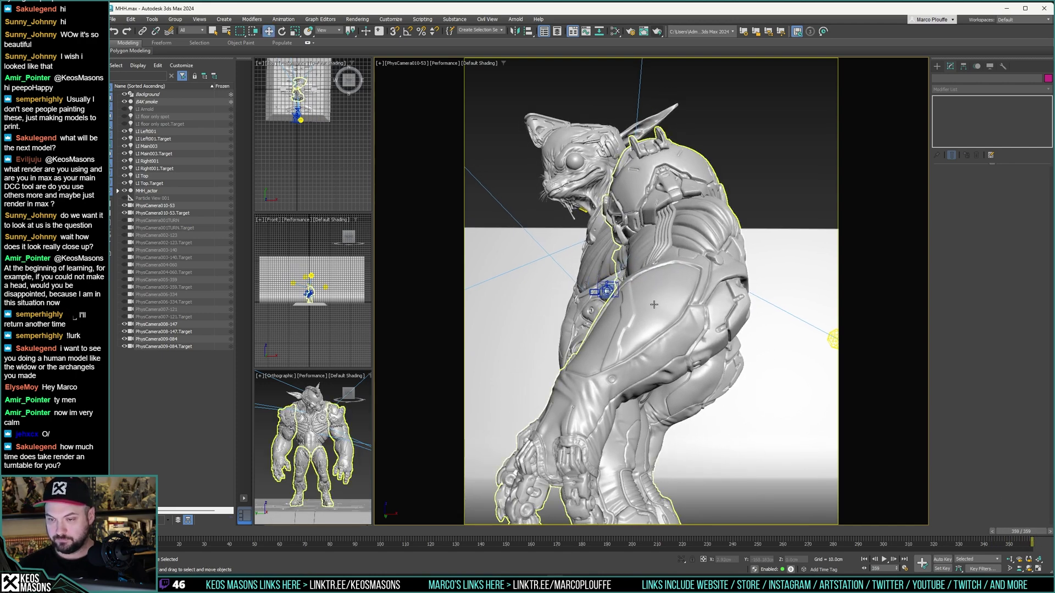
{"action": "key", "text": "p"}
{"action": "middle_click_drag", "start_coordinate": [624, 201], "coordinate": [638, 263], "text": "alt"}
{"action": "scroll", "coordinate": [642, 256], "scroll_direction": "down", "scroll_amount": 1}
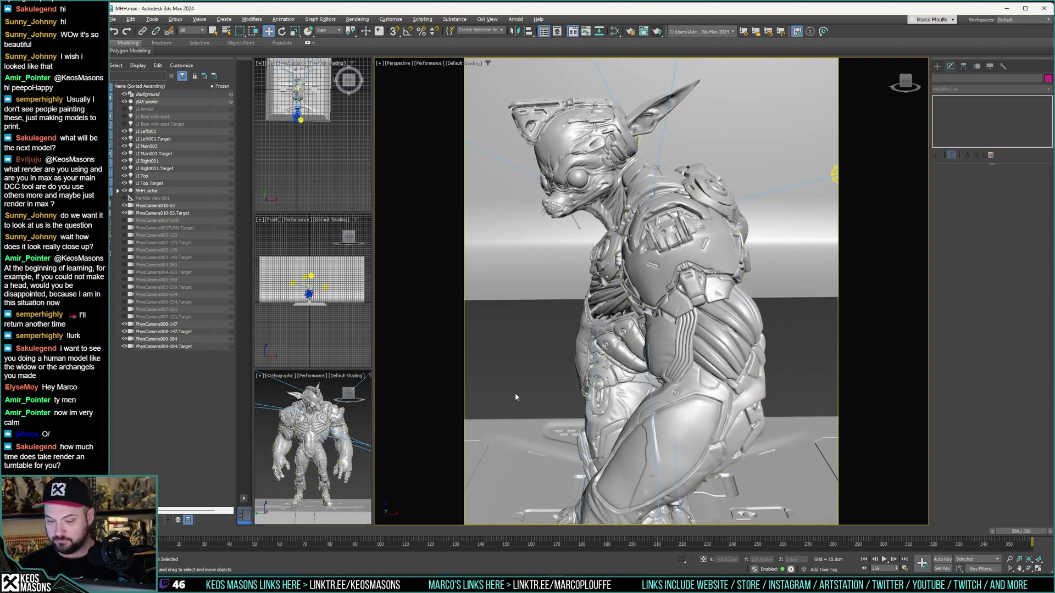
Step: Change the turntable to frame 32, recentre the character in the perspective view, and test-render it
{"action": "left_click_drag", "start_coordinate": [1005, 533], "coordinate": [205, 537]}
{"action": "key", "text": "w"}
{"action": "mouse_move", "coordinate": [693, 362]}
{"action": "middle_mouse_down"}
{"action": "mouse_move", "coordinate": [647, 349]}
{"action": "mouse_move", "coordinate": [684, 358]}
{"action": "middle_mouse_up"}
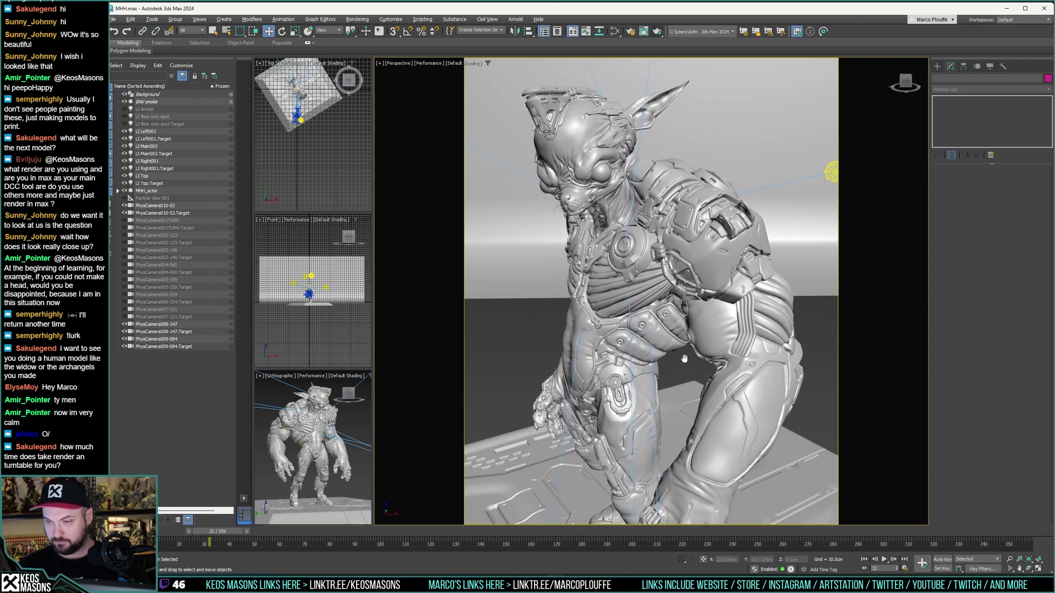
{"action": "left_click", "coordinate": [658, 32]}
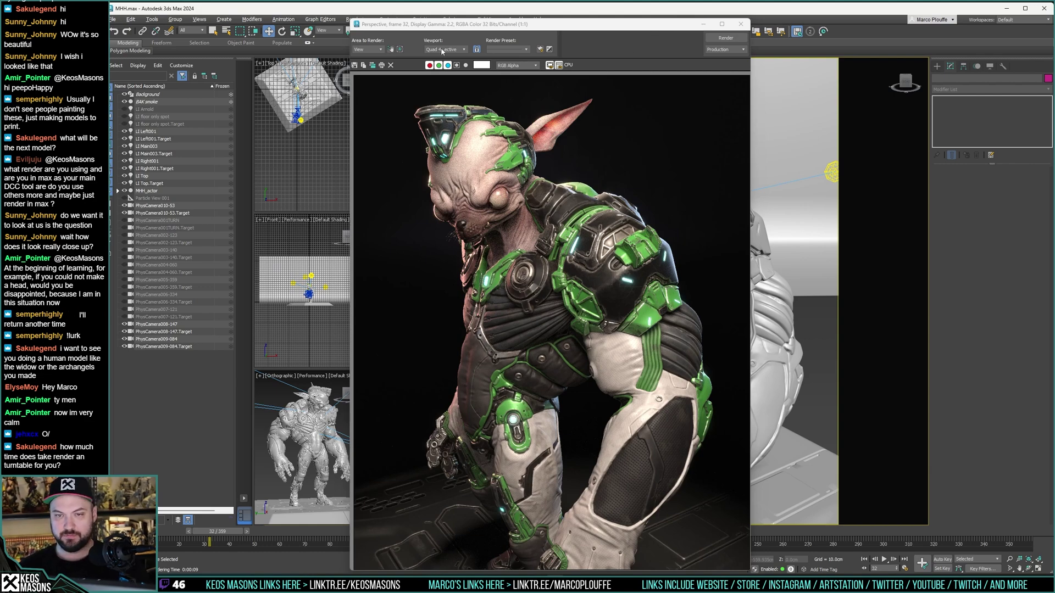
{"action": "left_click", "coordinate": [741, 24]}
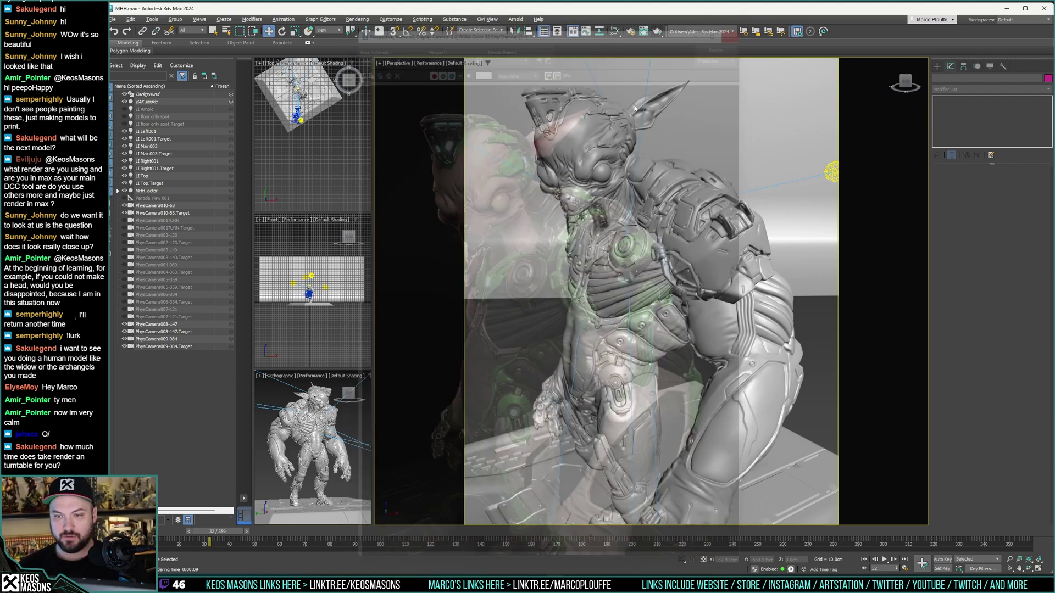
Step: Create a physical camera from the frame 32 perspective view and rename it PhysCamera01-032
{"action": "key", "text": "ctrl+c"}
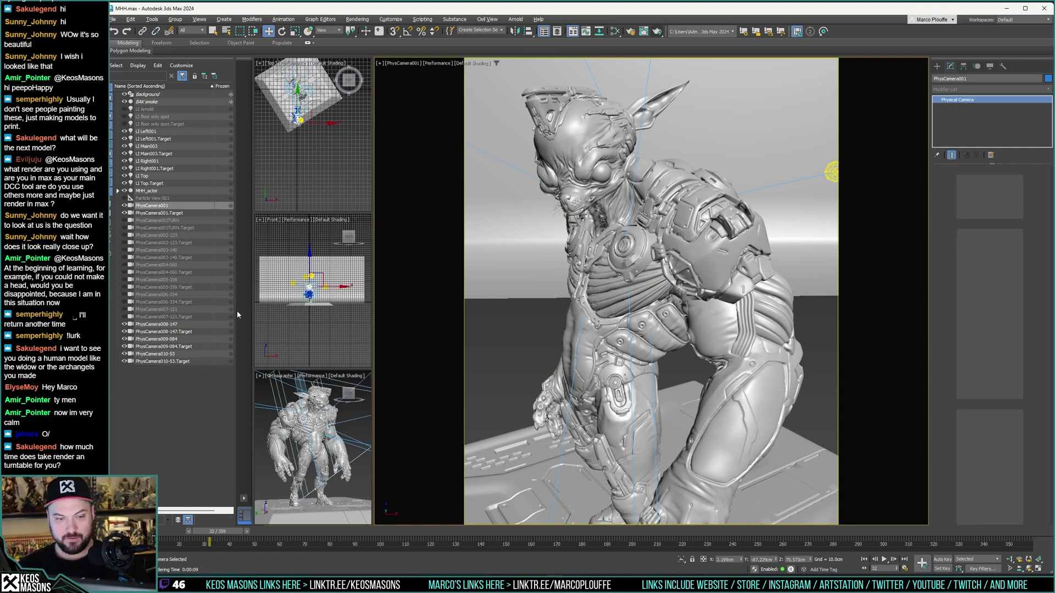
{"action": "left_click", "coordinate": [165, 206]}
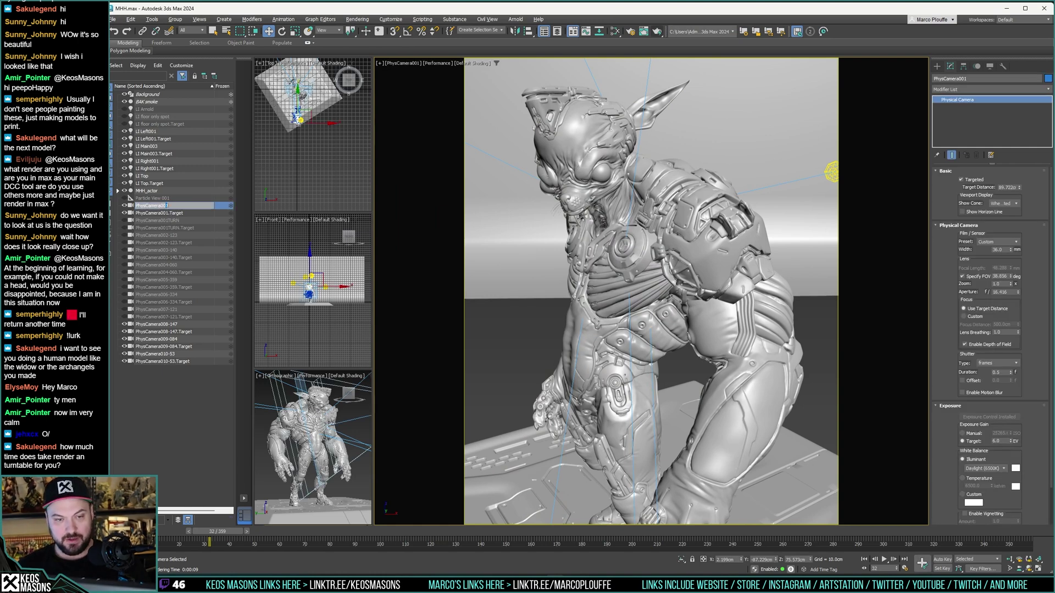
{"action": "type", "text": "1-032"}
{"action": "key", "text": "Return"}
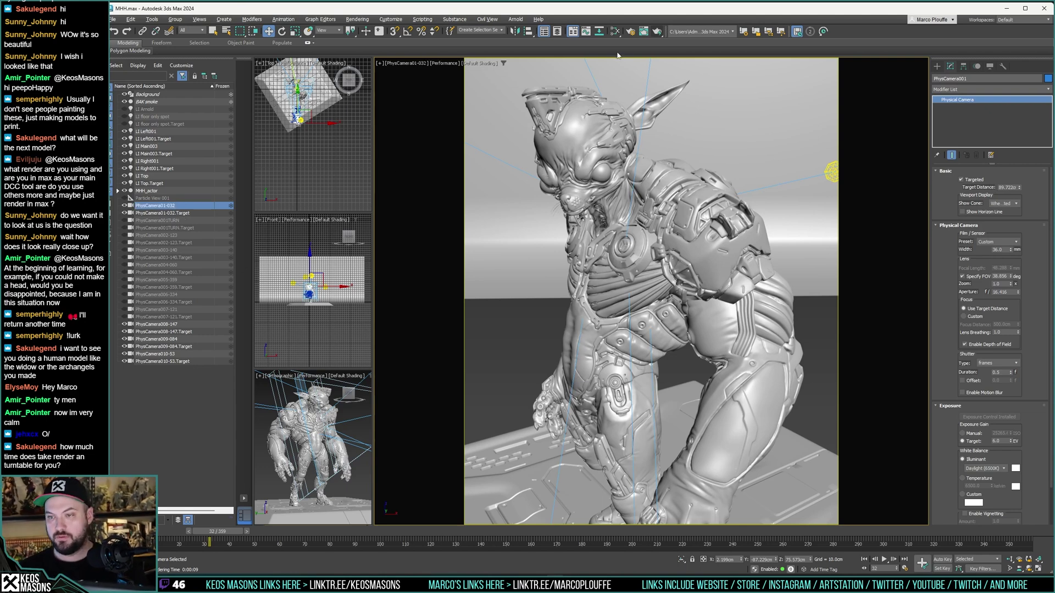
Step: Shorten PhysCamera01-032's target distance to about 79.8 cm and test-render its shot
{"action": "left_click", "coordinate": [657, 31]}
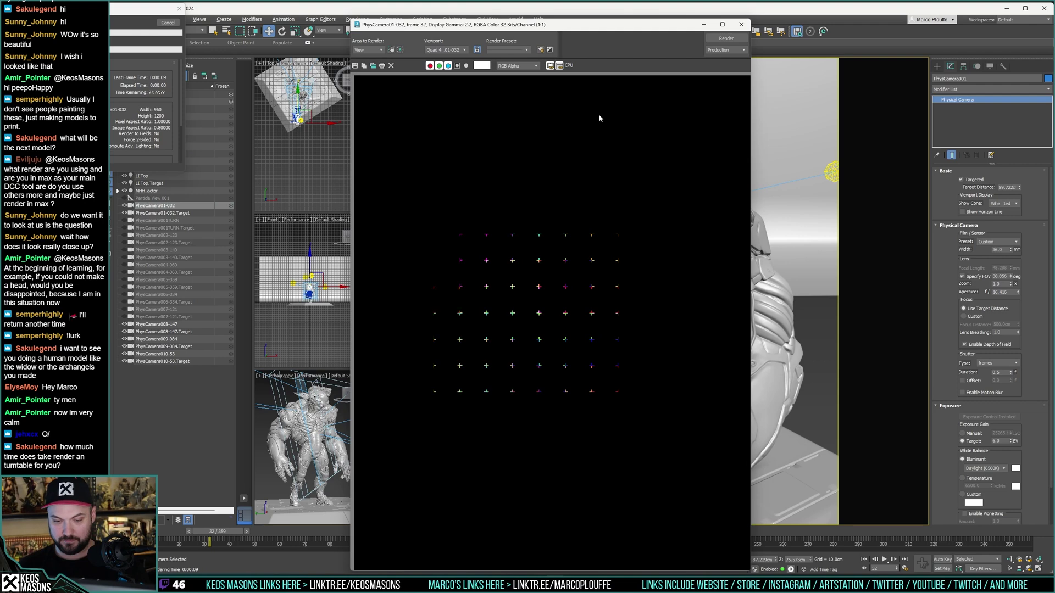
{"action": "left_click", "coordinate": [168, 23]}
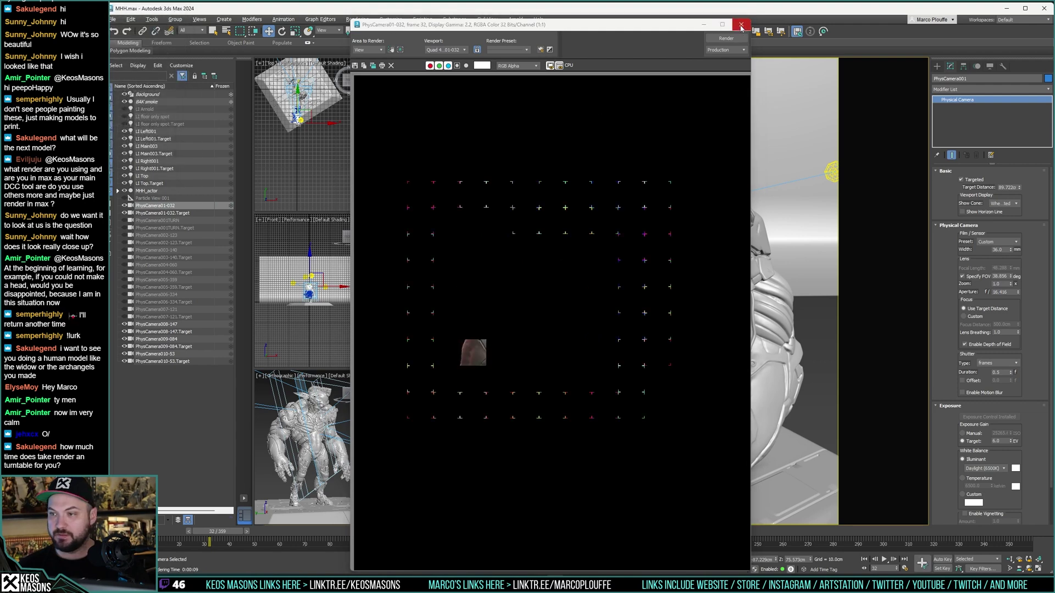
{"action": "middle_click_drag", "start_coordinate": [329, 434], "coordinate": [321, 448], "text": "alt"}
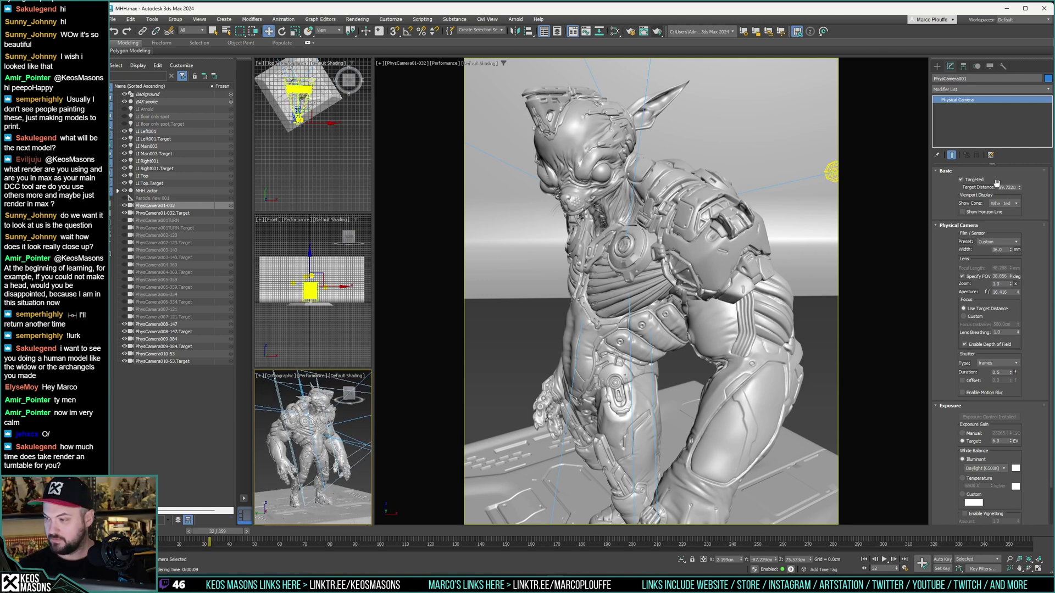
{"action": "mouse_move", "coordinate": [1020, 188]}
{"action": "left_mouse_down"}
{"action": "mouse_move", "coordinate": [1019, 202]}
{"action": "mouse_move", "coordinate": [1020, 190]}
{"action": "left_mouse_up"}
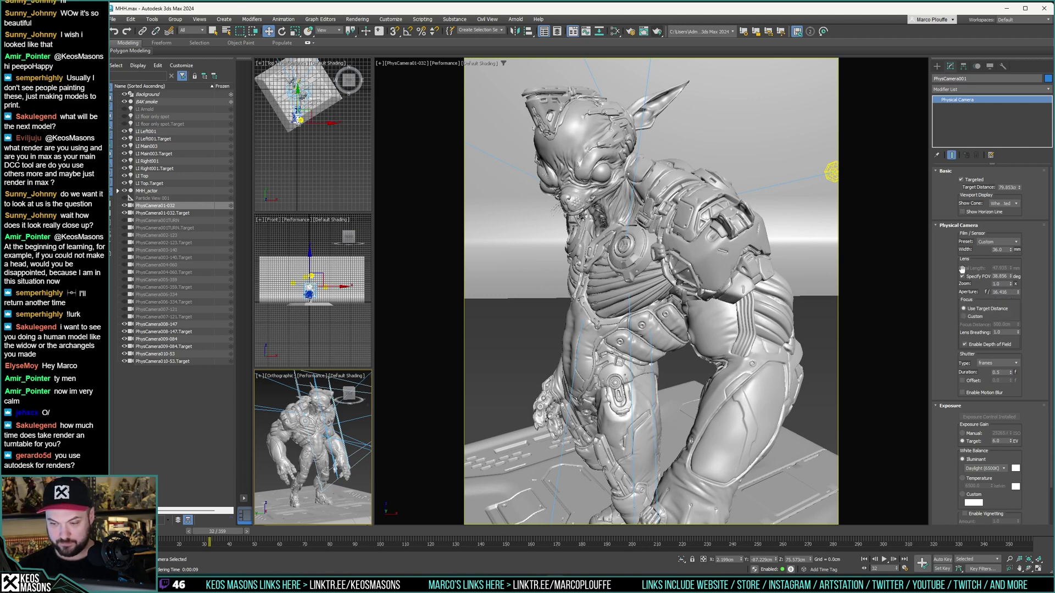
{"action": "left_click_drag", "start_coordinate": [1019, 187], "coordinate": [1019, 188]}
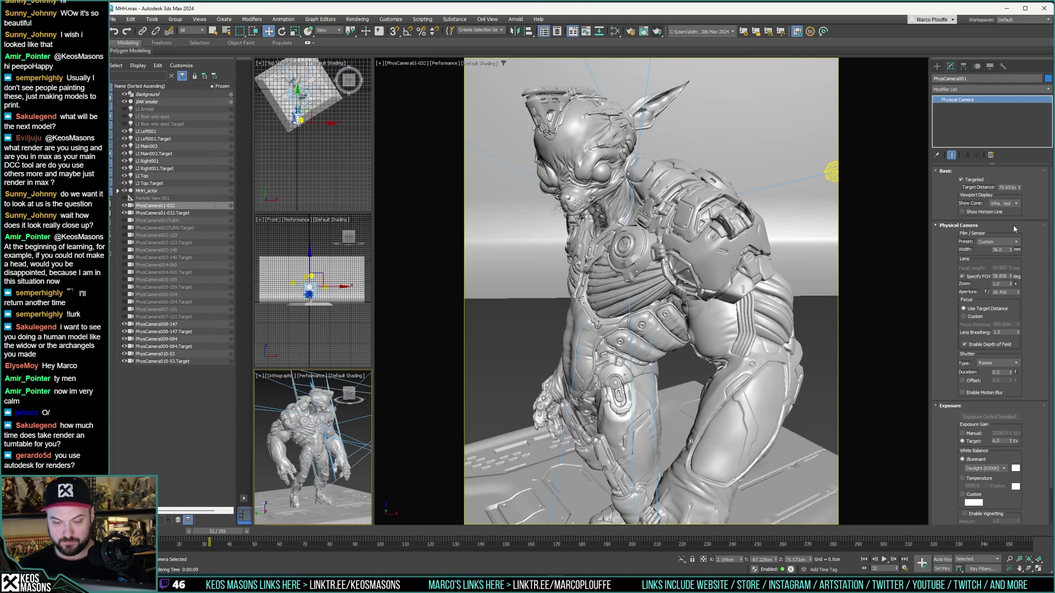
{"action": "left_click", "coordinate": [656, 31]}
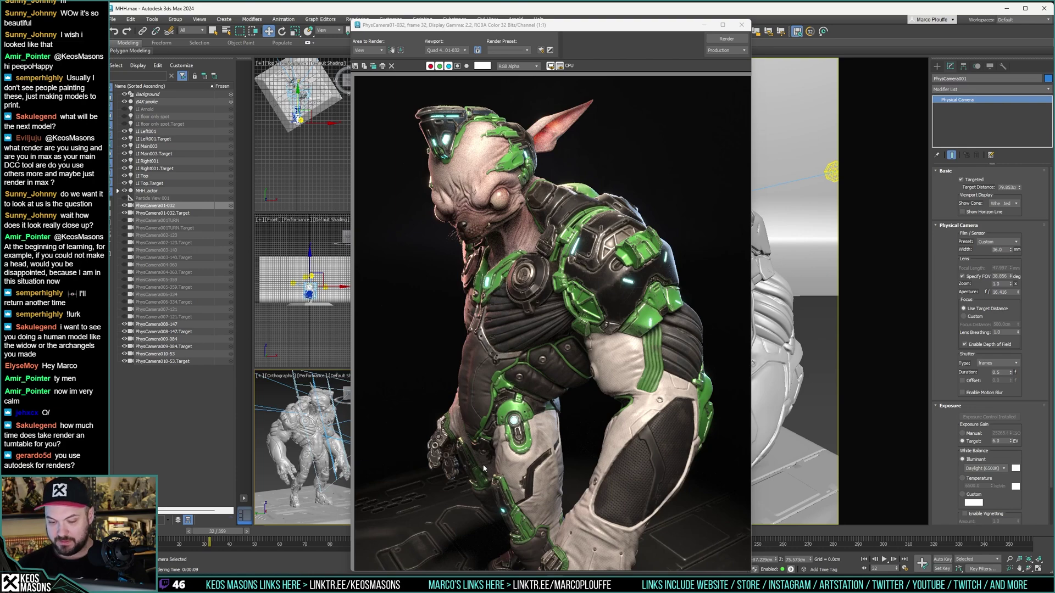
{"action": "left_click", "coordinate": [741, 25]}
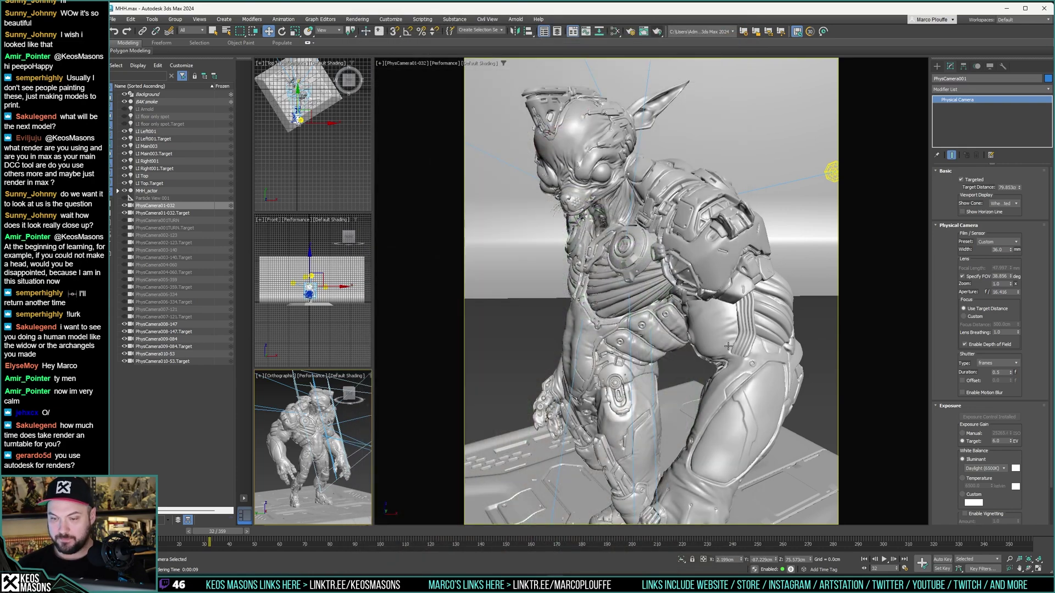
Step: Lower PhysCamera01-032's aperture to about f/11.5 and test-render the frame 32 shot again
{"action": "left_click", "coordinate": [1018, 294]}
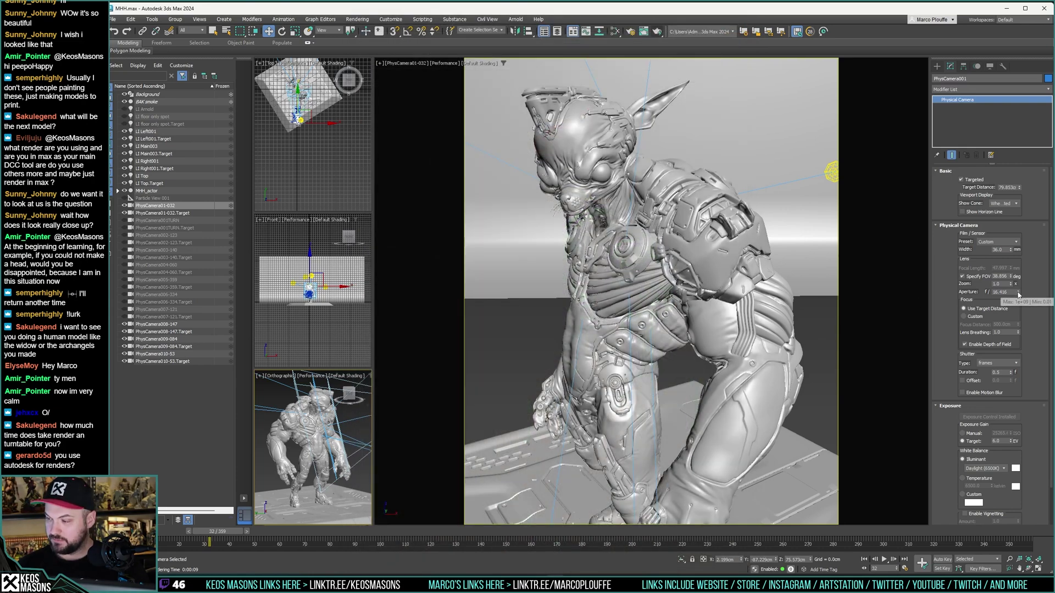
{"action": "left_click_drag", "start_coordinate": [1017, 293], "coordinate": [1013, 300]}
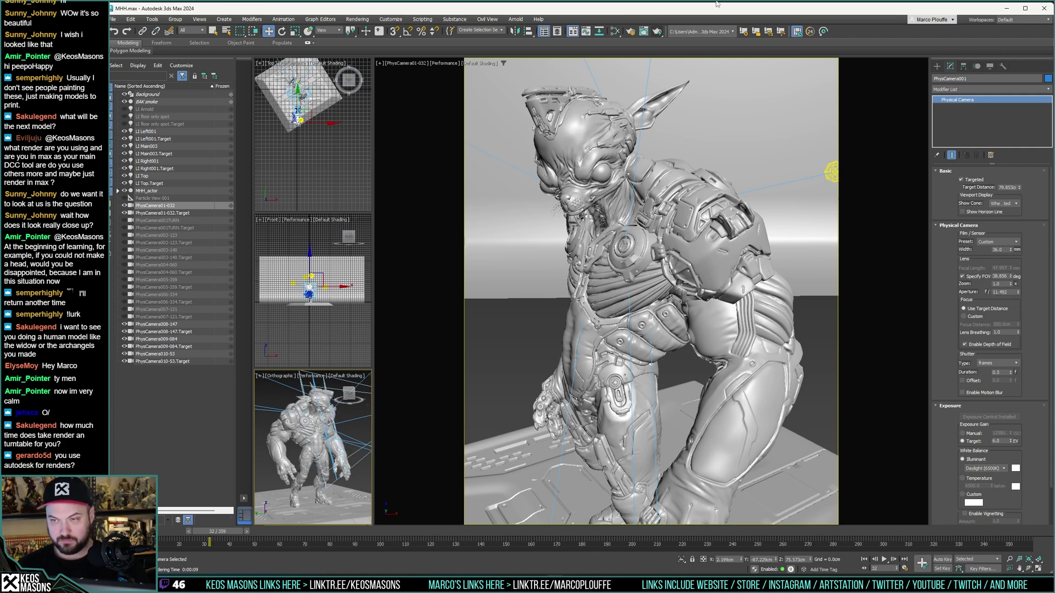
{"action": "left_click", "coordinate": [657, 31]}
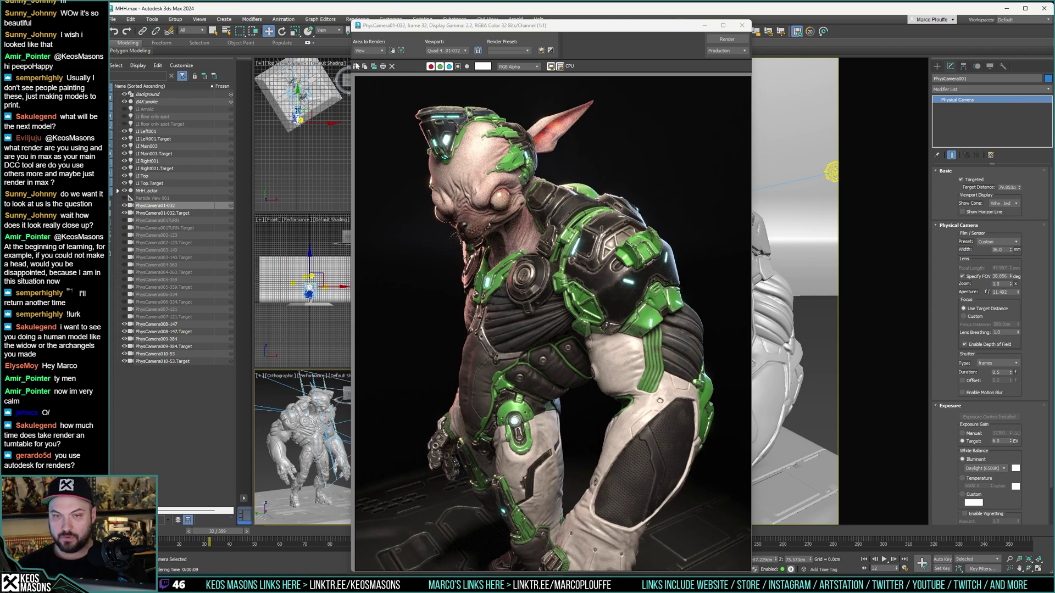
{"action": "left_click", "coordinate": [355, 66]}
{"action": "key", "text": "Escape"}
{"action": "left_click", "coordinate": [743, 25]}
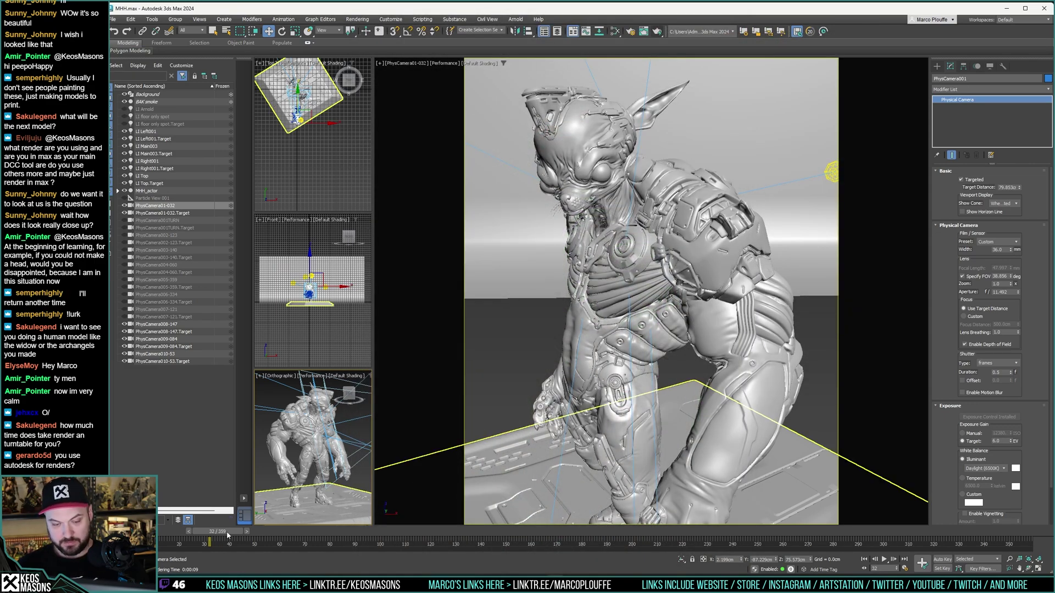
Step: Return to the perspective view, examine the character's framing up close at frame 72, and rewind the turntable to frame 0
{"action": "left_click", "coordinate": [479, 265]}
{"action": "key", "text": "p"}
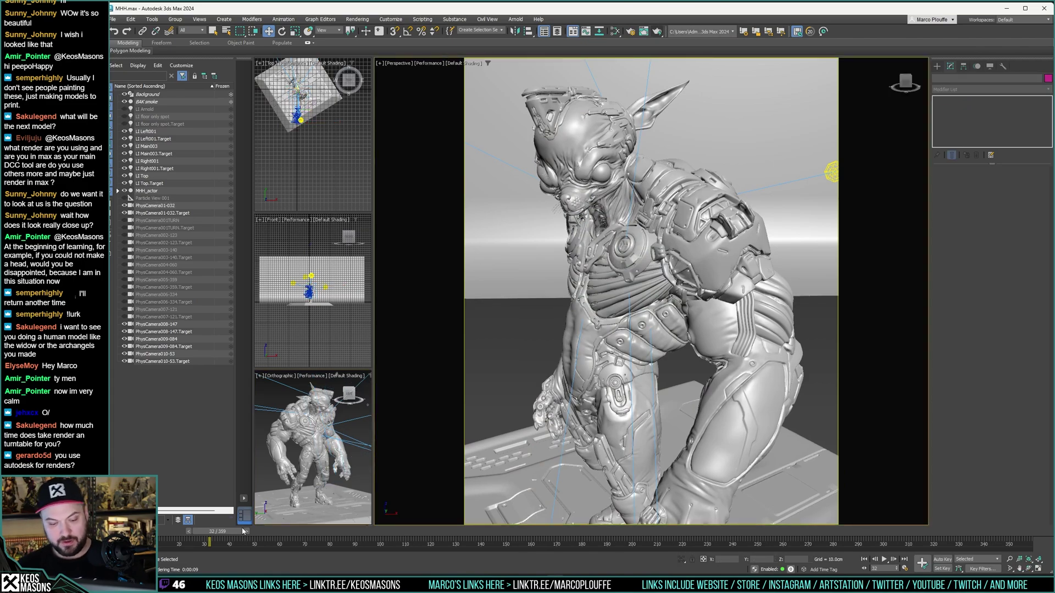
{"action": "left_click_drag", "start_coordinate": [233, 531], "coordinate": [338, 546]}
{"action": "mouse_move", "coordinate": [713, 450]}
{"action": "middle_mouse_down"}
{"action": "mouse_move", "coordinate": [732, 432]}
{"action": "mouse_move", "coordinate": [717, 394]}
{"action": "mouse_move", "coordinate": [721, 445]}
{"action": "middle_mouse_up"}
{"action": "scroll", "coordinate": [725, 426], "scroll_direction": "up", "scroll_amount": 4}
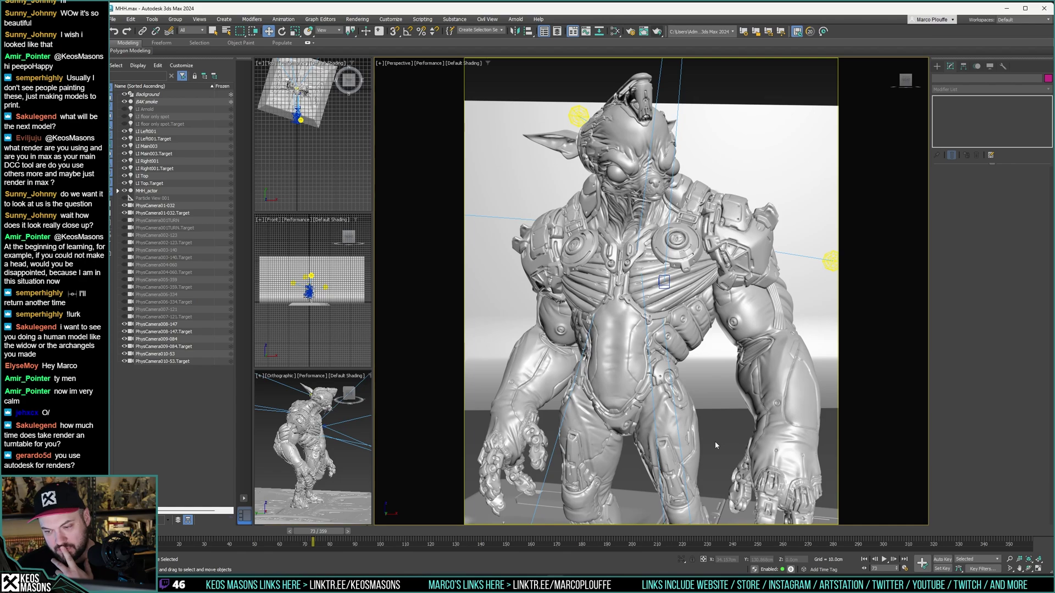
{"action": "left_click_drag", "start_coordinate": [333, 541], "coordinate": [165, 532]}
{"action": "key", "text": "w"}
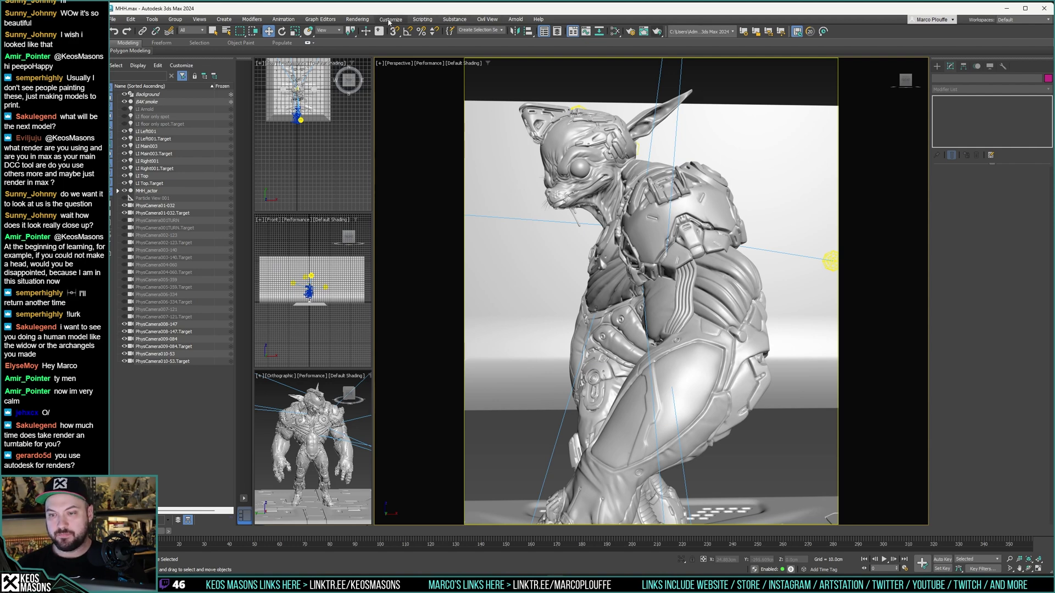
{"action": "left_click", "coordinate": [363, 20]}
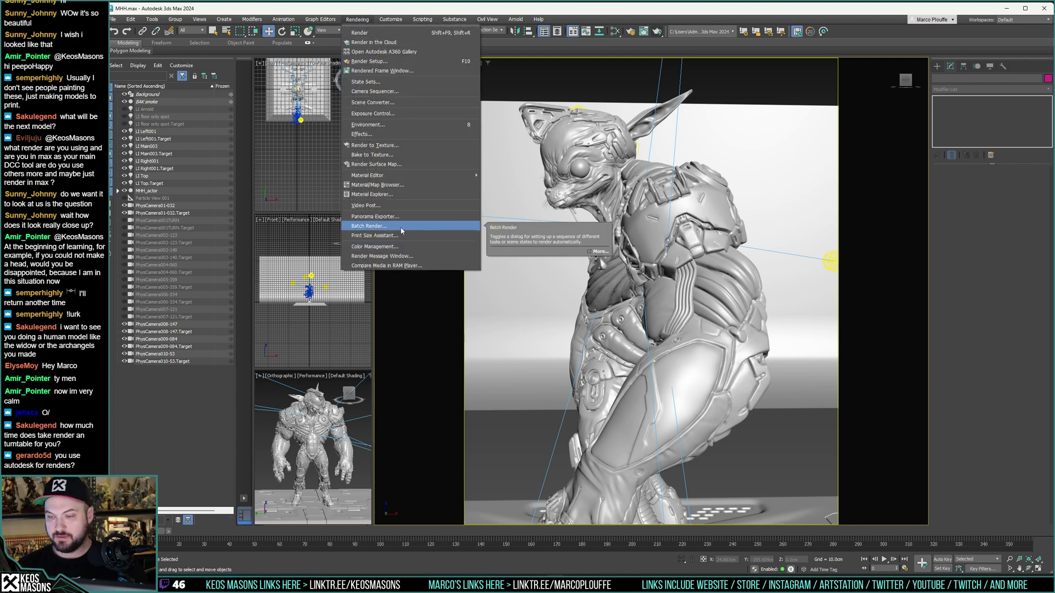
{"action": "left_click", "coordinate": [362, 21]}
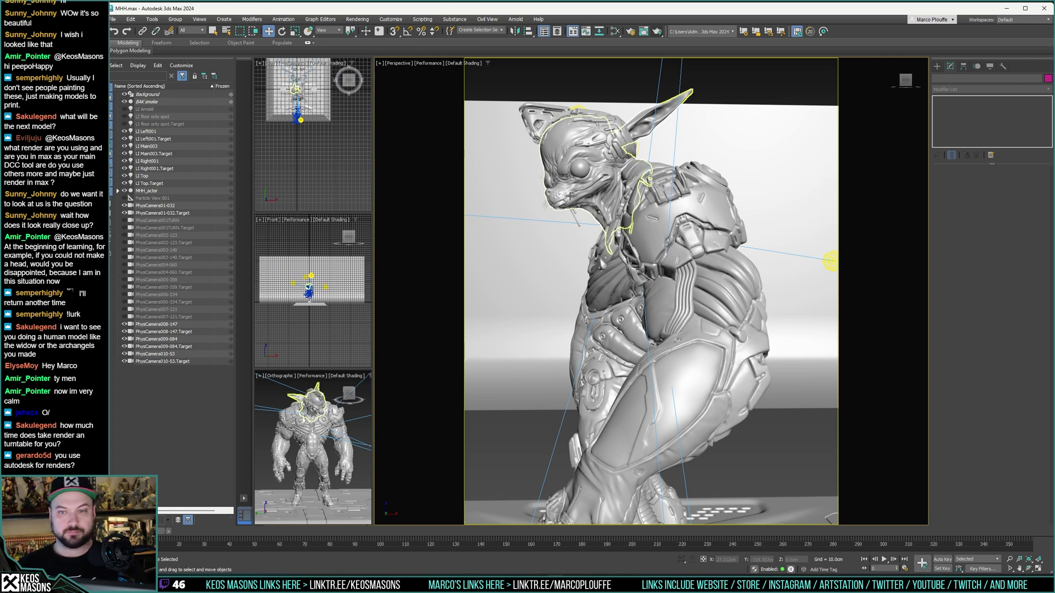
{"action": "left_click", "coordinate": [356, 20]}
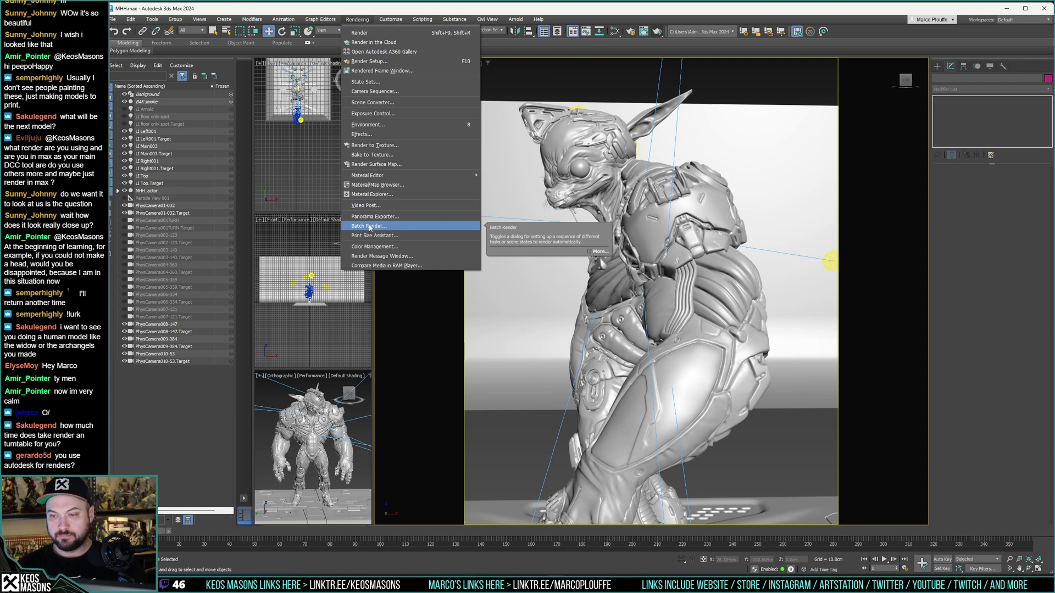
{"action": "left_click", "coordinate": [318, 192]}
Step: Hide PhysCamera01-032, PhysCamera008-147, PhysCamera009-084 and PhysCamera010-53 together with their targets
{"action": "left_click", "coordinate": [124, 206]}
{"action": "left_click", "coordinate": [124, 213]}
{"action": "left_click", "coordinate": [124, 324]}
{"action": "left_click", "coordinate": [124, 331]}
{"action": "left_click", "coordinate": [125, 339]}
{"action": "left_click", "coordinate": [124, 354]}
{"action": "left_click", "coordinate": [124, 361]}
{"action": "left_click", "coordinate": [124, 347]}
Step: Switch the main view to the turntable camera PhysCamera001TURN
{"action": "left_click", "coordinate": [396, 63]}
{"action": "mouse_move", "coordinate": [421, 72]}
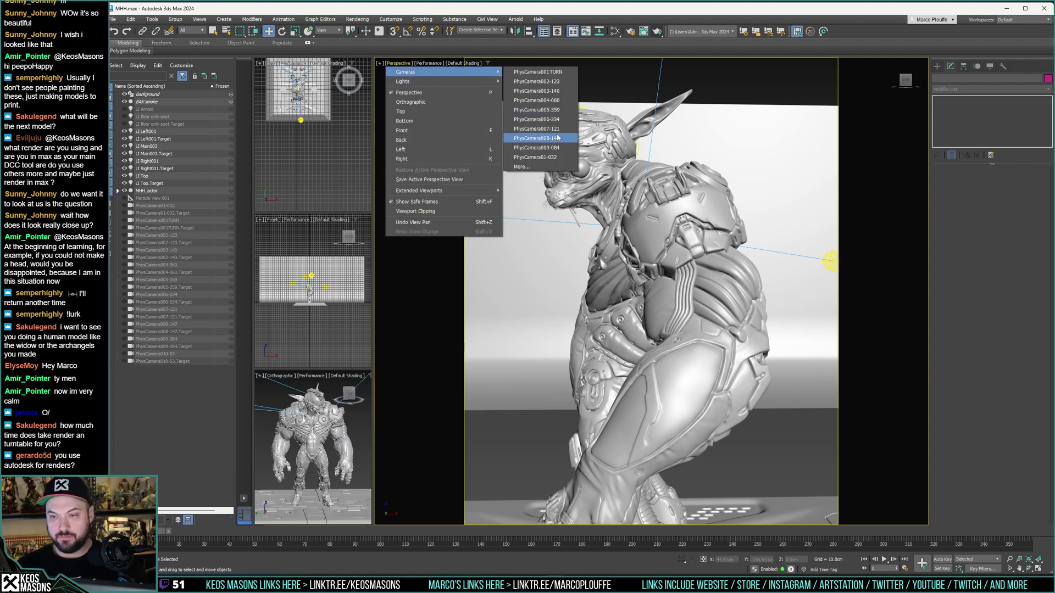
{"action": "left_click", "coordinate": [546, 71]}
Step: Unlock the image aspect in the render settings and set the output size to 2560 × 1440
{"action": "left_click", "coordinate": [630, 32]}
{"action": "double_click", "coordinate": [716, 255]}
{"action": "left_click", "coordinate": [730, 275]}
{"action": "double_click", "coordinate": [713, 255]}
{"action": "left_click", "coordinate": [731, 274]}
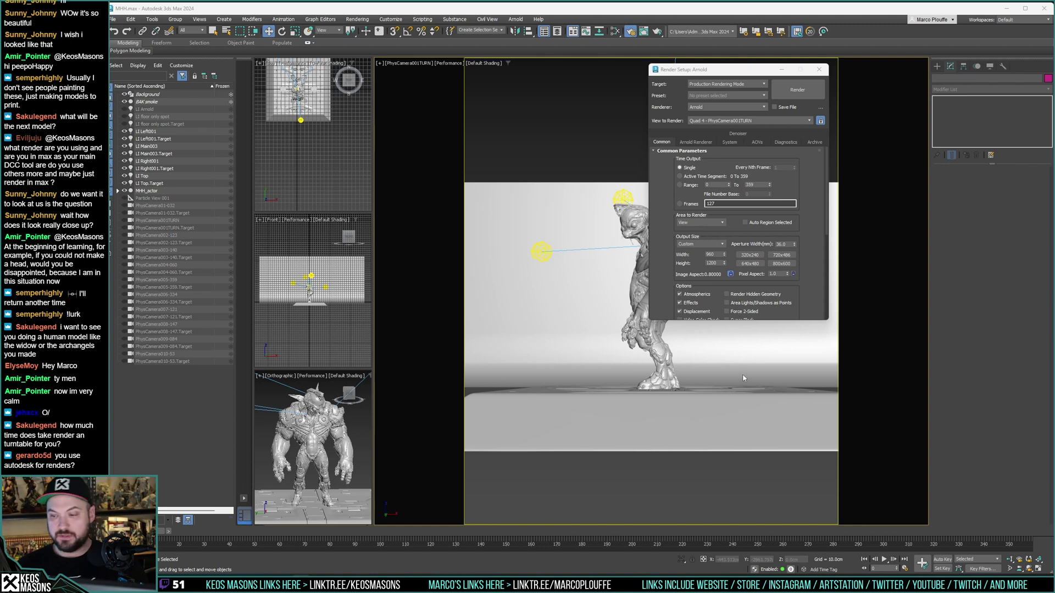
{"action": "left_click_drag", "start_coordinate": [718, 255], "coordinate": [670, 254]}
{"action": "type", "text": "25"}
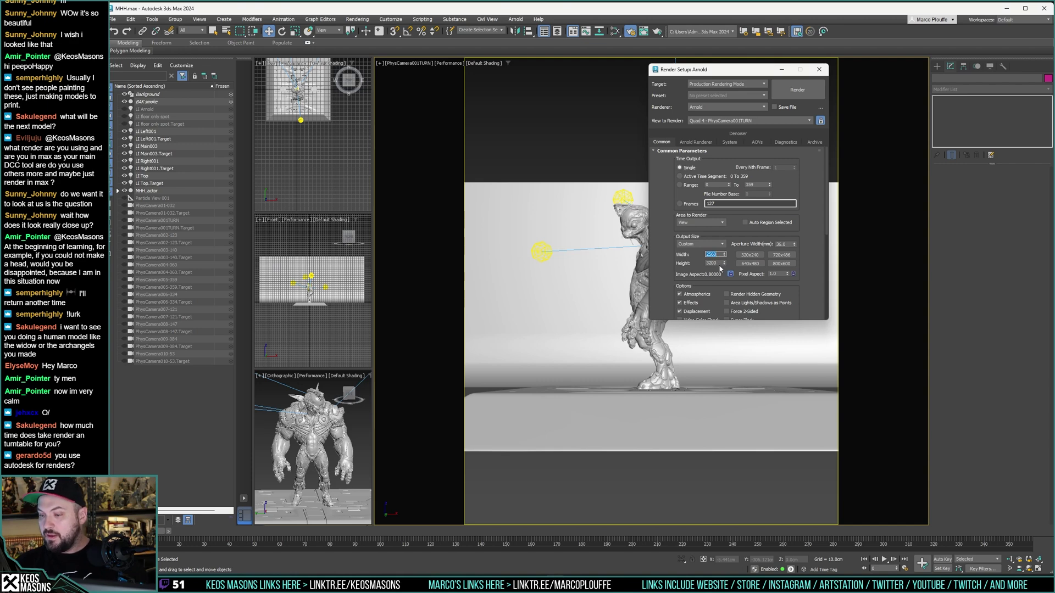
{"action": "left_click", "coordinate": [730, 275]}
{"action": "left_click_drag", "start_coordinate": [718, 263], "coordinate": [673, 263]}
{"action": "type", "text": "1"}
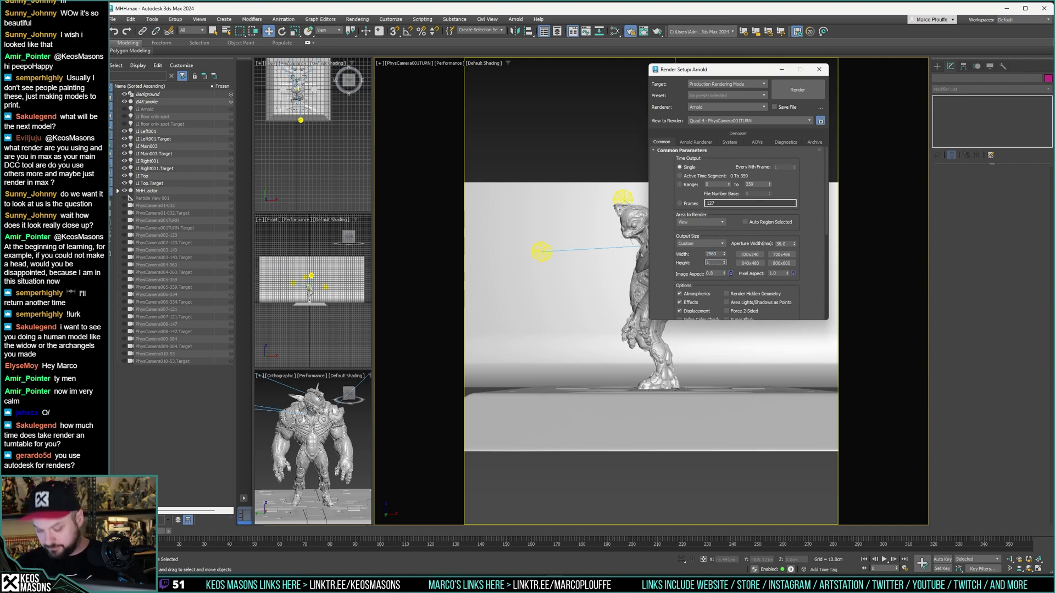
{"action": "type", "text": "440"}
{"action": "key", "text": "Return"}
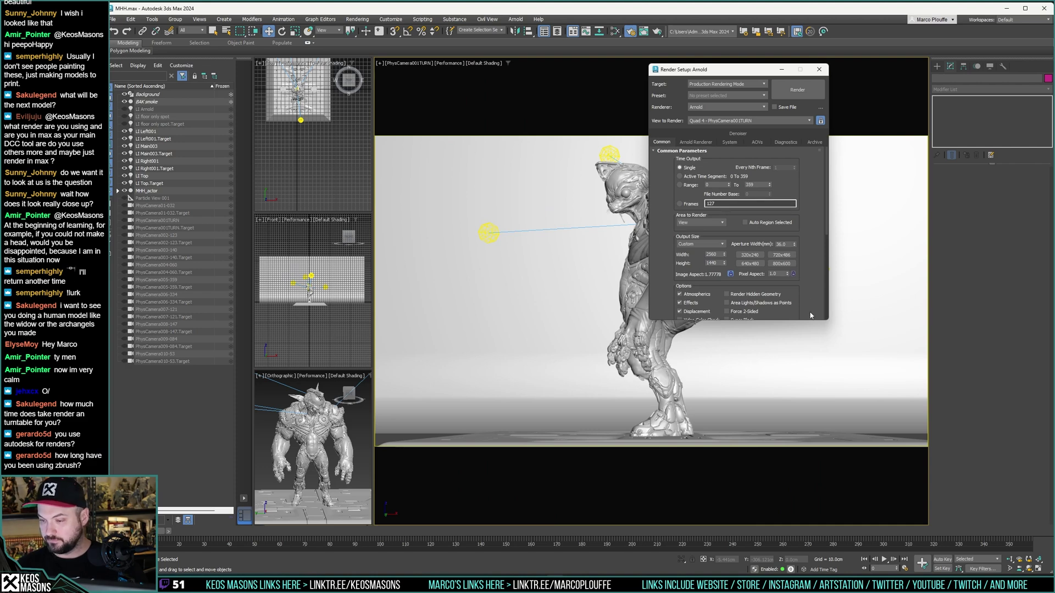
Step: Save the render output as megahuahua.png in the seq folder and switch the time output to a frame range
{"action": "left_click_drag", "start_coordinate": [809, 314], "coordinate": [800, 122]}
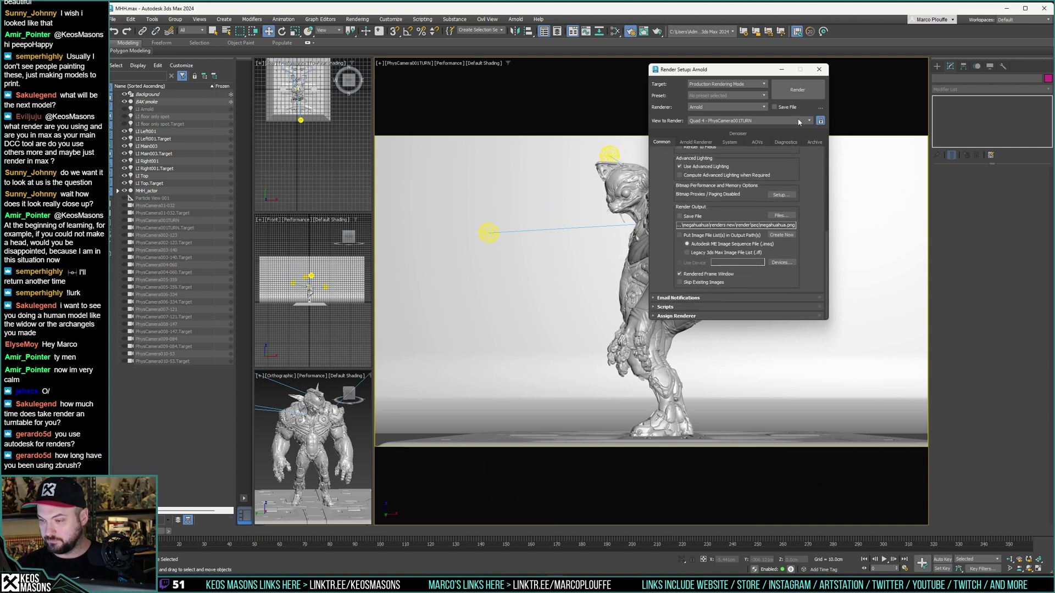
{"action": "left_click", "coordinate": [781, 215]}
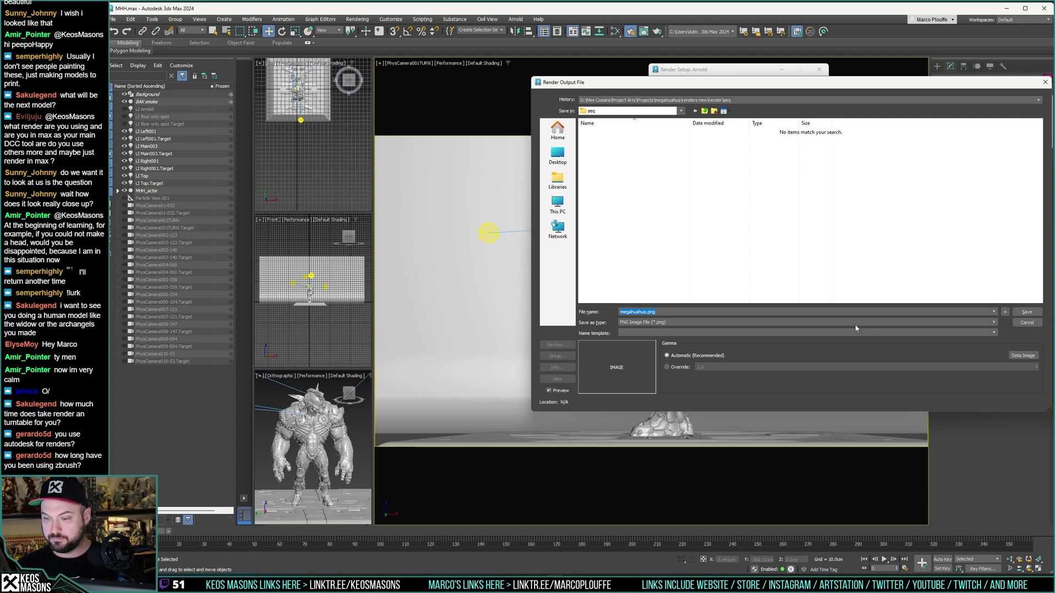
{"action": "left_click", "coordinate": [1017, 311]}
{"action": "scroll", "coordinate": [805, 275], "scroll_direction": "up", "scroll_amount": 10}
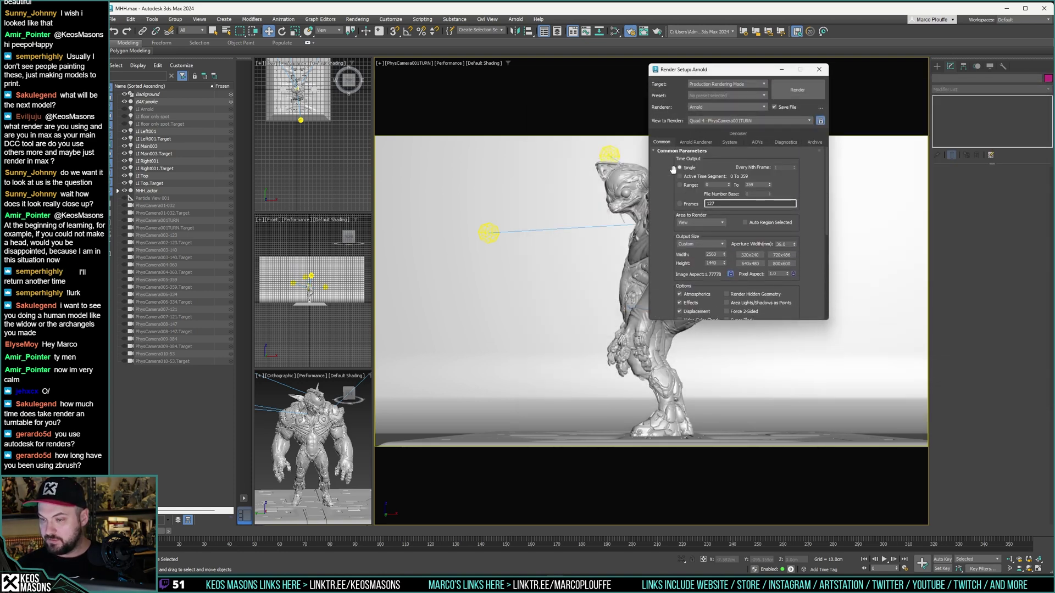
{"action": "left_click", "coordinate": [687, 185]}
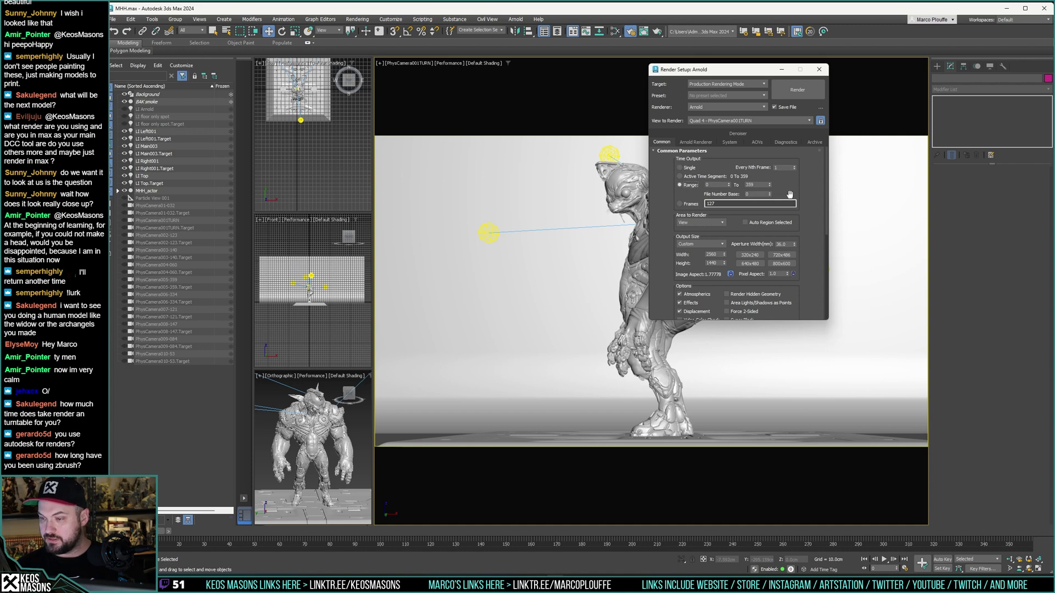
Step: Set the Arnold renderer's Camera (AA) samples to 9
{"action": "left_click_drag", "start_coordinate": [809, 265], "coordinate": [754, 169]}
{"action": "left_click", "coordinate": [706, 143]}
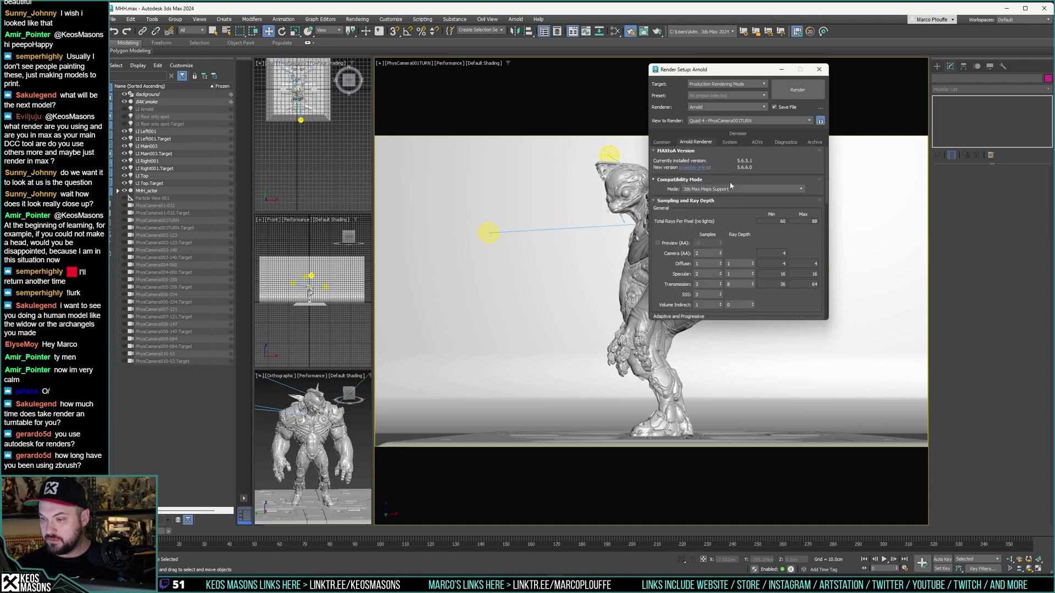
{"action": "type", "text": "9"}
{"action": "key", "text": "Return"}
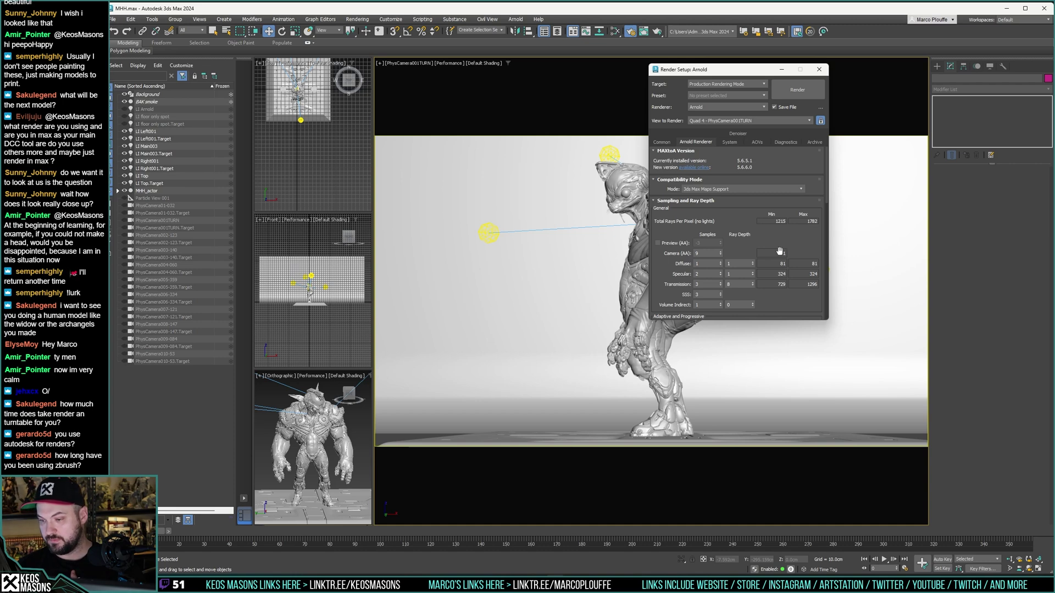
{"action": "left_click", "coordinate": [663, 142]}
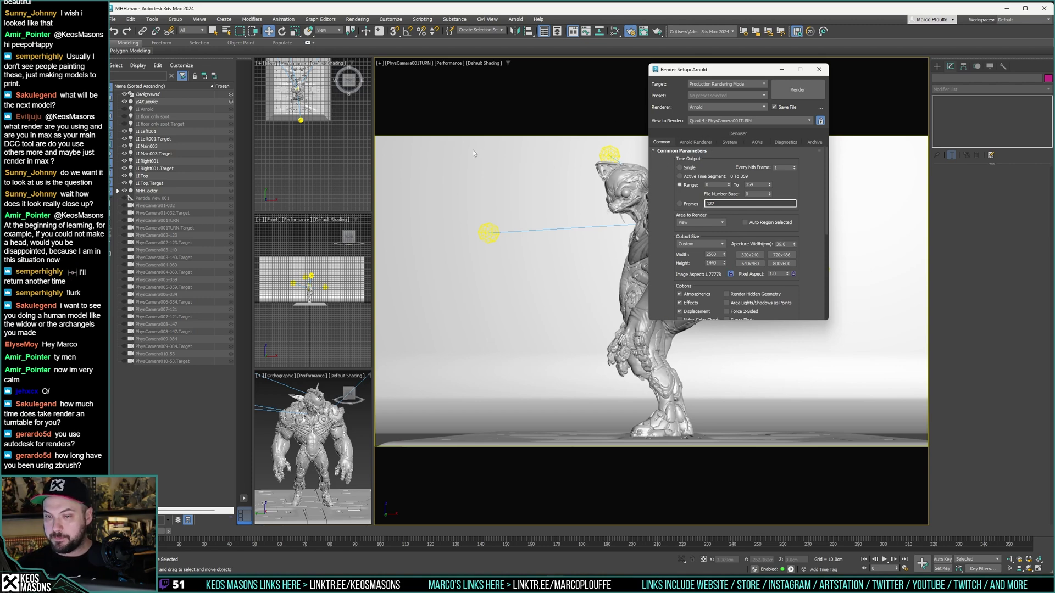
Step: Check the Denoiser Optix node's parameters in the material editor, then review the Arnold sampling, output size and render output settings
{"action": "key", "text": "m"}
{"action": "scroll", "coordinate": [403, 207], "scroll_direction": "down", "scroll_amount": 6}
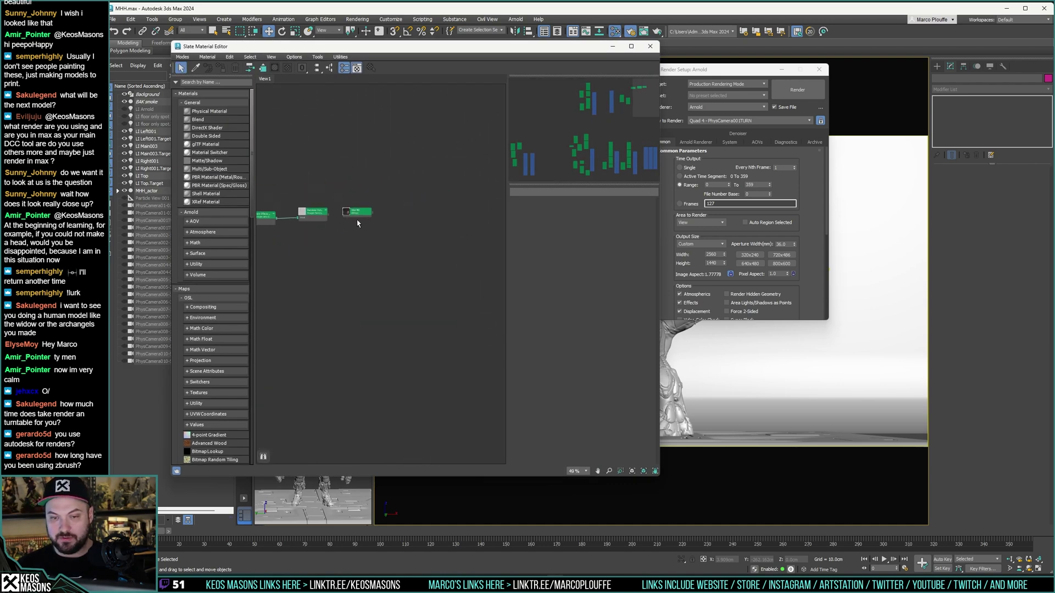
{"action": "double_click", "coordinate": [323, 215]}
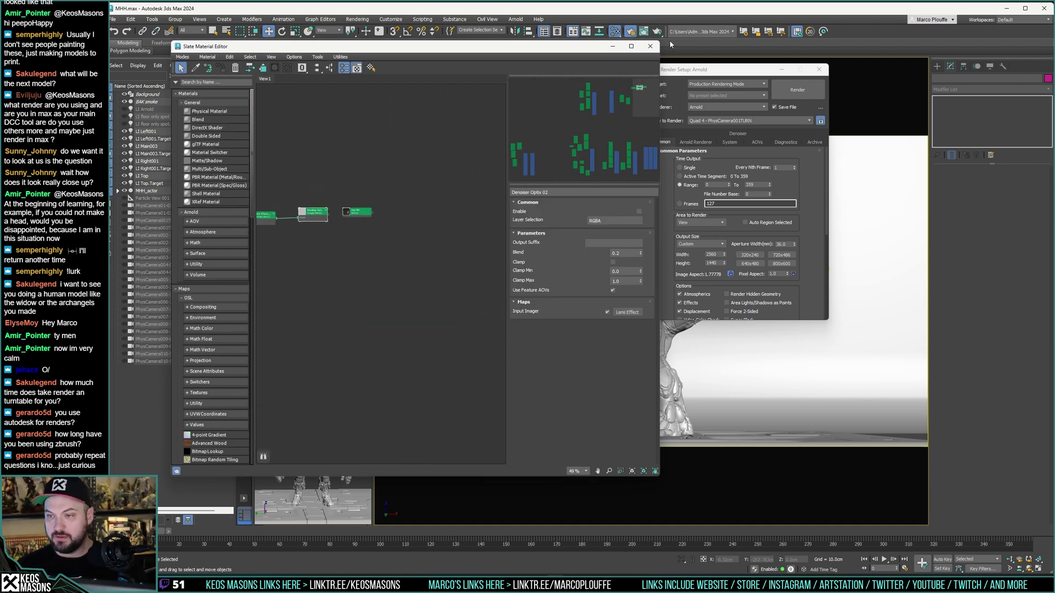
{"action": "left_click", "coordinate": [650, 47]}
{"action": "left_click", "coordinate": [696, 142]}
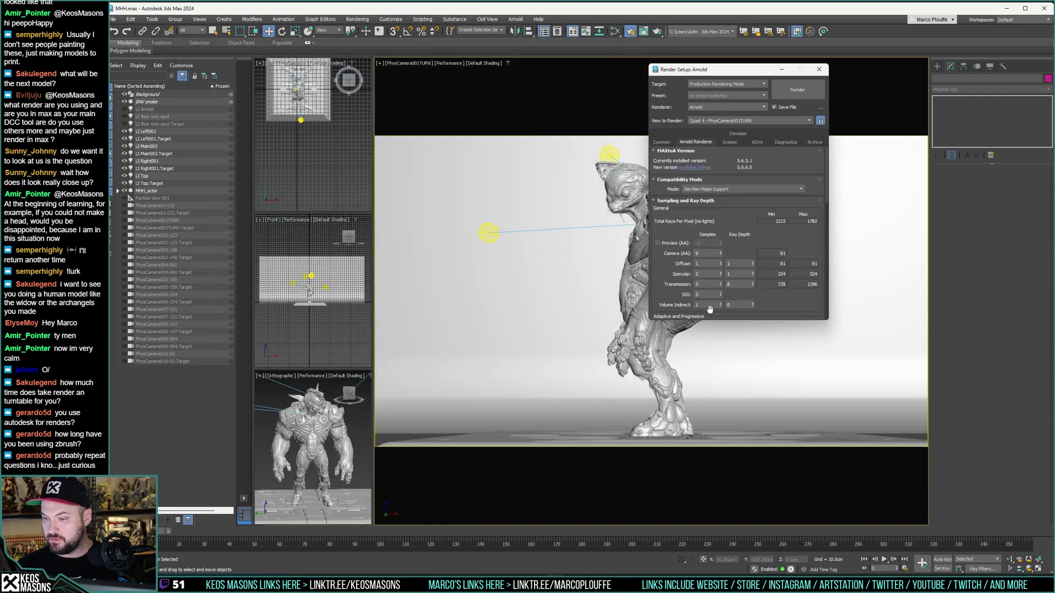
{"action": "left_click", "coordinate": [663, 143]}
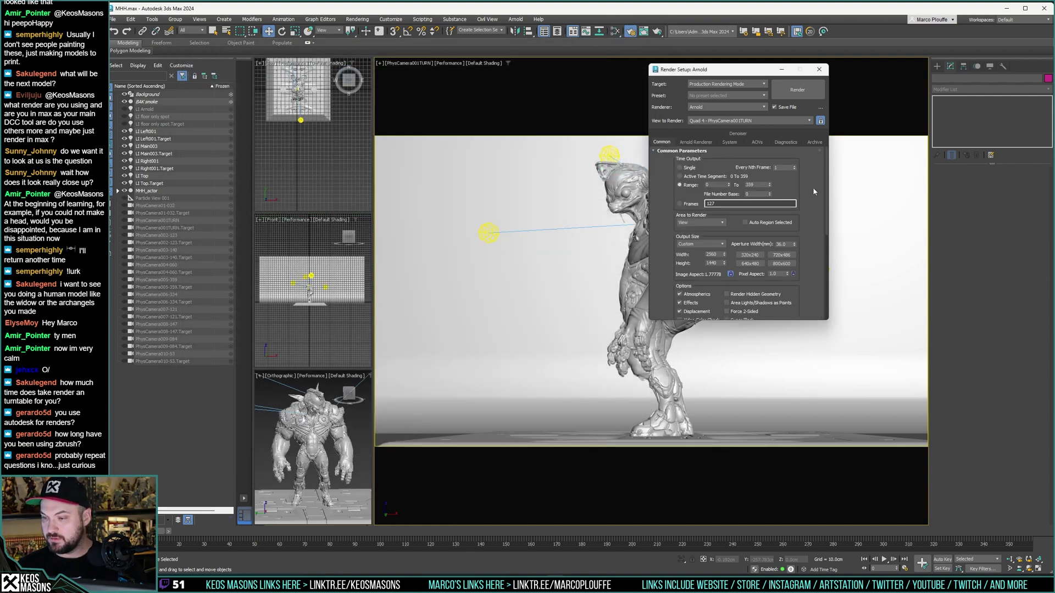
{"action": "left_click_drag", "start_coordinate": [806, 262], "coordinate": [716, 180]}
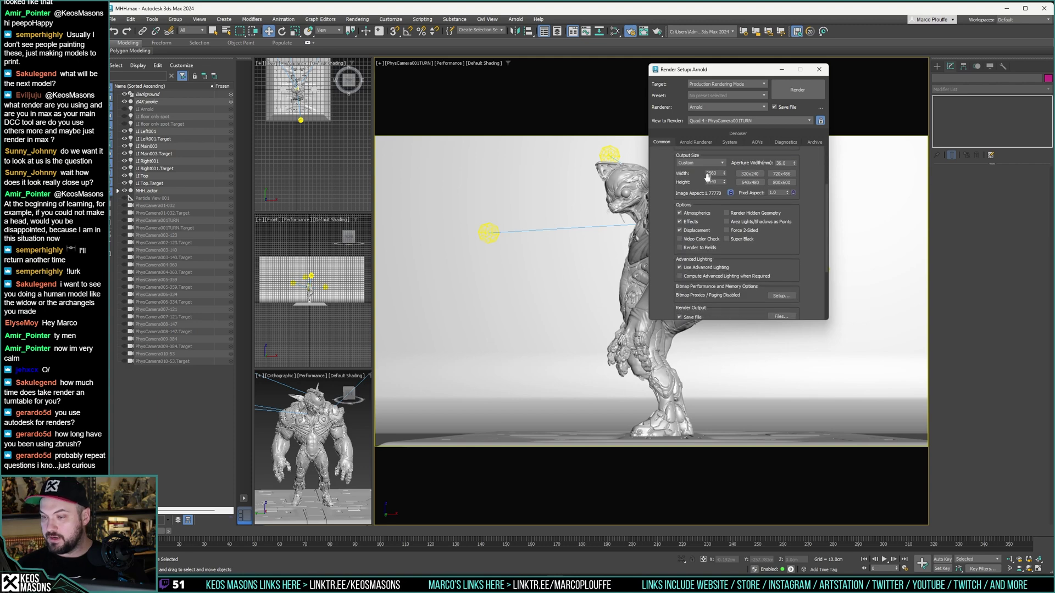
{"action": "left_click_drag", "start_coordinate": [812, 251], "coordinate": [807, 389]}
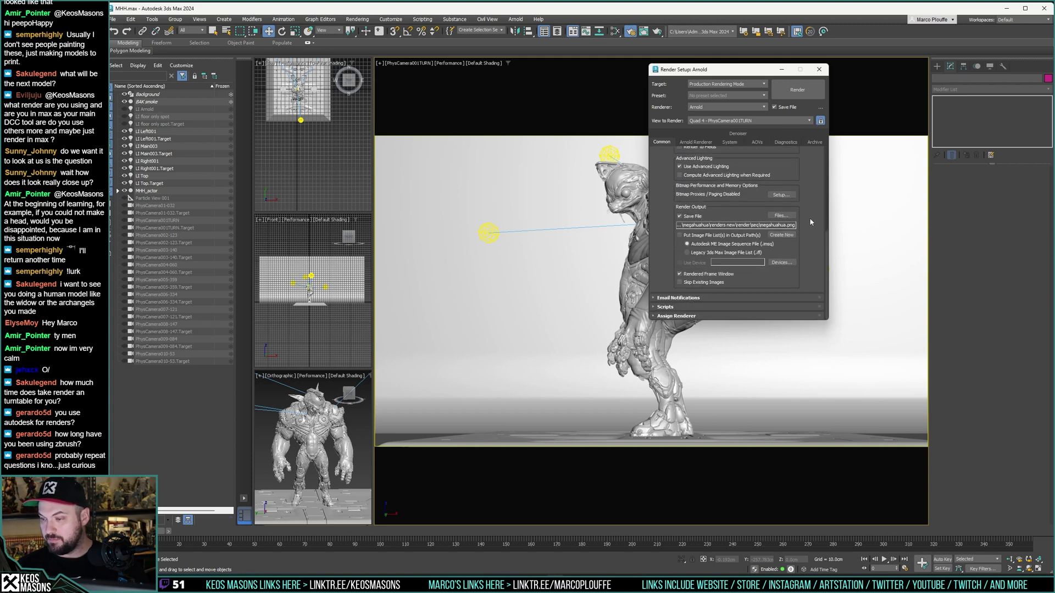
{"action": "left_click", "coordinate": [818, 69]}
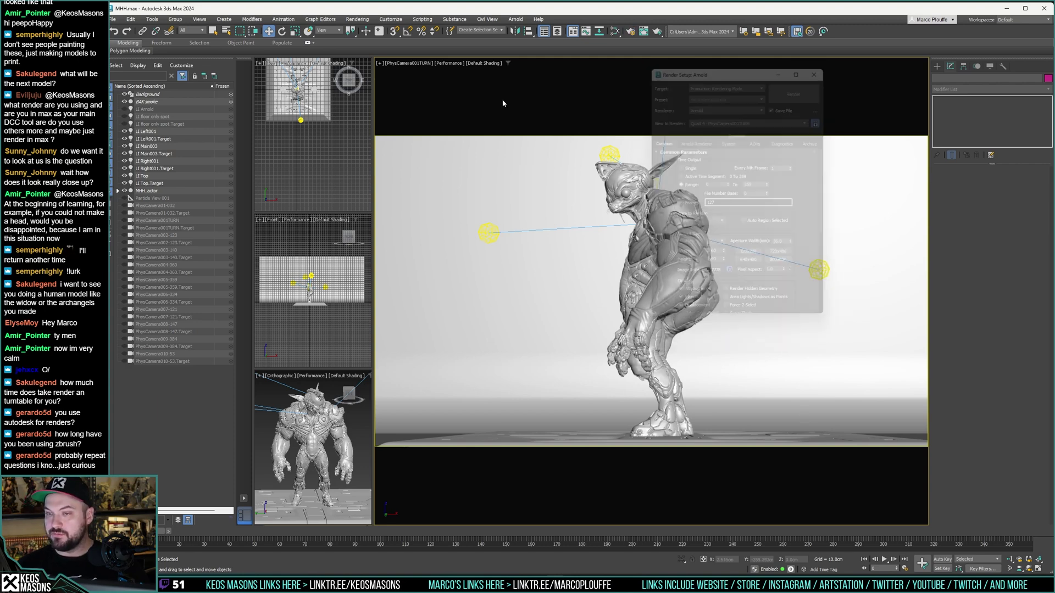
Step: Save the scene and open the batch render list
{"action": "left_click", "coordinate": [113, 18]}
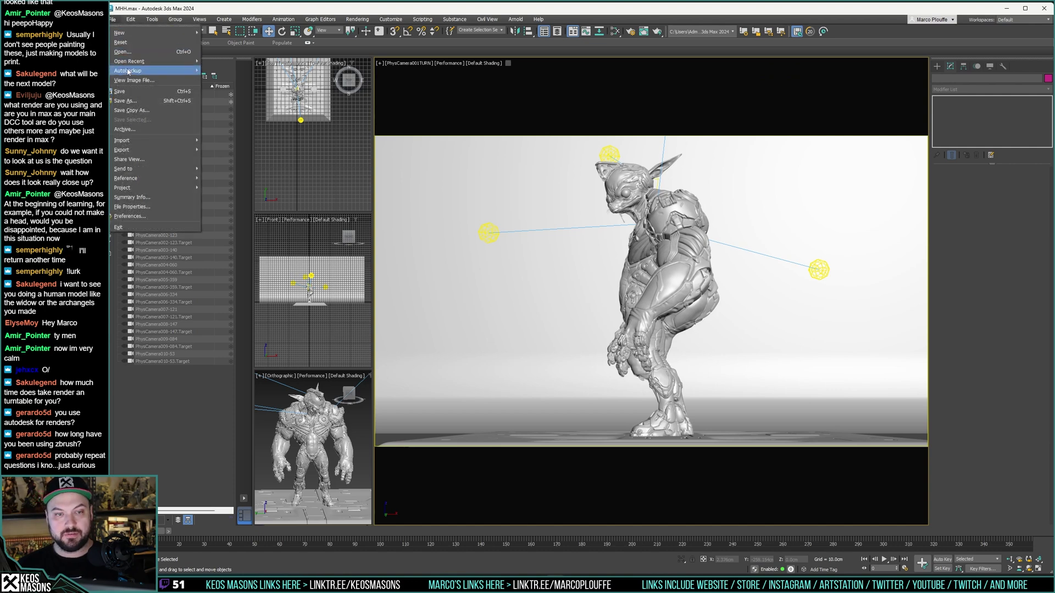
{"action": "left_click", "coordinate": [167, 97]}
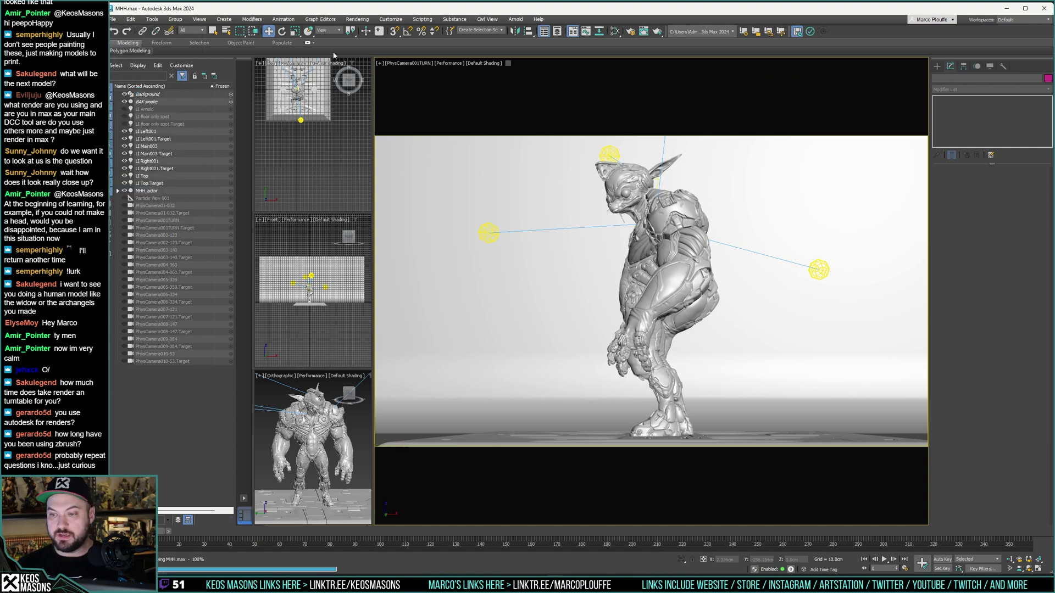
{"action": "left_click", "coordinate": [358, 19]}
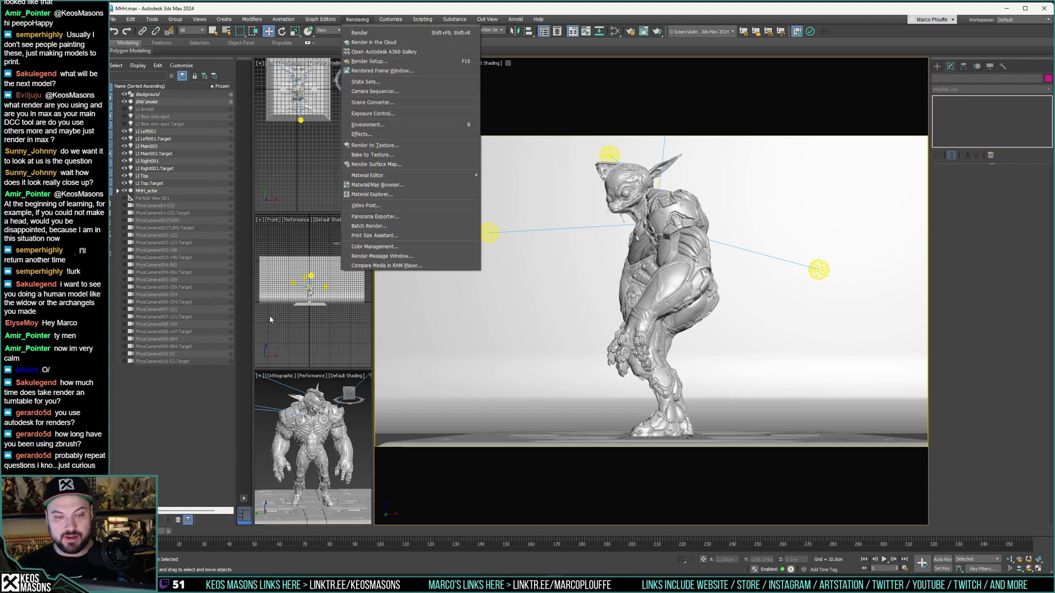
{"action": "left_click", "coordinate": [366, 226]}
{"action": "left_click_drag", "start_coordinate": [430, 113], "coordinate": [466, 93]}
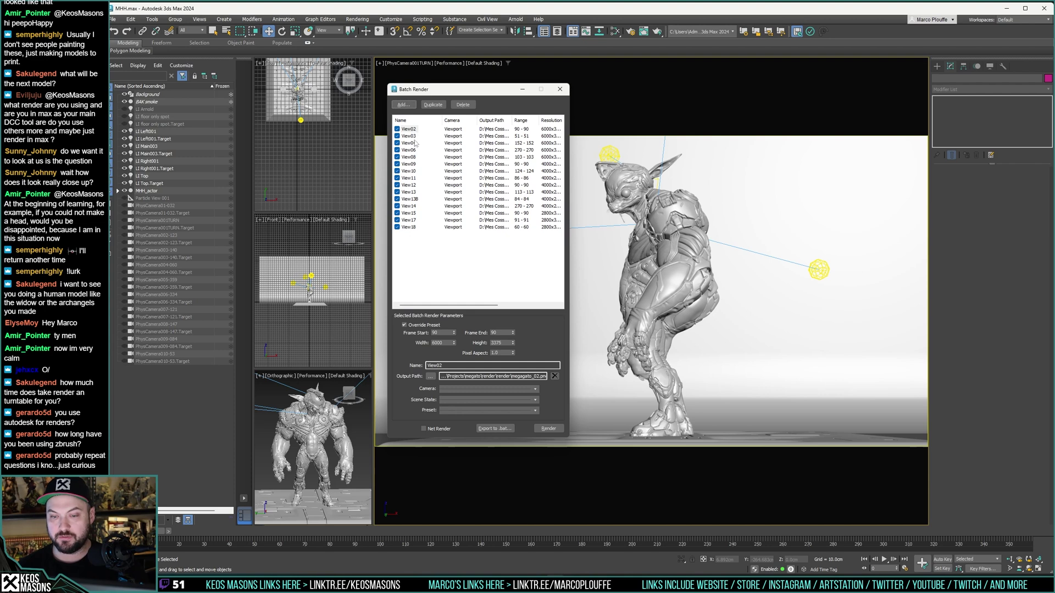
Step: Assign PhysCamera002-123 to the View02 batch render entry, set its start and end frames to 123, and close the batch list
{"action": "left_click", "coordinate": [412, 130]}
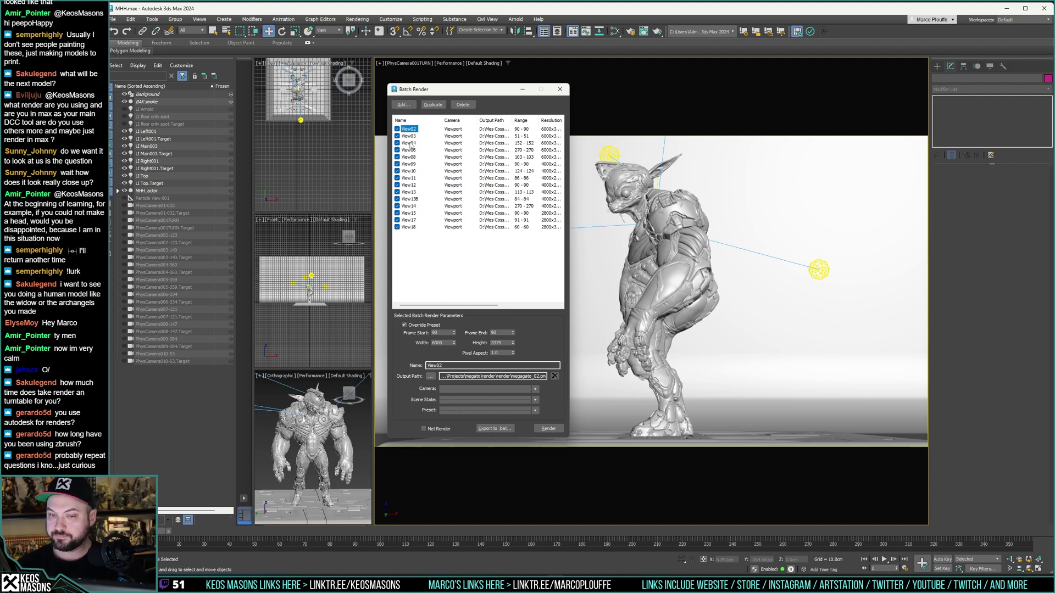
{"action": "left_click", "coordinate": [415, 137]}
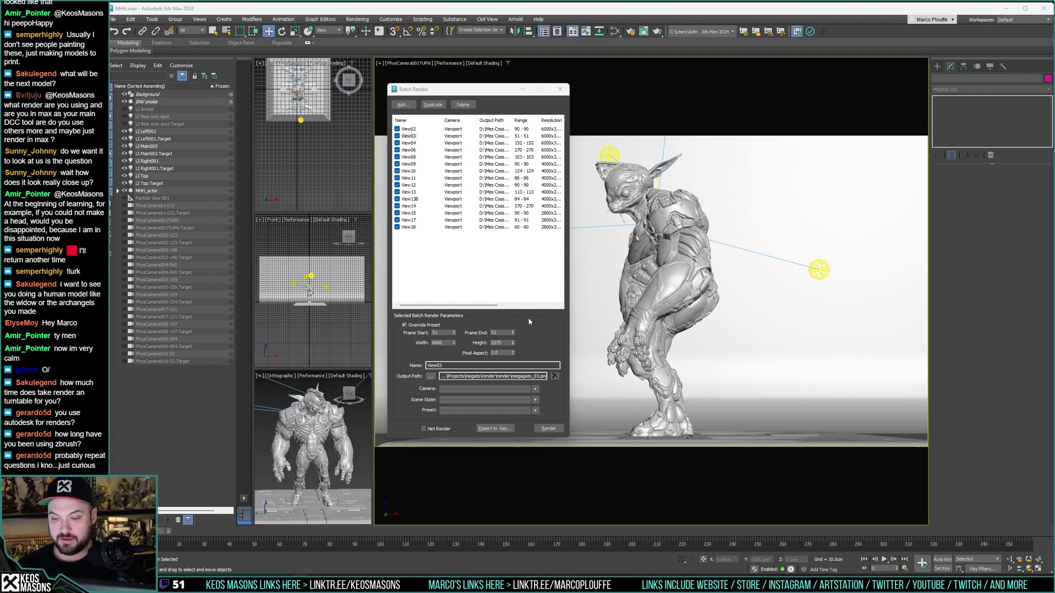
{"action": "left_click", "coordinate": [413, 134]}
{"action": "left_click", "coordinate": [409, 129]}
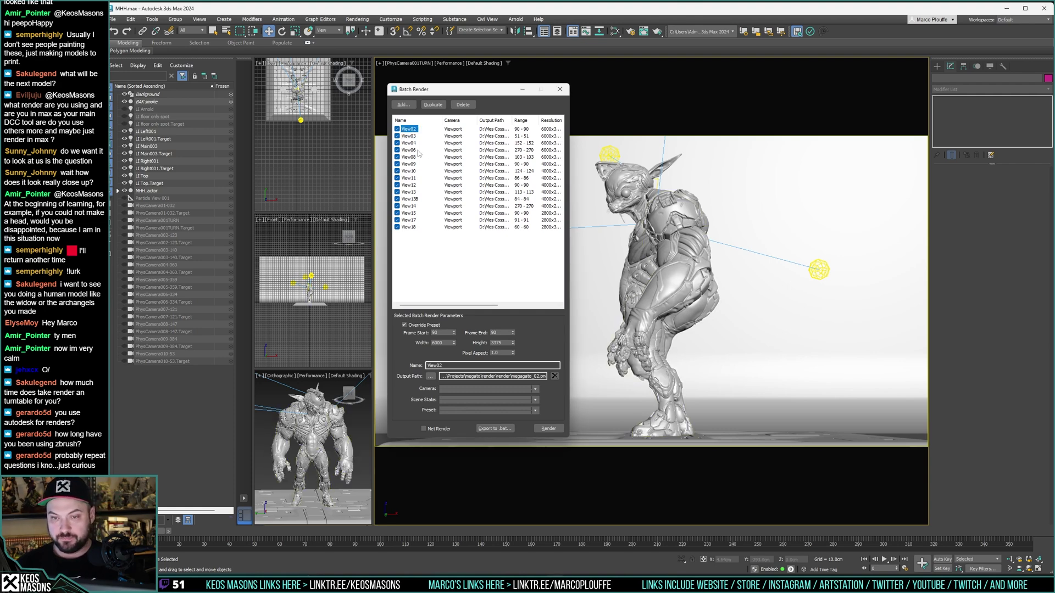
{"action": "left_click", "coordinate": [512, 388]}
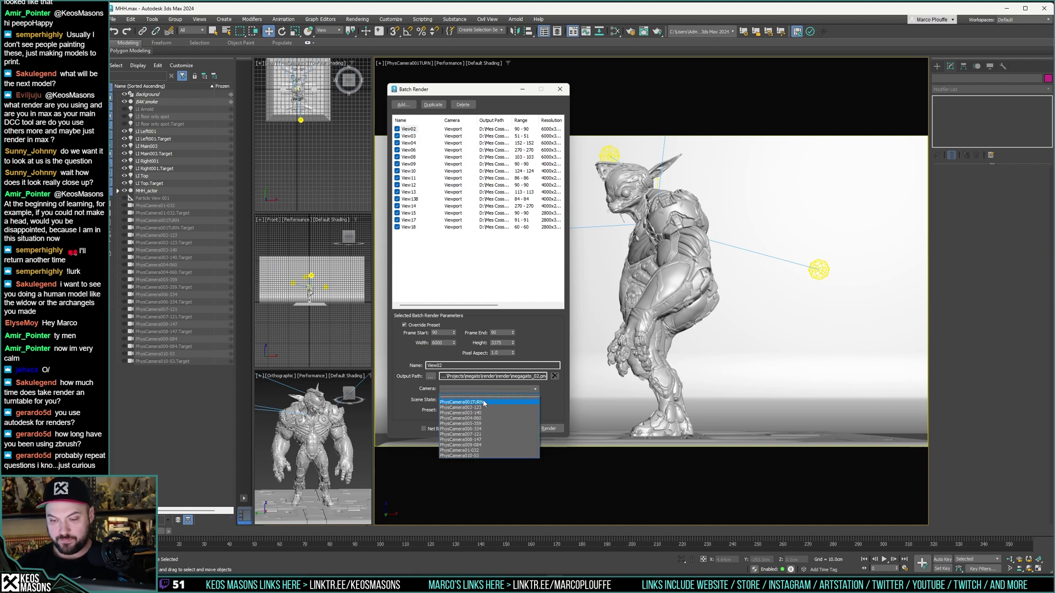
{"action": "left_click", "coordinate": [477, 408]}
{"action": "double_click", "coordinate": [437, 333]}
{"action": "type", "text": "1234"}
{"action": "key", "text": "BackSpace"}
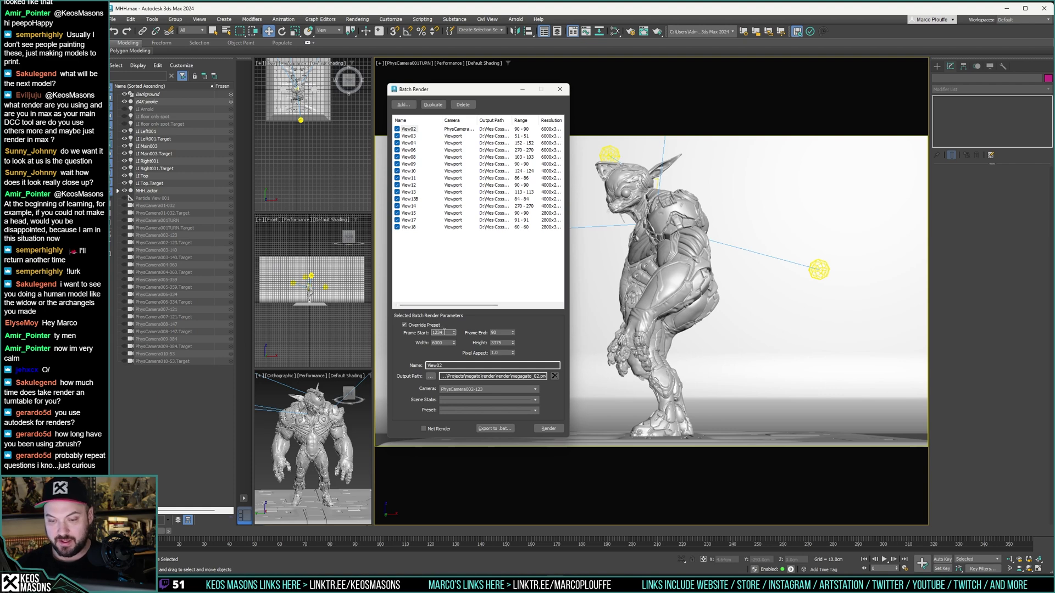
{"action": "left_click", "coordinate": [468, 271]}
{"action": "left_click", "coordinate": [410, 130]}
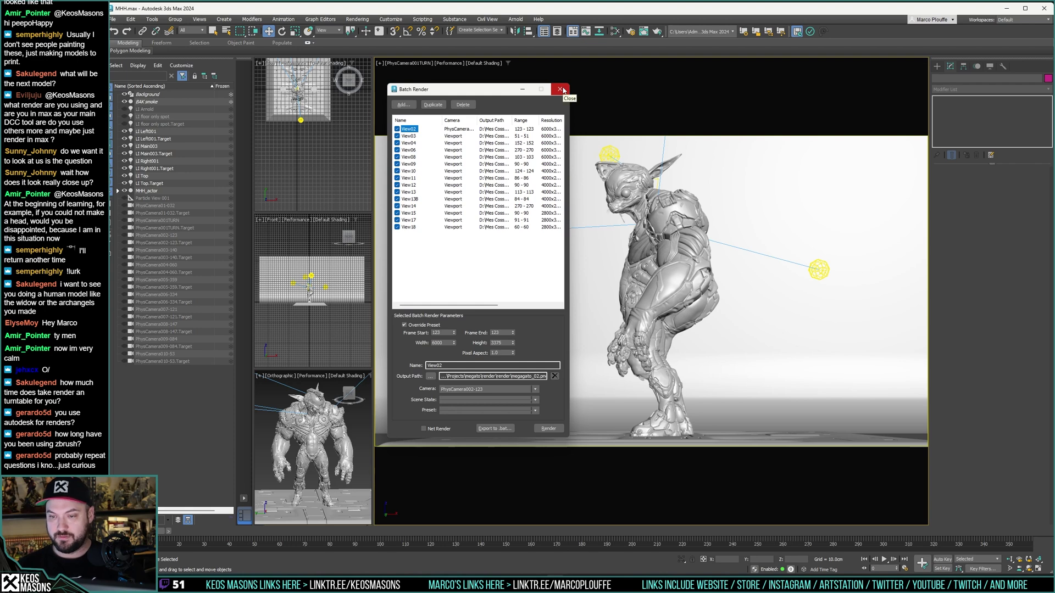
{"action": "left_click", "coordinate": [560, 89]}
Step: Move the timeline to frame 32 and rename PhysCamera01-032 as PhysCamera011-032
{"action": "left_click_drag", "start_coordinate": [146, 532], "coordinate": [224, 534]}
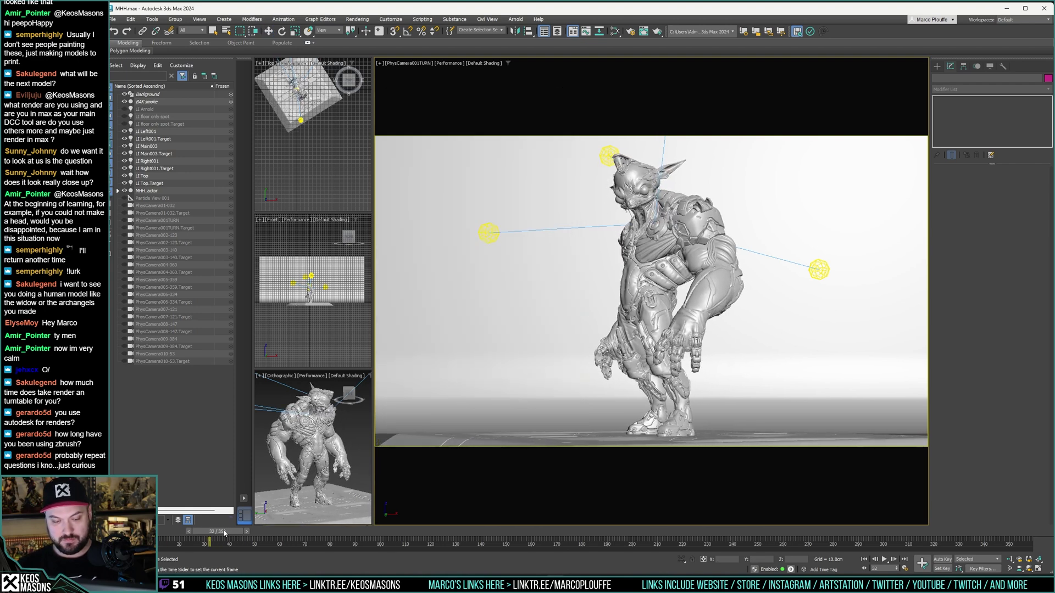
{"action": "key", "text": "w"}
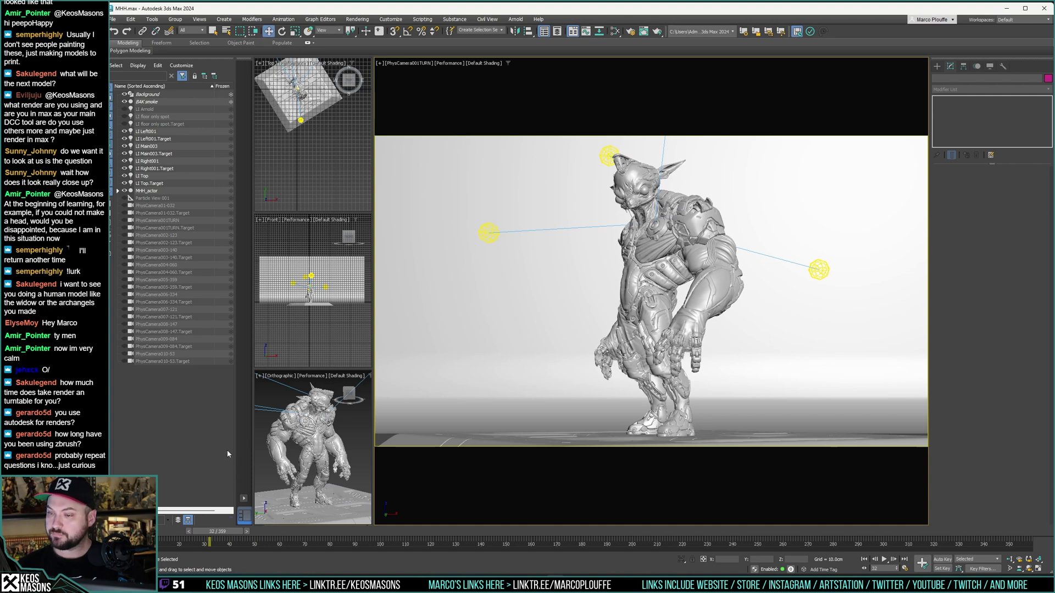
{"action": "left_click", "coordinate": [164, 206]}
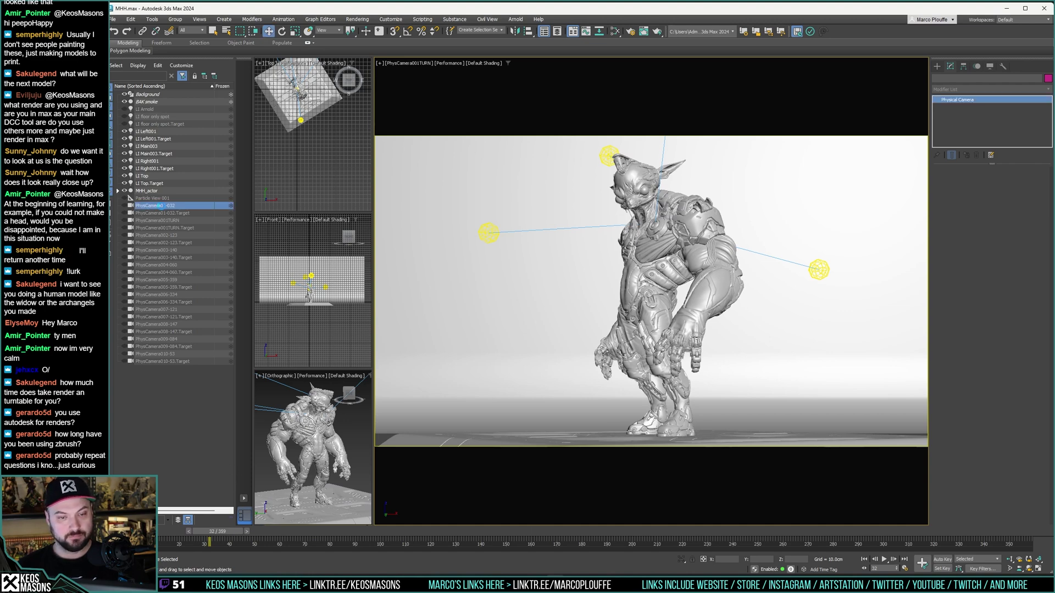
{"action": "left_click", "coordinate": [164, 207]}
{"action": "left_click", "coordinate": [164, 207]}
{"action": "type", "text": "1"}
{"action": "left_click", "coordinate": [176, 221]}
{"action": "left_click", "coordinate": [141, 206]}
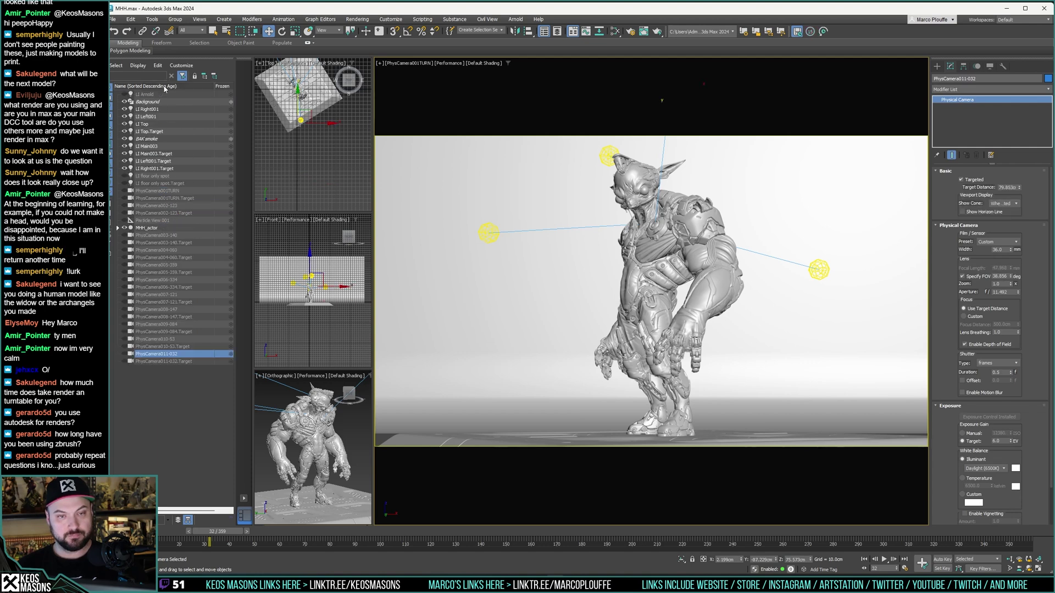
{"action": "left_click", "coordinate": [155, 206]}
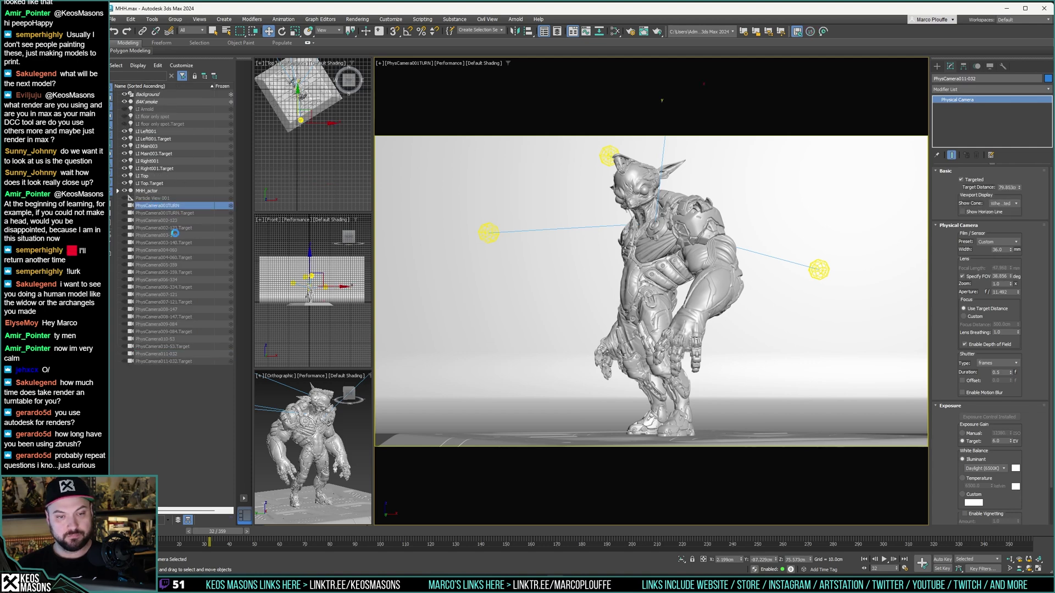
Step: Hide the lights LI Left001, LI Main003, LI Right001 and LI Top together with their targets
{"action": "left_click", "coordinate": [456, 164]}
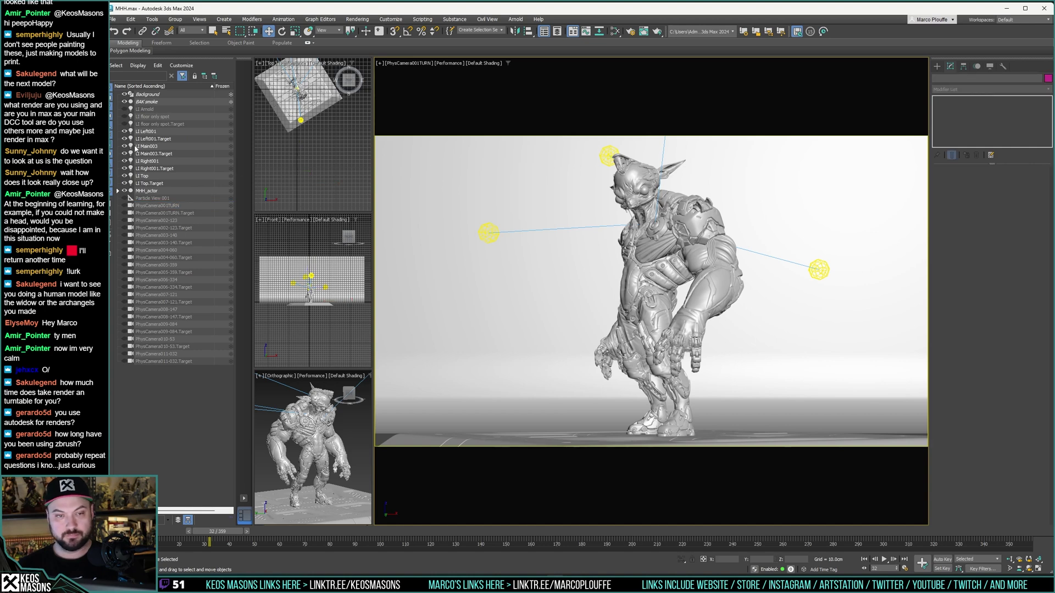
{"action": "left_click_drag", "start_coordinate": [124, 132], "coordinate": [125, 186]}
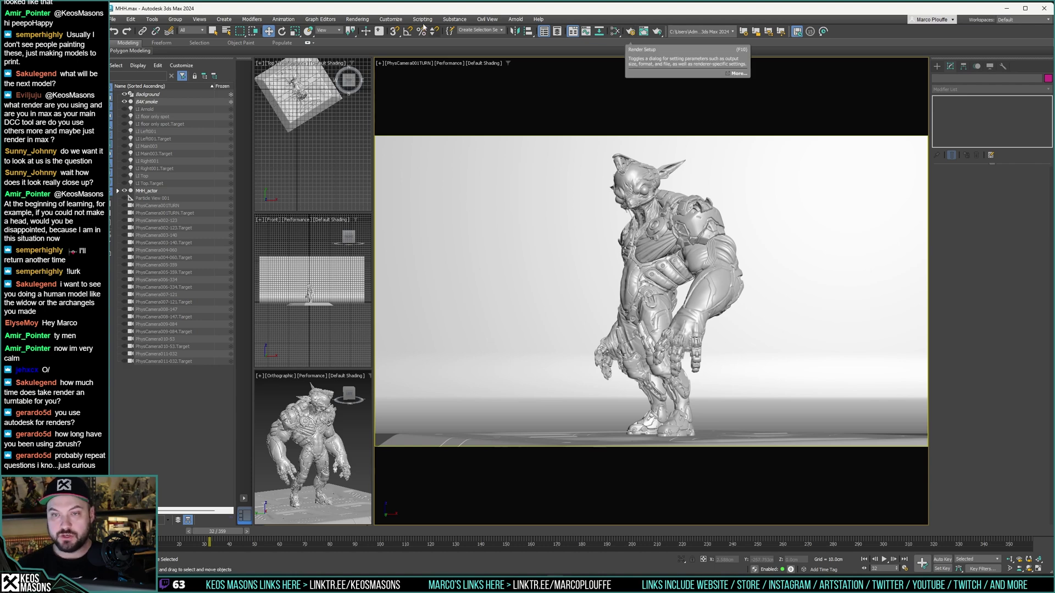
Step: Open the batch render list and set View02's output file to megahuahua_02.png in the megahuahua "renders new\render" folder
{"action": "left_click", "coordinate": [389, 20]}
{"action": "mouse_move", "coordinate": [360, 20]}
{"action": "left_click", "coordinate": [368, 225]}
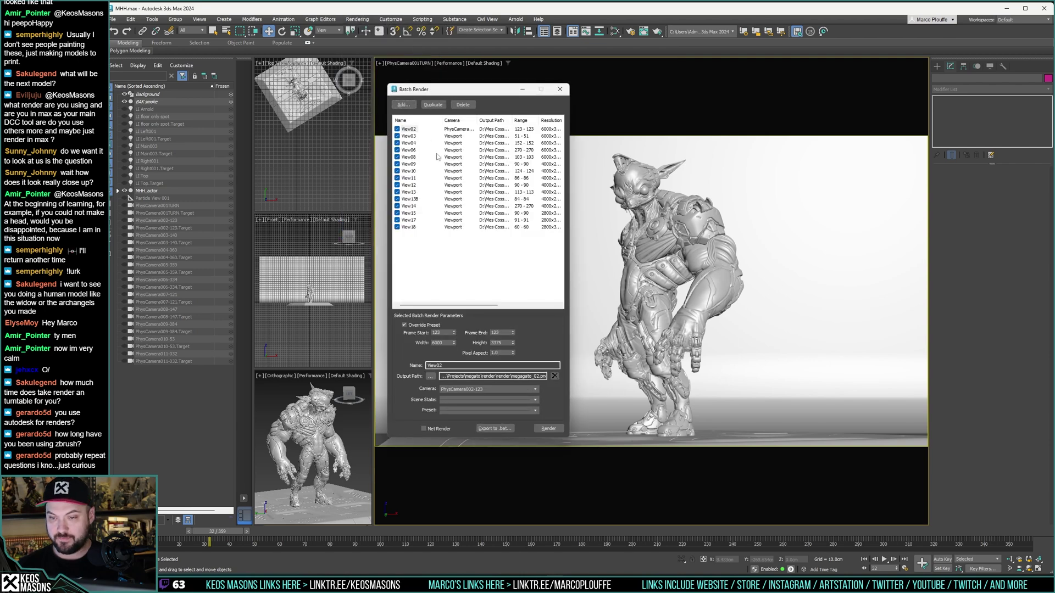
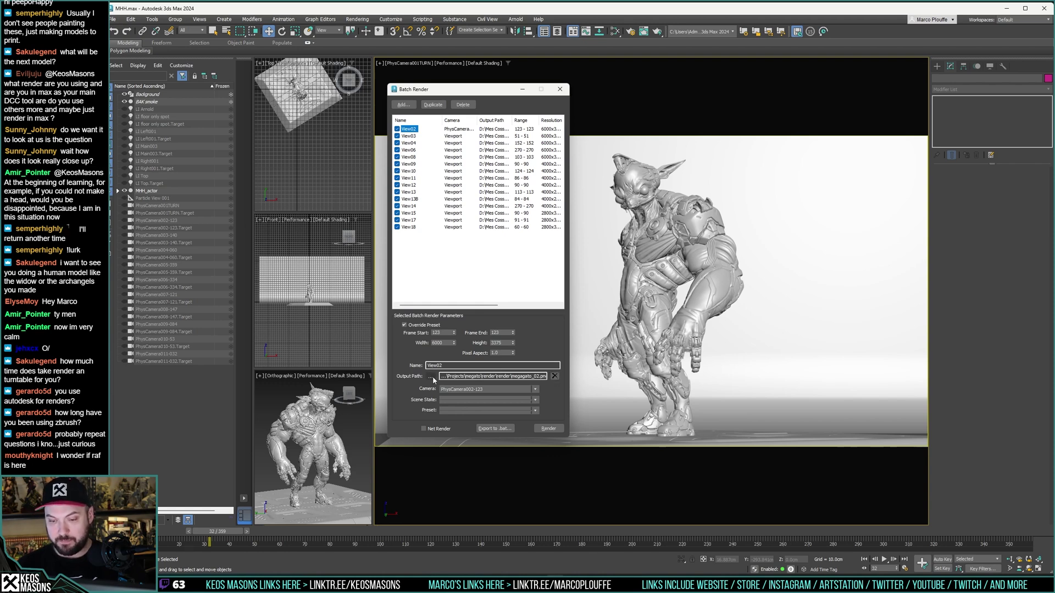
{"action": "left_click", "coordinate": [431, 376]}
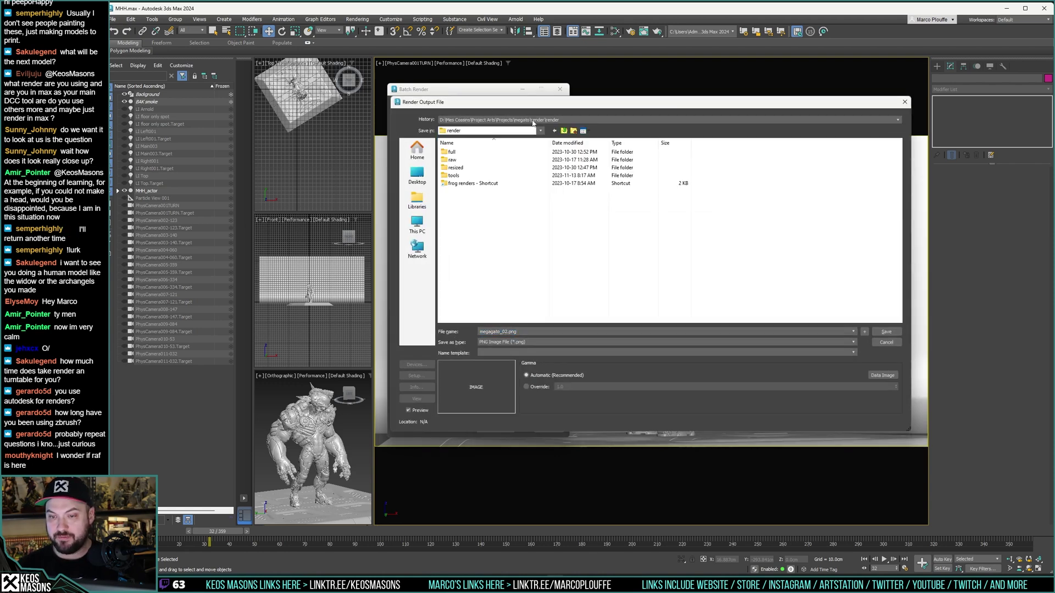
{"action": "left_click", "coordinate": [532, 120]}
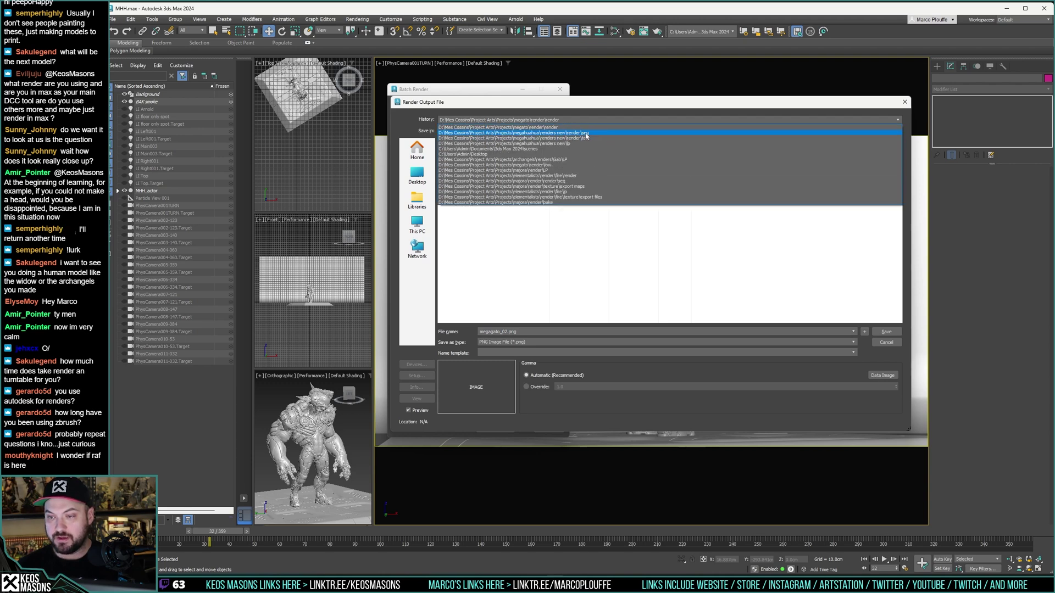
{"action": "left_click", "coordinate": [581, 133]}
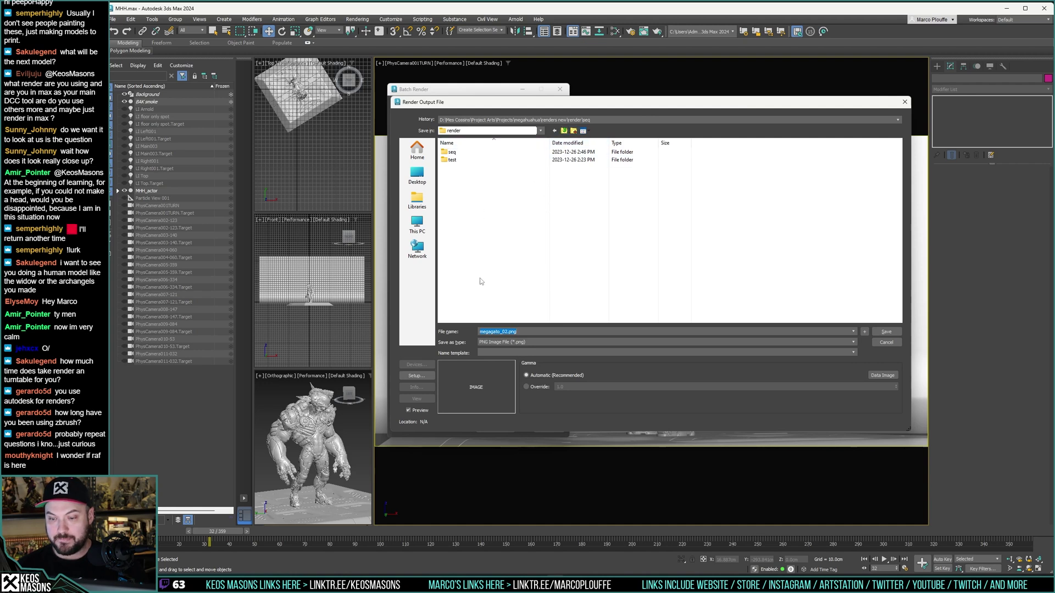
{"action": "left_click", "coordinate": [507, 331]}
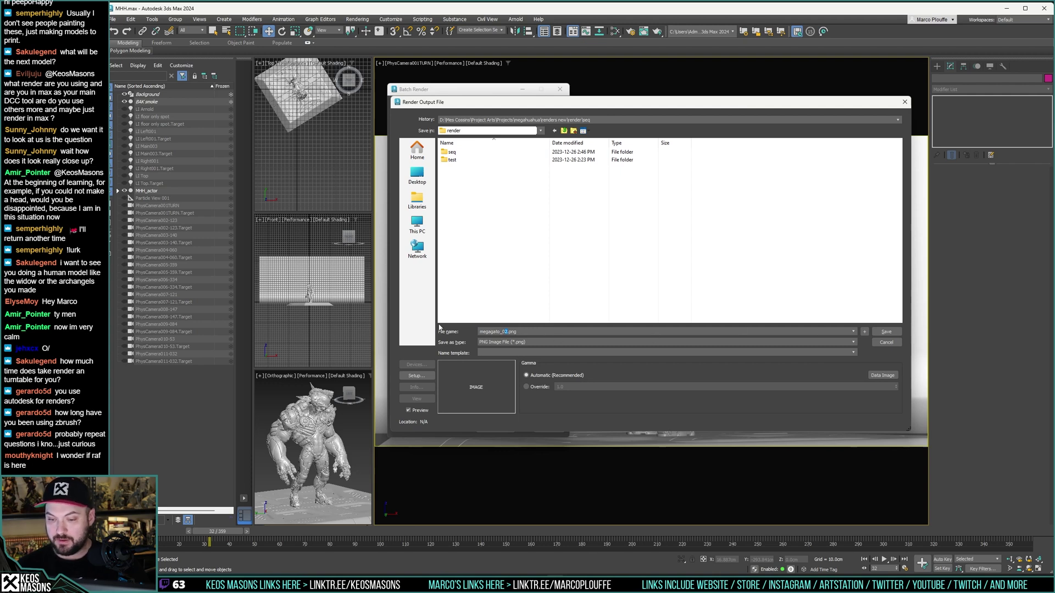
{"action": "left_click_drag", "start_coordinate": [501, 333], "coordinate": [494, 333]}
{"action": "type", "text": "huahua"}
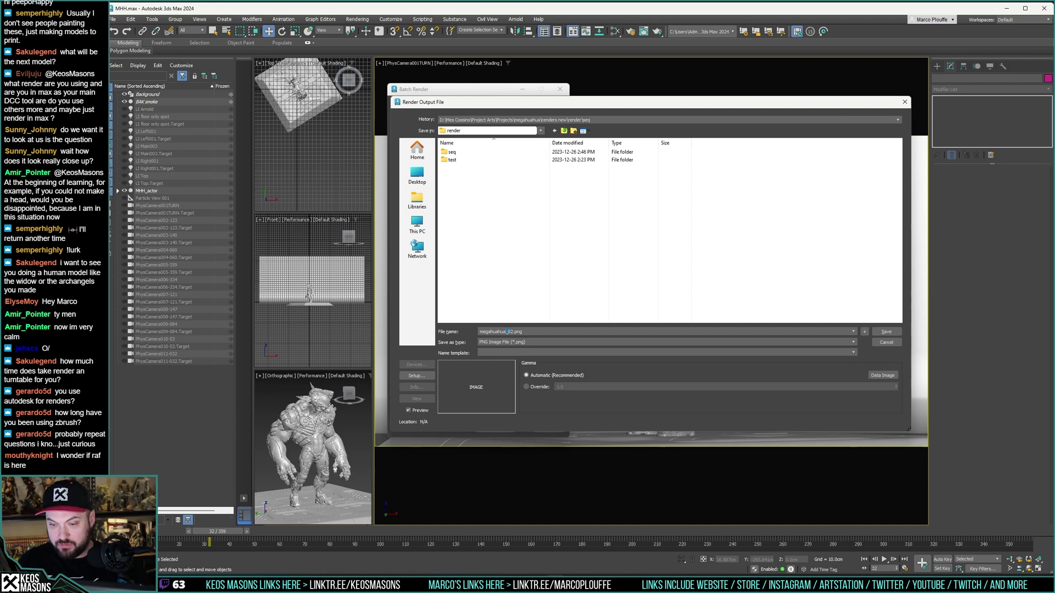
{"action": "left_click", "coordinate": [878, 332]}
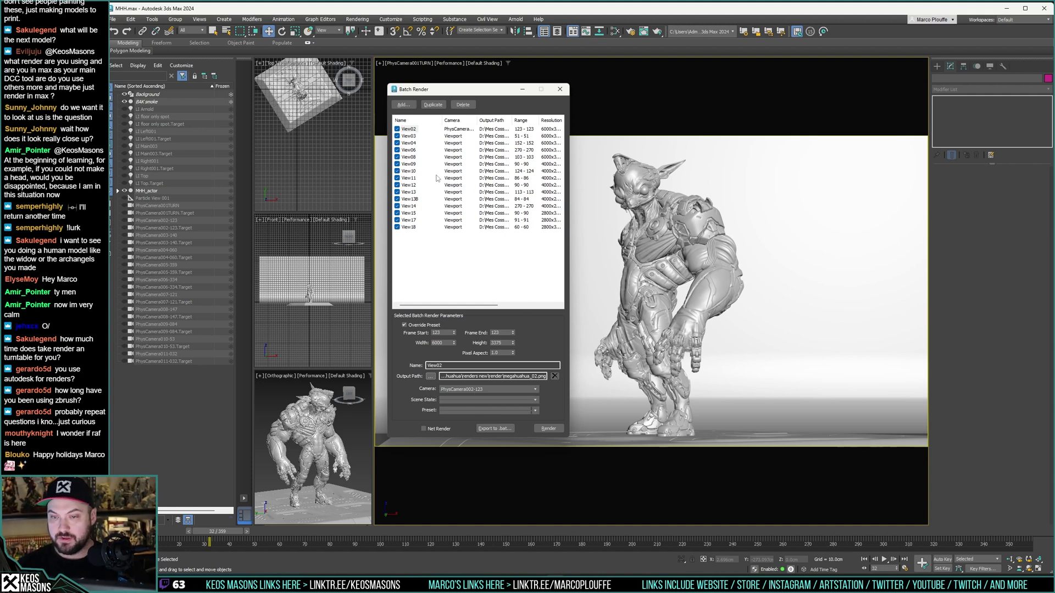
{"action": "left_click", "coordinate": [409, 129]}
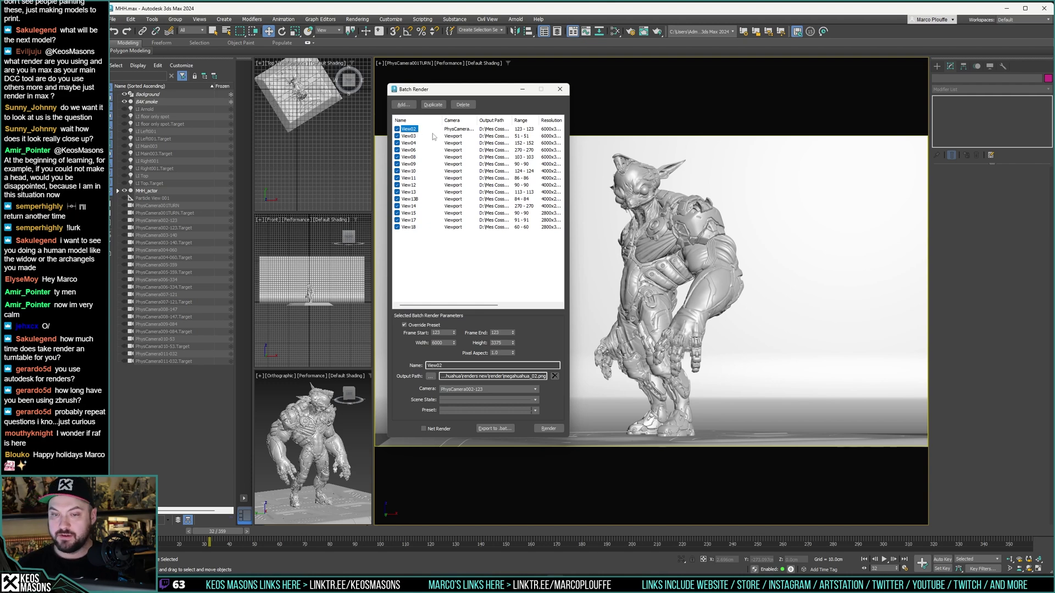
Step: Set the start and end frames of the View03 batch render entry to 140
{"action": "left_click", "coordinate": [408, 137]}
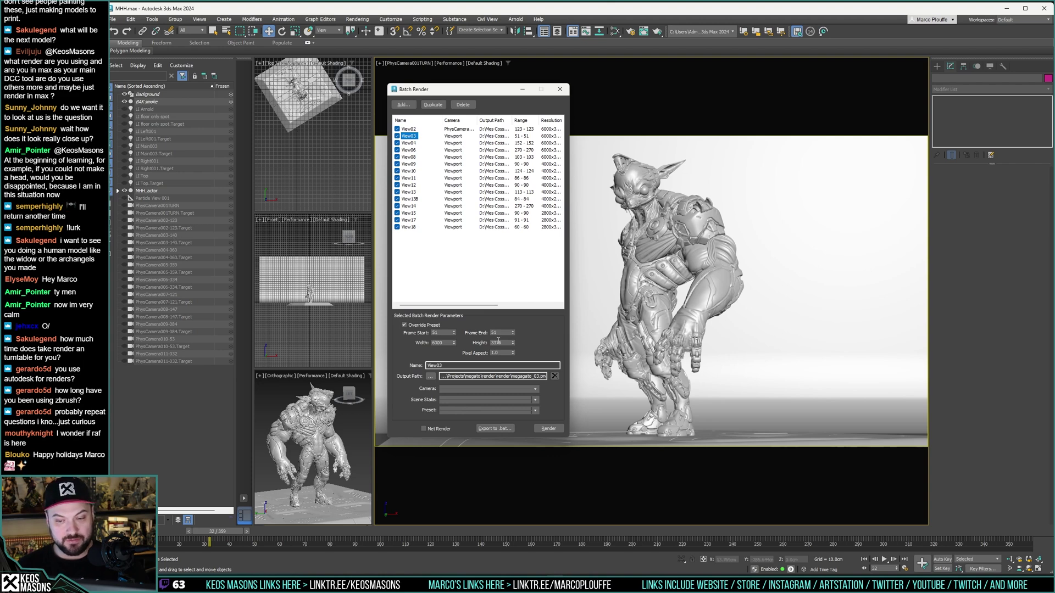
{"action": "double_click", "coordinate": [444, 331]}
{"action": "type", "text": "140"}
{"action": "key", "text": "Return"}
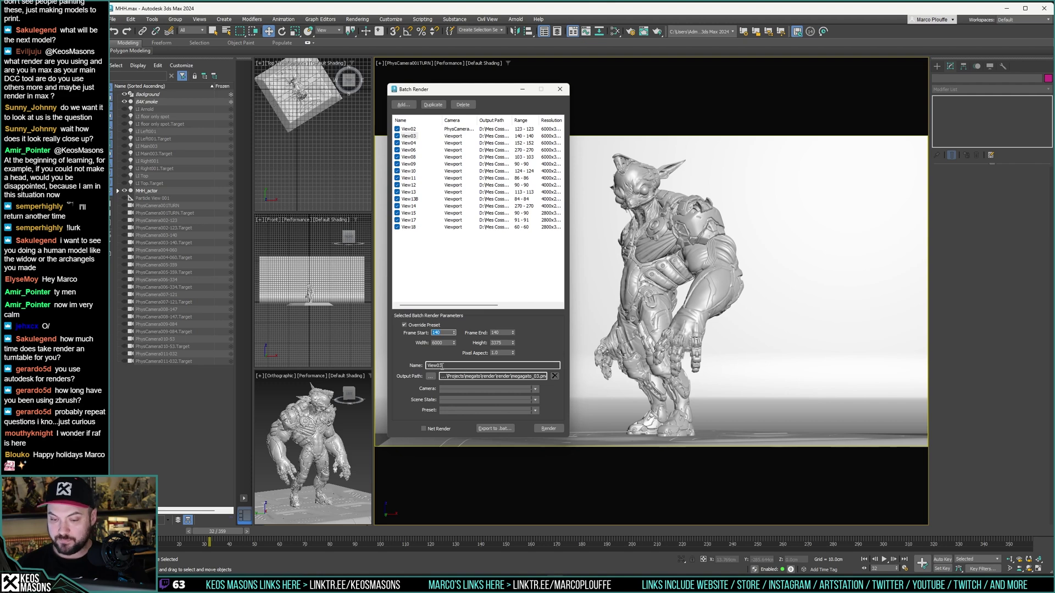
Step: Set View03's output file to megahuahua_03.png in the megahuahua "renders new\render" folder and assign PhysCamera003-140 to it
{"action": "left_click", "coordinate": [430, 376]}
{"action": "left_click", "coordinate": [564, 120]}
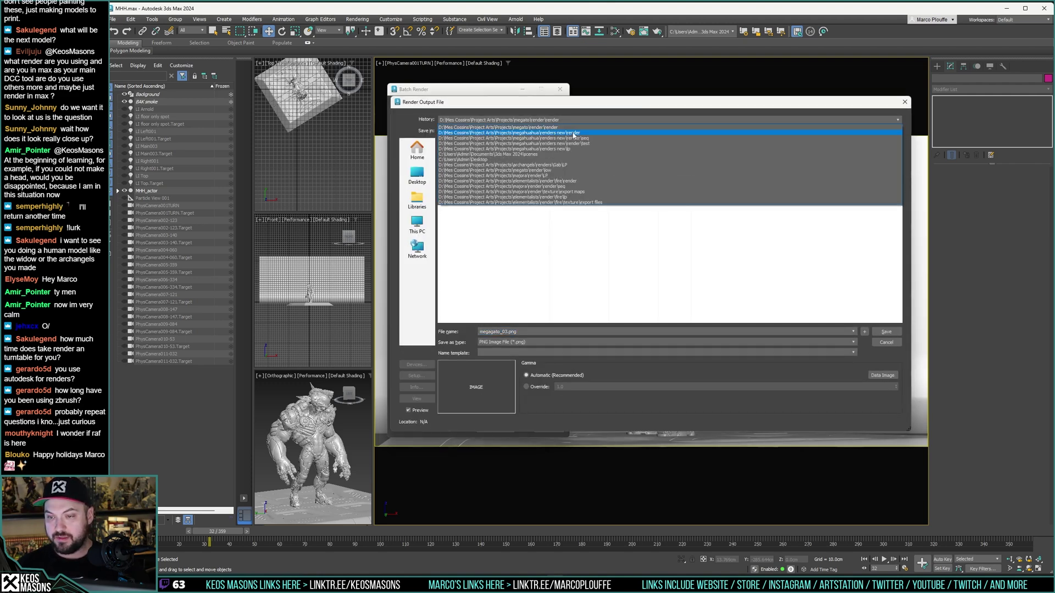
{"action": "left_click", "coordinate": [576, 134]}
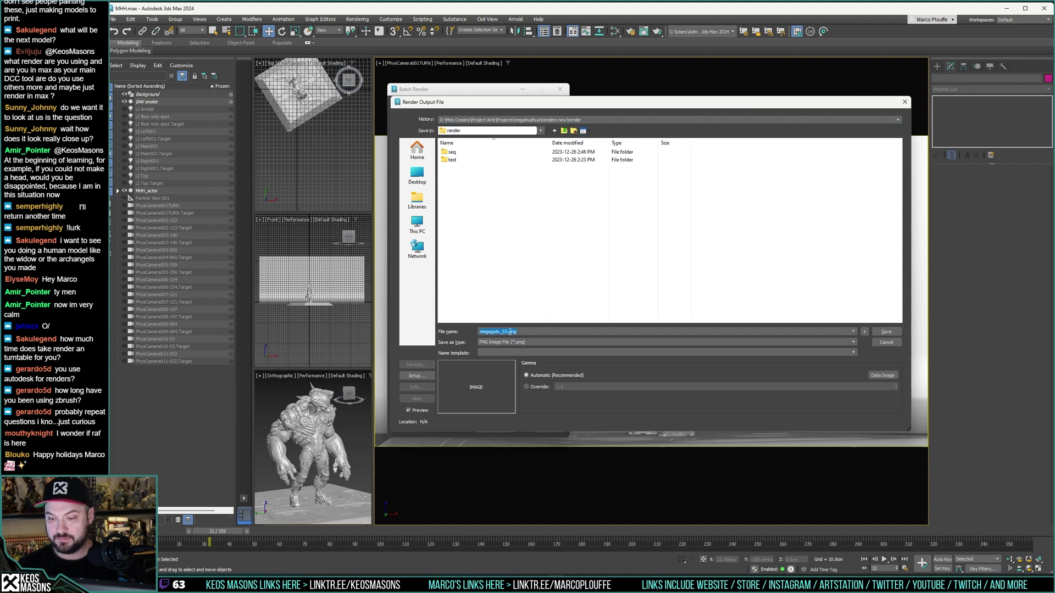
{"action": "type", "text": "megahuahua_"}
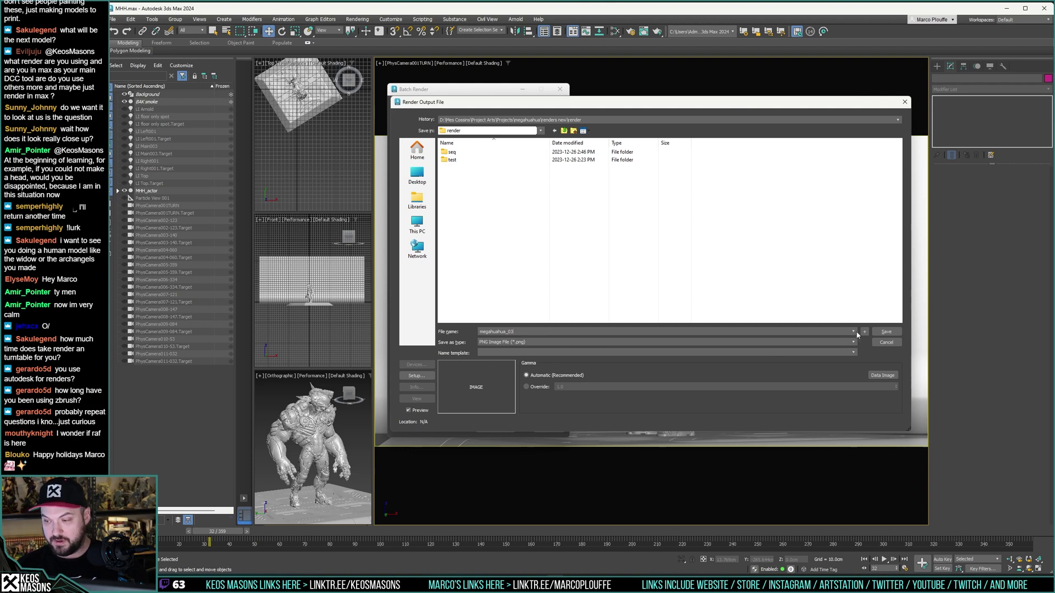
{"action": "left_click", "coordinate": [886, 331]}
{"action": "left_click", "coordinate": [535, 390]}
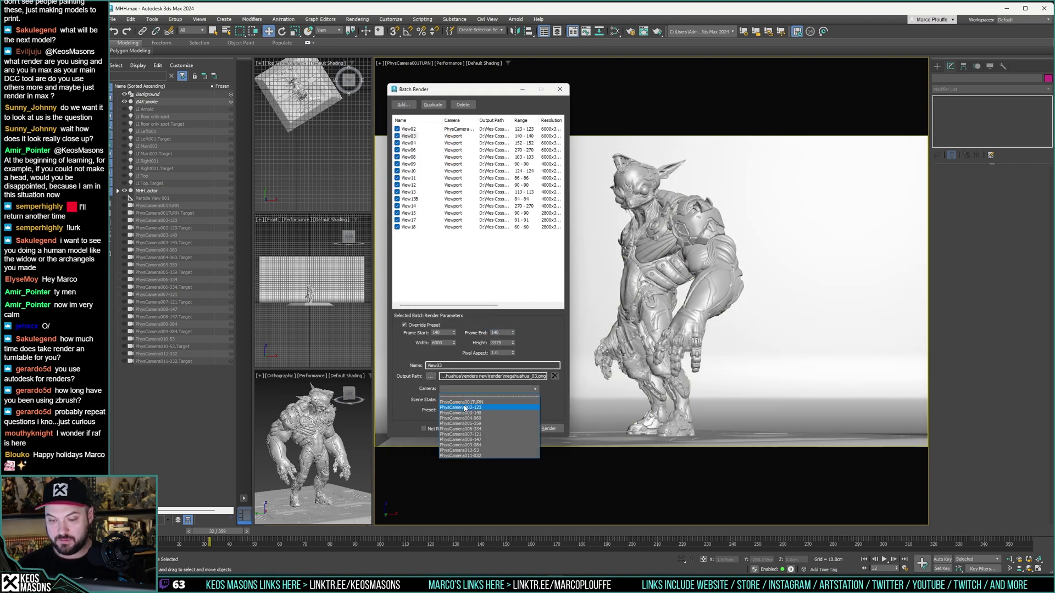
{"action": "left_click", "coordinate": [467, 408]}
Step: Delete all batch render entries after View03, from View04 through View18
{"action": "left_click", "coordinate": [414, 143]}
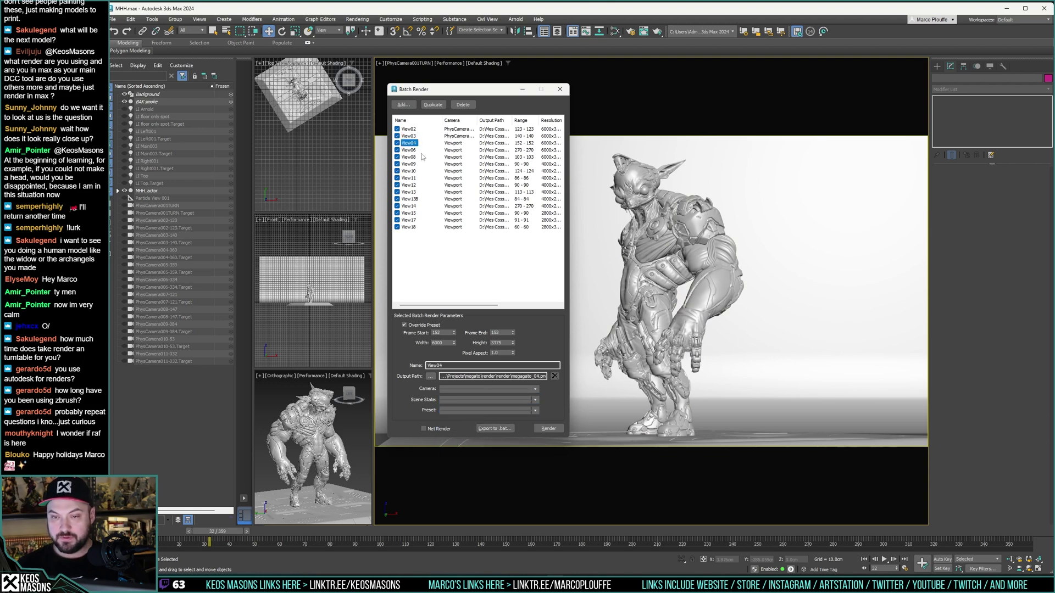
{"action": "left_click", "coordinate": [412, 227]}
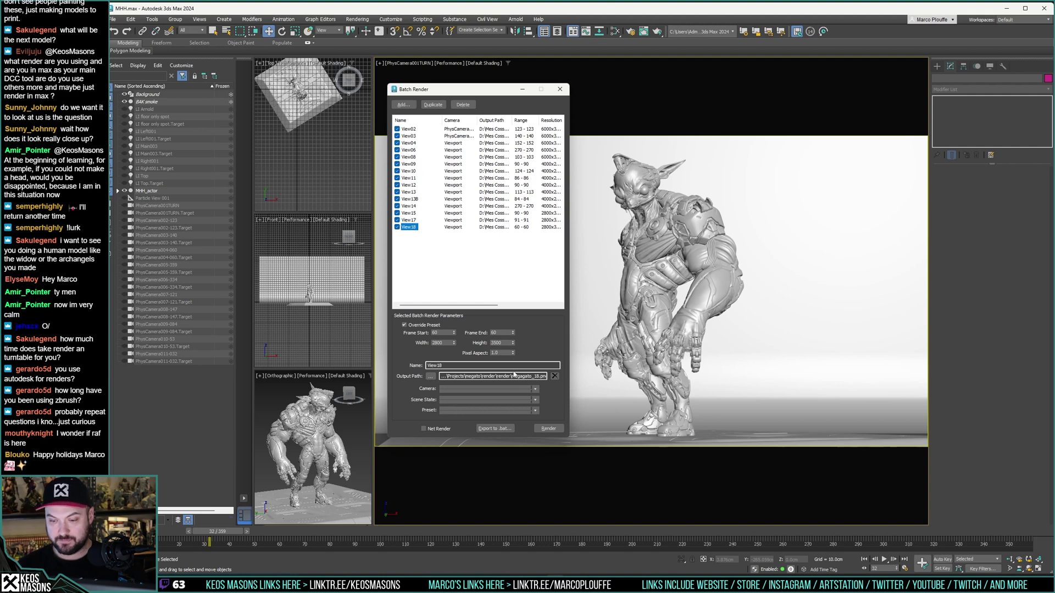
{"action": "left_click", "coordinate": [463, 105]}
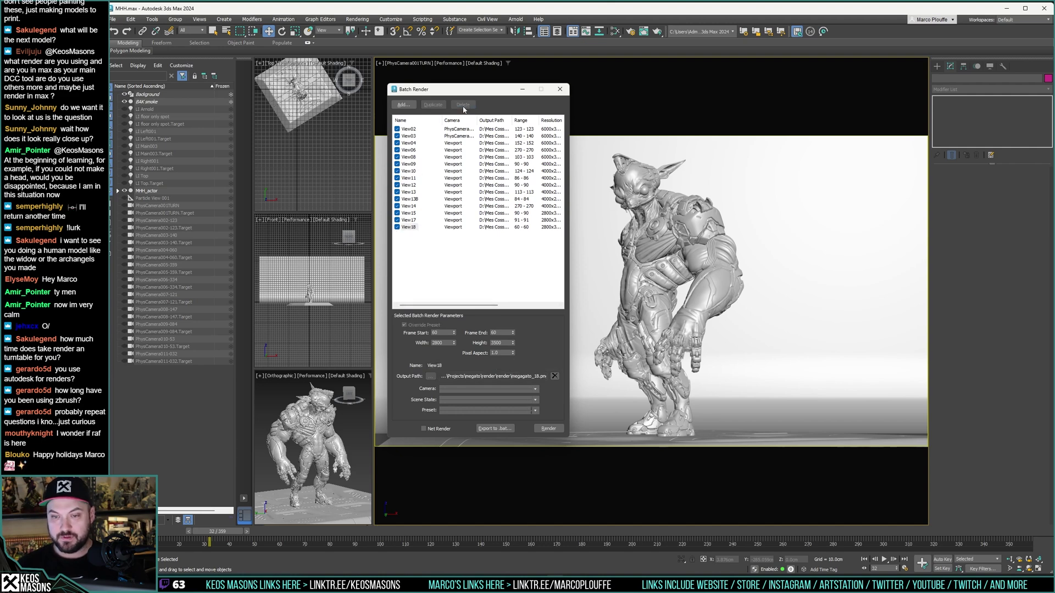
{"action": "left_click", "coordinate": [410, 214]}
{"action": "left_click", "coordinate": [412, 150]}
{"action": "left_click", "coordinate": [463, 104]}
{"action": "left_click", "coordinate": [413, 143]}
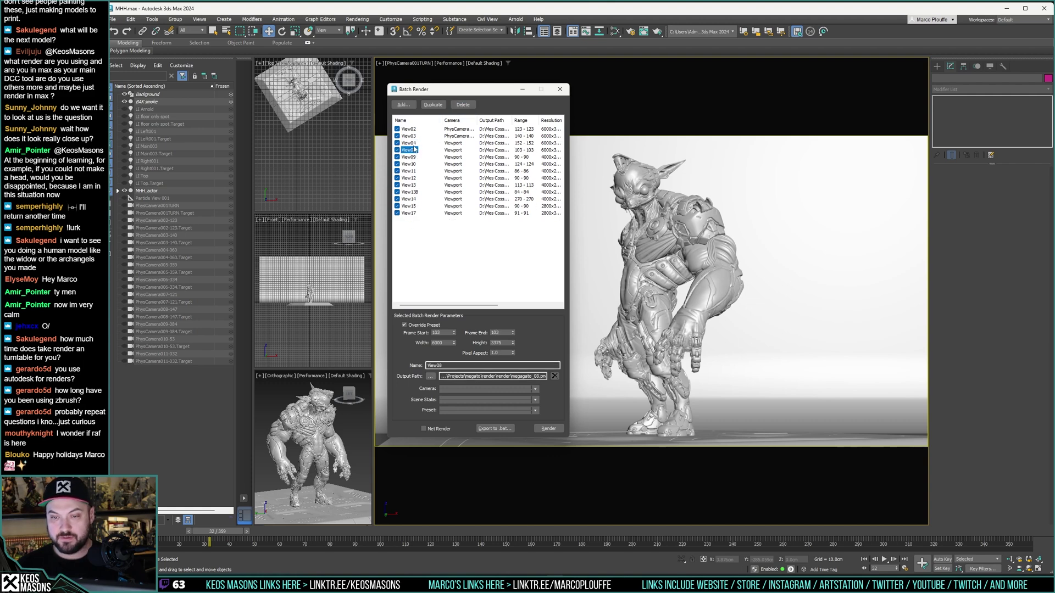
{"action": "left_click", "coordinate": [463, 105]}
{"action": "left_click", "coordinate": [463, 105]}
{"action": "left_click", "coordinate": [463, 105]}
{"action": "left_click", "coordinate": [463, 105]}
{"action": "left_click", "coordinate": [463, 105]}
{"action": "left_click", "coordinate": [461, 105]}
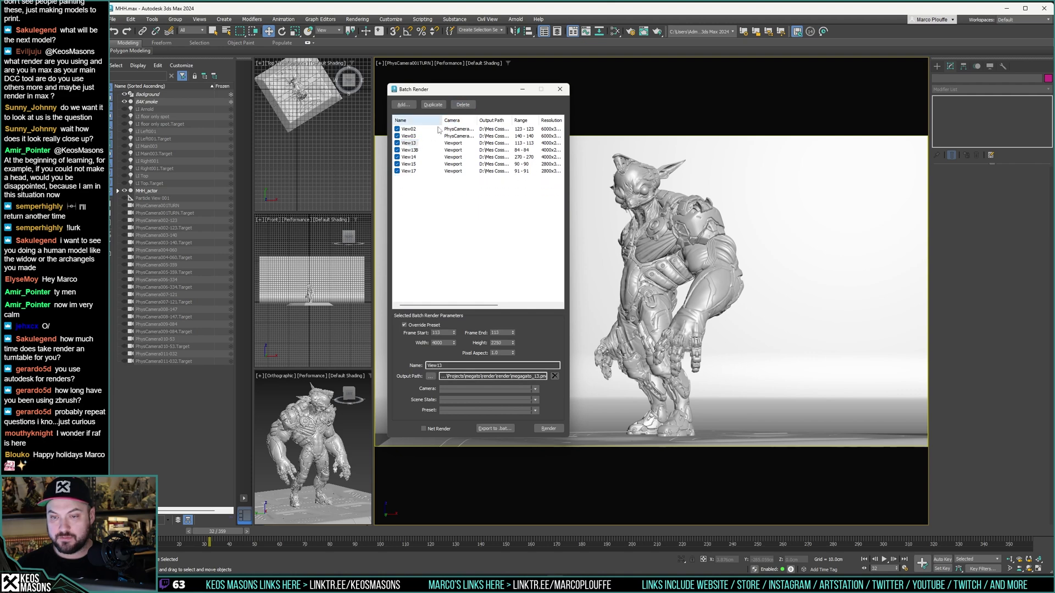
{"action": "left_click", "coordinate": [463, 105]}
{"action": "left_click", "coordinate": [463, 105]}
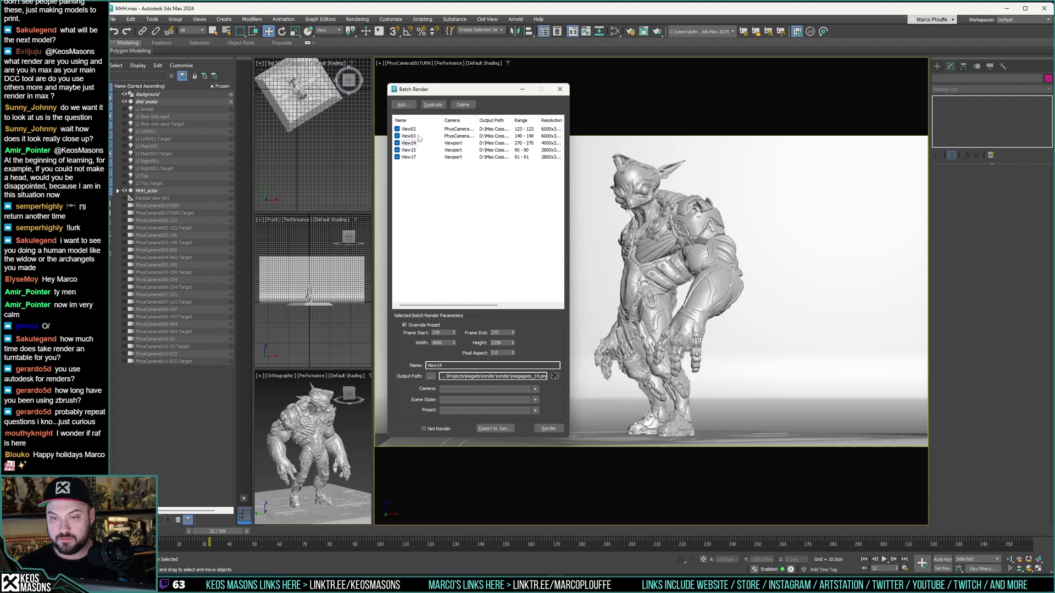
{"action": "left_click", "coordinate": [463, 105]}
{"action": "left_click", "coordinate": [462, 104]}
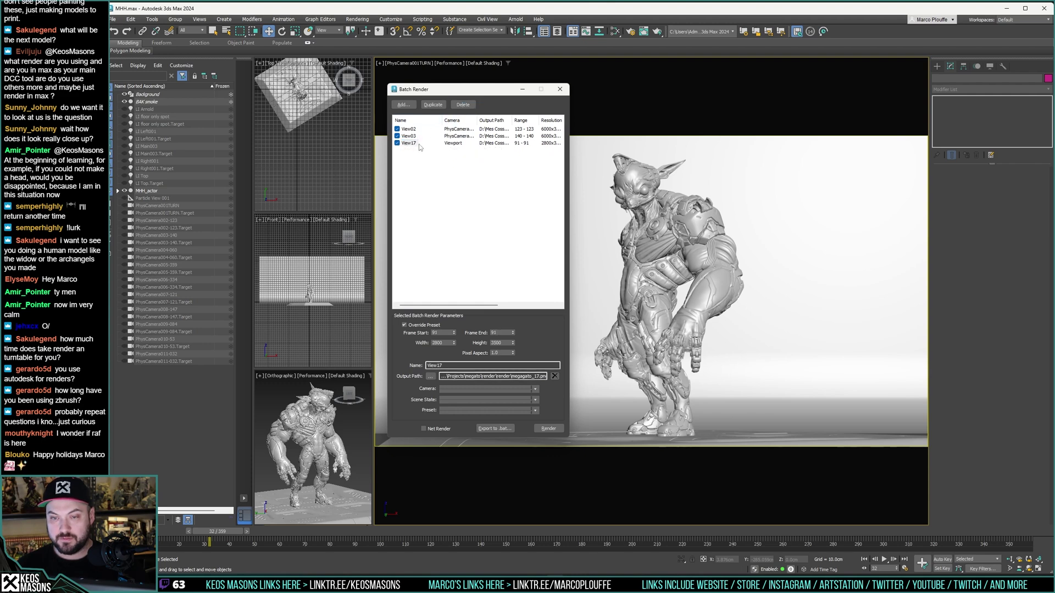
{"action": "left_click", "coordinate": [462, 104]}
Step: Duplicate the View03 batch render entry and set the copy's start and end frames to 60
{"action": "left_click", "coordinate": [429, 106]}
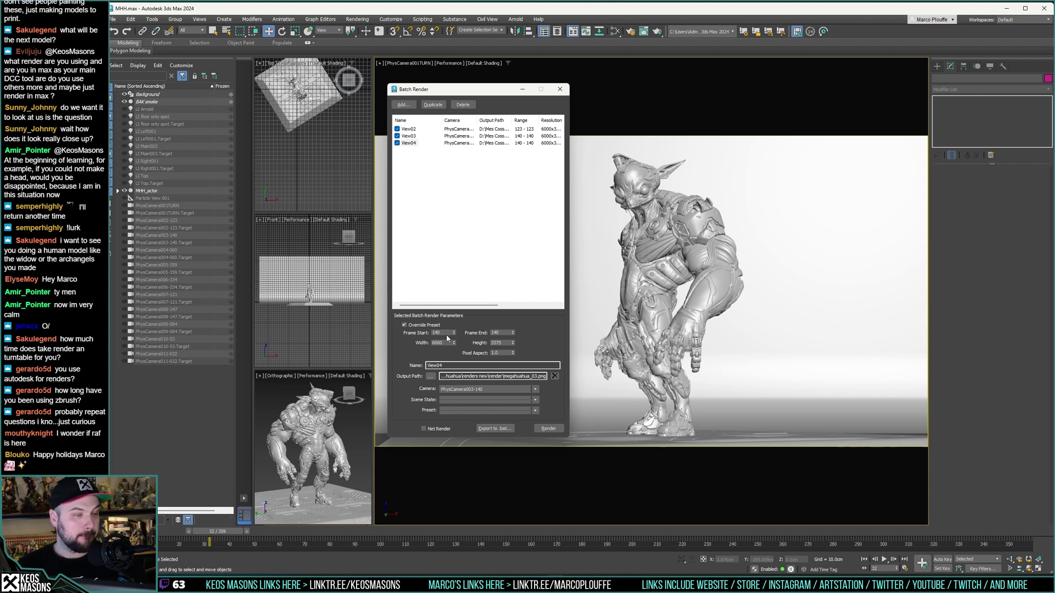
{"action": "left_click_drag", "start_coordinate": [441, 332], "coordinate": [397, 326]}
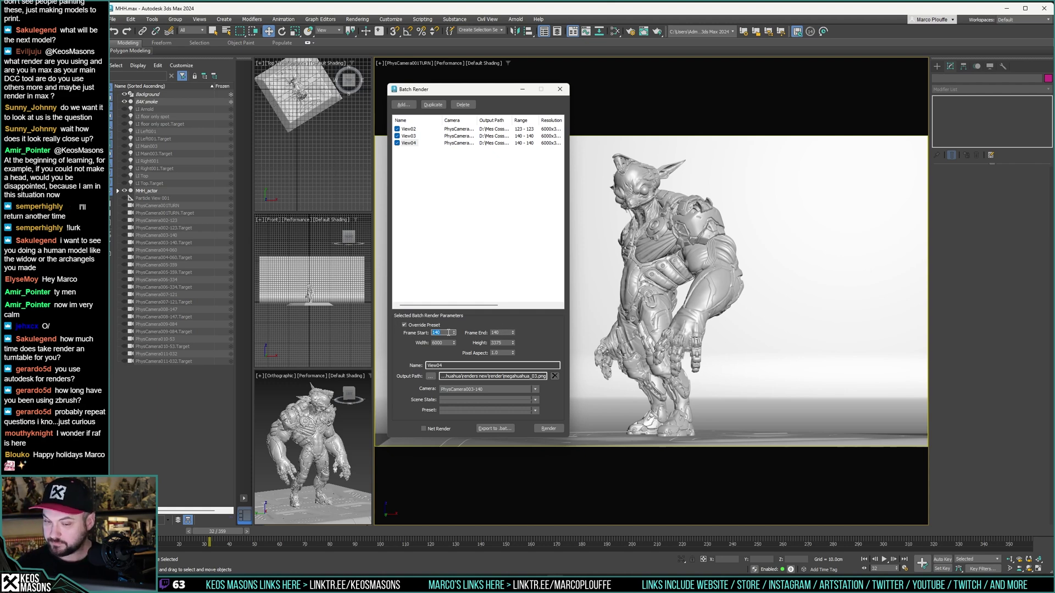
{"action": "double_click", "coordinate": [503, 332]}
{"action": "type", "text": "060"}
{"action": "double_click", "coordinate": [501, 343]}
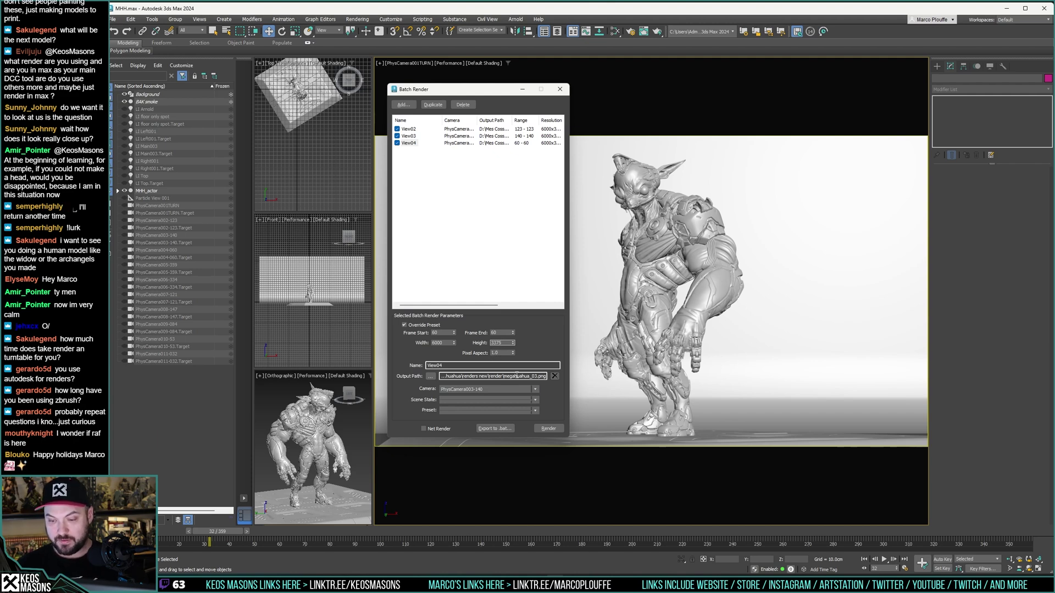
Step: Set View04's output file to megahuahua_04.png and assign PhysCamera004-060 as its camera
{"action": "left_click", "coordinate": [430, 376]}
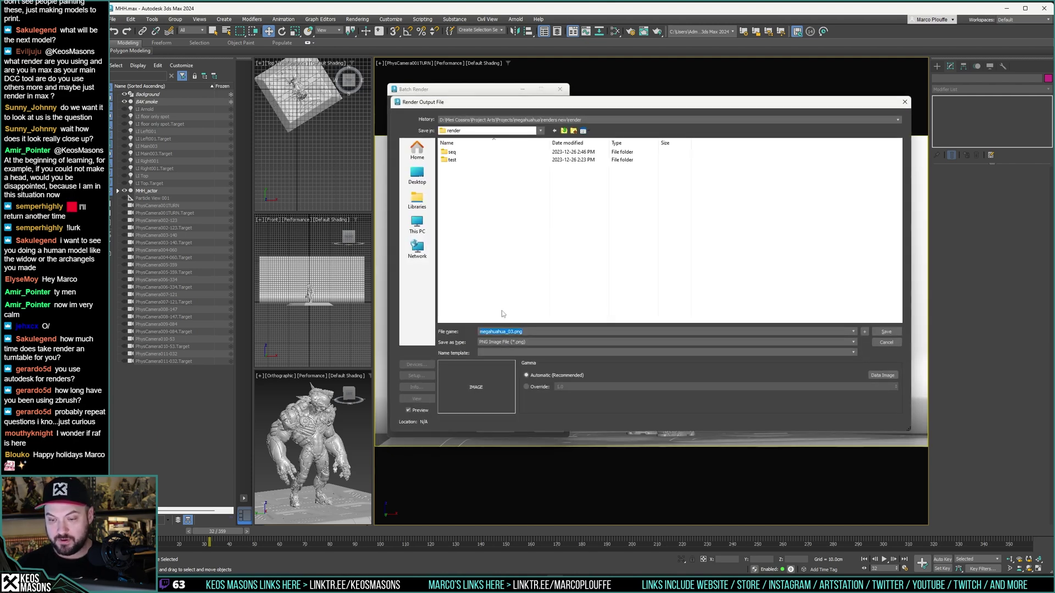
{"action": "left_click", "coordinate": [512, 331]}
{"action": "key", "text": "BackSpace"}
{"action": "type", "text": "4"}
{"action": "key", "text": "Return"}
{"action": "left_click", "coordinate": [489, 388]}
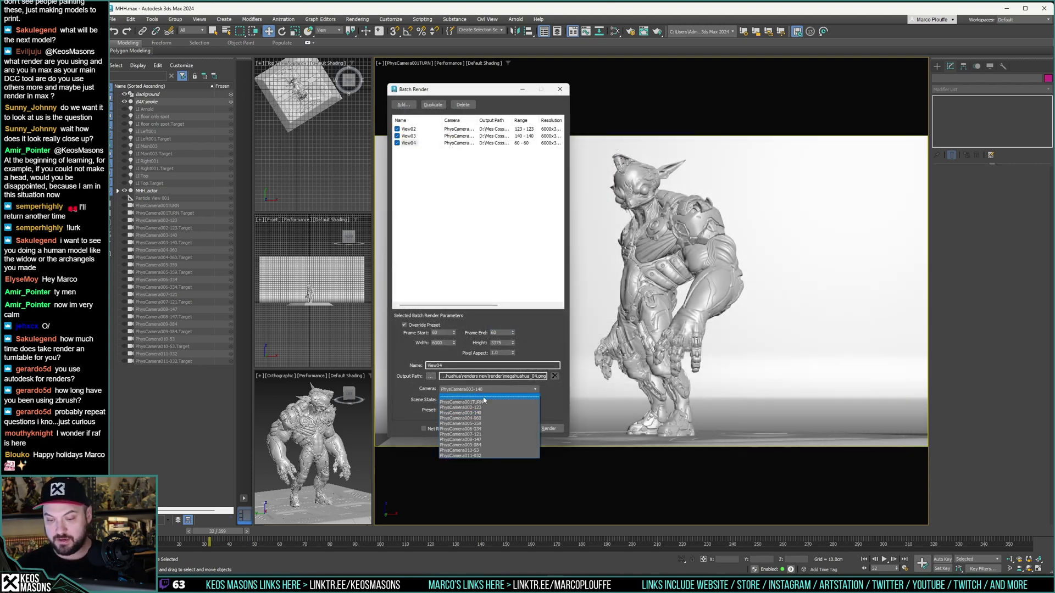
{"action": "left_click", "coordinate": [479, 418]}
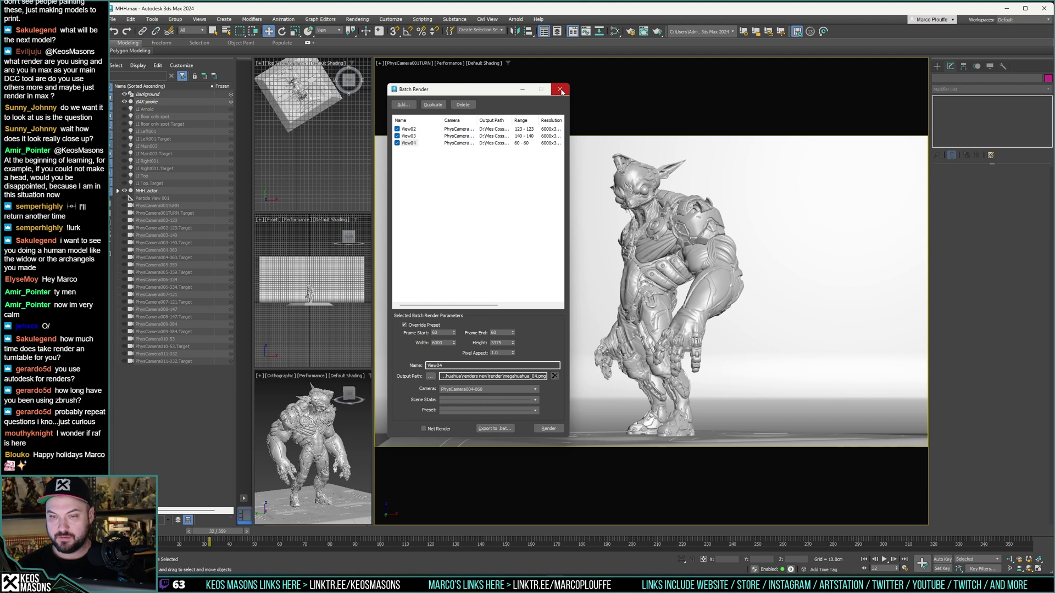
Step: Move the batch render window aside, check the views through PhysCamera005-359, PhysCamera006-334 and PhysCamera007-121, and return to PhysCamera001TURN
{"action": "left_click_drag", "start_coordinate": [494, 89], "coordinate": [847, 75]}
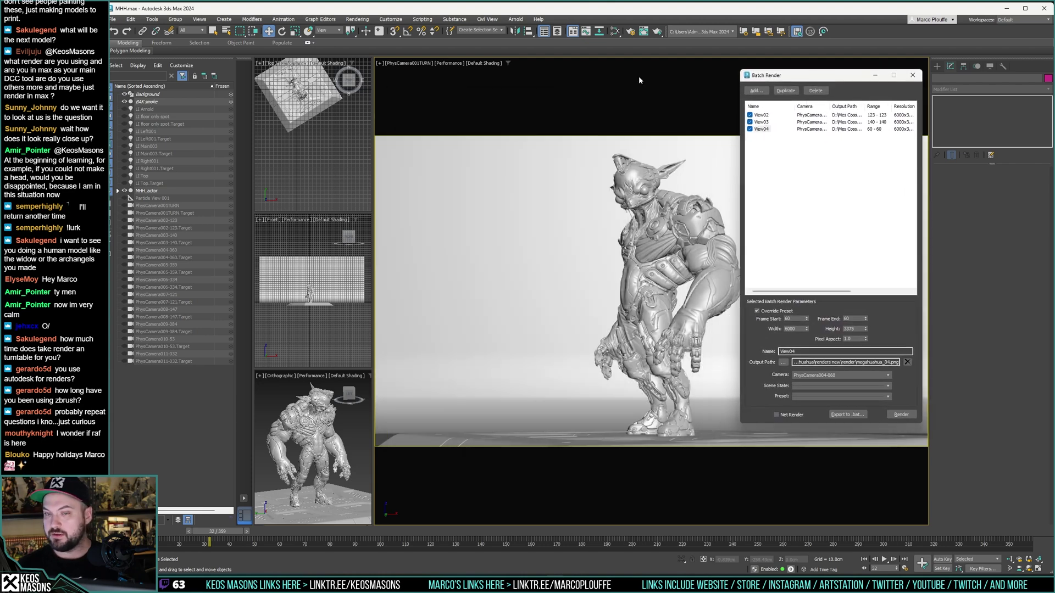
{"action": "left_click", "coordinate": [406, 65]}
{"action": "mouse_move", "coordinate": [413, 73]}
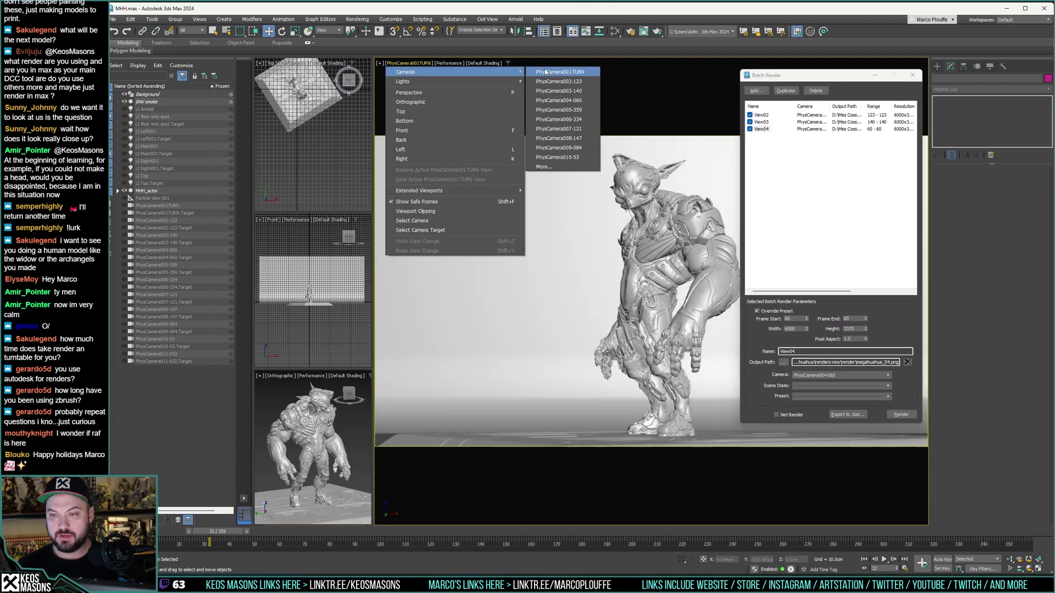
{"action": "left_click", "coordinate": [567, 109]}
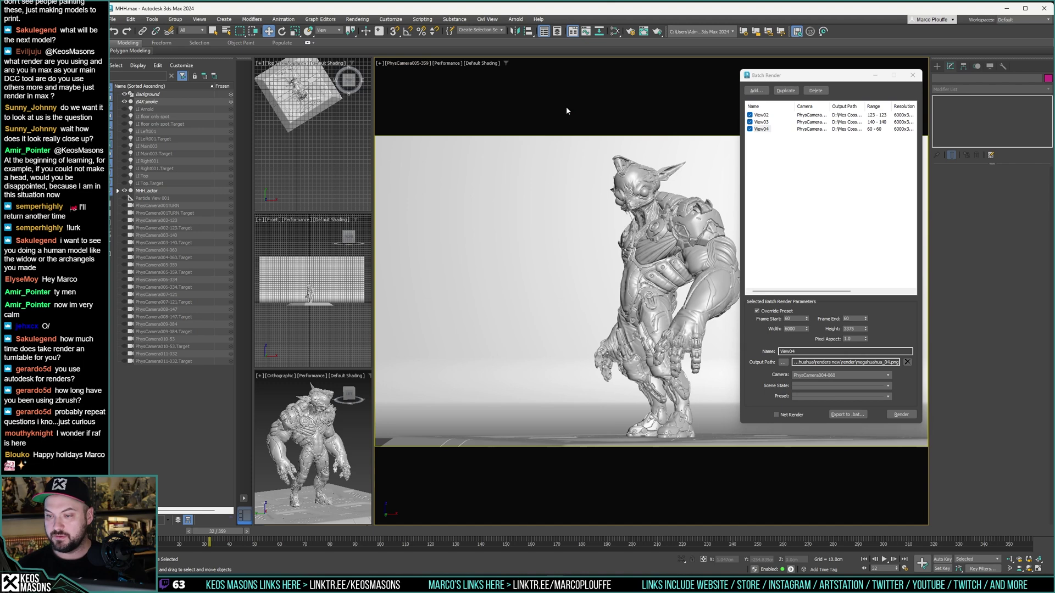
{"action": "left_click", "coordinate": [405, 66]}
{"action": "mouse_move", "coordinate": [413, 72]}
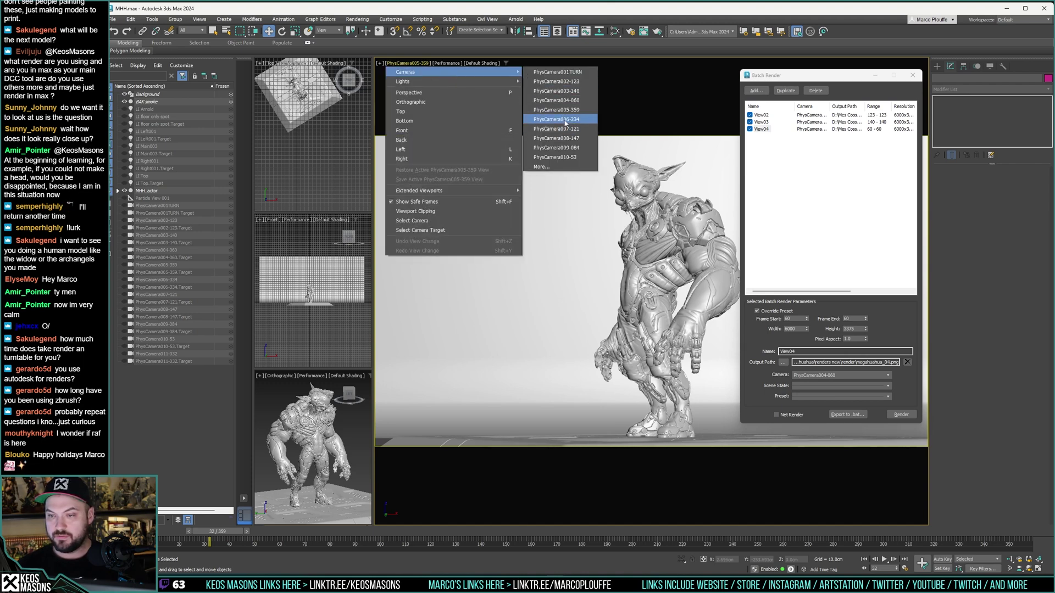
{"action": "left_click", "coordinate": [566, 120]}
{"action": "left_click", "coordinate": [405, 63]}
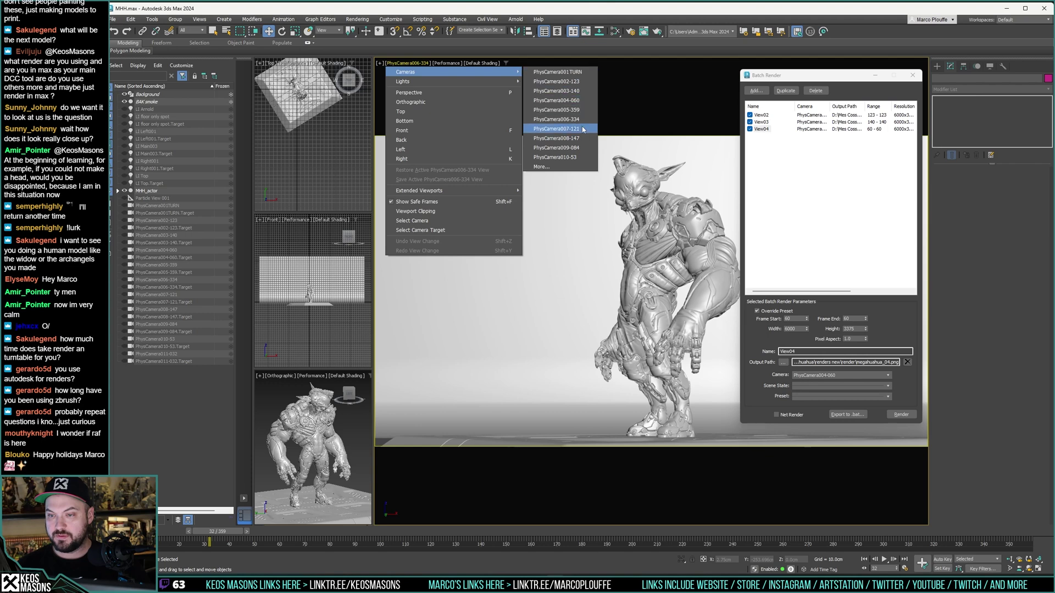
{"action": "left_click", "coordinate": [565, 129]}
{"action": "left_click", "coordinate": [676, 176]}
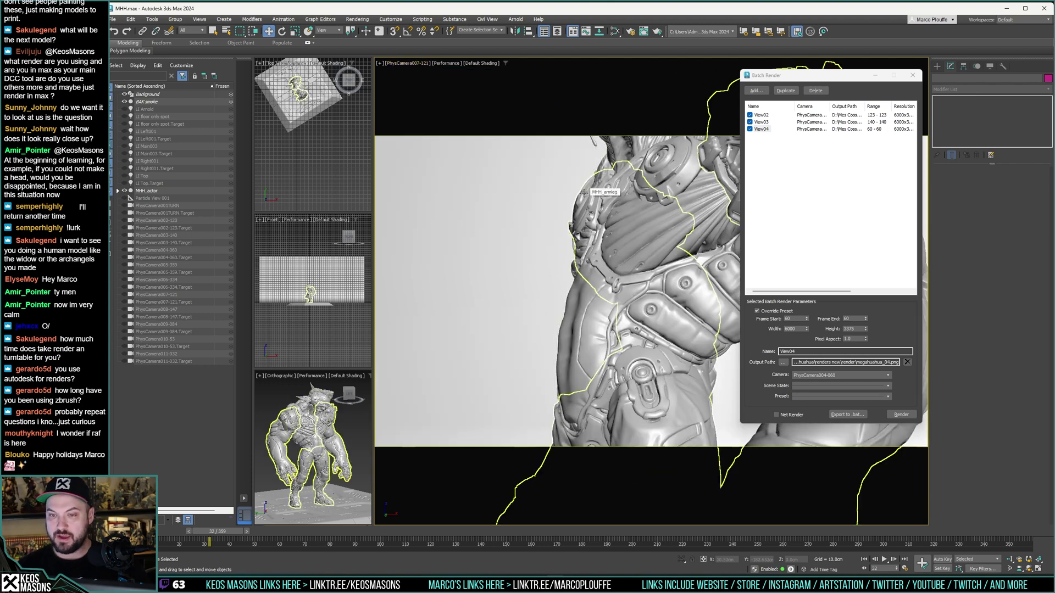
{"action": "left_click", "coordinate": [401, 65]}
{"action": "mouse_move", "coordinate": [495, 74]}
{"action": "left_click", "coordinate": [592, 78]}
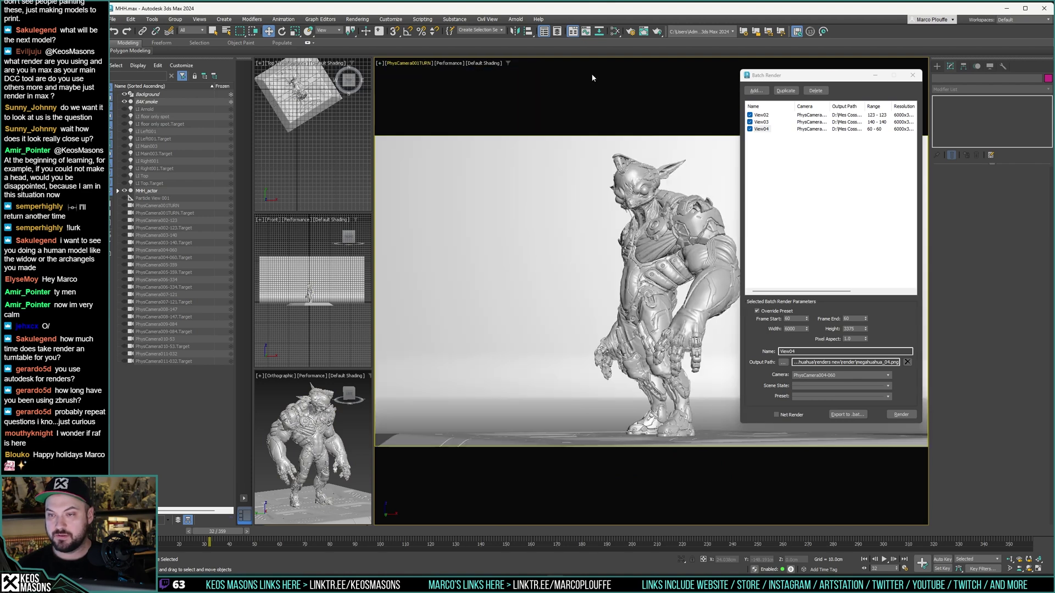
Step: Duplicate the View04 batch render entry, setting the copy's start and end frames to 359 and its camera to PhysCamera005-359
{"action": "left_click", "coordinate": [785, 91]}
{"action": "left_click", "coordinate": [762, 136]}
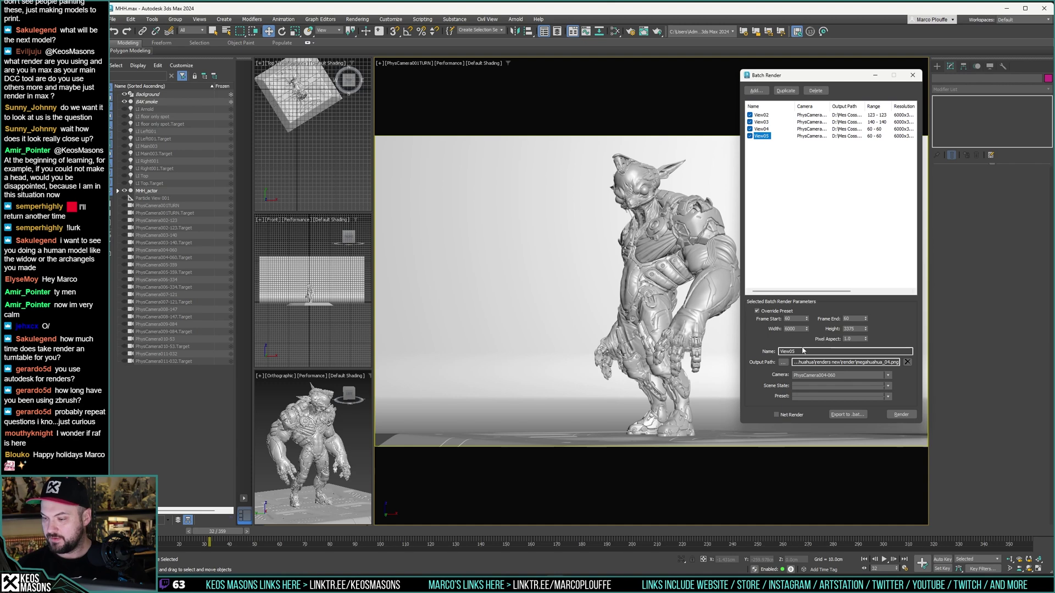
{"action": "left_click_drag", "start_coordinate": [794, 317], "coordinate": [731, 316]}
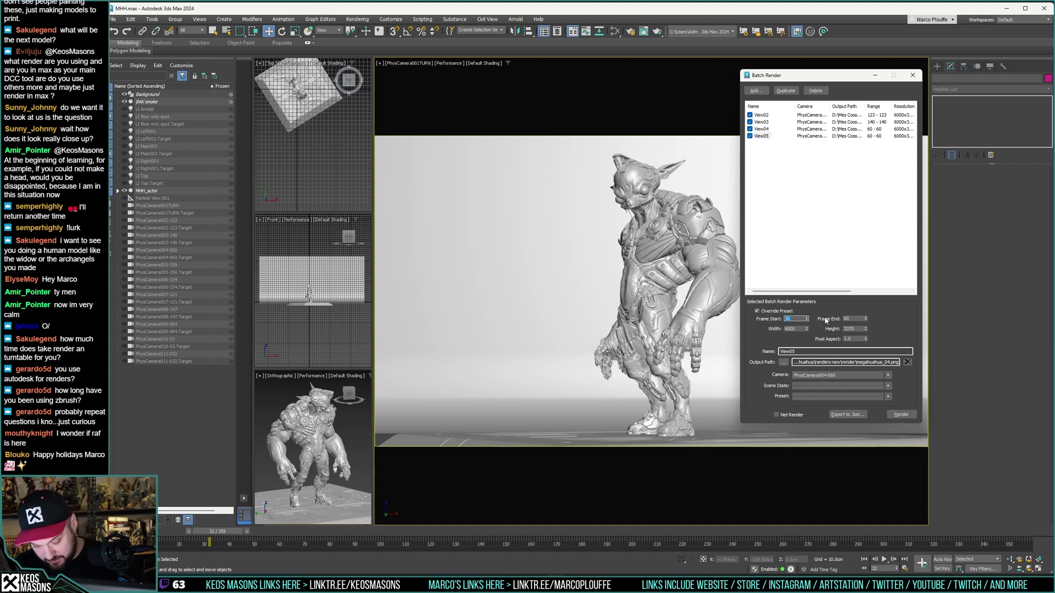
{"action": "type", "text": "359"}
{"action": "left_click", "coordinate": [855, 319]}
{"action": "left_click", "coordinate": [837, 375]}
{"action": "left_click", "coordinate": [808, 409]}
Step: Set View05's render output file to megahuahua_05.png
{"action": "left_click", "coordinate": [785, 363]}
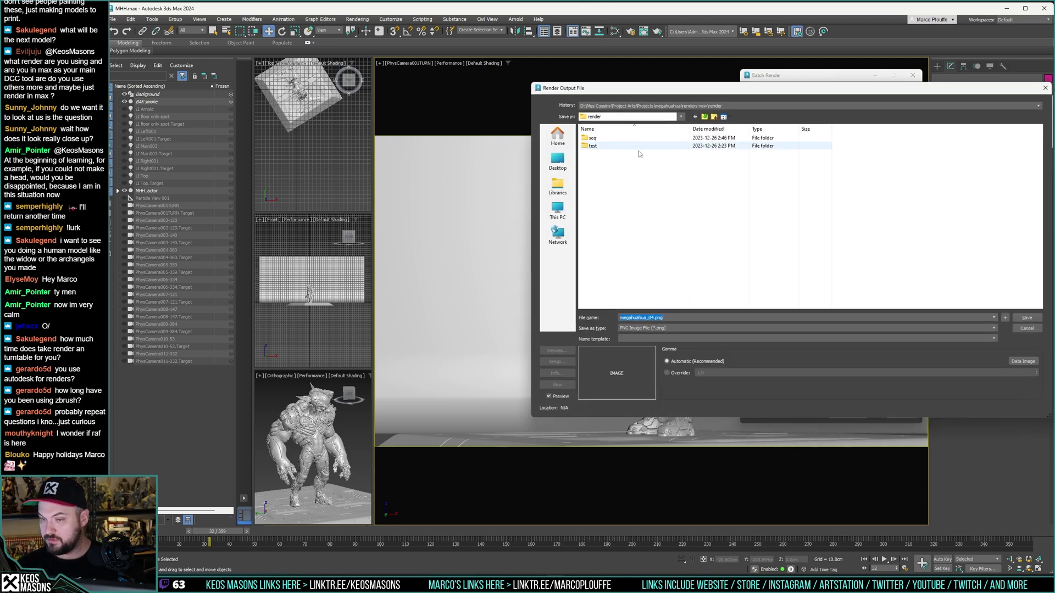
{"action": "left_click", "coordinate": [653, 318]}
{"action": "key", "text": "BackSpace"}
{"action": "type", "text": "5"}
{"action": "key", "text": "Return"}
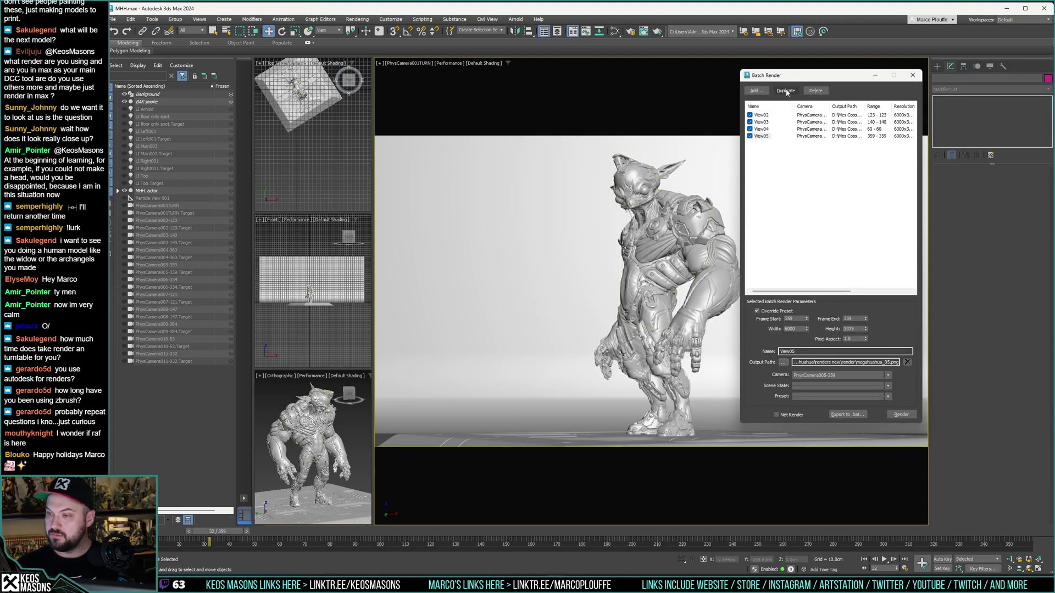
Step: Duplicate the View05 batch render entry twice
{"action": "left_click", "coordinate": [763, 136]}
{"action": "left_click", "coordinate": [785, 90]}
{"action": "left_click", "coordinate": [785, 90]}
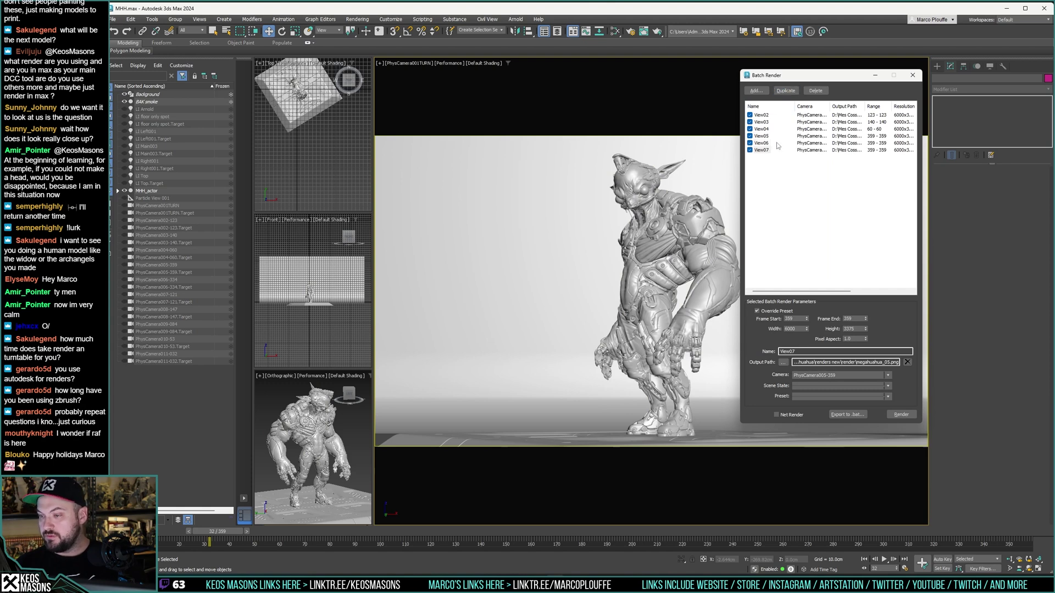
Step: Redo the undone node visibility edit and delete the surplus View07 batch render entry
{"action": "left_click", "coordinate": [761, 150]}
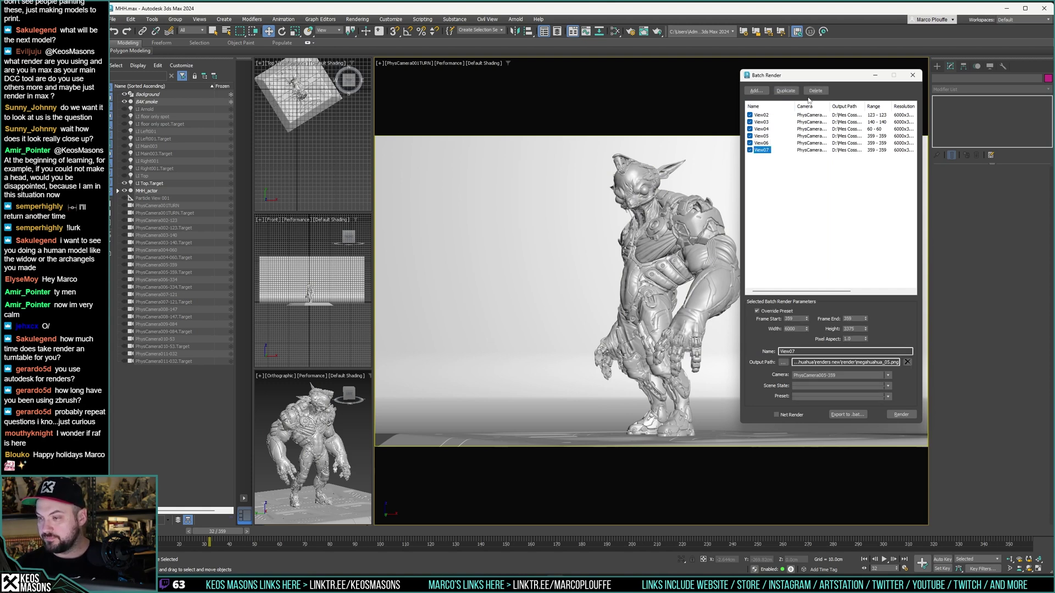
{"action": "left_click", "coordinate": [131, 20]}
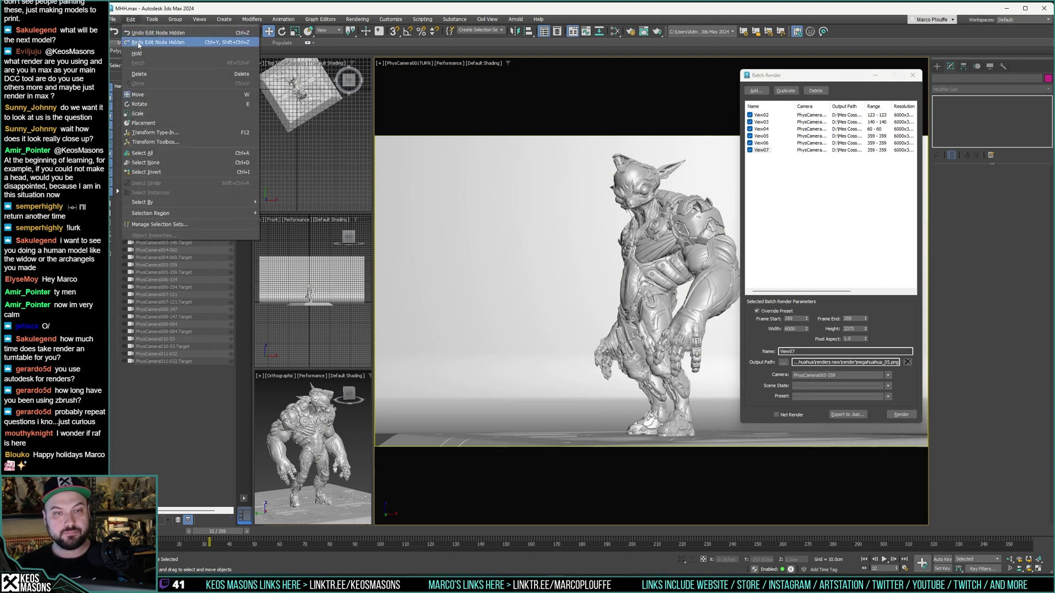
{"action": "left_click", "coordinate": [137, 41]}
{"action": "left_click", "coordinate": [131, 20]}
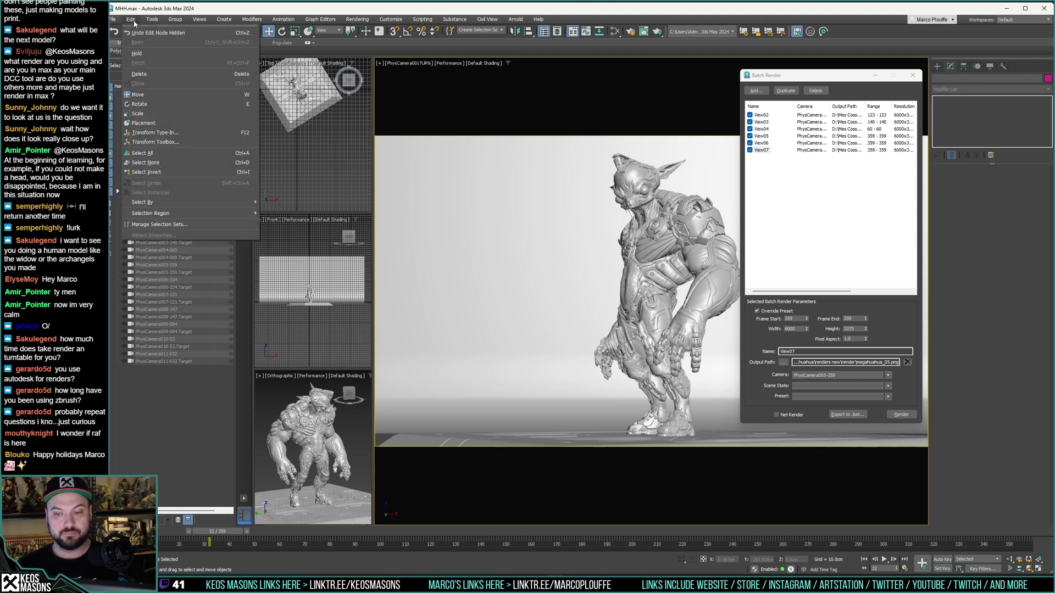
{"action": "left_click", "coordinate": [761, 150]}
{"action": "key", "text": "Delete"}
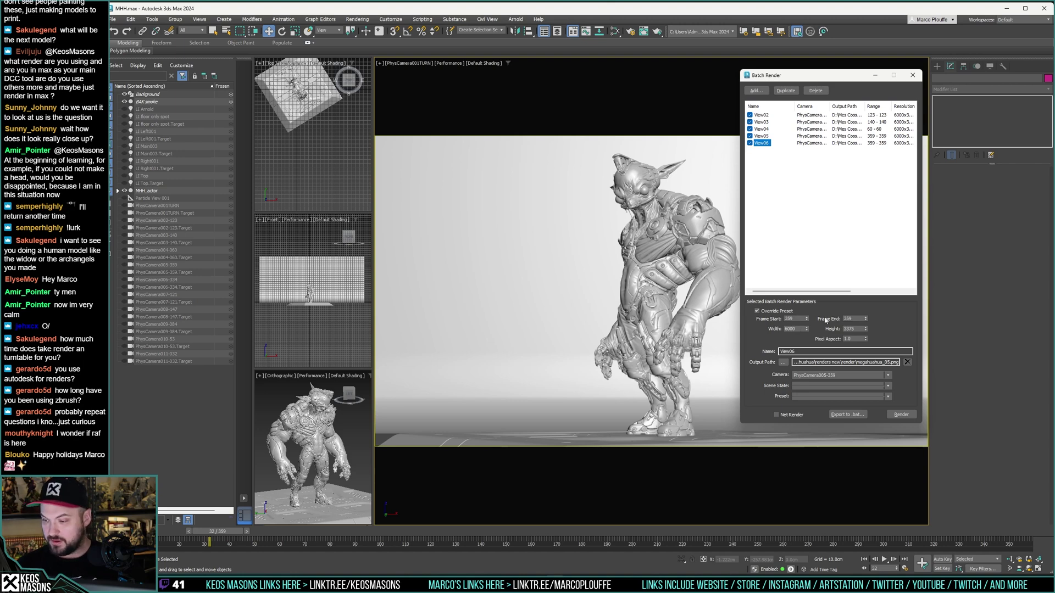
Step: Set View06's start and end frames to 334
{"action": "double_click", "coordinate": [857, 319]}
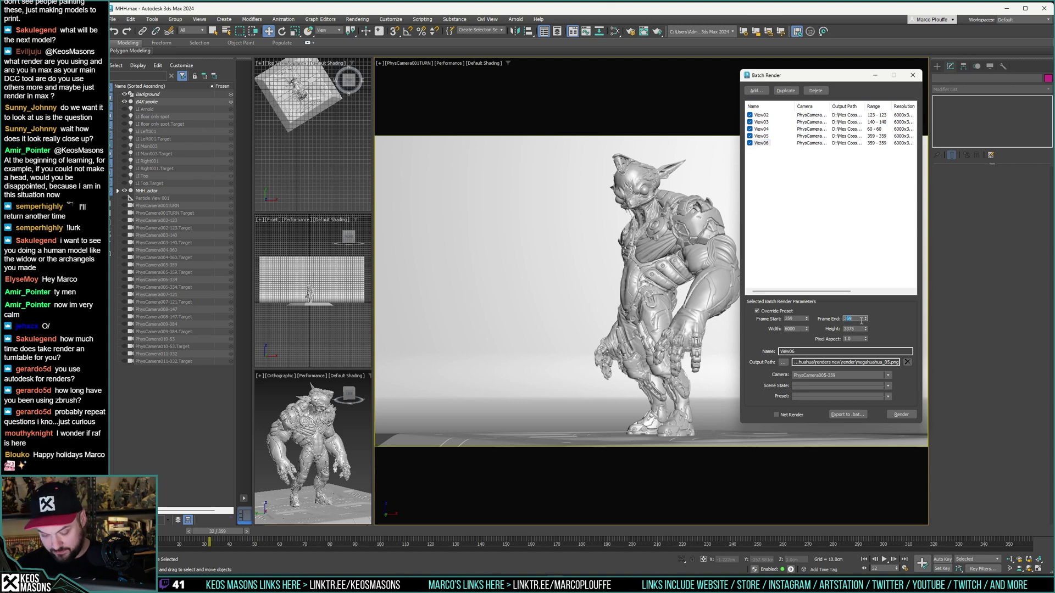
{"action": "type", "text": "334"}
{"action": "key", "text": "Return"}
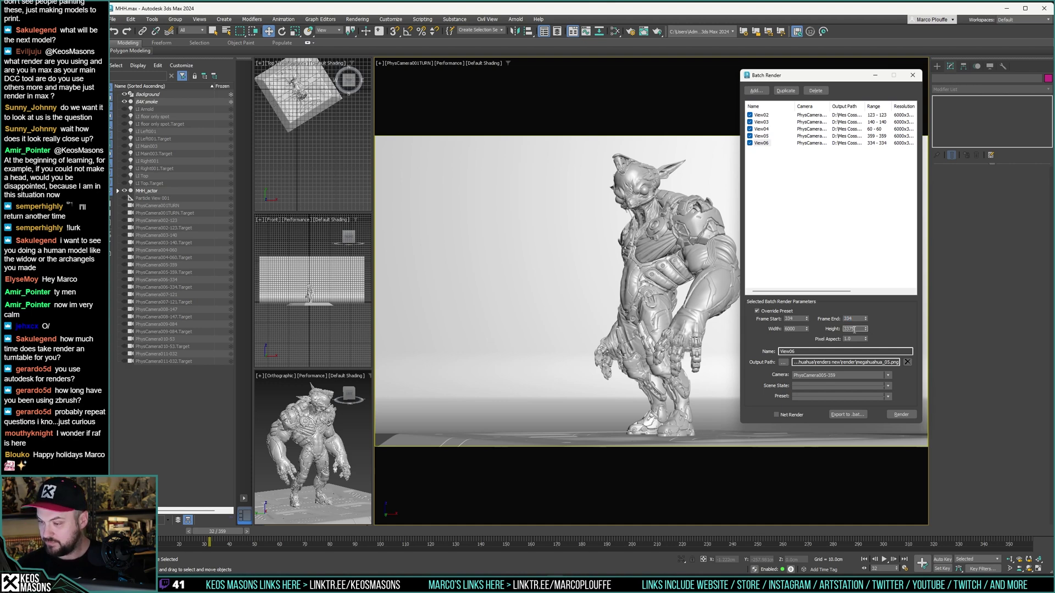
Step: Assign PhysCamera006-334 to View06 and set its output file to megahuahua_06.png
{"action": "left_click", "coordinate": [806, 375]}
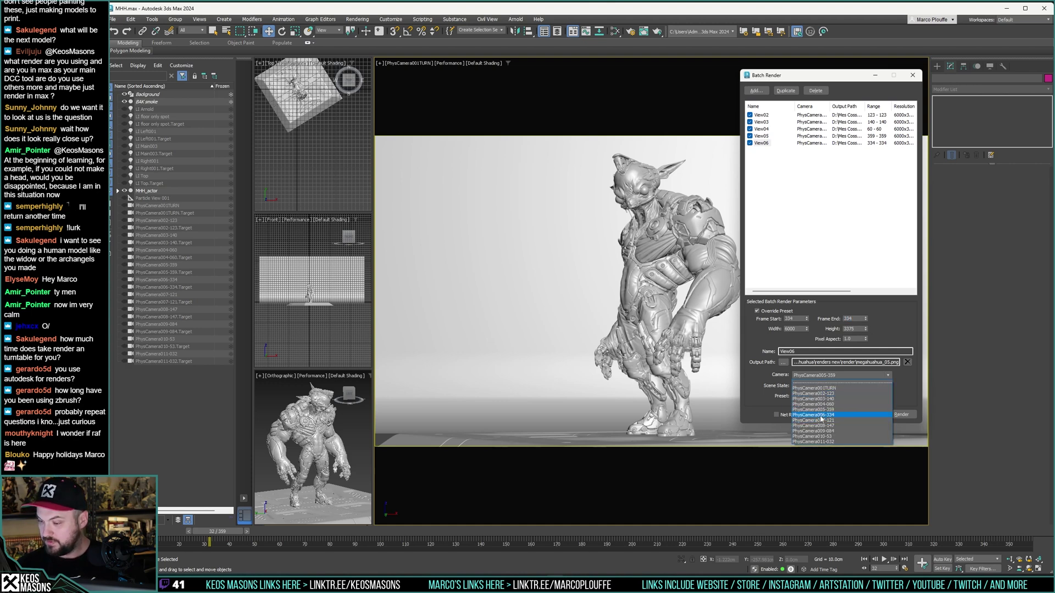
{"action": "left_click", "coordinate": [807, 386]}
{"action": "left_click", "coordinate": [784, 362]}
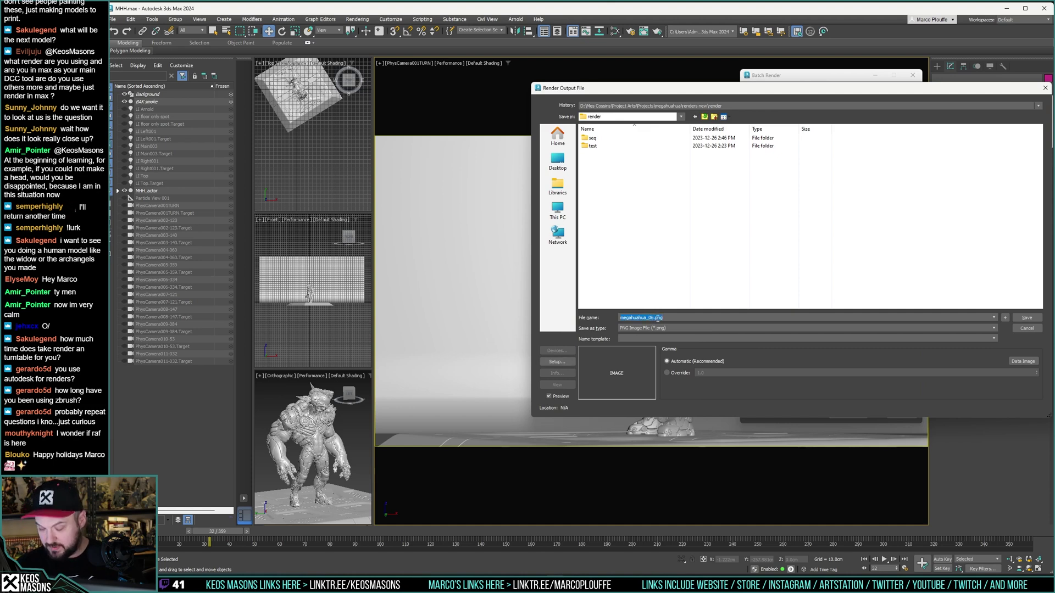
{"action": "key", "text": "Return"}
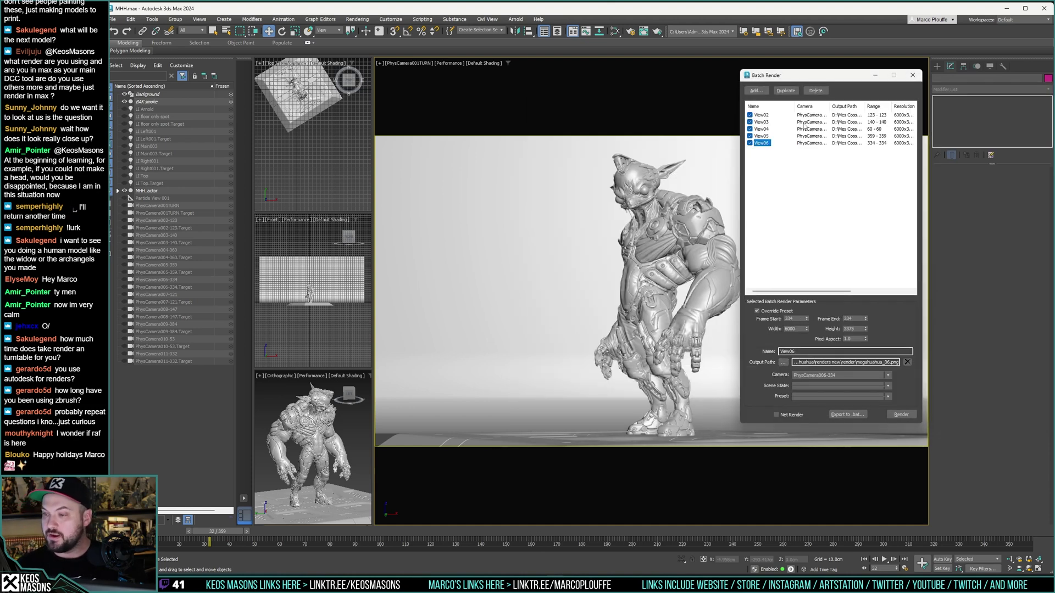
Step: Duplicate the View06 batch render entry and set the copy's start and end frames to 121
{"action": "left_click", "coordinate": [786, 90]}
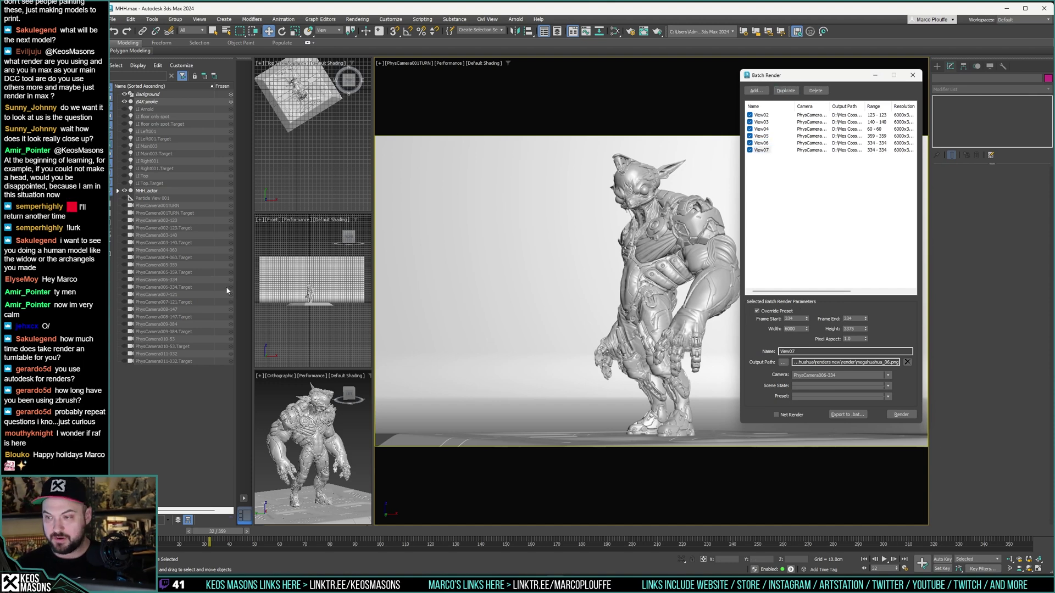
{"action": "double_click", "coordinate": [792, 319]}
{"action": "key", "text": "Tab"}
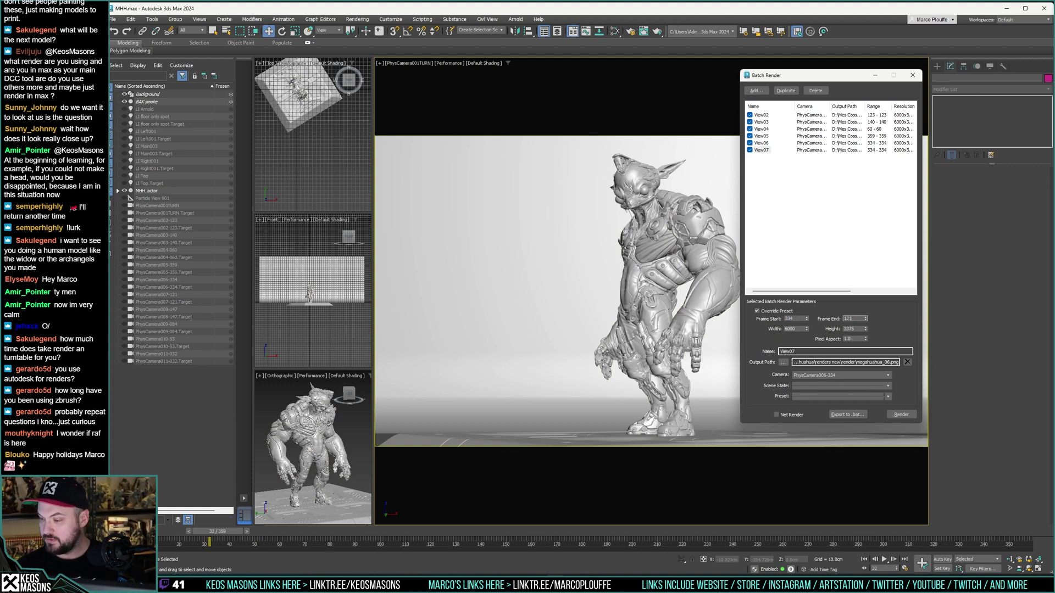
Step: Set View07's output file to megahuahua_07.png and assign PhysCamera007-121 as its camera
{"action": "left_click", "coordinate": [783, 362]}
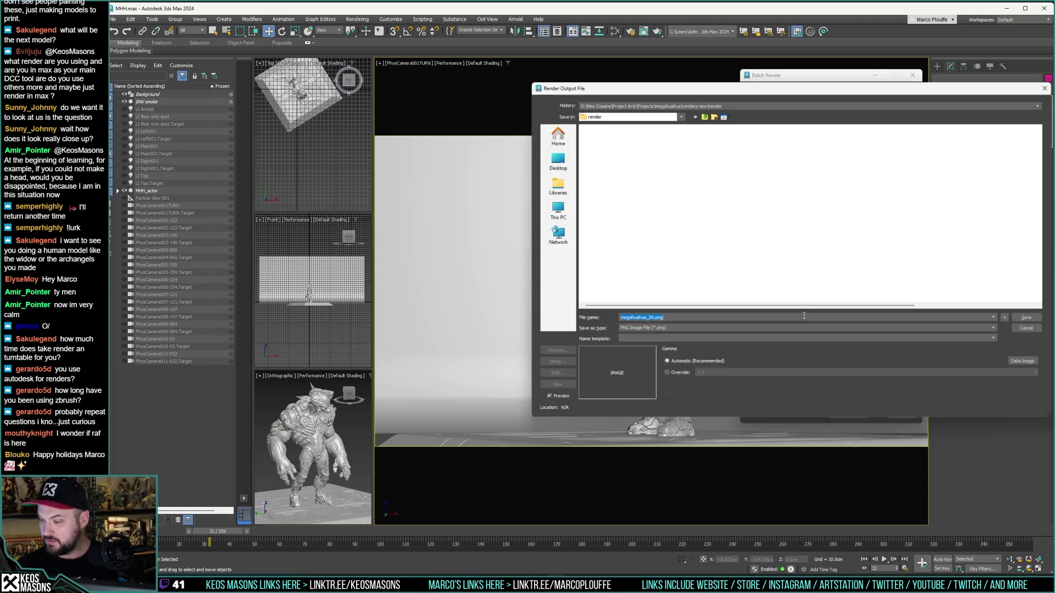
{"action": "left_click", "coordinate": [652, 318]}
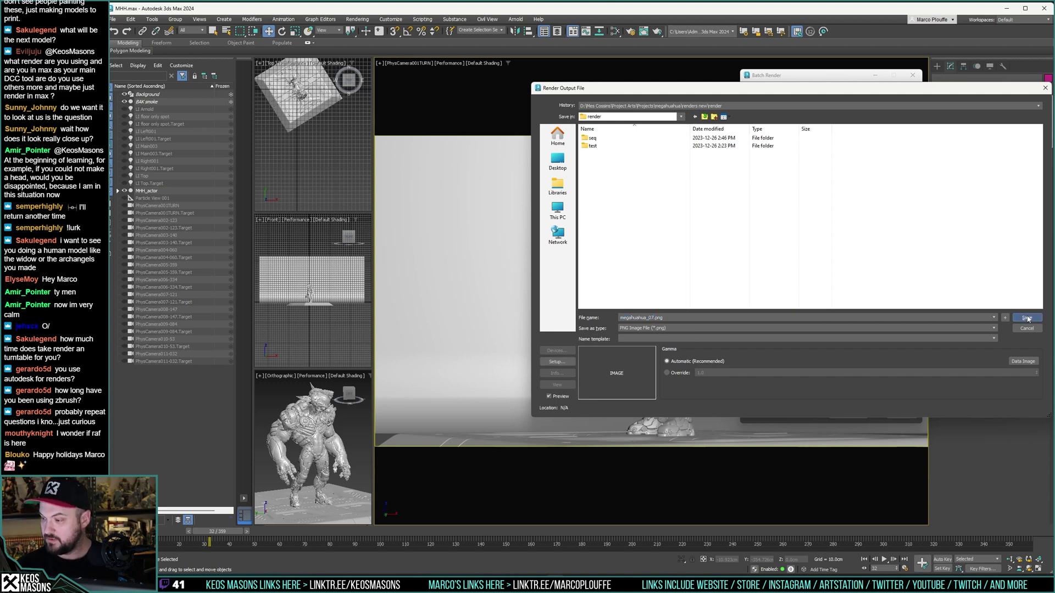
{"action": "left_click", "coordinate": [1026, 318]}
{"action": "left_click", "coordinate": [840, 375]}
{"action": "left_click", "coordinate": [819, 421]}
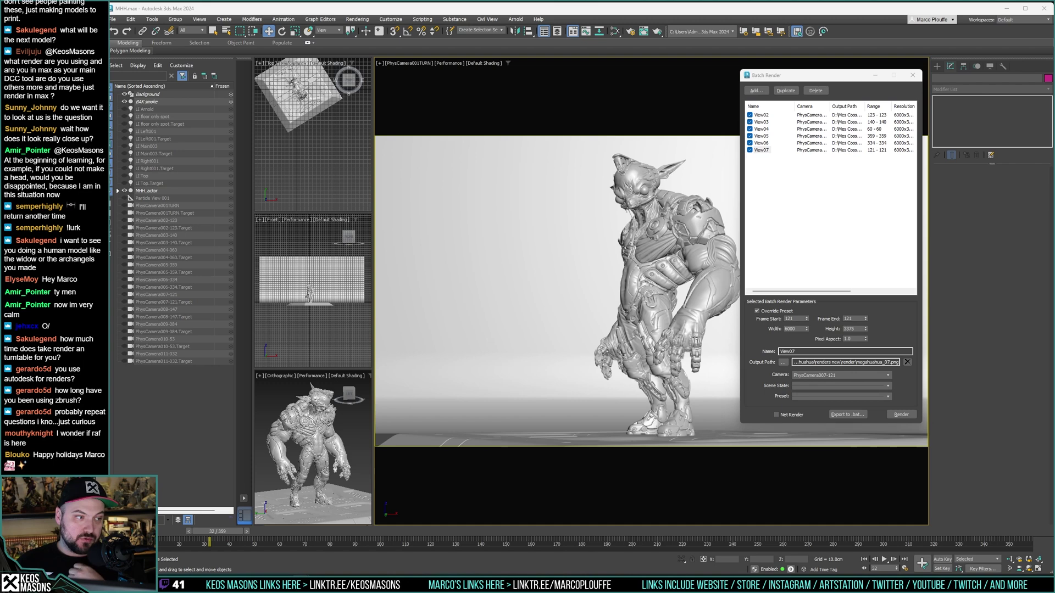
Step: Set View07's render resolution to 2800 wide by 3500 high
{"action": "left_click_drag", "start_coordinate": [797, 329], "coordinate": [761, 329]}
{"action": "type", "text": "28"}
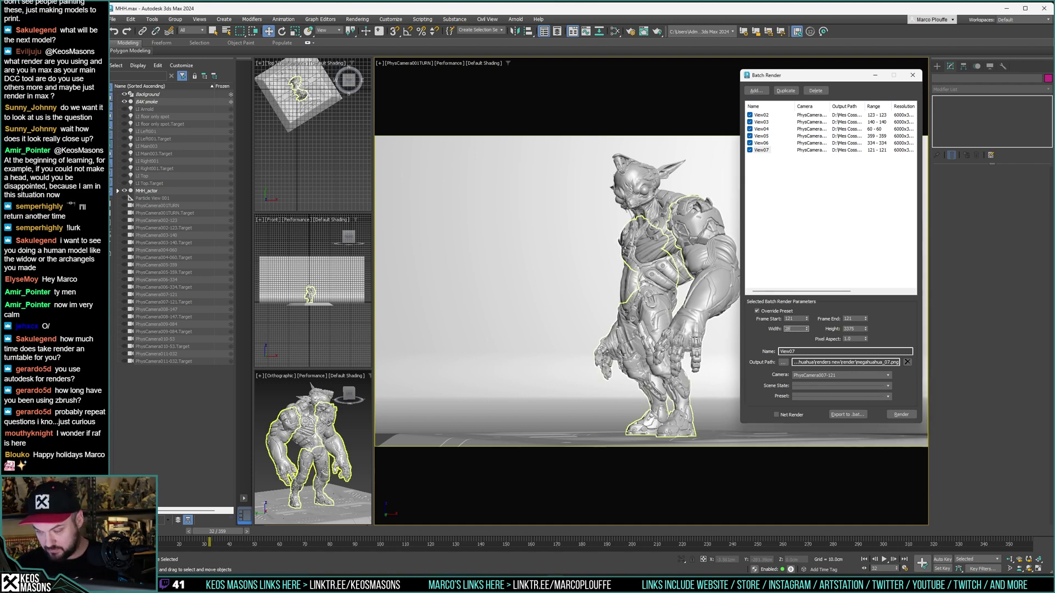
{"action": "type", "text": "00"}
{"action": "key", "text": "Tab"}
{"action": "type", "text": "350"}
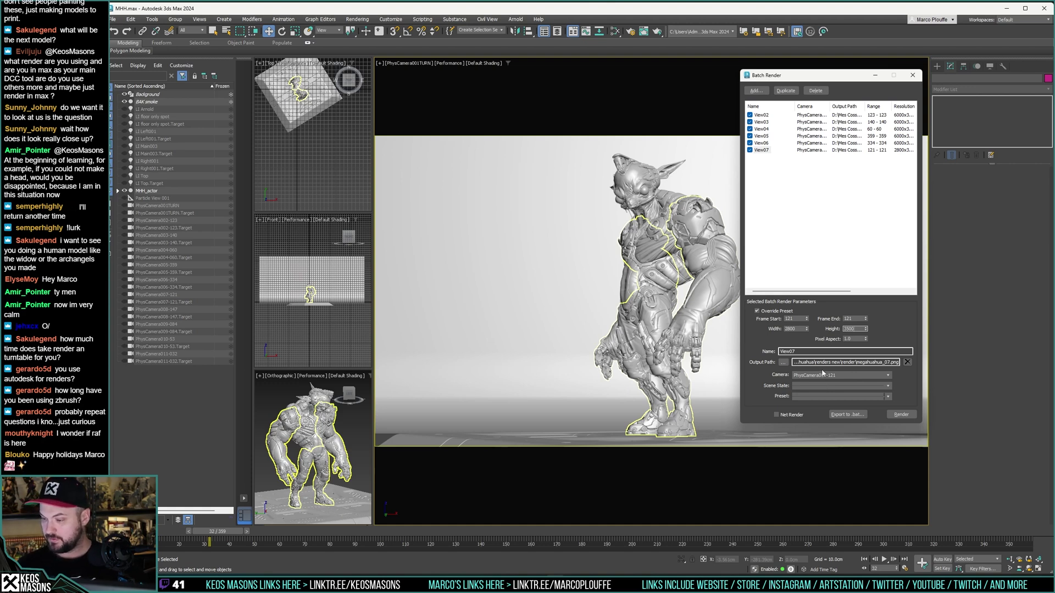
Step: Duplicate the View07 batch render entry and set the copy's start and end frames to 147
{"action": "left_click", "coordinate": [776, 150]}
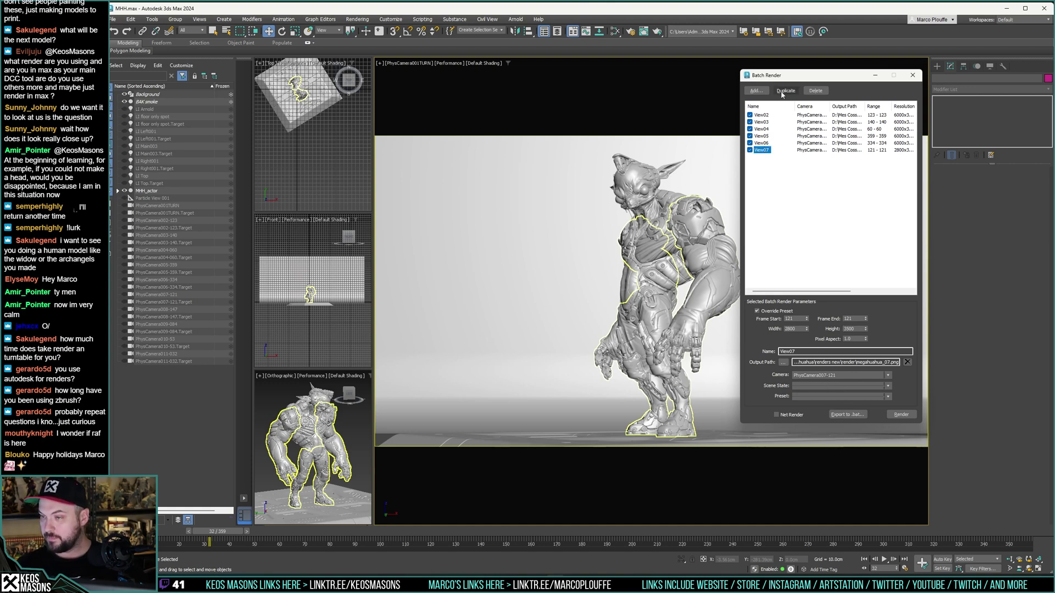
{"action": "left_click", "coordinate": [784, 91]}
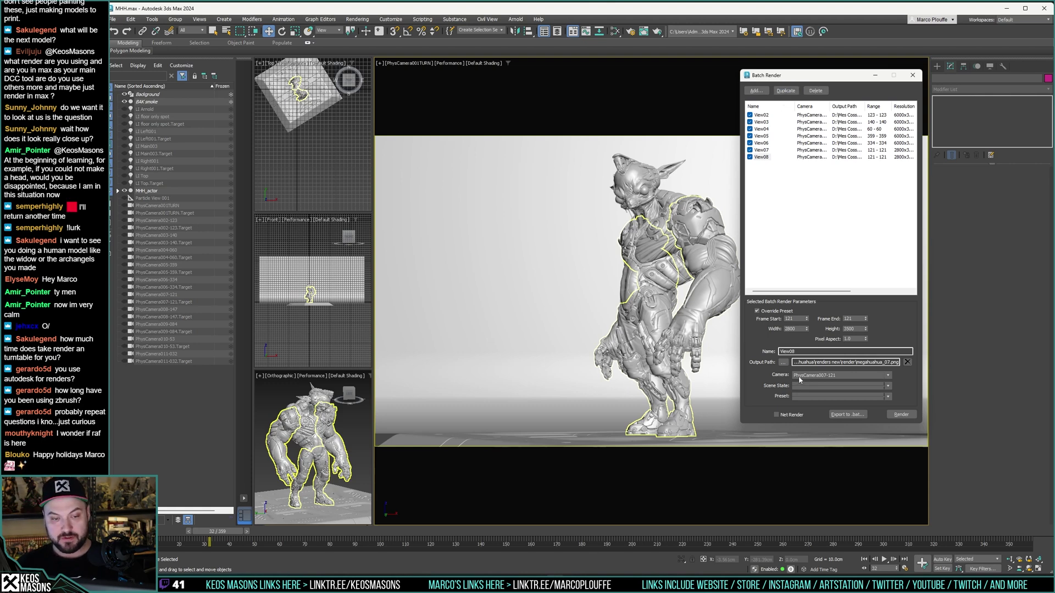
{"action": "left_click", "coordinate": [798, 319]}
{"action": "type", "text": "147"}
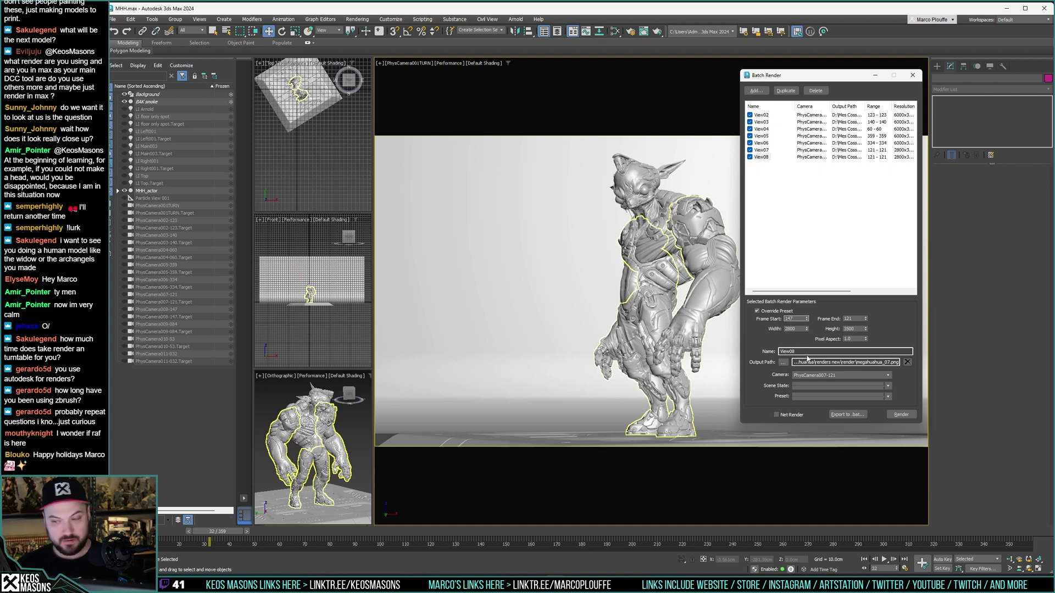
Step: Set View08's output file to megahuahua_08.png and assign PhysCamera008-147 as its camera
{"action": "left_click", "coordinate": [783, 362]}
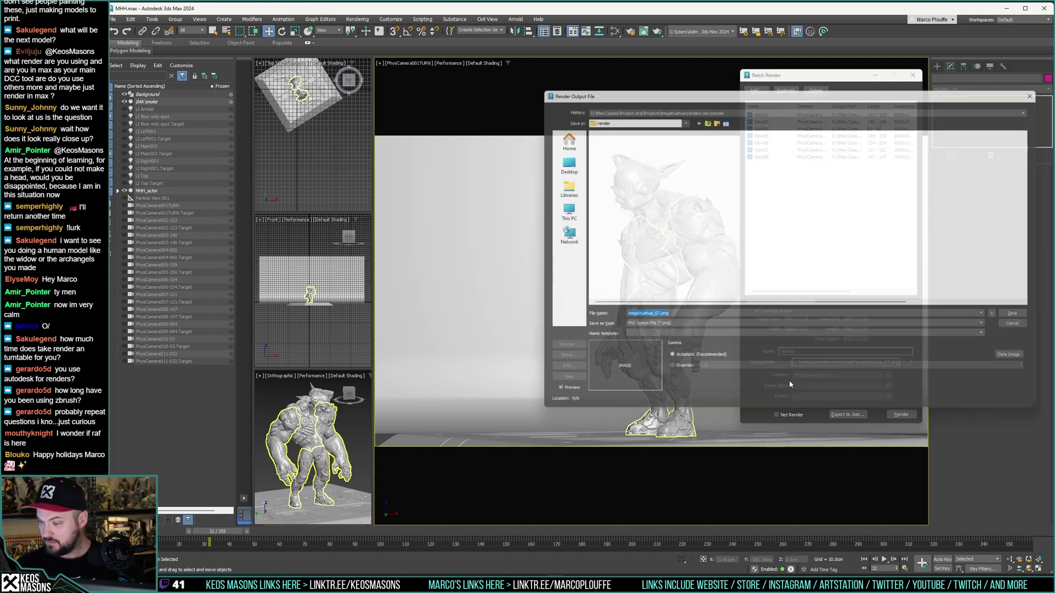
{"action": "left_click", "coordinate": [653, 317]}
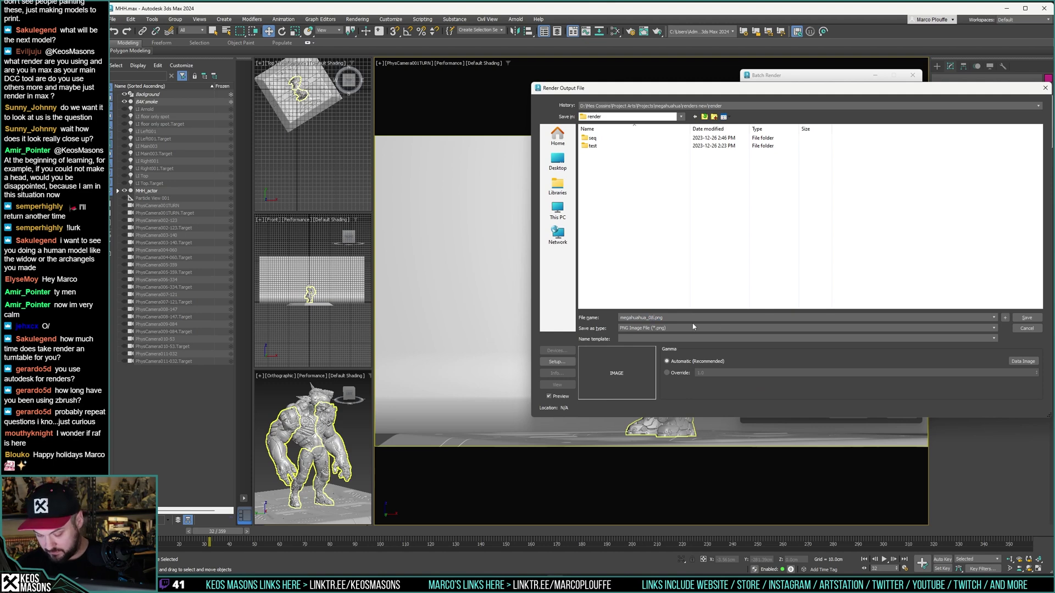
{"action": "key", "text": "Return"}
{"action": "left_click", "coordinate": [810, 377]}
{"action": "left_click", "coordinate": [813, 426]}
Step: Duplicate the View08 batch render entry and set the copy's start and end frames to 84
{"action": "left_click", "coordinate": [785, 90]}
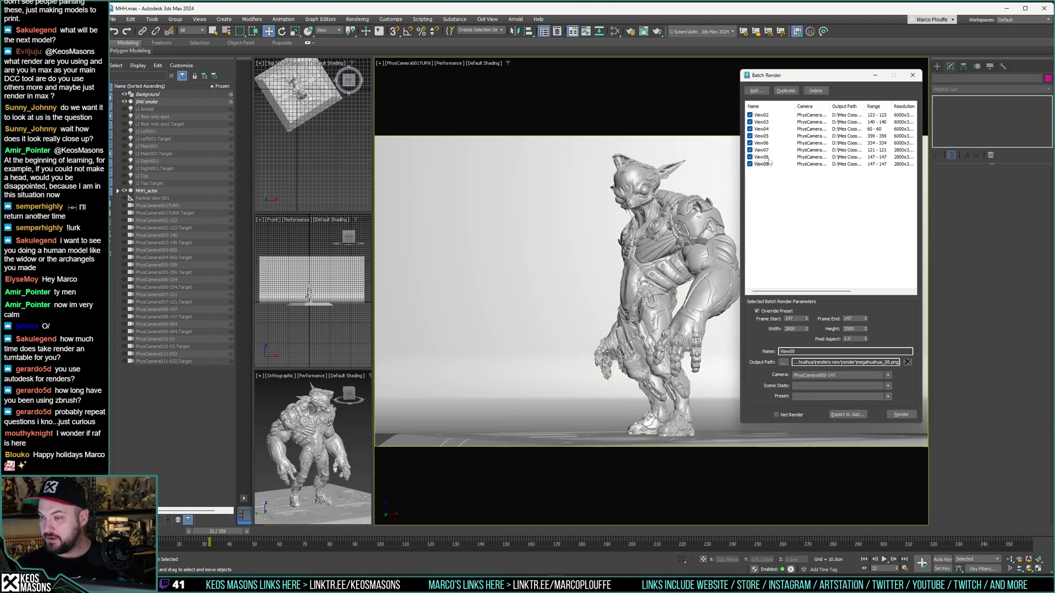
{"action": "left_click", "coordinate": [762, 164]}
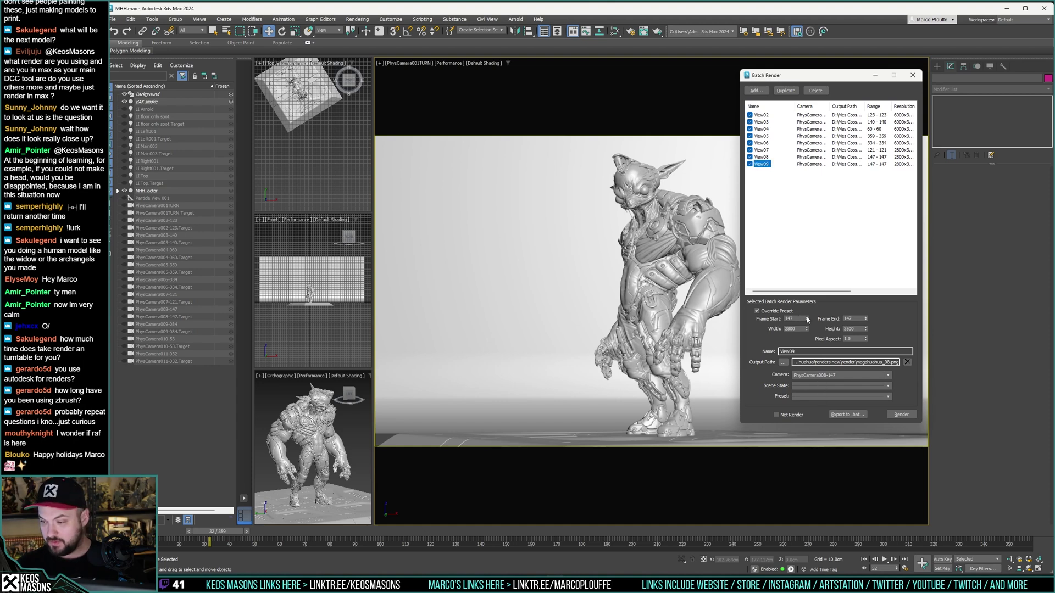
{"action": "left_click", "coordinate": [856, 318]}
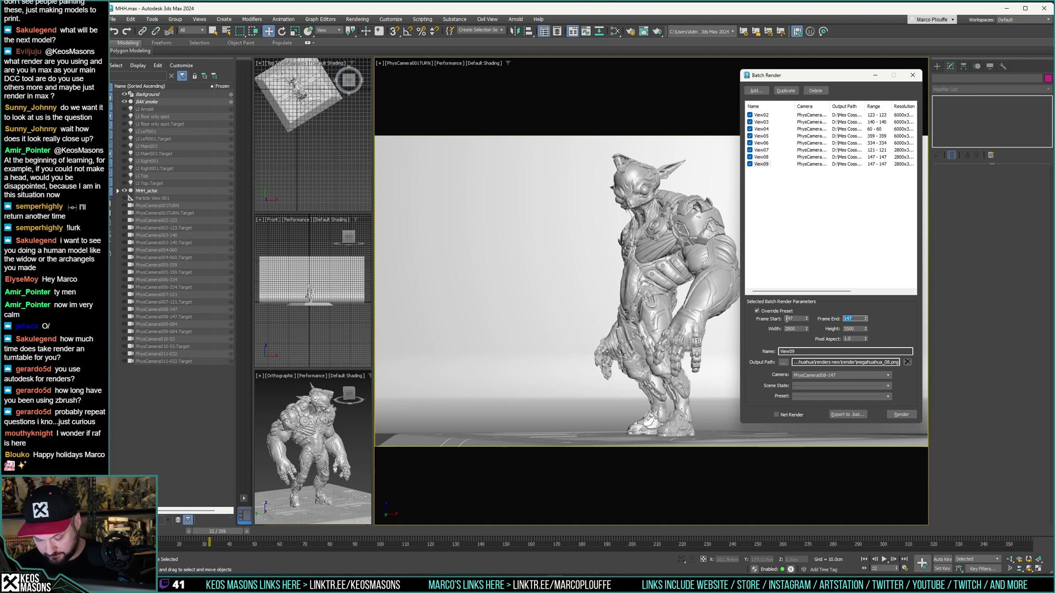
{"action": "left_click", "coordinate": [858, 328]}
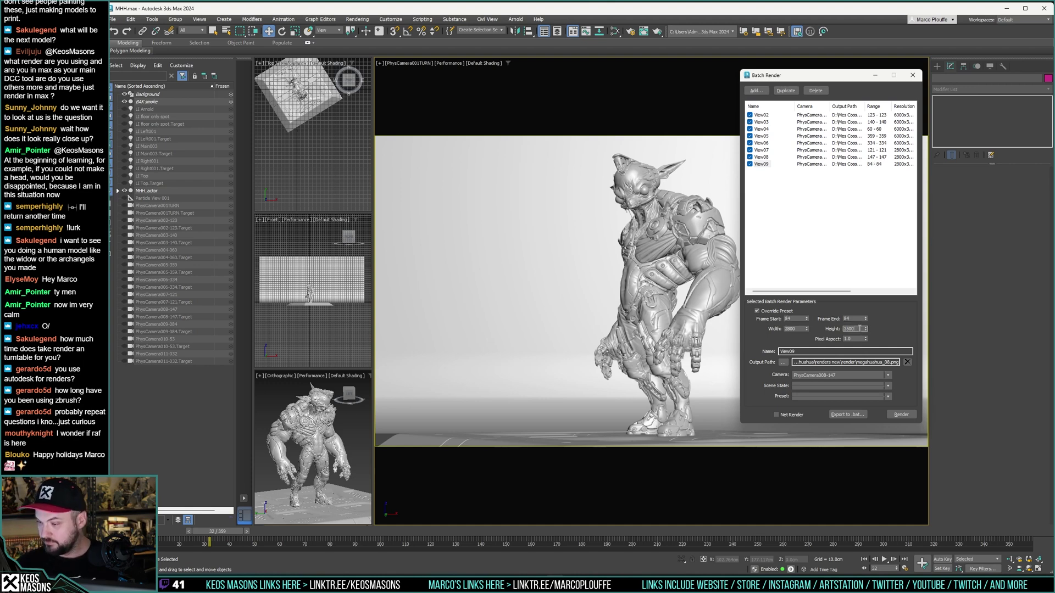
Step: Set View09's output file to megahuahua_09.png and assign PhysCamera009-084 as its camera
{"action": "left_click", "coordinate": [782, 362]}
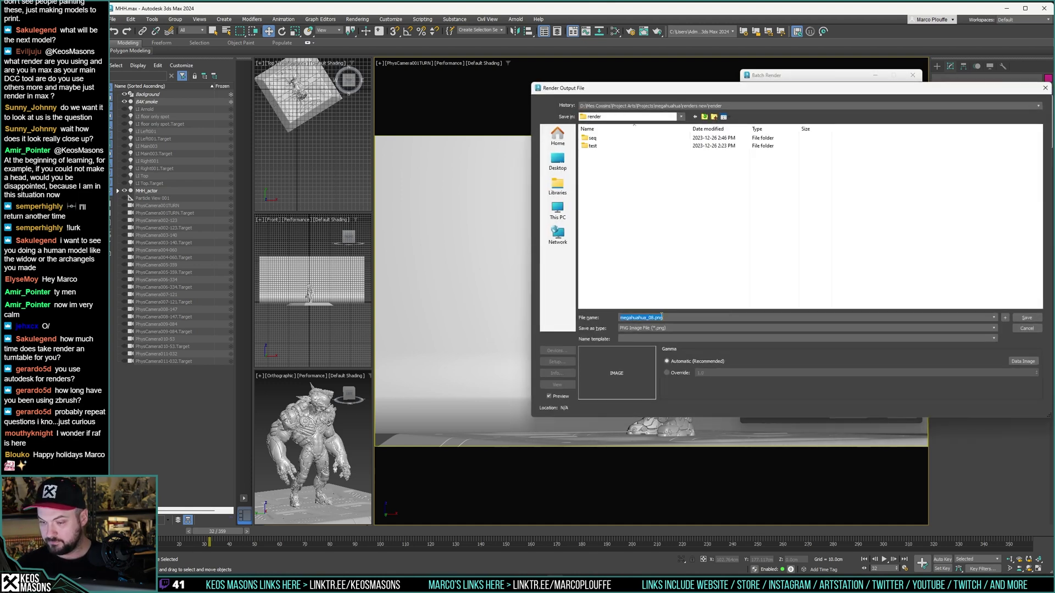
{"action": "left_click", "coordinate": [652, 318]}
{"action": "key", "text": "BackSpace"}
{"action": "type", "text": "9"}
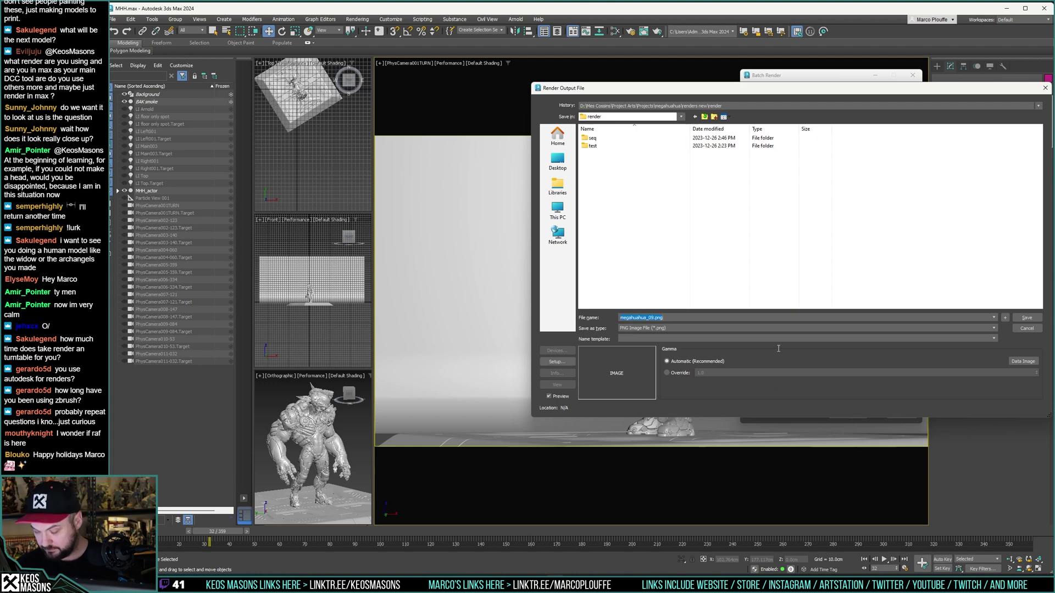
{"action": "key", "text": "Return"}
{"action": "left_click", "coordinate": [824, 376]}
{"action": "left_click", "coordinate": [823, 431]}
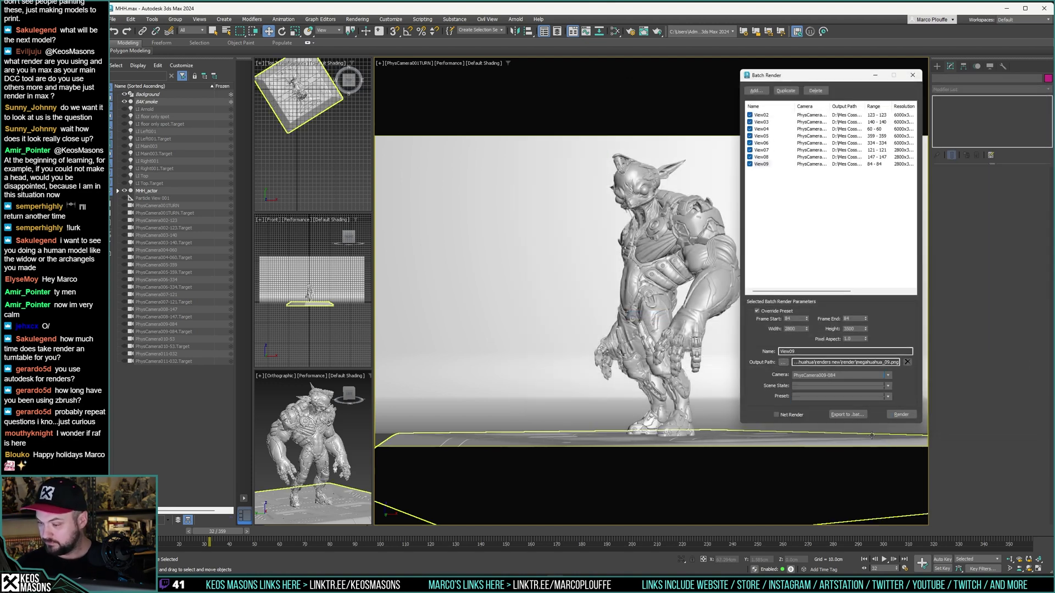
Step: Duplicate the View09 batch render entry and set the copy's start and end frames to 53
{"action": "left_click", "coordinate": [761, 164]}
{"action": "left_click", "coordinate": [785, 92]}
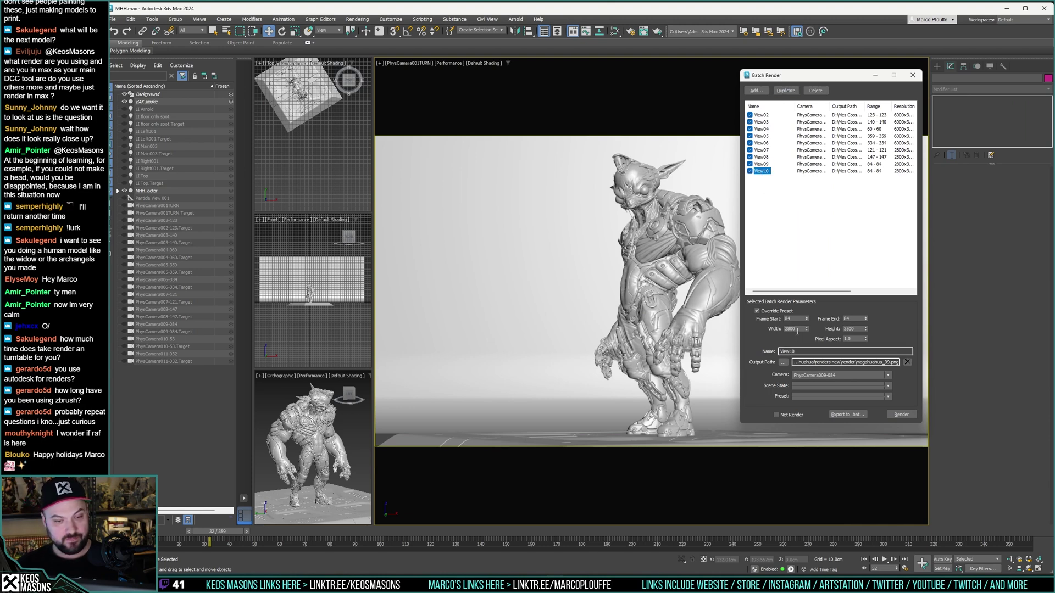
{"action": "double_click", "coordinate": [855, 319]}
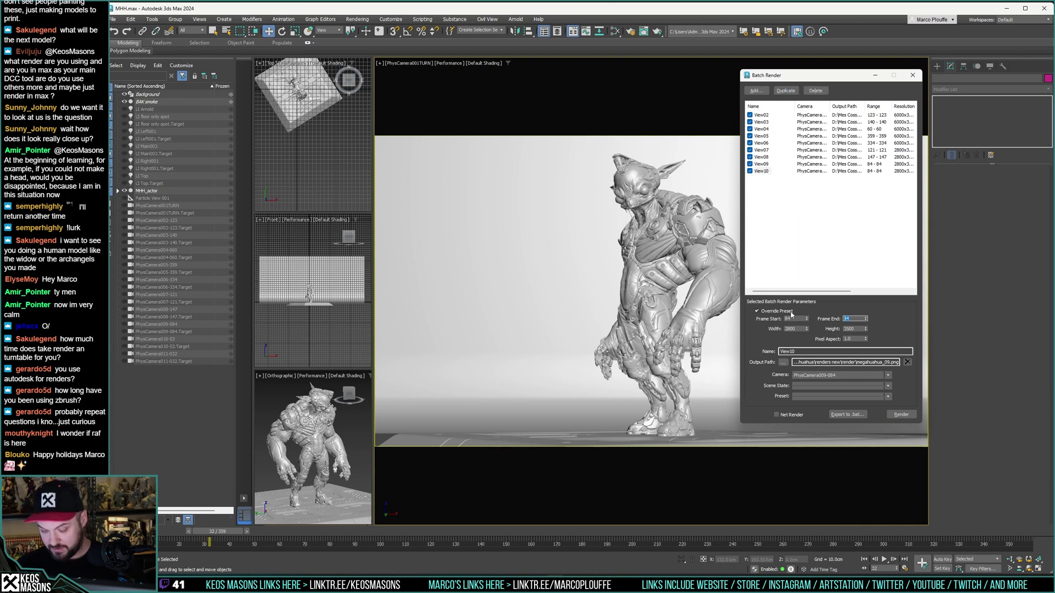
Step: Set View10's output file to megahuahua_10.png and assign PhysCamera010-53 as its camera
{"action": "left_click", "coordinate": [783, 362]}
{"action": "left_click_drag", "start_coordinate": [650, 319], "coordinate": [648, 318]}
{"action": "type", "text": "10"}
{"action": "key", "text": "Return"}
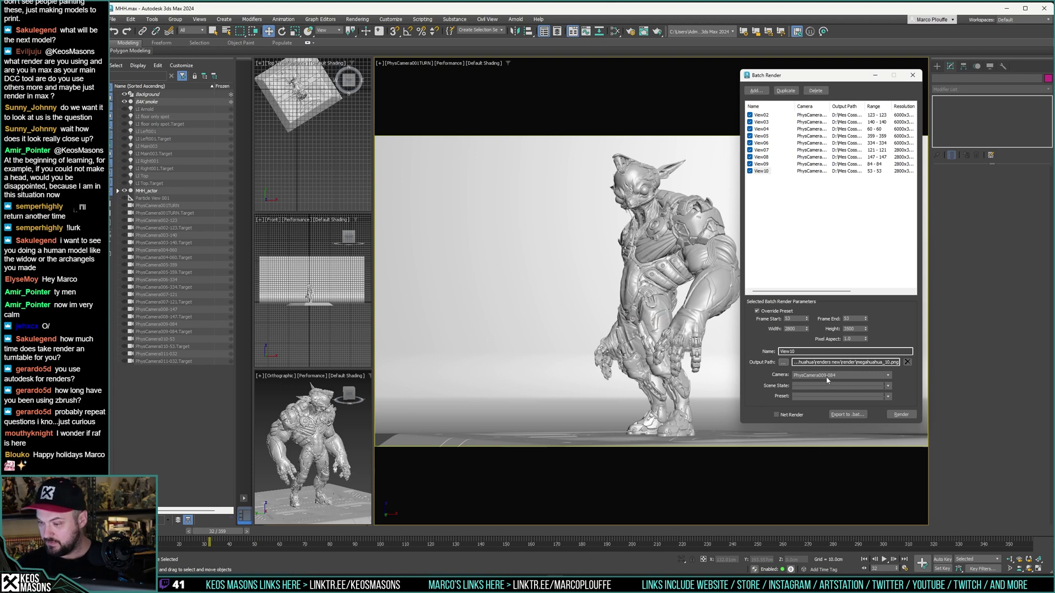
{"action": "left_click", "coordinate": [828, 375]}
{"action": "left_click", "coordinate": [821, 435]}
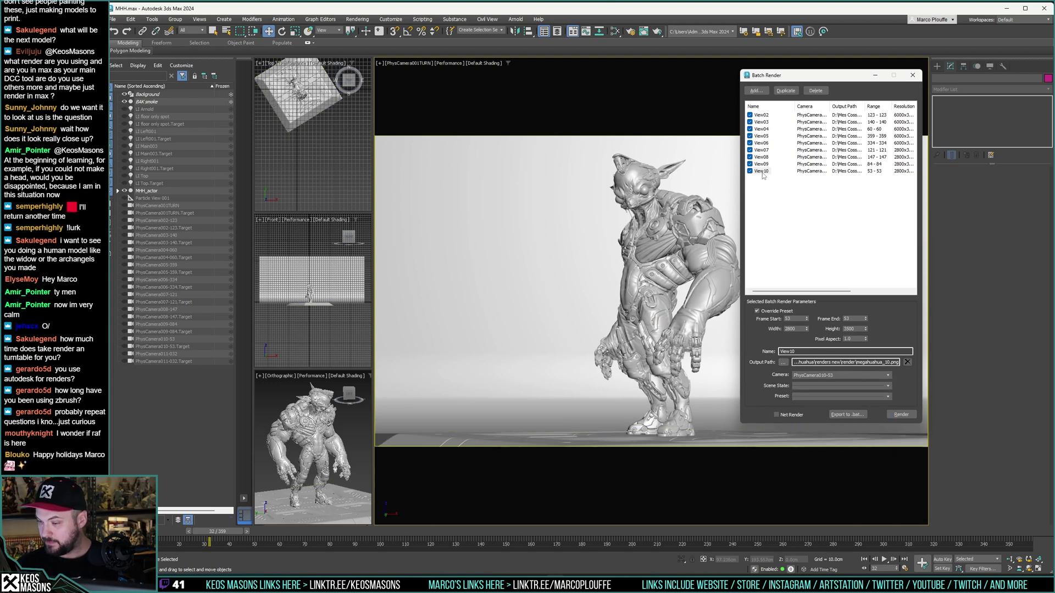
Step: Duplicate the View10 batch render entry and set the copy's start and end frames to 32
{"action": "left_click", "coordinate": [785, 90]}
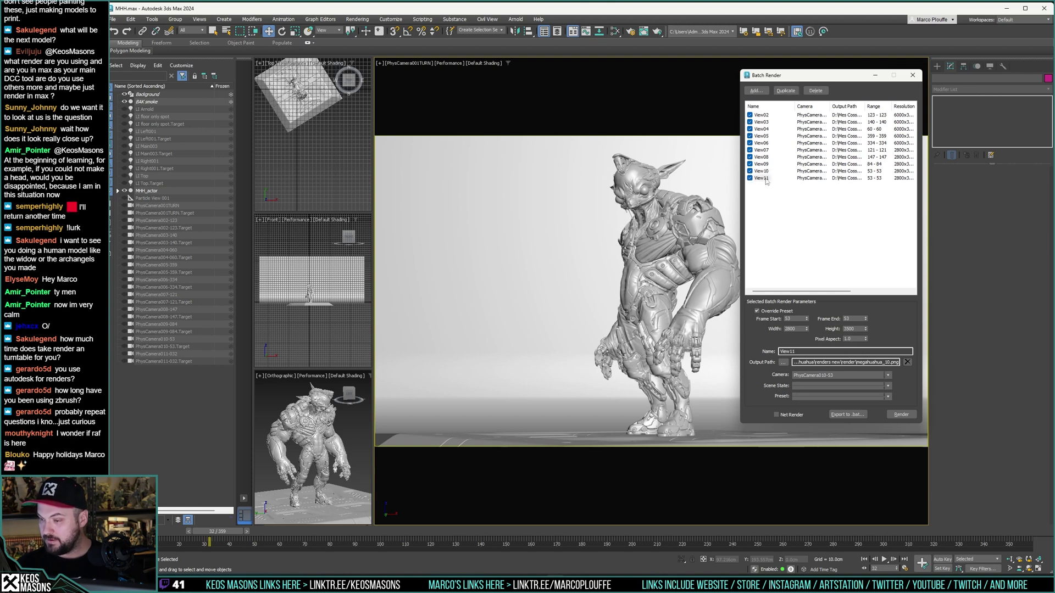
{"action": "left_click_drag", "start_coordinate": [795, 319], "coordinate": [775, 316]}
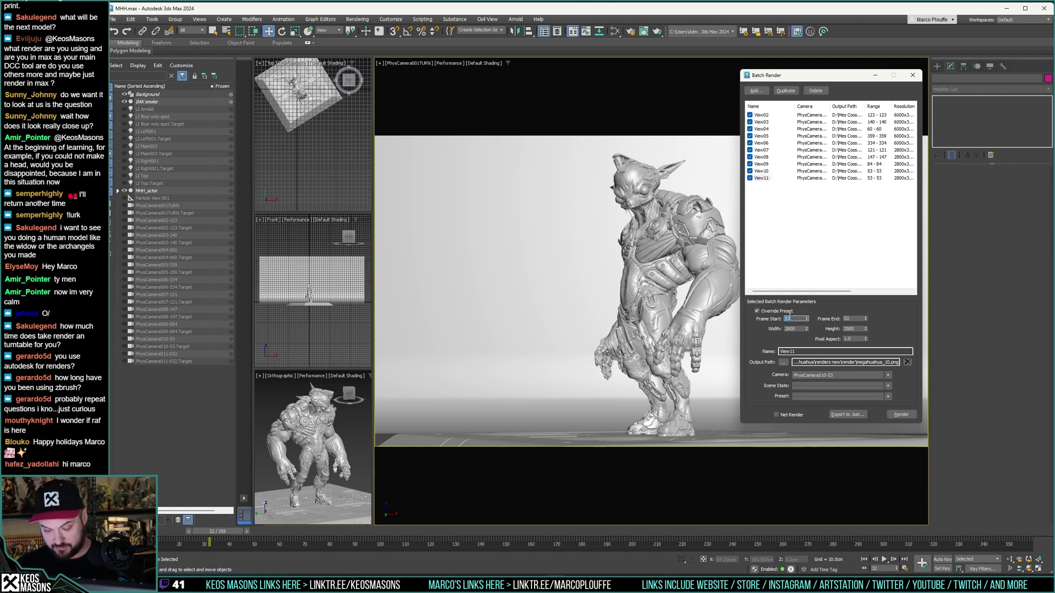
{"action": "double_click", "coordinate": [850, 319]}
{"action": "double_click", "coordinate": [852, 328]}
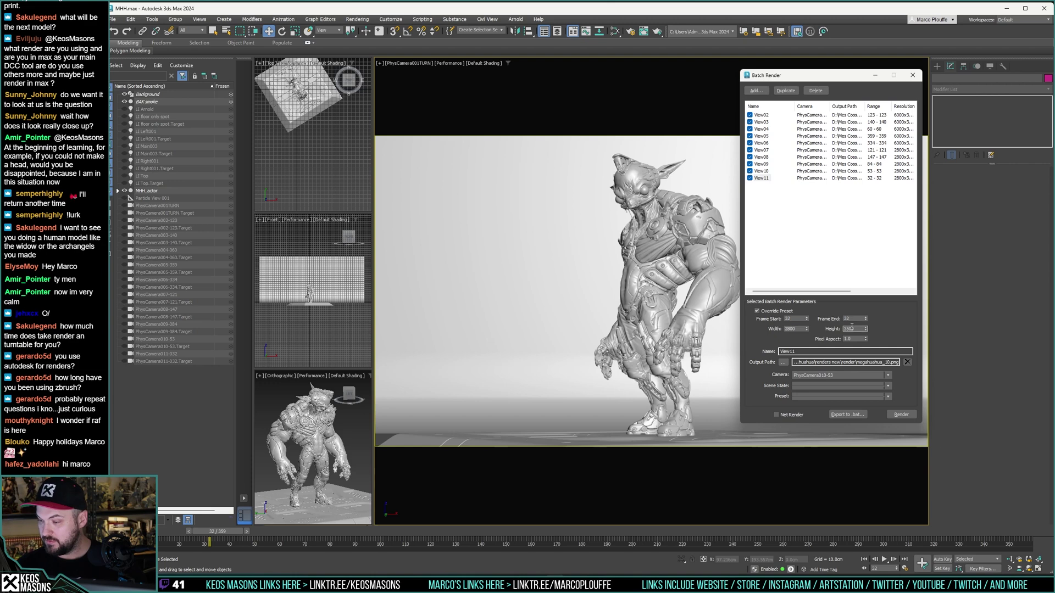
Step: Set View11's output file to megahuahua_11.png and assign PhysCamera011-032 as its camera
{"action": "left_click", "coordinate": [783, 362]}
{"action": "left_click", "coordinate": [651, 318]}
{"action": "key", "text": "Return"}
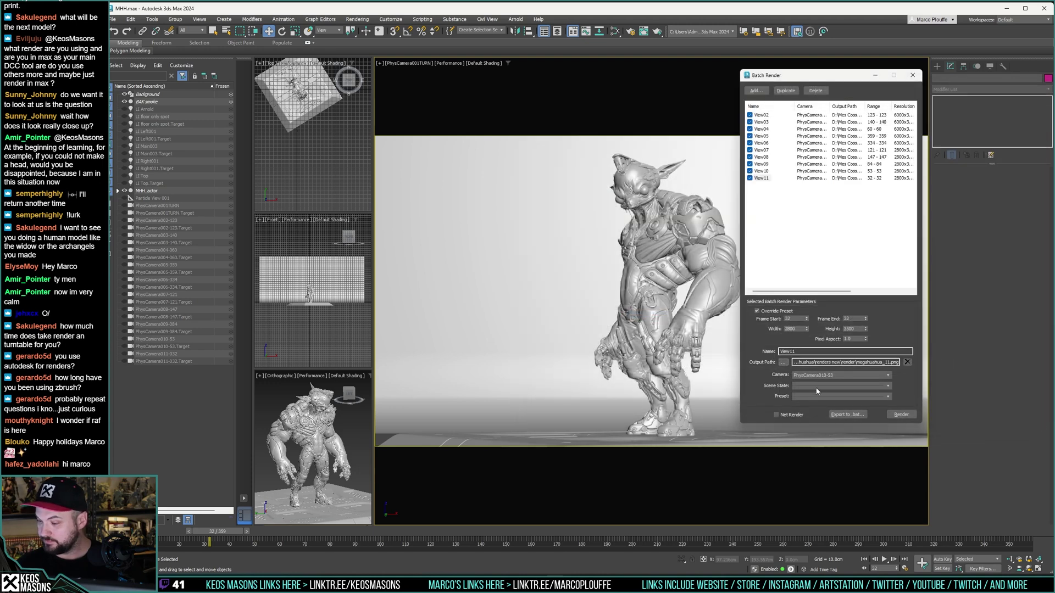
{"action": "left_click", "coordinate": [840, 375]}
{"action": "left_click", "coordinate": [827, 442]}
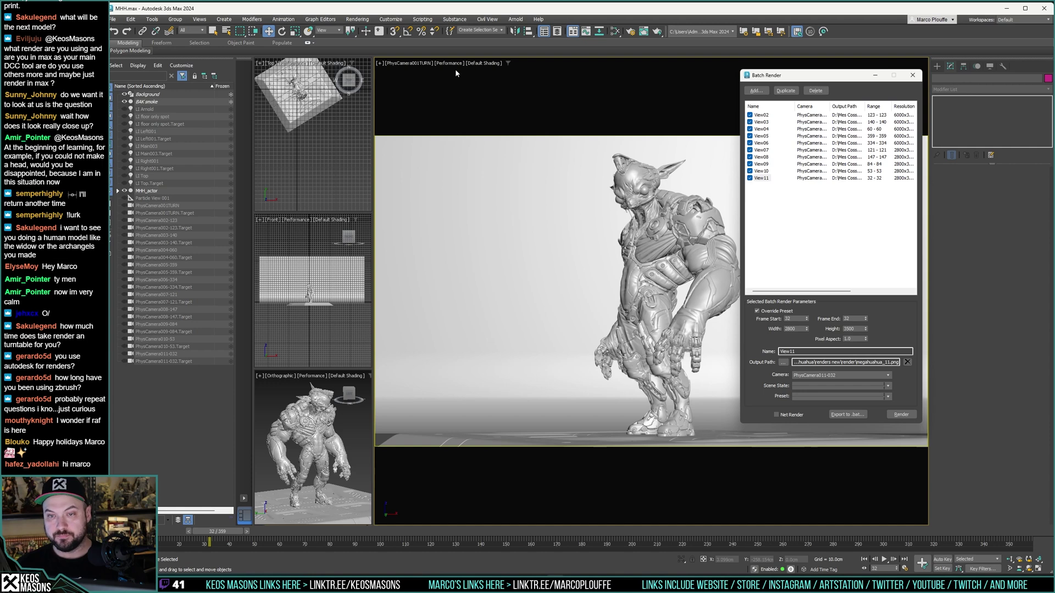
Step: Return the timeline to frame 0 and review all batch render entries with their full camera names, ranges and resolutions shown
{"action": "left_click_drag", "start_coordinate": [224, 531], "coordinate": [144, 531]}
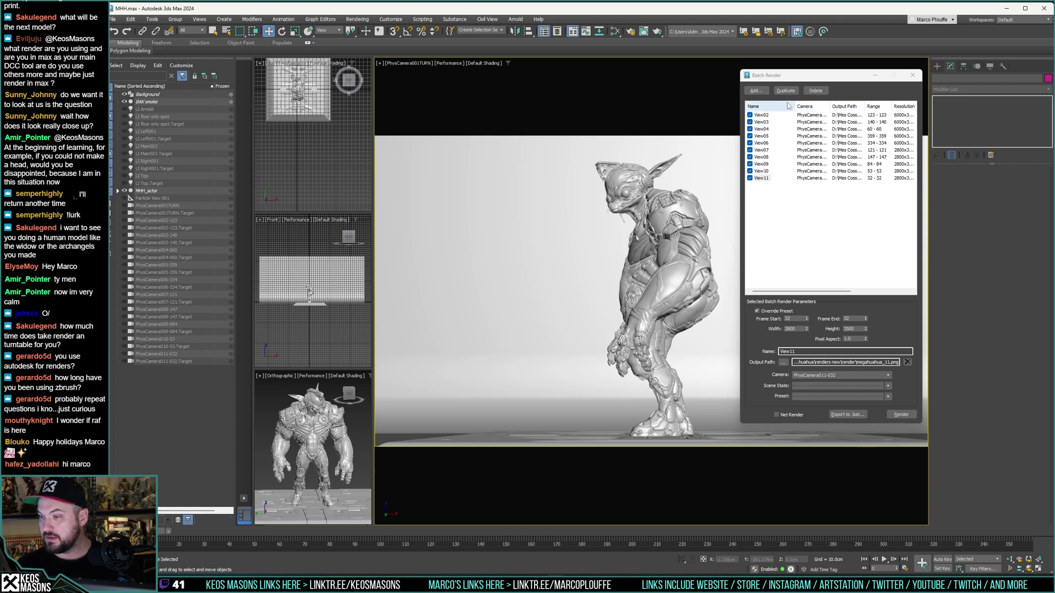
{"action": "left_click_drag", "start_coordinate": [741, 107], "coordinate": [642, 107]}
{"action": "left_click_drag", "start_coordinate": [729, 106], "coordinate": [762, 106]}
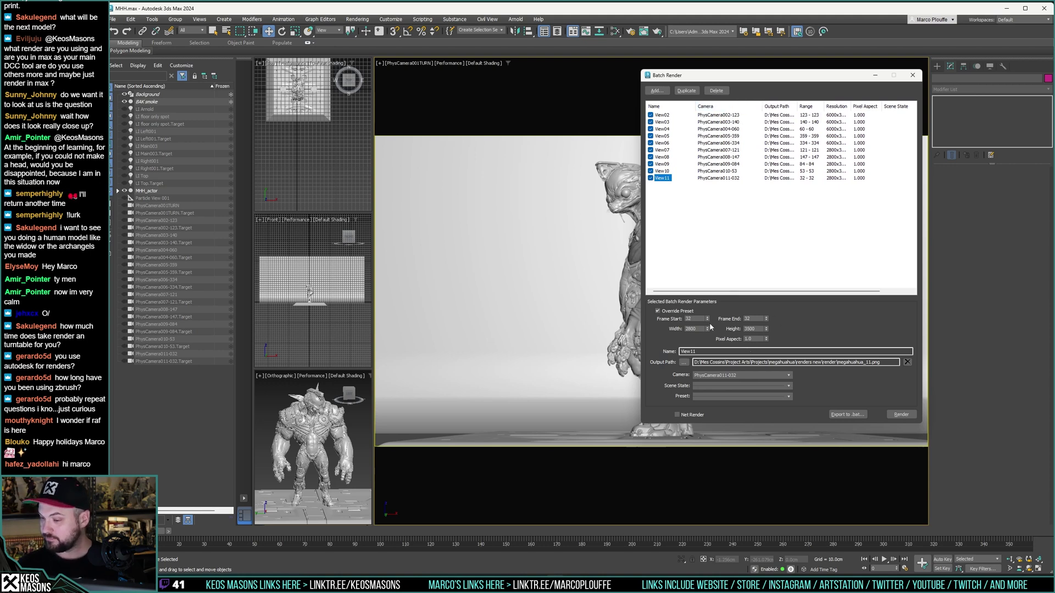
{"action": "left_click", "coordinate": [912, 77]}
Step: Save the scene under its current file name
{"action": "left_click", "coordinate": [113, 19]}
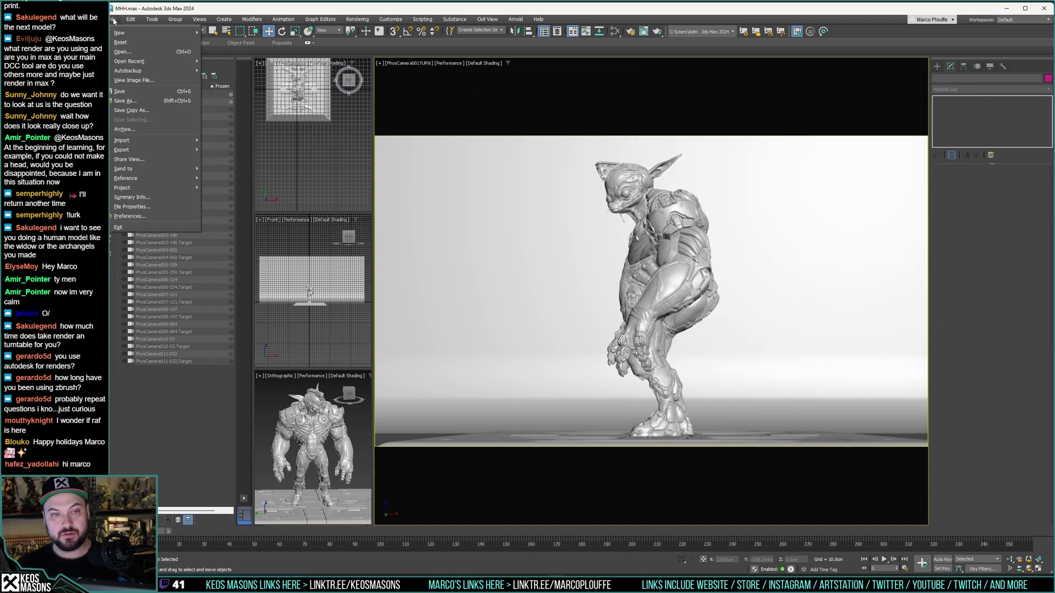
{"action": "mouse_move", "coordinate": [144, 146]}
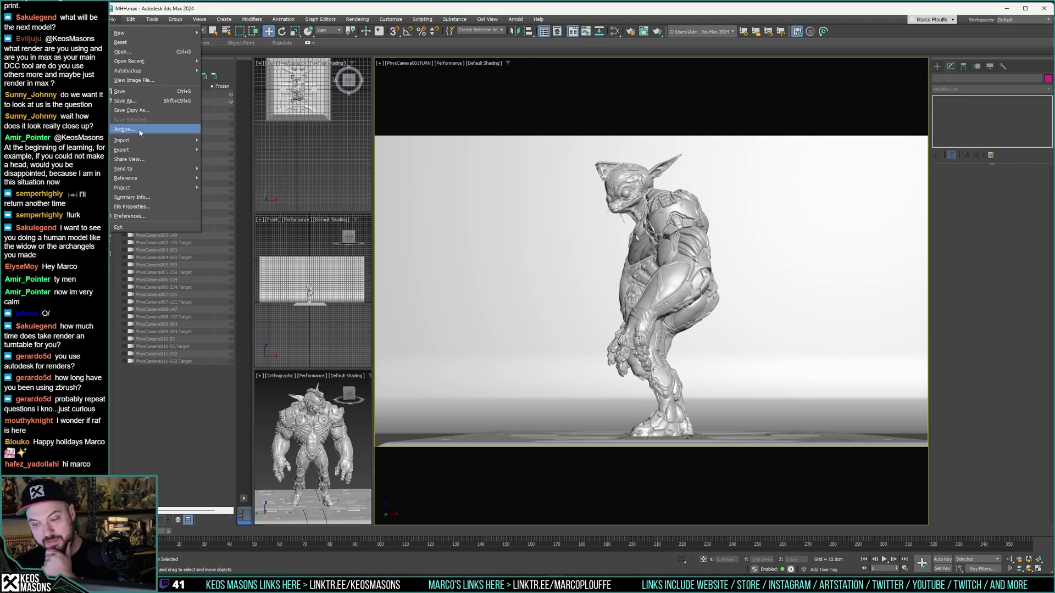
{"action": "left_click", "coordinate": [139, 93]}
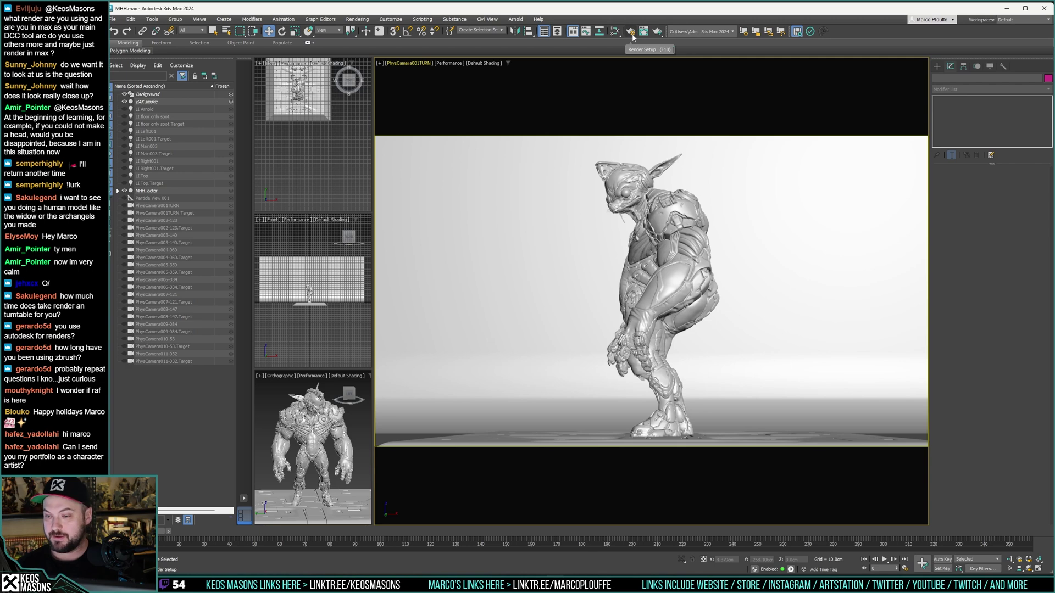
Step: Review the Arnold render setup's frame range, output size and view for the turntable camera
{"action": "key", "text": "F10"}
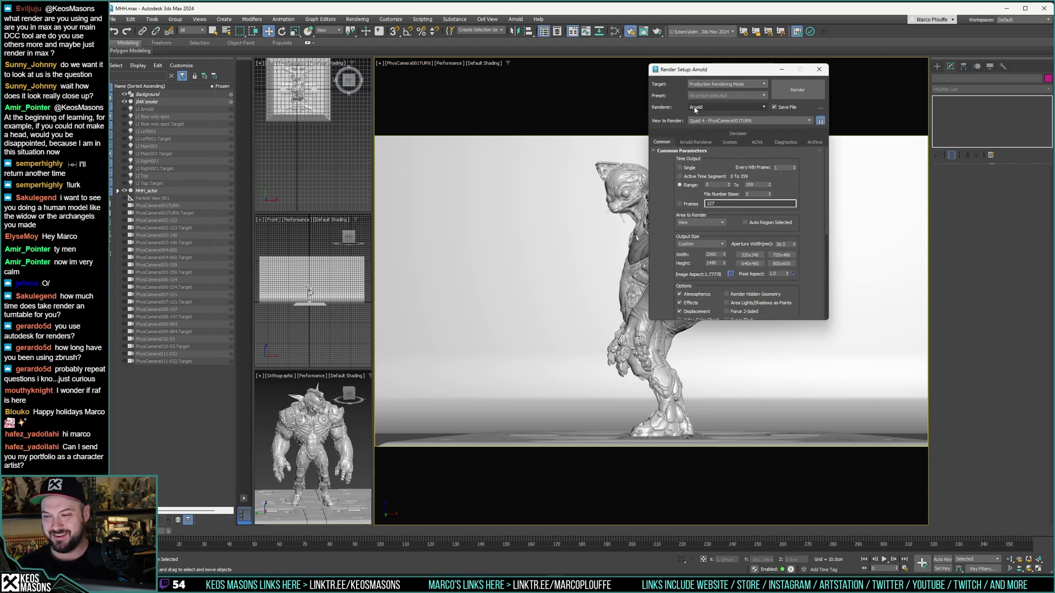
{"action": "left_click", "coordinate": [818, 69]}
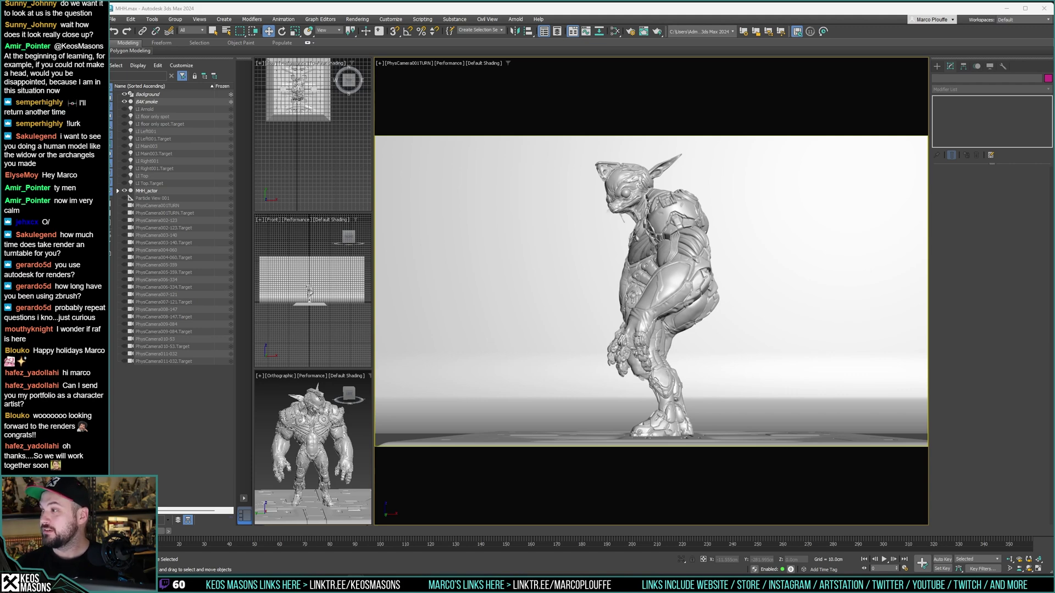
Step: Switch to the browser showing neo-apocalypse.com and view the Elementalists – Fire page in an enlarged window
{"action": "left_click_drag", "start_coordinate": [1054, 236], "coordinate": [484, 23]}
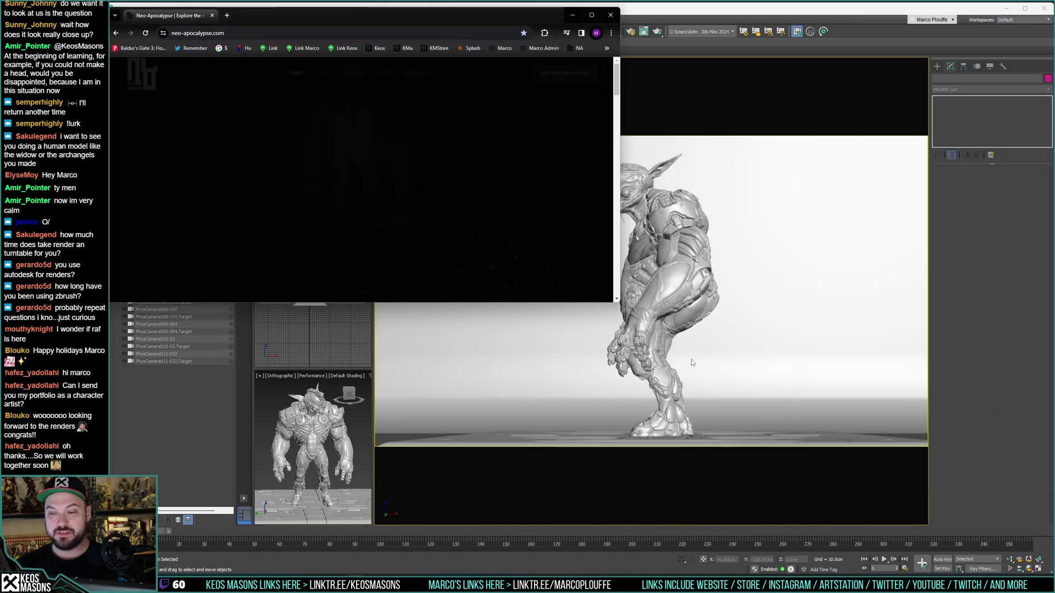
{"action": "left_click_drag", "start_coordinate": [620, 302], "coordinate": [1050, 570]}
{"action": "mouse_move", "coordinate": [560, 76]}
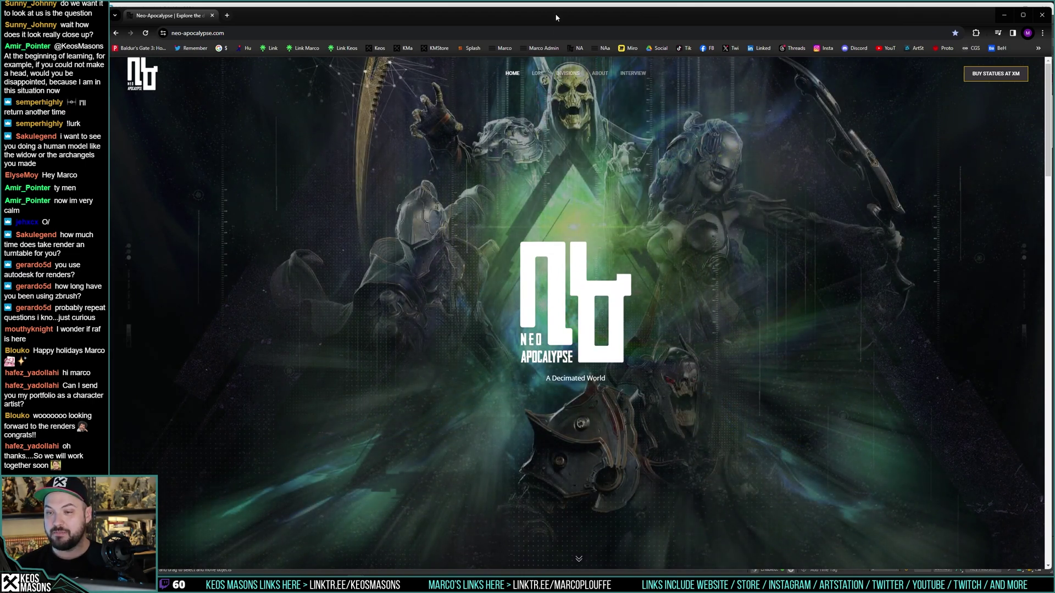
{"action": "left_click", "coordinate": [562, 72]}
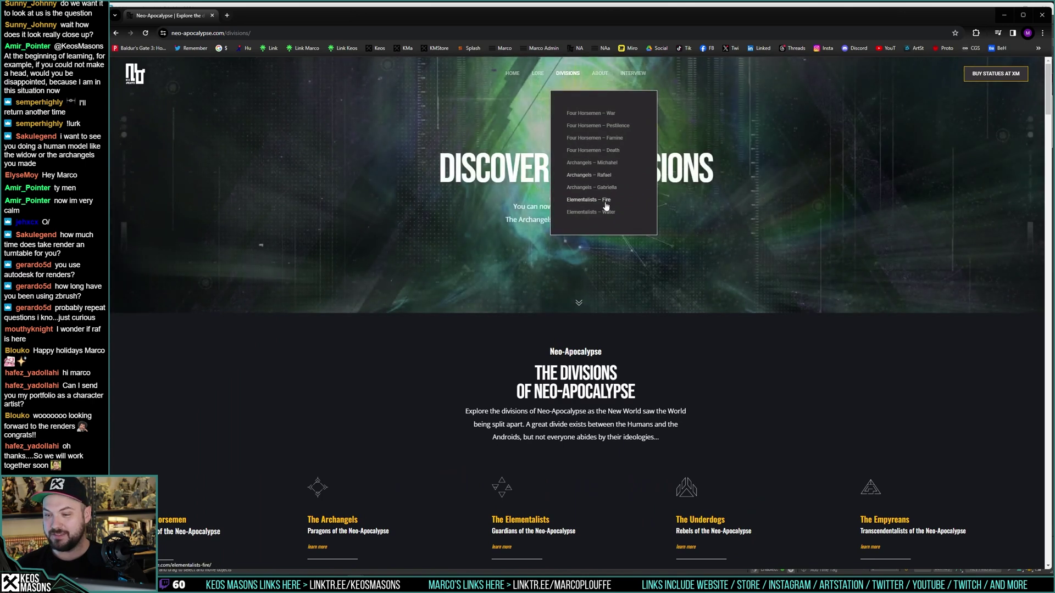
{"action": "left_click", "coordinate": [606, 202]}
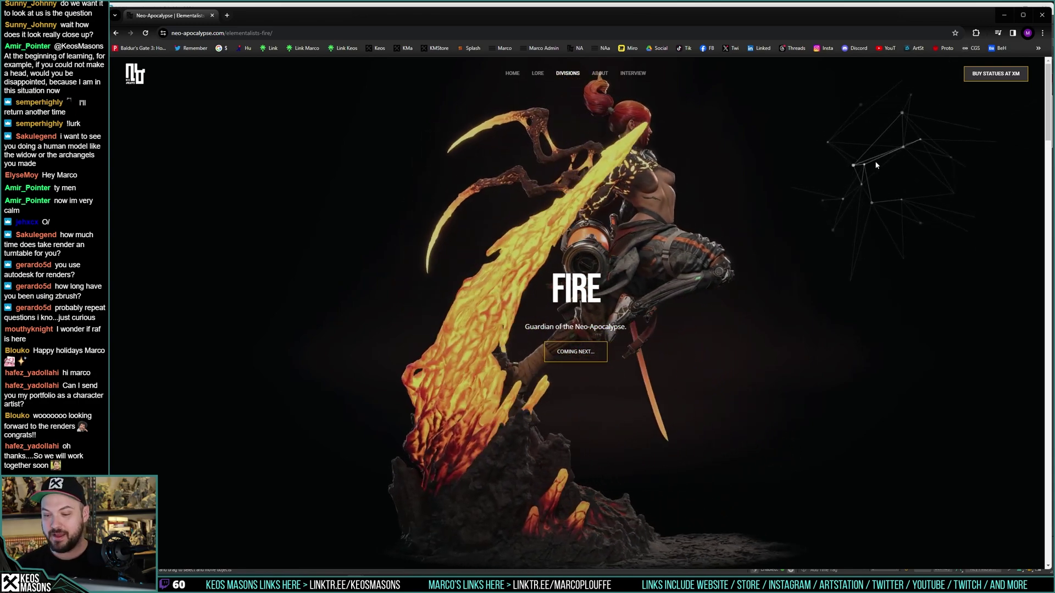
Step: View the Elementalists – Water and Archangels – Michahel division pages
{"action": "mouse_move", "coordinate": [567, 73]}
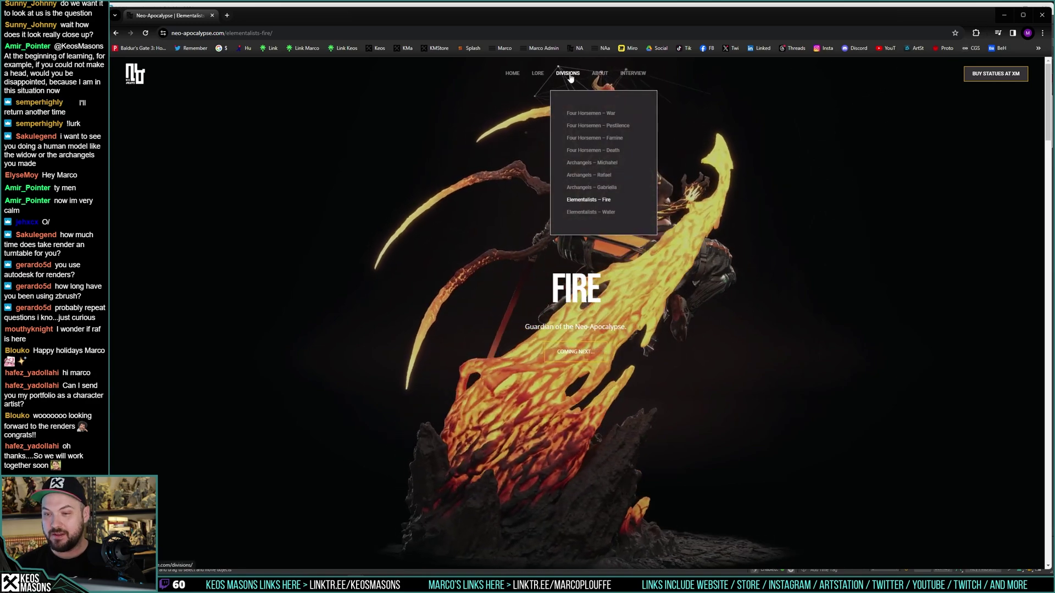
{"action": "left_click", "coordinate": [591, 212]}
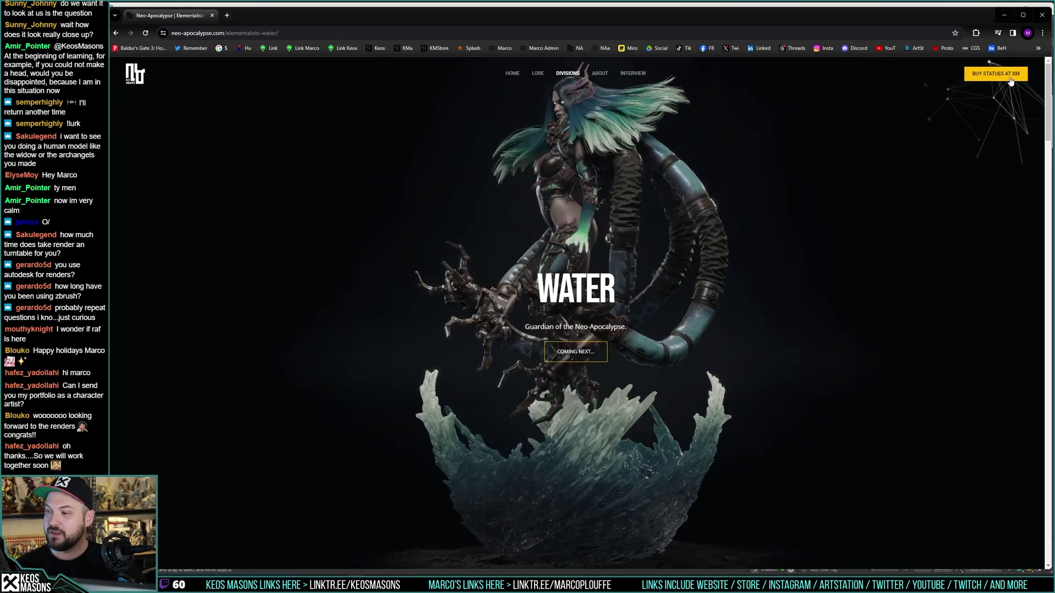
{"action": "mouse_move", "coordinate": [560, 78]}
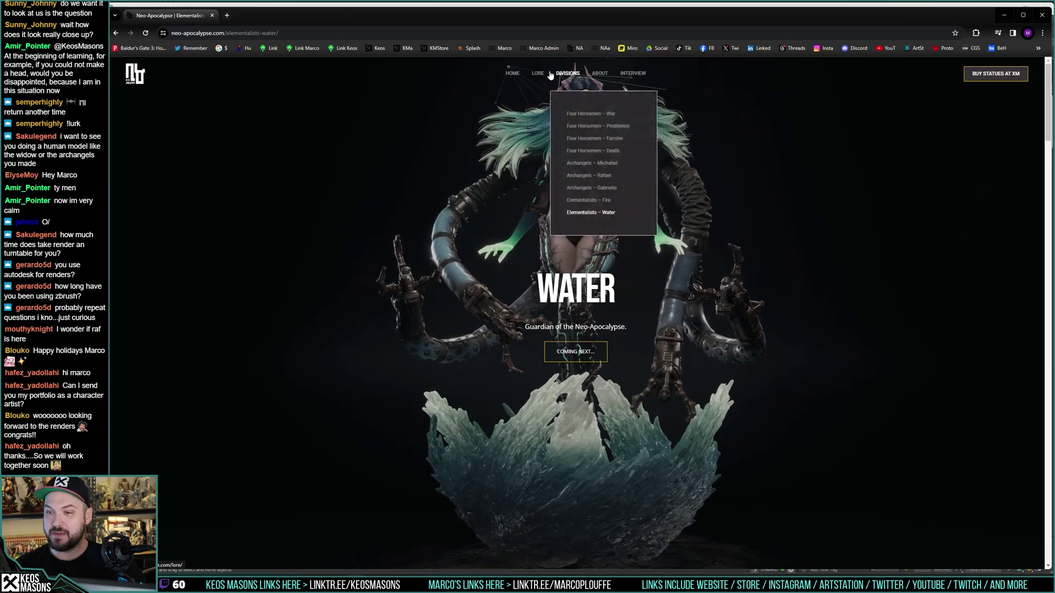
{"action": "left_click", "coordinate": [599, 163]}
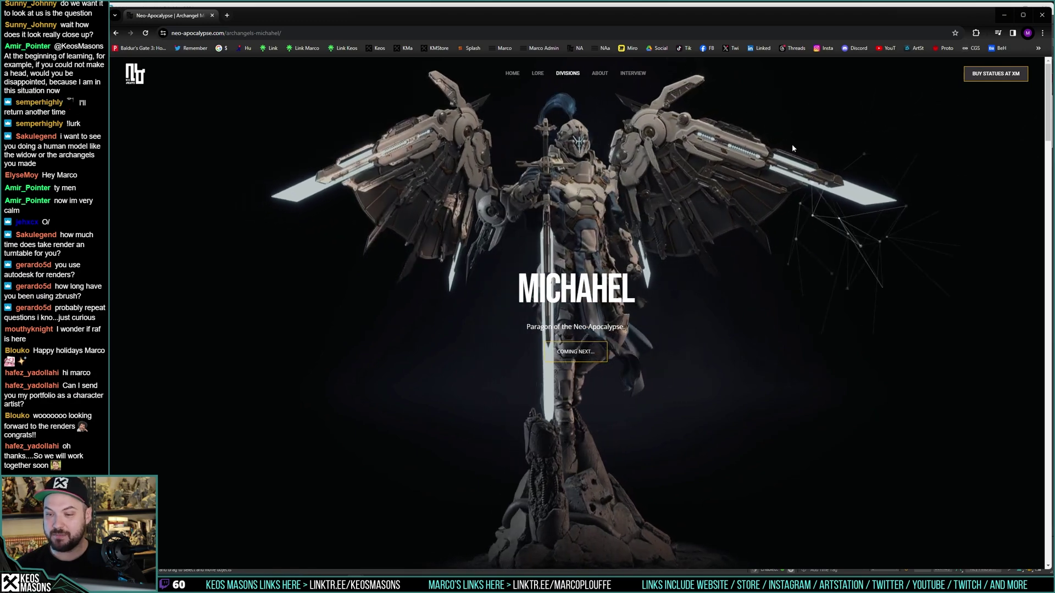
Step: Open the Four Horsemen – Death page and examine its specs, lore text and statue artwork
{"action": "mouse_move", "coordinate": [566, 78]}
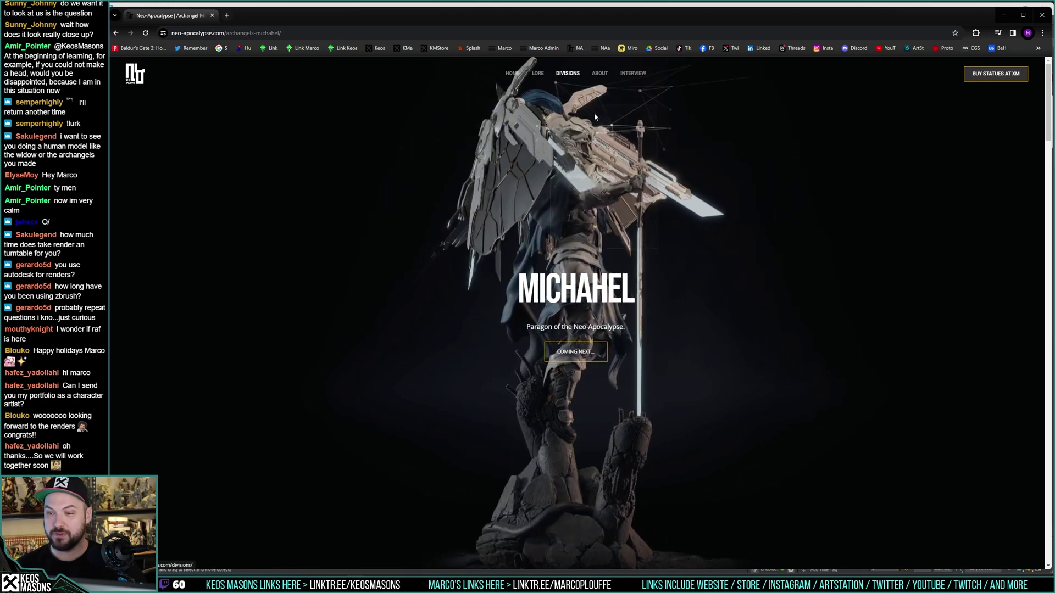
{"action": "left_click", "coordinate": [592, 159]}
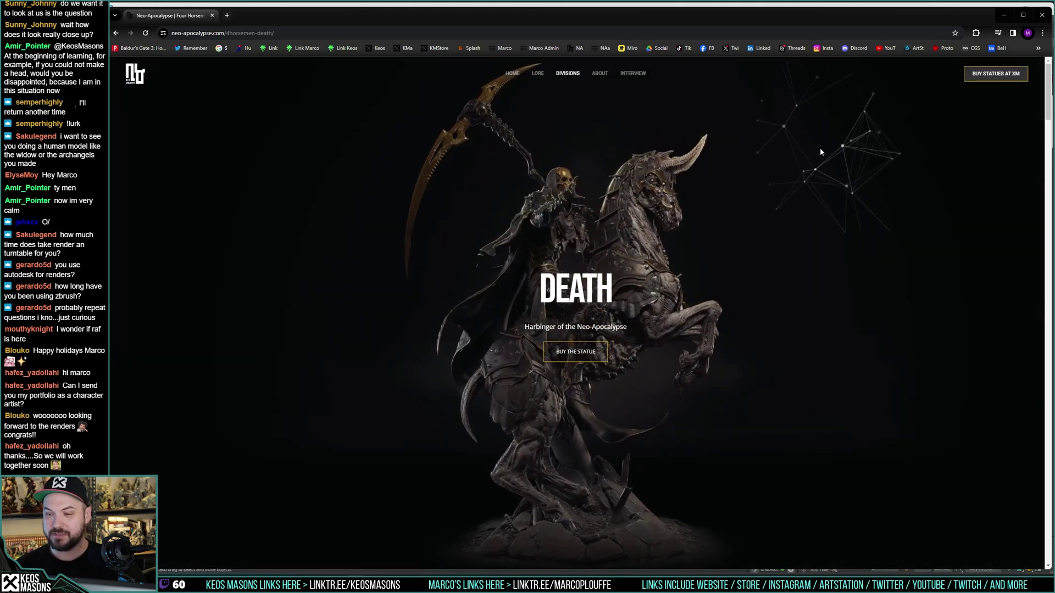
{"action": "scroll", "coordinate": [819, 176], "scroll_direction": "down", "scroll_amount": 4}
{"action": "scroll", "coordinate": [821, 203], "scroll_direction": "down", "scroll_amount": 8}
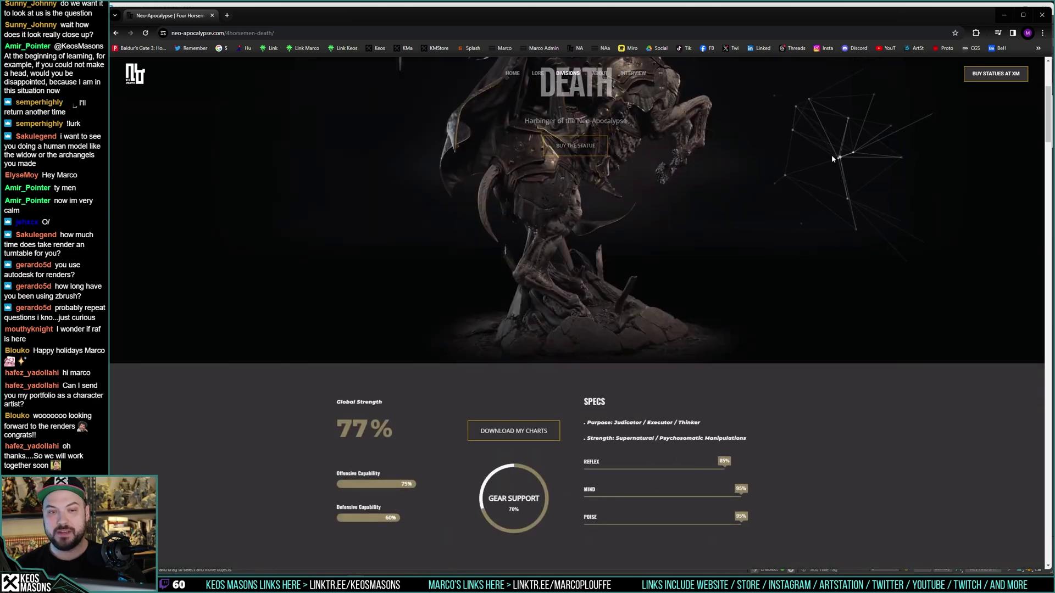
{"action": "scroll", "coordinate": [822, 212], "scroll_direction": "down", "scroll_amount": 5}
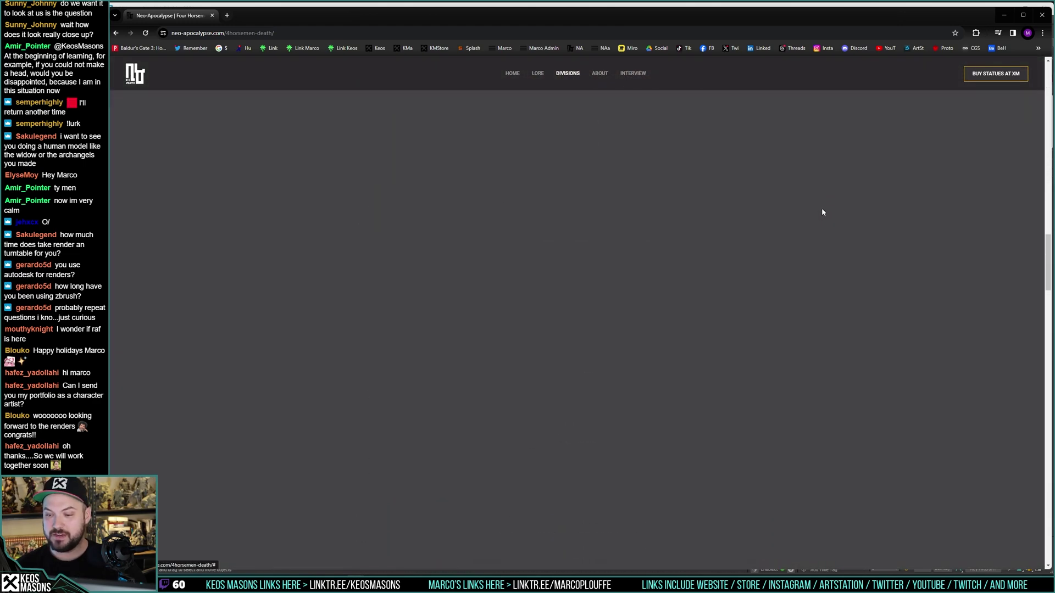
{"action": "scroll", "coordinate": [815, 180], "scroll_direction": "up", "scroll_amount": 15}
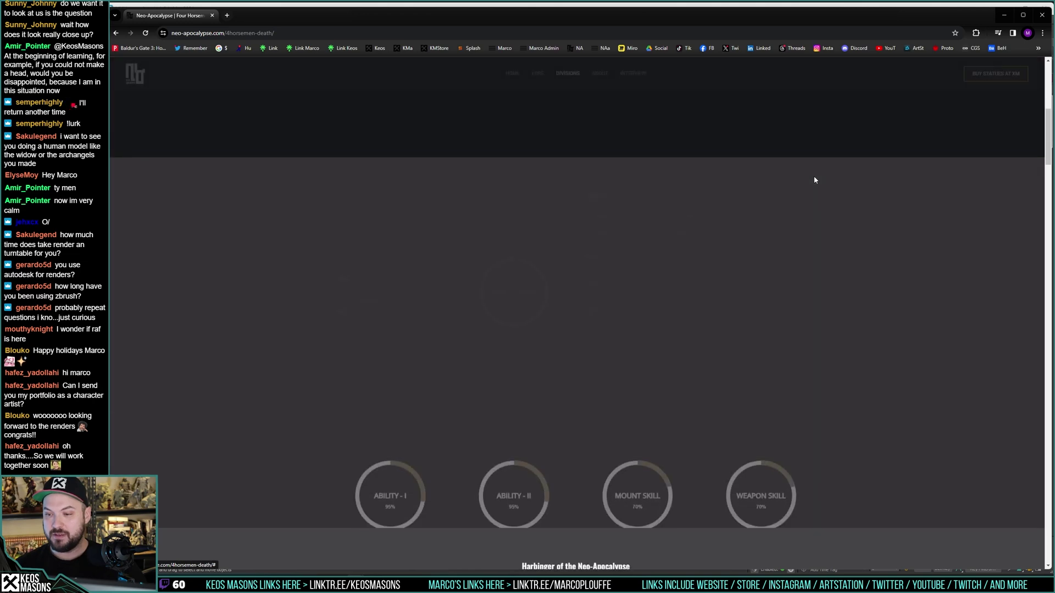
{"action": "scroll", "coordinate": [815, 181], "scroll_direction": "down", "scroll_amount": 12}
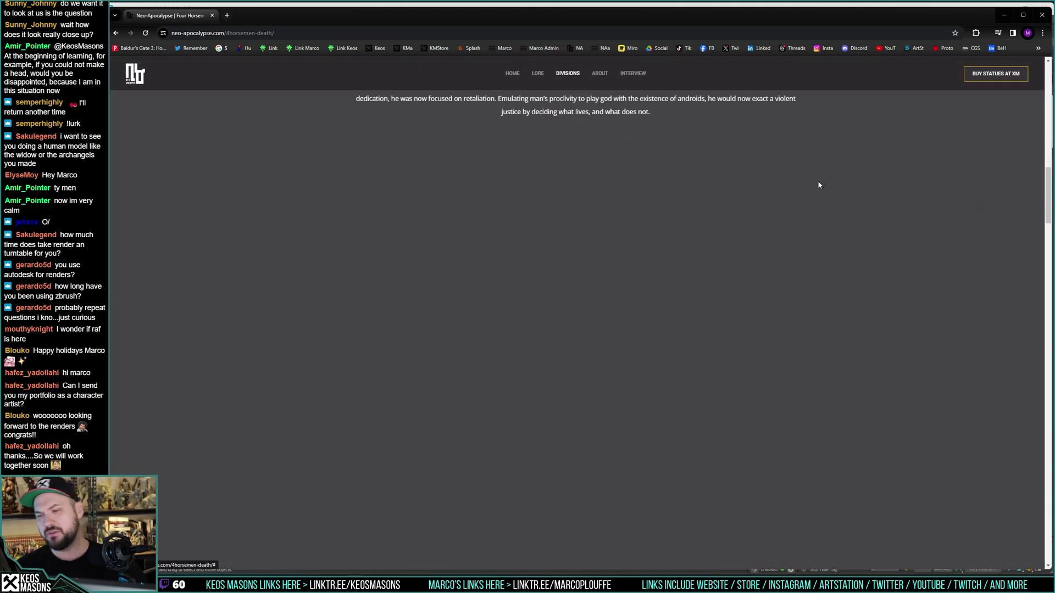
{"action": "scroll", "coordinate": [818, 185], "scroll_direction": "down", "scroll_amount": 10}
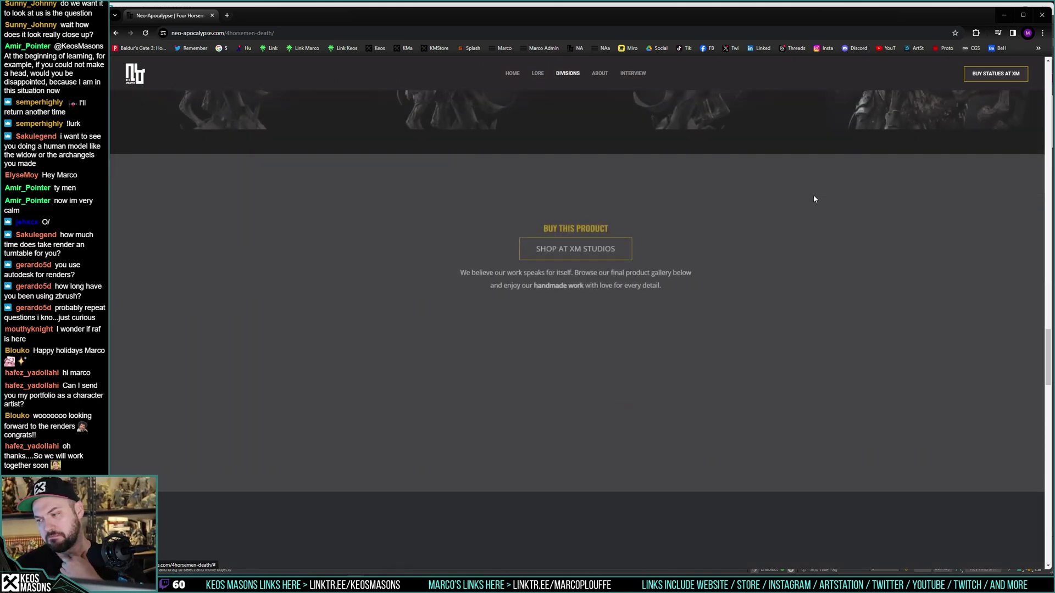
{"action": "scroll", "coordinate": [814, 196], "scroll_direction": "up", "scroll_amount": 10}
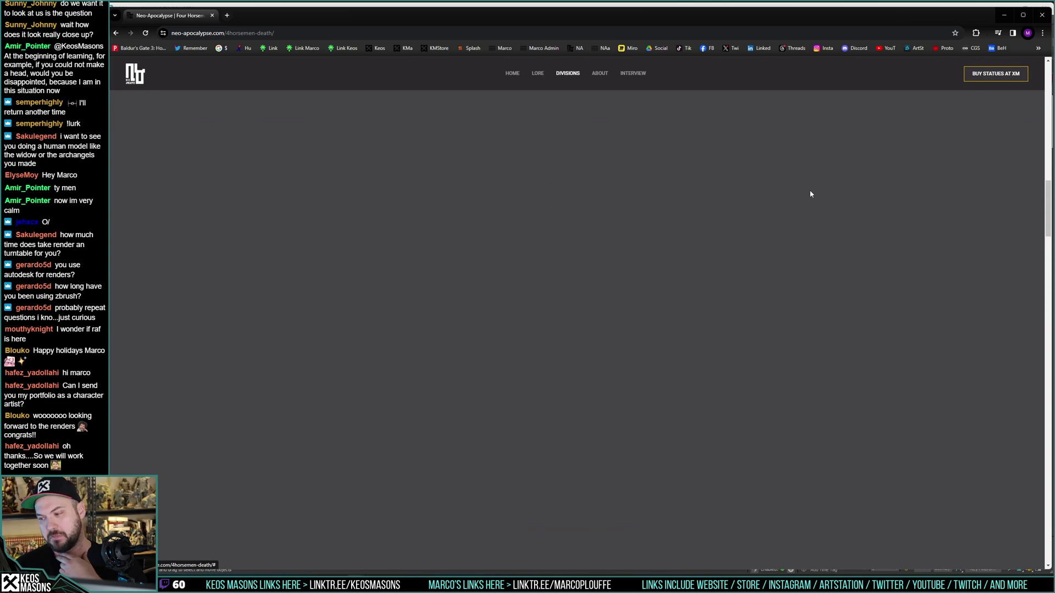
{"action": "scroll", "coordinate": [809, 190], "scroll_direction": "up", "scroll_amount": 7}
{"action": "scroll", "coordinate": [809, 190], "scroll_direction": "down", "scroll_amount": 8}
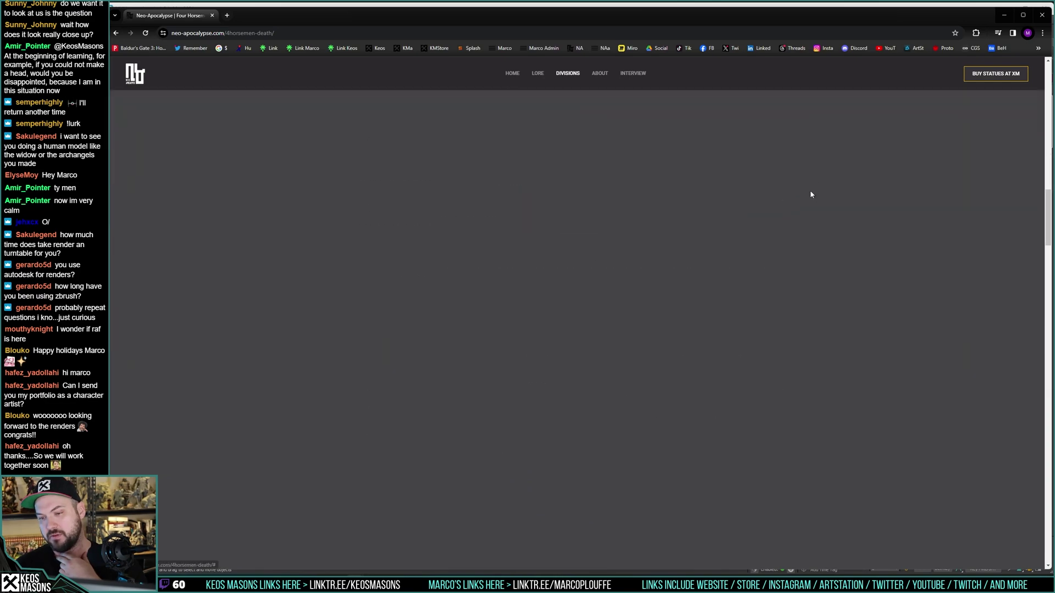
{"action": "scroll", "coordinate": [809, 190], "scroll_direction": "up", "scroll_amount": 8}
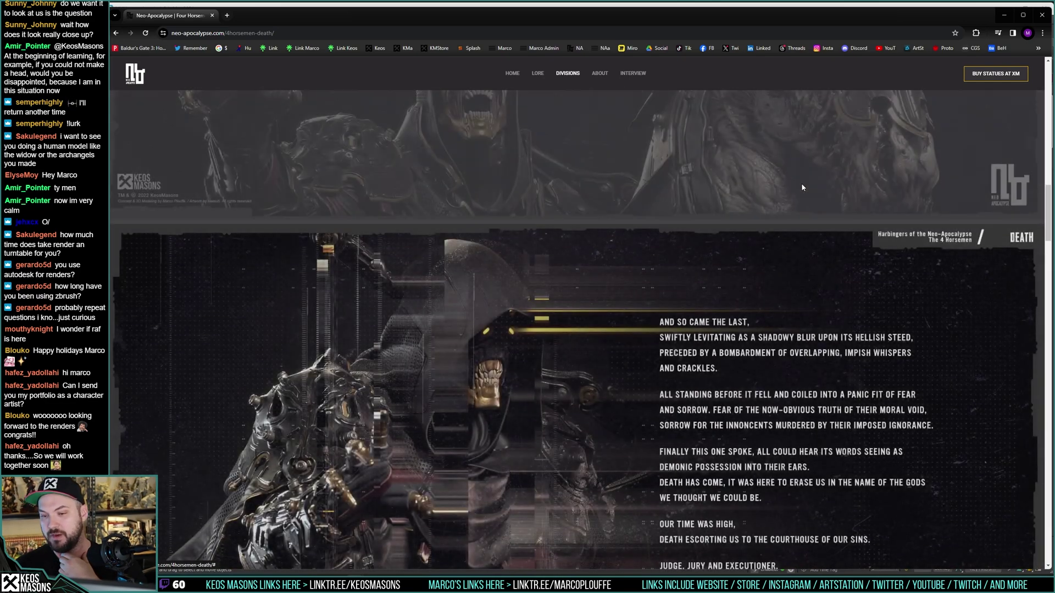
{"action": "scroll", "coordinate": [799, 183], "scroll_direction": "down", "scroll_amount": 10}
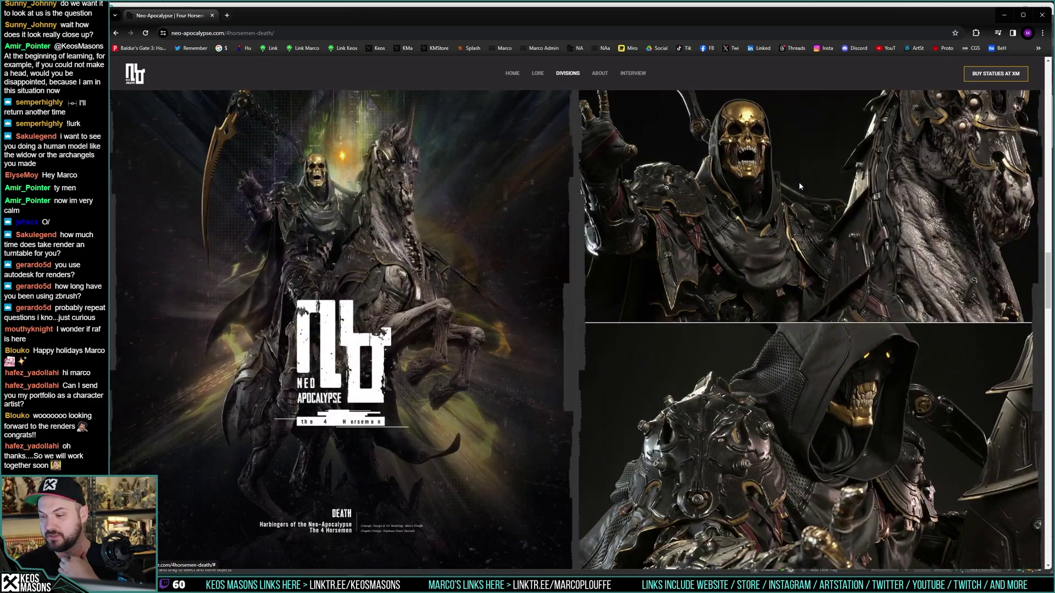
Step: Open the final product gallery on the Death page and browse its enlarged statue photos from the first image to the ninth
{"action": "scroll", "coordinate": [800, 183], "scroll_direction": "down", "scroll_amount": 10}
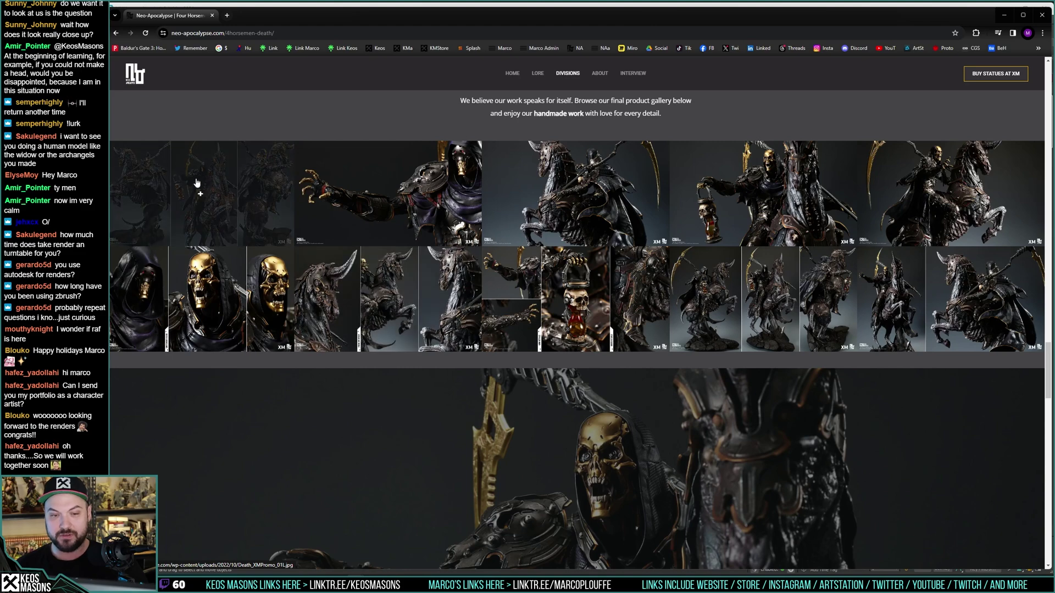
{"action": "left_click", "coordinate": [201, 197]}
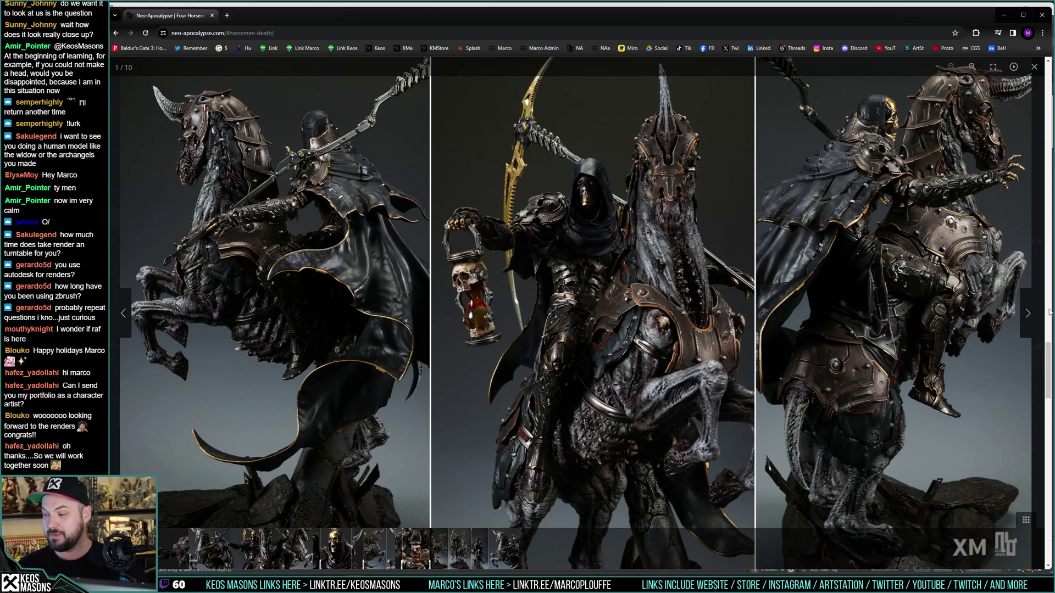
{"action": "left_click", "coordinate": [1025, 311]}
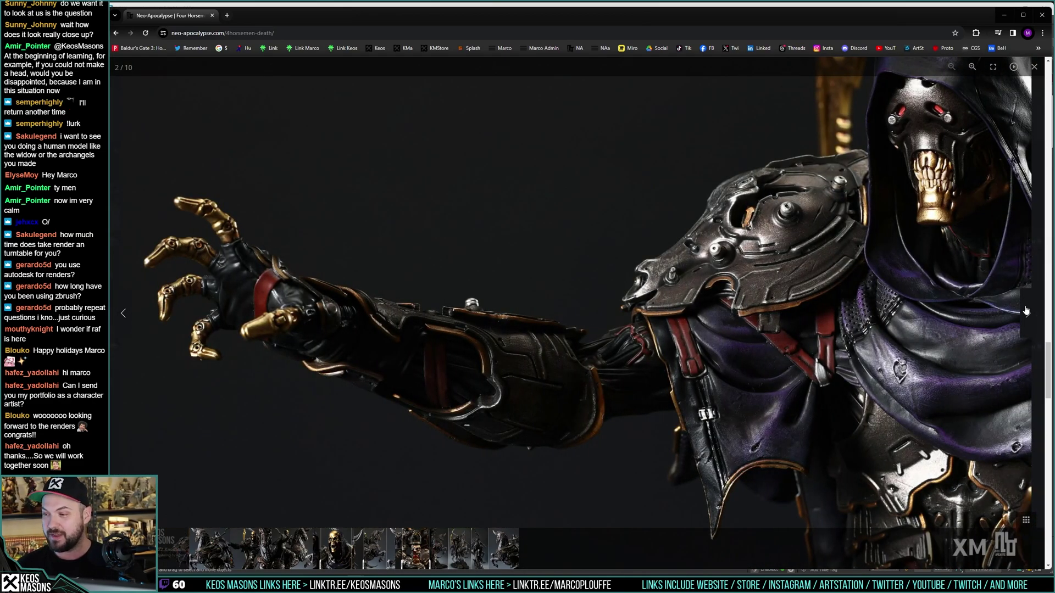
{"action": "left_click", "coordinate": [1025, 311]}
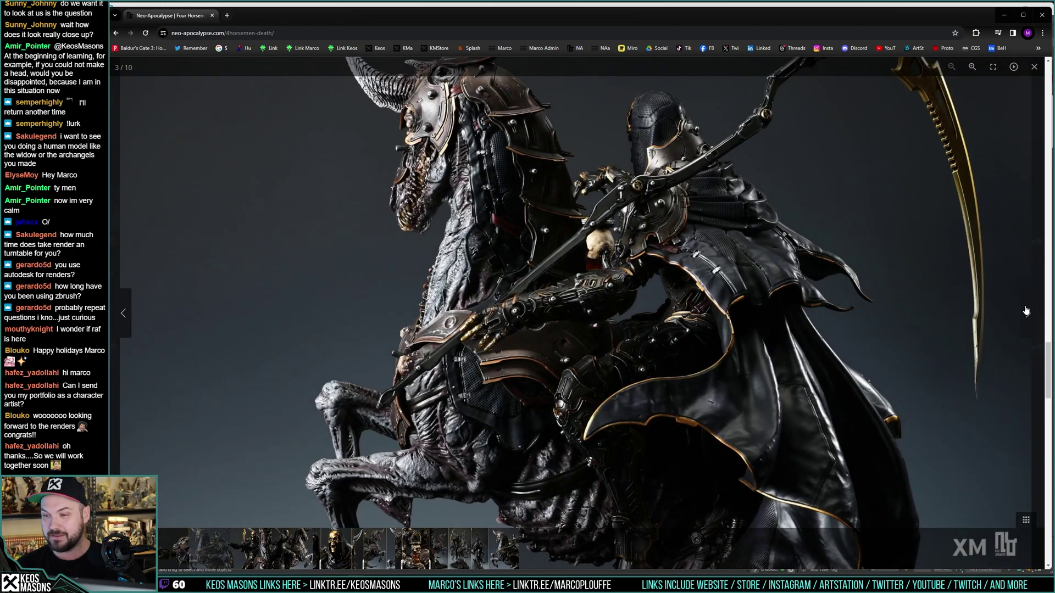
{"action": "left_click", "coordinate": [1025, 310]}
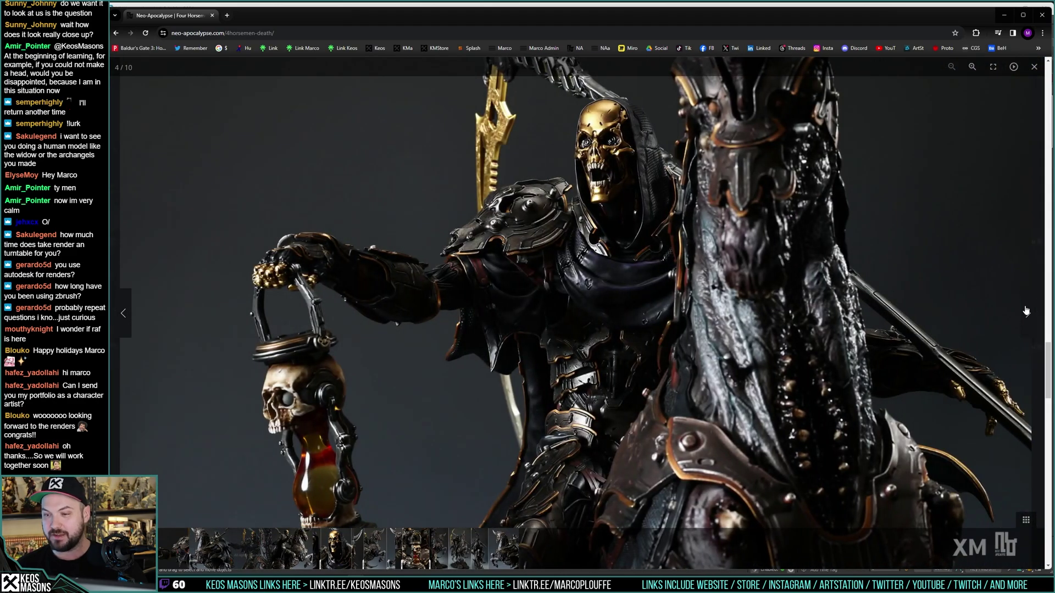
{"action": "left_click", "coordinate": [1025, 311]}
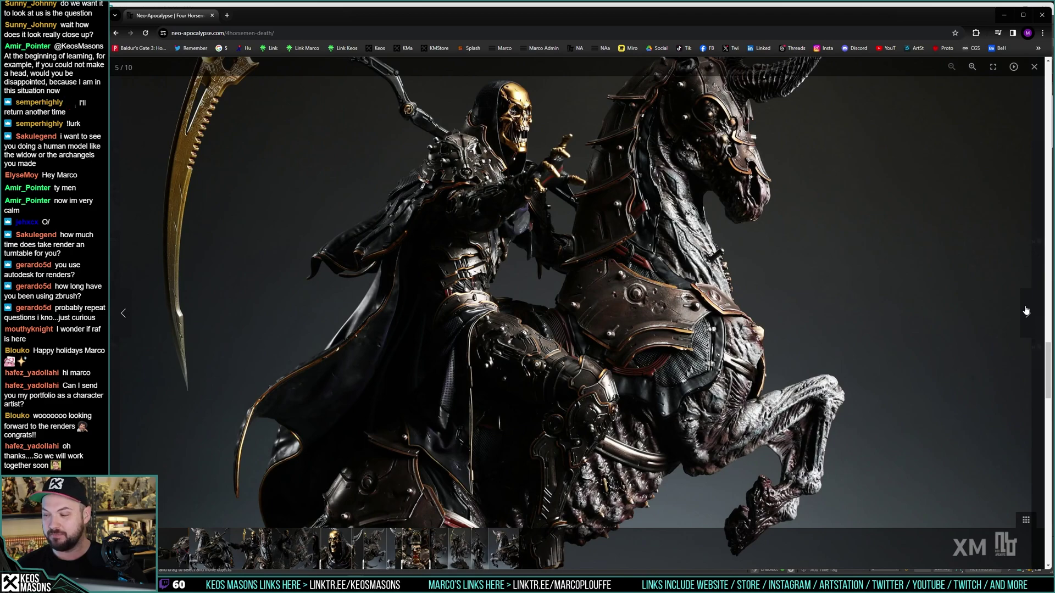
{"action": "left_click", "coordinate": [1025, 311]}
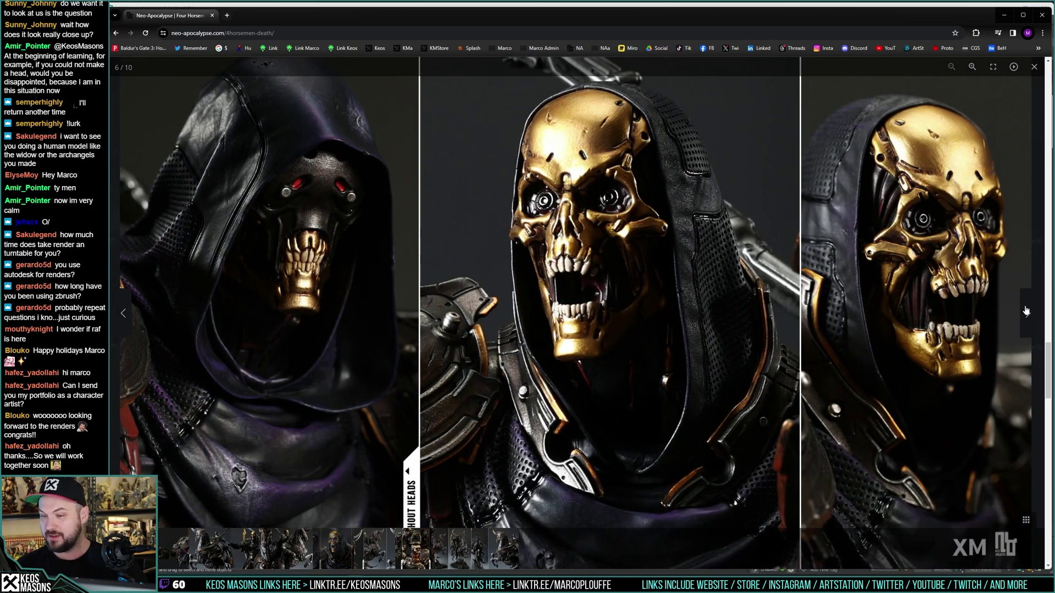
{"action": "left_click", "coordinate": [1025, 310]}
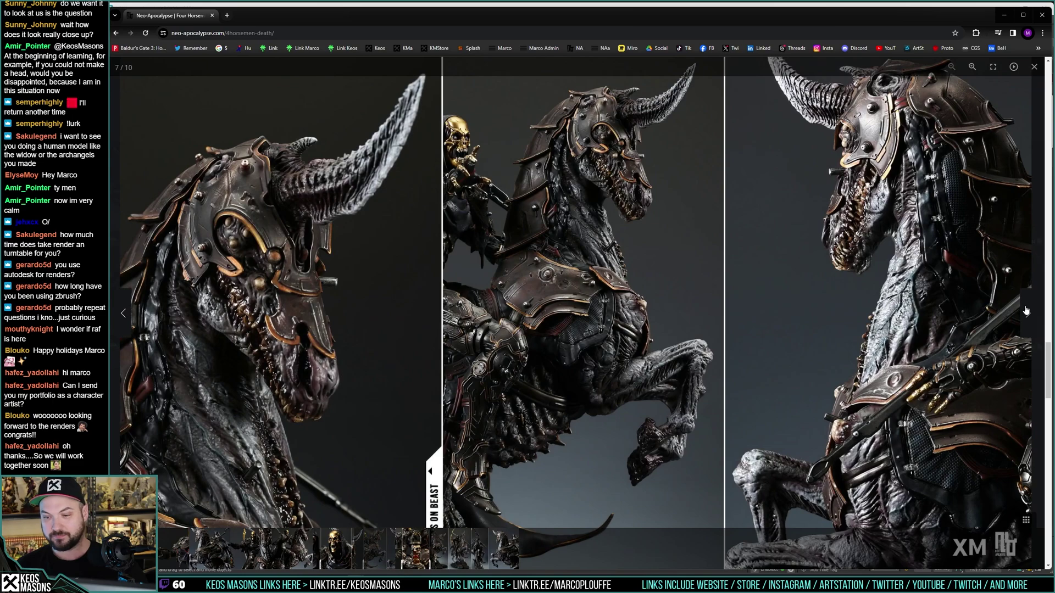
{"action": "left_click", "coordinate": [1025, 310]}
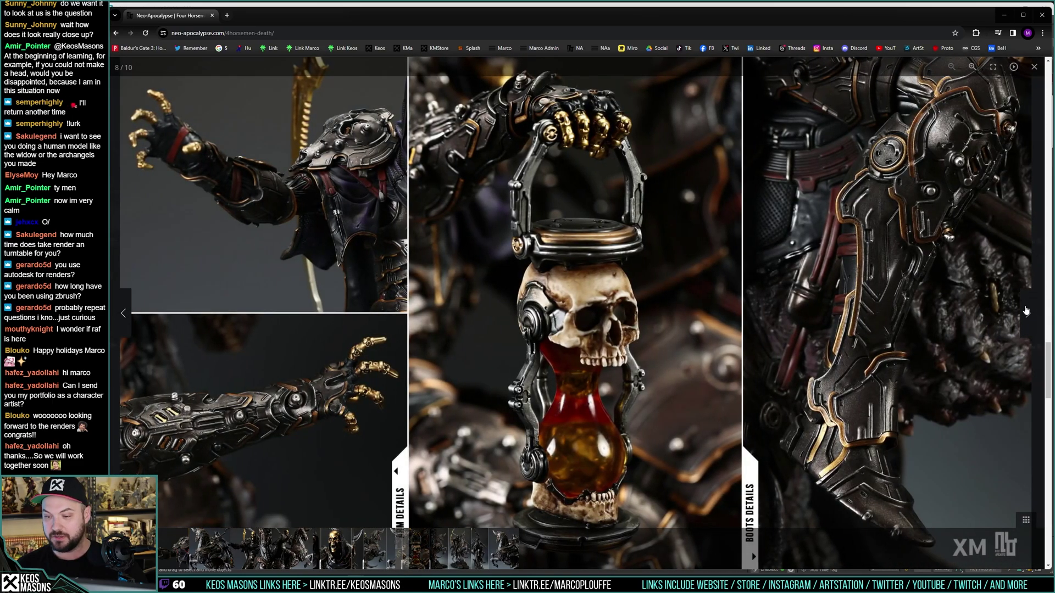
{"action": "left_click", "coordinate": [1025, 310]}
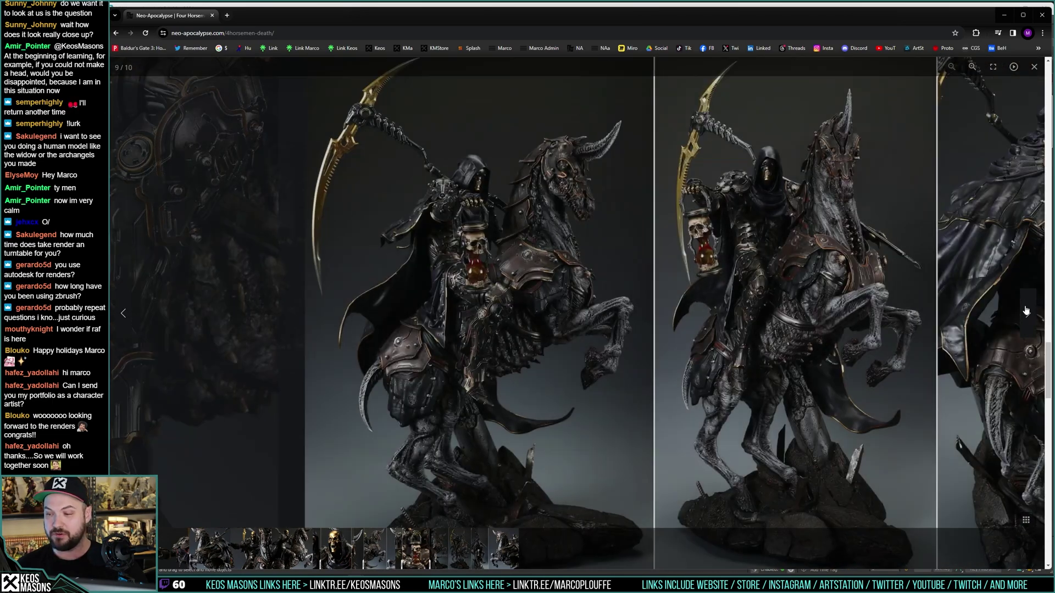